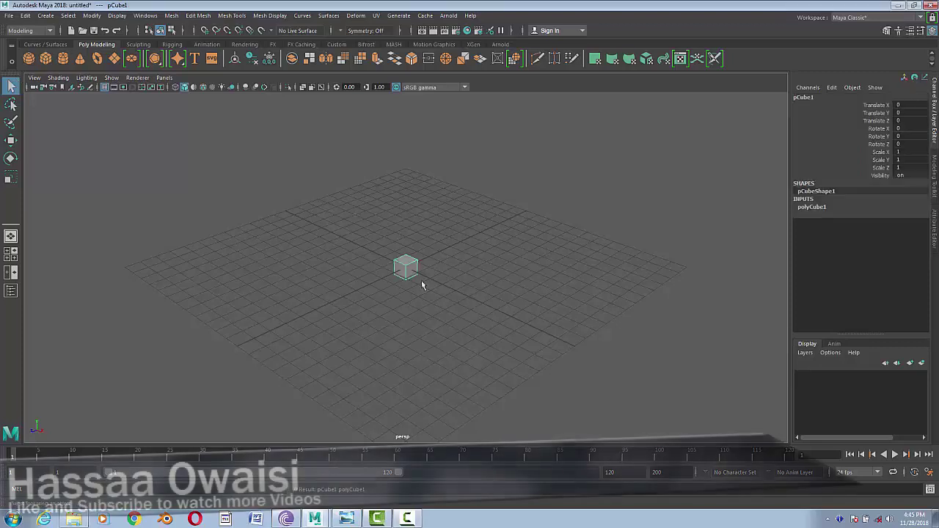
- Scale the new cube up and flatten it into a thin slab
{"action": "key", "text": "r"}
{"action": "left_click_drag", "start_coordinate": [404, 271], "coordinate": [444, 223]}
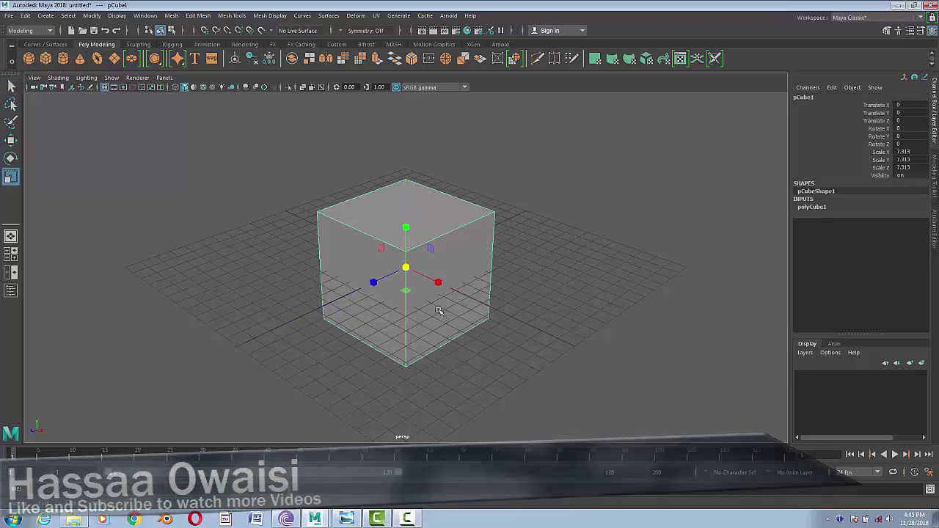
{"action": "mouse_move", "coordinate": [438, 282]}
{"action": "left_mouse_down"}
{"action": "mouse_move", "coordinate": [405, 257]}
{"action": "mouse_move", "coordinate": [479, 237]}
{"action": "left_mouse_up"}
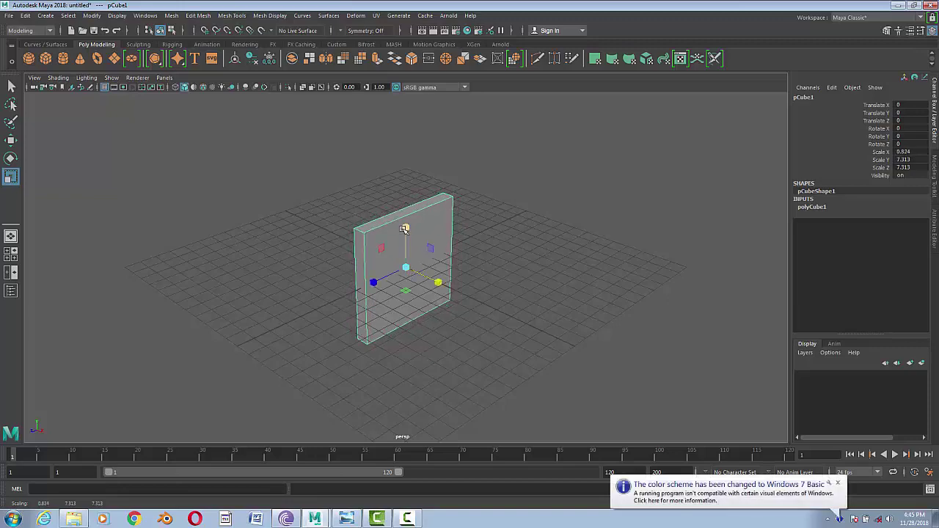
- In side view, stretch the slab to roughly 10.45 by 7.801 and select all its edges
{"action": "key", "text": "space"}
{"action": "mouse_move", "coordinate": [452, 300]}
{"action": "left_mouse_down"}
{"action": "mouse_move", "coordinate": [452, 330]}
{"action": "mouse_move", "coordinate": [448, 302]}
{"action": "left_mouse_up"}
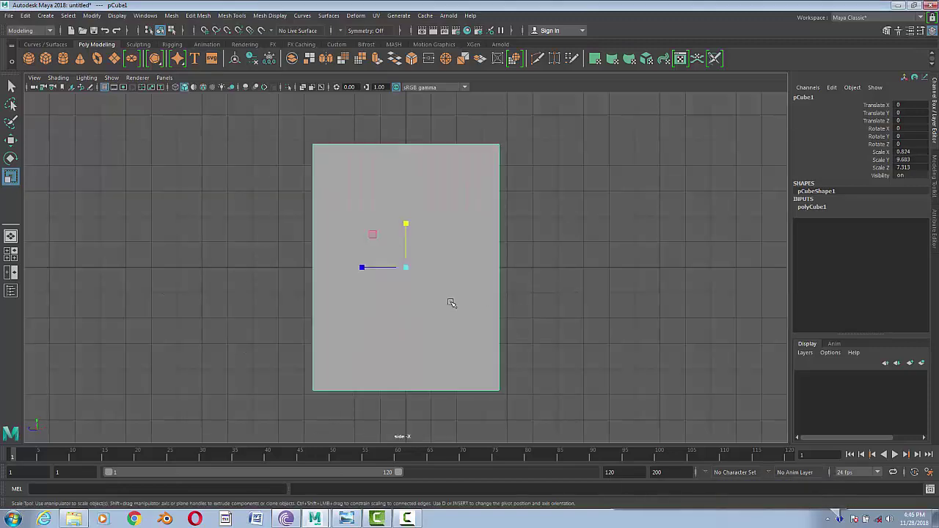
{"action": "left_click_drag", "start_coordinate": [407, 221], "coordinate": [411, 218]}
{"action": "left_click_drag", "start_coordinate": [360, 264], "coordinate": [372, 259]}
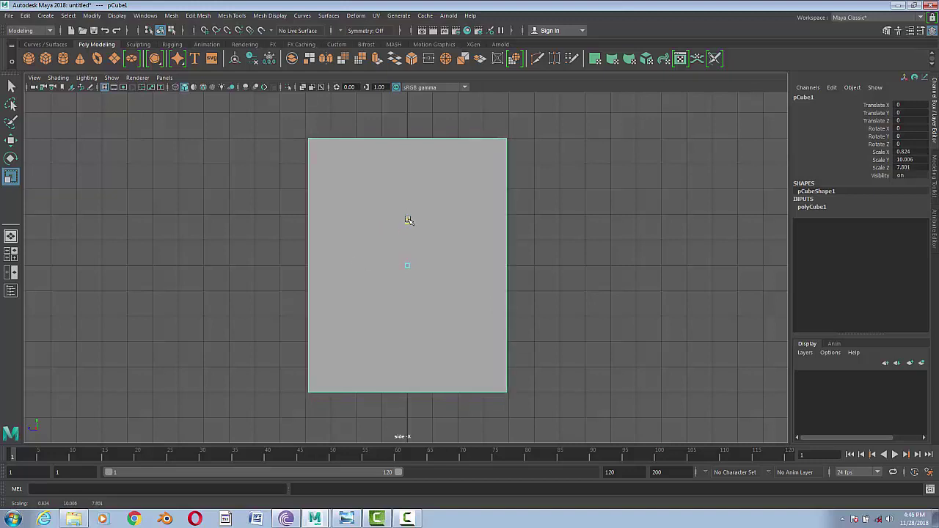
{"action": "left_click_drag", "start_coordinate": [409, 220], "coordinate": [409, 218]}
{"action": "right_click_drag", "start_coordinate": [481, 167], "coordinate": [433, 163]}
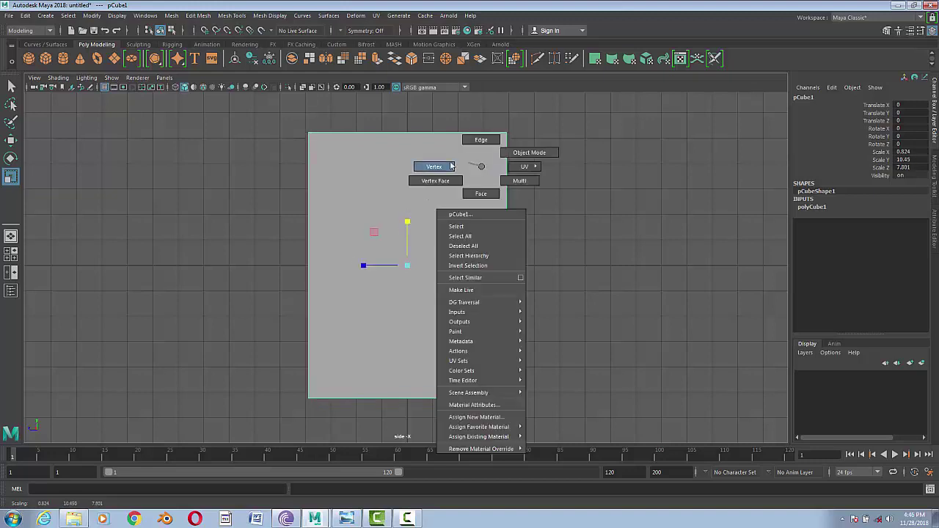
{"action": "left_click_drag", "start_coordinate": [281, 111], "coordinate": [688, 458]}
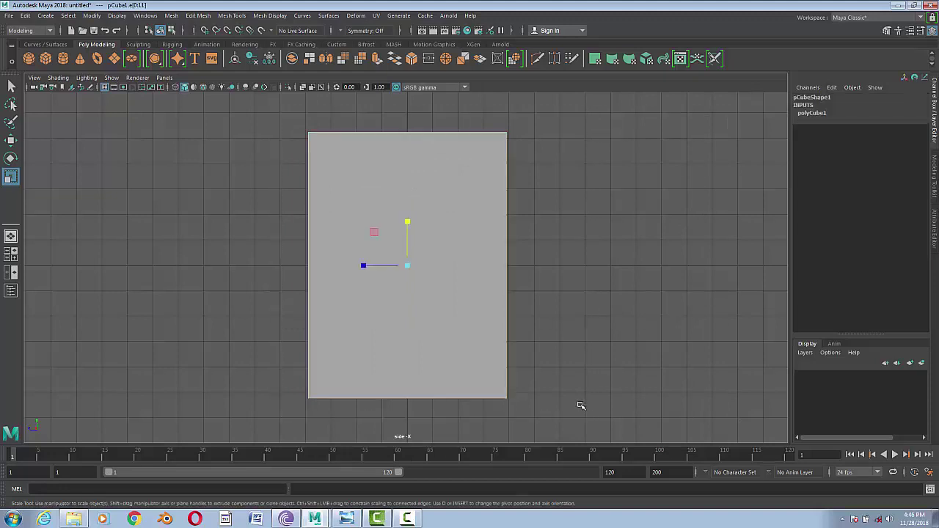
- Bevel every slab edge with fraction 0.1 and 1 segment, then return to object mode
{"action": "left_click", "coordinate": [197, 15]}
{"action": "left_click", "coordinate": [207, 51]}
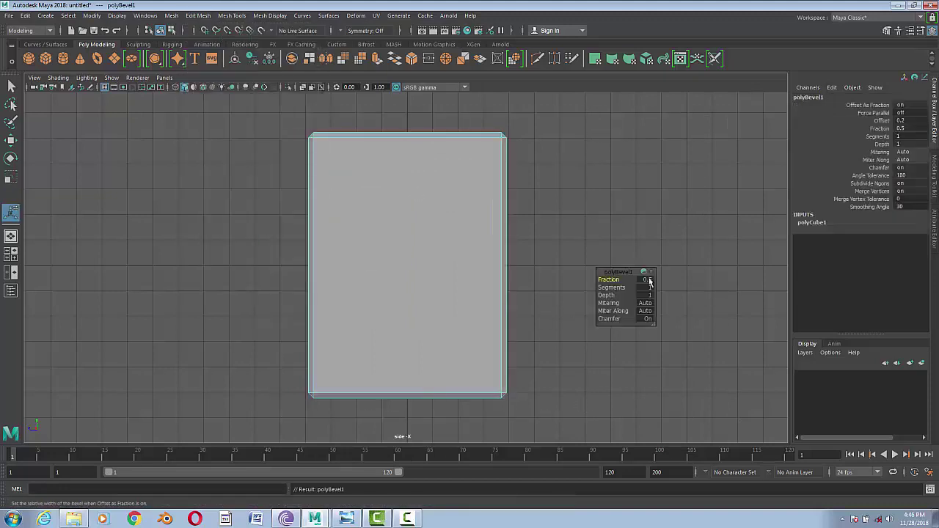
{"action": "key", "text": "Tab"}
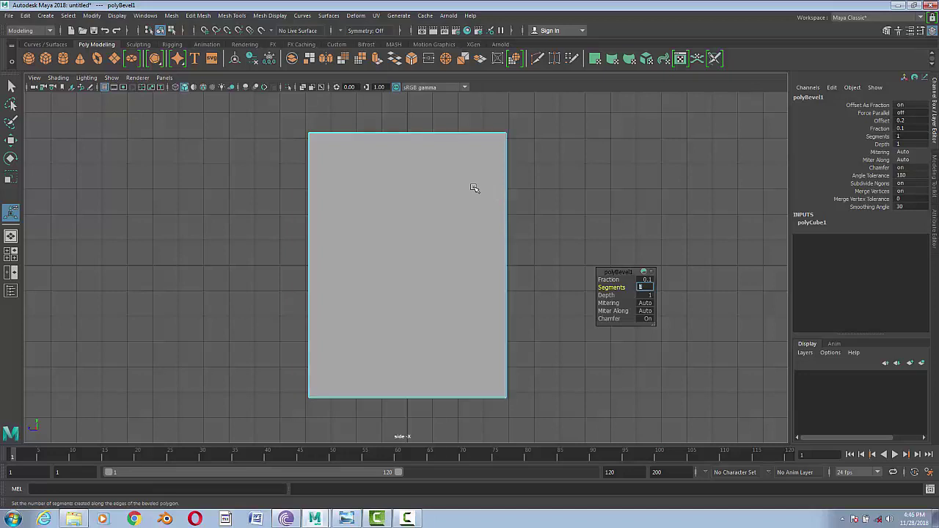
{"action": "right_click_drag", "start_coordinate": [455, 185], "coordinate": [453, 201]}
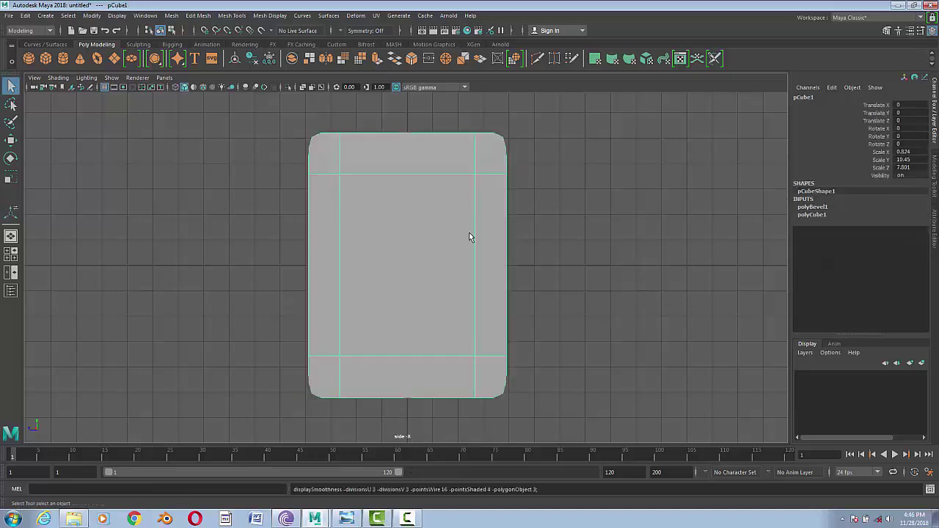
- Insert two vertical and two horizontal edge loops near the slab's sides, top and bottom
{"action": "key", "text": "1"}
{"action": "left_click", "coordinate": [231, 15]}
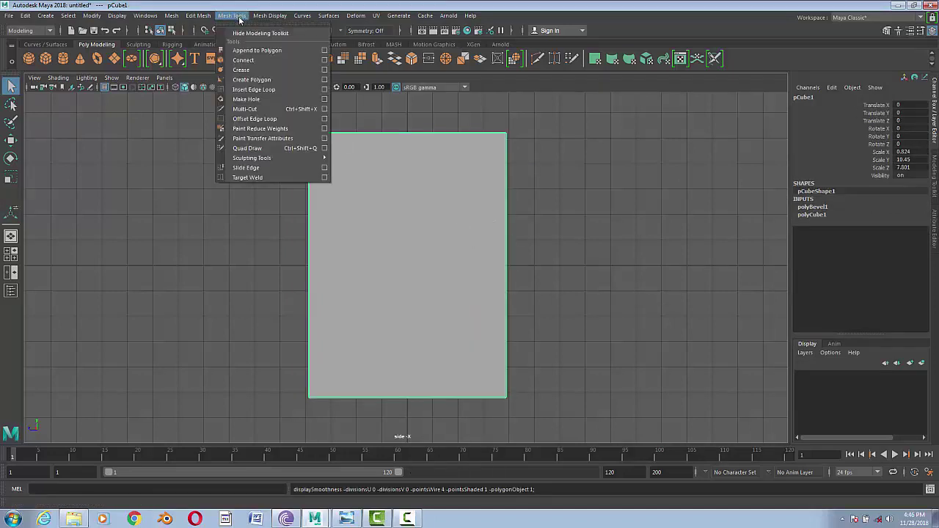
{"action": "left_click", "coordinate": [249, 91]}
{"action": "left_click_drag", "start_coordinate": [352, 136], "coordinate": [348, 138]}
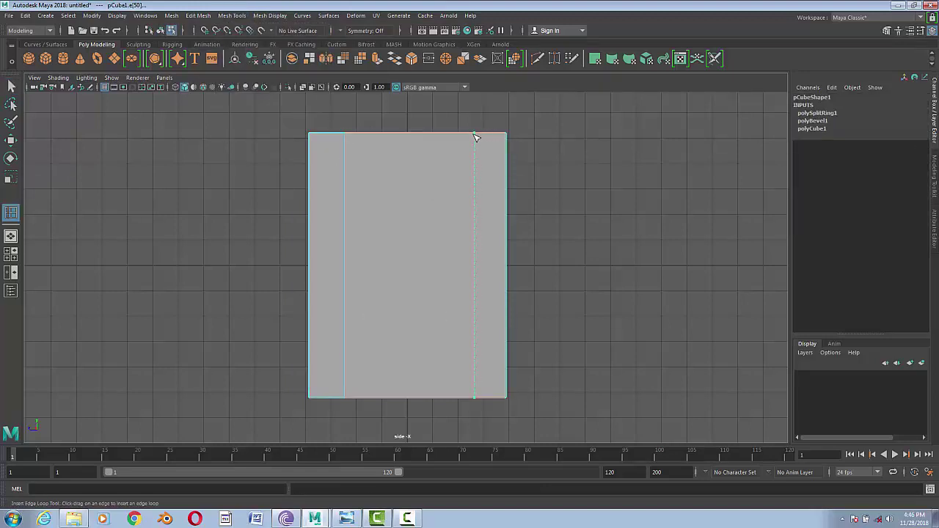
{"action": "left_click_drag", "start_coordinate": [474, 138], "coordinate": [475, 165]}
{"action": "left_click_drag", "start_coordinate": [472, 330], "coordinate": [469, 340]}
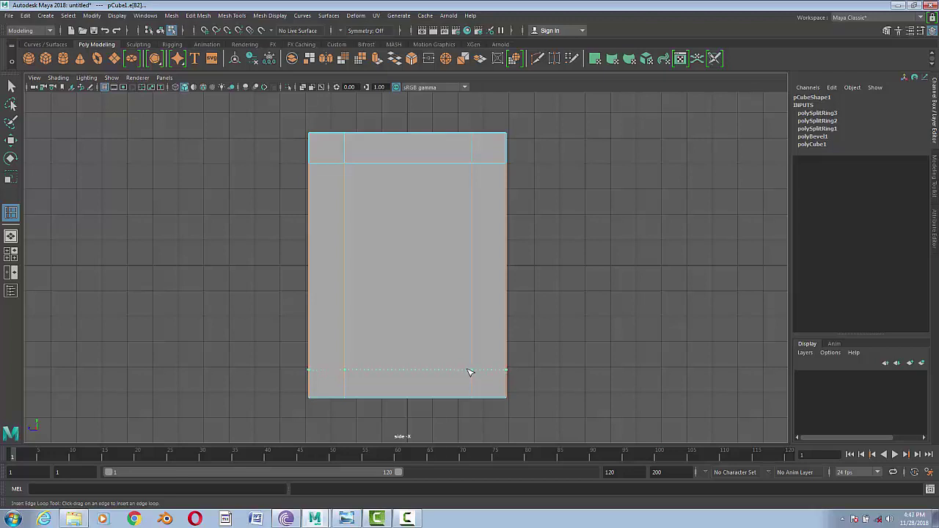
{"action": "left_click", "coordinate": [470, 372]}
- Select the centre panel face and return to the perspective view facing the slab
{"action": "key", "text": "w"}
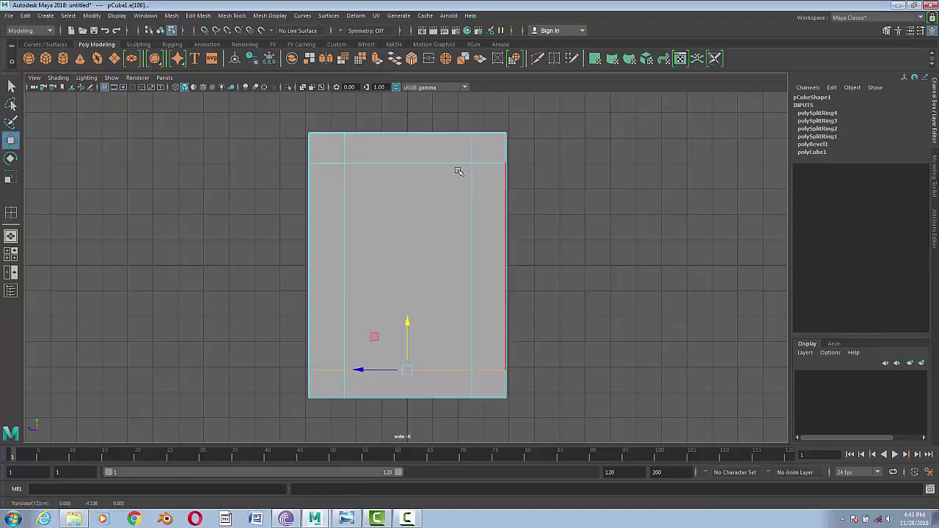
{"action": "right_click_drag", "start_coordinate": [459, 172], "coordinate": [445, 183]}
{"action": "left_click", "coordinate": [429, 239]}
{"action": "key", "text": "space"}
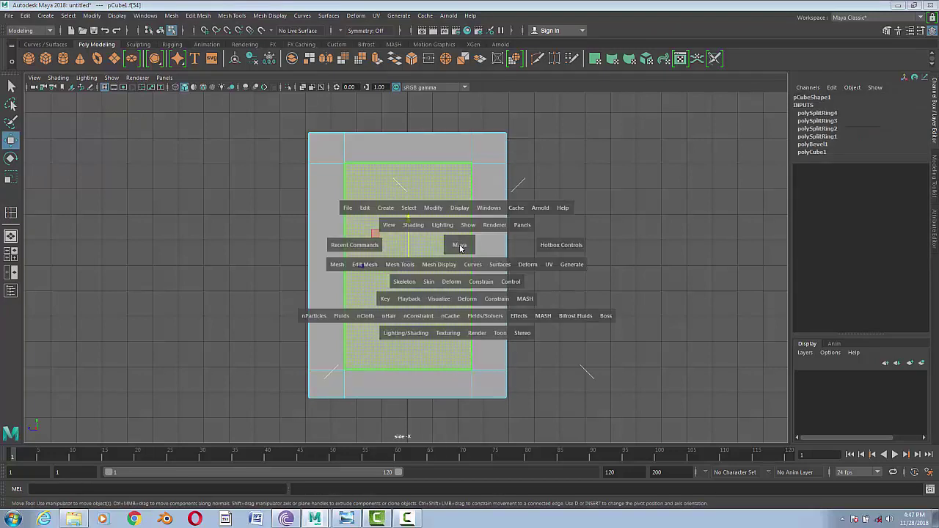
{"action": "left_click", "coordinate": [455, 245]}
{"action": "mouse_move", "coordinate": [400, 336]}
{"action": "left_mouse_down", "text": "alt"}
{"action": "mouse_move", "coordinate": [455, 294]}
{"action": "mouse_move", "coordinate": [525, 296]}
{"action": "left_mouse_up", "text": "alt"}
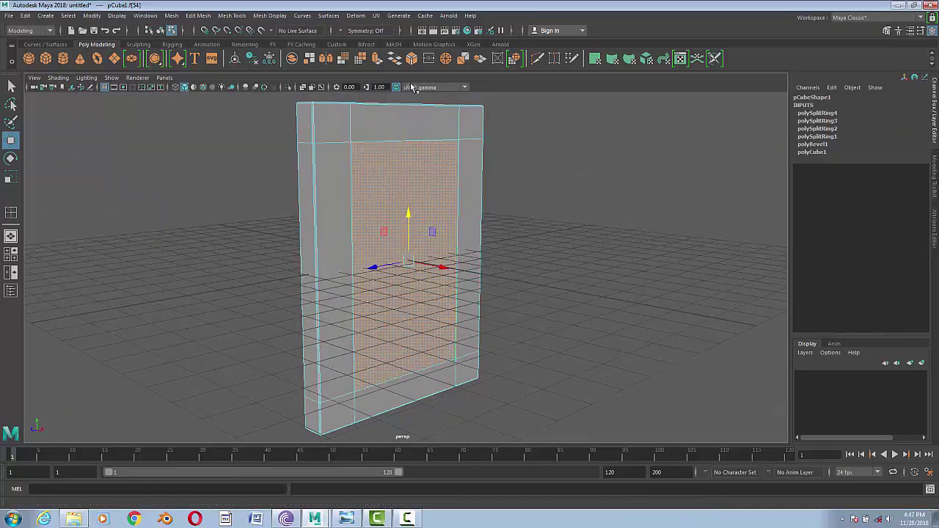
- Extrude the centre face, push it in, then extrude again and narrow the inner face
{"action": "left_click", "coordinate": [412, 59]}
{"action": "mouse_move", "coordinate": [436, 283]}
{"action": "left_mouse_down"}
{"action": "mouse_move", "coordinate": [433, 266]}
{"action": "mouse_move", "coordinate": [406, 264]}
{"action": "mouse_move", "coordinate": [410, 326]}
{"action": "left_mouse_up"}
{"action": "key", "text": "ctrl+e"}
{"action": "left_click", "coordinate": [400, 63]}
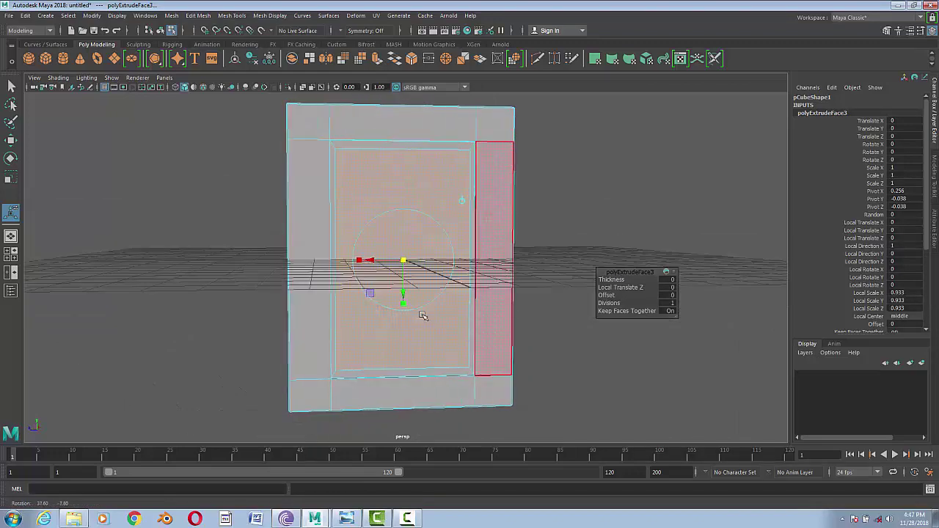
{"action": "mouse_move", "coordinate": [361, 261]}
{"action": "left_mouse_down"}
{"action": "mouse_move", "coordinate": [440, 268]}
{"action": "mouse_move", "coordinate": [405, 261]}
{"action": "mouse_move", "coordinate": [396, 298]}
{"action": "left_mouse_up"}
- Extrude the inner face once more, then return to object mode and deselect the door
{"action": "left_click", "coordinate": [378, 59]}
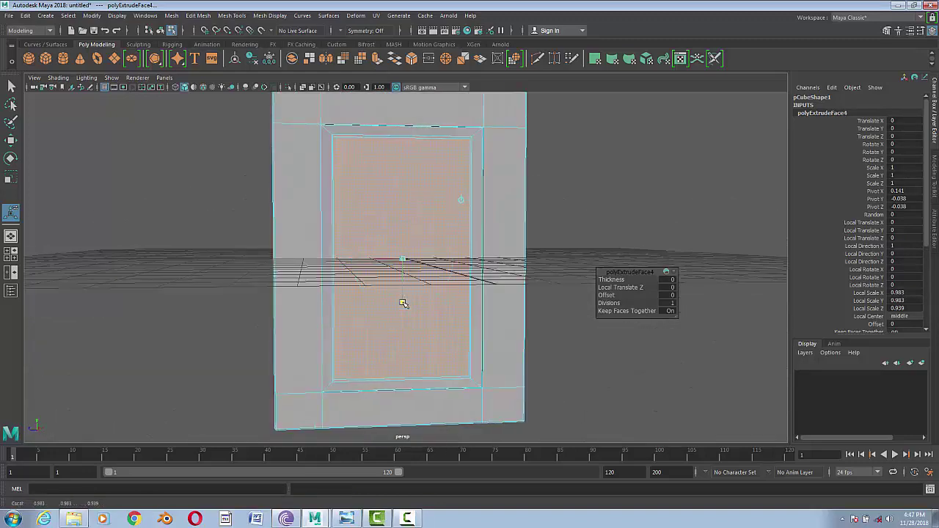
{"action": "right_click_drag", "start_coordinate": [413, 183], "coordinate": [462, 168]}
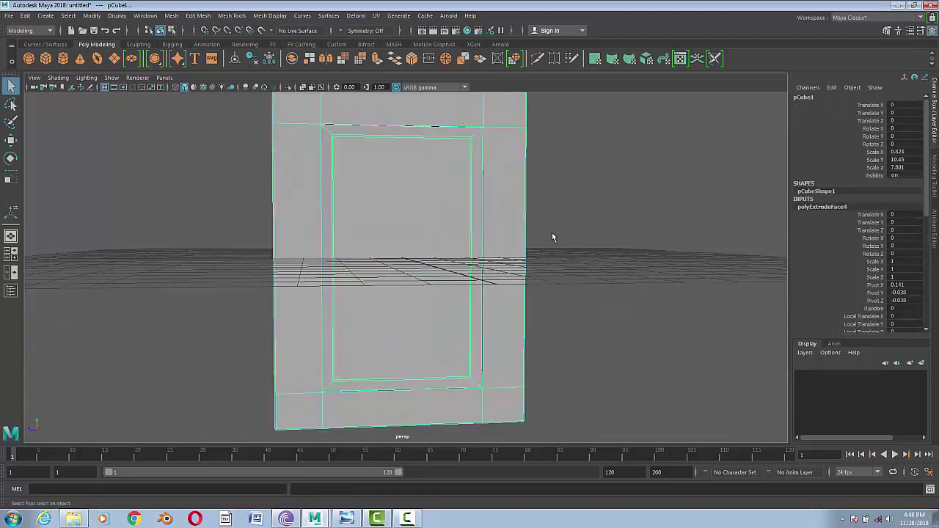
{"action": "left_click", "coordinate": [552, 233]}
{"action": "scroll", "coordinate": [392, 340], "scroll_direction": "down", "scroll_amount": 2}
{"action": "left_click_drag", "start_coordinate": [392, 340], "coordinate": [322, 342], "text": "alt"}
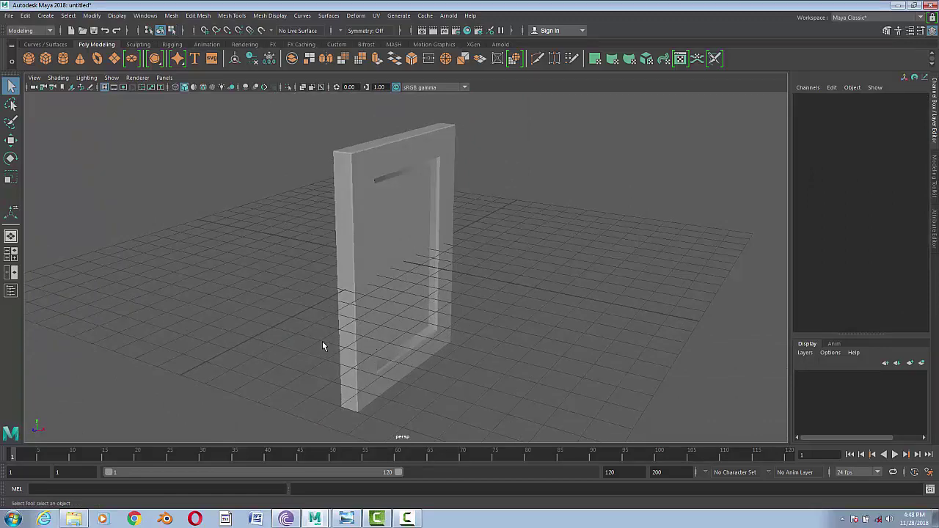
- Select the door and toggle smooth preview on and off to check its smoothed look
{"action": "left_click", "coordinate": [367, 287]}
{"action": "key", "text": "2"}
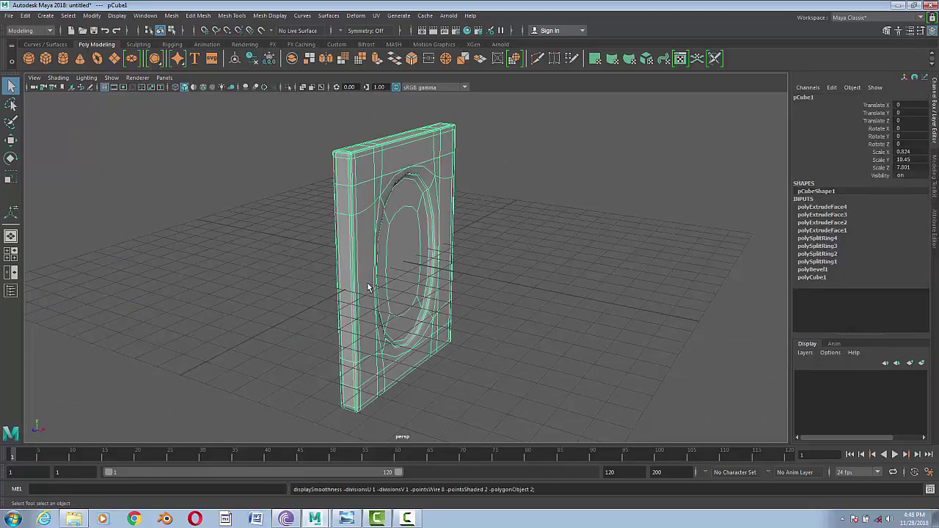
{"action": "key", "text": "1"}
{"action": "mouse_move", "coordinate": [333, 287]}
{"action": "left_mouse_down", "text": "alt"}
{"action": "mouse_move", "coordinate": [498, 313]}
{"action": "mouse_move", "coordinate": [345, 292]}
{"action": "mouse_move", "coordinate": [465, 289]}
{"action": "left_mouse_up", "text": "alt"}
{"action": "scroll", "coordinate": [377, 285], "scroll_direction": "up", "scroll_amount": 5}
{"action": "key", "text": "3"}
{"action": "key", "text": "1"}
{"action": "left_click", "coordinate": [268, 15]}
{"action": "mouse_move", "coordinate": [232, 15]}
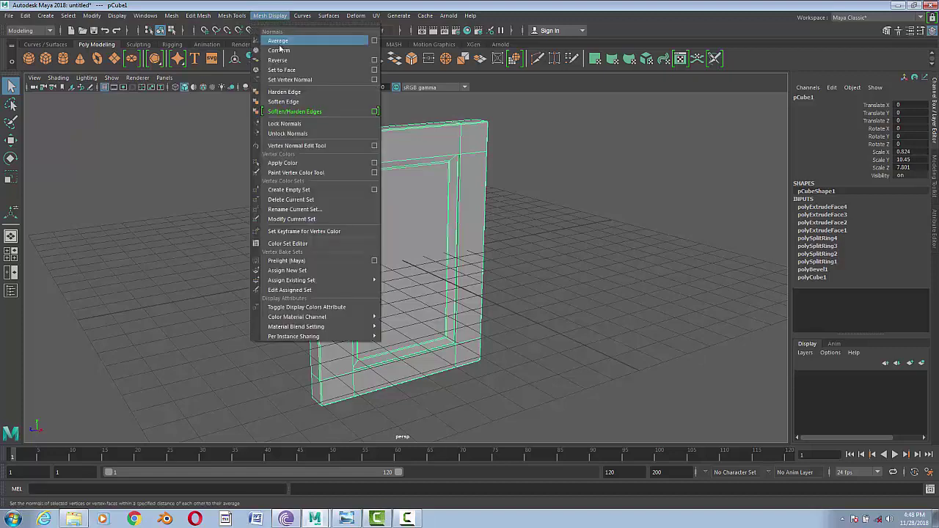
- Add holding edge loops along the top and bottom rails, checking the smoothed preview
{"action": "left_click", "coordinate": [267, 92]}
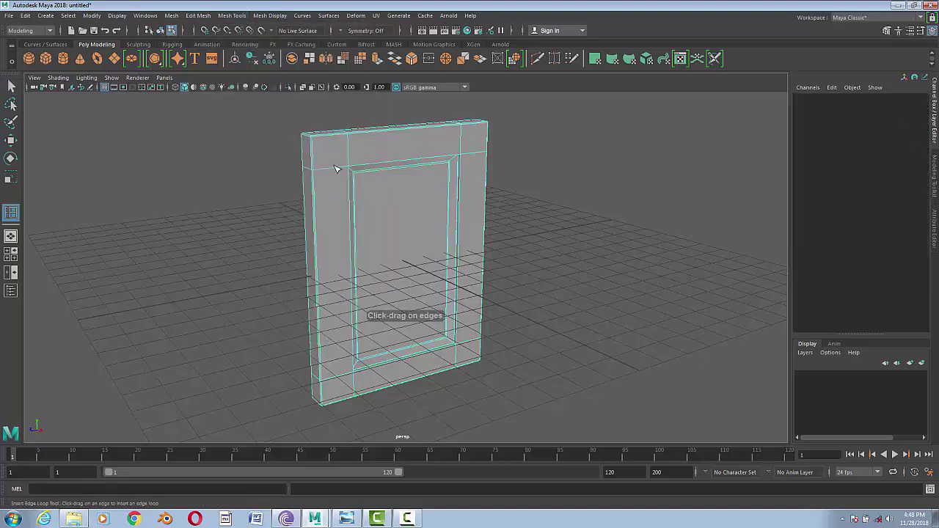
{"action": "left_click_drag", "start_coordinate": [314, 174], "coordinate": [320, 171]}
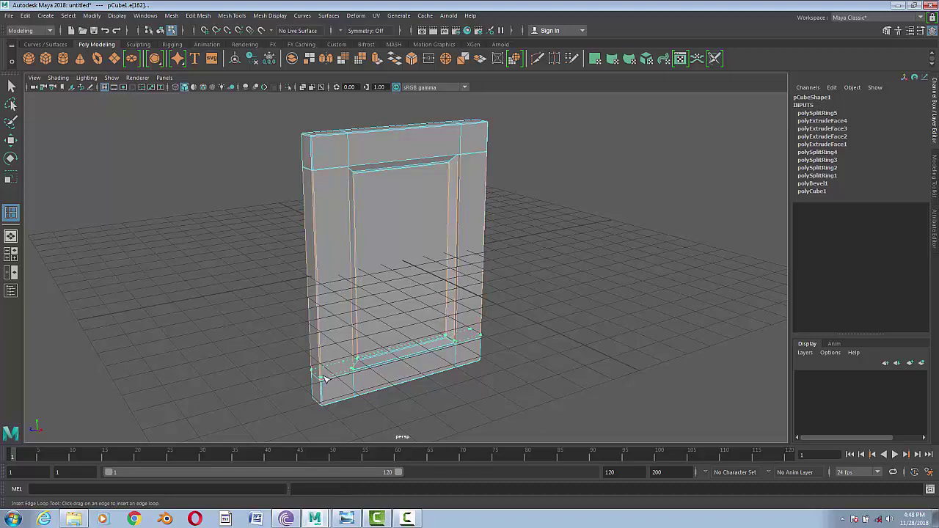
{"action": "left_click_drag", "start_coordinate": [325, 378], "coordinate": [324, 379]}
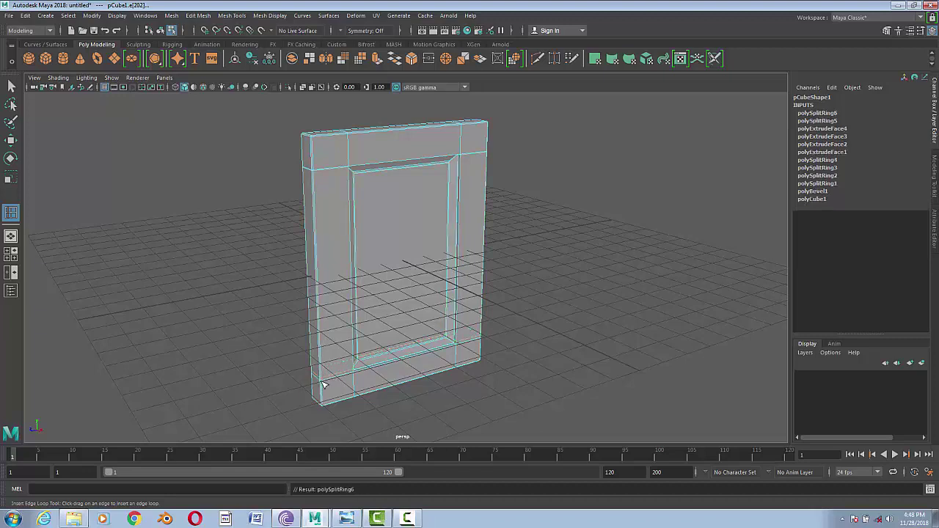
{"action": "key", "text": "3"}
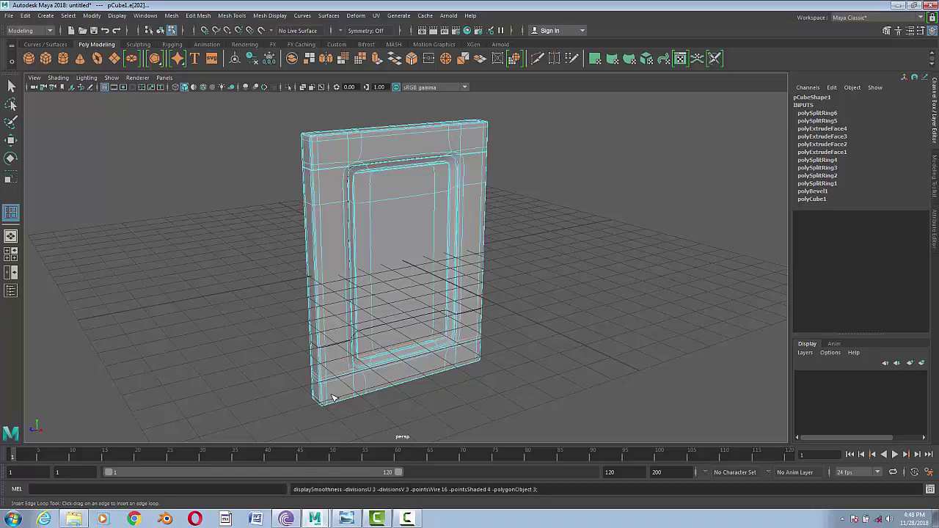
{"action": "key", "text": "1"}
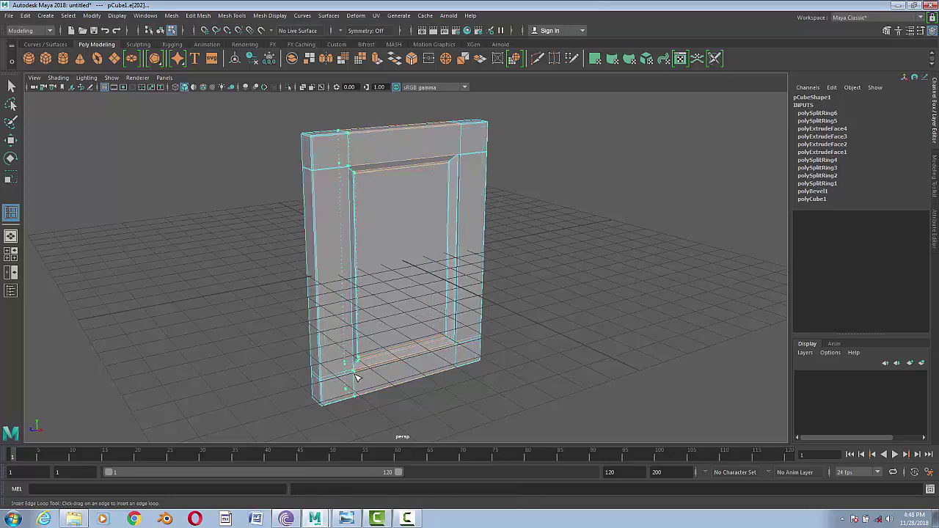
- Add vertical loops beside both stiles, then view the deselected door smoothed
{"action": "left_click", "coordinate": [355, 377]}
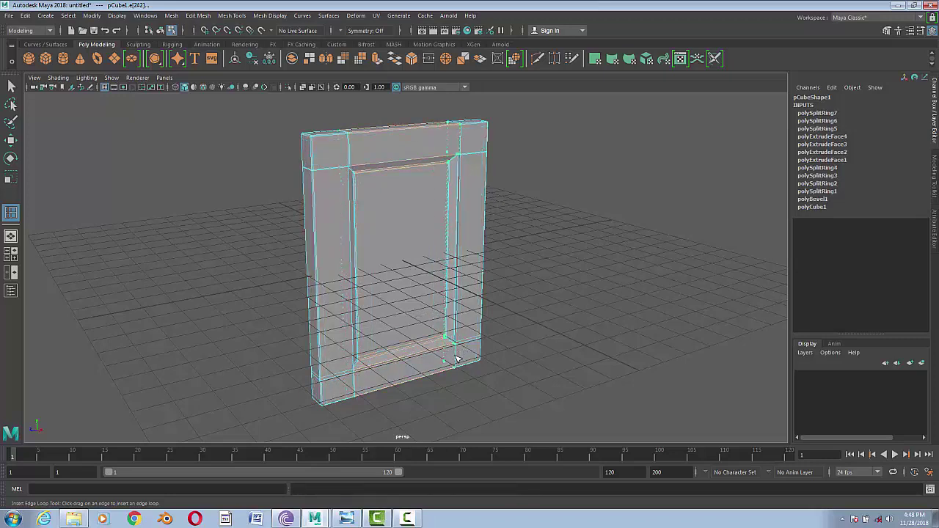
{"action": "left_click", "coordinate": [456, 358]}
{"action": "key", "text": "F8"}
{"action": "key", "text": "w"}
{"action": "key", "text": "3"}
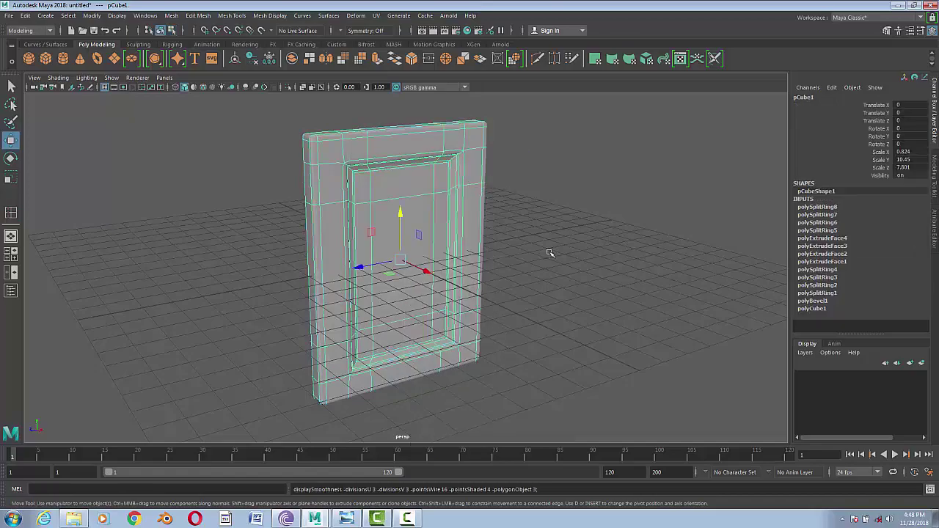
{"action": "left_click", "coordinate": [549, 254]}
{"action": "left_click_drag", "start_coordinate": [535, 283], "coordinate": [435, 317], "text": "alt"}
- Compare the smoothed door against the kitchen cabinet reference photo
{"action": "left_click", "coordinate": [351, 518]}
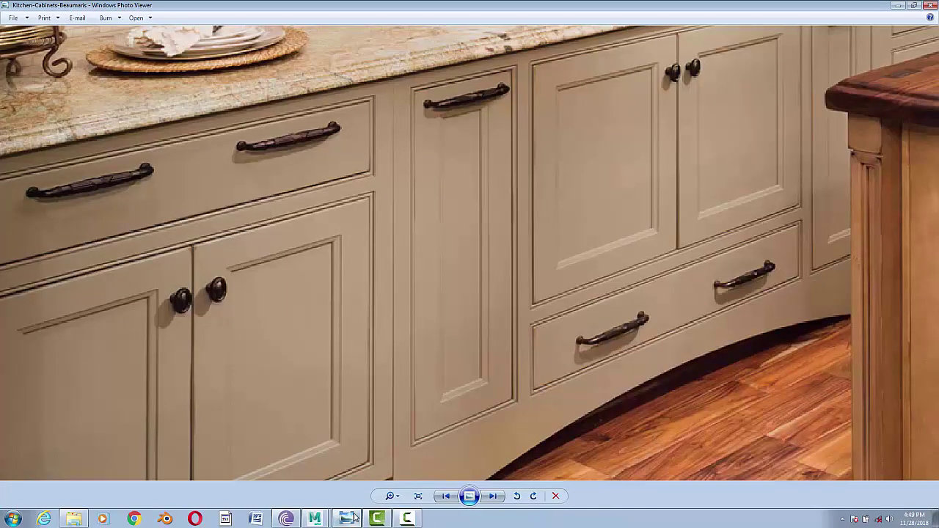
{"action": "left_click", "coordinate": [351, 518]}
{"action": "scroll", "coordinate": [419, 328], "scroll_direction": "up", "scroll_amount": 5}
{"action": "scroll", "coordinate": [257, 338], "scroll_direction": "down", "scroll_amount": 8}
- Zoom in on the door frame corner, select the door and turn off smooth preview
{"action": "left_click_drag", "start_coordinate": [257, 337], "coordinate": [496, 352], "text": "alt"}
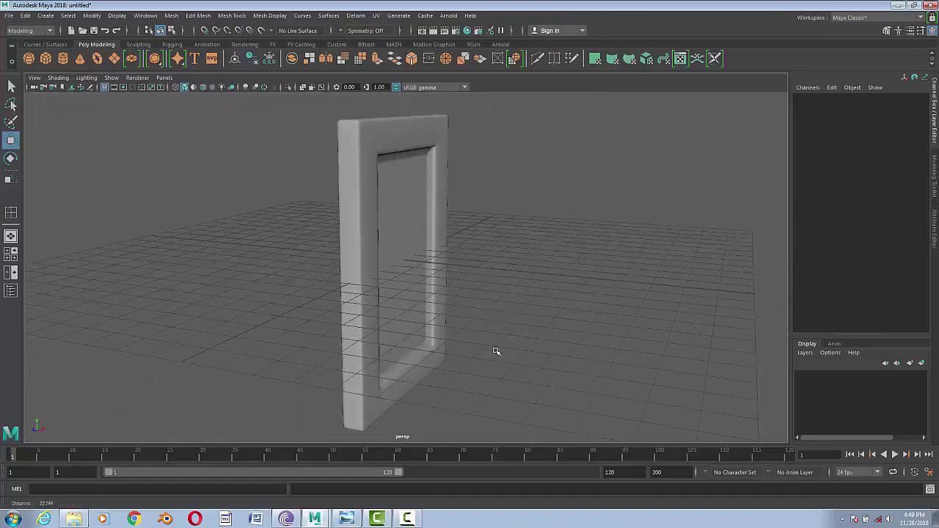
{"action": "scroll", "coordinate": [496, 352], "scroll_direction": "up", "scroll_amount": 5}
{"action": "scroll", "coordinate": [529, 369], "scroll_direction": "down", "scroll_amount": 4}
{"action": "scroll", "coordinate": [436, 300], "scroll_direction": "up", "scroll_amount": 4}
{"action": "mouse_move", "coordinate": [506, 260]}
{"action": "left_mouse_down", "text": "alt"}
{"action": "mouse_move", "coordinate": [617, 283]}
{"action": "mouse_move", "coordinate": [386, 330]}
{"action": "left_mouse_up", "text": "alt"}
{"action": "scroll", "coordinate": [386, 330], "scroll_direction": "down", "scroll_amount": 2}
{"action": "left_click", "coordinate": [445, 251]}
{"action": "scroll", "coordinate": [445, 287], "scroll_direction": "up", "scroll_amount": 2}
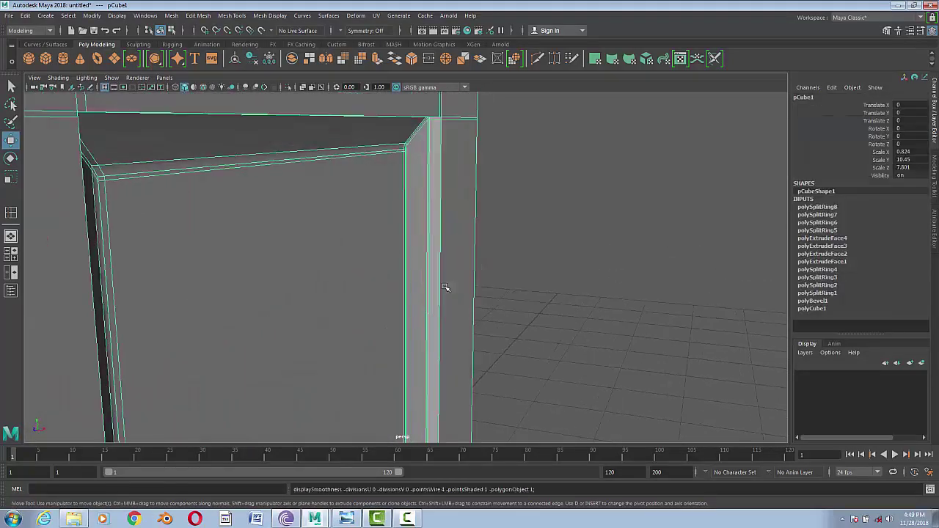
{"action": "mouse_move", "coordinate": [419, 241]}
{"action": "left_mouse_down", "text": "alt"}
{"action": "mouse_move", "coordinate": [336, 259]}
{"action": "mouse_move", "coordinate": [430, 258]}
{"action": "mouse_move", "coordinate": [422, 260]}
{"action": "left_mouse_up", "text": "alt"}
{"action": "key", "text": "1"}
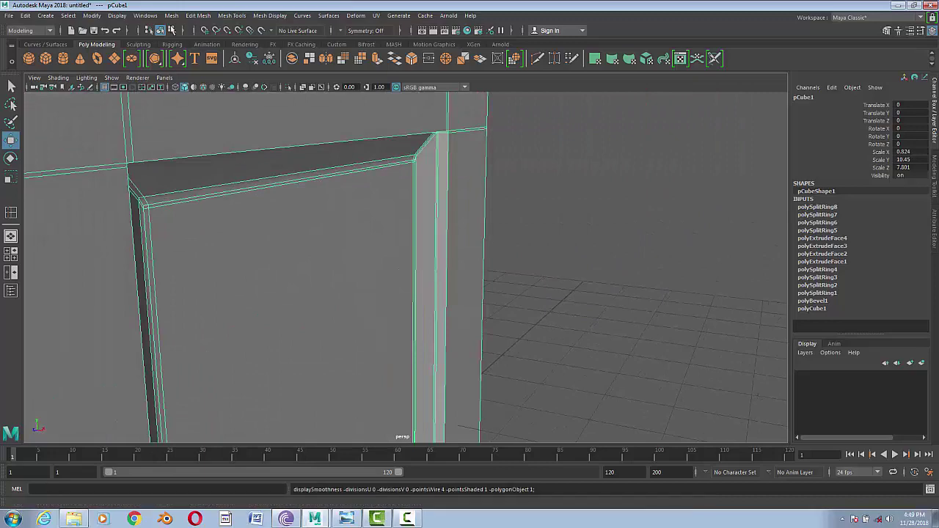
- Insert support edge loops along the bottom frame rail and beside its inner corner
{"action": "left_click", "coordinate": [197, 15]}
{"action": "mouse_move", "coordinate": [232, 16]}
{"action": "left_click", "coordinate": [259, 89]}
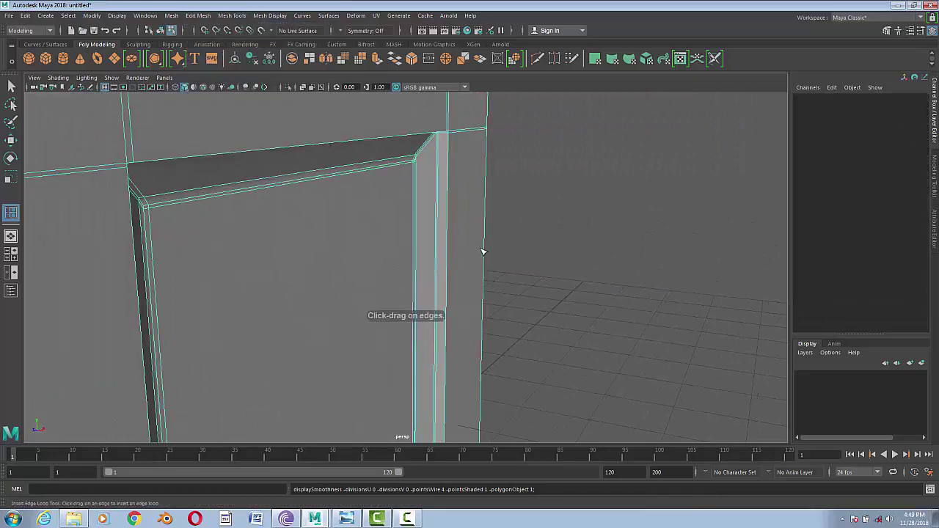
{"action": "mouse_move", "coordinate": [482, 252]}
{"action": "left_mouse_down", "text": "alt"}
{"action": "mouse_move", "coordinate": [511, 128]}
{"action": "mouse_move", "coordinate": [497, 284]}
{"action": "mouse_move", "coordinate": [537, 254]}
{"action": "mouse_move", "coordinate": [564, 295]}
{"action": "mouse_move", "coordinate": [444, 301]}
{"action": "mouse_move", "coordinate": [524, 325]}
{"action": "mouse_move", "coordinate": [498, 337]}
{"action": "left_mouse_up", "text": "alt"}
{"action": "left_click", "coordinate": [510, 334]}
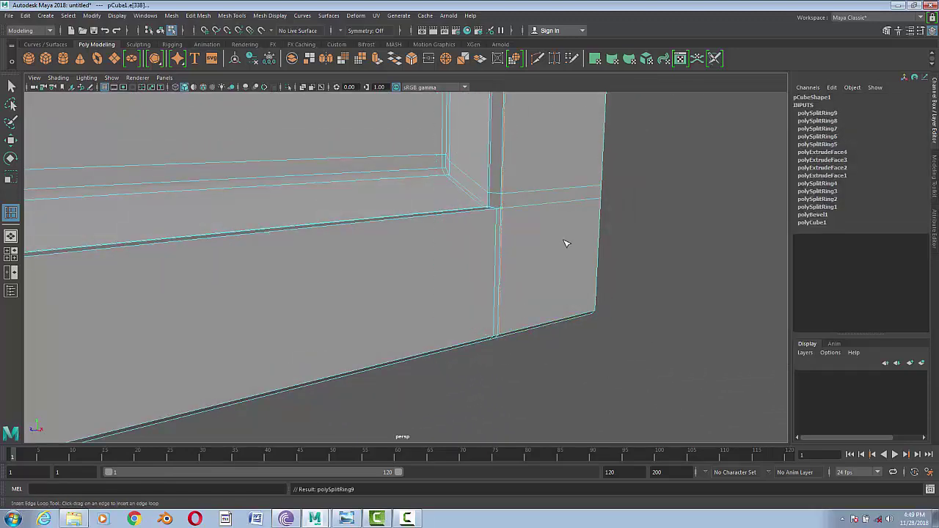
{"action": "left_click", "coordinate": [607, 200]}
{"action": "mouse_move", "coordinate": [497, 262]}
{"action": "left_mouse_down", "text": "alt"}
{"action": "mouse_move", "coordinate": [541, 213]}
{"action": "mouse_move", "coordinate": [433, 294]}
{"action": "mouse_move", "coordinate": [377, 380]}
{"action": "left_mouse_up", "text": "alt"}
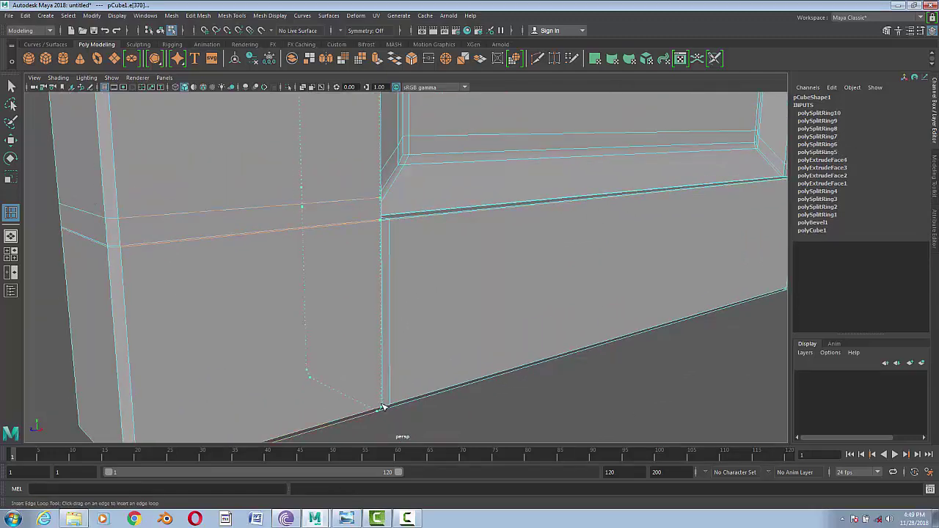
{"action": "left_click", "coordinate": [382, 408]}
- Add an edge loop across the top rail, then return to object mode and zoom out
{"action": "mouse_move", "coordinate": [386, 404]}
{"action": "left_mouse_down", "text": "alt"}
{"action": "mouse_move", "coordinate": [415, 346]}
{"action": "mouse_move", "coordinate": [388, 206]}
{"action": "mouse_move", "coordinate": [474, 289]}
{"action": "left_mouse_up", "text": "alt"}
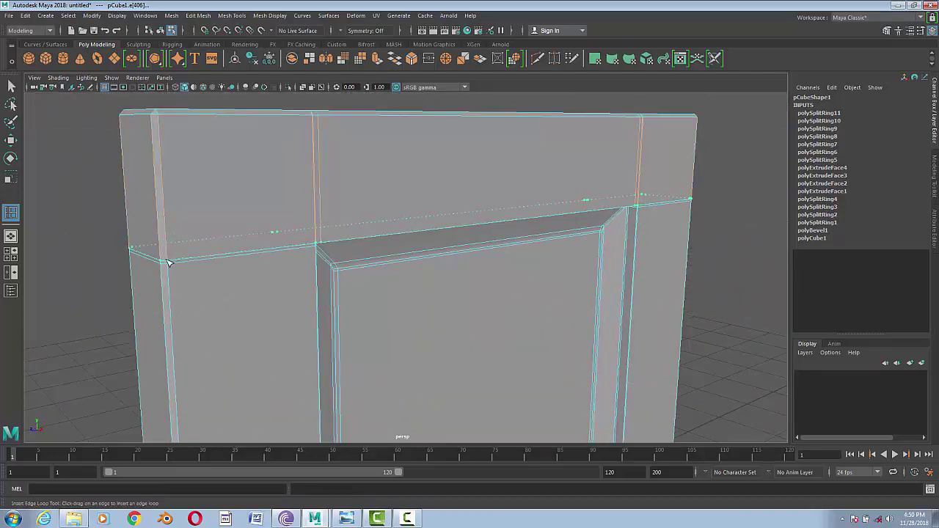
{"action": "left_click", "coordinate": [167, 262]}
{"action": "key", "text": "w"}
{"action": "right_click_drag", "start_coordinate": [384, 178], "coordinate": [430, 163]}
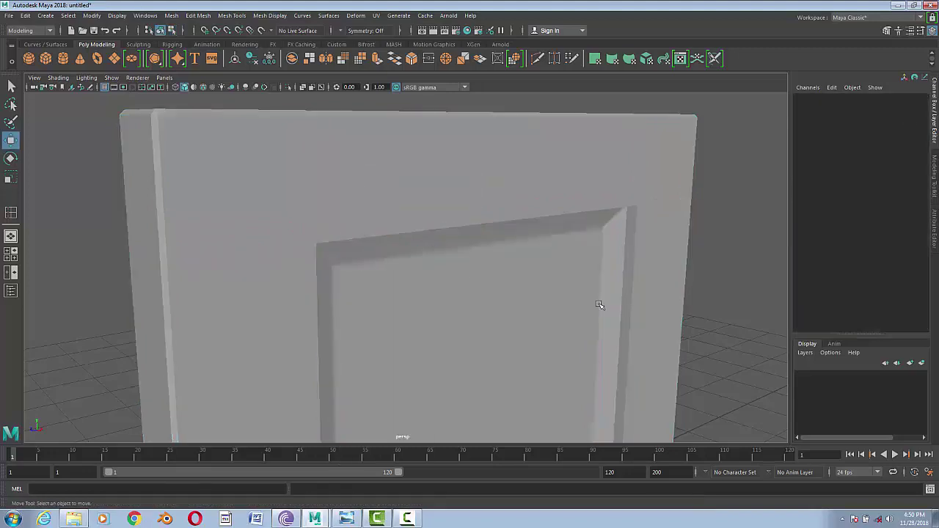
{"action": "left_click", "coordinate": [463, 274]}
{"action": "left_click", "coordinate": [705, 308]}
{"action": "right_click_drag", "start_coordinate": [704, 308], "coordinate": [472, 330], "text": "alt"}
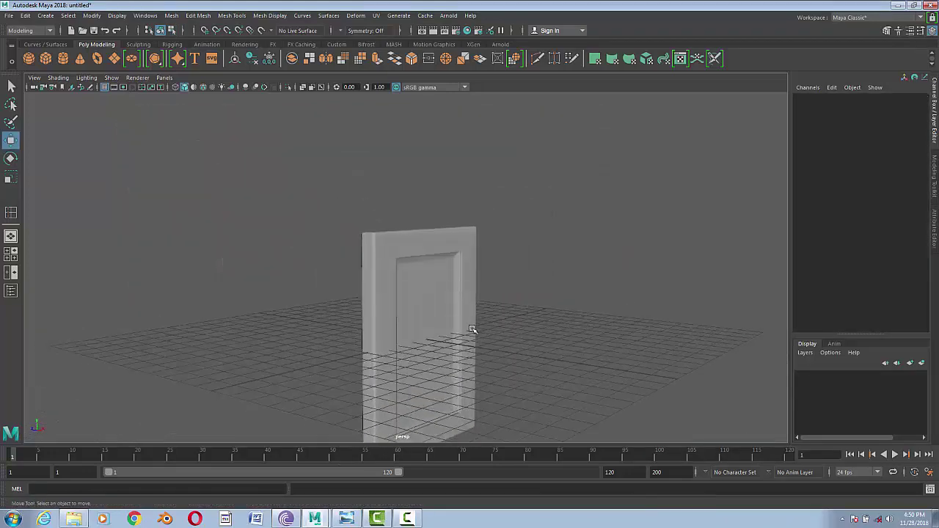
- Scale a new cube into a tall, thin post facing the door front
{"action": "mouse_move", "coordinate": [472, 329]}
{"action": "left_mouse_down", "text": "alt"}
{"action": "mouse_move", "coordinate": [670, 352]}
{"action": "mouse_move", "coordinate": [451, 342]}
{"action": "left_mouse_up", "text": "alt"}
{"action": "right_click_drag", "start_coordinate": [450, 342], "coordinate": [518, 347], "text": "alt"}
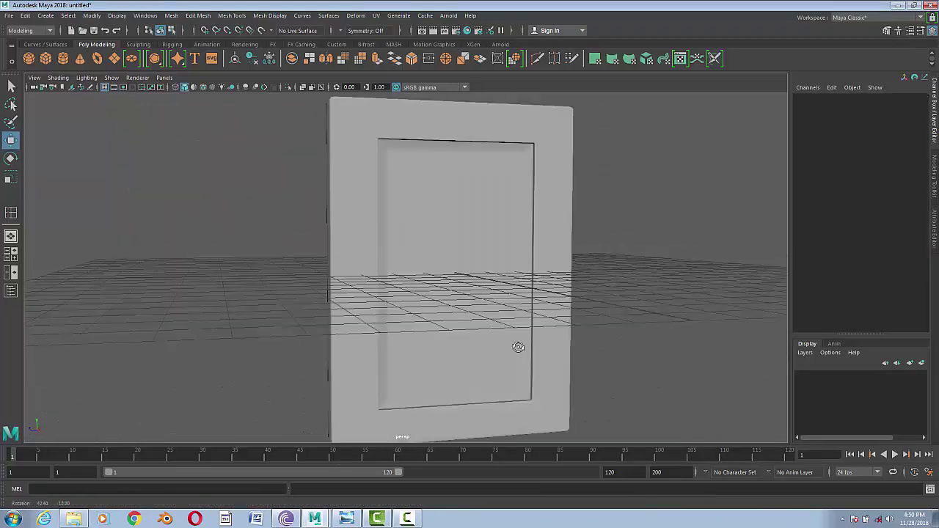
{"action": "mouse_move", "coordinate": [518, 347]}
{"action": "left_mouse_down", "text": "alt"}
{"action": "mouse_move", "coordinate": [419, 384]}
{"action": "mouse_move", "coordinate": [687, 359]}
{"action": "mouse_move", "coordinate": [469, 321]}
{"action": "left_mouse_up", "text": "alt"}
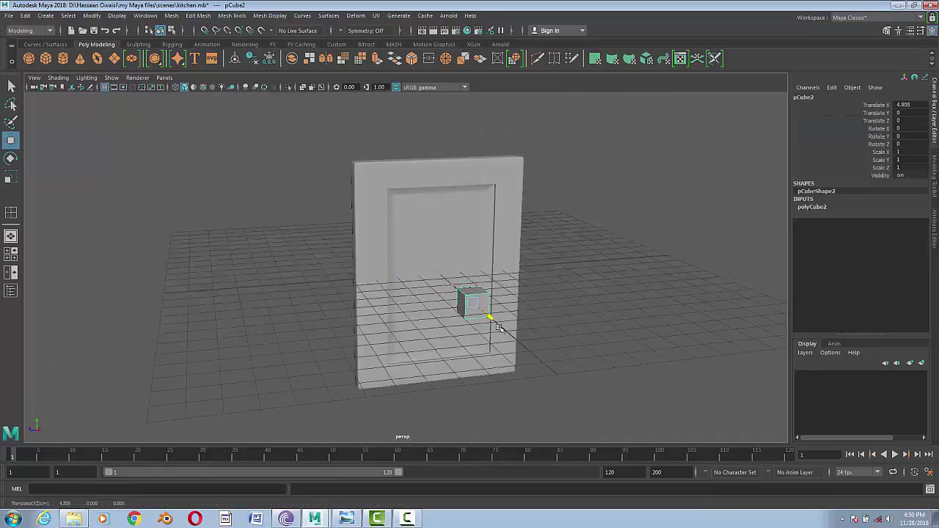
{"action": "key", "text": "r"}
{"action": "mouse_move", "coordinate": [480, 268]}
{"action": "left_mouse_down"}
{"action": "mouse_move", "coordinate": [491, 102]}
{"action": "mouse_move", "coordinate": [482, 247]}
{"action": "left_mouse_up"}
{"action": "mouse_move", "coordinate": [496, 325]}
{"action": "left_mouse_down"}
{"action": "mouse_move", "coordinate": [484, 316]}
{"action": "mouse_move", "coordinate": [593, 287]}
{"action": "mouse_move", "coordinate": [574, 282]}
{"action": "left_mouse_up"}
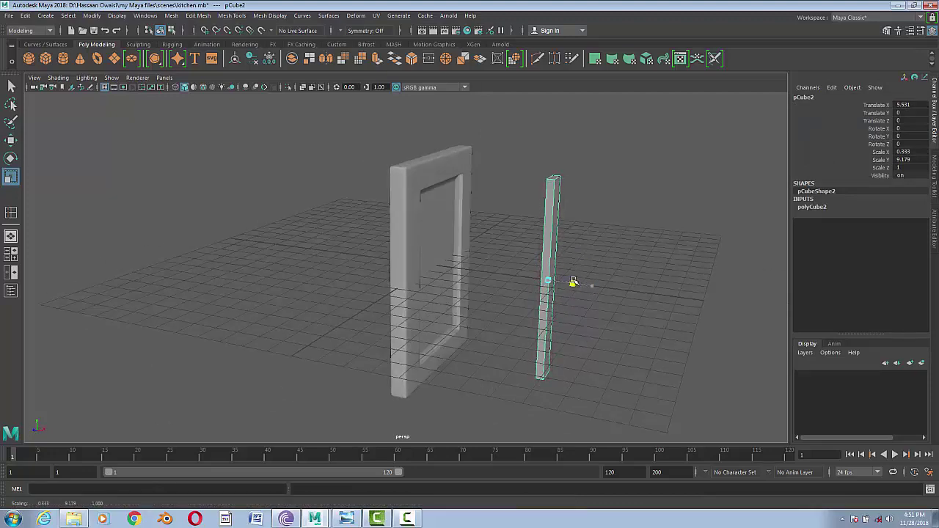
- Bevel all the post's edges, then return to object mode and select the post
{"action": "key", "text": "ctrl+F10"}
{"action": "left_click", "coordinate": [221, 16]}
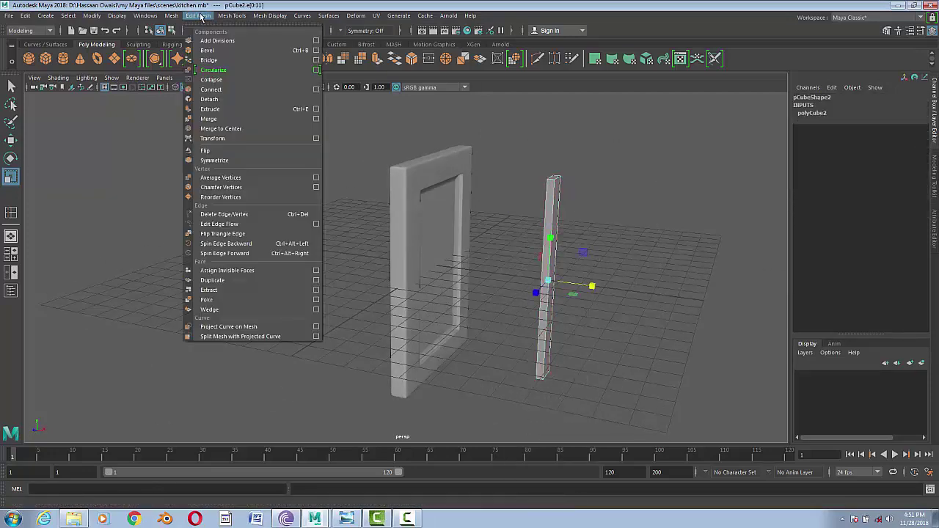
{"action": "left_click", "coordinate": [220, 43]}
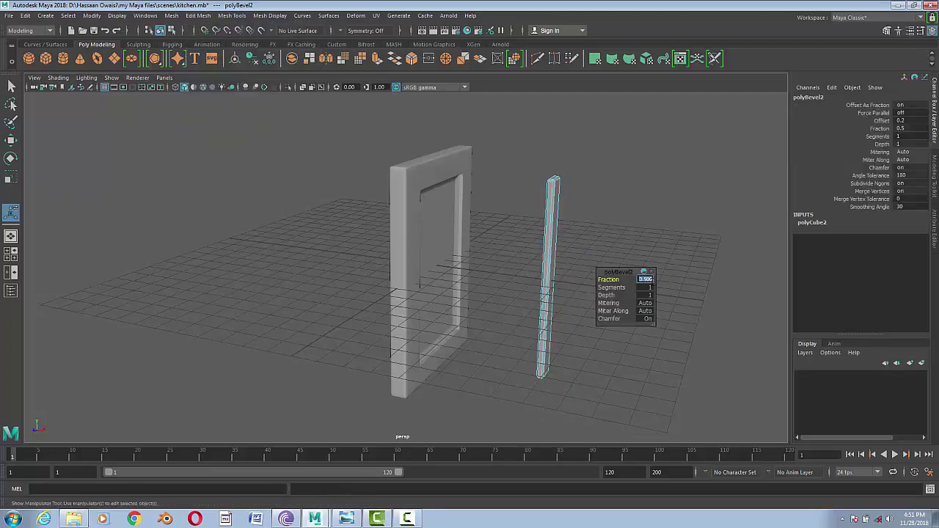
{"action": "right_click_drag", "start_coordinate": [558, 213], "coordinate": [623, 285]}
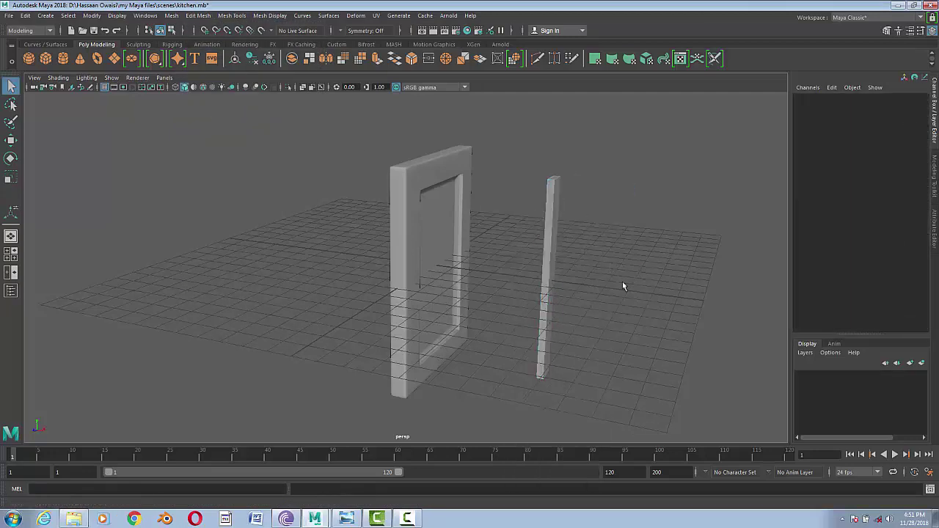
{"action": "mouse_move", "coordinate": [622, 285]}
{"action": "left_mouse_down", "text": "alt"}
{"action": "mouse_move", "coordinate": [642, 292]}
{"action": "mouse_move", "coordinate": [521, 300]}
{"action": "mouse_move", "coordinate": [578, 300]}
{"action": "left_mouse_up", "text": "alt"}
{"action": "scroll", "coordinate": [545, 294], "scroll_direction": "up", "scroll_amount": 5}
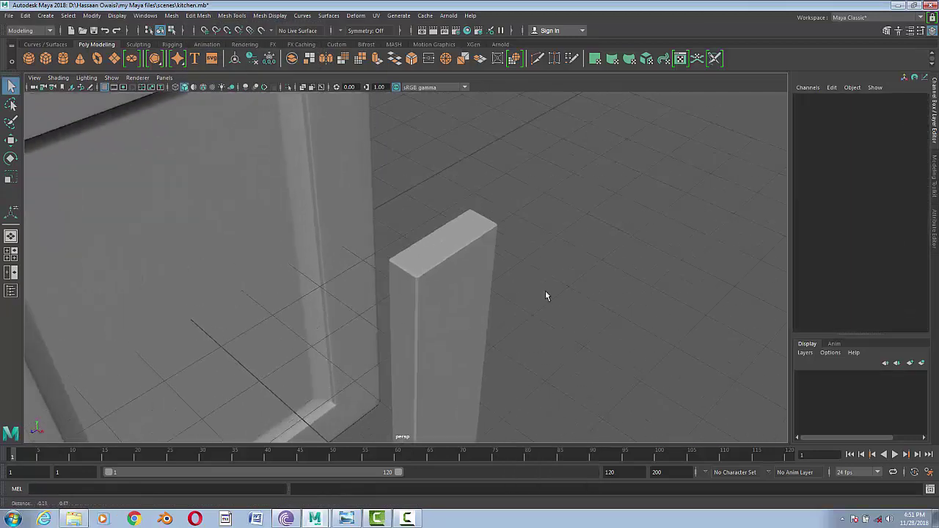
{"action": "left_click", "coordinate": [450, 268]}
{"action": "right_click_drag", "start_coordinate": [449, 268], "coordinate": [453, 235]}
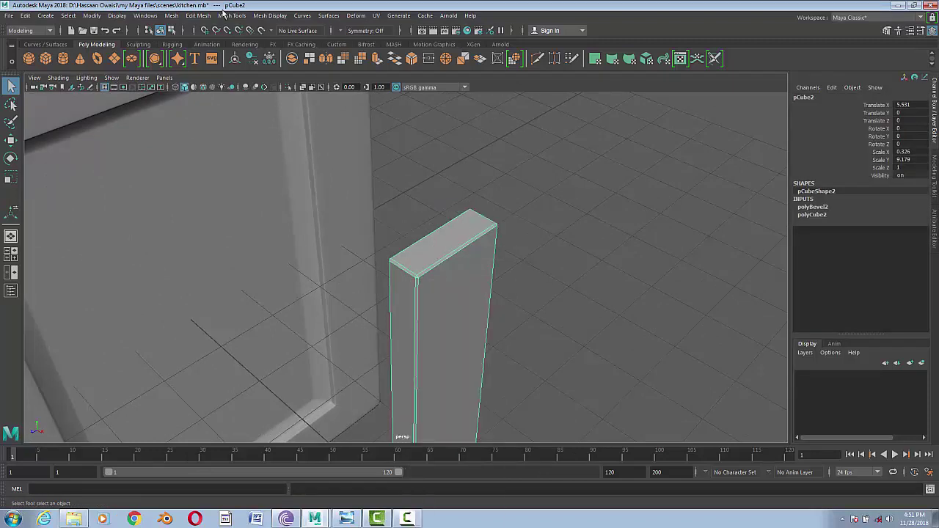
- Insert edge loops beside the post's bevelled corners
{"action": "left_click", "coordinate": [198, 15]}
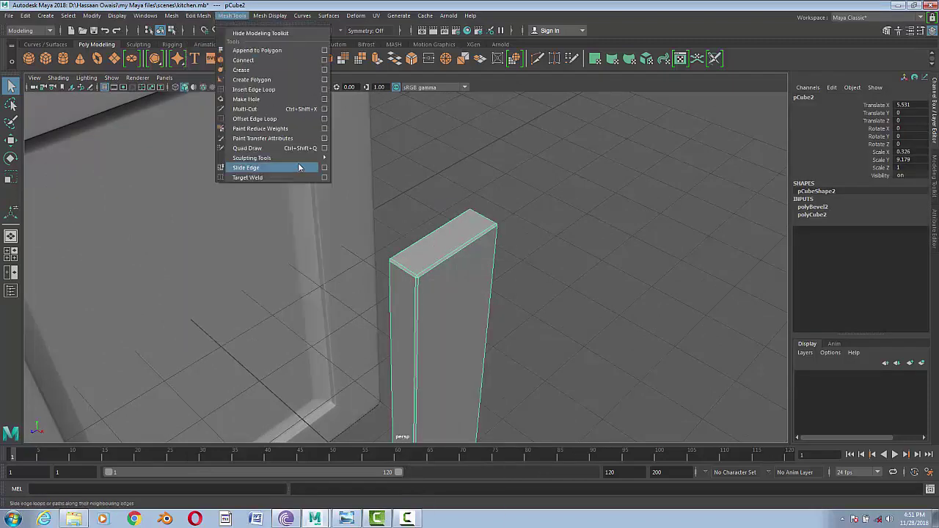
{"action": "left_click", "coordinate": [242, 99]}
{"action": "mouse_move", "coordinate": [437, 313]}
{"action": "left_mouse_down", "text": "alt"}
{"action": "mouse_move", "coordinate": [430, 325]}
{"action": "mouse_move", "coordinate": [506, 325]}
{"action": "left_mouse_up", "text": "alt"}
{"action": "scroll", "coordinate": [430, 325], "scroll_direction": "up", "scroll_amount": 3}
{"action": "scroll", "coordinate": [430, 325], "scroll_direction": "down", "scroll_amount": 3}
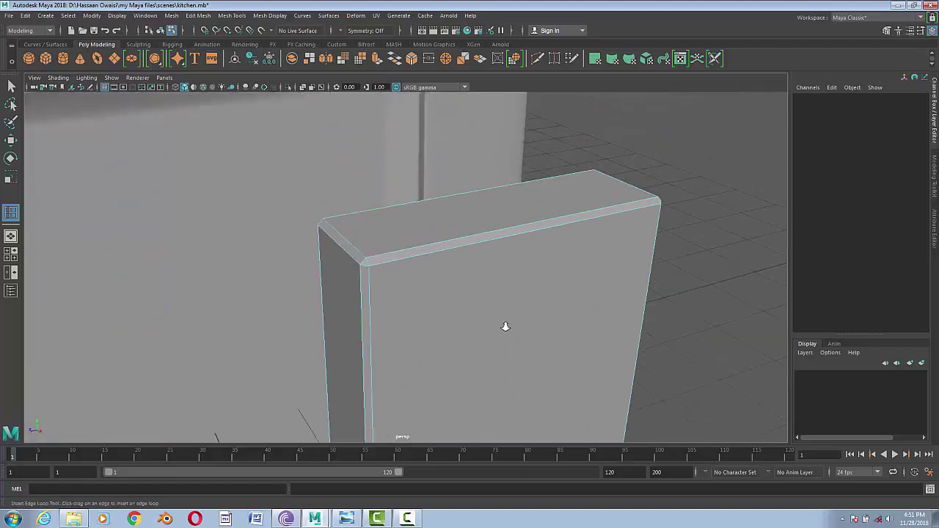
{"action": "left_click_drag", "start_coordinate": [393, 258], "coordinate": [369, 272]}
{"action": "left_click", "coordinate": [367, 267]}
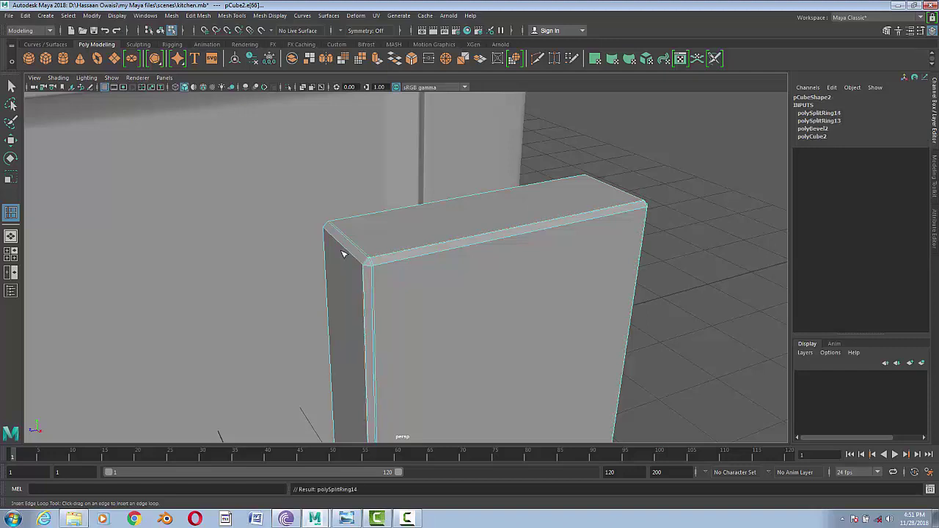
{"action": "left_click", "coordinate": [325, 224]}
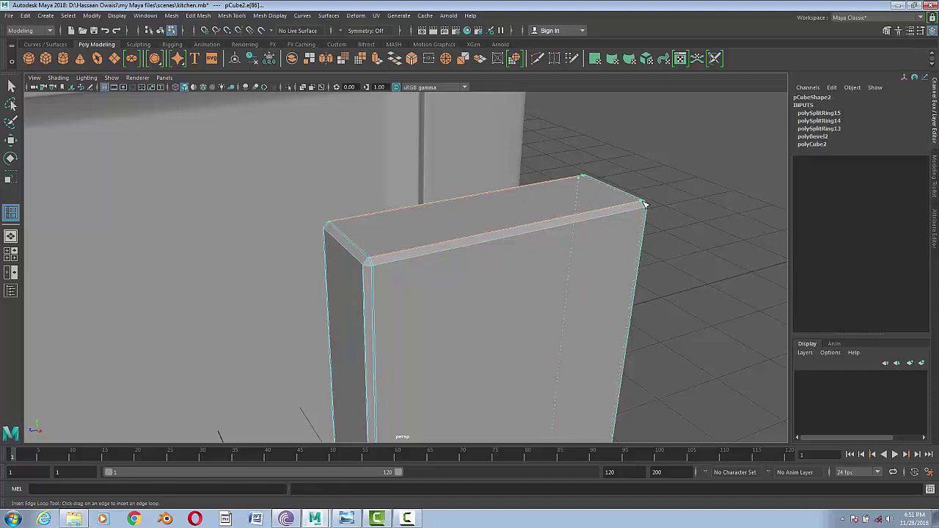
{"action": "left_click", "coordinate": [644, 205]}
- Check the post with smooth preview, then deselect it and view door and post together
{"action": "key", "text": "3"}
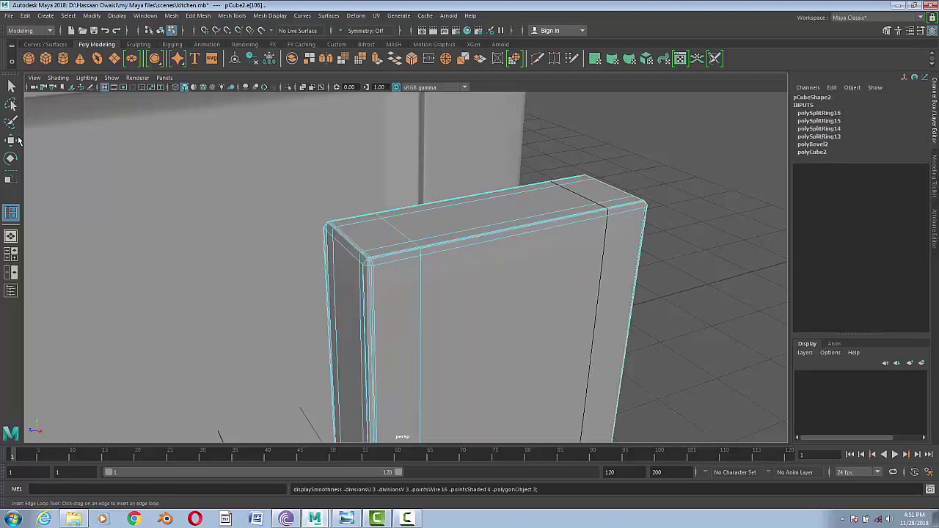
{"action": "mouse_move", "coordinate": [524, 326]}
{"action": "left_mouse_down", "text": "alt"}
{"action": "mouse_move", "coordinate": [518, 314]}
{"action": "mouse_move", "coordinate": [533, 308]}
{"action": "mouse_move", "coordinate": [541, 356]}
{"action": "left_mouse_up", "text": "alt"}
{"action": "key", "text": "1"}
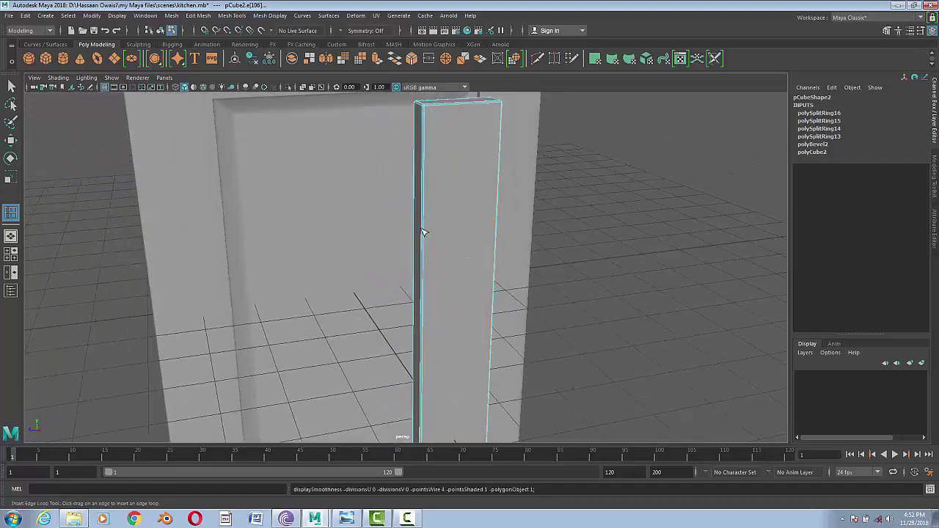
{"action": "key", "text": "q"}
{"action": "left_click", "coordinate": [576, 237]}
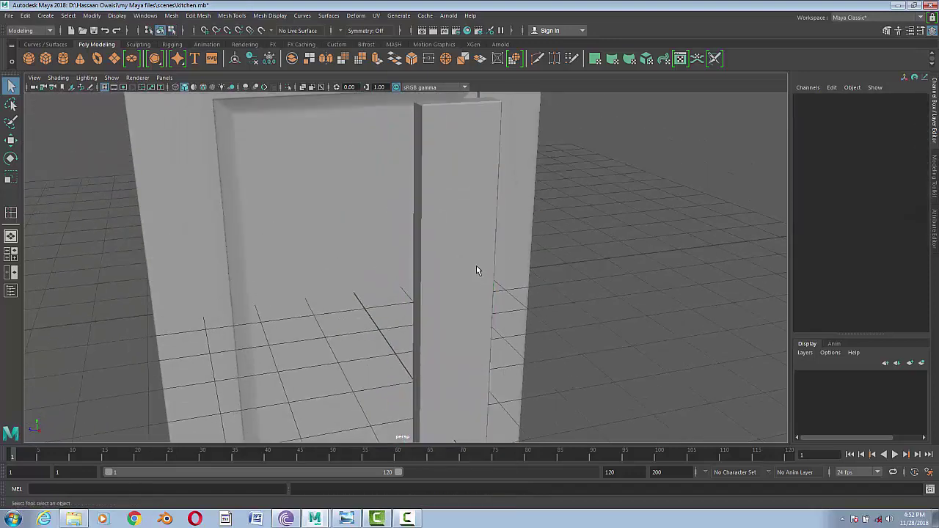
{"action": "mouse_move", "coordinate": [587, 292]}
{"action": "left_mouse_down", "text": "alt"}
{"action": "mouse_move", "coordinate": [533, 302]}
{"action": "mouse_move", "coordinate": [617, 340]}
{"action": "mouse_move", "coordinate": [468, 310]}
{"action": "mouse_move", "coordinate": [497, 289]}
{"action": "mouse_move", "coordinate": [492, 318]}
{"action": "mouse_move", "coordinate": [488, 310]}
{"action": "mouse_move", "coordinate": [461, 330]}
{"action": "mouse_move", "coordinate": [344, 320]}
{"action": "mouse_move", "coordinate": [418, 316]}
{"action": "mouse_move", "coordinate": [400, 300]}
{"action": "mouse_move", "coordinate": [384, 314]}
{"action": "mouse_move", "coordinate": [450, 300]}
{"action": "left_mouse_up", "text": "alt"}
- Select the post and compare the door and post with the kitchen cabinet reference photo
{"action": "left_click", "coordinate": [449, 359]}
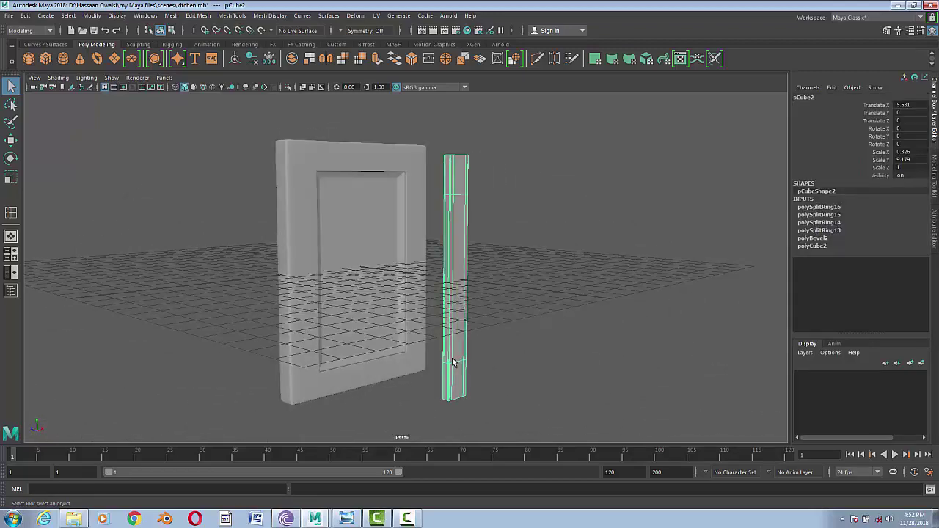
{"action": "key", "text": "w"}
{"action": "left_click_drag", "start_coordinate": [526, 359], "coordinate": [455, 361], "text": "alt"}
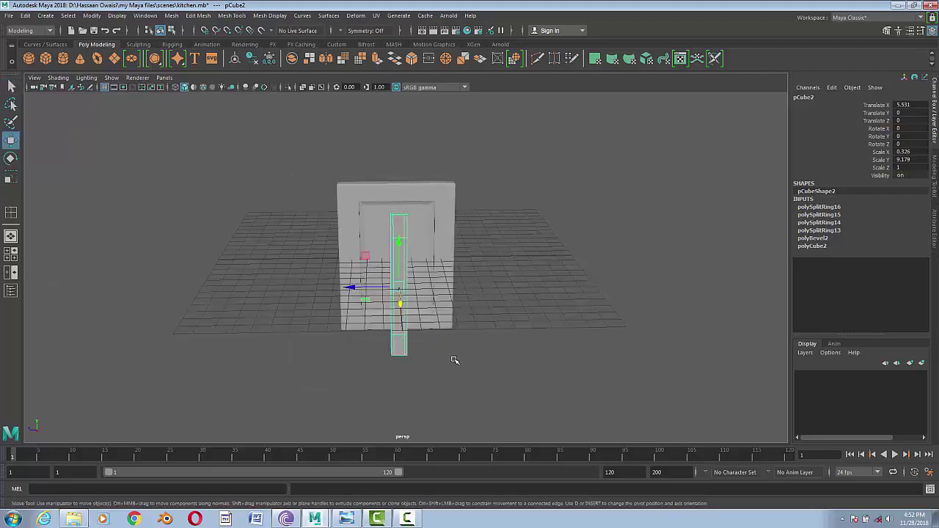
{"action": "left_click", "coordinate": [347, 518]}
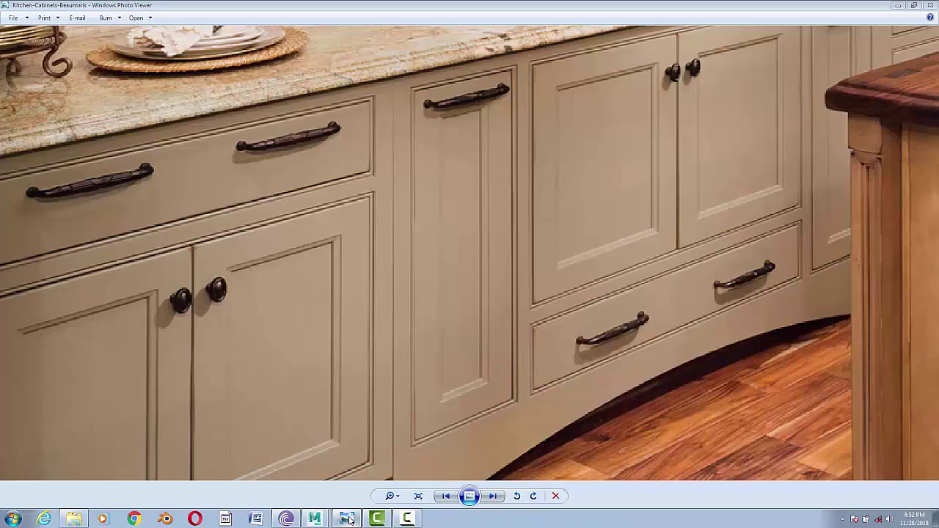
{"action": "left_click", "coordinate": [348, 519]}
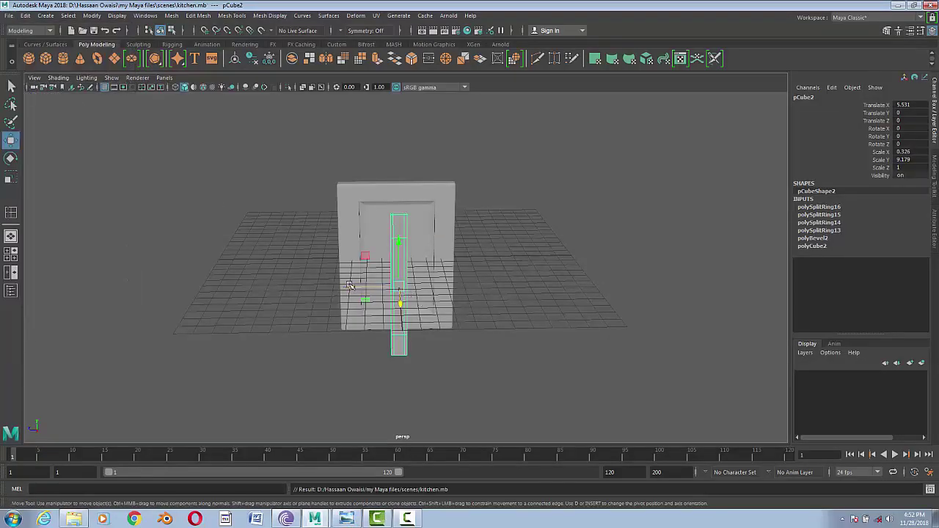
- Slide the post beside the door and, in side view, scale it taller to match
{"action": "left_click_drag", "start_coordinate": [350, 284], "coordinate": [250, 272]}
{"action": "left_click_drag", "start_coordinate": [386, 321], "coordinate": [410, 293]}
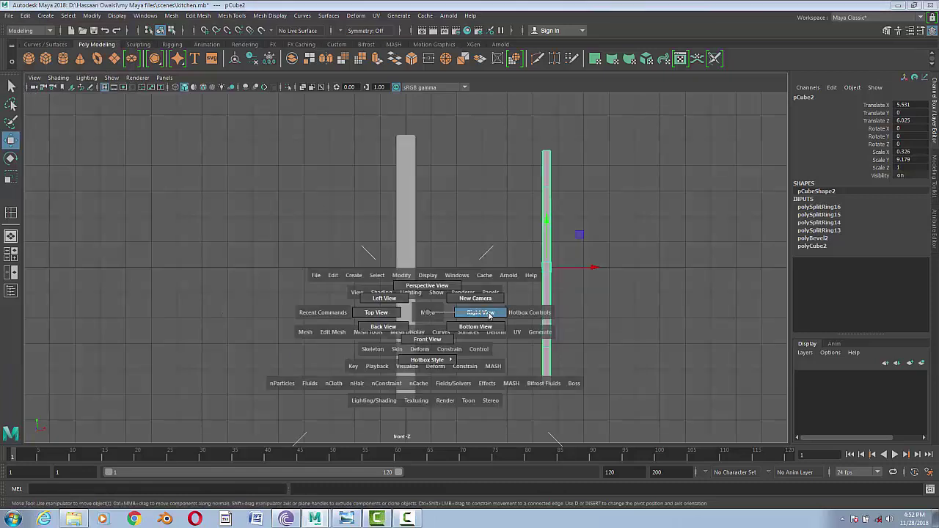
{"action": "left_click_drag", "start_coordinate": [430, 252], "coordinate": [271, 271]}
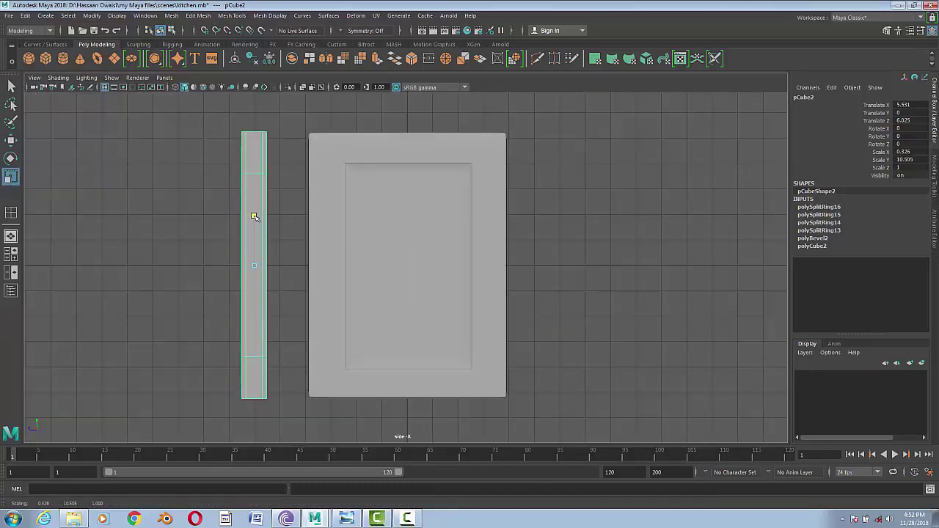
{"action": "key", "text": "w"}
{"action": "key", "text": "r"}
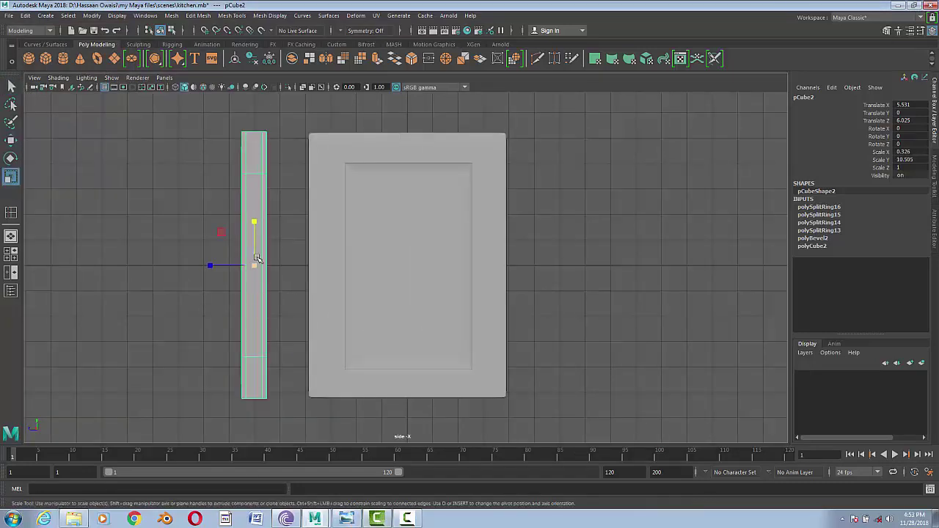
{"action": "left_click_drag", "start_coordinate": [254, 221], "coordinate": [253, 213]}
- Move the post closer to the door, then duplicate it as pCube3 on the door's right
{"action": "scroll", "coordinate": [305, 233], "scroll_direction": "down", "scroll_amount": 2}
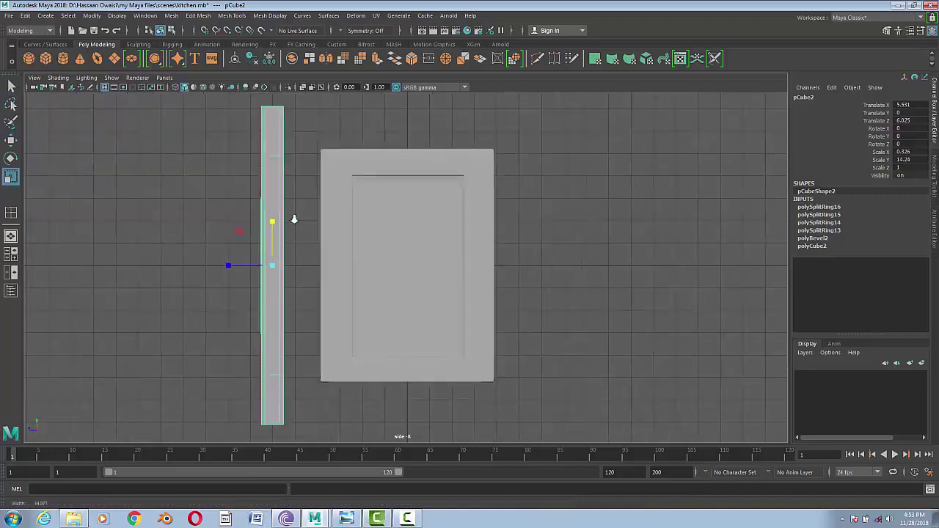
{"action": "scroll", "coordinate": [293, 218], "scroll_direction": "down", "scroll_amount": 1}
{"action": "key", "text": "w"}
{"action": "left_click_drag", "start_coordinate": [235, 264], "coordinate": [273, 268]}
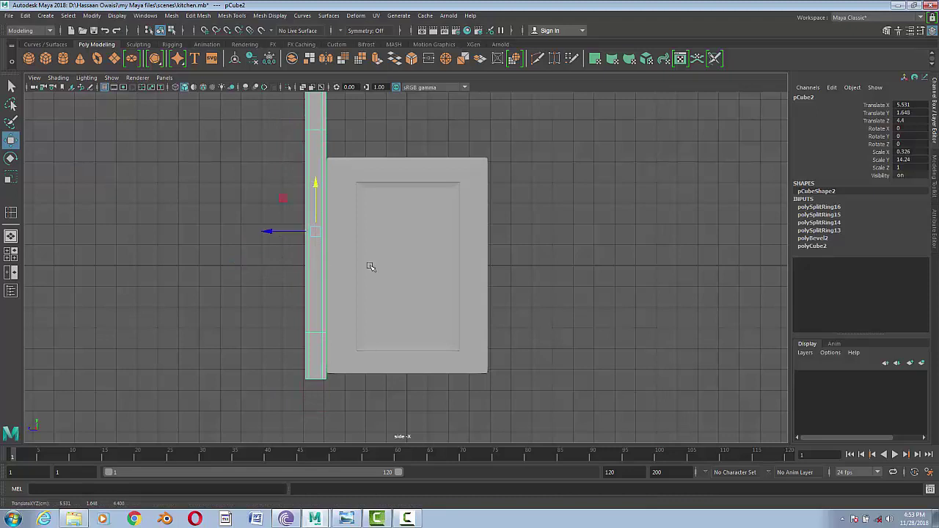
{"action": "scroll", "coordinate": [370, 267], "scroll_direction": "down", "scroll_amount": 1}
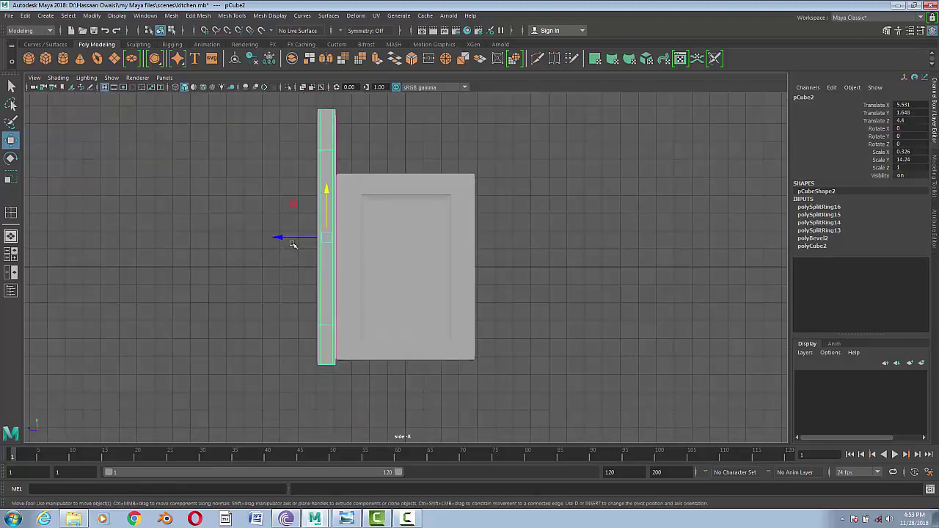
{"action": "key", "text": "ctrl+d"}
{"action": "mouse_move", "coordinate": [276, 236]}
{"action": "left_mouse_down"}
{"action": "mouse_move", "coordinate": [447, 242]}
{"action": "mouse_move", "coordinate": [438, 246]}
{"action": "mouse_move", "coordinate": [639, 239]}
{"action": "mouse_move", "coordinate": [622, 242]}
{"action": "left_mouse_up"}
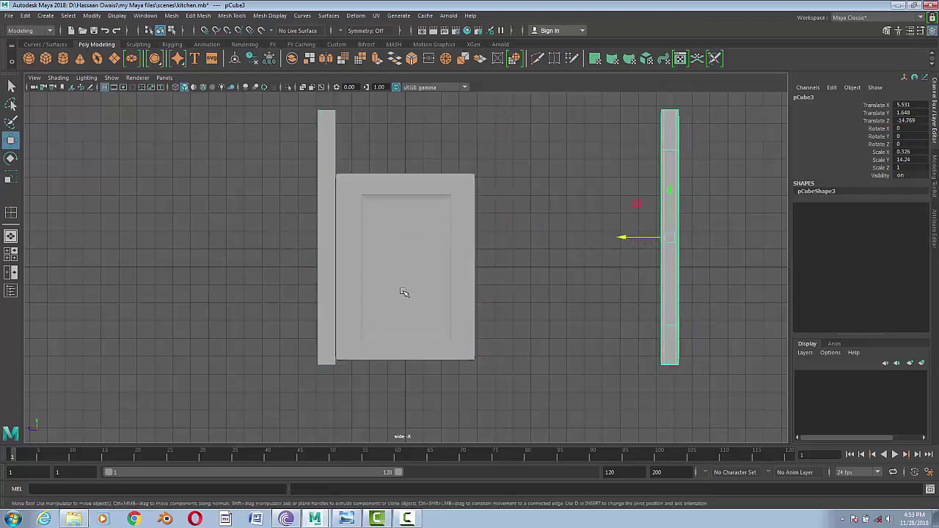
- Duplicate the door panel beside the original and move the right column against the new door
{"action": "left_click", "coordinate": [397, 287]}
{"action": "key", "text": "ctrl+d"}
{"action": "left_click_drag", "start_coordinate": [356, 268], "coordinate": [498, 269]}
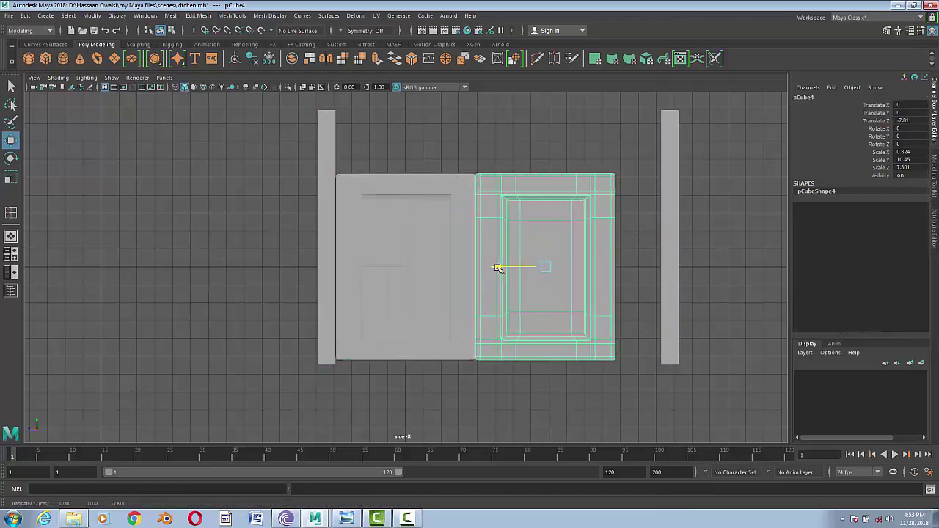
{"action": "left_click", "coordinate": [670, 250]}
{"action": "left_click_drag", "start_coordinate": [623, 237], "coordinate": [581, 245]}
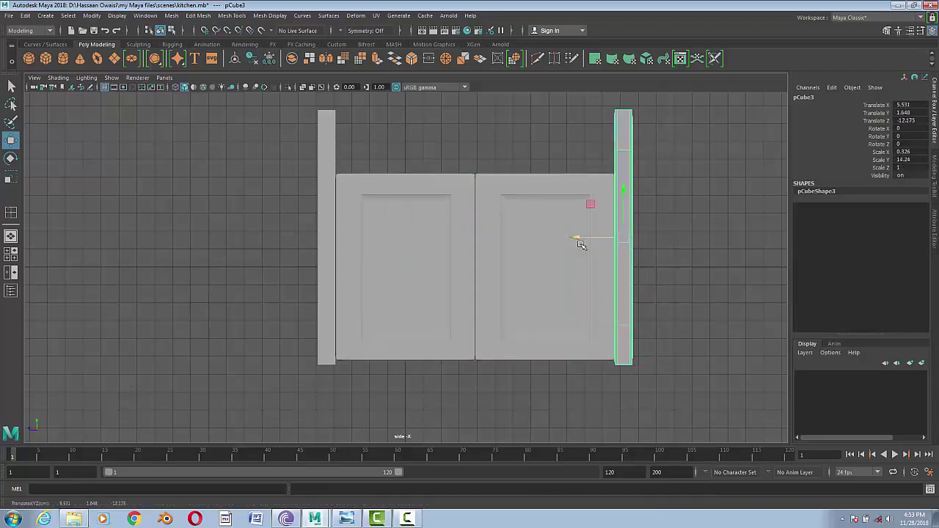
- Duplicate the right column and start rotating the copy around X
{"action": "key", "text": "ctrl+d"}
{"action": "key", "text": "e"}
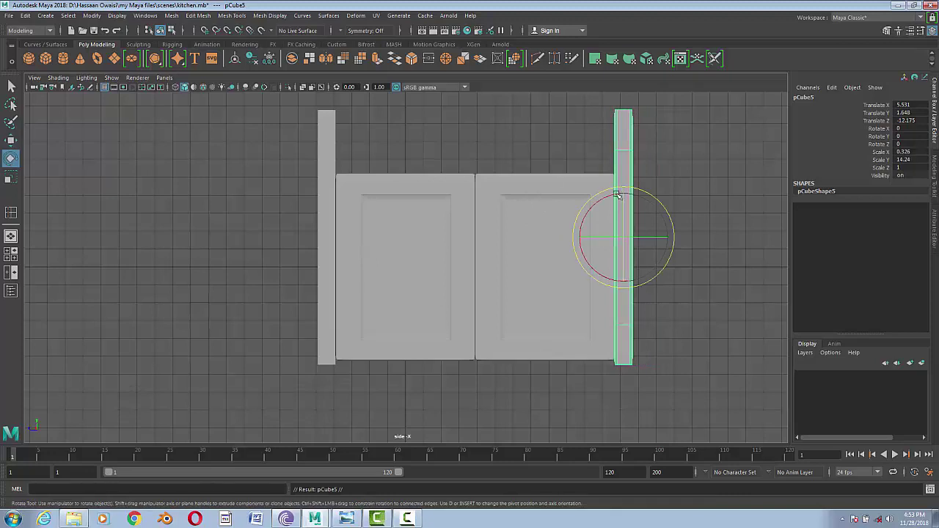
{"action": "mouse_move", "coordinate": [615, 194]}
{"action": "left_mouse_down"}
{"action": "mouse_move", "coordinate": [563, 227]}
{"action": "mouse_move", "coordinate": [470, 118]}
{"action": "mouse_move", "coordinate": [424, 120]}
{"action": "left_mouse_up"}
- Lay the column copy flat at Rotate X 90 and resize it as the top bar
{"action": "key", "text": "Return"}
{"action": "key", "text": "w"}
{"action": "key", "text": "r"}
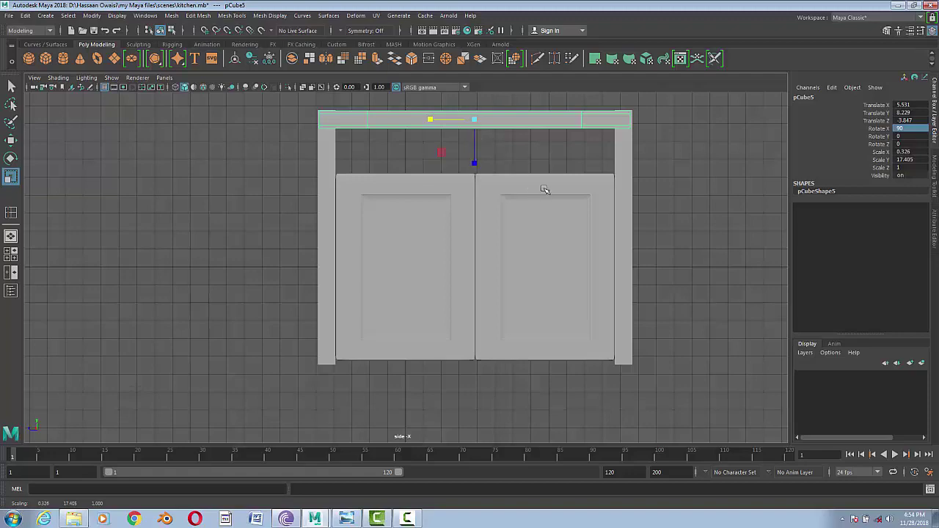
{"action": "middle_click_drag", "start_coordinate": [544, 190], "coordinate": [545, 256], "text": "alt"}
{"action": "scroll", "coordinate": [441, 242], "scroll_direction": "up", "scroll_amount": 2}
{"action": "scroll", "coordinate": [503, 248], "scroll_direction": "up", "scroll_amount": 2}
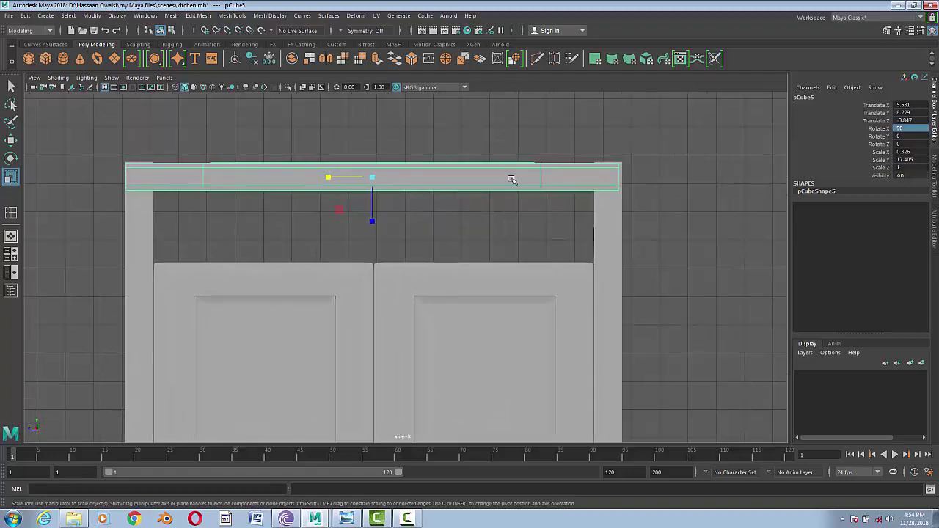
- Shift the bar's end vertices so it sits flush with both posts' outer edges
{"action": "right_click_drag", "start_coordinate": [511, 179], "coordinate": [482, 179]}
{"action": "left_click_drag", "start_coordinate": [580, 143], "coordinate": [635, 226]}
{"action": "key", "text": "w"}
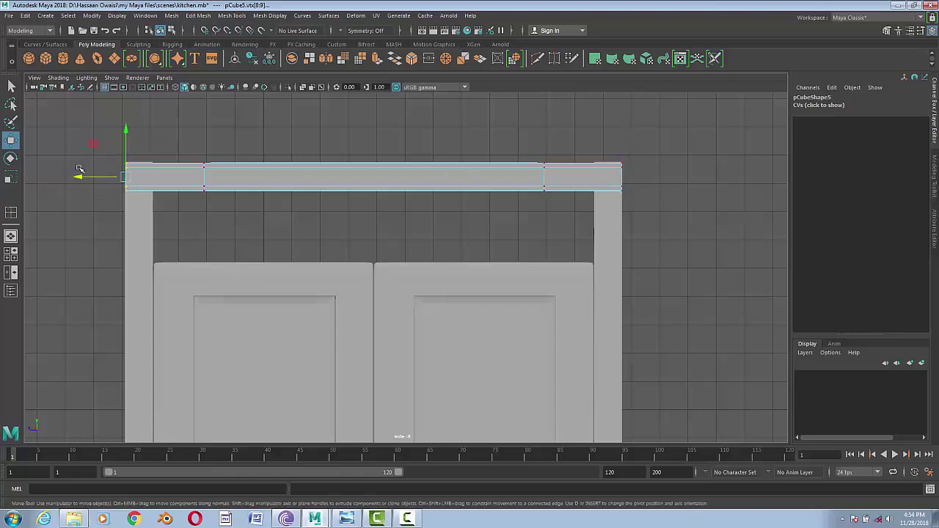
{"action": "left_click_drag", "start_coordinate": [82, 144], "coordinate": [316, 263]}
{"action": "left_click_drag", "start_coordinate": [108, 178], "coordinate": [77, 176]}
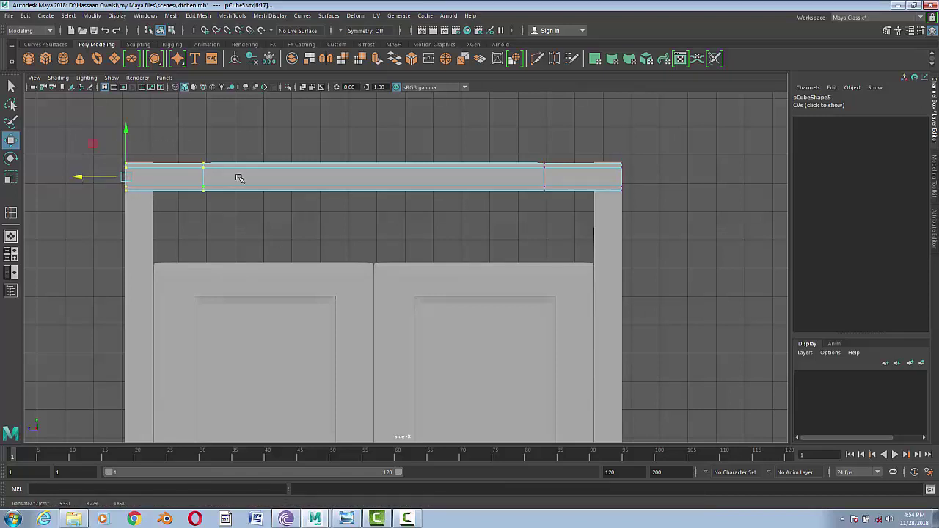
- Back in object mode, lower the top bar slightly along Y and deselect it
{"action": "right_click_drag", "start_coordinate": [239, 179], "coordinate": [267, 171]}
{"action": "left_click", "coordinate": [373, 130]}
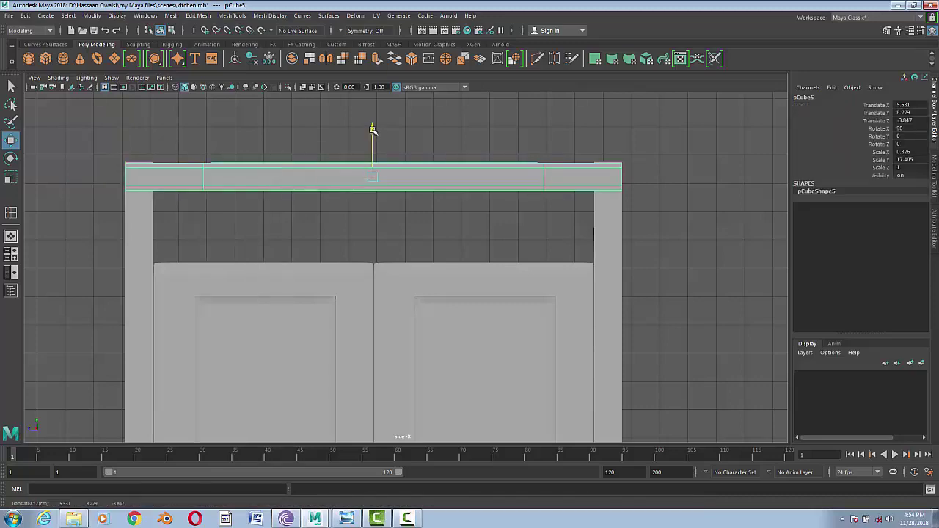
{"action": "left_click_drag", "start_coordinate": [373, 130], "coordinate": [373, 131]}
{"action": "left_click", "coordinate": [391, 199]}
{"action": "scroll", "coordinate": [411, 227], "scroll_direction": "down", "scroll_amount": 5}
- In the front view, slide the top rail along X to Translate X 0.275, aligning it with the columns
{"action": "key", "text": "space"}
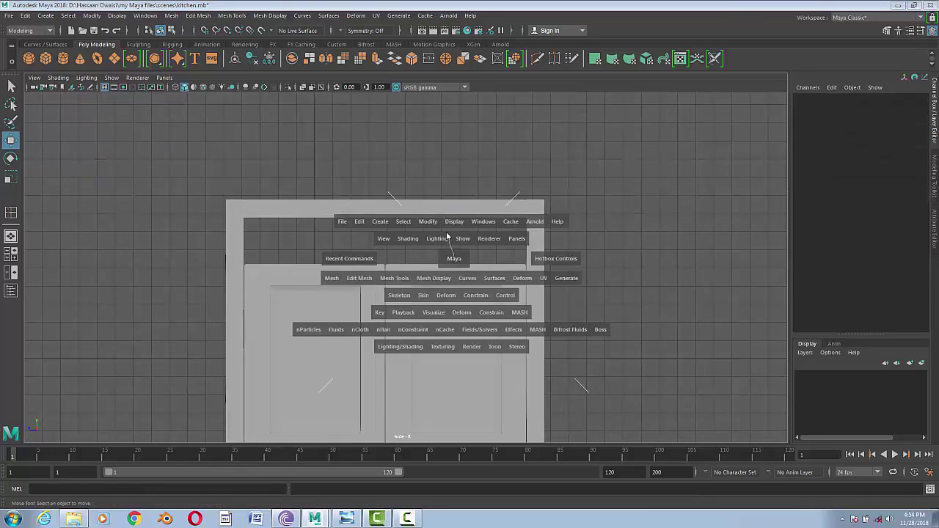
{"action": "mouse_move", "coordinate": [426, 252]}
{"action": "left_mouse_down"}
{"action": "mouse_move", "coordinate": [460, 292]}
{"action": "mouse_move", "coordinate": [579, 279]}
{"action": "mouse_move", "coordinate": [404, 161]}
{"action": "left_mouse_up"}
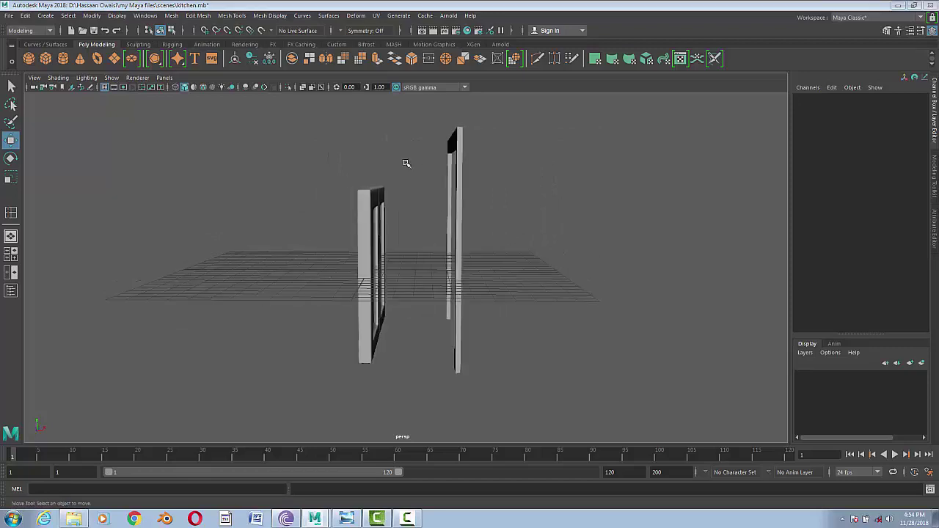
{"action": "key", "text": "super"}
{"action": "key", "text": "super"}
{"action": "left_click_drag", "start_coordinate": [544, 258], "coordinate": [535, 321]}
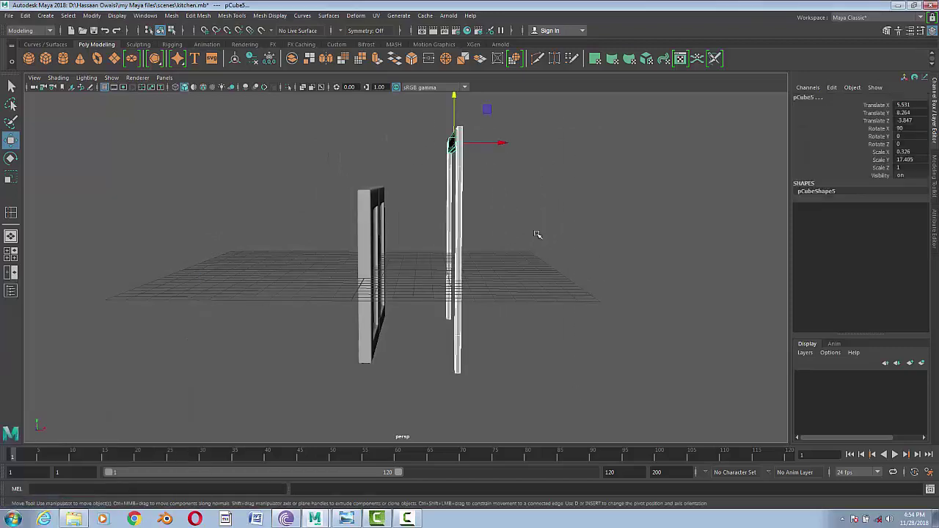
{"action": "key", "text": "space"}
{"action": "left_click_drag", "start_coordinate": [537, 234], "coordinate": [580, 237]}
{"action": "key", "text": "space"}
{"action": "left_click_drag", "start_coordinate": [502, 267], "coordinate": [496, 292]}
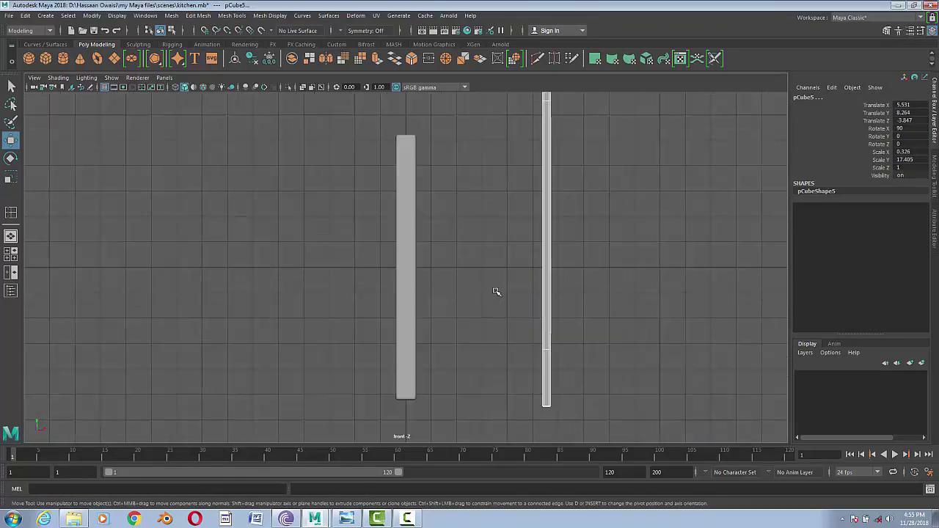
{"action": "left_click_drag", "start_coordinate": [558, 110], "coordinate": [458, 110]}
- Return to perspective, inspect the finished two-door frame, and save kitchen.mb
{"action": "key", "text": "space"}
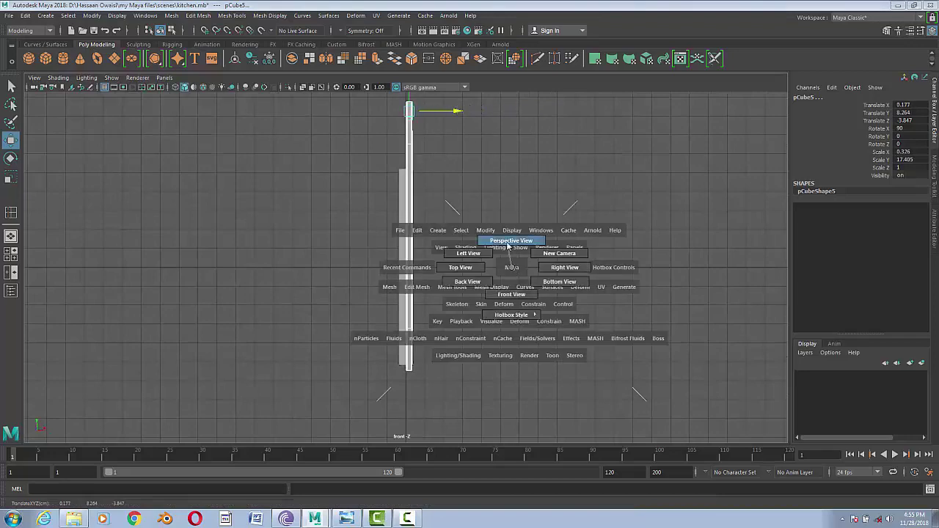
{"action": "left_click", "coordinate": [507, 243]}
{"action": "mouse_move", "coordinate": [437, 297]}
{"action": "left_mouse_down", "text": "alt"}
{"action": "mouse_move", "coordinate": [507, 389]}
{"action": "mouse_move", "coordinate": [504, 325]}
{"action": "mouse_move", "coordinate": [513, 342]}
{"action": "mouse_move", "coordinate": [373, 293]}
{"action": "left_mouse_up", "text": "alt"}
{"action": "right_click_drag", "start_coordinate": [374, 294], "coordinate": [474, 324], "text": "alt"}
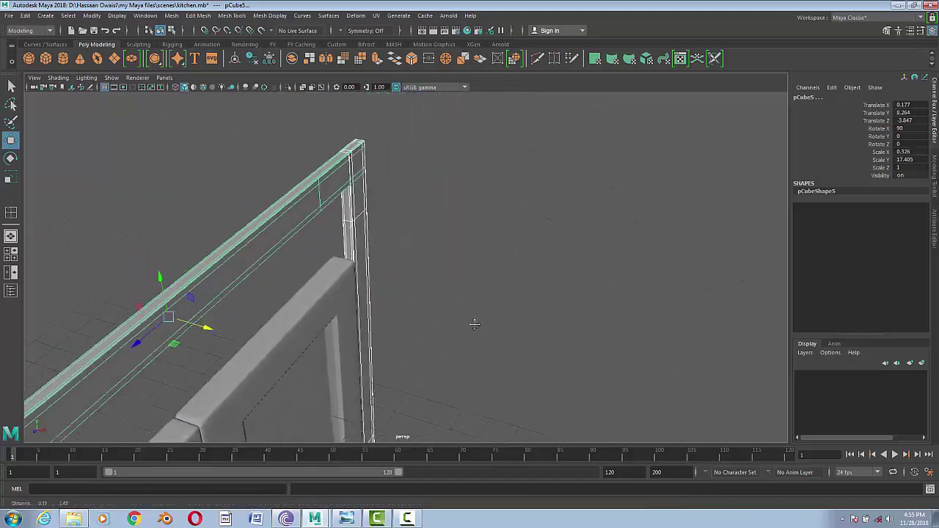
{"action": "mouse_move", "coordinate": [474, 325]}
{"action": "left_mouse_down", "text": "alt"}
{"action": "mouse_move", "coordinate": [310, 344]}
{"action": "mouse_move", "coordinate": [469, 335]}
{"action": "mouse_move", "coordinate": [583, 352]}
{"action": "left_mouse_up", "text": "alt"}
{"action": "left_click", "coordinate": [470, 336]}
{"action": "right_click_drag", "start_coordinate": [582, 352], "coordinate": [402, 380], "text": "alt"}
{"action": "left_click_drag", "start_coordinate": [402, 379], "coordinate": [298, 309], "text": "alt"}
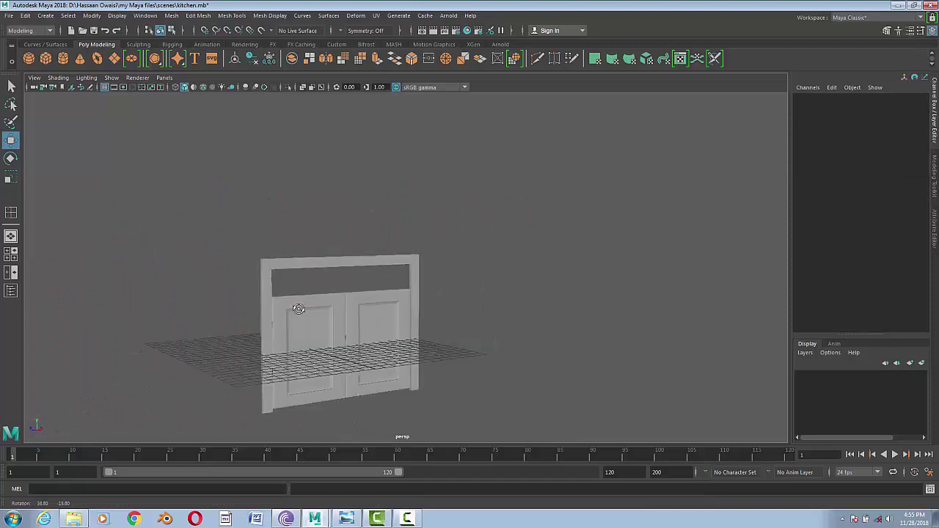
{"action": "left_click", "coordinate": [8, 15]}
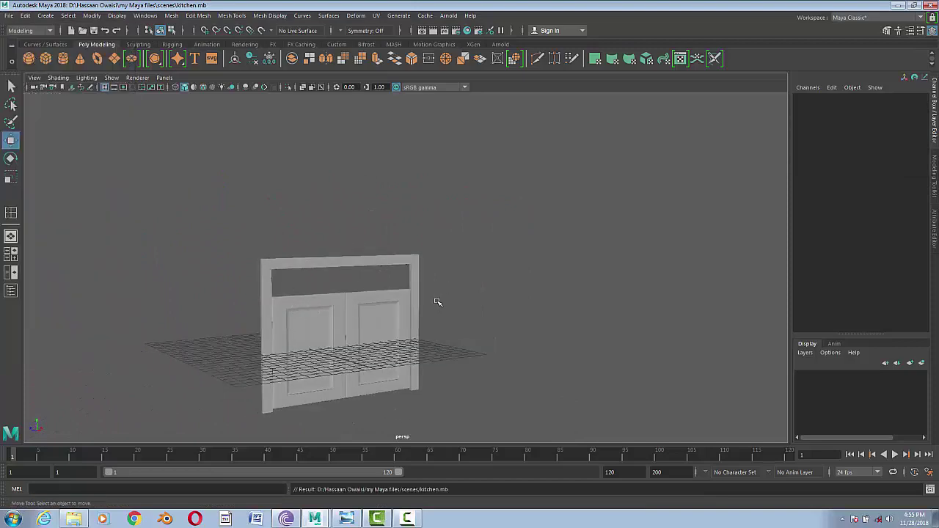
{"action": "right_click_drag", "start_coordinate": [436, 301], "coordinate": [411, 279], "text": "alt"}
{"action": "mouse_move", "coordinate": [411, 279]}
{"action": "left_mouse_down", "text": "alt"}
{"action": "mouse_move", "coordinate": [409, 262]}
{"action": "mouse_move", "coordinate": [476, 313]}
{"action": "left_mouse_up", "text": "alt"}
- Copy the right post into a thin strip (Scale Z 0.153) at Translate X 1.69, smooth preview off
{"action": "left_click", "coordinate": [475, 312]}
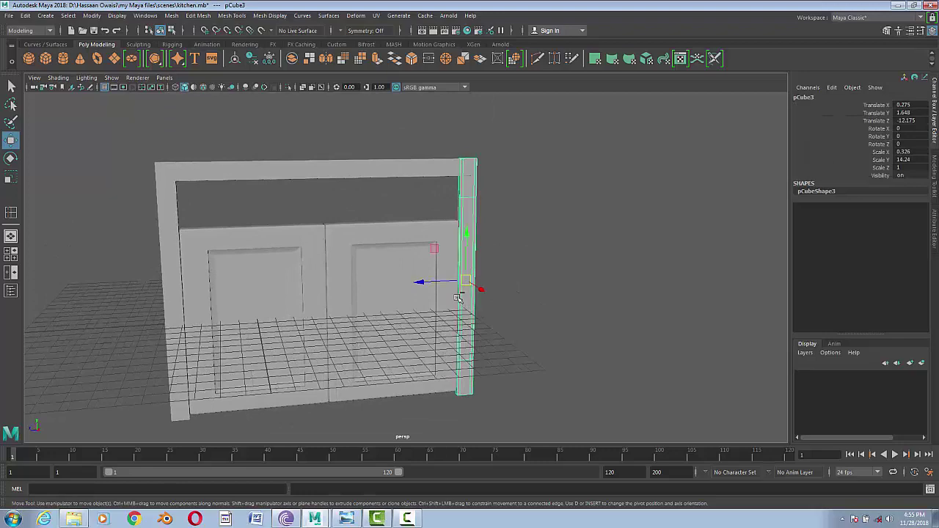
{"action": "key", "text": "r"}
{"action": "left_click_drag", "start_coordinate": [424, 282], "coordinate": [455, 279]}
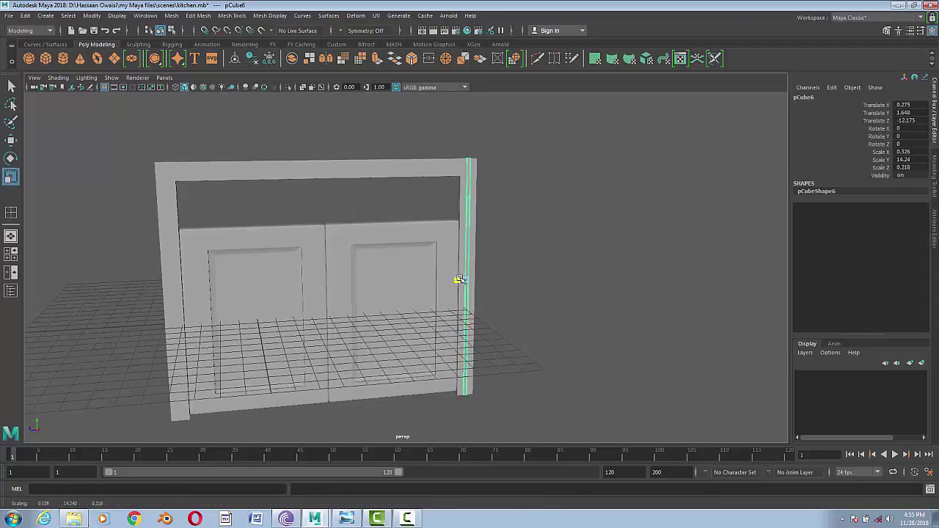
{"action": "mouse_move", "coordinate": [471, 302]}
{"action": "right_mouse_down", "text": "alt"}
{"action": "mouse_move", "coordinate": [541, 304]}
{"action": "mouse_move", "coordinate": [533, 399]}
{"action": "right_mouse_up", "text": "alt"}
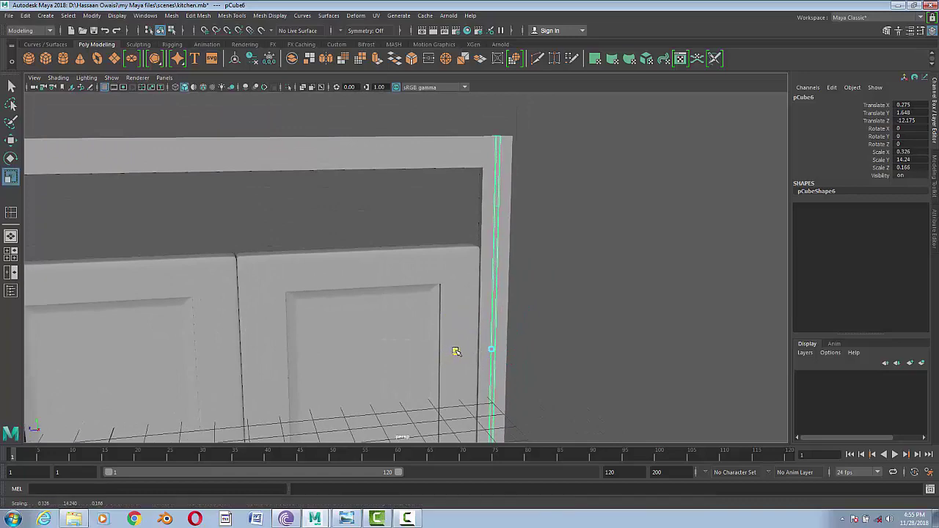
{"action": "key", "text": "w"}
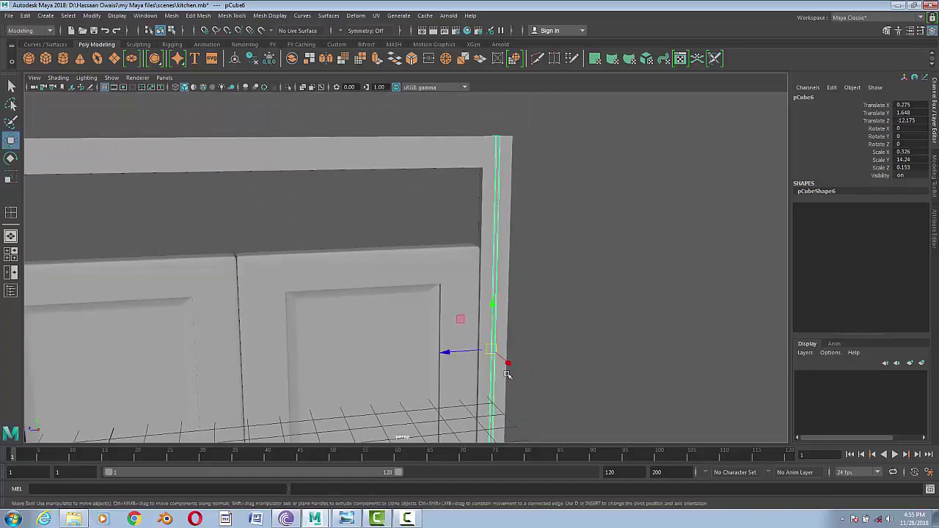
{"action": "left_click_drag", "start_coordinate": [482, 356], "coordinate": [430, 384], "text": "alt"}
{"action": "mouse_move", "coordinate": [436, 339]}
{"action": "left_mouse_down"}
{"action": "mouse_move", "coordinate": [465, 341]}
{"action": "mouse_move", "coordinate": [440, 436]}
{"action": "mouse_move", "coordinate": [276, 298]}
{"action": "mouse_move", "coordinate": [350, 317]}
{"action": "mouse_move", "coordinate": [451, 298]}
{"action": "mouse_move", "coordinate": [395, 281]}
{"action": "mouse_move", "coordinate": [496, 294]}
{"action": "mouse_move", "coordinate": [392, 310]}
{"action": "mouse_move", "coordinate": [576, 321]}
{"action": "left_mouse_up"}
{"action": "key", "text": "1"}
- Select the post's vertical edges and scale them narrower along Z
{"action": "right_click", "coordinate": [464, 233]}
{"action": "left_click", "coordinate": [464, 210]}
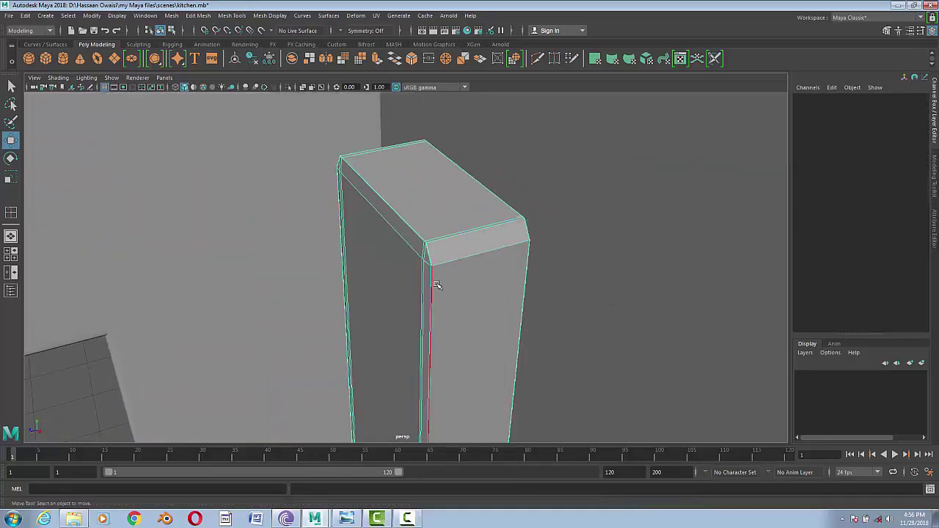
{"action": "left_click", "coordinate": [432, 284]}
{"action": "key", "text": "r"}
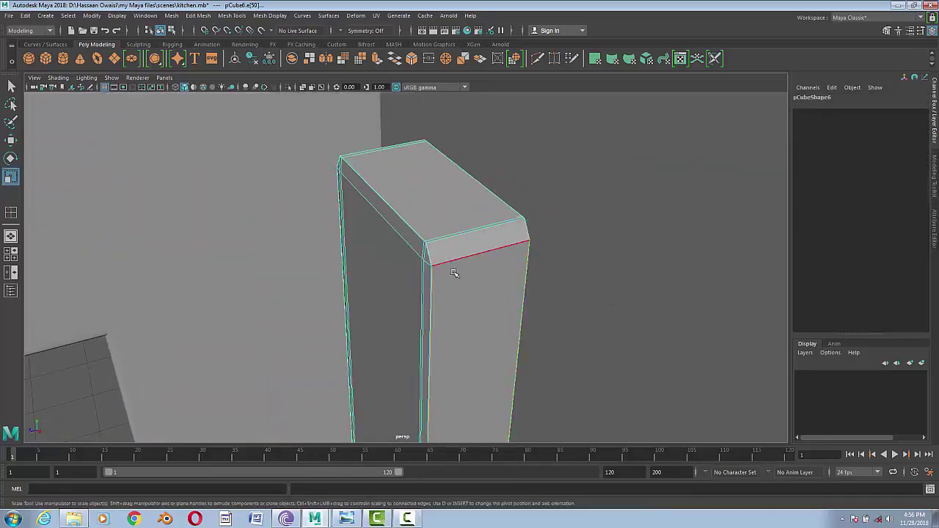
{"action": "scroll", "coordinate": [455, 268], "scroll_direction": "down", "scroll_amount": 5}
{"action": "mouse_move", "coordinate": [501, 293]}
{"action": "left_mouse_down", "text": "alt"}
{"action": "mouse_move", "coordinate": [482, 210]}
{"action": "mouse_move", "coordinate": [498, 214]}
{"action": "mouse_move", "coordinate": [470, 279]}
{"action": "mouse_move", "coordinate": [461, 335]}
{"action": "mouse_move", "coordinate": [413, 325]}
{"action": "mouse_move", "coordinate": [515, 325]}
{"action": "mouse_move", "coordinate": [493, 367]}
{"action": "mouse_move", "coordinate": [723, 310]}
{"action": "left_mouse_up", "text": "alt"}
{"action": "scroll", "coordinate": [765, 335], "scroll_direction": "up", "scroll_amount": 5}
{"action": "mouse_move", "coordinate": [765, 335]}
{"action": "middle_mouse_down", "text": "alt"}
{"action": "mouse_move", "coordinate": [590, 290]}
{"action": "mouse_move", "coordinate": [422, 335]}
{"action": "middle_mouse_up", "text": "alt"}
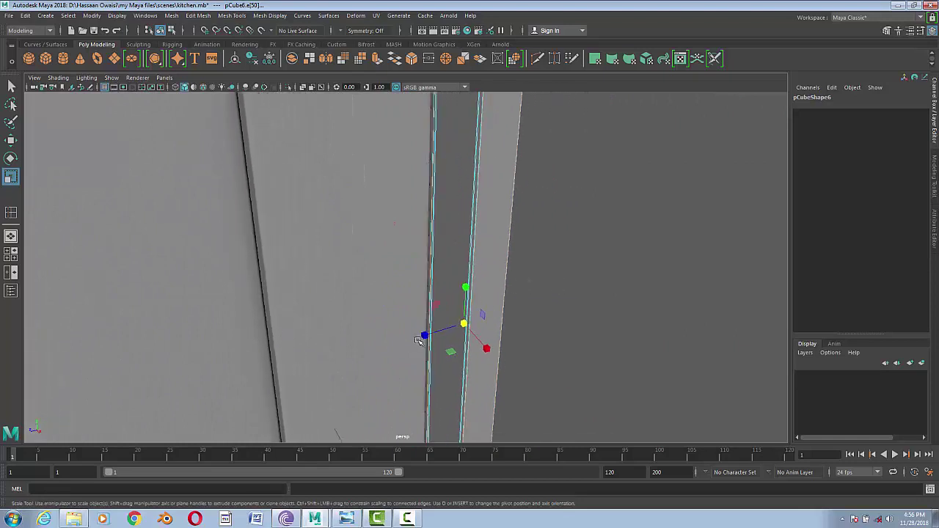
{"action": "mouse_move", "coordinate": [421, 335]}
{"action": "left_mouse_down"}
{"action": "mouse_move", "coordinate": [446, 331]}
{"action": "mouse_move", "coordinate": [435, 335]}
{"action": "left_mouse_up"}
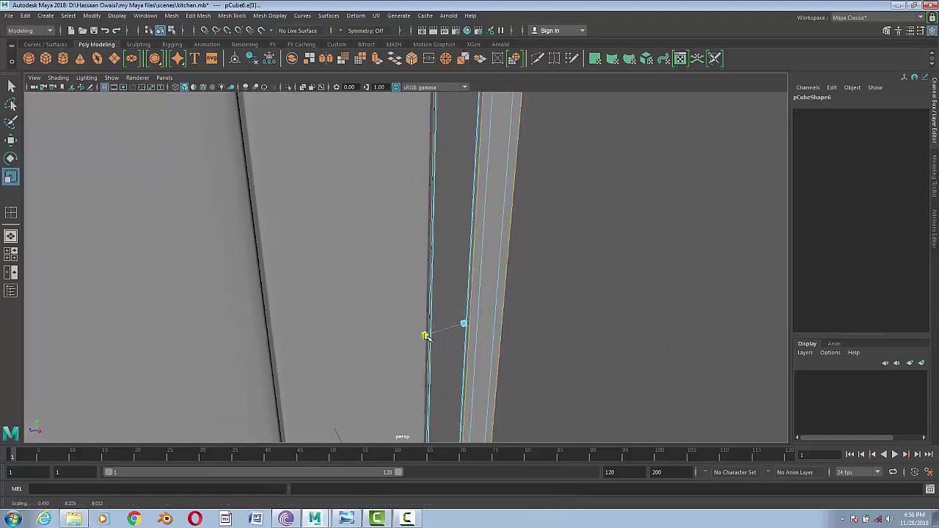
{"action": "key", "text": "ctrl+z"}
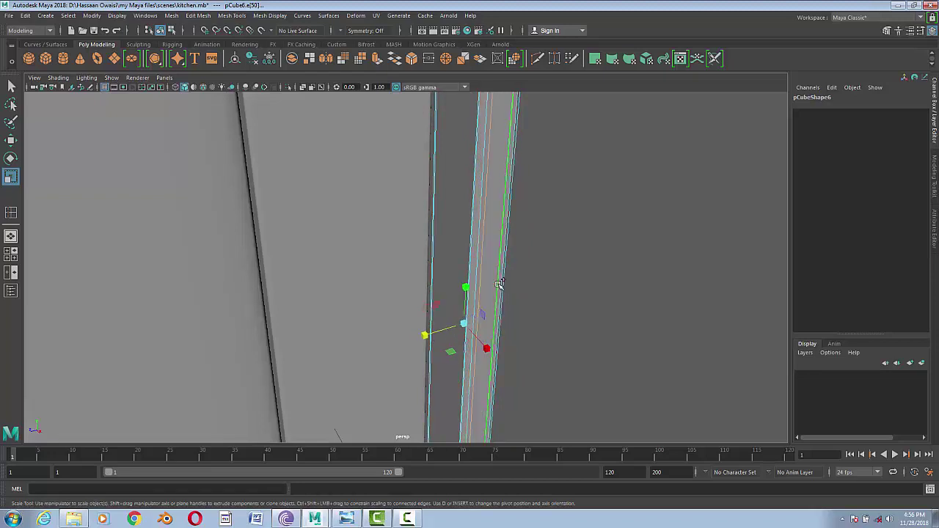
{"action": "left_click_drag", "start_coordinate": [425, 335], "coordinate": [436, 335]}
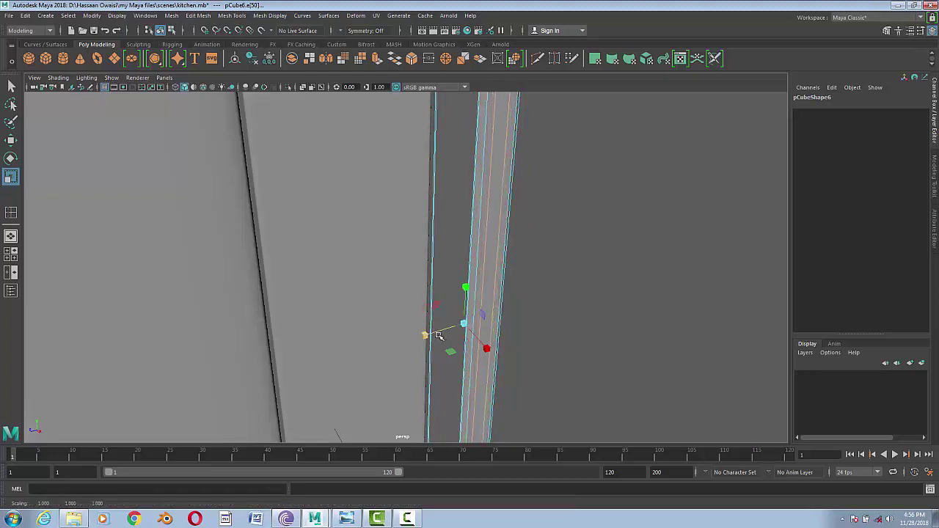
- With smooth preview on, widen the edges slightly and reselect the whole thin post
{"action": "key", "text": "3"}
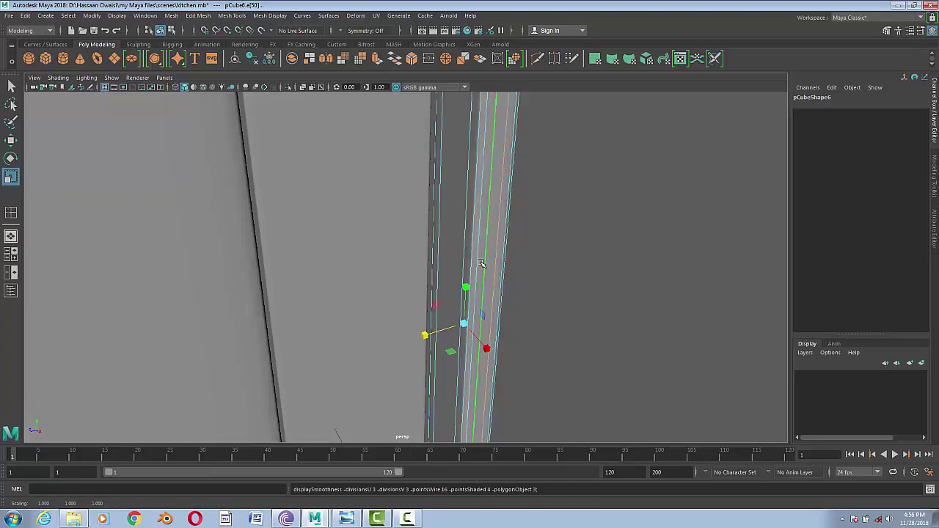
{"action": "mouse_move", "coordinate": [510, 285]}
{"action": "left_mouse_down", "text": "alt"}
{"action": "mouse_move", "coordinate": [524, 281]}
{"action": "mouse_move", "coordinate": [506, 297]}
{"action": "mouse_move", "coordinate": [443, 279]}
{"action": "mouse_move", "coordinate": [558, 277]}
{"action": "mouse_move", "coordinate": [550, 272]}
{"action": "mouse_move", "coordinate": [530, 304]}
{"action": "left_mouse_up", "text": "alt"}
{"action": "mouse_move", "coordinate": [418, 365]}
{"action": "middle_mouse_down"}
{"action": "mouse_move", "coordinate": [499, 357]}
{"action": "mouse_move", "coordinate": [433, 355]}
{"action": "middle_mouse_up"}
{"action": "middle_click_drag", "start_coordinate": [526, 342], "coordinate": [417, 365]}
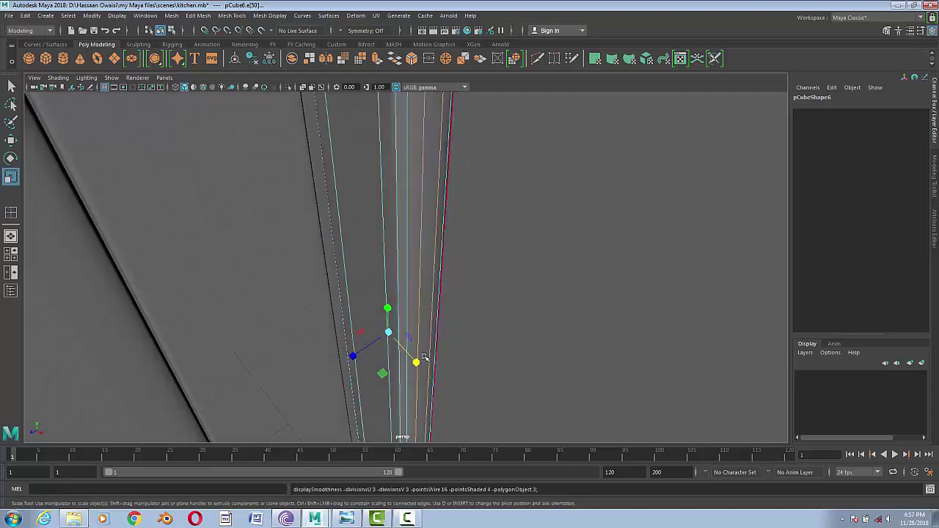
{"action": "right_click_drag", "start_coordinate": [419, 242], "coordinate": [471, 220]}
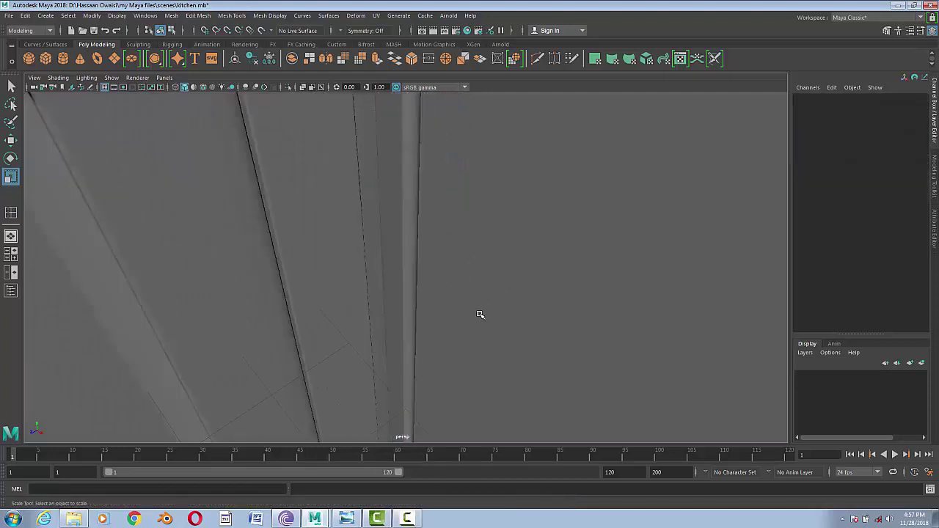
{"action": "scroll", "coordinate": [482, 315], "scroll_direction": "down", "scroll_amount": 5}
{"action": "left_click", "coordinate": [407, 231]}
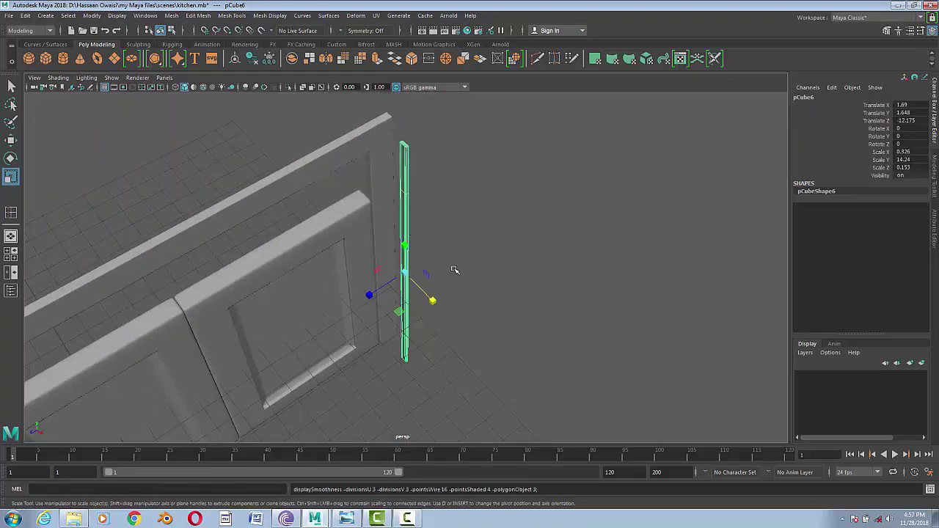
- Move strip pCube6 to Translate X 0.305 and Z -11.569 using the side view
{"action": "key", "text": "w"}
{"action": "left_click_drag", "start_coordinate": [430, 299], "coordinate": [407, 285]}
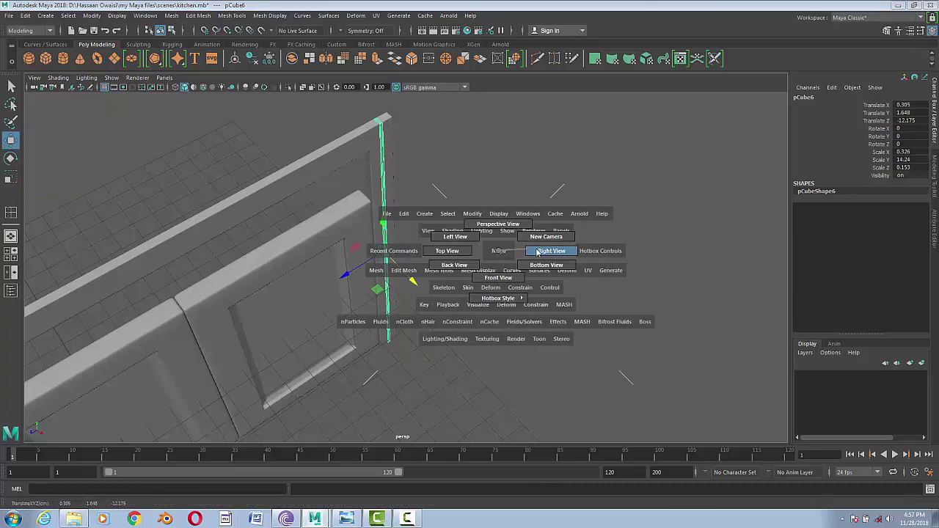
{"action": "left_click_drag", "start_coordinate": [499, 252], "coordinate": [536, 248]}
{"action": "scroll", "coordinate": [642, 329], "scroll_direction": "up", "scroll_amount": 3}
{"action": "scroll", "coordinate": [589, 266], "scroll_direction": "up", "scroll_amount": 3}
{"action": "scroll", "coordinate": [492, 304], "scroll_direction": "up", "scroll_amount": 2}
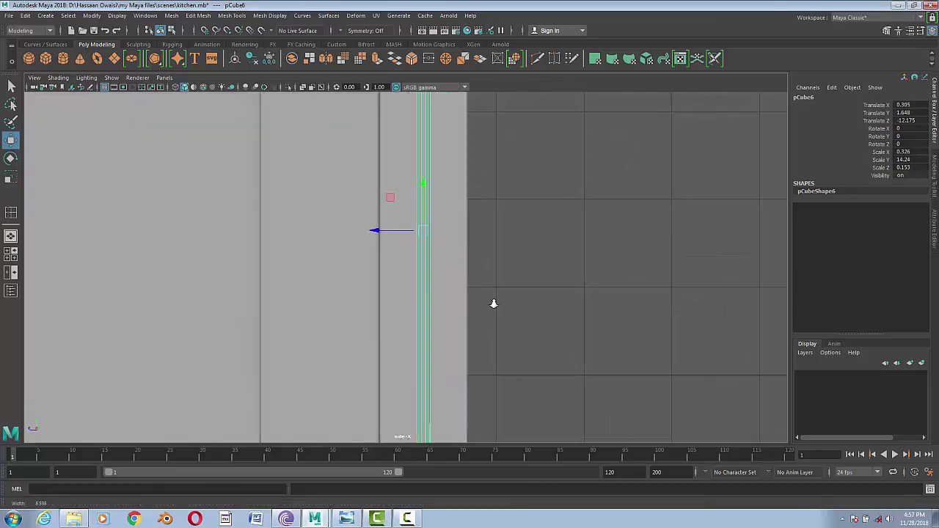
{"action": "scroll", "coordinate": [526, 340], "scroll_direction": "up", "scroll_amount": 2}
{"action": "mouse_move", "coordinate": [367, 296]}
{"action": "left_mouse_down"}
{"action": "mouse_move", "coordinate": [308, 294]}
{"action": "mouse_move", "coordinate": [311, 308]}
{"action": "mouse_move", "coordinate": [381, 303]}
{"action": "left_mouse_up"}
- Shift right frame post pCube3 to Translate Z -12.355 so it sits flush with the strip
{"action": "left_click", "coordinate": [360, 294]}
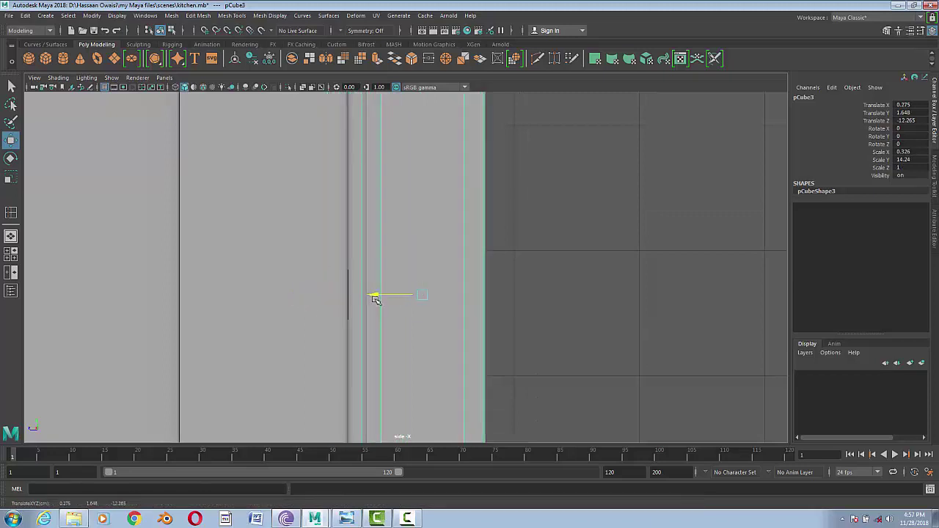
{"action": "left_click", "coordinate": [585, 296]}
{"action": "mouse_move", "coordinate": [503, 269]}
{"action": "left_mouse_down"}
{"action": "mouse_move", "coordinate": [436, 313]}
{"action": "mouse_move", "coordinate": [349, 262]}
{"action": "left_mouse_up"}
{"action": "scroll", "coordinate": [367, 286], "scroll_direction": "up", "scroll_amount": 3}
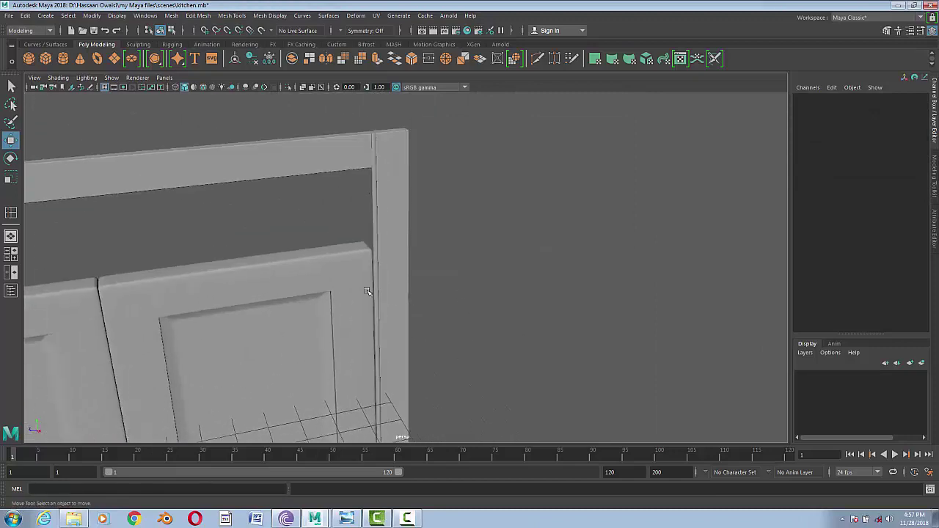
{"action": "scroll", "coordinate": [465, 303], "scroll_direction": "up", "scroll_amount": 3}
{"action": "left_click", "coordinate": [380, 293]}
{"action": "scroll", "coordinate": [413, 261], "scroll_direction": "up", "scroll_amount": 2}
{"action": "scroll", "coordinate": [336, 345], "scroll_direction": "down", "scroll_amount": 1}
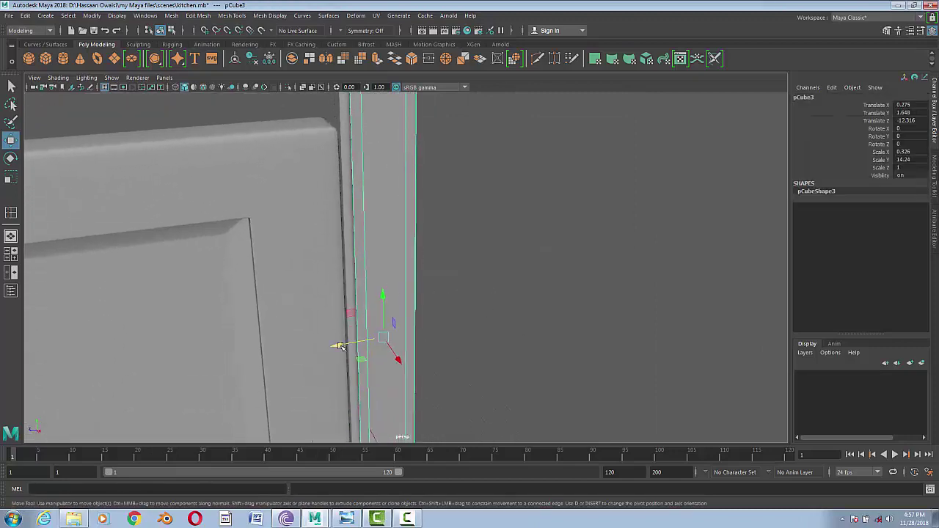
{"action": "left_click", "coordinate": [444, 352]}
{"action": "scroll", "coordinate": [368, 341], "scroll_direction": "up", "scroll_amount": 1}
{"action": "scroll", "coordinate": [369, 341], "scroll_direction": "up", "scroll_amount": 1}
{"action": "left_click", "coordinate": [371, 345]}
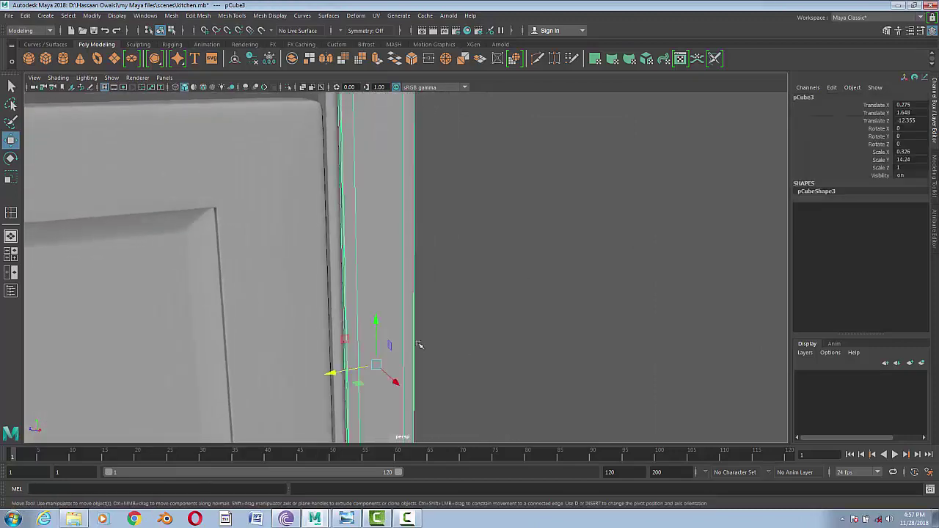
{"action": "scroll", "coordinate": [397, 352], "scroll_direction": "down", "scroll_amount": 1}
{"action": "left_click_drag", "start_coordinate": [342, 367], "coordinate": [342, 365]}
{"action": "left_click", "coordinate": [537, 305]}
{"action": "scroll", "coordinate": [538, 305], "scroll_direction": "down", "scroll_amount": 5}
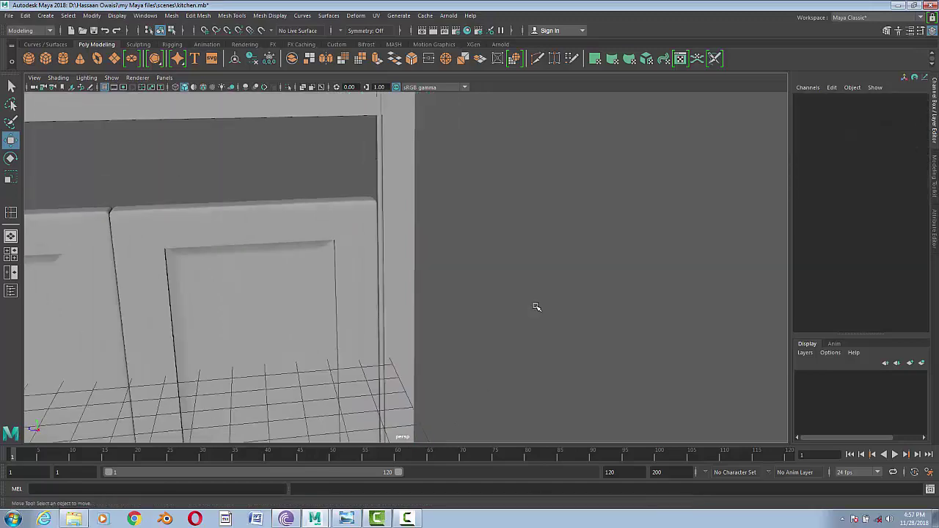
{"action": "scroll", "coordinate": [574, 262], "scroll_direction": "down", "scroll_amount": 3}
{"action": "mouse_move", "coordinate": [574, 262]}
{"action": "left_mouse_down", "text": "alt"}
{"action": "mouse_move", "coordinate": [550, 293]}
{"action": "mouse_move", "coordinate": [576, 277]}
{"action": "left_mouse_up", "text": "alt"}
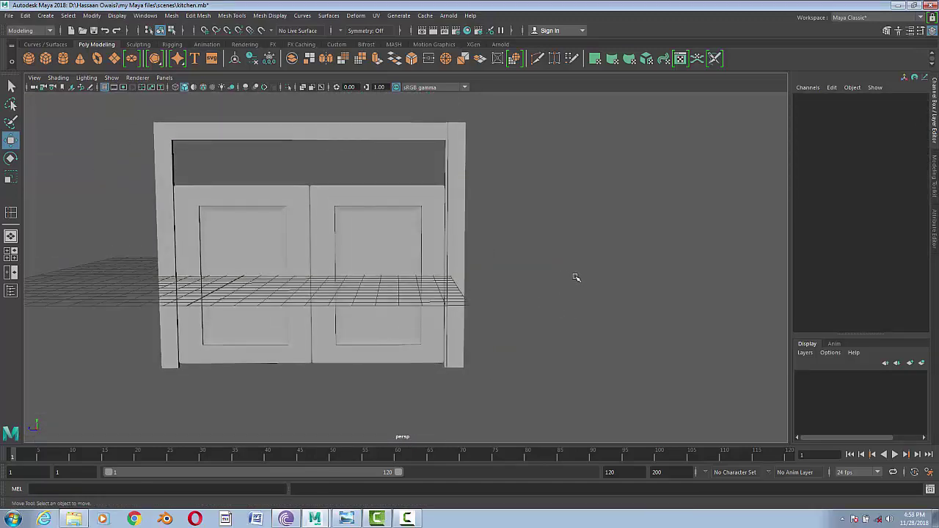
- Save kitchen.mb and select the thin right post pCube6
{"action": "left_click", "coordinate": [8, 16]}
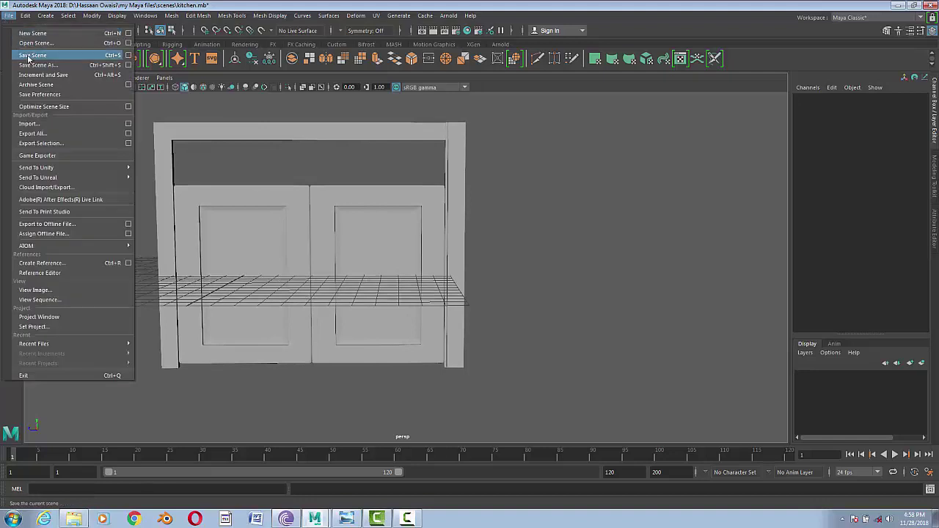
{"action": "left_click", "coordinate": [33, 56]}
{"action": "left_click", "coordinate": [444, 365]}
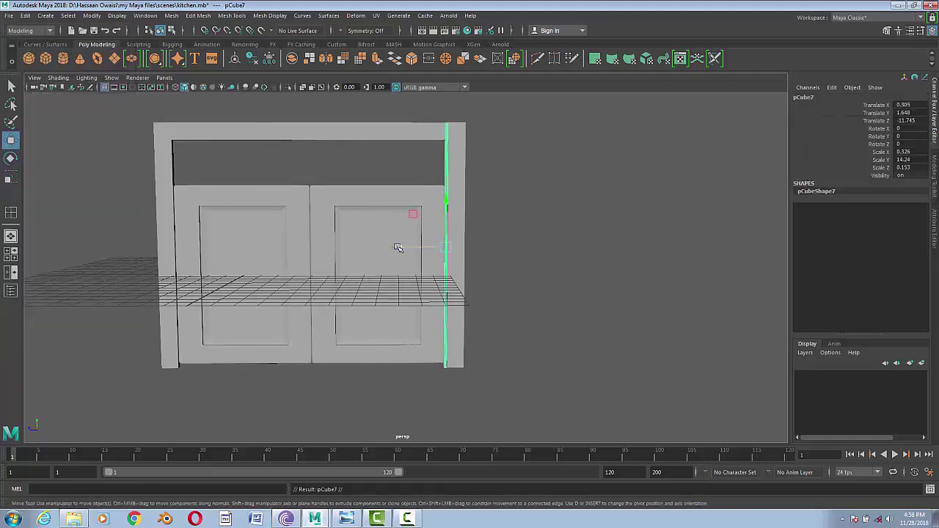
{"action": "left_click", "coordinate": [449, 190], "text": "ctrl"}
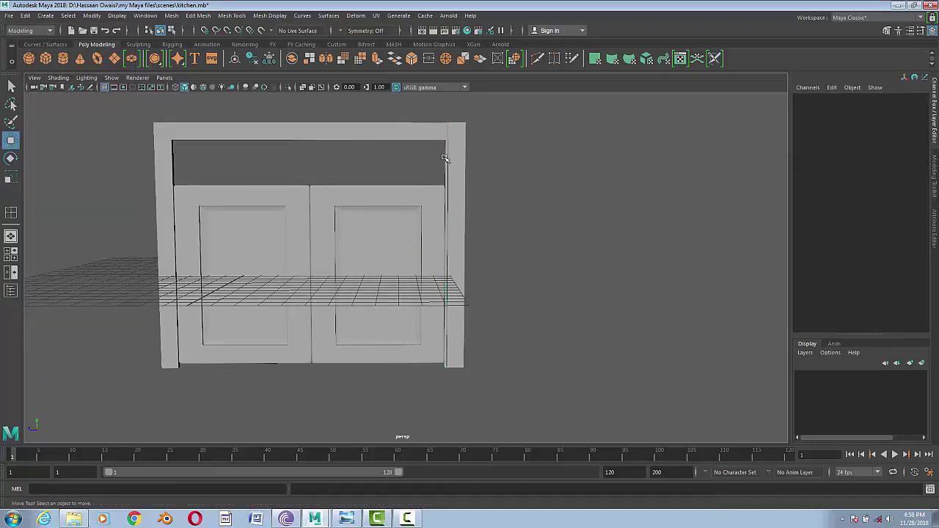
{"action": "left_click", "coordinate": [445, 159]}
{"action": "scroll", "coordinate": [485, 189], "scroll_direction": "up", "scroll_amount": 2}
{"action": "scroll", "coordinate": [480, 184], "scroll_direction": "up", "scroll_amount": 2}
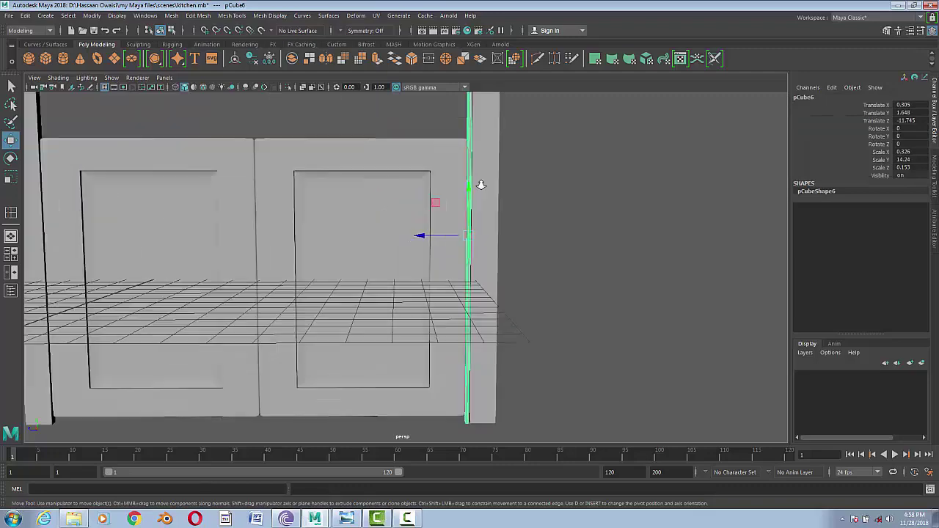
{"action": "scroll", "coordinate": [546, 174], "scroll_direction": "up", "scroll_amount": 2}
{"action": "scroll", "coordinate": [486, 347], "scroll_direction": "up", "scroll_amount": 2}
{"action": "scroll", "coordinate": [414, 269], "scroll_direction": "down", "scroll_amount": 1}
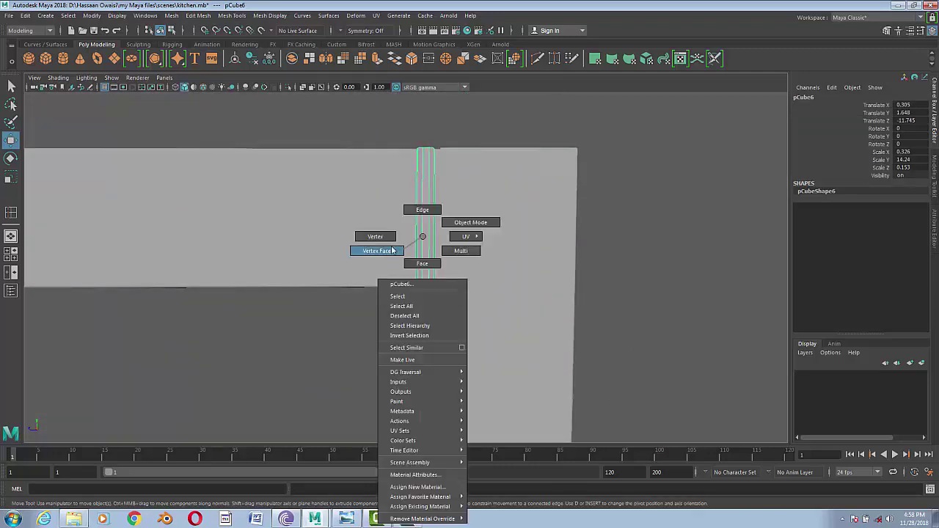
- Lower the post's top vertices to just beneath the top rail, then return to object mode
{"action": "right_click_drag", "start_coordinate": [415, 269], "coordinate": [384, 135]}
{"action": "left_click_drag", "start_coordinate": [367, 126], "coordinate": [440, 165]}
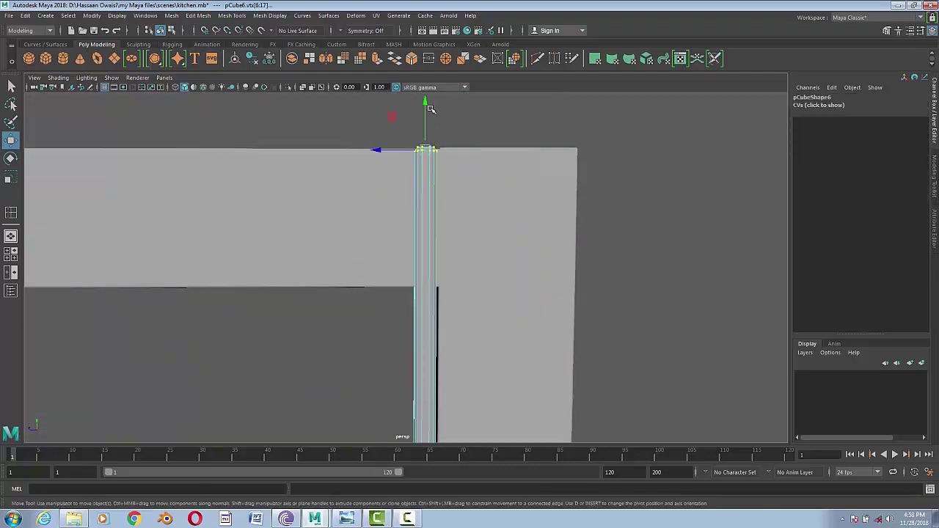
{"action": "left_click_drag", "start_coordinate": [425, 105], "coordinate": [423, 186]}
{"action": "scroll", "coordinate": [467, 262], "scroll_direction": "down", "scroll_amount": 4}
{"action": "scroll", "coordinate": [467, 265], "scroll_direction": "up", "scroll_amount": 3}
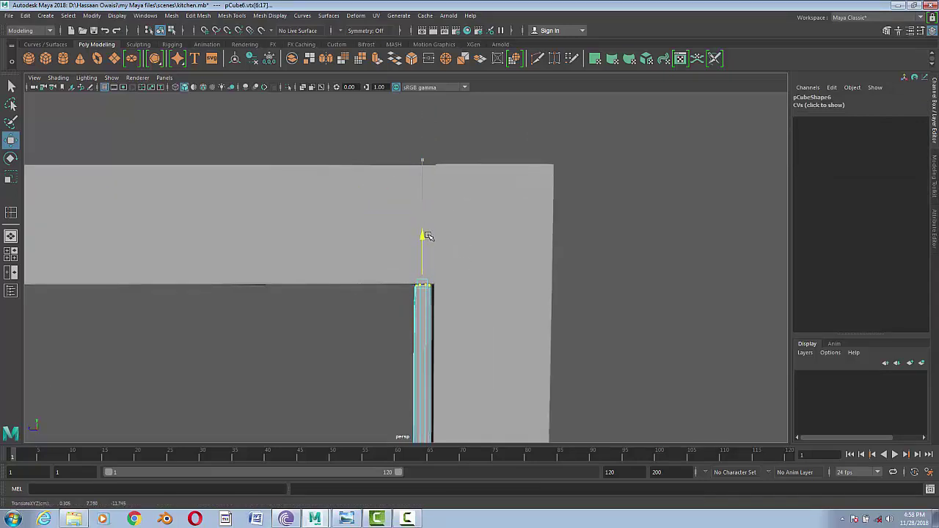
{"action": "right_click_drag", "start_coordinate": [427, 235], "coordinate": [469, 220]}
- Reselect the thin right post and save the scene with Ctrl+S
{"action": "scroll", "coordinate": [450, 235], "scroll_direction": "down", "scroll_amount": 3}
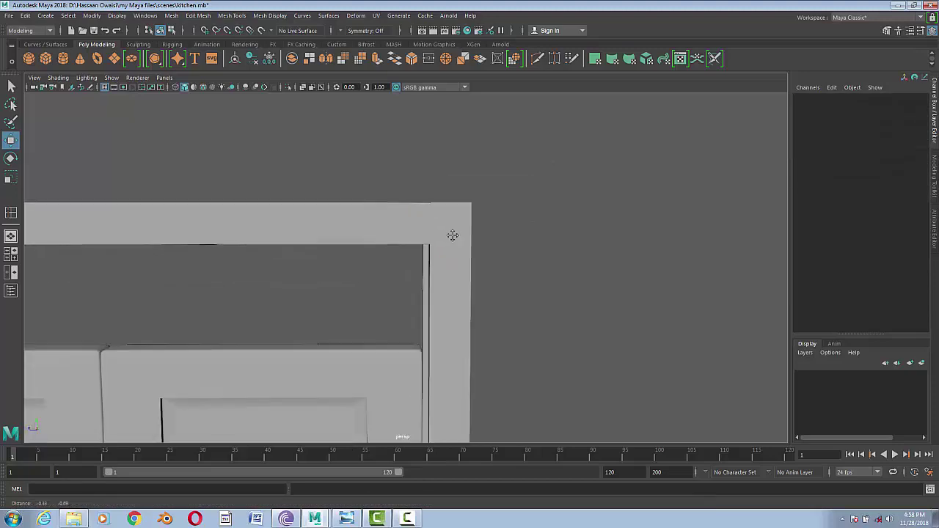
{"action": "scroll", "coordinate": [477, 245], "scroll_direction": "down", "scroll_amount": 3}
{"action": "middle_click_drag", "start_coordinate": [477, 245], "coordinate": [492, 213], "text": "alt"}
{"action": "left_click", "coordinate": [510, 203]}
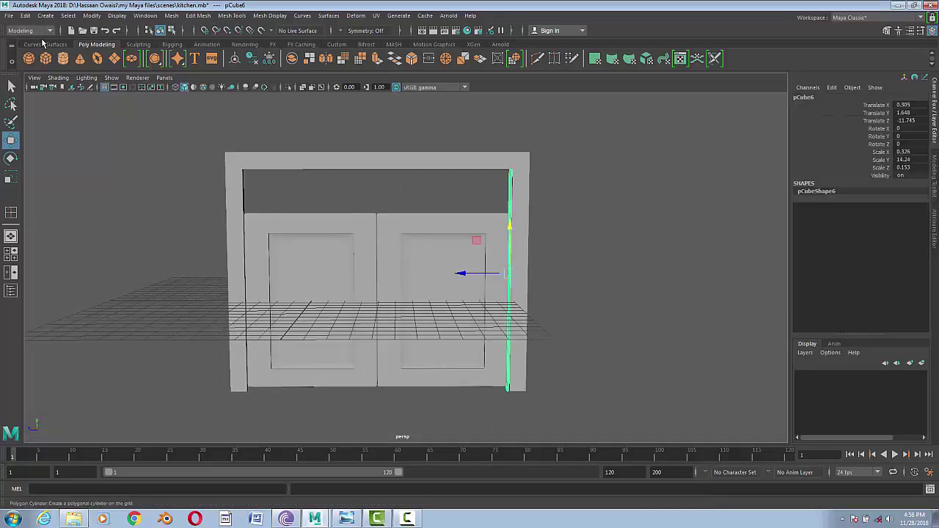
{"action": "key", "text": "ctrl+s"}
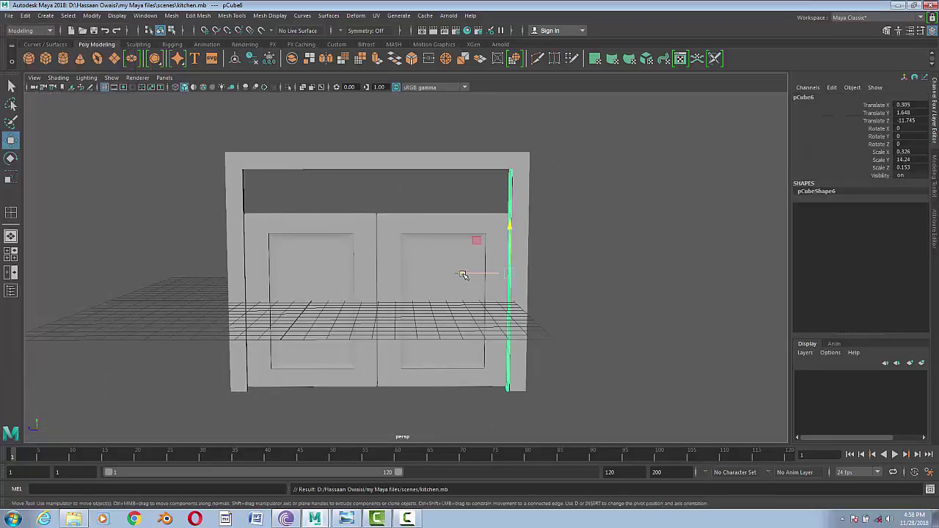
- Place the post copy pCube7 on the left edge at Translate Z 3.736, aligned with left post pCube2
{"action": "left_click_drag", "start_coordinate": [464, 274], "coordinate": [221, 276]}
{"action": "key", "text": "space"}
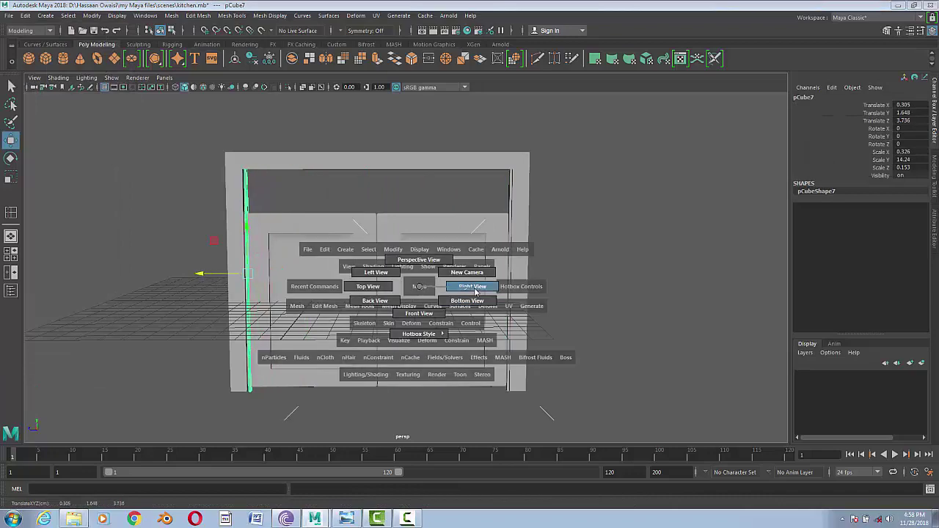
{"action": "left_click_drag", "start_coordinate": [394, 294], "coordinate": [308, 311]}
{"action": "scroll", "coordinate": [312, 305], "scroll_direction": "down", "scroll_amount": 3}
{"action": "scroll", "coordinate": [316, 300], "scroll_direction": "up", "scroll_amount": 3}
{"action": "scroll", "coordinate": [461, 286], "scroll_direction": "up", "scroll_amount": 2}
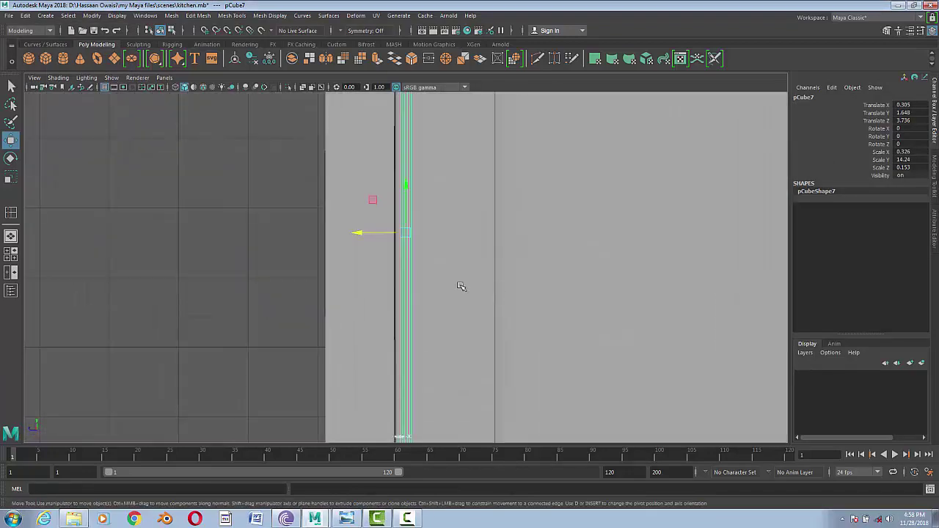
{"action": "left_click_drag", "start_coordinate": [353, 232], "coordinate": [303, 233]}
{"action": "left_click", "coordinate": [330, 235]}
{"action": "left_click", "coordinate": [259, 269]}
- Return to perspective, save kitchen.mb, and reselect the thin right post
{"action": "key", "text": "space"}
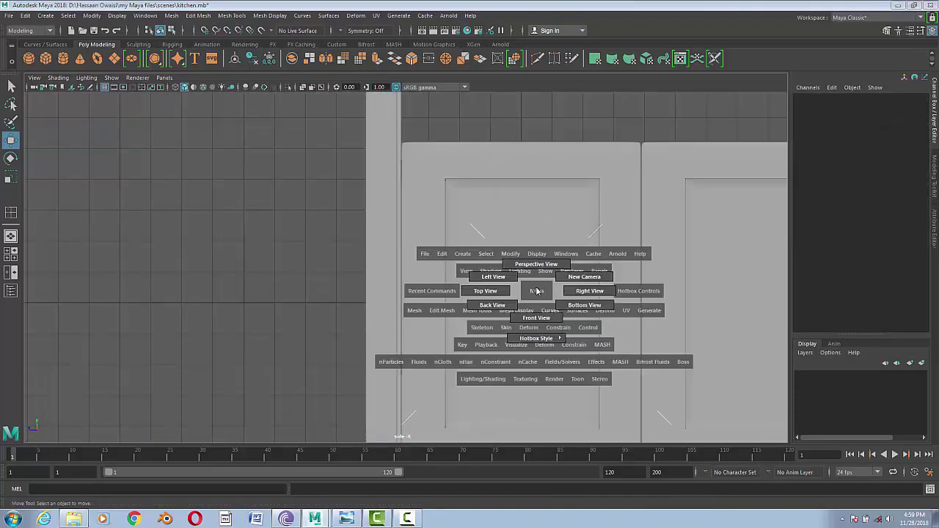
{"action": "mouse_move", "coordinate": [522, 306]}
{"action": "left_mouse_down", "text": "alt"}
{"action": "mouse_move", "coordinate": [503, 310]}
{"action": "mouse_move", "coordinate": [547, 312]}
{"action": "mouse_move", "coordinate": [540, 262]}
{"action": "mouse_move", "coordinate": [331, 311]}
{"action": "mouse_move", "coordinate": [439, 344]}
{"action": "mouse_move", "coordinate": [389, 279]}
{"action": "left_mouse_up", "text": "alt"}
{"action": "left_click", "coordinate": [9, 15]}
{"action": "left_click", "coordinate": [30, 54]}
{"action": "left_click_drag", "start_coordinate": [392, 223], "coordinate": [582, 252], "text": "alt"}
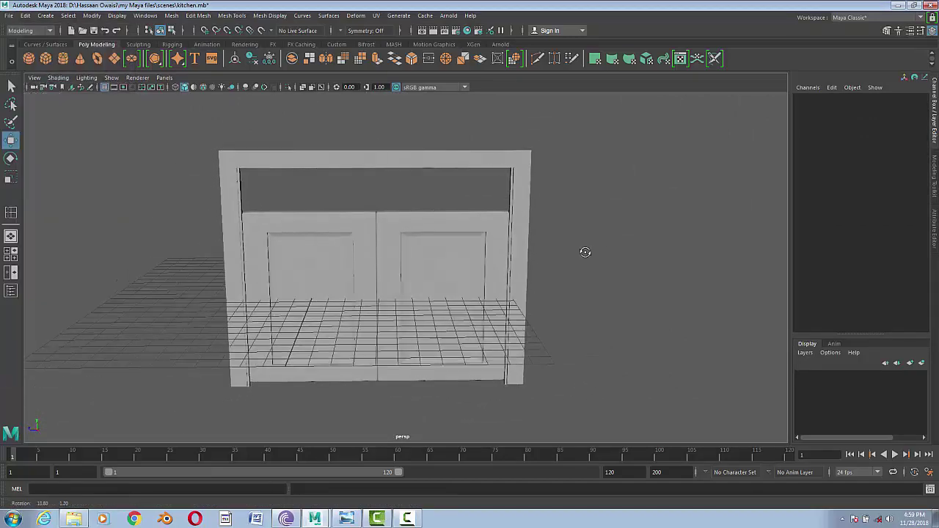
{"action": "left_click", "coordinate": [511, 220]}
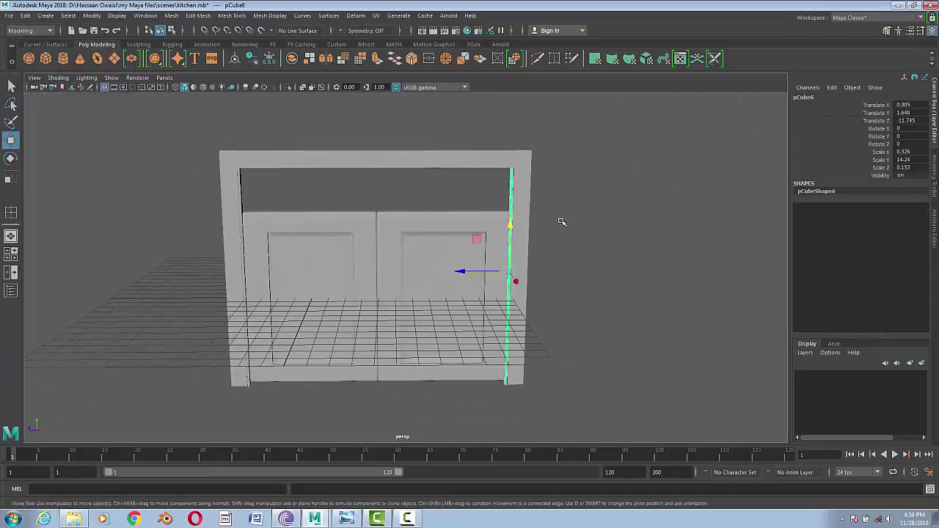
- Move the post copy to the cabinet centre, rotate it horizontal and raise it to the top rail
{"action": "left_click_drag", "start_coordinate": [458, 275], "coordinate": [344, 273]}
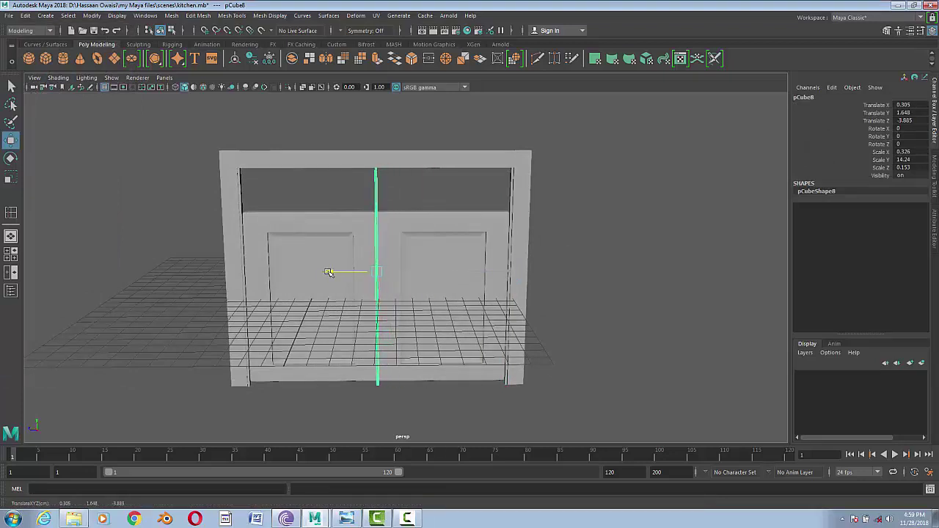
{"action": "key", "text": "e"}
{"action": "left_click_drag", "start_coordinate": [418, 257], "coordinate": [415, 254]}
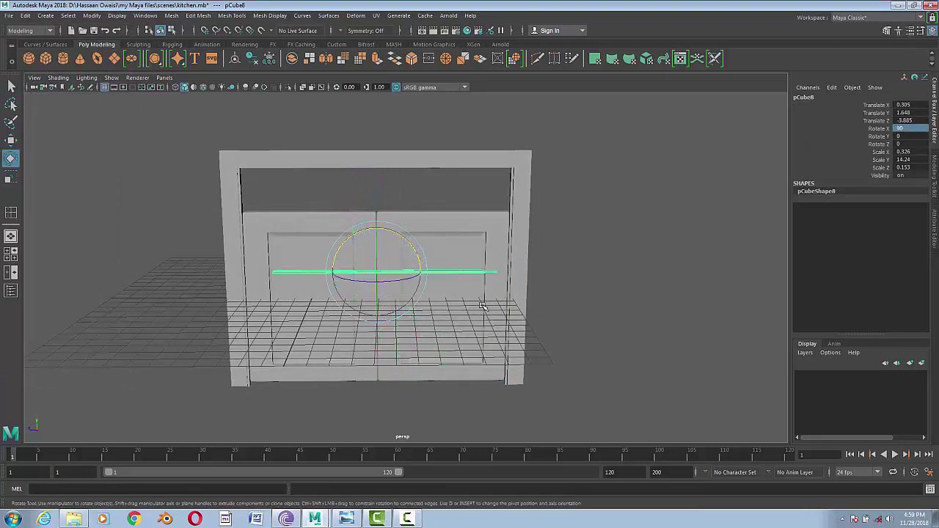
{"action": "key", "text": "w"}
{"action": "left_click_drag", "start_coordinate": [482, 306], "coordinate": [524, 311]}
{"action": "scroll", "coordinate": [524, 310], "scroll_direction": "down", "scroll_amount": 3}
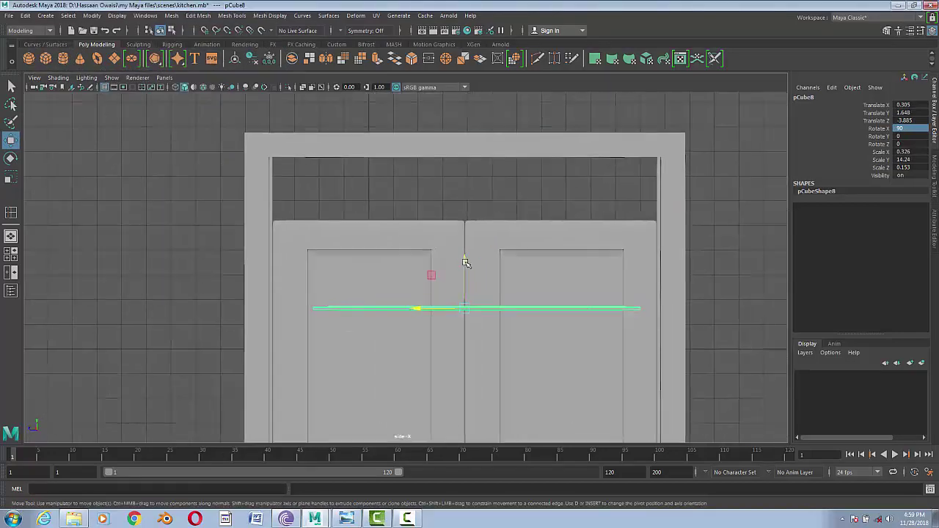
{"action": "left_click_drag", "start_coordinate": [465, 262], "coordinate": [456, 115]}
{"action": "scroll", "coordinate": [612, 201], "scroll_direction": "up", "scroll_amount": 1}
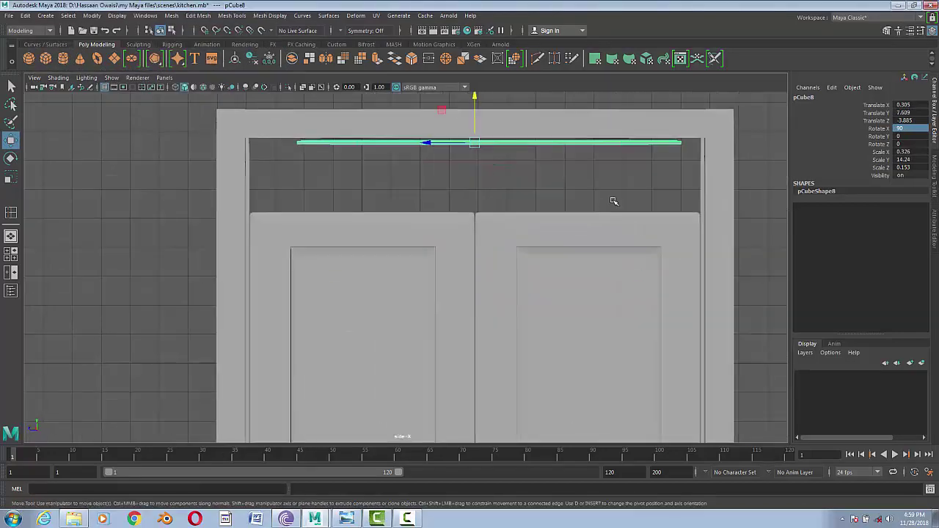
{"action": "scroll", "coordinate": [423, 272], "scroll_direction": "up", "scroll_amount": 3}
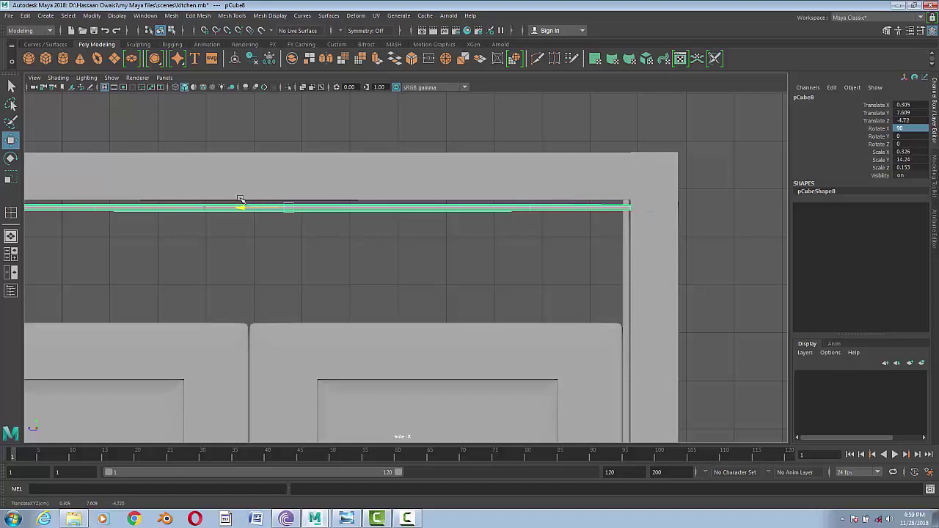
{"action": "left_click_drag", "start_coordinate": [286, 163], "coordinate": [287, 158]}
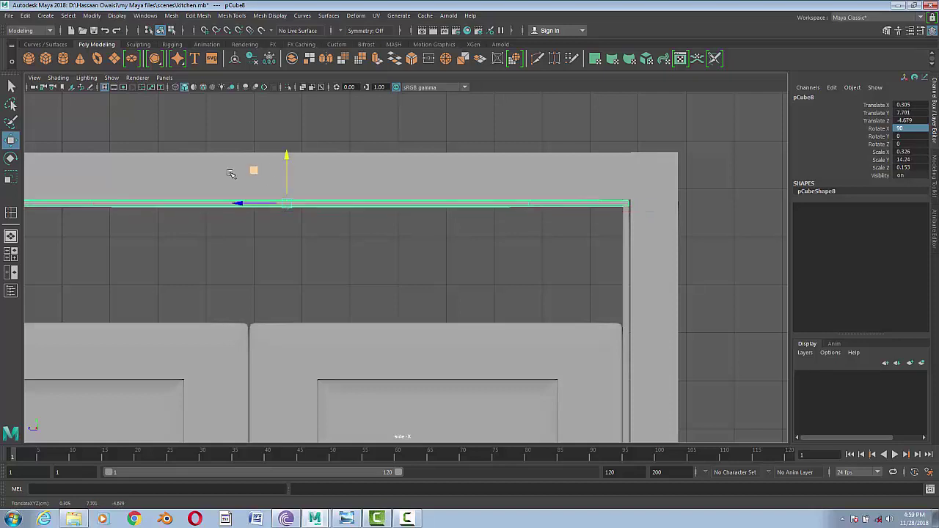
{"action": "middle_click_drag", "start_coordinate": [283, 262], "coordinate": [430, 266], "text": "alt"}
- Drag the top rail's left-end vertices left to the stile edge, then deselect
{"action": "key", "text": "q"}
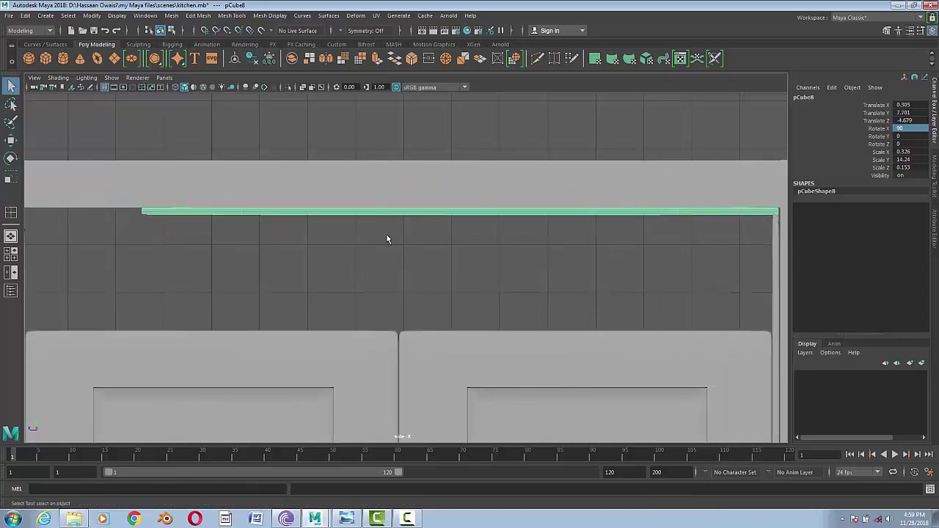
{"action": "right_click_drag", "start_coordinate": [380, 213], "coordinate": [336, 206]}
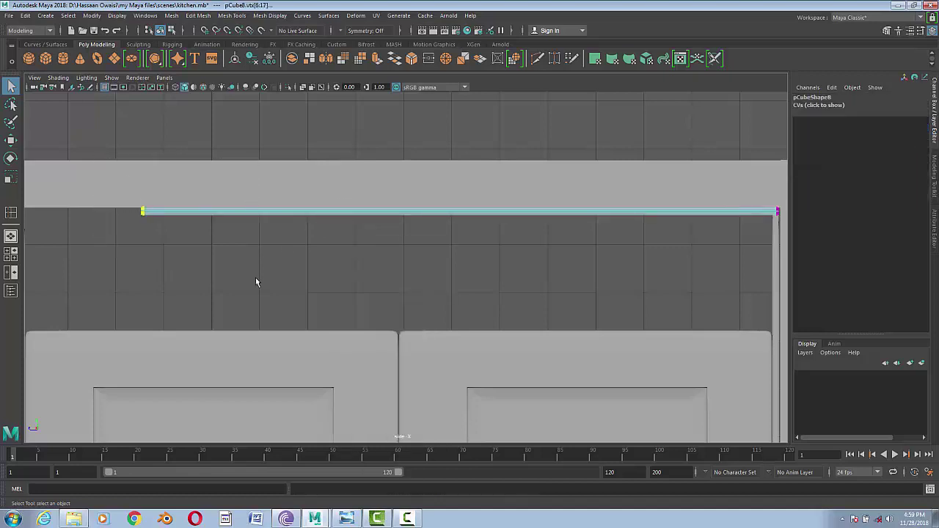
{"action": "scroll", "coordinate": [255, 278], "scroll_direction": "down", "scroll_amount": 2}
{"action": "middle_click_drag", "start_coordinate": [251, 281], "coordinate": [383, 295], "text": "alt"}
{"action": "key", "text": "w"}
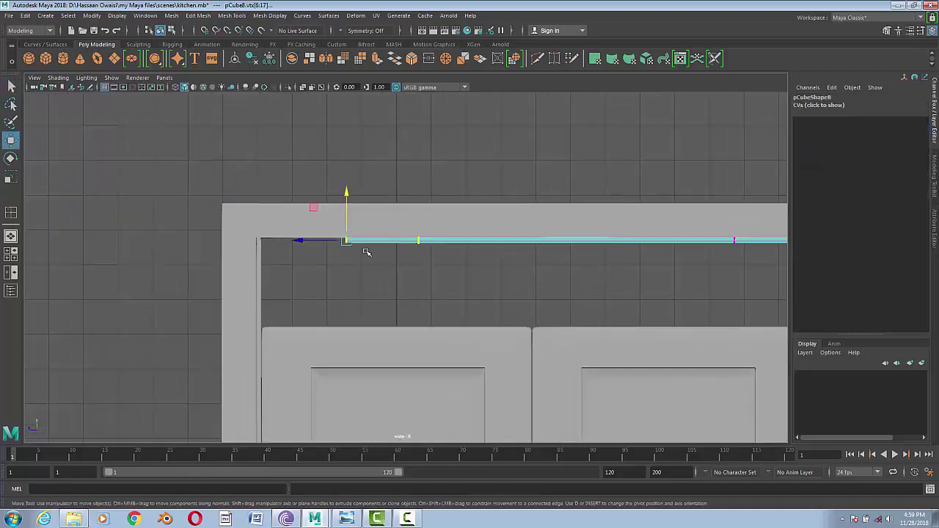
{"action": "left_click_drag", "start_coordinate": [297, 239], "coordinate": [244, 237]}
{"action": "scroll", "coordinate": [221, 231], "scroll_direction": "up", "scroll_amount": 3}
{"action": "mouse_move", "coordinate": [361, 267]}
{"action": "left_mouse_down"}
{"action": "mouse_move", "coordinate": [167, 252]}
{"action": "mouse_move", "coordinate": [181, 254]}
{"action": "left_mouse_up"}
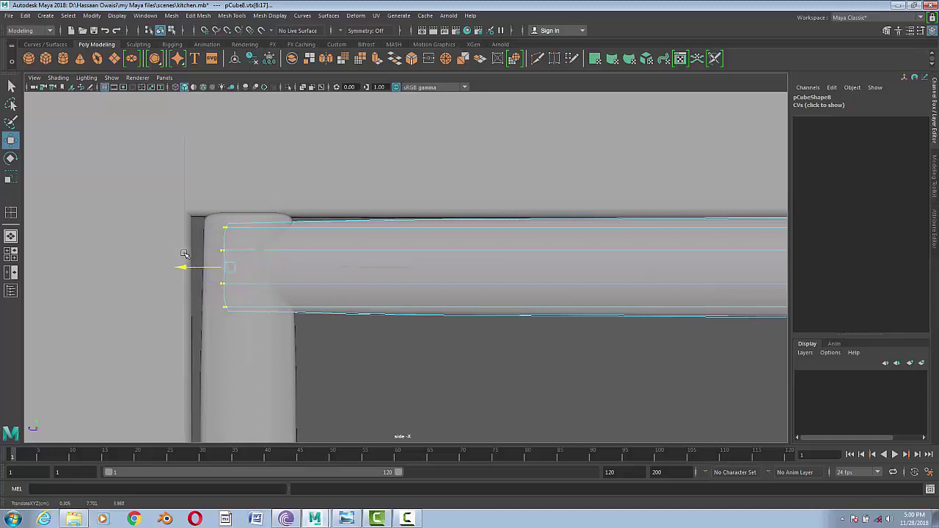
{"action": "right_click_drag", "start_coordinate": [501, 257], "coordinate": [531, 228]}
{"action": "right_click_drag", "start_coordinate": [465, 244], "coordinate": [504, 325]}
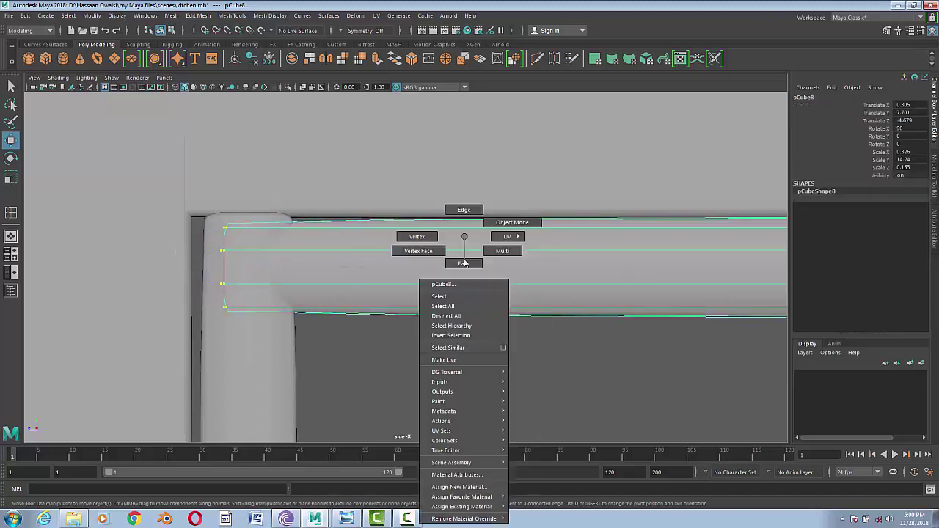
{"action": "left_click", "coordinate": [503, 325]}
- Return to the perspective view, save the kitchen scene and check the reference photo
{"action": "scroll", "coordinate": [561, 298], "scroll_direction": "down", "scroll_amount": 3}
{"action": "scroll", "coordinate": [646, 308], "scroll_direction": "up", "scroll_amount": 5}
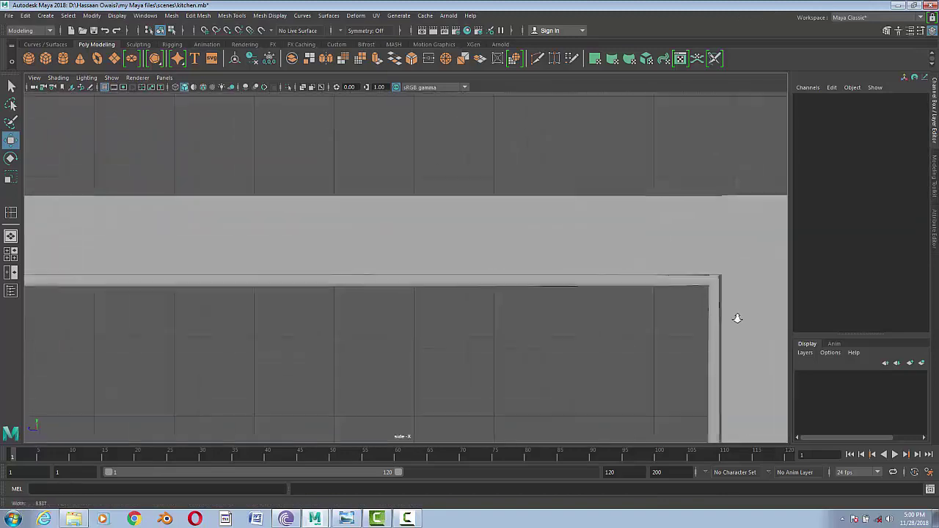
{"action": "scroll", "coordinate": [733, 319], "scroll_direction": "up", "scroll_amount": 1}
{"action": "scroll", "coordinate": [761, 318], "scroll_direction": "down", "scroll_amount": 6}
{"action": "scroll", "coordinate": [505, 335], "scroll_direction": "down", "scroll_amount": 3}
{"action": "key", "text": "space"}
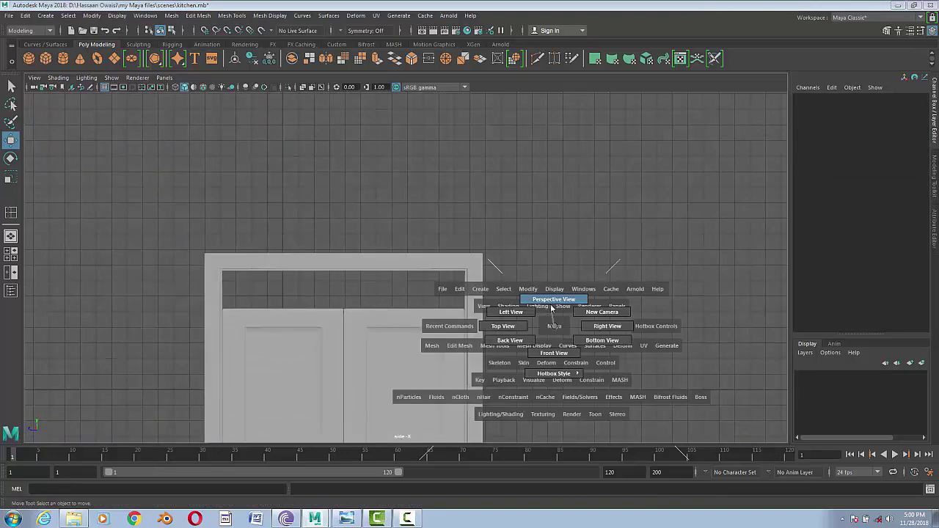
{"action": "left_click_drag", "start_coordinate": [558, 326], "coordinate": [553, 250]}
{"action": "mouse_move", "coordinate": [553, 348]}
{"action": "left_mouse_down", "text": "alt"}
{"action": "mouse_move", "coordinate": [610, 377]}
{"action": "mouse_move", "coordinate": [548, 391]}
{"action": "mouse_move", "coordinate": [467, 332]}
{"action": "mouse_move", "coordinate": [513, 382]}
{"action": "left_mouse_up", "text": "alt"}
{"action": "key", "text": "ctrl+s"}
{"action": "scroll", "coordinate": [467, 332], "scroll_direction": "up", "scroll_amount": 5}
{"action": "key", "text": "alt+Tab"}
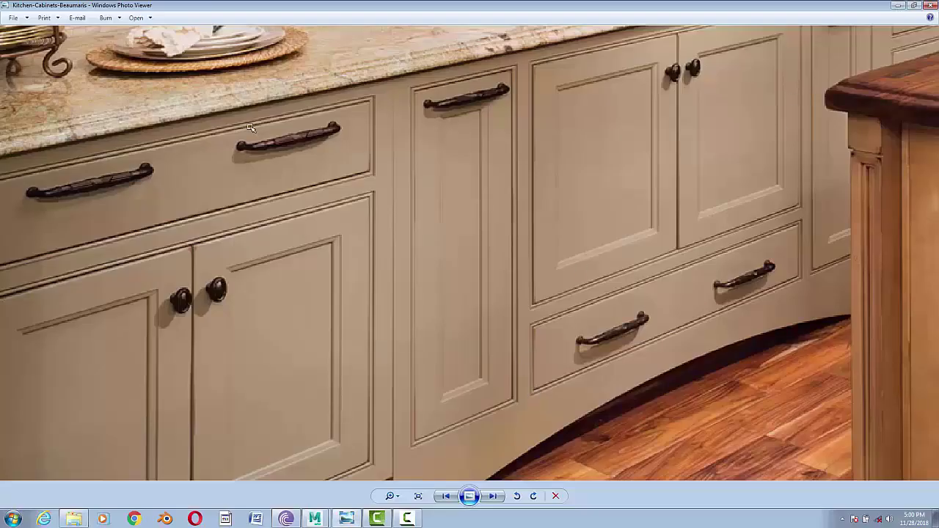
{"action": "key", "text": "alt+Tab"}
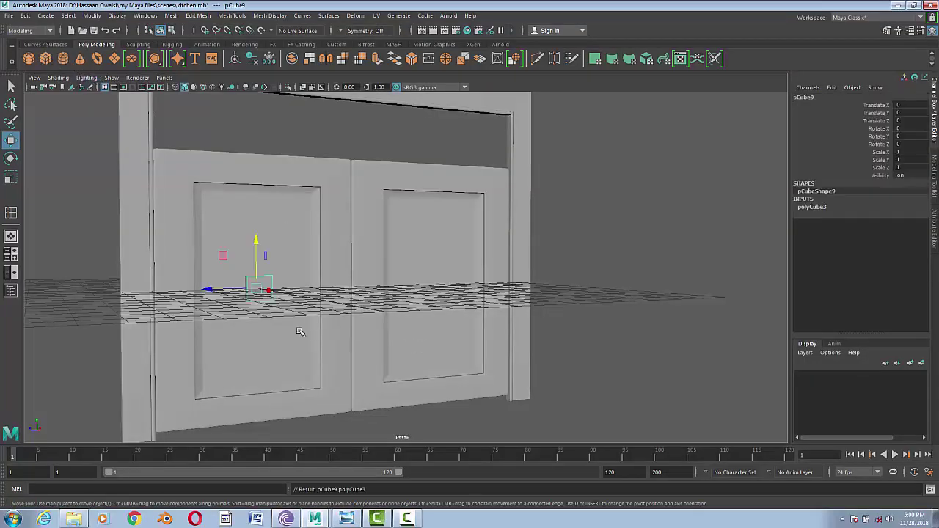
- Stretch pCube9 into a long thin box and raise it into the drawer opening
{"action": "middle_click_drag", "start_coordinate": [300, 332], "coordinate": [446, 373]}
{"action": "left_click_drag", "start_coordinate": [446, 373], "coordinate": [530, 384], "text": "alt"}
{"action": "key", "text": "f"}
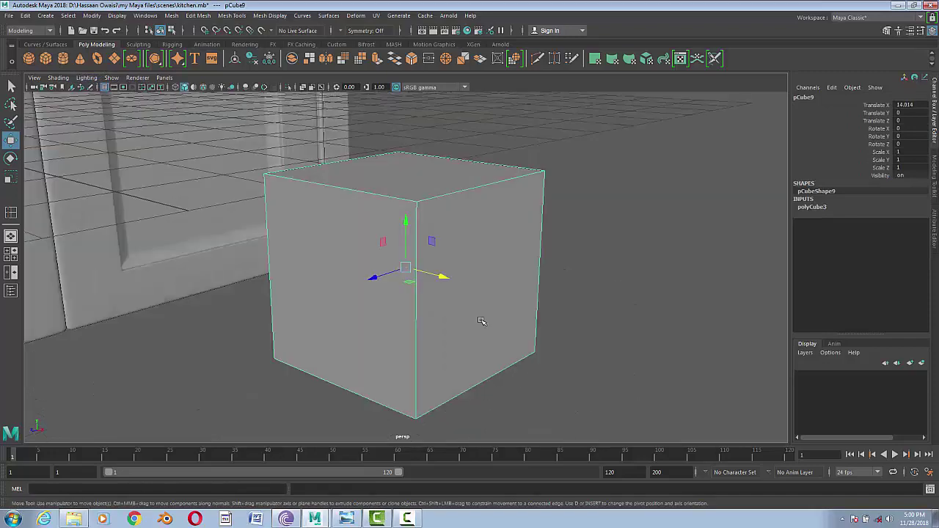
{"action": "middle_click_drag", "start_coordinate": [482, 321], "coordinate": [242, 225]}
{"action": "key", "text": "f"}
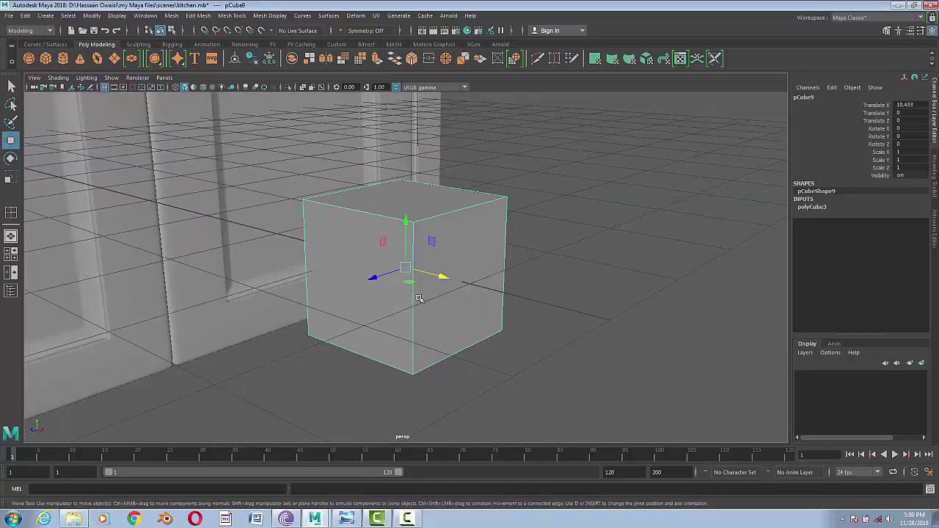
{"action": "key", "text": "r"}
{"action": "mouse_move", "coordinate": [443, 277]}
{"action": "left_mouse_down"}
{"action": "mouse_move", "coordinate": [425, 273]}
{"action": "mouse_move", "coordinate": [168, 346]}
{"action": "left_mouse_up"}
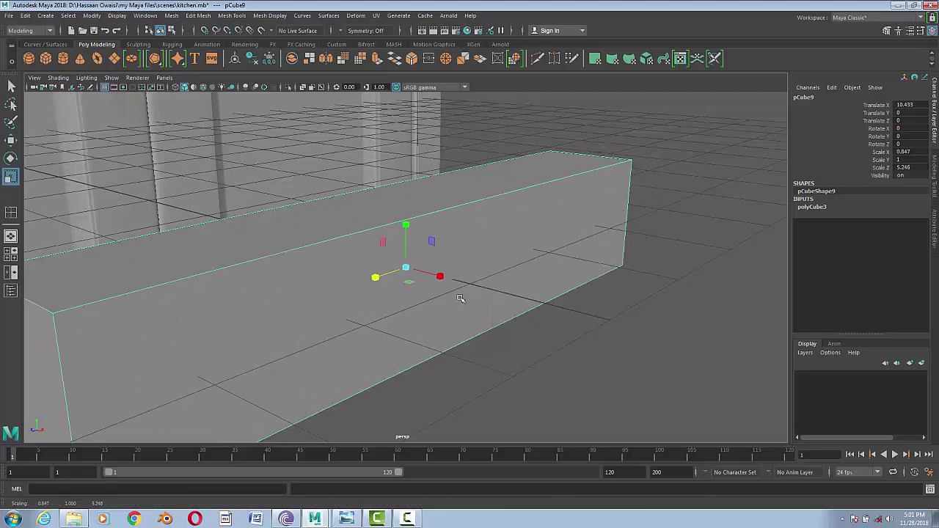
{"action": "key", "text": "space"}
{"action": "left_click_drag", "start_coordinate": [460, 298], "coordinate": [514, 298]}
{"action": "key", "text": "w"}
{"action": "left_click_drag", "start_coordinate": [331, 390], "coordinate": [298, 287]}
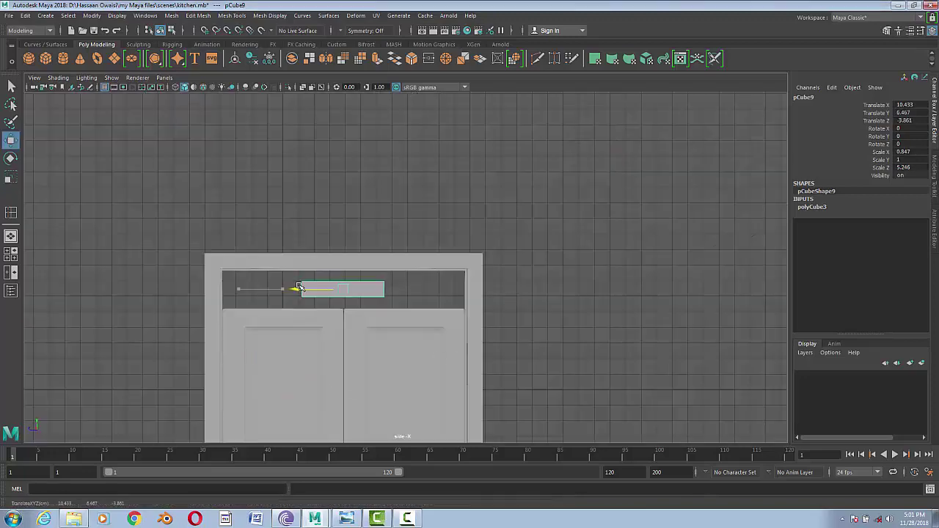
- Scale the box to fill the drawer opening: Scale Y 2.341, Scale Z 15.5
{"action": "key", "text": "r"}
{"action": "scroll", "coordinate": [336, 300], "scroll_direction": "up", "scroll_amount": 2}
{"action": "scroll", "coordinate": [377, 329], "scroll_direction": "up", "scroll_amount": 2}
{"action": "scroll", "coordinate": [449, 321], "scroll_direction": "up", "scroll_amount": 1}
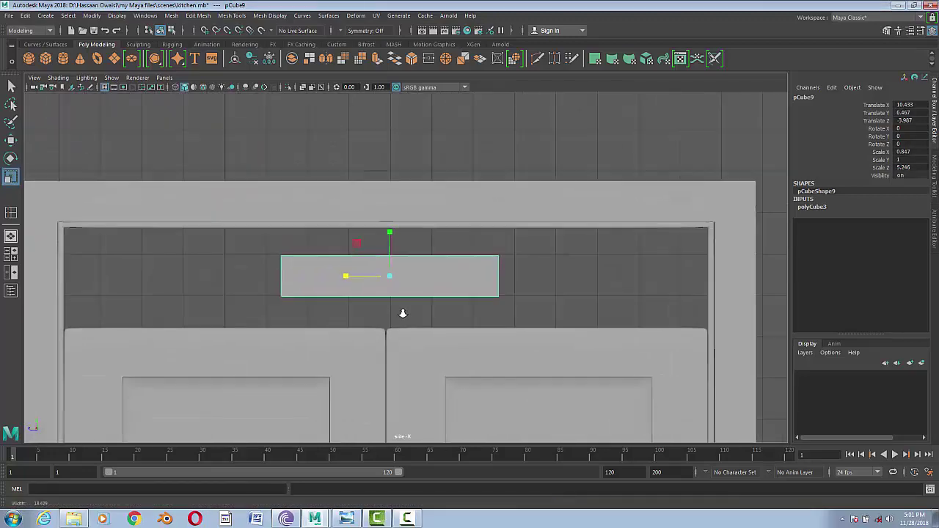
{"action": "scroll", "coordinate": [403, 312], "scroll_direction": "up", "scroll_amount": 2}
{"action": "scroll", "coordinate": [453, 275], "scroll_direction": "up", "scroll_amount": 2}
{"action": "scroll", "coordinate": [457, 283], "scroll_direction": "up", "scroll_amount": 1}
{"action": "left_click_drag", "start_coordinate": [406, 188], "coordinate": [402, 125]}
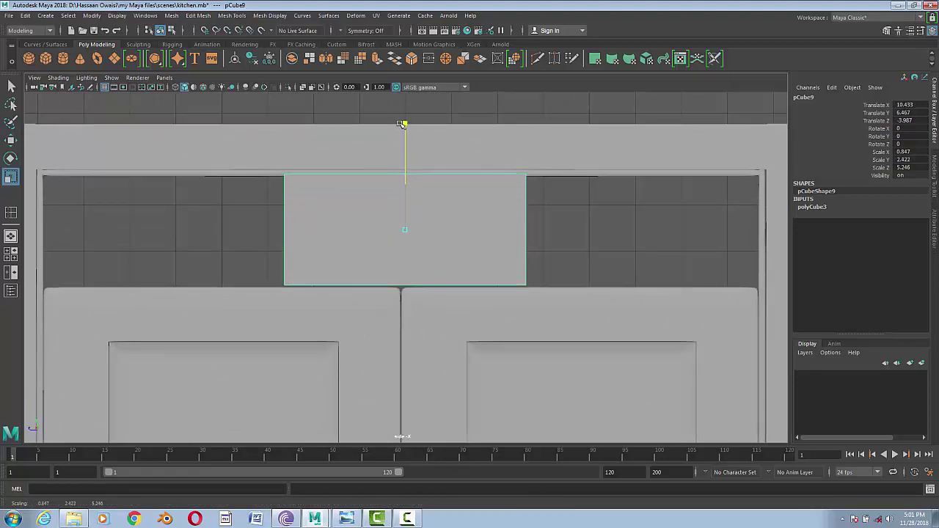
{"action": "left_click", "coordinate": [347, 519]}
{"action": "left_click", "coordinate": [315, 518]}
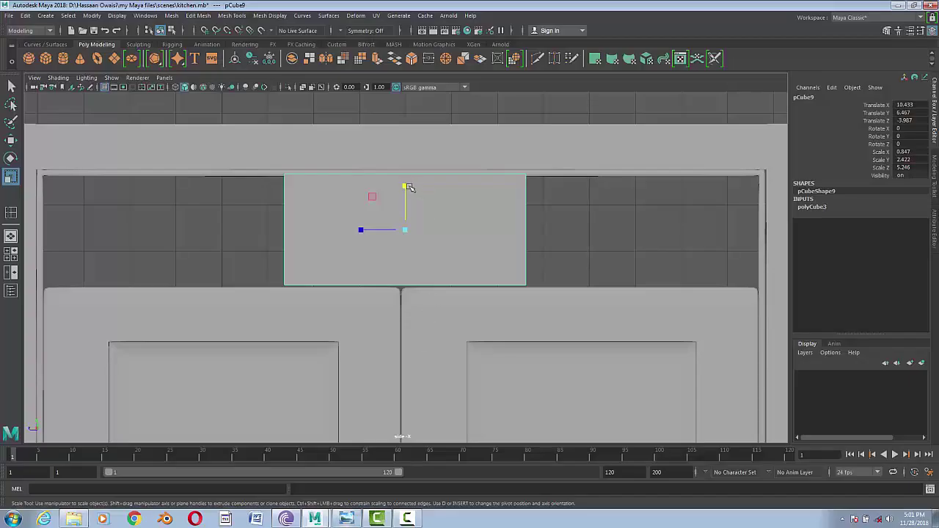
{"action": "left_click_drag", "start_coordinate": [406, 186], "coordinate": [406, 186]}
{"action": "left_click_drag", "start_coordinate": [359, 229], "coordinate": [276, 225]}
- Nudge the box left in the opening and select its right-end vertices
{"action": "key", "text": "w"}
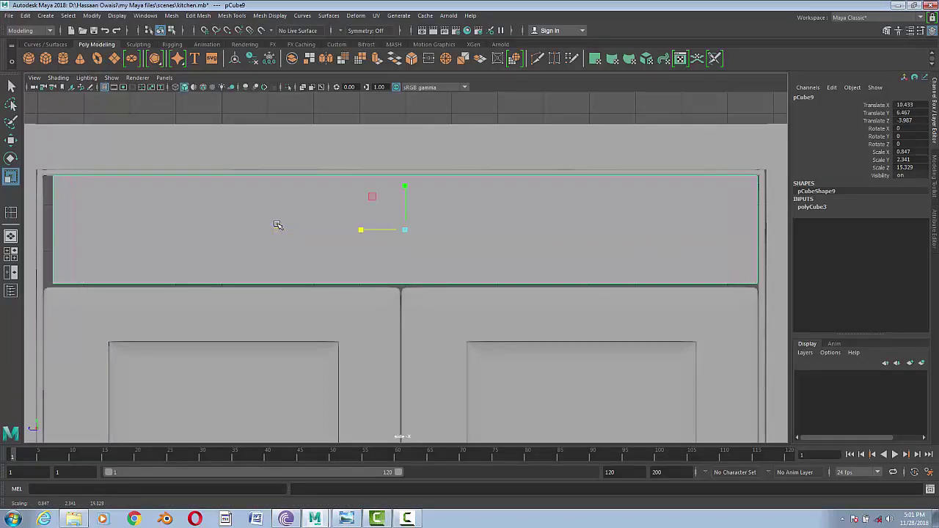
{"action": "left_click_drag", "start_coordinate": [365, 230], "coordinate": [355, 233]}
{"action": "key", "text": "r"}
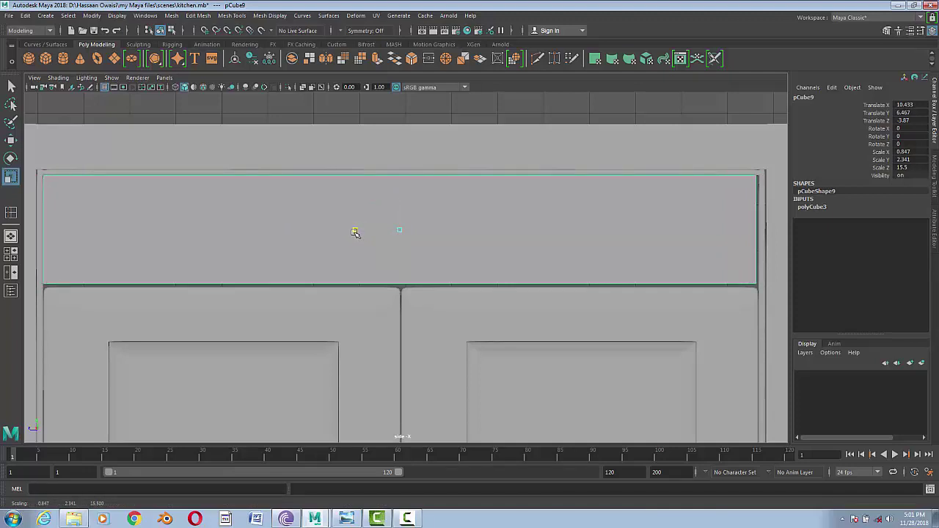
{"action": "right_click_drag", "start_coordinate": [518, 209], "coordinate": [478, 208]}
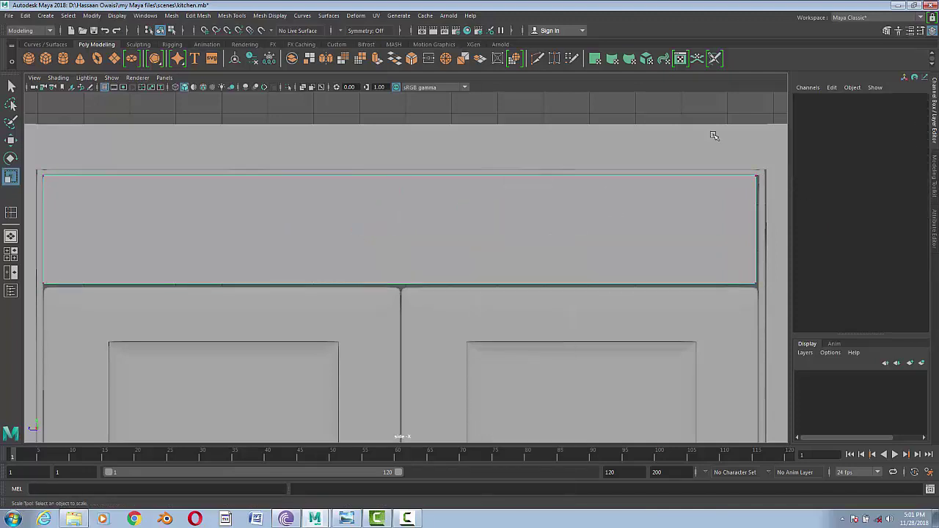
{"action": "left_click_drag", "start_coordinate": [712, 133], "coordinate": [777, 305]}
- Align the drawer panel's right-end vertices with the frame, then reselect the panel
{"action": "key", "text": "w"}
{"action": "left_click_drag", "start_coordinate": [708, 230], "coordinate": [709, 229]}
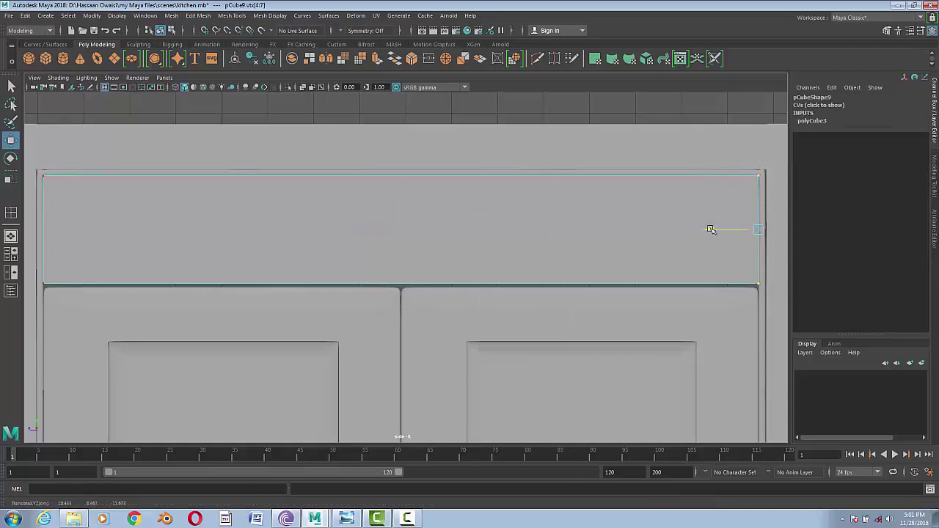
{"action": "left_click", "coordinate": [446, 247]}
{"action": "key", "text": "ctrl+c"}
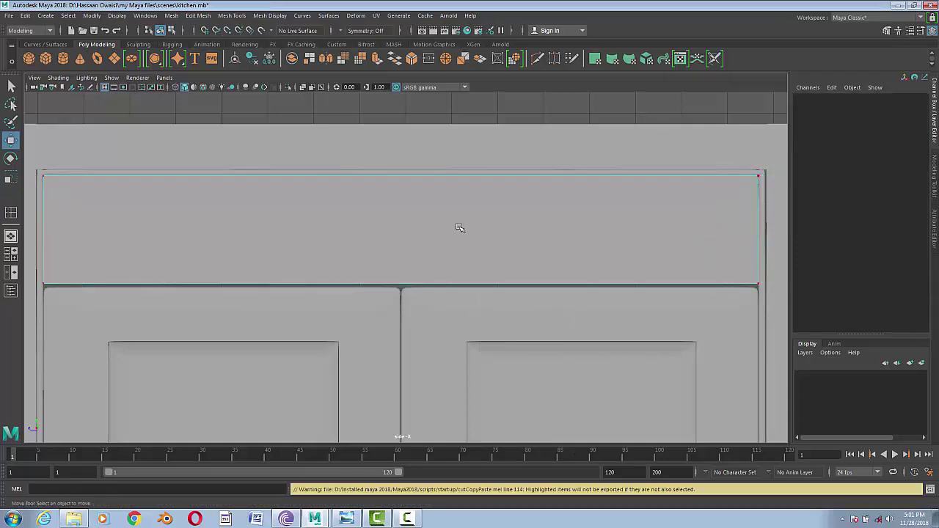
{"action": "right_click_drag", "start_coordinate": [459, 227], "coordinate": [472, 235]}
{"action": "middle_click_drag", "start_coordinate": [472, 235], "coordinate": [549, 235], "text": "alt"}
{"action": "right_click_drag", "start_coordinate": [279, 220], "coordinate": [116, 158]}
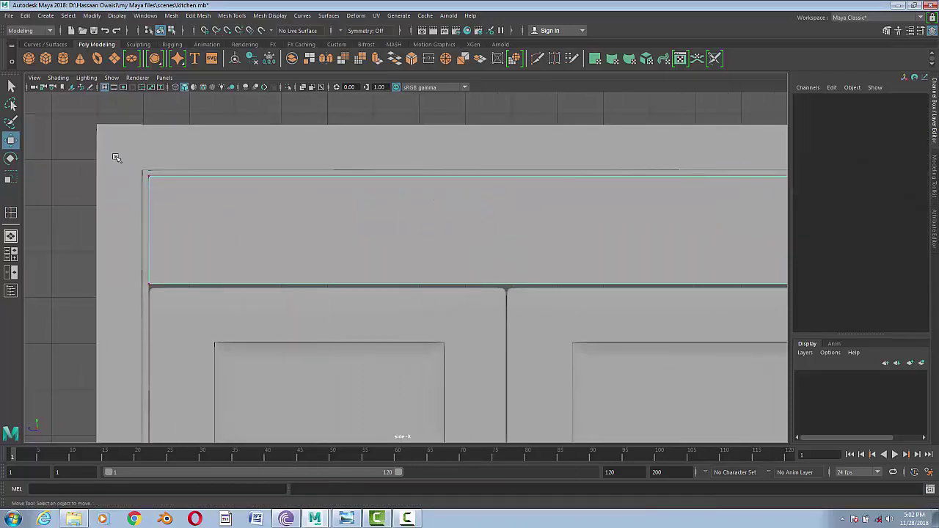
{"action": "left_click_drag", "start_coordinate": [146, 182], "coordinate": [147, 184]}
{"action": "mouse_move", "coordinate": [279, 203]}
{"action": "right_mouse_down"}
{"action": "mouse_move", "coordinate": [310, 195]}
{"action": "mouse_move", "coordinate": [329, 205]}
{"action": "right_mouse_up"}
- Bevel the drawer panel's outer edges with a 0.1 fraction
{"action": "right_click", "coordinate": [315, 224]}
{"action": "right_click", "coordinate": [336, 224]}
{"action": "scroll", "coordinate": [330, 205], "scroll_direction": "down", "scroll_amount": 3}
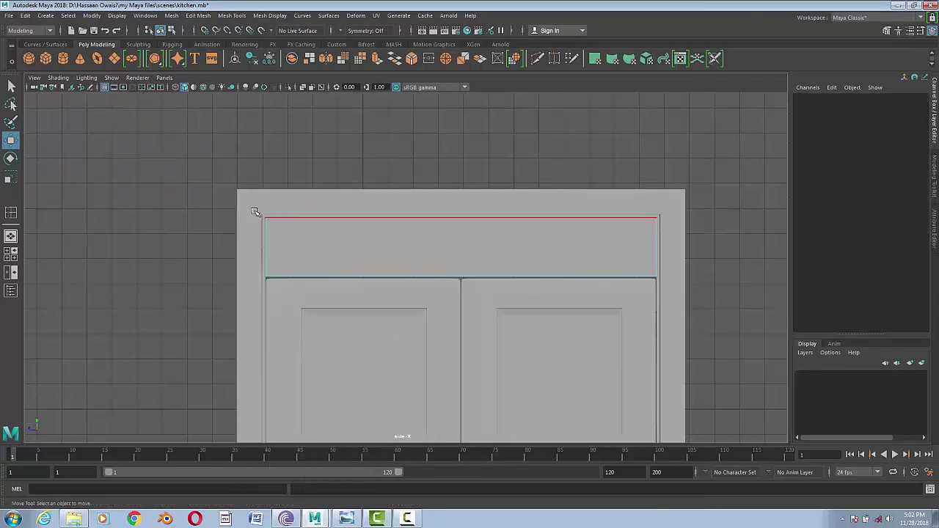
{"action": "left_click_drag", "start_coordinate": [214, 168], "coordinate": [733, 330]}
{"action": "left_click", "coordinate": [197, 16]}
{"action": "left_click", "coordinate": [209, 40]}
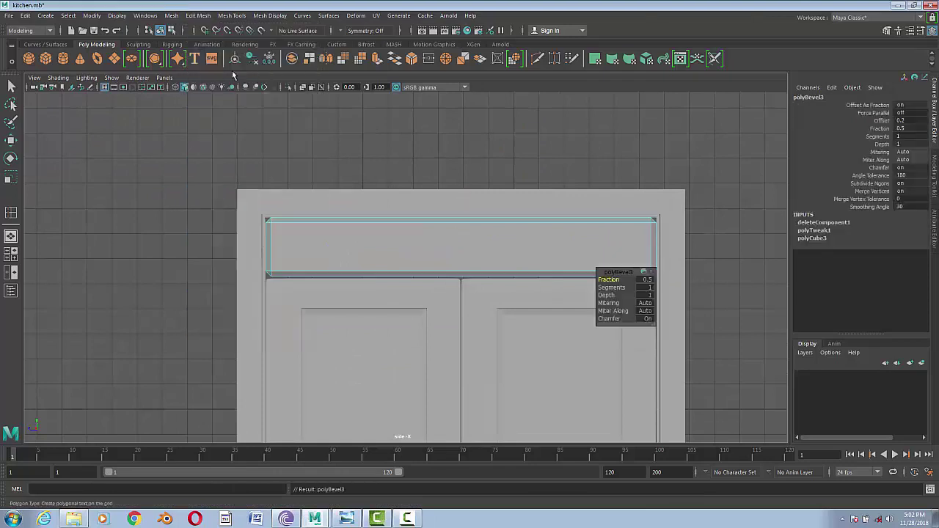
{"action": "type", "text": "0.1"}
{"action": "key", "text": "Return"}
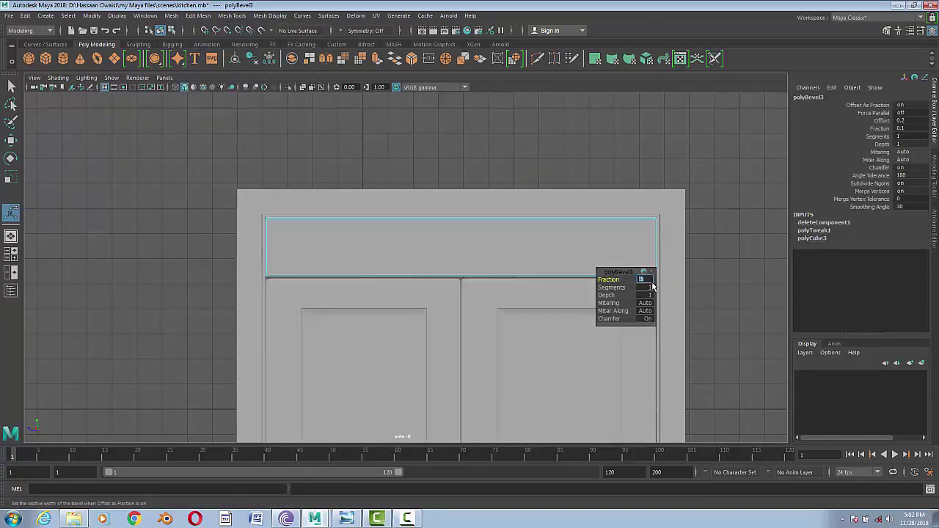
{"action": "right_click_drag", "start_coordinate": [486, 237], "coordinate": [534, 220]}
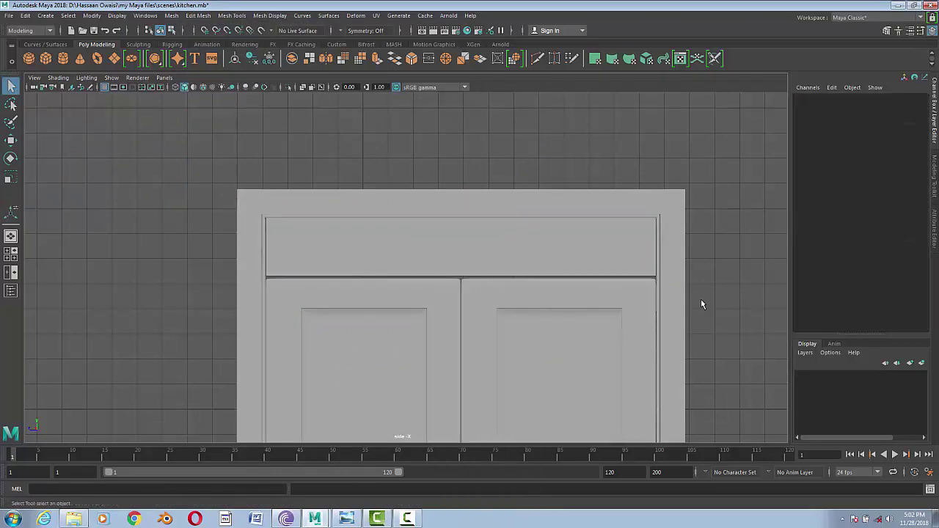
{"action": "scroll", "coordinate": [479, 286], "scroll_direction": "up", "scroll_amount": 3}
{"action": "left_click", "coordinate": [483, 257]}
{"action": "middle_click_drag", "start_coordinate": [483, 257], "coordinate": [459, 270], "text": "alt"}
- Insert vertical holding edge loops across the drawer panel pCube9
{"action": "key", "text": "3"}
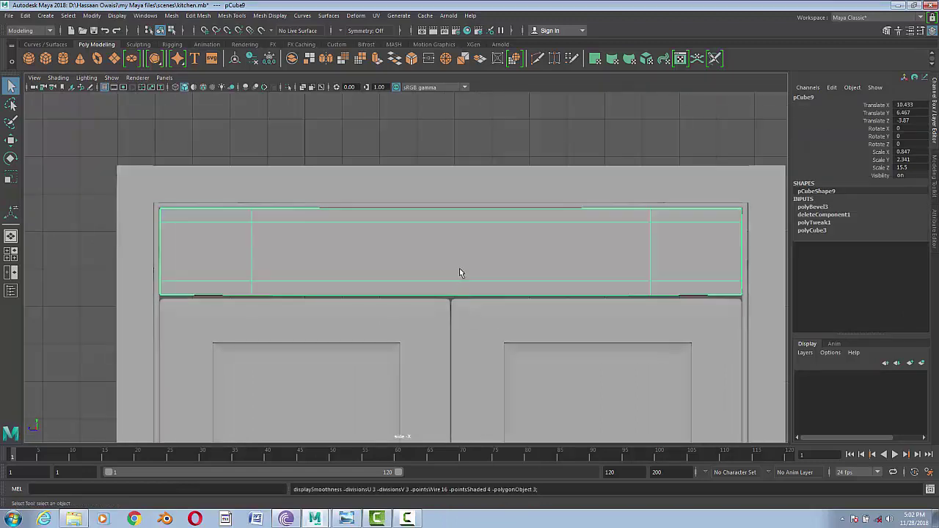
{"action": "key", "text": "1"}
{"action": "left_click", "coordinate": [231, 16]}
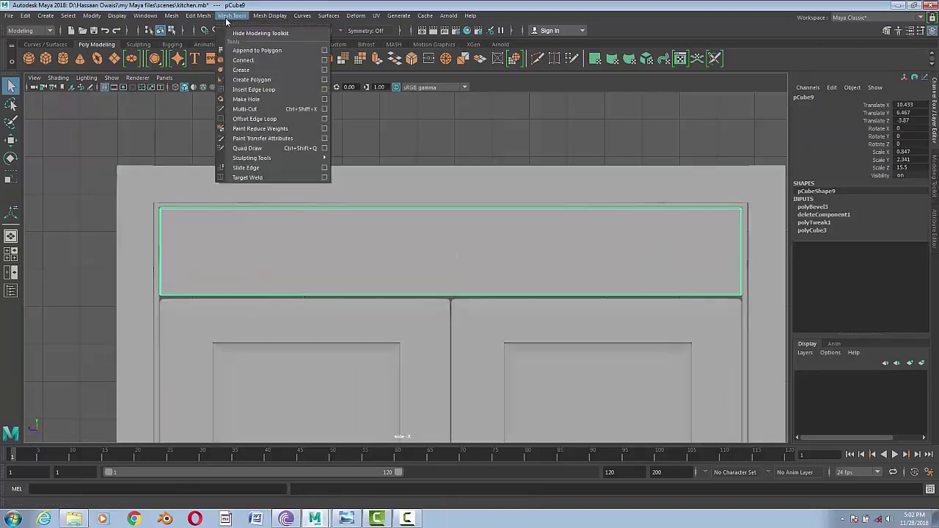
{"action": "left_click", "coordinate": [271, 89]}
{"action": "left_click", "coordinate": [288, 210]}
{"action": "left_click", "coordinate": [466, 209]}
{"action": "left_click", "coordinate": [612, 210]}
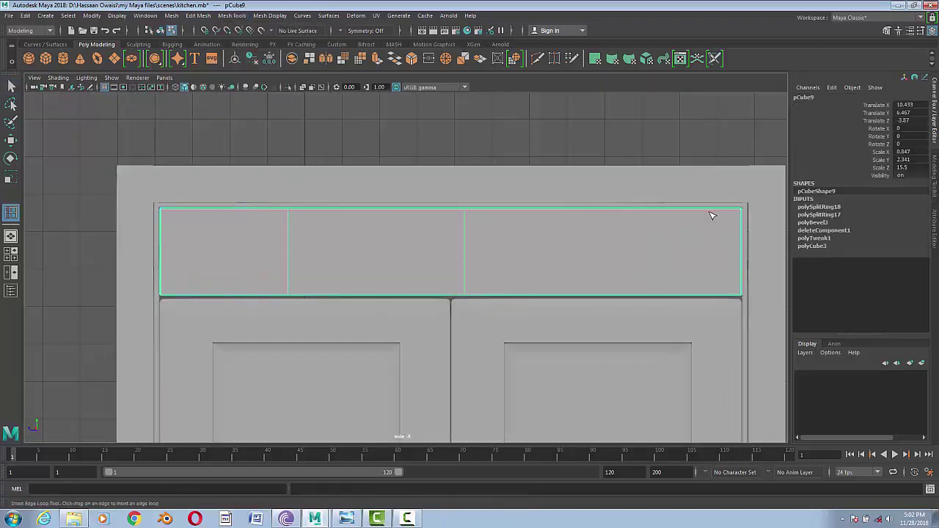
{"action": "key", "text": "F8"}
{"action": "left_click", "coordinate": [722, 217]}
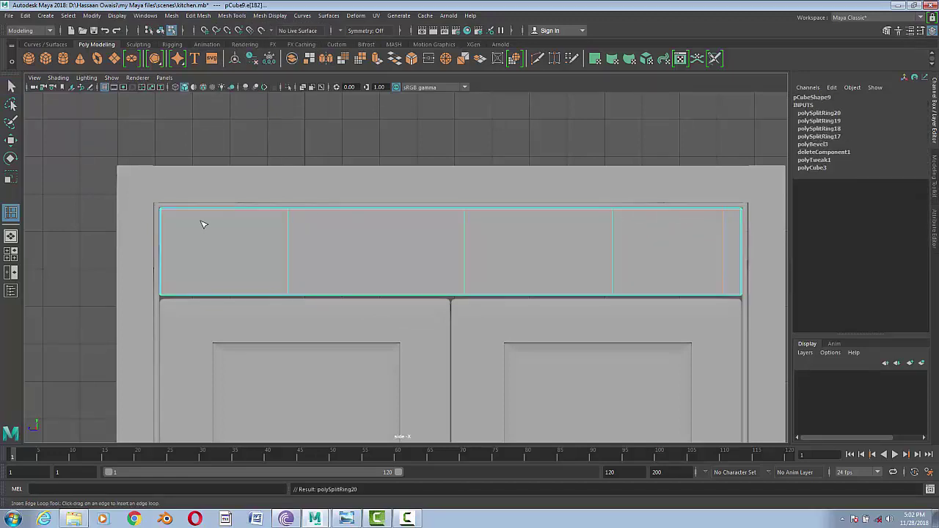
- Select the thin trim rail along the top of the panel with the Move tool
{"action": "key", "text": "w"}
{"action": "key", "text": "F8"}
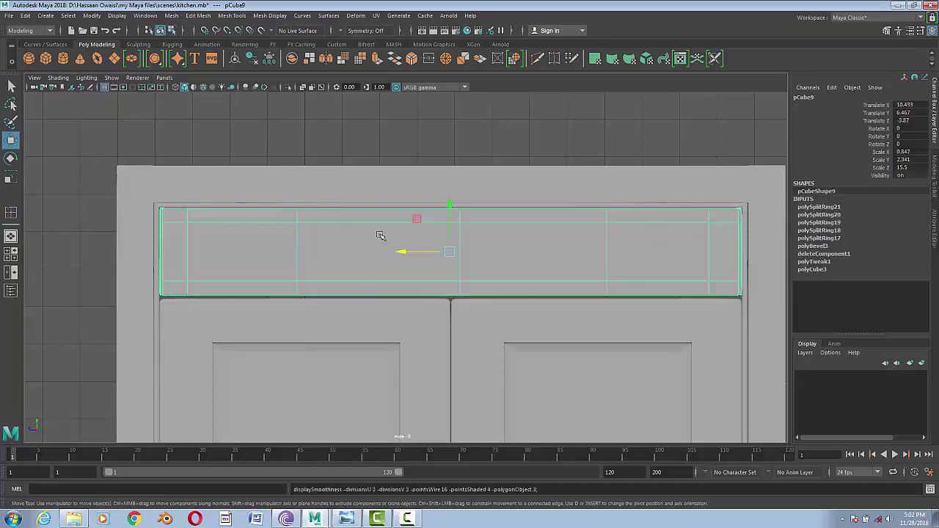
{"action": "left_click", "coordinate": [454, 205]}
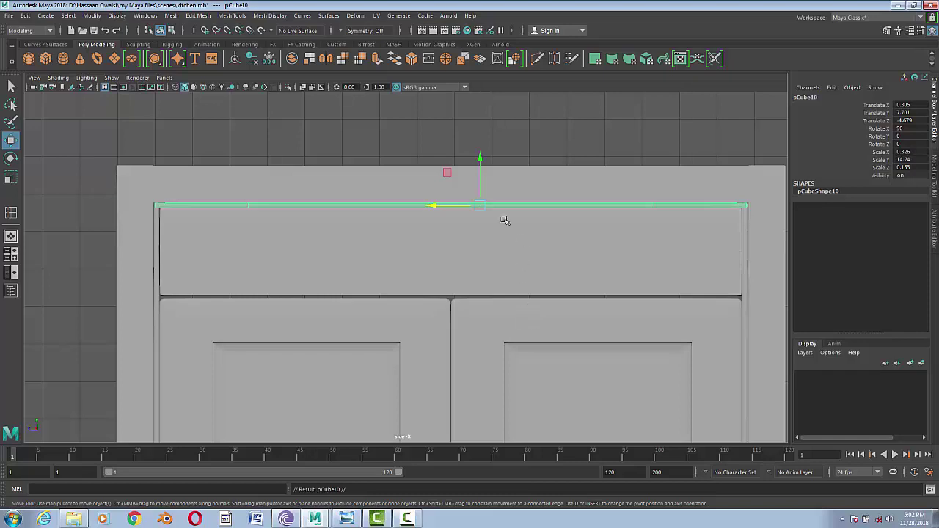
- Lower trim rail pCube10 to Translate Y 5.246 and align the drawer panel's bottom vertices with it
{"action": "left_click_drag", "start_coordinate": [480, 159], "coordinate": [480, 252]}
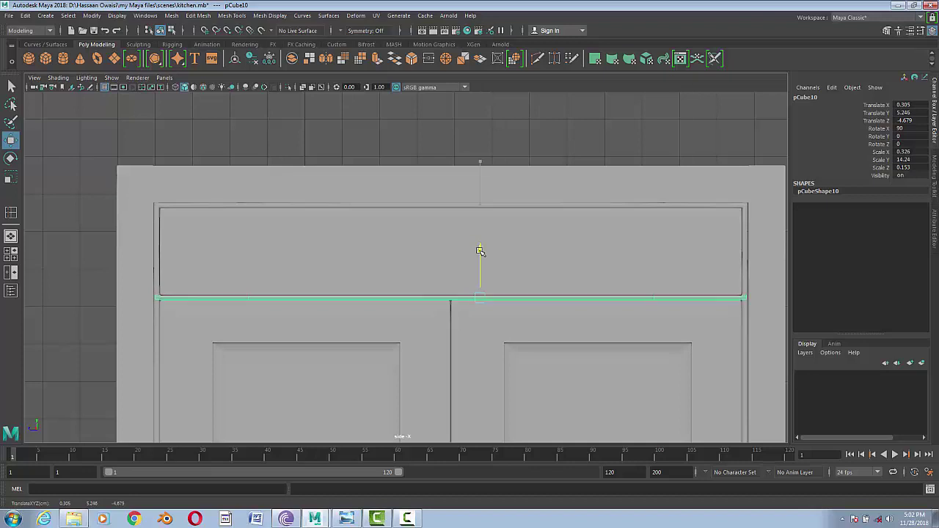
{"action": "right_click_drag", "start_coordinate": [325, 228], "coordinate": [88, 244]}
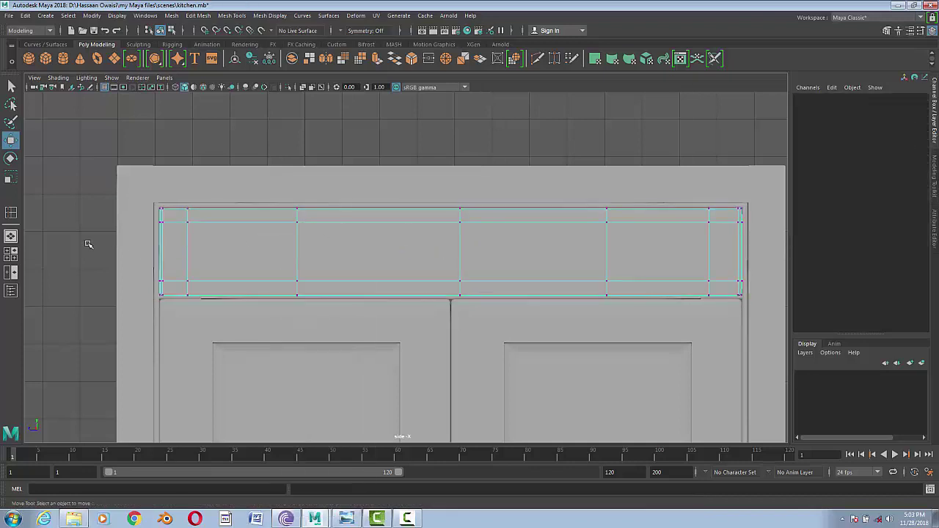
{"action": "left_click_drag", "start_coordinate": [88, 244], "coordinate": [765, 357]}
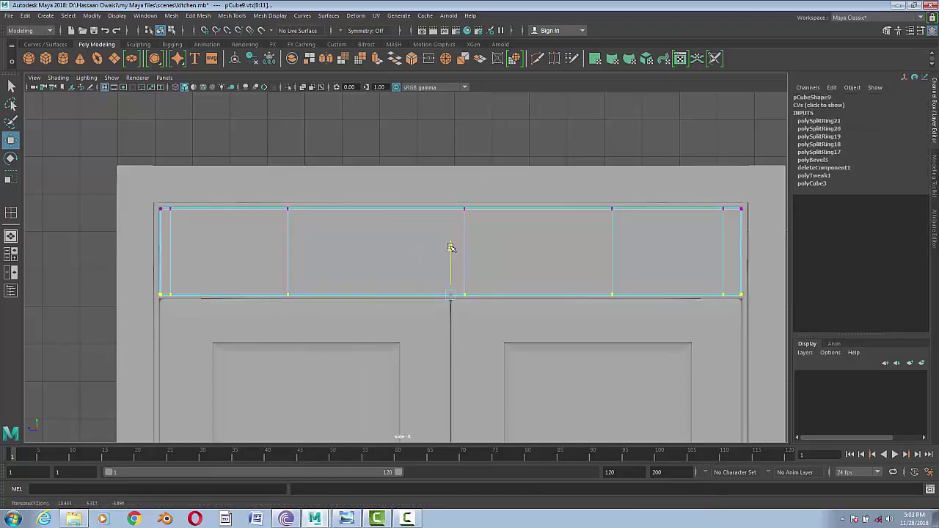
{"action": "left_click_drag", "start_coordinate": [450, 247], "coordinate": [451, 246]}
{"action": "right_click_drag", "start_coordinate": [413, 227], "coordinate": [463, 201]}
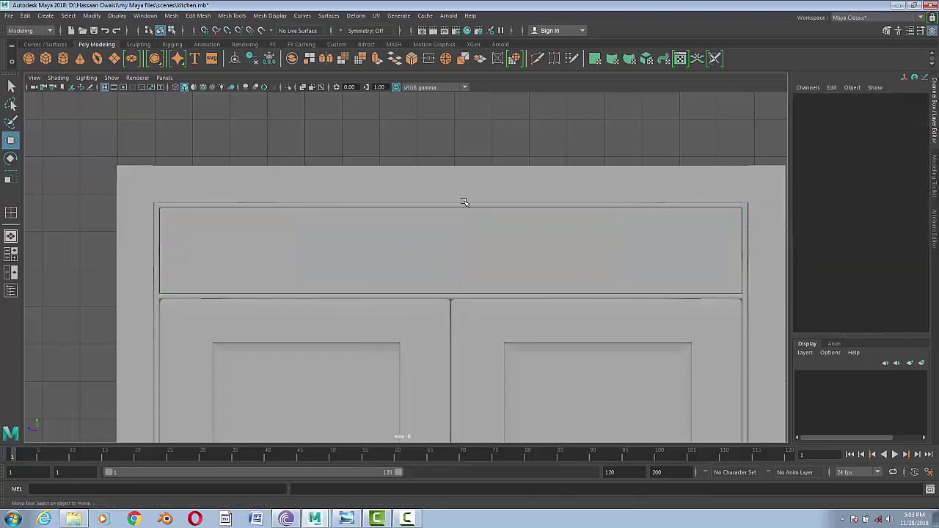
{"action": "left_click_drag", "start_coordinate": [519, 149], "coordinate": [514, 132]}
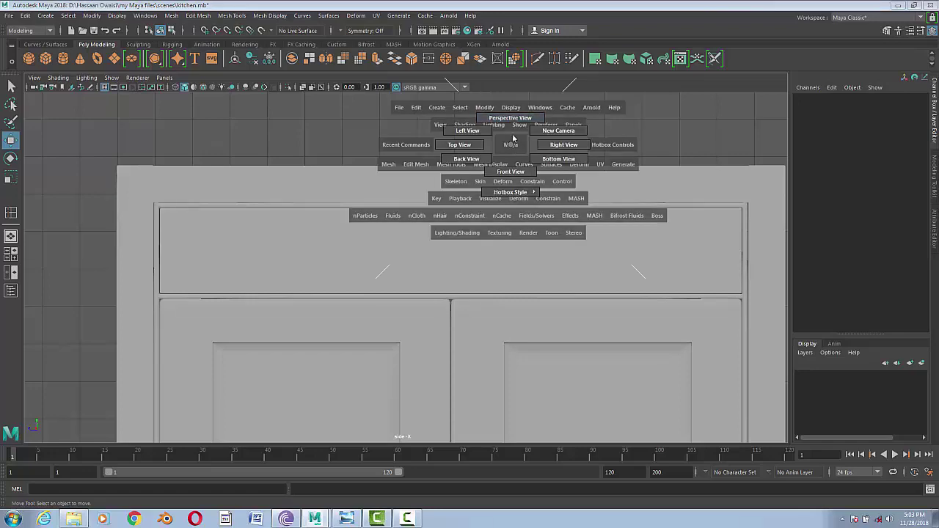
- Slide drawer-panel beam pCube9 along X to about 0.127, into the opening above the doors
{"action": "left_click_drag", "start_coordinate": [460, 254], "coordinate": [455, 233], "text": "alt"}
{"action": "left_click", "coordinate": [490, 251]}
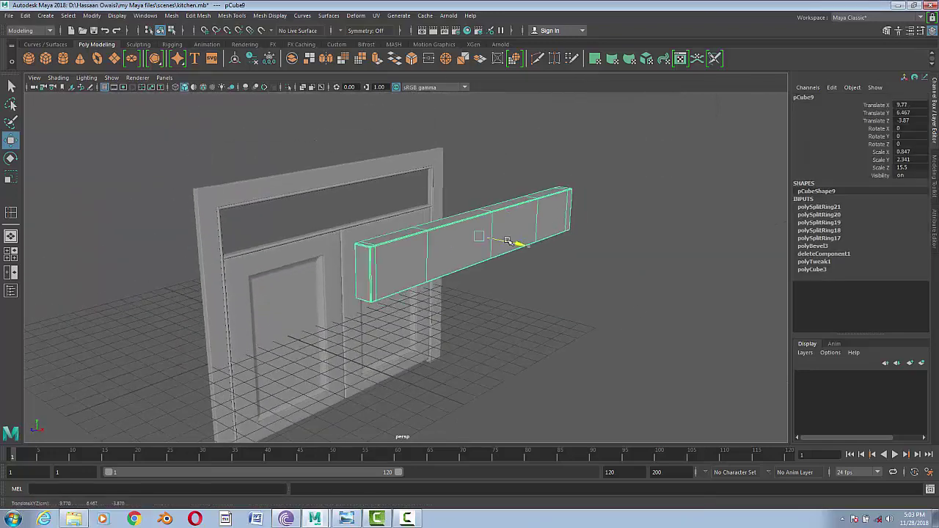
{"action": "left_click_drag", "start_coordinate": [518, 242], "coordinate": [373, 203]}
{"action": "scroll", "coordinate": [407, 218], "scroll_direction": "up", "scroll_amount": 3}
{"action": "left_click_drag", "start_coordinate": [444, 278], "coordinate": [431, 273]}
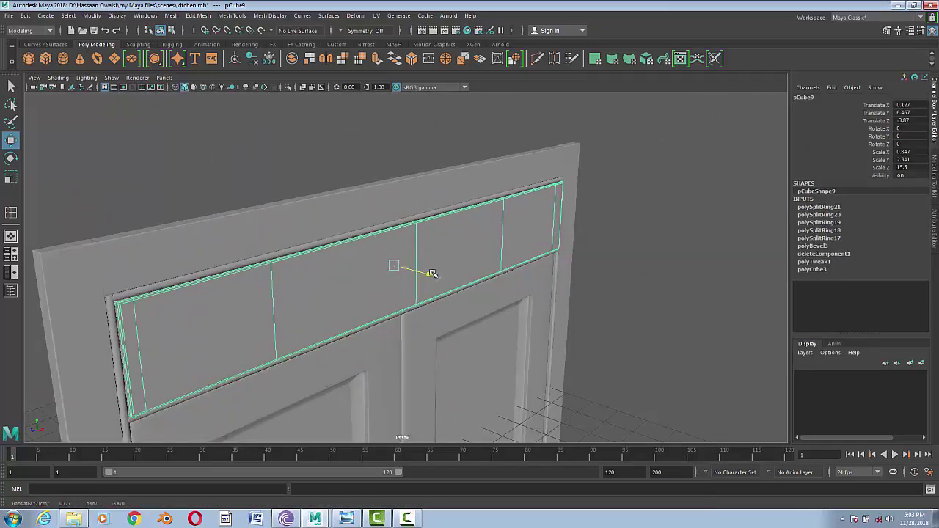
{"action": "left_click", "coordinate": [597, 274]}
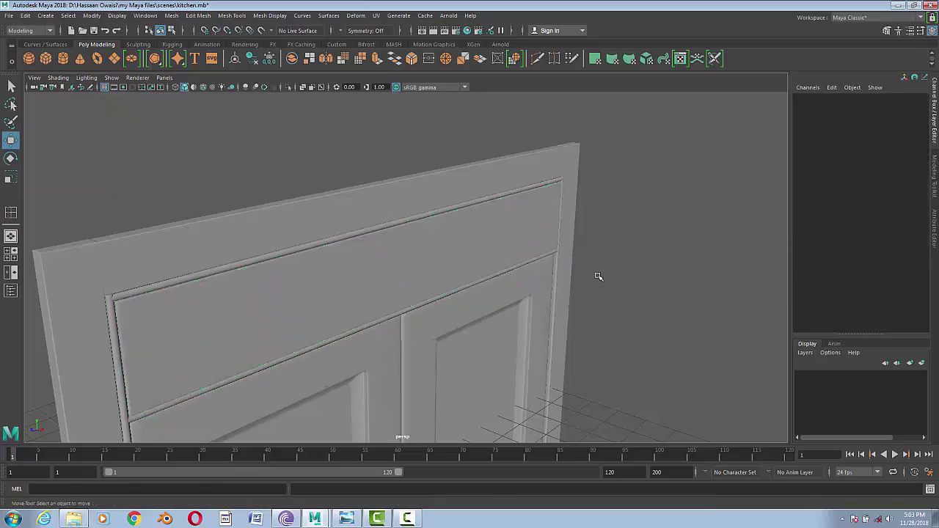
{"action": "scroll", "coordinate": [541, 300], "scroll_direction": "down", "scroll_amount": 5}
{"action": "left_click_drag", "start_coordinate": [541, 300], "coordinate": [570, 283], "text": "alt"}
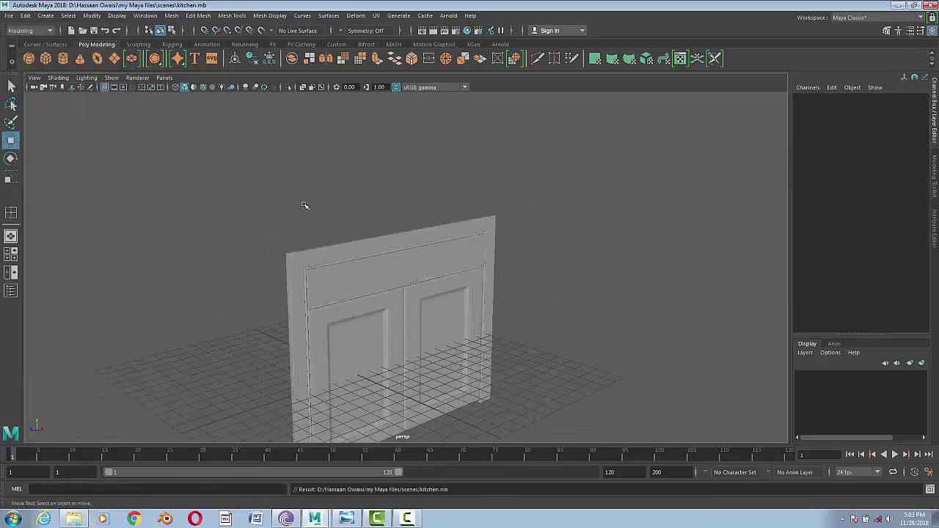
{"action": "mouse_move", "coordinate": [306, 204]}
{"action": "left_mouse_down", "text": "alt"}
{"action": "mouse_move", "coordinate": [524, 309]}
{"action": "mouse_move", "coordinate": [506, 308]}
{"action": "left_mouse_up", "text": "alt"}
- Create a floor plane at Translate Y -7.838, scaled to 149.951 by 105.186 by 144.557
{"action": "left_click", "coordinate": [98, 61]}
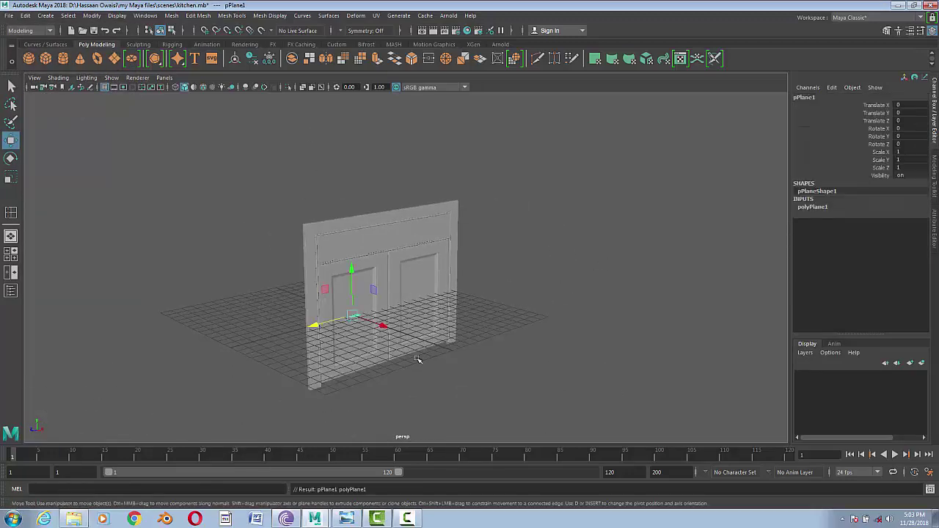
{"action": "key", "text": "r"}
{"action": "mouse_move", "coordinate": [352, 314]}
{"action": "left_mouse_down"}
{"action": "mouse_move", "coordinate": [455, 314]}
{"action": "mouse_move", "coordinate": [587, 255]}
{"action": "mouse_move", "coordinate": [617, 257]}
{"action": "left_mouse_up"}
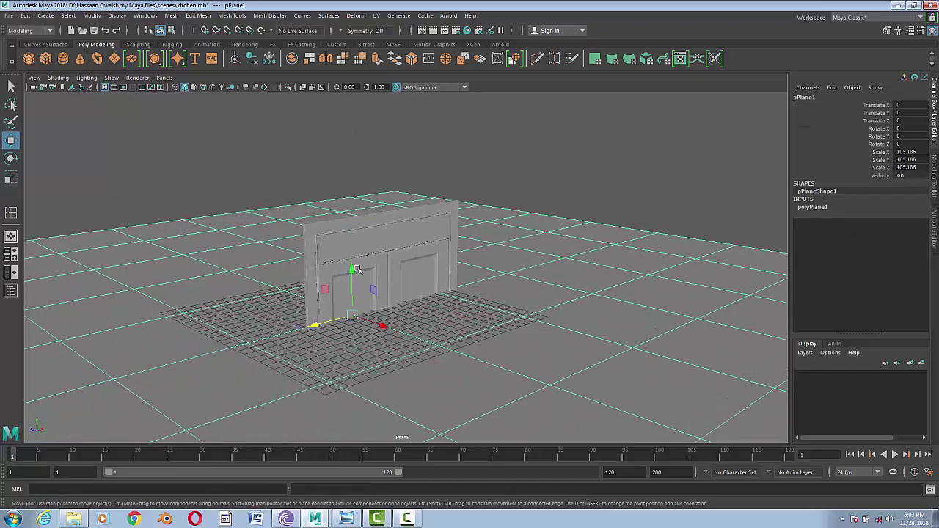
{"action": "key", "text": "w"}
{"action": "left_click_drag", "start_coordinate": [345, 282], "coordinate": [337, 357]}
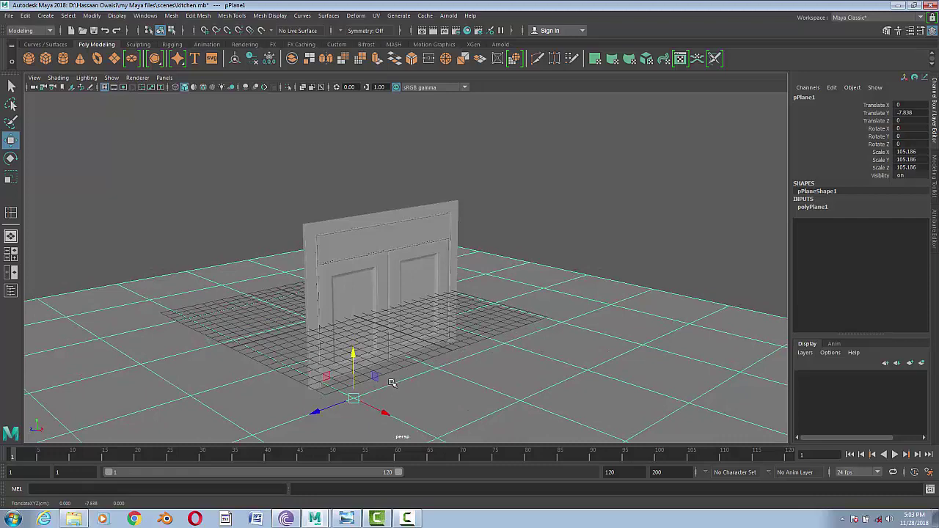
{"action": "key", "text": "r"}
{"action": "left_click_drag", "start_coordinate": [317, 411], "coordinate": [297, 419]}
{"action": "left_click_drag", "start_coordinate": [382, 411], "coordinate": [400, 422]}
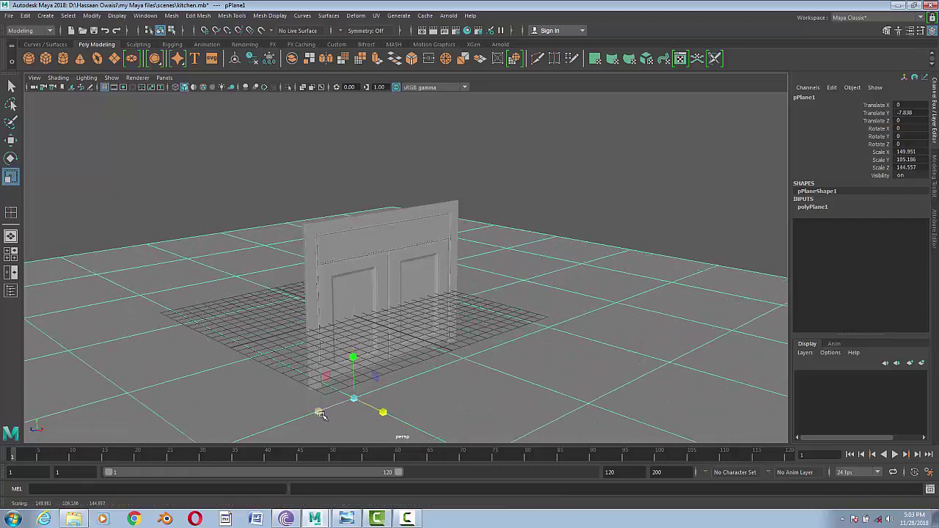
- Lengthen the floor plane along Z and add an Arnold Skydome Light
{"action": "left_click_drag", "start_coordinate": [320, 415], "coordinate": [303, 421]}
{"action": "left_click", "coordinate": [448, 15]}
{"action": "mouse_move", "coordinate": [458, 65]}
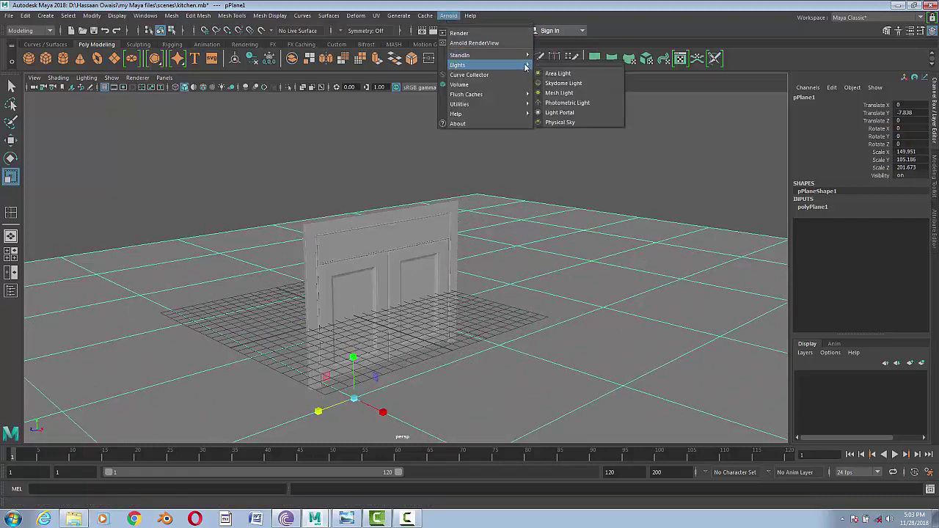
{"action": "left_click", "coordinate": [546, 83]}
- Make an Arnold test render of the cabinet and compare it with the reference photo
{"action": "left_click", "coordinate": [448, 15]}
{"action": "left_click", "coordinate": [454, 31]}
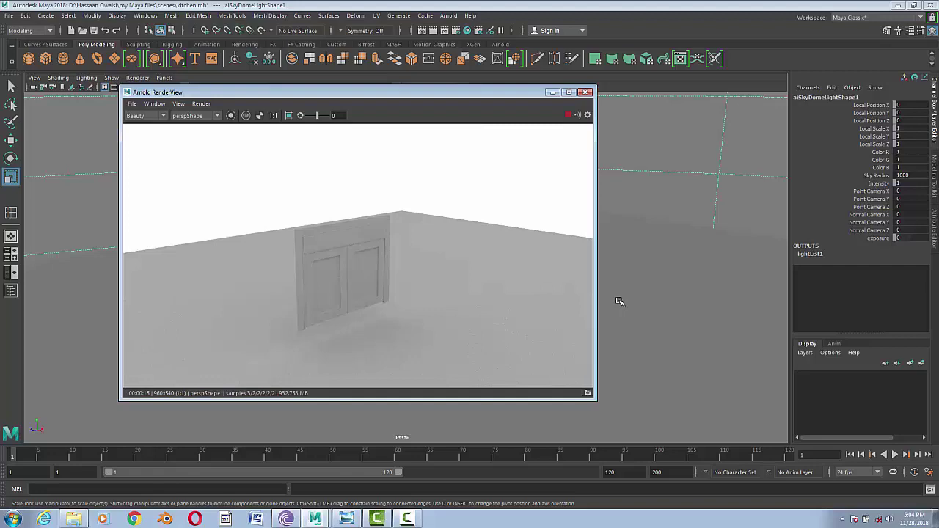
{"action": "left_click", "coordinate": [585, 91]}
{"action": "left_click", "coordinate": [349, 520]}
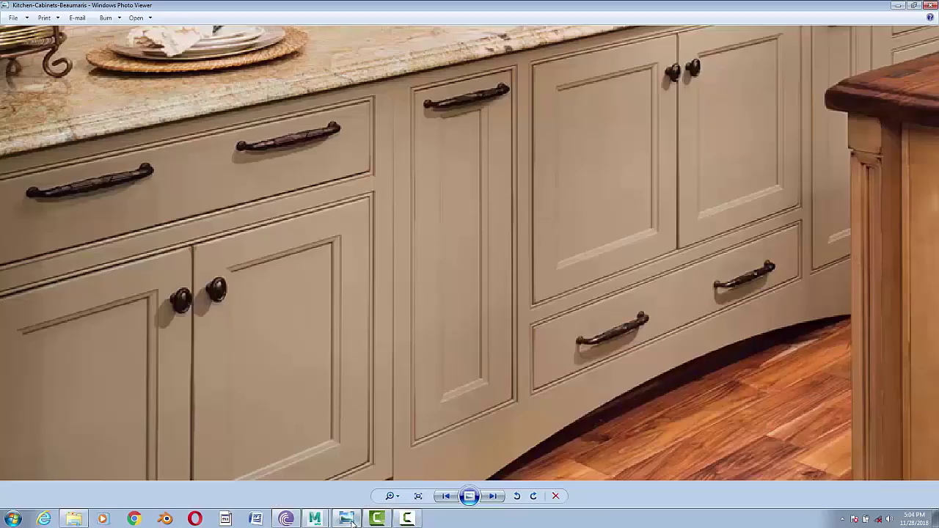
{"action": "left_click", "coordinate": [351, 521]}
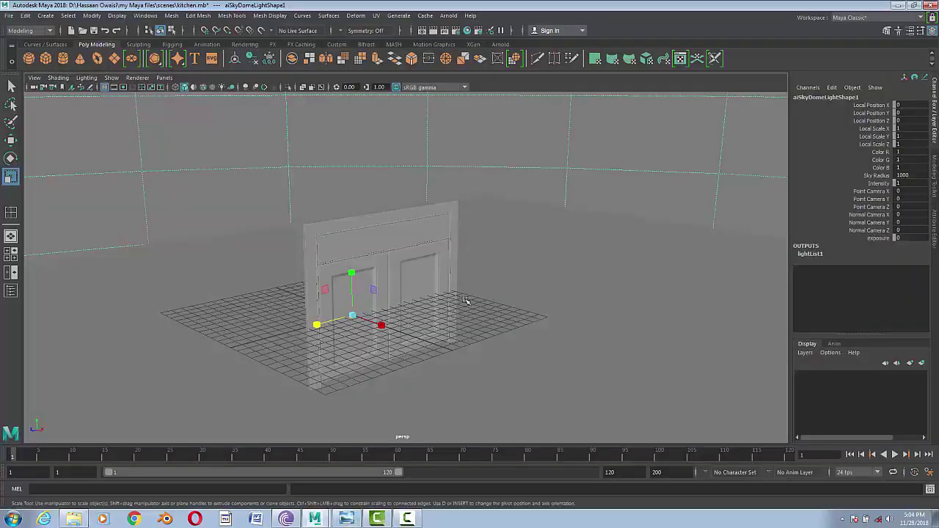
- Put the sky dome light on a new display layer and hide that layer
{"action": "left_click", "coordinate": [643, 168]}
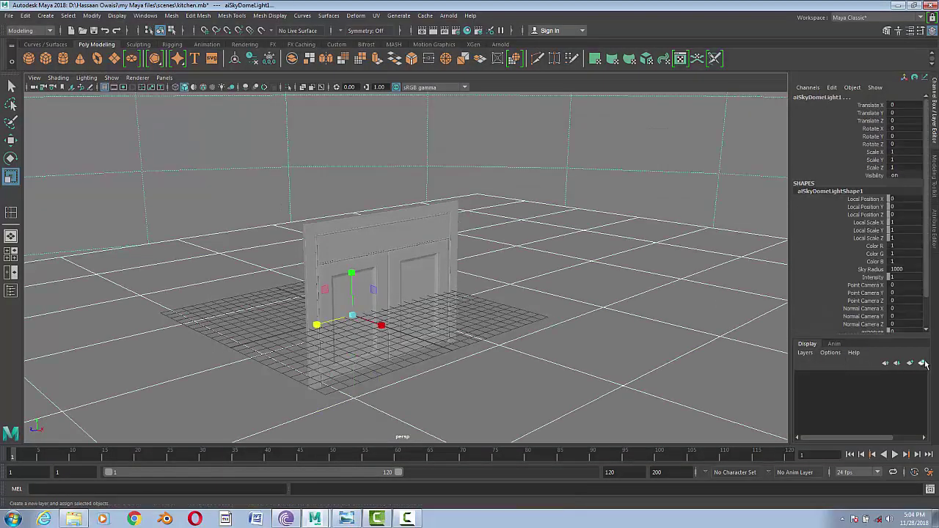
{"action": "left_click", "coordinate": [921, 362]}
{"action": "left_click", "coordinate": [802, 377]}
- Select the centre panel face of the right door, pCube4
{"action": "scroll", "coordinate": [428, 351], "scroll_direction": "up", "scroll_amount": 3}
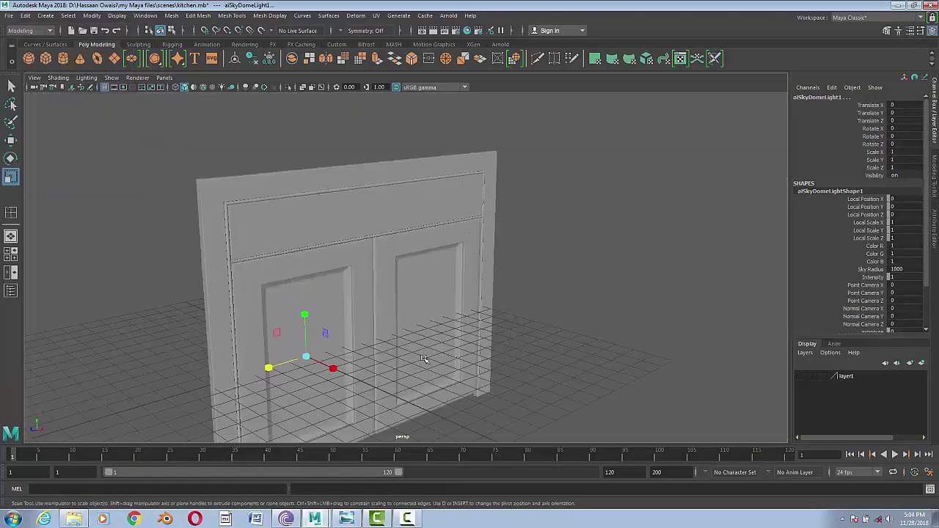
{"action": "scroll", "coordinate": [425, 355], "scroll_direction": "up", "scroll_amount": 4}
{"action": "scroll", "coordinate": [369, 314], "scroll_direction": "up", "scroll_amount": 4}
{"action": "left_click", "coordinate": [369, 314]}
{"action": "scroll", "coordinate": [369, 293], "scroll_direction": "up", "scroll_amount": 3}
{"action": "scroll", "coordinate": [369, 279], "scroll_direction": "up", "scroll_amount": 2}
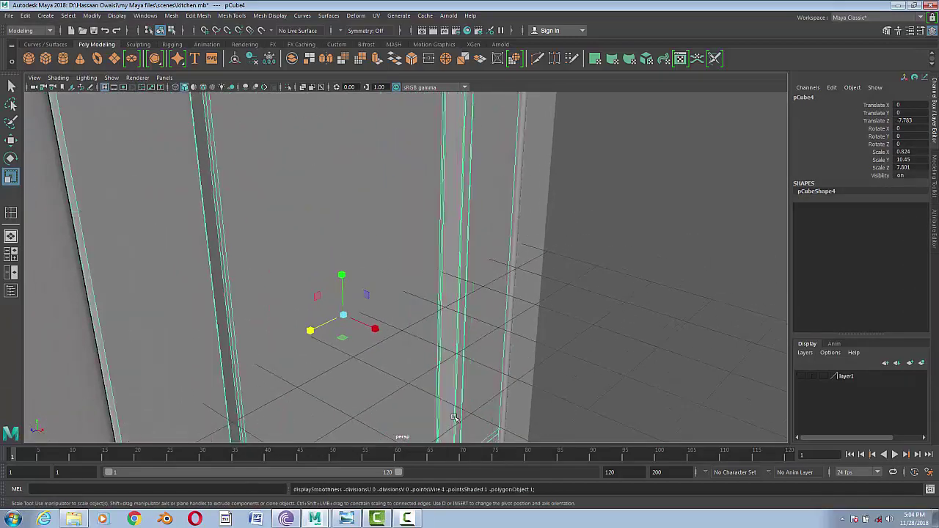
{"action": "right_click_drag", "start_coordinate": [434, 242], "coordinate": [440, 262]}
{"action": "left_click", "coordinate": [368, 221]}
{"action": "scroll", "coordinate": [577, 341], "scroll_direction": "down", "scroll_amount": 2}
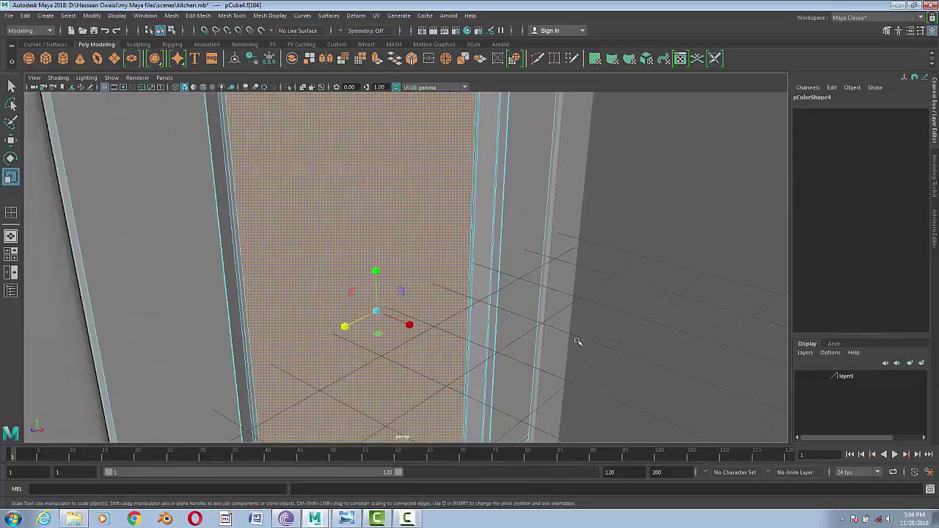
{"action": "scroll", "coordinate": [482, 392], "scroll_direction": "down", "scroll_amount": 2}
- Extrude the panel face outward with Local Translate Z 0.1
{"action": "key", "text": "w"}
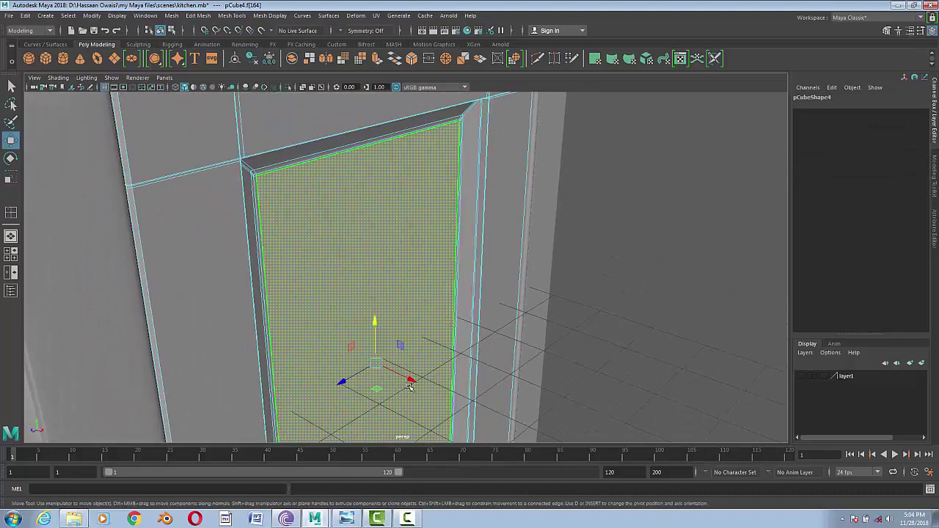
{"action": "left_click_drag", "start_coordinate": [409, 378], "coordinate": [414, 380]}
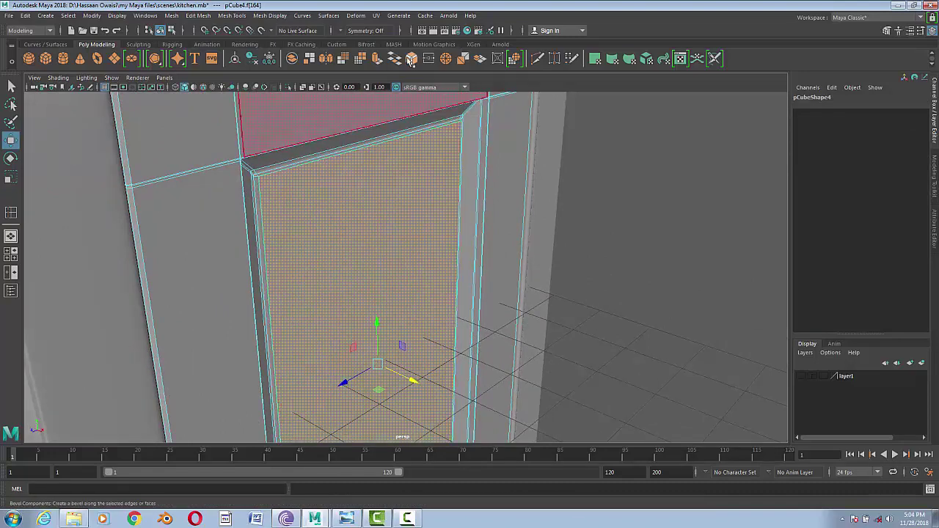
{"action": "left_click", "coordinate": [360, 60]}
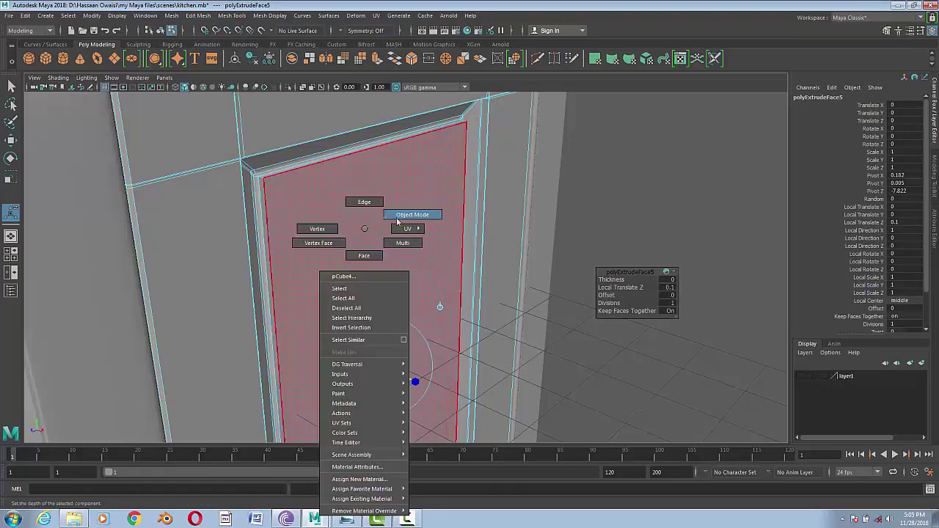
{"action": "right_click_drag", "start_coordinate": [360, 226], "coordinate": [407, 216]}
{"action": "left_click", "coordinate": [575, 315]}
{"action": "key", "text": "ctrl+z"}
{"action": "key", "text": "ctrl+z"}
- Select the right door pCube4 and turn off its smooth preview
{"action": "left_click", "coordinate": [490, 291]}
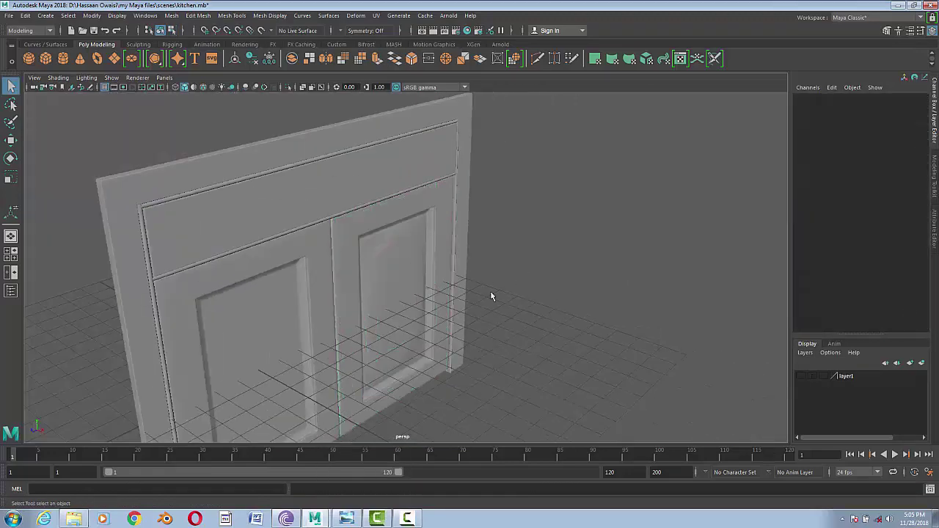
{"action": "mouse_move", "coordinate": [490, 290]}
{"action": "left_mouse_down", "text": "alt"}
{"action": "mouse_move", "coordinate": [437, 335]}
{"action": "mouse_move", "coordinate": [499, 308]}
{"action": "left_mouse_up", "text": "alt"}
{"action": "scroll", "coordinate": [499, 308], "scroll_direction": "up", "scroll_amount": 5}
{"action": "scroll", "coordinate": [342, 289], "scroll_direction": "up", "scroll_amount": 3}
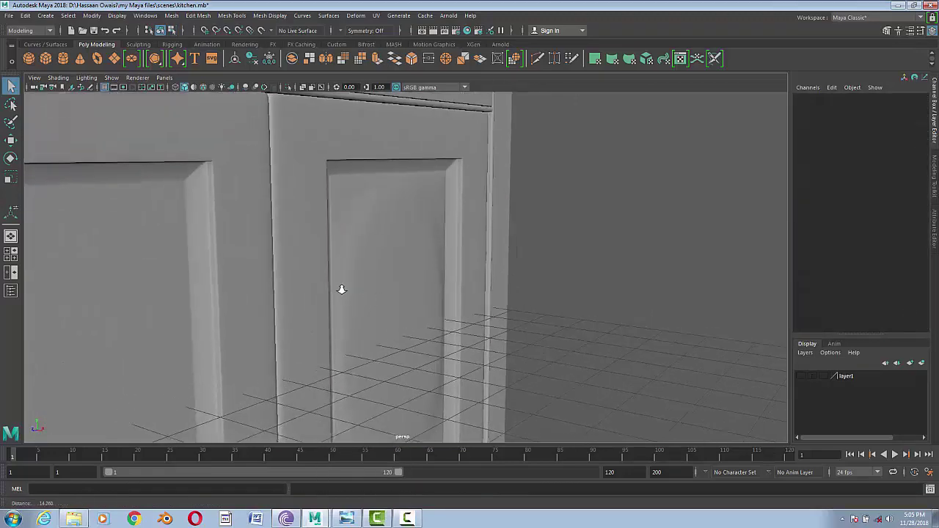
{"action": "left_click", "coordinate": [416, 297]}
{"action": "scroll", "coordinate": [594, 265], "scroll_direction": "down", "scroll_amount": 5}
{"action": "mouse_move", "coordinate": [595, 265]}
{"action": "left_mouse_down", "text": "alt"}
{"action": "mouse_move", "coordinate": [375, 308]}
{"action": "mouse_move", "coordinate": [451, 297]}
{"action": "mouse_move", "coordinate": [315, 294]}
{"action": "left_mouse_up", "text": "alt"}
{"action": "scroll", "coordinate": [375, 308], "scroll_direction": "up", "scroll_amount": 5}
{"action": "scroll", "coordinate": [391, 311], "scroll_direction": "up", "scroll_amount": 2}
{"action": "left_click", "coordinate": [391, 311]}
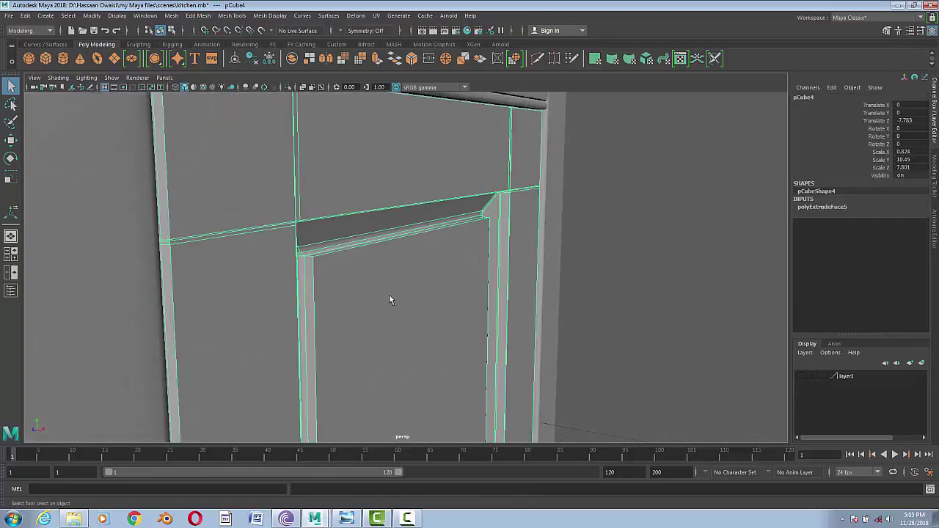
{"action": "key", "text": "1"}
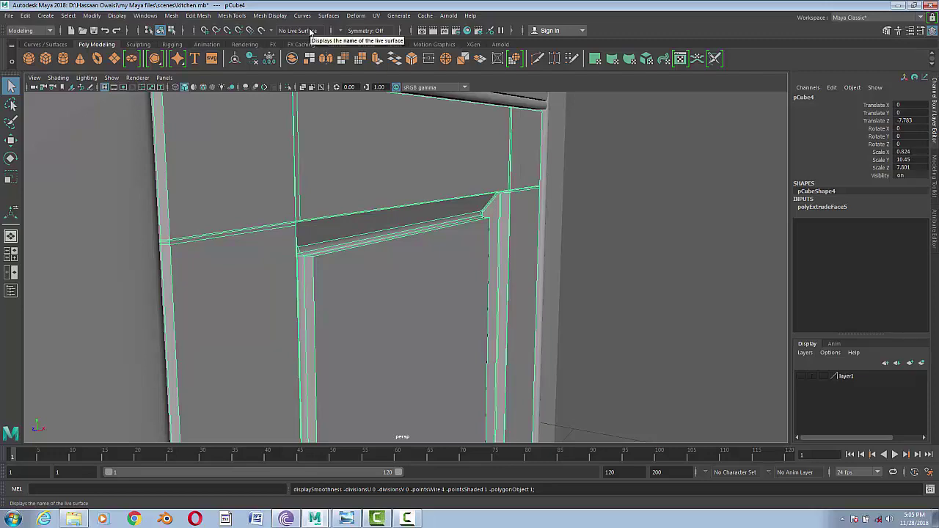
{"action": "mouse_move", "coordinate": [454, 264]}
{"action": "left_mouse_down", "text": "alt"}
{"action": "mouse_move", "coordinate": [430, 286]}
{"action": "mouse_move", "coordinate": [448, 282]}
{"action": "left_mouse_up", "text": "alt"}
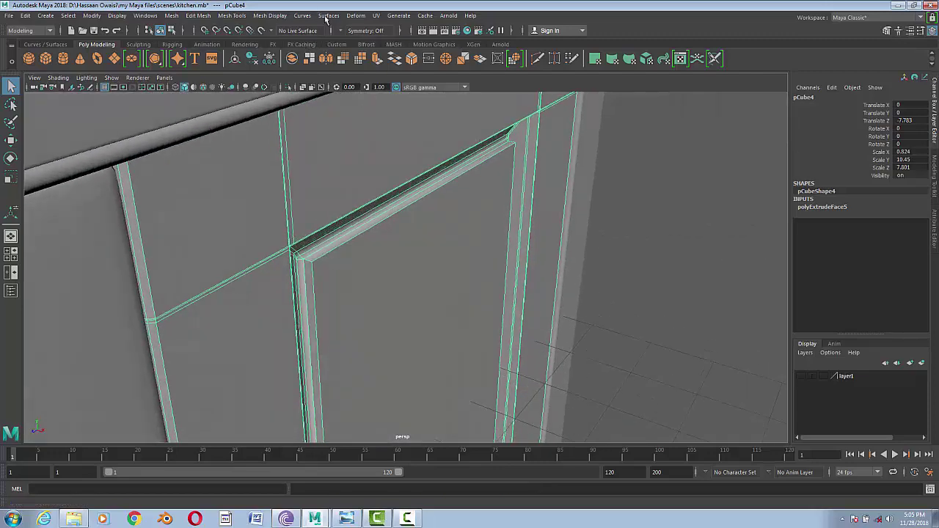
- Insert holding edge loops close to the raised panel's top and bottom bevels
{"action": "left_click", "coordinate": [270, 15]}
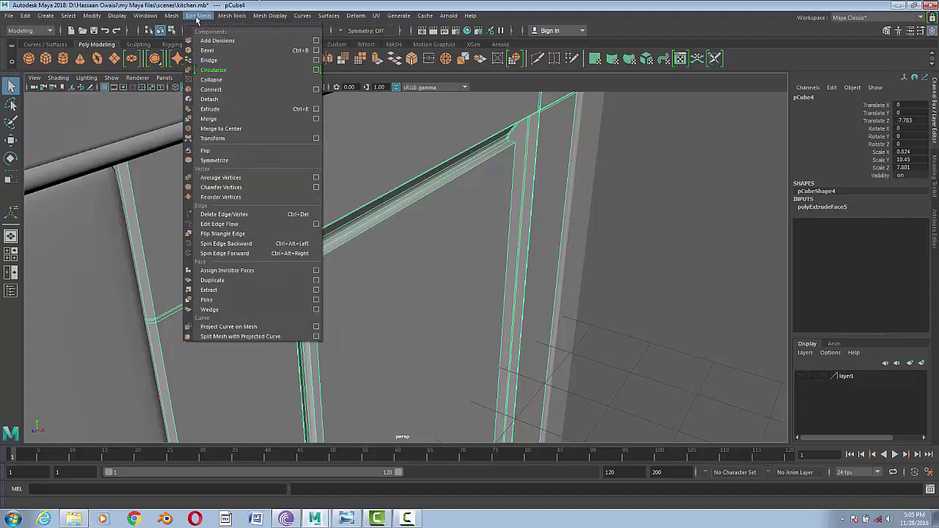
{"action": "left_click", "coordinate": [265, 86]}
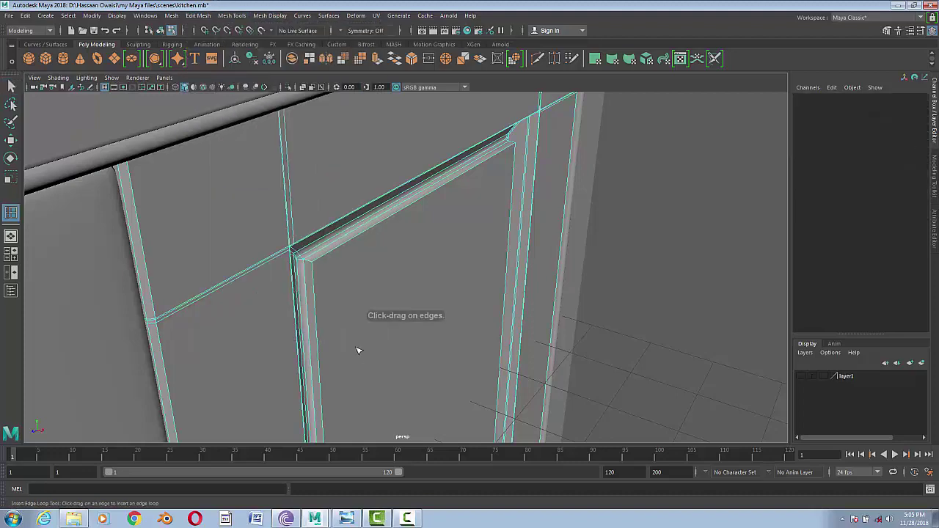
{"action": "left_click", "coordinate": [314, 267]}
{"action": "left_click_drag", "start_coordinate": [314, 262], "coordinate": [316, 264]}
{"action": "key", "text": "3"}
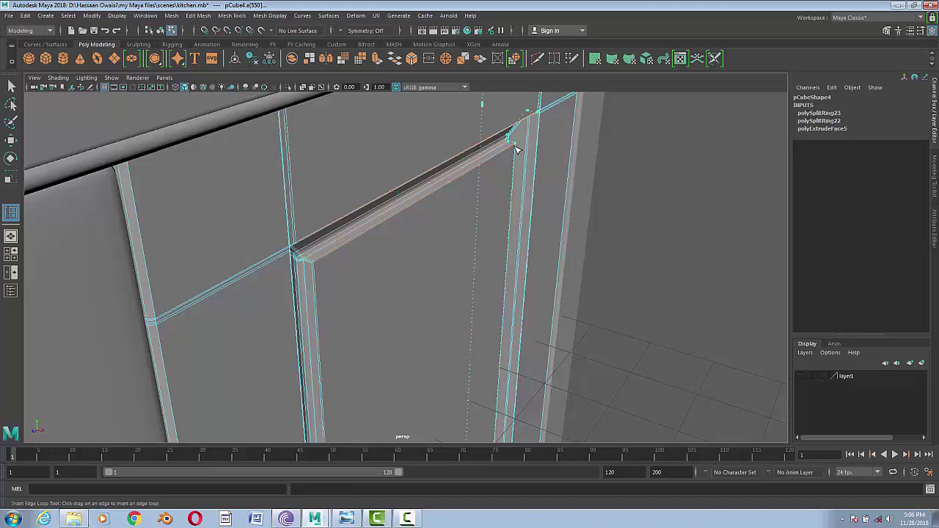
{"action": "left_click", "coordinate": [516, 149]}
{"action": "mouse_move", "coordinate": [562, 245]}
{"action": "left_mouse_down", "text": "alt"}
{"action": "mouse_move", "coordinate": [510, 232]}
{"action": "mouse_move", "coordinate": [504, 264]}
{"action": "mouse_move", "coordinate": [377, 306]}
{"action": "left_mouse_up", "text": "alt"}
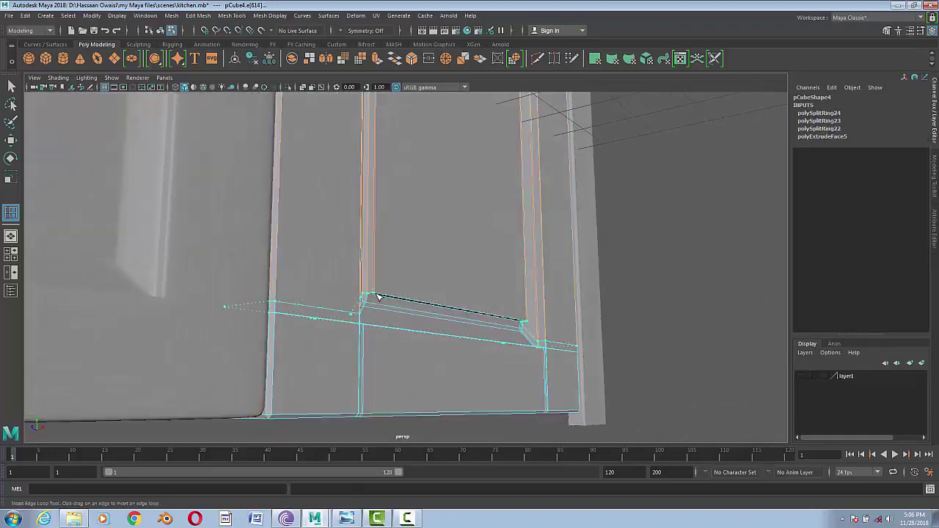
{"action": "left_click", "coordinate": [378, 296]}
- Return to object mode and view the whole cabinet
{"action": "key", "text": "w"}
{"action": "right_click_drag", "start_coordinate": [380, 164], "coordinate": [426, 153]}
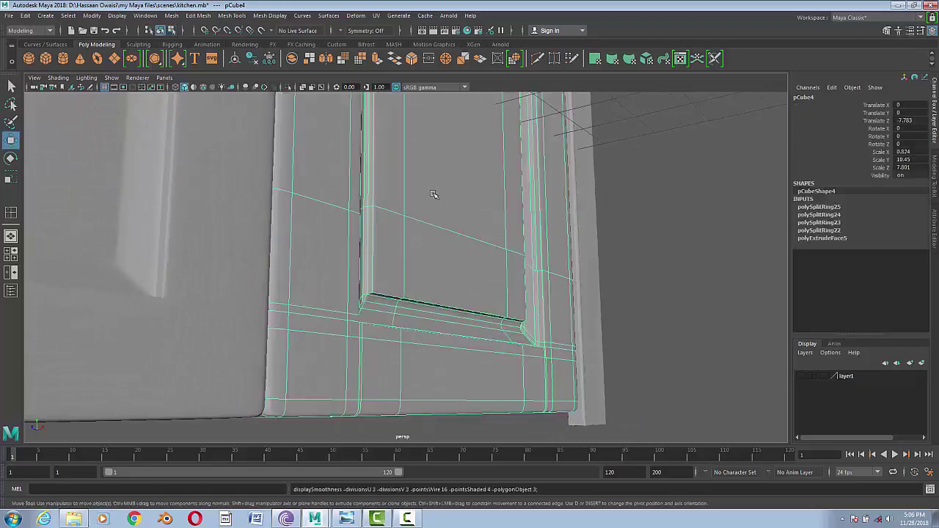
{"action": "scroll", "coordinate": [433, 194], "scroll_direction": "down", "scroll_amount": 5}
{"action": "mouse_move", "coordinate": [497, 319]}
{"action": "left_mouse_down", "text": "alt"}
{"action": "mouse_move", "coordinate": [577, 275]}
{"action": "mouse_move", "coordinate": [502, 78]}
{"action": "left_mouse_up", "text": "alt"}
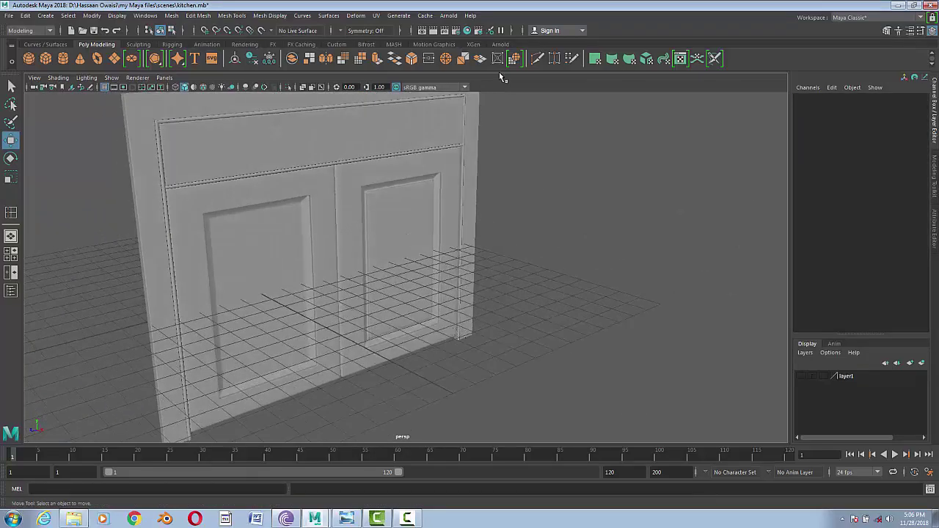
{"action": "left_click", "coordinate": [448, 15]}
{"action": "left_click", "coordinate": [470, 32]}
{"action": "left_click", "coordinate": [585, 92]}
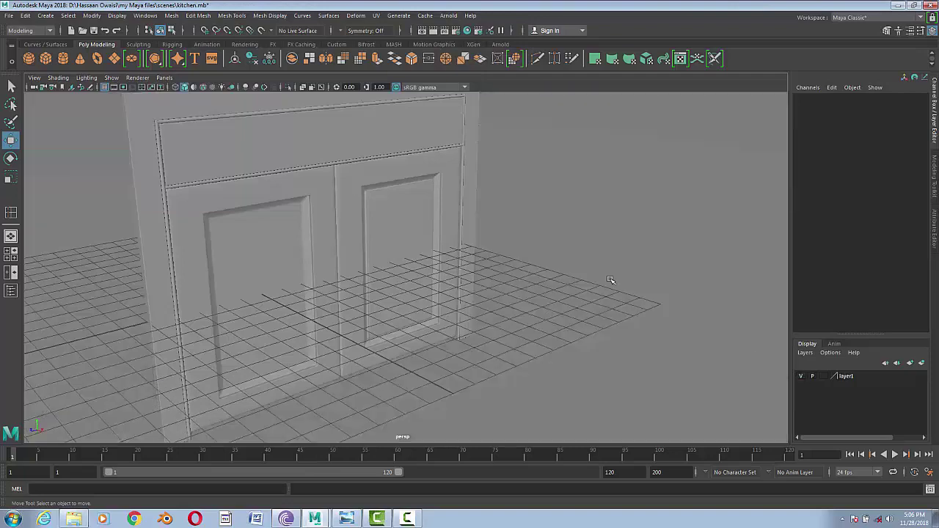
{"action": "left_click", "coordinate": [448, 15]}
{"action": "left_click", "coordinate": [469, 32]}
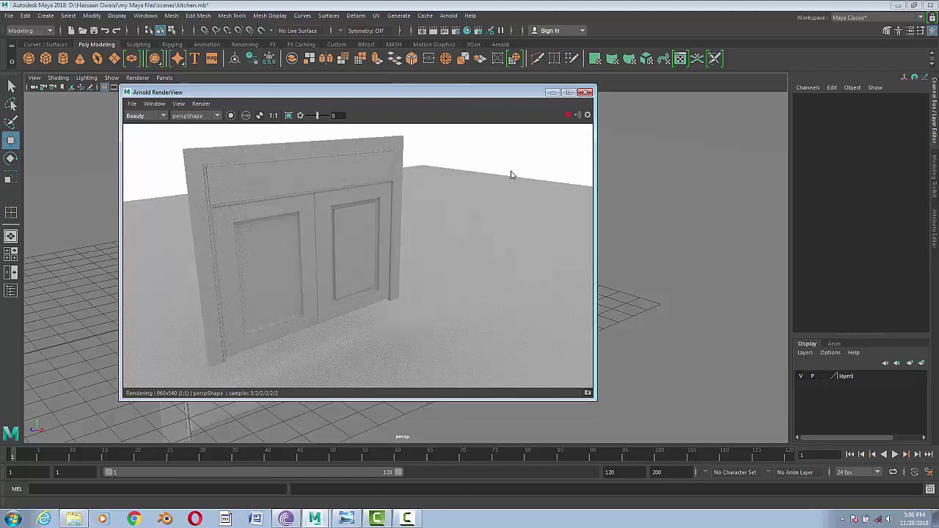
{"action": "left_click", "coordinate": [346, 518]}
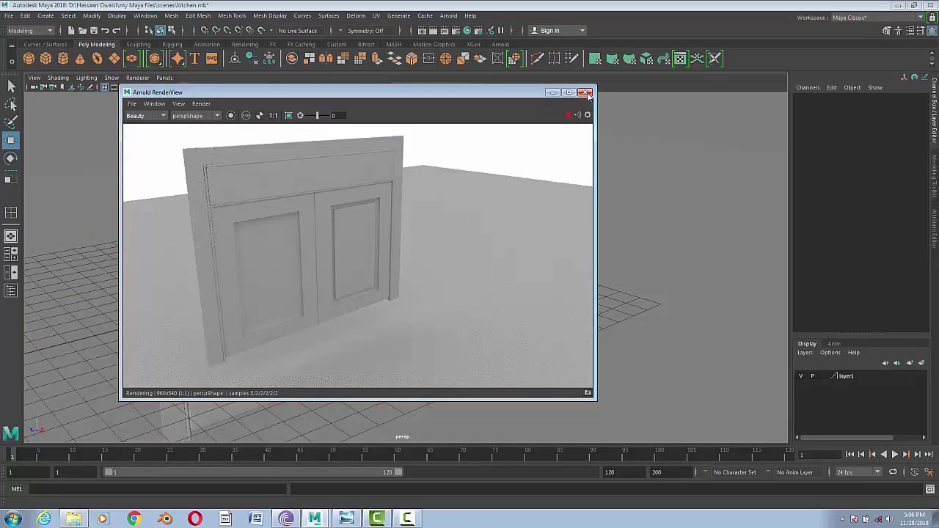
{"action": "left_click", "coordinate": [586, 92]}
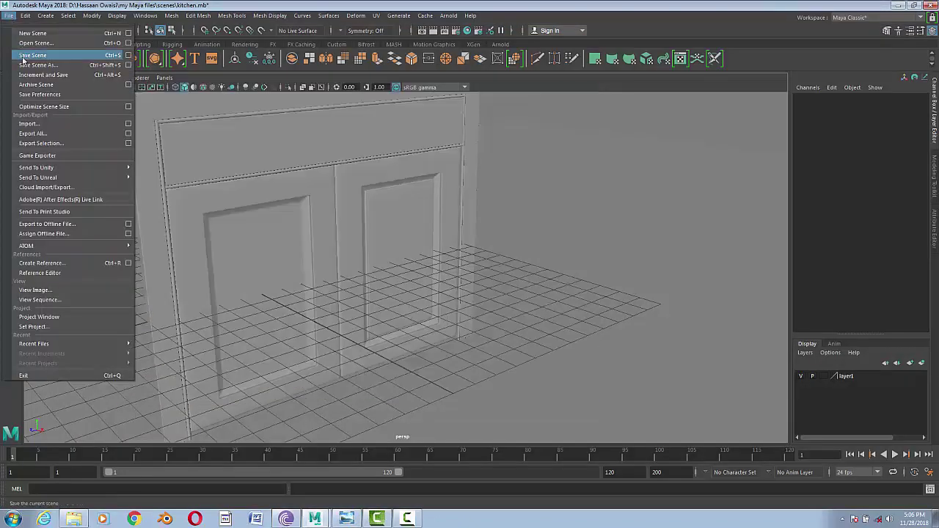
{"action": "scroll", "coordinate": [390, 248], "scroll_direction": "up", "scroll_amount": 5}
{"action": "scroll", "coordinate": [390, 248], "scroll_direction": "down", "scroll_amount": 3}
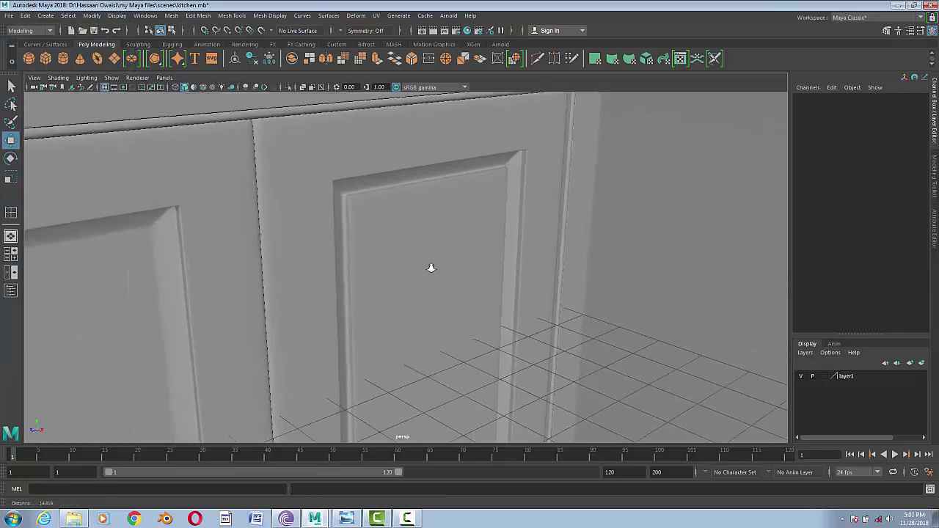
- Scale the panel's inner top, left, right and bottom edges down to 0.99
{"action": "left_click_drag", "start_coordinate": [430, 267], "coordinate": [404, 257], "text": "alt"}
{"action": "left_click", "coordinate": [399, 285]}
{"action": "scroll", "coordinate": [400, 284], "scroll_direction": "up", "scroll_amount": 3}
{"action": "right_click_drag", "start_coordinate": [408, 218], "coordinate": [408, 193]}
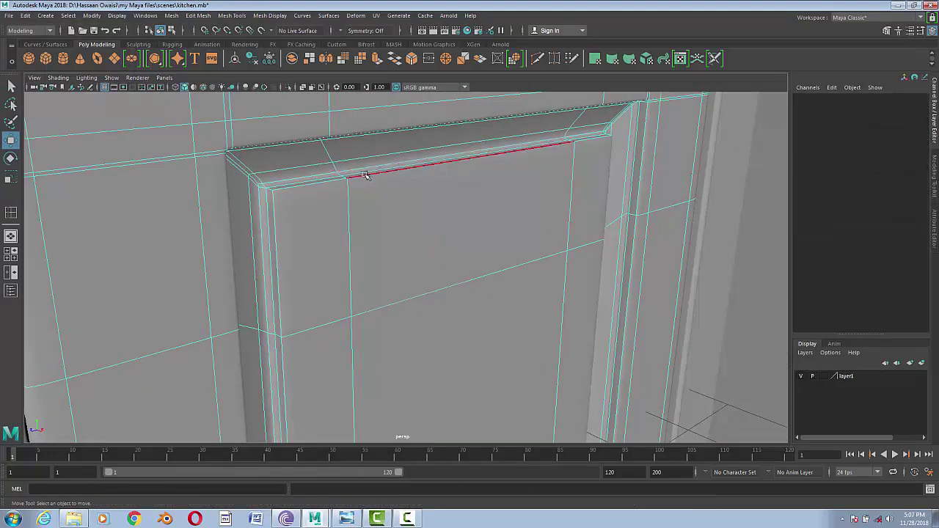
{"action": "left_click", "coordinate": [366, 175]}
{"action": "left_click", "coordinate": [276, 219], "text": "shift"}
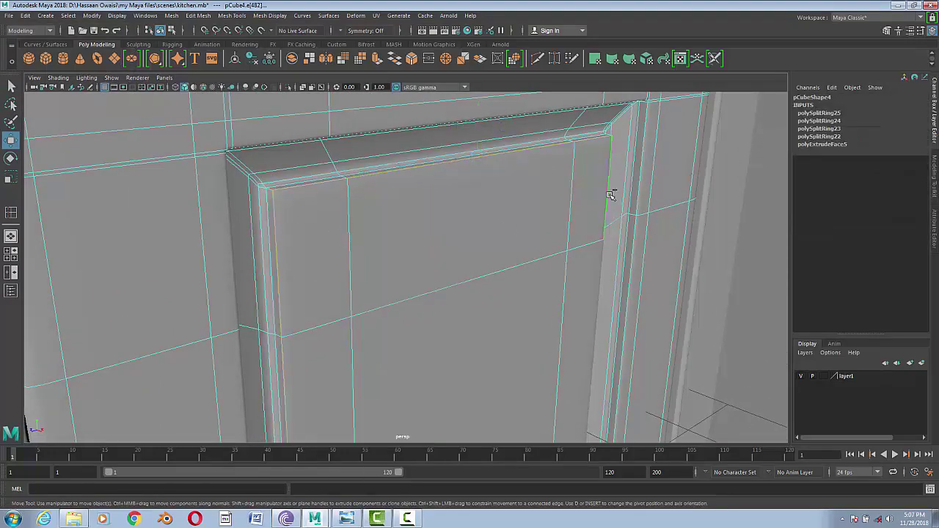
{"action": "left_click", "coordinate": [611, 195], "text": "shift"}
{"action": "scroll", "coordinate": [477, 299], "scroll_direction": "down", "scroll_amount": 3}
{"action": "left_click_drag", "start_coordinate": [477, 299], "coordinate": [413, 289], "text": "alt"}
{"action": "scroll", "coordinate": [401, 416], "scroll_direction": "up", "scroll_amount": 3}
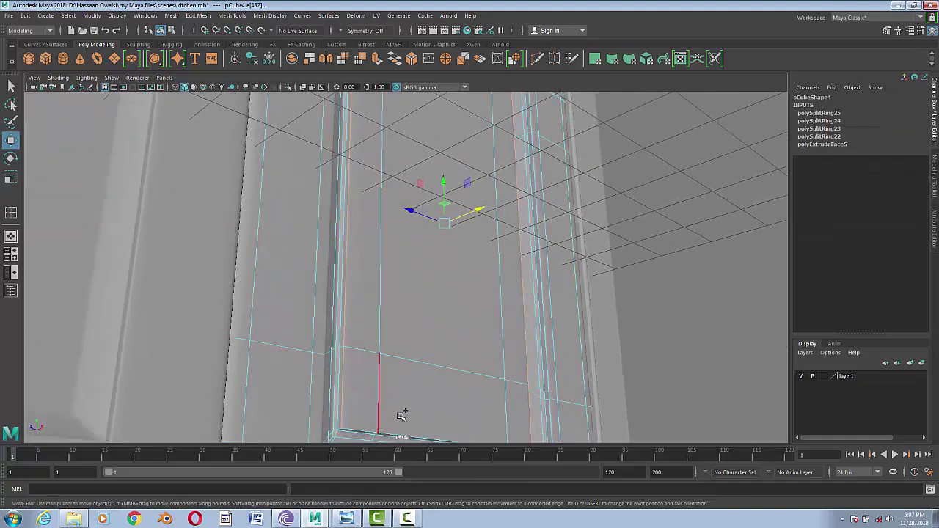
{"action": "left_click", "coordinate": [396, 415], "text": "shift"}
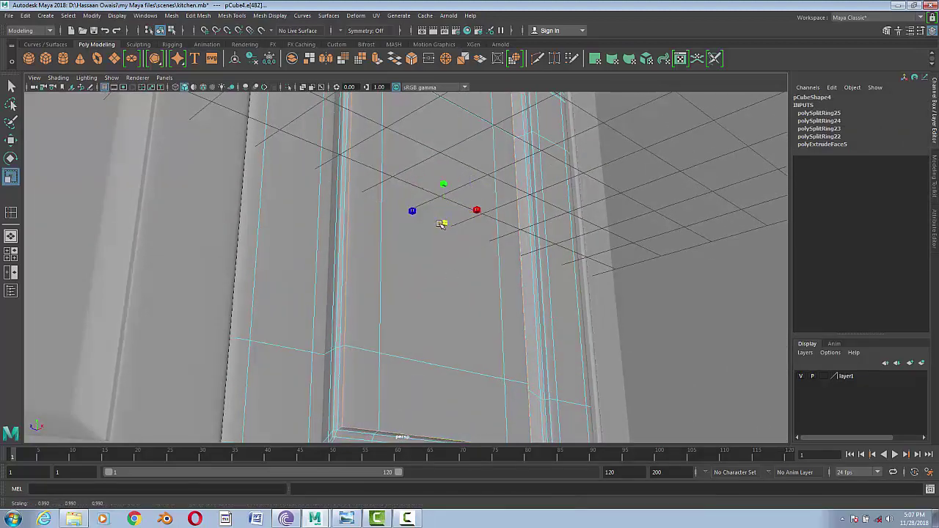
{"action": "mouse_move", "coordinate": [443, 224]}
{"action": "left_mouse_down", "text": "alt"}
{"action": "mouse_move", "coordinate": [437, 380]}
{"action": "mouse_move", "coordinate": [471, 294]}
{"action": "left_mouse_up", "text": "alt"}
- Test-render the door panels in Arnold, then close the render window
{"action": "left_click", "coordinate": [449, 16]}
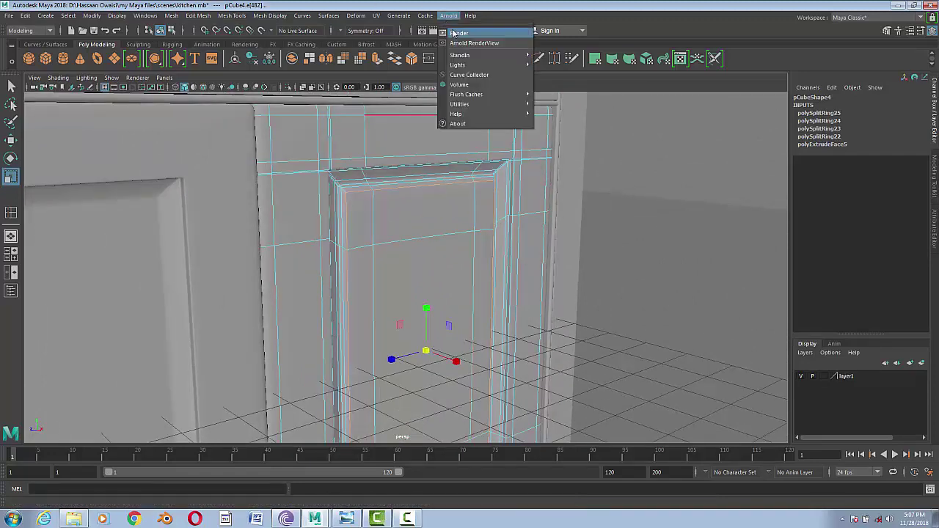
{"action": "left_click", "coordinate": [462, 32]}
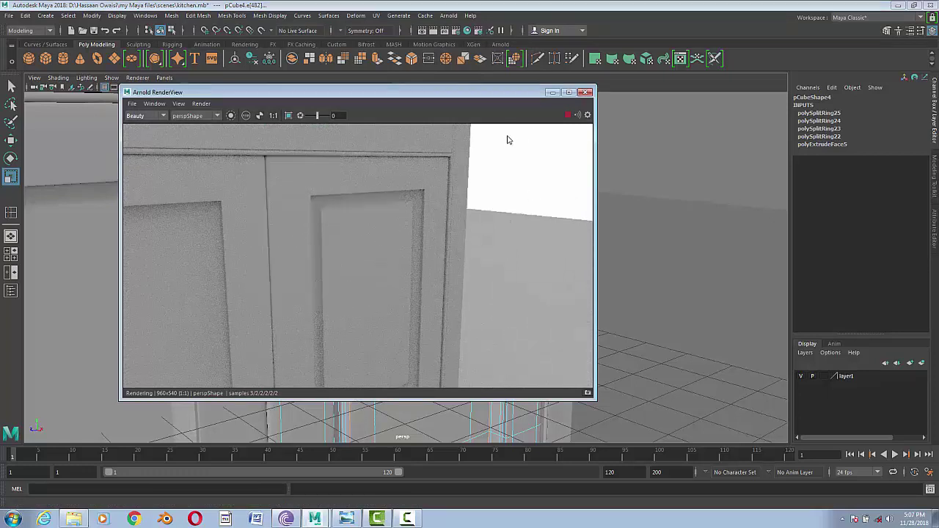
{"action": "left_click", "coordinate": [584, 92]}
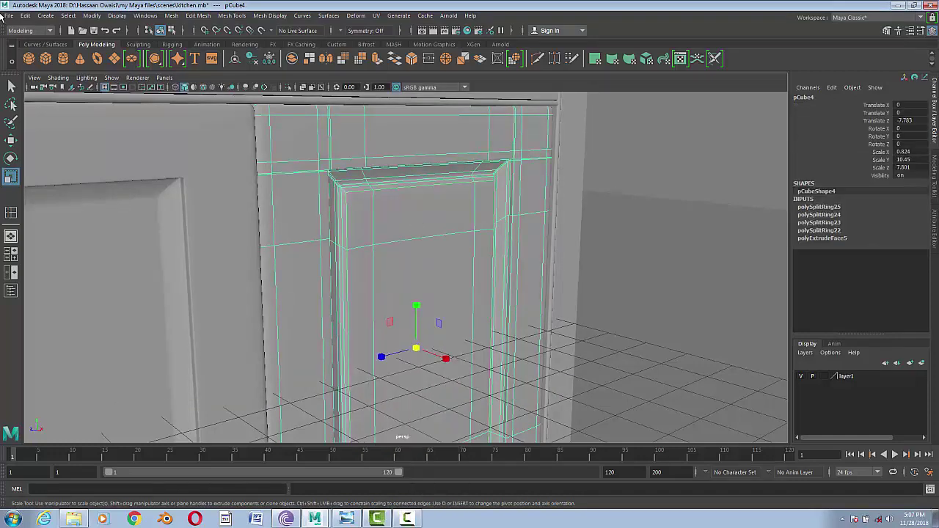
- Zoom and orbit in on the door frame corner for a closer look
{"action": "left_click", "coordinate": [9, 15]}
{"action": "left_click", "coordinate": [37, 75]}
{"action": "scroll", "coordinate": [531, 322], "scroll_direction": "up", "scroll_amount": 2}
{"action": "scroll", "coordinate": [555, 308], "scroll_direction": "up", "scroll_amount": 2}
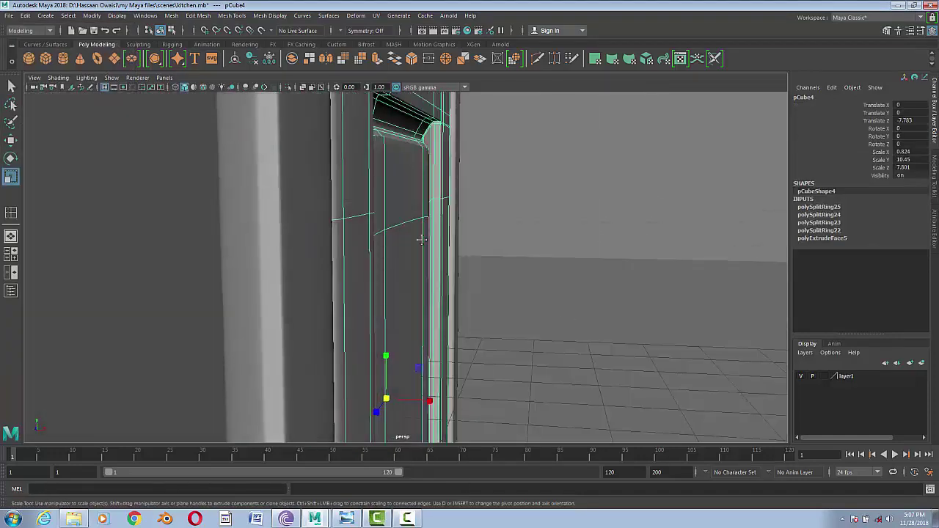
{"action": "scroll", "coordinate": [543, 286], "scroll_direction": "up", "scroll_amount": 2}
{"action": "scroll", "coordinate": [530, 262], "scroll_direction": "up", "scroll_amount": 2}
{"action": "mouse_move", "coordinate": [470, 293]}
{"action": "left_mouse_down", "text": "alt"}
{"action": "mouse_move", "coordinate": [369, 302]}
{"action": "mouse_move", "coordinate": [203, 289]}
{"action": "mouse_move", "coordinate": [261, 310]}
{"action": "mouse_move", "coordinate": [341, 306]}
{"action": "mouse_move", "coordinate": [413, 295]}
{"action": "mouse_move", "coordinate": [390, 294]}
{"action": "mouse_move", "coordinate": [398, 266]}
{"action": "mouse_move", "coordinate": [283, 266]}
{"action": "mouse_move", "coordinate": [493, 320]}
{"action": "mouse_move", "coordinate": [522, 291]}
{"action": "left_mouse_up", "text": "alt"}
{"action": "scroll", "coordinate": [403, 275], "scroll_direction": "up", "scroll_amount": 2}
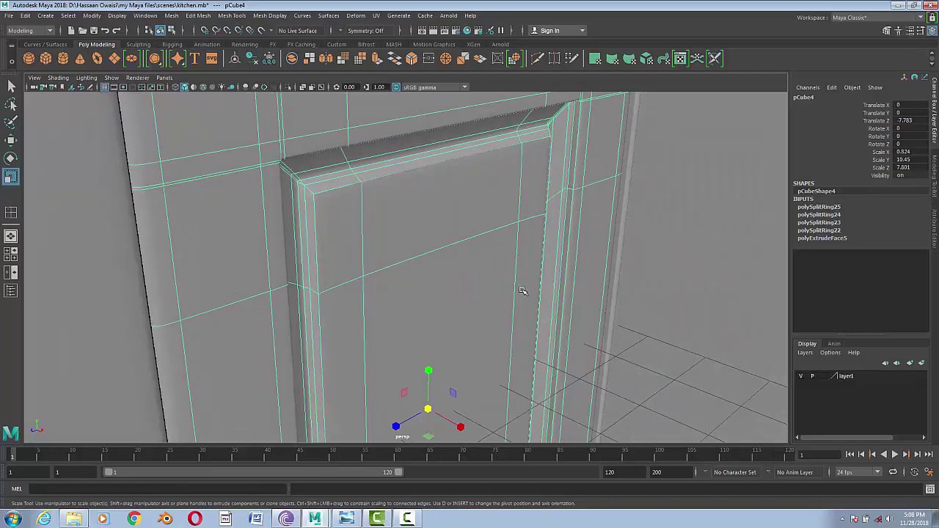
- Hide the floor plane's display layer (layer1) and save the scene
{"action": "left_click", "coordinate": [690, 284]}
{"action": "scroll", "coordinate": [506, 308], "scroll_direction": "down", "scroll_amount": 3}
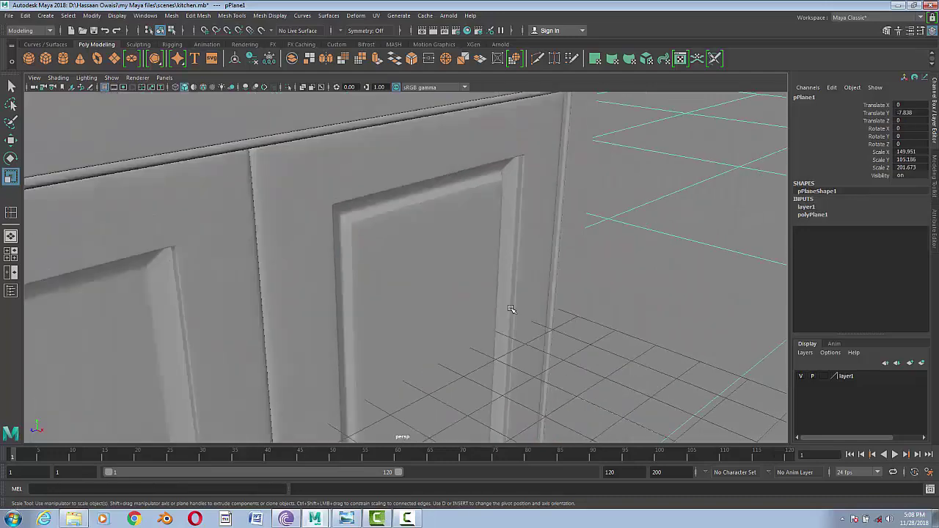
{"action": "scroll", "coordinate": [506, 308], "scroll_direction": "down", "scroll_amount": 3}
{"action": "left_click", "coordinate": [801, 375]}
{"action": "left_click", "coordinate": [9, 15]}
{"action": "left_click", "coordinate": [33, 55]}
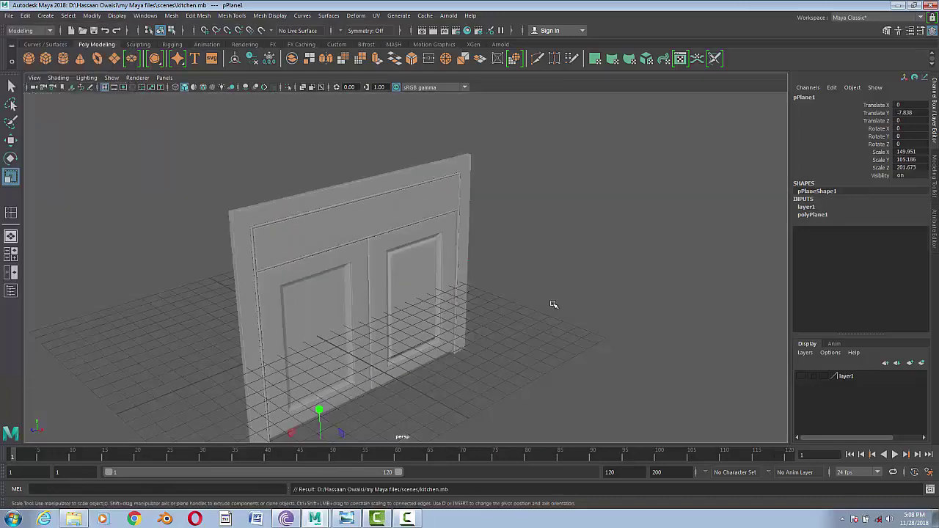
- In side view, duplicate door pCube4 and move the copy into the empty left opening
{"action": "left_click", "coordinate": [422, 278]}
{"action": "key", "text": "w"}
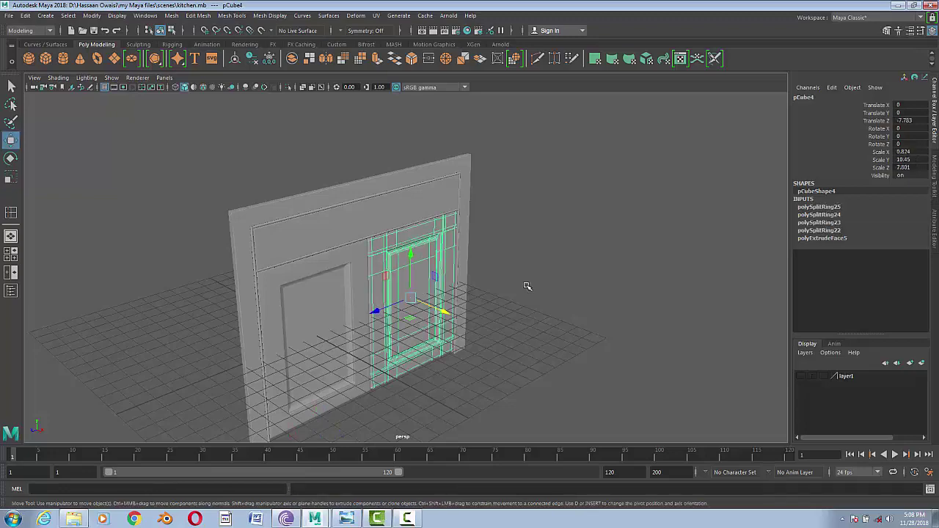
{"action": "key", "text": "space"}
{"action": "left_click_drag", "start_coordinate": [528, 287], "coordinate": [514, 331]}
{"action": "middle_click_drag", "start_coordinate": [513, 332], "coordinate": [547, 262], "text": "alt"}
{"action": "scroll", "coordinate": [547, 263], "scroll_direction": "down", "scroll_amount": 1}
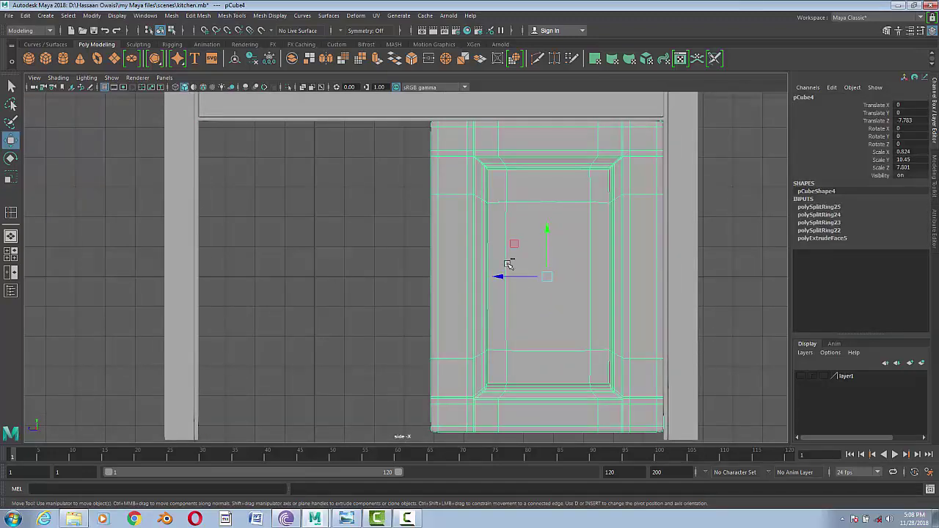
{"action": "key", "text": "ctrl+d"}
{"action": "left_click_drag", "start_coordinate": [505, 276], "coordinate": [268, 299]}
{"action": "left_click", "coordinate": [713, 260]}
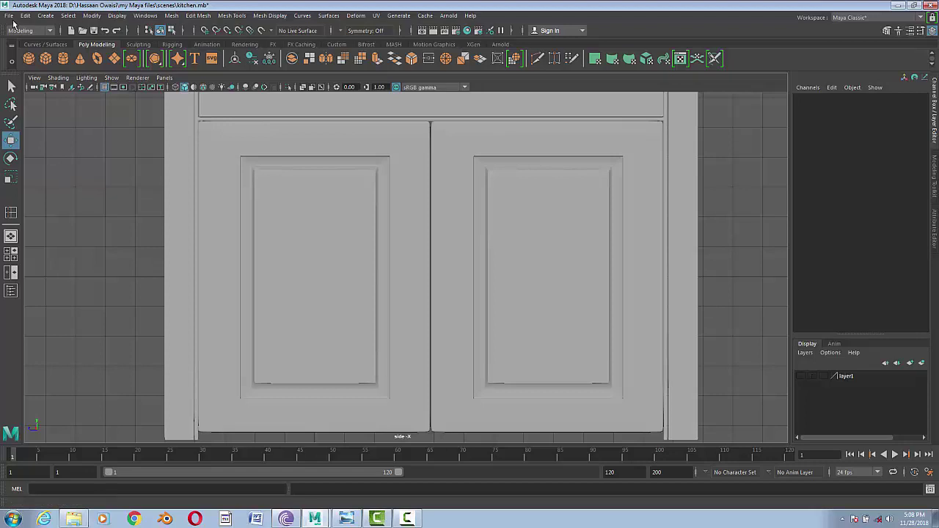
- Save kitchen.mb and bring up the kitchen-cabinet reference photo
{"action": "left_click", "coordinate": [9, 16]}
{"action": "left_click", "coordinate": [29, 55]}
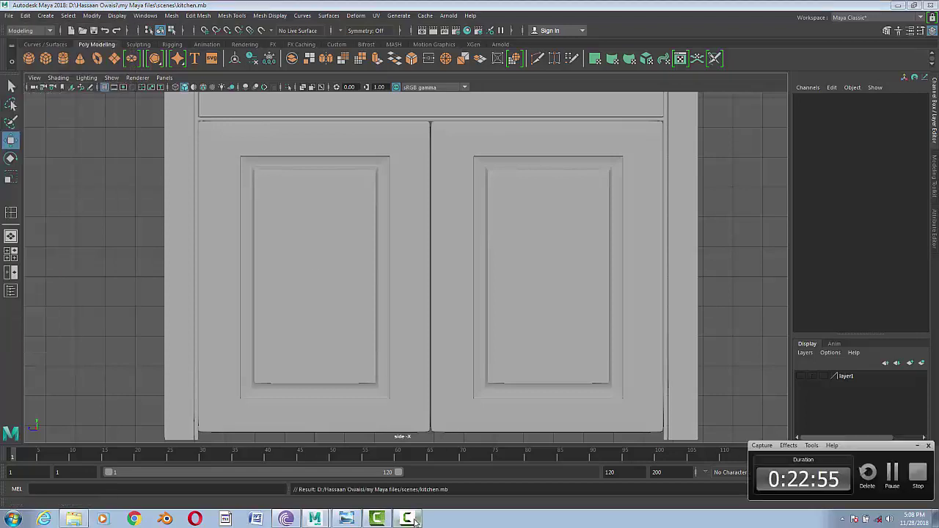
{"action": "scroll", "coordinate": [488, 360], "scroll_direction": "down", "scroll_amount": 2}
{"action": "scroll", "coordinate": [449, 353], "scroll_direction": "up", "scroll_amount": 1}
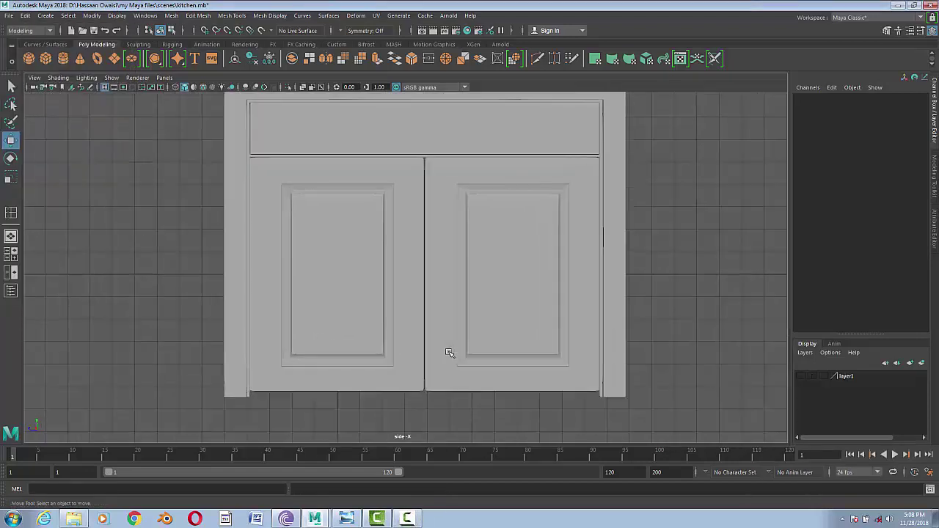
{"action": "left_click", "coordinate": [347, 519]}
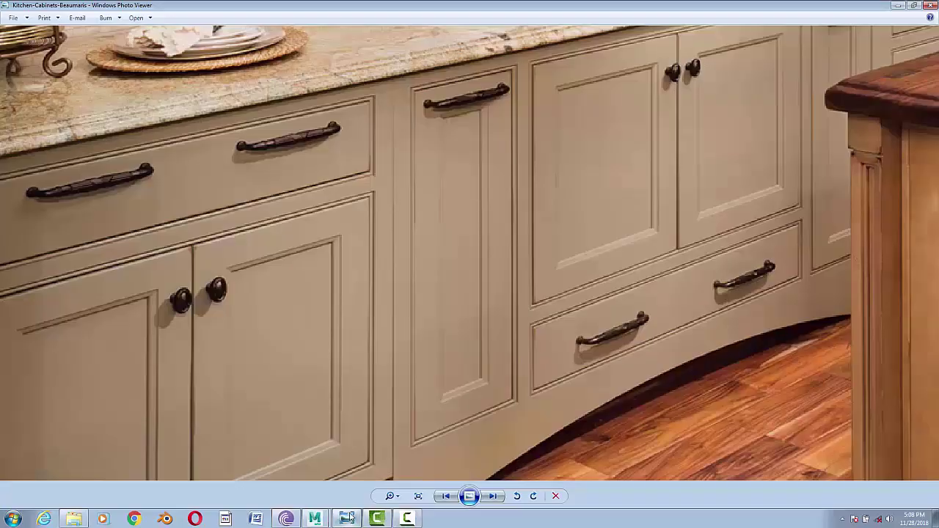
- Move the copied board pCube12 down below the doors to Translate Y -5.833
{"action": "left_click", "coordinate": [895, 7]}
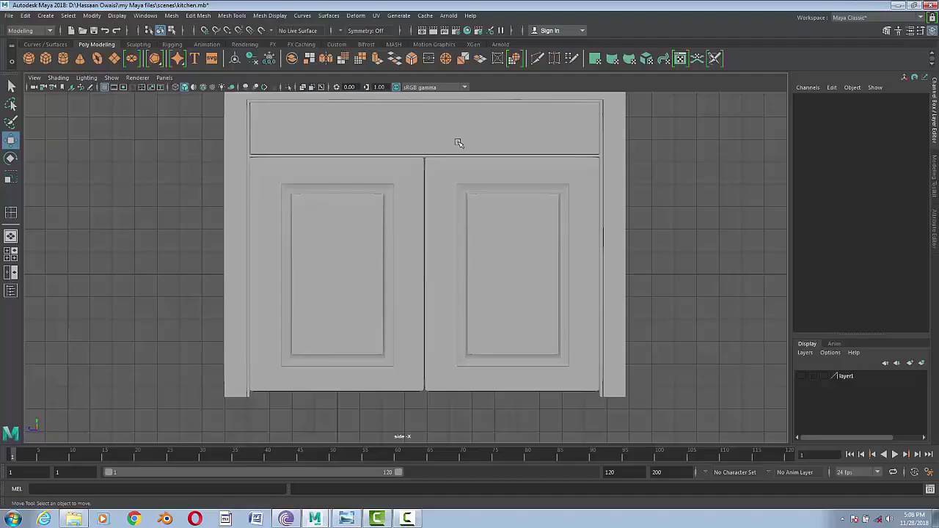
{"action": "middle_click_drag", "start_coordinate": [530, 248], "coordinate": [523, 319], "text": "alt"}
{"action": "left_click", "coordinate": [479, 155]}
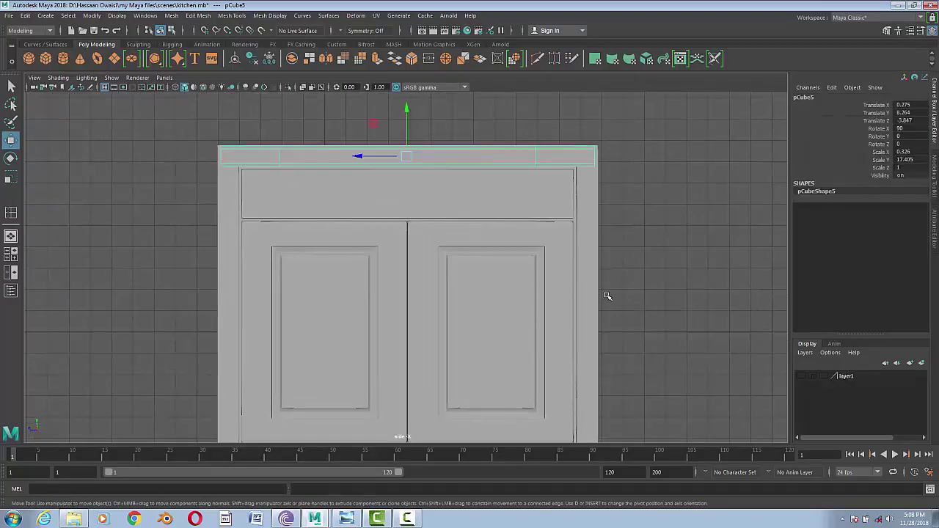
{"action": "middle_click_drag", "start_coordinate": [608, 296], "coordinate": [589, 255], "text": "alt"}
{"action": "left_click_drag", "start_coordinate": [408, 99], "coordinate": [425, 352]}
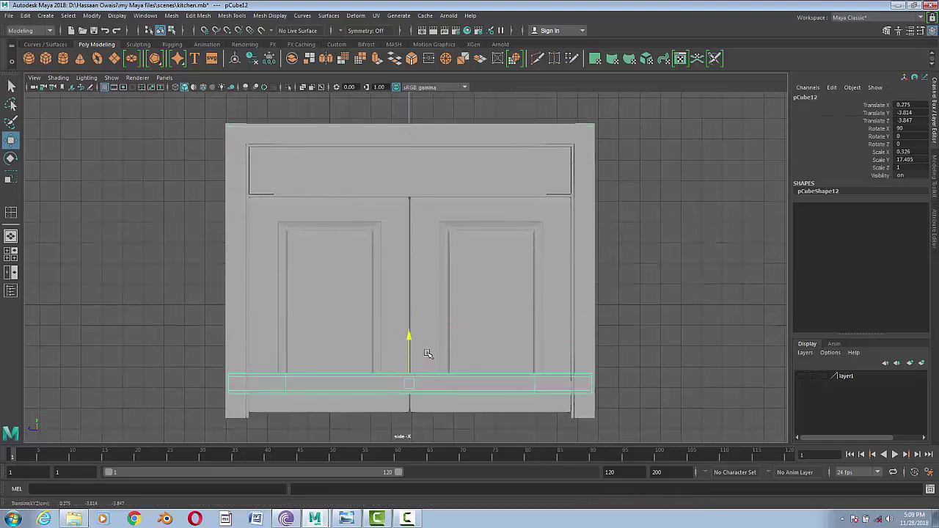
{"action": "scroll", "coordinate": [524, 268], "scroll_direction": "up", "scroll_amount": 2}
{"action": "scroll", "coordinate": [420, 295], "scroll_direction": "up", "scroll_amount": 1}
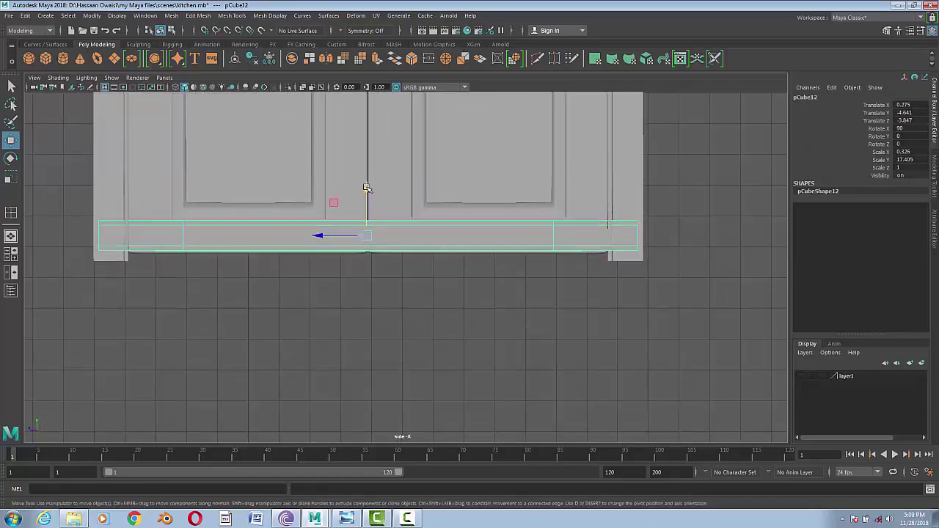
{"action": "left_click_drag", "start_coordinate": [365, 184], "coordinate": [365, 226]}
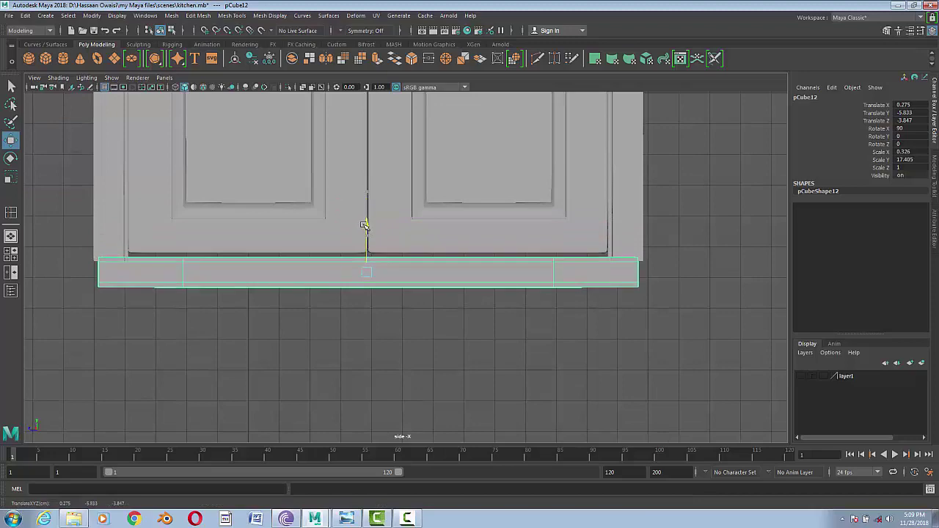
- Lower frame rail pCube13 onto the door bottoms, about Translate Y -5.306
{"action": "scroll", "coordinate": [493, 214], "scroll_direction": "down", "scroll_amount": 2}
{"action": "middle_click_drag", "start_coordinate": [509, 265], "coordinate": [486, 206], "text": "alt"}
{"action": "left_click", "coordinate": [480, 196]}
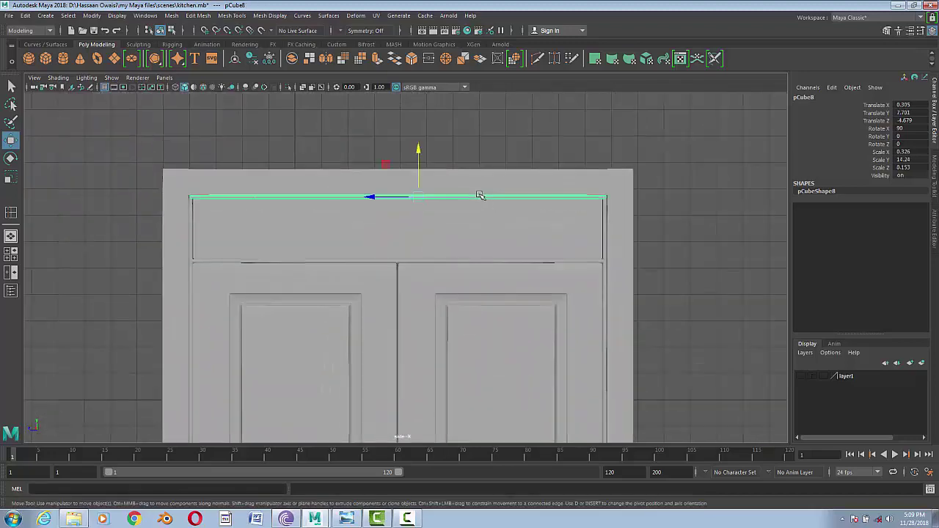
{"action": "left_click_drag", "start_coordinate": [422, 157], "coordinate": [418, 366]}
{"action": "middle_click_drag", "start_coordinate": [419, 367], "coordinate": [413, 143], "text": "alt"}
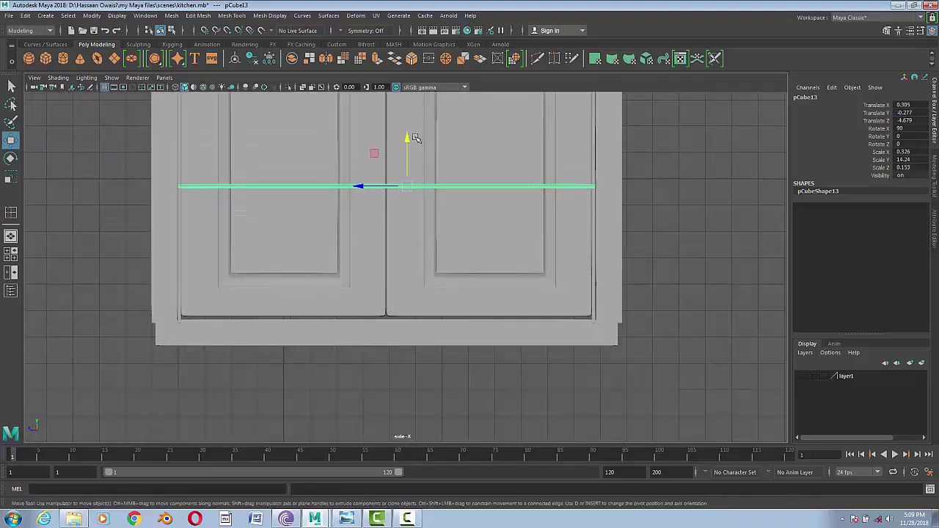
{"action": "left_click_drag", "start_coordinate": [413, 141], "coordinate": [408, 273]}
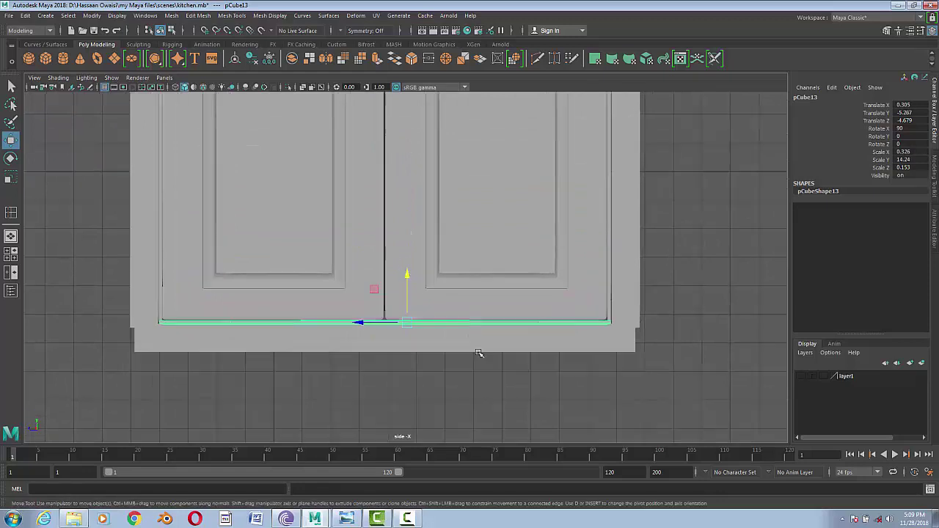
{"action": "scroll", "coordinate": [458, 287], "scroll_direction": "up", "scroll_amount": 2}
{"action": "scroll", "coordinate": [484, 295], "scroll_direction": "up", "scroll_amount": 2}
{"action": "middle_click_drag", "start_coordinate": [484, 295], "coordinate": [294, 200], "text": "alt"}
{"action": "left_click_drag", "start_coordinate": [277, 214], "coordinate": [278, 215]}
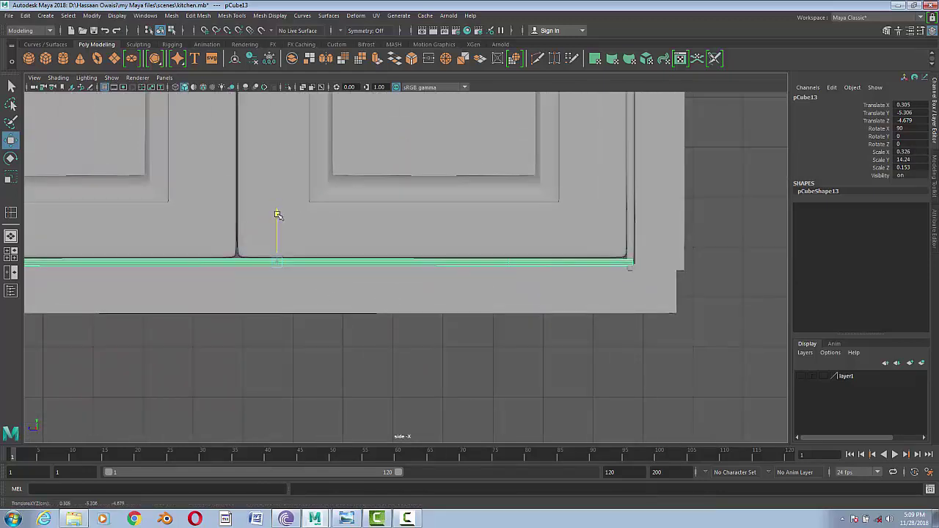
- Raise the bottom vertices of stile pCube6 to meet the lower rail
{"action": "scroll", "coordinate": [738, 269], "scroll_direction": "up", "scroll_amount": 2}
{"action": "middle_click_drag", "start_coordinate": [738, 268], "coordinate": [603, 285], "text": "alt"}
{"action": "scroll", "coordinate": [295, 273], "scroll_direction": "up", "scroll_amount": 2}
{"action": "right_click_drag", "start_coordinate": [415, 216], "coordinate": [371, 215]}
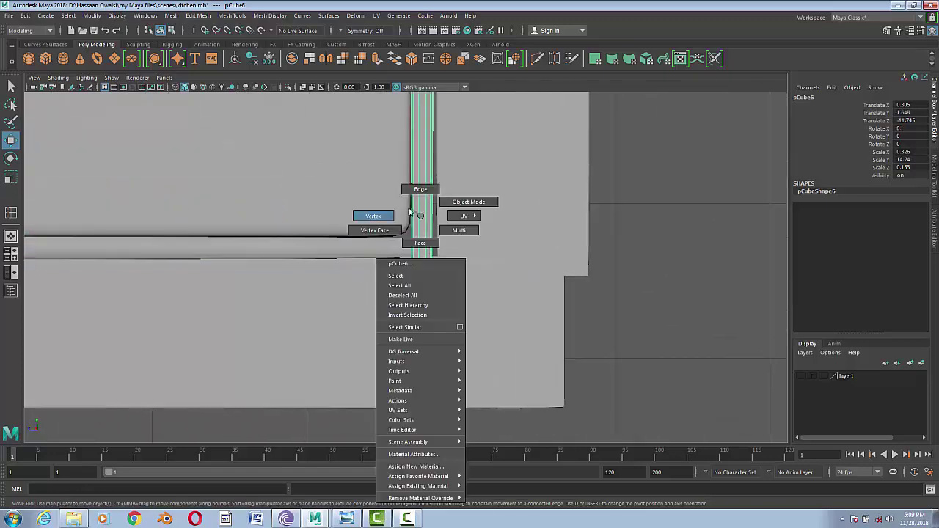
{"action": "left_click_drag", "start_coordinate": [358, 237], "coordinate": [485, 294]}
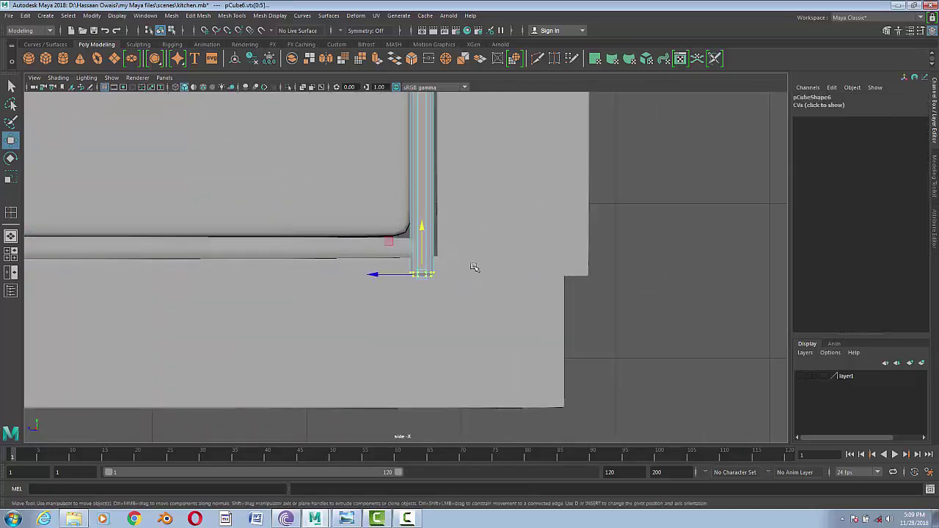
{"action": "left_click_drag", "start_coordinate": [422, 228], "coordinate": [426, 206]}
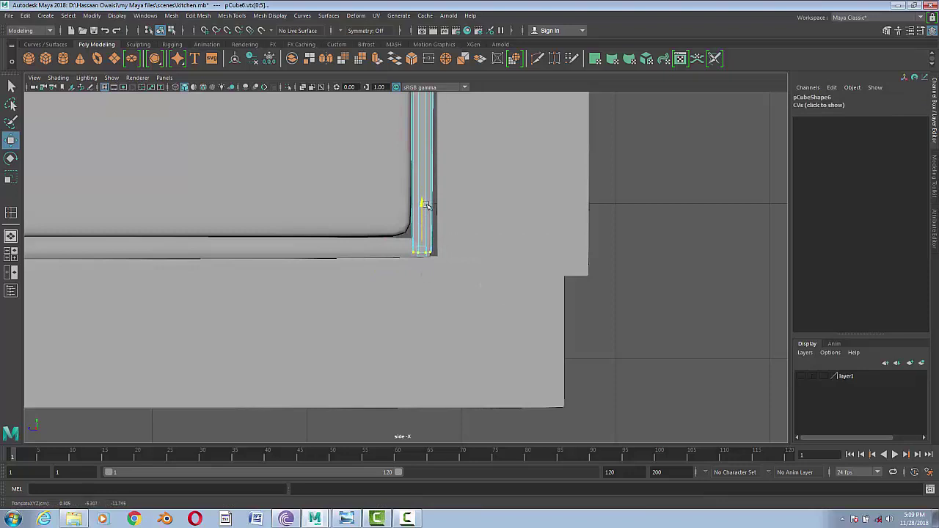
{"action": "right_click_drag", "start_coordinate": [427, 207], "coordinate": [466, 135]}
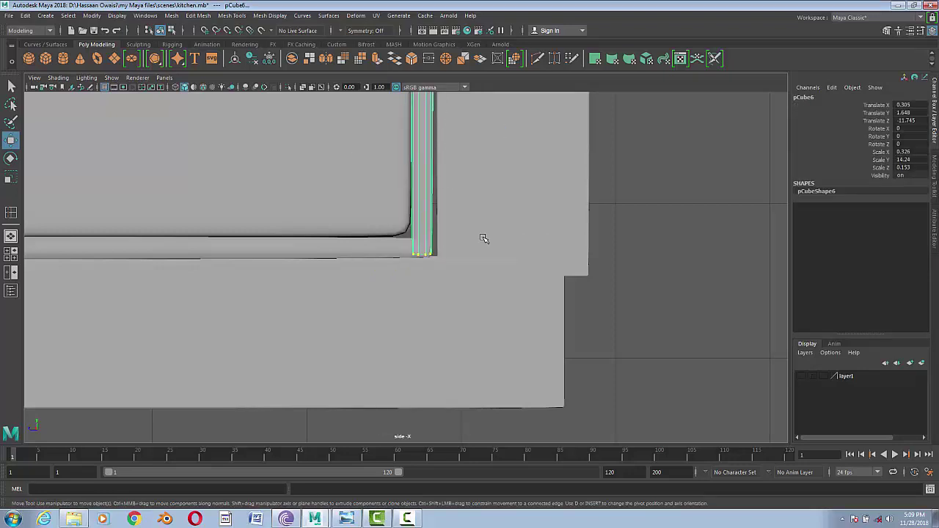
{"action": "key", "text": "1"}
{"action": "left_click", "coordinate": [727, 218]}
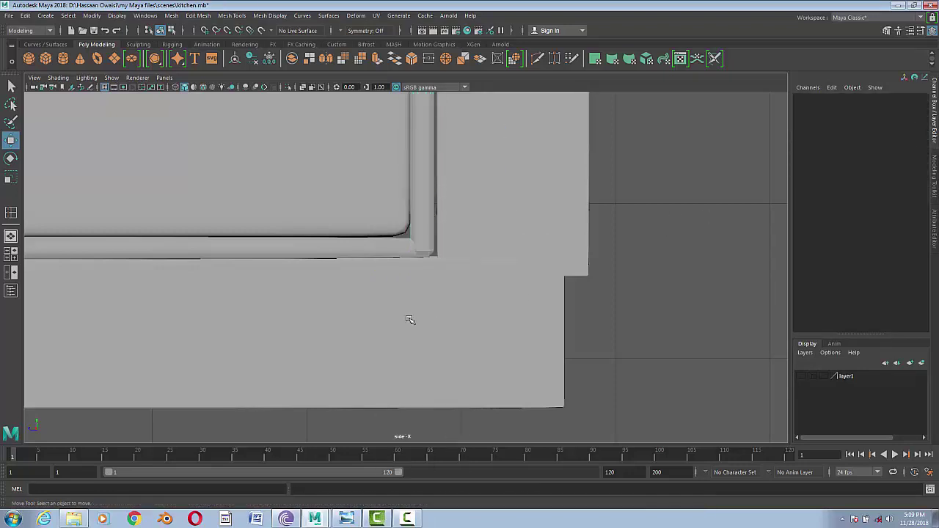
- Raise stile pCube7's bottom vertices flush with the rail, then clear the selection
{"action": "scroll", "coordinate": [367, 316], "scroll_direction": "down", "scroll_amount": 5}
{"action": "scroll", "coordinate": [669, 331], "scroll_direction": "up", "scroll_amount": 5}
{"action": "scroll", "coordinate": [470, 316], "scroll_direction": "up", "scroll_amount": 2}
{"action": "left_click", "coordinate": [356, 266]}
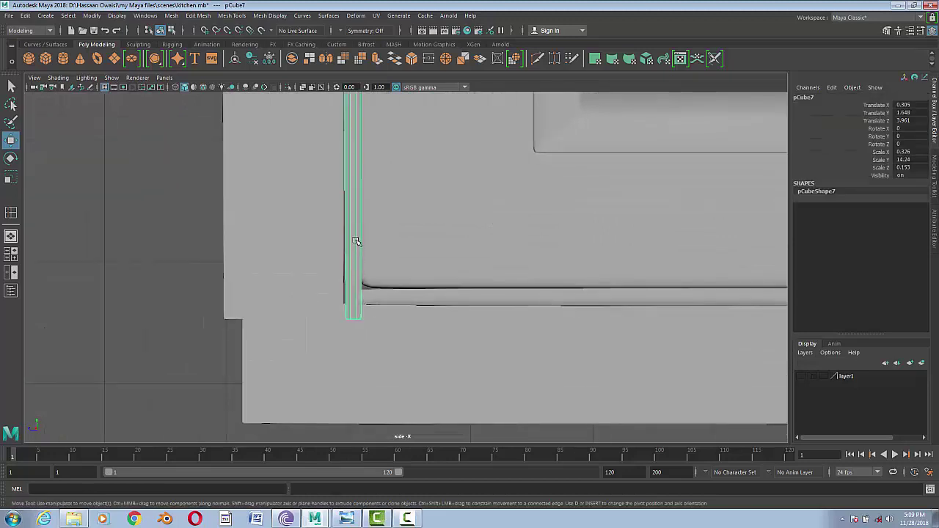
{"action": "right_click_drag", "start_coordinate": [356, 268], "coordinate": [337, 290]}
{"action": "key", "text": "1"}
{"action": "left_click_drag", "start_coordinate": [313, 272], "coordinate": [442, 379]}
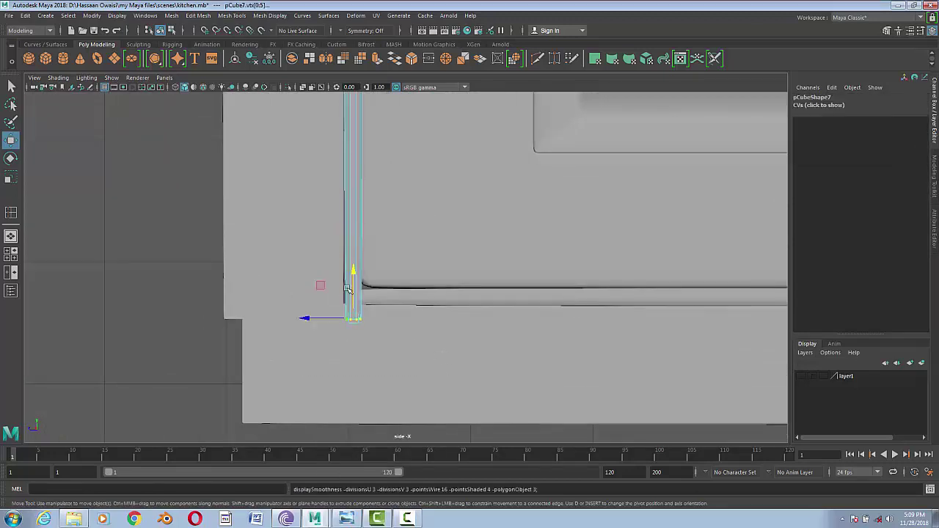
{"action": "left_click_drag", "start_coordinate": [352, 273], "coordinate": [352, 259]}
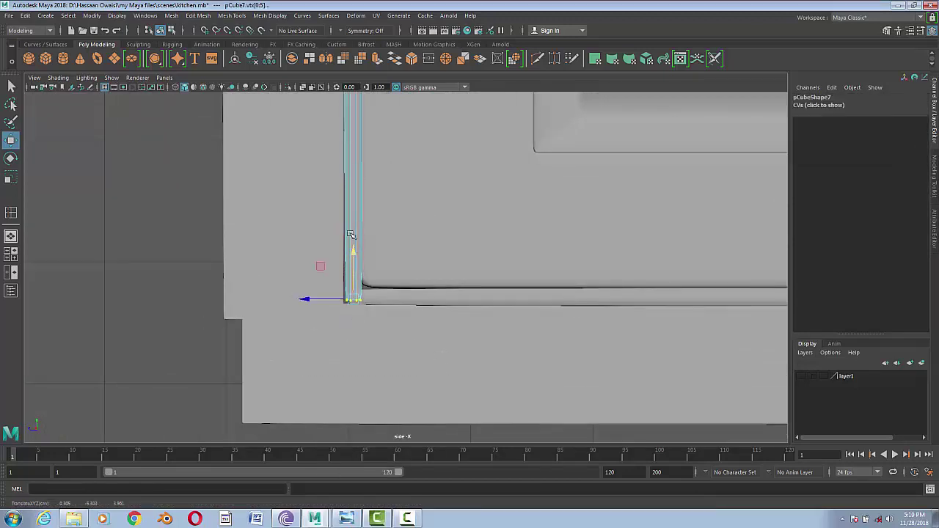
{"action": "right_click_drag", "start_coordinate": [351, 234], "coordinate": [353, 207]}
{"action": "left_click", "coordinate": [503, 346]}
{"action": "scroll", "coordinate": [514, 344], "scroll_direction": "down", "scroll_amount": 5}
{"action": "mouse_move", "coordinate": [523, 344]}
{"action": "middle_mouse_down", "text": "alt"}
{"action": "mouse_move", "coordinate": [453, 360]}
{"action": "mouse_move", "coordinate": [429, 351]}
{"action": "middle_mouse_up", "text": "alt"}
- Delete the top frame rail and frame the whole cabinet in the view
{"action": "scroll", "coordinate": [490, 331], "scroll_direction": "down", "scroll_amount": 3}
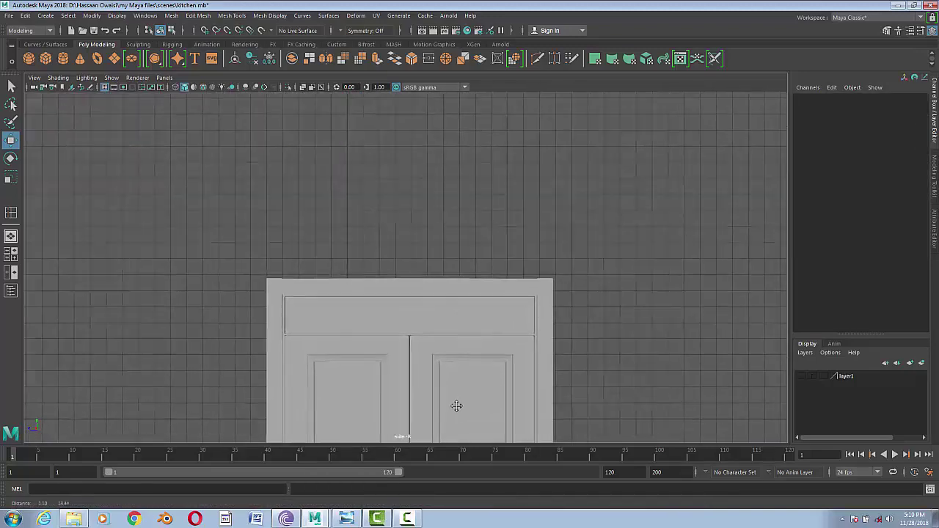
{"action": "middle_click_drag", "start_coordinate": [455, 404], "coordinate": [452, 285], "text": "alt"}
{"action": "left_click", "coordinate": [430, 225]}
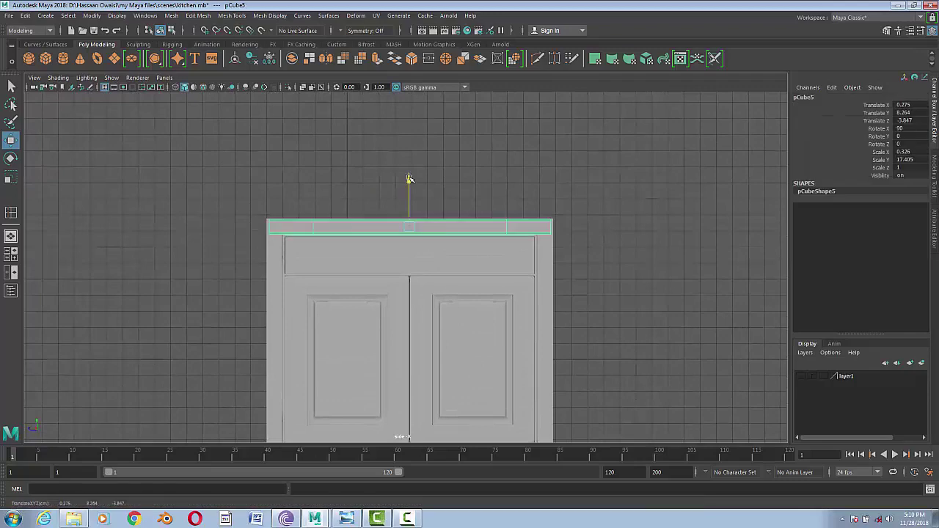
{"action": "key", "text": "Delete"}
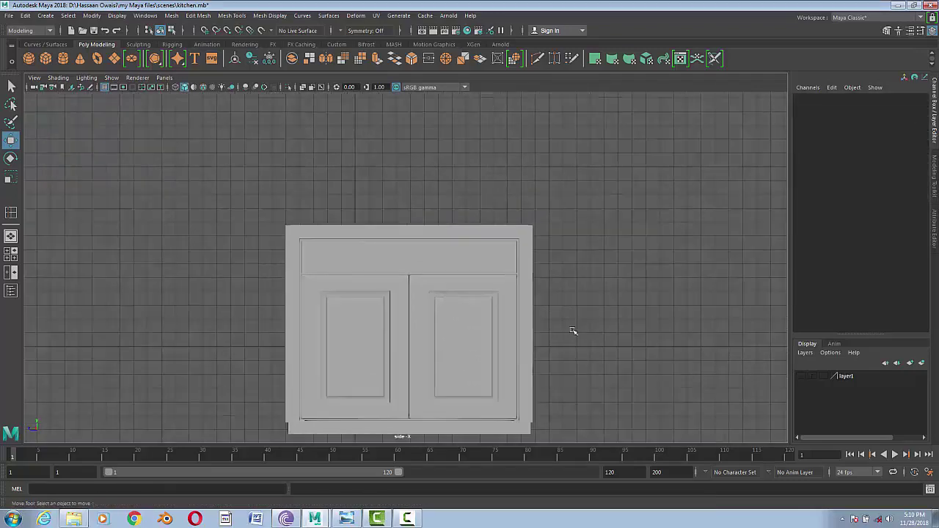
{"action": "key", "text": "f"}
{"action": "left_click", "coordinate": [8, 15]}
{"action": "left_click", "coordinate": [570, 287]}
- Nudge the base slab under the doors slightly vertically
{"action": "scroll", "coordinate": [629, 325], "scroll_direction": "up", "scroll_amount": 5}
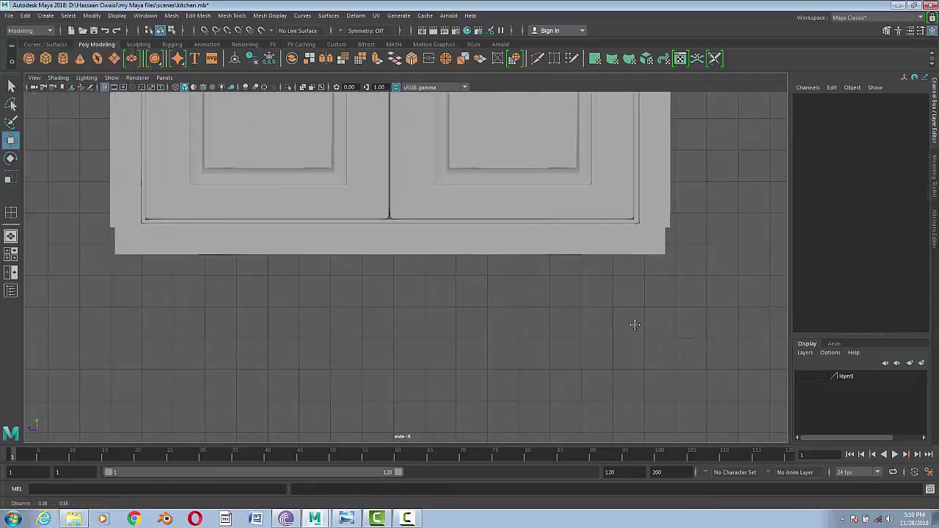
{"action": "scroll", "coordinate": [644, 262], "scroll_direction": "down", "scroll_amount": 1}
{"action": "left_click", "coordinate": [560, 259]}
{"action": "left_click_drag", "start_coordinate": [387, 217], "coordinate": [387, 209]}
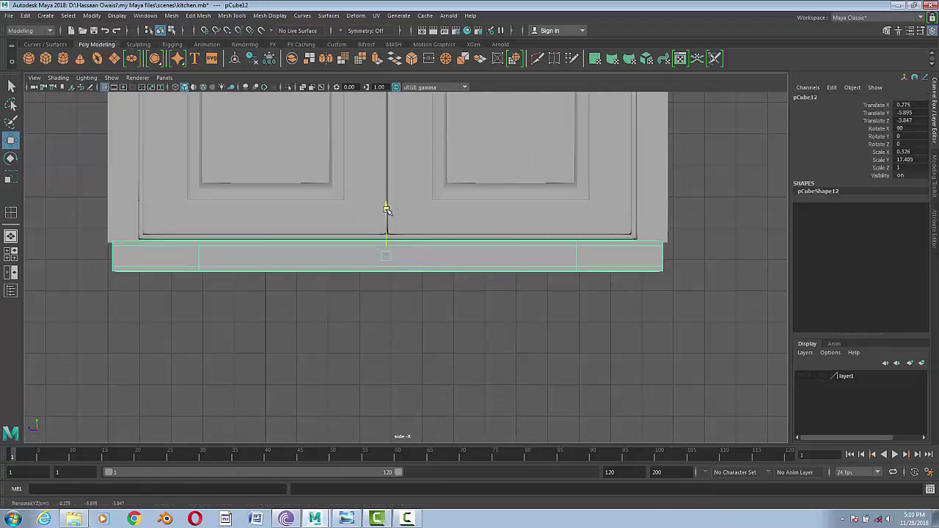
{"action": "left_click", "coordinate": [660, 245]}
- Drop the right side stile's bottom vertices flush with the slab's bottom edge
{"action": "left_click", "coordinate": [660, 204]}
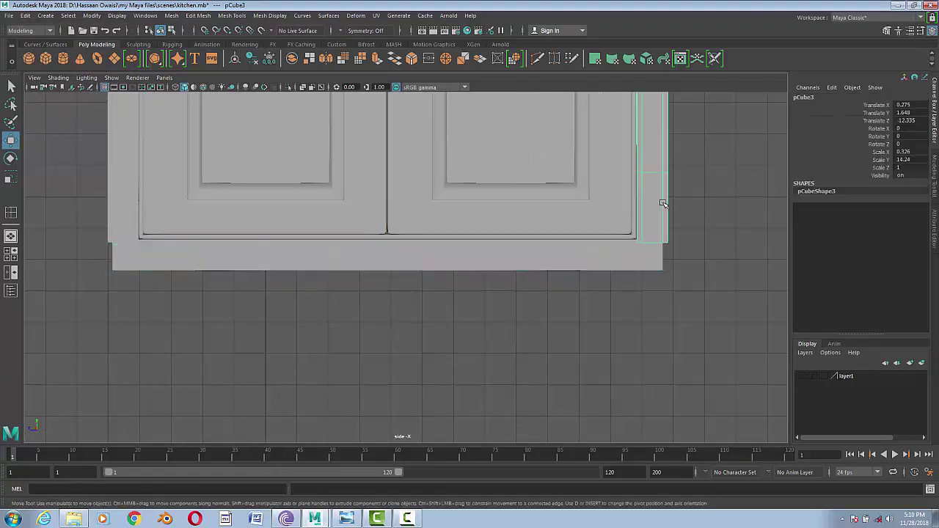
{"action": "right_click_drag", "start_coordinate": [661, 203], "coordinate": [626, 212]}
{"action": "left_click_drag", "start_coordinate": [626, 212], "coordinate": [679, 253]}
{"action": "left_click_drag", "start_coordinate": [654, 193], "coordinate": [656, 216]}
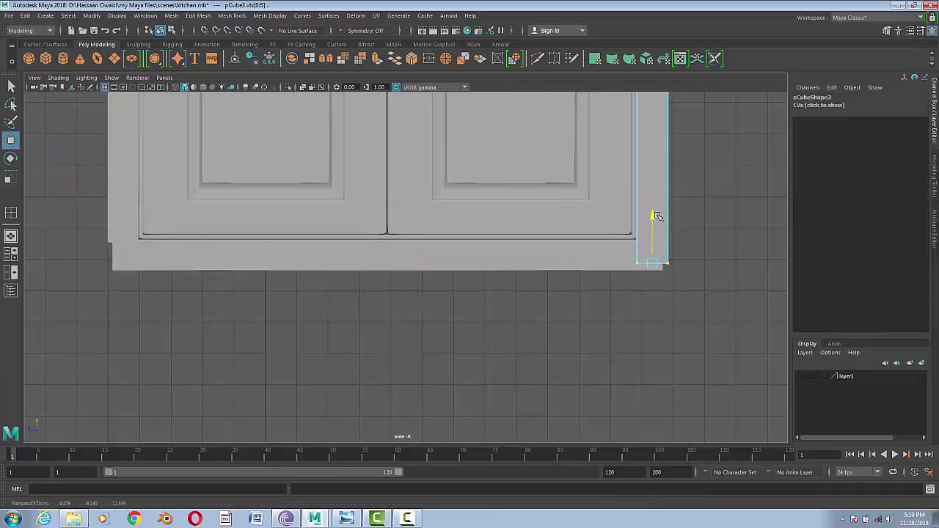
{"action": "key", "text": "f"}
{"action": "left_click_drag", "start_coordinate": [424, 214], "coordinate": [405, 256]}
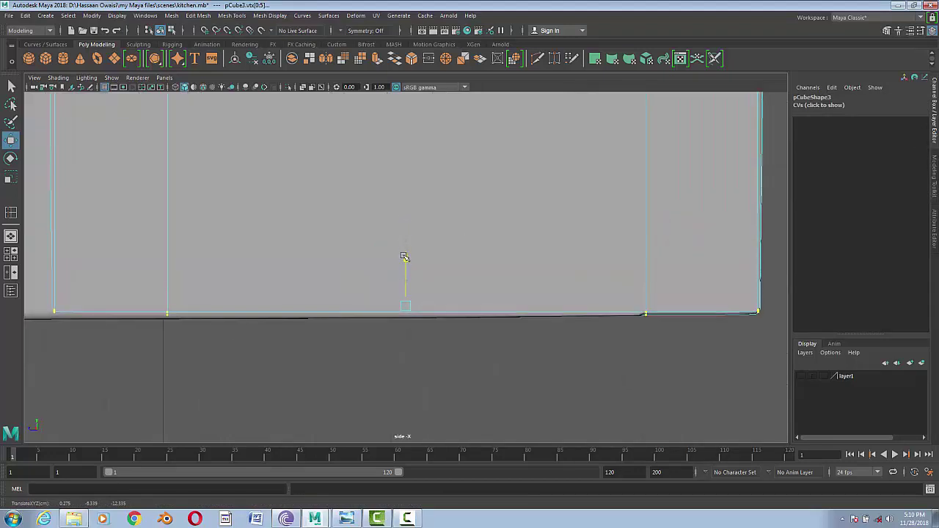
{"action": "right_click_drag", "start_coordinate": [533, 218], "coordinate": [587, 277]}
- Lower the left side stile's bottom vertices to align with the slab bottom, returning to Object Mode
{"action": "scroll", "coordinate": [429, 345], "scroll_direction": "down", "scroll_amount": 3}
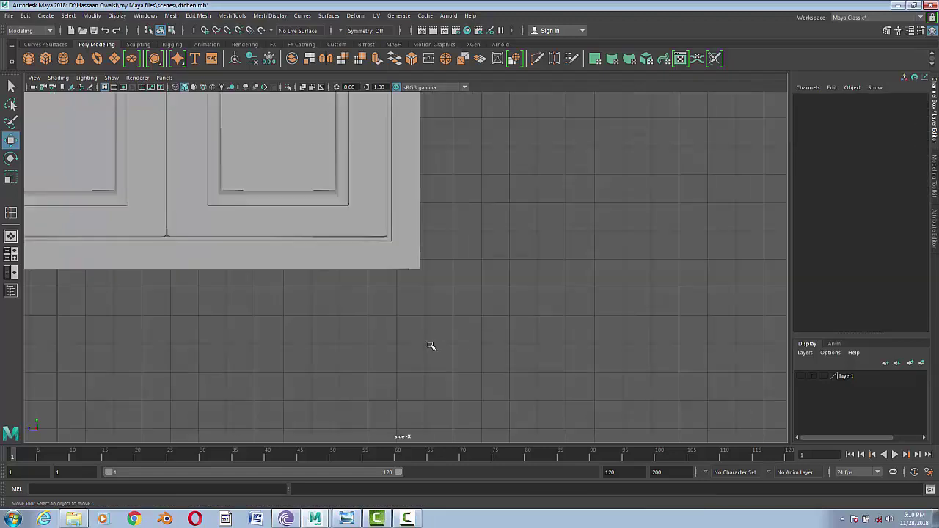
{"action": "scroll", "coordinate": [339, 266], "scroll_direction": "down", "scroll_amount": 1}
{"action": "left_click", "coordinate": [286, 220]}
{"action": "right_click_drag", "start_coordinate": [286, 220], "coordinate": [258, 203]}
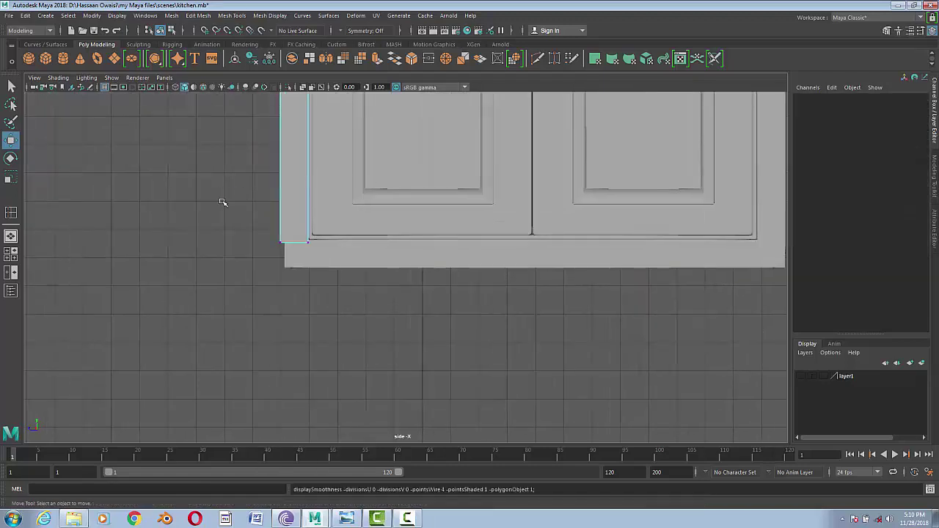
{"action": "left_click_drag", "start_coordinate": [220, 168], "coordinate": [416, 341]}
{"action": "key", "text": "f"}
{"action": "mouse_move", "coordinate": [419, 235]}
{"action": "left_mouse_down"}
{"action": "mouse_move", "coordinate": [406, 345]}
{"action": "mouse_move", "coordinate": [404, 220]}
{"action": "left_mouse_up"}
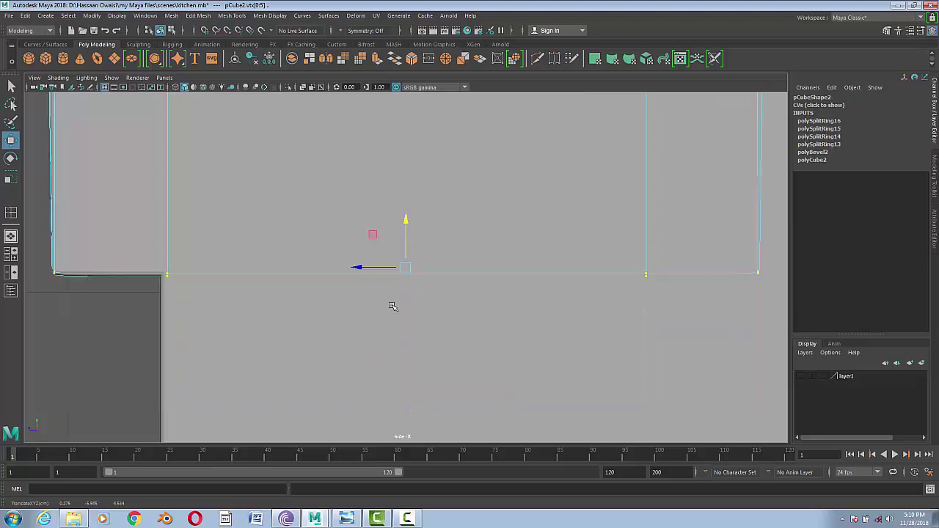
{"action": "mouse_move", "coordinate": [390, 306]}
{"action": "left_mouse_down"}
{"action": "mouse_move", "coordinate": [400, 367]}
{"action": "mouse_move", "coordinate": [397, 270]}
{"action": "mouse_move", "coordinate": [403, 330]}
{"action": "left_mouse_up"}
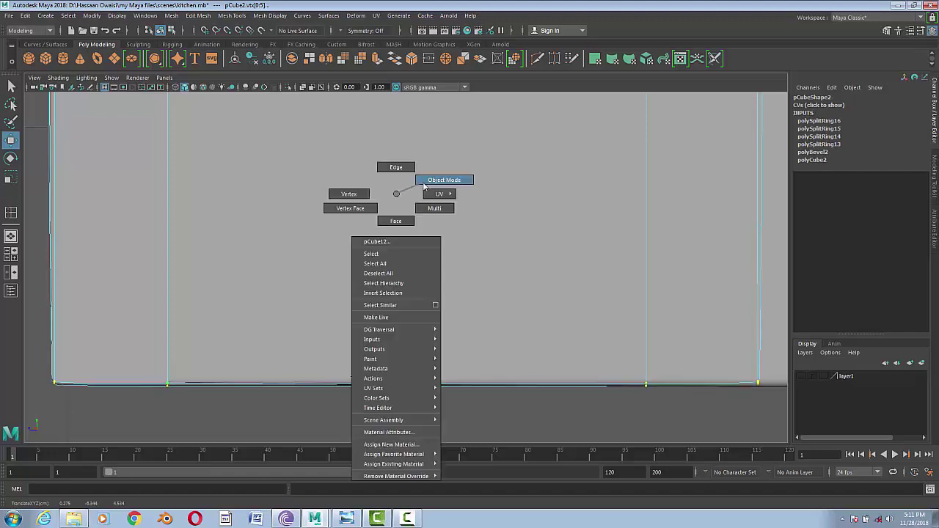
{"action": "right_click_drag", "start_coordinate": [394, 195], "coordinate": [447, 180]}
{"action": "scroll", "coordinate": [450, 403], "scroll_direction": "down", "scroll_amount": 3}
- Save kitchen.mb and render the cabinet in Arnold from the perspective camera
{"action": "key", "text": "f"}
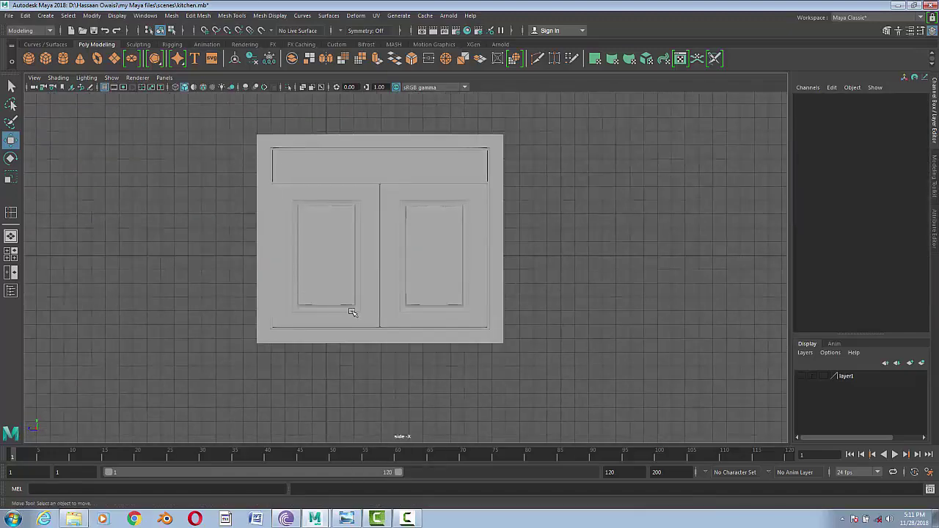
{"action": "key", "text": "ctrl+s"}
{"action": "key", "text": "space"}
{"action": "mouse_move", "coordinate": [549, 273]}
{"action": "left_mouse_down"}
{"action": "mouse_move", "coordinate": [504, 325]}
{"action": "mouse_move", "coordinate": [507, 310]}
{"action": "mouse_move", "coordinate": [470, 311]}
{"action": "left_mouse_up"}
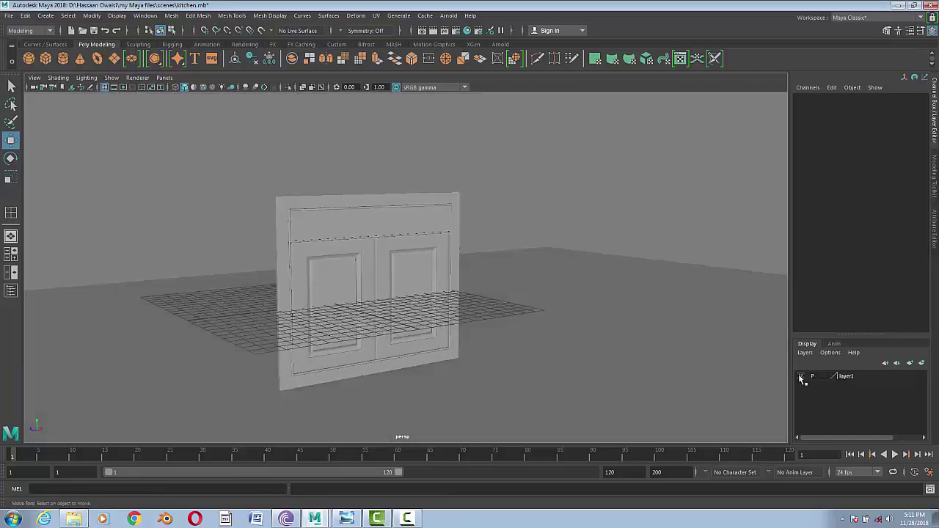
{"action": "left_click", "coordinate": [449, 16]}
{"action": "left_click", "coordinate": [463, 27]}
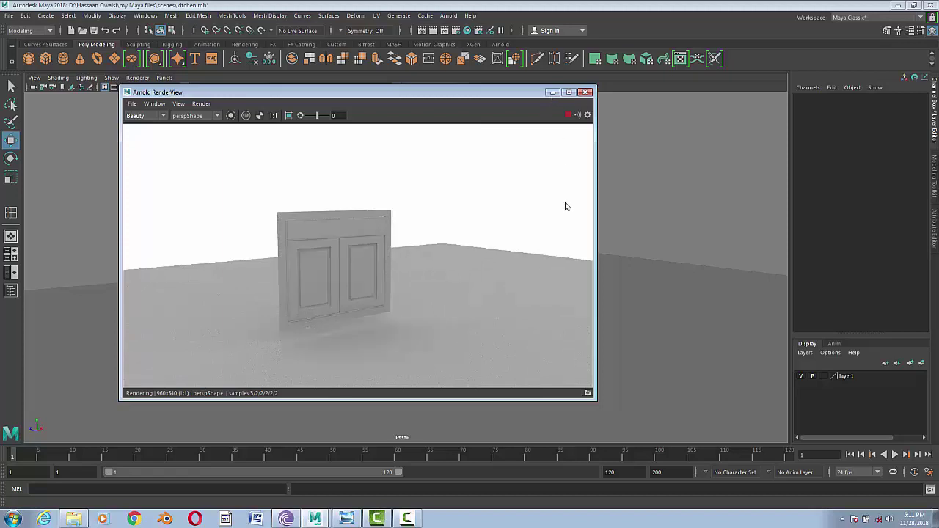
- Close the old RenderView window and start a new Arnold render of the cabinet
{"action": "left_click", "coordinate": [552, 93]}
{"action": "left_click", "coordinate": [36, 502]}
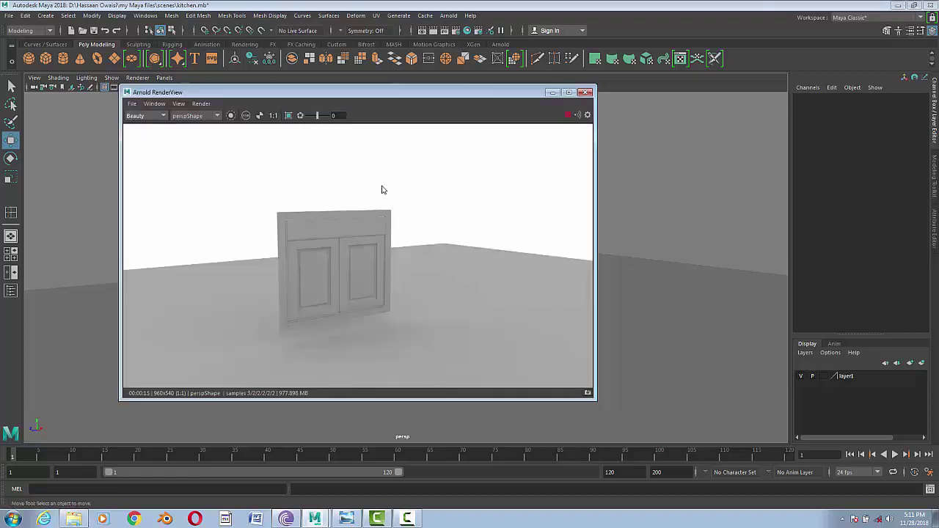
{"action": "left_click", "coordinate": [586, 93]}
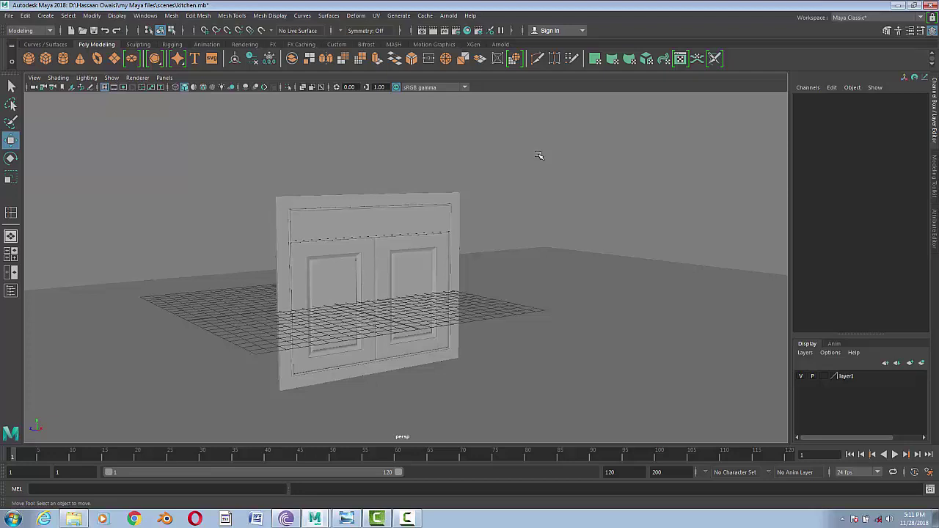
{"action": "left_click", "coordinate": [448, 16]}
{"action": "left_click", "coordinate": [462, 27]}
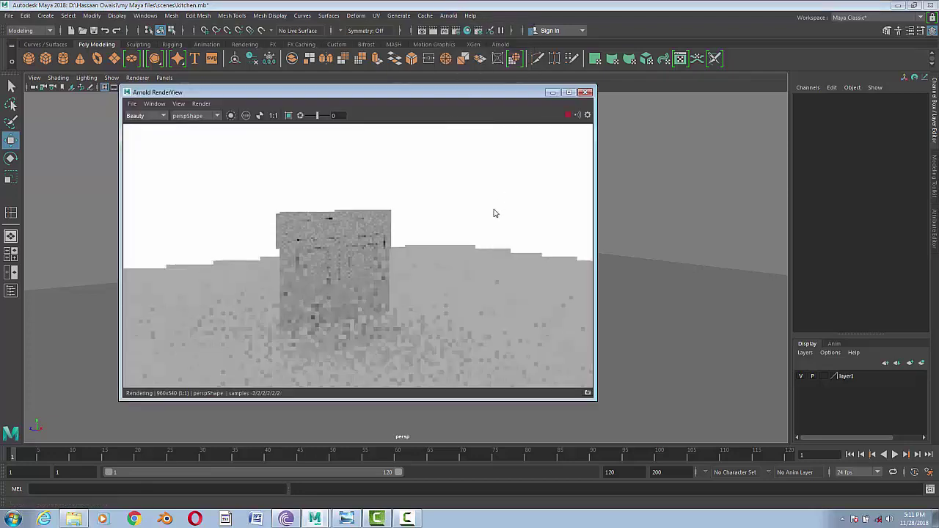
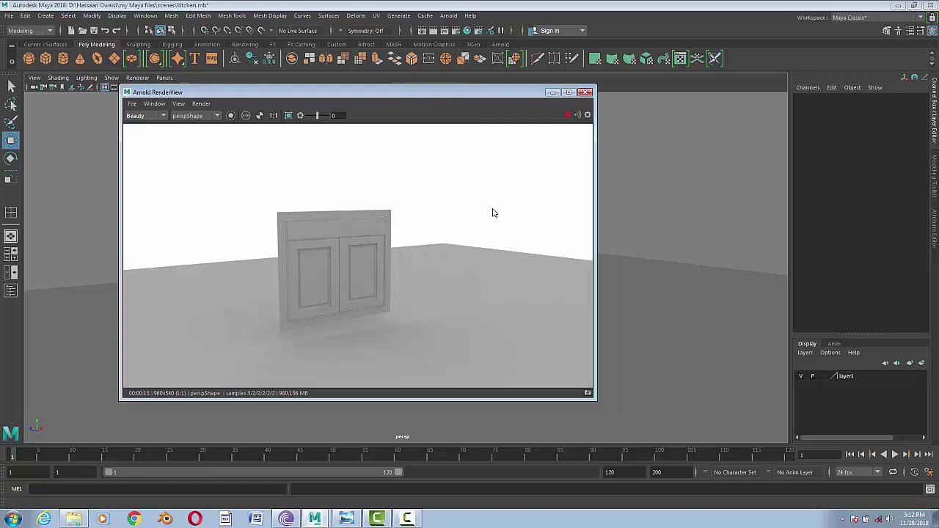
- Close the render view, select the cabinet's right door and switch to the side view
{"action": "left_click", "coordinate": [377, 519]}
{"action": "left_click", "coordinate": [377, 519]}
{"action": "left_click", "coordinate": [407, 518]}
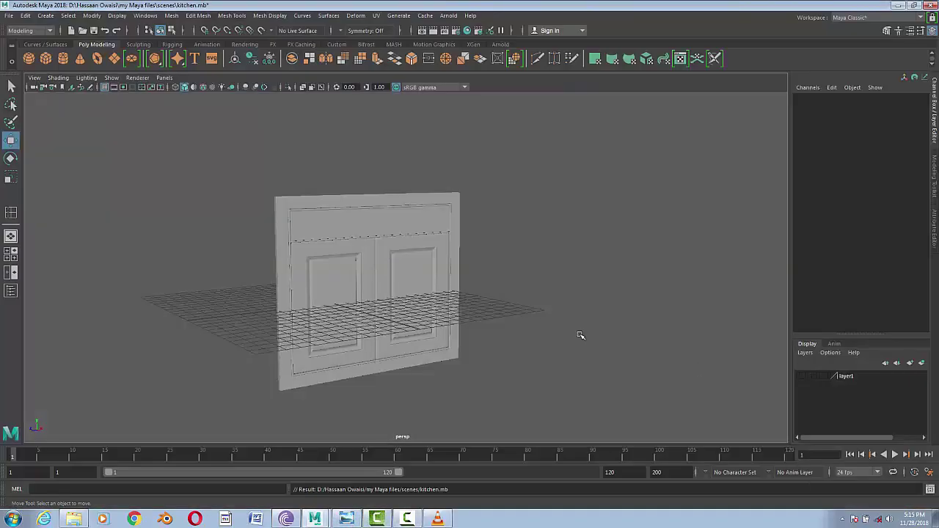
{"action": "left_click_drag", "start_coordinate": [440, 313], "coordinate": [419, 288], "text": "alt"}
{"action": "left_click", "coordinate": [417, 287]}
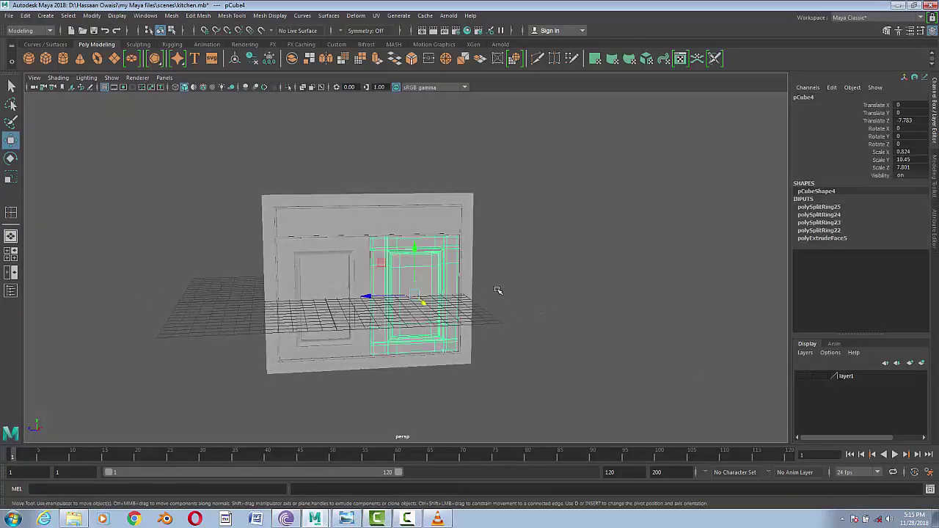
{"action": "key", "text": "space"}
{"action": "left_click", "coordinate": [547, 293]}
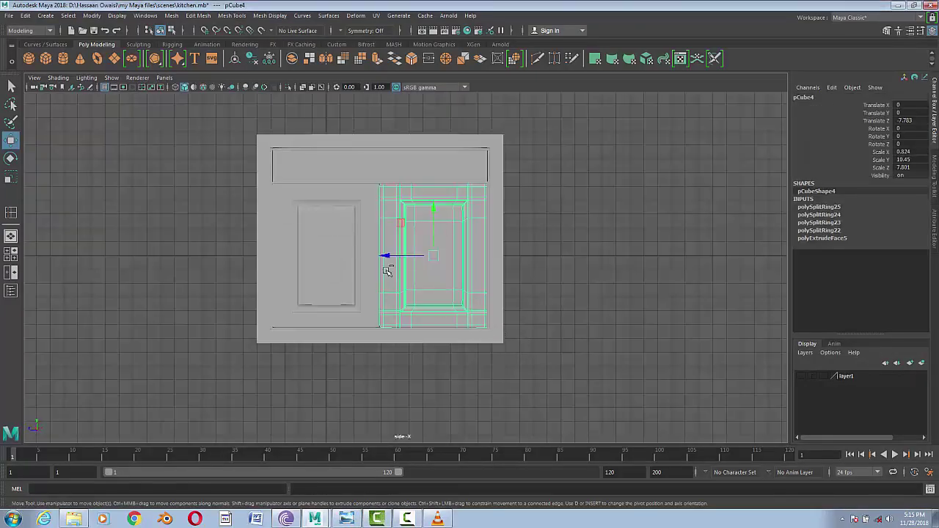
- Duplicate the right door, move the copy beside the cabinet, and compare with the reference photo
{"action": "key", "text": "ctrl+d"}
{"action": "left_click_drag", "start_coordinate": [389, 256], "coordinate": [534, 256]}
{"action": "left_click", "coordinate": [351, 519]}
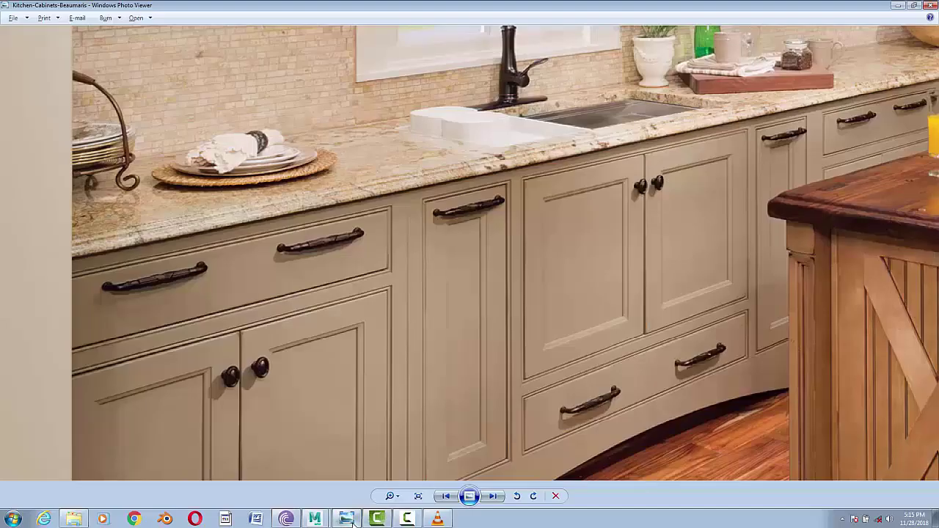
{"action": "left_click", "coordinate": [347, 519]}
- Place a copy of the cabinet's right side panel just right of the cabinet
{"action": "left_click", "coordinate": [499, 303]}
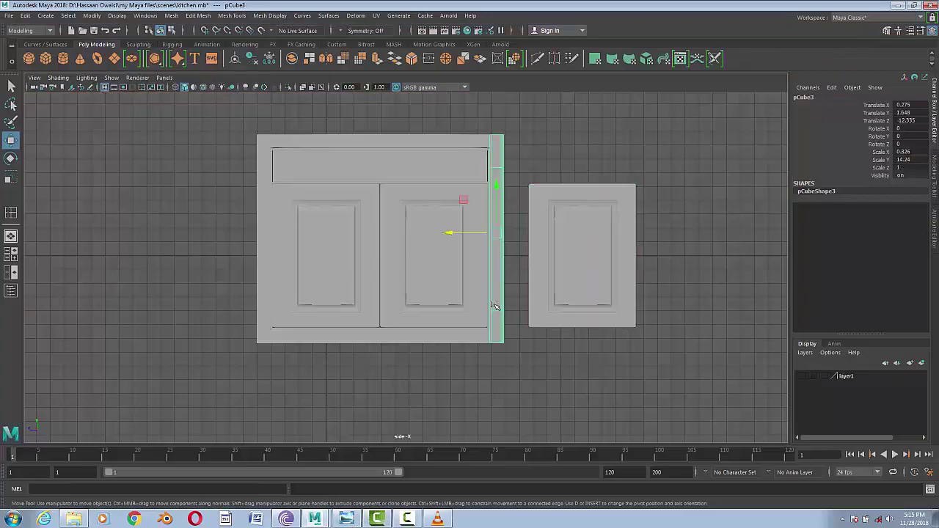
{"action": "scroll", "coordinate": [496, 308], "scroll_direction": "up", "scroll_amount": 2}
{"action": "scroll", "coordinate": [455, 297], "scroll_direction": "up", "scroll_amount": 1}
{"action": "left_click_drag", "start_coordinate": [435, 228], "coordinate": [457, 231]}
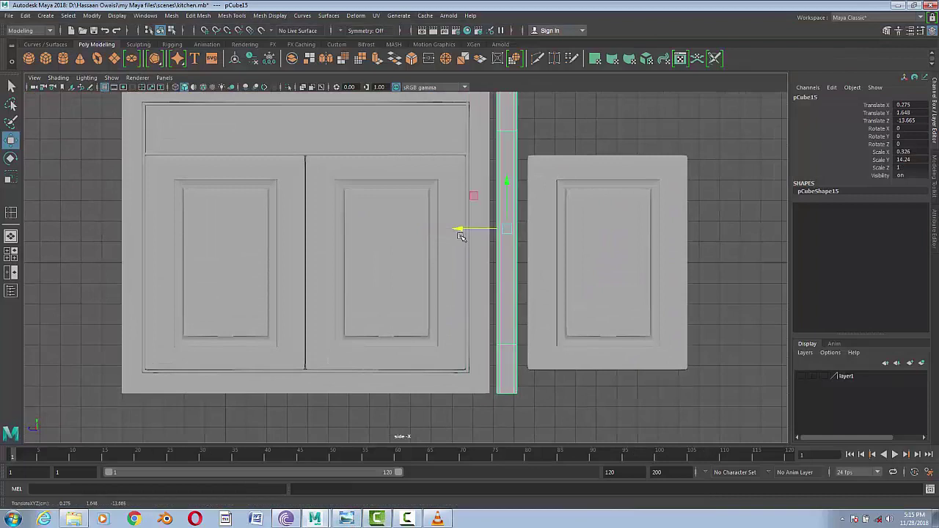
{"action": "scroll", "coordinate": [457, 230], "scroll_direction": "up", "scroll_amount": 3}
{"action": "left_click_drag", "start_coordinate": [362, 247], "coordinate": [342, 246]}
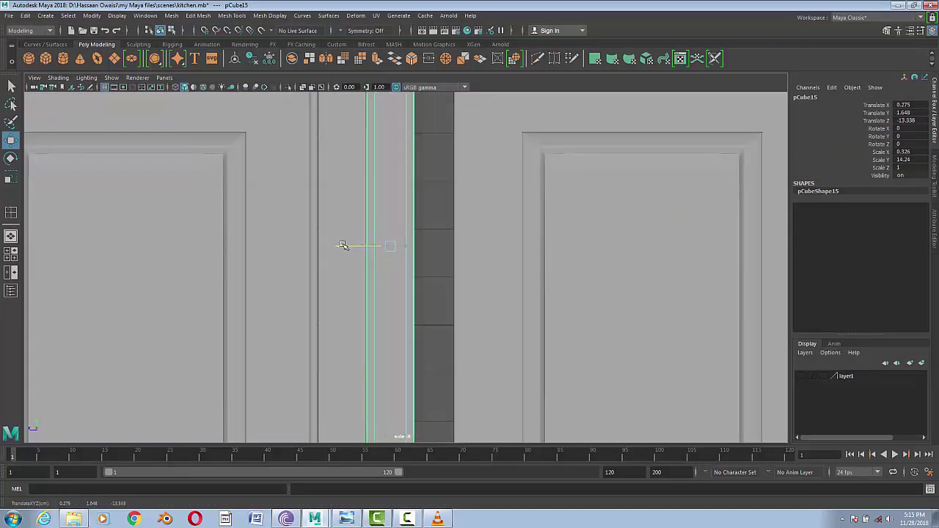
- Narrow the door copy by moving its right-side vertices left
{"action": "left_click", "coordinate": [547, 305]}
{"action": "scroll", "coordinate": [606, 325], "scroll_direction": "down", "scroll_amount": 1}
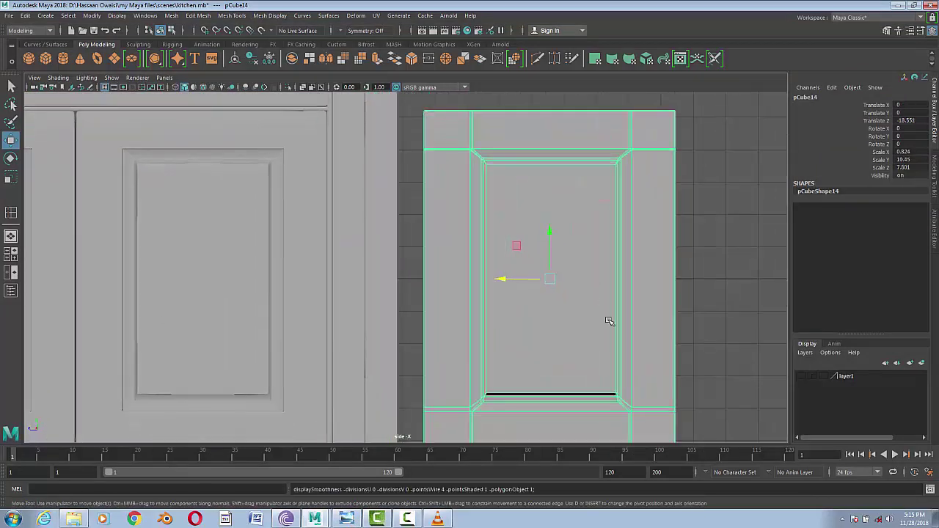
{"action": "right_click_drag", "start_coordinate": [622, 232], "coordinate": [588, 235]}
{"action": "scroll", "coordinate": [541, 241], "scroll_direction": "down", "scroll_amount": 1}
{"action": "scroll", "coordinate": [497, 197], "scroll_direction": "down", "scroll_amount": 1}
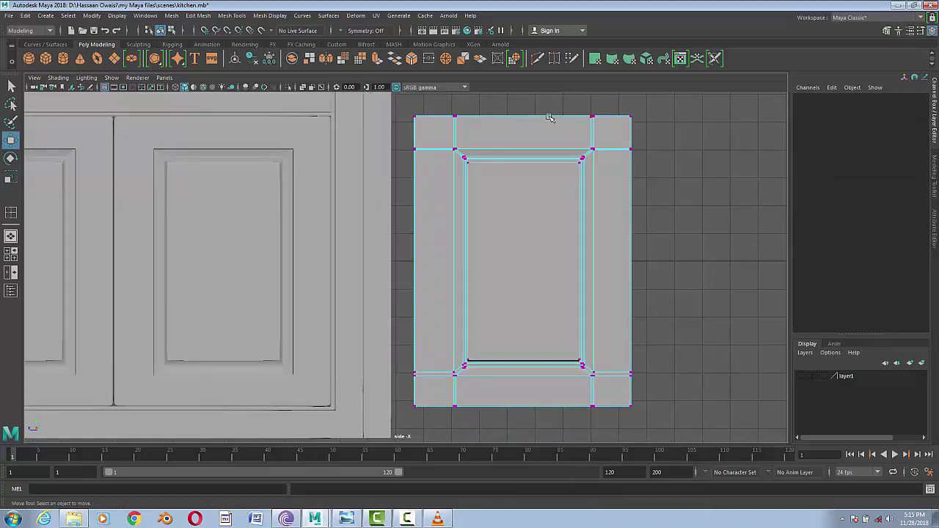
{"action": "left_click_drag", "start_coordinate": [544, 94], "coordinate": [714, 449]}
{"action": "left_click_drag", "start_coordinate": [557, 261], "coordinate": [497, 261]}
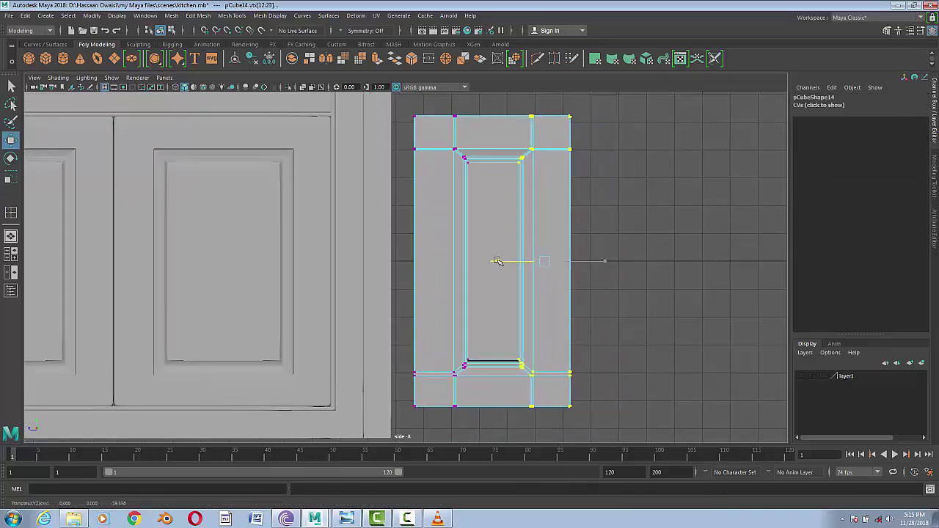
- Raise the door copy's top row of vertices to make it taller
{"action": "scroll", "coordinate": [412, 179], "scroll_direction": "down", "scroll_amount": 1}
{"action": "scroll", "coordinate": [412, 179], "scroll_direction": "down", "scroll_amount": 1}
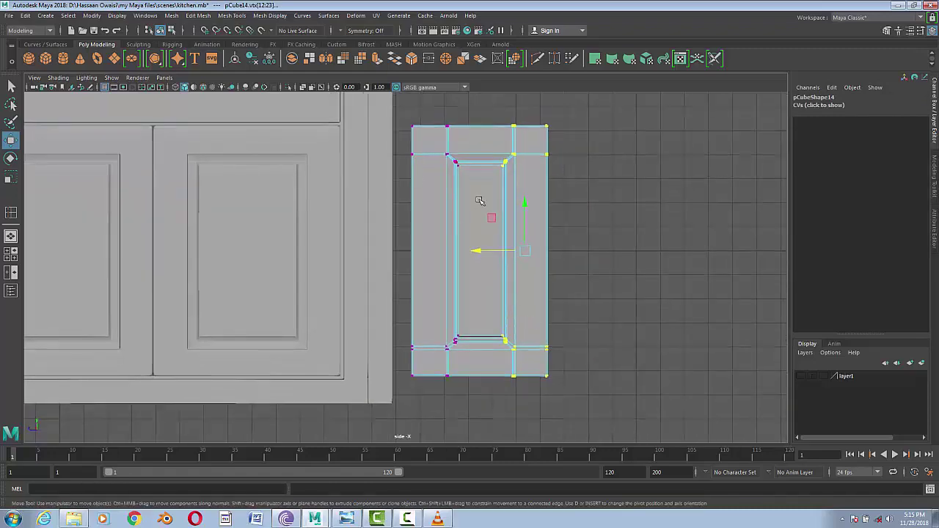
{"action": "right_click_drag", "start_coordinate": [479, 200], "coordinate": [521, 185]}
{"action": "right_click_drag", "start_coordinate": [527, 230], "coordinate": [433, 176]}
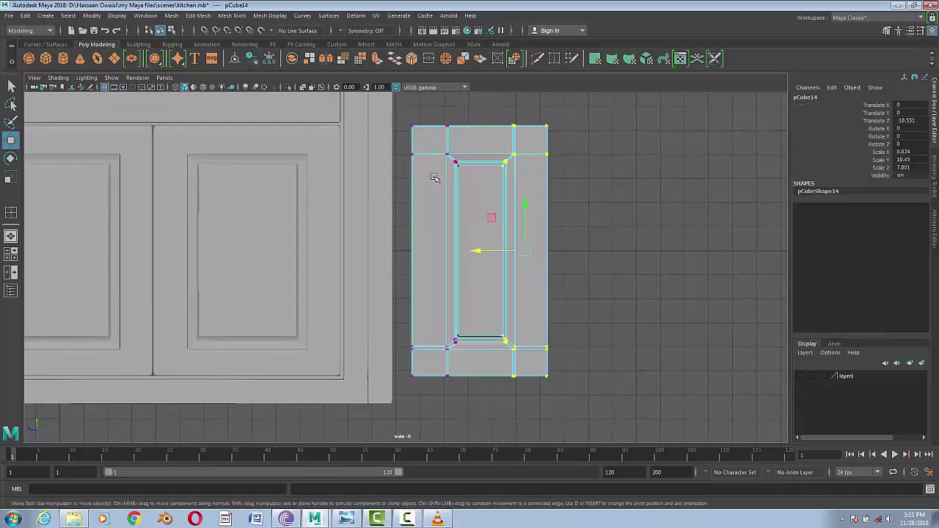
{"action": "left_click_drag", "start_coordinate": [400, 111], "coordinate": [566, 265]}
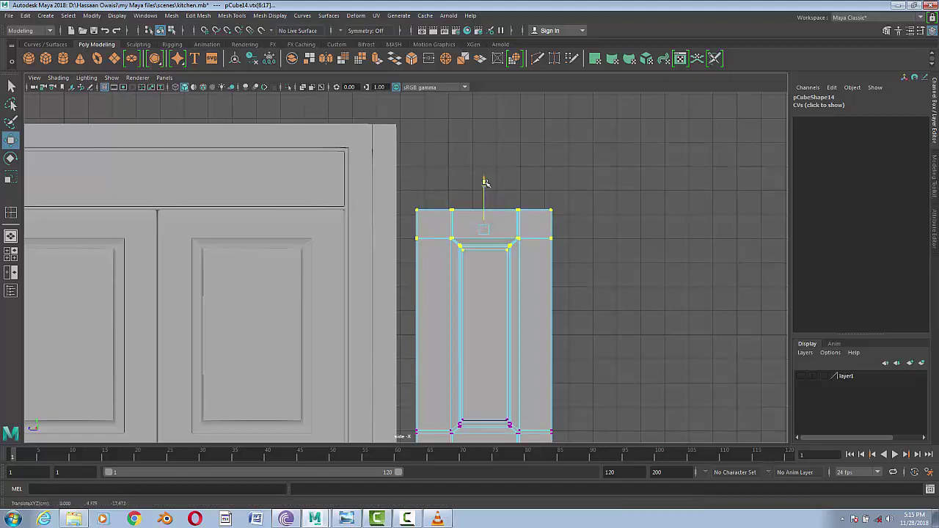
{"action": "left_click_drag", "start_coordinate": [483, 192], "coordinate": [483, 134]}
- Pull the door copy's bottom row of vertices downward, then leave vertex editing
{"action": "mouse_move", "coordinate": [579, 343]}
{"action": "middle_mouse_down", "text": "alt"}
{"action": "mouse_move", "coordinate": [558, 284]}
{"action": "mouse_move", "coordinate": [577, 386]}
{"action": "middle_mouse_up", "text": "alt"}
{"action": "left_click_drag", "start_coordinate": [407, 262], "coordinate": [582, 380]}
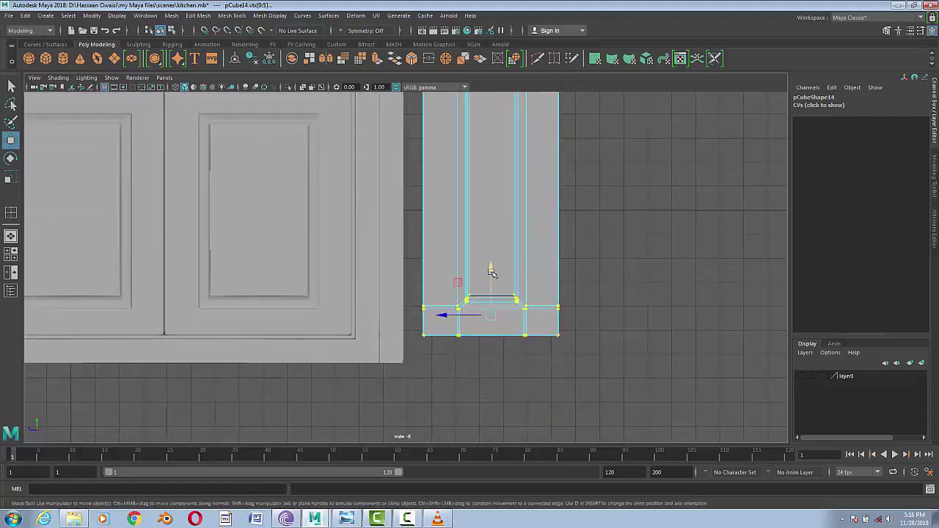
{"action": "left_click_drag", "start_coordinate": [491, 272], "coordinate": [492, 273]}
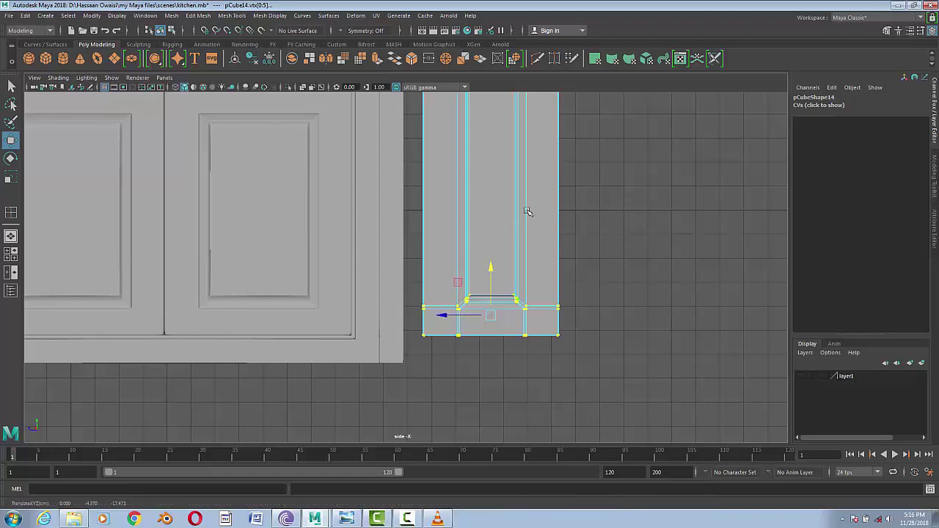
{"action": "right_click_drag", "start_coordinate": [527, 212], "coordinate": [565, 199]}
{"action": "scroll", "coordinate": [570, 315], "scroll_direction": "down", "scroll_amount": 3}
{"action": "scroll", "coordinate": [381, 320], "scroll_direction": "up", "scroll_amount": 2}
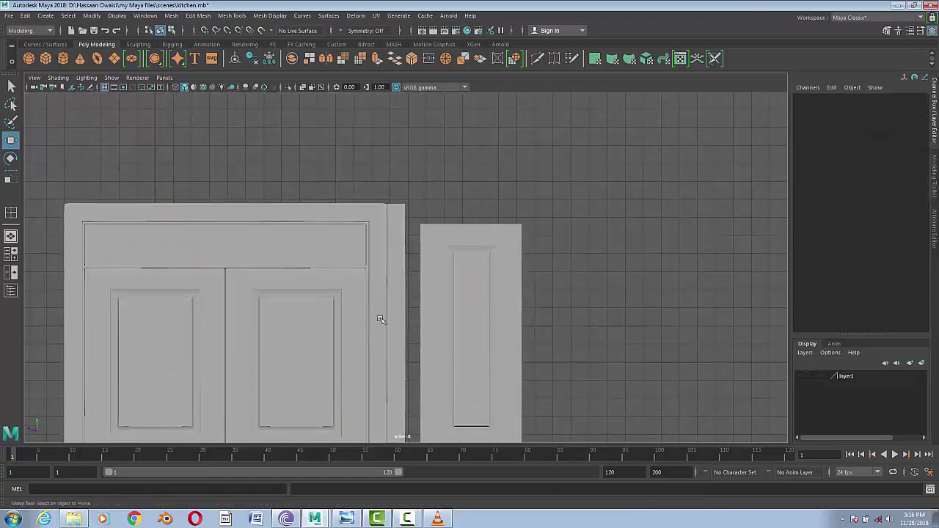
{"action": "scroll", "coordinate": [470, 286], "scroll_direction": "up", "scroll_amount": 2}
- Nudge the tall narrow door slightly left into place
{"action": "left_click", "coordinate": [477, 316]}
{"action": "left_click_drag", "start_coordinate": [457, 325], "coordinate": [433, 329]}
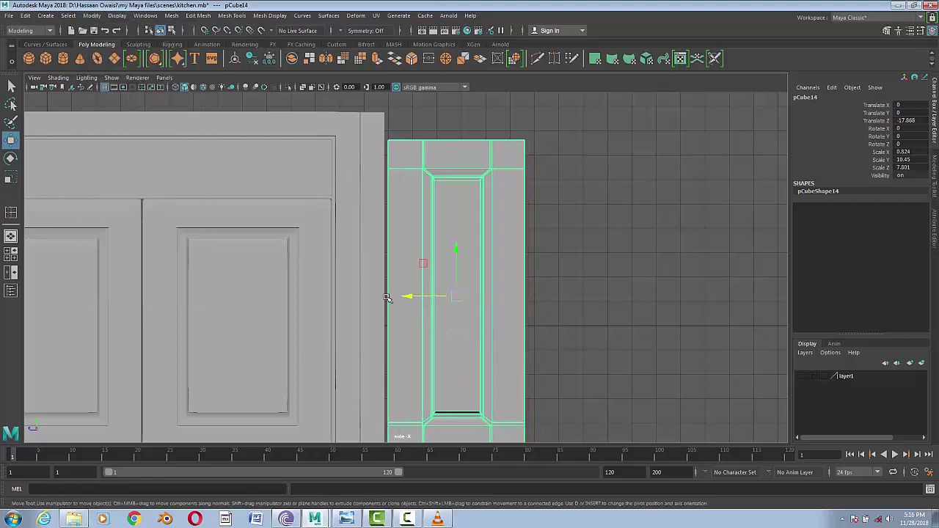
{"action": "left_click_drag", "start_coordinate": [407, 296], "coordinate": [405, 300]}
- Copy the top strip and top edge strip and move both above the narrow door
{"action": "left_click", "coordinate": [329, 116]}
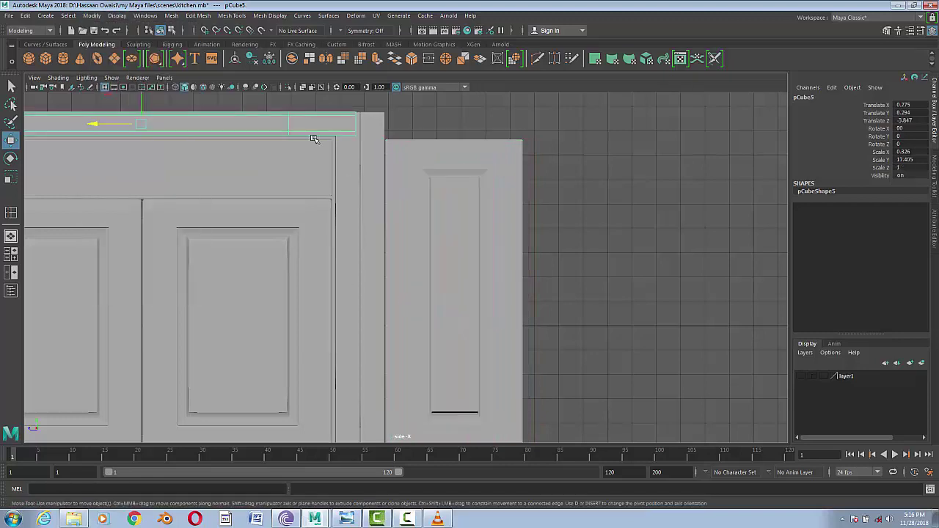
{"action": "key", "text": "ctrl+d"}
{"action": "mouse_move", "coordinate": [90, 120]}
{"action": "left_mouse_down"}
{"action": "mouse_move", "coordinate": [552, 139]}
{"action": "mouse_move", "coordinate": [526, 149]}
{"action": "left_mouse_up"}
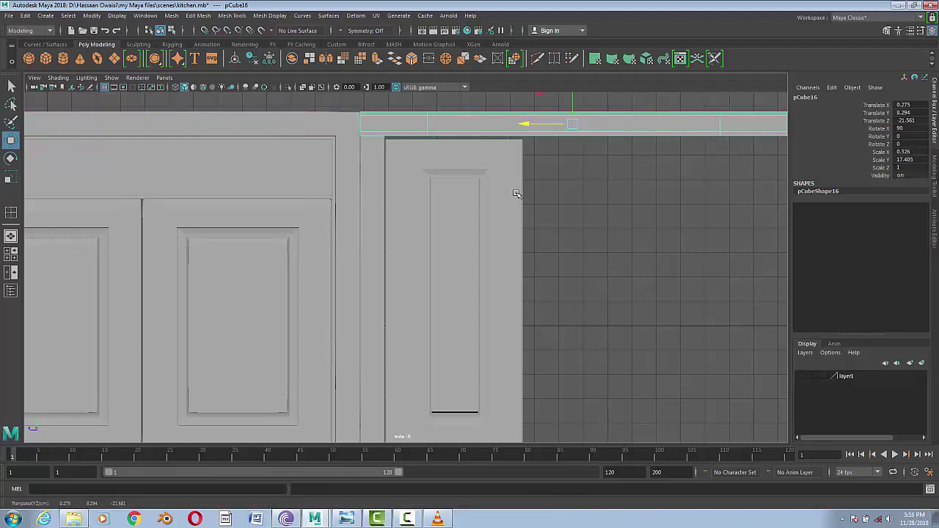
{"action": "left_click", "coordinate": [225, 137]}
{"action": "key", "text": "ctrl+d"}
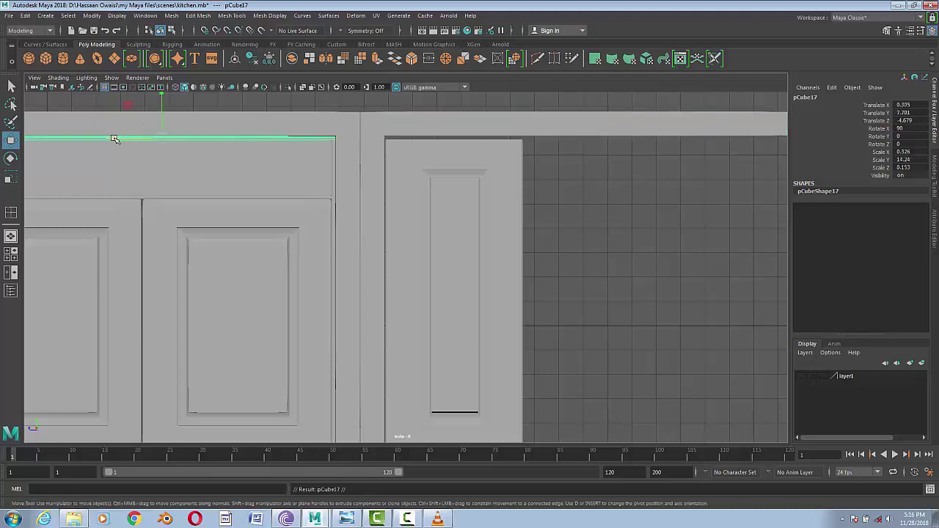
{"action": "left_click_drag", "start_coordinate": [115, 139], "coordinate": [554, 147]}
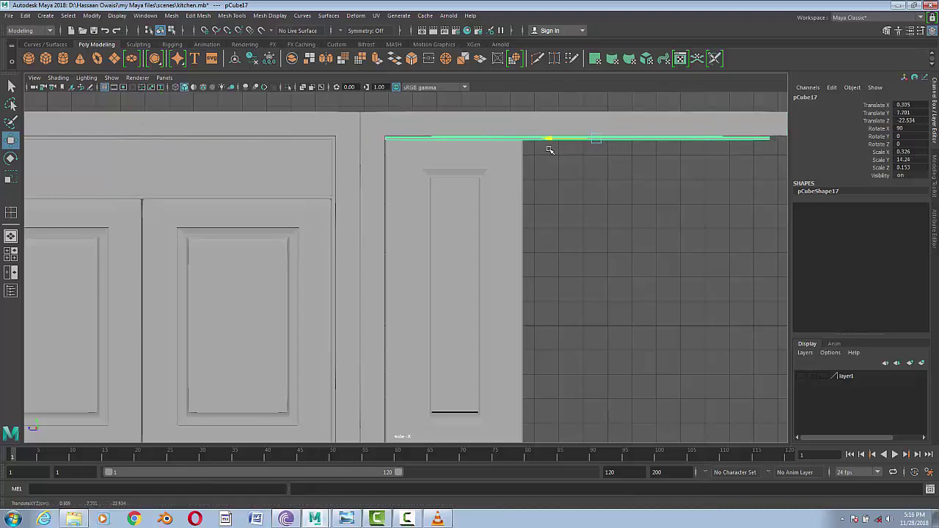
- Copy the vertical side strip to the right and nudge the narrow door left
{"action": "left_click", "coordinate": [336, 287]}
{"action": "key", "text": "ctrl+d"}
{"action": "left_click_drag", "start_coordinate": [288, 286], "coordinate": [338, 292]}
{"action": "scroll", "coordinate": [337, 292], "scroll_direction": "up", "scroll_amount": 3}
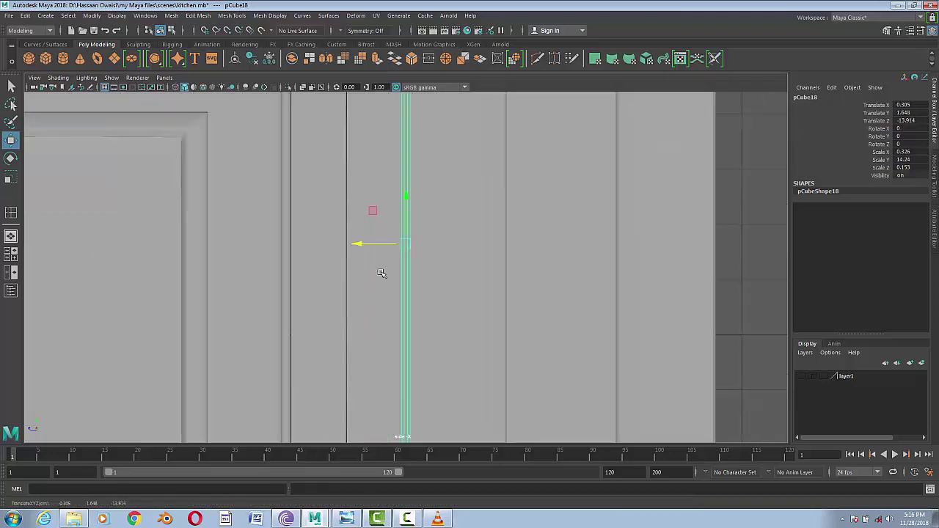
{"action": "left_click_drag", "start_coordinate": [361, 245], "coordinate": [357, 246]}
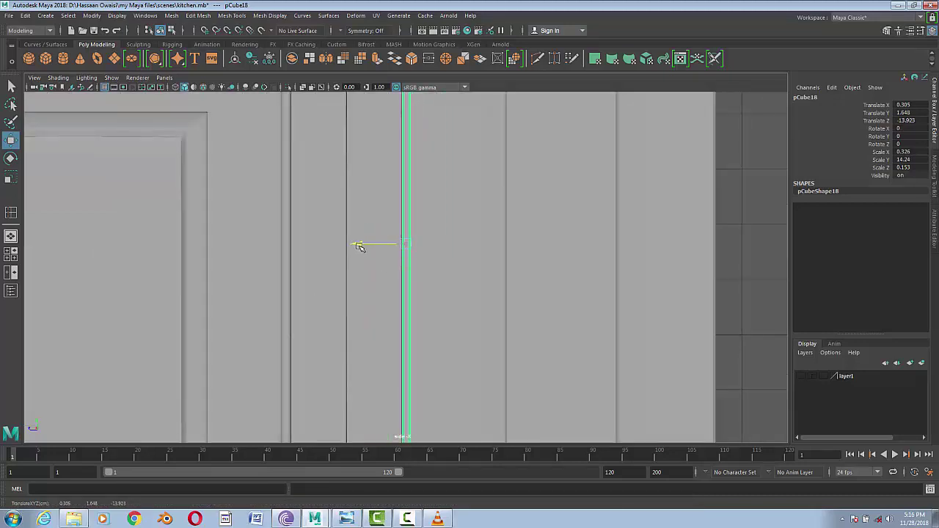
{"action": "left_click", "coordinate": [513, 268]}
{"action": "left_click_drag", "start_coordinate": [522, 268], "coordinate": [519, 270]}
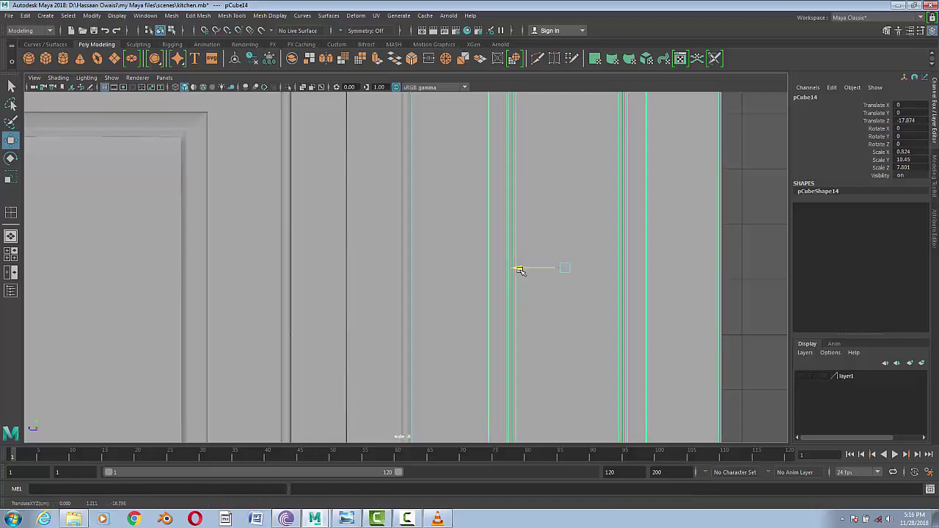
{"action": "scroll", "coordinate": [519, 270], "scroll_direction": "down", "scroll_amount": 5}
{"action": "scroll", "coordinate": [543, 264], "scroll_direction": "up", "scroll_amount": 1}
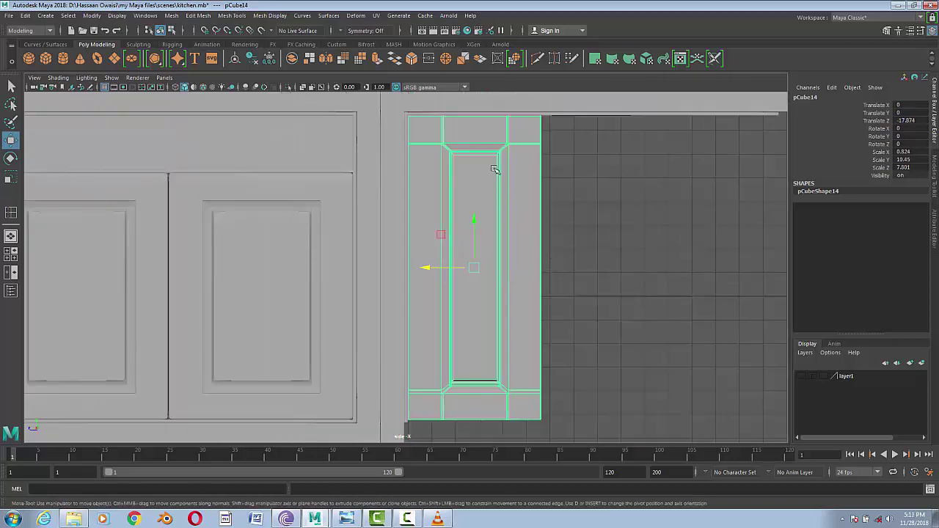
- Copy the thin bottom strip and position it under the narrow door
{"action": "middle_click_drag", "start_coordinate": [551, 390], "coordinate": [549, 339], "text": "alt"}
{"action": "left_click", "coordinate": [326, 383]}
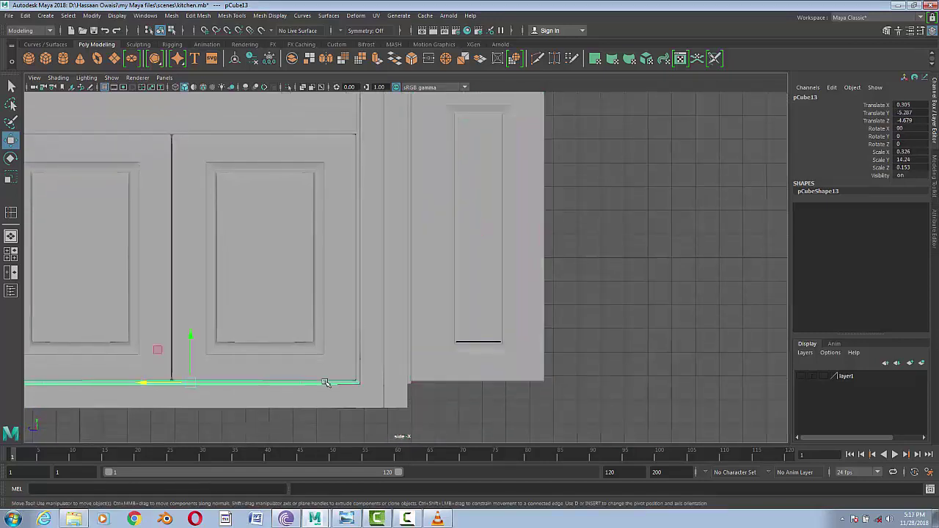
{"action": "key", "text": "ctrl+d"}
{"action": "middle_click_drag", "start_coordinate": [326, 383], "coordinate": [566, 405]}
{"action": "key", "text": "f"}
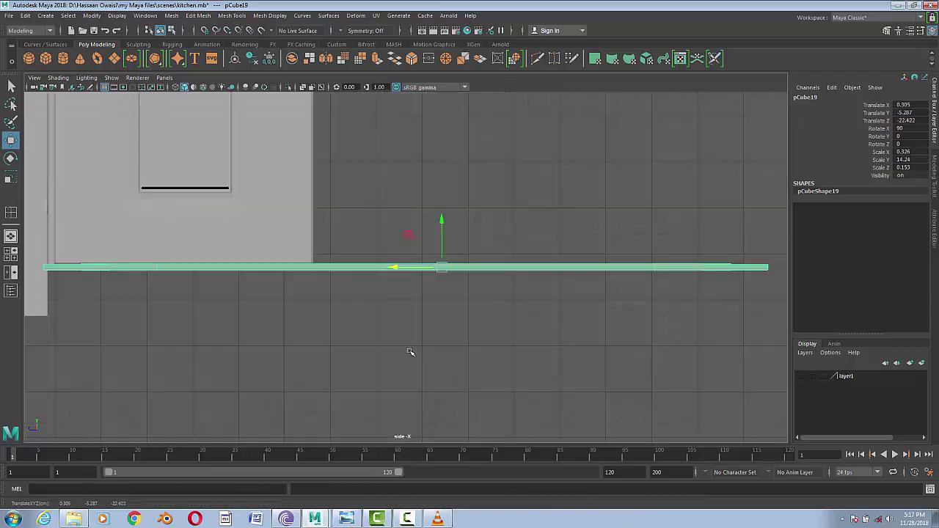
{"action": "scroll", "coordinate": [482, 342], "scroll_direction": "up", "scroll_amount": 2}
{"action": "middle_click_drag", "start_coordinate": [482, 342], "coordinate": [543, 337], "text": "alt"}
{"action": "left_click_drag", "start_coordinate": [629, 279], "coordinate": [637, 281]}
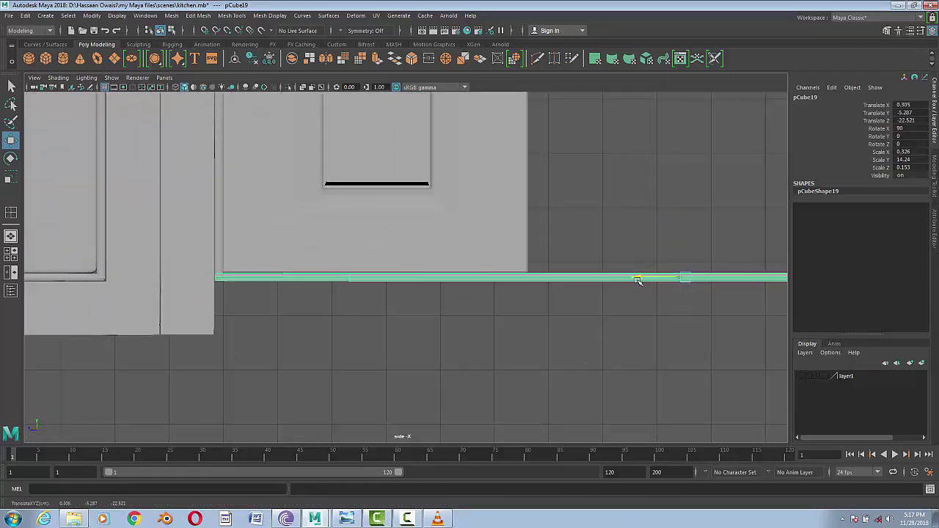
- Slide a thin vertical side strip over to the narrow section's edge
{"action": "left_click", "coordinate": [464, 329]}
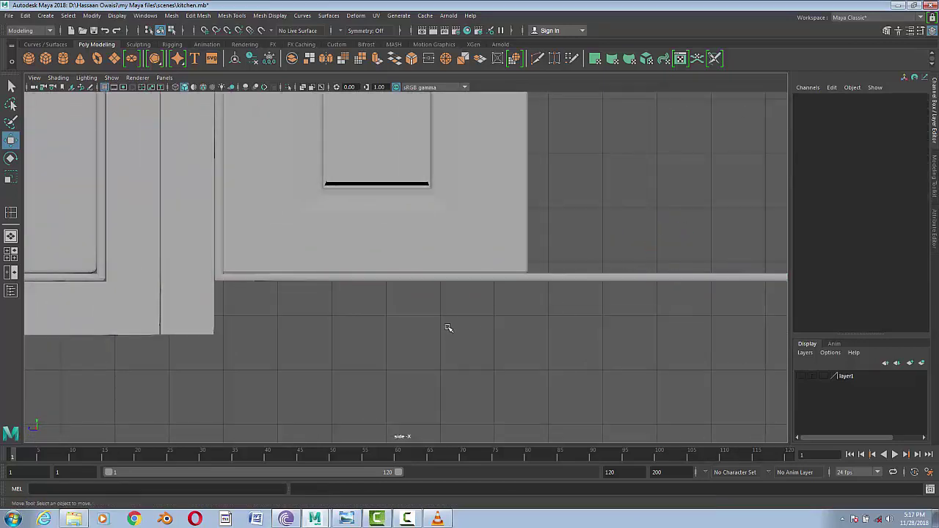
{"action": "scroll", "coordinate": [464, 329], "scroll_direction": "down", "scroll_amount": 3}
{"action": "scroll", "coordinate": [509, 314], "scroll_direction": "up", "scroll_amount": 2}
{"action": "left_click", "coordinate": [312, 227]}
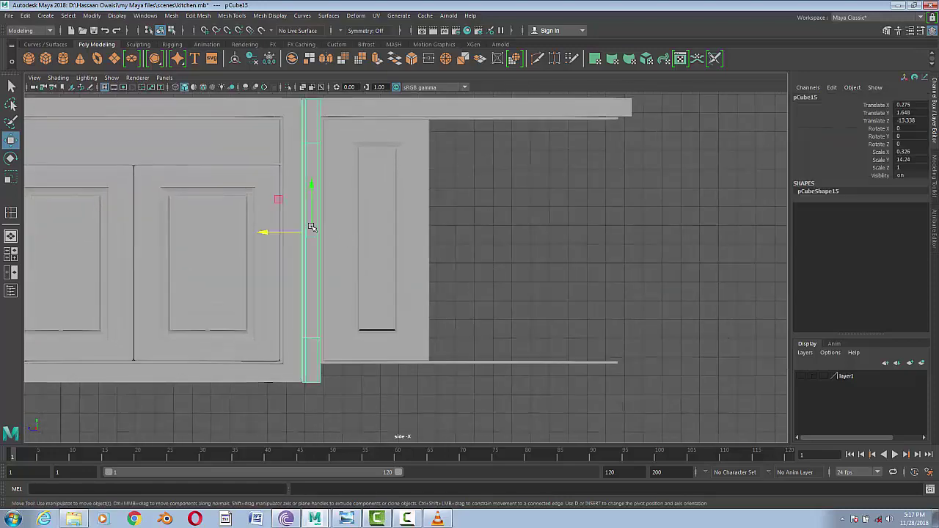
{"action": "left_click", "coordinate": [325, 221]}
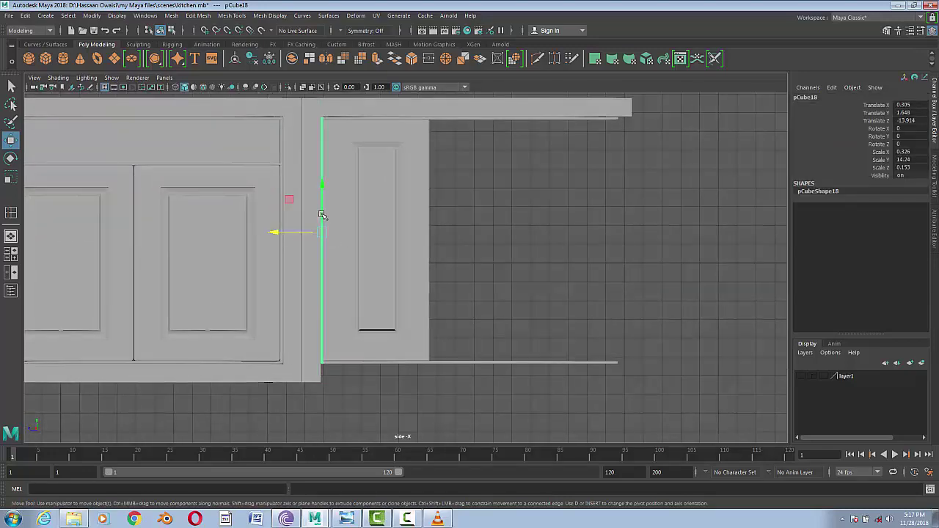
{"action": "mouse_move", "coordinate": [284, 232]}
{"action": "left_mouse_down"}
{"action": "mouse_move", "coordinate": [396, 254]}
{"action": "mouse_move", "coordinate": [328, 243]}
{"action": "left_mouse_up"}
{"action": "scroll", "coordinate": [340, 245], "scroll_direction": "up", "scroll_amount": 2}
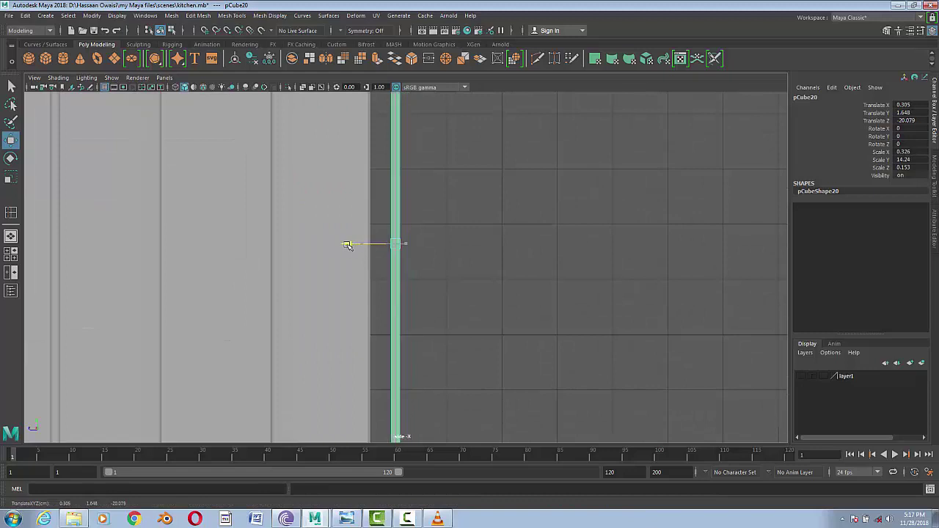
- Move another vertical side strip to the narrow section's right edge
{"action": "scroll", "coordinate": [411, 290], "scroll_direction": "down", "scroll_amount": 3}
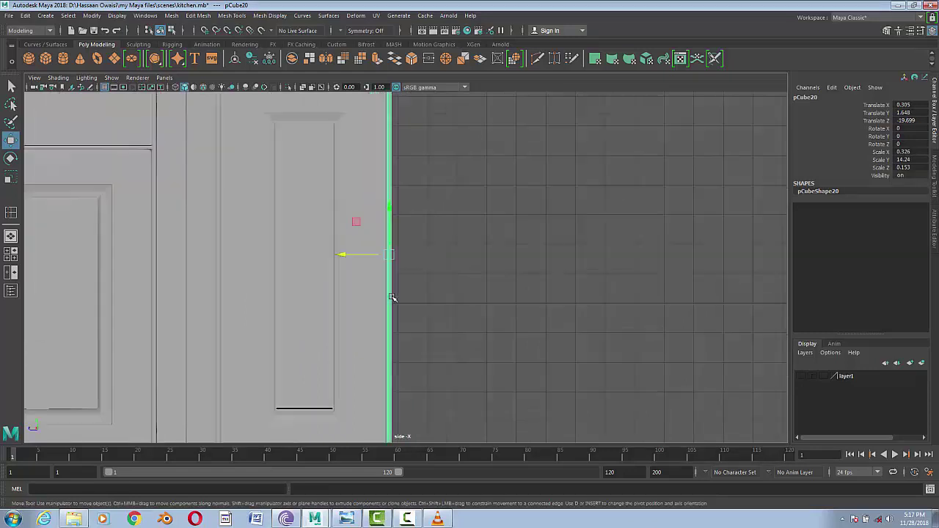
{"action": "scroll", "coordinate": [352, 293], "scroll_direction": "down", "scroll_amount": 1}
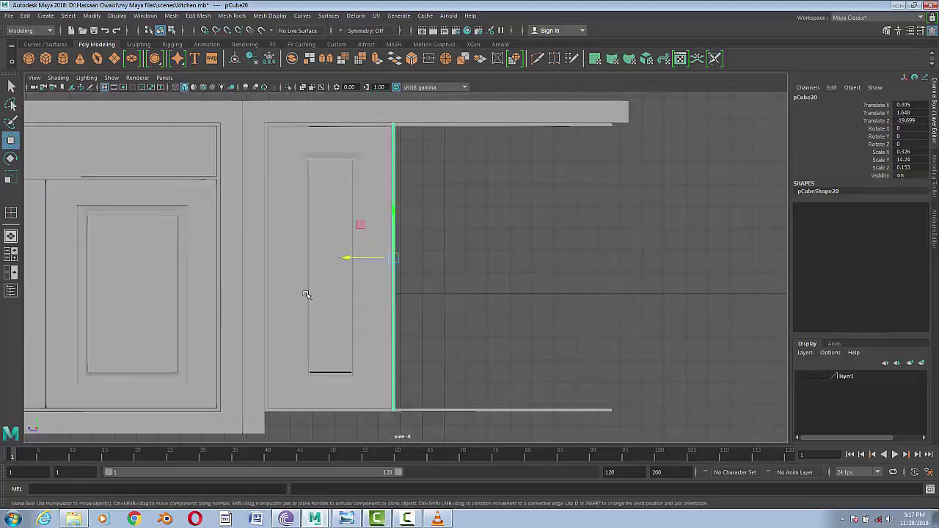
{"action": "left_click", "coordinate": [259, 273]}
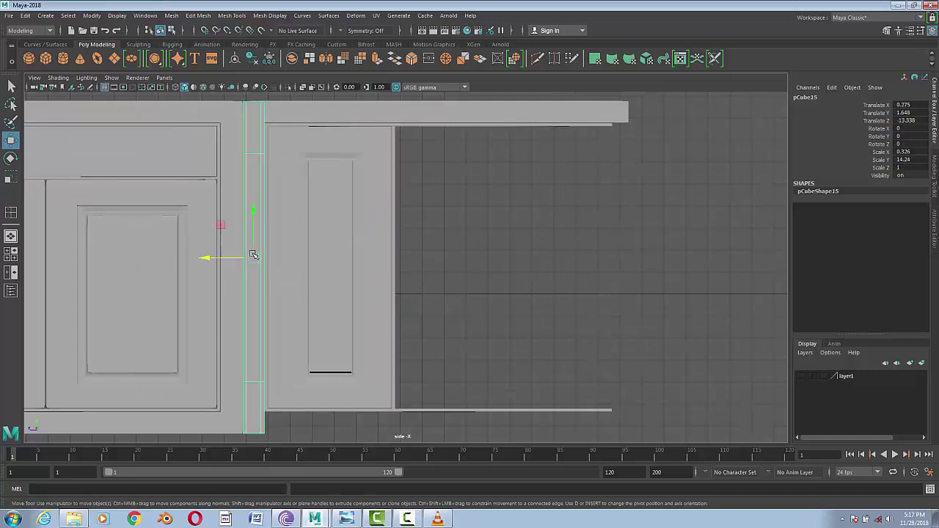
{"action": "mouse_move", "coordinate": [210, 259]}
{"action": "left_mouse_down"}
{"action": "mouse_move", "coordinate": [369, 274]}
{"action": "mouse_move", "coordinate": [358, 247]}
{"action": "left_mouse_up"}
{"action": "scroll", "coordinate": [362, 273], "scroll_direction": "up", "scroll_amount": 3}
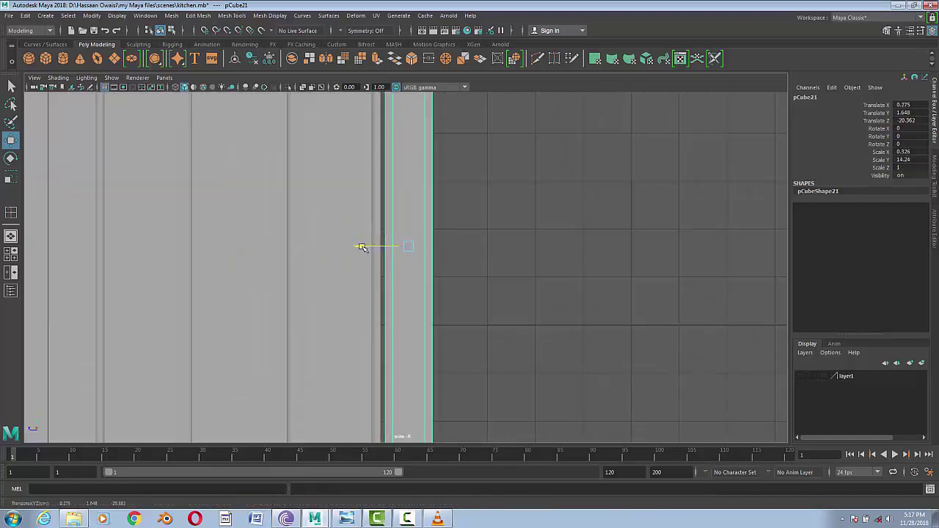
{"action": "scroll", "coordinate": [357, 249], "scroll_direction": "down", "scroll_amount": 5}
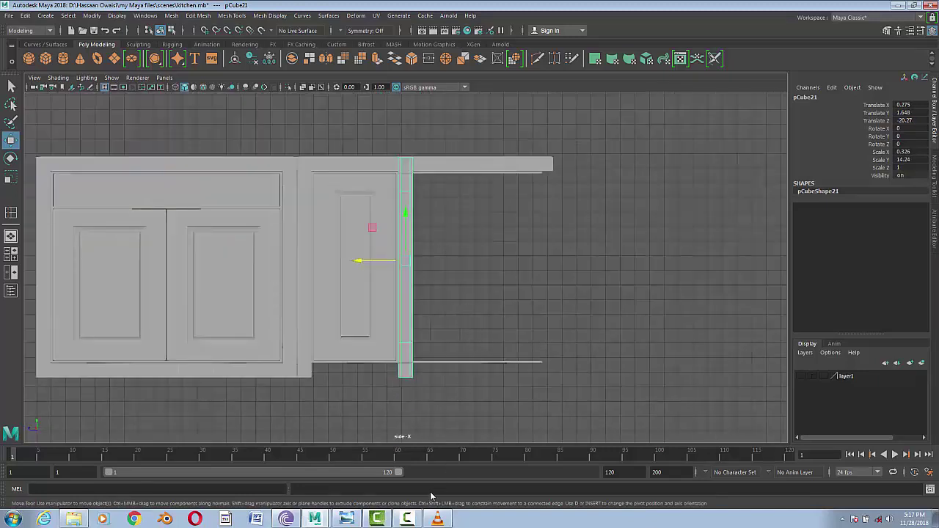
{"action": "left_click", "coordinate": [346, 519]}
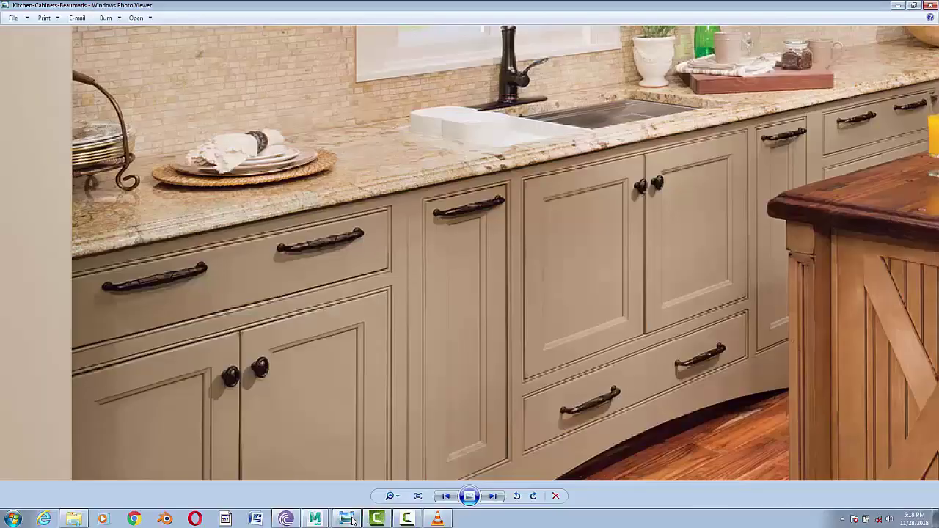
{"action": "mouse_move", "coordinate": [438, 363]}
{"action": "left_mouse_down"}
{"action": "mouse_move", "coordinate": [448, 225]}
{"action": "mouse_move", "coordinate": [448, 248]}
{"action": "mouse_move", "coordinate": [462, 253]}
{"action": "left_mouse_up"}
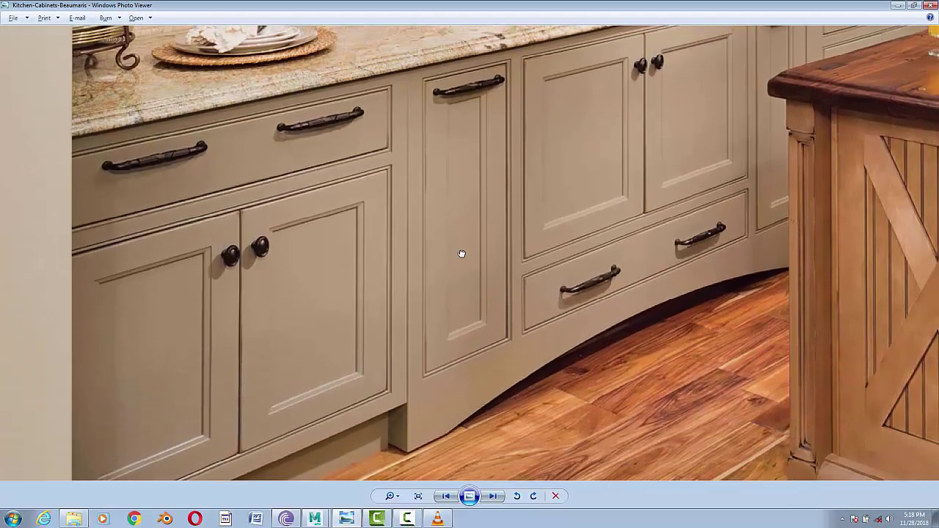
{"action": "key", "text": "alt+Tab"}
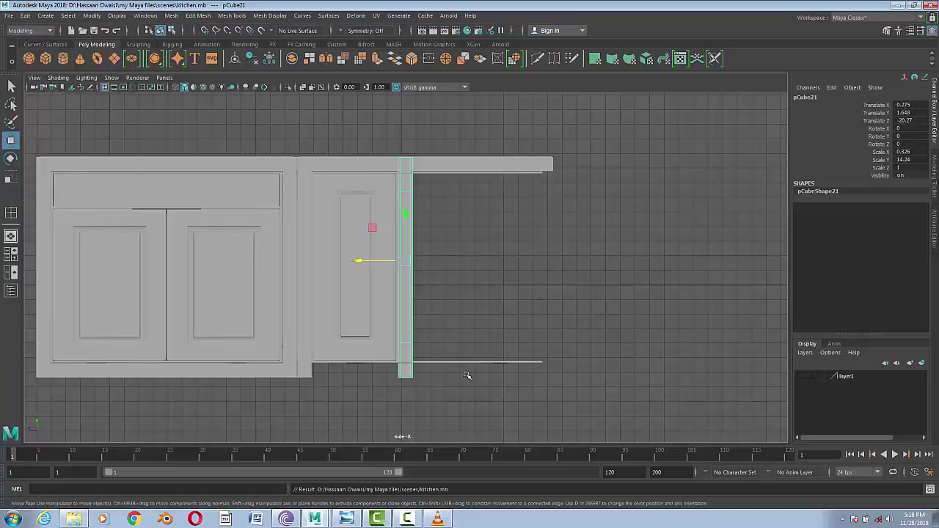
- After checking the photo, duplicate both doors and side strips and move the copy right of the narrow section
{"action": "left_click", "coordinate": [347, 520]}
{"action": "key", "text": "alt+Tab"}
{"action": "left_click", "coordinate": [230, 291]}
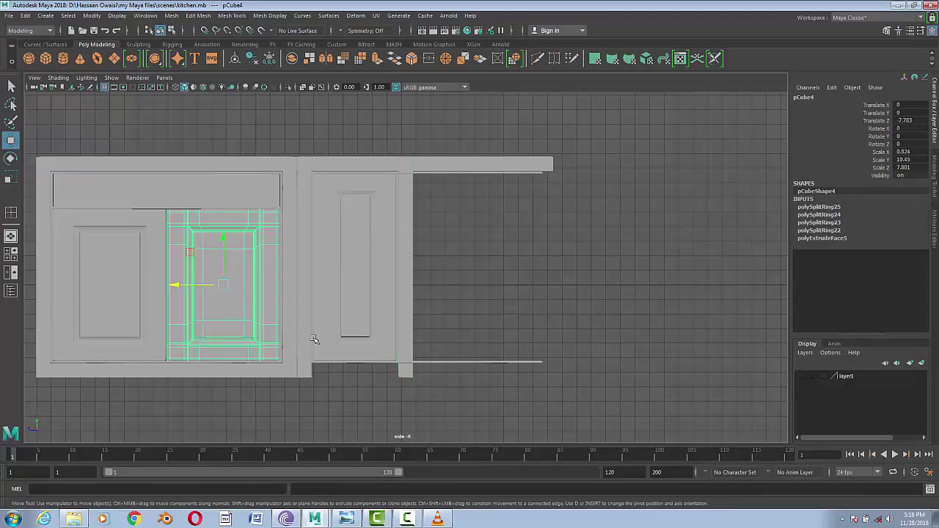
{"action": "left_click", "coordinate": [103, 292]}
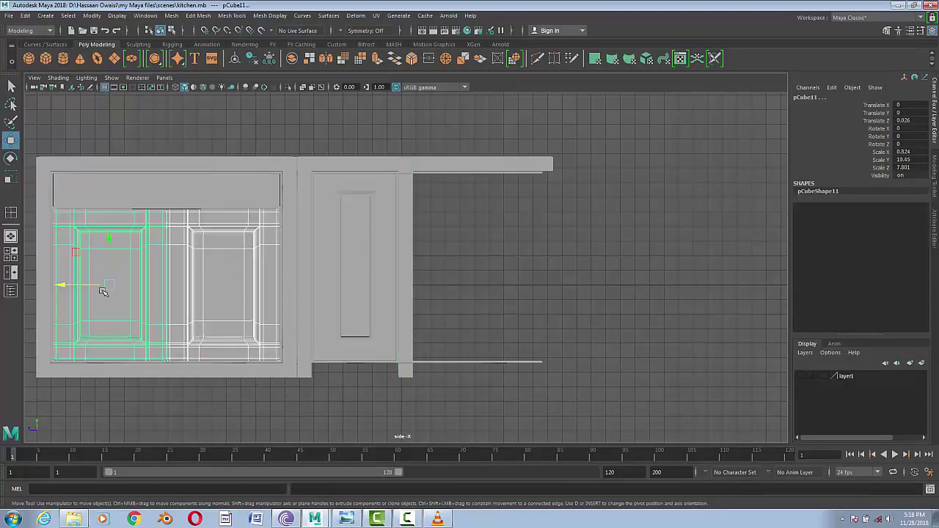
{"action": "left_click", "coordinate": [53, 250]}
{"action": "left_click", "coordinate": [281, 233]}
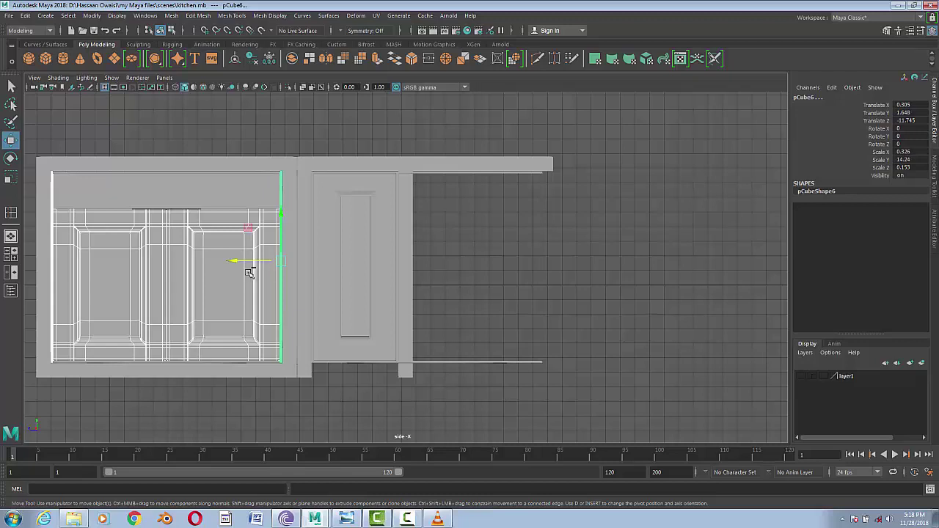
{"action": "key", "text": "ctrl+d"}
{"action": "mouse_move", "coordinate": [239, 263]}
{"action": "left_mouse_down"}
{"action": "mouse_move", "coordinate": [597, 271]}
{"action": "mouse_move", "coordinate": [645, 182]}
{"action": "left_mouse_up"}
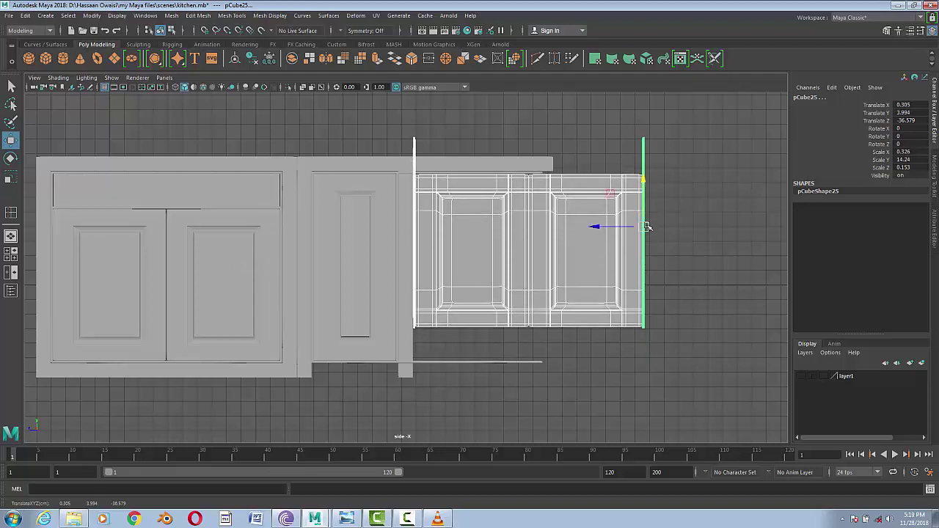
- Lower the copied cabinet's right side strip down to the floor
{"action": "key", "text": "ctrl+z"}
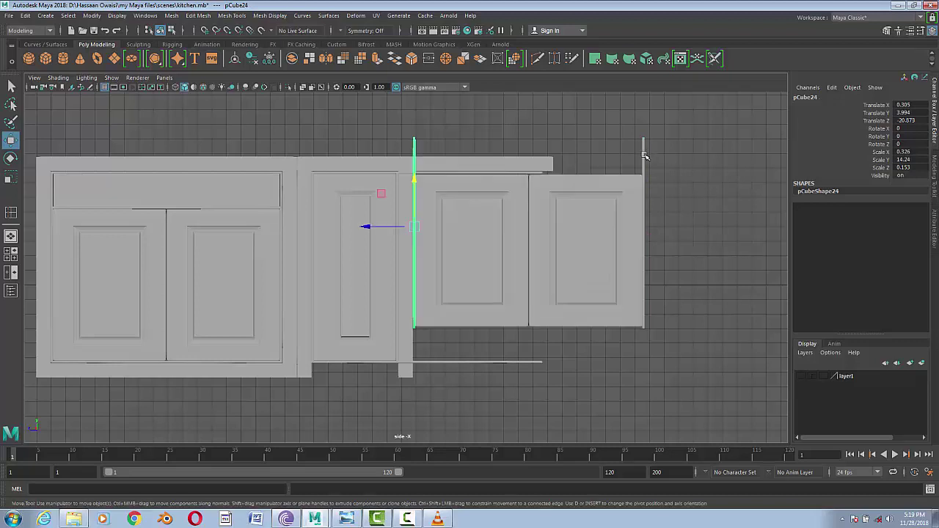
{"action": "left_click", "coordinate": [644, 155]}
{"action": "left_click_drag", "start_coordinate": [644, 178], "coordinate": [644, 201]}
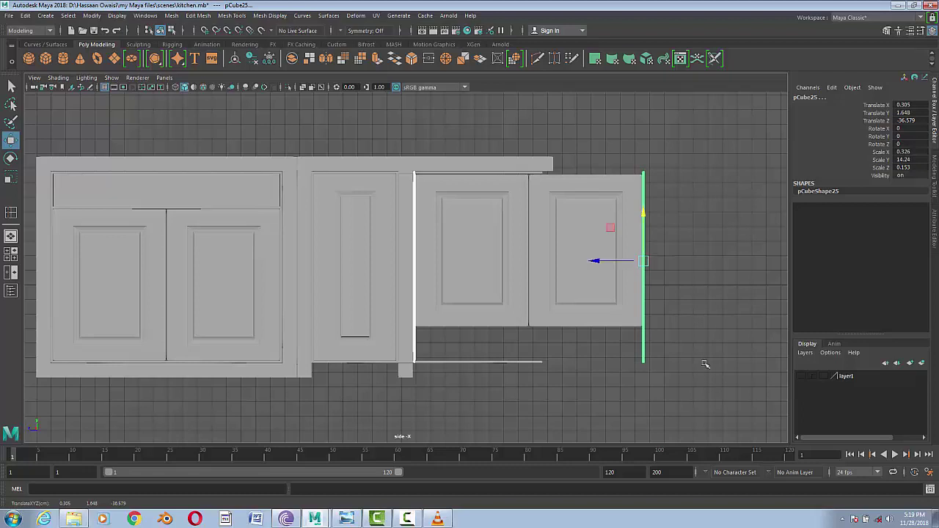
- Move the top drawer panel over to sit beneath the new cabinet's doors
{"action": "left_click", "coordinate": [145, 206]}
{"action": "left_click_drag", "start_coordinate": [118, 194], "coordinate": [480, 194]}
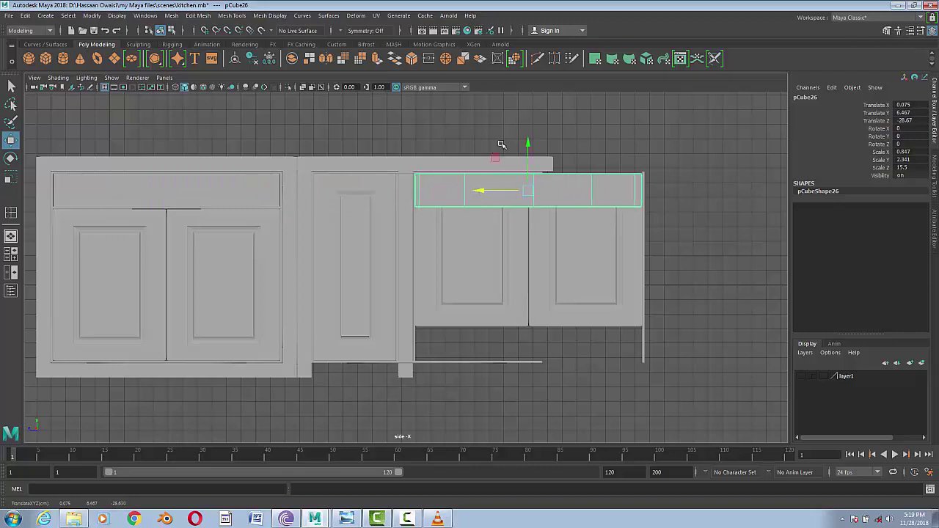
{"action": "left_click_drag", "start_coordinate": [528, 151], "coordinate": [563, 300]}
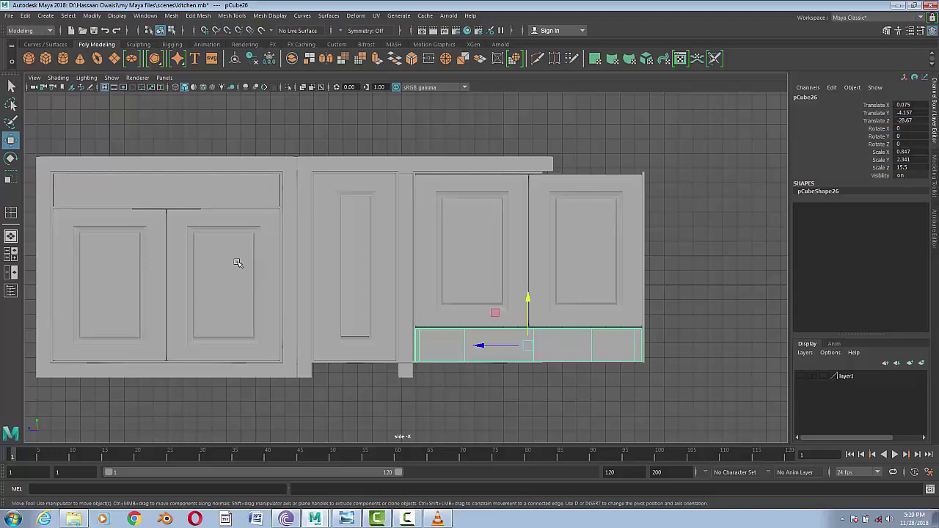
- Duplicate the top rail strip and lower the copy down the cabinet front
{"action": "middle_click_drag", "start_coordinate": [249, 255], "coordinate": [384, 266], "text": "alt"}
{"action": "mouse_move", "coordinate": [383, 266]}
{"action": "right_mouse_down", "text": "alt"}
{"action": "mouse_move", "coordinate": [652, 245]}
{"action": "mouse_move", "coordinate": [480, 261]}
{"action": "right_mouse_up", "text": "alt"}
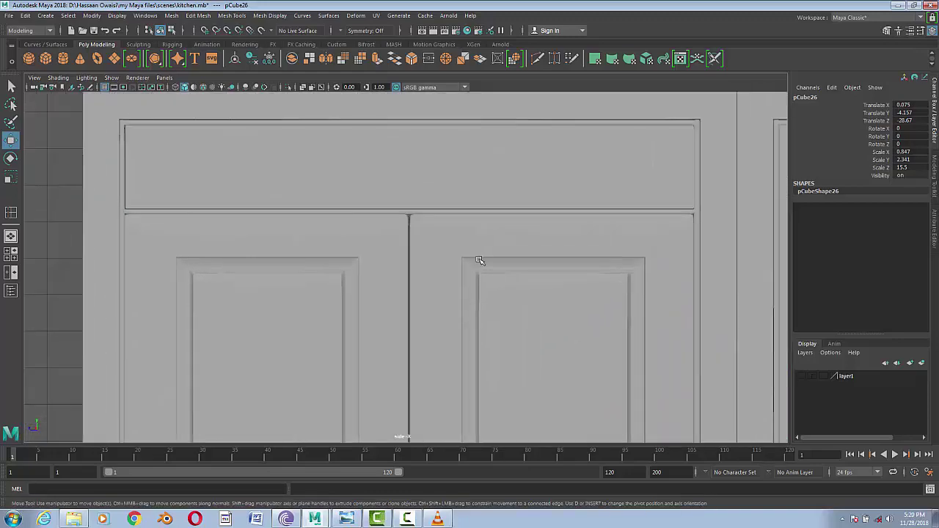
{"action": "scroll", "coordinate": [500, 196], "scroll_direction": "down", "scroll_amount": 1}
{"action": "left_click", "coordinate": [481, 118]}
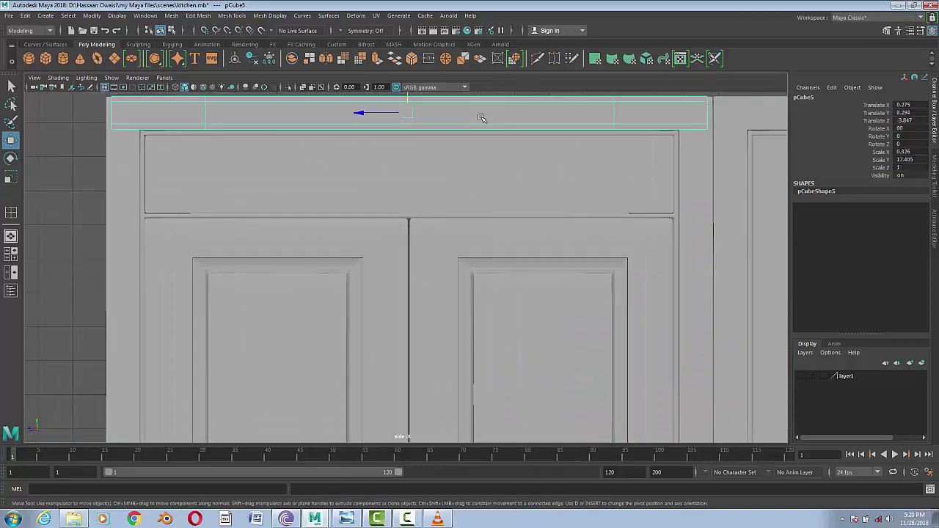
{"action": "key", "text": "ctrl+d"}
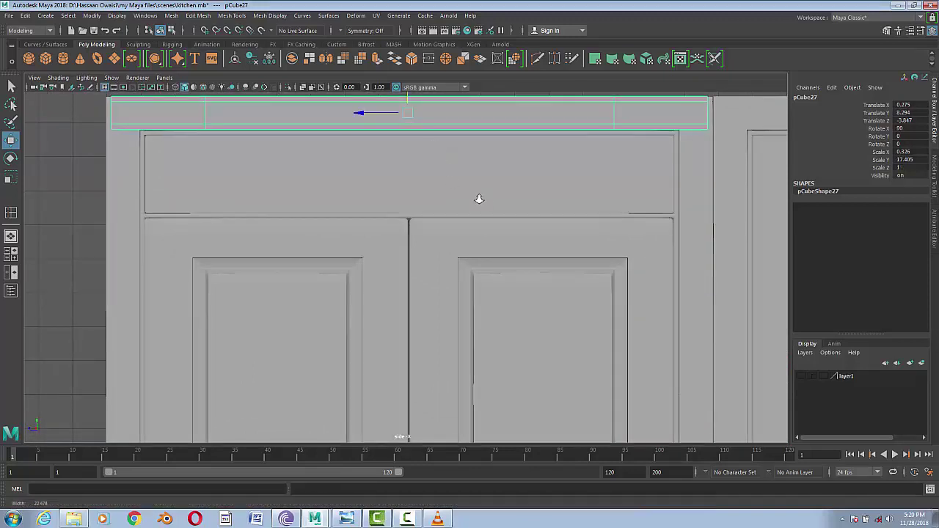
{"action": "middle_click_drag", "start_coordinate": [480, 199], "coordinate": [441, 212], "text": "alt"}
{"action": "left_click_drag", "start_coordinate": [404, 109], "coordinate": [405, 224]}
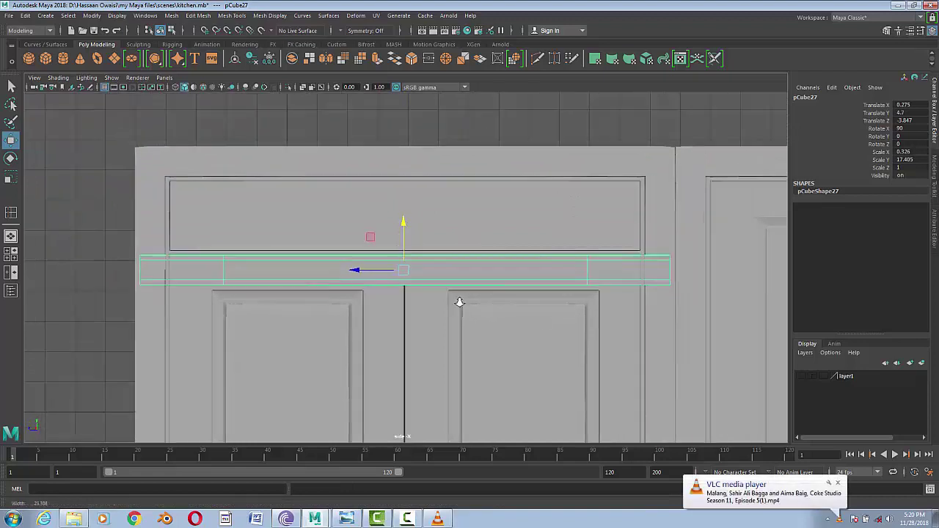
{"action": "middle_click_drag", "start_coordinate": [405, 224], "coordinate": [465, 162], "text": "alt"}
{"action": "scroll", "coordinate": [441, 342], "scroll_direction": "down", "scroll_amount": 2}
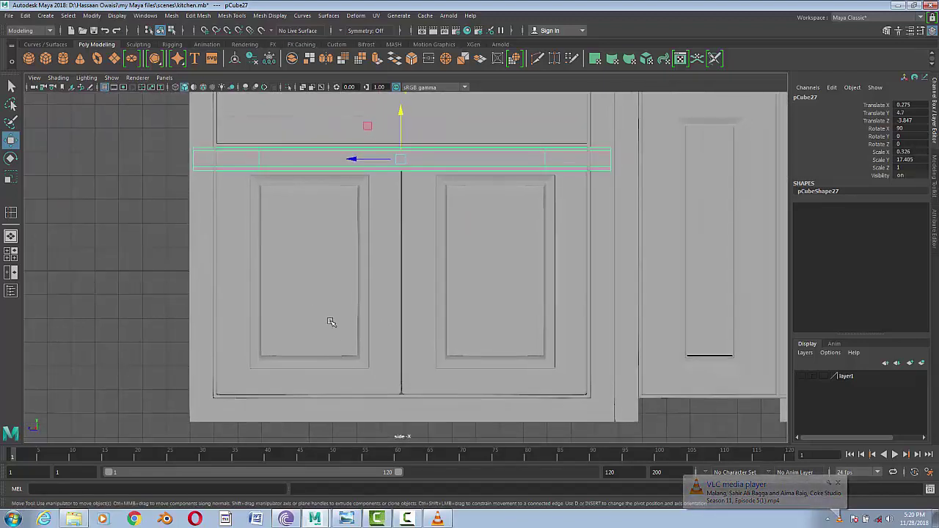
- Lower both door frames and the bottom strip slightly
{"action": "left_click", "coordinate": [327, 317]}
{"action": "left_click", "coordinate": [522, 310], "text": "shift"}
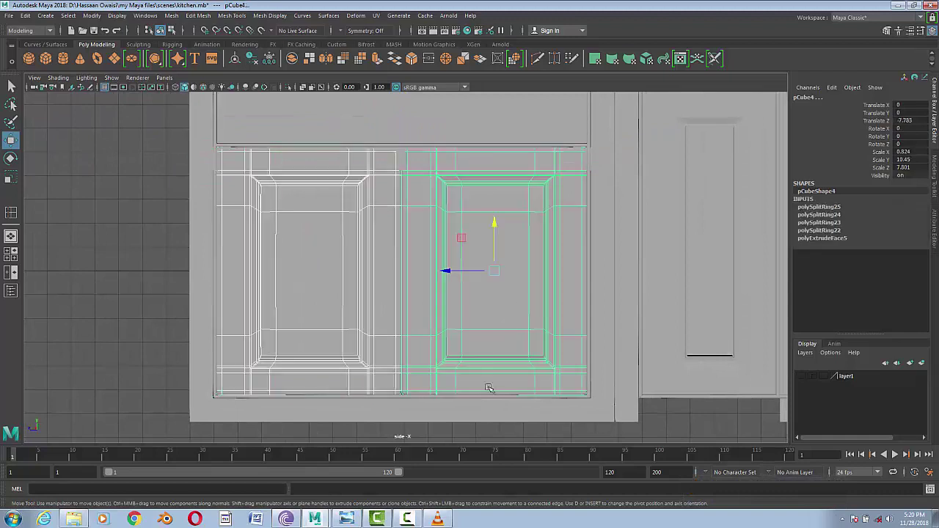
{"action": "left_click", "coordinate": [466, 411], "text": "shift"}
{"action": "left_click_drag", "start_coordinate": [399, 369], "coordinate": [401, 392]}
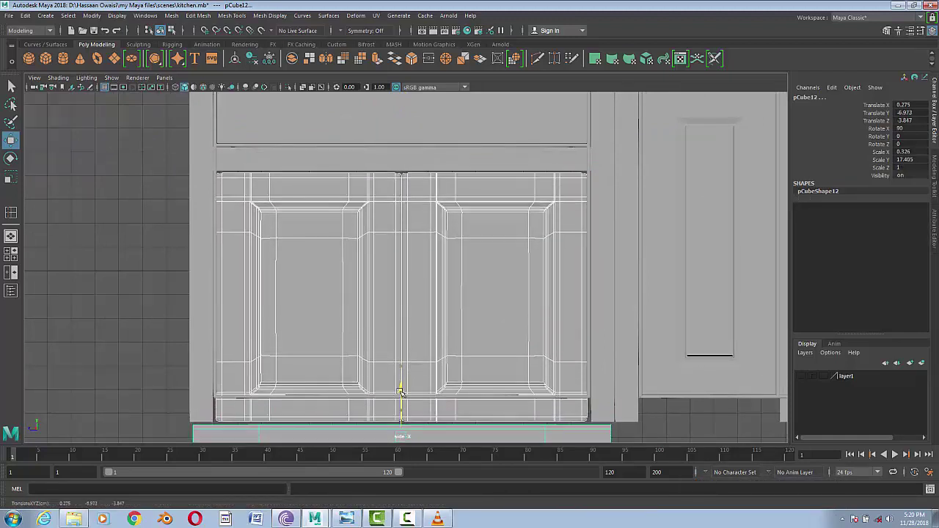
- Make a lower copy of the rail above the doors and select the plinth strip underneath
{"action": "left_click", "coordinate": [478, 145]}
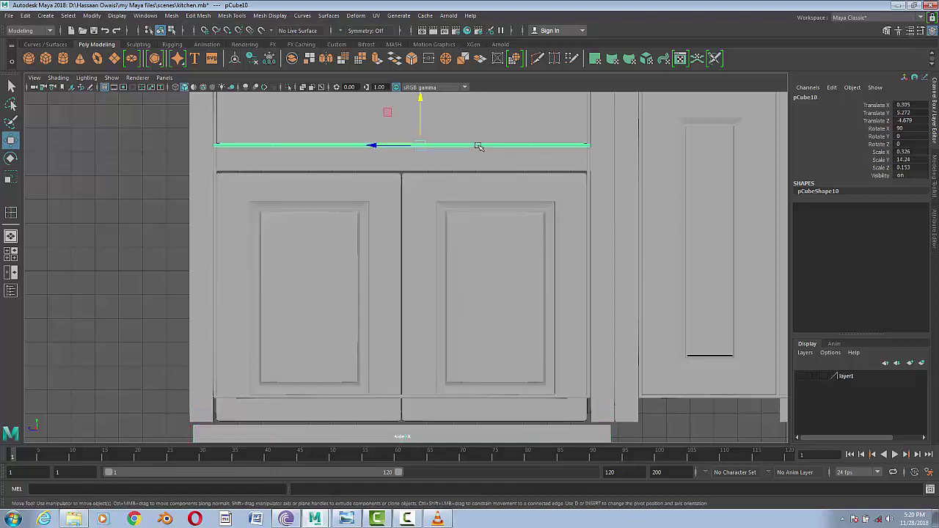
{"action": "left_click_drag", "start_coordinate": [424, 113], "coordinate": [422, 126], "text": "shift"}
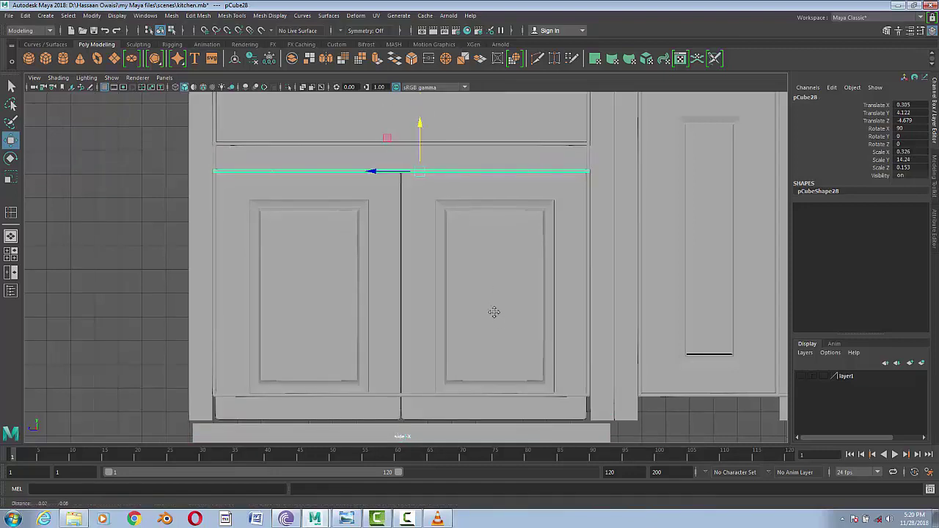
{"action": "middle_click_drag", "start_coordinate": [494, 310], "coordinate": [494, 242], "text": "alt"}
{"action": "left_click", "coordinate": [493, 366]}
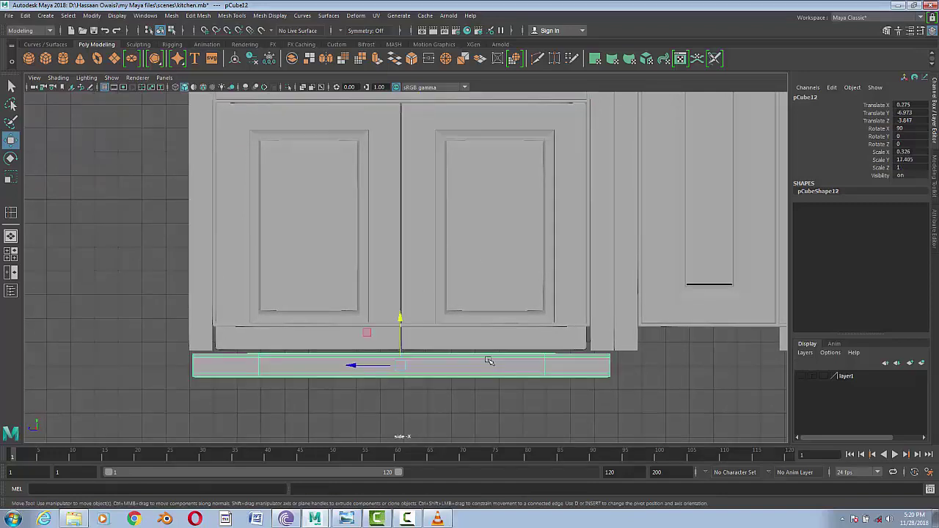
{"action": "scroll", "coordinate": [484, 342], "scroll_direction": "down", "scroll_amount": 3}
{"action": "scroll", "coordinate": [428, 361], "scroll_direction": "up", "scroll_amount": 2}
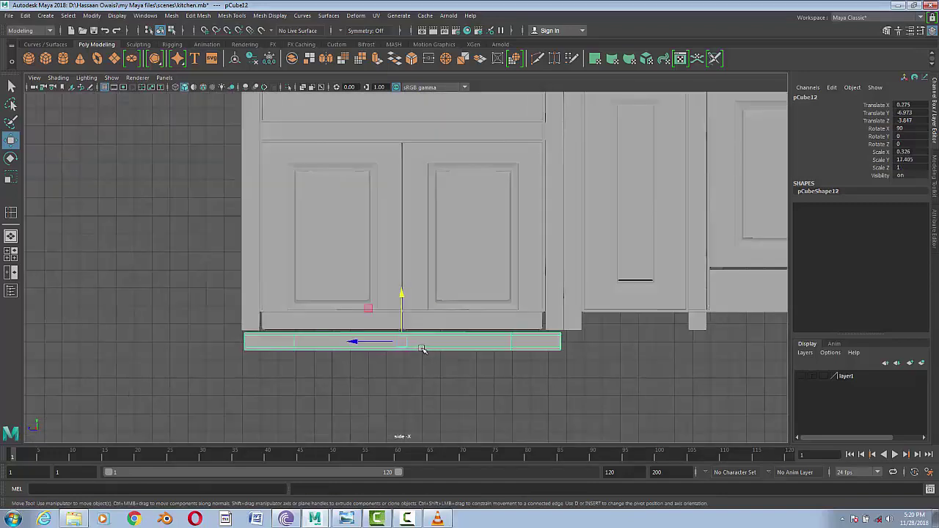
- Lower the center cabinet's thin bottom rail (pCube13) in Y
{"action": "key", "text": "space"}
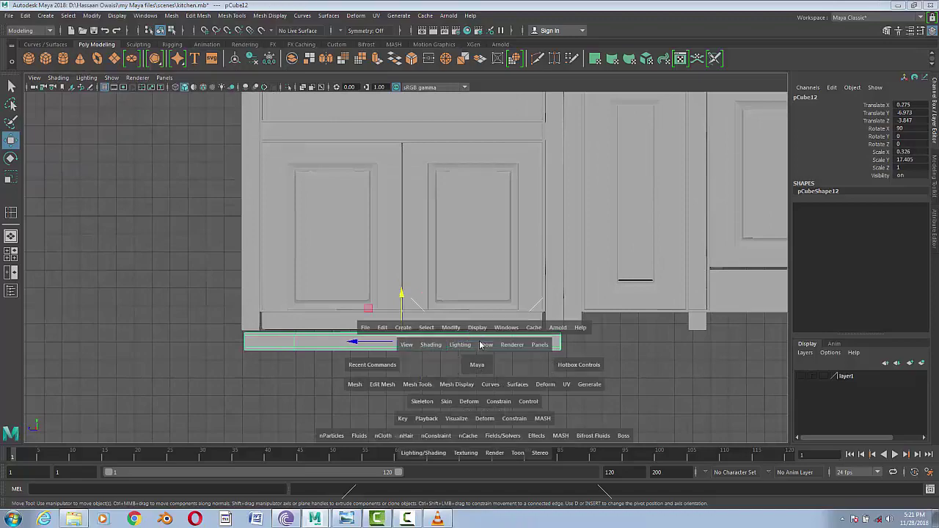
{"action": "mouse_move", "coordinate": [477, 369]}
{"action": "left_mouse_down"}
{"action": "mouse_move", "coordinate": [420, 351]}
{"action": "mouse_move", "coordinate": [505, 369]}
{"action": "mouse_move", "coordinate": [486, 375]}
{"action": "mouse_move", "coordinate": [508, 362]}
{"action": "mouse_move", "coordinate": [489, 343]}
{"action": "left_mouse_up"}
{"action": "left_click", "coordinate": [488, 344]}
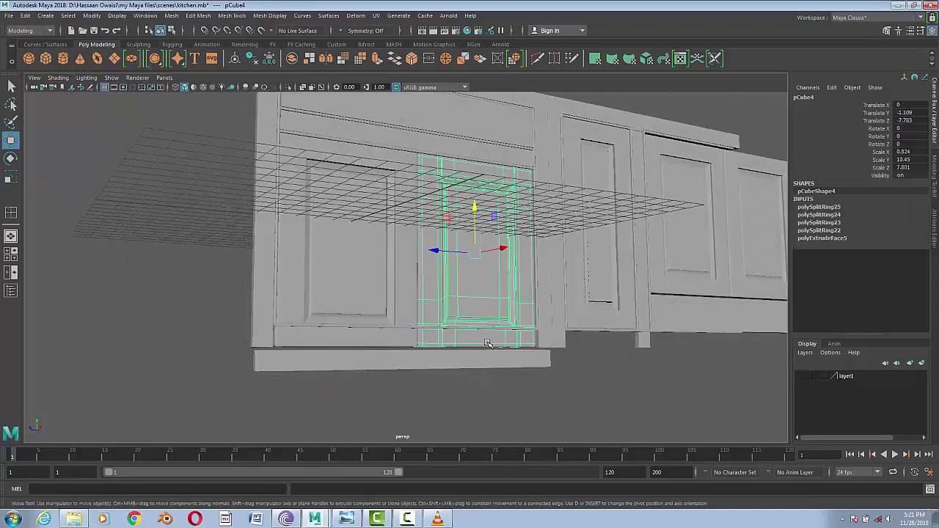
{"action": "left_click", "coordinate": [370, 326]}
{"action": "left_click_drag", "start_coordinate": [431, 279], "coordinate": [430, 300]}
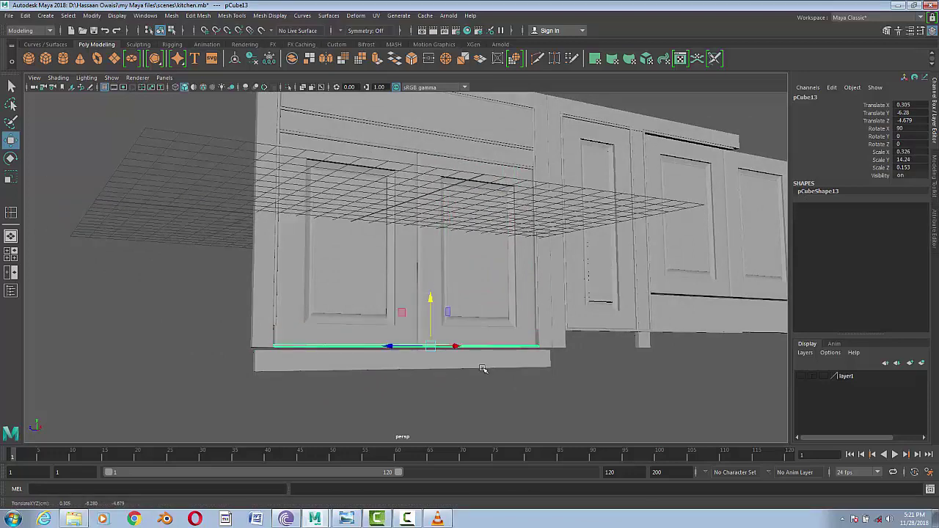
{"action": "left_click_drag", "start_coordinate": [482, 368], "coordinate": [530, 376]}
{"action": "scroll", "coordinate": [441, 352], "scroll_direction": "up", "scroll_amount": 5}
{"action": "left_click_drag", "start_coordinate": [441, 219], "coordinate": [441, 228]}
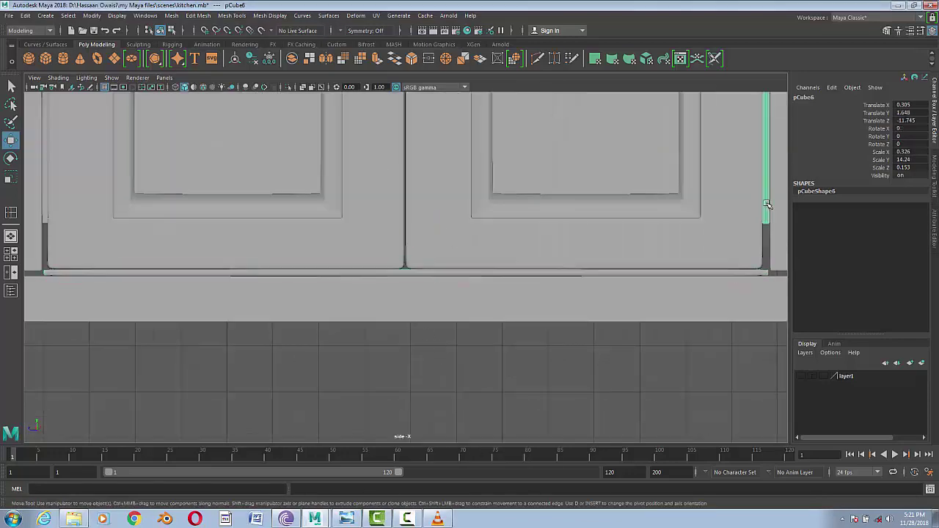
- Drag the bottom vertices of the right and left side stiles down to meet the base rail
{"action": "right_click_drag", "start_coordinate": [767, 214], "coordinate": [751, 208]}
{"action": "mouse_move", "coordinate": [728, 182]}
{"action": "left_mouse_down"}
{"action": "mouse_move", "coordinate": [778, 234]}
{"action": "mouse_move", "coordinate": [770, 224]}
{"action": "left_mouse_up"}
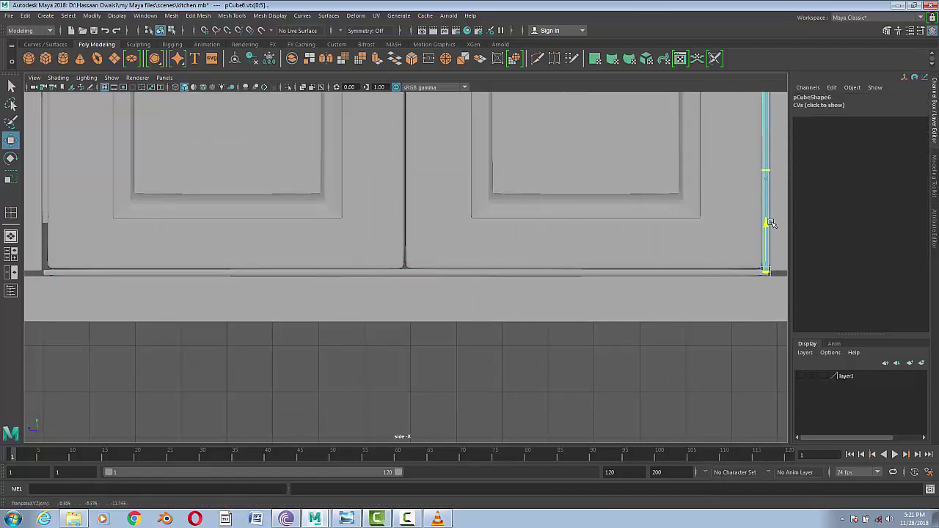
{"action": "scroll", "coordinate": [524, 286], "scroll_direction": "down", "scroll_amount": 3}
{"action": "left_click", "coordinate": [400, 235]}
{"action": "right_click_drag", "start_coordinate": [401, 235], "coordinate": [355, 236]}
{"action": "left_click_drag", "start_coordinate": [390, 235], "coordinate": [469, 304]}
{"action": "left_click_drag", "start_coordinate": [403, 213], "coordinate": [408, 273]}
{"action": "scroll", "coordinate": [406, 246], "scroll_direction": "up", "scroll_amount": 10}
{"action": "scroll", "coordinate": [502, 289], "scroll_direction": "down", "scroll_amount": 5}
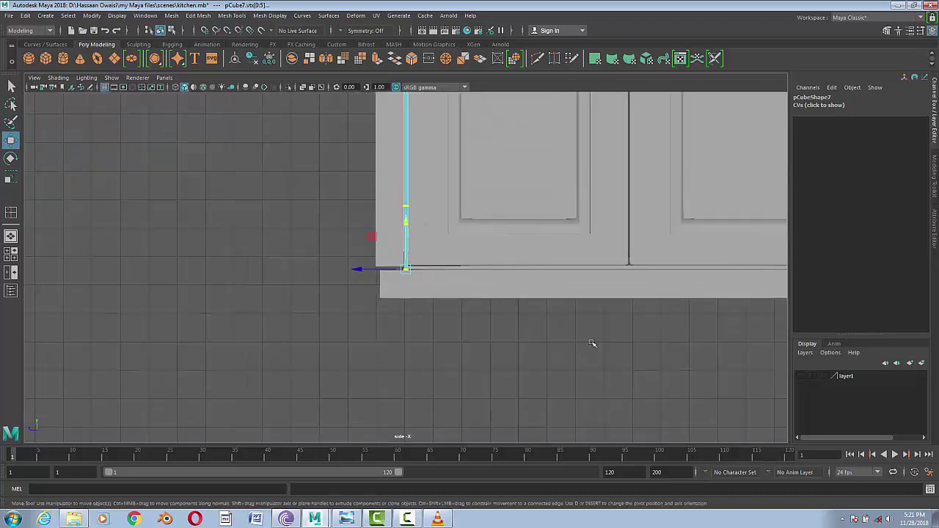
{"action": "scroll", "coordinate": [325, 206], "scroll_direction": "down", "scroll_amount": 2}
{"action": "right_click_drag", "start_coordinate": [342, 203], "coordinate": [388, 188]}
{"action": "left_click", "coordinate": [618, 362]}
- Pull the right side panel's bottom vertices down along Y to the base
{"action": "scroll", "coordinate": [261, 313], "scroll_direction": "down", "scroll_amount": 3}
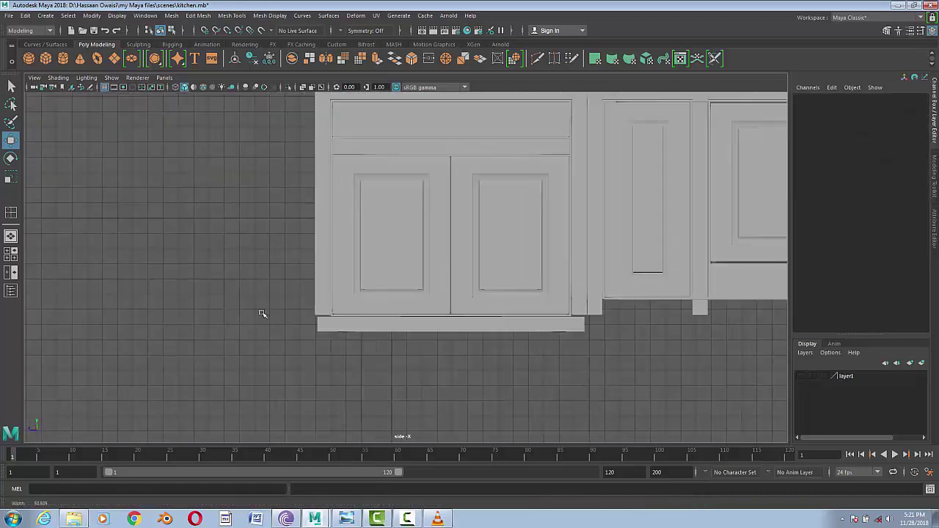
{"action": "scroll", "coordinate": [512, 380], "scroll_direction": "up", "scroll_amount": 3}
{"action": "scroll", "coordinate": [583, 328], "scroll_direction": "up", "scroll_amount": 2}
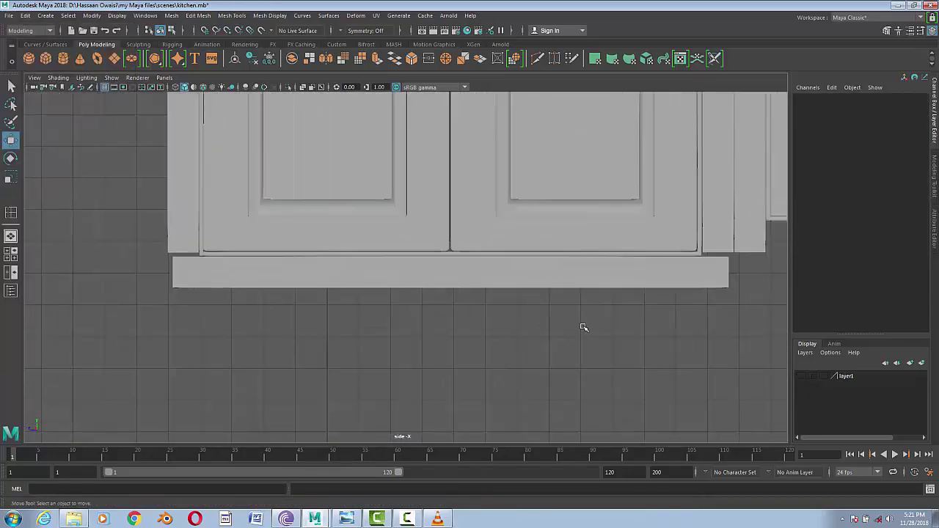
{"action": "left_click", "coordinate": [719, 230]}
{"action": "left_click_drag", "start_coordinate": [690, 176], "coordinate": [663, 315]}
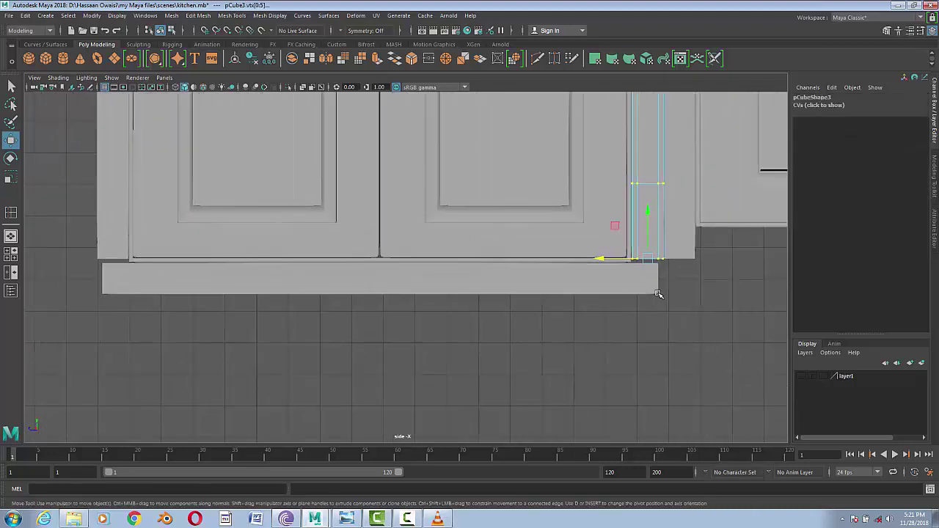
{"action": "left_click_drag", "start_coordinate": [565, 226], "coordinate": [734, 339]}
{"action": "left_click_drag", "start_coordinate": [648, 223], "coordinate": [647, 231]}
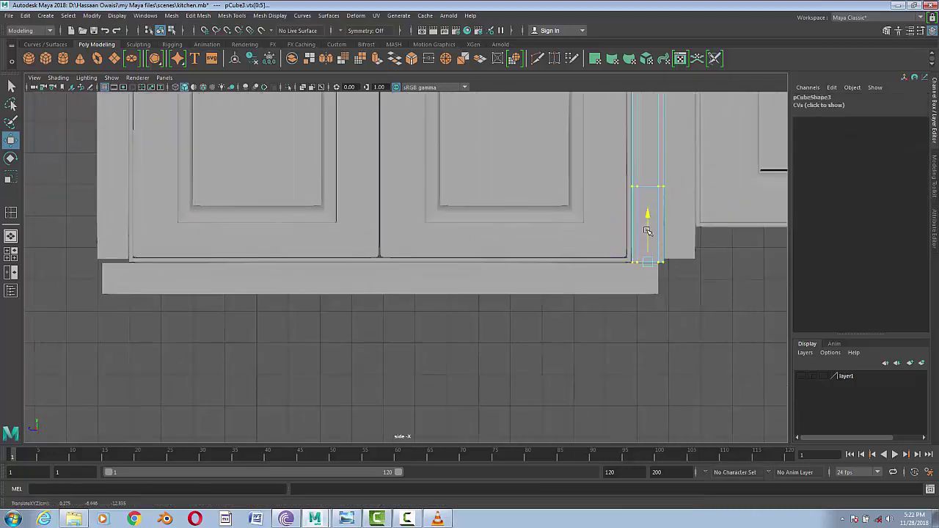
{"action": "key", "text": "f"}
{"action": "left_click_drag", "start_coordinate": [403, 224], "coordinate": [406, 277]}
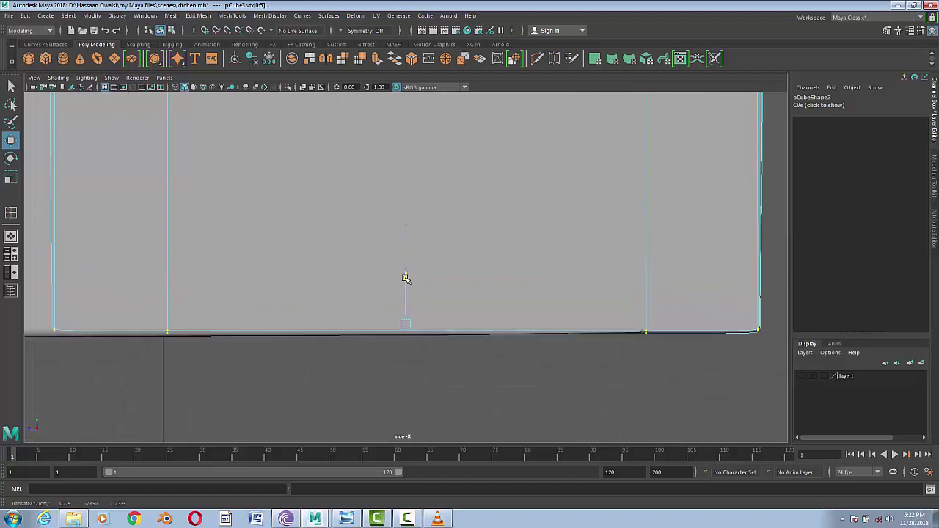
{"action": "left_click", "coordinate": [507, 400]}
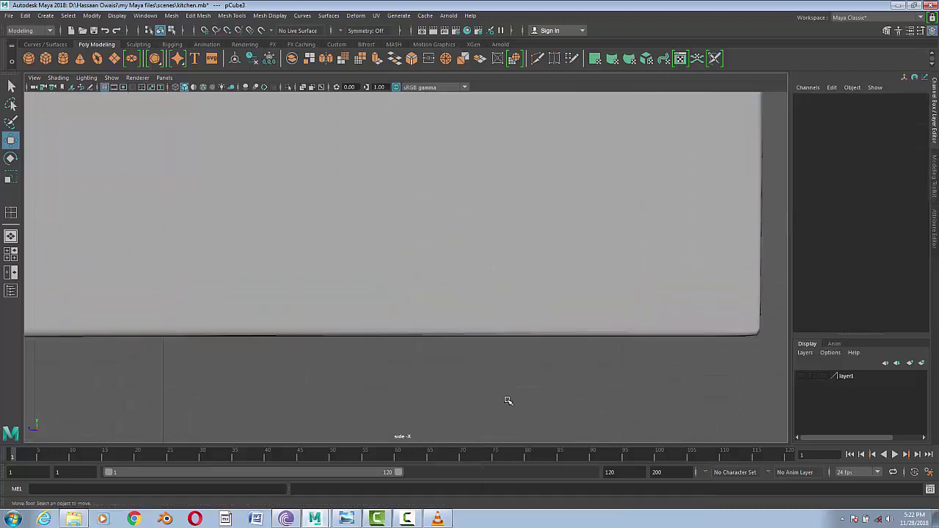
- Lower the left side panel's bottom vertices to the base and return to Object Mode
{"action": "scroll", "coordinate": [392, 339], "scroll_direction": "down", "scroll_amount": 5}
{"action": "middle_click_drag", "start_coordinate": [353, 317], "coordinate": [434, 318], "text": "alt"}
{"action": "right_click_drag", "start_coordinate": [256, 231], "coordinate": [213, 229]}
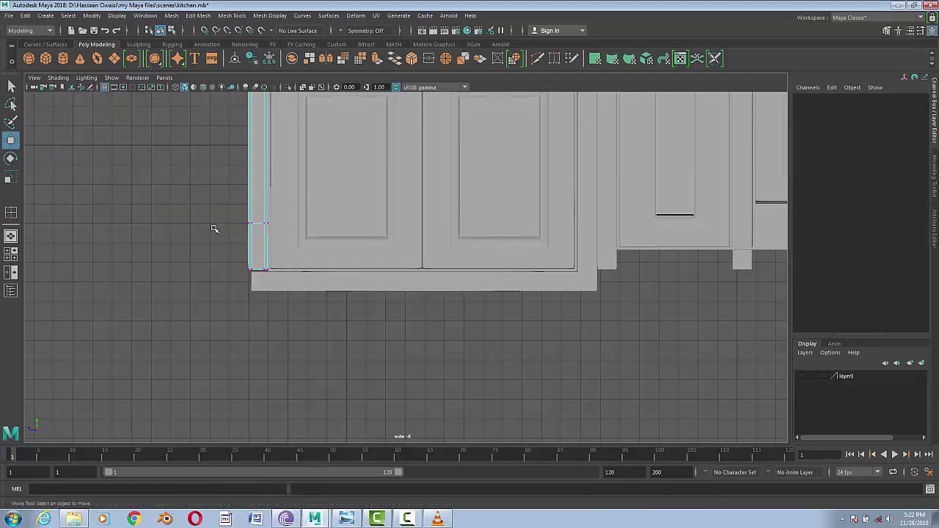
{"action": "left_click_drag", "start_coordinate": [213, 229], "coordinate": [308, 301]}
{"action": "scroll", "coordinate": [271, 254], "scroll_direction": "up", "scroll_amount": 5}
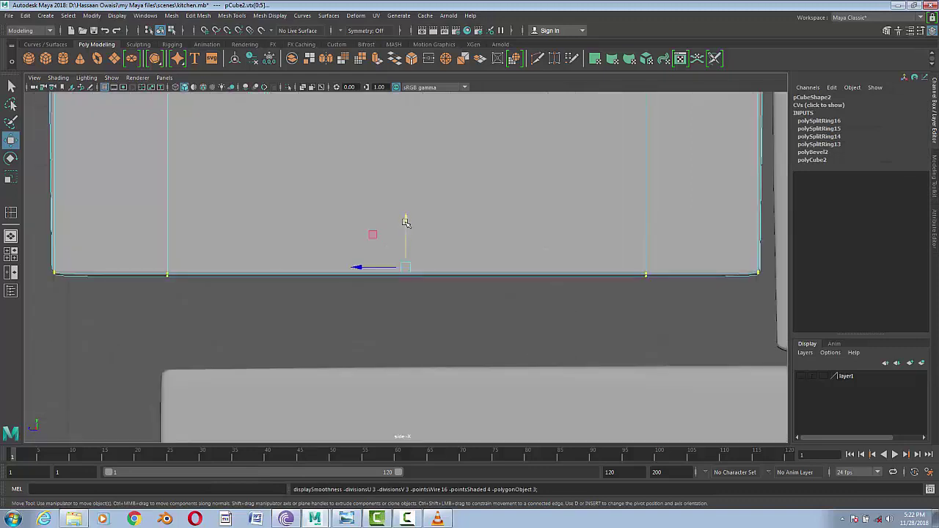
{"action": "mouse_move", "coordinate": [406, 218]}
{"action": "middle_mouse_down", "text": "alt"}
{"action": "mouse_move", "coordinate": [436, 404]}
{"action": "mouse_move", "coordinate": [406, 226]}
{"action": "mouse_move", "coordinate": [416, 358]}
{"action": "mouse_move", "coordinate": [411, 231]}
{"action": "middle_mouse_up", "text": "alt"}
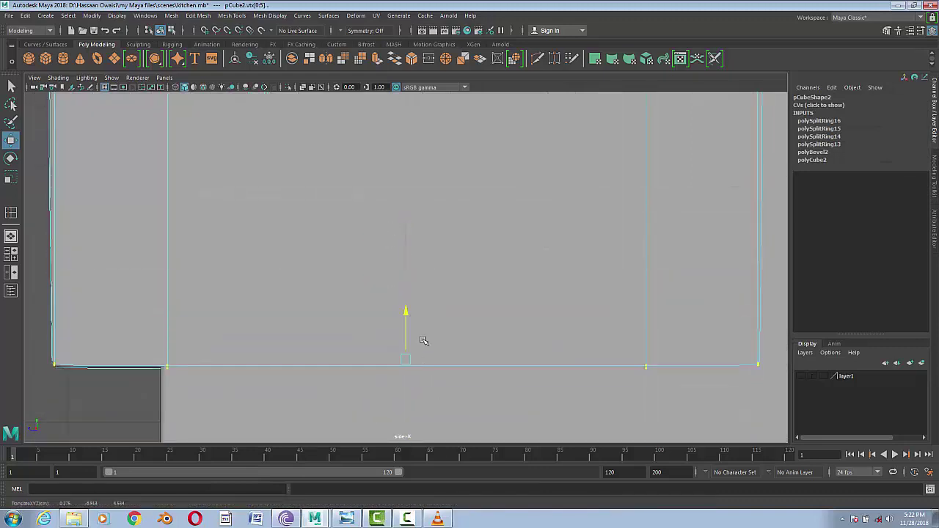
{"action": "middle_click_drag", "start_coordinate": [387, 299], "coordinate": [418, 345], "text": "alt"}
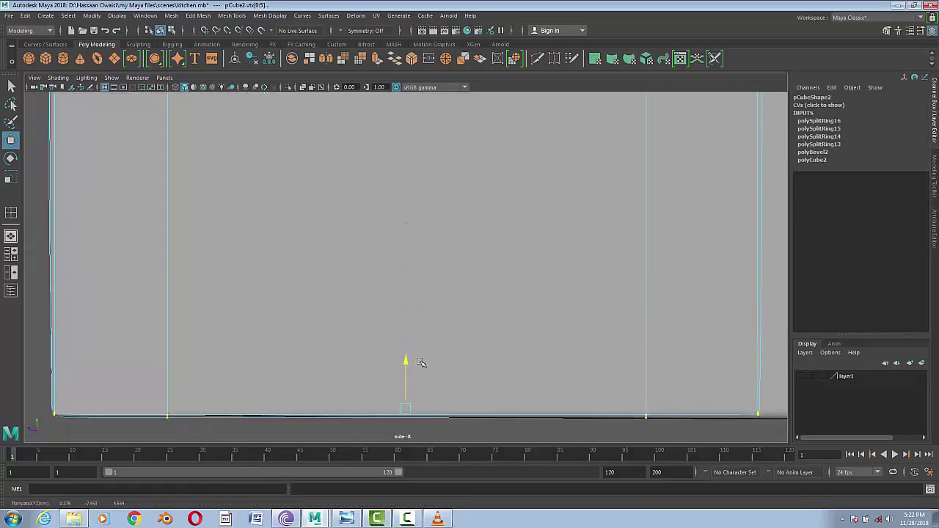
{"action": "right_click_drag", "start_coordinate": [446, 235], "coordinate": [492, 220]}
- Save the scene as kitchen.mb via File > Save Scene
{"action": "scroll", "coordinate": [511, 341], "scroll_direction": "down", "scroll_amount": 5}
{"action": "left_click", "coordinate": [511, 341]}
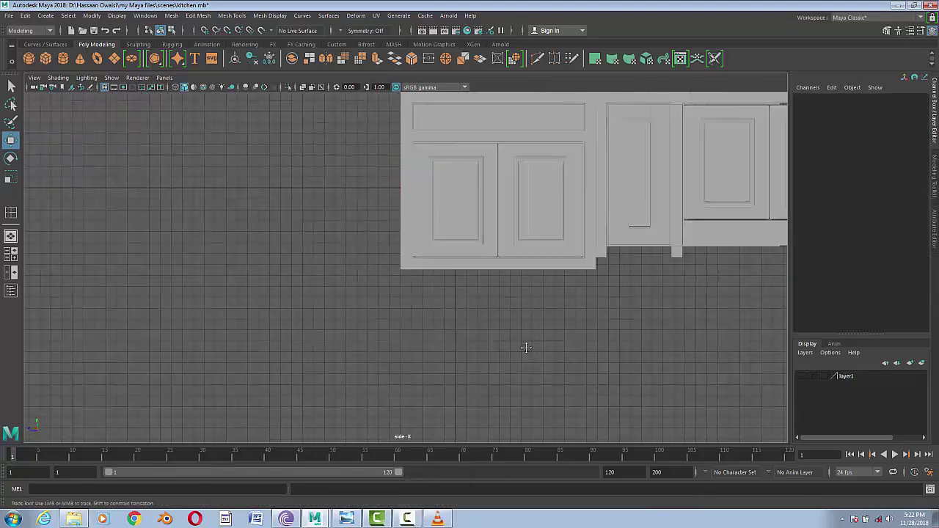
{"action": "middle_click_drag", "start_coordinate": [524, 341], "coordinate": [427, 360], "text": "alt"}
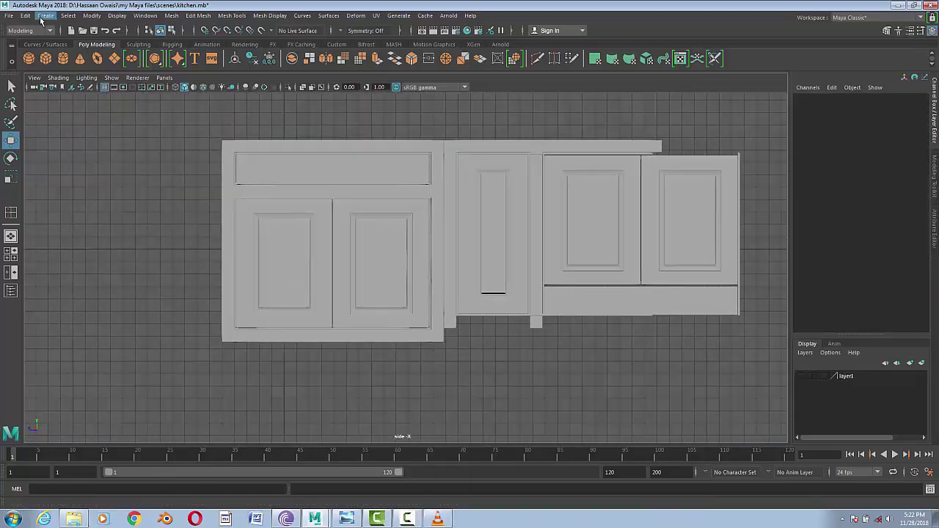
{"action": "left_click", "coordinate": [9, 15]}
{"action": "left_click", "coordinate": [29, 56]}
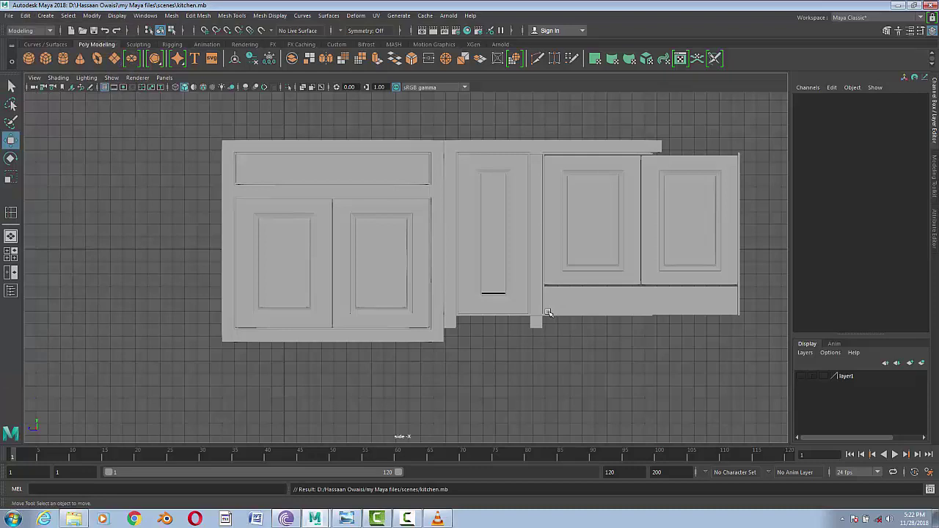
{"action": "scroll", "coordinate": [519, 372], "scroll_direction": "up", "scroll_amount": 3}
- Lower the narrow center piece's bottom vertices to the base, checking it in smooth preview
{"action": "left_click", "coordinate": [506, 297]}
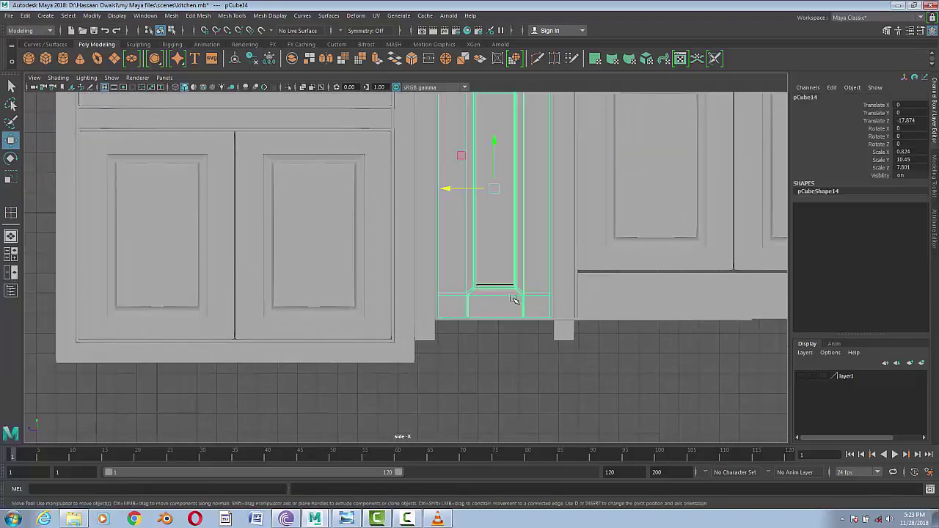
{"action": "right_click_drag", "start_coordinate": [506, 249], "coordinate": [416, 285]}
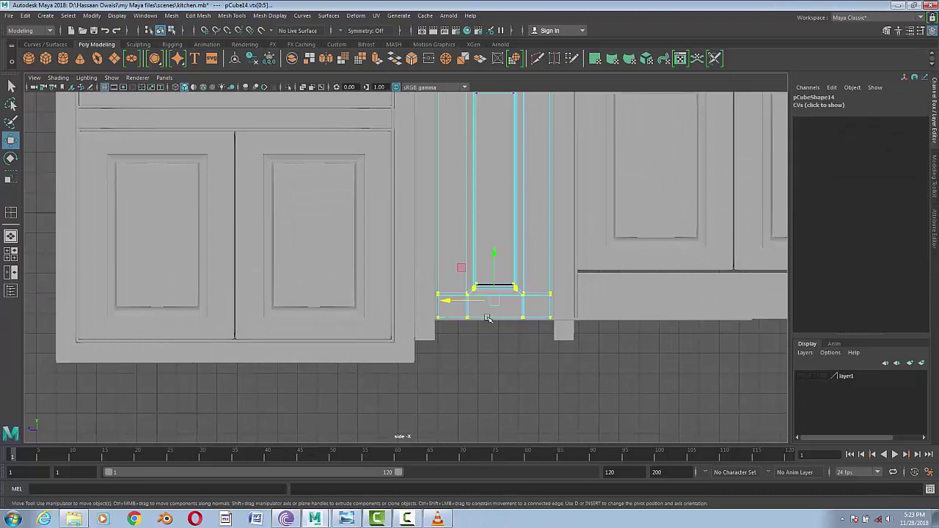
{"action": "left_click_drag", "start_coordinate": [495, 253], "coordinate": [497, 274]}
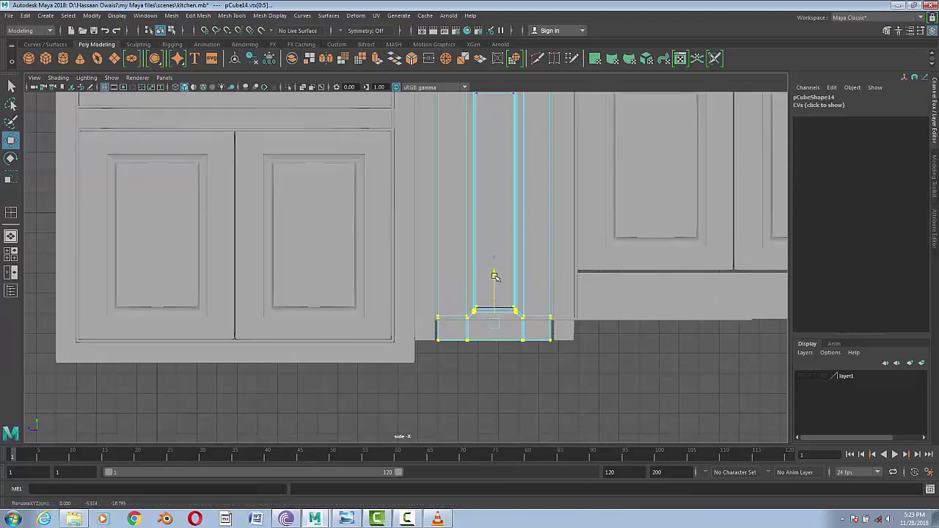
{"action": "scroll", "coordinate": [482, 387], "scroll_direction": "up", "scroll_amount": 5}
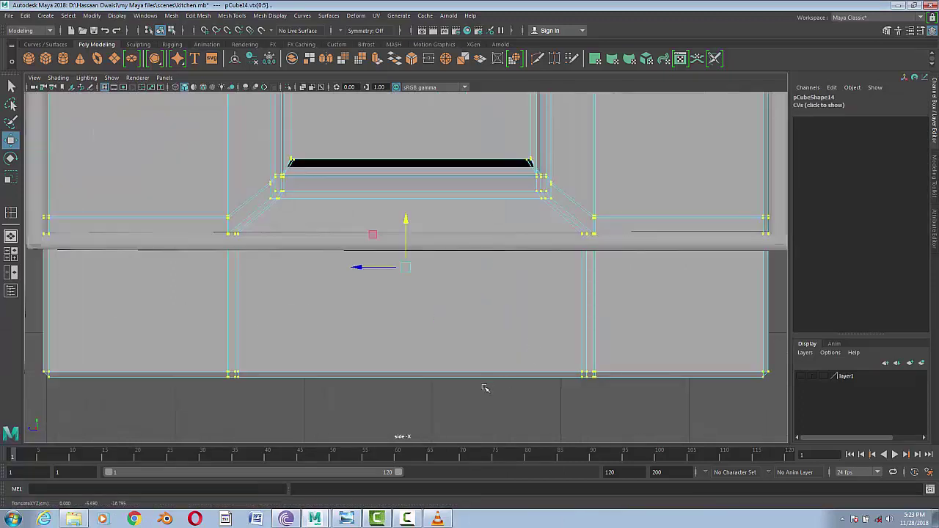
{"action": "scroll", "coordinate": [443, 378], "scroll_direction": "down", "scroll_amount": 3}
{"action": "left_click_drag", "start_coordinate": [409, 220], "coordinate": [407, 217]}
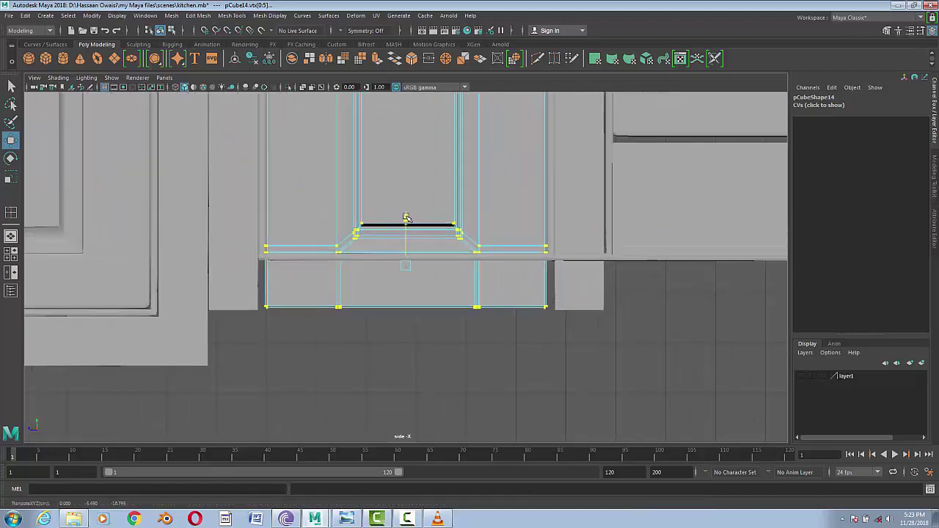
{"action": "key", "text": "3"}
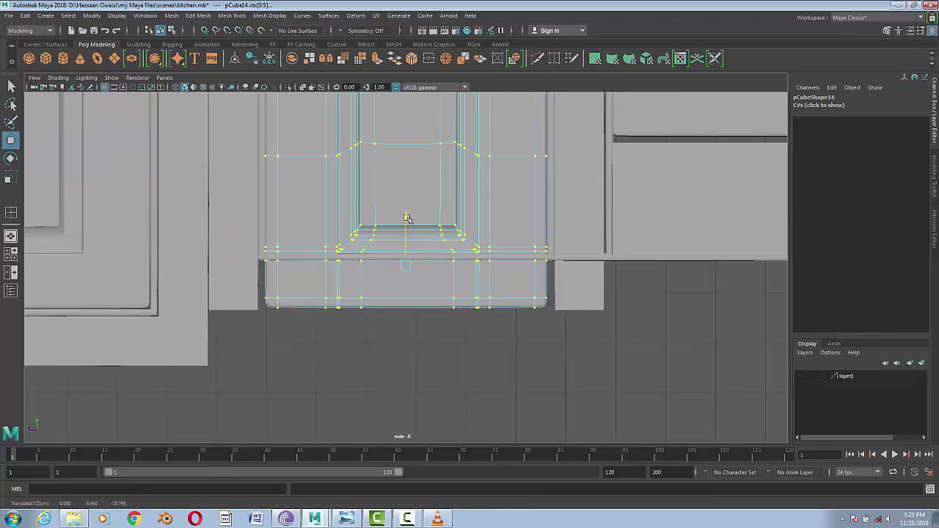
{"action": "right_click_drag", "start_coordinate": [520, 193], "coordinate": [554, 186]}
{"action": "left_click", "coordinate": [462, 354]}
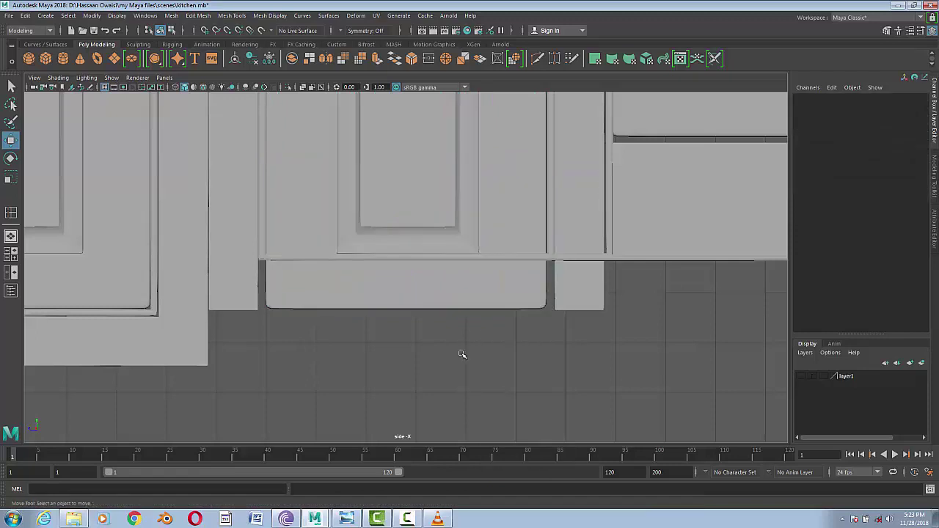
- Delete the long base strip, then duplicate pCube13 and slide the copy to Translate Z -21.534
{"action": "left_click", "coordinate": [466, 255]}
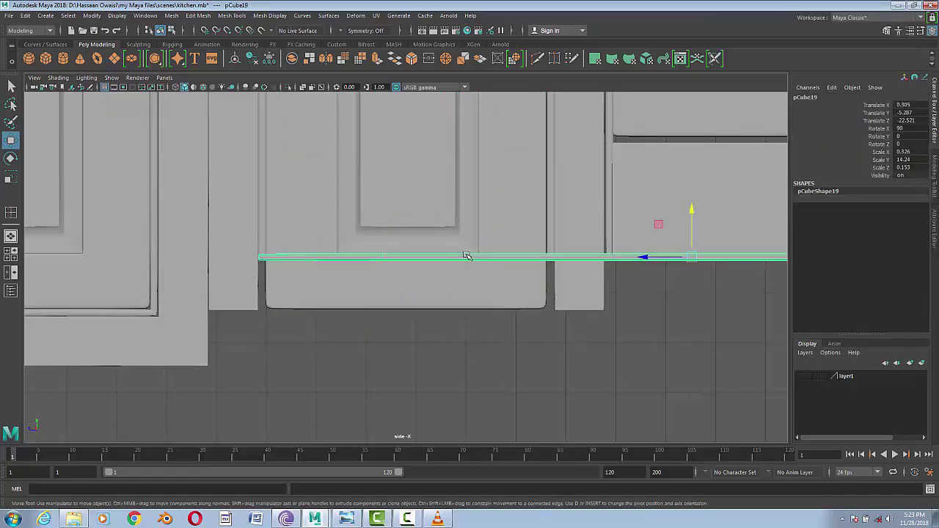
{"action": "key", "text": "Delete"}
{"action": "left_click", "coordinate": [130, 314]}
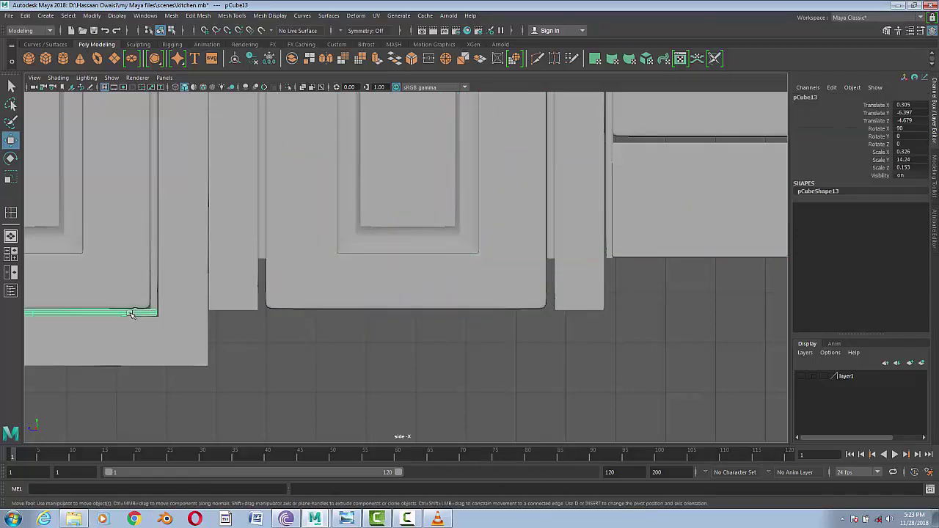
{"action": "key", "text": "ctrl+d"}
{"action": "scroll", "coordinate": [139, 326], "scroll_direction": "down", "scroll_amount": 3}
{"action": "left_click_drag", "start_coordinate": [176, 287], "coordinate": [447, 291]}
- Nudge the copied bottom strip into position and fine-tune its height
{"action": "scroll", "coordinate": [440, 292], "scroll_direction": "up", "scroll_amount": 3}
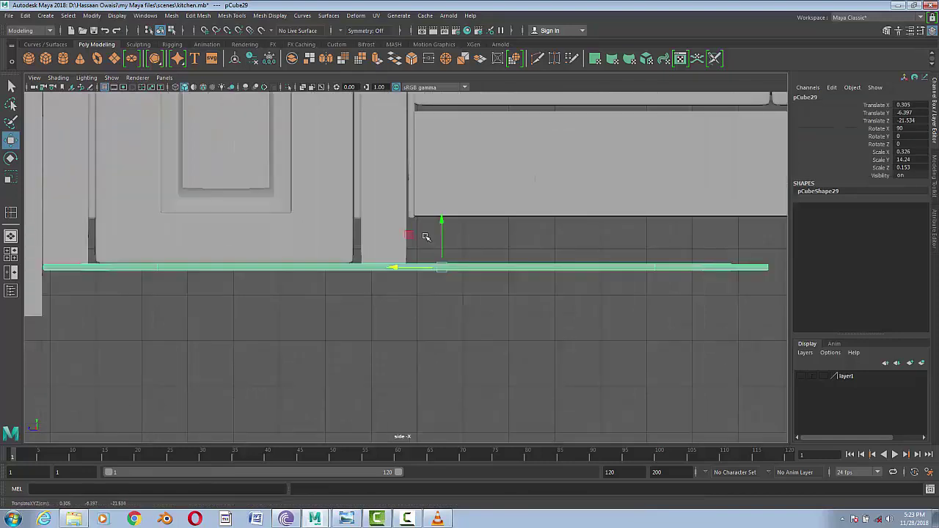
{"action": "middle_click_drag", "start_coordinate": [337, 343], "coordinate": [523, 368], "text": "alt"}
{"action": "left_click_drag", "start_coordinate": [636, 248], "coordinate": [639, 249]}
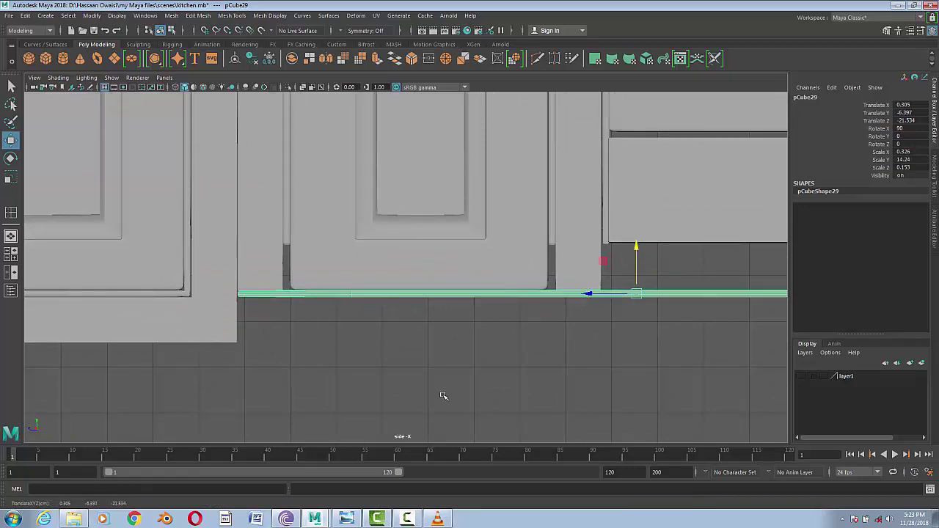
{"action": "middle_click_drag", "start_coordinate": [437, 424], "coordinate": [363, 416], "text": "alt"}
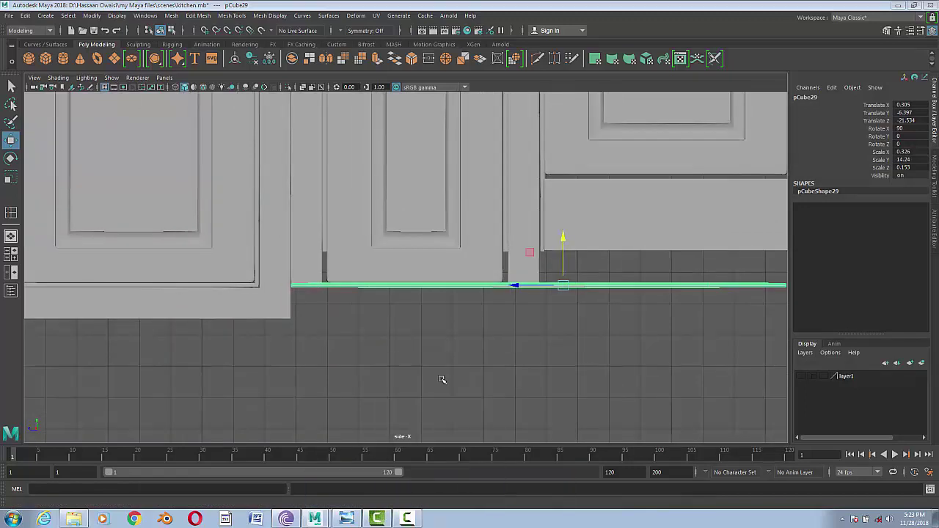
{"action": "scroll", "coordinate": [496, 267], "scroll_direction": "down", "scroll_amount": 2}
{"action": "middle_click_drag", "start_coordinate": [447, 286], "coordinate": [455, 418], "text": "alt"}
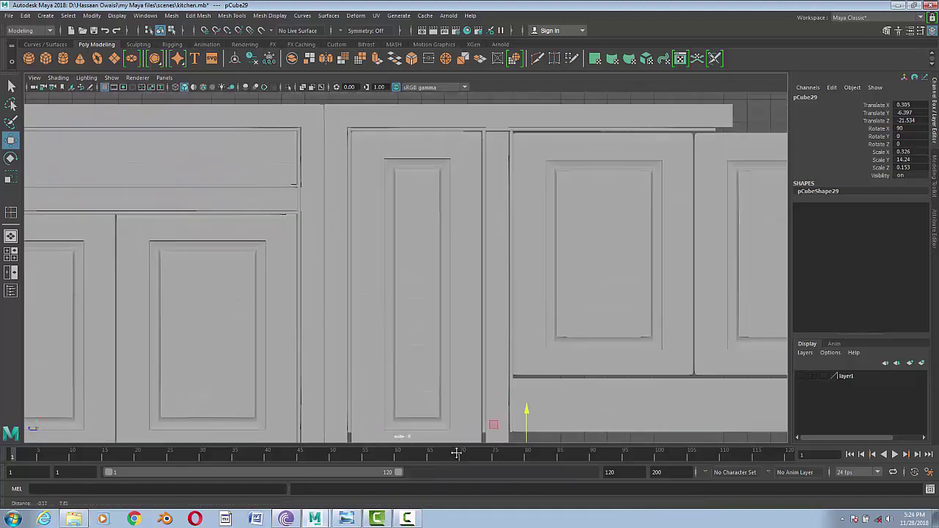
- Pull the top vertex of the left cabinet's right side strip down along the strip
{"action": "left_click", "coordinate": [297, 163]}
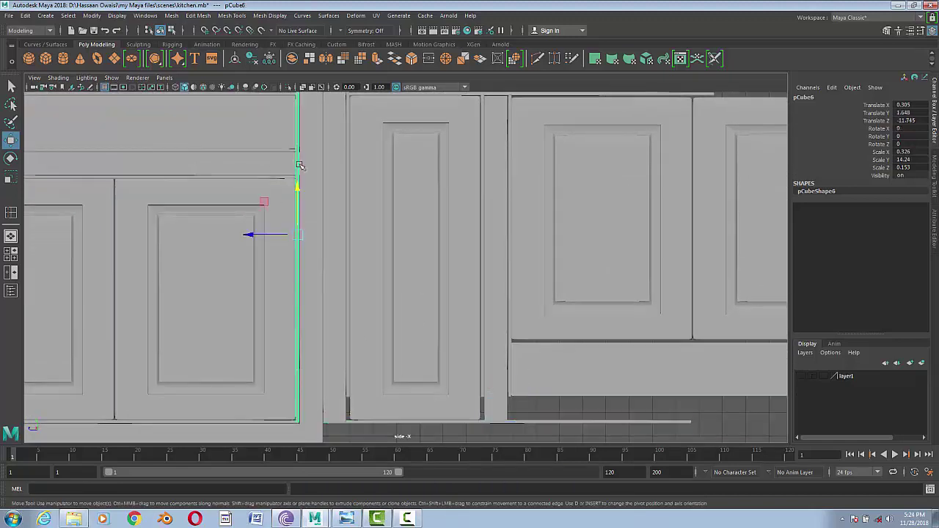
{"action": "scroll", "coordinate": [378, 285], "scroll_direction": "down", "scroll_amount": 1}
{"action": "scroll", "coordinate": [379, 286], "scroll_direction": "down", "scroll_amount": 1}
{"action": "middle_click_drag", "start_coordinate": [402, 284], "coordinate": [438, 284], "text": "alt"}
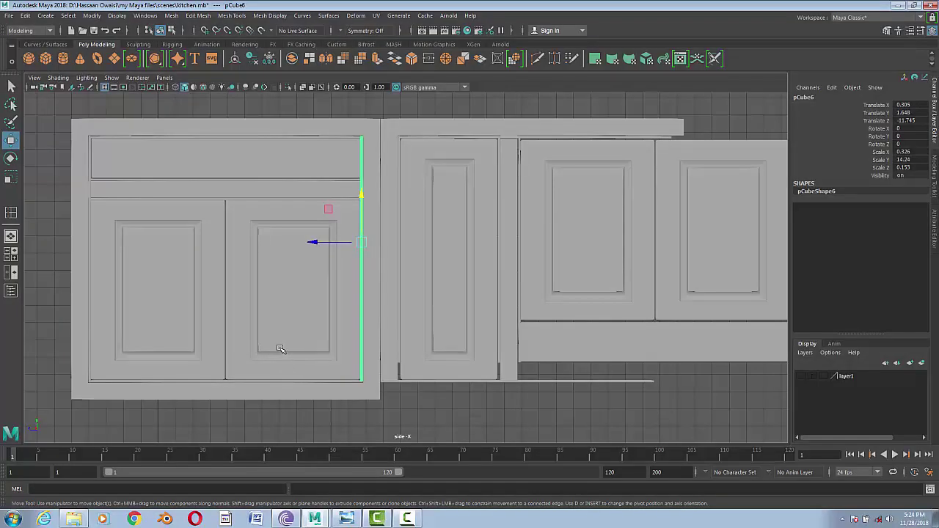
{"action": "left_click", "coordinate": [90, 252]}
{"action": "left_click", "coordinate": [175, 286]}
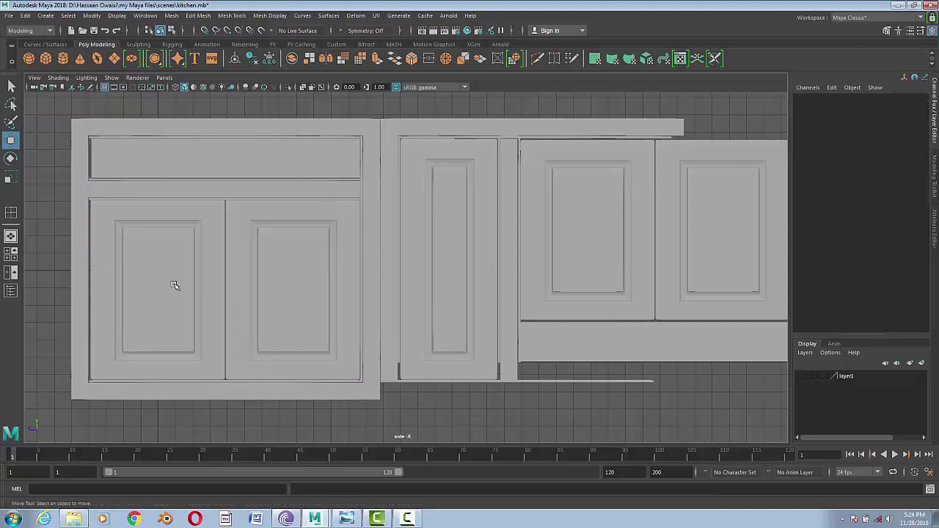
{"action": "left_click", "coordinate": [364, 248]}
{"action": "scroll", "coordinate": [389, 157], "scroll_direction": "up", "scroll_amount": 3}
{"action": "scroll", "coordinate": [413, 221], "scroll_direction": "up", "scroll_amount": 3}
{"action": "scroll", "coordinate": [391, 225], "scroll_direction": "up", "scroll_amount": 2}
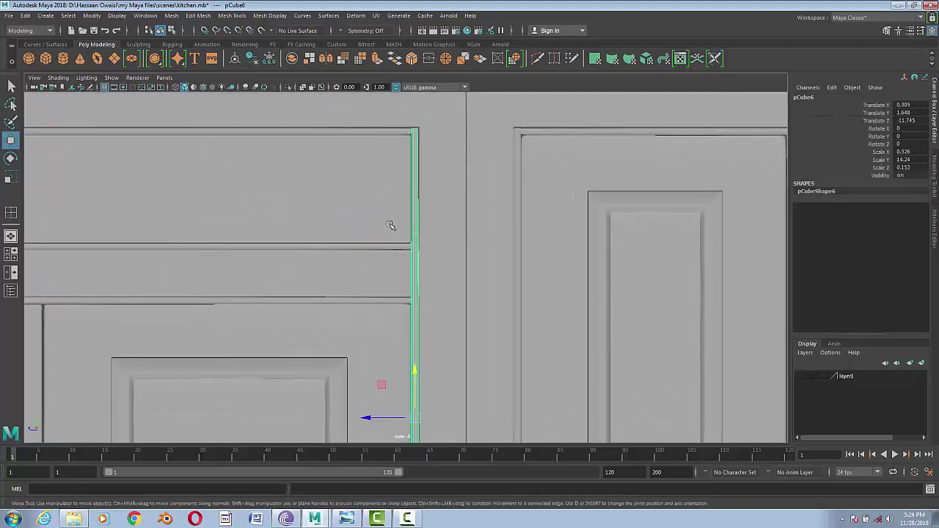
{"action": "right_click_drag", "start_coordinate": [391, 220], "coordinate": [409, 189]}
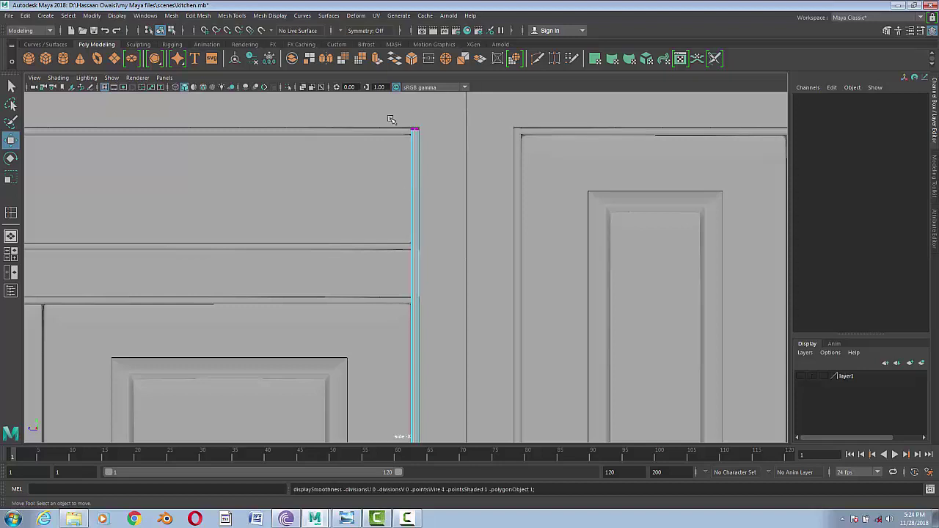
{"action": "left_click_drag", "start_coordinate": [391, 120], "coordinate": [440, 147]}
{"action": "left_click_drag", "start_coordinate": [417, 108], "coordinate": [429, 273]}
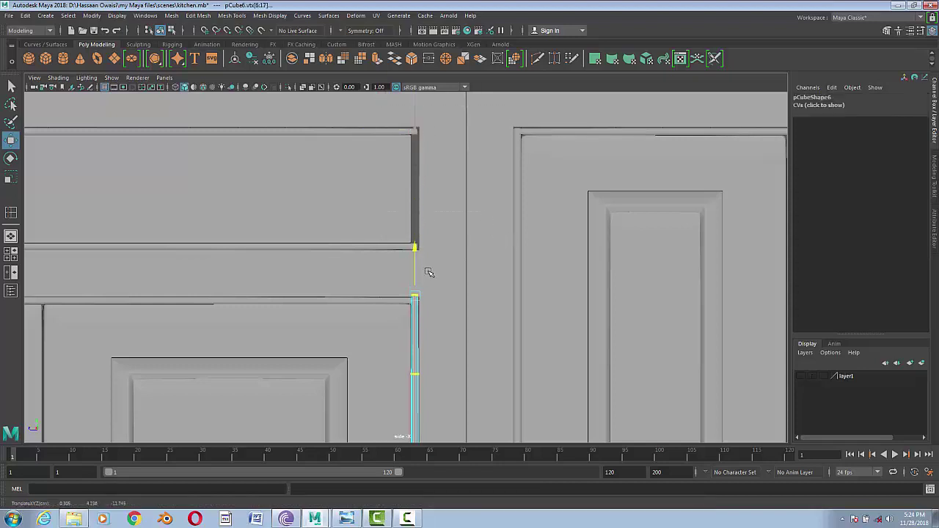
{"action": "scroll", "coordinate": [429, 273], "scroll_direction": "up", "scroll_amount": 3}
{"action": "mouse_move", "coordinate": [416, 237]}
{"action": "right_mouse_down"}
{"action": "mouse_move", "coordinate": [449, 255]}
{"action": "mouse_move", "coordinate": [464, 222]}
{"action": "right_mouse_up"}
- Scale the short strip in Y to 5.538, roughly the drawer's height
{"action": "left_click", "coordinate": [465, 355]}
{"action": "left_click", "coordinate": [410, 356]}
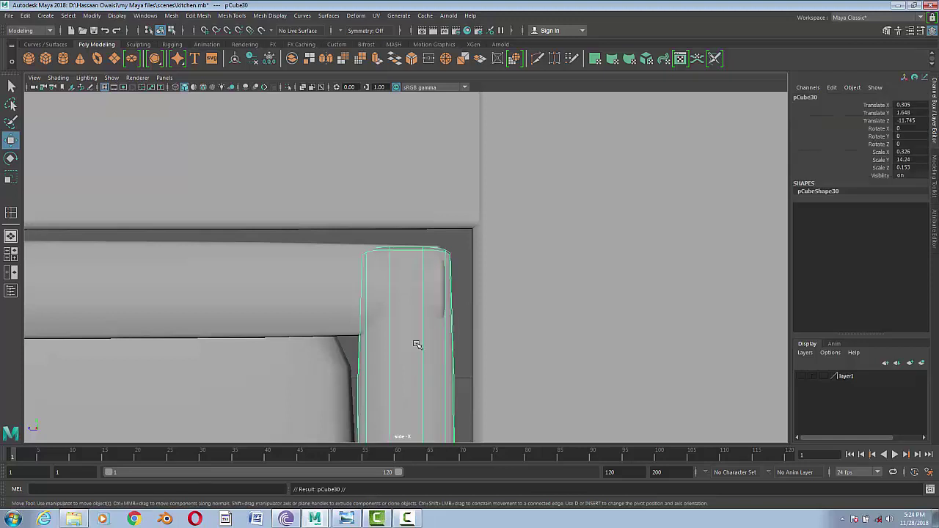
{"action": "scroll", "coordinate": [417, 345], "scroll_direction": "down", "scroll_amount": 5}
{"action": "key", "text": "r"}
{"action": "left_click_drag", "start_coordinate": [406, 151], "coordinate": [407, 194]}
{"action": "scroll", "coordinate": [414, 202], "scroll_direction": "up", "scroll_amount": 3}
{"action": "scroll", "coordinate": [423, 224], "scroll_direction": "down", "scroll_amount": 2}
{"action": "key", "text": "w"}
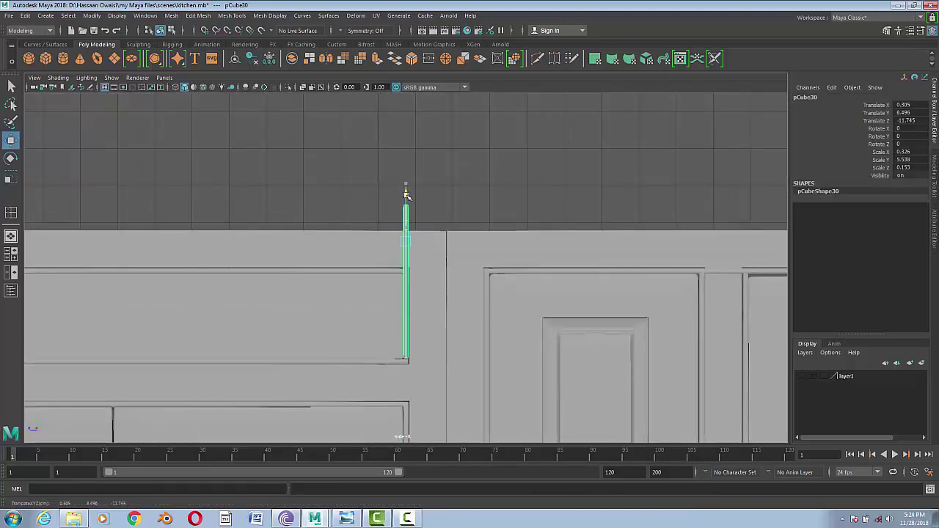
- Lower the strip's top vertices to the drawer's top edge
{"action": "right_click_drag", "start_coordinate": [409, 214], "coordinate": [360, 243]}
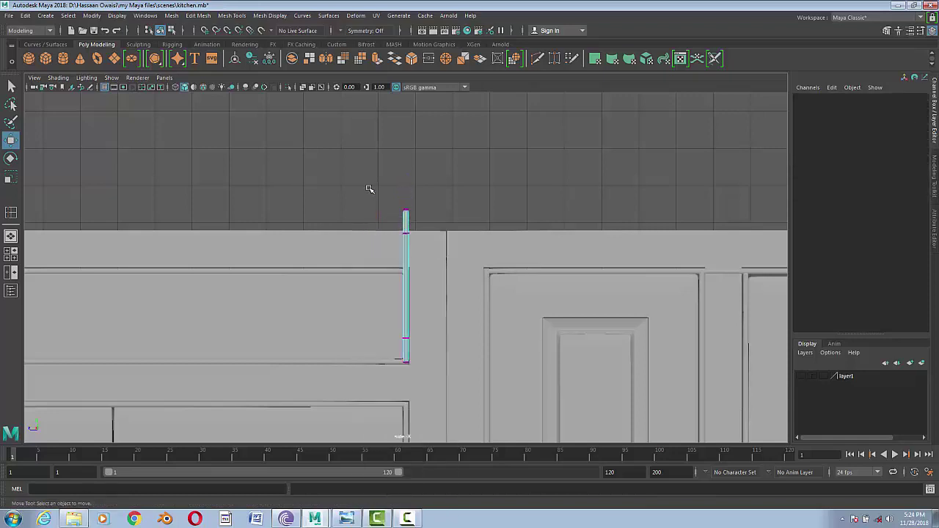
{"action": "left_click_drag", "start_coordinate": [372, 188], "coordinate": [446, 262]}
{"action": "left_click_drag", "start_coordinate": [408, 164], "coordinate": [409, 191]}
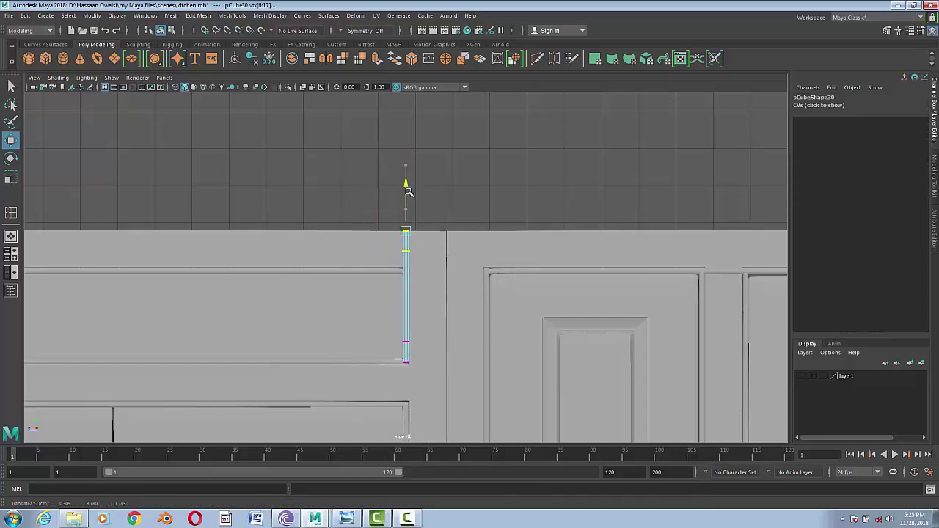
{"action": "key", "text": "f"}
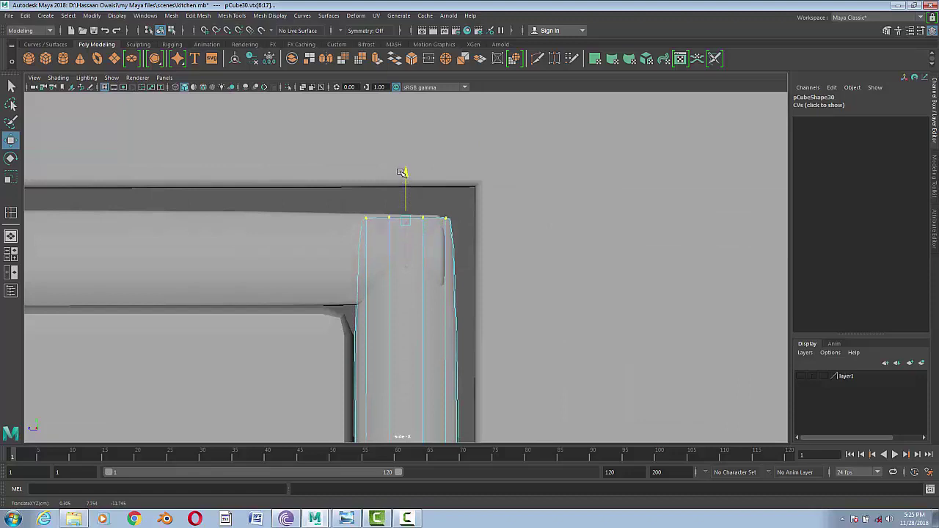
{"action": "right_click_drag", "start_coordinate": [411, 224], "coordinate": [413, 209]}
{"action": "scroll", "coordinate": [462, 289], "scroll_direction": "down", "scroll_amount": 5}
{"action": "scroll", "coordinate": [348, 193], "scroll_direction": "down", "scroll_amount": 2}
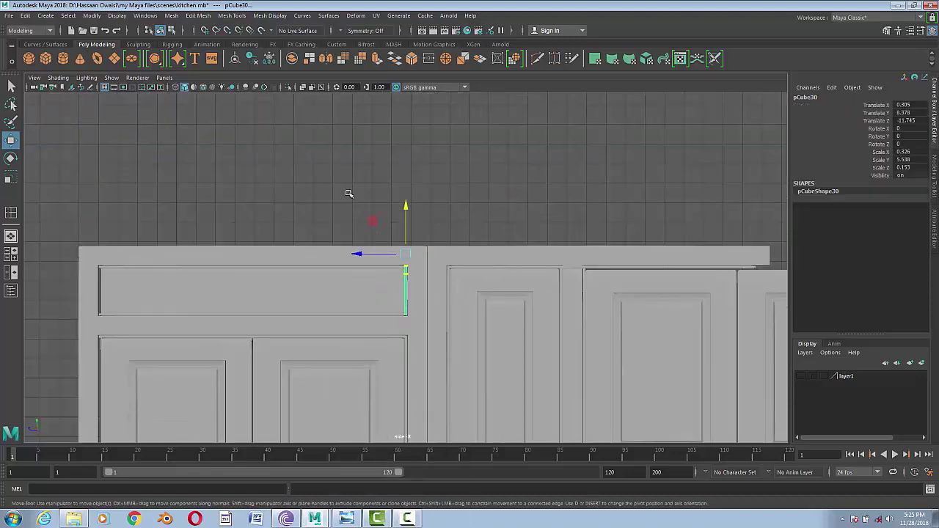
{"action": "left_click", "coordinate": [348, 193]}
- Shift-drag a copy of the drawer's right-edge trim strip across to its left edge
{"action": "left_click", "coordinate": [406, 326]}
{"action": "left_click", "coordinate": [405, 294]}
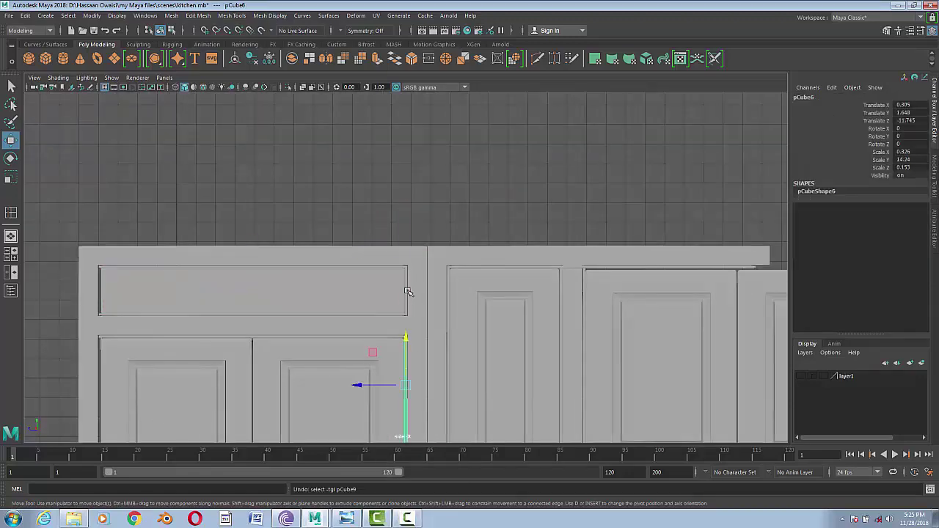
{"action": "scroll", "coordinate": [446, 333], "scroll_direction": "down", "scroll_amount": 2}
{"action": "middle_click_drag", "start_coordinate": [446, 332], "coordinate": [511, 281], "text": "alt"}
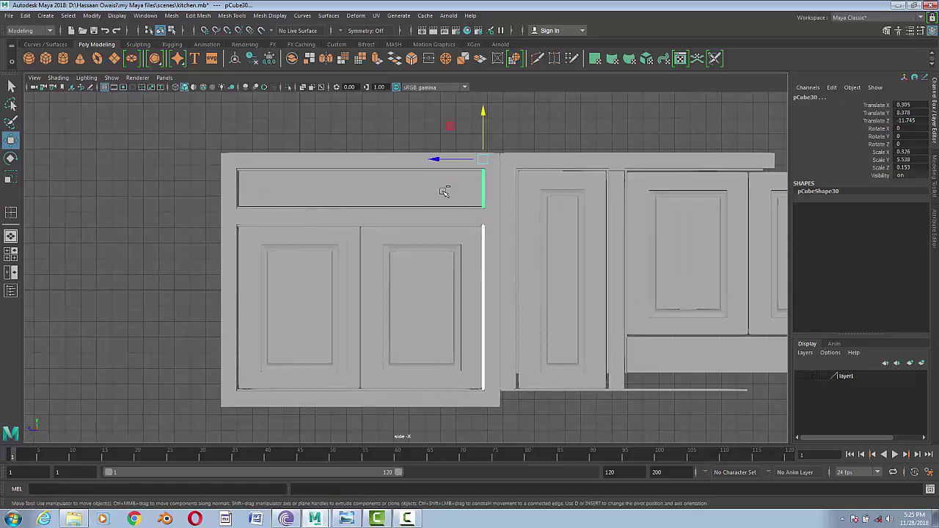
{"action": "left_click_drag", "start_coordinate": [436, 159], "coordinate": [194, 159], "text": "shift"}
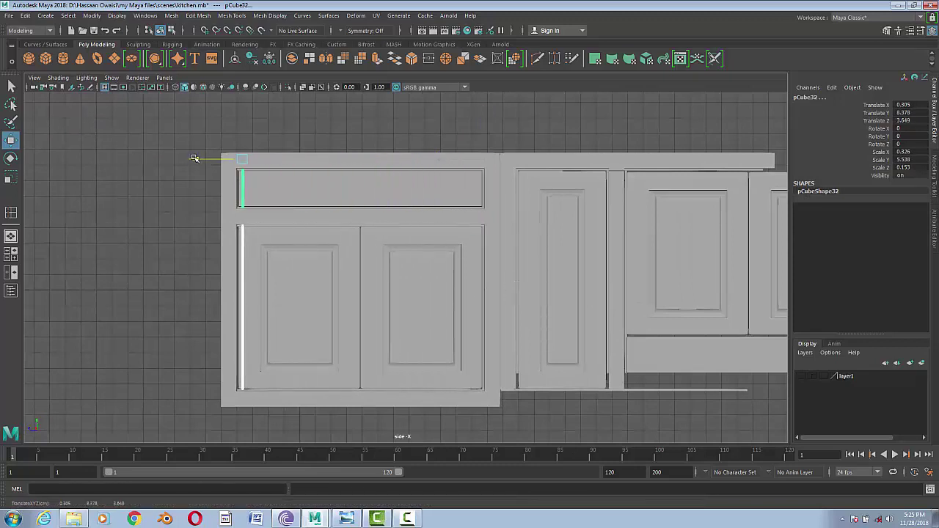
{"action": "scroll", "coordinate": [193, 157], "scroll_direction": "up", "scroll_amount": 5}
- Set the copied strip flush with the drawer's left edge, then view the cabinets in perspective
{"action": "middle_click_drag", "start_coordinate": [411, 210], "coordinate": [447, 331], "text": "alt"}
{"action": "scroll", "coordinate": [447, 331], "scroll_direction": "up", "scroll_amount": 1}
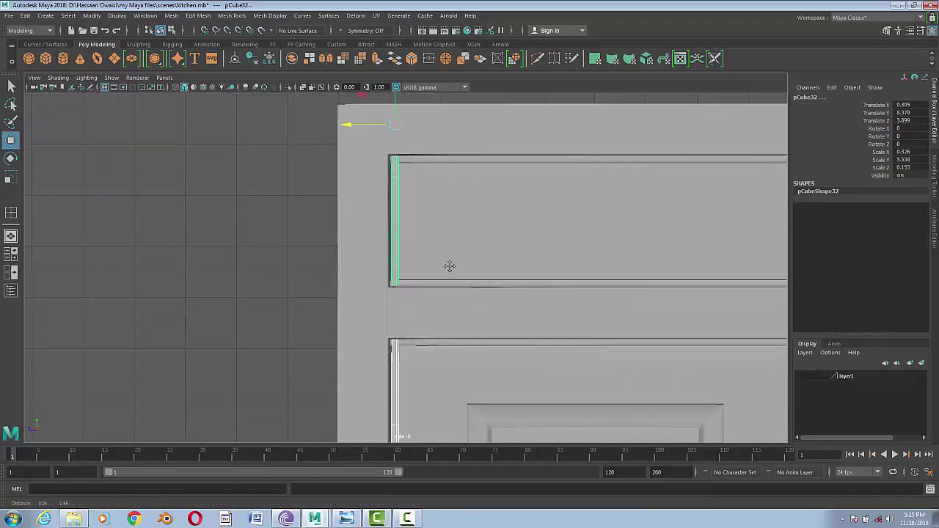
{"action": "middle_click_drag", "start_coordinate": [449, 265], "coordinate": [449, 271], "text": "alt"}
{"action": "left_click_drag", "start_coordinate": [347, 130], "coordinate": [344, 131]}
{"action": "left_click", "coordinate": [334, 170]}
{"action": "scroll", "coordinate": [587, 276], "scroll_direction": "down", "scroll_amount": 2}
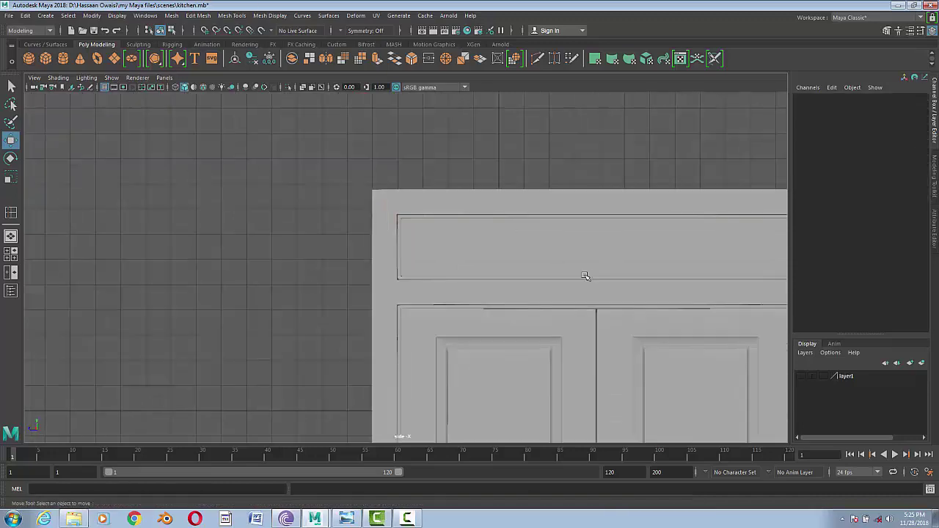
{"action": "key", "text": "space"}
{"action": "left_click_drag", "start_coordinate": [609, 406], "coordinate": [545, 375], "text": "alt"}
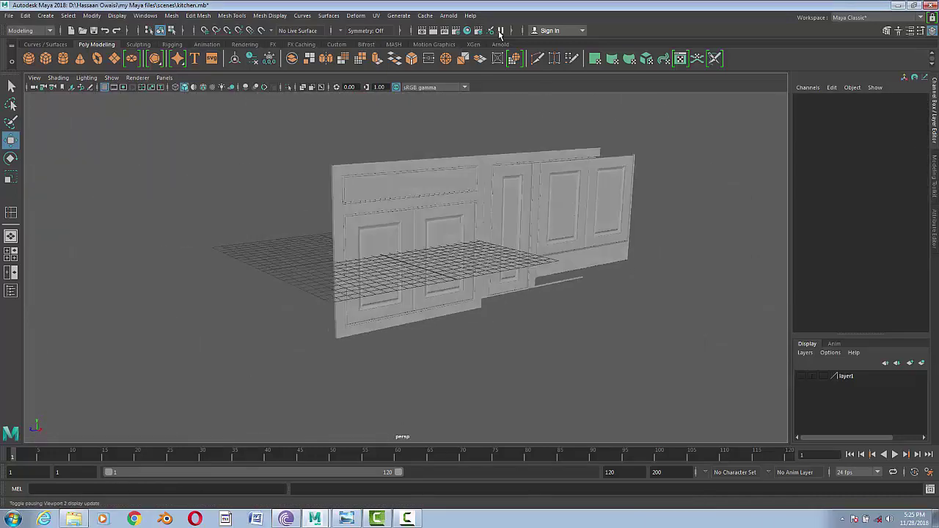
- Run an Arnold test render twice, close RenderView, and save kitchen.mb with Ctrl+S
{"action": "left_click", "coordinate": [448, 16]}
{"action": "left_click", "coordinate": [455, 32]}
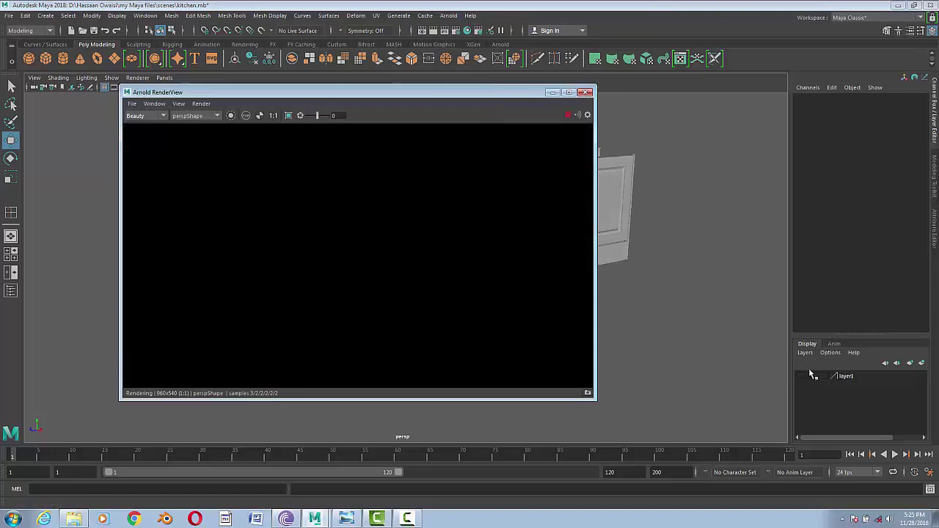
{"action": "left_click", "coordinate": [585, 92]}
{"action": "left_click", "coordinate": [448, 15]}
{"action": "left_click", "coordinate": [455, 32]}
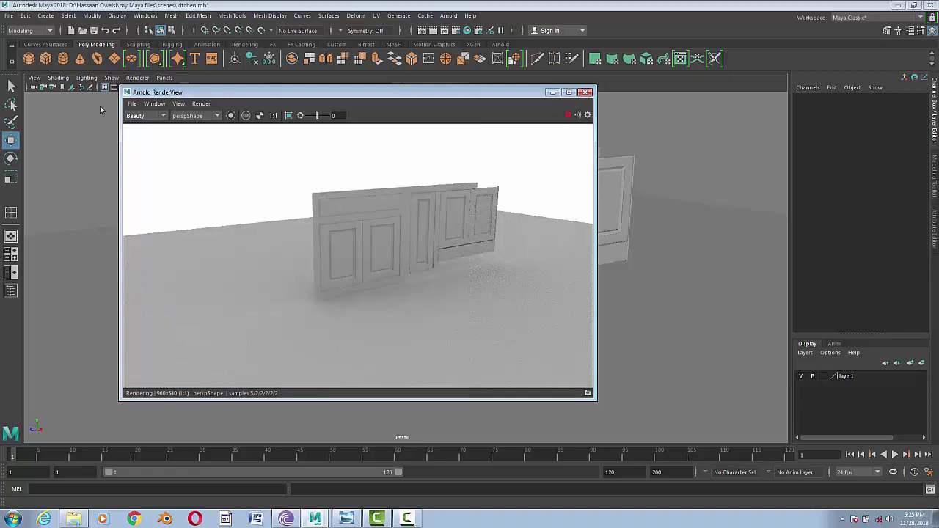
{"action": "left_click", "coordinate": [585, 91]}
{"action": "key", "text": "ctrl+s"}
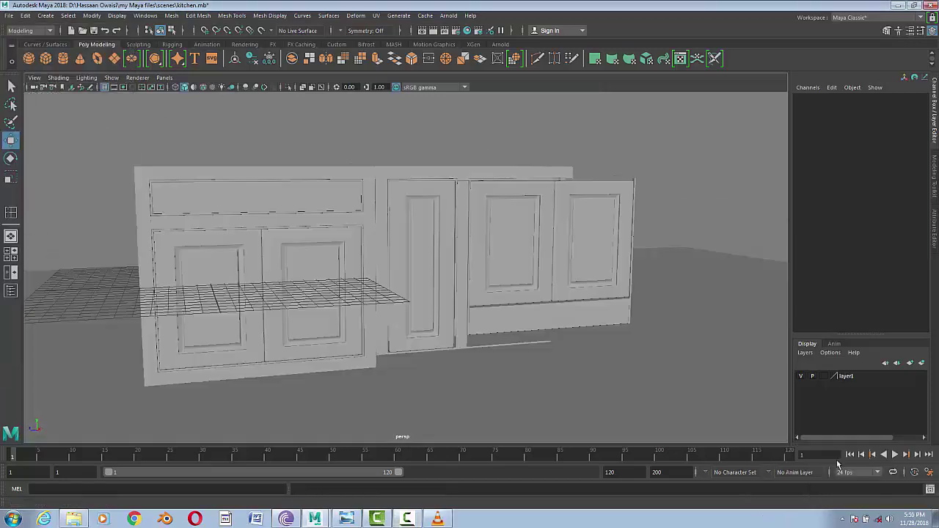
- Move the thin horizontal board onto the right cabinet, just under the countertop
{"action": "mouse_move", "coordinate": [475, 404]}
{"action": "left_mouse_down", "text": "alt"}
{"action": "mouse_move", "coordinate": [482, 384]}
{"action": "mouse_move", "coordinate": [415, 363]}
{"action": "left_mouse_up", "text": "alt"}
{"action": "right_click_drag", "start_coordinate": [415, 362], "coordinate": [506, 375], "text": "alt"}
{"action": "left_click_drag", "start_coordinate": [506, 375], "coordinate": [488, 382], "text": "alt"}
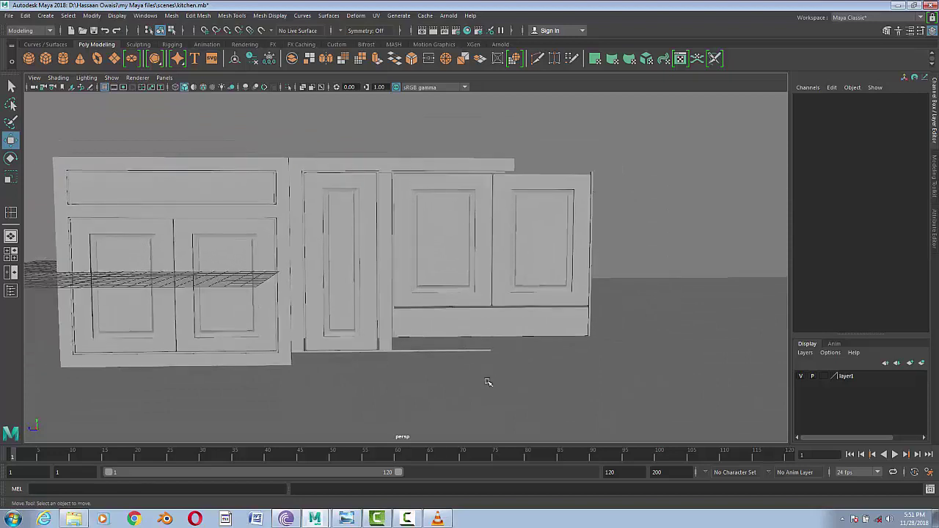
{"action": "left_click", "coordinate": [190, 212]}
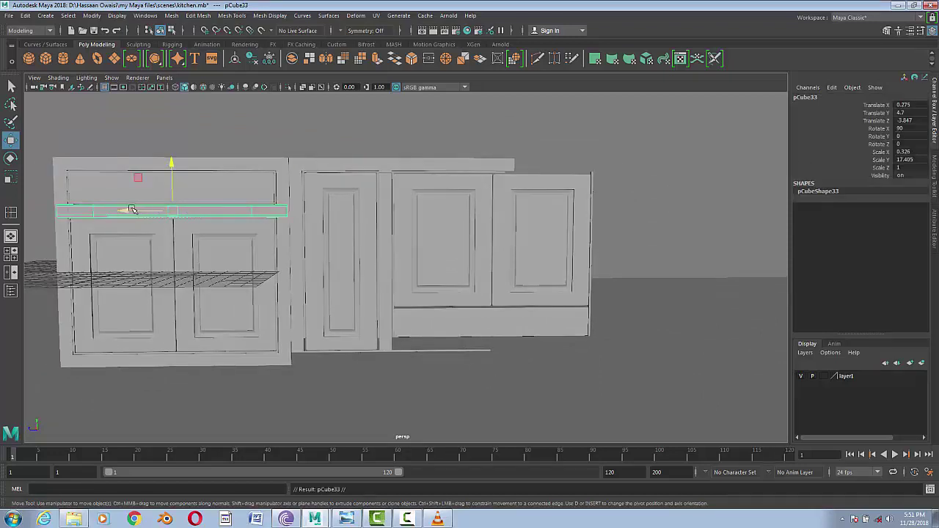
{"action": "left_click_drag", "start_coordinate": [132, 210], "coordinate": [441, 211]}
{"action": "key", "text": "space"}
{"action": "left_click_drag", "start_coordinate": [493, 279], "coordinate": [561, 317]}
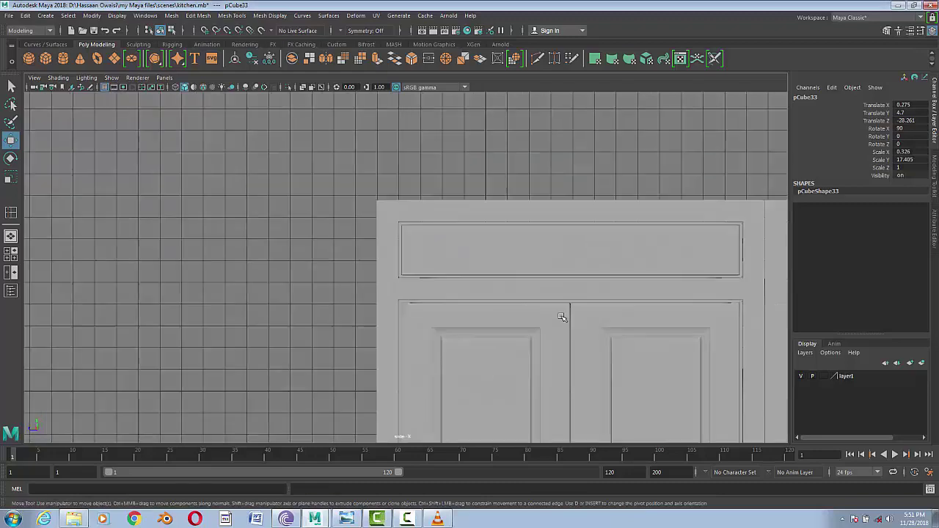
{"action": "mouse_move", "coordinate": [561, 317]}
{"action": "middle_mouse_down", "text": "alt"}
{"action": "mouse_move", "coordinate": [573, 293]}
{"action": "mouse_move", "coordinate": [330, 289]}
{"action": "middle_mouse_up", "text": "alt"}
{"action": "middle_click_drag", "start_coordinate": [415, 312], "coordinate": [655, 312], "text": "alt"}
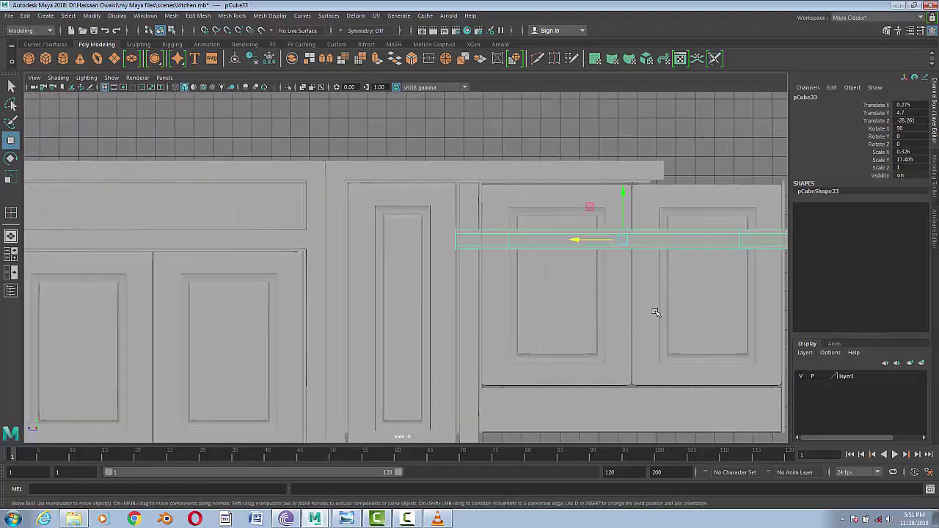
{"action": "right_click_drag", "start_coordinate": [655, 313], "coordinate": [506, 291], "text": "alt"}
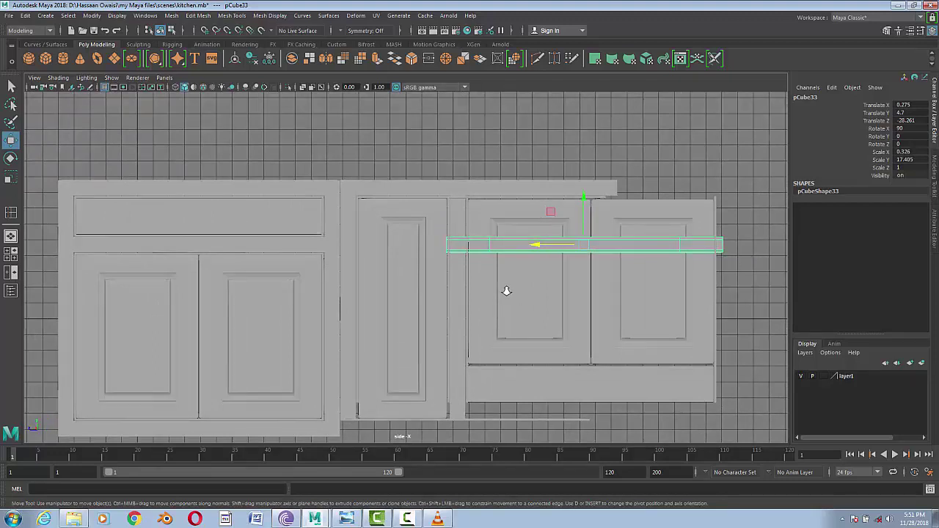
{"action": "middle_click_drag", "start_coordinate": [570, 314], "coordinate": [479, 325], "text": "alt"}
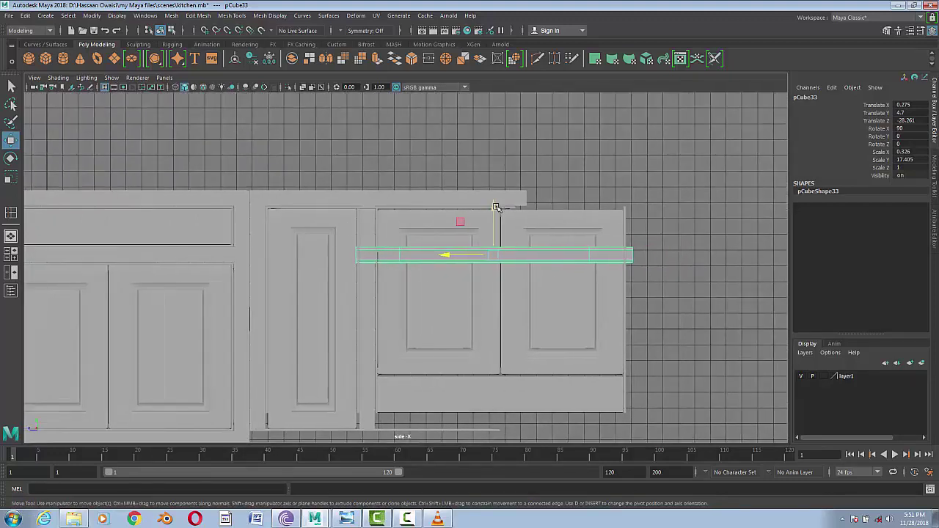
{"action": "left_click_drag", "start_coordinate": [496, 208], "coordinate": [494, 157]}
{"action": "mouse_move", "coordinate": [457, 208]}
{"action": "left_mouse_down"}
{"action": "mouse_move", "coordinate": [482, 210]}
{"action": "mouse_move", "coordinate": [471, 216]}
{"action": "left_mouse_up"}
{"action": "left_click_drag", "start_coordinate": [515, 166], "coordinate": [516, 176]}
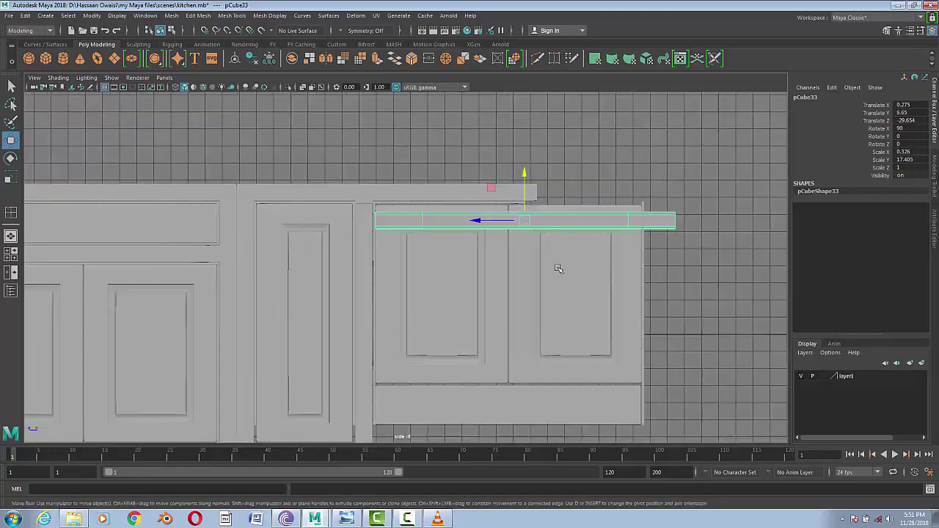
- Lower the board below the right cabinet doors, checking against the lower drawer front panel
{"action": "scroll", "coordinate": [556, 266], "scroll_direction": "up", "scroll_amount": 2}
{"action": "scroll", "coordinate": [530, 325], "scroll_direction": "up", "scroll_amount": 2}
{"action": "scroll", "coordinate": [595, 337], "scroll_direction": "down", "scroll_amount": 2}
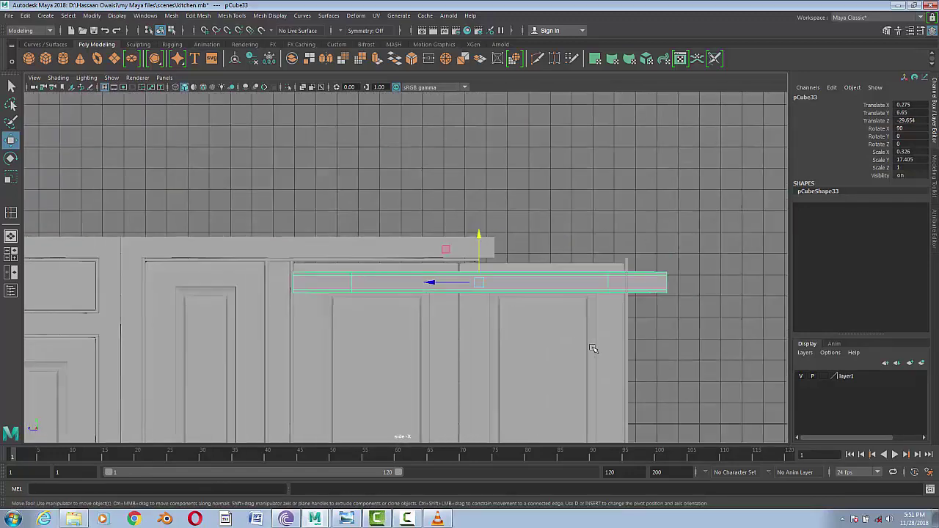
{"action": "scroll", "coordinate": [590, 352], "scroll_direction": "down", "scroll_amount": 2}
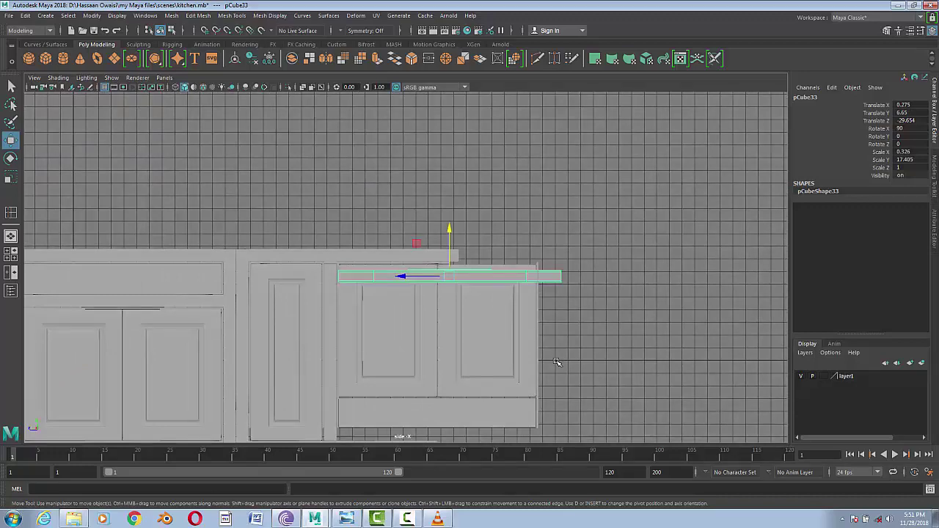
{"action": "middle_click_drag", "start_coordinate": [542, 419], "coordinate": [532, 330], "text": "alt"}
{"action": "left_click_drag", "start_coordinate": [443, 157], "coordinate": [467, 277]}
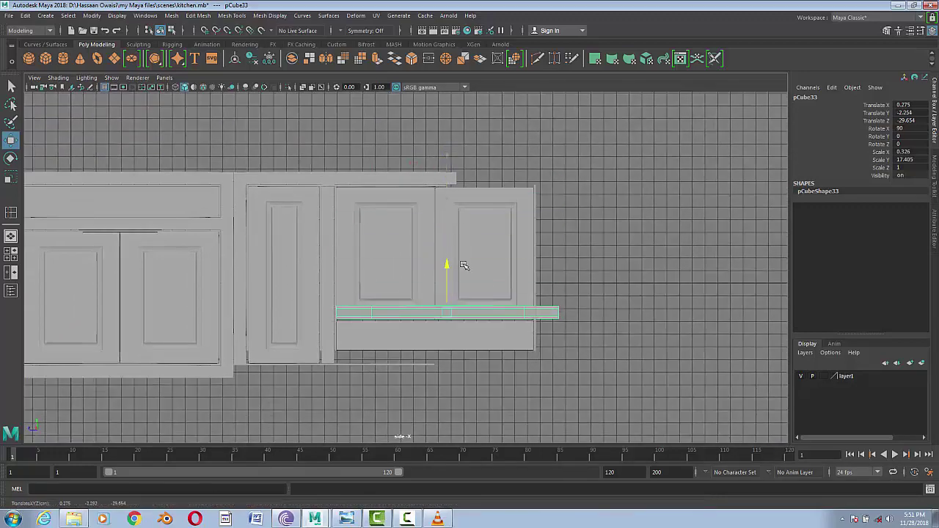
{"action": "scroll", "coordinate": [506, 377], "scroll_direction": "up", "scroll_amount": 2}
{"action": "scroll", "coordinate": [506, 376], "scroll_direction": "up", "scroll_amount": 2}
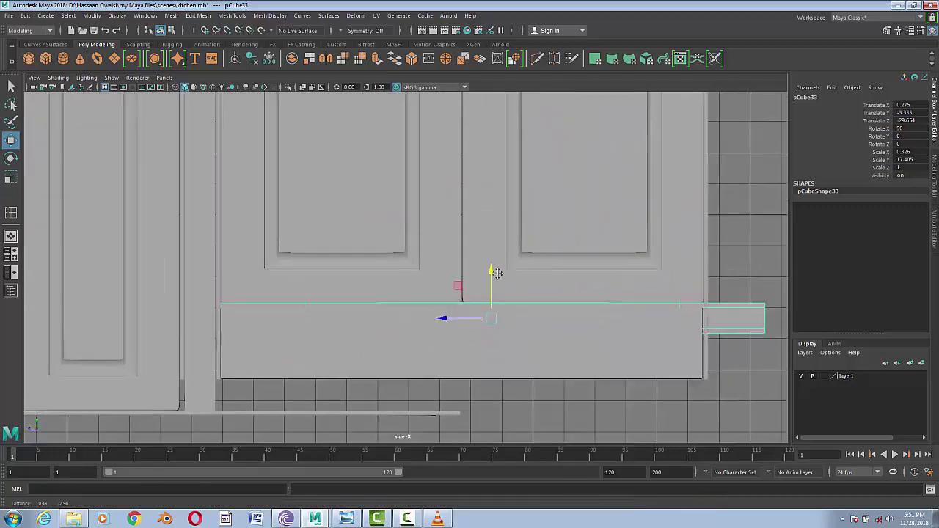
{"action": "mouse_move", "coordinate": [495, 308]}
{"action": "middle_mouse_down", "text": "alt"}
{"action": "mouse_move", "coordinate": [488, 279]}
{"action": "mouse_move", "coordinate": [440, 249]}
{"action": "middle_mouse_up", "text": "alt"}
{"action": "mouse_move", "coordinate": [444, 248]}
{"action": "left_mouse_down"}
{"action": "mouse_move", "coordinate": [415, 289]}
{"action": "mouse_move", "coordinate": [413, 309]}
{"action": "left_mouse_up"}
{"action": "left_click", "coordinate": [440, 268]}
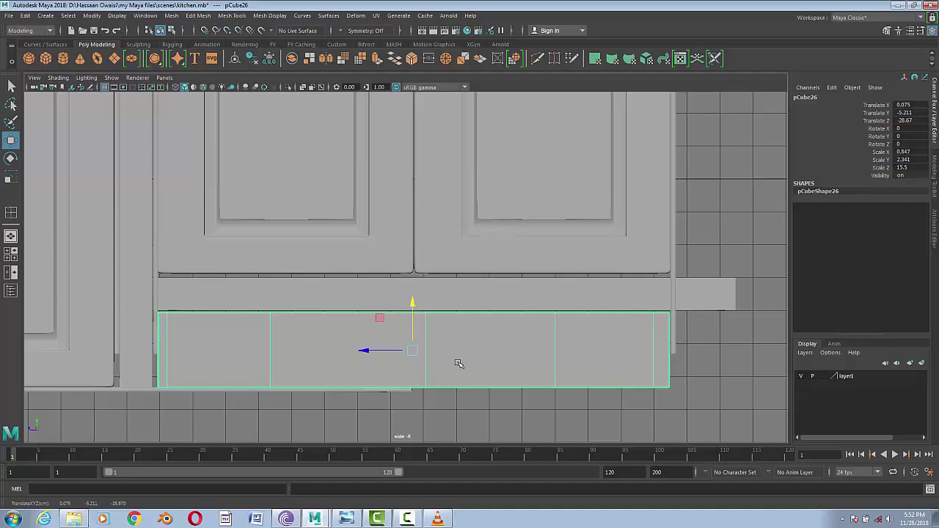
{"action": "scroll", "coordinate": [455, 358], "scroll_direction": "down", "scroll_amount": 2}
{"action": "scroll", "coordinate": [447, 345], "scroll_direction": "down", "scroll_amount": 3}
{"action": "scroll", "coordinate": [426, 377], "scroll_direction": "down", "scroll_amount": 2}
{"action": "middle_click_drag", "start_coordinate": [171, 233], "coordinate": [330, 262], "text": "alt"}
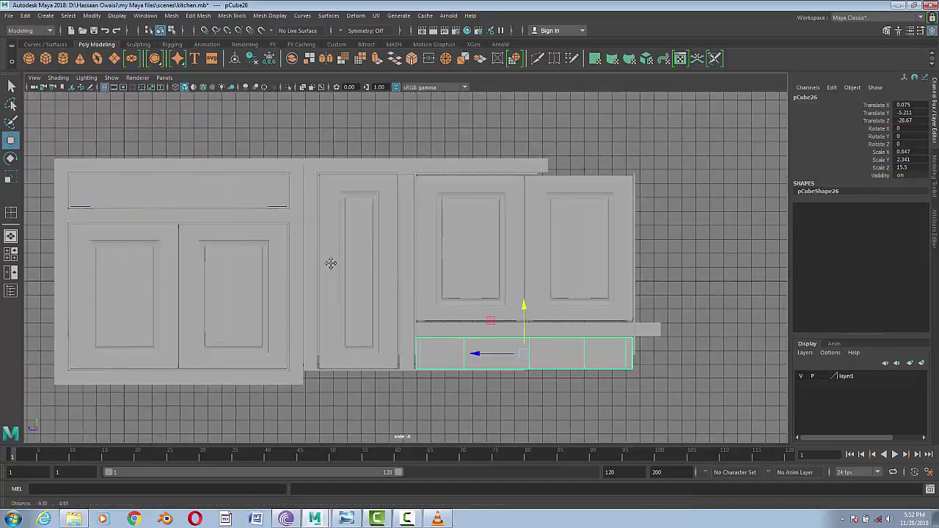
- Fit the thin board in place beneath the right cabinet doors
{"action": "left_click", "coordinate": [279, 229]}
{"action": "mouse_move", "coordinate": [258, 229]}
{"action": "left_mouse_down"}
{"action": "mouse_move", "coordinate": [537, 296]}
{"action": "mouse_move", "coordinate": [590, 325]}
{"action": "left_mouse_up"}
{"action": "scroll", "coordinate": [445, 333], "scroll_direction": "up", "scroll_amount": 2}
{"action": "scroll", "coordinate": [472, 305], "scroll_direction": "up", "scroll_amount": 2}
{"action": "scroll", "coordinate": [473, 304], "scroll_direction": "up", "scroll_amount": 2}
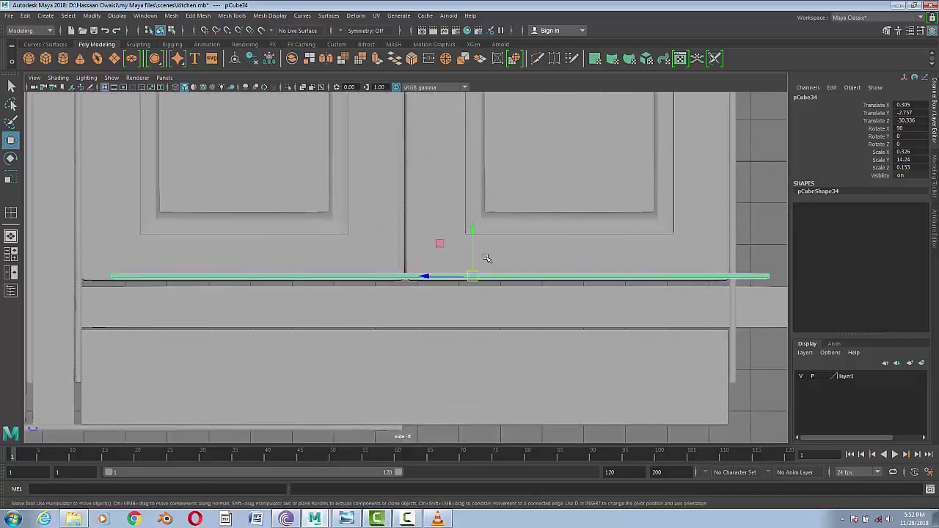
{"action": "left_click_drag", "start_coordinate": [449, 280], "coordinate": [444, 284]}
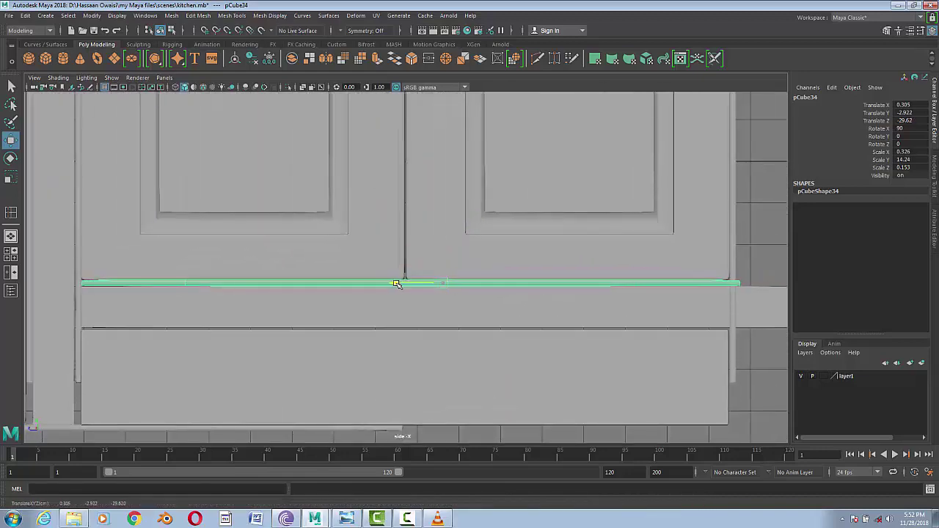
{"action": "scroll", "coordinate": [570, 363], "scroll_direction": "down", "scroll_amount": 2}
{"action": "scroll", "coordinate": [514, 335], "scroll_direction": "down", "scroll_amount": 2}
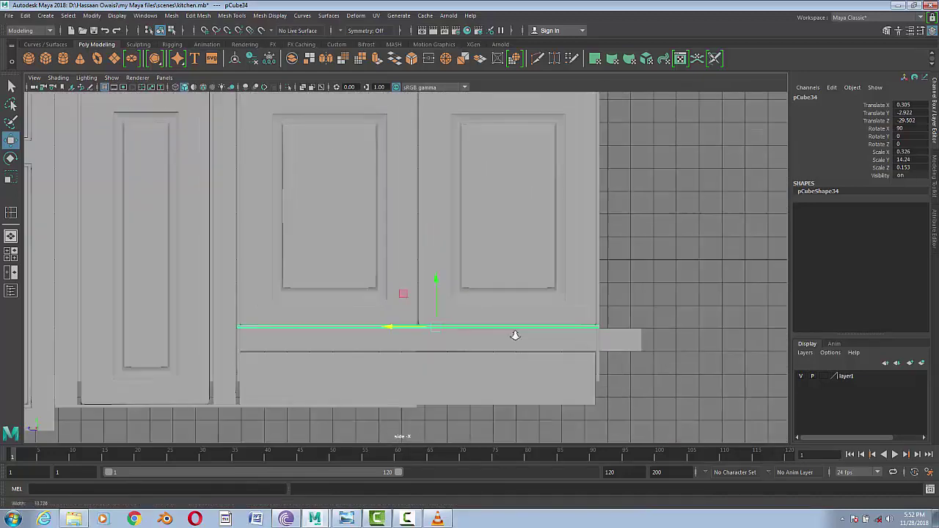
{"action": "scroll", "coordinate": [506, 369], "scroll_direction": "down", "scroll_amount": 2}
{"action": "scroll", "coordinate": [246, 209], "scroll_direction": "up", "scroll_amount": 2}
{"action": "scroll", "coordinate": [315, 184], "scroll_direction": "up", "scroll_amount": 2}
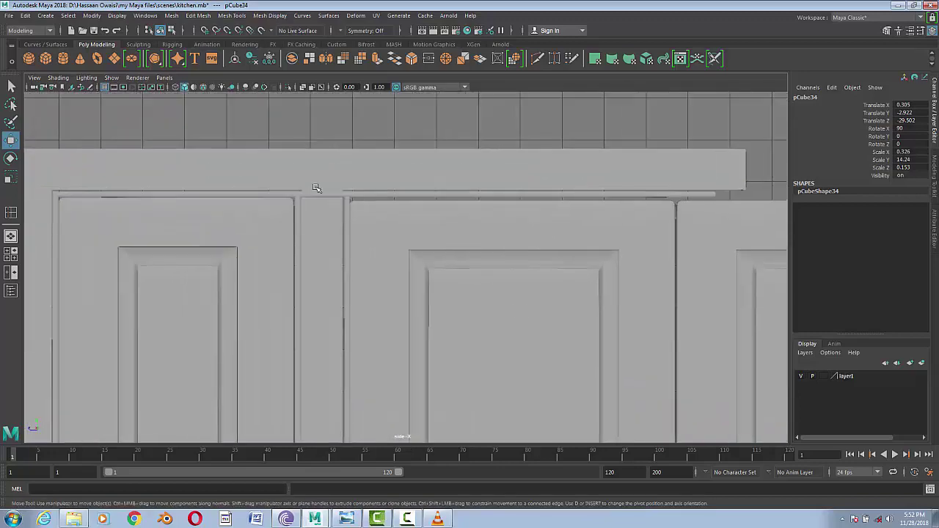
- Slide the countertop-edge board over the right cabinet section
{"action": "left_click", "coordinate": [317, 192]}
{"action": "scroll", "coordinate": [480, 234], "scroll_direction": "down", "scroll_amount": 2}
{"action": "scroll", "coordinate": [419, 273], "scroll_direction": "down", "scroll_amount": 2}
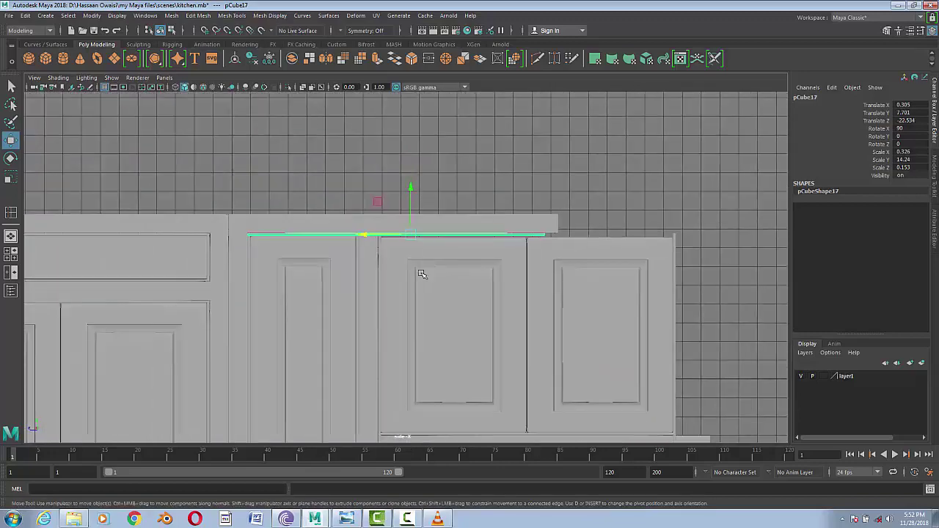
{"action": "scroll", "coordinate": [430, 272], "scroll_direction": "down", "scroll_amount": 2}
{"action": "scroll", "coordinate": [431, 288], "scroll_direction": "down", "scroll_amount": 2}
{"action": "scroll", "coordinate": [432, 289], "scroll_direction": "up", "scroll_amount": 2}
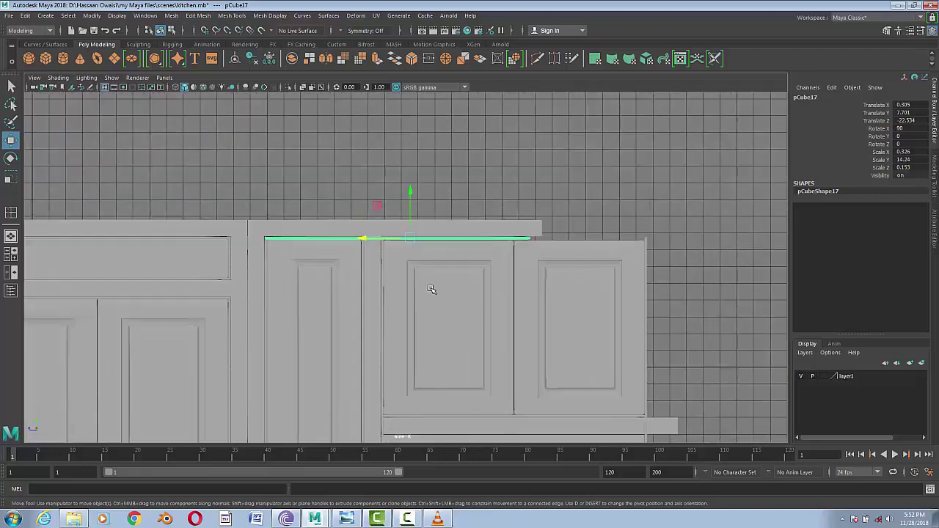
{"action": "scroll", "coordinate": [433, 287], "scroll_direction": "up", "scroll_amount": 1}
{"action": "scroll", "coordinate": [425, 293], "scroll_direction": "up", "scroll_amount": 2}
{"action": "scroll", "coordinate": [429, 283], "scroll_direction": "up", "scroll_amount": 3}
{"action": "scroll", "coordinate": [451, 283], "scroll_direction": "down", "scroll_amount": 1}
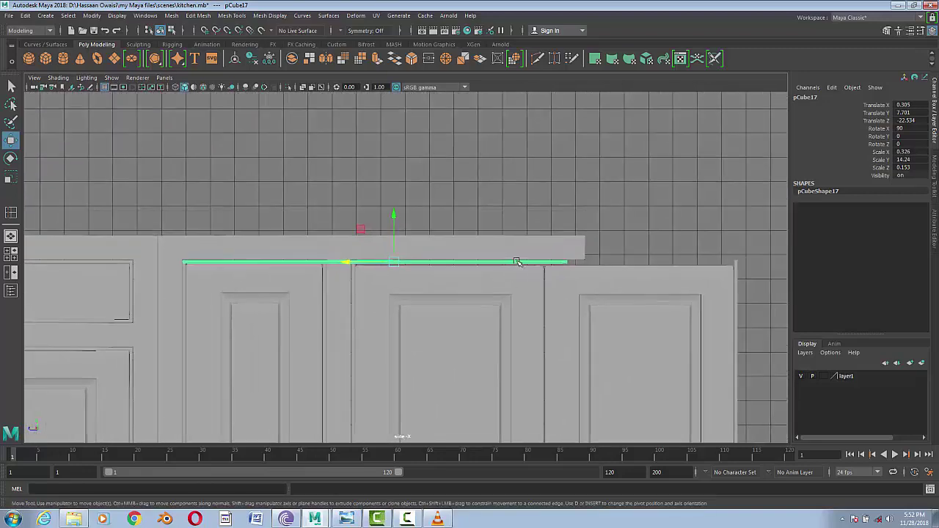
{"action": "middle_click_drag", "start_coordinate": [443, 272], "coordinate": [510, 272]}
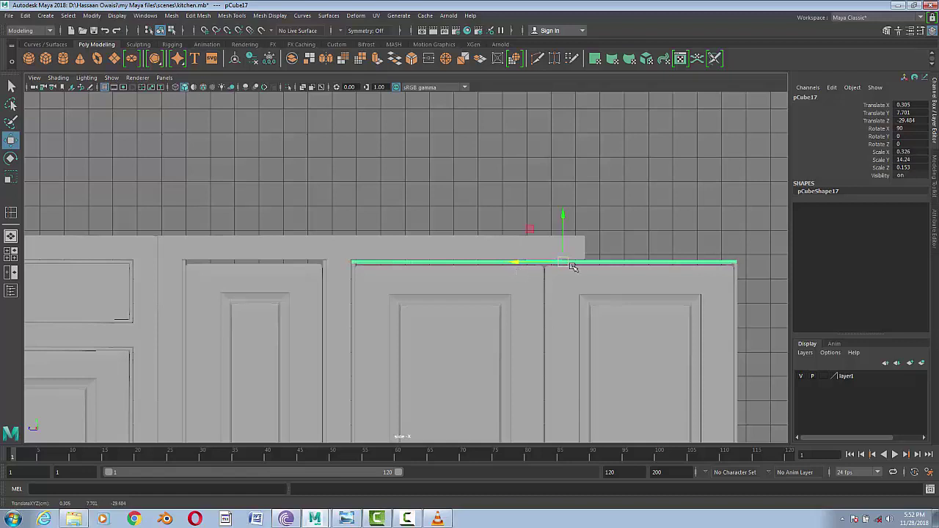
- Duplicate the top board, scale it shorter and place it over the centre door
{"action": "key", "text": "ctrl+d"}
{"action": "middle_click_drag", "start_coordinate": [513, 263], "coordinate": [245, 260]}
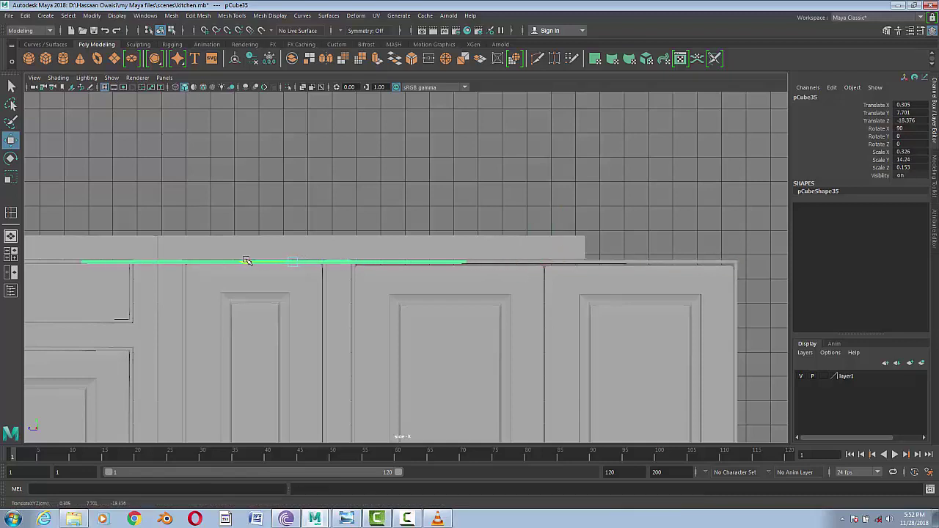
{"action": "key", "text": "r"}
{"action": "mouse_move", "coordinate": [253, 264]}
{"action": "left_mouse_down"}
{"action": "mouse_move", "coordinate": [265, 264]}
{"action": "mouse_move", "coordinate": [248, 262]}
{"action": "left_mouse_up"}
{"action": "scroll", "coordinate": [235, 264], "scroll_direction": "up", "scroll_amount": 5}
{"action": "key", "text": "w"}
{"action": "mouse_move", "coordinate": [324, 300]}
{"action": "middle_mouse_down"}
{"action": "mouse_move", "coordinate": [493, 303]}
{"action": "mouse_move", "coordinate": [342, 279]}
{"action": "middle_mouse_up"}
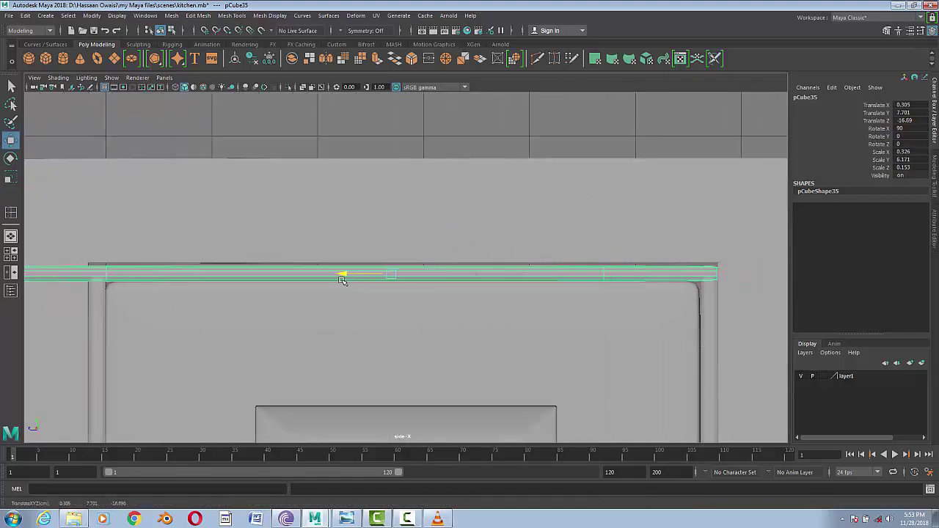
{"action": "left_click_drag", "start_coordinate": [392, 232], "coordinate": [390, 228]}
- Pull the copied board's left-end vertices inward to shorten it
{"action": "right_click_drag", "start_coordinate": [294, 268], "coordinate": [325, 211]}
{"action": "middle_click_drag", "start_coordinate": [323, 344], "coordinate": [418, 350], "text": "alt"}
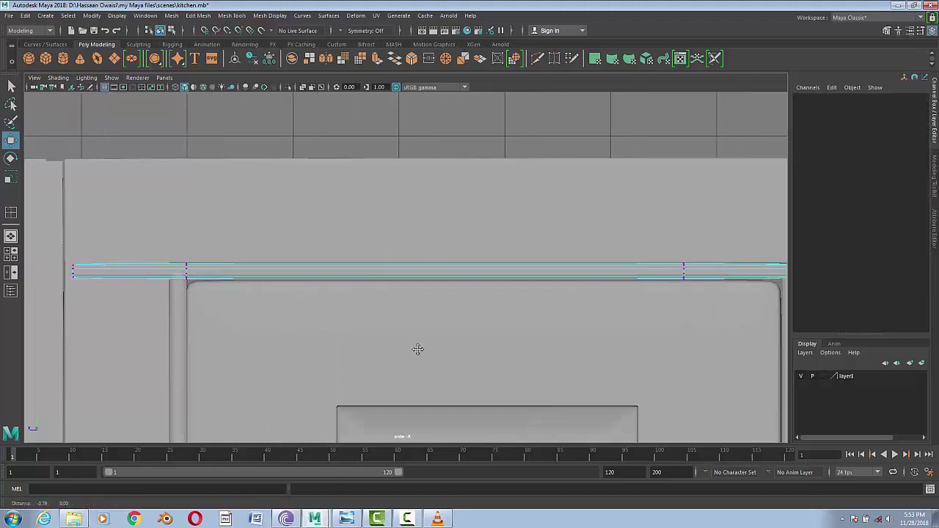
{"action": "left_click_drag", "start_coordinate": [180, 320], "coordinate": [43, 212]}
{"action": "left_click_drag", "start_coordinate": [35, 271], "coordinate": [132, 293]}
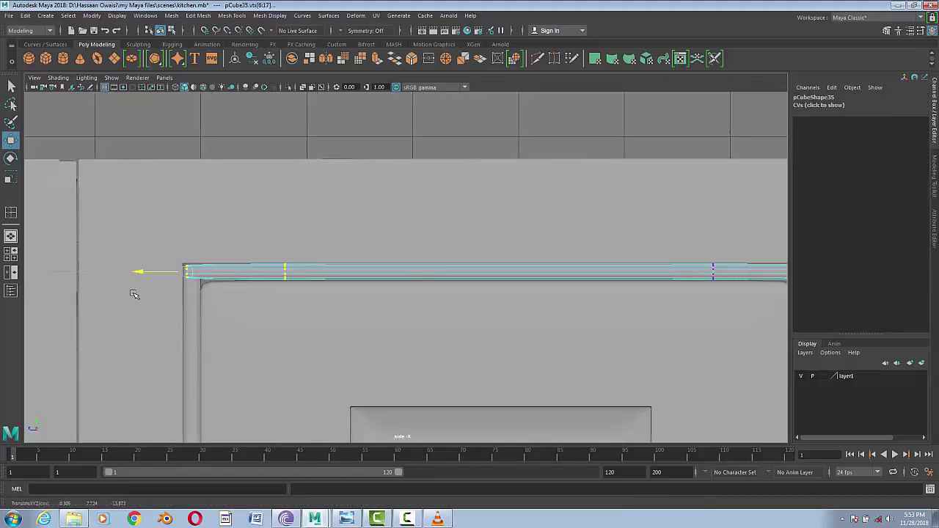
{"action": "key", "text": "F8"}
{"action": "scroll", "coordinate": [411, 157], "scroll_direction": "down", "scroll_amount": 5}
{"action": "left_click", "coordinate": [549, 428]}
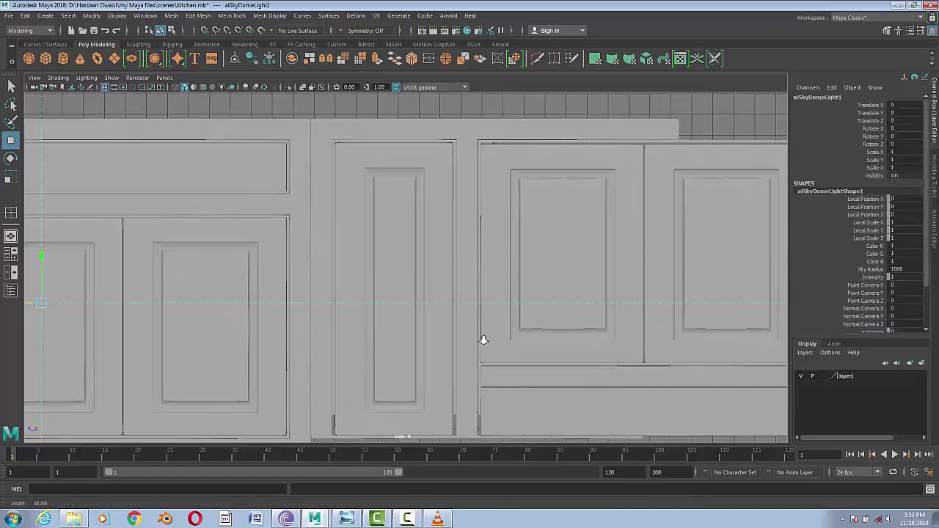
{"action": "middle_click_drag", "start_coordinate": [549, 428], "coordinate": [477, 299], "text": "alt"}
{"action": "left_click", "coordinate": [462, 390]}
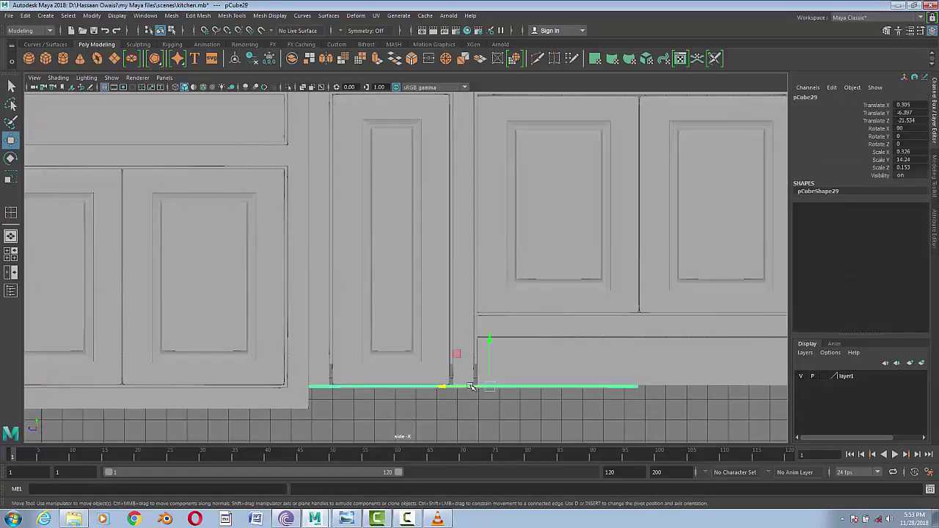
{"action": "left_click", "coordinate": [459, 380]}
- Copy the strip above the centre door down to the centre cabinet's bottom edge
{"action": "middle_click_drag", "start_coordinate": [431, 205], "coordinate": [422, 234], "text": "alt"}
{"action": "left_click", "coordinate": [395, 122]}
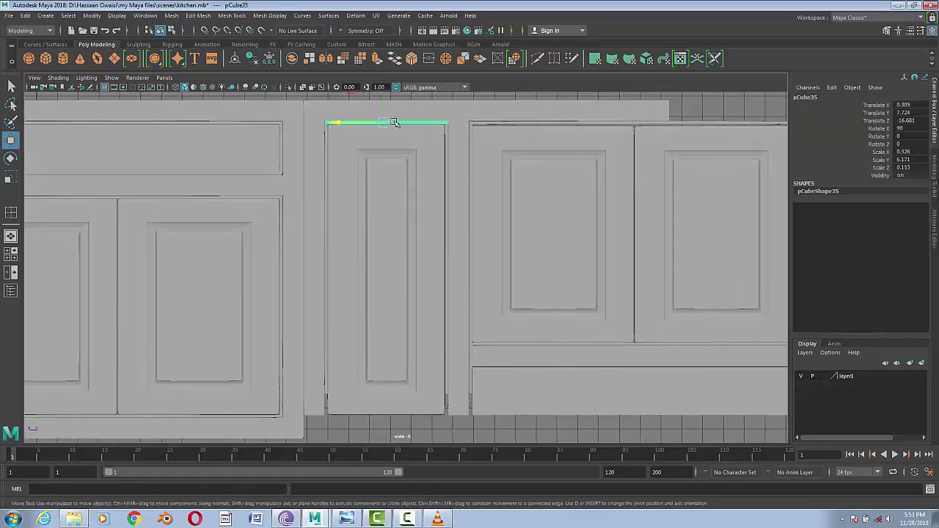
{"action": "left_click_drag", "start_coordinate": [385, 102], "coordinate": [384, 392], "text": "shift"}
{"action": "scroll", "coordinate": [384, 392], "scroll_direction": "up", "scroll_amount": 4}
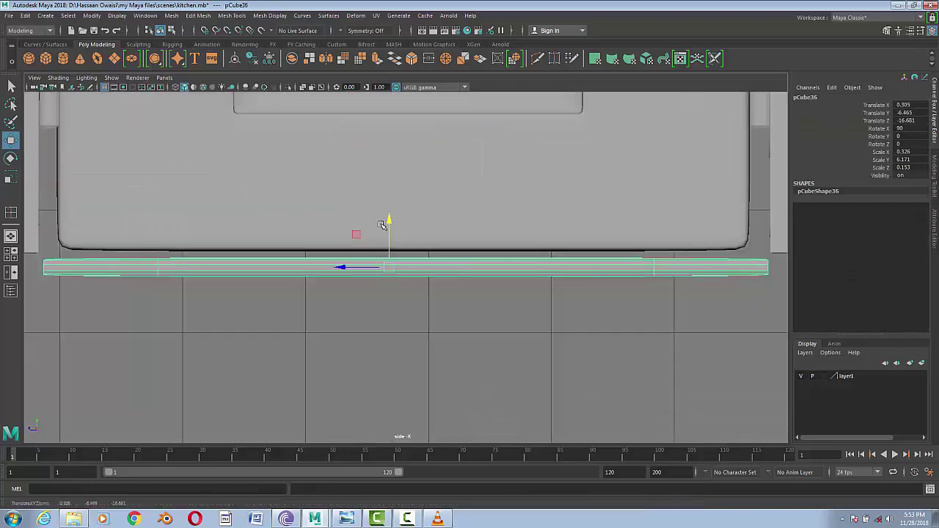
{"action": "scroll", "coordinate": [325, 287], "scroll_direction": "down", "scroll_amount": 5}
{"action": "scroll", "coordinate": [425, 279], "scroll_direction": "down", "scroll_amount": 3}
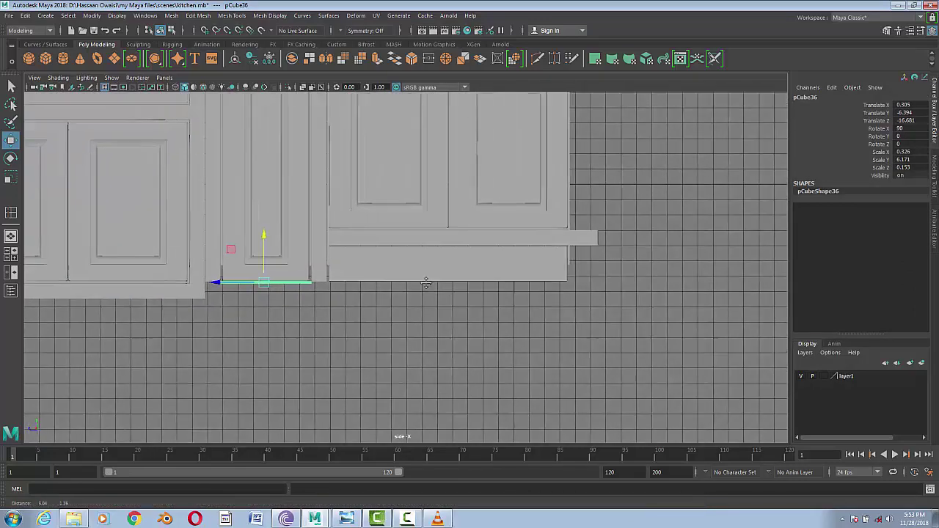
- Copy the strip below the right cabinet doors down to the right cabinet's bottom
{"action": "left_click", "coordinate": [503, 231]}
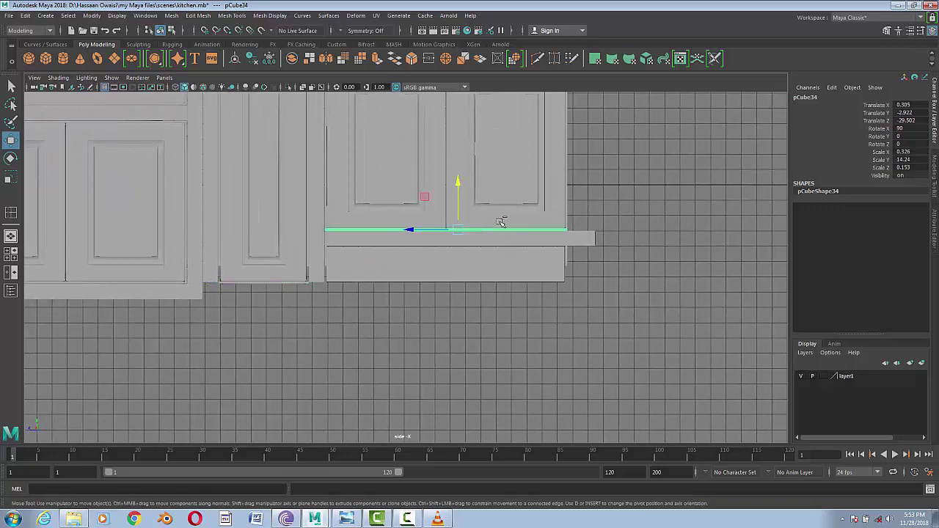
{"action": "mouse_move", "coordinate": [457, 184]}
{"action": "left_mouse_down", "text": "shift"}
{"action": "mouse_move", "coordinate": [457, 241]}
{"action": "mouse_move", "coordinate": [443, 212]}
{"action": "left_mouse_up", "text": "shift"}
{"action": "scroll", "coordinate": [448, 231], "scroll_direction": "up", "scroll_amount": 4}
{"action": "scroll", "coordinate": [450, 271], "scroll_direction": "down", "scroll_amount": 3}
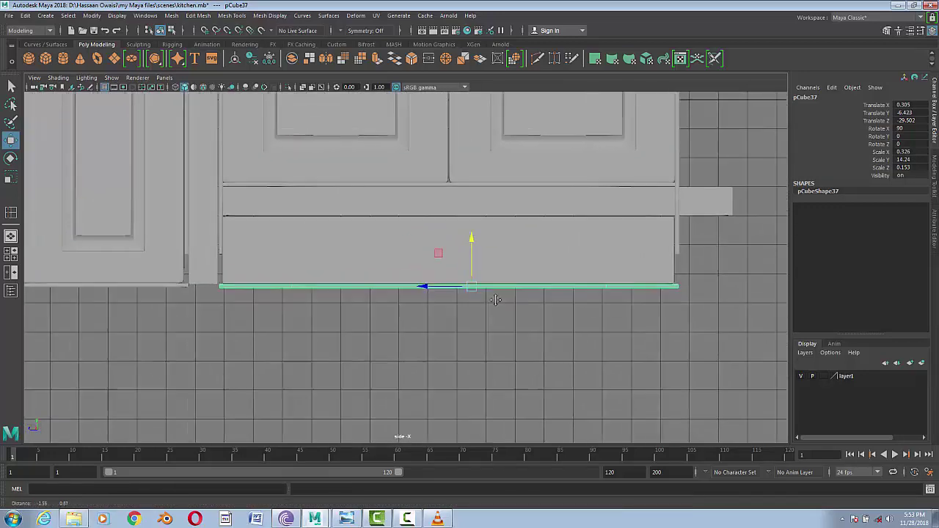
{"action": "scroll", "coordinate": [534, 367], "scroll_direction": "up", "scroll_amount": 2}
- Frame the whole cabinet in the side view and select the long top strip
{"action": "middle_click_drag", "start_coordinate": [458, 345], "coordinate": [411, 407], "text": "alt"}
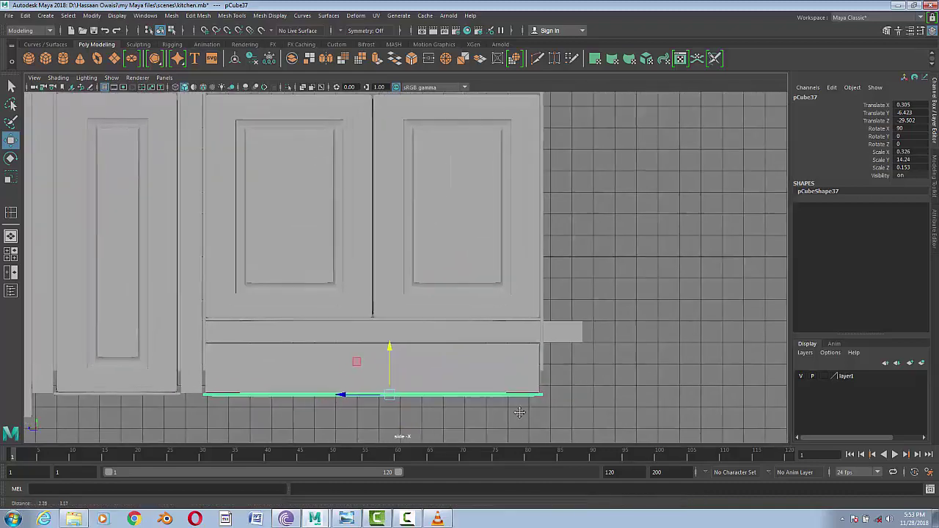
{"action": "scroll", "coordinate": [593, 308], "scroll_direction": "down", "scroll_amount": 1}
{"action": "left_click", "coordinate": [375, 118]}
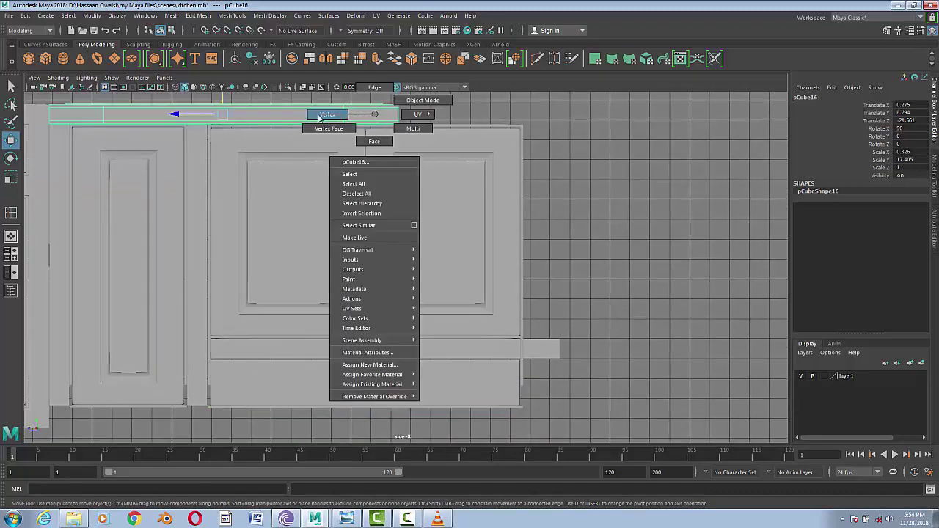
- Stretch the top strip rightward past the cabinets by moving its right-end vertices
{"action": "right_click_drag", "start_coordinate": [376, 117], "coordinate": [330, 115]}
{"action": "scroll", "coordinate": [387, 248], "scroll_direction": "down", "scroll_amount": 1}
{"action": "scroll", "coordinate": [361, 242], "scroll_direction": "down", "scroll_amount": 1}
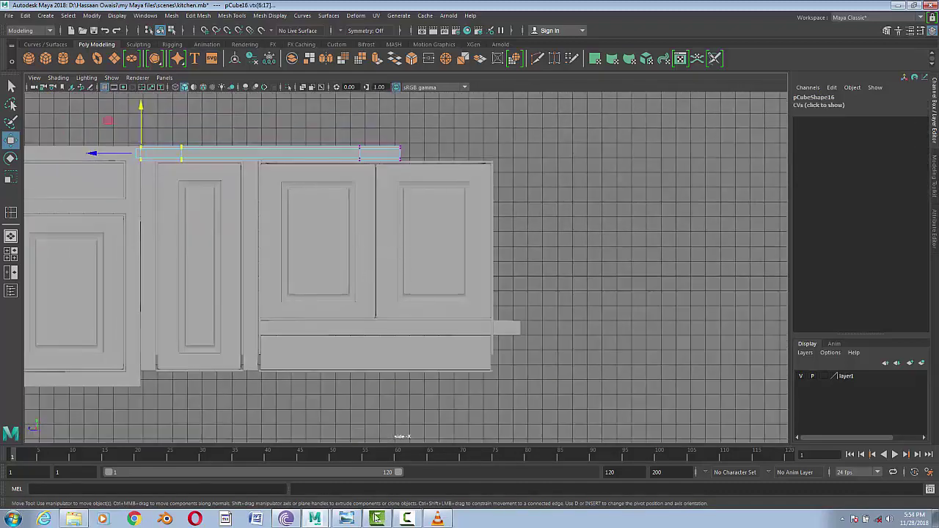
{"action": "scroll", "coordinate": [411, 250], "scroll_direction": "up", "scroll_amount": 1}
{"action": "middle_click_drag", "start_coordinate": [411, 249], "coordinate": [474, 301], "text": "alt"}
{"action": "left_click_drag", "start_coordinate": [371, 153], "coordinate": [587, 273]}
{"action": "left_click_drag", "start_coordinate": [437, 192], "coordinate": [573, 198]}
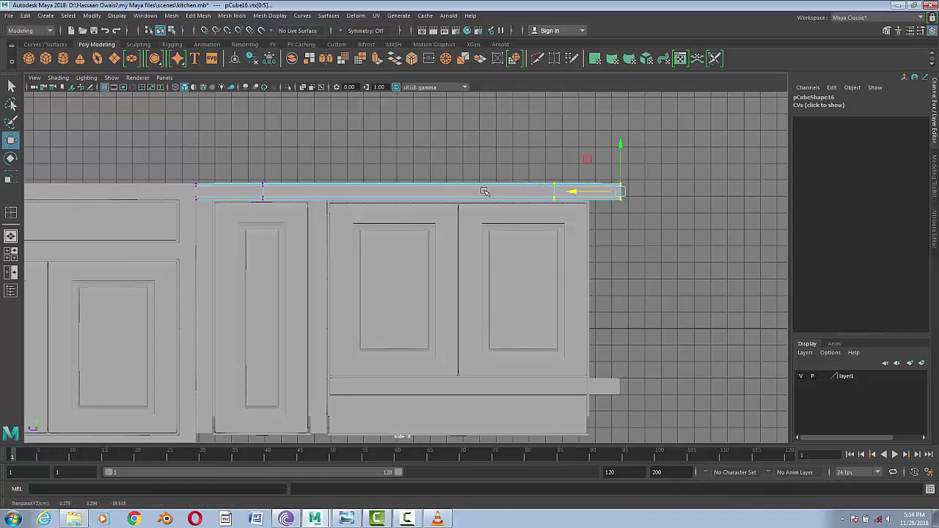
{"action": "right_click_drag", "start_coordinate": [484, 192], "coordinate": [514, 165]}
- Select the thin vertical divider panel and bring the cabinet base into view
{"action": "left_click", "coordinate": [320, 279]}
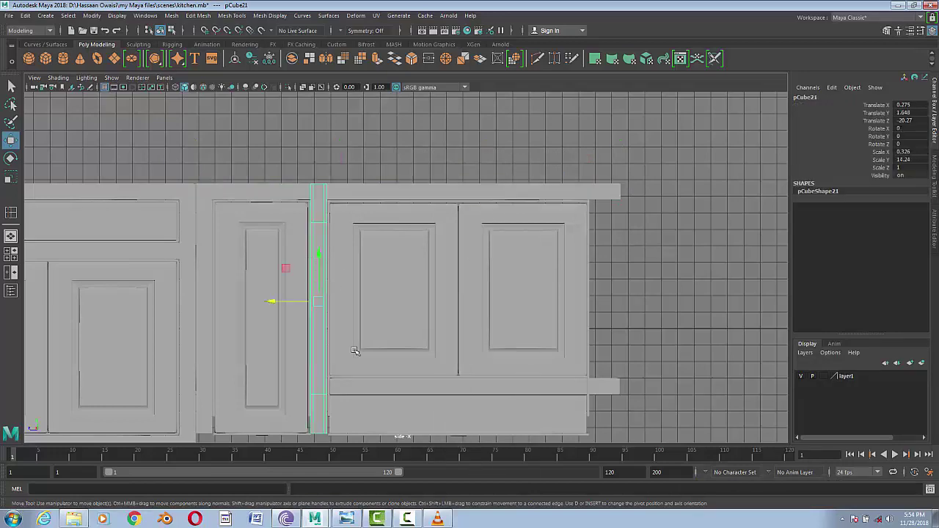
{"action": "mouse_move", "coordinate": [354, 351]}
{"action": "middle_mouse_down", "text": "alt"}
{"action": "mouse_move", "coordinate": [394, 293]}
{"action": "mouse_move", "coordinate": [335, 377]}
{"action": "middle_mouse_up", "text": "alt"}
{"action": "scroll", "coordinate": [335, 378], "scroll_direction": "up", "scroll_amount": 3}
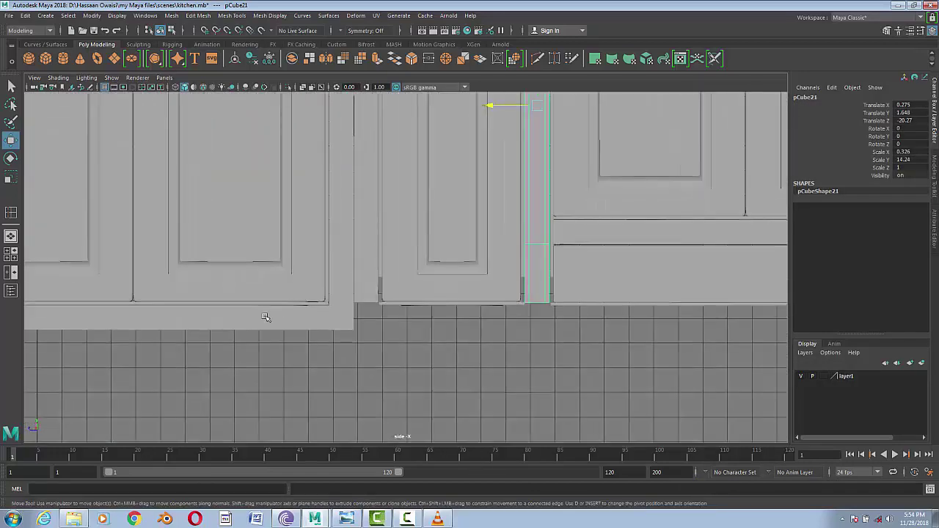
{"action": "middle_click_drag", "start_coordinate": [265, 317], "coordinate": [272, 350], "text": "alt"}
{"action": "scroll", "coordinate": [325, 262], "scroll_direction": "up", "scroll_amount": 2}
{"action": "scroll", "coordinate": [348, 387], "scroll_direction": "up", "scroll_amount": 2}
{"action": "middle_click_drag", "start_coordinate": [347, 388], "coordinate": [464, 331], "text": "alt"}
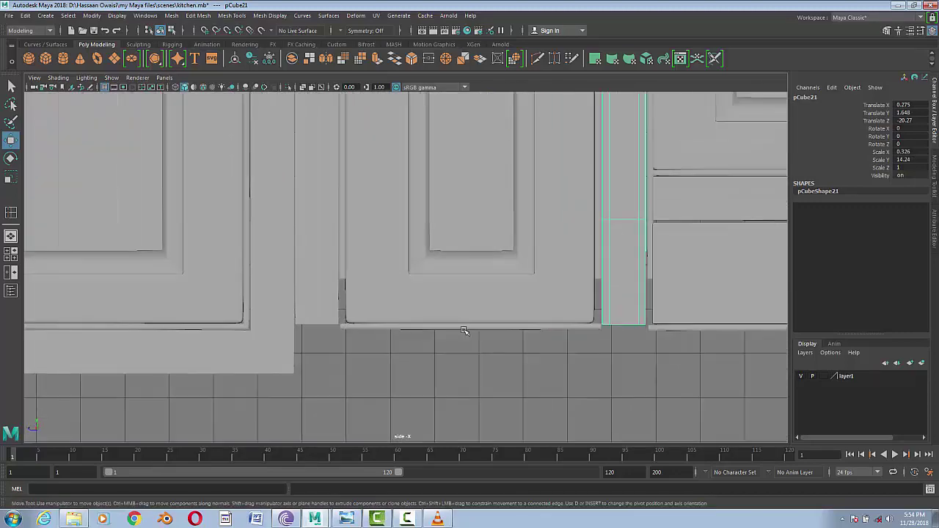
{"action": "scroll", "coordinate": [463, 331], "scroll_direction": "up", "scroll_amount": 1}
- Edit the side edge piece's lower vertices, then return to object mode
{"action": "right_click_drag", "start_coordinate": [357, 252], "coordinate": [315, 247]}
{"action": "scroll", "coordinate": [360, 310], "scroll_direction": "down", "scroll_amount": 2}
{"action": "scroll", "coordinate": [362, 315], "scroll_direction": "down", "scroll_amount": 3}
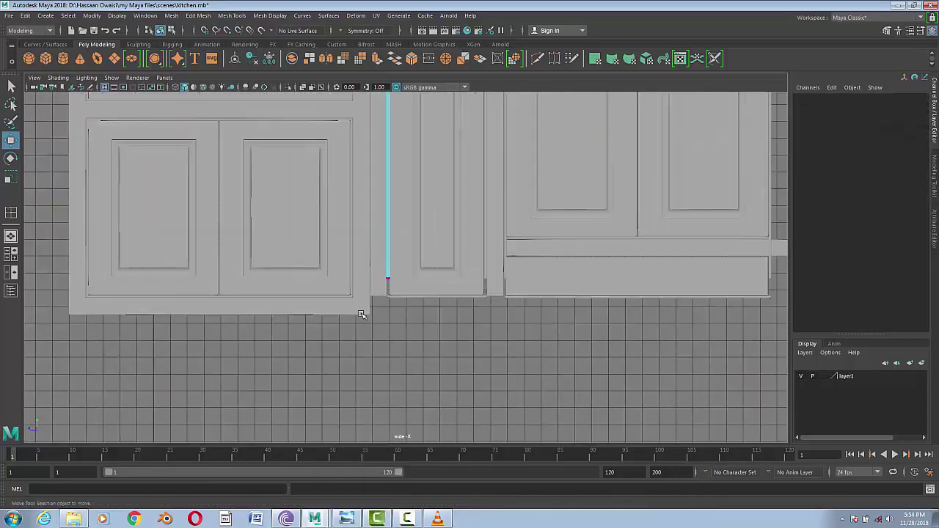
{"action": "scroll", "coordinate": [368, 312], "scroll_direction": "up", "scroll_amount": 2}
{"action": "left_click_drag", "start_coordinate": [342, 220], "coordinate": [363, 357]}
{"action": "scroll", "coordinate": [362, 356], "scroll_direction": "up", "scroll_amount": 2}
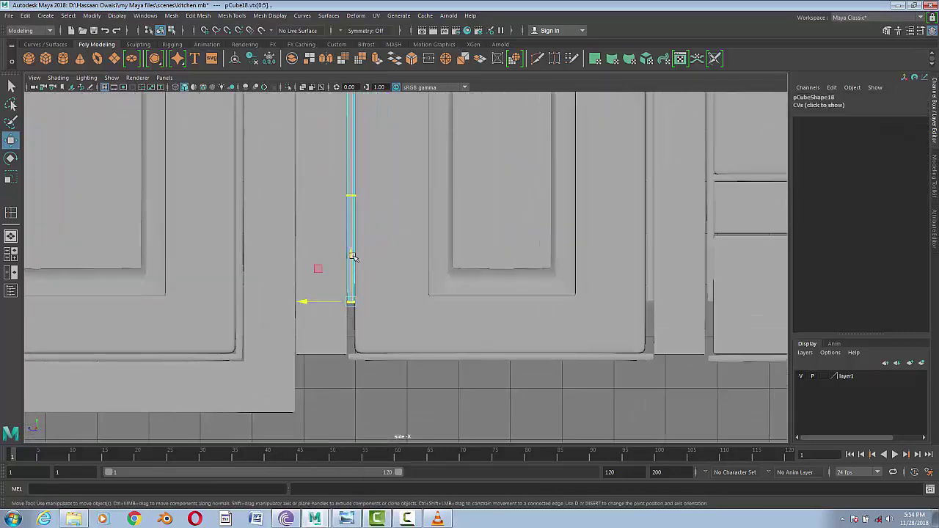
{"action": "key", "text": "F8"}
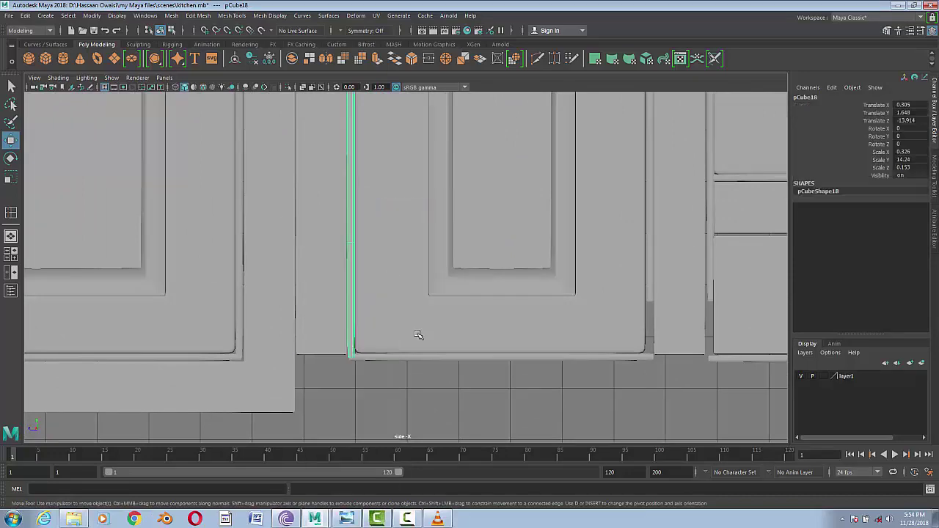
{"action": "left_click", "coordinate": [417, 335]}
{"action": "scroll", "coordinate": [499, 350], "scroll_direction": "down", "scroll_amount": 3}
{"action": "scroll", "coordinate": [489, 259], "scroll_direction": "down", "scroll_amount": 3}
- Clone the thin side edge piece to the next cabinet joint
{"action": "left_click", "coordinate": [463, 345]}
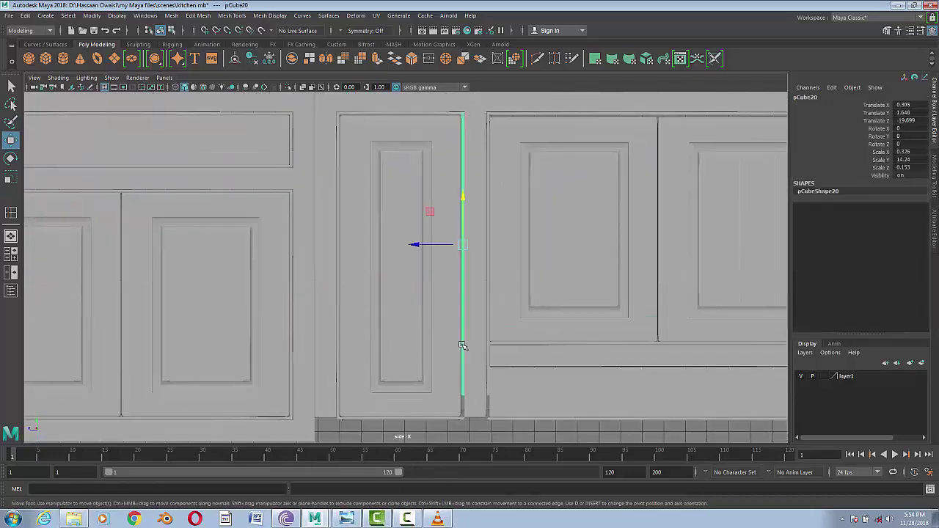
{"action": "left_click", "coordinate": [330, 268]}
{"action": "left_click", "coordinate": [337, 330]}
{"action": "left_click_drag", "start_coordinate": [287, 244], "coordinate": [413, 253]}
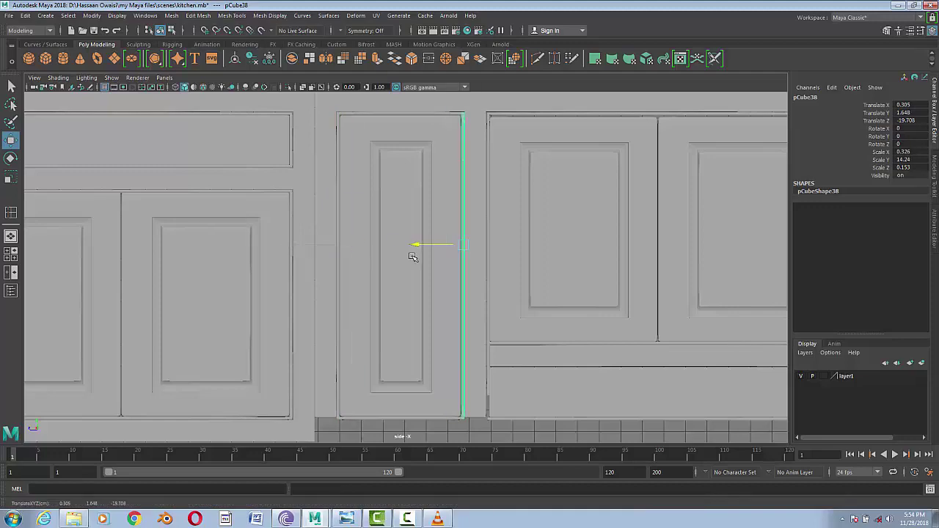
{"action": "key", "text": "f"}
{"action": "scroll", "coordinate": [480, 323], "scroll_direction": "down", "scroll_amount": 5}
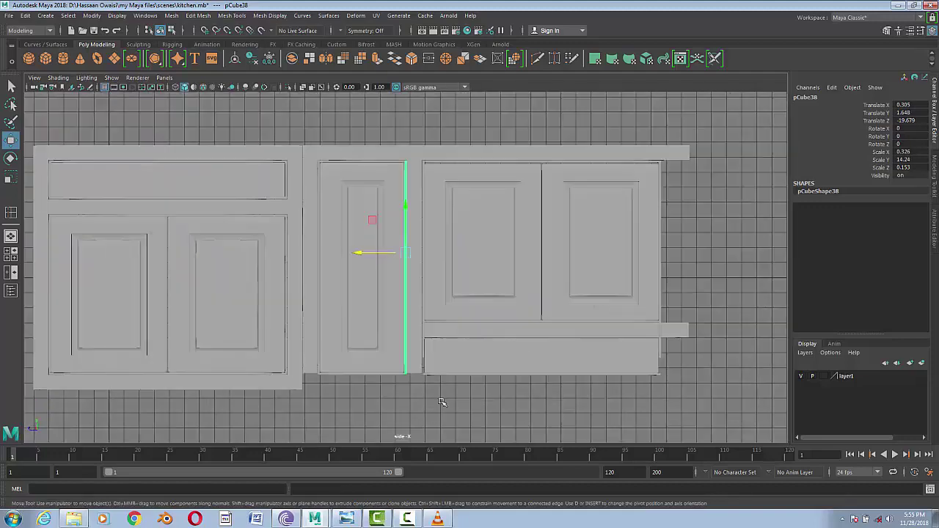
{"action": "left_click", "coordinate": [440, 398]}
{"action": "scroll", "coordinate": [442, 378], "scroll_direction": "up", "scroll_amount": 1}
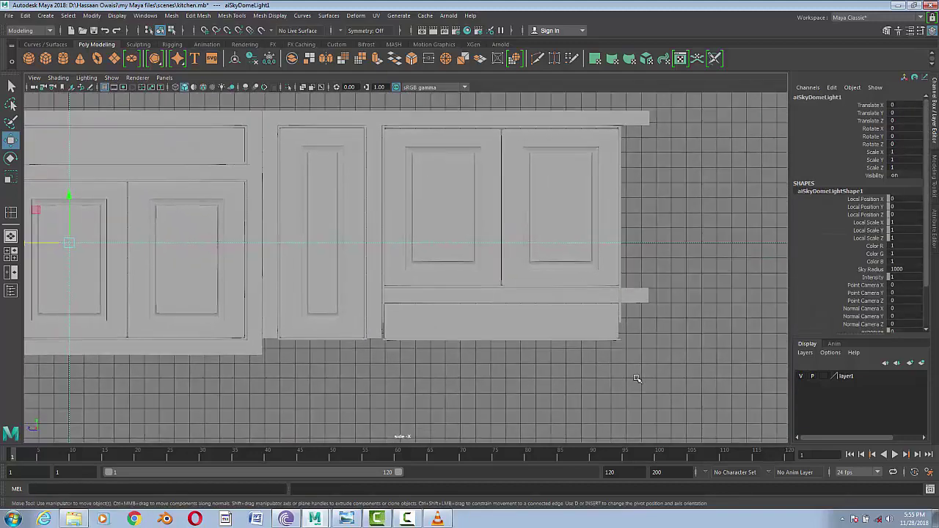
{"action": "middle_click_drag", "start_coordinate": [637, 378], "coordinate": [556, 421], "text": "alt"}
- Clone the thin vertical panel to the right cabinet's left edge, flush against it
{"action": "left_click", "coordinate": [292, 250]}
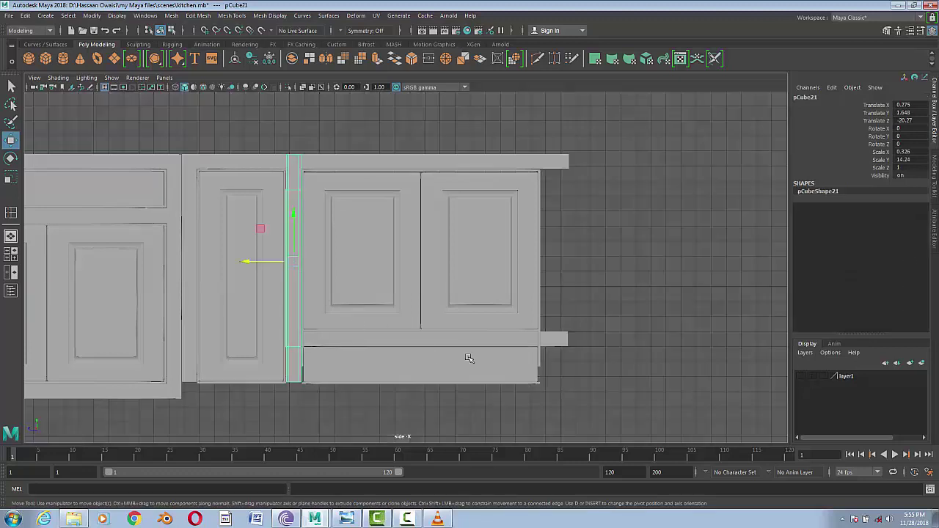
{"action": "left_click", "coordinate": [285, 353]}
{"action": "left_click", "coordinate": [302, 358]}
{"action": "left_click", "coordinate": [302, 353]}
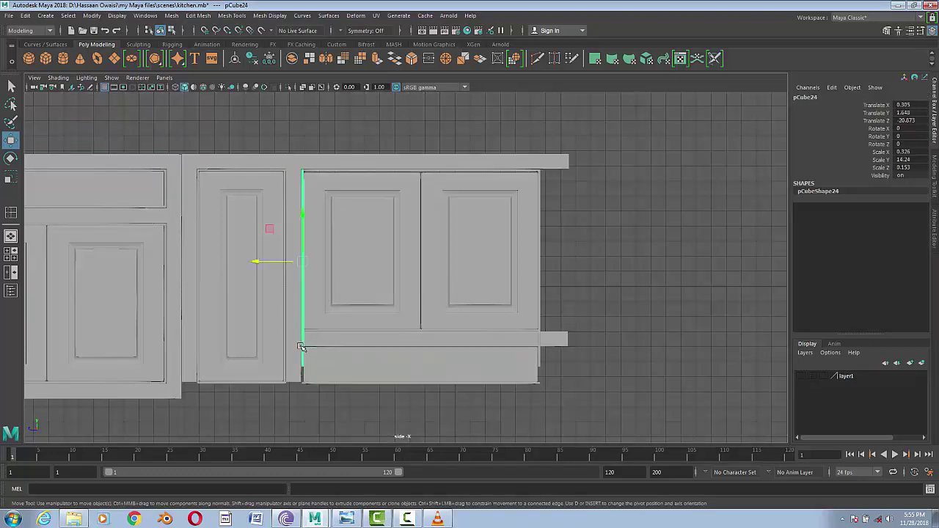
{"action": "left_click", "coordinate": [281, 308]}
{"action": "left_click", "coordinate": [284, 309]}
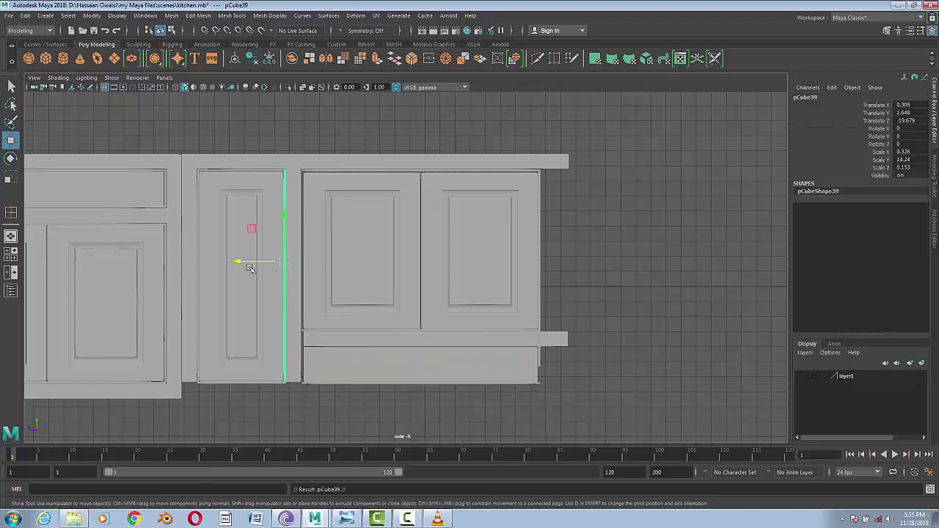
{"action": "left_click_drag", "start_coordinate": [250, 268], "coordinate": [254, 262]}
{"action": "scroll", "coordinate": [261, 264], "scroll_direction": "up", "scroll_amount": 5}
{"action": "left_click_drag", "start_coordinate": [360, 219], "coordinate": [361, 222]}
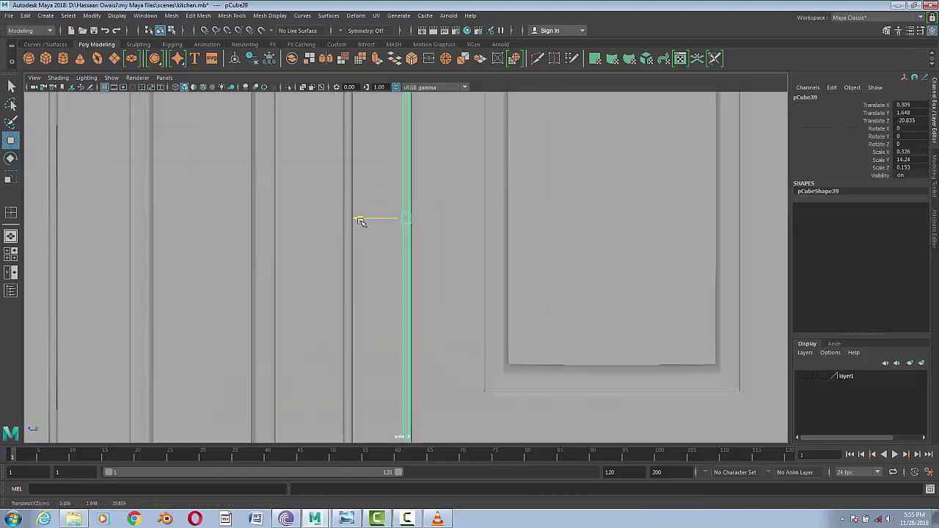
{"action": "scroll", "coordinate": [361, 221], "scroll_direction": "down", "scroll_amount": 2}
{"action": "scroll", "coordinate": [420, 305], "scroll_direction": "down", "scroll_amount": 3}
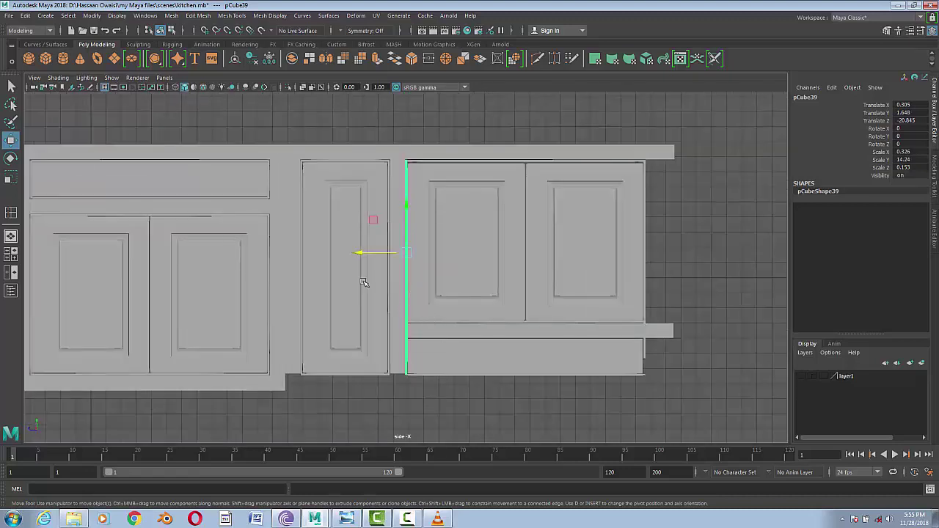
- Place a copy of the panel at the far right end, aligned with the cabinet edge
{"action": "mouse_move", "coordinate": [361, 254]}
{"action": "left_mouse_down", "text": "shift"}
{"action": "mouse_move", "coordinate": [619, 264]}
{"action": "mouse_move", "coordinate": [610, 257]}
{"action": "left_mouse_up", "text": "shift"}
{"action": "scroll", "coordinate": [610, 256], "scroll_direction": "up", "scroll_amount": 5}
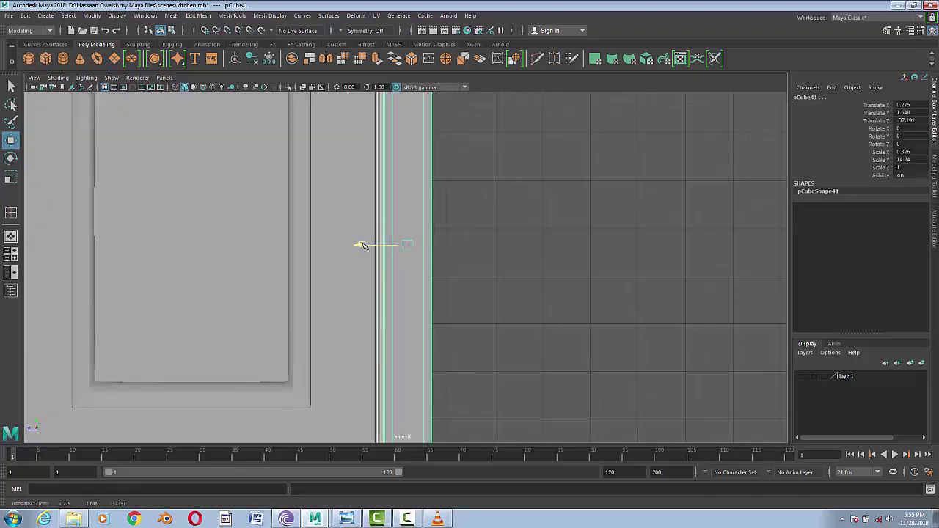
{"action": "left_click_drag", "start_coordinate": [363, 245], "coordinate": [358, 246]}
{"action": "left_click", "coordinate": [565, 258]}
{"action": "scroll", "coordinate": [457, 331], "scroll_direction": "down", "scroll_amount": 3}
- Pick the right-end vertices of the lower strip, then pull the long top strip's end back toward the cabinets
{"action": "scroll", "coordinate": [456, 333], "scroll_direction": "down", "scroll_amount": 2}
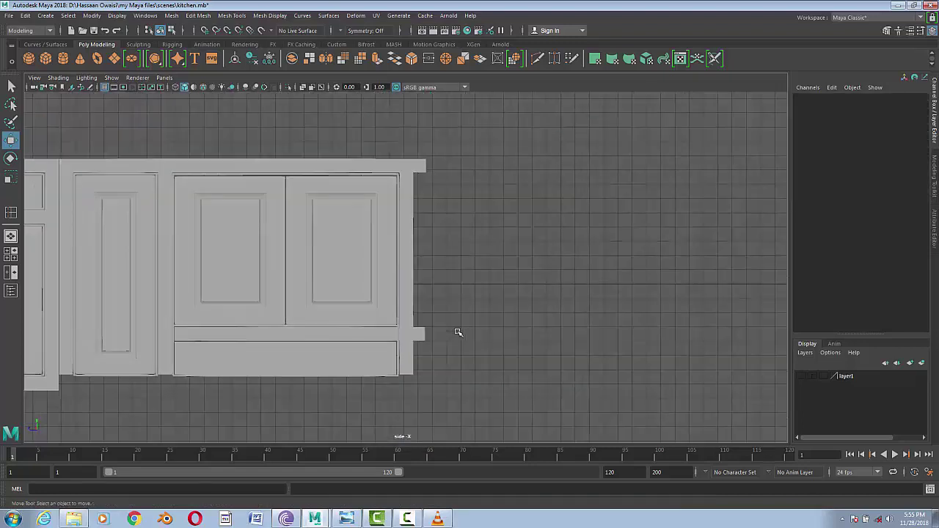
{"action": "left_click", "coordinate": [424, 336]}
{"action": "right_click_drag", "start_coordinate": [417, 241], "coordinate": [375, 235]}
{"action": "left_click_drag", "start_coordinate": [339, 290], "coordinate": [555, 398]}
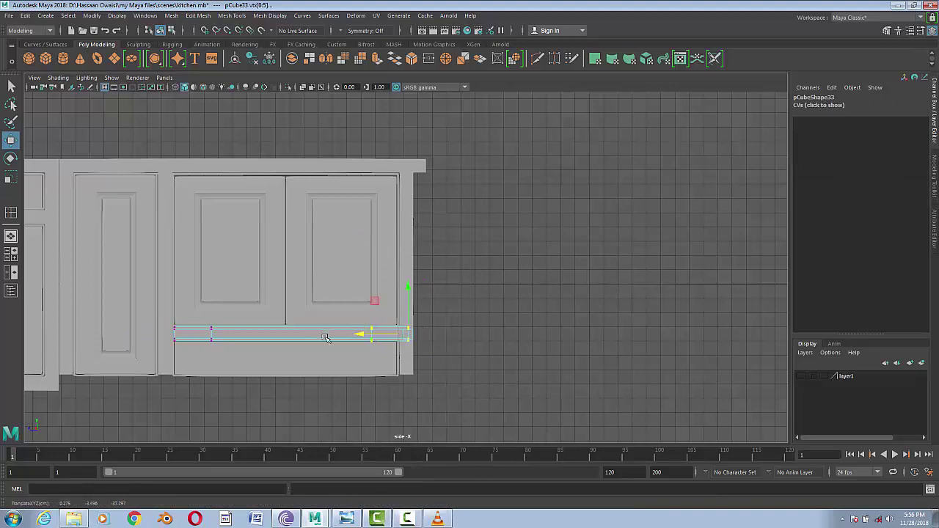
{"action": "right_click_drag", "start_coordinate": [325, 236], "coordinate": [325, 264]}
{"action": "left_click", "coordinate": [411, 165]}
{"action": "right_click_drag", "start_coordinate": [417, 166], "coordinate": [396, 147]}
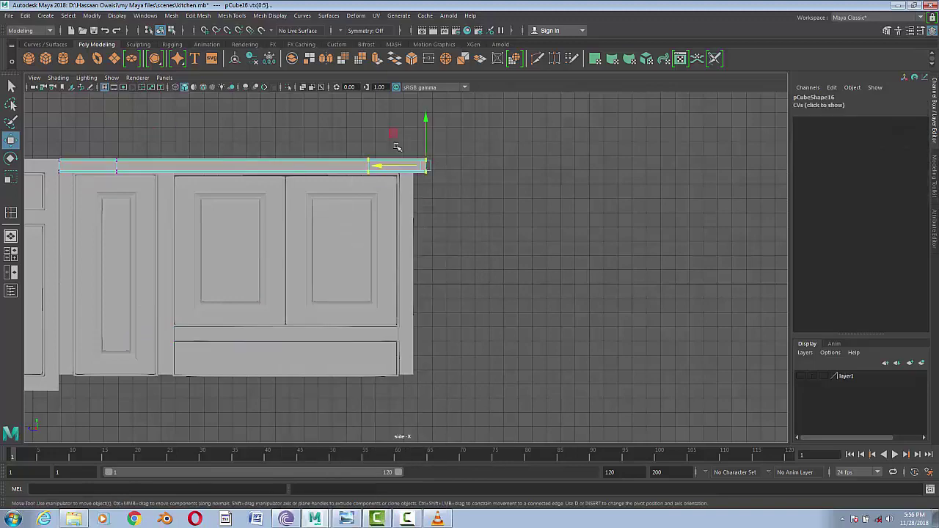
{"action": "scroll", "coordinate": [478, 311], "scroll_direction": "up", "scroll_amount": 5}
{"action": "scroll", "coordinate": [463, 259], "scroll_direction": "down", "scroll_amount": 4}
{"action": "scroll", "coordinate": [591, 373], "scroll_direction": "up", "scroll_amount": 3}
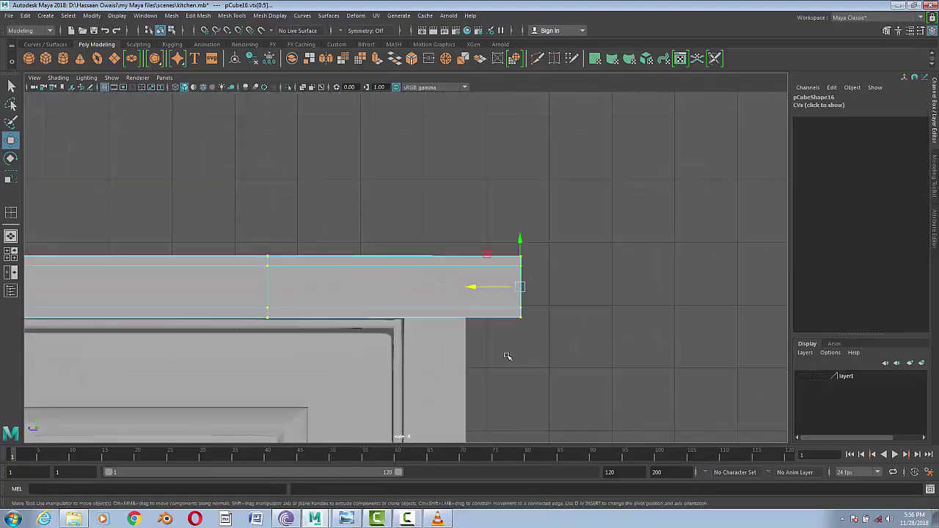
{"action": "left_click_drag", "start_coordinate": [473, 290], "coordinate": [415, 291]}
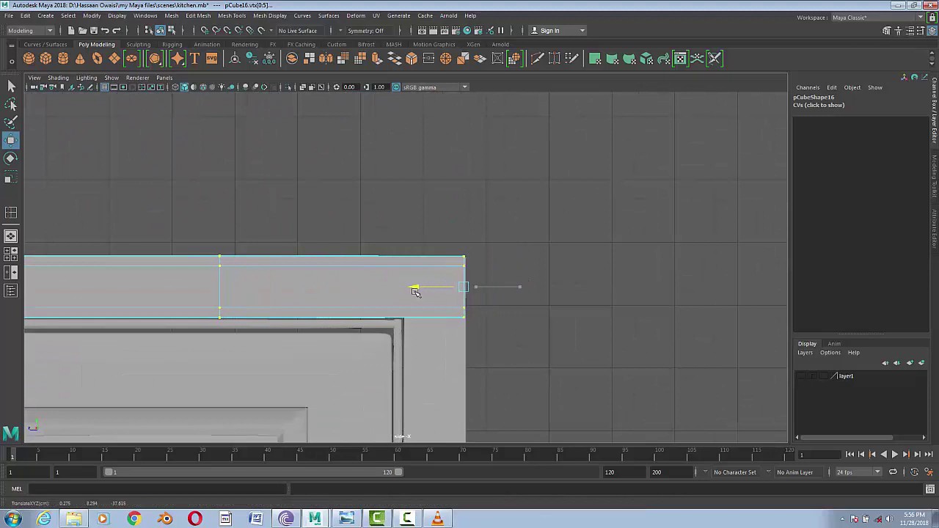
{"action": "scroll", "coordinate": [382, 279], "scroll_direction": "up", "scroll_amount": 4}
{"action": "scroll", "coordinate": [359, 266], "scroll_direction": "down", "scroll_amount": 3}
{"action": "scroll", "coordinate": [356, 266], "scroll_direction": "up", "scroll_amount": 2}
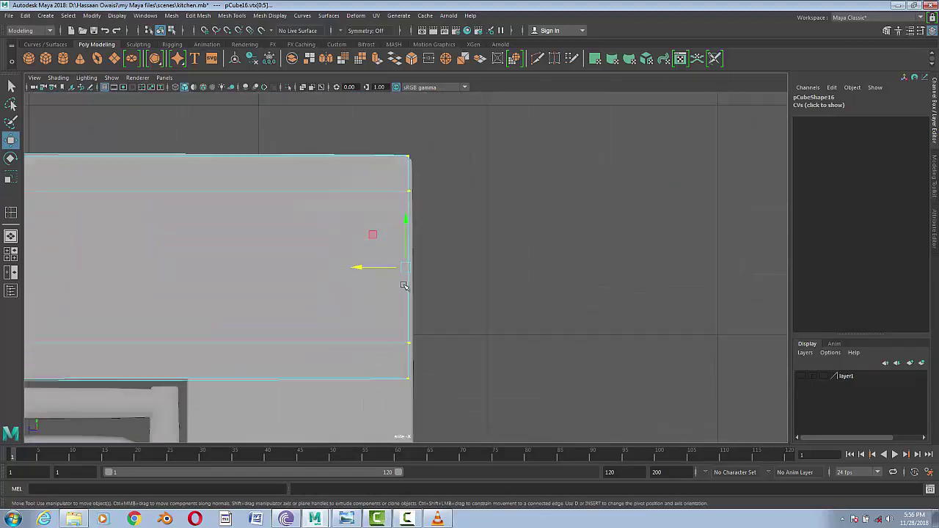
{"action": "key", "text": "F8"}
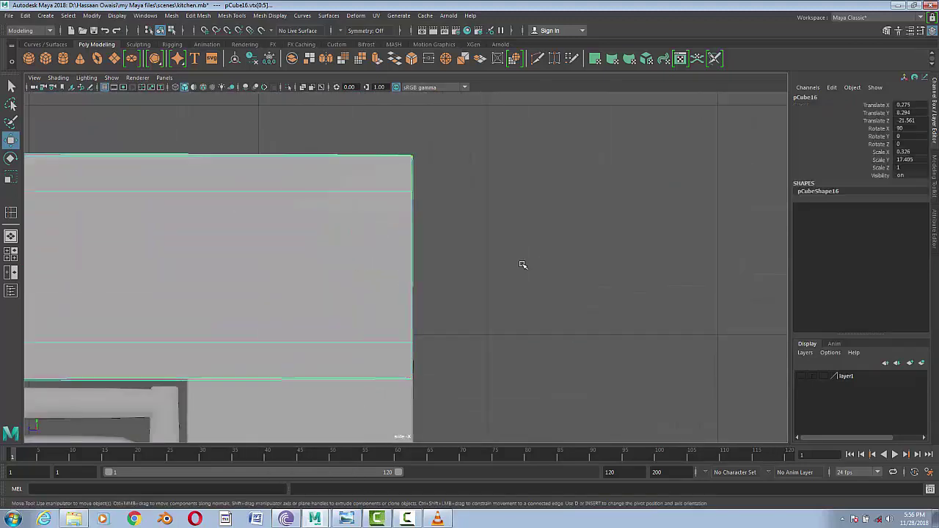
- Frame all three cabinets and save the kitchen scene
{"action": "left_click", "coordinate": [522, 265]}
{"action": "scroll", "coordinate": [400, 319], "scroll_direction": "down", "scroll_amount": 3}
{"action": "middle_click_drag", "start_coordinate": [401, 320], "coordinate": [551, 241], "text": "alt"}
{"action": "scroll", "coordinate": [562, 274], "scroll_direction": "down", "scroll_amount": 2}
{"action": "scroll", "coordinate": [495, 272], "scroll_direction": "down", "scroll_amount": 2}
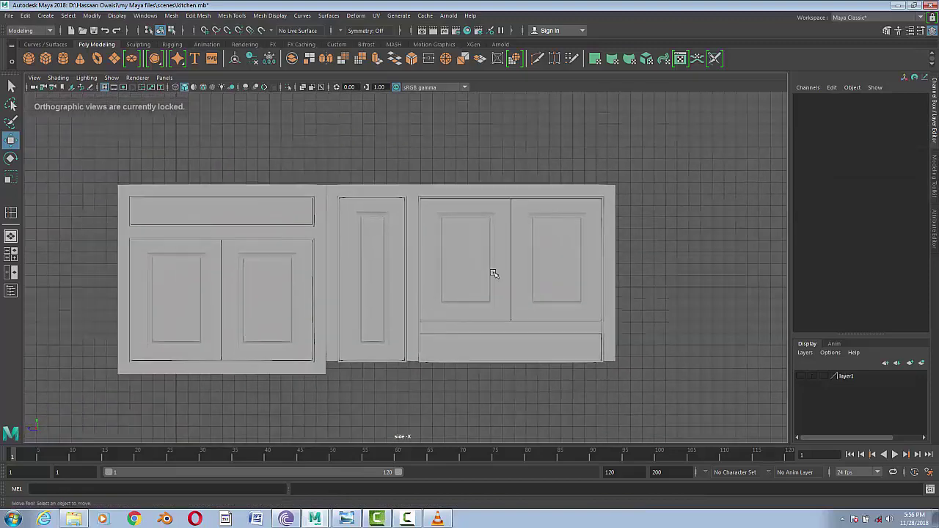
{"action": "key", "text": "ctrl+s"}
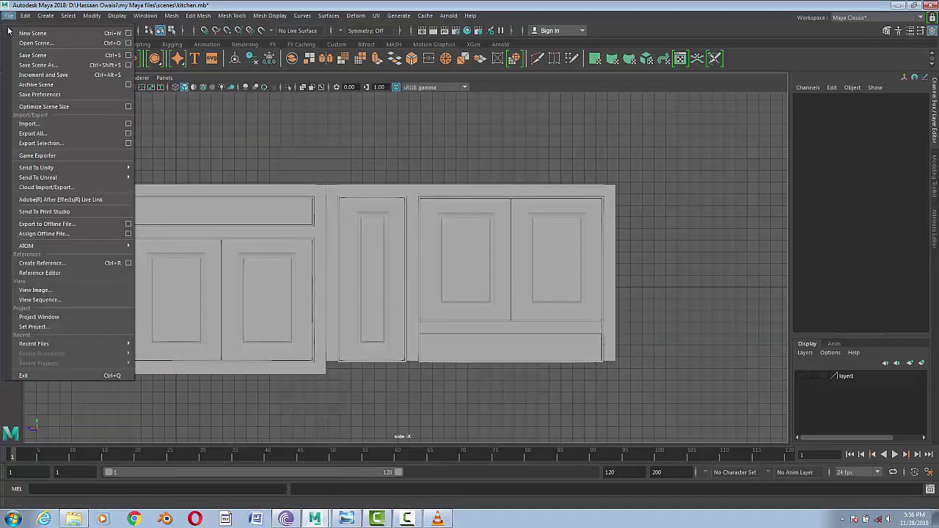
- Slide the bottom-left toe-kick strip over under the center drawer section
{"action": "scroll", "coordinate": [470, 405], "scroll_direction": "up", "scroll_amount": 3}
{"action": "scroll", "coordinate": [477, 268], "scroll_direction": "up", "scroll_amount": 2}
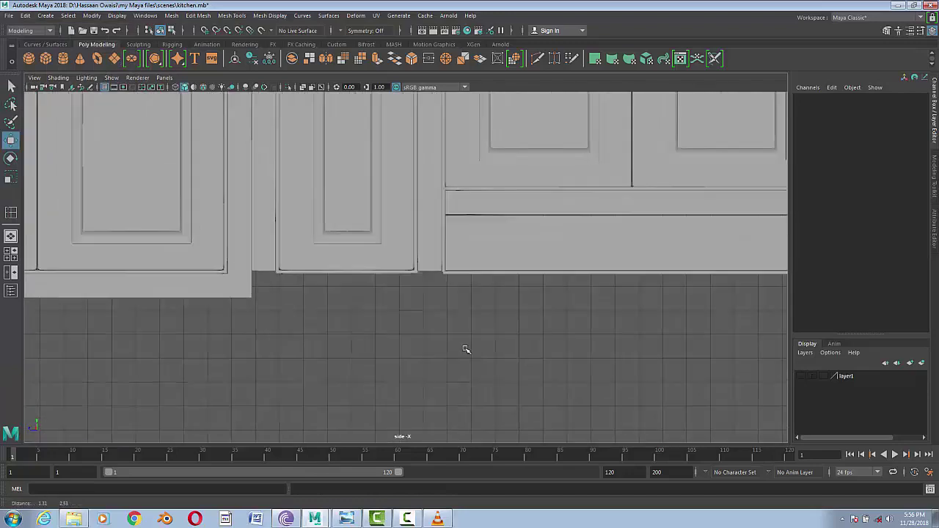
{"action": "scroll", "coordinate": [465, 348], "scroll_direction": "up", "scroll_amount": 2}
{"action": "left_click", "coordinate": [210, 282]}
{"action": "scroll", "coordinate": [363, 362], "scroll_direction": "down", "scroll_amount": 2}
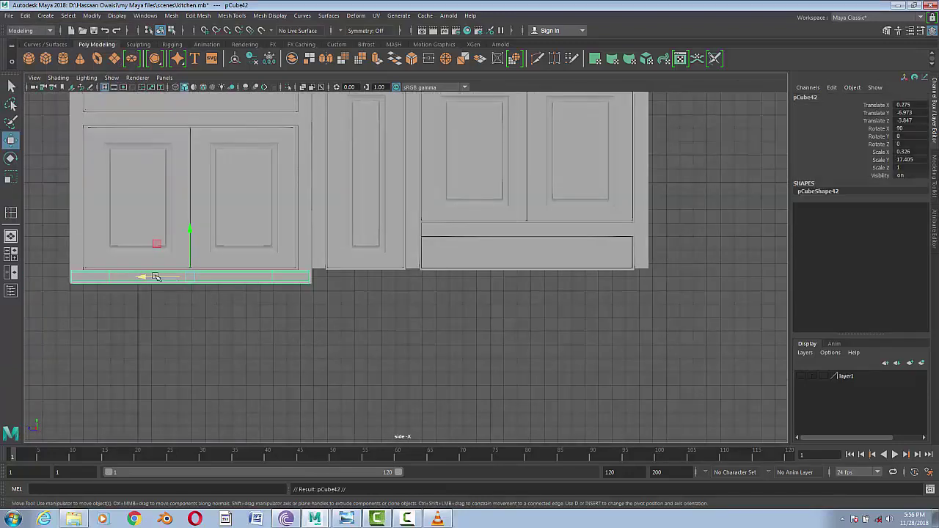
{"action": "left_click_drag", "start_coordinate": [156, 277], "coordinate": [438, 311]}
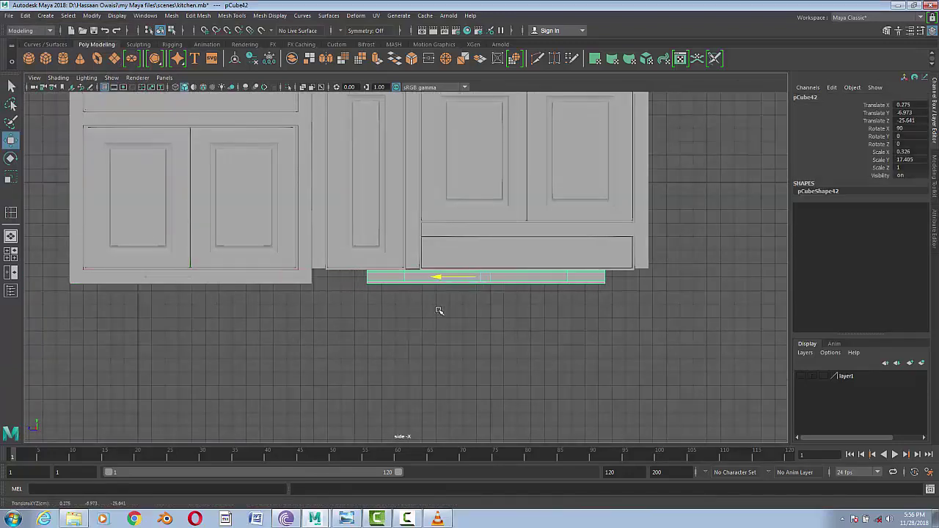
{"action": "scroll", "coordinate": [514, 345], "scroll_direction": "up", "scroll_amount": 3}
{"action": "scroll", "coordinate": [499, 323], "scroll_direction": "up", "scroll_amount": 2}
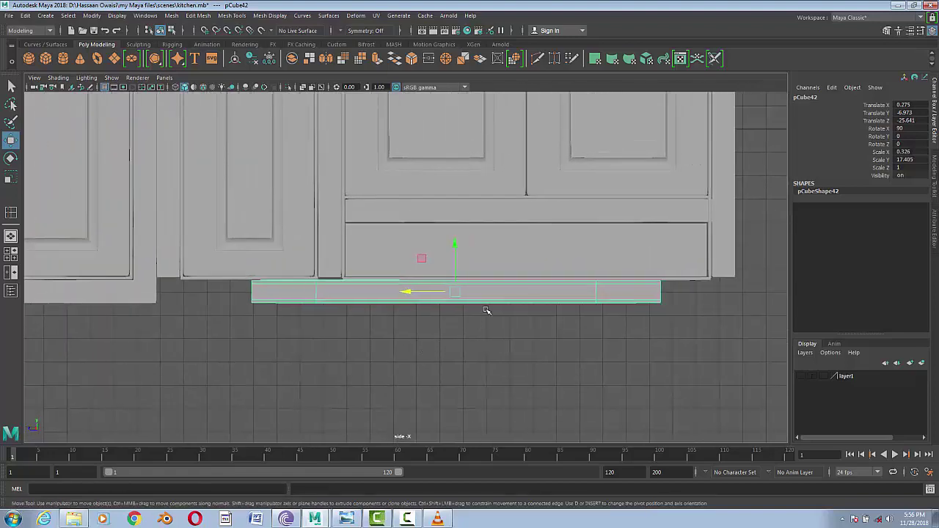
- Widen the toe-kick strip slightly and stretch its left-end vertices outward
{"action": "key", "text": "r"}
{"action": "left_click_drag", "start_coordinate": [411, 292], "coordinate": [402, 292]}
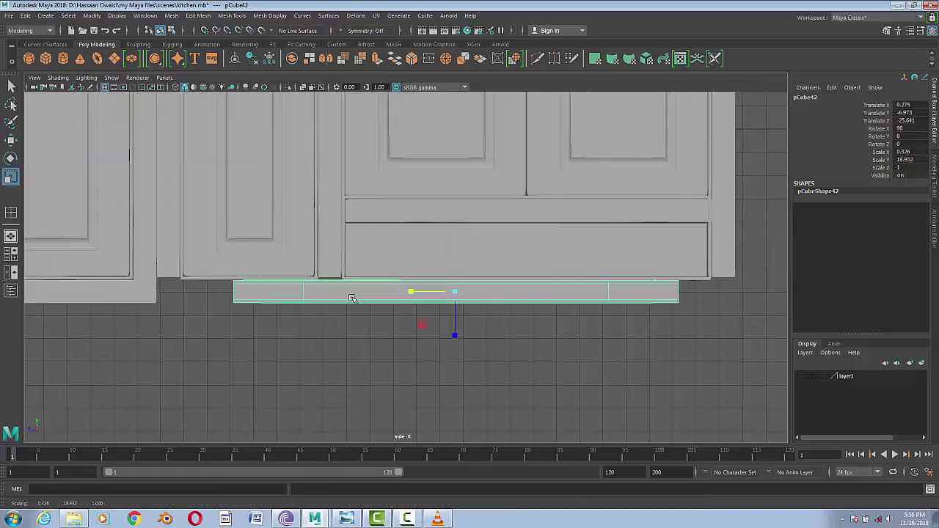
{"action": "key", "text": "F9"}
{"action": "left_click_drag", "start_coordinate": [264, 315], "coordinate": [159, 234]}
{"action": "left_click_drag", "start_coordinate": [190, 292], "coordinate": [157, 289]}
{"action": "key", "text": "ctrl+z"}
{"action": "key", "text": "w"}
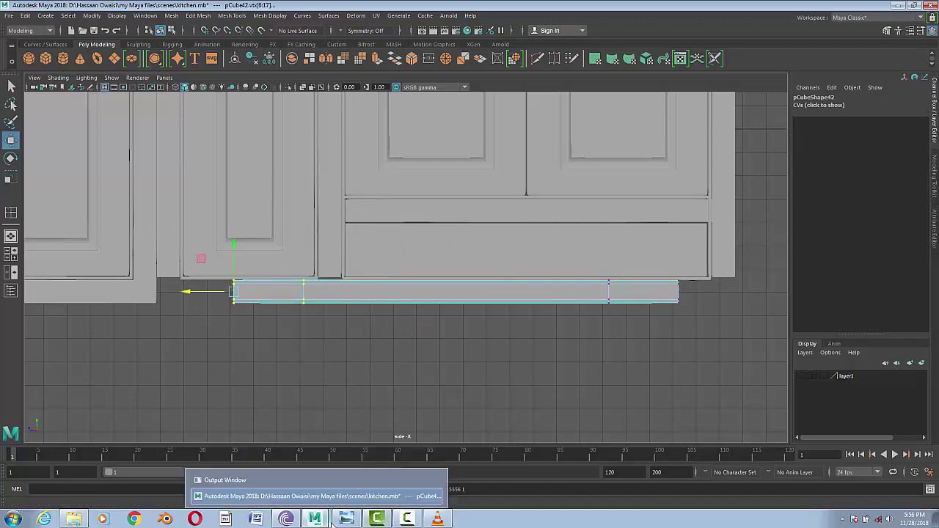
- Check the kitchen reference photo, panning to the sink area, then return to the model
{"action": "left_click", "coordinate": [347, 519]}
{"action": "scroll", "coordinate": [415, 193], "scroll_direction": "up", "scroll_amount": 3}
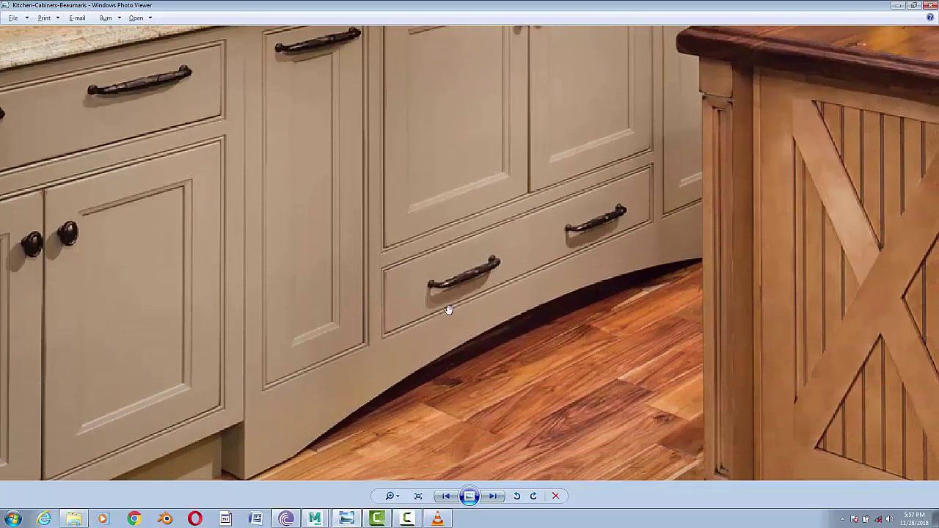
{"action": "scroll", "coordinate": [585, 287], "scroll_direction": "down", "scroll_amount": 2}
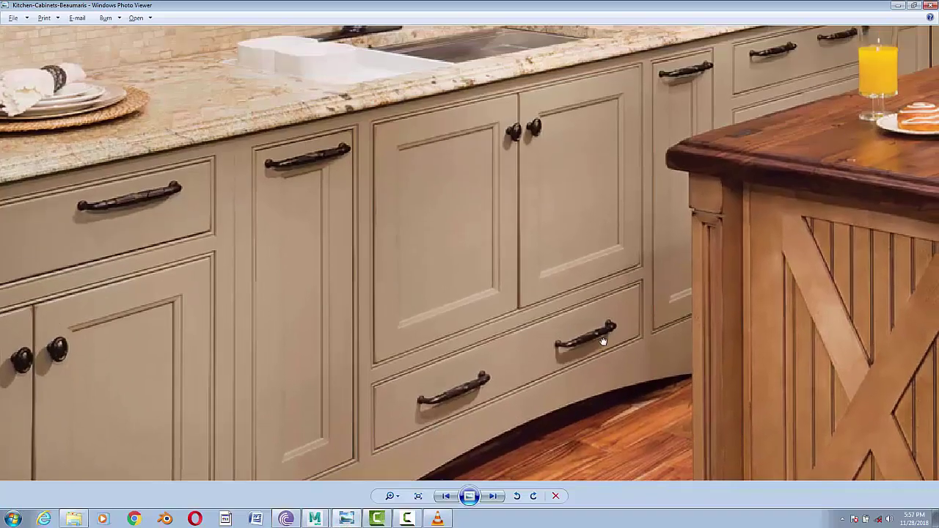
{"action": "scroll", "coordinate": [520, 268], "scroll_direction": "up", "scroll_amount": 1}
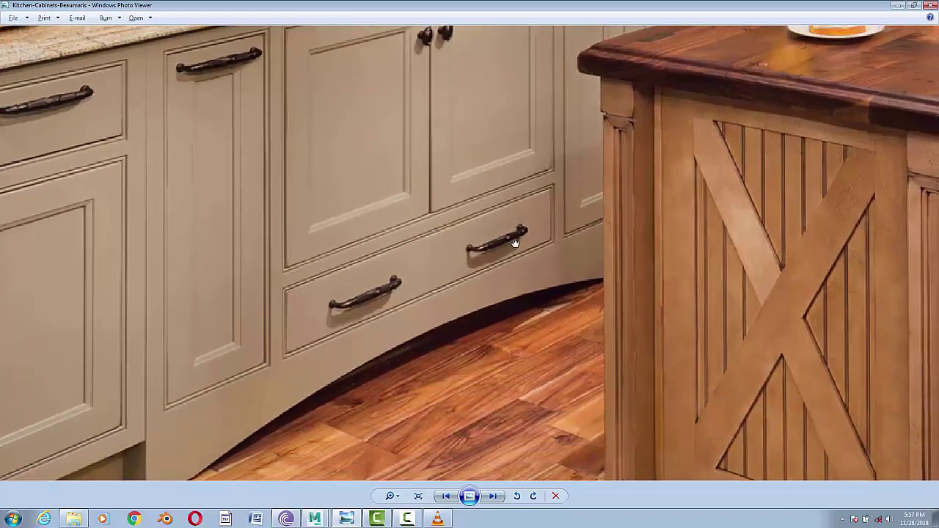
{"action": "left_click_drag", "start_coordinate": [519, 268], "coordinate": [558, 385]}
{"action": "left_click", "coordinate": [898, 5]}
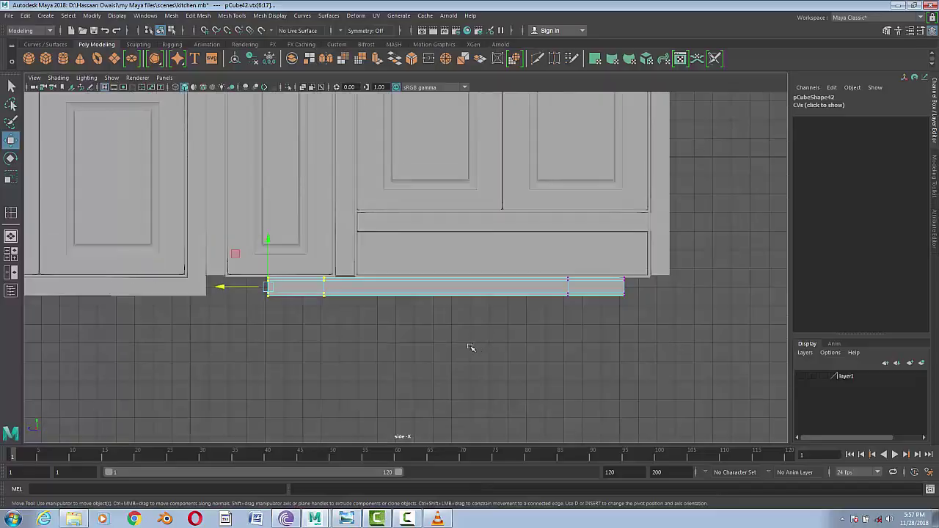
- Inspect door pCube14 and its frame strips, including pCube36 and pCube16, by selecting each
{"action": "right_click_drag", "start_coordinate": [460, 290], "coordinate": [507, 246]}
{"action": "left_click", "coordinate": [490, 356]}
{"action": "scroll", "coordinate": [503, 350], "scroll_direction": "down", "scroll_amount": 1}
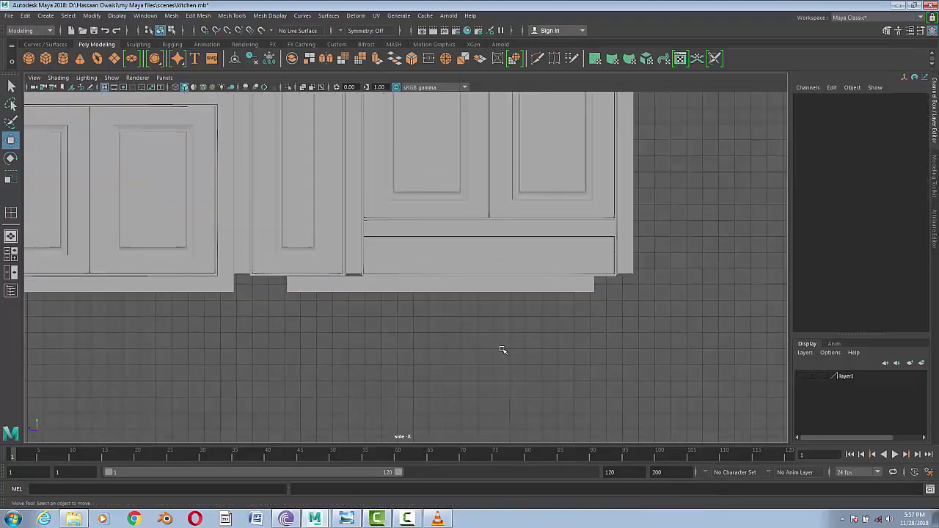
{"action": "middle_click_drag", "start_coordinate": [504, 350], "coordinate": [456, 432], "text": "alt"}
{"action": "left_click", "coordinate": [309, 253]}
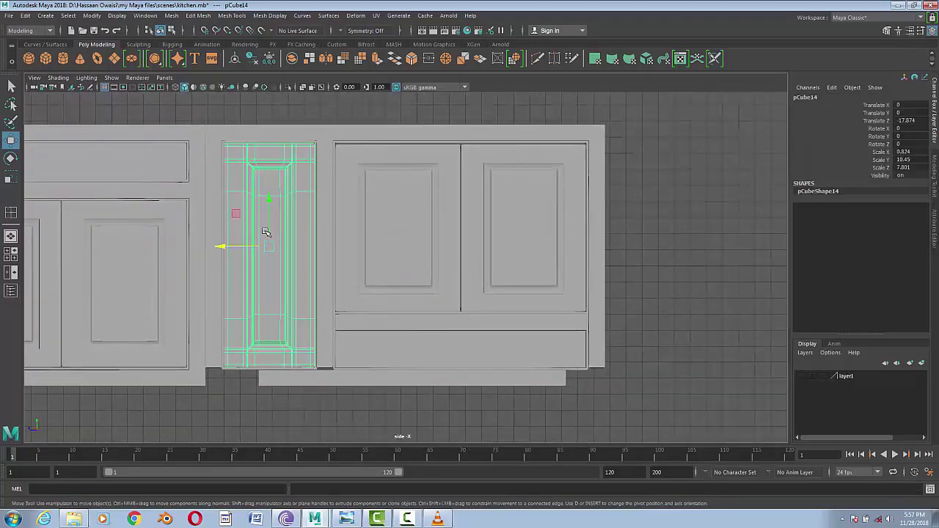
{"action": "left_click", "coordinate": [222, 214]}
{"action": "left_click", "coordinate": [278, 144]}
{"action": "left_click", "coordinate": [315, 189]}
{"action": "left_click", "coordinate": [263, 368]}
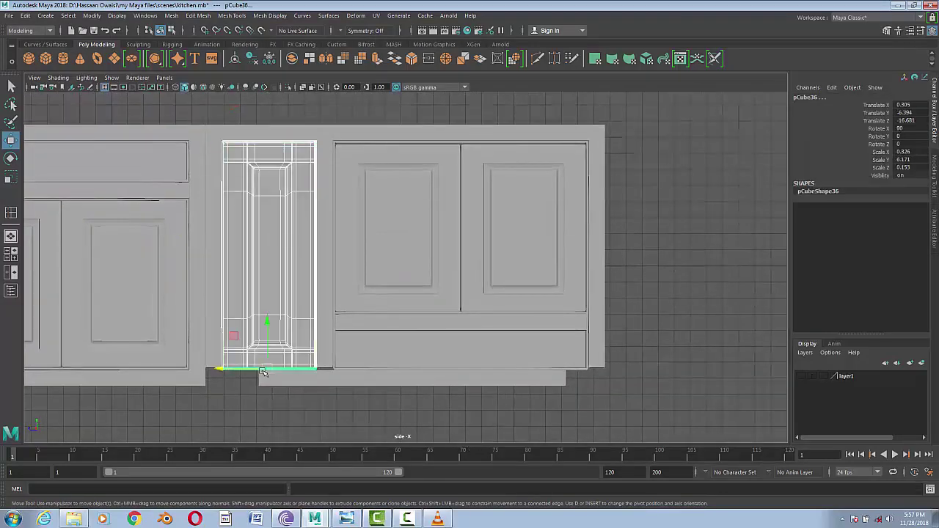
{"action": "left_click", "coordinate": [209, 275]}
{"action": "left_click", "coordinate": [323, 283]}
{"action": "left_click", "coordinate": [281, 131]}
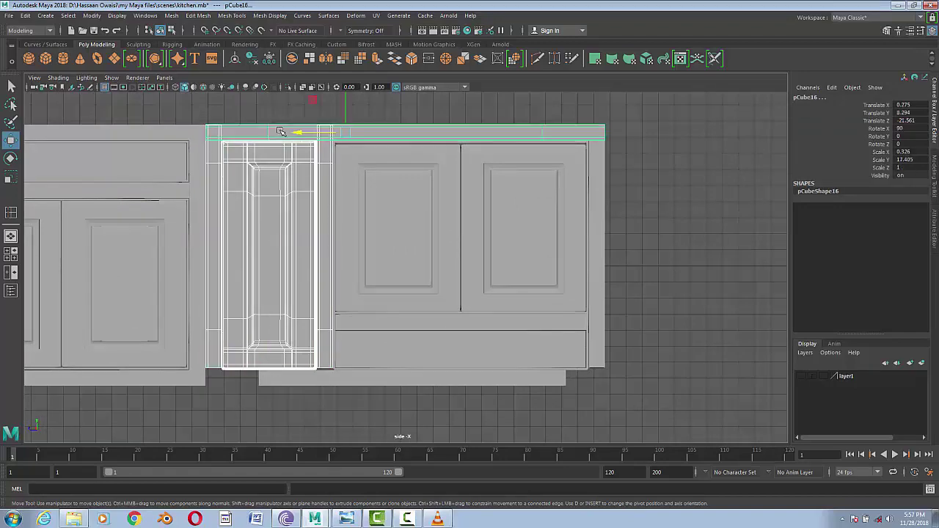
{"action": "middle_click_drag", "start_coordinate": [528, 361], "coordinate": [440, 378], "text": "alt"}
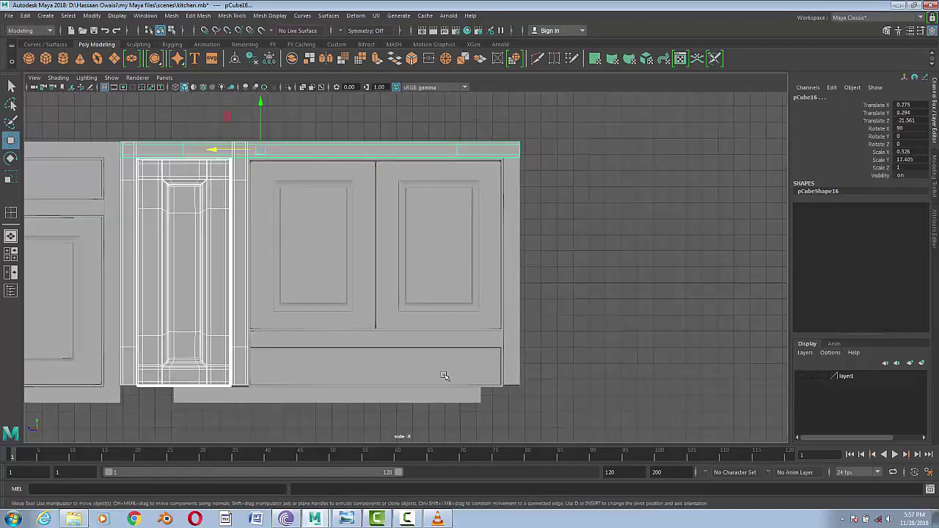
{"action": "scroll", "coordinate": [332, 319], "scroll_direction": "down", "scroll_amount": 1}
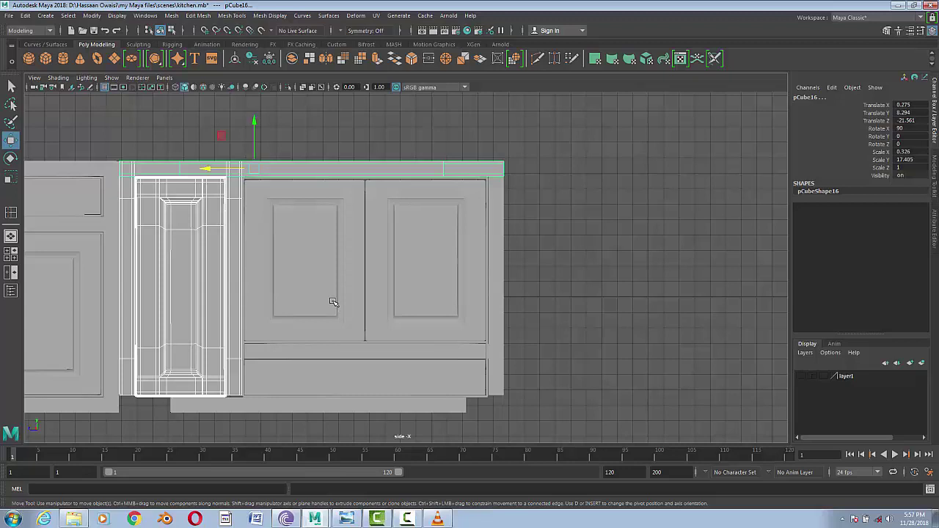
- Duplicate vertical strip pCube21 and place the copy flush at the cabinet run's right end
{"action": "left_click", "coordinate": [235, 275]}
{"action": "key", "text": "ctrl+d"}
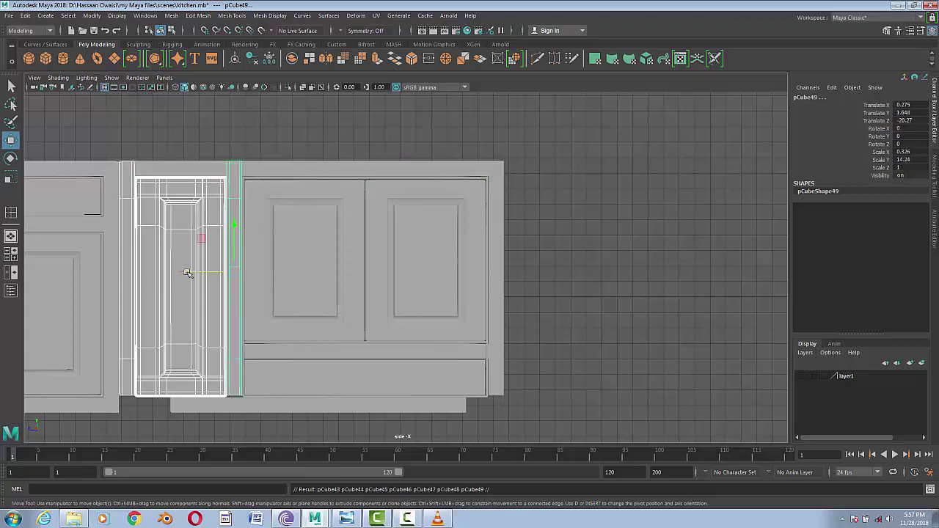
{"action": "left_click_drag", "start_coordinate": [188, 272], "coordinate": [585, 281]}
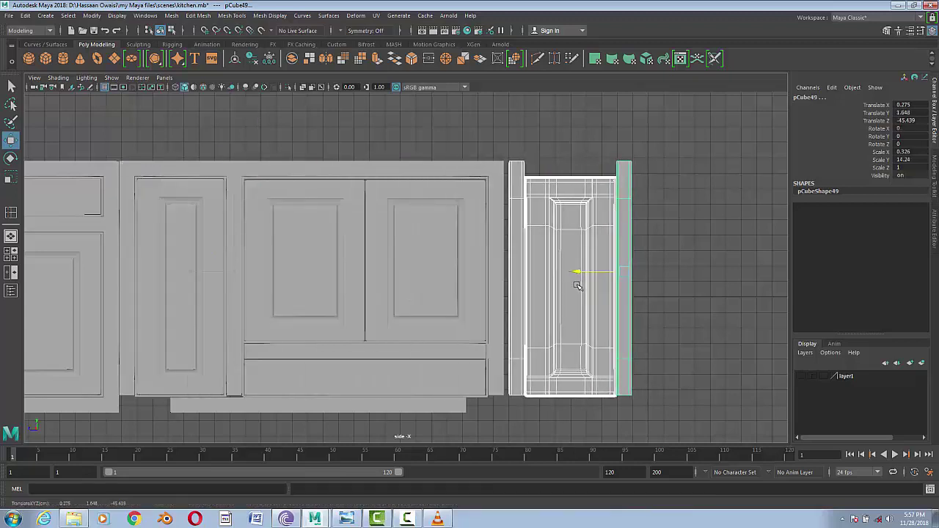
{"action": "scroll", "coordinate": [579, 278], "scroll_direction": "up", "scroll_amount": 2}
{"action": "scroll", "coordinate": [642, 445], "scroll_direction": "up", "scroll_amount": 3}
{"action": "scroll", "coordinate": [642, 445], "scroll_direction": "down", "scroll_amount": 1}
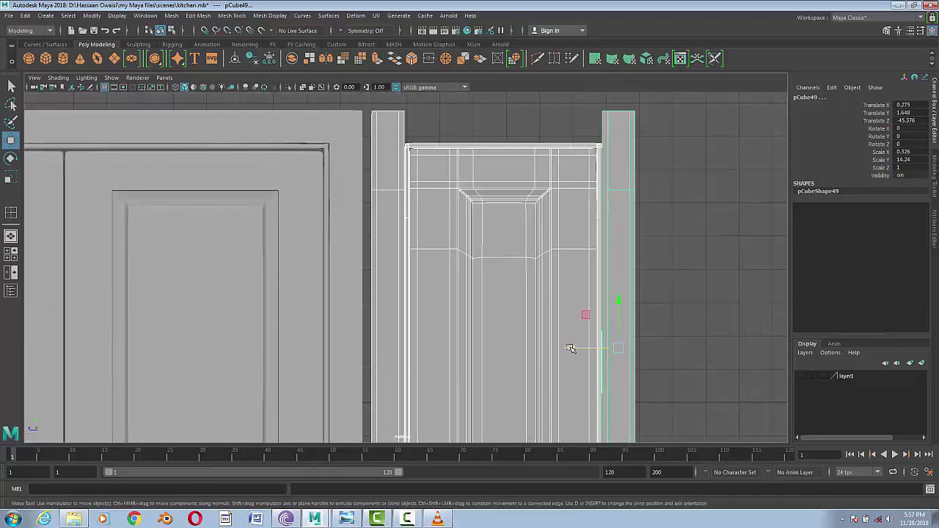
{"action": "left_click_drag", "start_coordinate": [570, 348], "coordinate": [561, 350]}
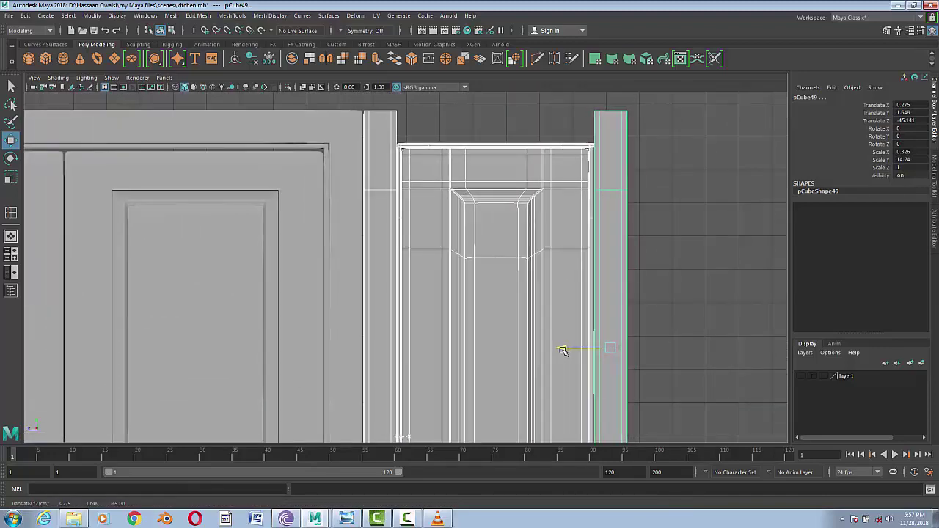
{"action": "left_click", "coordinate": [562, 344]}
{"action": "scroll", "coordinate": [528, 326], "scroll_direction": "down", "scroll_amount": 1}
{"action": "scroll", "coordinate": [489, 331], "scroll_direction": "down", "scroll_amount": 3}
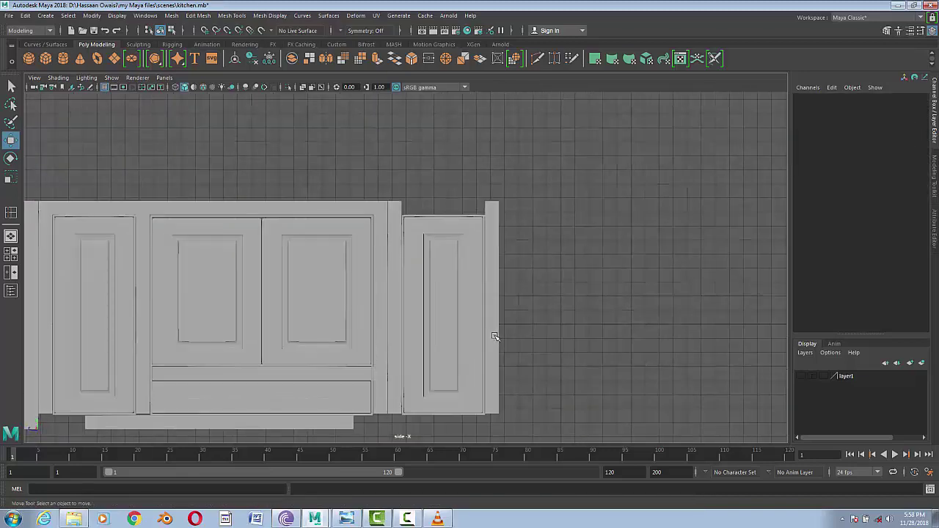
- Drag the top slab's right-end vertices rightward until the slab covers the new end strip
{"action": "scroll", "coordinate": [495, 336], "scroll_direction": "down", "scroll_amount": 1}
{"action": "scroll", "coordinate": [493, 339], "scroll_direction": "down", "scroll_amount": 1}
{"action": "scroll", "coordinate": [493, 338], "scroll_direction": "up", "scroll_amount": 2}
{"action": "scroll", "coordinate": [493, 338], "scroll_direction": "up", "scroll_amount": 1}
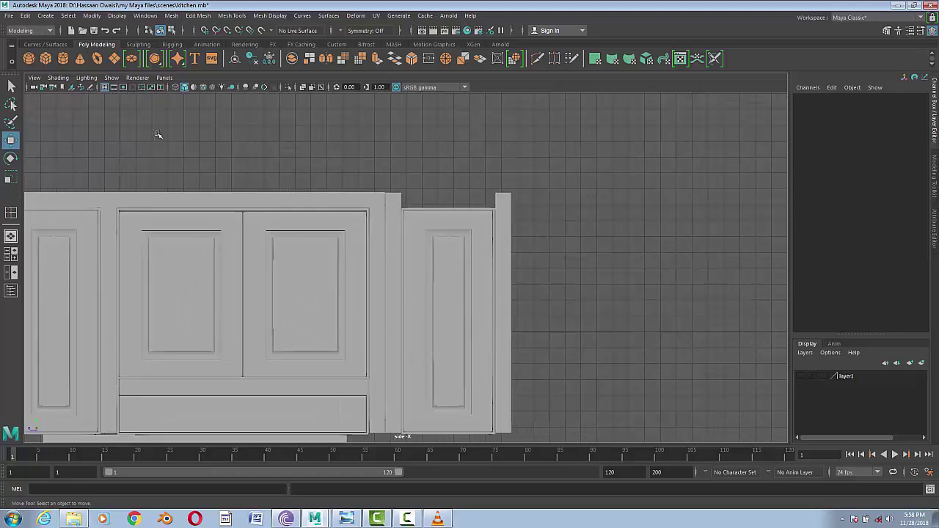
{"action": "middle_click_drag", "start_coordinate": [330, 204], "coordinate": [485, 219], "text": "alt"}
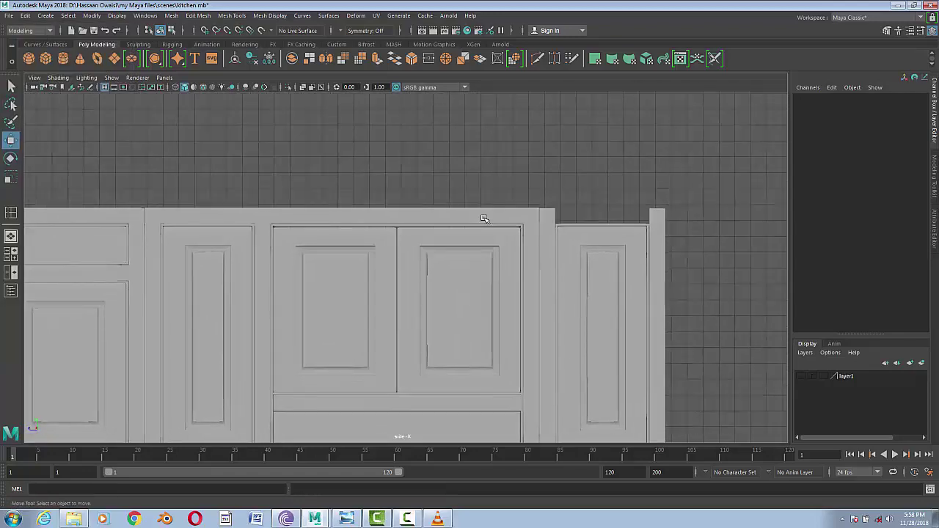
{"action": "right_click_drag", "start_coordinate": [484, 219], "coordinate": [433, 215]}
{"action": "left_click_drag", "start_coordinate": [524, 187], "coordinate": [561, 235]}
{"action": "middle_click_drag", "start_coordinate": [545, 249], "coordinate": [241, 259], "text": "alt"}
{"action": "scroll", "coordinate": [366, 281], "scroll_direction": "up", "scroll_amount": 2}
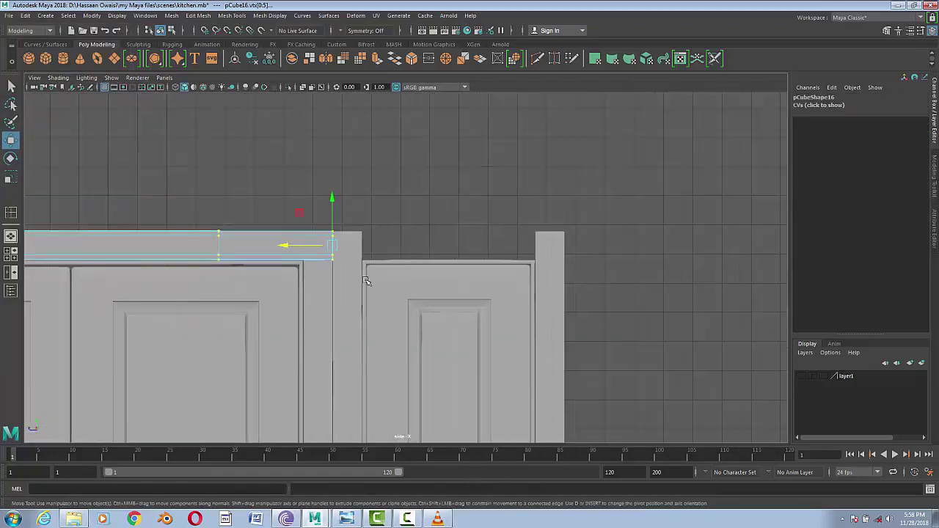
{"action": "left_click_drag", "start_coordinate": [294, 245], "coordinate": [458, 245]}
{"action": "scroll", "coordinate": [678, 304], "scroll_direction": "up", "scroll_amount": 2}
{"action": "scroll", "coordinate": [729, 321], "scroll_direction": "up", "scroll_amount": 2}
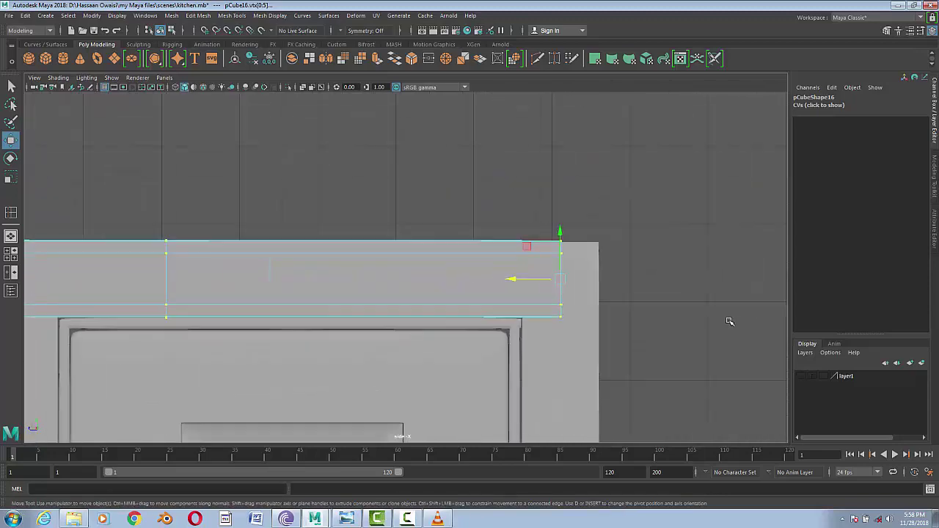
{"action": "scroll", "coordinate": [730, 322], "scroll_direction": "up", "scroll_amount": 3}
{"action": "middle_click_drag", "start_coordinate": [482, 310], "coordinate": [555, 321], "text": "alt"}
{"action": "left_click_drag", "start_coordinate": [203, 245], "coordinate": [312, 255]}
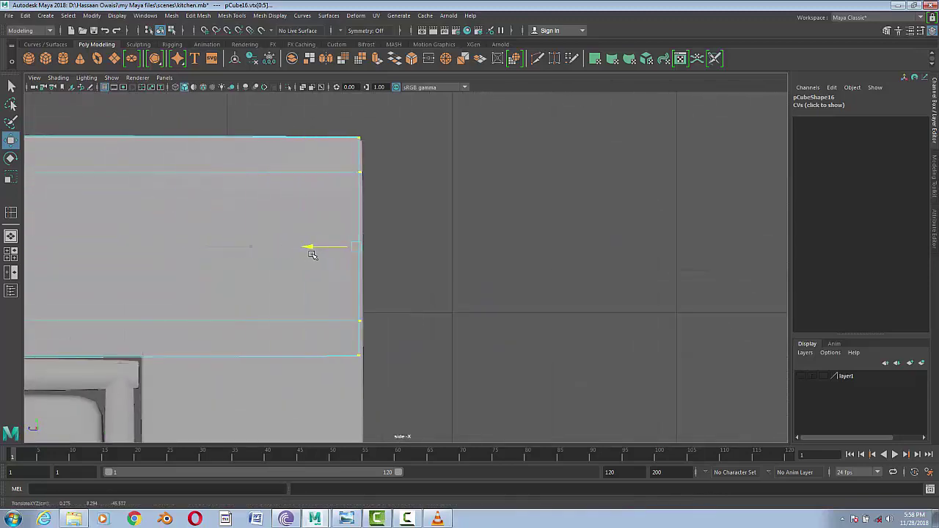
- Return to object mode, frame the whole cabinet run, and save kitchen.mb
{"action": "right_click_drag", "start_coordinate": [251, 191], "coordinate": [296, 178]}
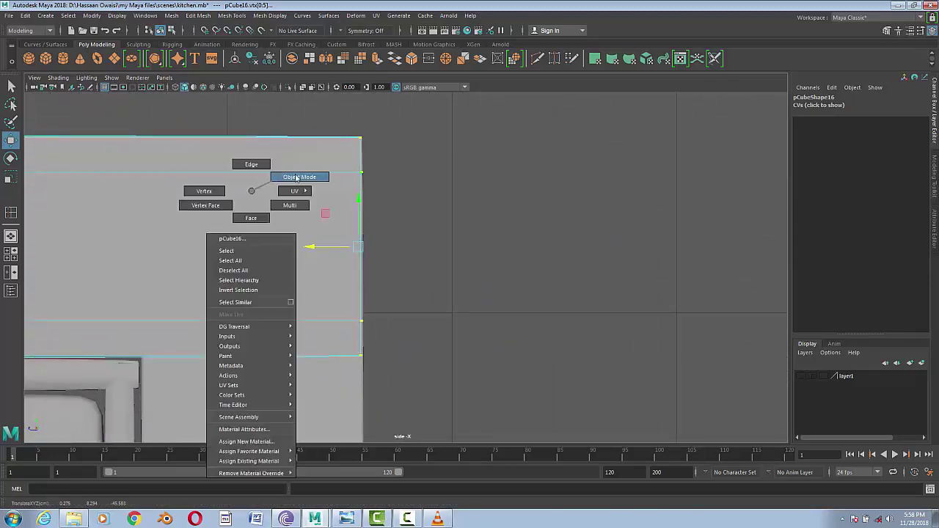
{"action": "scroll", "coordinate": [398, 325], "scroll_direction": "down", "scroll_amount": 3}
{"action": "scroll", "coordinate": [391, 321], "scroll_direction": "down", "scroll_amount": 2}
{"action": "middle_click_drag", "start_coordinate": [392, 320], "coordinate": [492, 332], "text": "alt"}
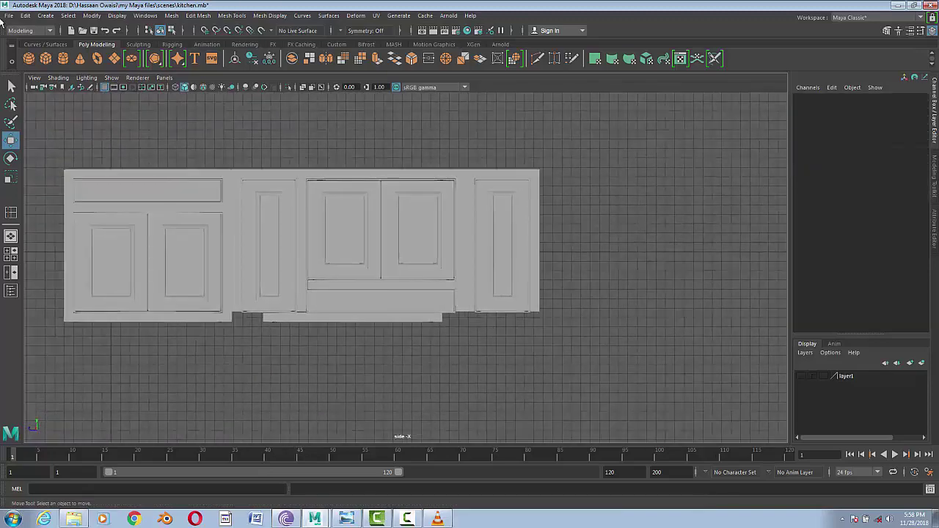
{"action": "left_click", "coordinate": [7, 16]}
{"action": "left_click", "coordinate": [25, 58]}
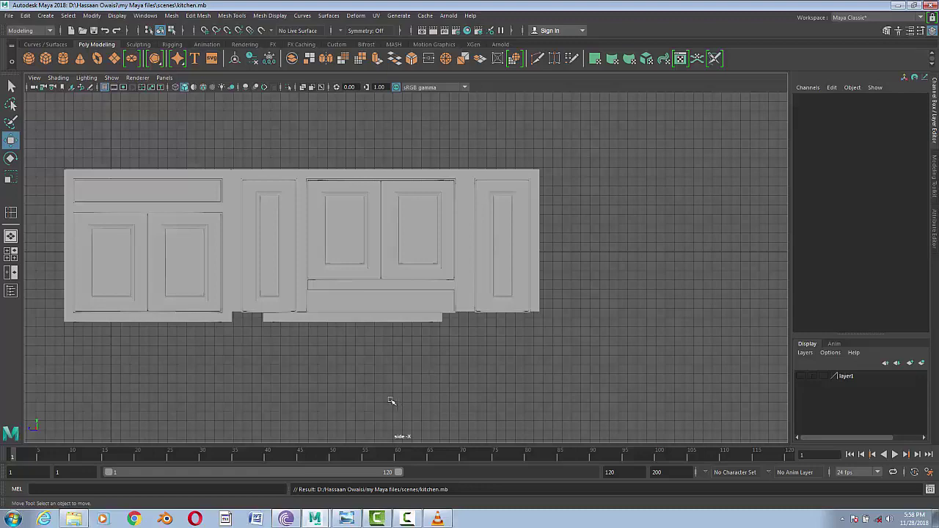
- Shift toe-kick board pCube42 right and stretch its ends from far left to the run's right edge
{"action": "scroll", "coordinate": [398, 378], "scroll_direction": "up", "scroll_amount": 2}
{"action": "scroll", "coordinate": [390, 371], "scroll_direction": "up", "scroll_amount": 2}
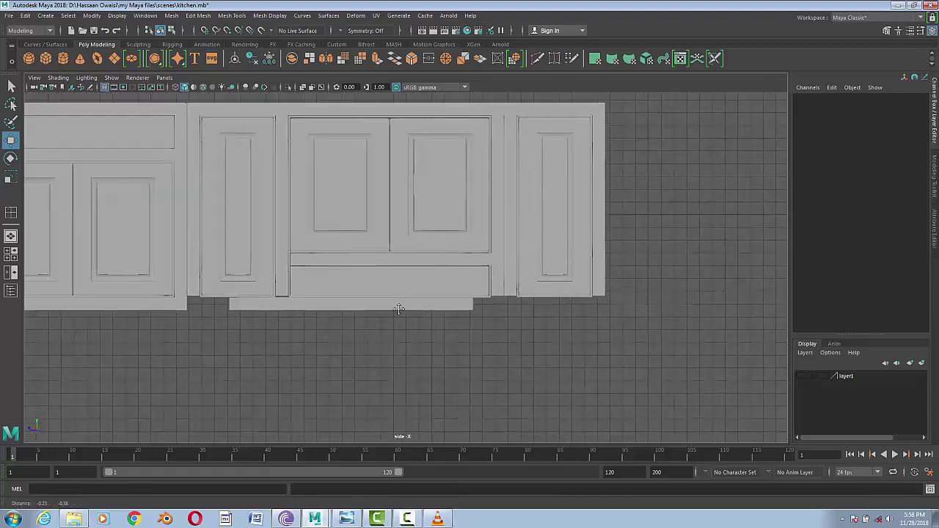
{"action": "left_click", "coordinate": [322, 290]}
{"action": "mouse_move", "coordinate": [323, 289]}
{"action": "left_mouse_down"}
{"action": "mouse_move", "coordinate": [371, 299]}
{"action": "mouse_move", "coordinate": [359, 299]}
{"action": "left_mouse_up"}
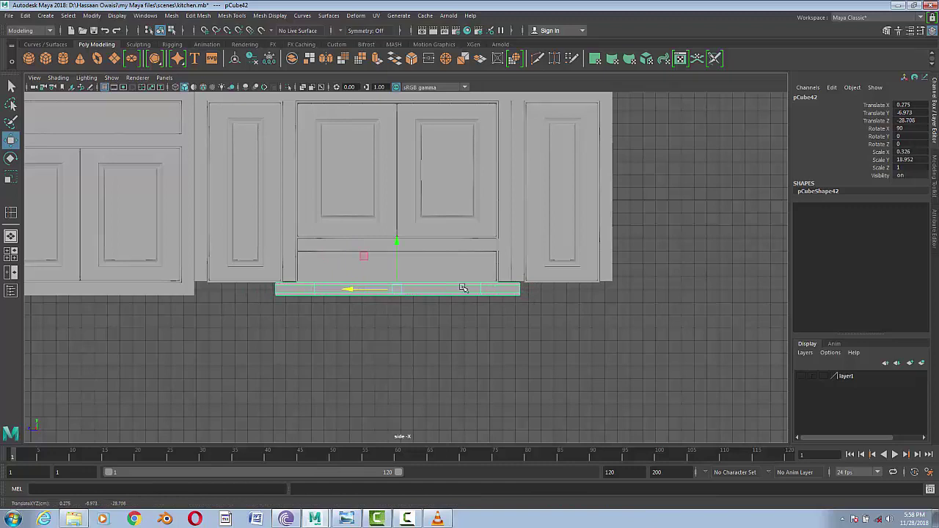
{"action": "right_click_drag", "start_coordinate": [463, 288], "coordinate": [429, 288]}
{"action": "mouse_move", "coordinate": [327, 308]}
{"action": "left_mouse_down"}
{"action": "mouse_move", "coordinate": [264, 275]}
{"action": "mouse_move", "coordinate": [146, 291]}
{"action": "left_mouse_up"}
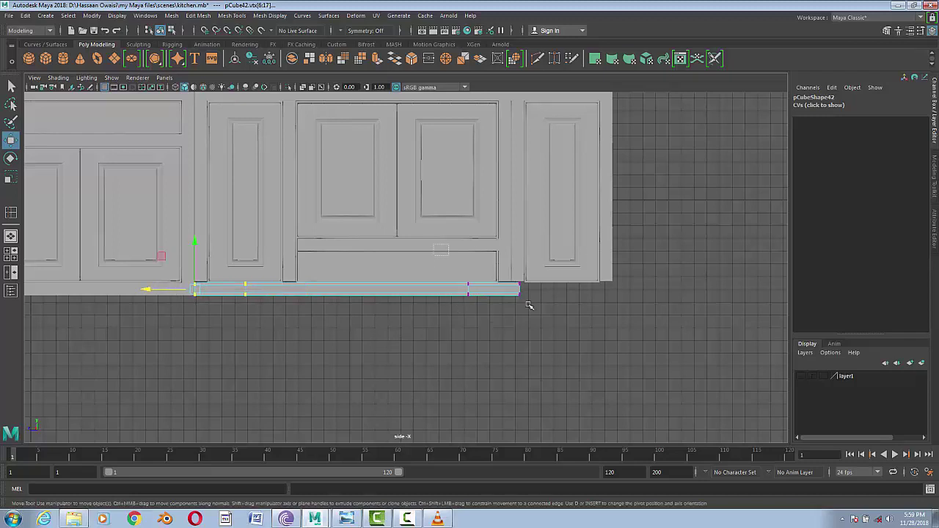
{"action": "mouse_move", "coordinate": [529, 308]}
{"action": "left_mouse_down"}
{"action": "mouse_move", "coordinate": [499, 275]}
{"action": "mouse_move", "coordinate": [541, 297]}
{"action": "left_mouse_up"}
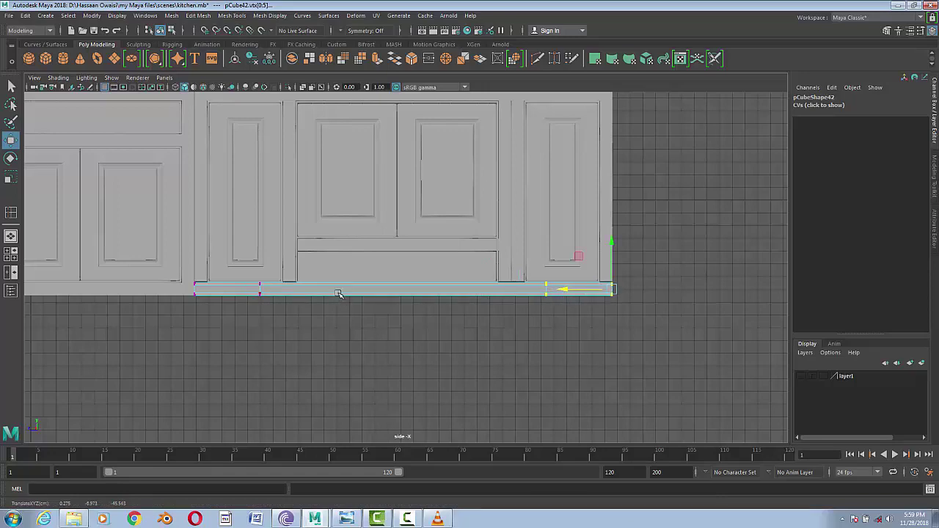
{"action": "right_click_drag", "start_coordinate": [339, 242], "coordinate": [388, 220]}
{"action": "left_click", "coordinate": [335, 378]}
- Select the bottom vertices of the first two vertical divider strips
{"action": "scroll", "coordinate": [341, 367], "scroll_direction": "up", "scroll_amount": 3}
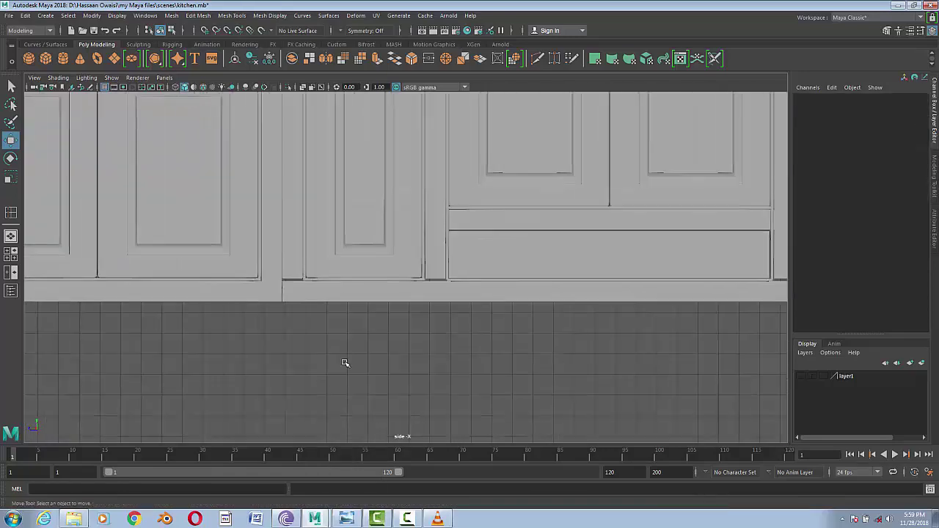
{"action": "scroll", "coordinate": [345, 363], "scroll_direction": "up", "scroll_amount": 3}
{"action": "left_click", "coordinate": [283, 221]}
{"action": "right_click_drag", "start_coordinate": [278, 234], "coordinate": [235, 237]}
{"action": "left_click_drag", "start_coordinate": [253, 334], "coordinate": [311, 300]}
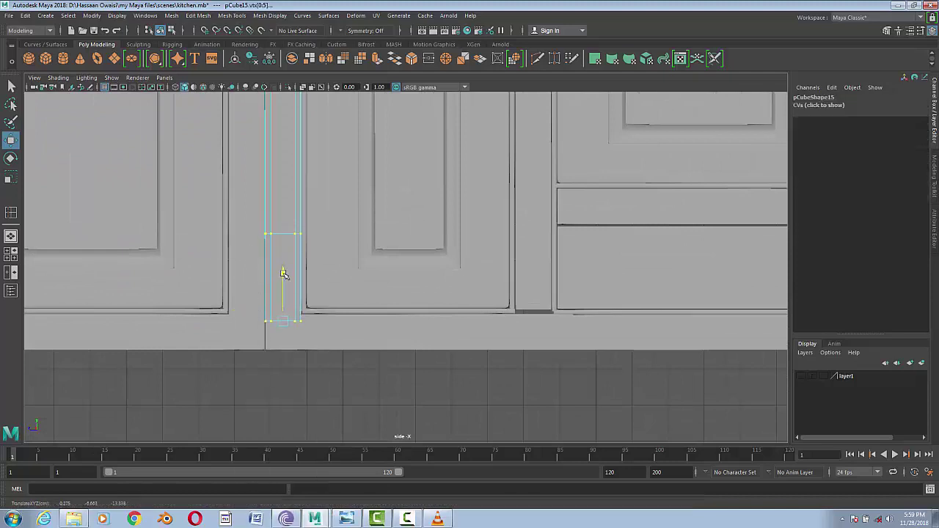
{"action": "left_click", "coordinate": [530, 266]}
{"action": "right_click_drag", "start_coordinate": [503, 264], "coordinate": [469, 268]}
{"action": "left_click_drag", "start_coordinate": [499, 294], "coordinate": [614, 361]}
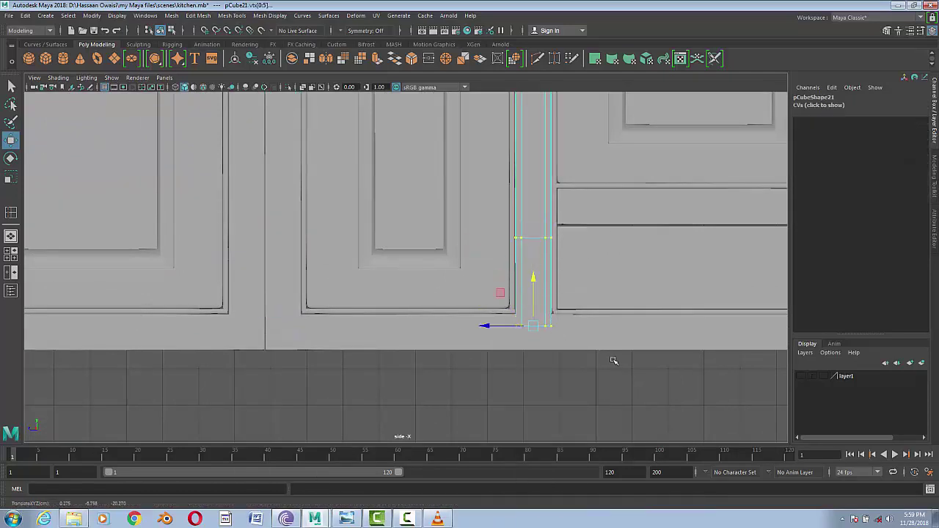
- Adjust the bottom vertices of the next divider strip and its neighbouring strip
{"action": "middle_click_drag", "start_coordinate": [613, 360], "coordinate": [440, 279], "text": "alt"}
{"action": "left_click", "coordinate": [402, 269]}
{"action": "right_click_drag", "start_coordinate": [403, 268], "coordinate": [367, 268]}
{"action": "left_click_drag", "start_coordinate": [367, 286], "coordinate": [399, 247]}
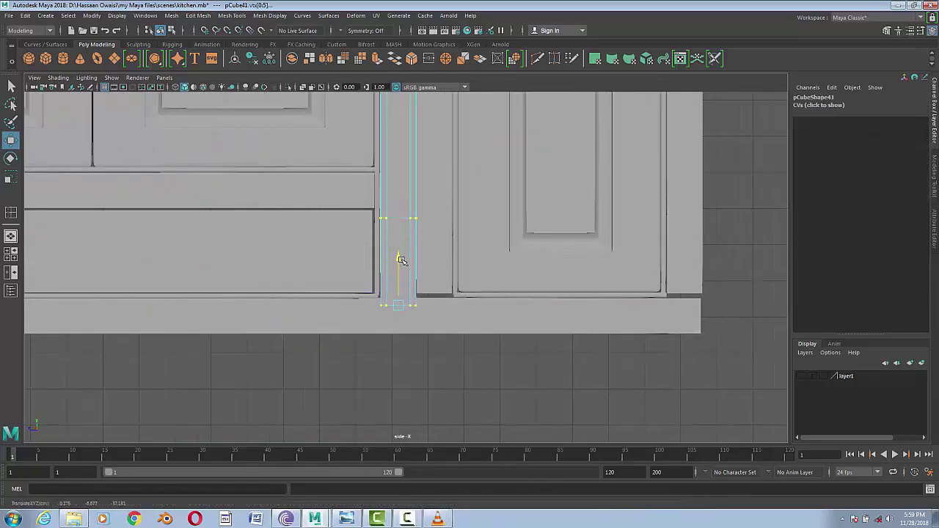
{"action": "right_click_drag", "start_coordinate": [431, 246], "coordinate": [435, 233]}
{"action": "left_click_drag", "start_coordinate": [400, 316], "coordinate": [459, 290]}
- Select the bottom vertices of the divider strip at the run's right end
{"action": "scroll", "coordinate": [570, 284], "scroll_direction": "down", "scroll_amount": 3}
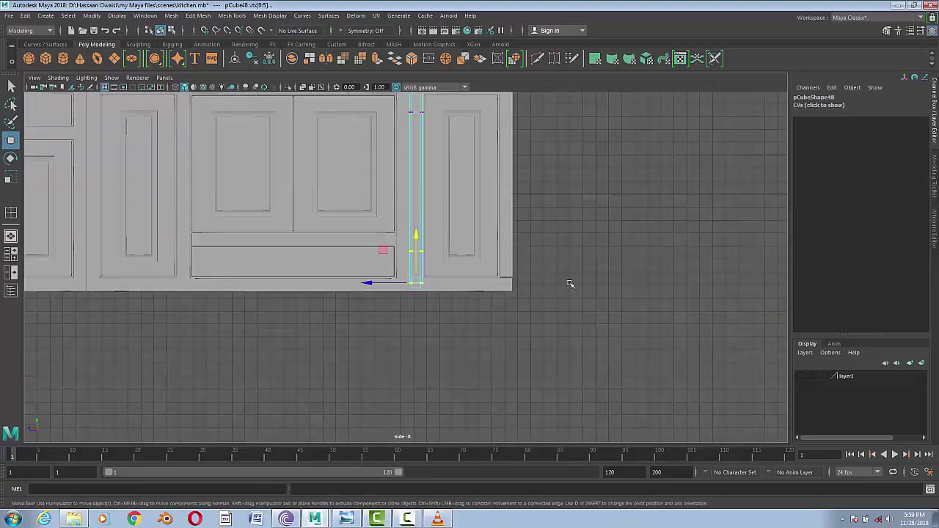
{"action": "middle_click_drag", "start_coordinate": [570, 284], "coordinate": [555, 330], "text": "alt"}
{"action": "left_click", "coordinate": [490, 264]}
{"action": "right_click_drag", "start_coordinate": [467, 264], "coordinate": [514, 222]}
{"action": "left_click_drag", "start_coordinate": [469, 315], "coordinate": [507, 345]}
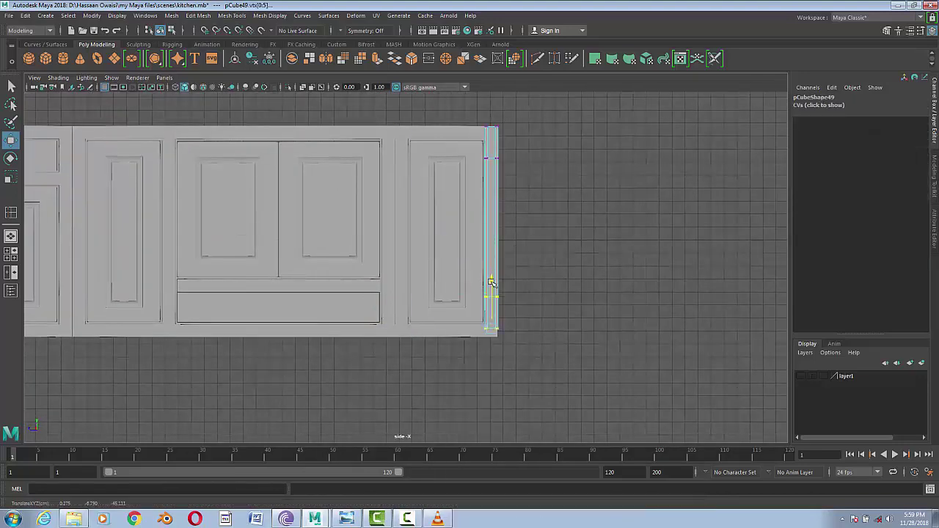
{"action": "left_click", "coordinate": [545, 345]}
{"action": "scroll", "coordinate": [514, 352], "scroll_direction": "down", "scroll_amount": 2}
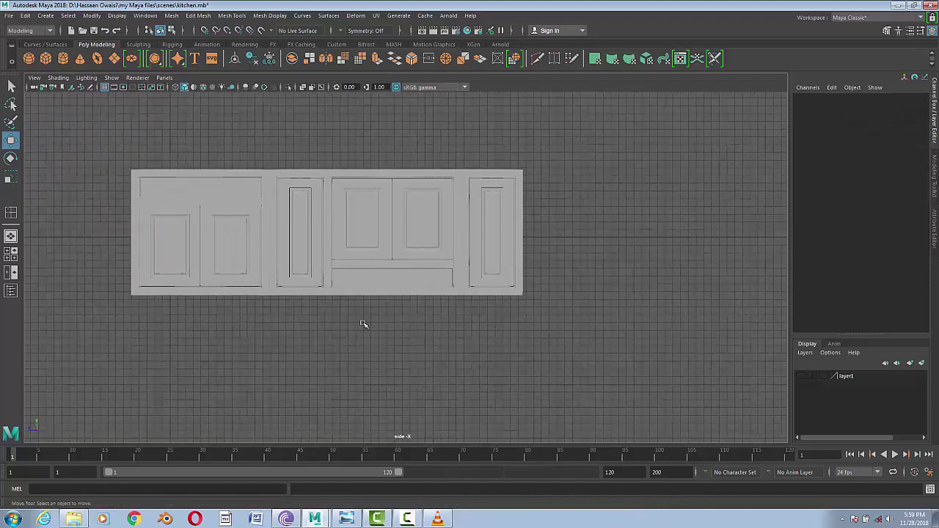
{"action": "left_click", "coordinate": [7, 15]}
{"action": "key", "text": "Escape"}
{"action": "scroll", "coordinate": [348, 266], "scroll_direction": "up", "scroll_amount": 3}
- Lower the toe-kick board's bottom vertices to make the board taller
{"action": "left_click", "coordinate": [433, 311]}
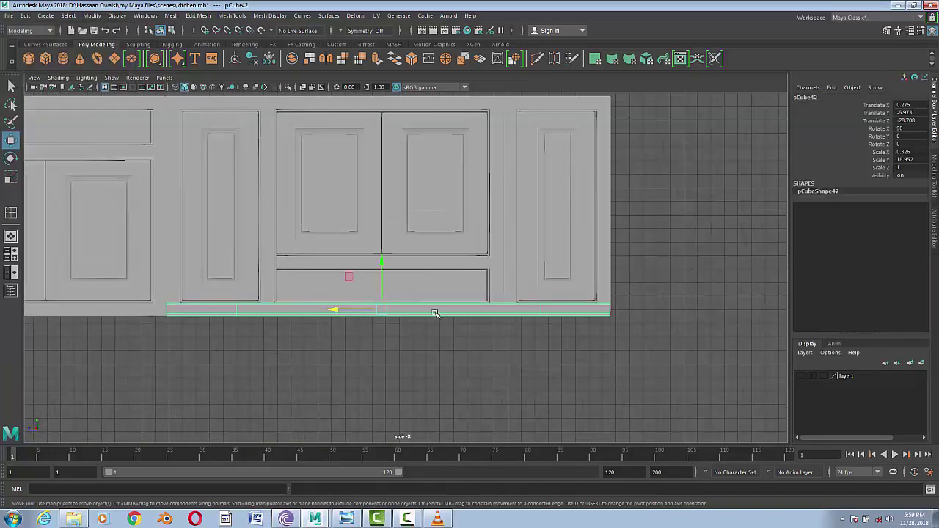
{"action": "right_click_drag", "start_coordinate": [437, 314], "coordinate": [380, 239]}
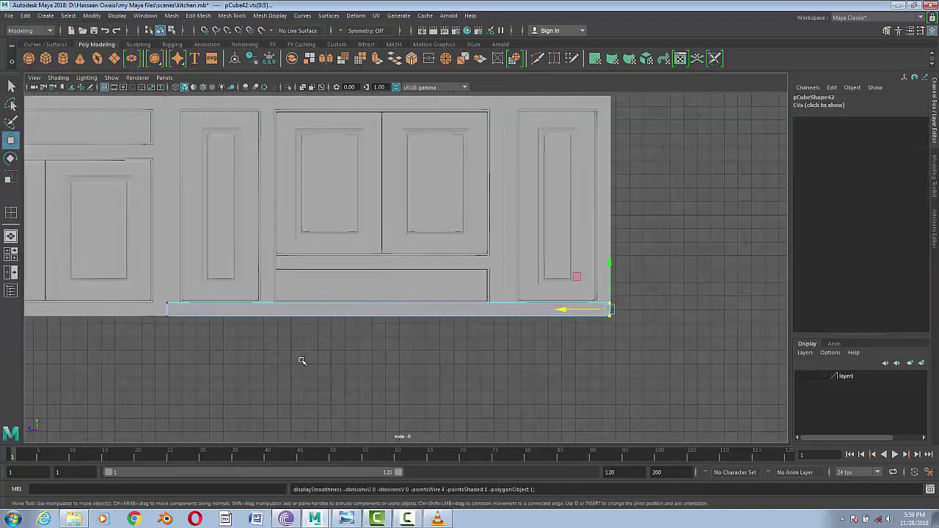
{"action": "left_click_drag", "start_coordinate": [143, 313], "coordinate": [629, 390]}
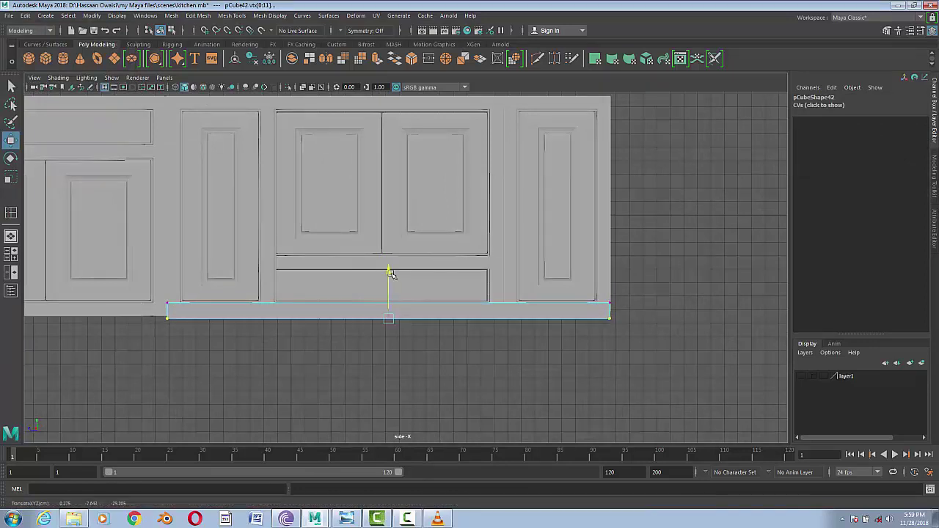
{"action": "left_click_drag", "start_coordinate": [388, 273], "coordinate": [393, 292]}
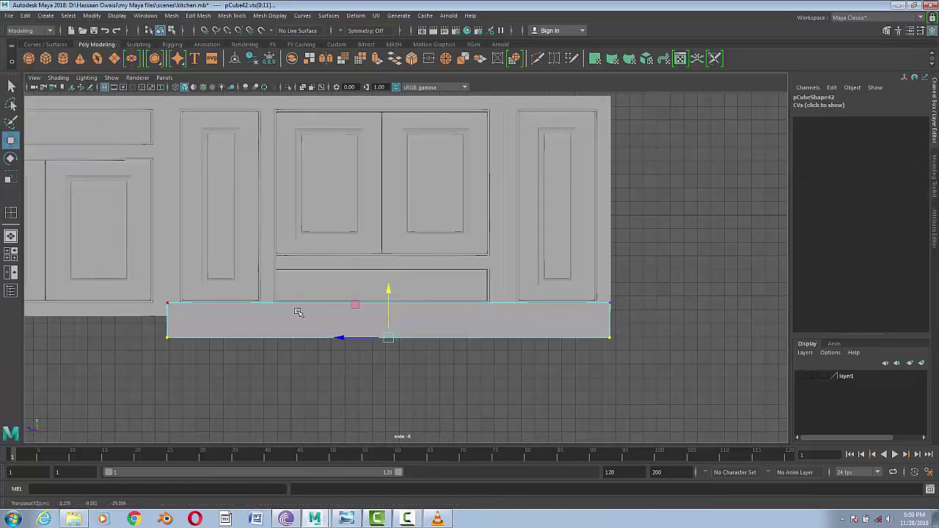
{"action": "right_click_drag", "start_coordinate": [299, 313], "coordinate": [294, 250]}
- Insert two vertical edge loops across the toe-kick board with Insert Edge Loop
{"action": "left_click", "coordinate": [232, 15]}
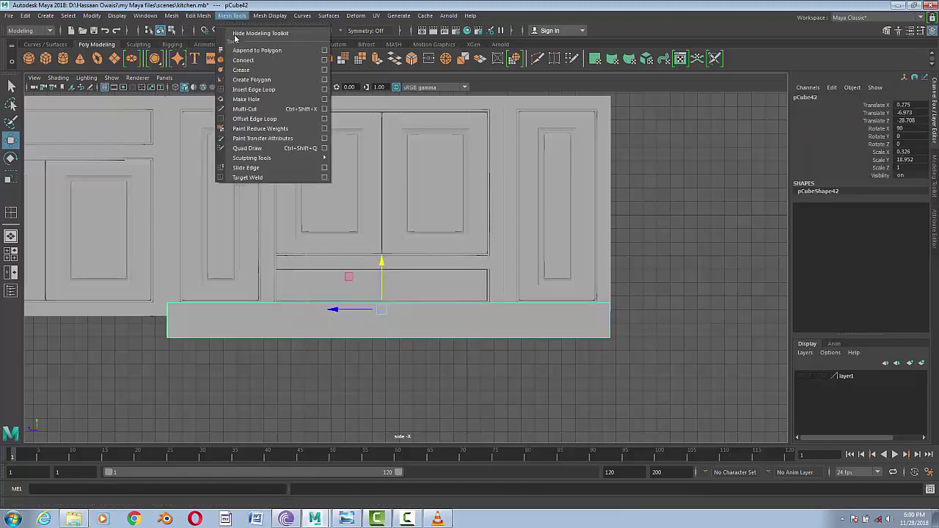
{"action": "left_click", "coordinate": [257, 89]}
{"action": "left_click_drag", "start_coordinate": [392, 305], "coordinate": [386, 305]}
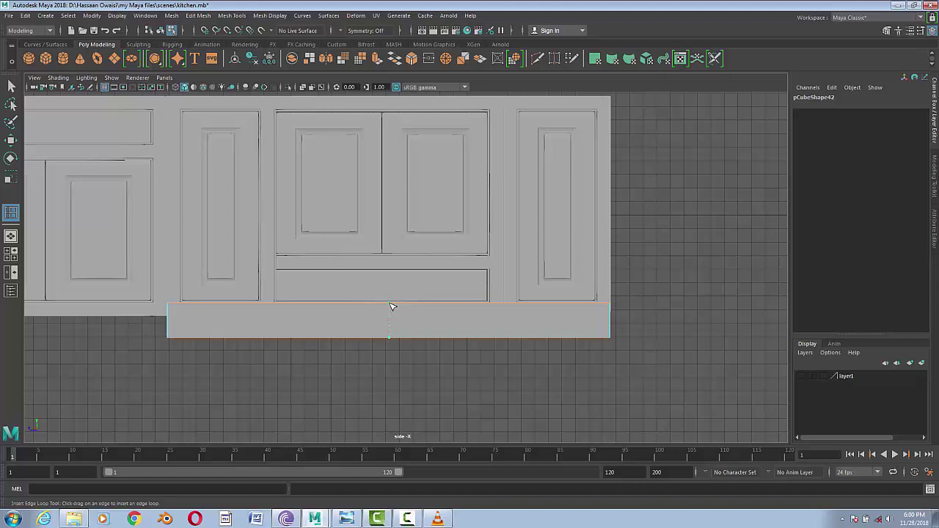
{"action": "left_click", "coordinate": [485, 307]}
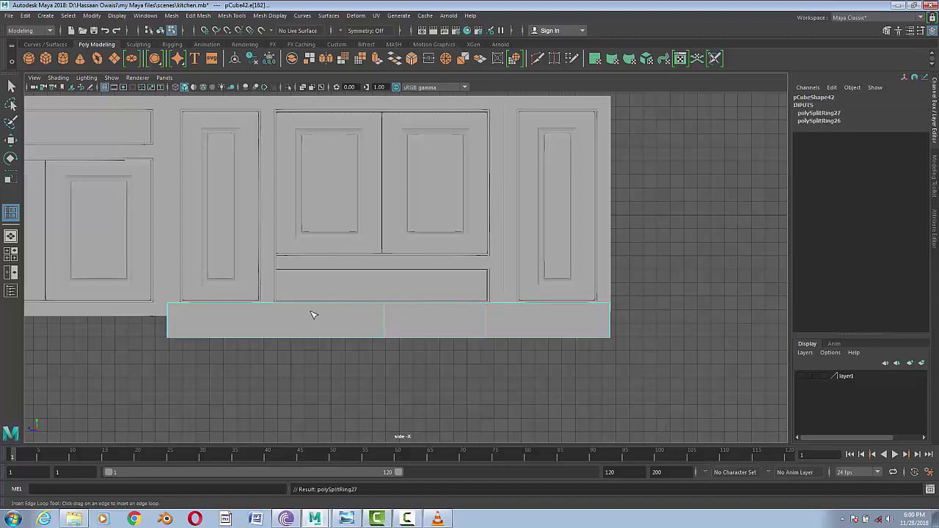
- Add a left edge loop and raise the board's bottom-centre vertices into a softened arch
{"action": "left_click", "coordinate": [268, 307]}
{"action": "key", "text": "w"}
{"action": "right_click_drag", "start_coordinate": [351, 270], "coordinate": [323, 243]}
{"action": "left_click_drag", "start_coordinate": [374, 368], "coordinate": [408, 337]}
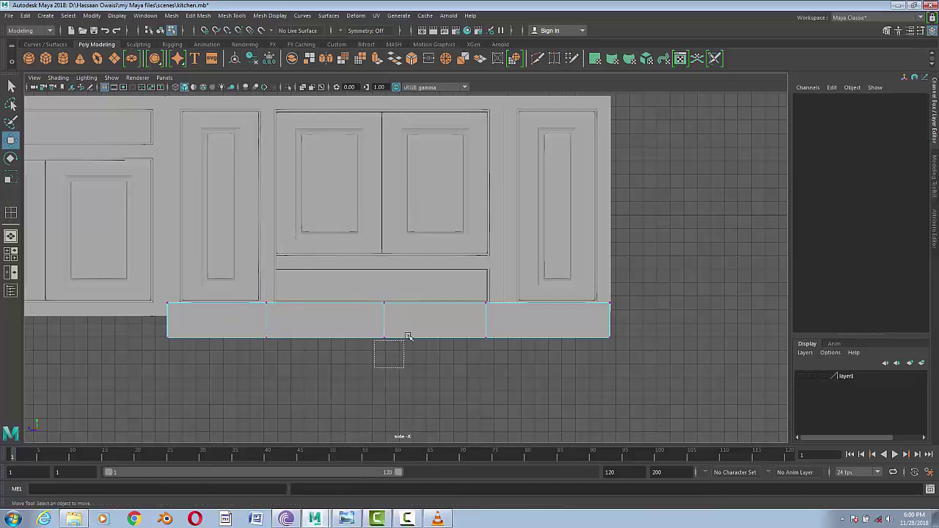
{"action": "left_click_drag", "start_coordinate": [382, 285], "coordinate": [386, 269]}
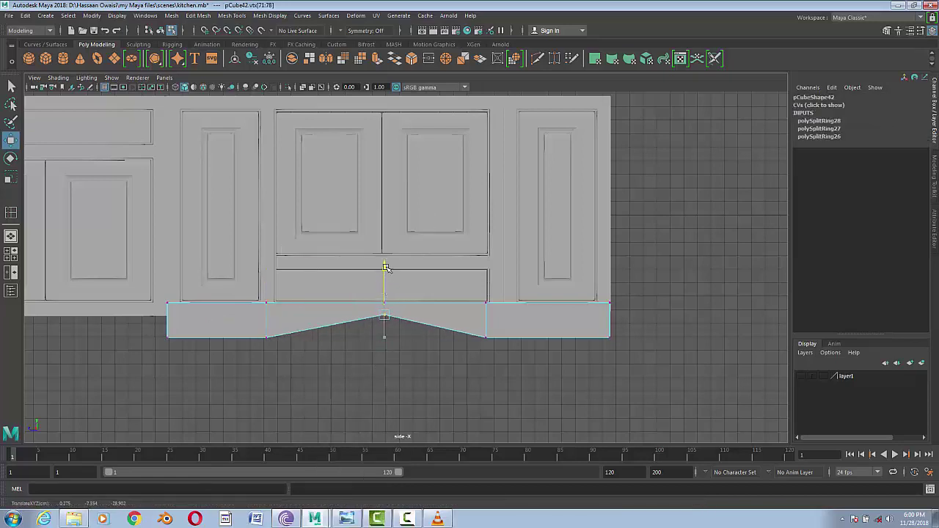
{"action": "left_click", "coordinate": [264, 342]}
{"action": "left_click_drag", "start_coordinate": [375, 293], "coordinate": [375, 279]}
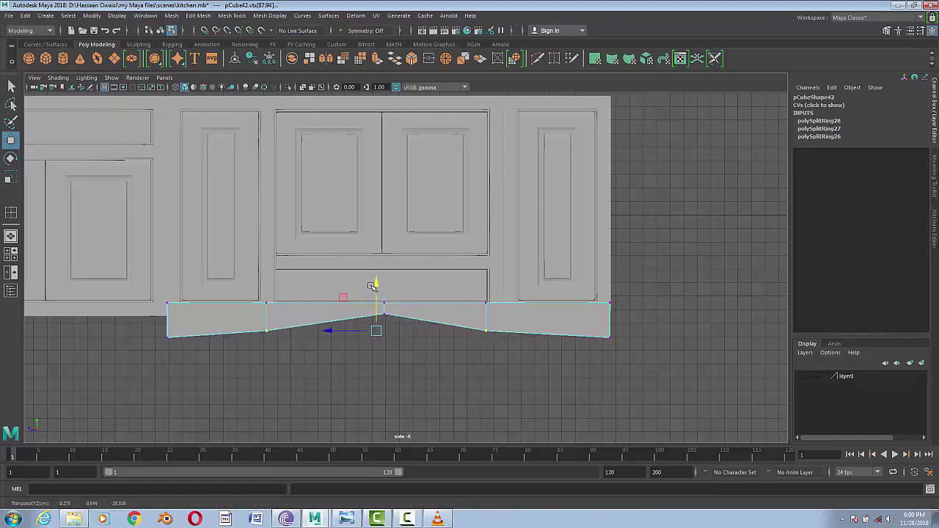
{"action": "key", "text": "3"}
{"action": "right_click_drag", "start_coordinate": [215, 239], "coordinate": [256, 236]}
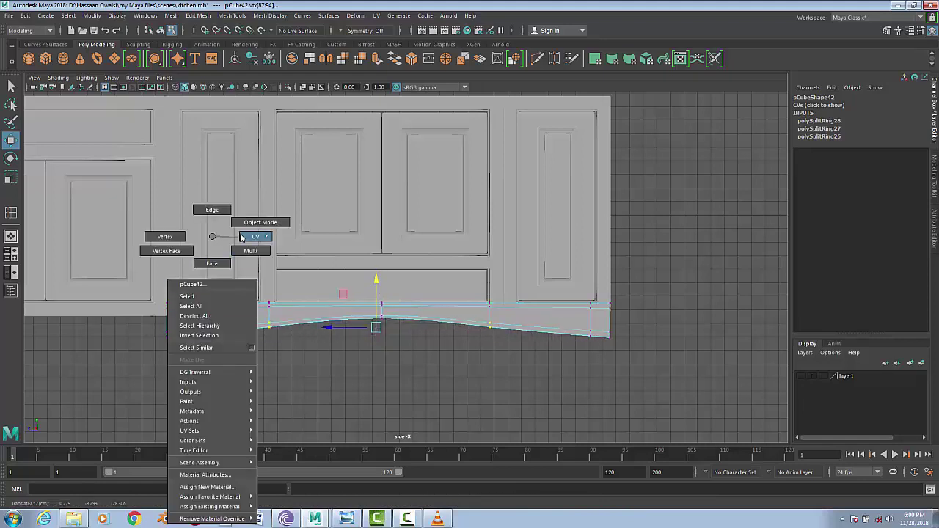
{"action": "key", "text": "1"}
- Insert an edge loop near the board's left end and preview the arch smoothed
{"action": "left_click", "coordinate": [231, 15]}
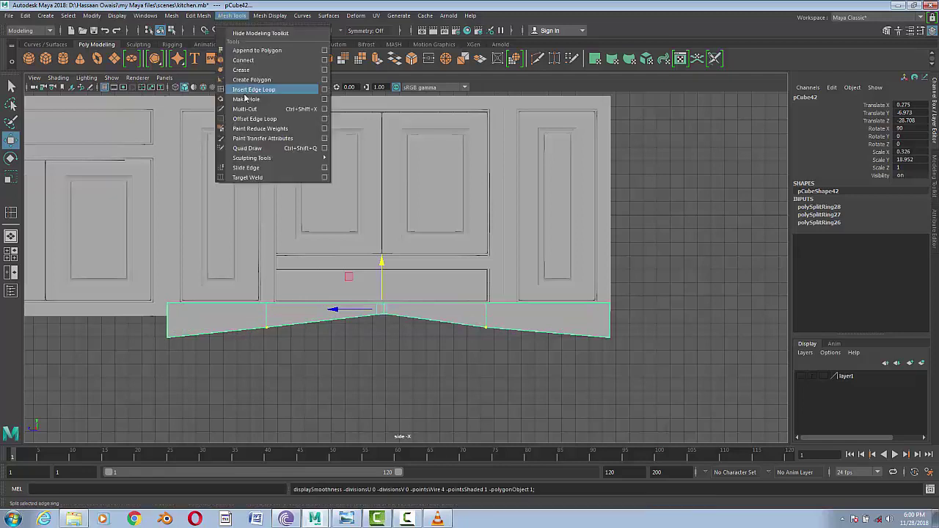
{"action": "left_click", "coordinate": [250, 93]}
{"action": "left_click", "coordinate": [188, 305]}
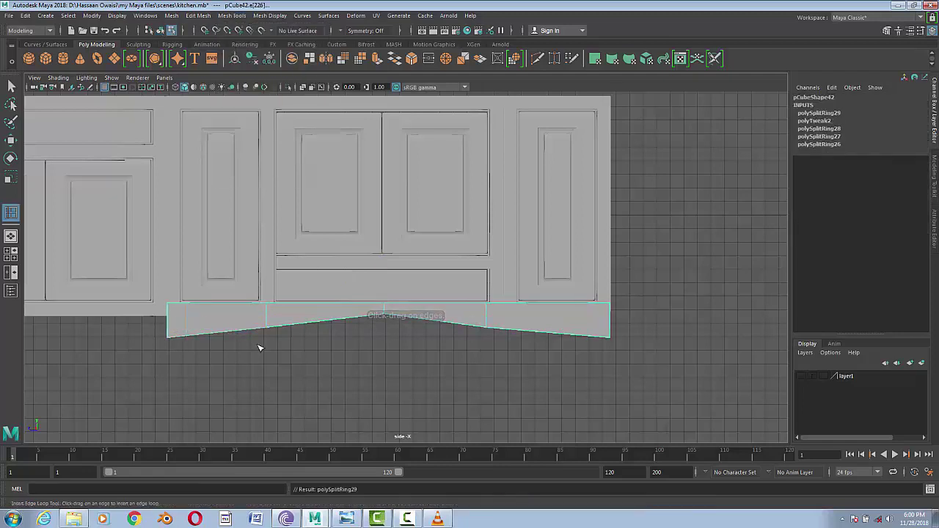
{"action": "key", "text": "w"}
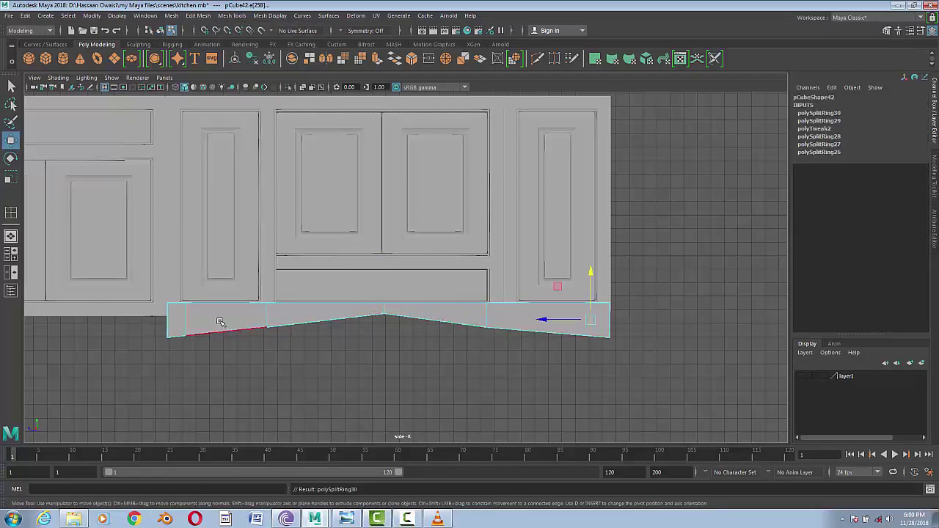
{"action": "right_click_drag", "start_coordinate": [221, 320], "coordinate": [220, 293]}
{"action": "left_click_drag", "start_coordinate": [180, 330], "coordinate": [207, 363]}
{"action": "left_click", "coordinate": [384, 316]}
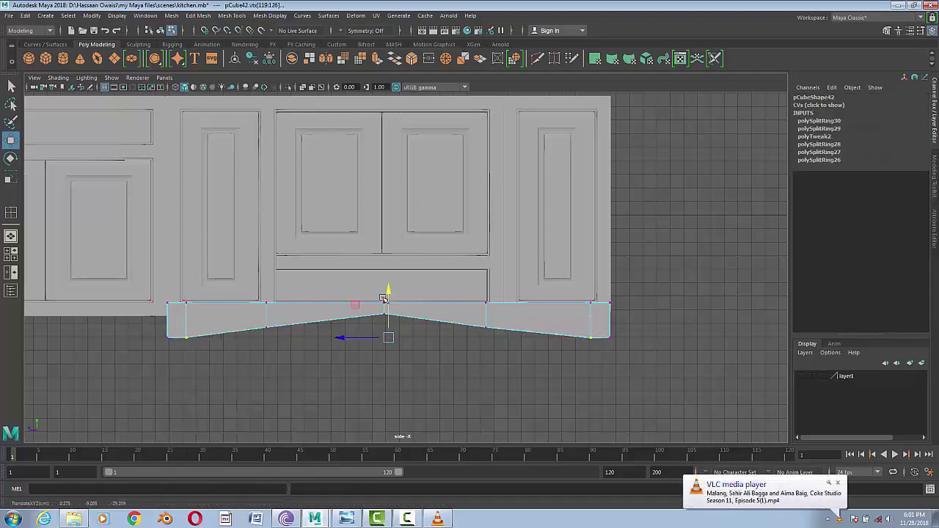
{"action": "key", "text": "3"}
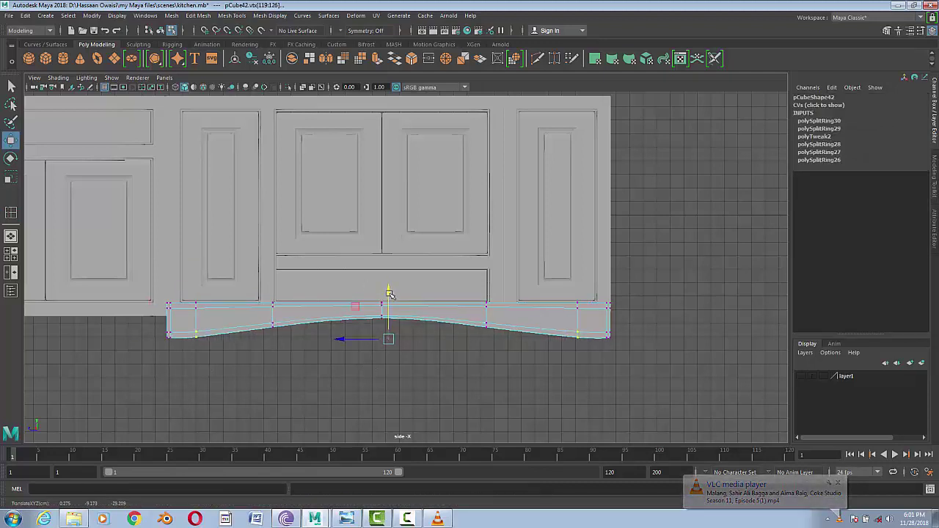
- Select the bottom corner vertices, then insert another edge loop near the toe kick's left end
{"action": "left_click_drag", "start_coordinate": [154, 351], "coordinate": [209, 327]}
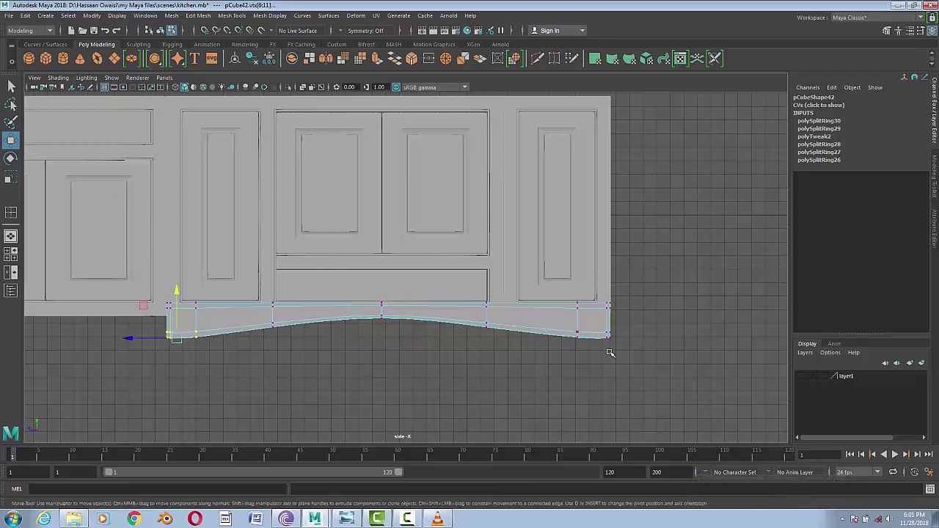
{"action": "left_click_drag", "start_coordinate": [609, 353], "coordinate": [568, 328], "text": "shift"}
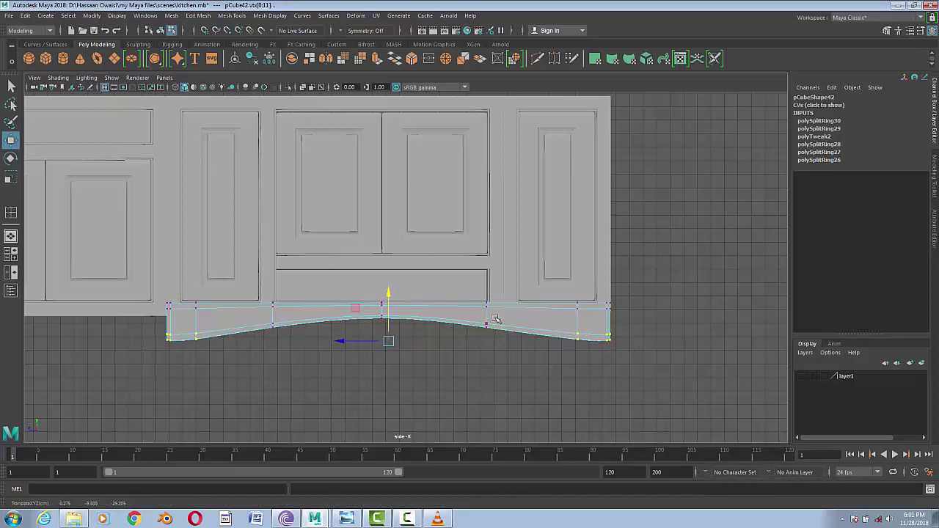
{"action": "right_click_drag", "start_coordinate": [514, 239], "coordinate": [528, 342]}
{"action": "left_click", "coordinate": [252, 320]}
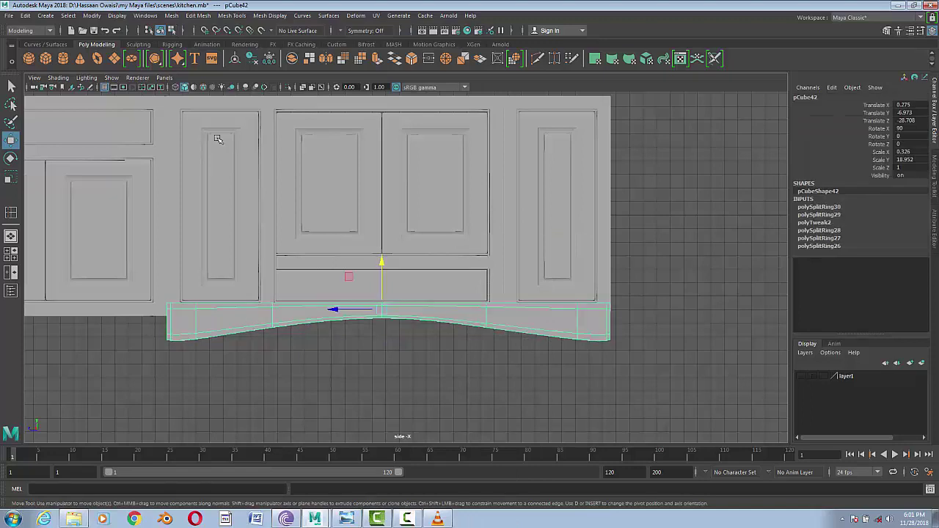
{"action": "left_click", "coordinate": [232, 15]}
{"action": "left_click", "coordinate": [264, 89]}
{"action": "left_click_drag", "start_coordinate": [236, 338], "coordinate": [192, 308]}
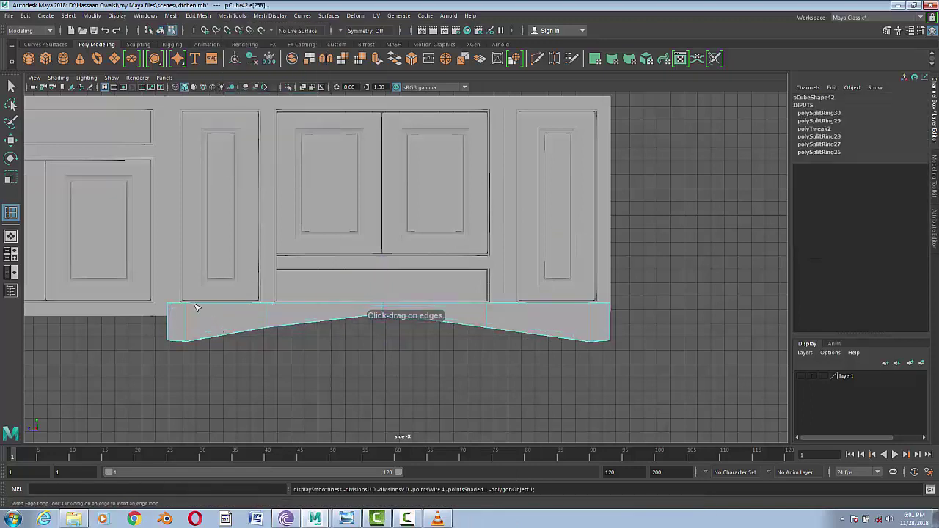
- Insert an edge loop near the toe kick's right end and flatten its left-end bottom vertices
{"action": "left_click", "coordinate": [591, 306]}
{"action": "key", "text": "3"}
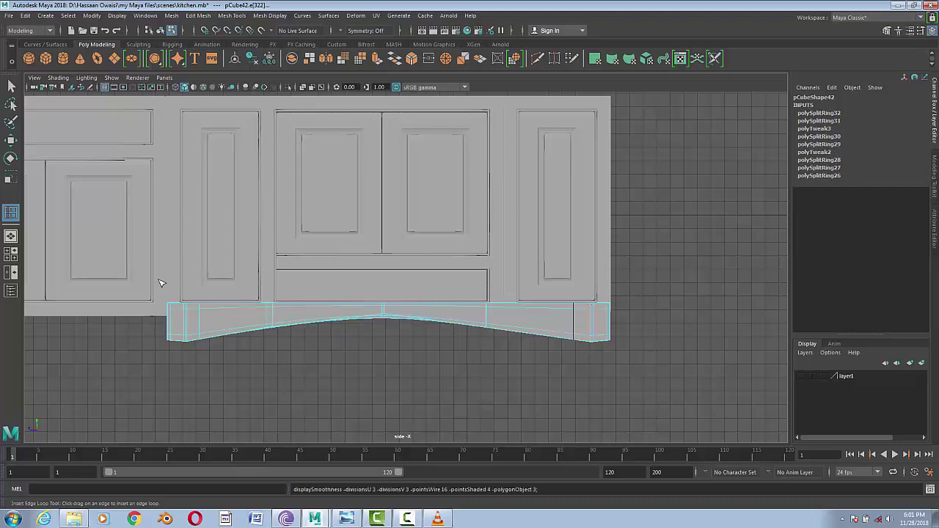
{"action": "right_click_drag", "start_coordinate": [198, 242], "coordinate": [157, 237]}
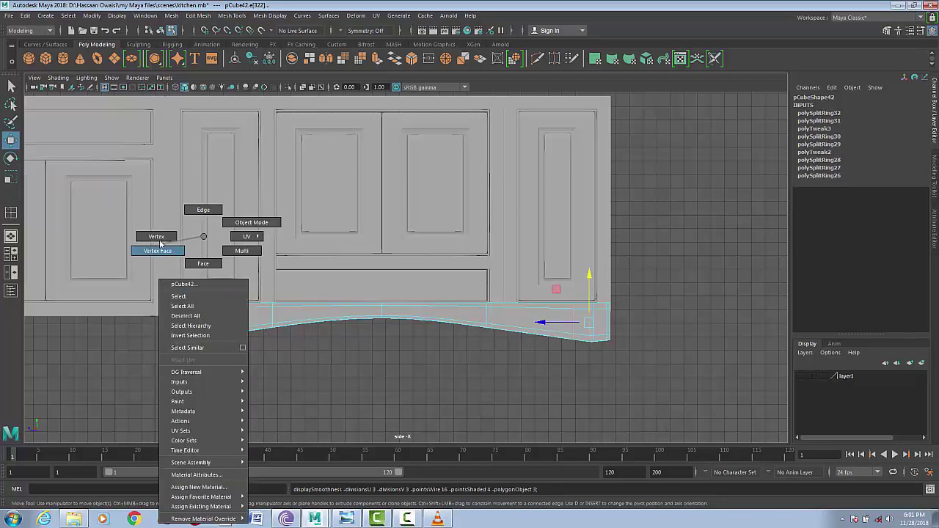
{"action": "left_click_drag", "start_coordinate": [147, 293], "coordinate": [179, 359]}
{"action": "scroll", "coordinate": [167, 296], "scroll_direction": "up", "scroll_amount": 5}
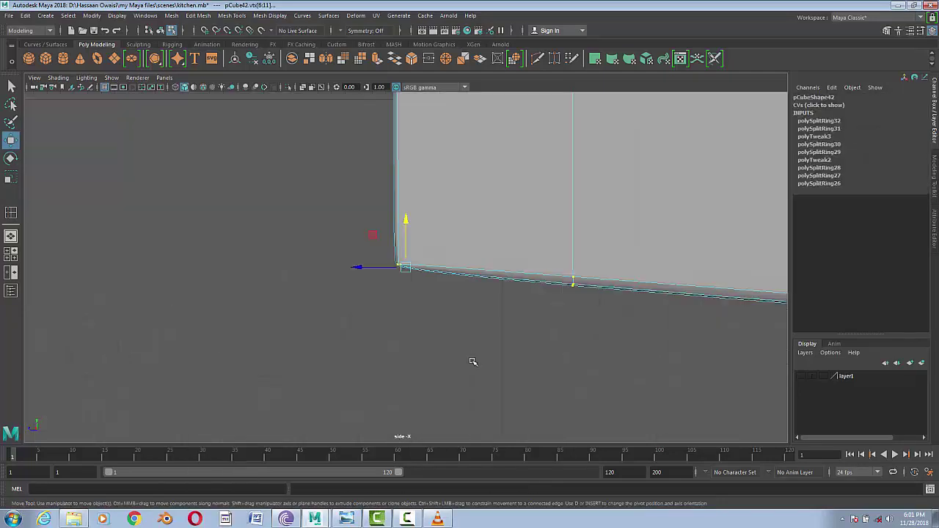
{"action": "left_click_drag", "start_coordinate": [167, 294], "coordinate": [163, 306]}
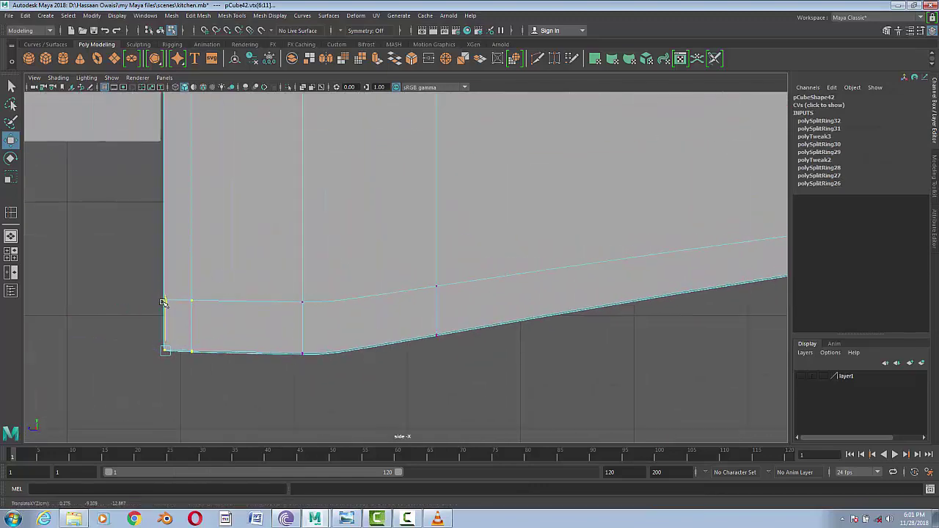
{"action": "scroll", "coordinate": [103, 365], "scroll_direction": "down", "scroll_amount": 5}
- Align the toe kick's bottom-right vertices with the right edge to square that end
{"action": "middle_click_drag", "start_coordinate": [786, 291], "coordinate": [433, 306], "text": "alt"}
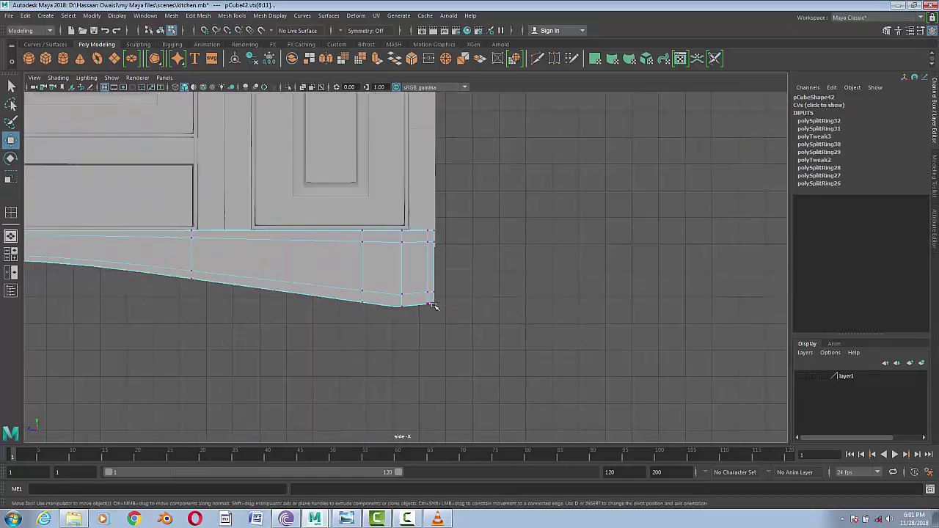
{"action": "left_click_drag", "start_coordinate": [426, 295], "coordinate": [397, 312]}
{"action": "scroll", "coordinate": [463, 345], "scroll_direction": "up", "scroll_amount": 5}
{"action": "scroll", "coordinate": [426, 325], "scroll_direction": "down", "scroll_amount": 2}
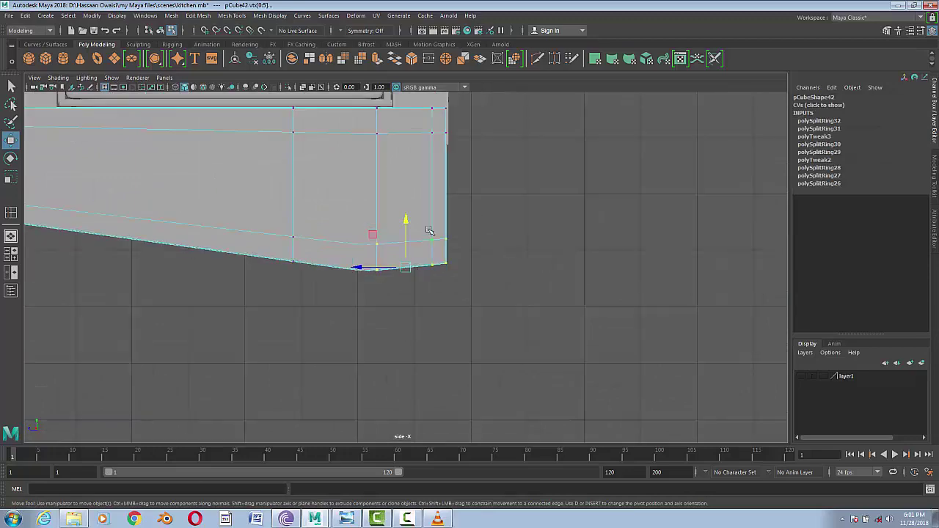
{"action": "left_click_drag", "start_coordinate": [406, 224], "coordinate": [446, 227]}
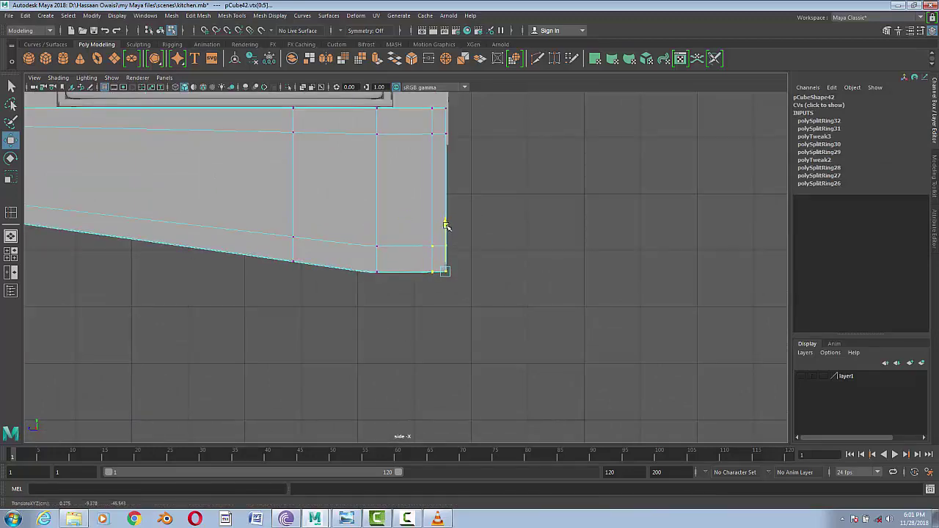
{"action": "right_click_drag", "start_coordinate": [399, 196], "coordinate": [437, 181]}
{"action": "scroll", "coordinate": [342, 318], "scroll_direction": "down", "scroll_amount": 5}
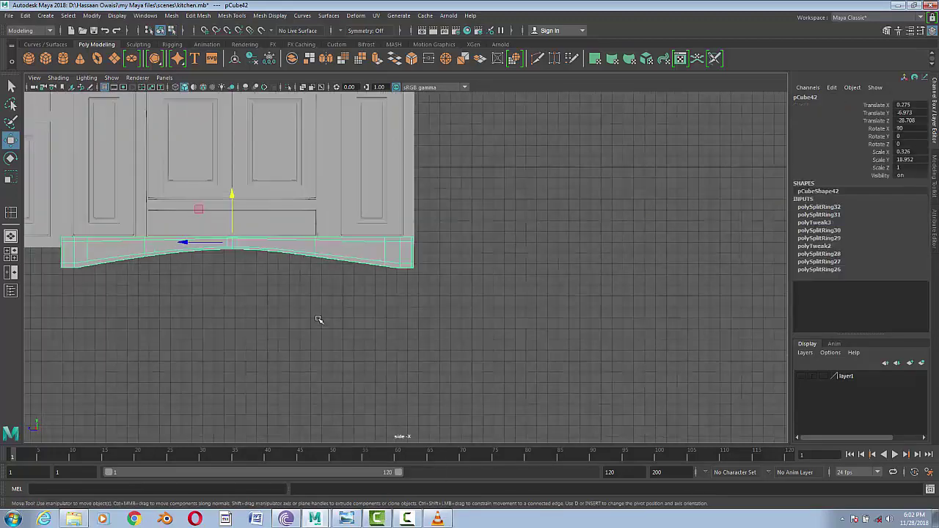
- Show layer1 and lower the floor plane pPlane1 beneath the cabinets
{"action": "key", "text": "space"}
{"action": "left_click", "coordinate": [433, 409]}
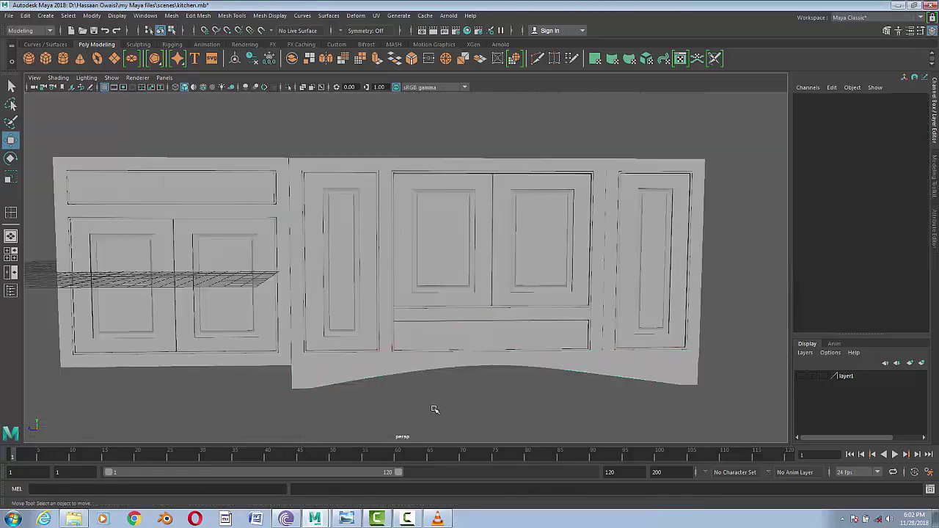
{"action": "scroll", "coordinate": [440, 411], "scroll_direction": "down", "scroll_amount": 5}
{"action": "left_click", "coordinate": [801, 377]}
{"action": "left_click", "coordinate": [447, 359]}
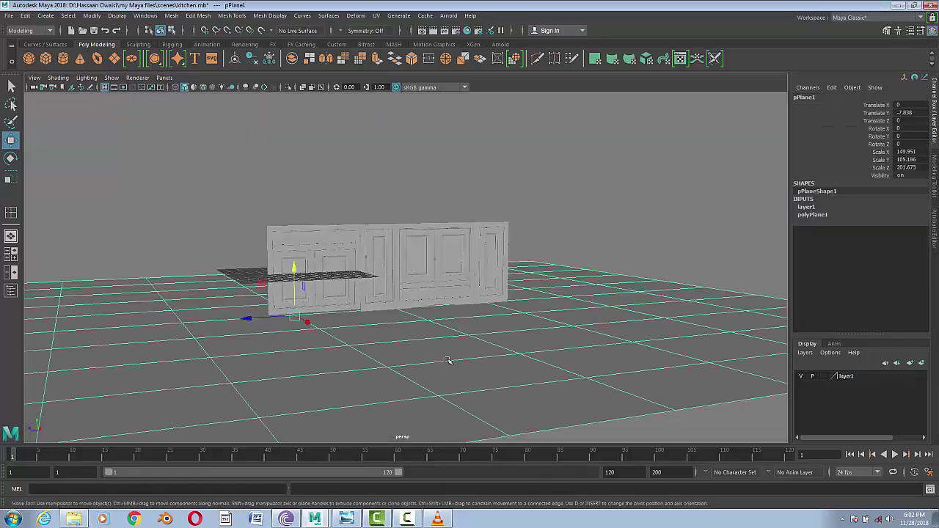
{"action": "left_click_drag", "start_coordinate": [293, 270], "coordinate": [293, 275]}
{"action": "scroll", "coordinate": [470, 264], "scroll_direction": "up", "scroll_amount": 3}
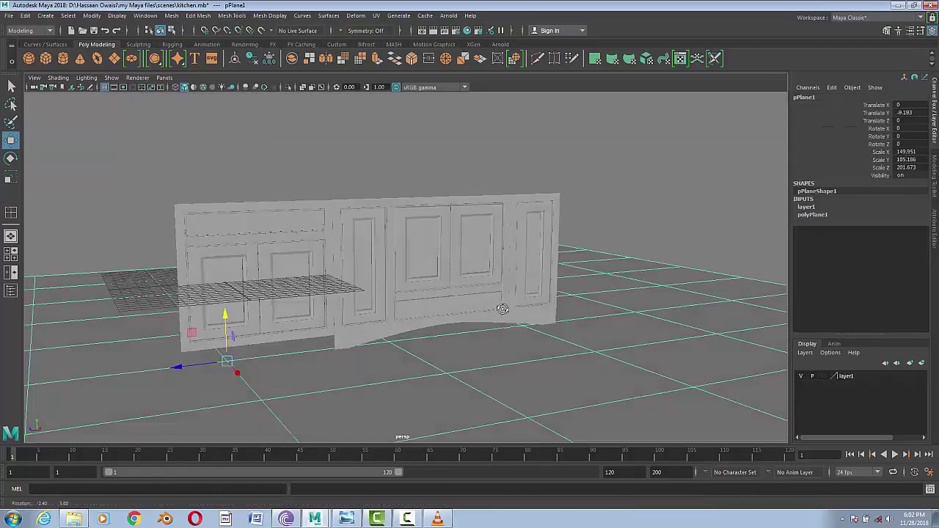
- Run an Arnold test render, then hide layer1 again and save kitchen.mb
{"action": "left_click", "coordinate": [448, 16]}
{"action": "left_click", "coordinate": [462, 32]}
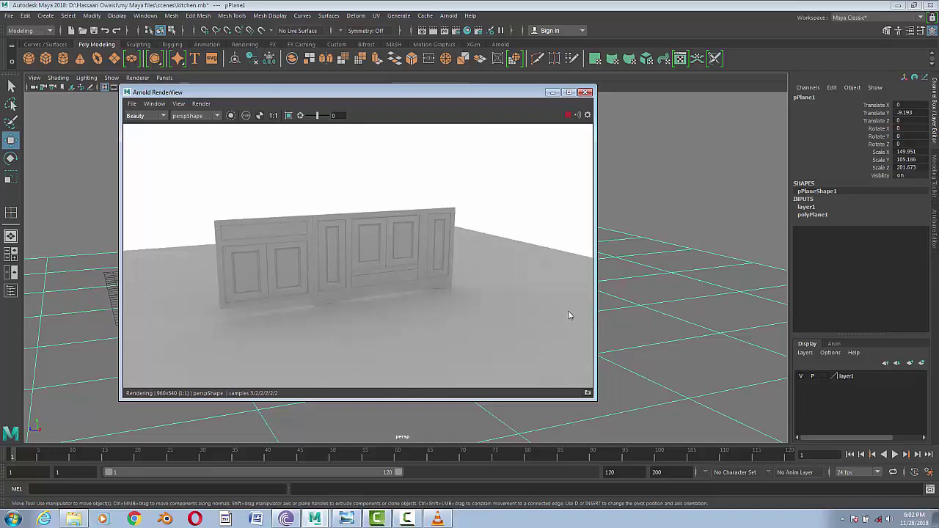
{"action": "left_click", "coordinate": [584, 92]}
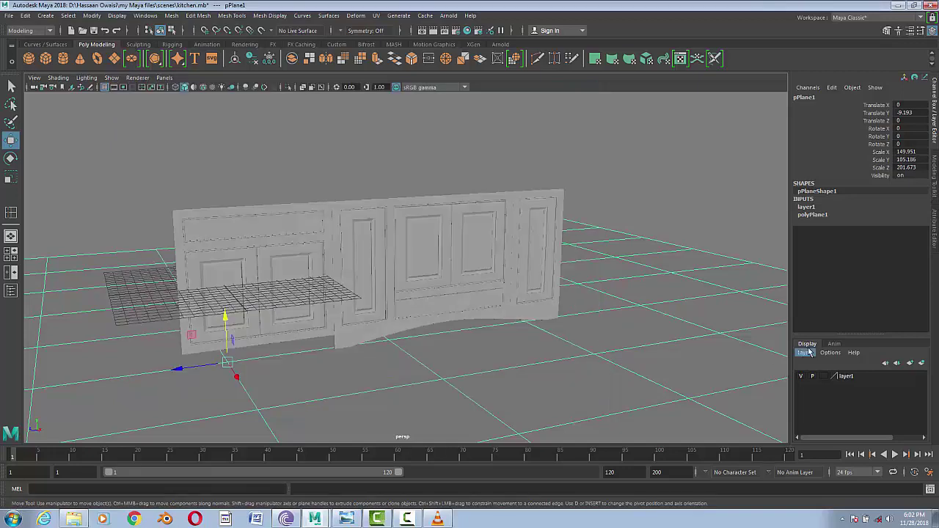
{"action": "left_click", "coordinate": [800, 376]}
{"action": "left_click", "coordinate": [8, 15]}
{"action": "left_click", "coordinate": [8, 18]}
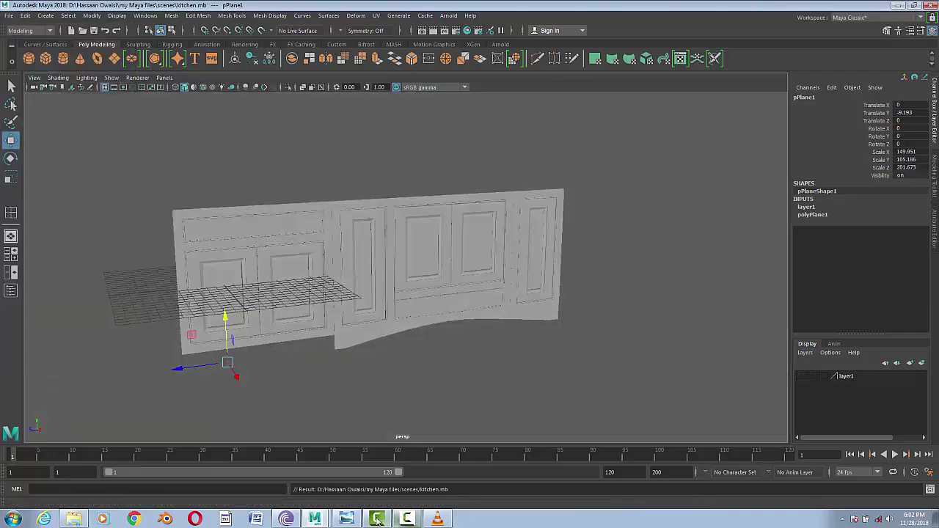
- Check the kitchen reference photo, then return to the Maya scene
{"action": "left_click", "coordinate": [347, 518]}
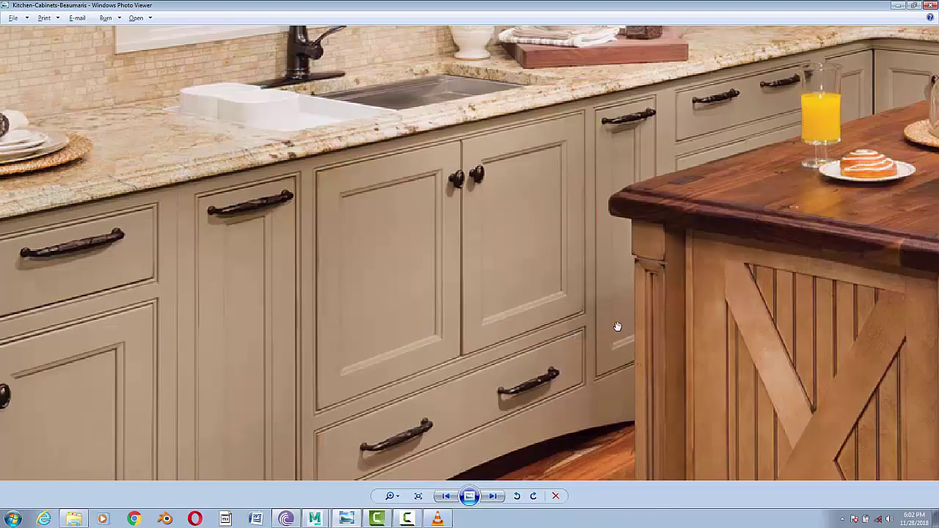
{"action": "scroll", "coordinate": [617, 326], "scroll_direction": "down", "scroll_amount": 3}
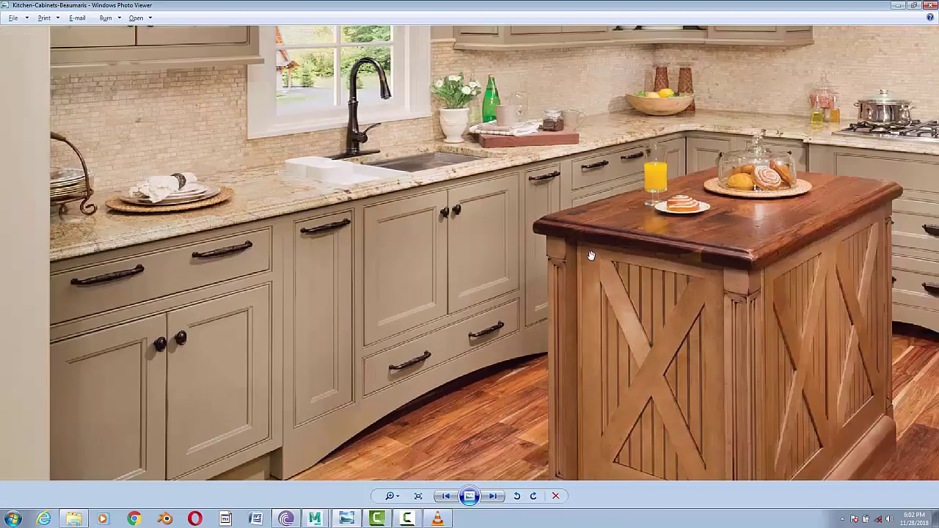
{"action": "scroll", "coordinate": [590, 256], "scroll_direction": "up", "scroll_amount": 4}
{"action": "scroll", "coordinate": [595, 195], "scroll_direction": "down", "scroll_amount": 3}
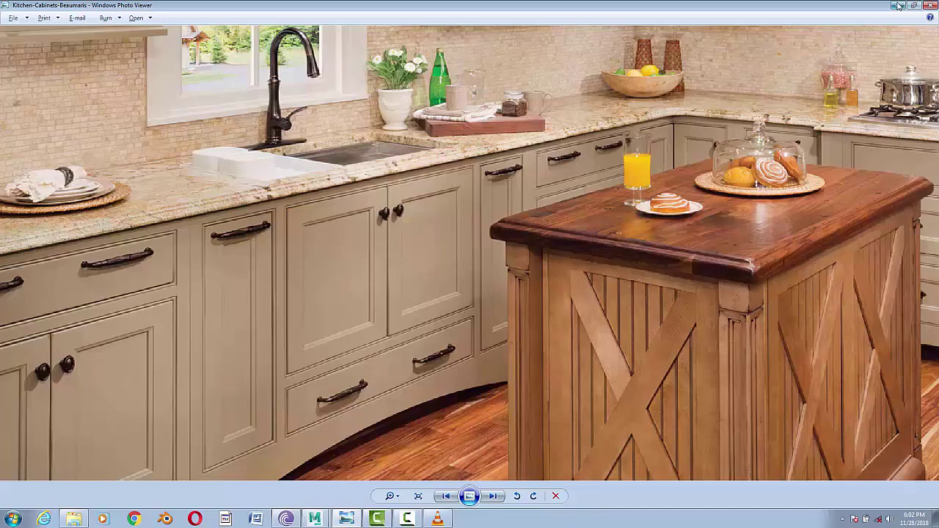
{"action": "left_click", "coordinate": [897, 5]}
- In the side view, select all parts of the left cabinet, including door, strip and divider
{"action": "key", "text": "space"}
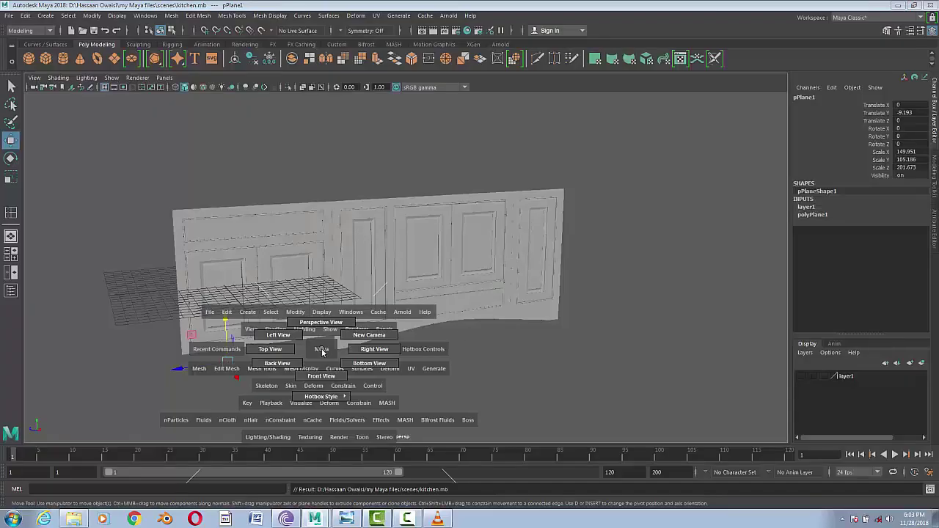
{"action": "left_click_drag", "start_coordinate": [322, 352], "coordinate": [388, 337]}
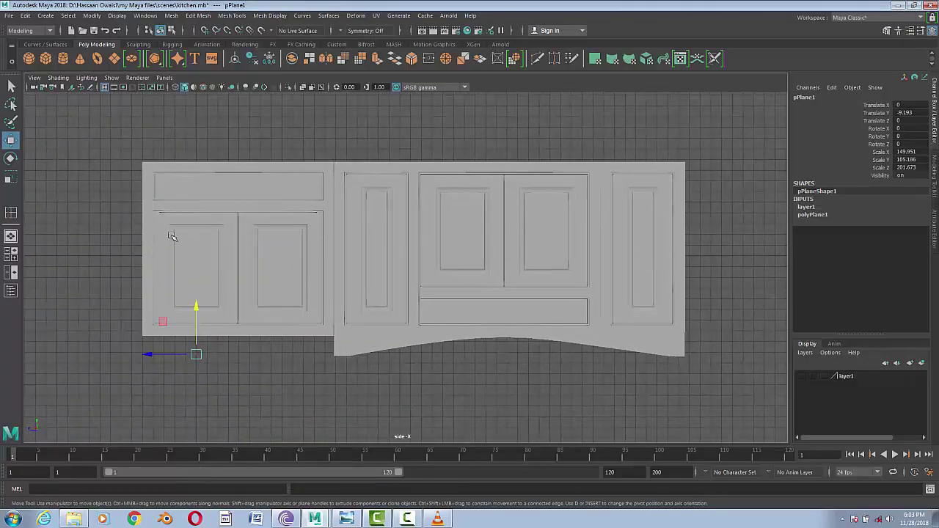
{"action": "left_click_drag", "start_coordinate": [103, 128], "coordinate": [329, 376]}
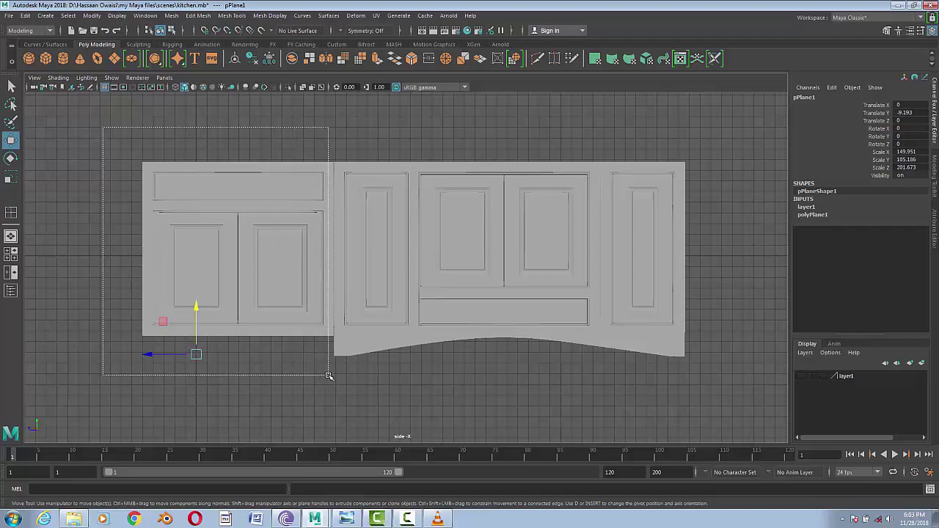
{"action": "left_click", "coordinate": [353, 520]}
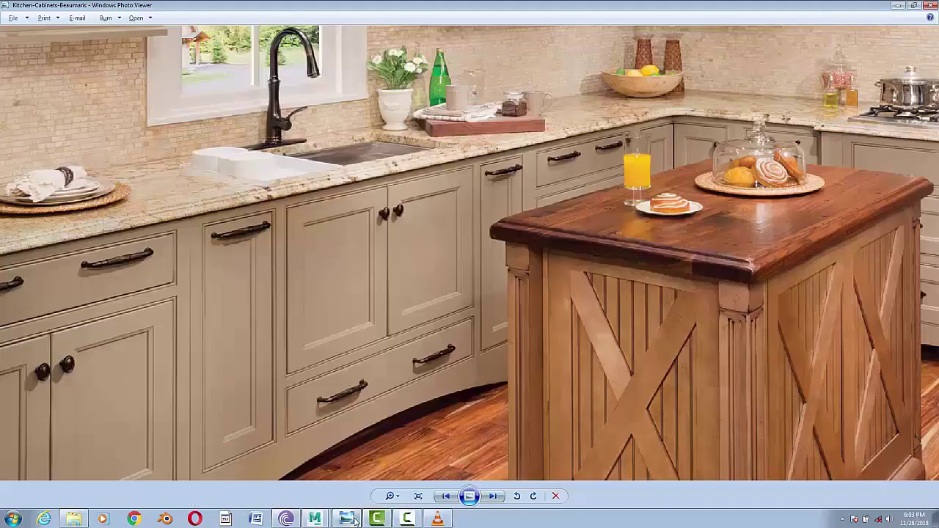
{"action": "left_click", "coordinate": [353, 519]}
{"action": "left_click", "coordinate": [349, 284], "text": "shift"}
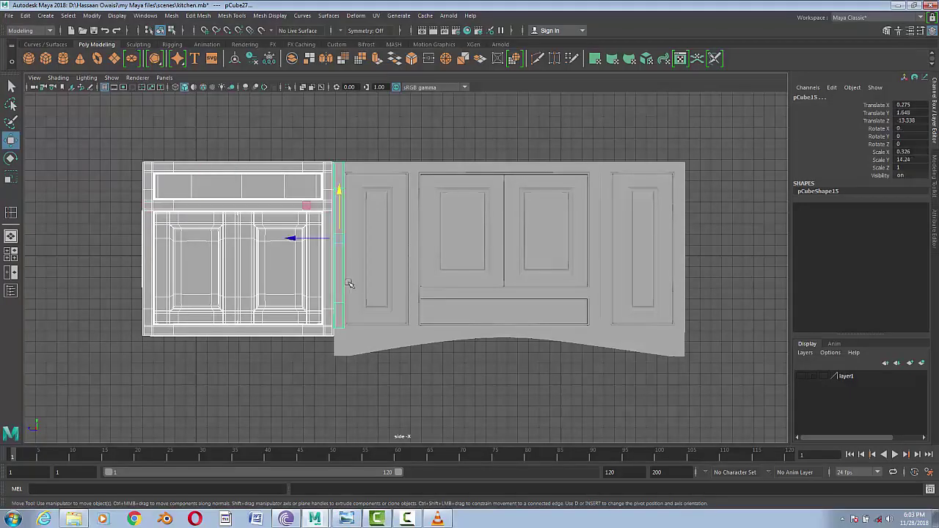
{"action": "left_click", "coordinate": [362, 282], "text": "shift"}
{"action": "left_click", "coordinate": [362, 168]}
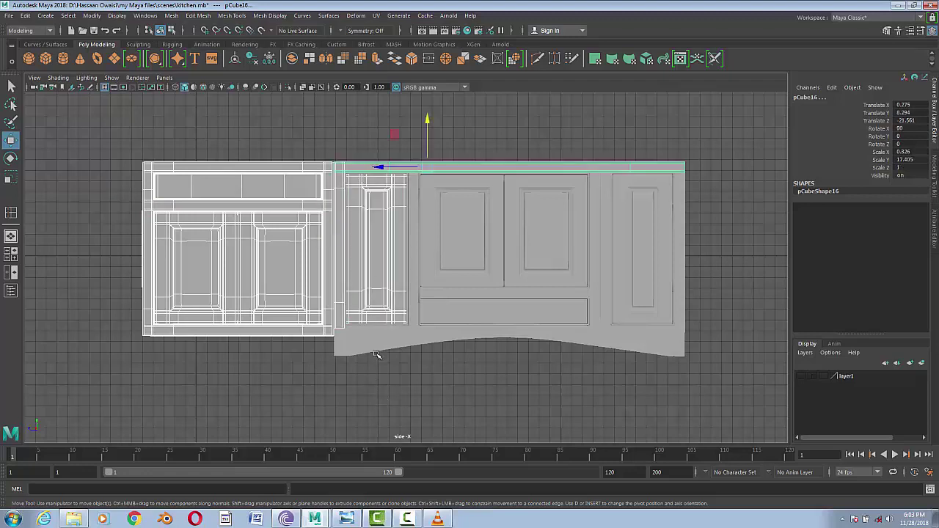
- Duplicate the selected cabinet with Ctrl+D and move the copy past the run's right end
{"action": "middle_click_drag", "start_coordinate": [443, 386], "coordinate": [407, 354], "text": "alt"}
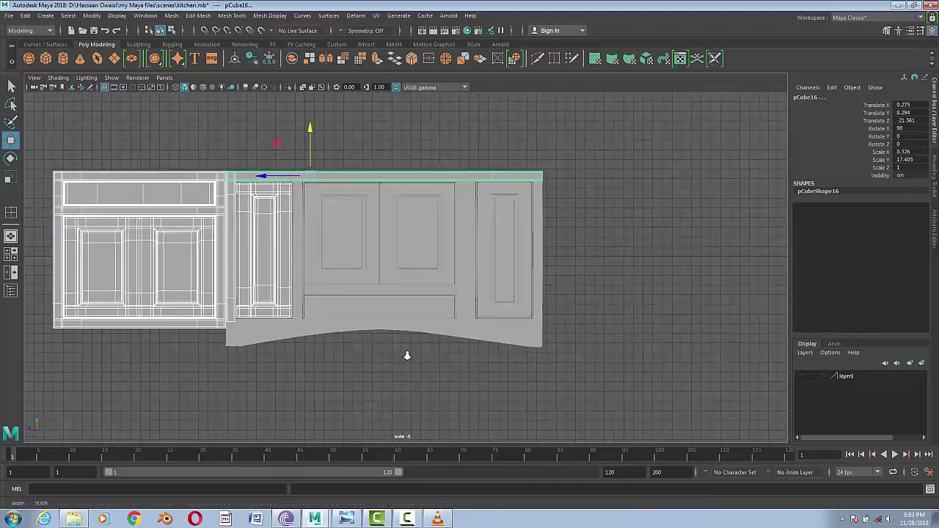
{"action": "scroll", "coordinate": [349, 358], "scroll_direction": "down", "scroll_amount": 2}
{"action": "key", "text": "ctrl+d"}
{"action": "middle_click_drag", "start_coordinate": [296, 317], "coordinate": [604, 308]}
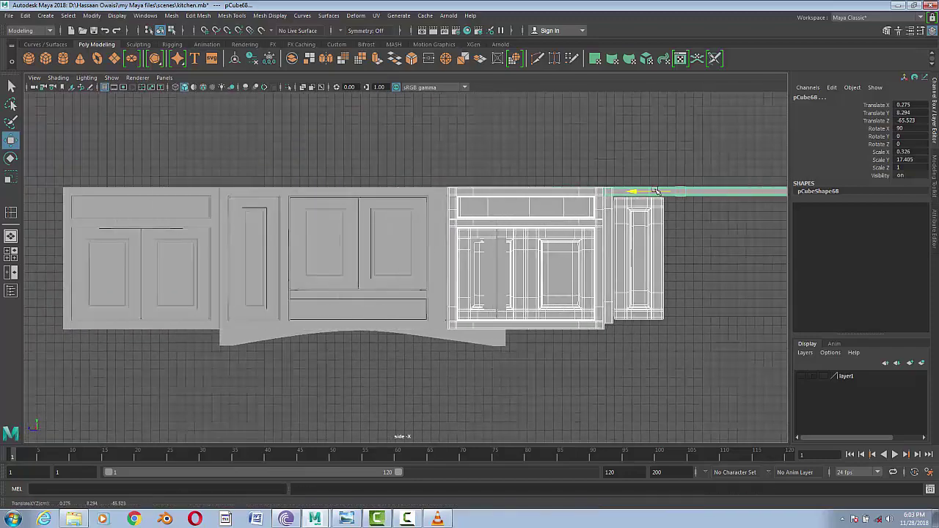
{"action": "scroll", "coordinate": [587, 322], "scroll_direction": "up", "scroll_amount": 2}
{"action": "scroll", "coordinate": [557, 352], "scroll_direction": "up", "scroll_amount": 3}
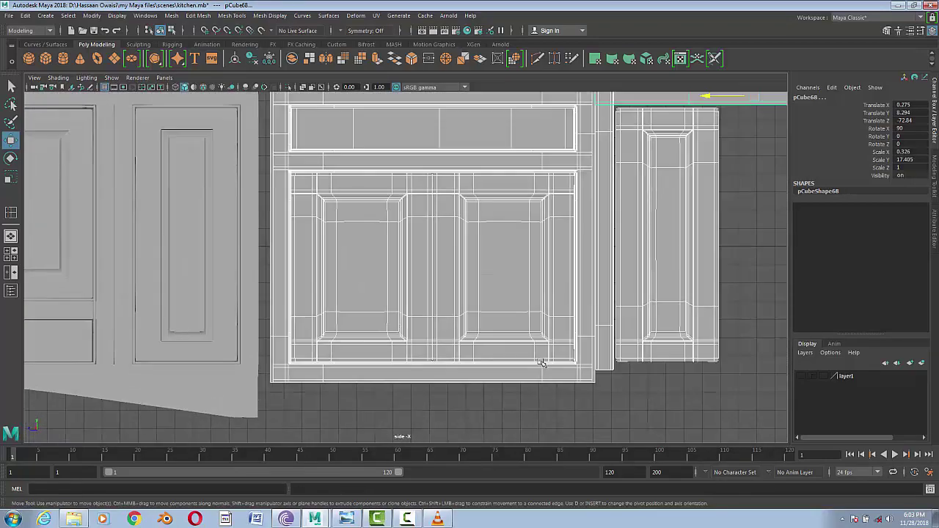
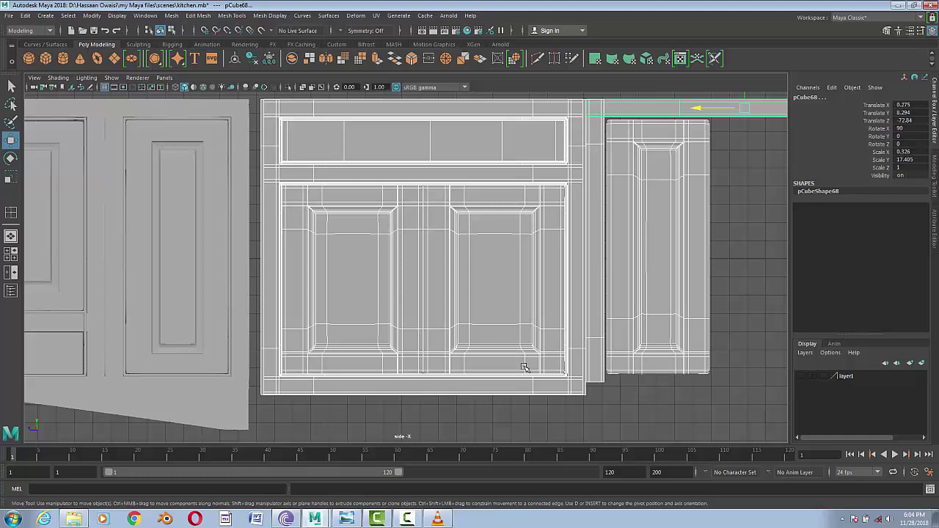
- Delete the middle cabinets and frame the whole cabinet wall
{"action": "mouse_move", "coordinate": [695, 108]}
{"action": "left_mouse_down"}
{"action": "mouse_move", "coordinate": [685, 107]}
{"action": "mouse_move", "coordinate": [698, 224]}
{"action": "left_mouse_up"}
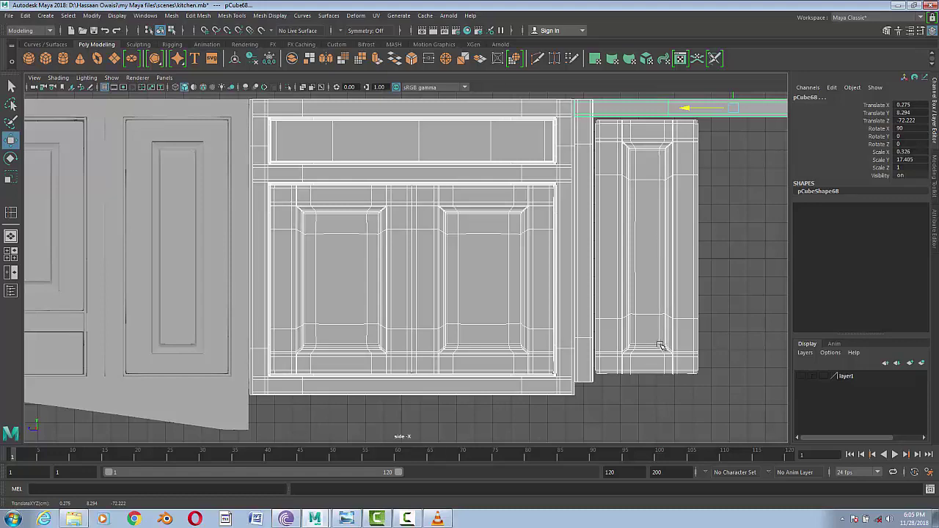
{"action": "key", "text": "Delete"}
{"action": "key", "text": "a"}
{"action": "scroll", "coordinate": [465, 357], "scroll_direction": "up", "scroll_amount": 3}
{"action": "scroll", "coordinate": [207, 128], "scroll_direction": "up", "scroll_amount": 2}
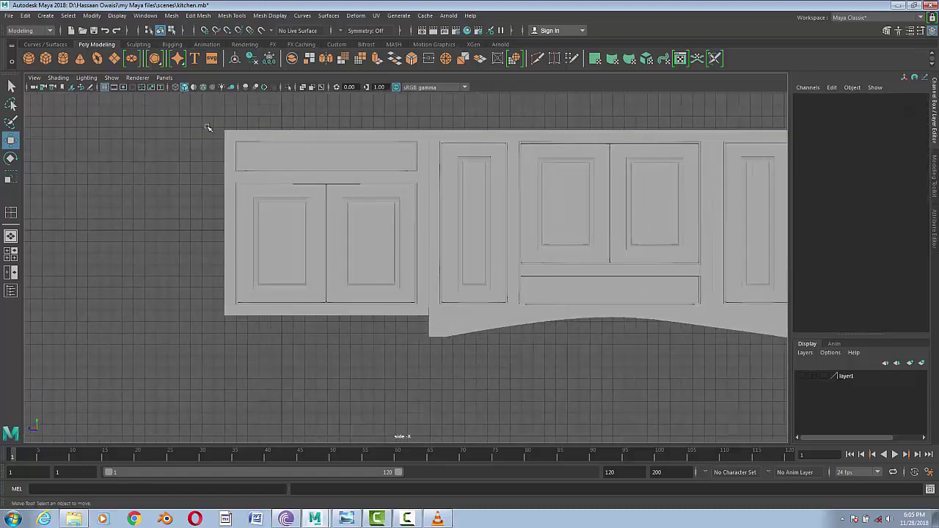
- Duplicate the left two-door and narrow cabinets and slide the copy into the gap
{"action": "left_click_drag", "start_coordinate": [183, 108], "coordinate": [512, 306]}
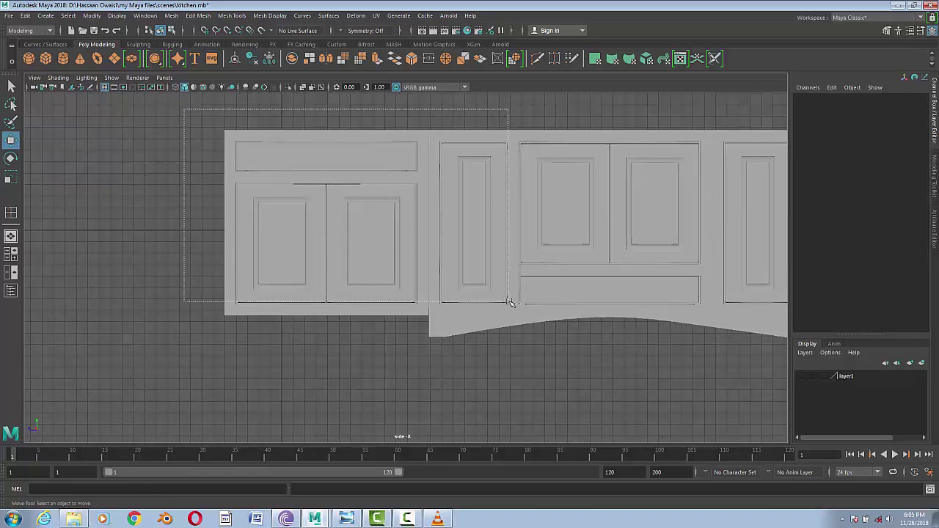
{"action": "left_click_drag", "start_coordinate": [512, 305], "coordinate": [503, 309]}
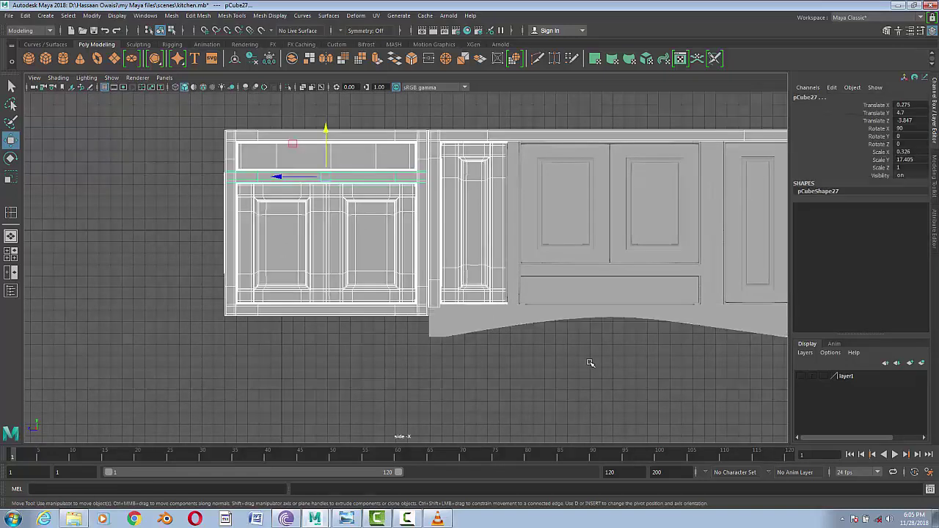
{"action": "scroll", "coordinate": [589, 364], "scroll_direction": "down", "scroll_amount": 3}
{"action": "middle_click_drag", "start_coordinate": [621, 352], "coordinate": [475, 337], "text": "alt"}
{"action": "key", "text": "ctrl+d"}
{"action": "left_click_drag", "start_coordinate": [180, 197], "coordinate": [572, 196]}
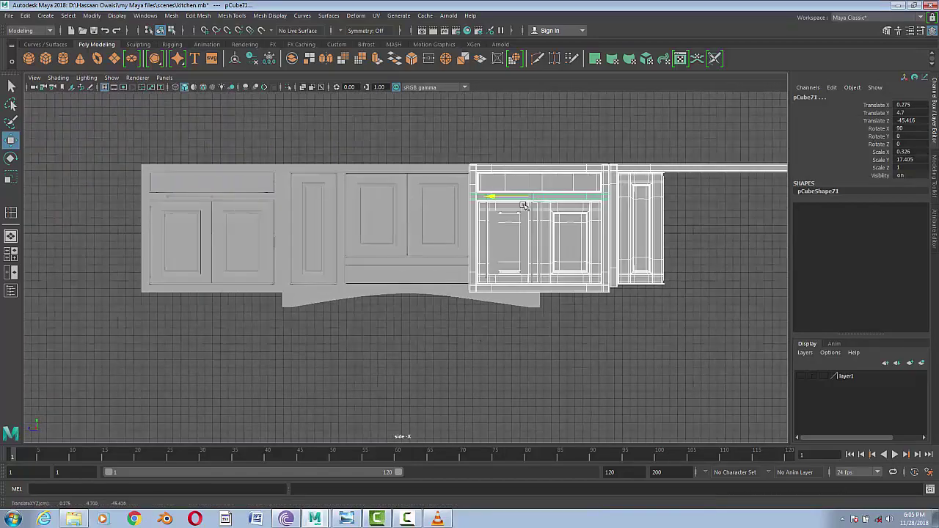
{"action": "key", "text": "f"}
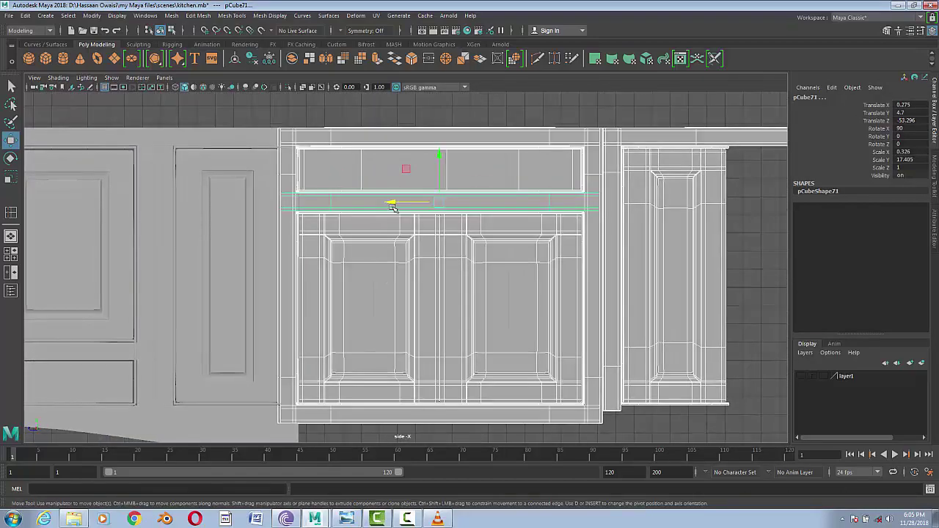
{"action": "left_click_drag", "start_coordinate": [392, 205], "coordinate": [413, 211]}
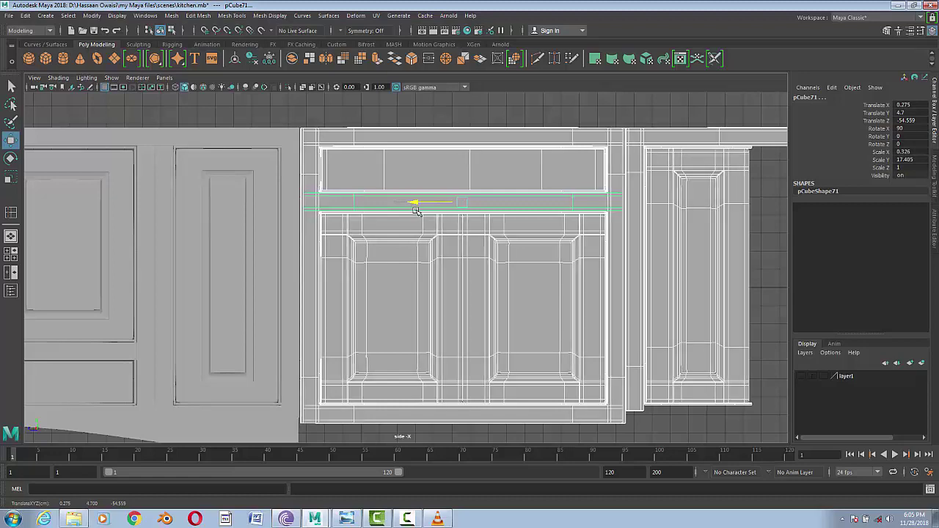
{"action": "left_click", "coordinate": [440, 110]}
- Select the top rail's right-end vertices so the rail can be lengthened
{"action": "scroll", "coordinate": [513, 304], "scroll_direction": "down", "scroll_amount": 3}
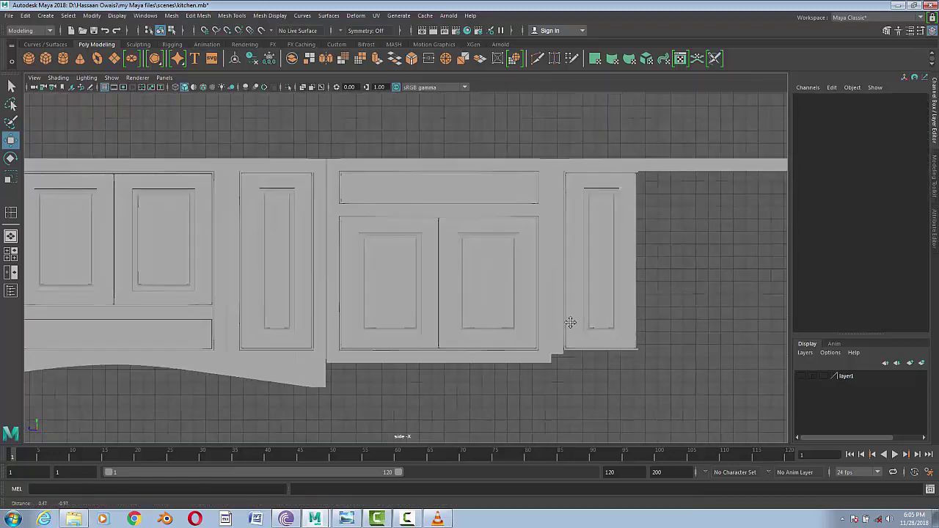
{"action": "scroll", "coordinate": [567, 320], "scroll_direction": "down", "scroll_amount": 2}
{"action": "scroll", "coordinate": [587, 220], "scroll_direction": "down", "scroll_amount": 2}
{"action": "left_click", "coordinate": [587, 155]}
{"action": "right_click_drag", "start_coordinate": [525, 152], "coordinate": [467, 152]}
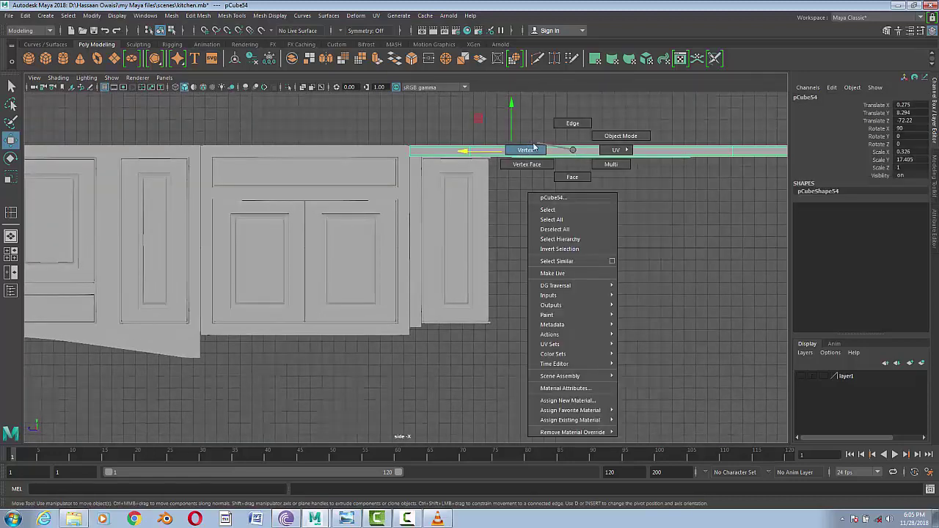
{"action": "left_click_drag", "start_coordinate": [744, 152], "coordinate": [475, 157]}
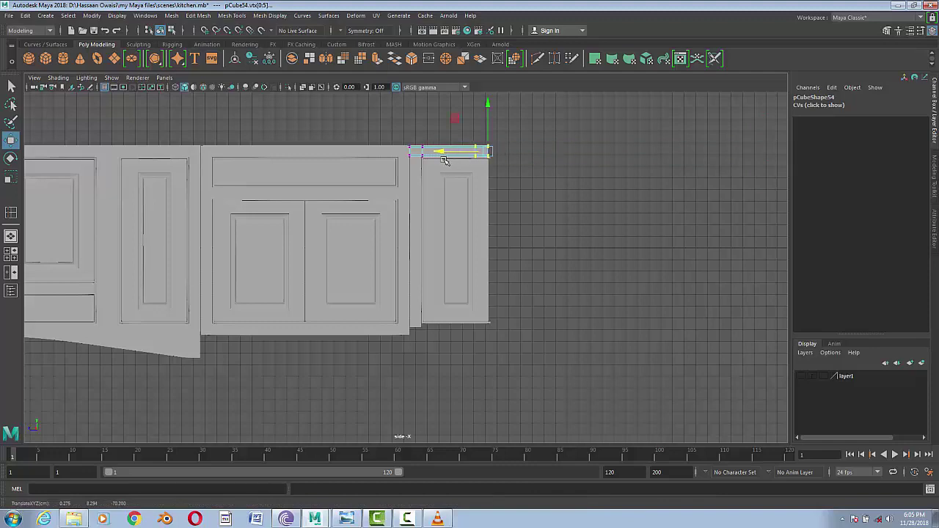
{"action": "key", "text": "f"}
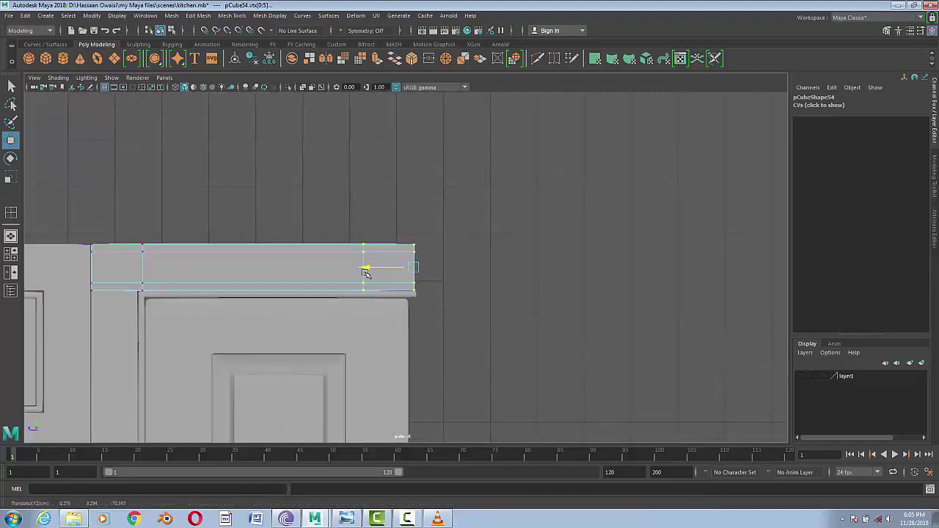
{"action": "scroll", "coordinate": [440, 322], "scroll_direction": "down", "scroll_amount": 2}
{"action": "middle_click_drag", "start_coordinate": [440, 323], "coordinate": [509, 283], "text": "alt"}
{"action": "scroll", "coordinate": [421, 180], "scroll_direction": "up", "scroll_amount": 3}
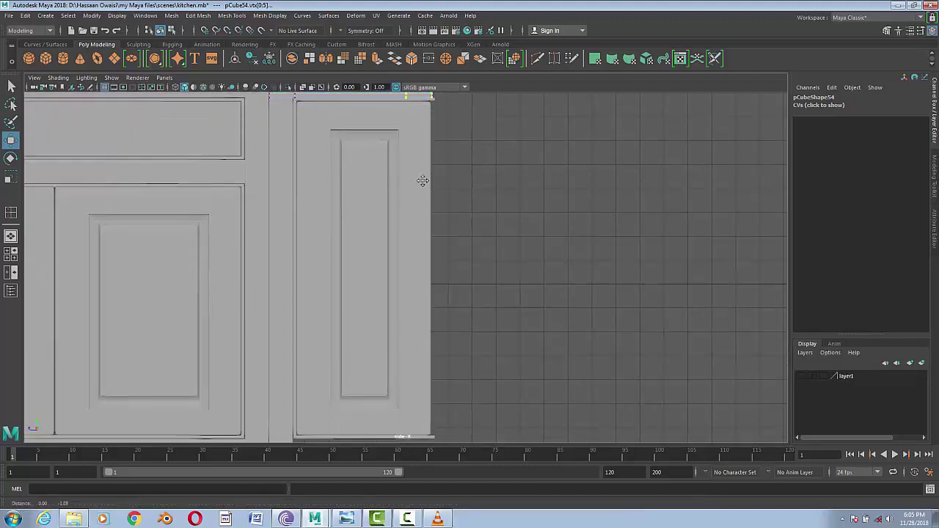
{"action": "scroll", "coordinate": [444, 385], "scroll_direction": "down", "scroll_amount": 3}
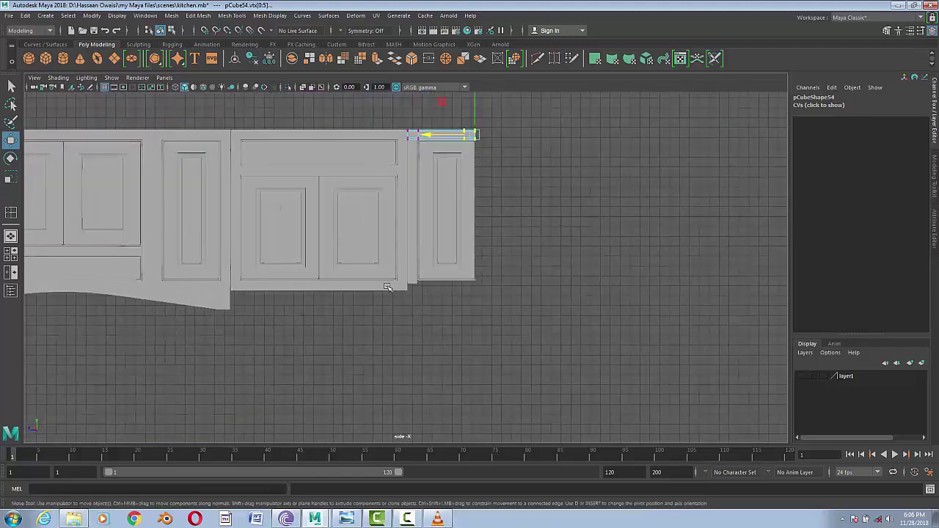
- Stretch the bottom rail's right-end vertices out to the right cabinet edge
{"action": "left_click", "coordinate": [402, 287]}
{"action": "scroll", "coordinate": [409, 292], "scroll_direction": "up", "scroll_amount": 3}
{"action": "right_click_drag", "start_coordinate": [384, 242], "coordinate": [338, 235]}
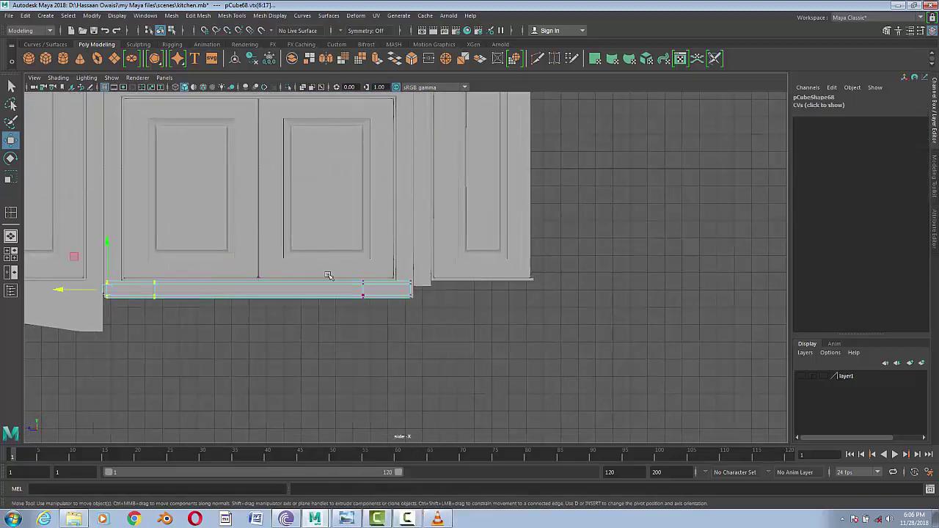
{"action": "left_click_drag", "start_coordinate": [345, 273], "coordinate": [429, 308]}
{"action": "left_click_drag", "start_coordinate": [363, 303], "coordinate": [473, 303]}
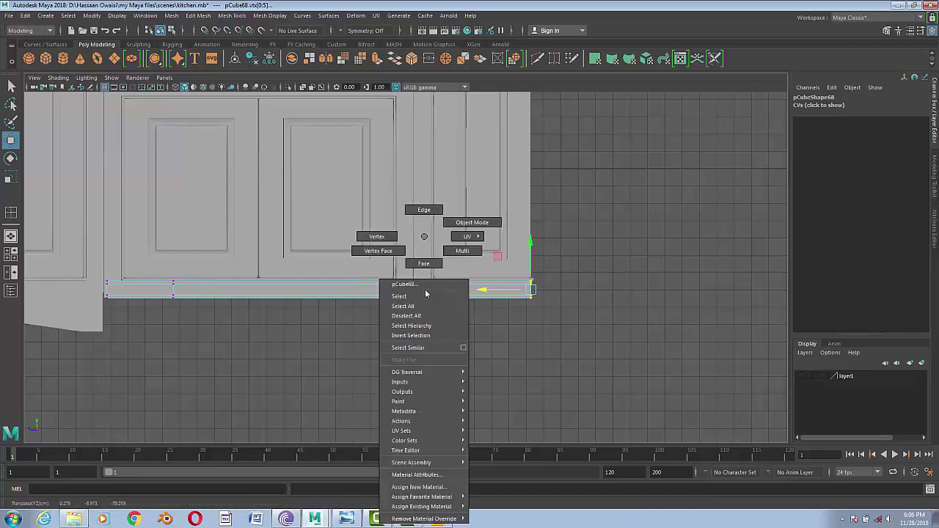
{"action": "right_click_drag", "start_coordinate": [422, 242], "coordinate": [465, 224]}
{"action": "left_click", "coordinate": [477, 372]}
{"action": "scroll", "coordinate": [478, 372], "scroll_direction": "down", "scroll_amount": 2}
{"action": "scroll", "coordinate": [478, 372], "scroll_direction": "down", "scroll_amount": 2}
- Return to the perspective view and save the kitchen scene
{"action": "key", "text": "space"}
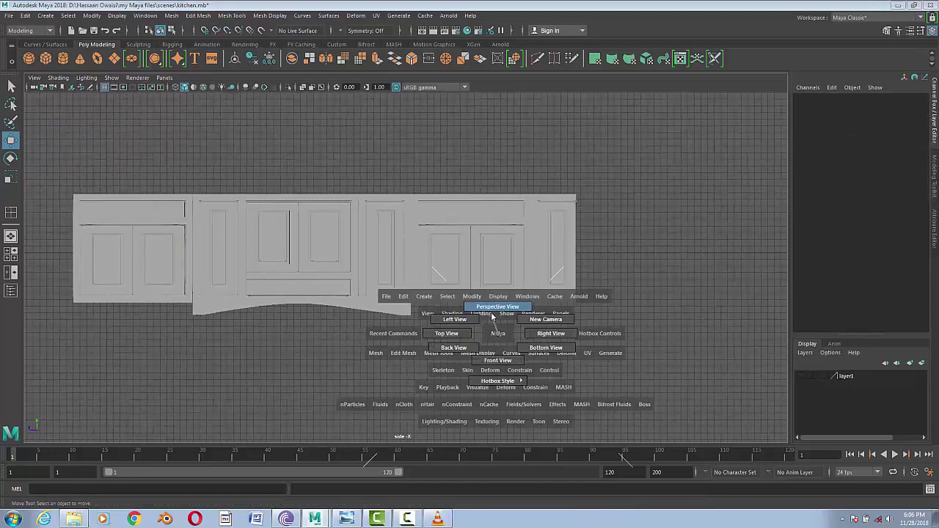
{"action": "left_click", "coordinate": [491, 311]}
{"action": "mouse_move", "coordinate": [469, 359]}
{"action": "left_mouse_down", "text": "alt"}
{"action": "mouse_move", "coordinate": [494, 356]}
{"action": "mouse_move", "coordinate": [469, 360]}
{"action": "left_mouse_up", "text": "alt"}
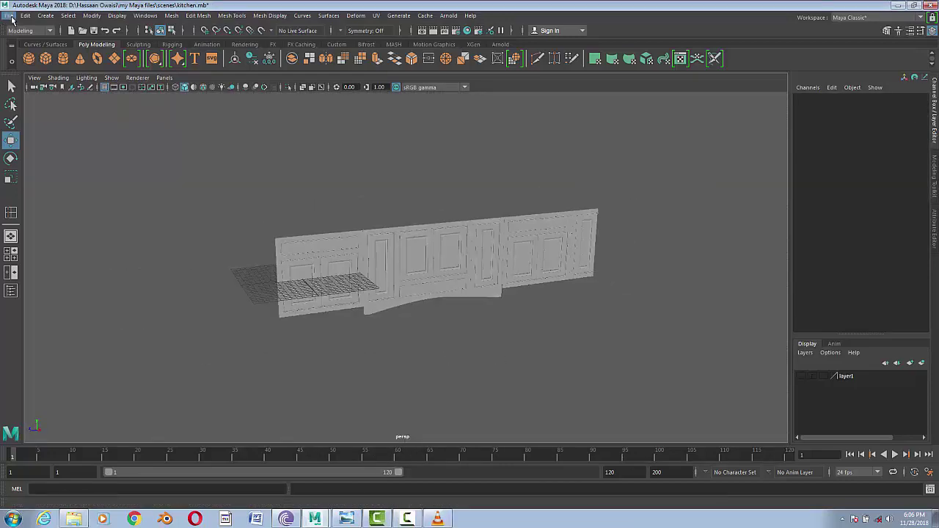
{"action": "left_click", "coordinate": [9, 15]}
{"action": "left_click", "coordinate": [37, 55]}
{"action": "left_click", "coordinate": [347, 519]}
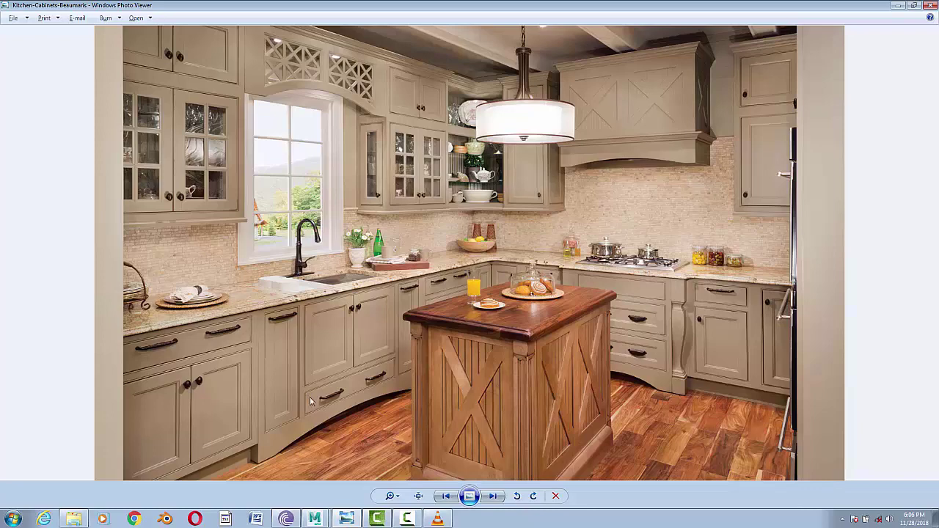
{"action": "left_click", "coordinate": [897, 6]}
- Select the base strip under the cabinets and frame it in side view
{"action": "left_click", "coordinate": [348, 312]}
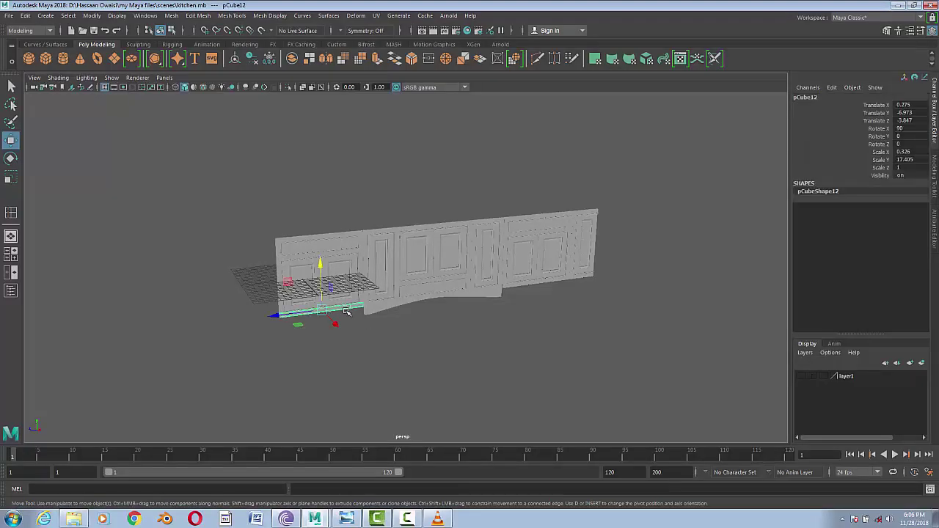
{"action": "scroll", "coordinate": [367, 345], "scroll_direction": "up", "scroll_amount": 5}
{"action": "middle_click_drag", "start_coordinate": [367, 345], "coordinate": [436, 286], "text": "alt"}
{"action": "key", "text": "space"}
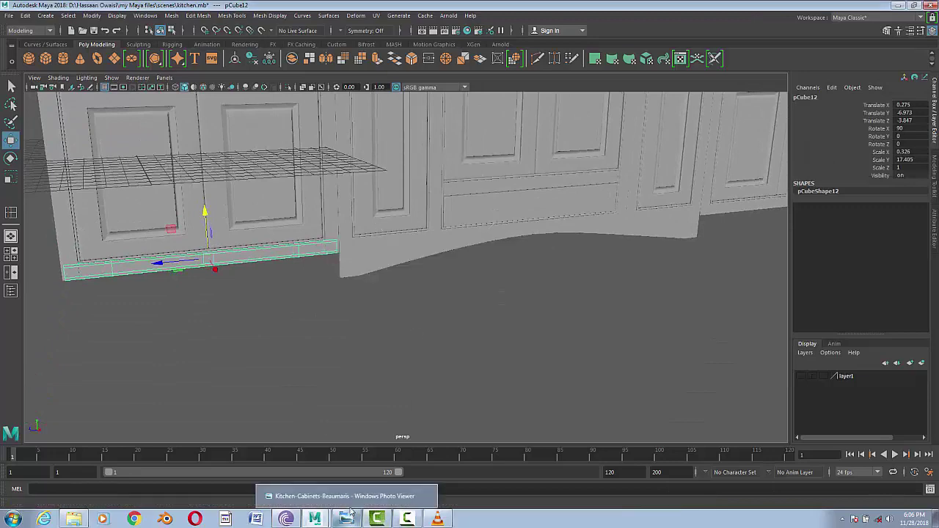
{"action": "mouse_move", "coordinate": [314, 342]}
{"action": "left_mouse_down", "text": "alt"}
{"action": "mouse_move", "coordinate": [358, 318]}
{"action": "mouse_move", "coordinate": [310, 325]}
{"action": "mouse_move", "coordinate": [357, 352]}
{"action": "left_mouse_up", "text": "alt"}
{"action": "key", "text": "space"}
{"action": "key", "text": "f"}
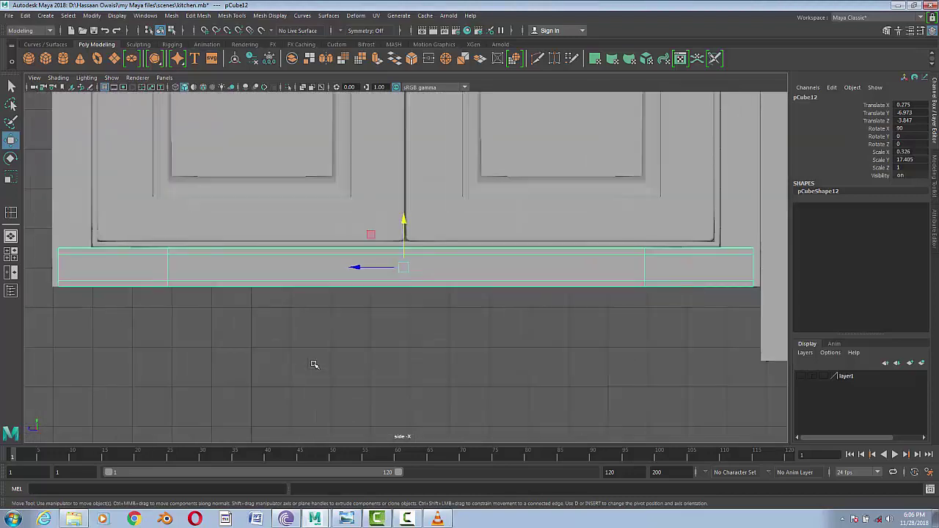
- Duplicate the base strip, drop the copy below it, and make it taller
{"action": "key", "text": "ctrl+d"}
{"action": "mouse_move", "coordinate": [397, 220]}
{"action": "left_mouse_down"}
{"action": "mouse_move", "coordinate": [396, 281]}
{"action": "mouse_move", "coordinate": [405, 261]}
{"action": "left_mouse_up"}
{"action": "left_click_drag", "start_coordinate": [357, 305], "coordinate": [352, 306]}
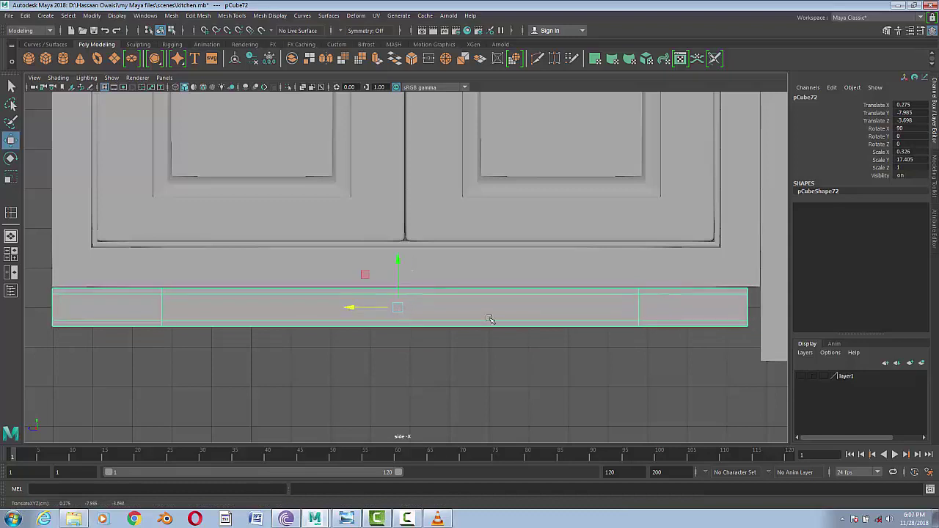
{"action": "right_click_drag", "start_coordinate": [489, 319], "coordinate": [440, 236]}
{"action": "left_click_drag", "start_coordinate": [44, 338], "coordinate": [759, 316]}
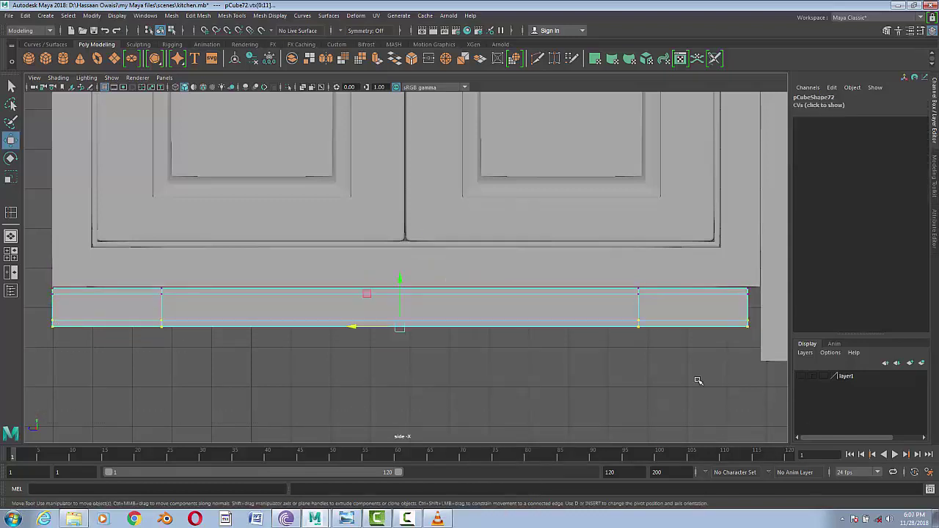
{"action": "left_click_drag", "start_coordinate": [398, 278], "coordinate": [393, 312]}
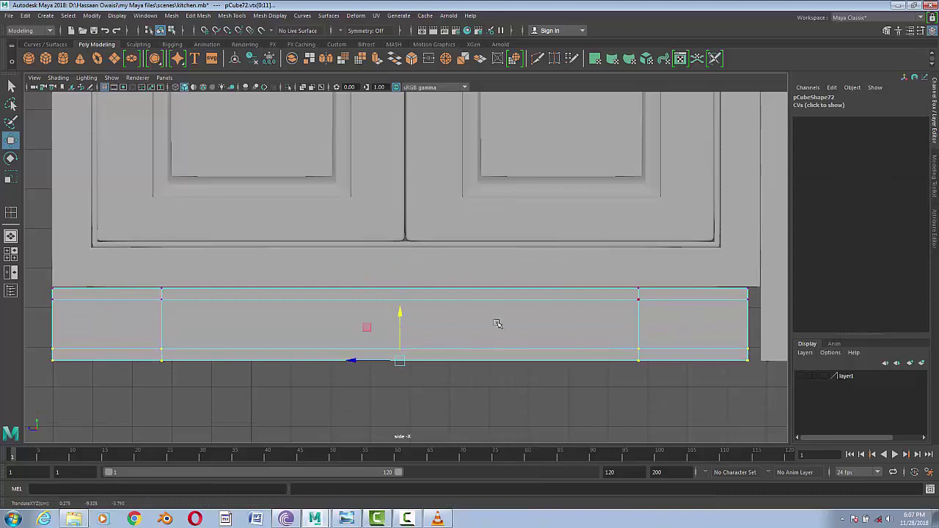
- Lengthen the copied strip rightward so its end meets the cabinet edge
{"action": "scroll", "coordinate": [496, 325], "scroll_direction": "down", "scroll_amount": 2}
{"action": "left_click_drag", "start_coordinate": [73, 237], "coordinate": [682, 301]}
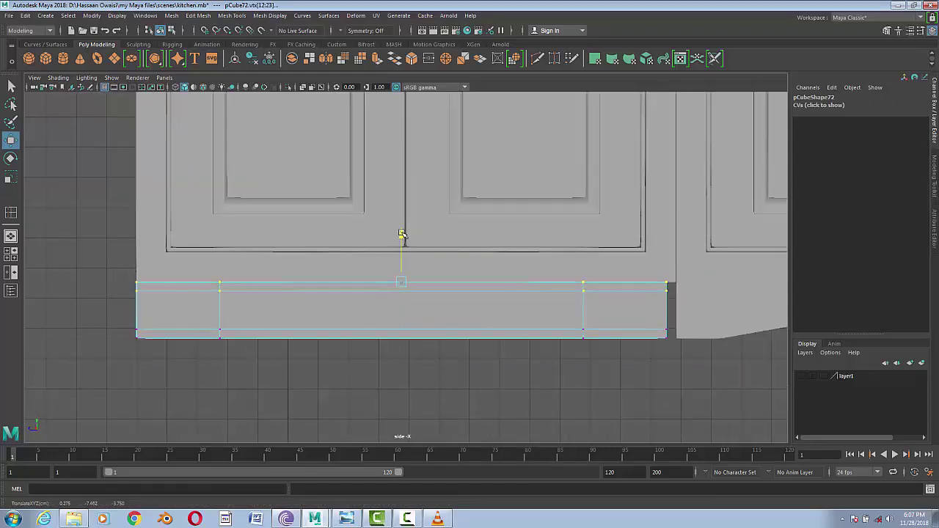
{"action": "scroll", "coordinate": [402, 237], "scroll_direction": "down", "scroll_amount": 2}
{"action": "scroll", "coordinate": [310, 327], "scroll_direction": "down", "scroll_amount": 2}
{"action": "middle_click_drag", "start_coordinate": [311, 327], "coordinate": [435, 343], "text": "alt"}
{"action": "scroll", "coordinate": [406, 220], "scroll_direction": "down", "scroll_amount": 2}
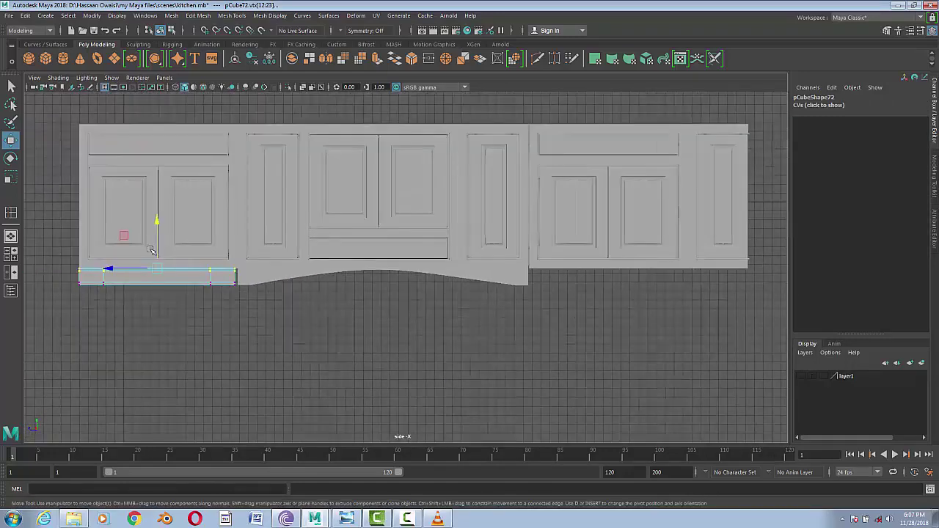
{"action": "left_click_drag", "start_coordinate": [190, 276], "coordinate": [701, 282]}
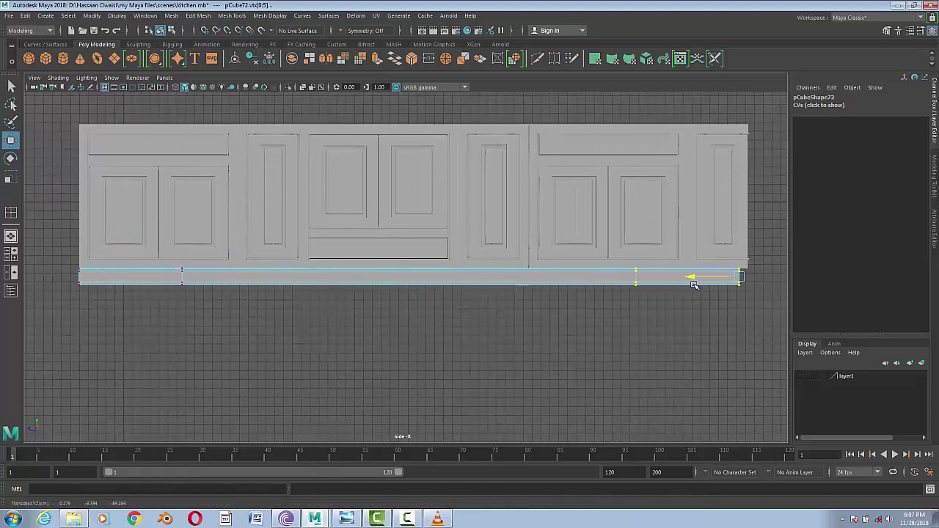
{"action": "key", "text": "f"}
{"action": "scroll", "coordinate": [688, 285], "scroll_direction": "down", "scroll_amount": 3}
{"action": "left_click_drag", "start_coordinate": [374, 271], "coordinate": [379, 269]}
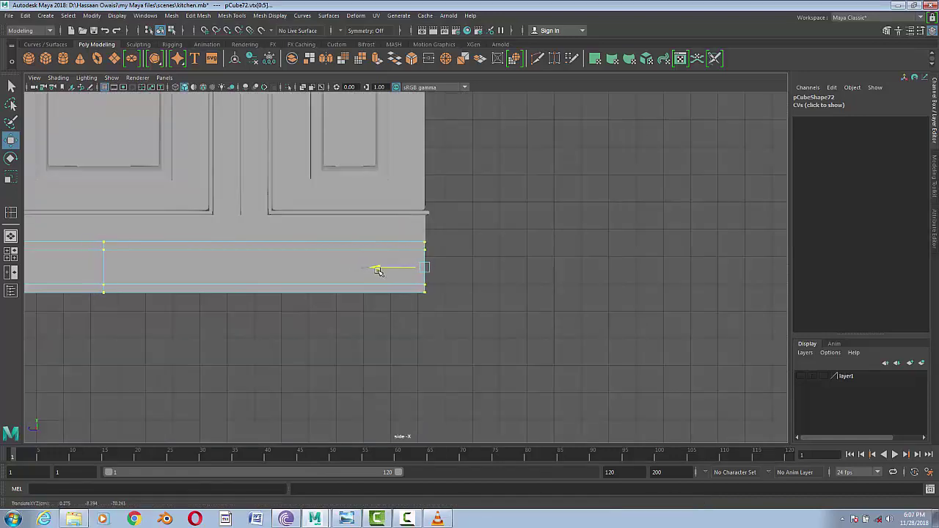
{"action": "key", "text": "F8"}
- Adjust the new strip's depth in perspective and compare against the kitchen reference photo
{"action": "key", "text": "space"}
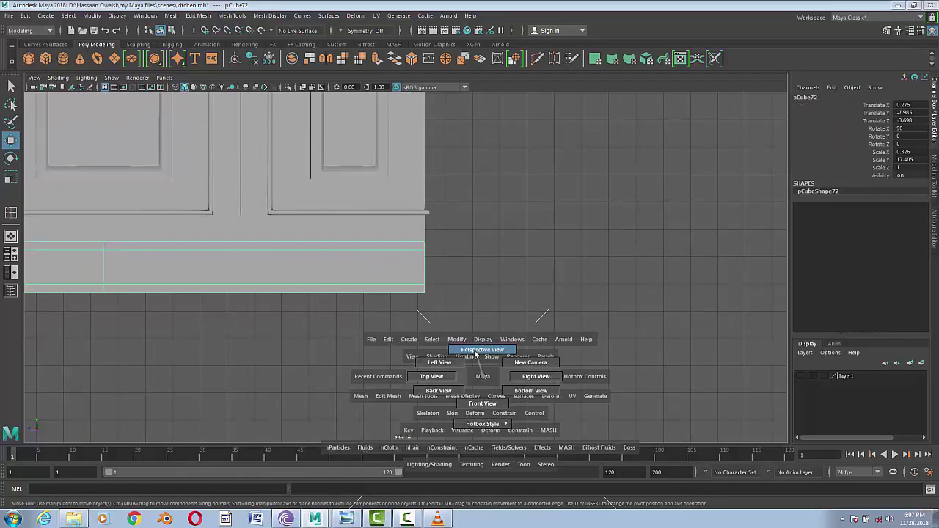
{"action": "left_click_drag", "start_coordinate": [476, 343], "coordinate": [473, 293]}
{"action": "mouse_move", "coordinate": [360, 345]}
{"action": "left_mouse_down", "text": "alt"}
{"action": "mouse_move", "coordinate": [403, 335]}
{"action": "mouse_move", "coordinate": [335, 273]}
{"action": "left_mouse_up", "text": "alt"}
{"action": "mouse_move", "coordinate": [335, 273]}
{"action": "right_mouse_down", "text": "alt"}
{"action": "mouse_move", "coordinate": [367, 357]}
{"action": "mouse_move", "coordinate": [386, 342]}
{"action": "right_mouse_up", "text": "alt"}
{"action": "scroll", "coordinate": [369, 339], "scroll_direction": "up", "scroll_amount": 3}
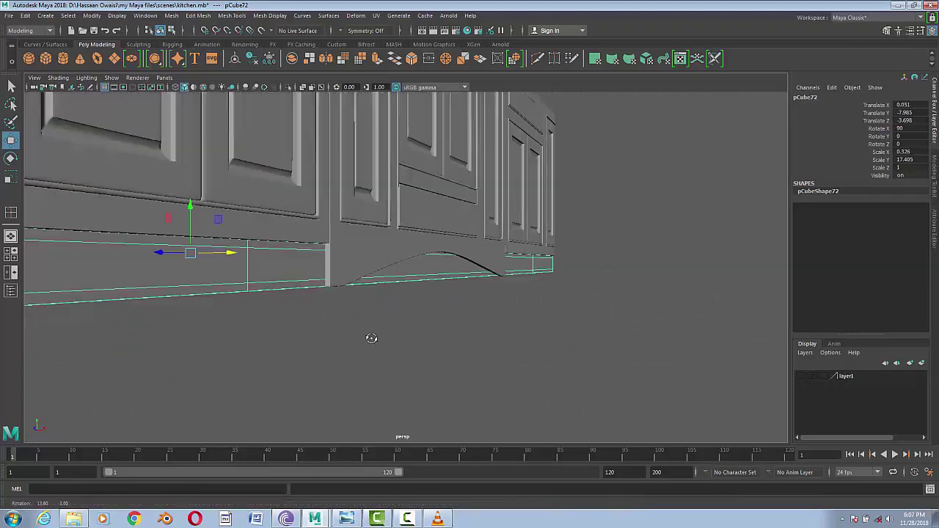
{"action": "scroll", "coordinate": [372, 367], "scroll_direction": "up", "scroll_amount": 3}
{"action": "left_click", "coordinate": [348, 519]}
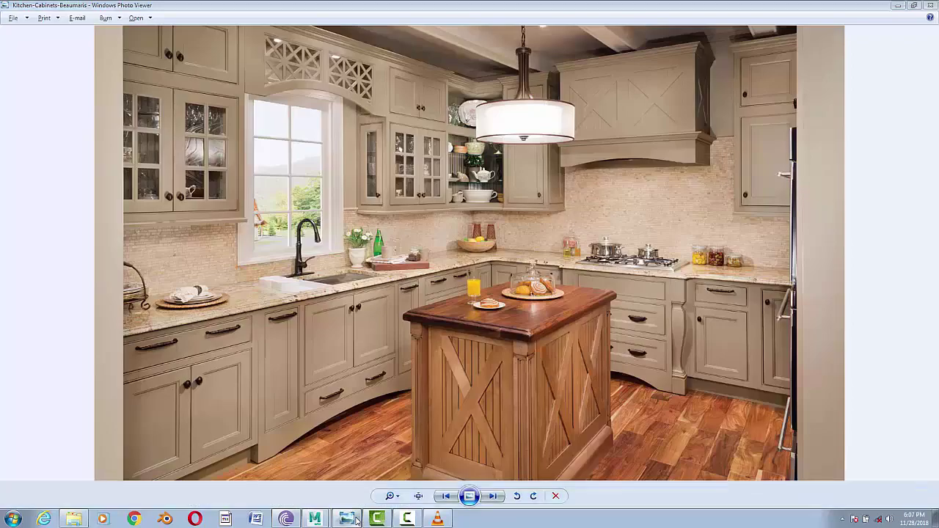
{"action": "left_click", "coordinate": [315, 519]}
- In side view, slide the strip's end vertices along X to reshape its end
{"action": "right_click_drag", "start_coordinate": [413, 245], "coordinate": [371, 236]}
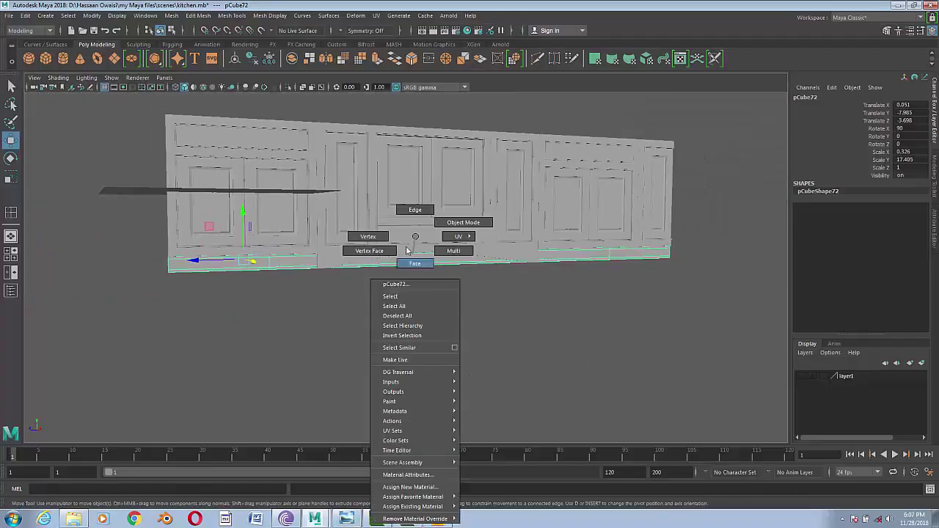
{"action": "key", "text": "space"}
{"action": "left_click_drag", "start_coordinate": [430, 224], "coordinate": [444, 309]}
{"action": "scroll", "coordinate": [445, 309], "scroll_direction": "down", "scroll_amount": 2}
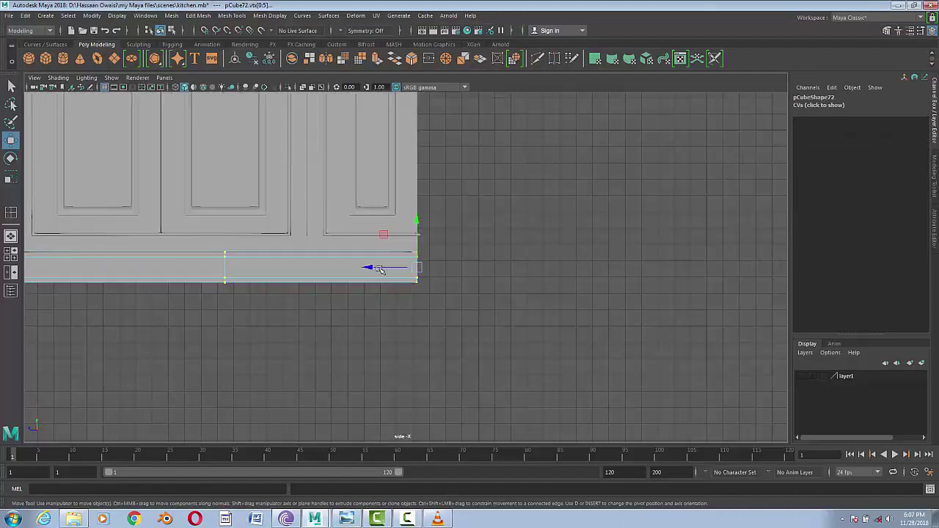
{"action": "left_click_drag", "start_coordinate": [381, 266], "coordinate": [187, 266]}
{"action": "scroll", "coordinate": [220, 279], "scroll_direction": "up", "scroll_amount": 2}
{"action": "left_click_drag", "start_coordinate": [608, 287], "coordinate": [300, 287]}
{"action": "middle_click_drag", "start_coordinate": [299, 287], "coordinate": [417, 324], "text": "alt"}
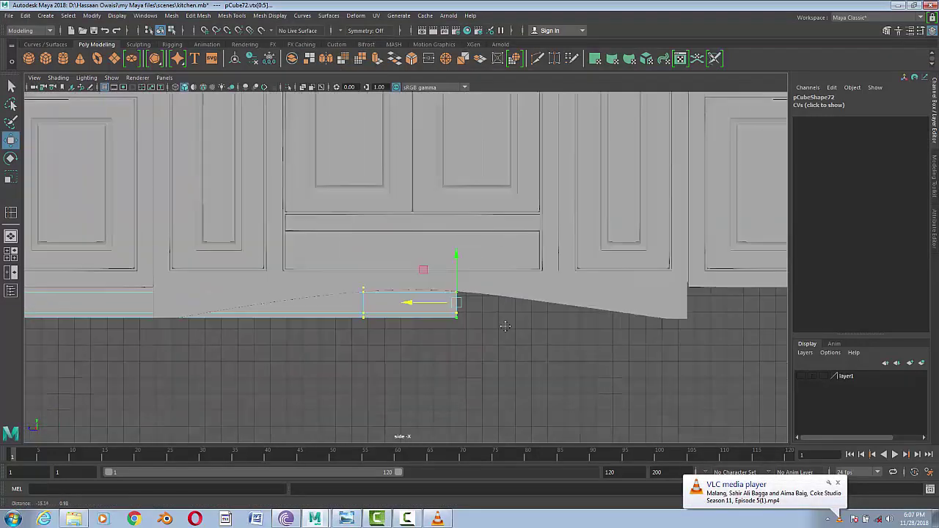
{"action": "left_click_drag", "start_coordinate": [491, 323], "coordinate": [254, 320]}
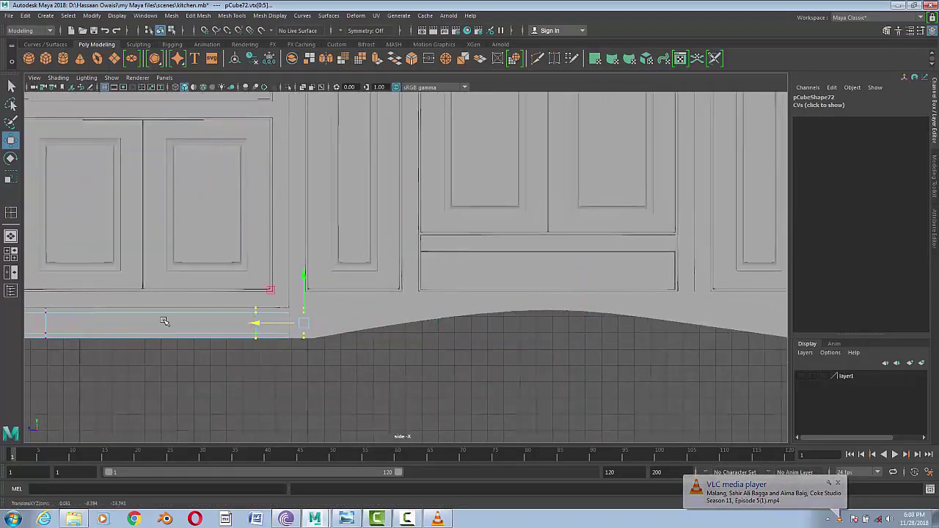
{"action": "right_click_drag", "start_coordinate": [164, 237], "coordinate": [209, 224]}
- Move the second base strip under the right cabinet and stretch its left end leftward
{"action": "scroll", "coordinate": [197, 304], "scroll_direction": "down", "scroll_amount": 2}
{"action": "left_click", "coordinate": [198, 304]}
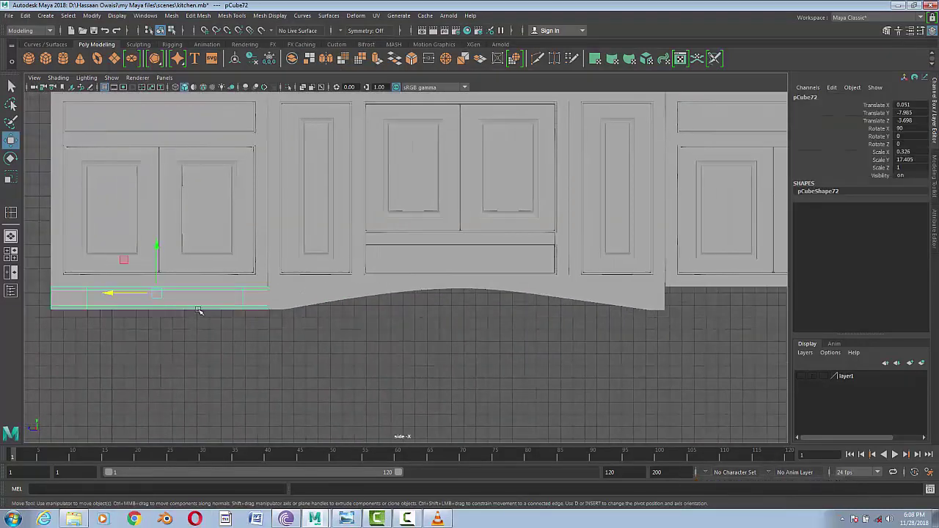
{"action": "left_click_drag", "start_coordinate": [167, 293], "coordinate": [628, 294]}
{"action": "middle_click_drag", "start_coordinate": [629, 295], "coordinate": [105, 372], "text": "alt"}
{"action": "left_click_drag", "start_coordinate": [166, 311], "coordinate": [330, 314]}
{"action": "right_click_drag", "start_coordinate": [330, 313], "coordinate": [290, 312]}
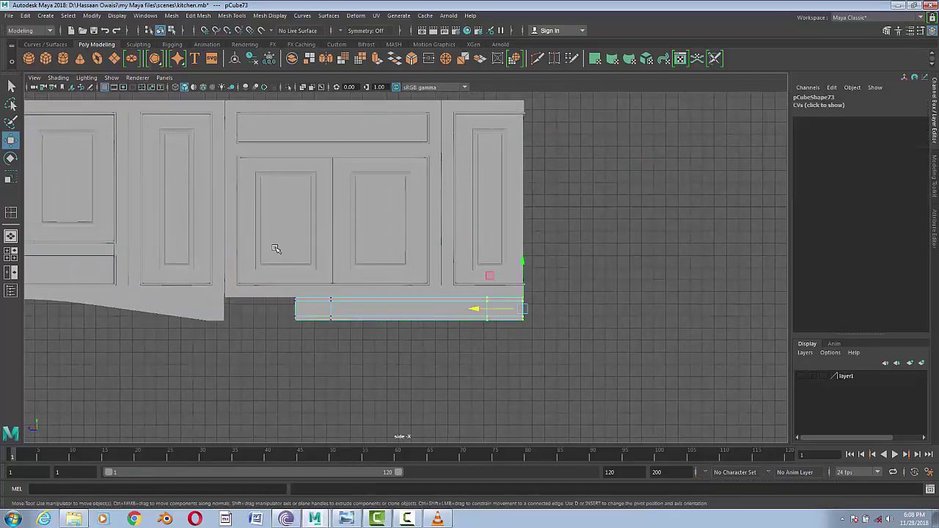
{"action": "left_click_drag", "start_coordinate": [273, 247], "coordinate": [315, 334]}
{"action": "left_click_drag", "start_coordinate": [250, 308], "coordinate": [183, 305]}
{"action": "right_click_drag", "start_coordinate": [361, 241], "coordinate": [409, 220]}
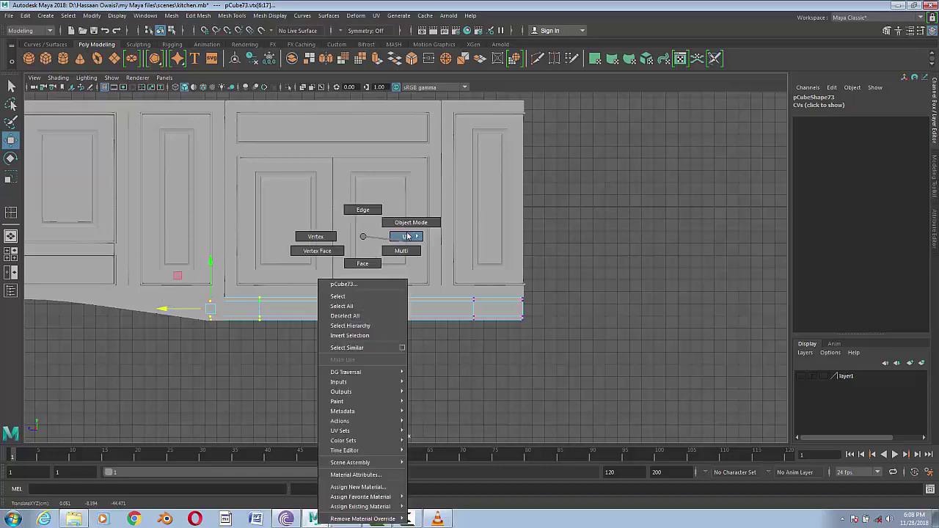
- Orbit the cabinet wall in perspective to a three-quarter view
{"action": "key", "text": "space"}
{"action": "left_click", "coordinate": [403, 301]}
{"action": "mouse_move", "coordinate": [390, 382]}
{"action": "left_mouse_down", "text": "alt"}
{"action": "mouse_move", "coordinate": [419, 373]}
{"action": "mouse_move", "coordinate": [513, 382]}
{"action": "mouse_move", "coordinate": [493, 325]}
{"action": "mouse_move", "coordinate": [469, 344]}
{"action": "left_mouse_up", "text": "alt"}
{"action": "left_click", "coordinate": [801, 376]}
- Render an Arnold preview of the wall, close RenderView, then select the curved piece's end vertices
{"action": "left_click", "coordinate": [448, 15]}
{"action": "left_click", "coordinate": [462, 31]}
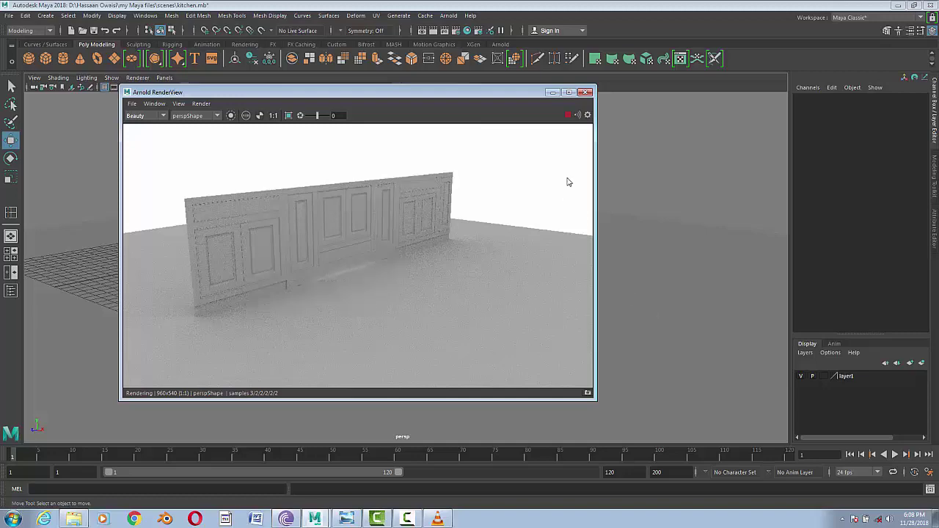
{"action": "left_click", "coordinate": [585, 93]}
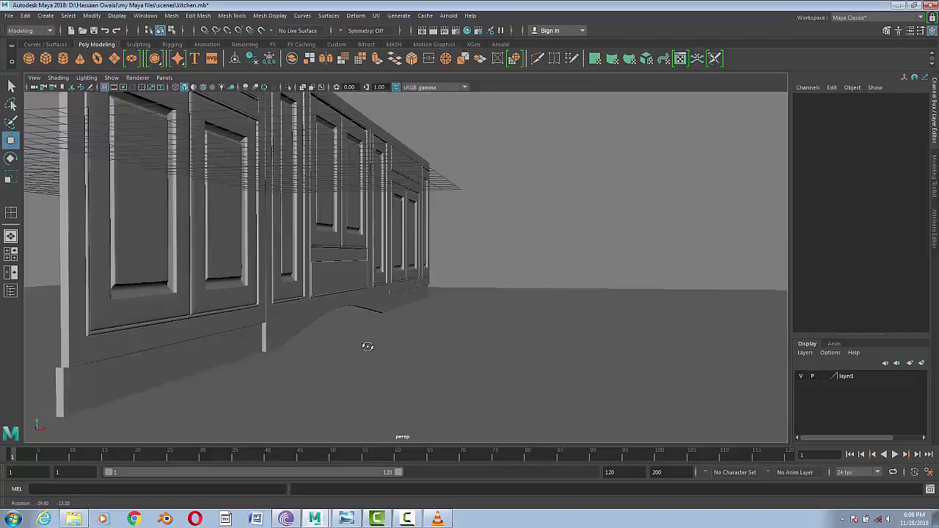
{"action": "left_click", "coordinate": [295, 328]}
{"action": "right_click_drag", "start_coordinate": [294, 262], "coordinate": [297, 220]}
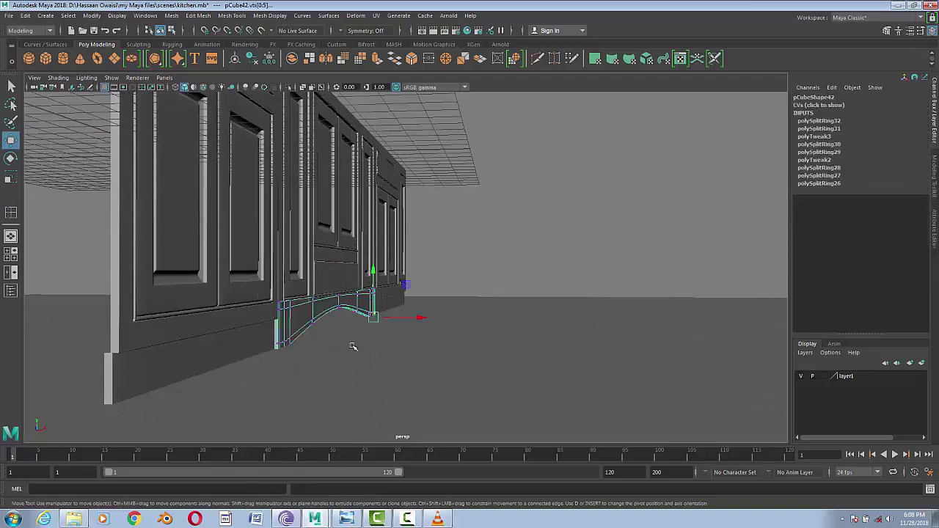
- In wireframe front view, move the pCube42 end vertices along X to the cabinet face
{"action": "mouse_move", "coordinate": [382, 312]}
{"action": "left_mouse_down"}
{"action": "mouse_move", "coordinate": [398, 299]}
{"action": "mouse_move", "coordinate": [394, 322]}
{"action": "left_mouse_up"}
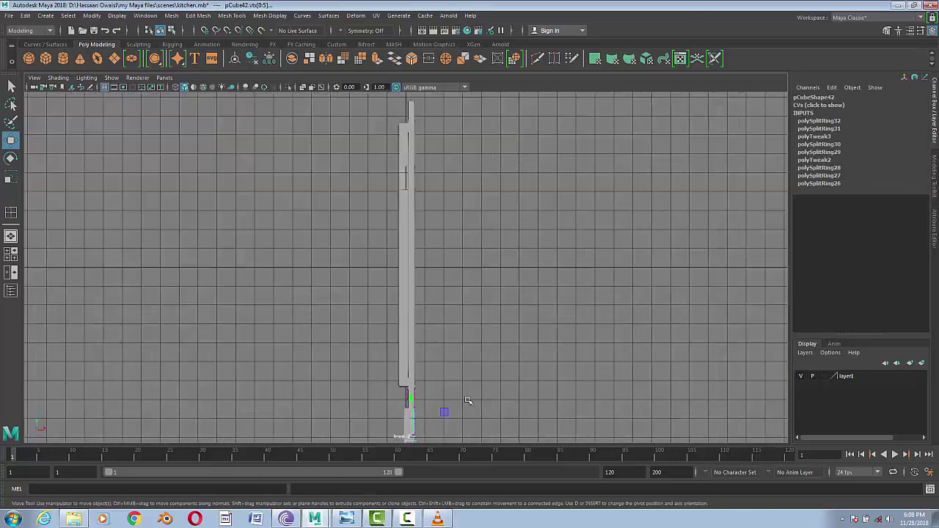
{"action": "scroll", "coordinate": [468, 401], "scroll_direction": "down", "scroll_amount": 2}
{"action": "key", "text": "4"}
{"action": "scroll", "coordinate": [481, 327], "scroll_direction": "up", "scroll_amount": 3}
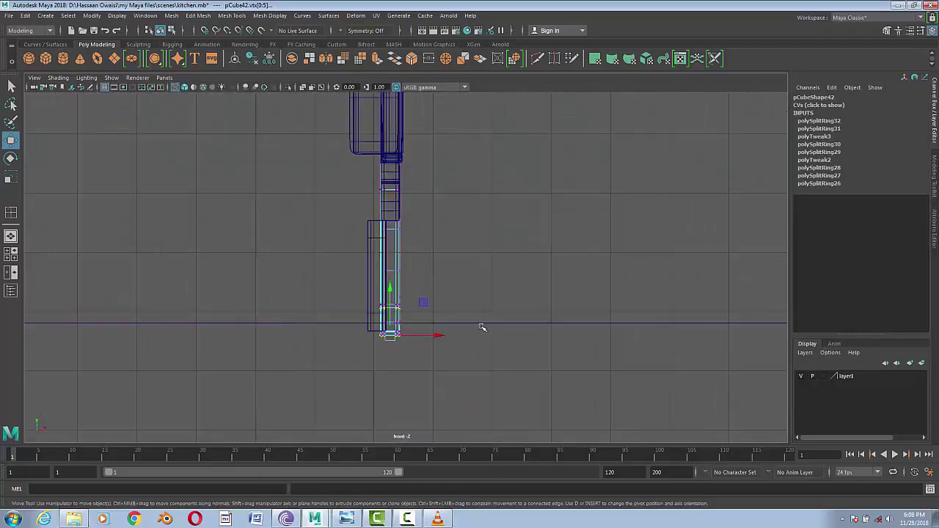
{"action": "scroll", "coordinate": [466, 244], "scroll_direction": "up", "scroll_amount": 3}
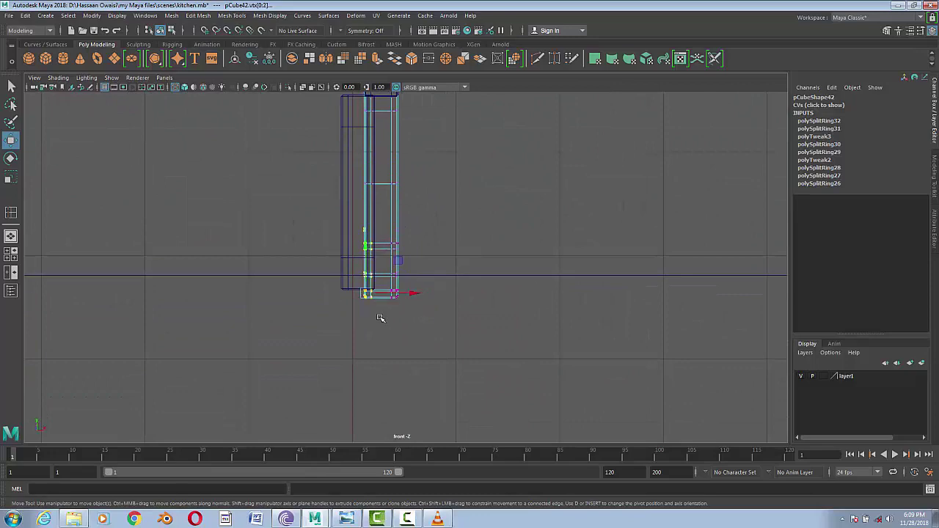
{"action": "left_click_drag", "start_coordinate": [414, 295], "coordinate": [413, 296]}
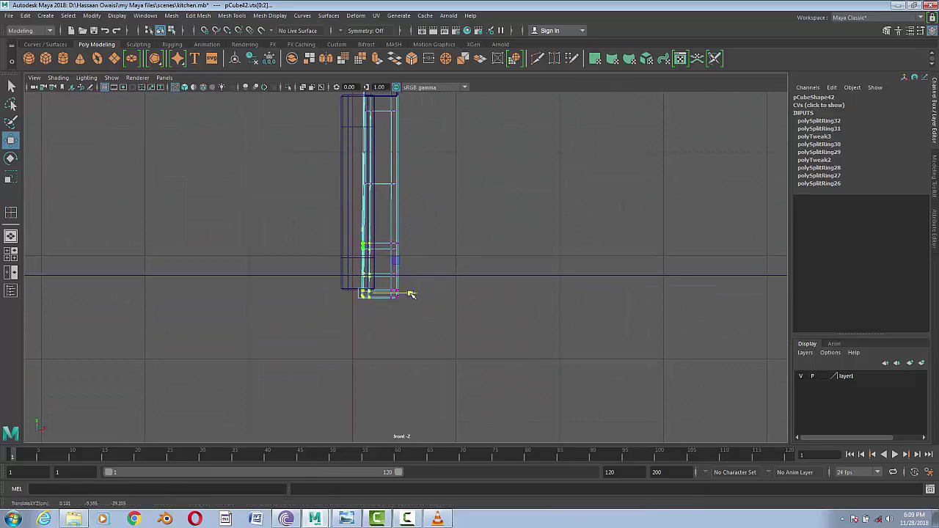
{"action": "scroll", "coordinate": [421, 319], "scroll_direction": "down", "scroll_amount": 3}
{"action": "middle_click_drag", "start_coordinate": [421, 318], "coordinate": [457, 371], "text": "alt"}
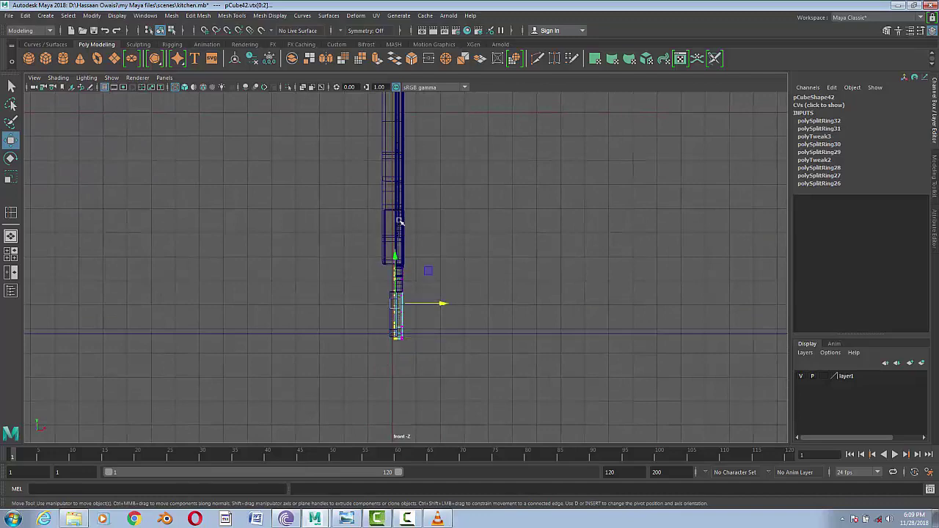
- Return to shaded perspective in object mode and select the left base strip pCube73
{"action": "key", "text": "space"}
{"action": "mouse_move", "coordinate": [430, 315]}
{"action": "left_mouse_down"}
{"action": "mouse_move", "coordinate": [413, 363]}
{"action": "mouse_move", "coordinate": [323, 364]}
{"action": "mouse_move", "coordinate": [352, 346]}
{"action": "left_mouse_up"}
{"action": "key", "text": "5"}
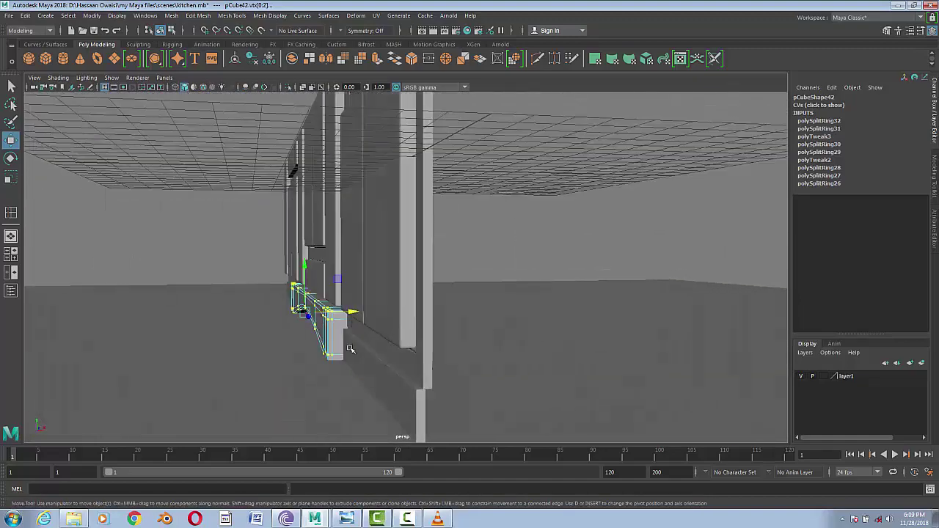
{"action": "right_click_drag", "start_coordinate": [338, 345], "coordinate": [384, 222]}
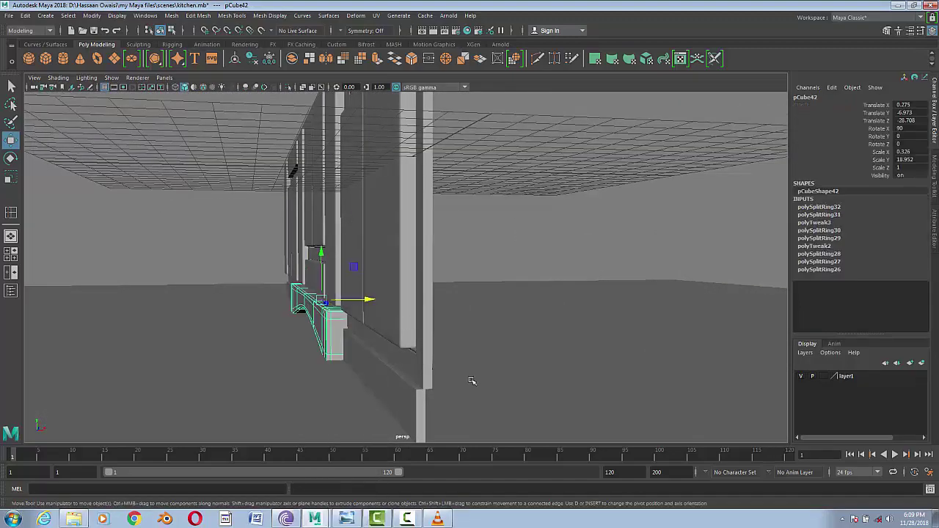
{"action": "left_click_drag", "start_coordinate": [471, 382], "coordinate": [245, 336], "text": "alt"}
{"action": "left_click", "coordinate": [197, 314]}
{"action": "mouse_move", "coordinate": [196, 314]}
{"action": "left_mouse_down", "text": "alt"}
{"action": "mouse_move", "coordinate": [408, 296]}
{"action": "mouse_move", "coordinate": [425, 357]}
{"action": "mouse_move", "coordinate": [450, 379]}
{"action": "mouse_move", "coordinate": [333, 338]}
{"action": "mouse_move", "coordinate": [309, 350]}
{"action": "mouse_move", "coordinate": [330, 338]}
{"action": "left_mouse_up", "text": "alt"}
- Render two Arnold previews of the full cabinet row, then close RenderView
{"action": "left_click", "coordinate": [448, 16]}
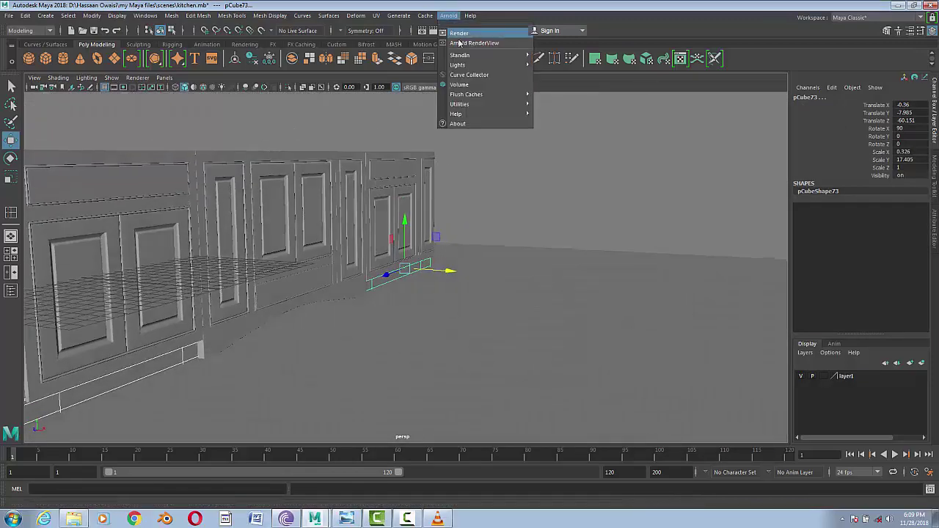
{"action": "left_click", "coordinate": [459, 31]}
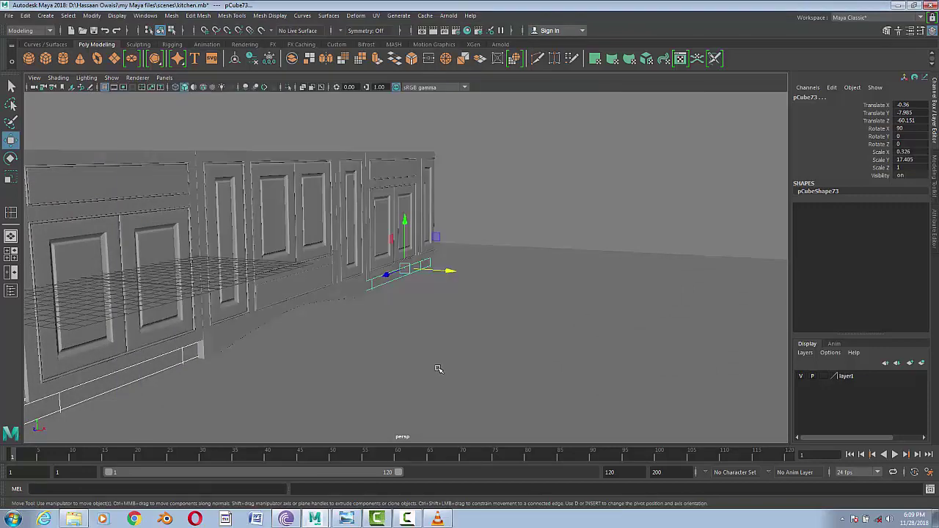
{"action": "right_click_drag", "start_coordinate": [440, 371], "coordinate": [400, 366], "text": "alt"}
{"action": "left_click", "coordinate": [449, 16]}
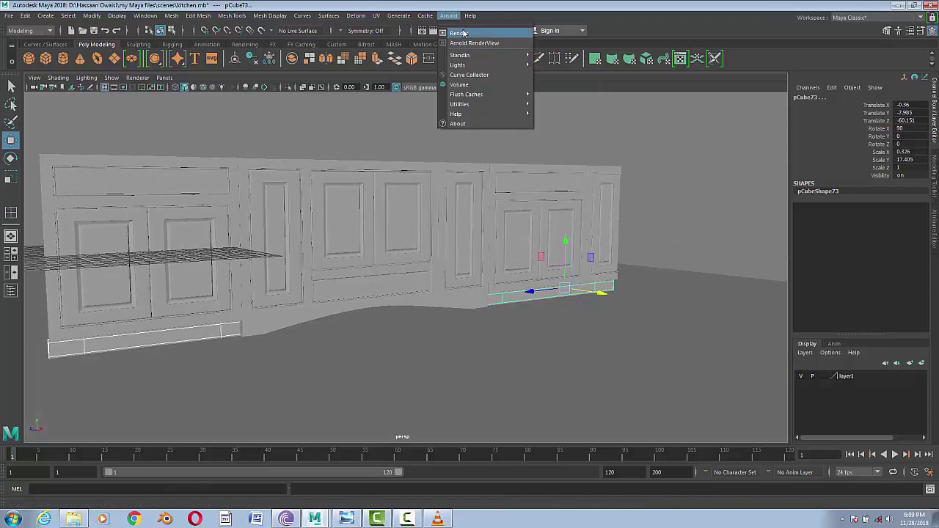
{"action": "left_click", "coordinate": [461, 33]}
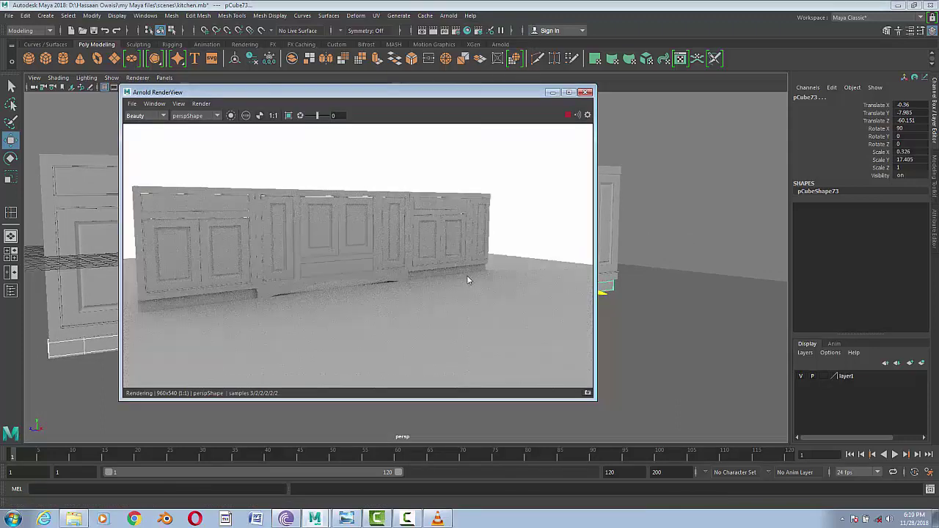
{"action": "left_click", "coordinate": [587, 94]}
- Save the scene as kitchen.mb and select a door panel on the right
{"action": "left_click", "coordinate": [9, 16]}
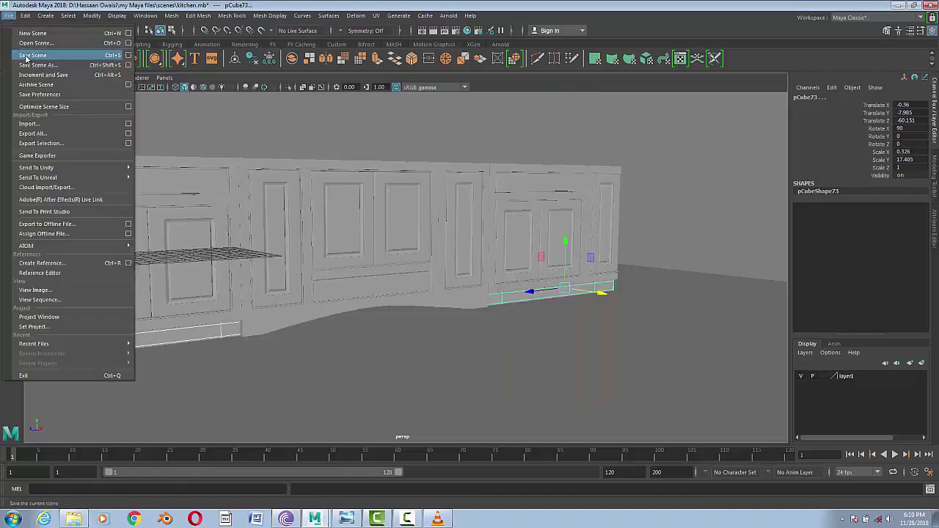
{"action": "left_click", "coordinate": [29, 59]}
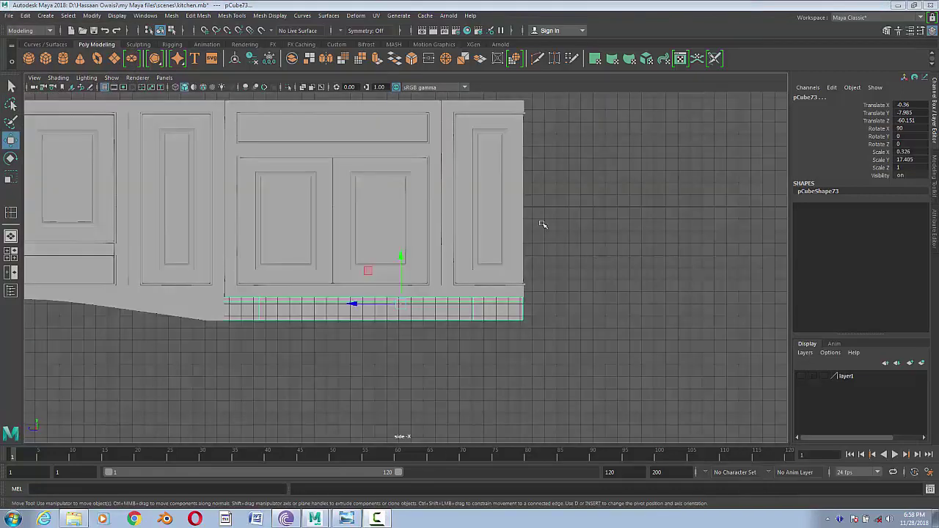
{"action": "left_click", "coordinate": [494, 208]}
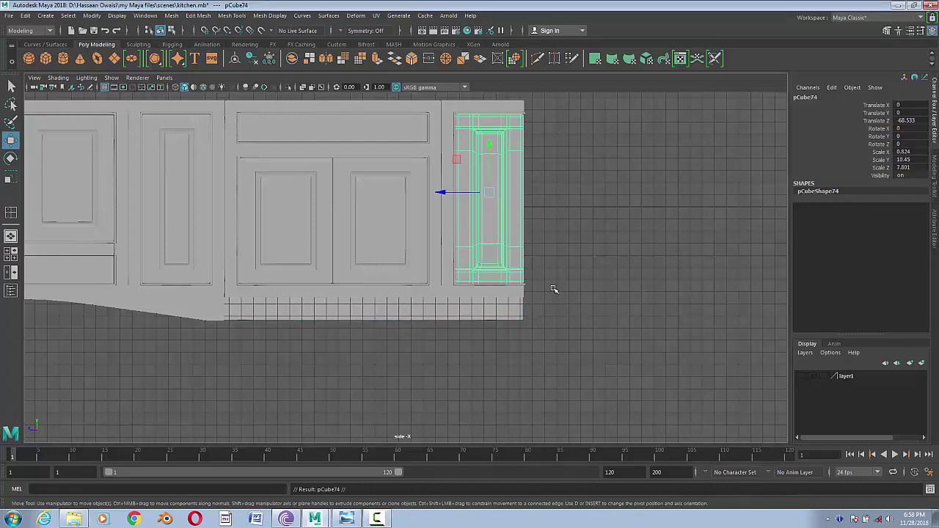
- Rotate the end door panel to -90 in Y and move it to the cabinet's right end
{"action": "key", "text": "space"}
{"action": "left_click", "coordinate": [554, 290]}
{"action": "mouse_move", "coordinate": [540, 314]}
{"action": "left_mouse_down", "text": "alt"}
{"action": "mouse_move", "coordinate": [556, 377]}
{"action": "mouse_move", "coordinate": [549, 352]}
{"action": "left_mouse_up", "text": "alt"}
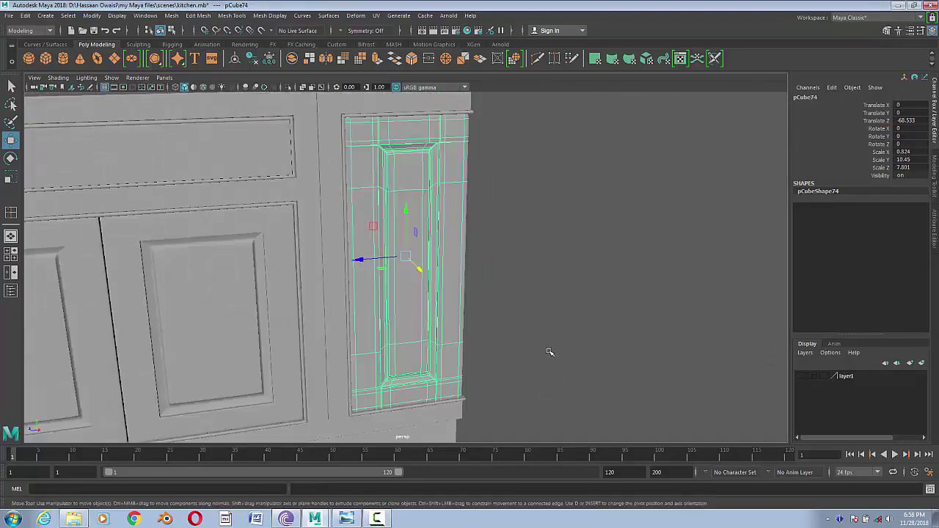
{"action": "key", "text": "e"}
{"action": "left_click_drag", "start_coordinate": [410, 269], "coordinate": [385, 270]}
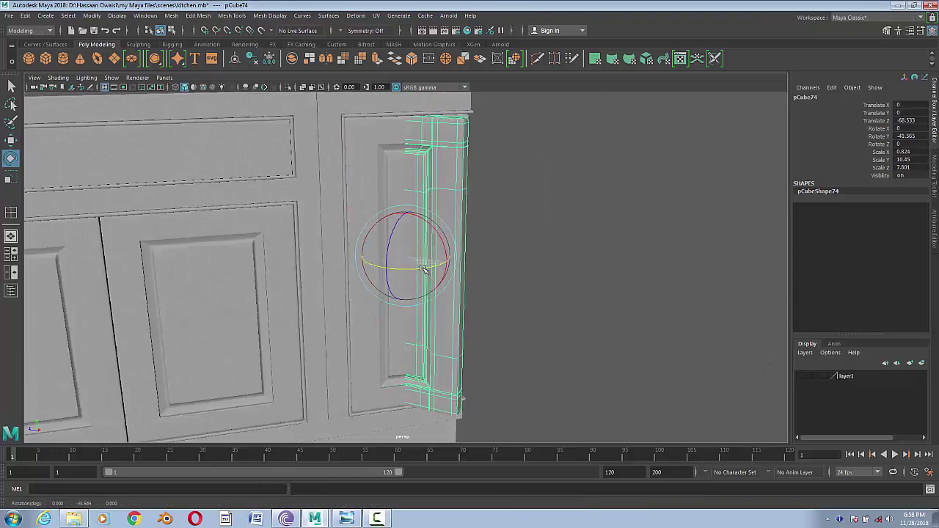
{"action": "left_click", "coordinate": [906, 136]}
{"action": "type", "text": "-90"}
{"action": "key", "text": "Return"}
{"action": "key", "text": "w"}
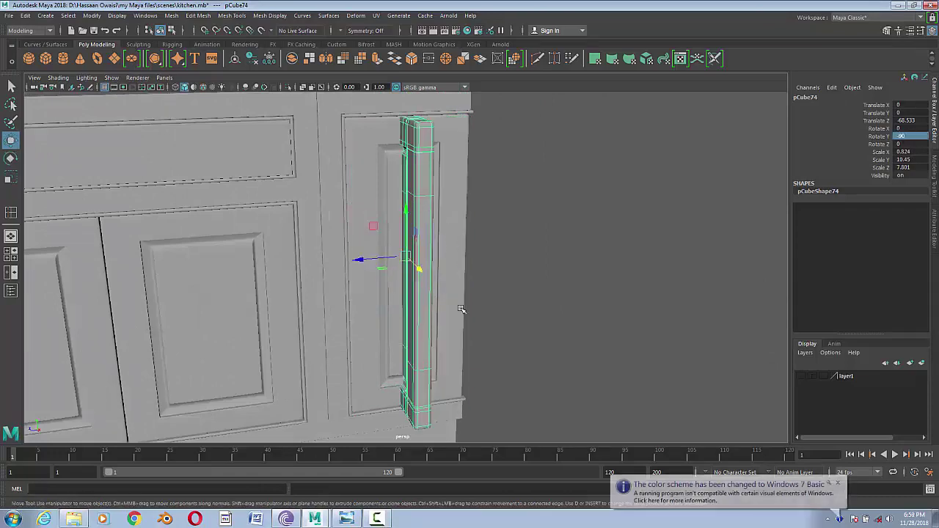
{"action": "mouse_move", "coordinate": [367, 261]}
{"action": "left_mouse_down"}
{"action": "mouse_move", "coordinate": [436, 256]}
{"action": "mouse_move", "coordinate": [426, 256]}
{"action": "left_mouse_up"}
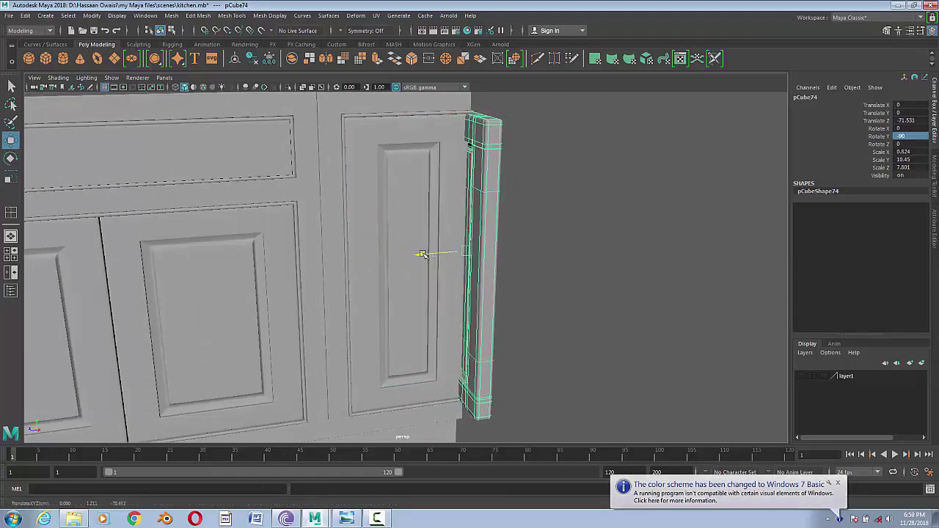
- Align the panel flush with the cabinet end and slide it forward from the front
{"action": "key", "text": "space"}
{"action": "left_click_drag", "start_coordinate": [514, 253], "coordinate": [534, 218]}
{"action": "left_click_drag", "start_coordinate": [477, 192], "coordinate": [481, 192]}
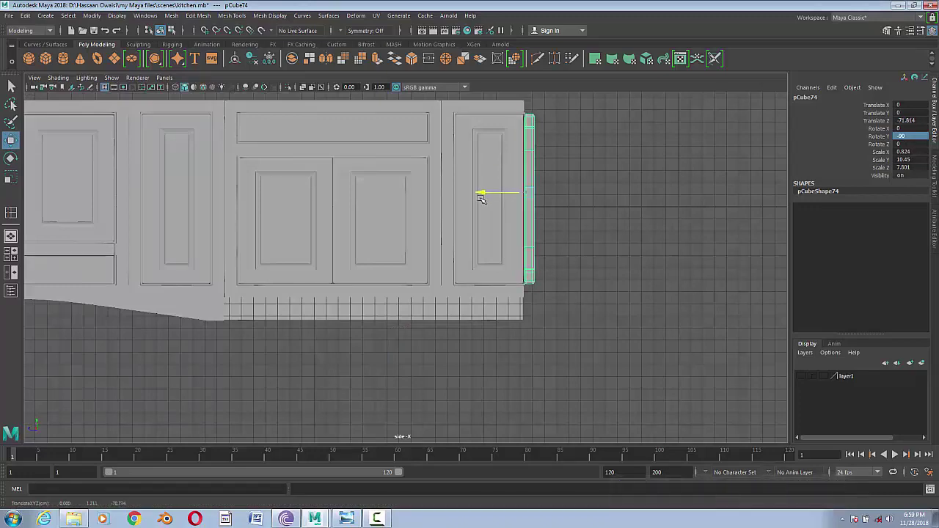
{"action": "key", "text": "space"}
{"action": "mouse_move", "coordinate": [566, 257]}
{"action": "left_mouse_down"}
{"action": "mouse_move", "coordinate": [565, 242]}
{"action": "mouse_move", "coordinate": [535, 264]}
{"action": "mouse_move", "coordinate": [543, 257]}
{"action": "left_mouse_up"}
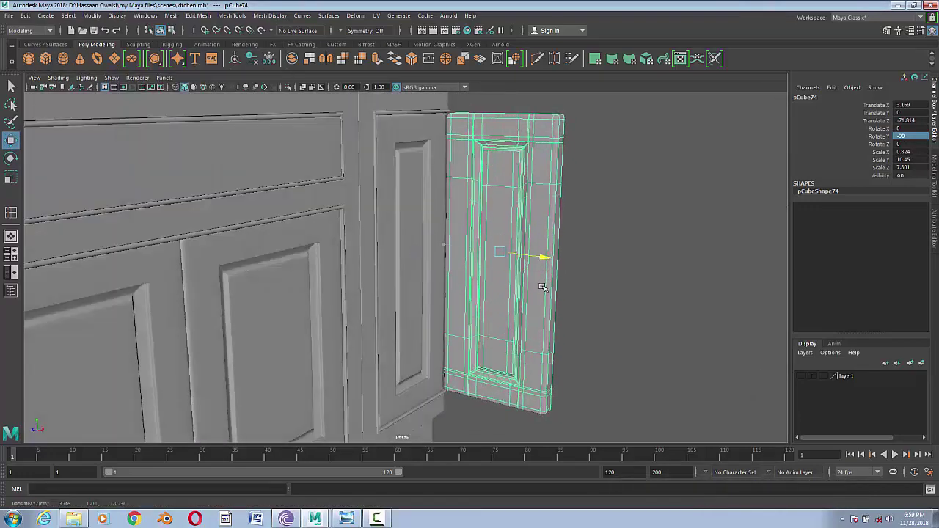
{"action": "scroll", "coordinate": [542, 287], "scroll_direction": "down", "scroll_amount": 3}
{"action": "left_click_drag", "start_coordinate": [597, 325], "coordinate": [514, 315], "text": "alt"}
{"action": "left_click", "coordinate": [411, 163]}
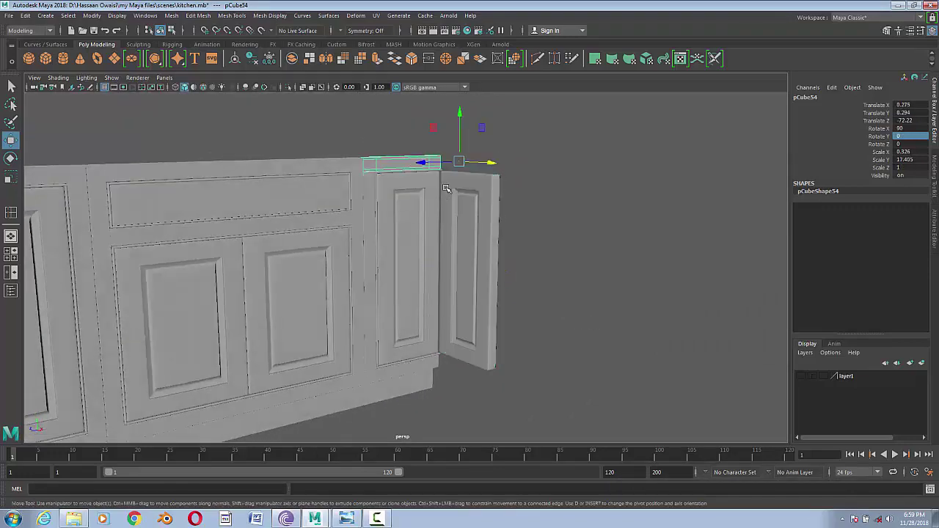
- Turn the top strip copy around its vertical axis and recentre its pivot
{"action": "key", "text": "e"}
{"action": "left_click_drag", "start_coordinate": [459, 189], "coordinate": [489, 164]}
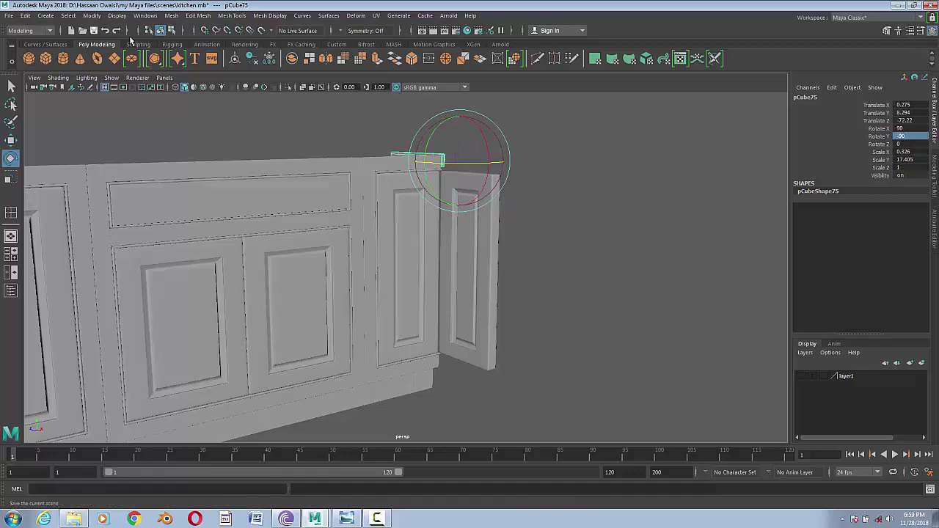
{"action": "left_click", "coordinate": [92, 16]}
{"action": "left_click", "coordinate": [154, 110]}
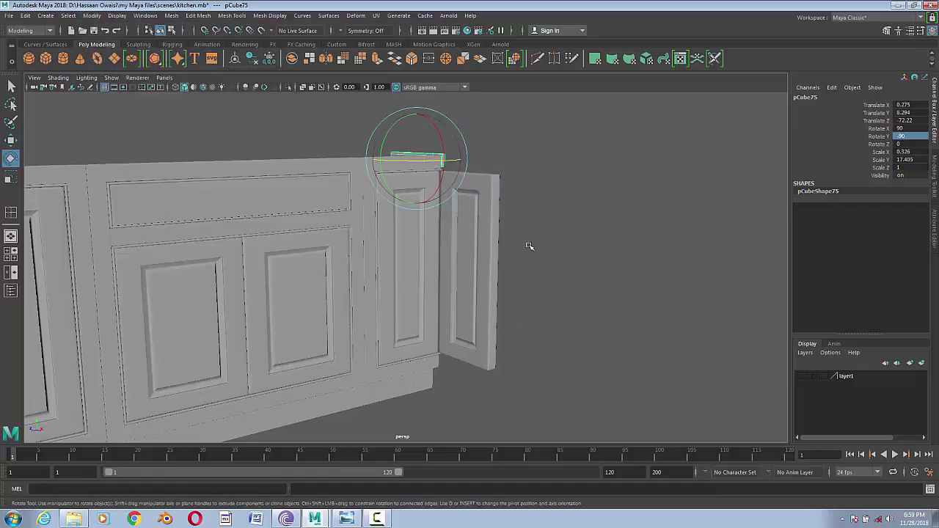
{"action": "key", "text": "w"}
- Position the turned strip along the top of the cabinet's end, up to the corner
{"action": "key", "text": "space"}
{"action": "left_click_drag", "start_coordinate": [523, 243], "coordinate": [565, 220]}
{"action": "scroll", "coordinate": [473, 275], "scroll_direction": "up", "scroll_amount": 3}
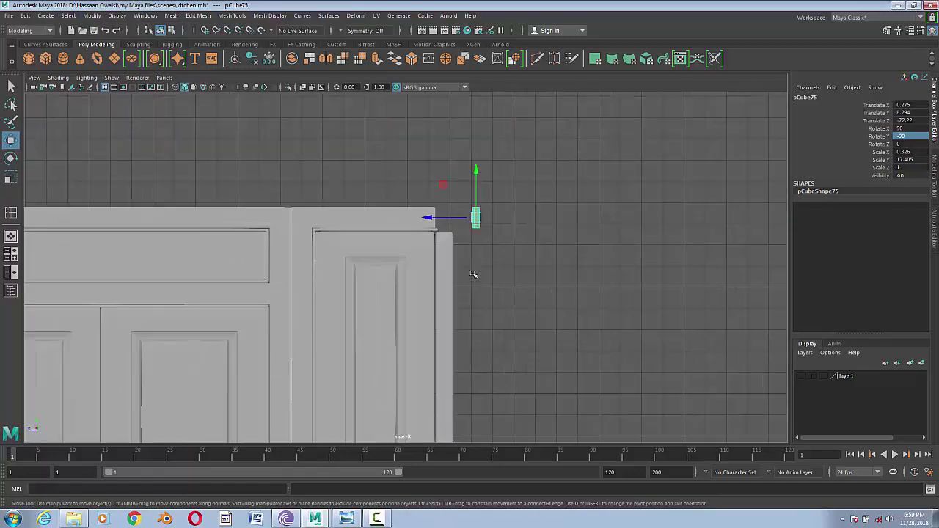
{"action": "scroll", "coordinate": [474, 274], "scroll_direction": "up", "scroll_amount": 3}
{"action": "left_click_drag", "start_coordinate": [501, 209], "coordinate": [404, 211]}
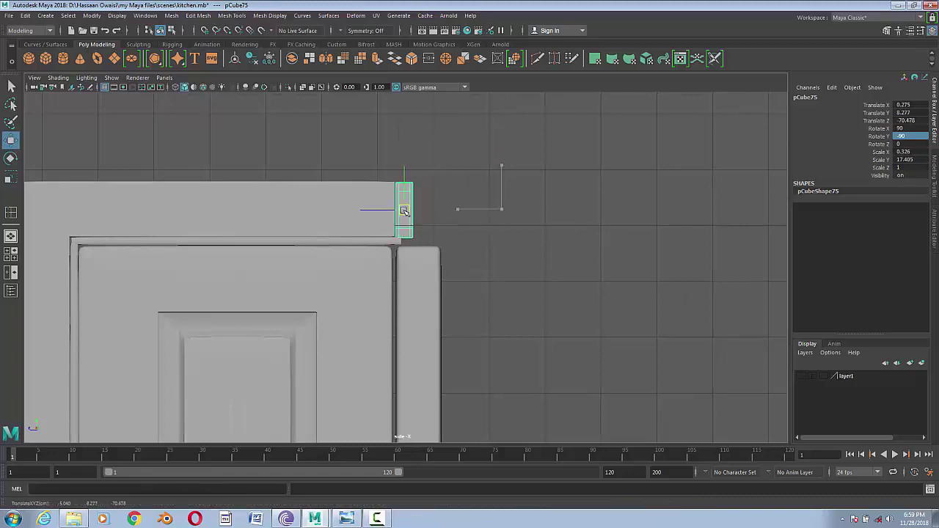
{"action": "key", "text": "space"}
{"action": "left_click_drag", "start_coordinate": [405, 252], "coordinate": [430, 277]}
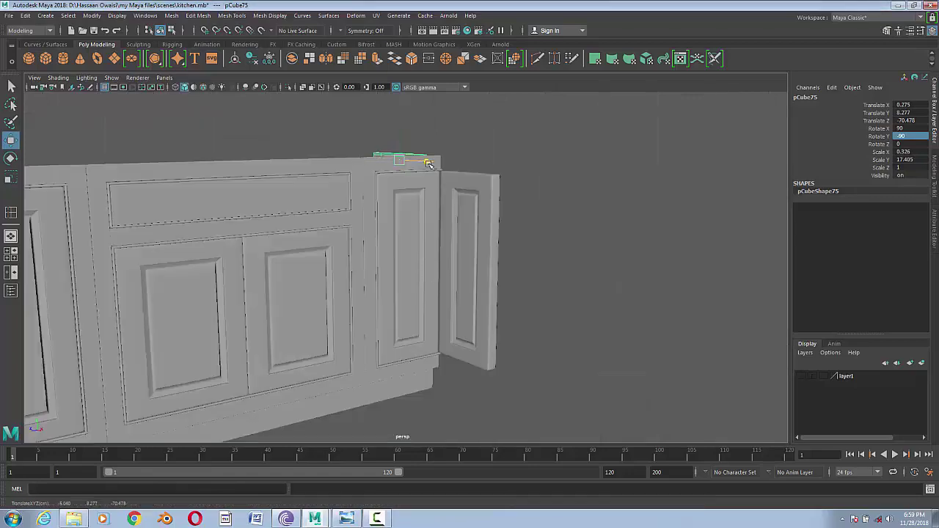
{"action": "middle_click_drag", "start_coordinate": [430, 276], "coordinate": [503, 196]}
{"action": "key", "text": "f"}
{"action": "left_click_drag", "start_coordinate": [438, 274], "coordinate": [459, 286]}
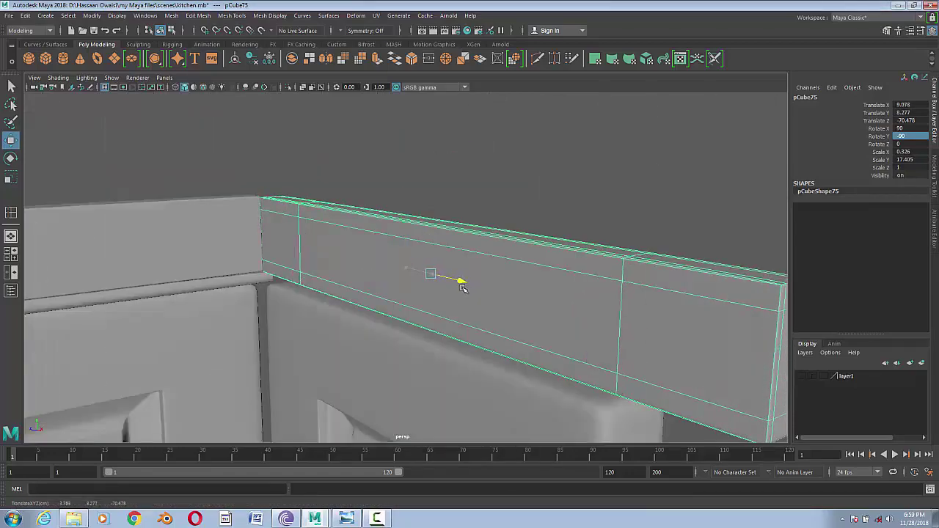
{"action": "left_click_drag", "start_coordinate": [339, 303], "coordinate": [373, 310], "text": "alt"}
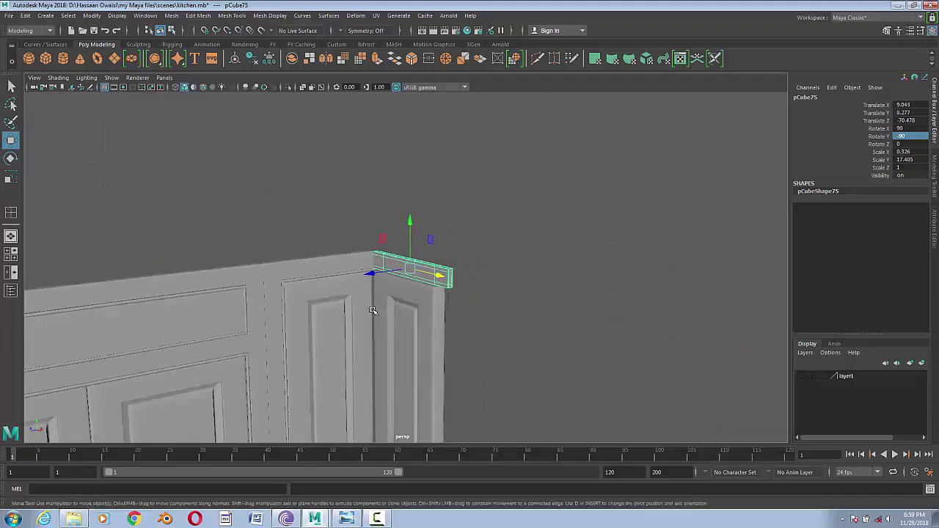
- Turn the thin trim piece below the top to face the side
{"action": "left_click", "coordinate": [344, 275]}
{"action": "key", "text": "e"}
{"action": "left_click_drag", "start_coordinate": [341, 279], "coordinate": [359, 283]}
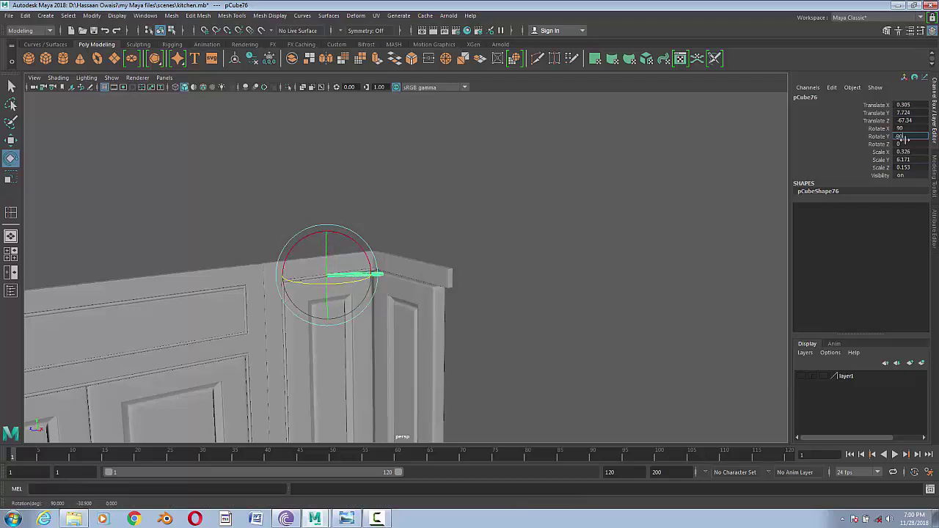
- Slide the thin trim piece along the cabinet's side edge
{"action": "key", "text": "w"}
{"action": "left_click_drag", "start_coordinate": [336, 275], "coordinate": [304, 272]}
{"action": "key", "text": "space"}
{"action": "left_click", "coordinate": [255, 246]}
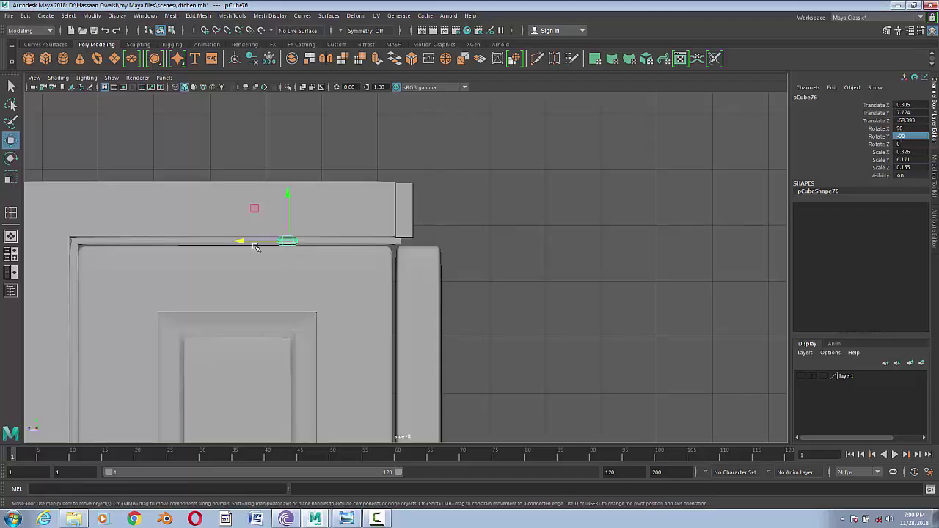
{"action": "left_click_drag", "start_coordinate": [255, 246], "coordinate": [353, 249]}
{"action": "key", "text": "space"}
{"action": "left_click", "coordinate": [399, 272]}
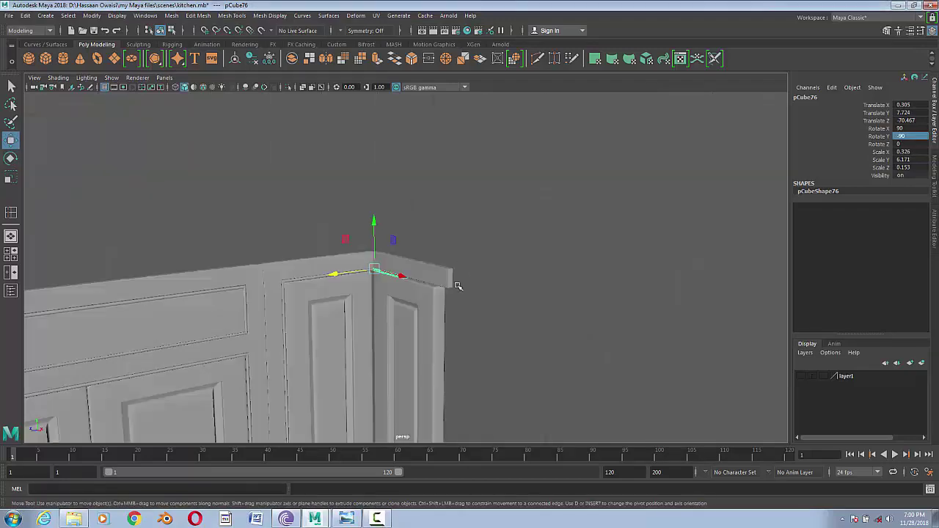
{"action": "mouse_move", "coordinate": [459, 287]}
{"action": "left_mouse_down", "text": "alt"}
{"action": "mouse_move", "coordinate": [443, 306]}
{"action": "mouse_move", "coordinate": [433, 279]}
{"action": "left_mouse_up", "text": "alt"}
{"action": "middle_click_drag", "start_coordinate": [433, 278], "coordinate": [523, 316]}
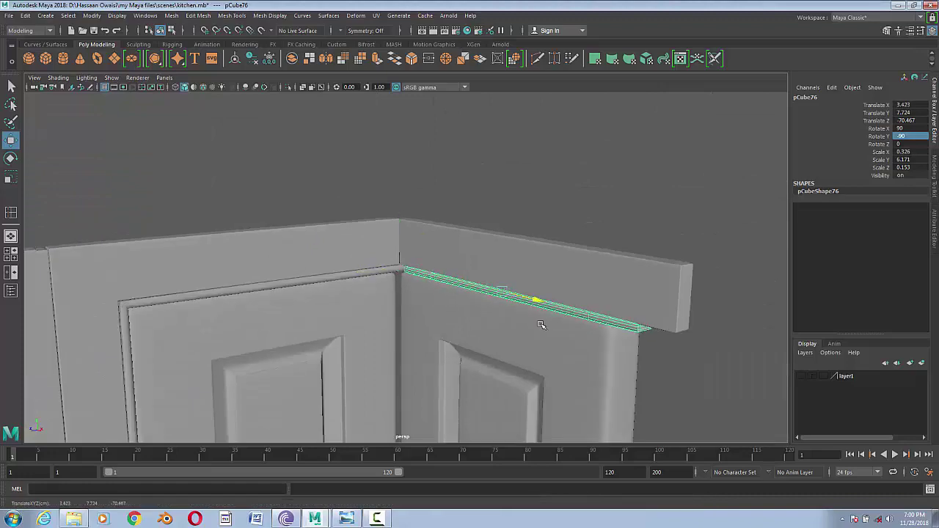
{"action": "mouse_move", "coordinate": [722, 360]}
{"action": "left_mouse_down", "text": "alt"}
{"action": "mouse_move", "coordinate": [476, 363]}
{"action": "mouse_move", "coordinate": [476, 340]}
{"action": "left_mouse_up", "text": "alt"}
- Move a copy of the top strip down to the cabinet base at Translate Y -6.947
{"action": "key", "text": "space"}
{"action": "left_click", "coordinate": [457, 311]}
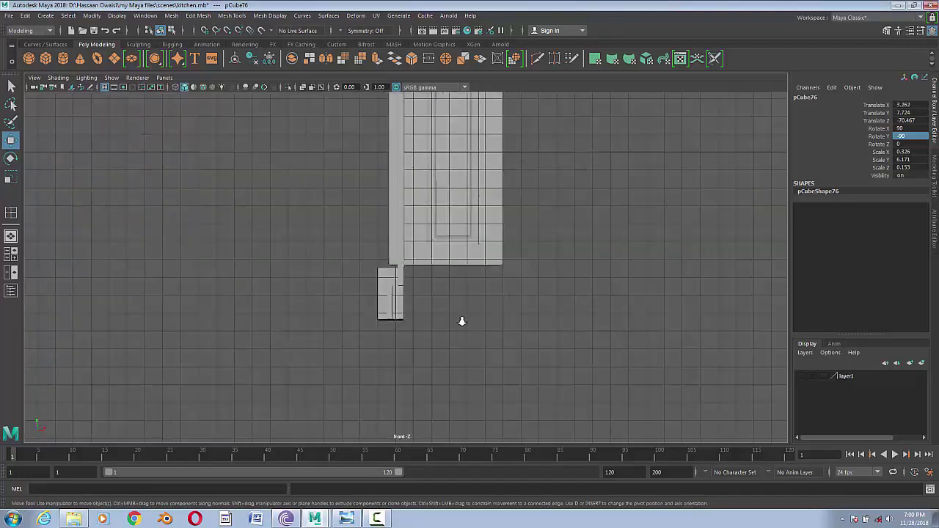
{"action": "middle_click_drag", "start_coordinate": [468, 274], "coordinate": [446, 364], "text": "alt"}
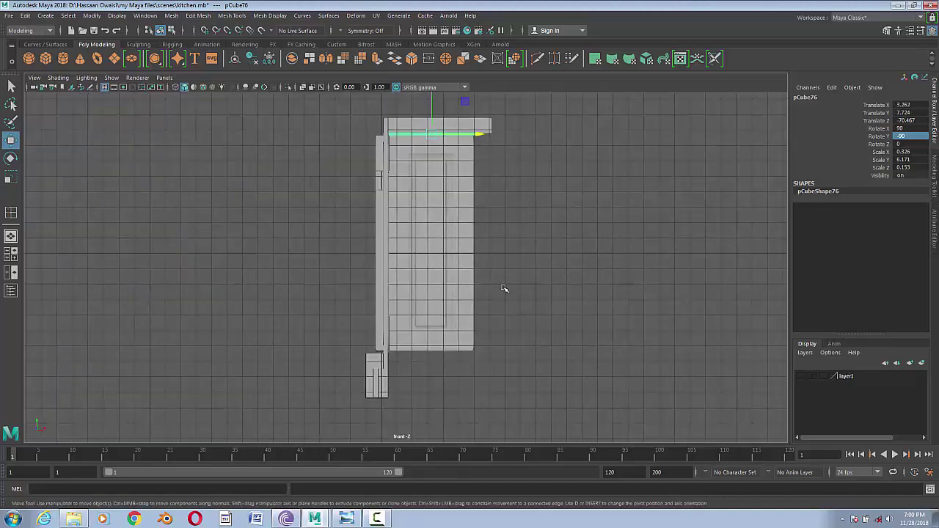
{"action": "middle_click_drag", "start_coordinate": [504, 288], "coordinate": [347, 255], "text": "alt"}
{"action": "scroll", "coordinate": [392, 224], "scroll_direction": "up", "scroll_amount": 1}
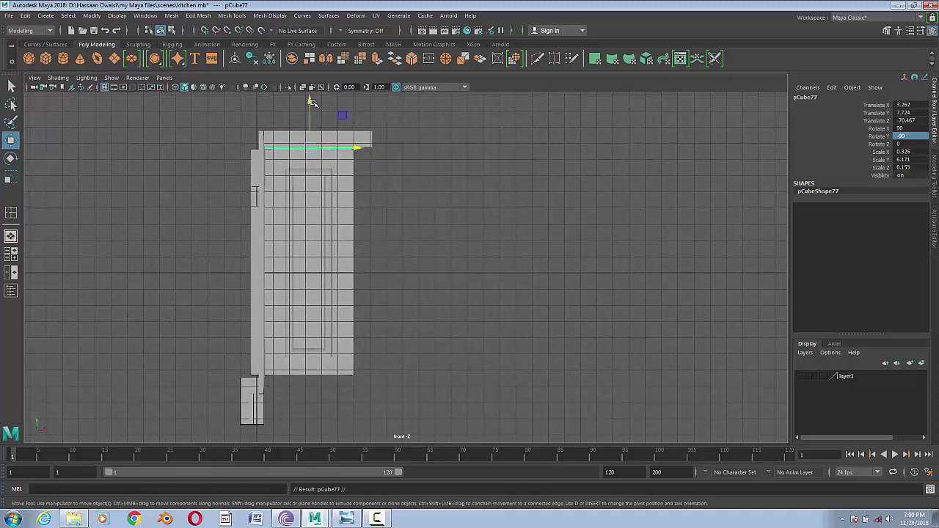
{"action": "left_click_drag", "start_coordinate": [312, 102], "coordinate": [304, 344]}
{"action": "left_click", "coordinate": [360, 138]}
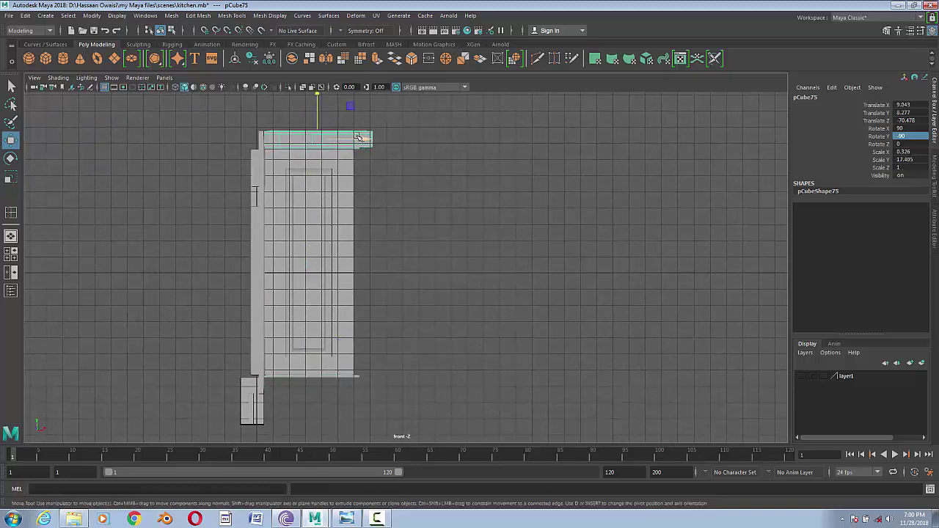
{"action": "left_click_drag", "start_coordinate": [326, 99], "coordinate": [323, 346]}
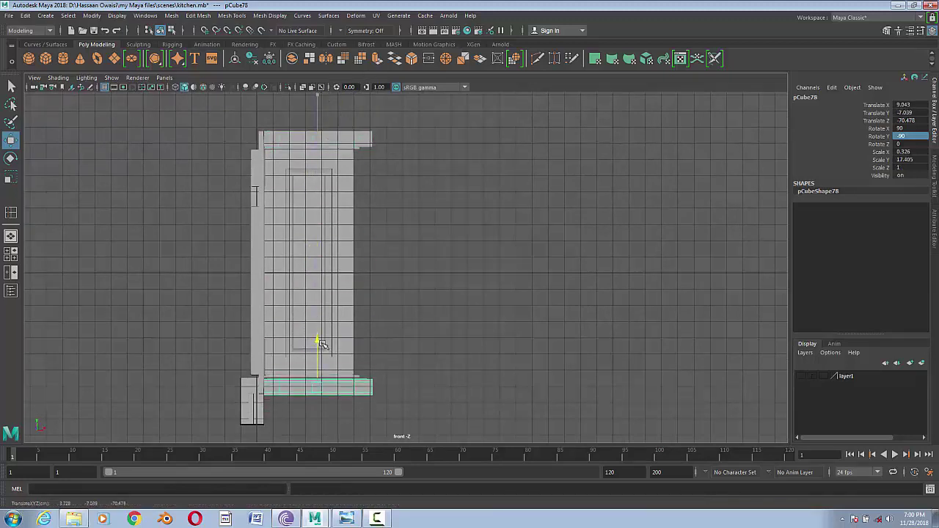
{"action": "key", "text": "f"}
{"action": "left_click_drag", "start_coordinate": [405, 220], "coordinate": [407, 215]}
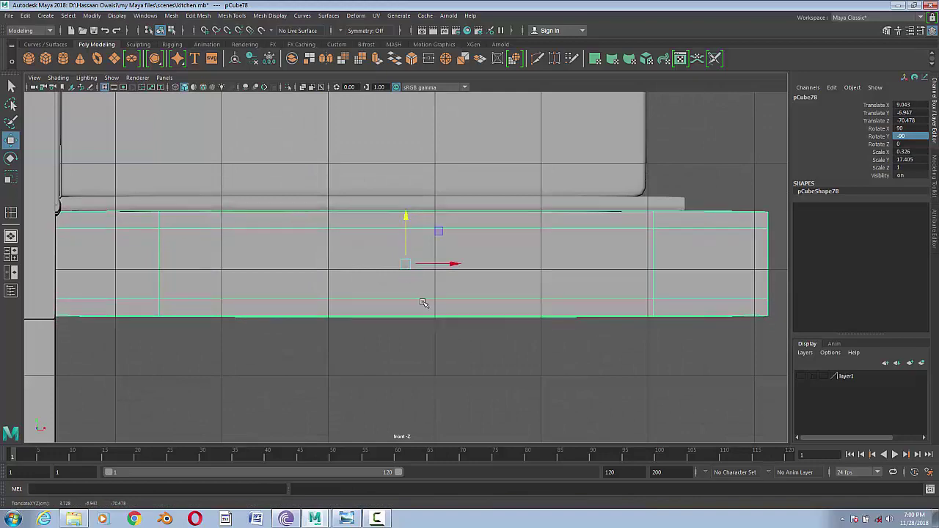
{"action": "scroll", "coordinate": [423, 303], "scroll_direction": "down", "scroll_amount": 5}
{"action": "scroll", "coordinate": [423, 303], "scroll_direction": "down", "scroll_amount": 2}
- Save the scene and compare the model against the kitchen reference photo
{"action": "left_click", "coordinate": [8, 16]}
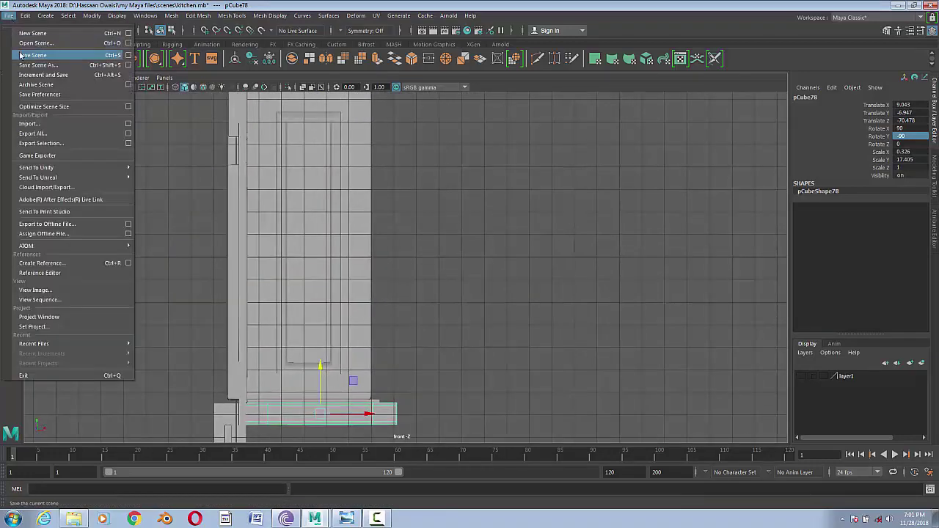
{"action": "left_click", "coordinate": [33, 55]}
{"action": "key", "text": "space"}
{"action": "left_click_drag", "start_coordinate": [438, 334], "coordinate": [433, 306]}
{"action": "mouse_move", "coordinate": [489, 387]}
{"action": "left_mouse_down", "text": "alt"}
{"action": "mouse_move", "coordinate": [496, 382]}
{"action": "mouse_move", "coordinate": [472, 382]}
{"action": "left_mouse_up", "text": "alt"}
{"action": "left_click", "coordinate": [346, 519]}
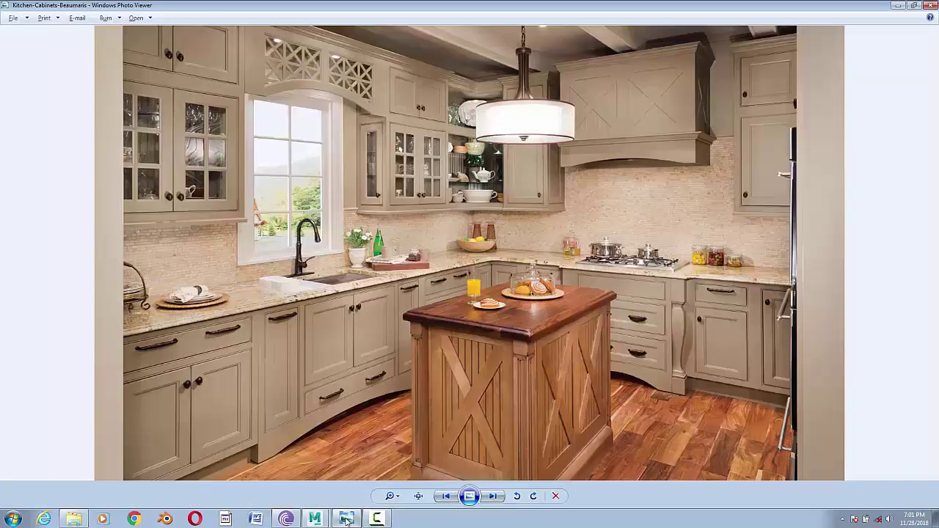
{"action": "left_click", "coordinate": [347, 519]}
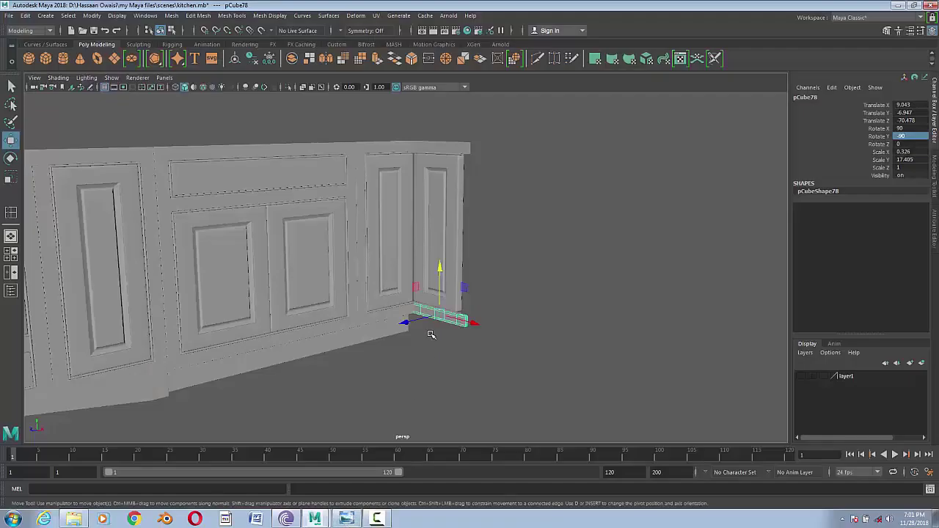
- Set the copied vertical trim post's Rotate Y to -90
{"action": "left_click", "coordinate": [361, 231]}
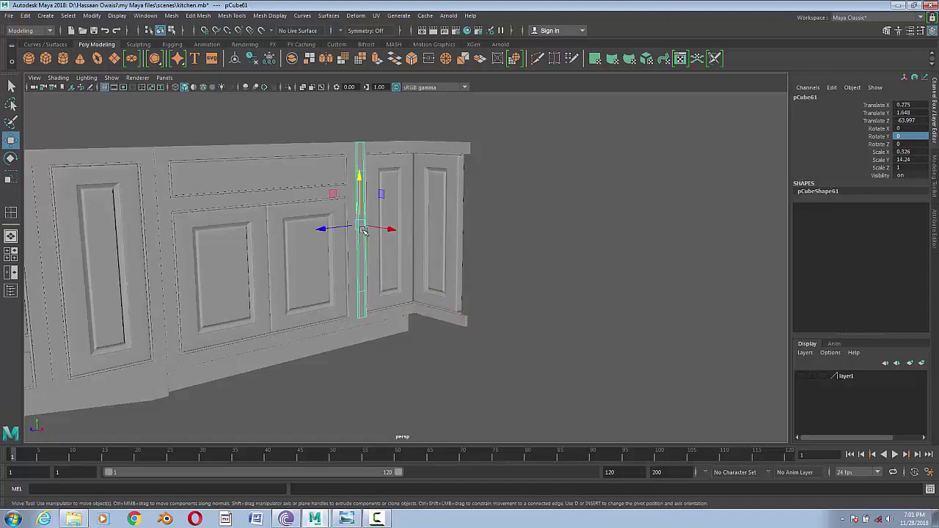
{"action": "key", "text": "e"}
{"action": "left_click_drag", "start_coordinate": [400, 229], "coordinate": [388, 230]}
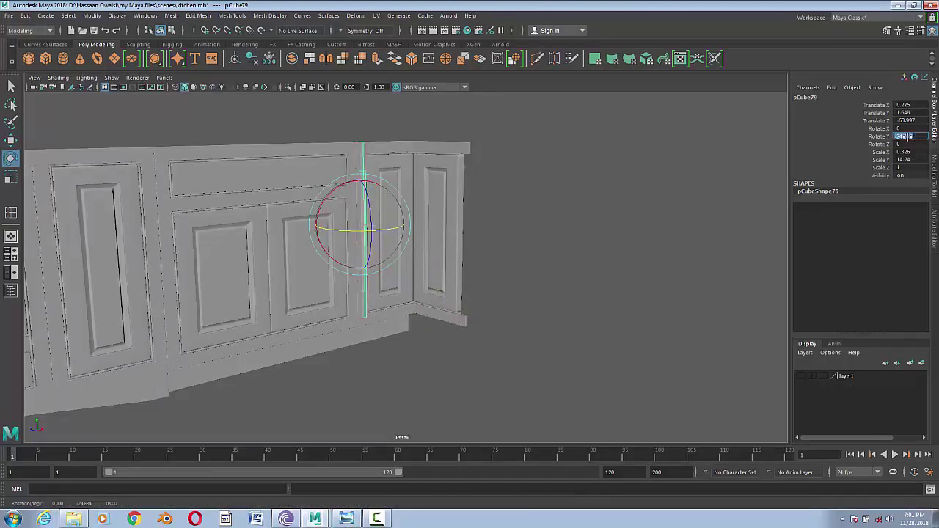
{"action": "type", "text": "-90"}
{"action": "key", "text": "Return"}
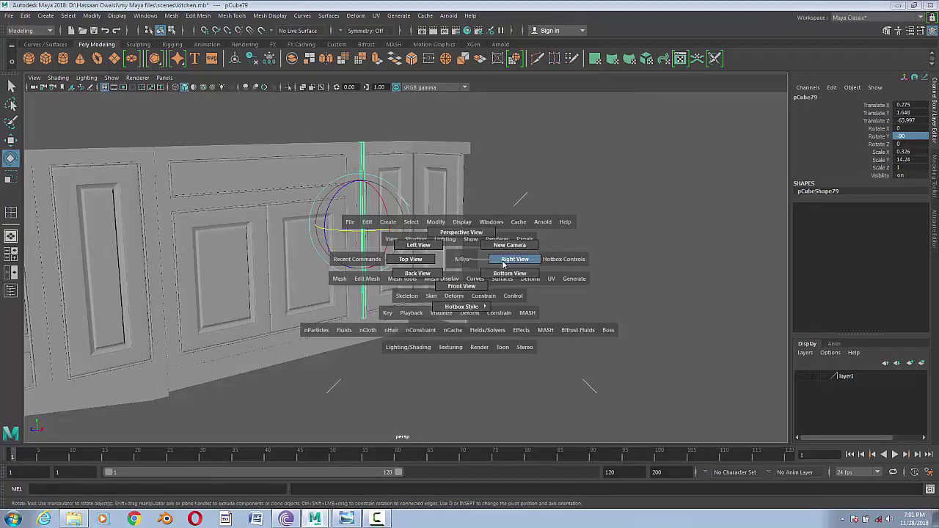
- Slide the post onto the cabinet end's outer edge at Translate Z -70.487
{"action": "left_click_drag", "start_coordinate": [430, 262], "coordinate": [440, 262]}
{"action": "key", "text": "w"}
{"action": "scroll", "coordinate": [315, 257], "scroll_direction": "down", "scroll_amount": 3}
{"action": "left_click_drag", "start_coordinate": [213, 281], "coordinate": [353, 283]}
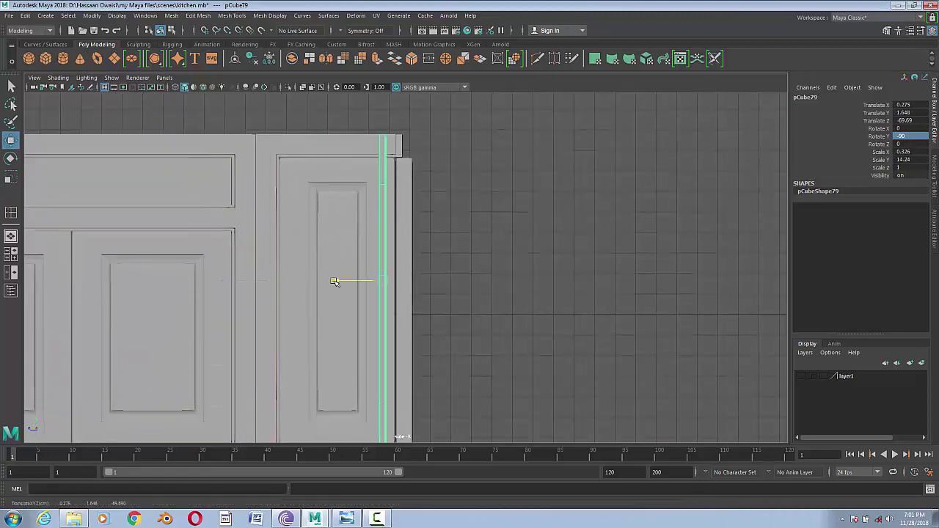
{"action": "left_click_drag", "start_coordinate": [457, 287], "coordinate": [440, 288]}
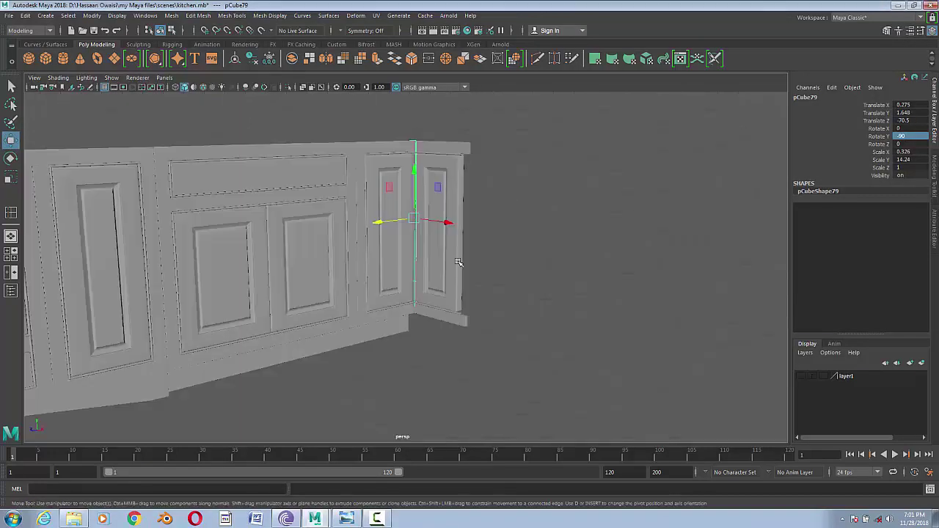
{"action": "left_click_drag", "start_coordinate": [453, 236], "coordinate": [502, 245]}
{"action": "mouse_move", "coordinate": [431, 304]}
{"action": "left_mouse_down", "text": "alt"}
{"action": "mouse_move", "coordinate": [495, 310]}
{"action": "mouse_move", "coordinate": [431, 312]}
{"action": "mouse_move", "coordinate": [443, 321]}
{"action": "mouse_move", "coordinate": [335, 345]}
{"action": "mouse_move", "coordinate": [470, 261]}
{"action": "mouse_move", "coordinate": [396, 322]}
{"action": "mouse_move", "coordinate": [379, 296]}
{"action": "mouse_move", "coordinate": [327, 325]}
{"action": "mouse_move", "coordinate": [484, 247]}
{"action": "mouse_move", "coordinate": [430, 252]}
{"action": "left_mouse_up", "text": "alt"}
{"action": "key", "text": "space"}
{"action": "left_click", "coordinate": [490, 286]}
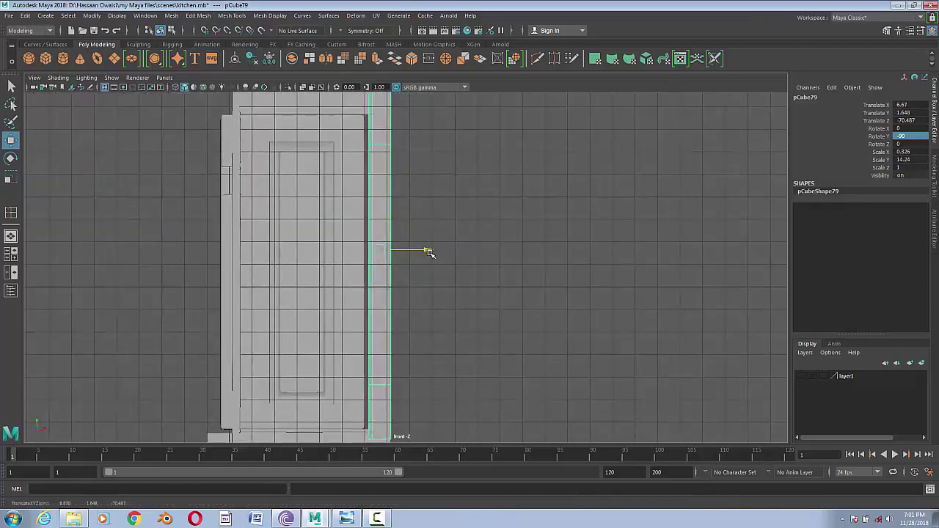
- Stand the rail copy upright and move it to the frame's inner edge near Translate X 6.06
{"action": "left_click", "coordinate": [343, 113]}
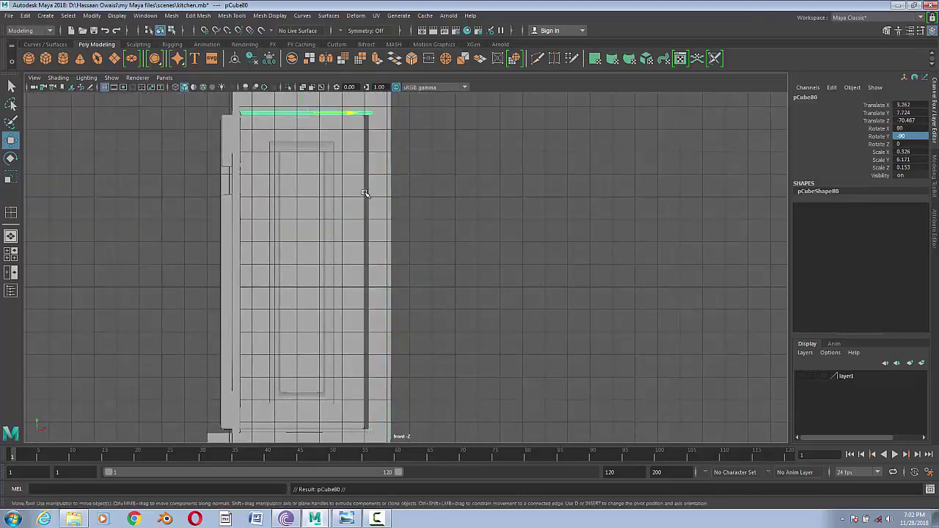
{"action": "middle_click_drag", "start_coordinate": [364, 192], "coordinate": [379, 256], "text": "alt"}
{"action": "key", "text": "e"}
{"action": "left_click_drag", "start_coordinate": [333, 144], "coordinate": [365, 238]}
{"action": "key", "text": "Return"}
{"action": "key", "text": "w"}
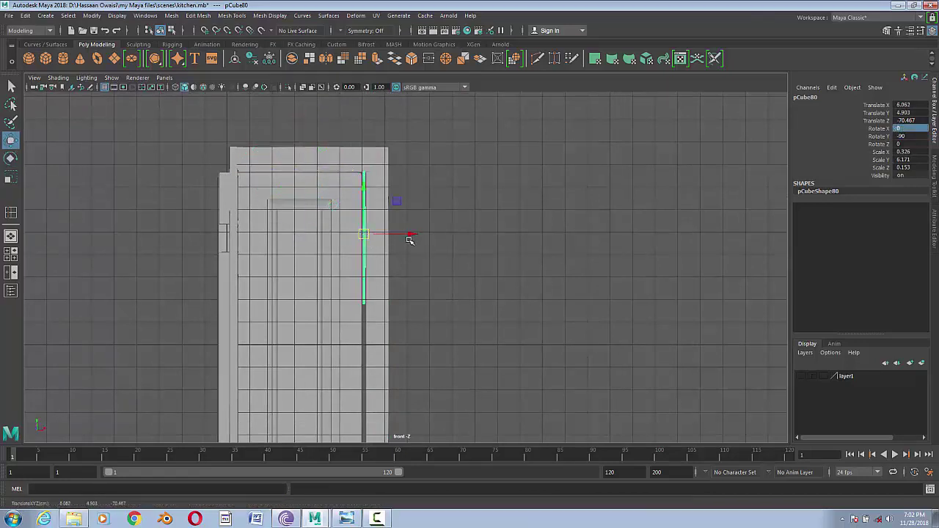
{"action": "scroll", "coordinate": [410, 239], "scroll_direction": "up", "scroll_amount": 3}
{"action": "middle_click_drag", "start_coordinate": [408, 242], "coordinate": [450, 339], "text": "alt"}
{"action": "left_click_drag", "start_coordinate": [394, 283], "coordinate": [389, 284]}
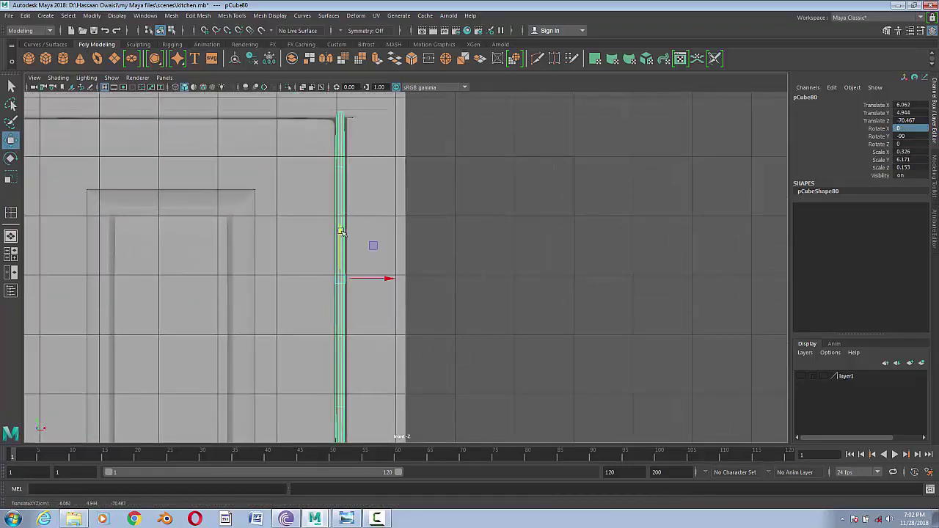
- Stretch the rail's vertices down to the frame's bottom edge, then review in perspective
{"action": "middle_click_drag", "start_coordinate": [341, 232], "coordinate": [354, 169], "text": "alt"}
{"action": "key", "text": "F8"}
{"action": "mouse_move", "coordinate": [487, 411]}
{"action": "middle_mouse_down", "text": "alt"}
{"action": "mouse_move", "coordinate": [537, 274]}
{"action": "mouse_move", "coordinate": [539, 236]}
{"action": "middle_mouse_up", "text": "alt"}
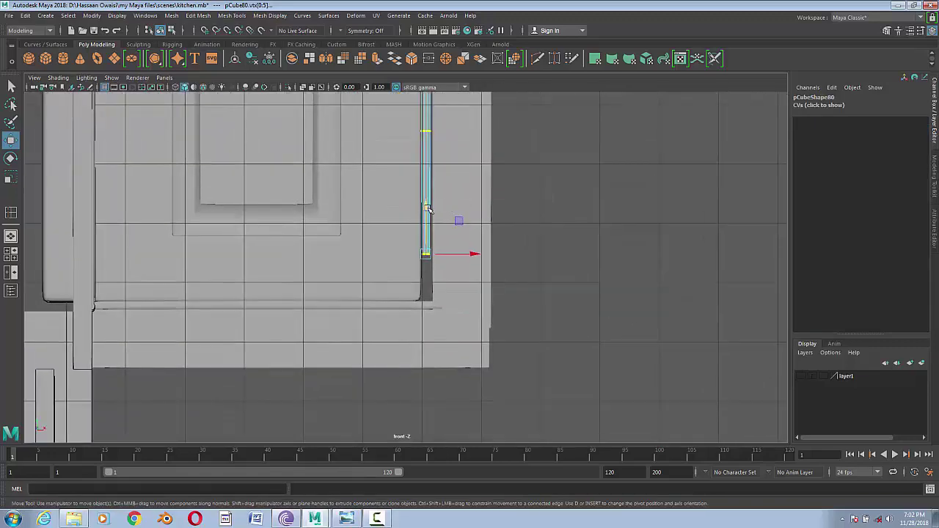
{"action": "left_click_drag", "start_coordinate": [424, 209], "coordinate": [426, 256]}
{"action": "right_click_drag", "start_coordinate": [422, 151], "coordinate": [450, 130]}
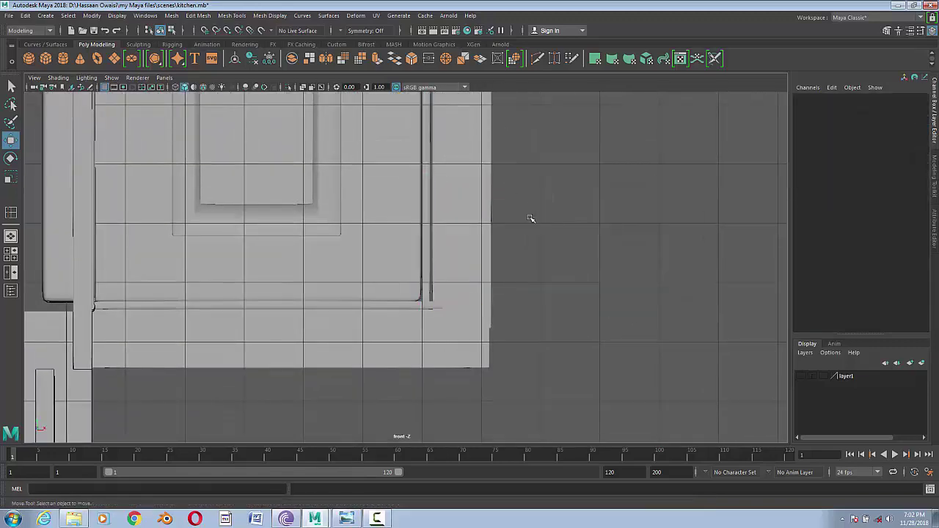
{"action": "key", "text": "f"}
{"action": "left_click", "coordinate": [570, 268]}
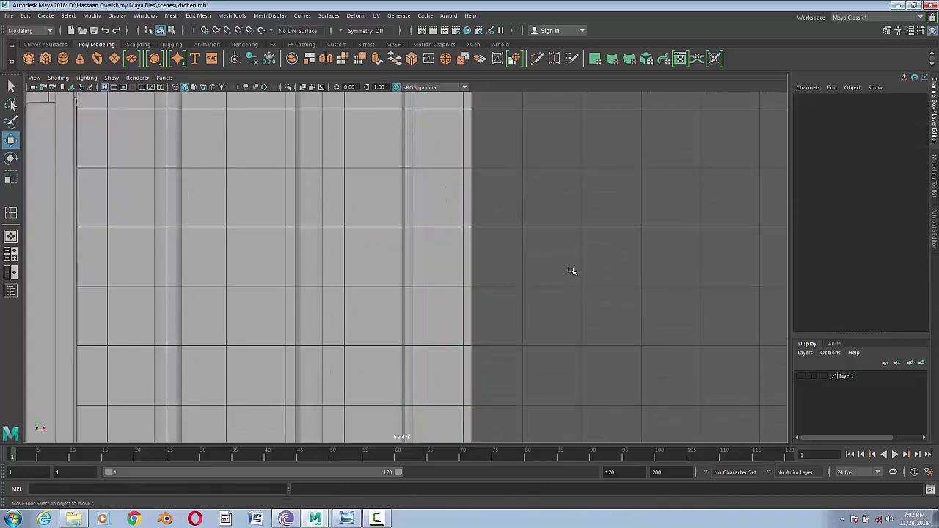
{"action": "key", "text": "space"}
{"action": "mouse_move", "coordinate": [503, 269]}
{"action": "left_mouse_down"}
{"action": "mouse_move", "coordinate": [465, 281]}
{"action": "mouse_move", "coordinate": [476, 252]}
{"action": "left_mouse_up"}
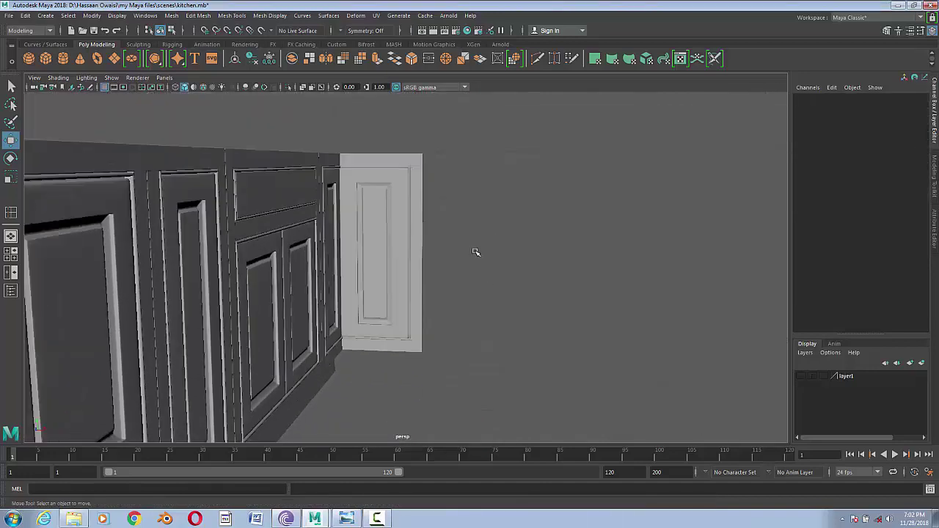
- Save the kitchen scene and duplicate the vertical rail pCube79
{"action": "left_click", "coordinate": [411, 258]}
{"action": "key", "text": "ctrl+s"}
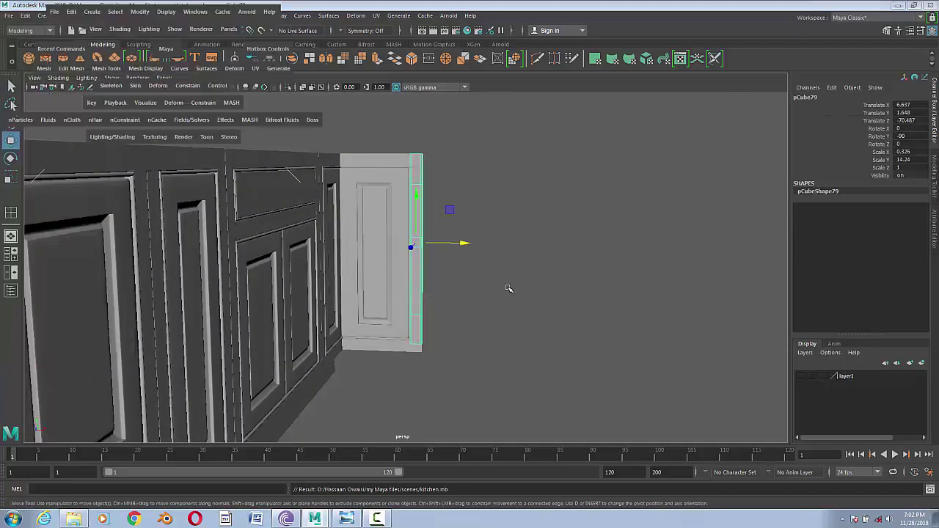
{"action": "key", "text": "space"}
{"action": "left_click_drag", "start_coordinate": [504, 315], "coordinate": [514, 258]}
{"action": "scroll", "coordinate": [493, 291], "scroll_direction": "down", "scroll_amount": 2}
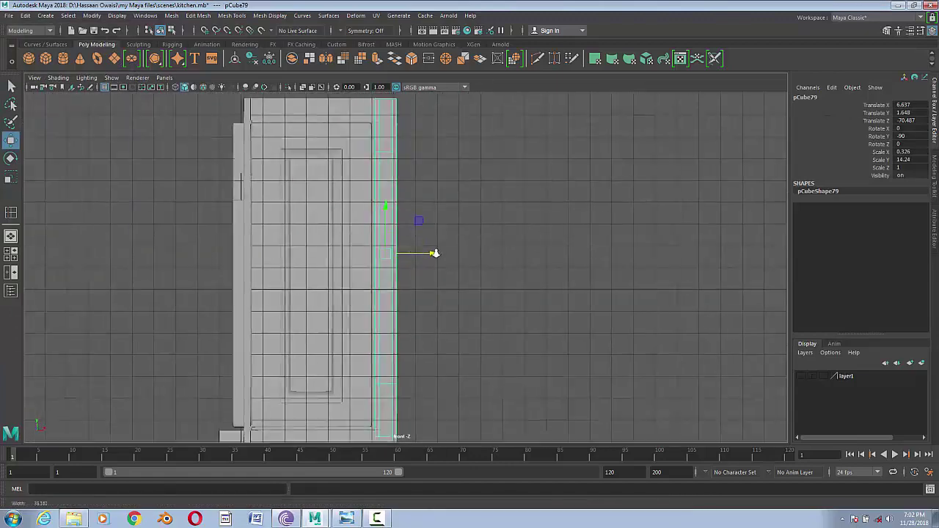
{"action": "middle_click_drag", "start_coordinate": [497, 272], "coordinate": [498, 256], "text": "alt"}
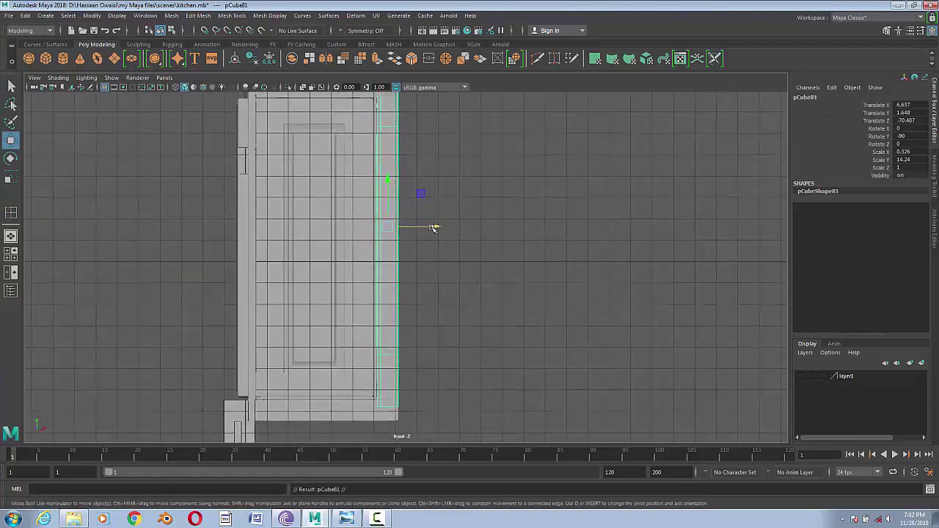
- Move the rail copy to the door's right edge at Translate X 7.845, then check the reference photo
{"action": "mouse_move", "coordinate": [434, 227]}
{"action": "left_mouse_down"}
{"action": "mouse_move", "coordinate": [457, 227]}
{"action": "mouse_move", "coordinate": [446, 238]}
{"action": "left_mouse_up"}
{"action": "scroll", "coordinate": [457, 229], "scroll_direction": "up", "scroll_amount": 2}
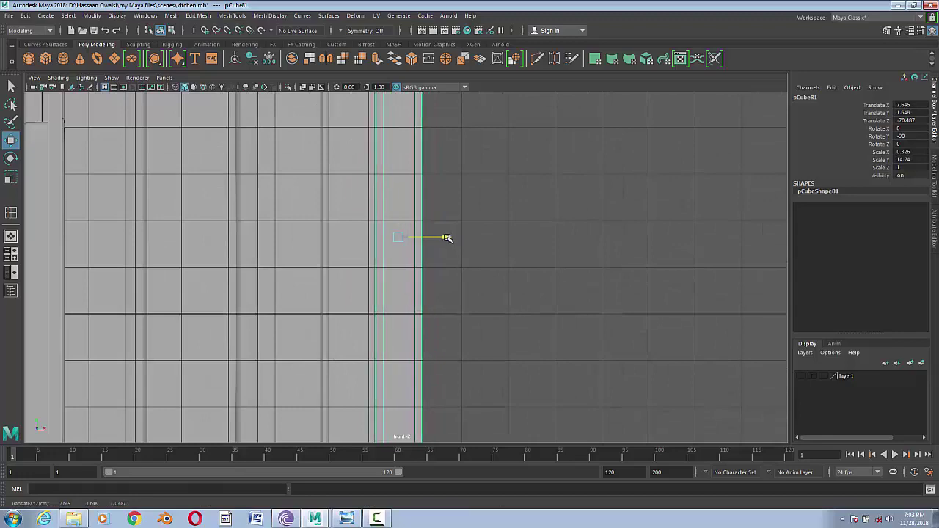
{"action": "left_click", "coordinate": [447, 238]}
{"action": "scroll", "coordinate": [474, 308], "scroll_direction": "down", "scroll_amount": 5}
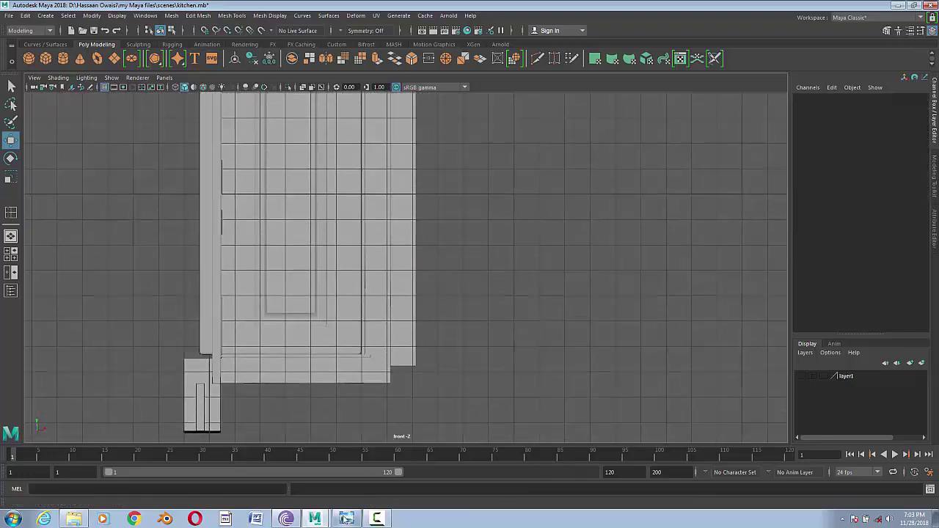
{"action": "left_click", "coordinate": [344, 519]}
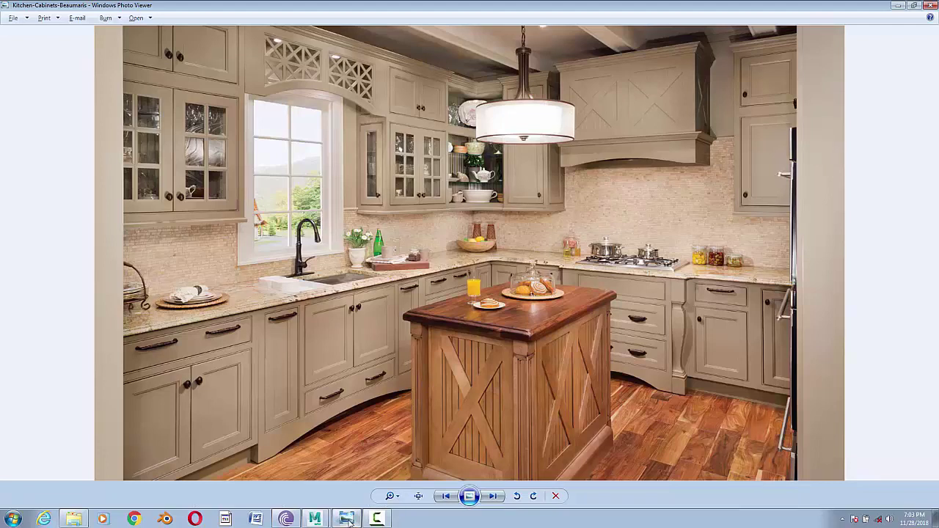
{"action": "left_click", "coordinate": [348, 520]}
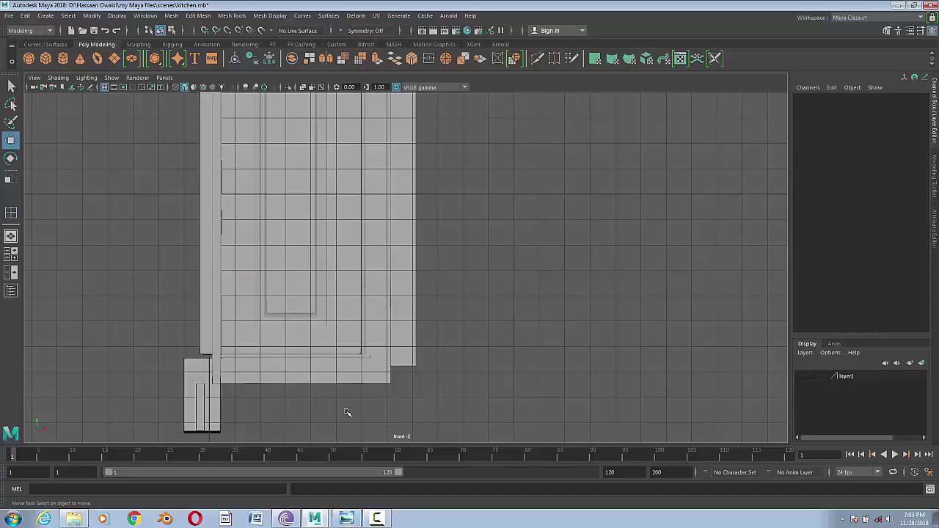
- Duplicate the open cabinet frame and its top panel and rotate the copies -90 in Y
{"action": "scroll", "coordinate": [497, 363], "scroll_direction": "down", "scroll_amount": 3}
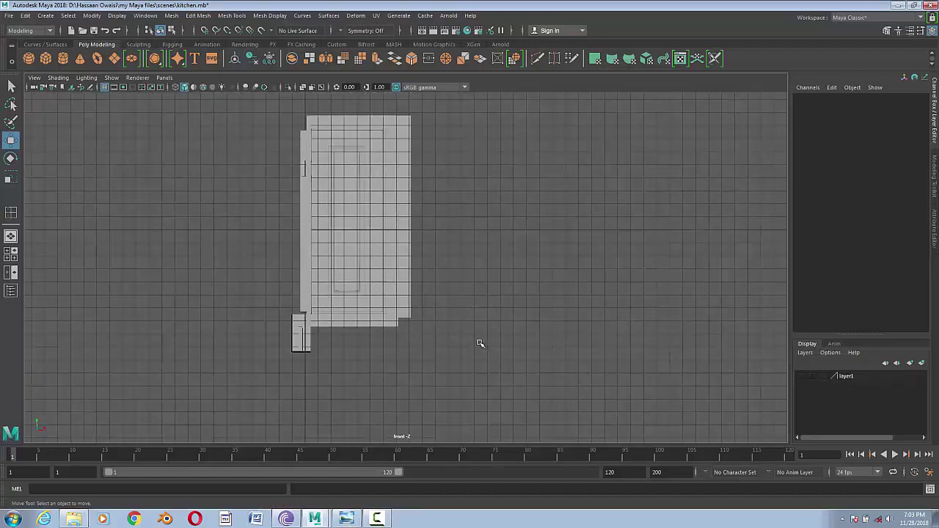
{"action": "key", "text": "space"}
{"action": "mouse_move", "coordinate": [471, 278]}
{"action": "left_mouse_down"}
{"action": "mouse_move", "coordinate": [459, 367]}
{"action": "mouse_move", "coordinate": [534, 405]}
{"action": "mouse_move", "coordinate": [423, 340]}
{"action": "left_mouse_up"}
{"action": "scroll", "coordinate": [455, 365], "scroll_direction": "down", "scroll_amount": 3}
{"action": "left_click", "coordinate": [263, 294]}
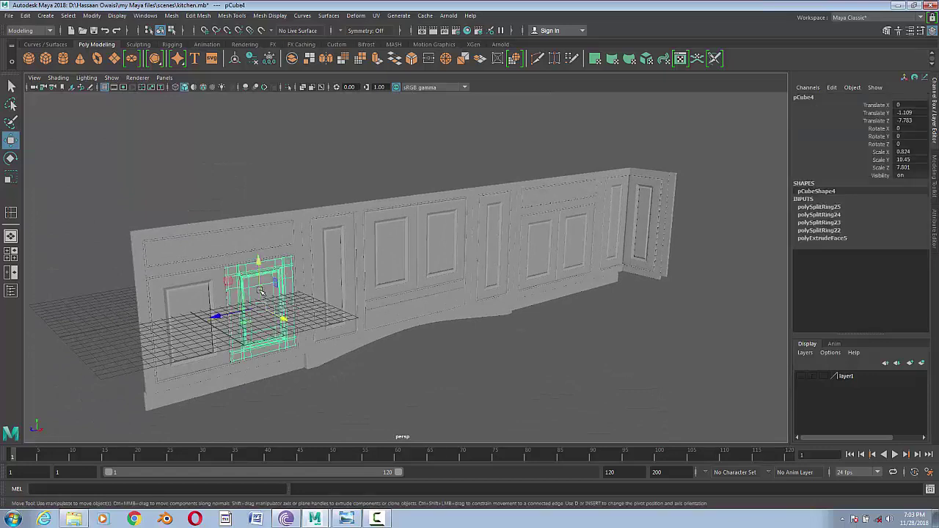
{"action": "left_click", "coordinate": [235, 246]}
{"action": "key", "text": "ctrl+d"}
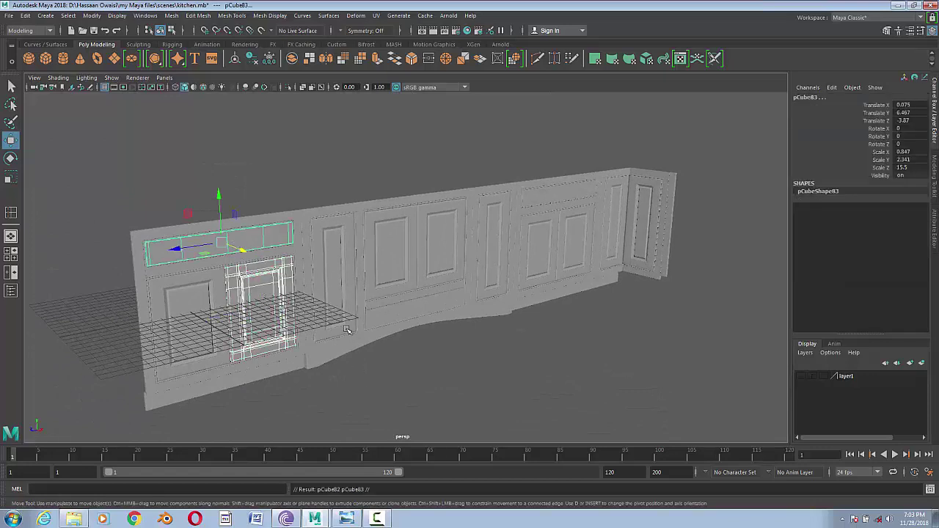
{"action": "key", "text": "e"}
{"action": "left_click_drag", "start_coordinate": [198, 252], "coordinate": [247, 259]}
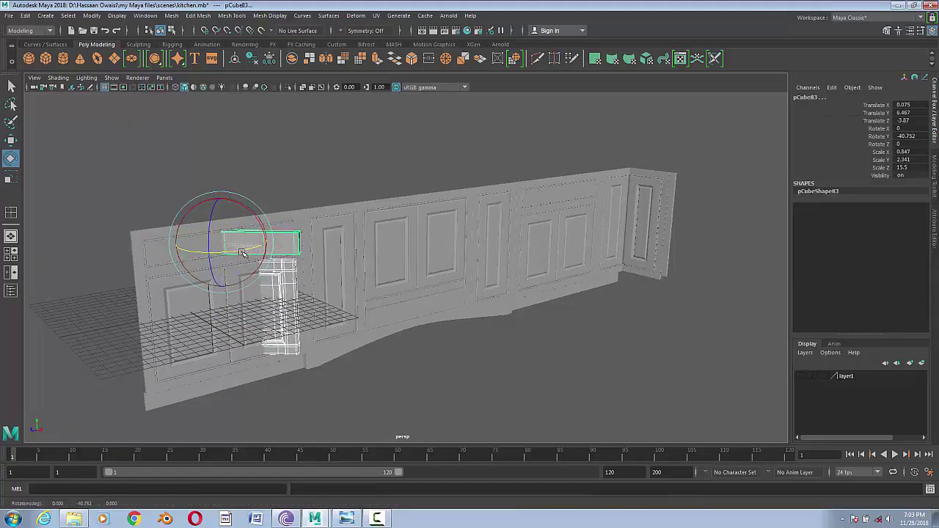
{"action": "type", "text": "-90"}
{"action": "key", "text": "Return"}
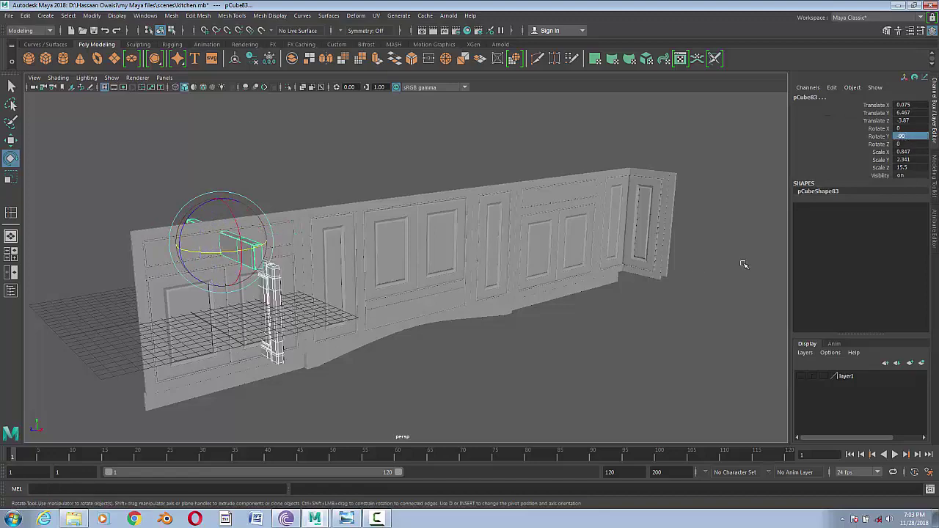
- Move the copies to the wall's right end at Translate Z -70.747
{"action": "key", "text": "w"}
{"action": "left_click_drag", "start_coordinate": [188, 249], "coordinate": [566, 184]}
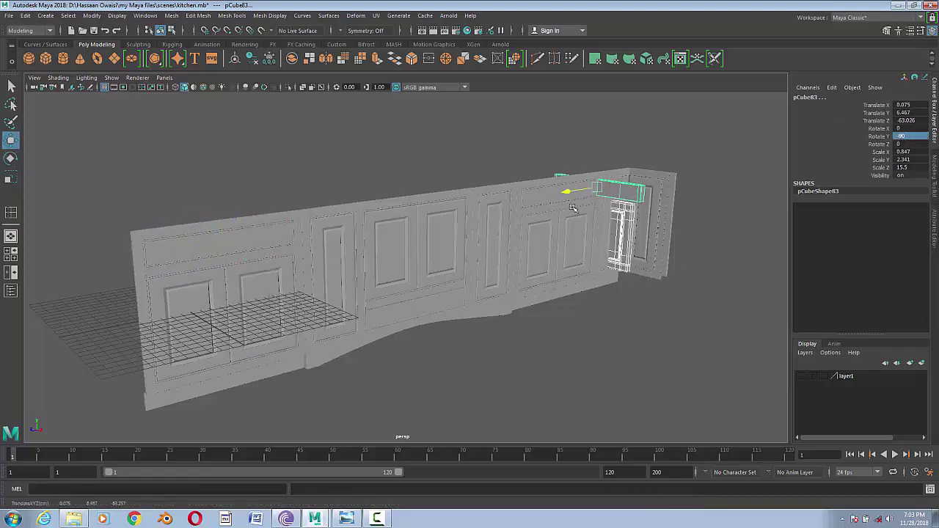
{"action": "key", "text": "space"}
{"action": "left_click_drag", "start_coordinate": [598, 335], "coordinate": [387, 334]}
{"action": "scroll", "coordinate": [388, 334], "scroll_direction": "down", "scroll_amount": 2}
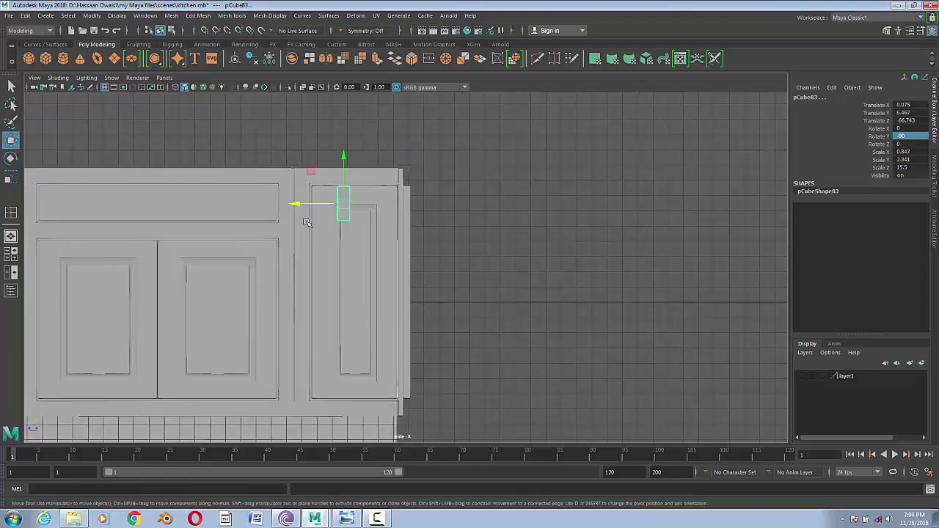
{"action": "mouse_move", "coordinate": [301, 204]}
{"action": "left_mouse_down"}
{"action": "mouse_move", "coordinate": [370, 222]}
{"action": "mouse_move", "coordinate": [362, 226]}
{"action": "left_mouse_up"}
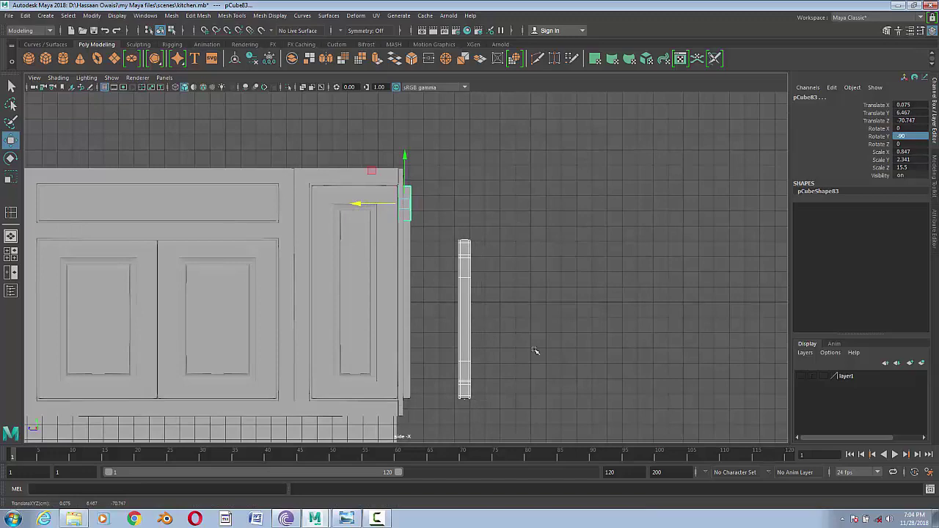
- In front view, place the copied cabinet beside the tall cabinet, with its frame under the top panel
{"action": "key", "text": "space"}
{"action": "left_click_drag", "start_coordinate": [535, 352], "coordinate": [537, 383]}
{"action": "left_click_drag", "start_coordinate": [340, 157], "coordinate": [559, 161]}
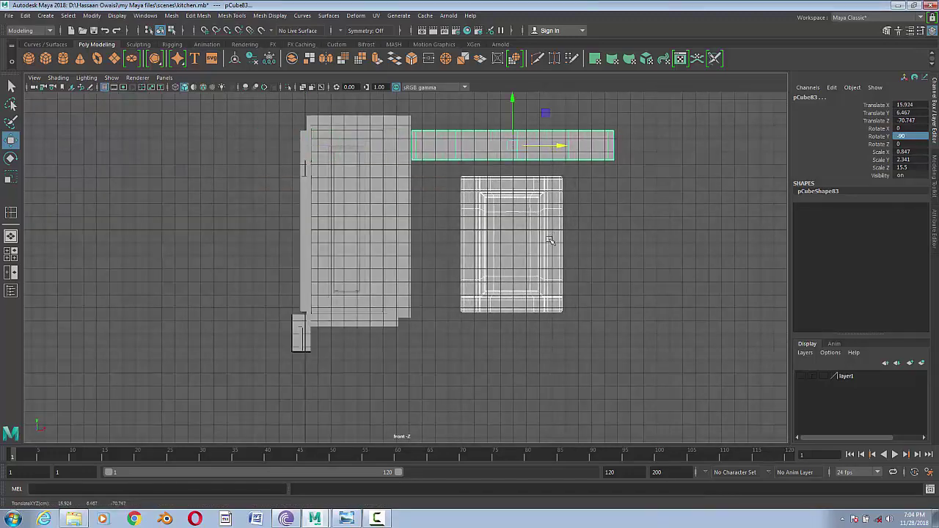
{"action": "left_click", "coordinate": [492, 211]}
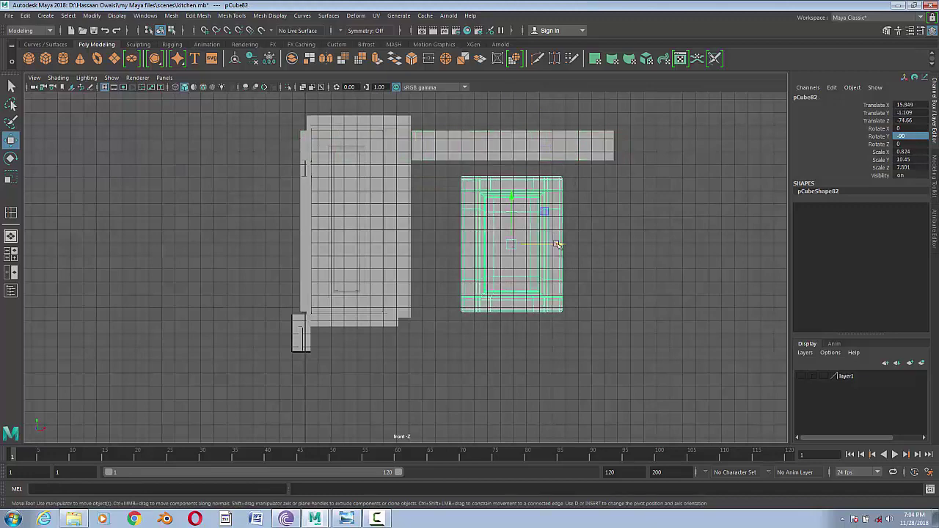
{"action": "left_click_drag", "start_coordinate": [557, 244], "coordinate": [510, 245]}
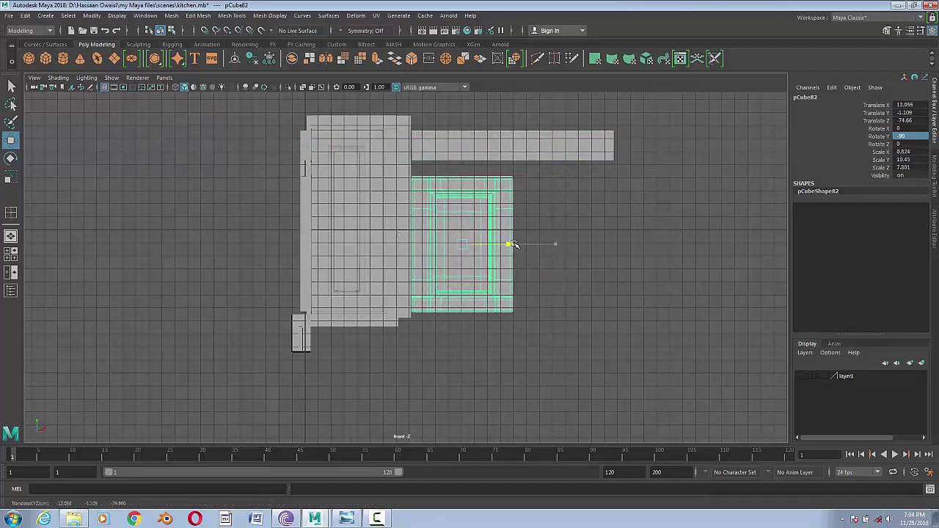
- Hide the viewport grid and move the thin vertical strip right along X
{"action": "left_click", "coordinate": [536, 145]}
{"action": "scroll", "coordinate": [525, 220], "scroll_direction": "up", "scroll_amount": 3}
{"action": "mouse_move", "coordinate": [525, 220]}
{"action": "middle_mouse_down", "text": "alt"}
{"action": "mouse_move", "coordinate": [509, 358]}
{"action": "mouse_move", "coordinate": [457, 285]}
{"action": "middle_mouse_up", "text": "alt"}
{"action": "left_click", "coordinate": [104, 88]}
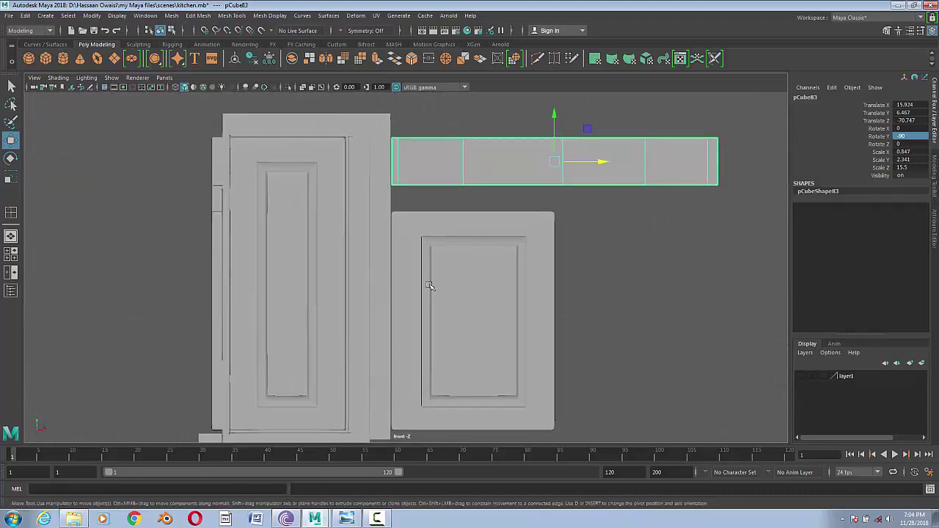
{"action": "left_click", "coordinate": [348, 202]}
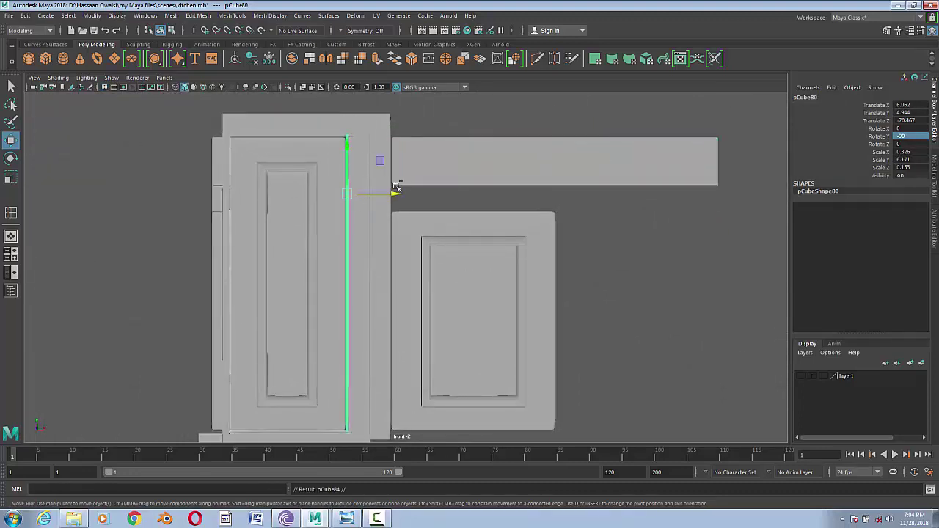
{"action": "left_click_drag", "start_coordinate": [396, 187], "coordinate": [441, 196]}
{"action": "key", "text": "f"}
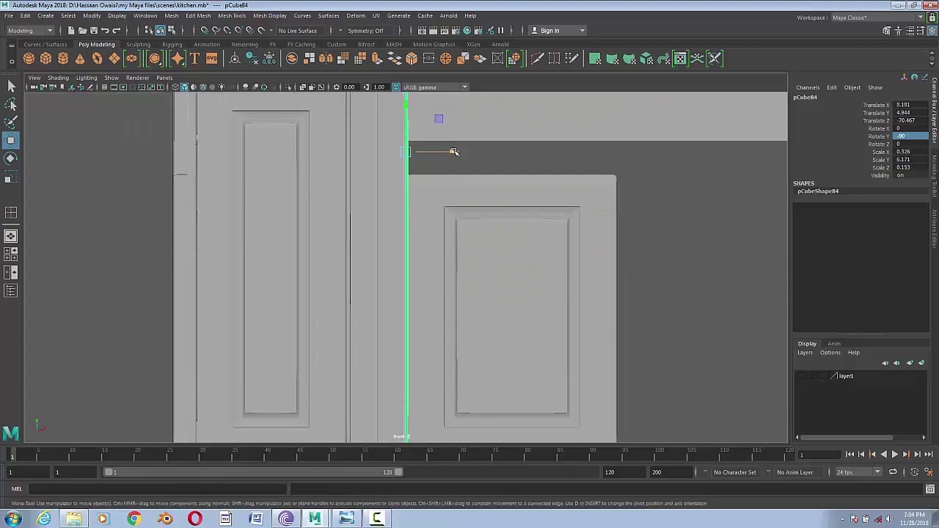
- Shorten the top panel to the frame's width by pulling its right-end vertices left
{"action": "left_click", "coordinate": [487, 209]}
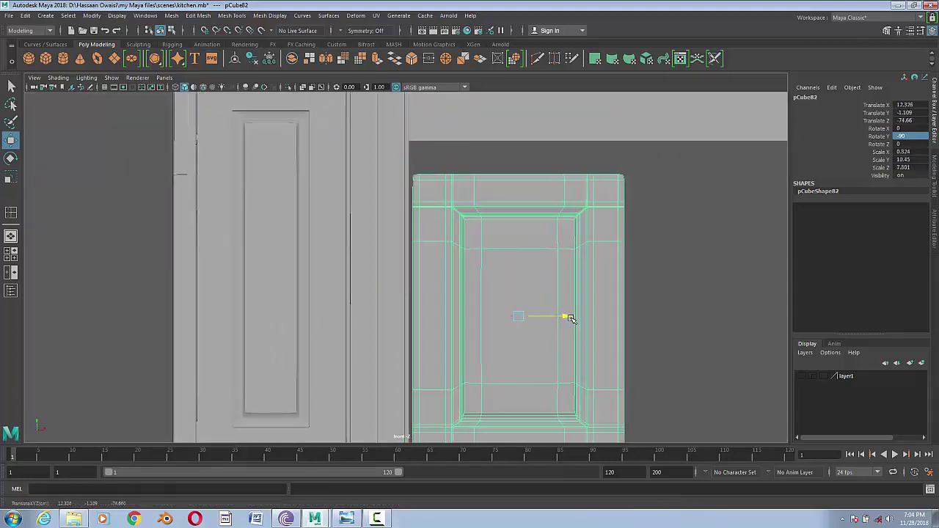
{"action": "left_click", "coordinate": [608, 127]}
{"action": "middle_click_drag", "start_coordinate": [652, 125], "coordinate": [629, 211], "text": "alt"}
{"action": "left_click_drag", "start_coordinate": [630, 211], "coordinate": [646, 200]}
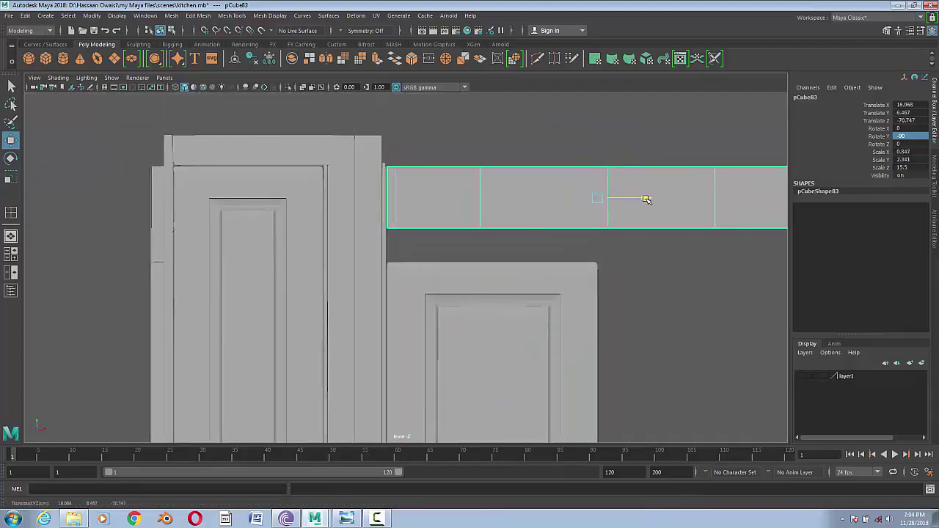
{"action": "right_click_drag", "start_coordinate": [642, 244], "coordinate": [549, 262], "text": "alt"}
{"action": "right_click_drag", "start_coordinate": [647, 209], "coordinate": [596, 208]}
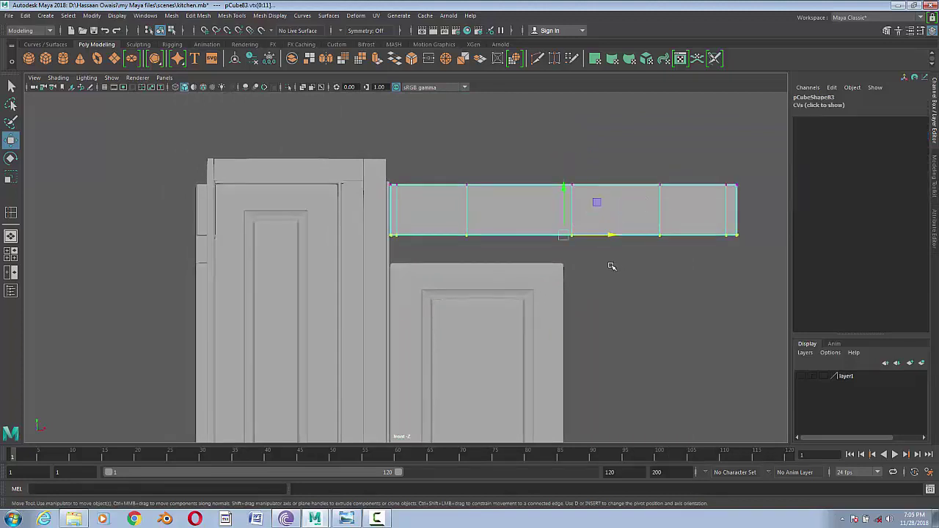
{"action": "left_click_drag", "start_coordinate": [733, 264], "coordinate": [735, 266]}
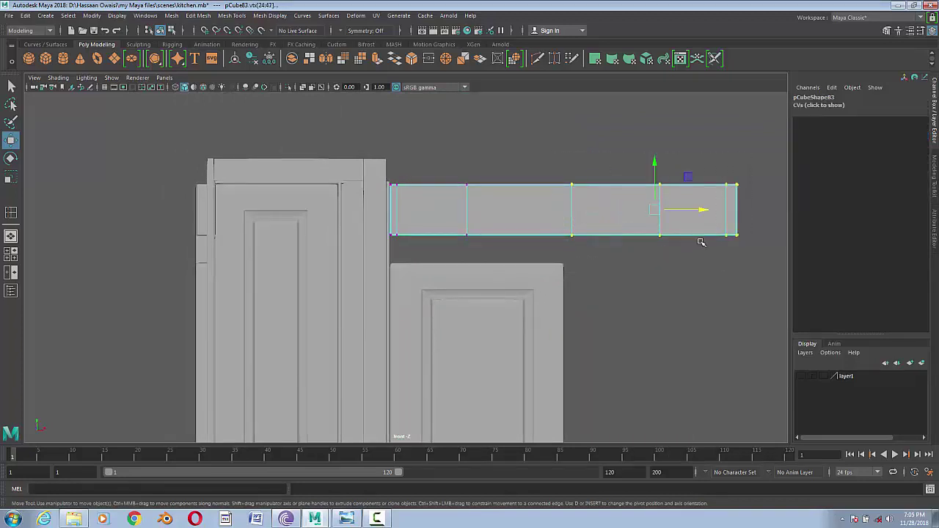
{"action": "key", "text": "3"}
{"action": "mouse_move", "coordinate": [704, 209]}
{"action": "left_mouse_down"}
{"action": "mouse_move", "coordinate": [591, 210]}
{"action": "mouse_move", "coordinate": [601, 218]}
{"action": "left_mouse_up"}
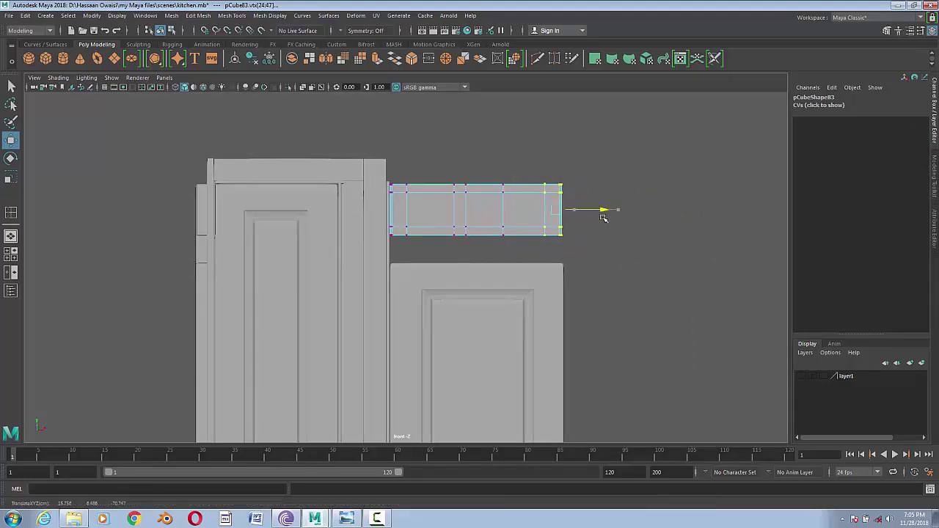
{"action": "right_click_drag", "start_coordinate": [482, 203], "coordinate": [536, 187]}
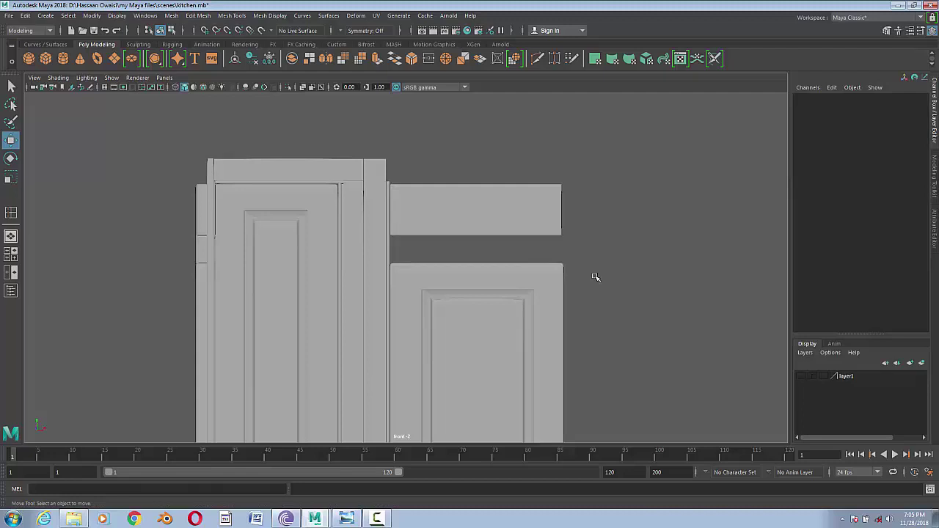
- Move the thin board to the frame's right edge and stretch the upper panel's right edge to it
{"action": "left_click", "coordinate": [389, 222]}
{"action": "left_click_drag", "start_coordinate": [459, 243], "coordinate": [599, 254]}
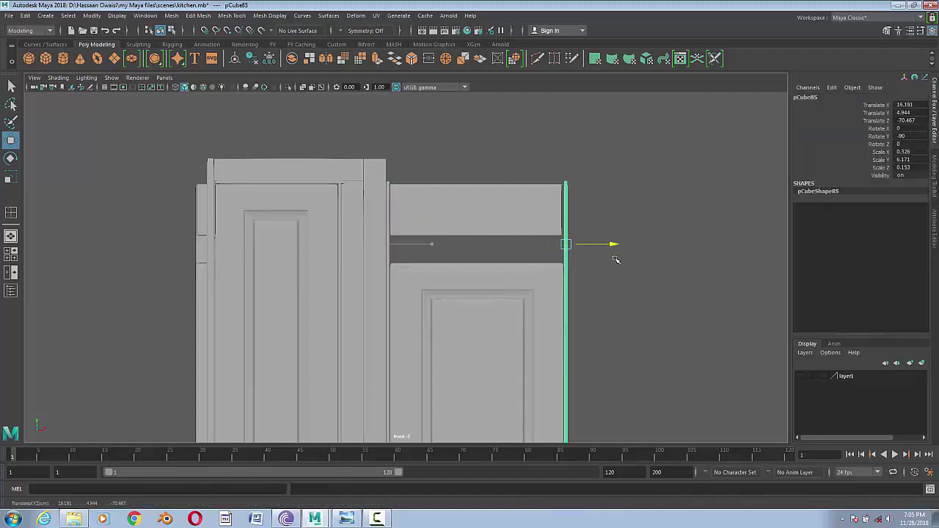
{"action": "right_click_drag", "start_coordinate": [521, 215], "coordinate": [482, 214]}
{"action": "left_click_drag", "start_coordinate": [543, 169], "coordinate": [579, 217]}
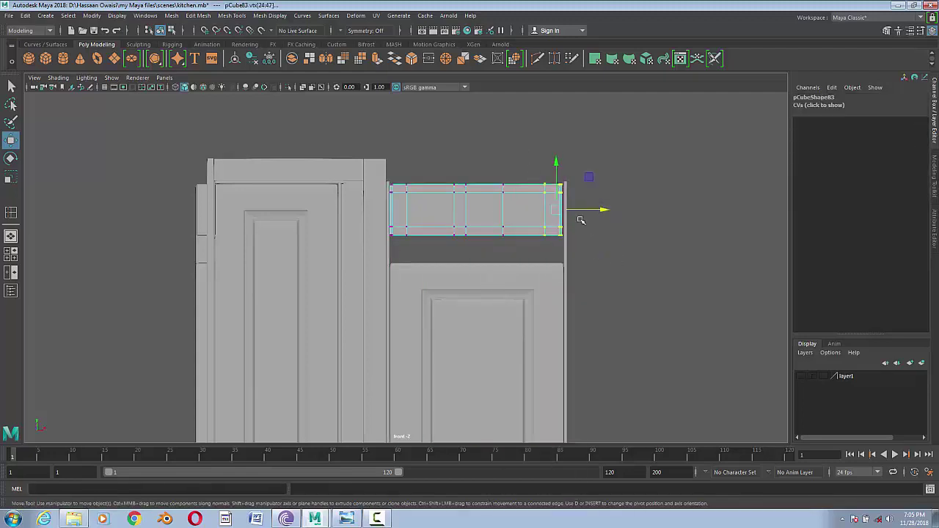
{"action": "key", "text": "f"}
{"action": "mouse_move", "coordinate": [451, 267]}
{"action": "left_mouse_down"}
{"action": "mouse_move", "coordinate": [506, 274]}
{"action": "mouse_move", "coordinate": [477, 272]}
{"action": "mouse_move", "coordinate": [484, 285]}
{"action": "left_mouse_up"}
{"action": "right_click_drag", "start_coordinate": [472, 178], "coordinate": [520, 166]}
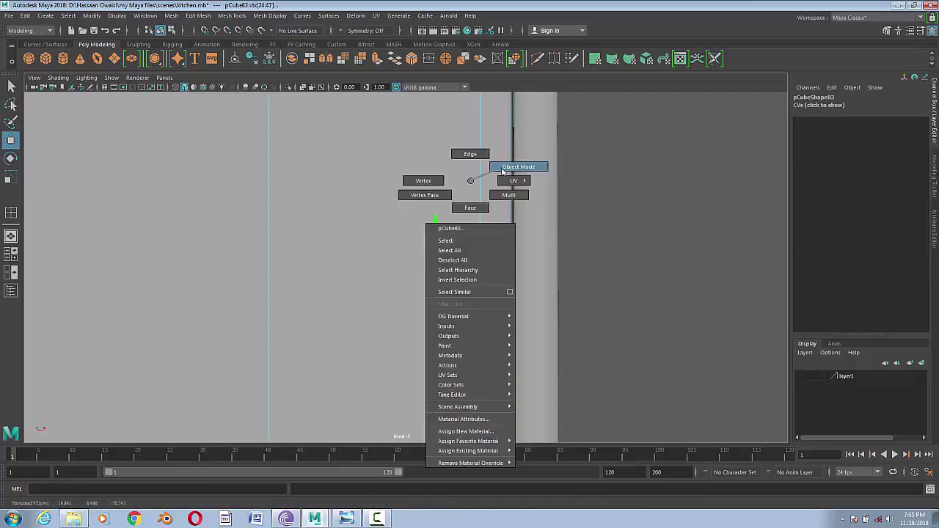
- Move the bar pCube86 into the new cabinet's gap as a drawer front
{"action": "scroll", "coordinate": [463, 259], "scroll_direction": "down", "scroll_amount": 5}
{"action": "middle_click_drag", "start_coordinate": [463, 260], "coordinate": [515, 185], "text": "alt"}
{"action": "right_click_drag", "start_coordinate": [515, 186], "coordinate": [394, 212], "text": "alt"}
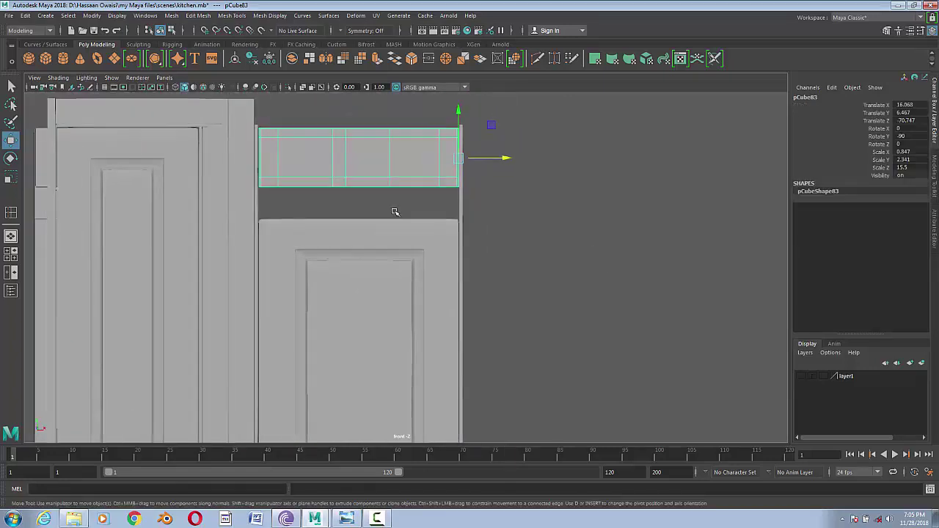
{"action": "left_click", "coordinate": [193, 109]}
{"action": "mouse_move", "coordinate": [140, 111]}
{"action": "left_mouse_down"}
{"action": "mouse_move", "coordinate": [330, 203]}
{"action": "mouse_move", "coordinate": [359, 203]}
{"action": "left_mouse_up"}
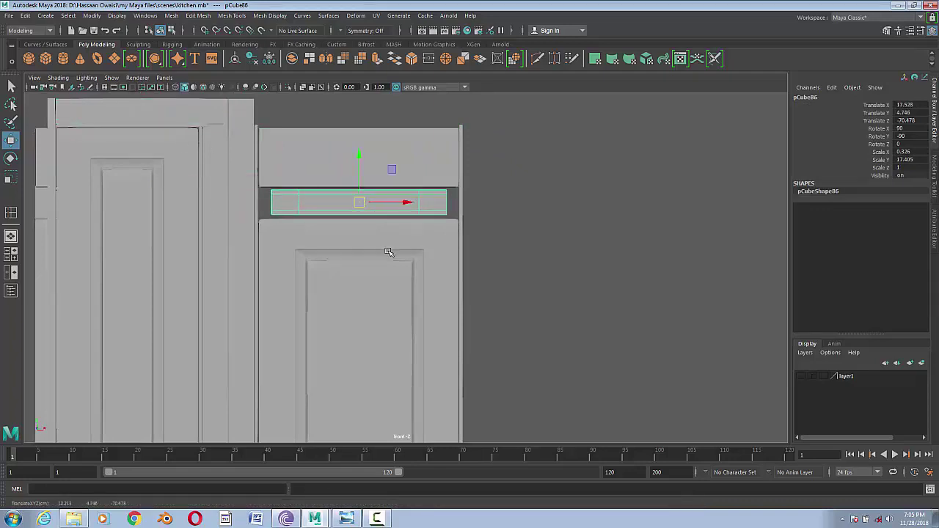
- Nudge the drawer front left and scale it slightly taller (Scale Z 1.067)
{"action": "scroll", "coordinate": [388, 249], "scroll_direction": "up", "scroll_amount": 3}
{"action": "scroll", "coordinate": [415, 273], "scroll_direction": "up", "scroll_amount": 3}
{"action": "left_click_drag", "start_coordinate": [478, 245], "coordinate": [443, 243]}
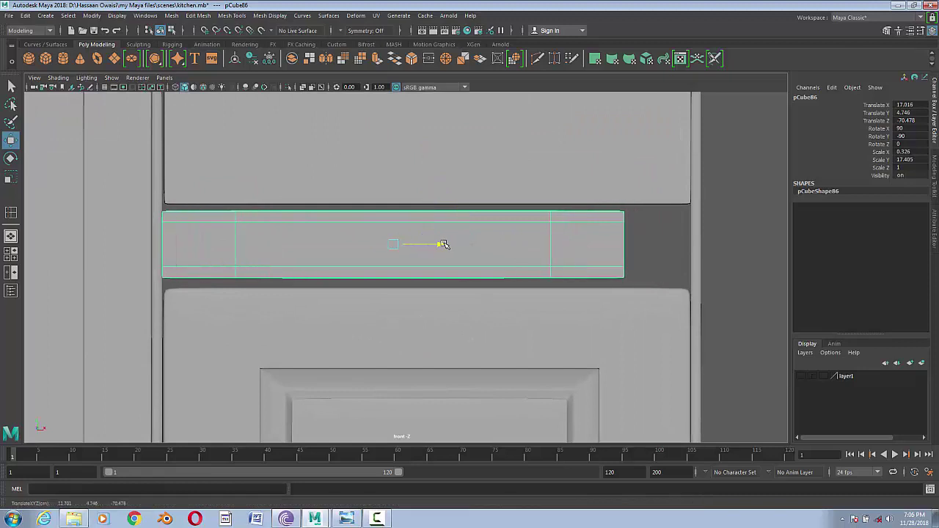
{"action": "key", "text": "r"}
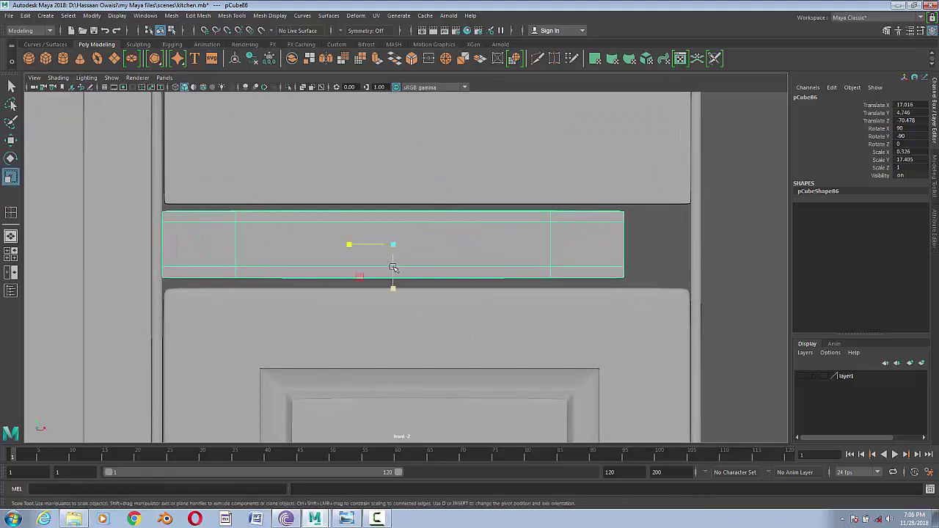
{"action": "left_click_drag", "start_coordinate": [393, 268], "coordinate": [395, 293]}
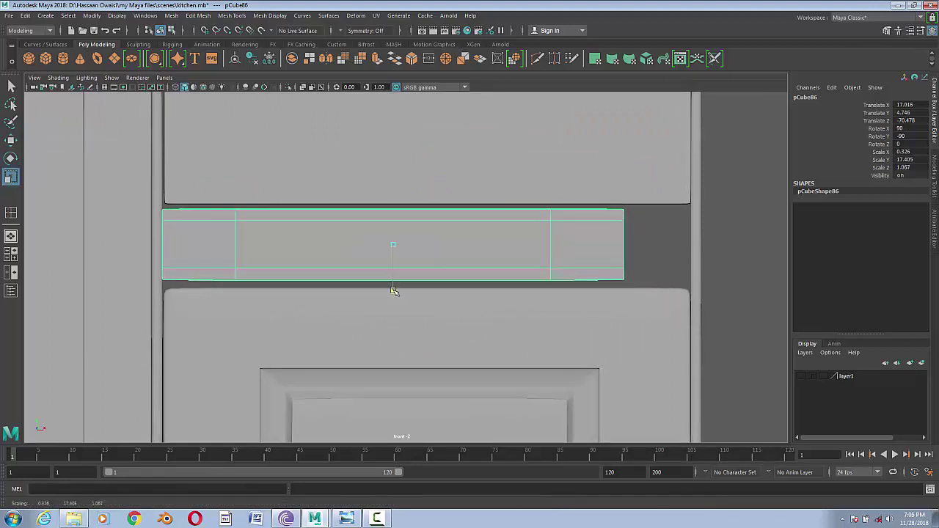
{"action": "key", "text": "w"}
{"action": "left_click_drag", "start_coordinate": [393, 220], "coordinate": [393, 221]}
- Stretch the drawer front's right-side vertices out to the side cabinet's frame edge
{"action": "right_click_drag", "start_coordinate": [543, 233], "coordinate": [543, 206]}
{"action": "left_click_drag", "start_coordinate": [646, 293], "coordinate": [520, 169]}
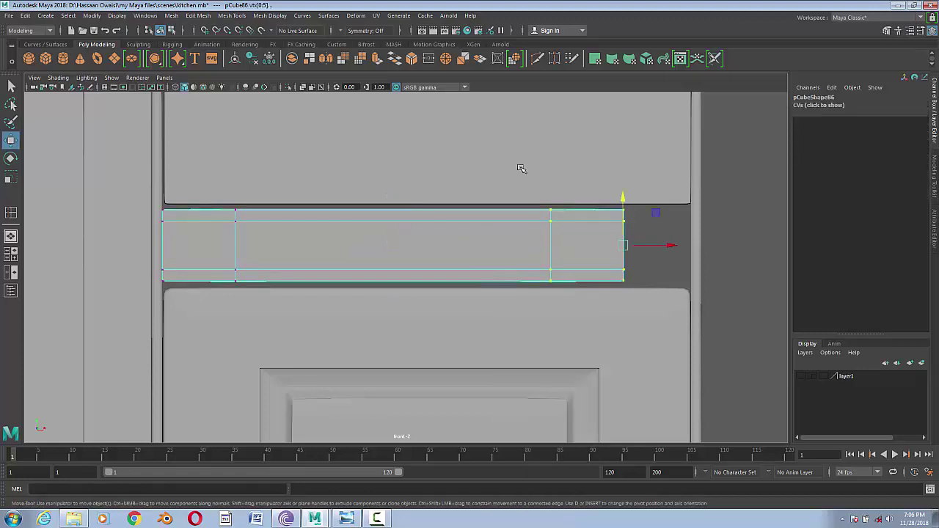
{"action": "left_click_drag", "start_coordinate": [679, 250], "coordinate": [733, 251]}
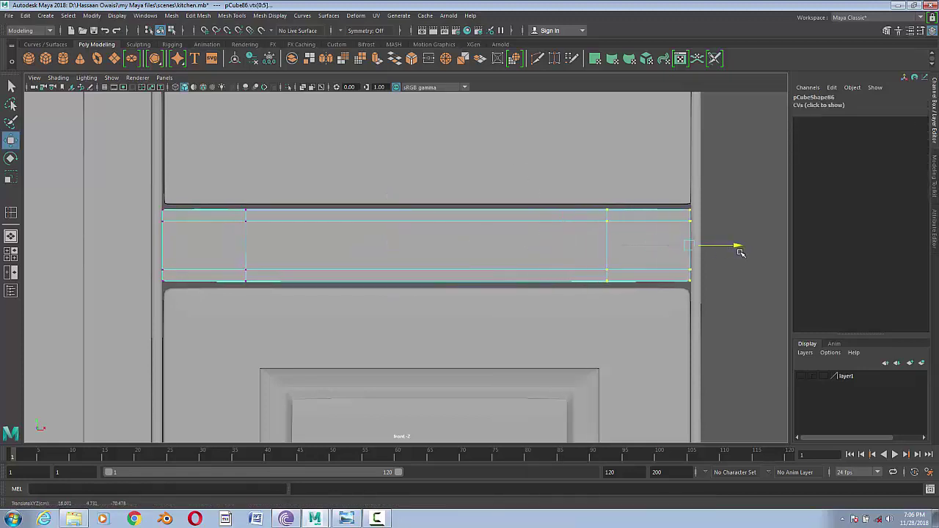
{"action": "right_click_drag", "start_coordinate": [520, 231], "coordinate": [570, 214]}
{"action": "scroll", "coordinate": [408, 263], "scroll_direction": "down", "scroll_amount": 4}
- Shorten the thin trim rail pCube76 above the left door by pulling its right-end vertices left
{"action": "left_click", "coordinate": [208, 167]}
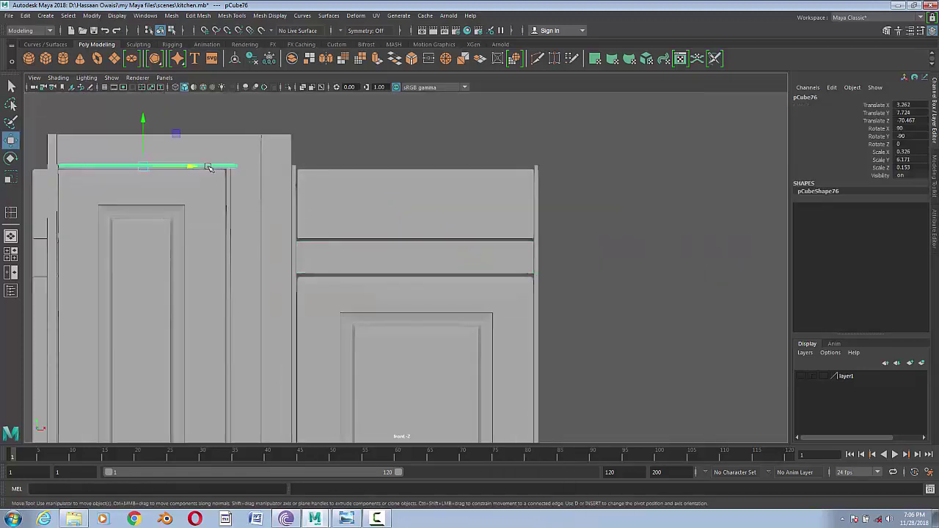
{"action": "scroll", "coordinate": [220, 187], "scroll_direction": "up", "scroll_amount": 5}
{"action": "scroll", "coordinate": [373, 318], "scroll_direction": "down", "scroll_amount": 3}
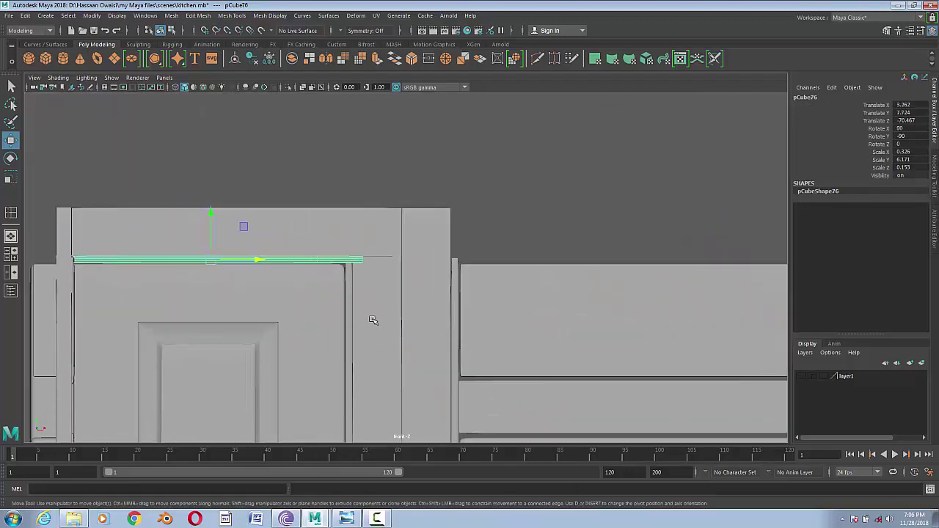
{"action": "key", "text": "space"}
{"action": "key", "text": "f"}
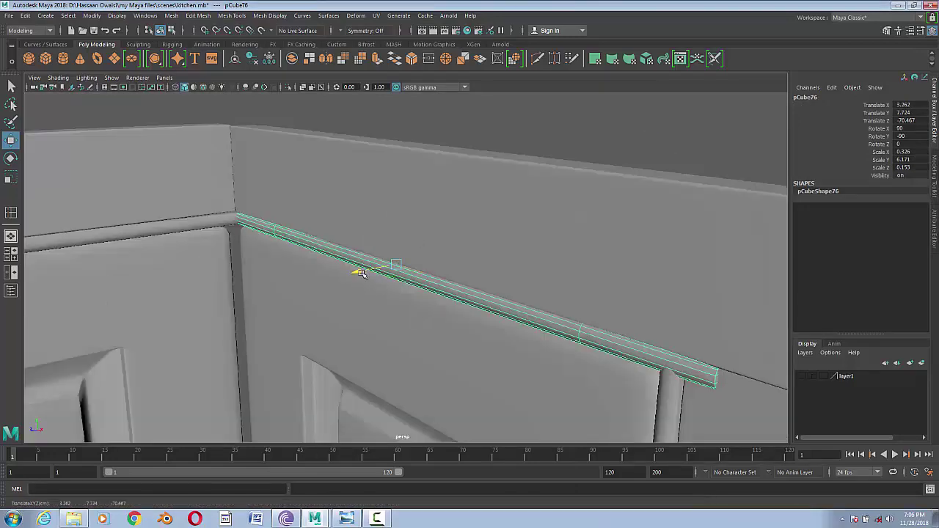
{"action": "scroll", "coordinate": [362, 273], "scroll_direction": "down", "scroll_amount": 2}
{"action": "key", "text": "space"}
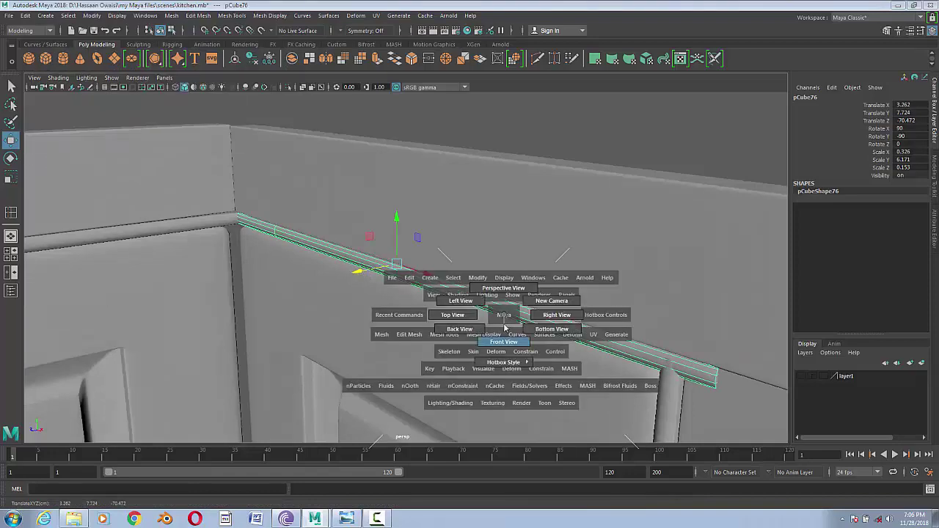
{"action": "left_click_drag", "start_coordinate": [503, 322], "coordinate": [507, 347]}
{"action": "scroll", "coordinate": [323, 302], "scroll_direction": "up", "scroll_amount": 2}
{"action": "right_click_drag", "start_coordinate": [422, 258], "coordinate": [374, 242]}
{"action": "left_click_drag", "start_coordinate": [488, 250], "coordinate": [409, 269]}
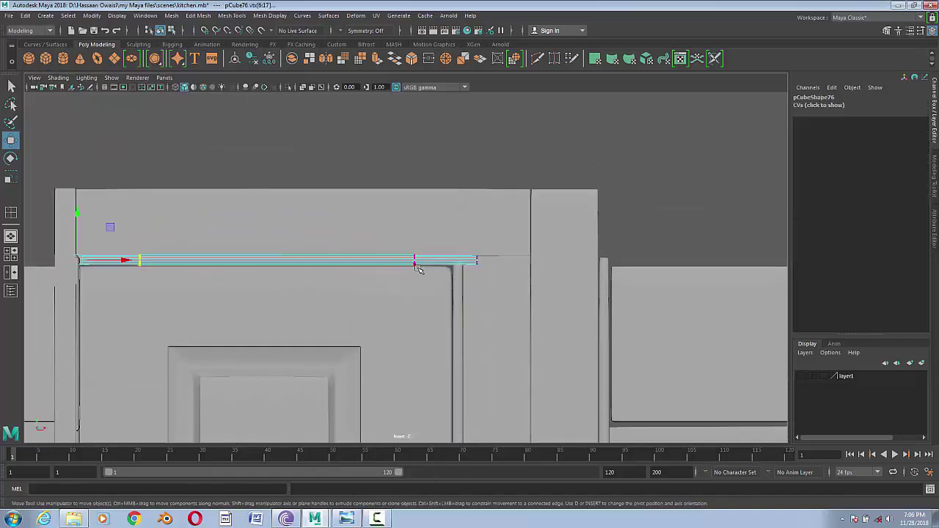
{"action": "left_click_drag", "start_coordinate": [526, 261], "coordinate": [516, 261]}
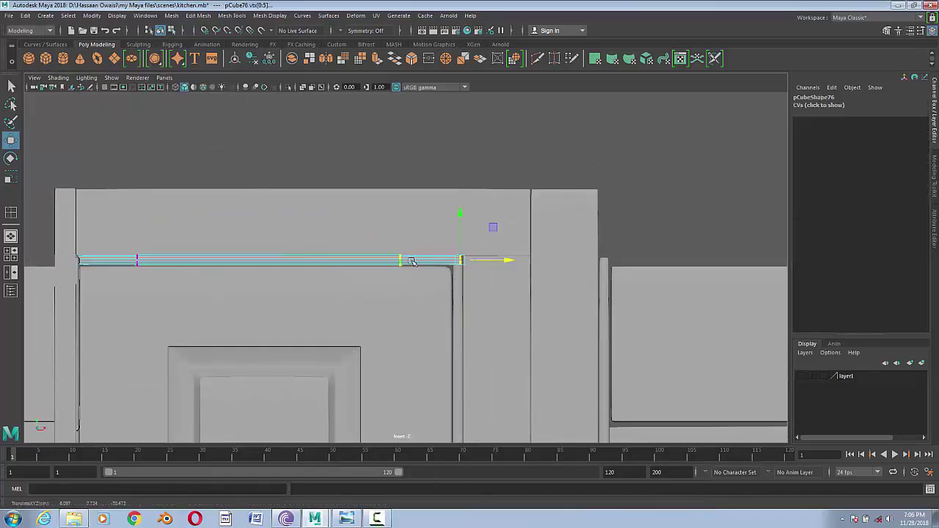
{"action": "right_click_drag", "start_coordinate": [365, 253], "coordinate": [345, 260]}
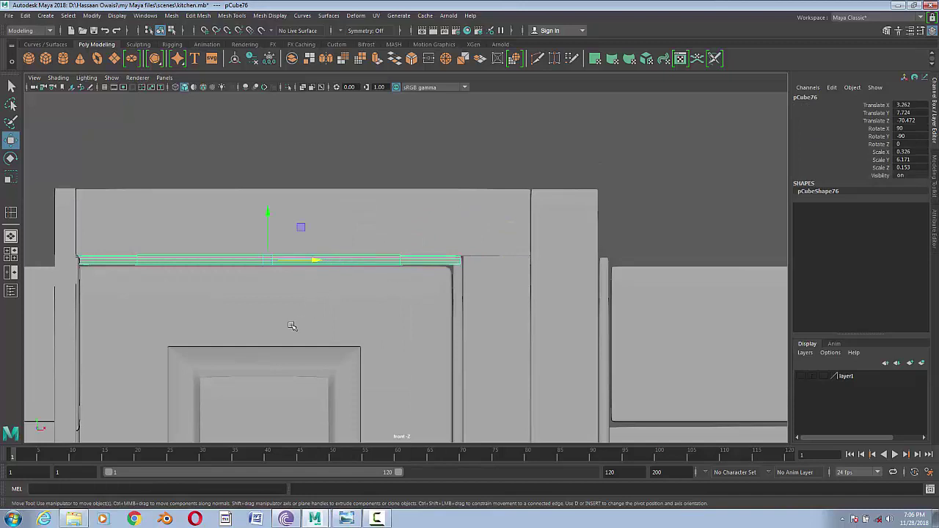
- Duplicate the rail and move the copy onto the new cabinet's seam (X 11.195, Y 5.273)
{"action": "mouse_move", "coordinate": [292, 326]}
{"action": "middle_mouse_down", "text": "alt"}
{"action": "mouse_move", "coordinate": [305, 231]}
{"action": "mouse_move", "coordinate": [554, 330]}
{"action": "mouse_move", "coordinate": [254, 218]}
{"action": "middle_mouse_up", "text": "alt"}
{"action": "key", "text": "ctrl+d"}
{"action": "mouse_move", "coordinate": [211, 166]}
{"action": "middle_mouse_down"}
{"action": "mouse_move", "coordinate": [593, 281]}
{"action": "mouse_move", "coordinate": [425, 264]}
{"action": "middle_mouse_up"}
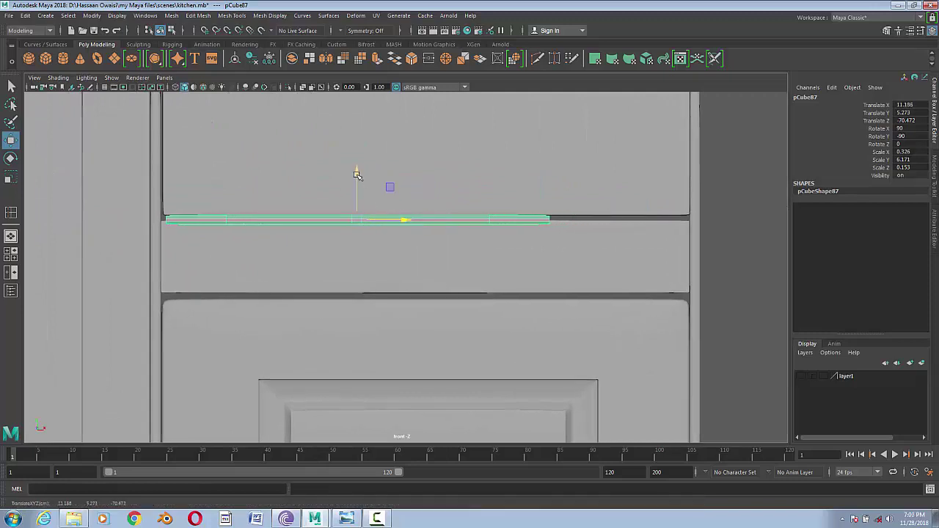
- Nudge the drawer front down and extend the rail copy's right end to the frame's side
{"action": "left_click", "coordinate": [378, 235]}
{"action": "left_click_drag", "start_coordinate": [393, 209], "coordinate": [393, 212]}
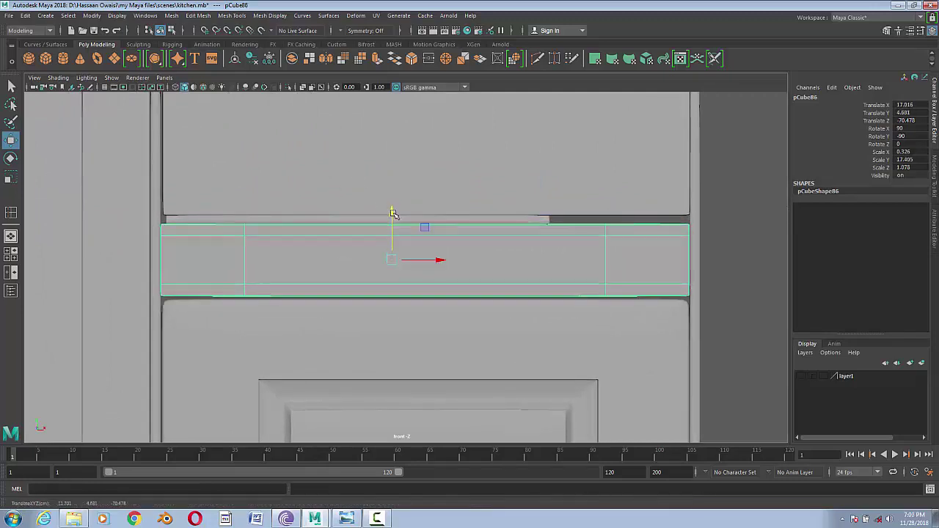
{"action": "left_click", "coordinate": [393, 219]}
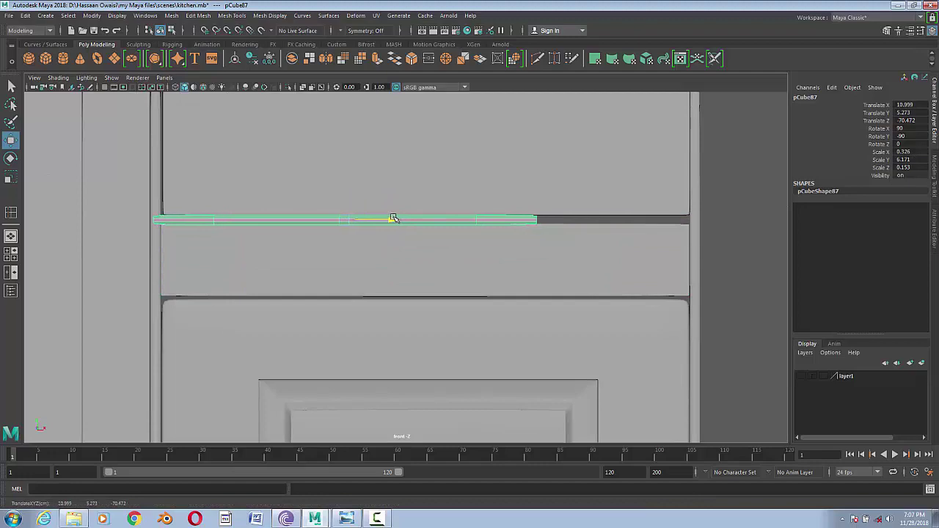
{"action": "right_click_drag", "start_coordinate": [470, 221], "coordinate": [442, 212]}
{"action": "left_click_drag", "start_coordinate": [593, 220], "coordinate": [682, 222]}
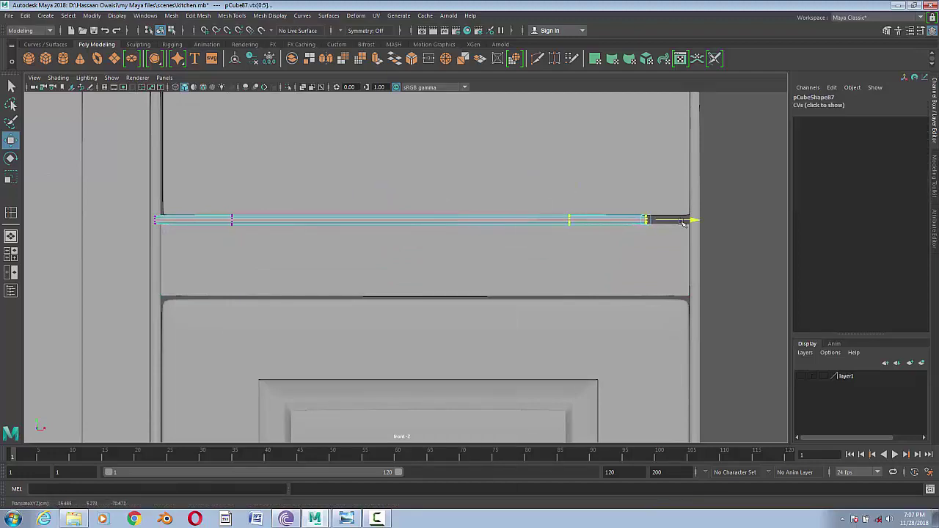
{"action": "right_click_drag", "start_coordinate": [555, 219], "coordinate": [608, 188]}
- Inspect the extended rail from the perspective view and select the adjacent frame post
{"action": "key", "text": "space"}
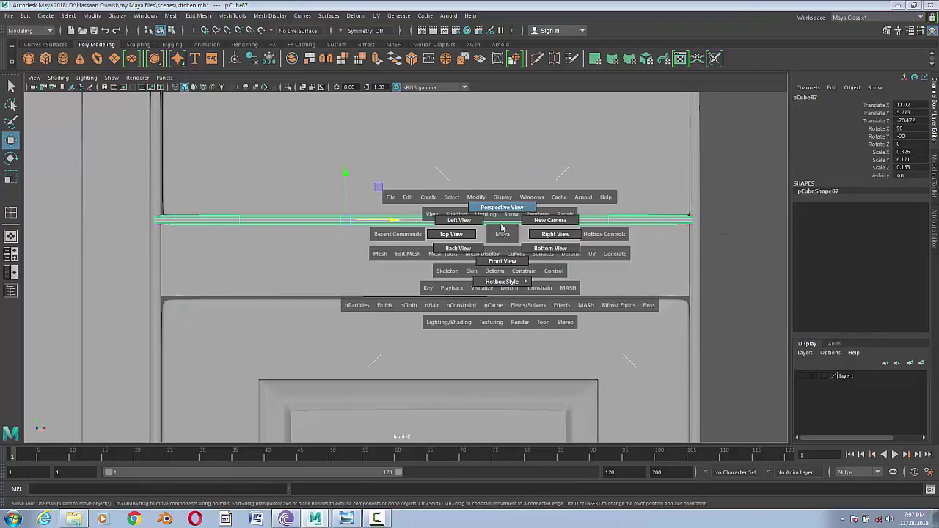
{"action": "left_click_drag", "start_coordinate": [484, 235], "coordinate": [460, 323]}
{"action": "key", "text": "f"}
{"action": "mouse_move", "coordinate": [355, 320]}
{"action": "left_mouse_down", "text": "alt"}
{"action": "mouse_move", "coordinate": [272, 293]}
{"action": "mouse_move", "coordinate": [648, 296]}
{"action": "mouse_move", "coordinate": [590, 309]}
{"action": "mouse_move", "coordinate": [536, 246]}
{"action": "left_mouse_up", "text": "alt"}
{"action": "left_click", "coordinate": [292, 194]}
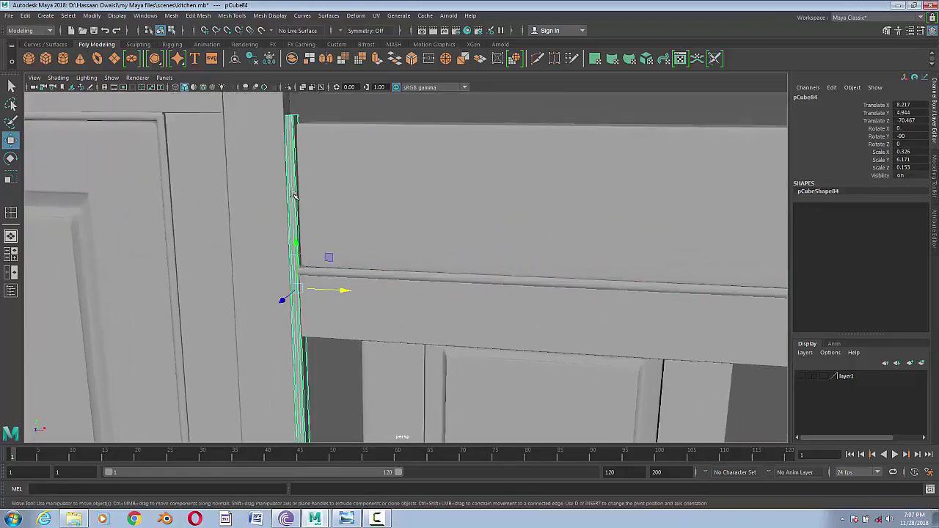
- Back in front view, move the upper panel's left-edge vertices leftward
{"action": "left_click_drag", "start_coordinate": [478, 305], "coordinate": [465, 268]}
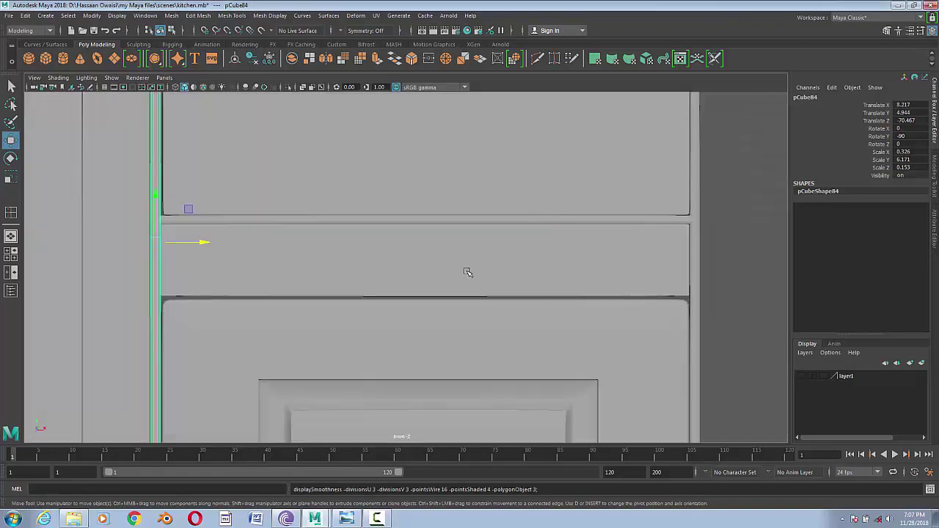
{"action": "left_click", "coordinate": [336, 228]}
{"action": "right_click_drag", "start_coordinate": [336, 229], "coordinate": [286, 236]}
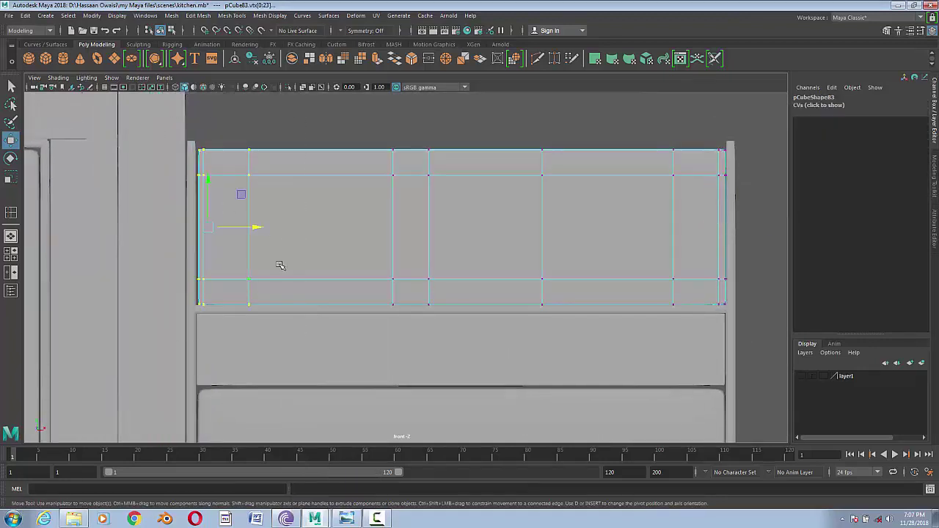
{"action": "left_click_drag", "start_coordinate": [257, 227], "coordinate": [252, 225]}
{"action": "right_click_drag", "start_coordinate": [251, 224], "coordinate": [446, 138]}
{"action": "middle_click_drag", "start_coordinate": [446, 138], "coordinate": [507, 232], "text": "alt"}
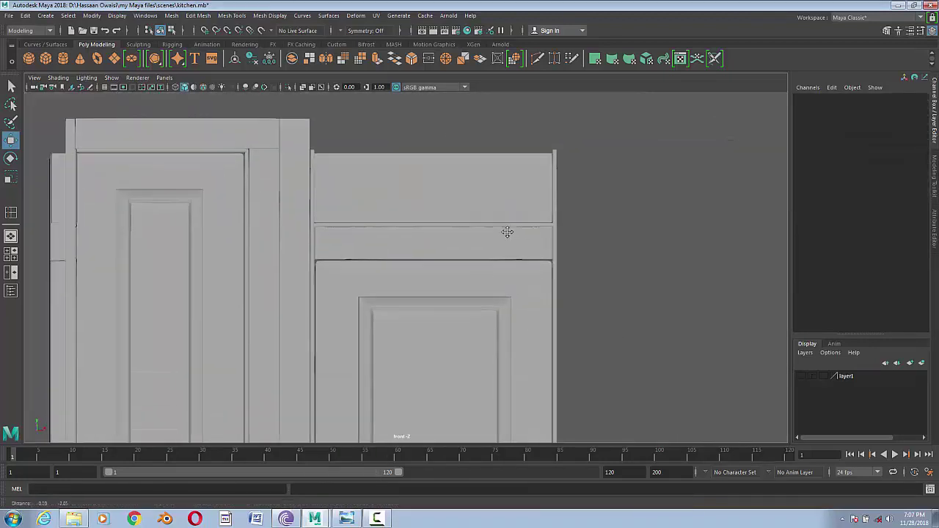
- Duplicate the rail above the drawer front and place the copy pCube88 at its lower seam (Y 4.182)
{"action": "scroll", "coordinate": [507, 232], "scroll_direction": "up", "scroll_amount": 2}
{"action": "scroll", "coordinate": [490, 281], "scroll_direction": "up", "scroll_amount": 2}
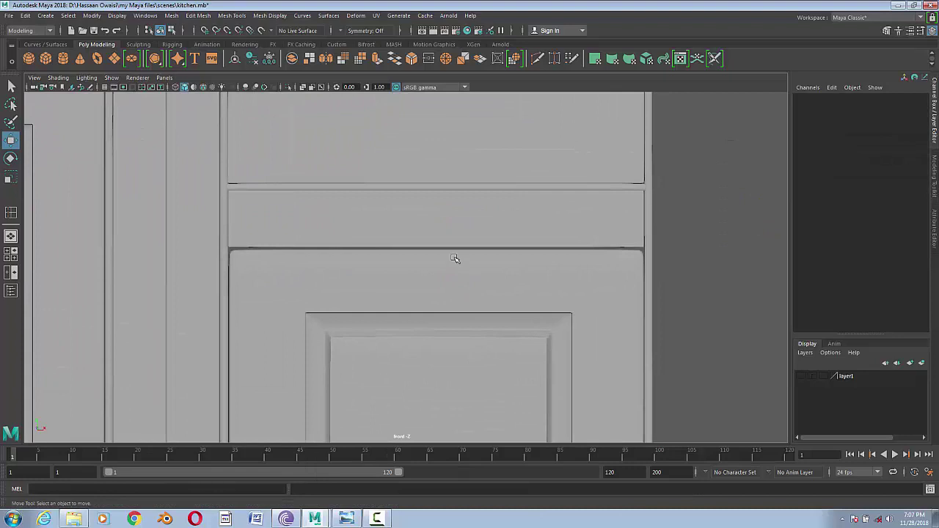
{"action": "left_click", "coordinate": [421, 187]}
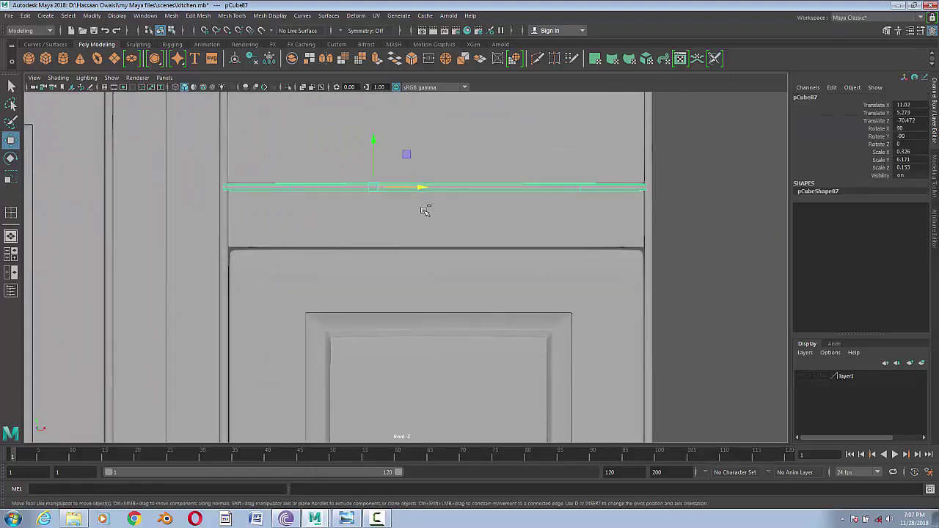
{"action": "key", "text": "ctrl+d"}
{"action": "left_click_drag", "start_coordinate": [374, 141], "coordinate": [375, 199]}
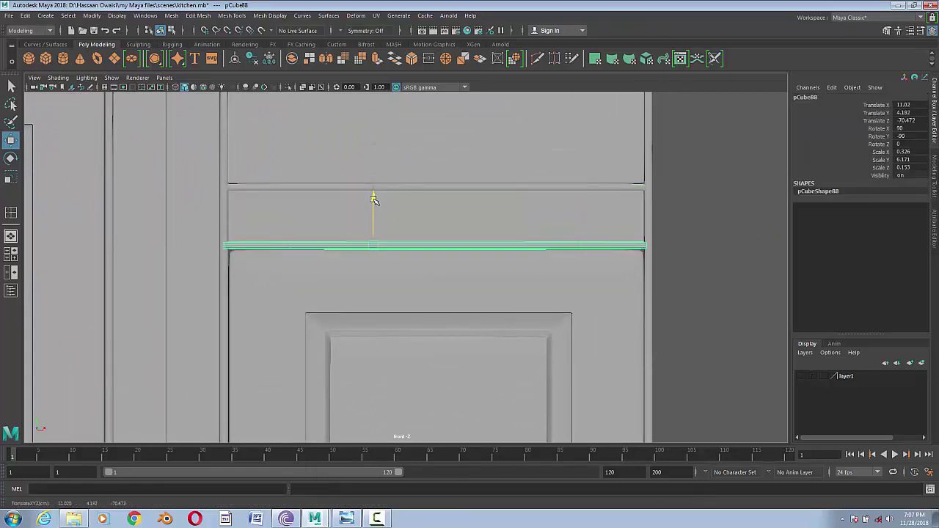
- Raise the drawer front's top-row vertices slightly
{"action": "right_click_drag", "start_coordinate": [448, 203], "coordinate": [419, 203]}
{"action": "left_click_drag", "start_coordinate": [189, 151], "coordinate": [642, 195]}
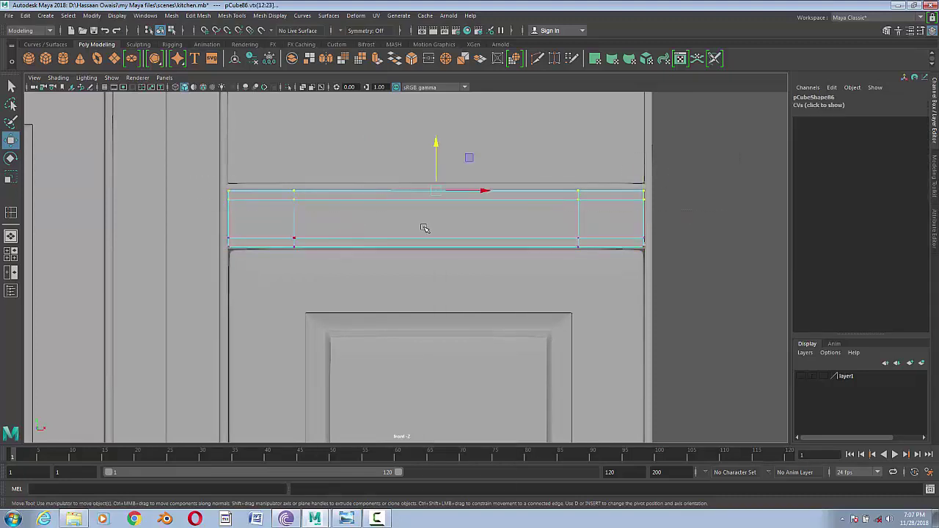
{"action": "left_click_drag", "start_coordinate": [438, 198], "coordinate": [436, 195]}
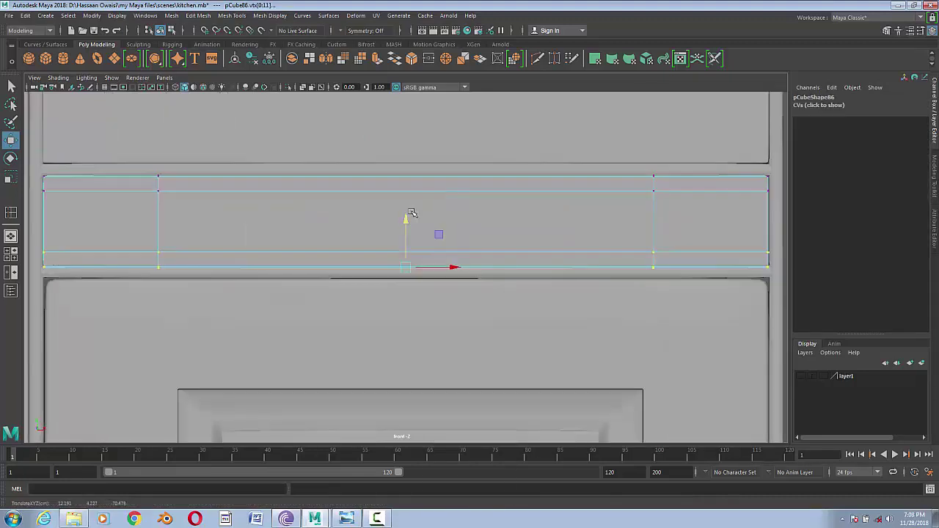
{"action": "scroll", "coordinate": [409, 216], "scroll_direction": "up", "scroll_amount": 3}
{"action": "right_click_drag", "start_coordinate": [408, 215], "coordinate": [608, 194]}
{"action": "scroll", "coordinate": [551, 281], "scroll_direction": "down", "scroll_amount": 4}
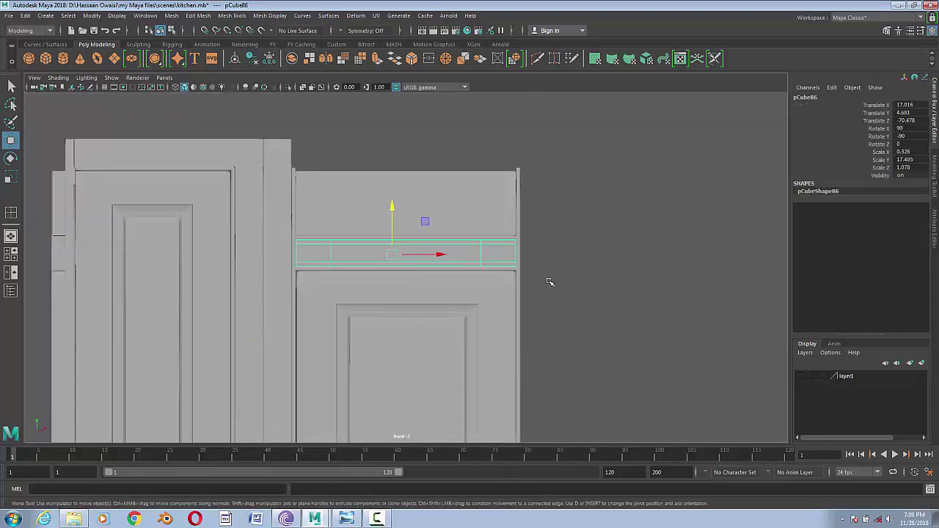
{"action": "left_click", "coordinate": [551, 281]}
{"action": "scroll", "coordinate": [536, 312], "scroll_direction": "down", "scroll_amount": 2}
{"action": "scroll", "coordinate": [536, 312], "scroll_direction": "down", "scroll_amount": 2}
{"action": "scroll", "coordinate": [522, 247], "scroll_direction": "down", "scroll_amount": 1}
- Select the thin divider strip between the cabinets as a whole object
{"action": "scroll", "coordinate": [506, 213], "scroll_direction": "down", "scroll_amount": 1}
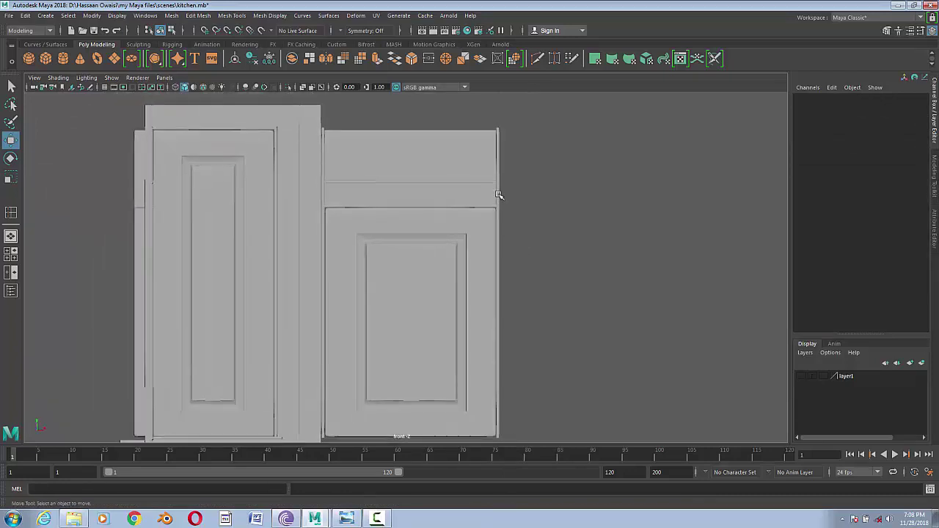
{"action": "left_click", "coordinate": [499, 192]}
{"action": "left_click", "coordinate": [323, 169]}
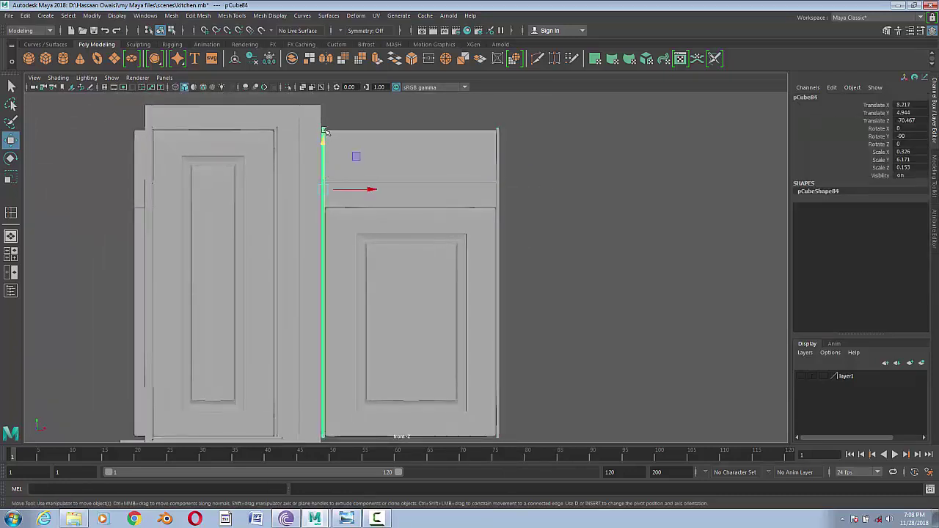
{"action": "right_click_drag", "start_coordinate": [325, 131], "coordinate": [310, 132]}
{"action": "left_click_drag", "start_coordinate": [311, 135], "coordinate": [331, 103]}
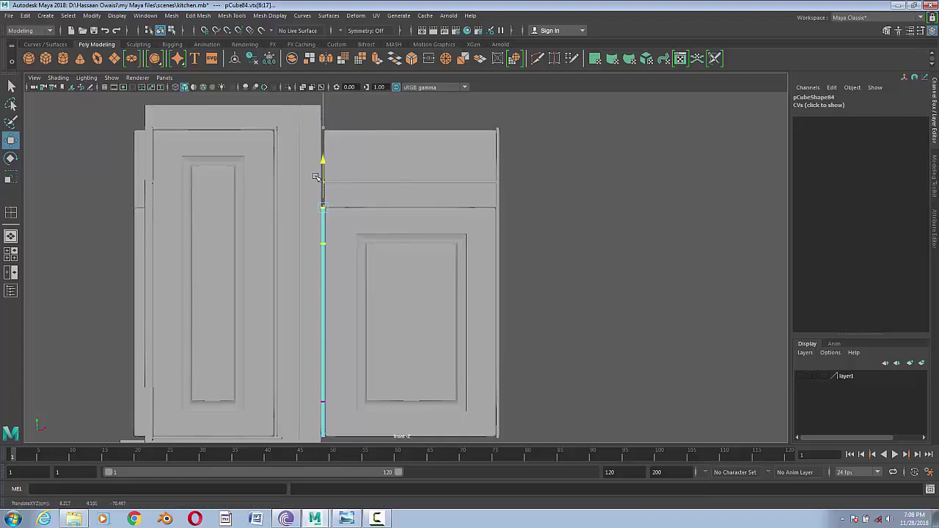
{"action": "scroll", "coordinate": [316, 177], "scroll_direction": "up", "scroll_amount": 5}
{"action": "scroll", "coordinate": [438, 235], "scroll_direction": "down", "scroll_amount": 2}
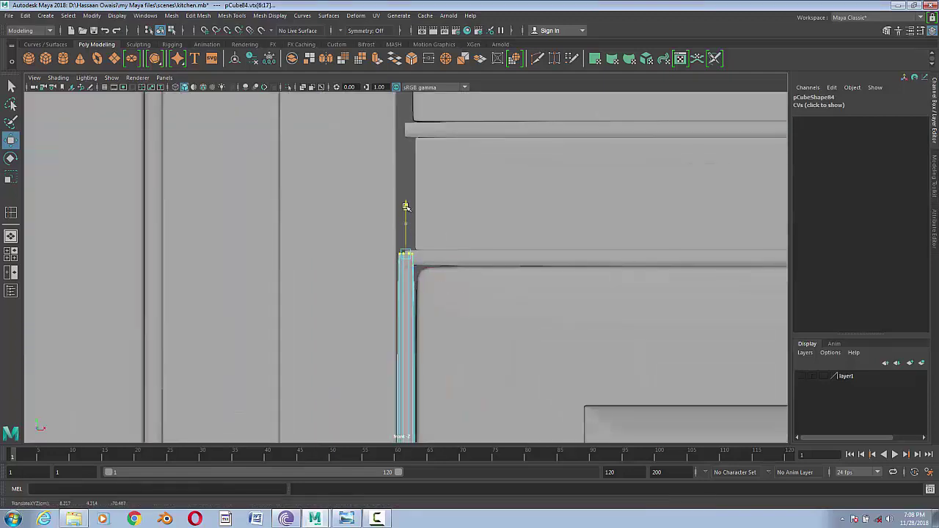
{"action": "key", "text": "F8"}
{"action": "scroll", "coordinate": [407, 298], "scroll_direction": "down", "scroll_amount": 3}
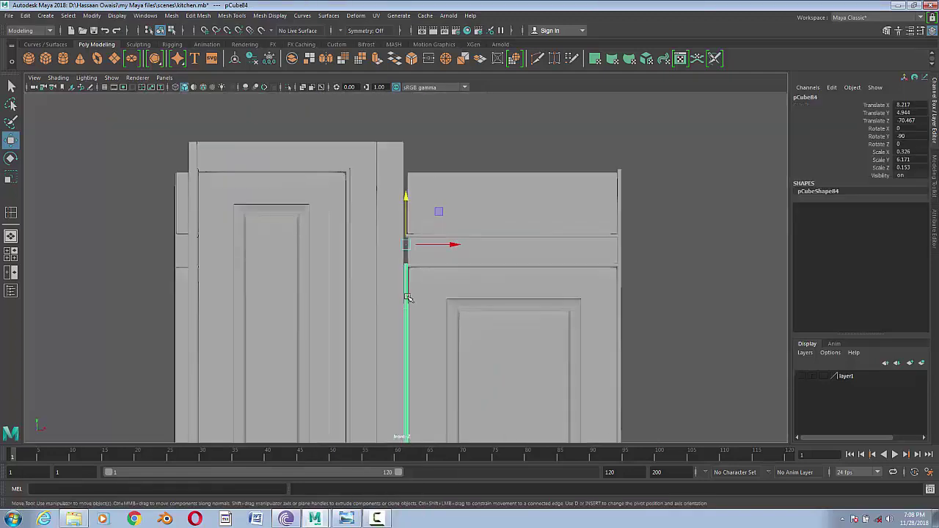
- Duplicate the divider strip, raise the copy above it, shorten it and re-centre its pivot
{"action": "key", "text": "ctrl+d"}
{"action": "mouse_move", "coordinate": [405, 192]}
{"action": "left_mouse_down"}
{"action": "mouse_move", "coordinate": [405, 94]}
{"action": "mouse_move", "coordinate": [406, 143]}
{"action": "left_mouse_up"}
{"action": "key", "text": "r"}
{"action": "left_click", "coordinate": [92, 15]}
{"action": "left_click", "coordinate": [117, 88]}
{"action": "key", "text": "w"}
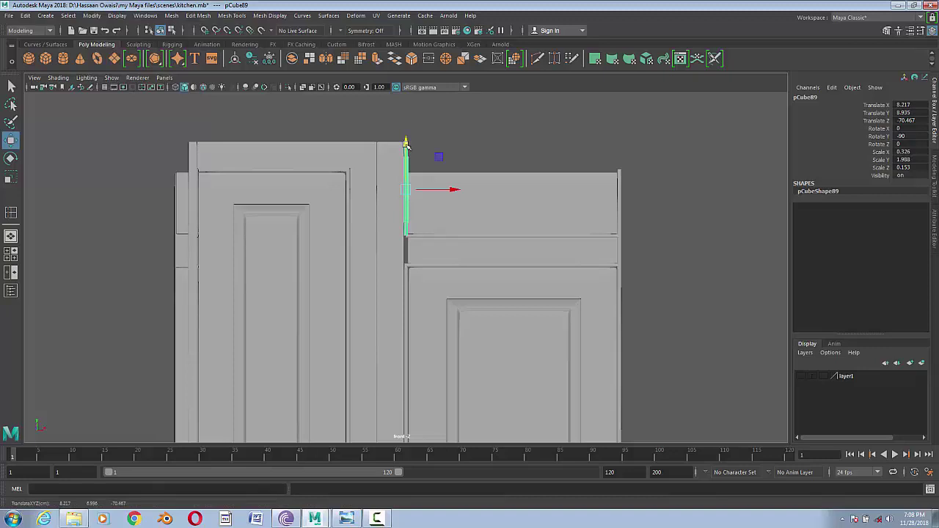
- Check the short stile in perspective, then nudge it slightly down in the front view
{"action": "key", "text": "space"}
{"action": "left_click_drag", "start_coordinate": [530, 149], "coordinate": [514, 157]}
{"action": "mouse_move", "coordinate": [404, 258]}
{"action": "left_mouse_down", "text": "alt"}
{"action": "mouse_move", "coordinate": [337, 293]}
{"action": "mouse_move", "coordinate": [564, 290]}
{"action": "mouse_move", "coordinate": [565, 318]}
{"action": "left_mouse_up", "text": "alt"}
{"action": "key", "text": "space"}
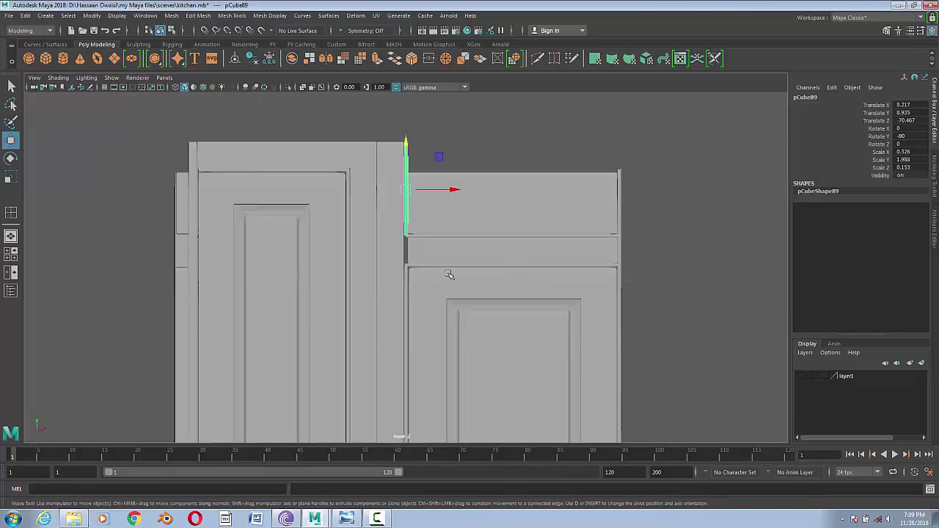
{"action": "scroll", "coordinate": [443, 243], "scroll_direction": "up", "scroll_amount": 5}
{"action": "middle_click_drag", "start_coordinate": [438, 234], "coordinate": [443, 392], "text": "alt"}
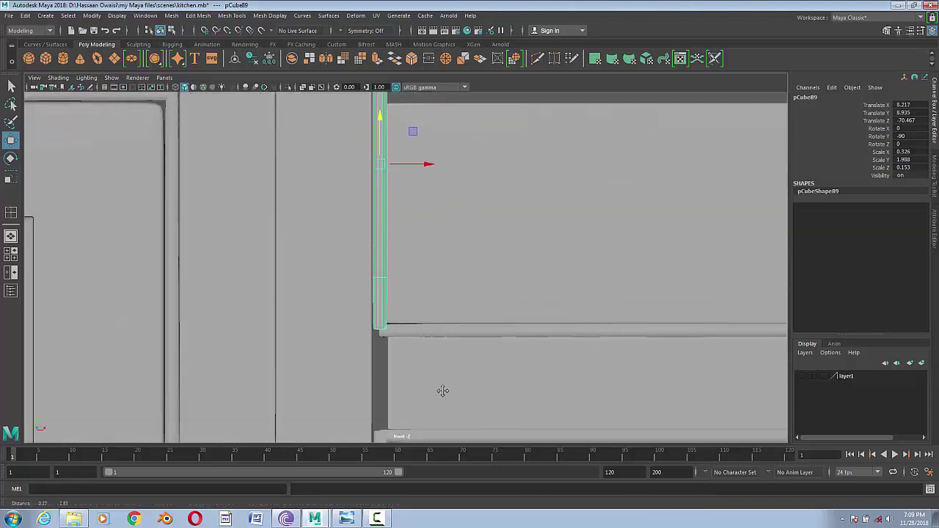
{"action": "left_click_drag", "start_coordinate": [381, 123], "coordinate": [381, 127]}
{"action": "scroll", "coordinate": [381, 127], "scroll_direction": "down", "scroll_amount": 3}
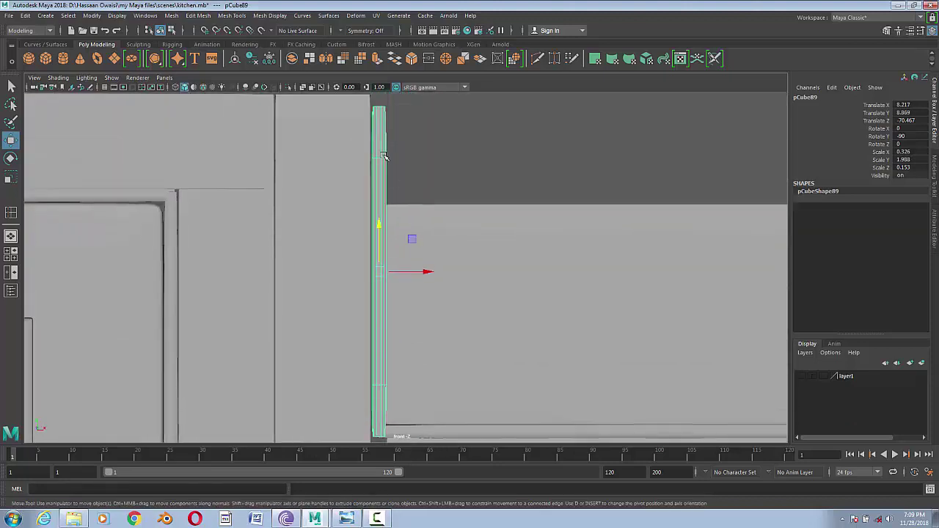
- Lower the short stile's top vertices to set its height
{"action": "left_click_drag", "start_coordinate": [338, 163], "coordinate": [434, 443]}
{"action": "middle_click_drag", "start_coordinate": [396, 220], "coordinate": [414, 140], "text": "alt"}
{"action": "left_click_drag", "start_coordinate": [373, 100], "coordinate": [372, 171]}
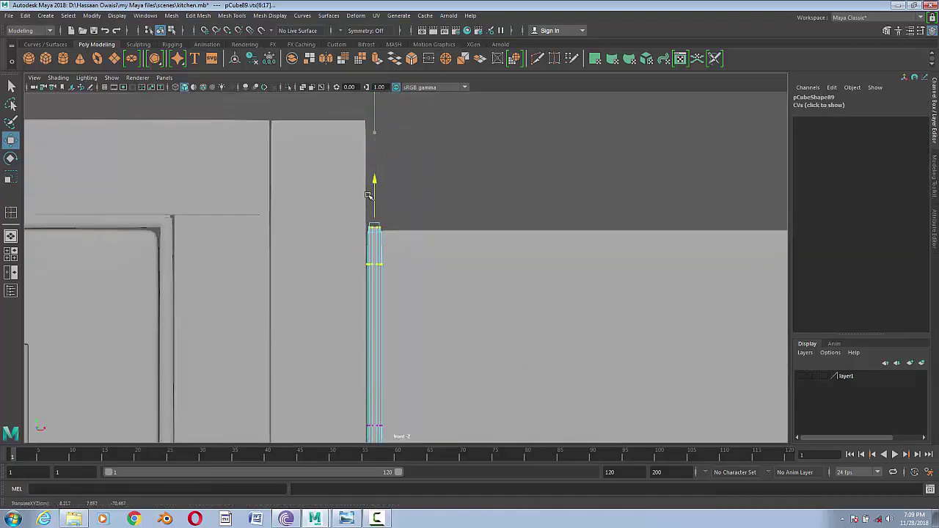
{"action": "scroll", "coordinate": [597, 230], "scroll_direction": "down", "scroll_amount": 2}
{"action": "scroll", "coordinate": [524, 227], "scroll_direction": "down", "scroll_amount": 2}
{"action": "scroll", "coordinate": [397, 169], "scroll_direction": "up", "scroll_amount": 1}
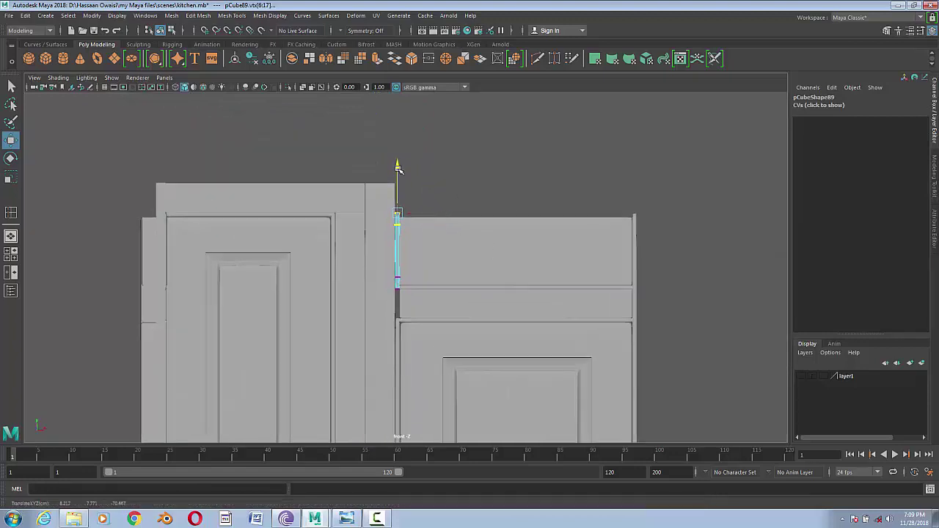
- Move a strip copy flush against the right cabinet's right edge
{"action": "left_click", "coordinate": [399, 259]}
{"action": "middle_click", "coordinate": [634, 265]}
{"action": "left_click", "coordinate": [635, 265]}
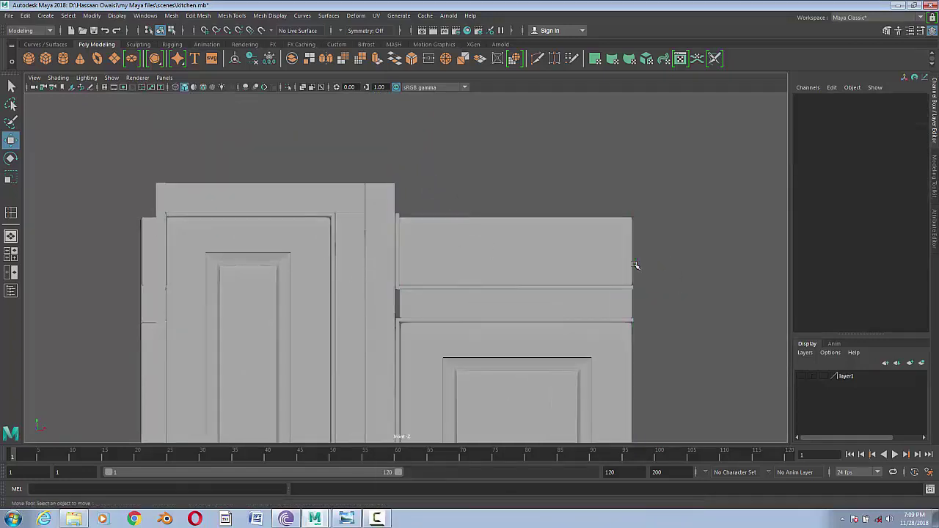
{"action": "middle_click_drag", "start_coordinate": [461, 307], "coordinate": [446, 196], "text": "alt"}
{"action": "left_click", "coordinate": [386, 290]}
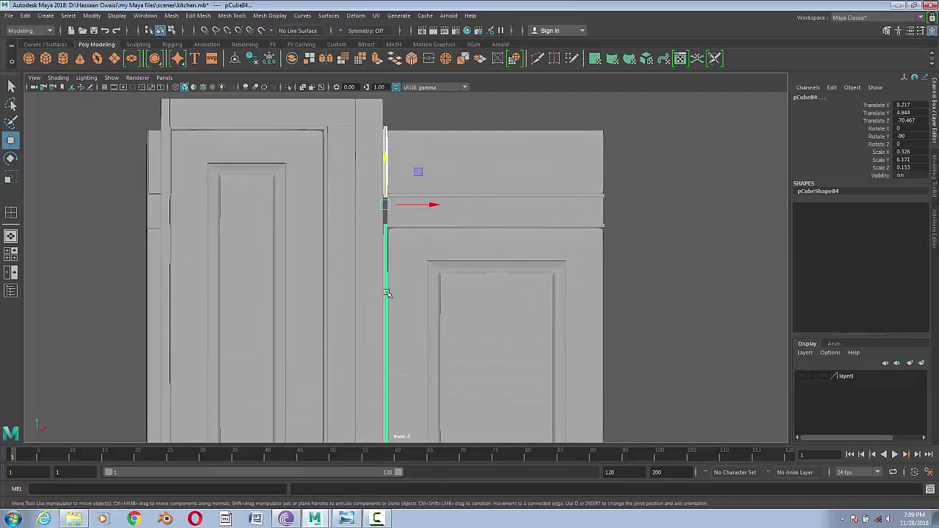
{"action": "left_click_drag", "start_coordinate": [435, 206], "coordinate": [656, 221]}
{"action": "scroll", "coordinate": [426, 235], "scroll_direction": "up", "scroll_amount": 3}
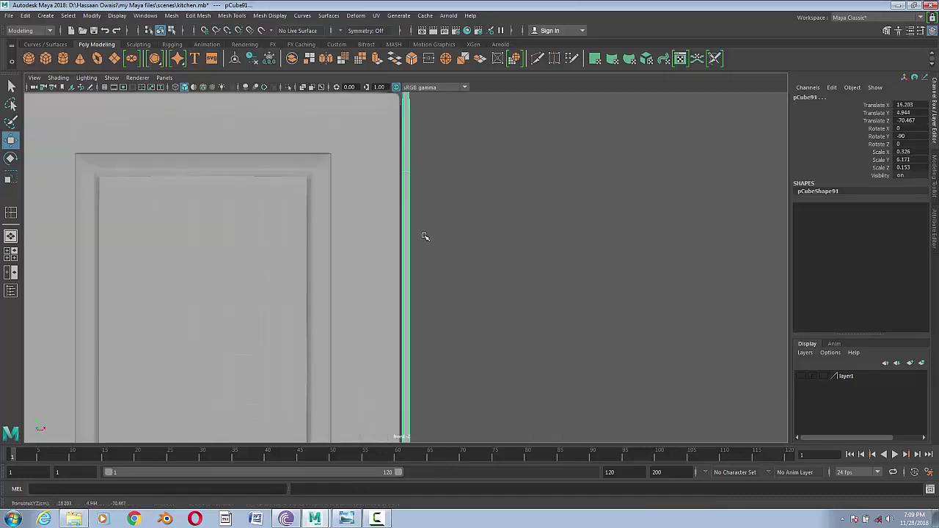
{"action": "scroll", "coordinate": [482, 383], "scroll_direction": "down", "scroll_amount": 1}
{"action": "scroll", "coordinate": [429, 236], "scroll_direction": "up", "scroll_amount": 1}
{"action": "left_click_drag", "start_coordinate": [430, 237], "coordinate": [426, 237]}
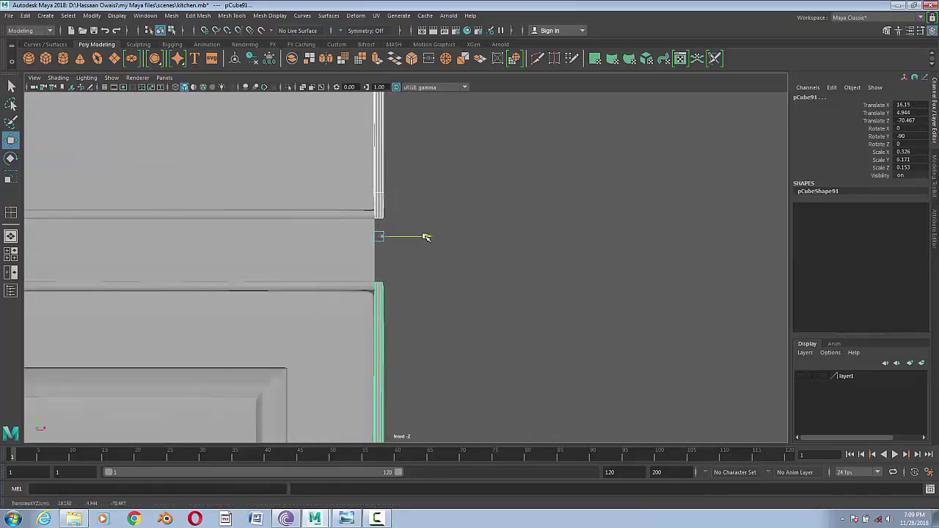
- Select the left-end vertices of the rail above the lower door
{"action": "left_click", "coordinate": [386, 154]}
{"action": "scroll", "coordinate": [400, 242], "scroll_direction": "down", "scroll_amount": 3}
{"action": "middle_click_drag", "start_coordinate": [414, 262], "coordinate": [503, 262], "text": "alt"}
{"action": "scroll", "coordinate": [400, 229], "scroll_direction": "up", "scroll_amount": 1}
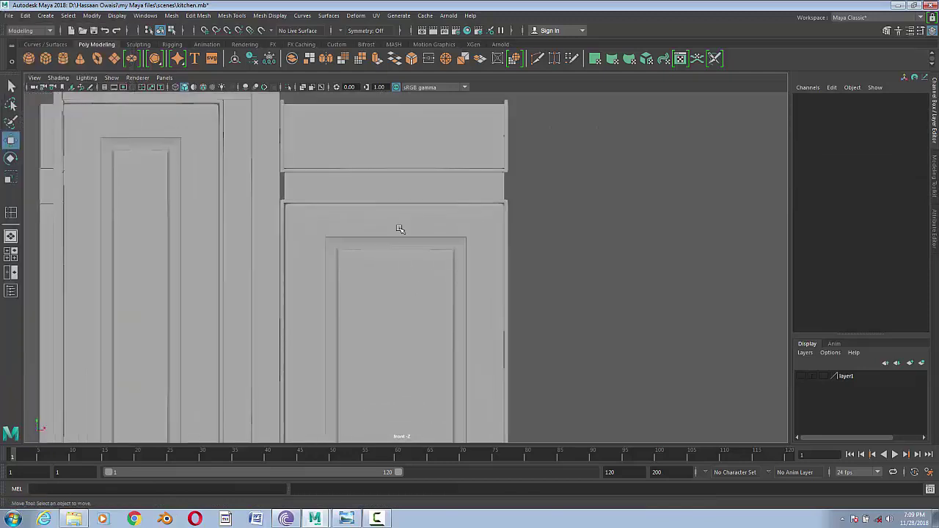
{"action": "left_click", "coordinate": [400, 188]}
{"action": "scroll", "coordinate": [400, 187], "scroll_direction": "up", "scroll_amount": 2}
{"action": "middle_click_drag", "start_coordinate": [274, 132], "coordinate": [398, 206], "text": "alt"}
{"action": "right_click_drag", "start_coordinate": [399, 206], "coordinate": [362, 211]}
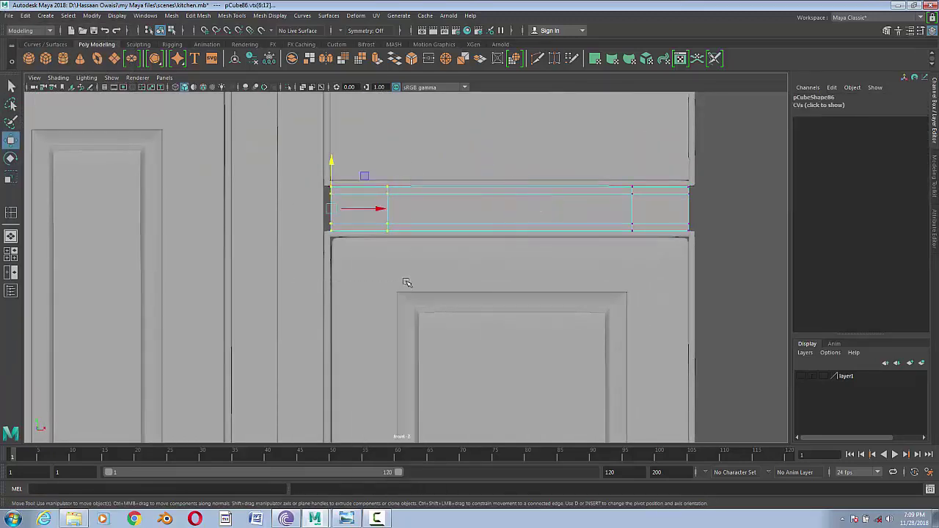
- Extend the rail's left and right ends across the widened right cabinet
{"action": "left_click_drag", "start_coordinate": [381, 208], "coordinate": [373, 209]}
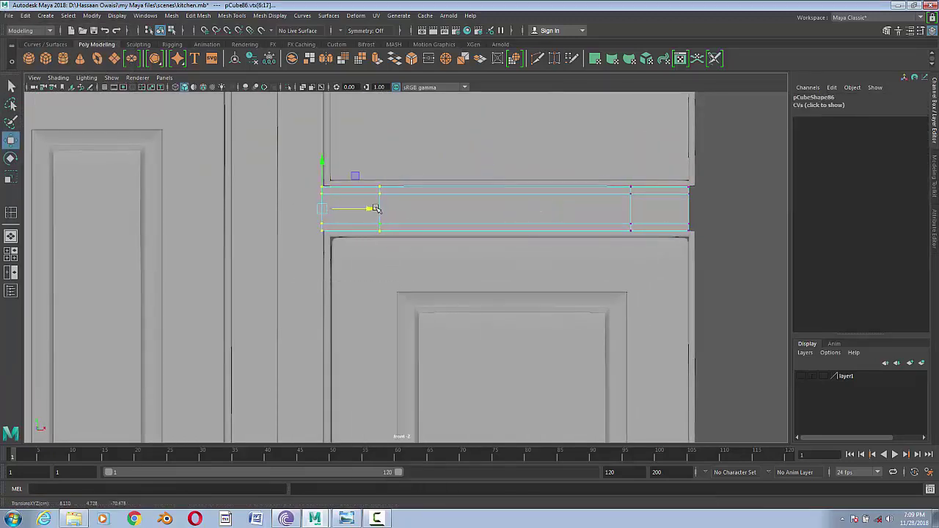
{"action": "left_click_drag", "start_coordinate": [594, 156], "coordinate": [702, 269]}
{"action": "left_click_drag", "start_coordinate": [740, 208], "coordinate": [747, 209]}
{"action": "right_click_drag", "start_coordinate": [541, 201], "coordinate": [589, 189]}
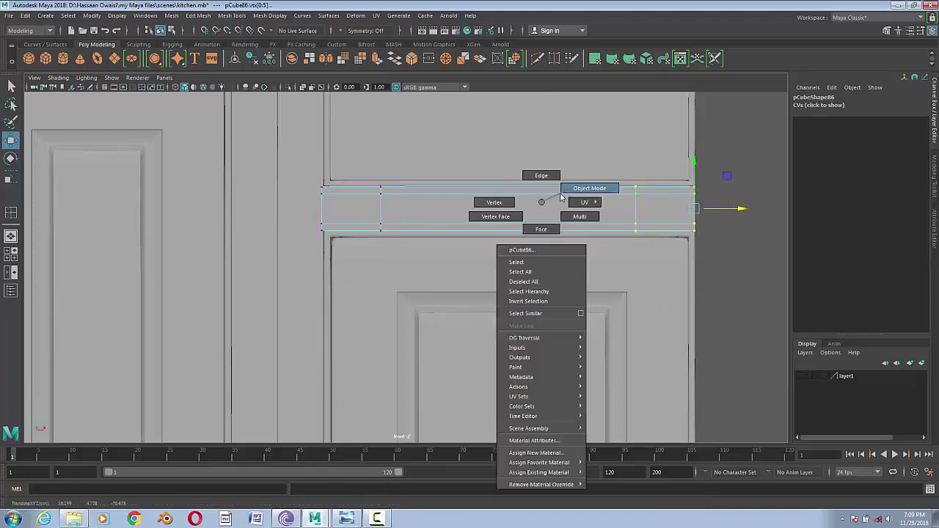
{"action": "scroll", "coordinate": [558, 293], "scroll_direction": "down", "scroll_amount": 3}
- Place a rail copy along the drawer's top, discarding a misplaced top-rail copy
{"action": "left_click", "coordinate": [432, 227]}
{"action": "left_click_drag", "start_coordinate": [431, 226], "coordinate": [449, 247]}
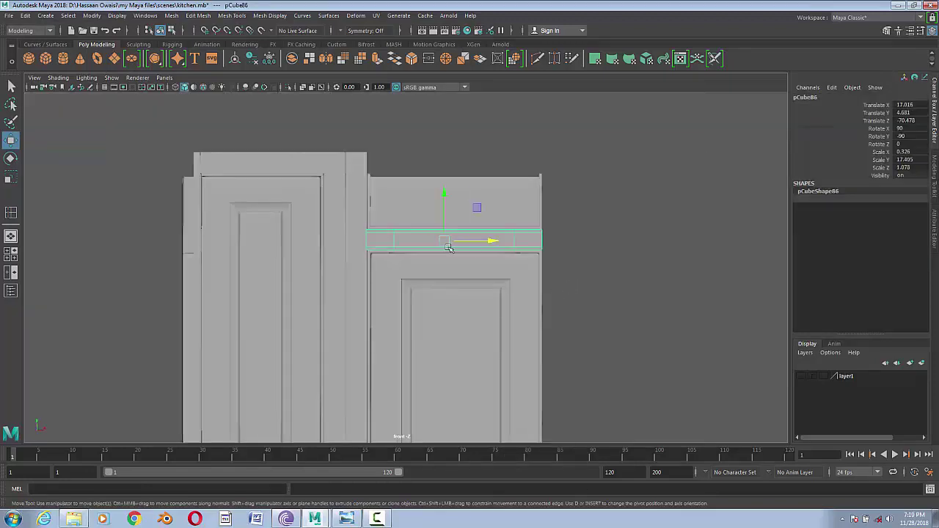
{"action": "left_click_drag", "start_coordinate": [444, 192], "coordinate": [444, 120]}
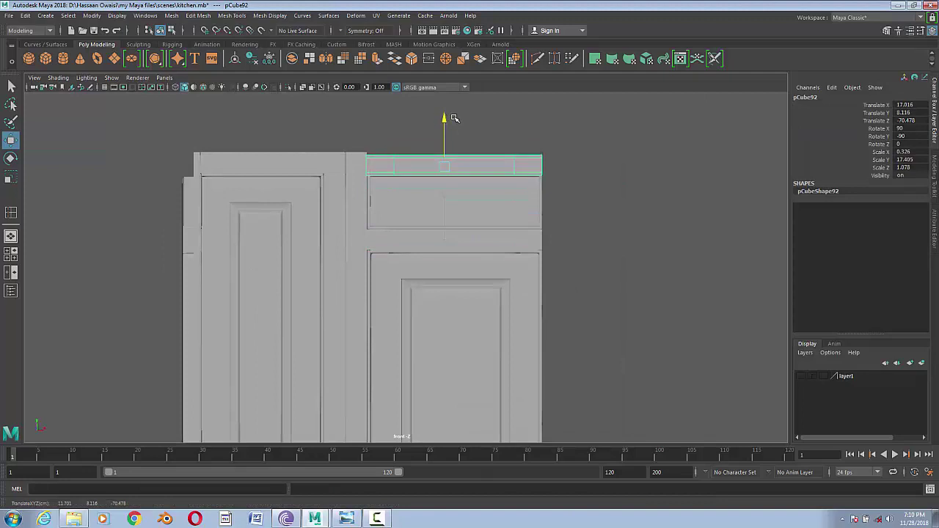
{"action": "scroll", "coordinate": [485, 246], "scroll_direction": "up", "scroll_amount": 3}
{"action": "scroll", "coordinate": [445, 310], "scroll_direction": "up", "scroll_amount": 1}
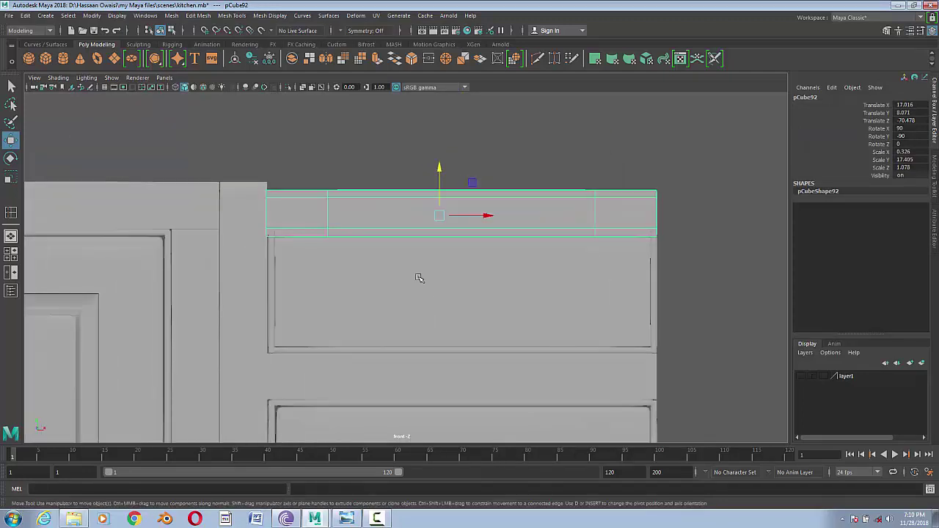
{"action": "middle_click_drag", "start_coordinate": [419, 272], "coordinate": [272, 206]}
{"action": "key", "text": "ctrl+z"}
{"action": "key", "text": "Delete"}
{"action": "left_click", "coordinate": [472, 351]}
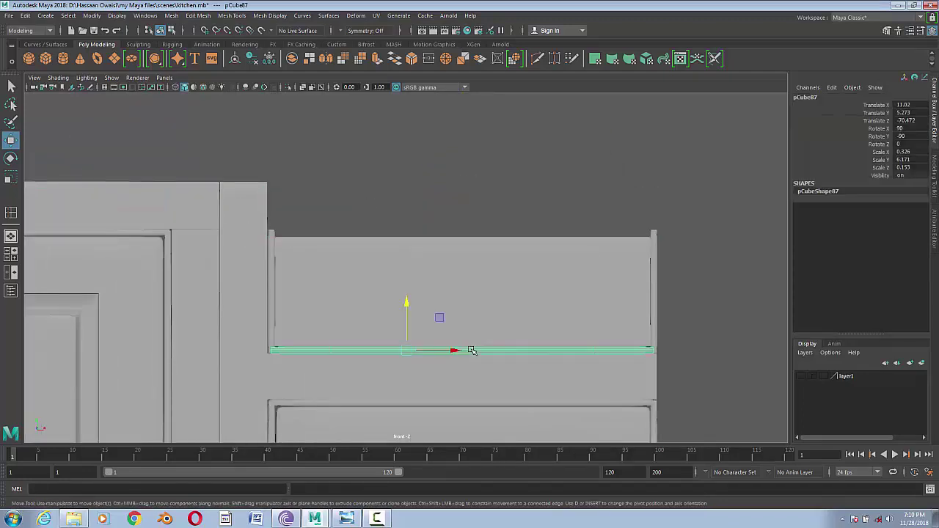
{"action": "left_click_drag", "start_coordinate": [405, 304], "coordinate": [438, 186]}
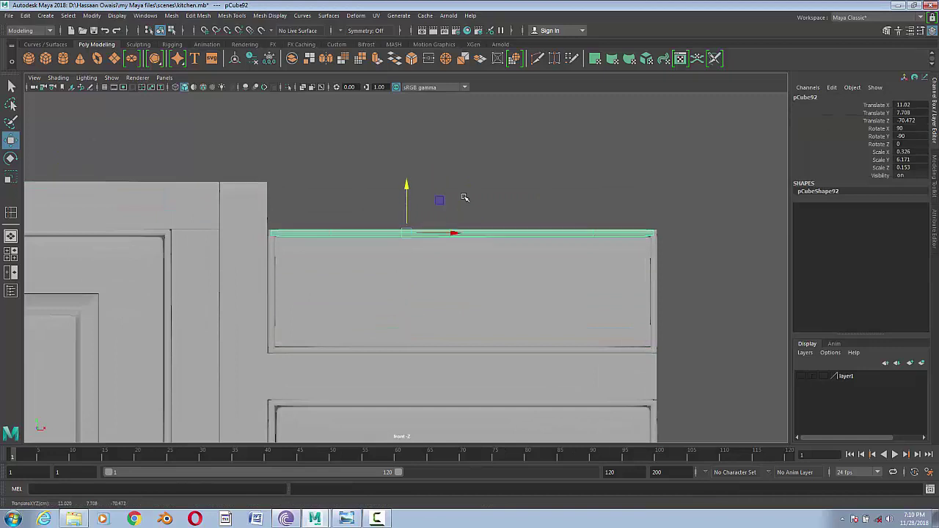
- Stretch the top rail's right end over the right cabinet and save kitchen.mb
{"action": "left_click", "coordinate": [192, 199]}
{"action": "right_click_drag", "start_coordinate": [192, 199], "coordinate": [151, 197]}
{"action": "left_click_drag", "start_coordinate": [235, 169], "coordinate": [258, 238]}
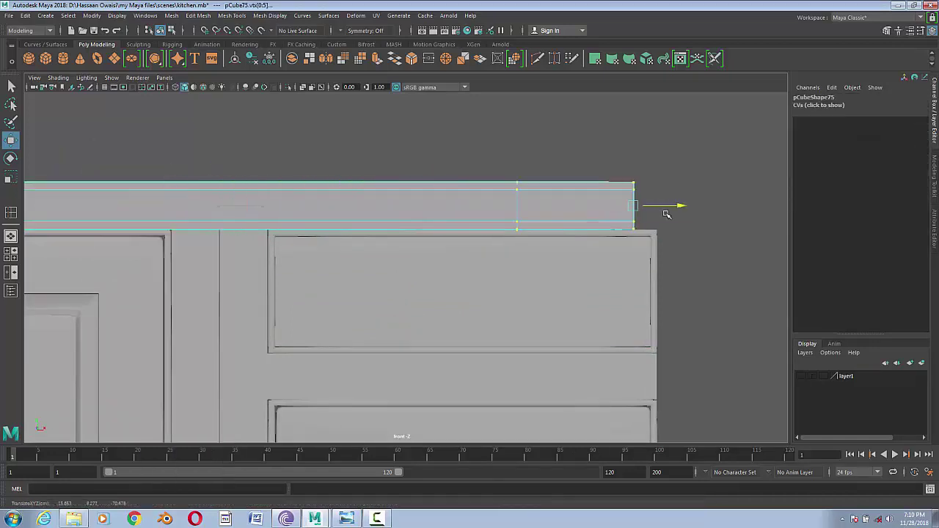
{"action": "left_click_drag", "start_coordinate": [262, 206], "coordinate": [706, 214]}
{"action": "key", "text": "F8"}
{"action": "left_click", "coordinate": [513, 147]}
{"action": "scroll", "coordinate": [487, 268], "scroll_direction": "down", "scroll_amount": 5}
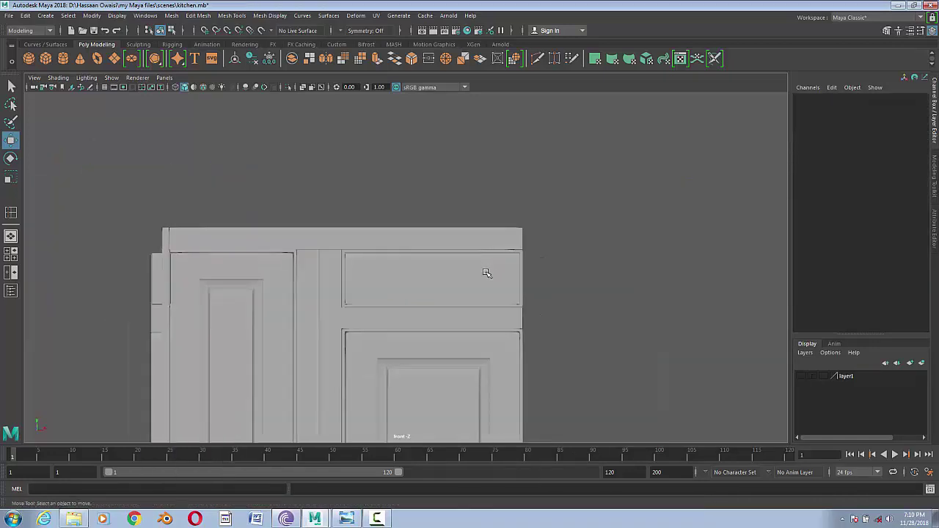
{"action": "scroll", "coordinate": [519, 272], "scroll_direction": "down", "scroll_amount": 2}
{"action": "left_click", "coordinate": [8, 15]}
{"action": "left_click", "coordinate": [44, 50]}
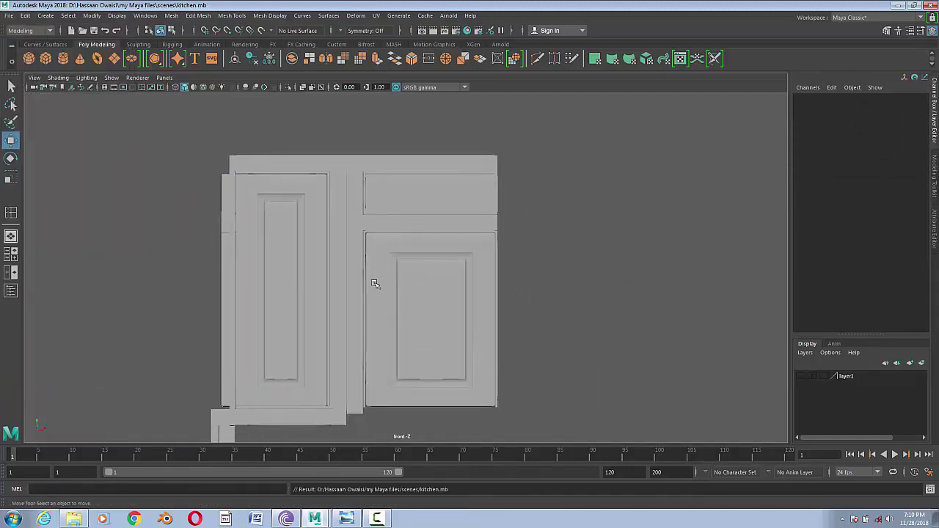
- Put a divider stile copy on the side cabinet's outer right edge and save kitchen.mb again
{"action": "left_click", "coordinate": [352, 263]}
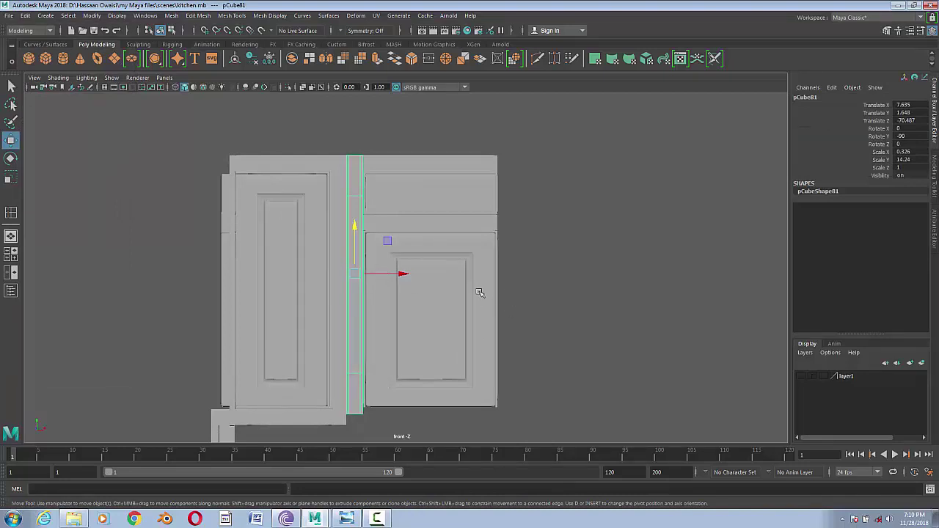
{"action": "left_click_drag", "start_coordinate": [406, 275], "coordinate": [553, 273]}
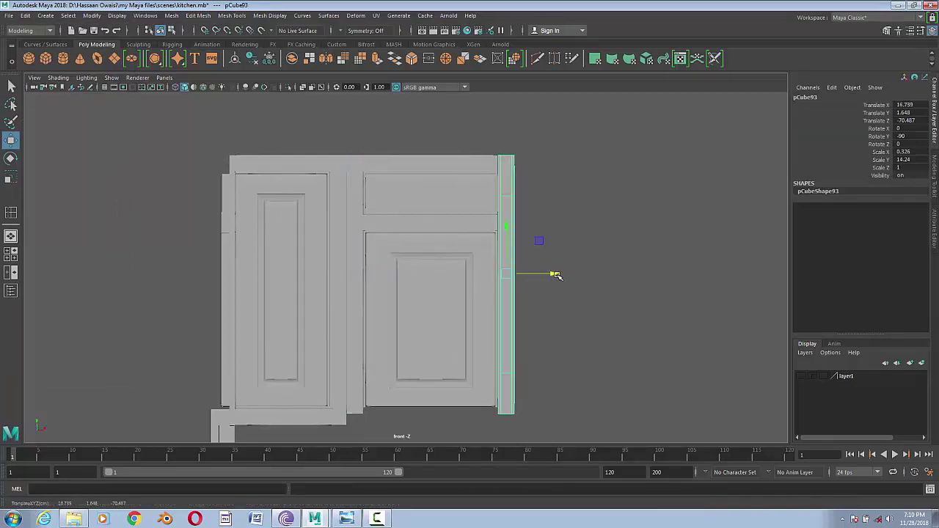
{"action": "scroll", "coordinate": [554, 272], "scroll_direction": "up", "scroll_amount": 5}
{"action": "left_click_drag", "start_coordinate": [450, 238], "coordinate": [455, 238]}
{"action": "scroll", "coordinate": [425, 313], "scroll_direction": "down", "scroll_amount": 5}
{"action": "left_click", "coordinate": [426, 313]}
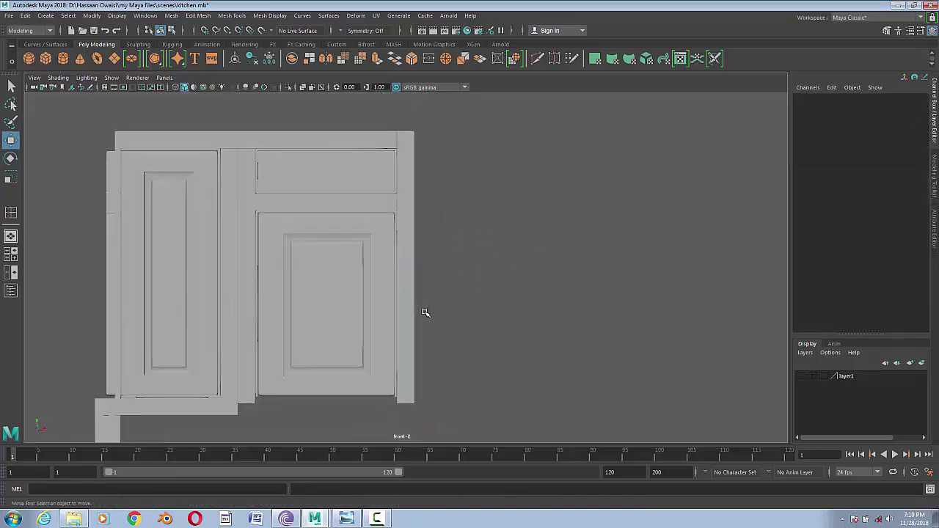
{"action": "left_click", "coordinate": [9, 16]}
{"action": "left_click", "coordinate": [29, 55]}
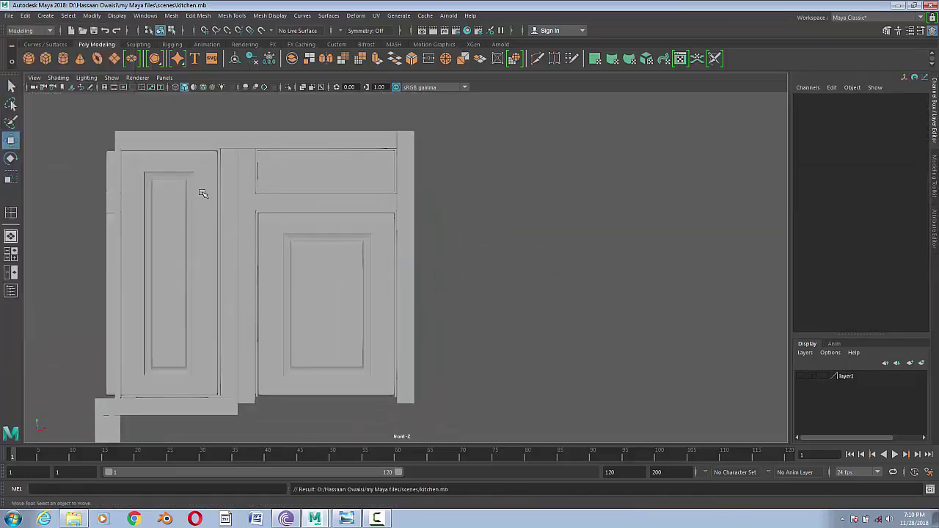
{"action": "left_click_drag", "start_coordinate": [546, 231], "coordinate": [585, 299]}
- Shift the strip beside the open door back in line with the door
{"action": "left_click_drag", "start_coordinate": [652, 368], "coordinate": [624, 371], "text": "alt"}
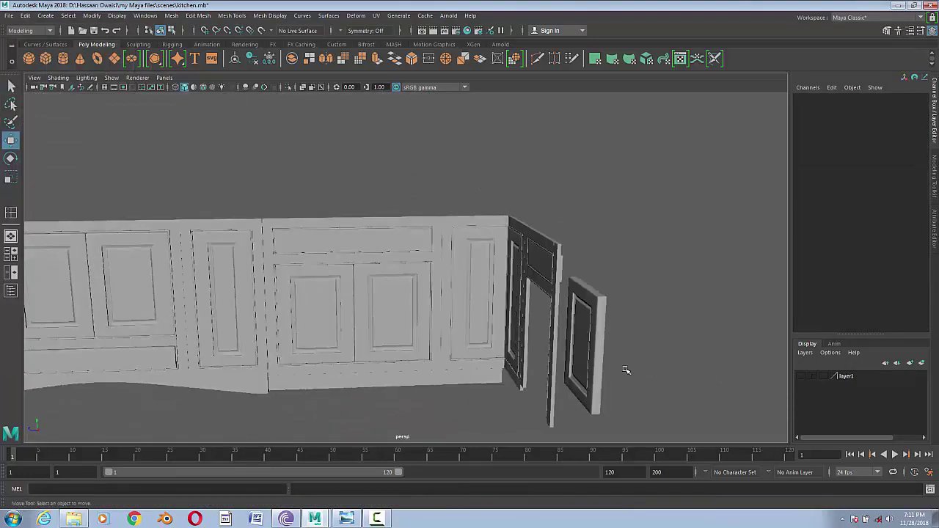
{"action": "left_click", "coordinate": [583, 360]}
{"action": "mouse_move", "coordinate": [531, 345]}
{"action": "left_mouse_down"}
{"action": "mouse_move", "coordinate": [543, 344]}
{"action": "mouse_move", "coordinate": [462, 278]}
{"action": "left_mouse_up"}
{"action": "key", "text": "f"}
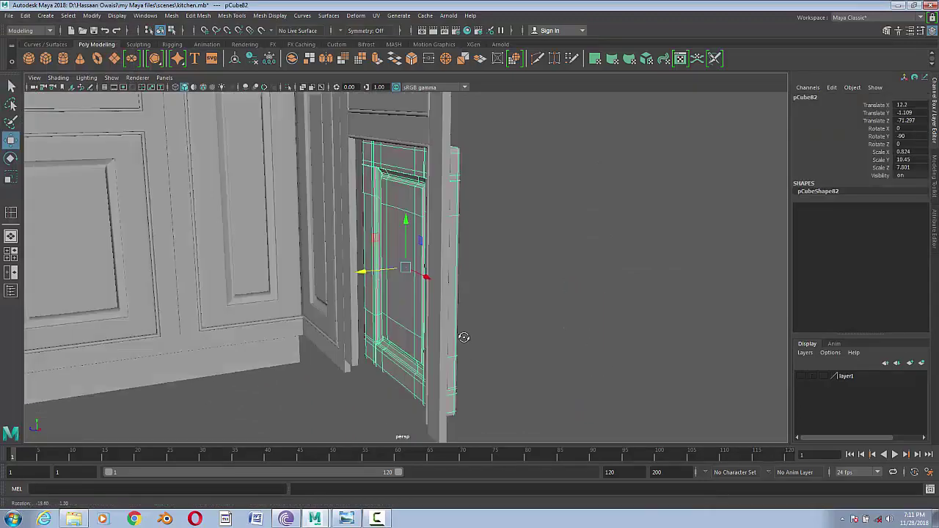
{"action": "mouse_move", "coordinate": [363, 272]}
{"action": "left_mouse_down"}
{"action": "mouse_move", "coordinate": [354, 288]}
{"action": "mouse_move", "coordinate": [488, 335]}
{"action": "mouse_move", "coordinate": [451, 318]}
{"action": "mouse_move", "coordinate": [338, 317]}
{"action": "left_mouse_up"}
- Orbit out to the whole cabinet wall, save the scene and view the kitchen reference photo
{"action": "left_click_drag", "start_coordinate": [325, 312], "coordinate": [633, 294], "text": "alt"}
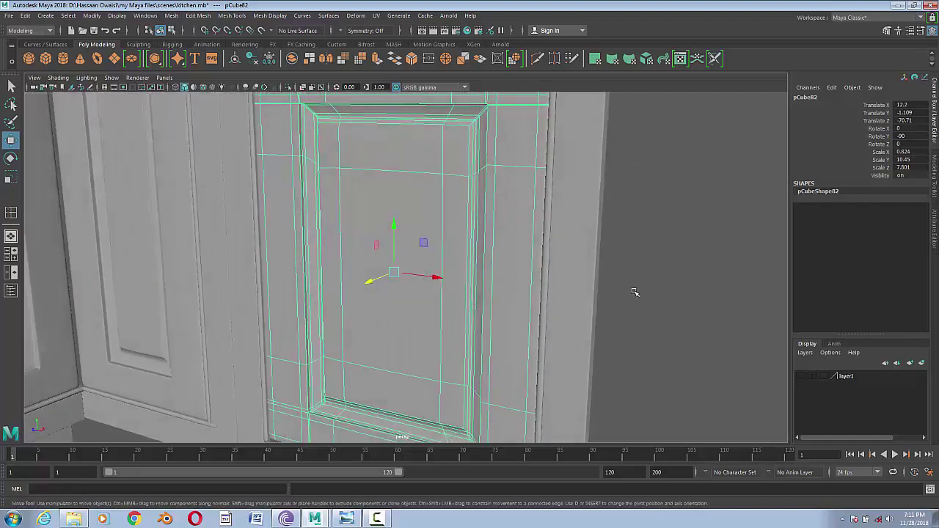
{"action": "left_click", "coordinate": [633, 294]}
{"action": "scroll", "coordinate": [530, 299], "scroll_direction": "down", "scroll_amount": 5}
{"action": "mouse_move", "coordinate": [530, 300]}
{"action": "left_mouse_down", "text": "alt"}
{"action": "mouse_move", "coordinate": [474, 293]}
{"action": "mouse_move", "coordinate": [568, 281]}
{"action": "mouse_move", "coordinate": [556, 294]}
{"action": "mouse_move", "coordinate": [468, 311]}
{"action": "left_mouse_up", "text": "alt"}
{"action": "scroll", "coordinate": [558, 297], "scroll_direction": "down", "scroll_amount": 5}
{"action": "key", "text": "ctrl+s"}
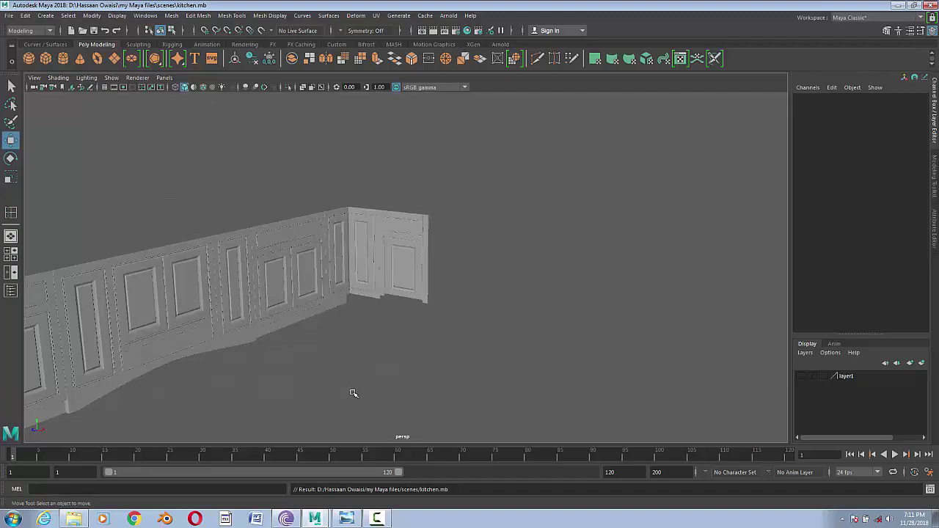
{"action": "left_click", "coordinate": [353, 518]}
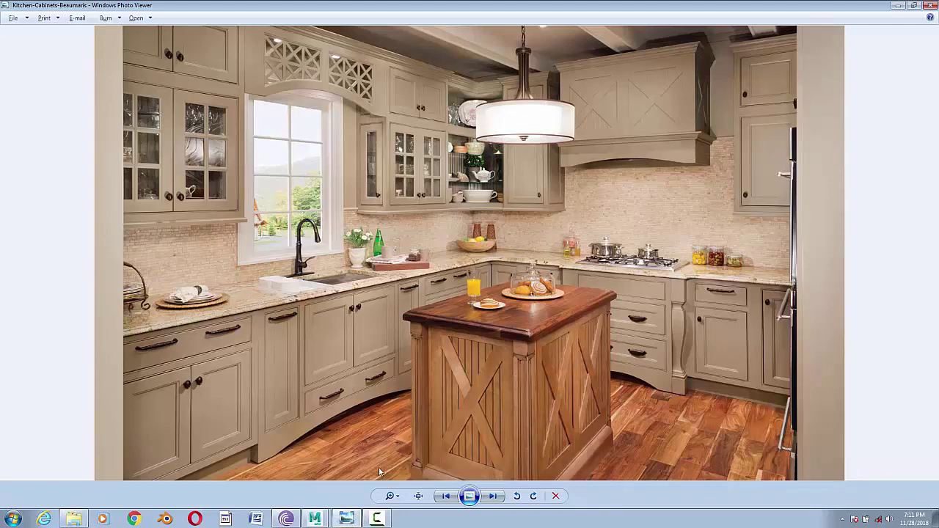
- Return to the Maya model and switch to the front orthographic view
{"action": "key", "text": "alt+Tab"}
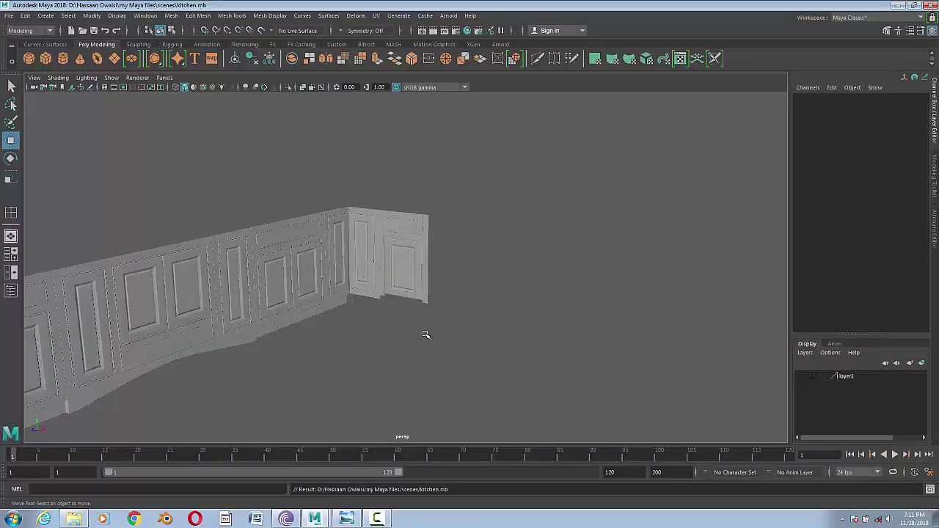
{"action": "mouse_move", "coordinate": [425, 335]}
{"action": "left_mouse_down", "text": "alt"}
{"action": "mouse_move", "coordinate": [391, 325]}
{"action": "mouse_move", "coordinate": [550, 353]}
{"action": "mouse_move", "coordinate": [342, 363]}
{"action": "mouse_move", "coordinate": [577, 379]}
{"action": "mouse_move", "coordinate": [445, 350]}
{"action": "mouse_move", "coordinate": [541, 344]}
{"action": "mouse_move", "coordinate": [464, 336]}
{"action": "mouse_move", "coordinate": [540, 344]}
{"action": "left_mouse_up", "text": "alt"}
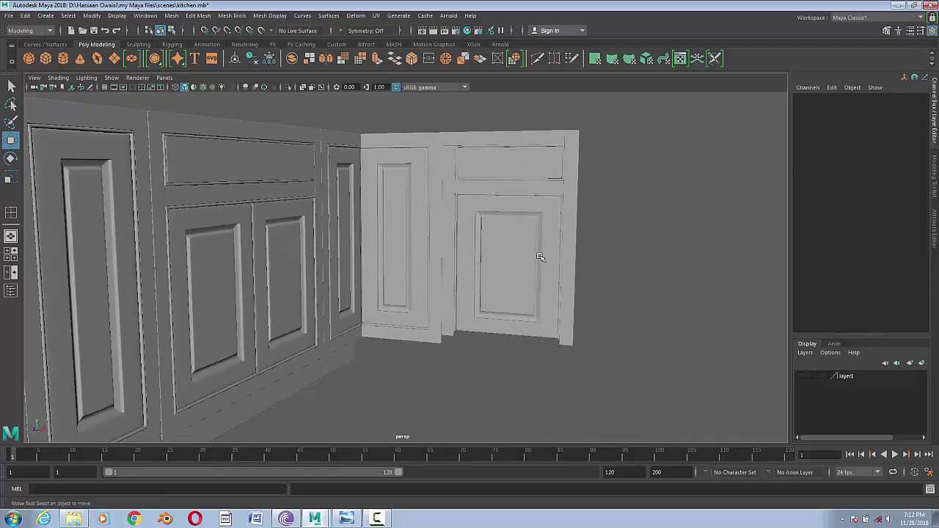
{"action": "key", "text": "space"}
{"action": "left_click_drag", "start_coordinate": [536, 253], "coordinate": [403, 294]}
- Select the board, divider strip, middle and top rails, vertical strip and right side panel
{"action": "left_click", "coordinate": [245, 212]}
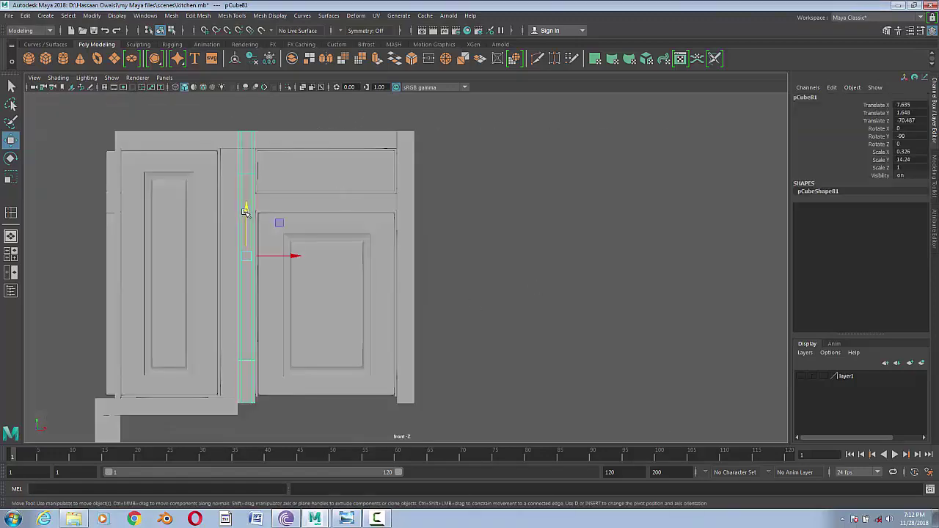
{"action": "left_click", "coordinate": [255, 219]}
{"action": "key", "text": "q"}
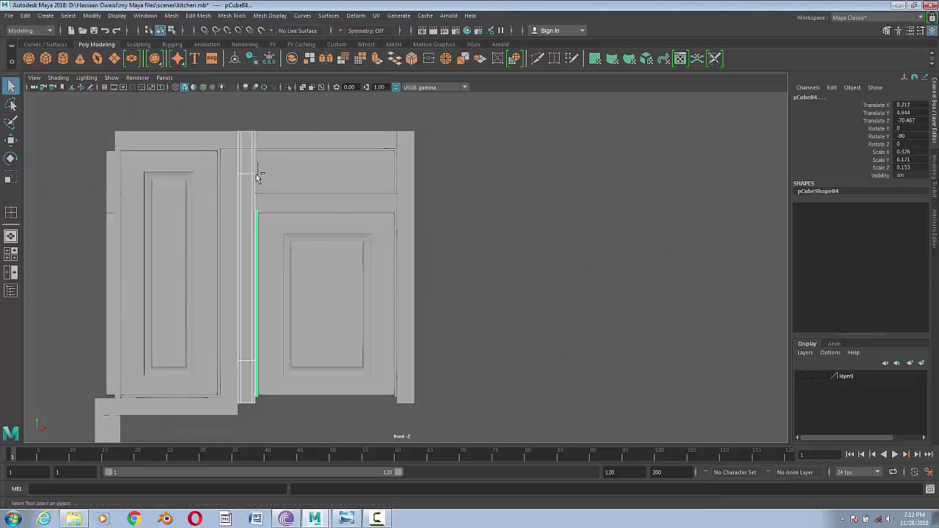
{"action": "left_click", "coordinate": [274, 204]}
{"action": "left_click", "coordinate": [315, 141], "text": "shift"}
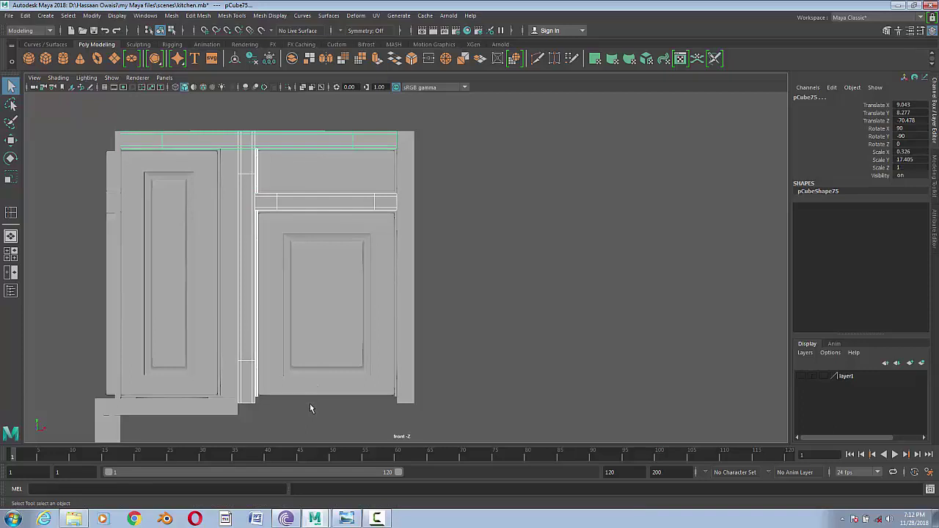
{"action": "left_click", "coordinate": [396, 212]}
{"action": "left_click", "coordinate": [410, 266]}
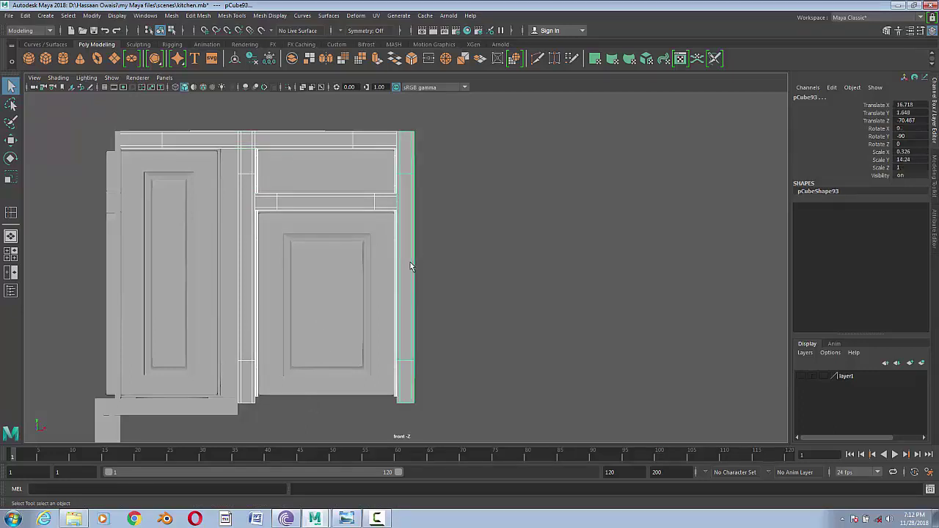
- Duplicate the selected frame pieces and move the copies right to start a new cabinet
{"action": "key", "text": "ctrl+d"}
{"action": "key", "text": "w"}
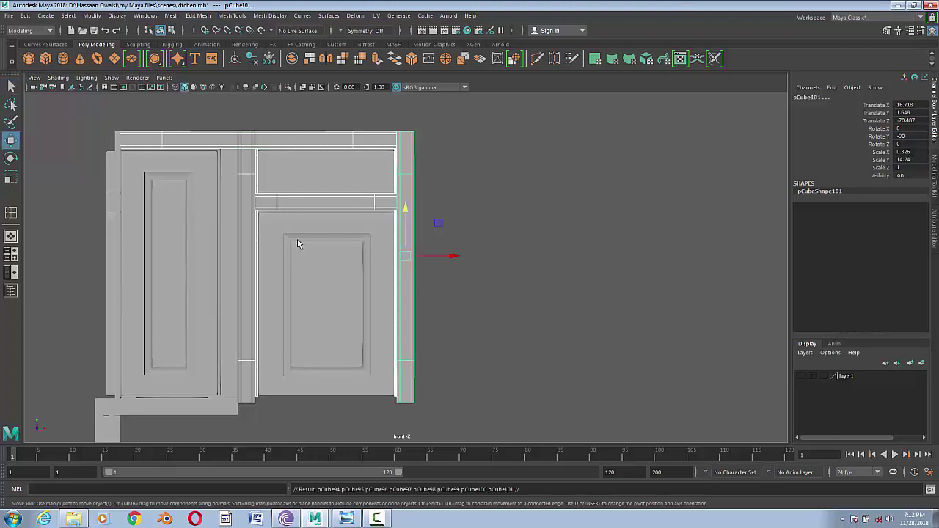
{"action": "mouse_move", "coordinate": [446, 256]}
{"action": "left_mouse_down"}
{"action": "mouse_move", "coordinate": [683, 255]}
{"action": "mouse_move", "coordinate": [632, 256]}
{"action": "left_mouse_up"}
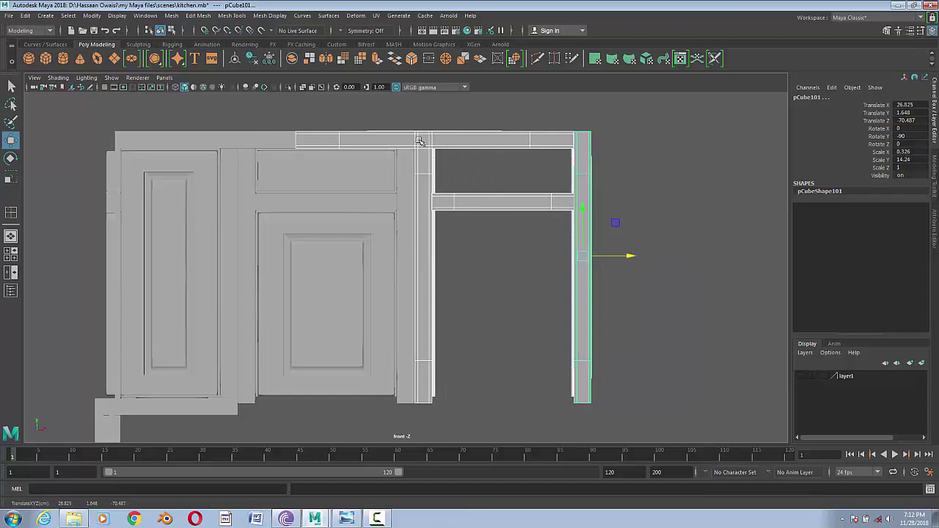
{"action": "right_click_drag", "start_coordinate": [420, 140], "coordinate": [294, 122]}
{"action": "right_click_drag", "start_coordinate": [391, 140], "coordinate": [266, 119]}
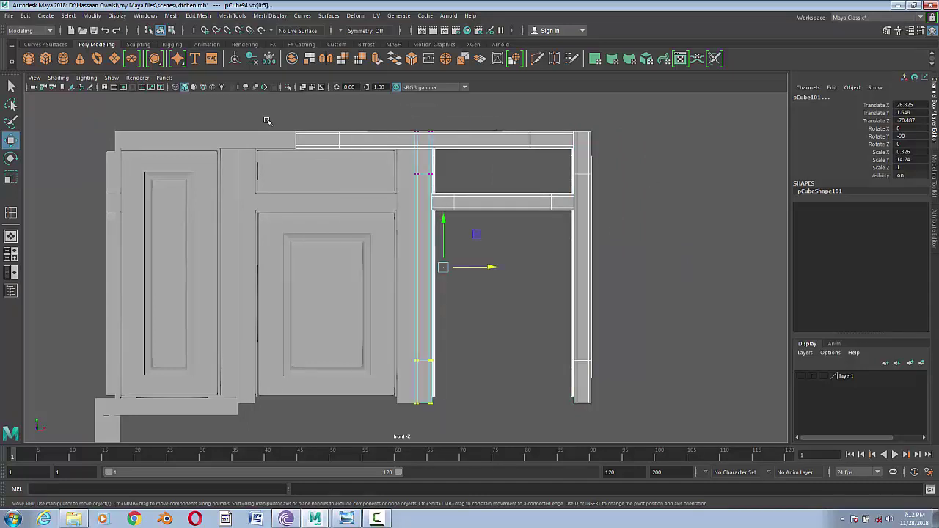
- Trim the copied top rail's left end so it meets the copied vertical post
{"action": "left_click", "coordinate": [330, 170]}
{"action": "right_click_drag", "start_coordinate": [520, 140], "coordinate": [440, 140]}
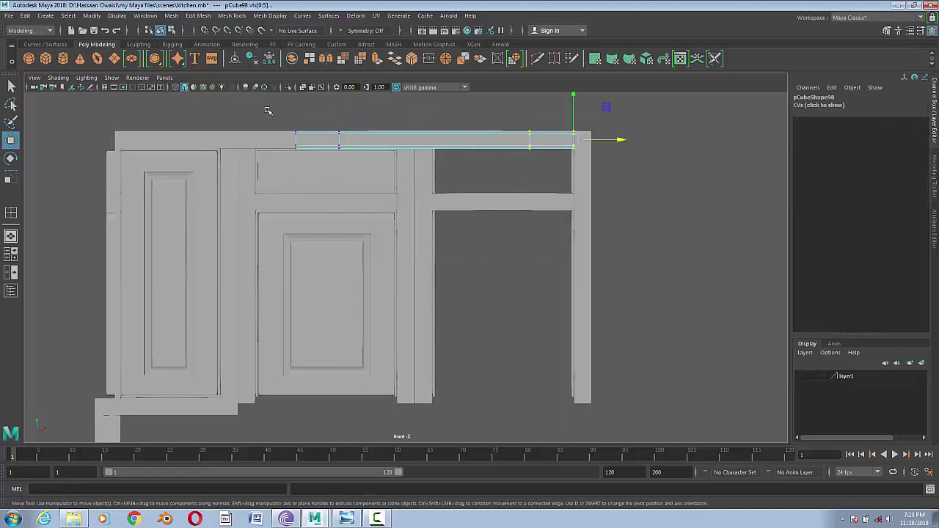
{"action": "left_click_drag", "start_coordinate": [355, 151], "coordinate": [462, 138]}
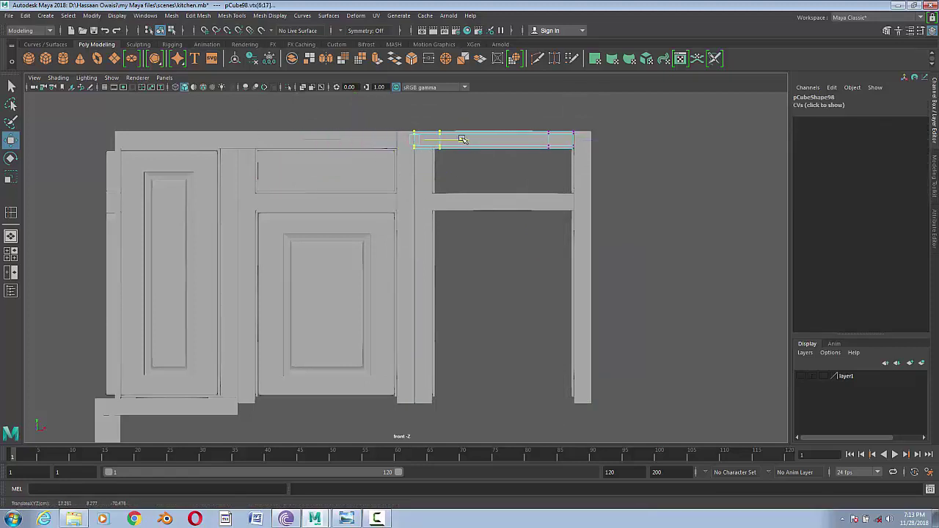
{"action": "right_click_drag", "start_coordinate": [462, 139], "coordinate": [586, 272]}
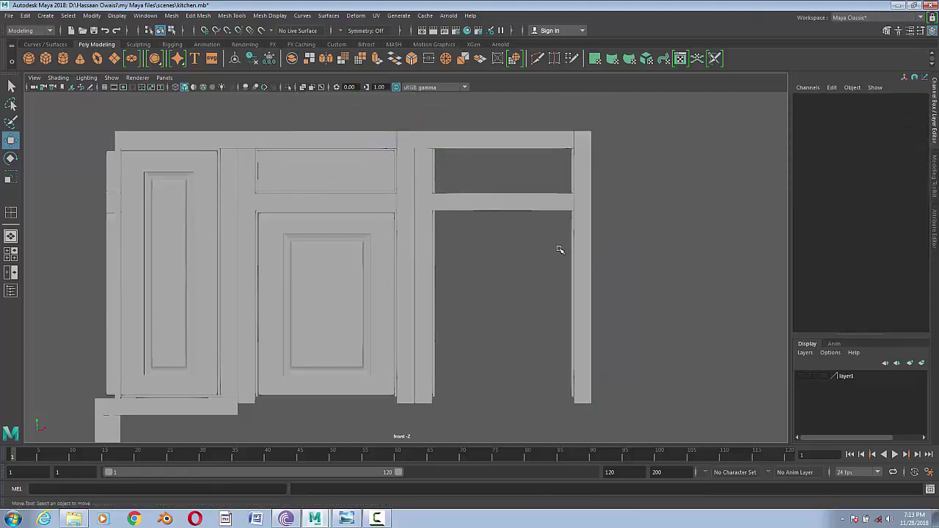
{"action": "left_click", "coordinate": [423, 204]}
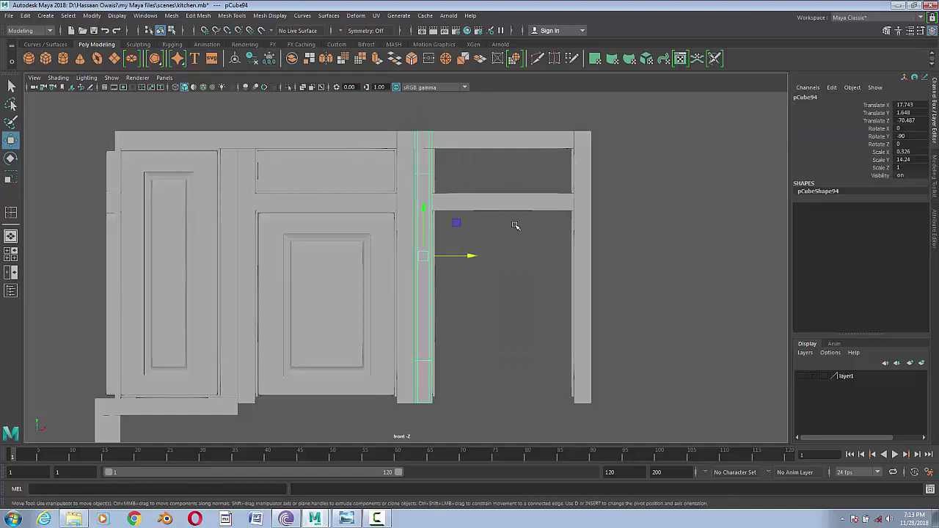
{"action": "left_click", "coordinate": [489, 147]}
{"action": "mouse_move", "coordinate": [489, 147]}
{"action": "right_mouse_down"}
{"action": "mouse_move", "coordinate": [467, 139]}
{"action": "mouse_move", "coordinate": [679, 195]}
{"action": "right_mouse_up"}
{"action": "left_click", "coordinate": [568, 258]}
- Copy the middle cabinet's drawer front and top plank into the new cabinet
{"action": "scroll", "coordinate": [569, 258], "scroll_direction": "up", "scroll_amount": 1}
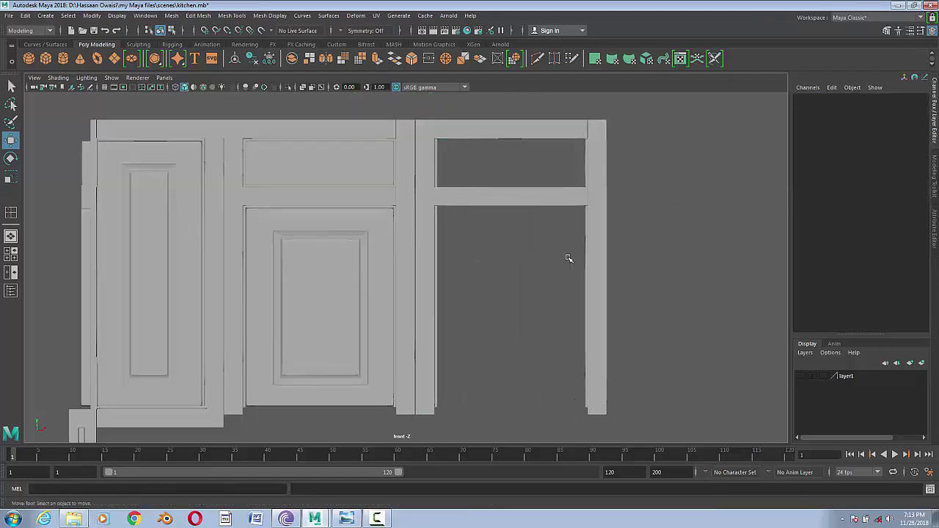
{"action": "left_click", "coordinate": [351, 161]}
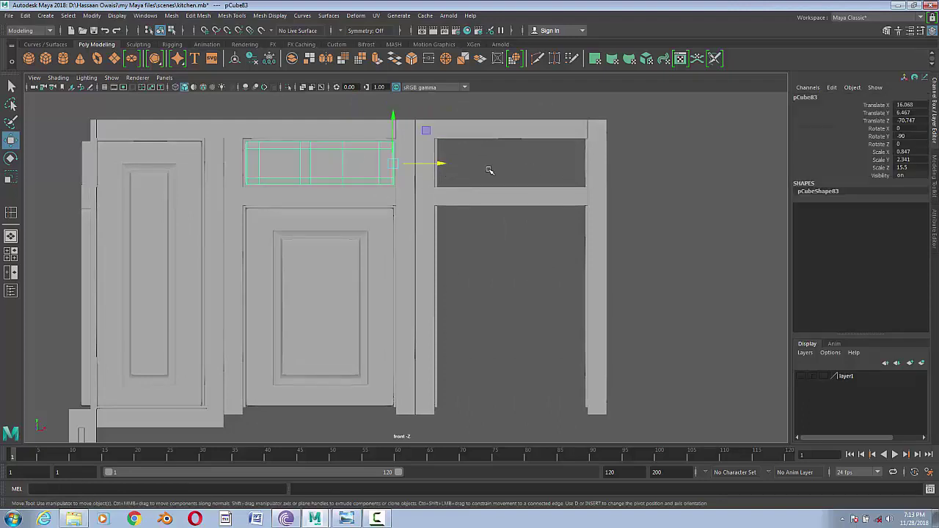
{"action": "left_click_drag", "start_coordinate": [435, 166], "coordinate": [635, 166], "text": "shift"}
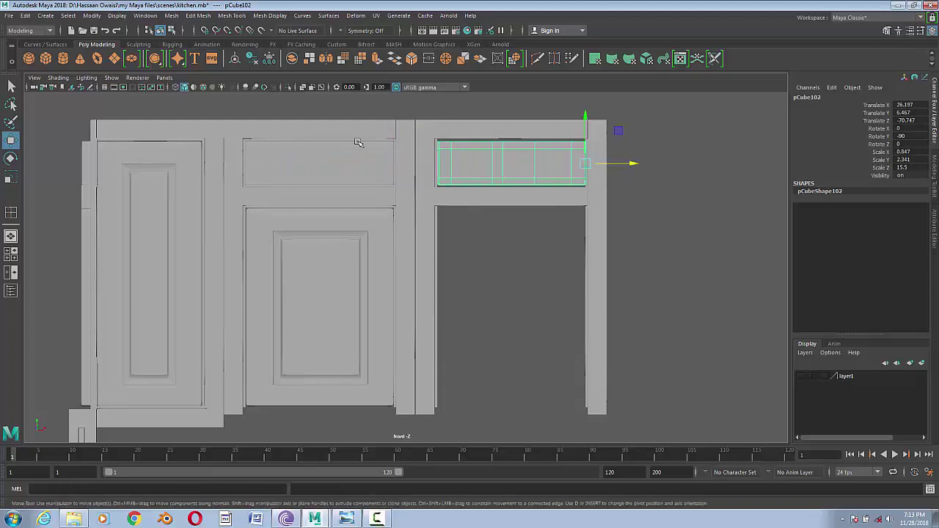
{"action": "left_click", "coordinate": [361, 140]}
{"action": "left_click_drag", "start_coordinate": [376, 141], "coordinate": [543, 150], "text": "shift"}
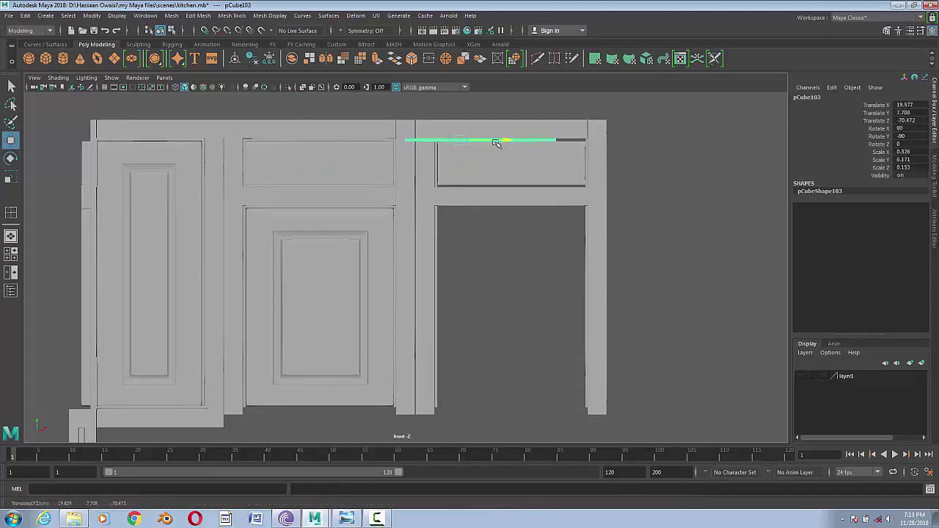
{"action": "left_click", "coordinate": [648, 218]}
- Push the new cabinet's right side panel out to about Translate X 32.959 to widen it
{"action": "left_click", "coordinate": [584, 208]}
{"action": "key", "text": "q"}
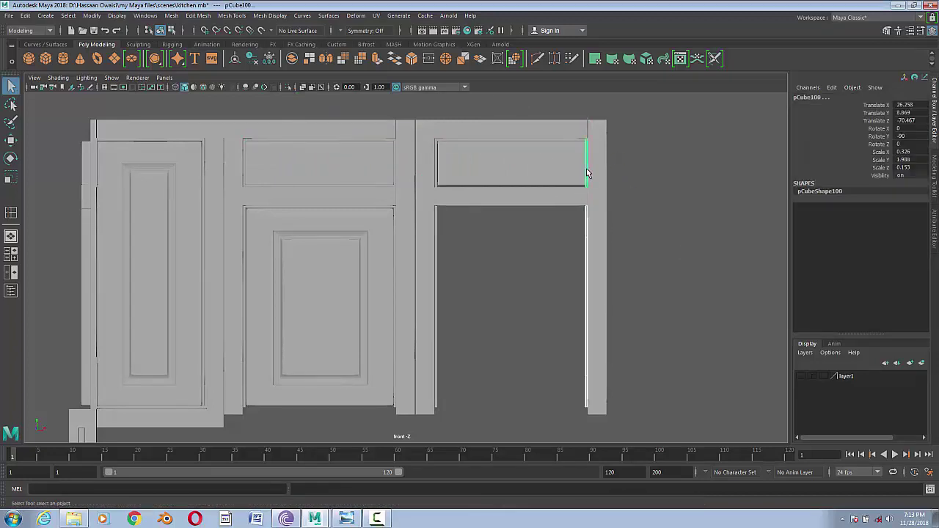
{"action": "left_click", "coordinate": [596, 138]}
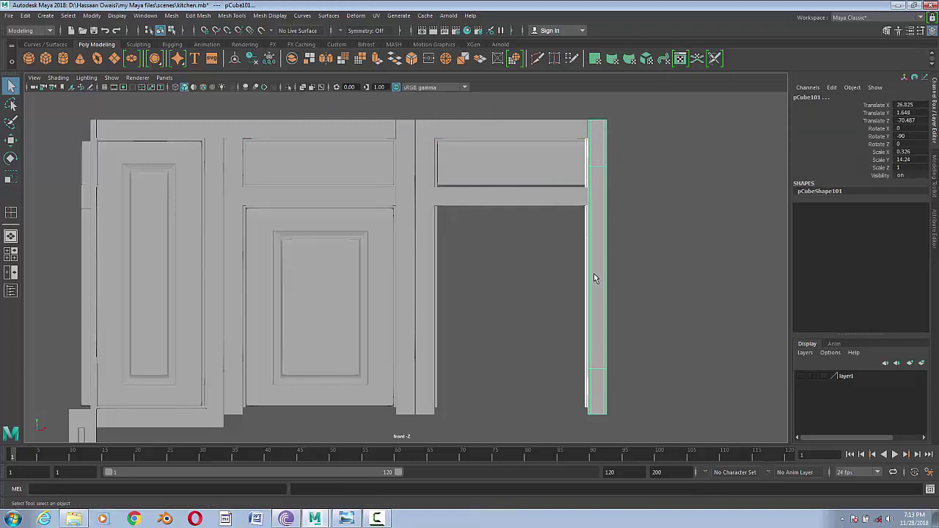
{"action": "key", "text": "w"}
{"action": "left_click_drag", "start_coordinate": [644, 256], "coordinate": [738, 254]}
{"action": "left_click", "coordinate": [348, 518]}
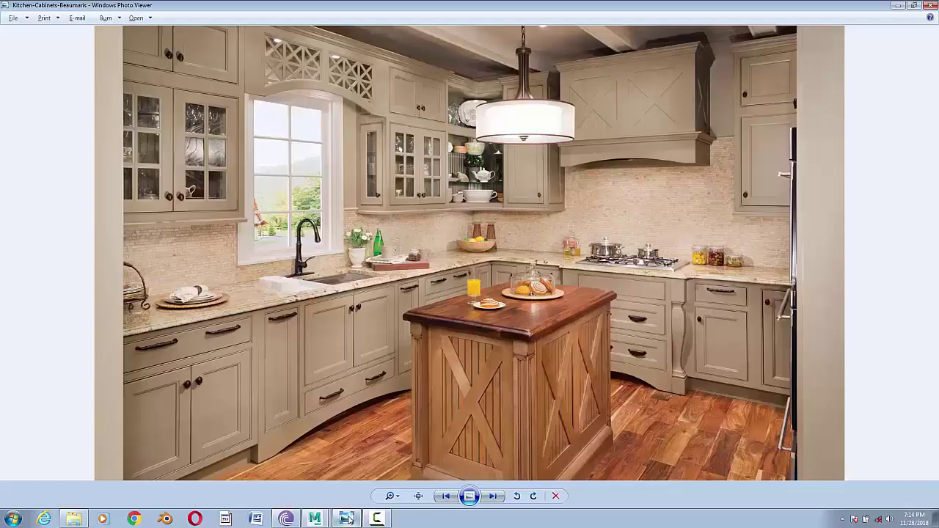
{"action": "left_click", "coordinate": [348, 519]}
{"action": "left_click_drag", "start_coordinate": [740, 255], "coordinate": [770, 254]}
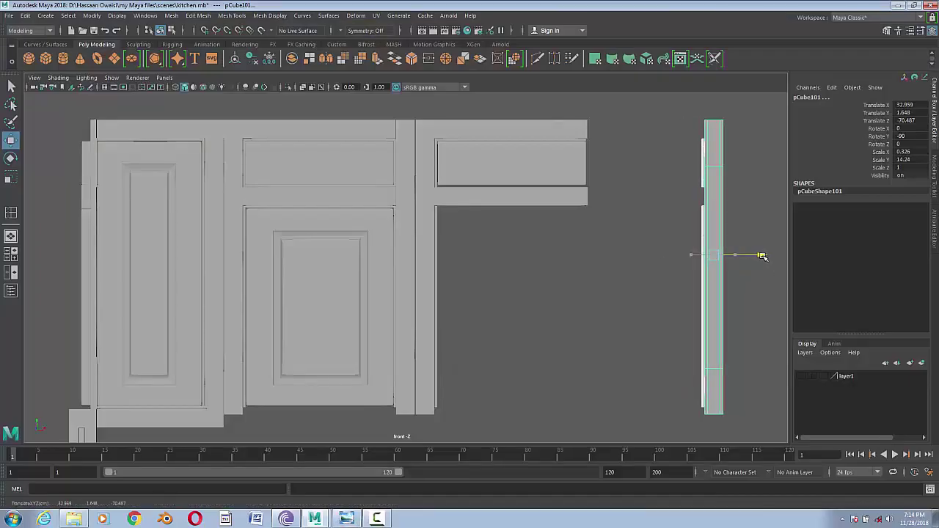
- Orbit the perspective view to check the widened cabinet, then return to the front view
{"action": "key", "text": "space"}
{"action": "left_click_drag", "start_coordinate": [564, 264], "coordinate": [579, 293]}
{"action": "scroll", "coordinate": [593, 325], "scroll_direction": "down", "scroll_amount": 5}
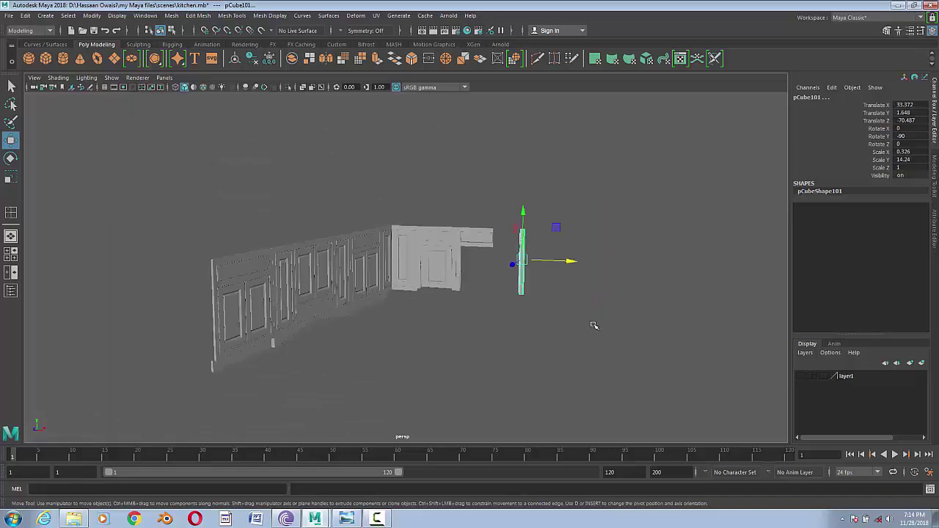
{"action": "mouse_move", "coordinate": [593, 325]}
{"action": "left_mouse_down", "text": "alt"}
{"action": "mouse_move", "coordinate": [489, 342]}
{"action": "mouse_move", "coordinate": [534, 340]}
{"action": "mouse_move", "coordinate": [536, 374]}
{"action": "left_mouse_up", "text": "alt"}
{"action": "key", "text": "space"}
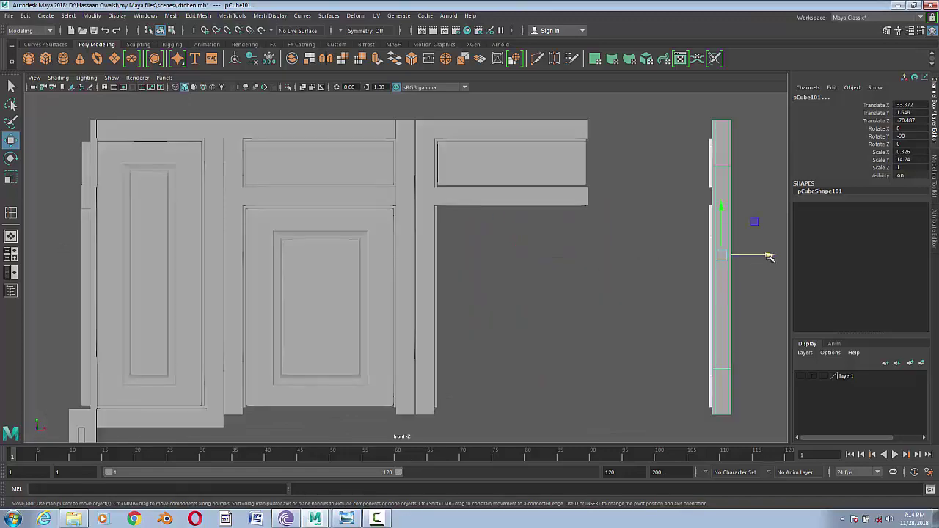
- Stretch the copied drawer front's right-side vertices so its end butts against the side panel
{"action": "left_click", "coordinate": [565, 165]}
{"action": "right_click_drag", "start_coordinate": [564, 166], "coordinate": [535, 166]}
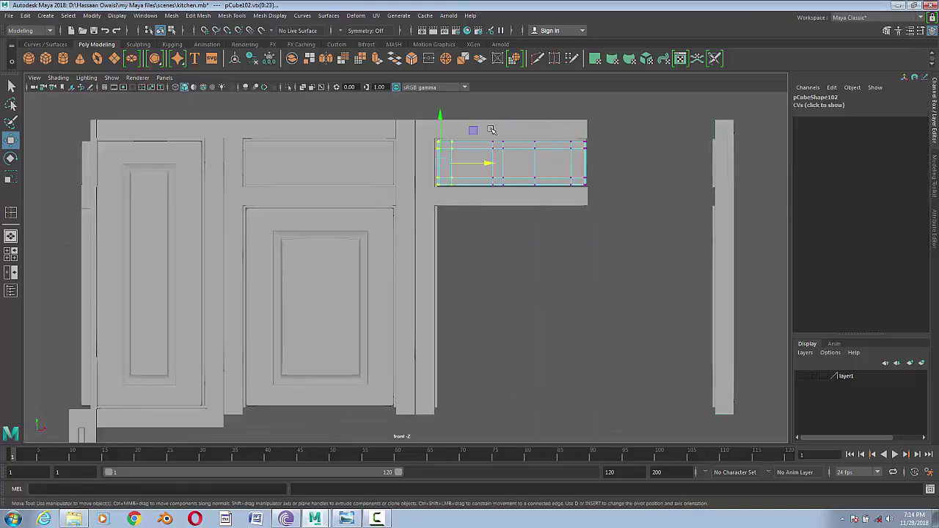
{"action": "left_click_drag", "start_coordinate": [491, 130], "coordinate": [632, 208]}
{"action": "left_click_drag", "start_coordinate": [594, 171], "coordinate": [681, 172]}
{"action": "left_click_drag", "start_coordinate": [656, 128], "coordinate": [748, 164]}
{"action": "scroll", "coordinate": [603, 250], "scroll_direction": "up", "scroll_amount": 5}
{"action": "scroll", "coordinate": [603, 249], "scroll_direction": "down", "scroll_amount": 5}
{"action": "left_click_drag", "start_coordinate": [457, 262], "coordinate": [468, 272]}
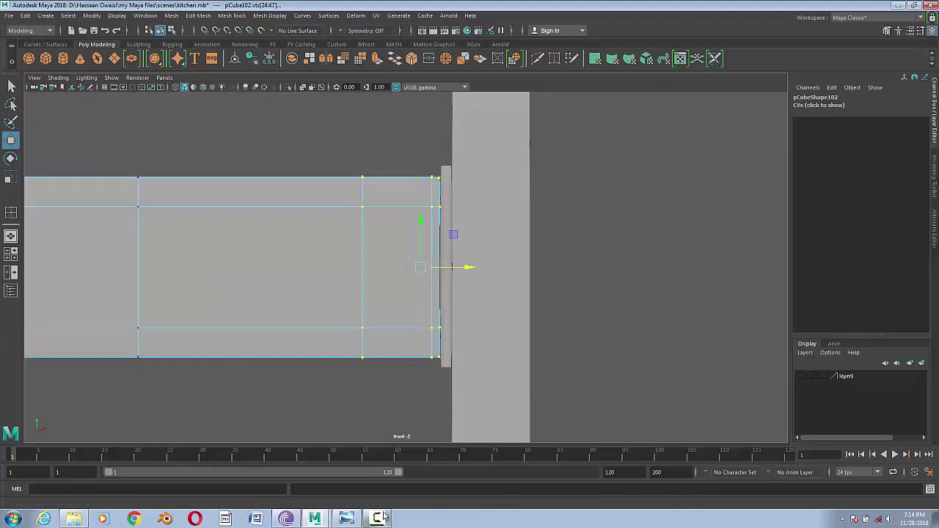
{"action": "scroll", "coordinate": [468, 272], "scroll_direction": "down", "scroll_amount": 4}
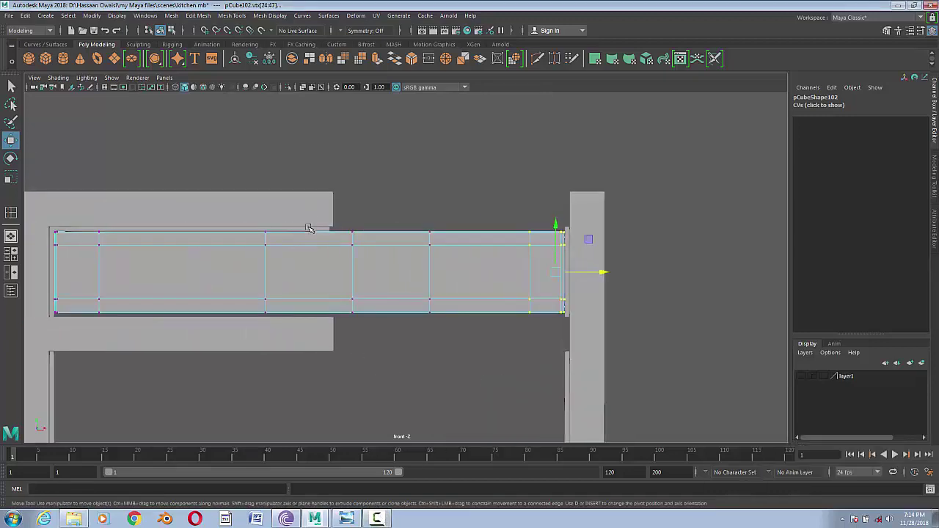
- Extend the top strip's right-end vertices along X until it reaches the post
{"action": "right_click_drag", "start_coordinate": [308, 228], "coordinate": [272, 227]}
{"action": "left_click_drag", "start_coordinate": [315, 213], "coordinate": [415, 254]}
{"action": "mouse_move", "coordinate": [376, 229]}
{"action": "left_mouse_down"}
{"action": "mouse_move", "coordinate": [572, 228]}
{"action": "mouse_move", "coordinate": [601, 237]}
{"action": "left_mouse_up"}
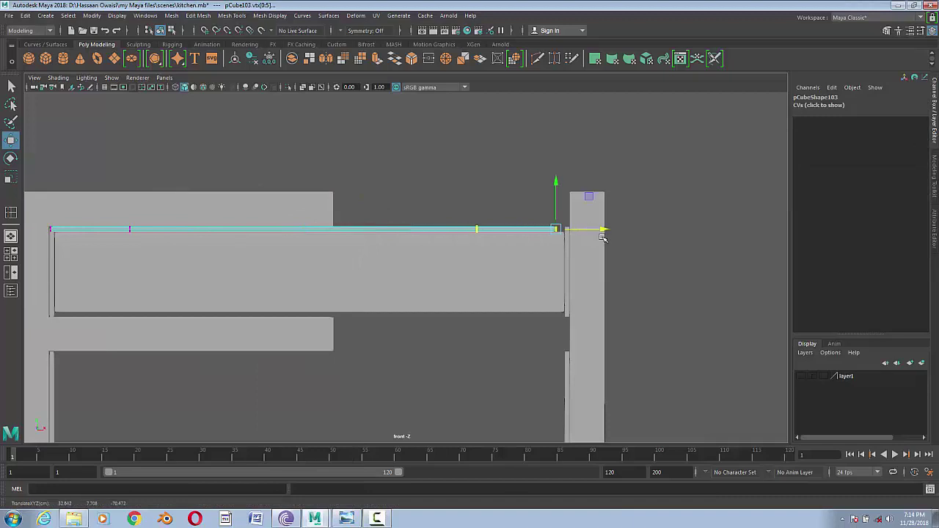
{"action": "scroll", "coordinate": [602, 237], "scroll_direction": "up", "scroll_amount": 5}
{"action": "scroll", "coordinate": [602, 237], "scroll_direction": "up", "scroll_amount": 3}
{"action": "left_click_drag", "start_coordinate": [655, 271], "coordinate": [731, 294]}
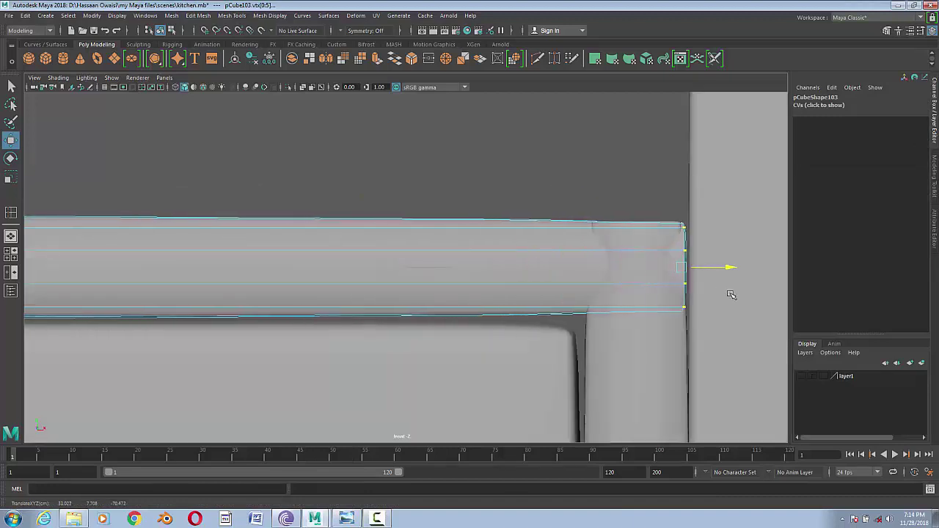
{"action": "right_click_drag", "start_coordinate": [434, 235], "coordinate": [484, 224]}
{"action": "scroll", "coordinate": [340, 321], "scroll_direction": "down", "scroll_amount": 5}
{"action": "scroll", "coordinate": [362, 333], "scroll_direction": "down", "scroll_amount": 2}
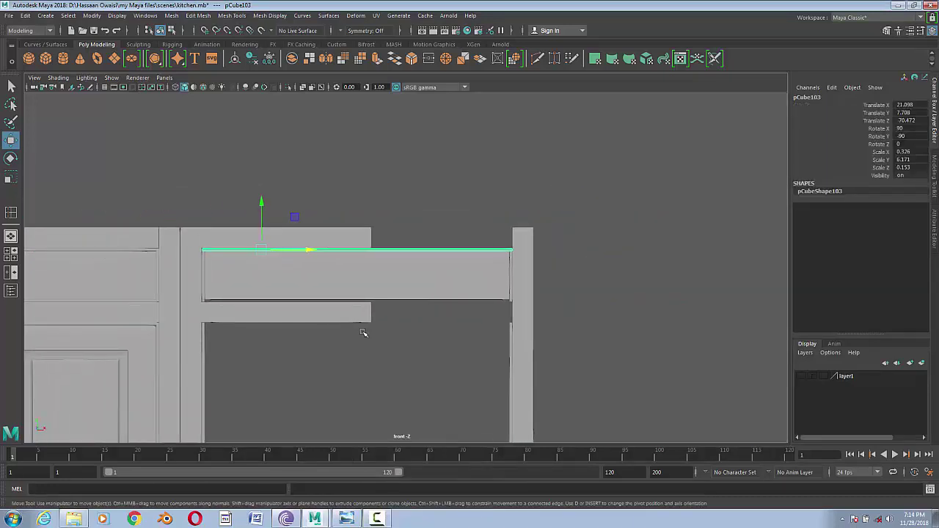
{"action": "scroll", "coordinate": [311, 293], "scroll_direction": "up", "scroll_amount": 2}
- Duplicate the top strip, move the copy lower, and stretch the upper rail's right end to the post
{"action": "key", "text": "ctrl+d"}
{"action": "left_click_drag", "start_coordinate": [243, 178], "coordinate": [244, 247]}
{"action": "right_click_drag", "start_coordinate": [377, 210], "coordinate": [377, 191]}
{"action": "mouse_move", "coordinate": [332, 168]}
{"action": "left_mouse_down"}
{"action": "mouse_move", "coordinate": [400, 232]}
{"action": "mouse_move", "coordinate": [656, 207]}
{"action": "left_mouse_up"}
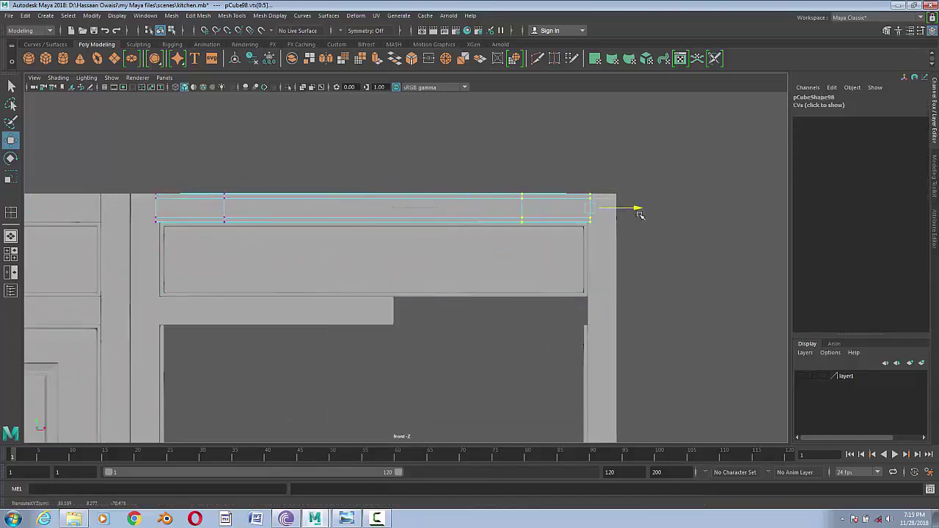
- Stretch the lower rail's right-end vertices to the post, then clear the selection
{"action": "left_click", "coordinate": [319, 314]}
{"action": "right_click_drag", "start_coordinate": [301, 303], "coordinate": [309, 293]}
{"action": "left_click_drag", "start_coordinate": [440, 311], "coordinate": [634, 314]}
{"action": "right_click_drag", "start_coordinate": [403, 303], "coordinate": [549, 213]}
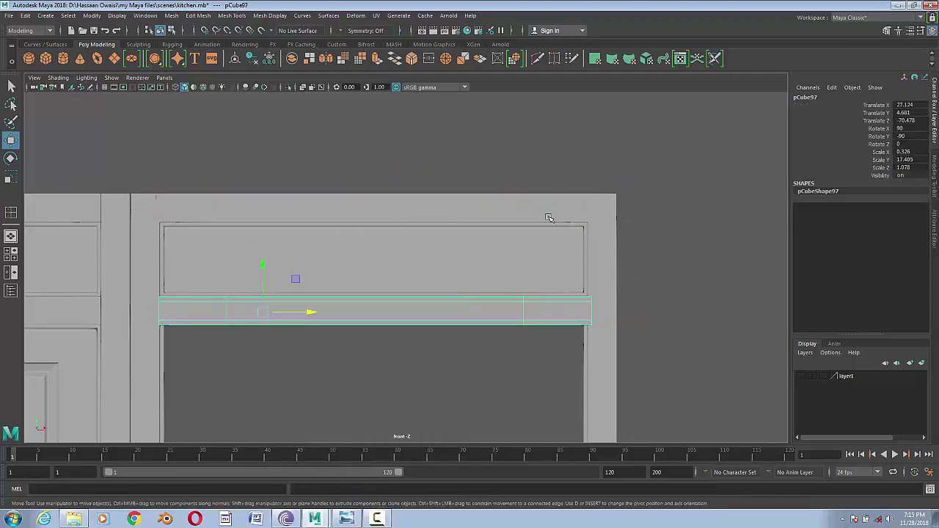
{"action": "left_click", "coordinate": [457, 318]}
{"action": "scroll", "coordinate": [426, 266], "scroll_direction": "down", "scroll_amount": 2}
{"action": "scroll", "coordinate": [504, 270], "scroll_direction": "down", "scroll_amount": 1}
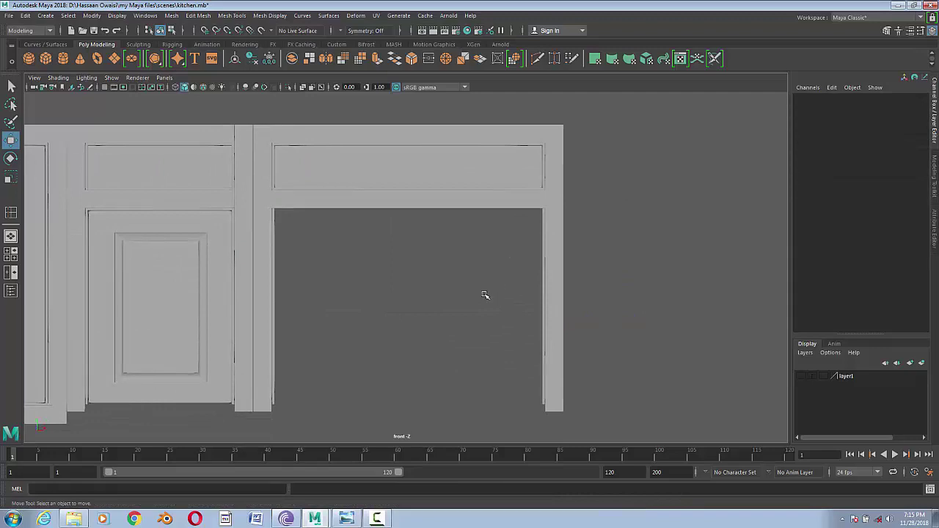
{"action": "left_click", "coordinate": [343, 521]}
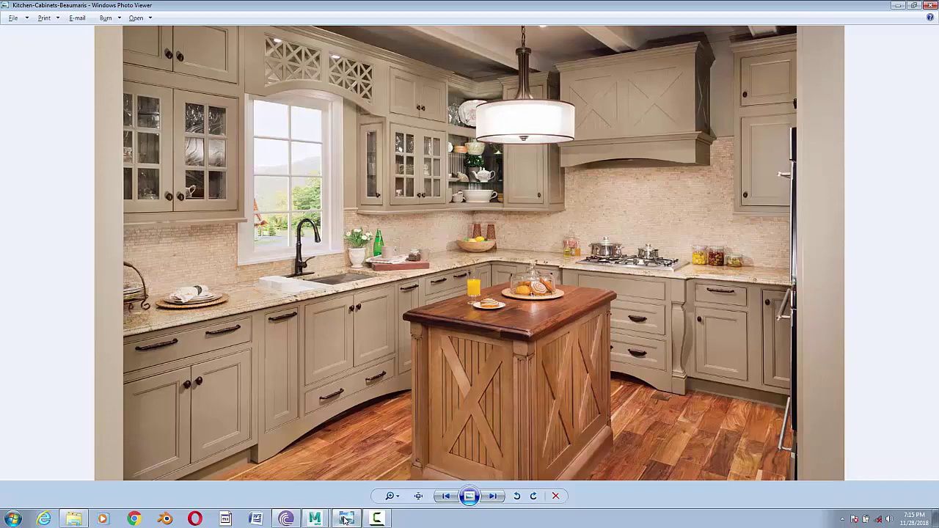
{"action": "left_click", "coordinate": [897, 5]}
- Select the right post pCube99, frame it in perspective, and nudge it forward to Translate Z -68.609
{"action": "left_click_drag", "start_coordinate": [256, 106], "coordinate": [587, 419]}
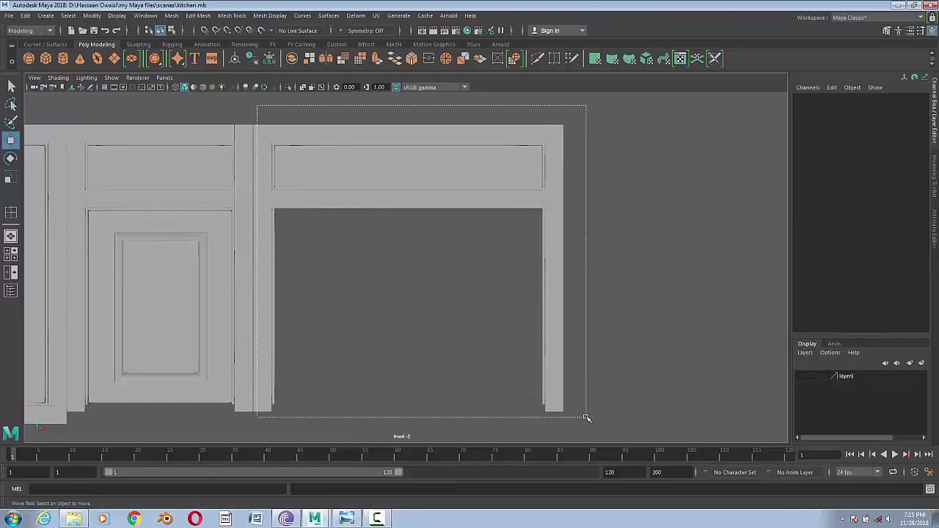
{"action": "key", "text": "space"}
{"action": "left_click", "coordinate": [550, 266]}
{"action": "key", "text": "f"}
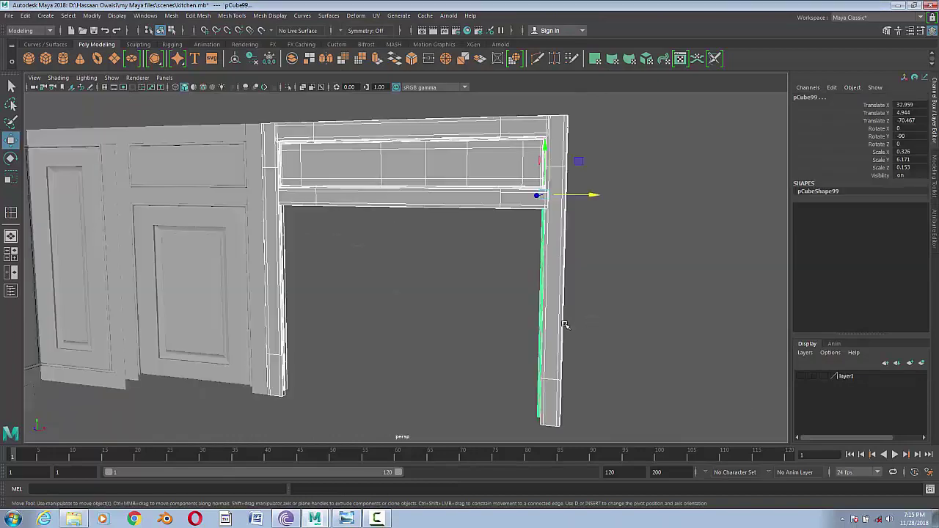
{"action": "mouse_move", "coordinate": [566, 325]}
{"action": "left_mouse_down", "text": "alt"}
{"action": "mouse_move", "coordinate": [643, 335]}
{"action": "mouse_move", "coordinate": [629, 315]}
{"action": "left_mouse_up", "text": "alt"}
{"action": "mouse_move", "coordinate": [540, 178]}
{"action": "left_mouse_down"}
{"action": "mouse_move", "coordinate": [559, 187]}
{"action": "mouse_move", "coordinate": [597, 289]}
{"action": "mouse_move", "coordinate": [573, 318]}
{"action": "mouse_move", "coordinate": [394, 291]}
{"action": "mouse_move", "coordinate": [389, 301]}
{"action": "left_mouse_up"}
- Compare the cabinet wall with the kitchen reference photo from several angles, then select a door panel
{"action": "left_click", "coordinate": [346, 518]}
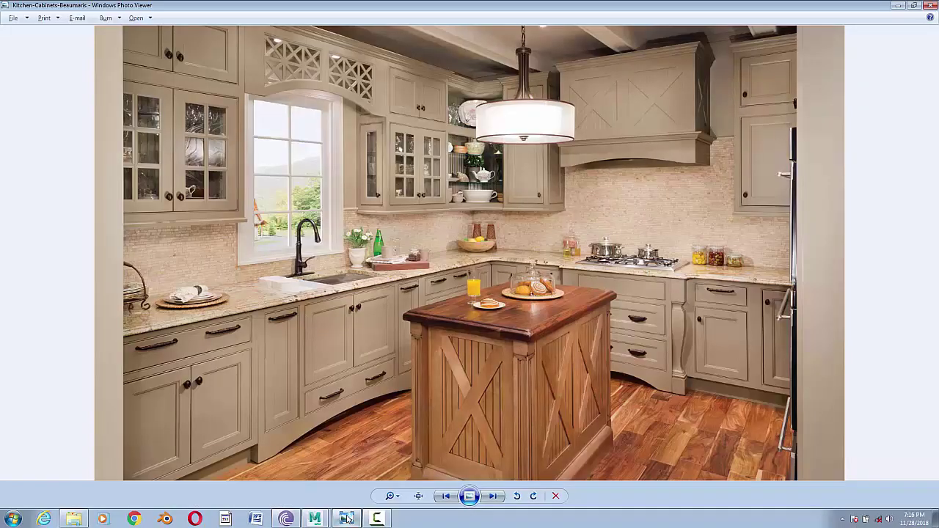
{"action": "left_click", "coordinate": [346, 519]}
{"action": "left_click_drag", "start_coordinate": [361, 380], "coordinate": [488, 279], "text": "alt"}
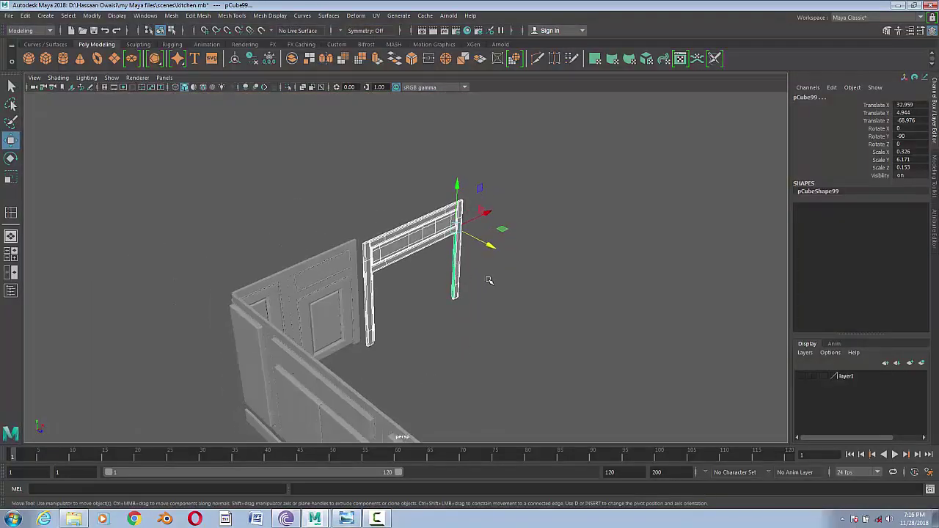
{"action": "left_click", "coordinate": [353, 518]}
{"action": "left_click", "coordinate": [353, 519]}
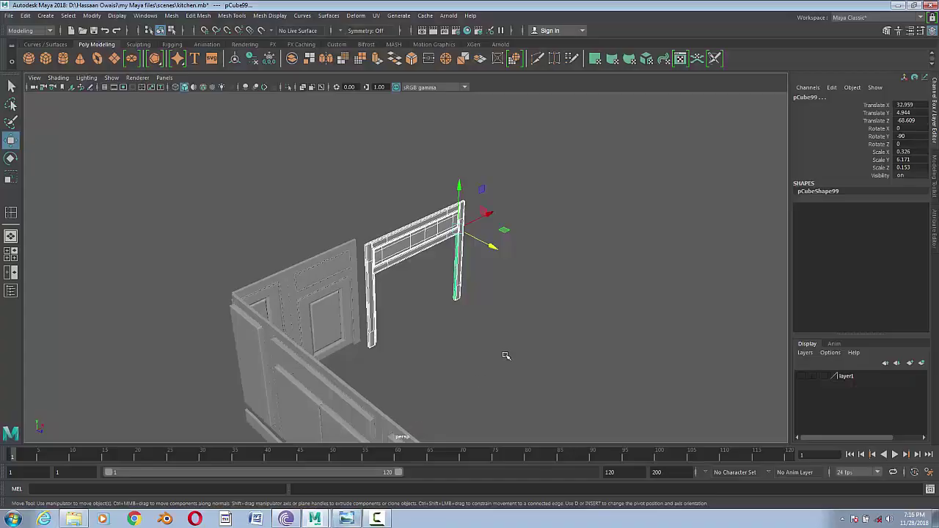
{"action": "mouse_move", "coordinate": [492, 248]}
{"action": "left_mouse_down", "text": "alt"}
{"action": "mouse_move", "coordinate": [535, 381]}
{"action": "mouse_move", "coordinate": [380, 347]}
{"action": "mouse_move", "coordinate": [257, 341]}
{"action": "mouse_move", "coordinate": [355, 311]}
{"action": "mouse_move", "coordinate": [291, 320]}
{"action": "mouse_move", "coordinate": [388, 220]}
{"action": "left_mouse_up", "text": "alt"}
{"action": "left_click", "coordinate": [535, 382]}
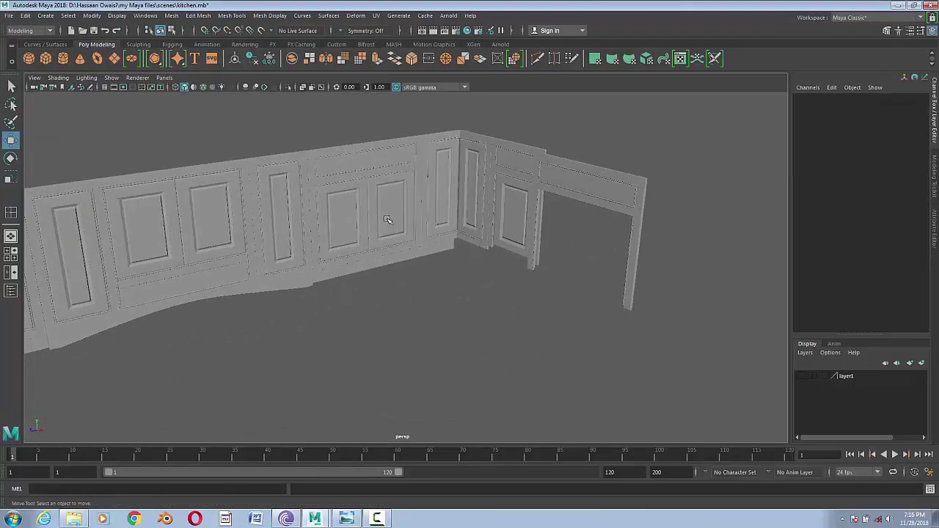
{"action": "left_click", "coordinate": [444, 205]}
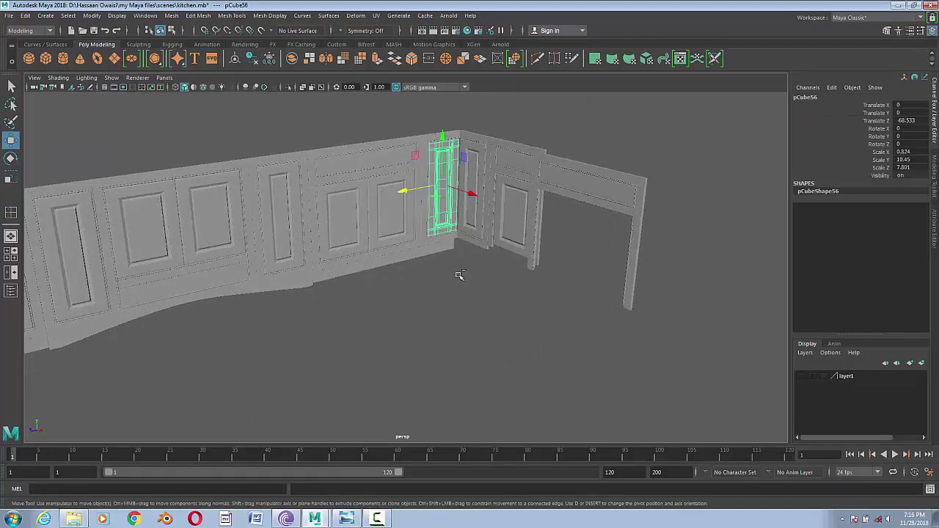
- Duplicate the door panel and rotate the copy to Rotate Y -90 and X 90
{"action": "key", "text": "ctrl+d"}
{"action": "middle_click_drag", "start_coordinate": [459, 276], "coordinate": [600, 277]}
{"action": "key", "text": "e"}
{"action": "mouse_move", "coordinate": [601, 277]}
{"action": "left_mouse_down"}
{"action": "mouse_move", "coordinate": [604, 244]}
{"action": "mouse_move", "coordinate": [579, 235]}
{"action": "mouse_move", "coordinate": [917, 144]}
{"action": "left_mouse_up"}
{"action": "type", "text": "0"}
{"action": "key", "text": "Return"}
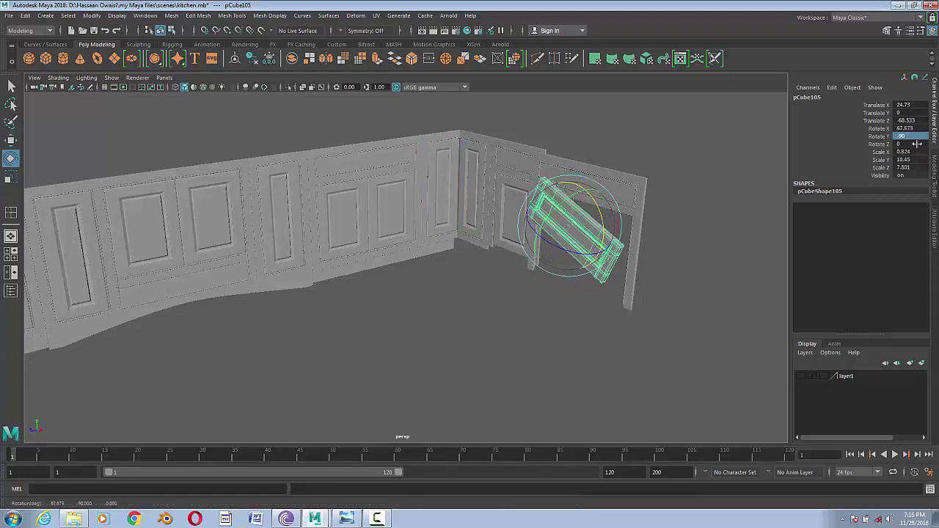
{"action": "type", "text": "90"}
{"action": "key", "text": "Return"}
- In the front view, scale the panel copy shorter vertically
{"action": "key", "text": "space"}
{"action": "left_click_drag", "start_coordinate": [591, 332], "coordinate": [426, 342]}
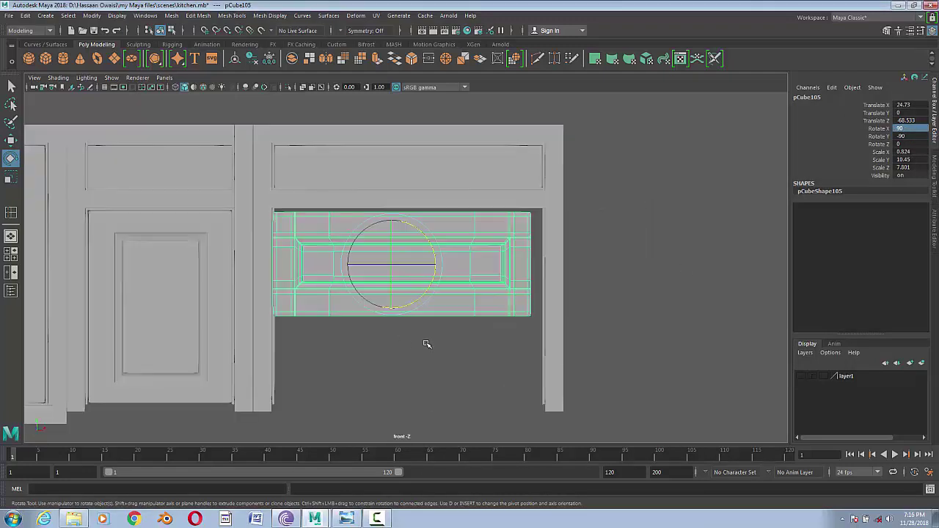
{"action": "key", "text": "w"}
{"action": "key", "text": "e"}
{"action": "scroll", "coordinate": [451, 350], "scroll_direction": "up", "scroll_amount": 3}
{"action": "middle_click_drag", "start_coordinate": [451, 350], "coordinate": [524, 352], "text": "alt"}
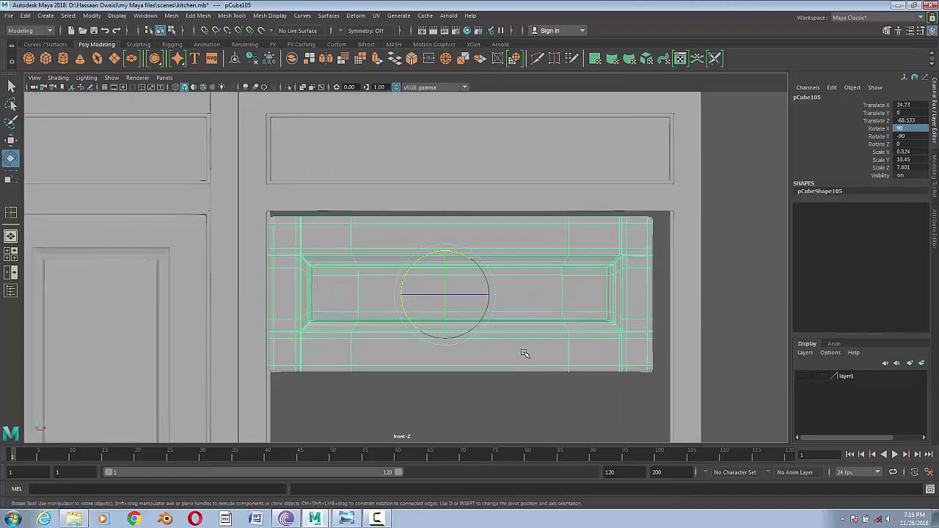
{"action": "key", "text": "w"}
{"action": "key", "text": "r"}
{"action": "left_click_drag", "start_coordinate": [445, 337], "coordinate": [449, 319]}
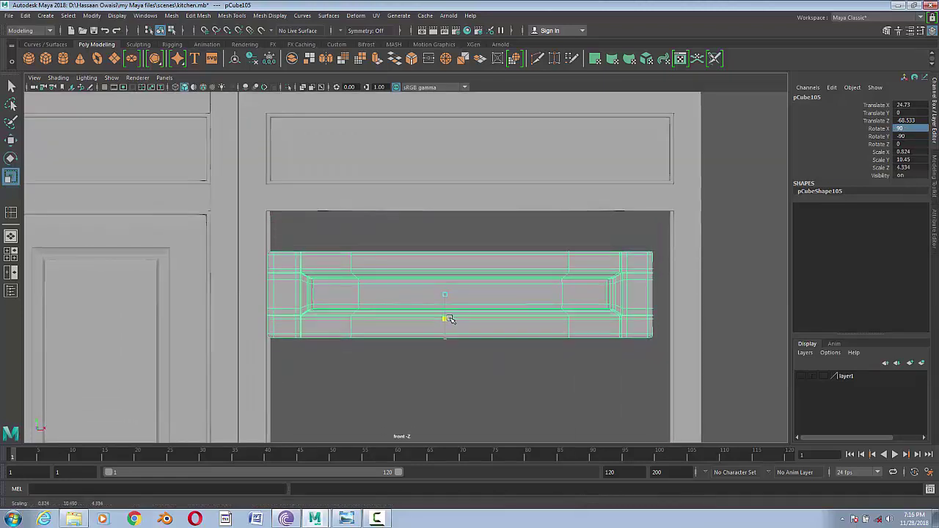
{"action": "right_click_drag", "start_coordinate": [541, 242], "coordinate": [457, 318]}
{"action": "right_click_drag", "start_coordinate": [455, 243], "coordinate": [456, 312]}
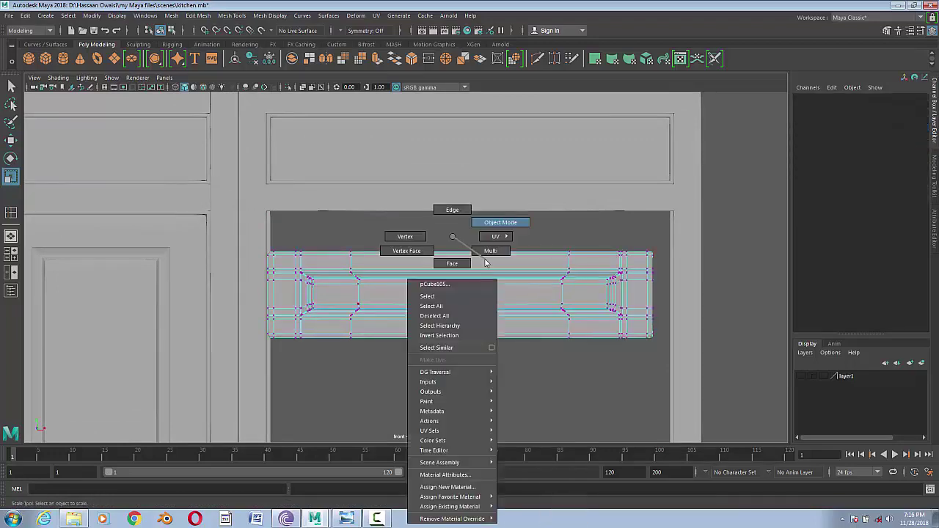
- Raise the panel into the frame's top opening and trim its height slightly
{"action": "key", "text": "w"}
{"action": "left_click_drag", "start_coordinate": [446, 299], "coordinate": [461, 161]}
{"action": "scroll", "coordinate": [519, 286], "scroll_direction": "up", "scroll_amount": 2}
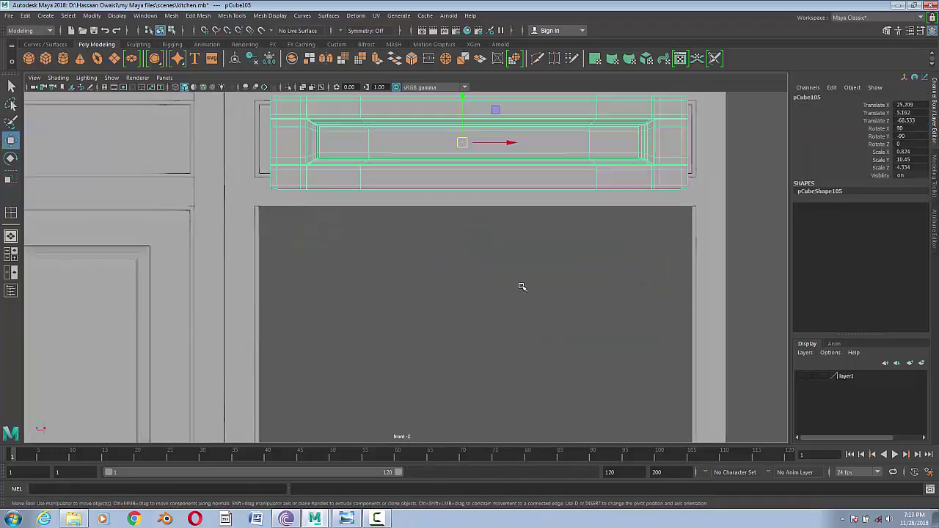
{"action": "middle_click_drag", "start_coordinate": [520, 287], "coordinate": [495, 352], "text": "alt"}
{"action": "scroll", "coordinate": [494, 352], "scroll_direction": "up", "scroll_amount": 2}
{"action": "key", "text": "r"}
{"action": "left_click_drag", "start_coordinate": [425, 262], "coordinate": [428, 297]}
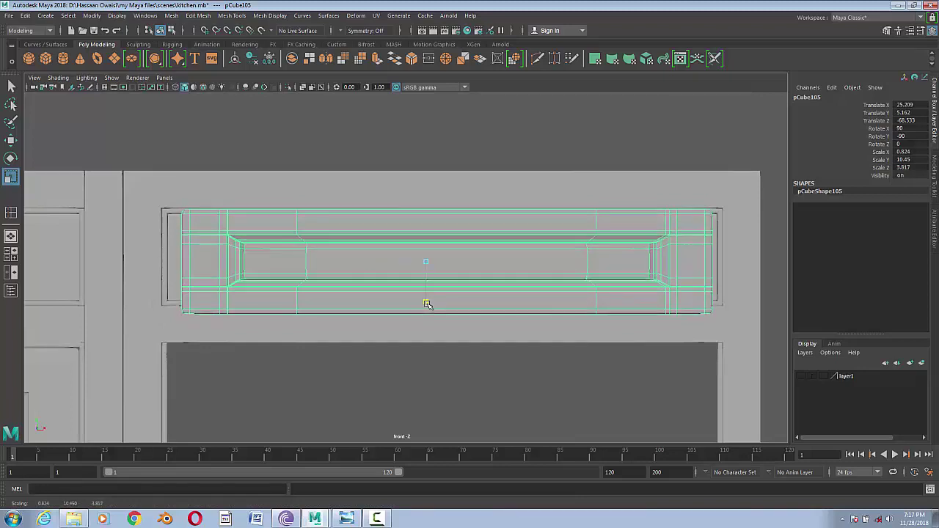
{"action": "key", "text": "w"}
{"action": "left_click_drag", "start_coordinate": [425, 215], "coordinate": [426, 212]}
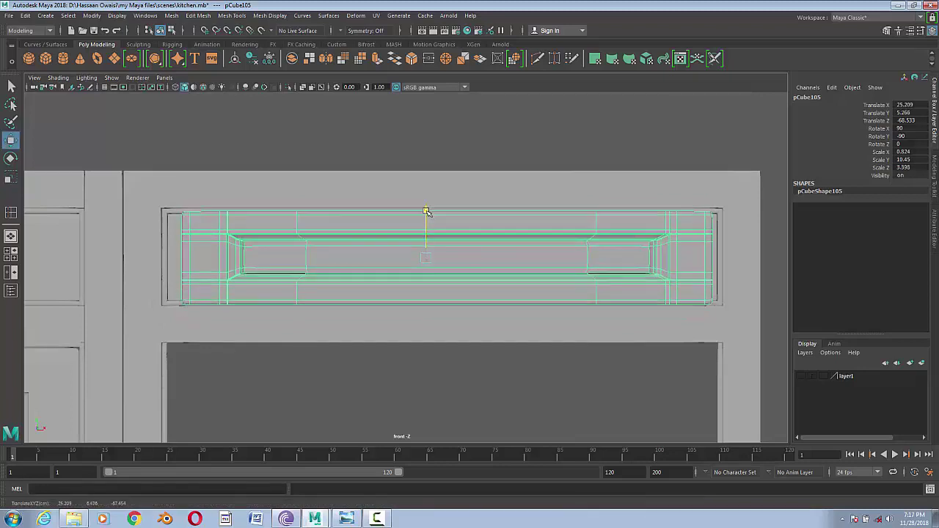
- Widen the panel's right side and lower it below the top rail to Translate Y 1.62
{"action": "right_click_drag", "start_coordinate": [571, 246], "coordinate": [515, 237]}
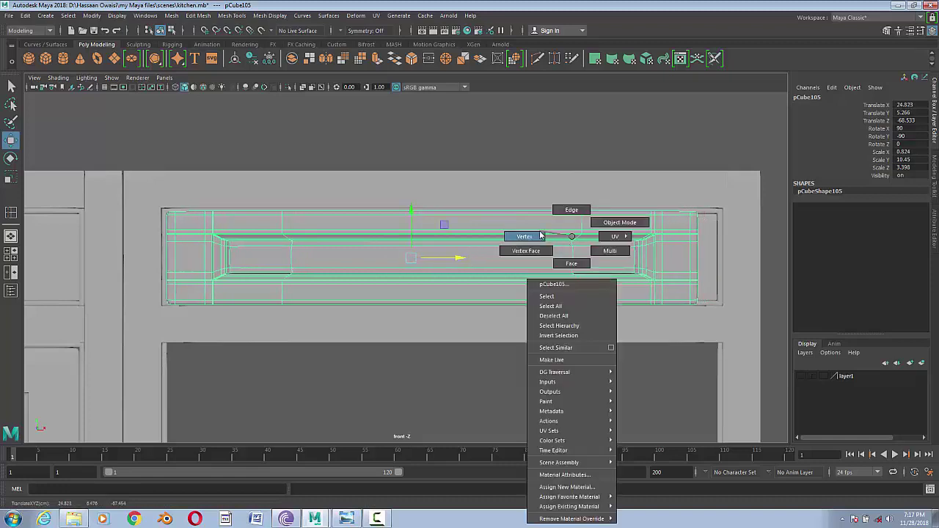
{"action": "left_click_drag", "start_coordinate": [761, 384], "coordinate": [557, 202]}
{"action": "left_click_drag", "start_coordinate": [708, 258], "coordinate": [735, 258]}
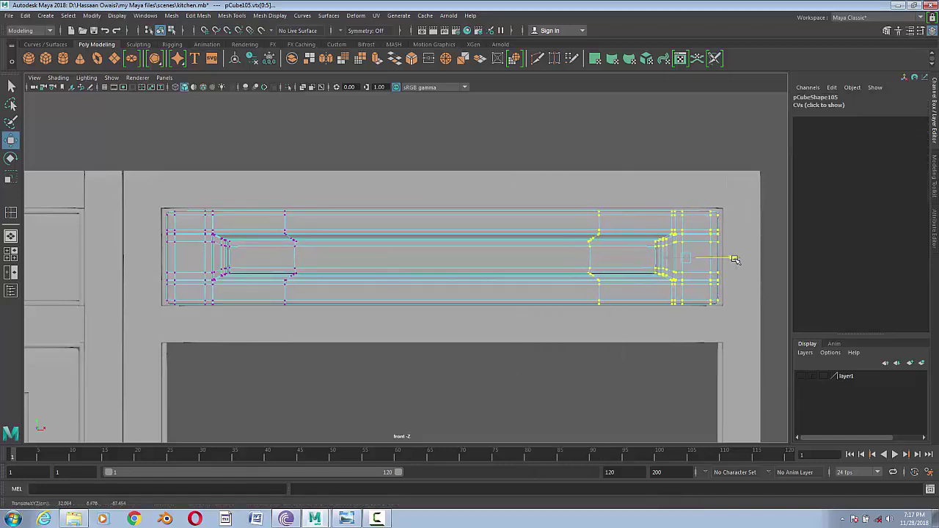
{"action": "right_click_drag", "start_coordinate": [682, 263], "coordinate": [645, 235]}
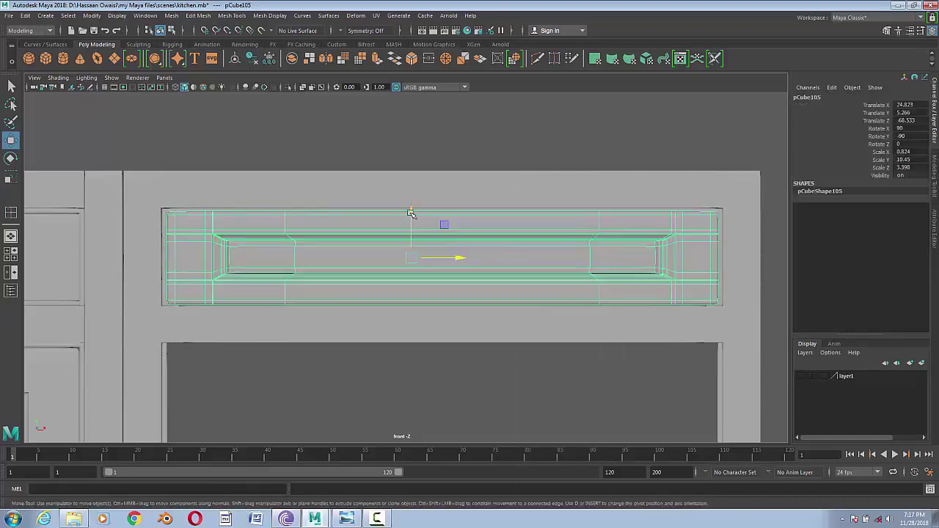
{"action": "left_click_drag", "start_coordinate": [411, 210], "coordinate": [409, 351]}
{"action": "middle_click_drag", "start_coordinate": [409, 351], "coordinate": [469, 293], "text": "alt"}
{"action": "scroll", "coordinate": [473, 288], "scroll_direction": "down", "scroll_amount": 2}
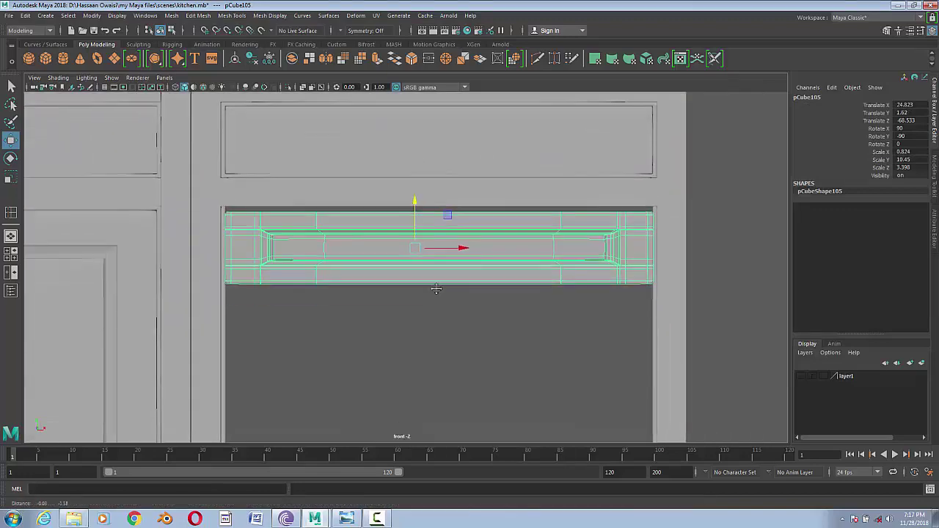
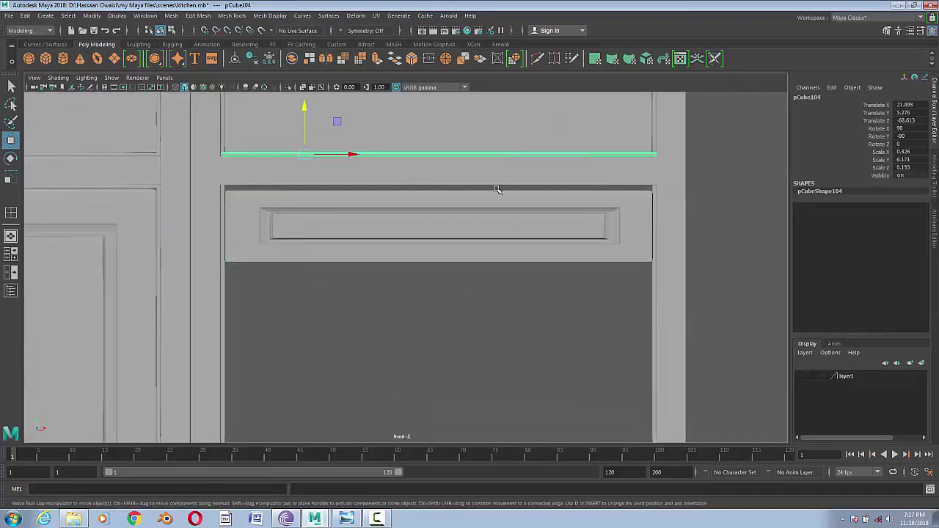
- Duplicate the thin rail and move the copy down to the drawer front's top edge
{"action": "key", "text": "space"}
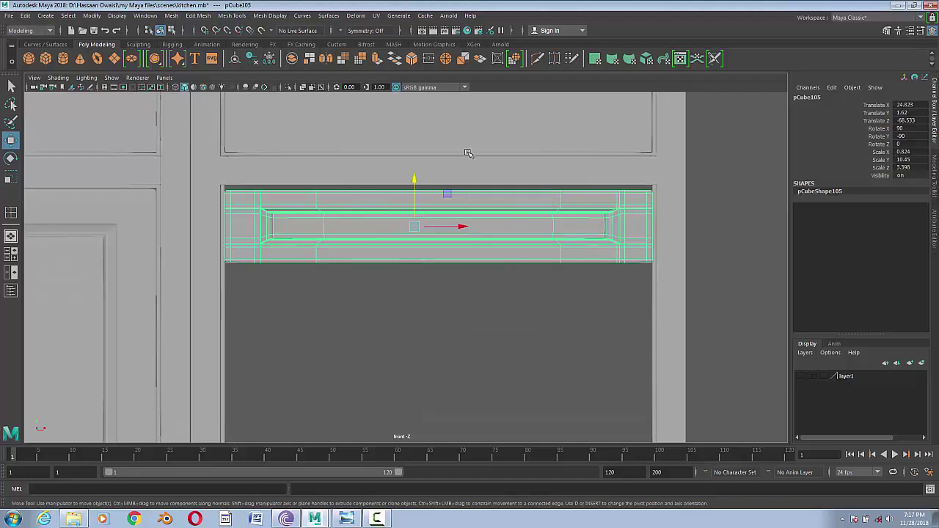
{"action": "left_click", "coordinate": [470, 154]}
{"action": "key", "text": "ctrl+d"}
{"action": "left_click_drag", "start_coordinate": [304, 110], "coordinate": [304, 143]}
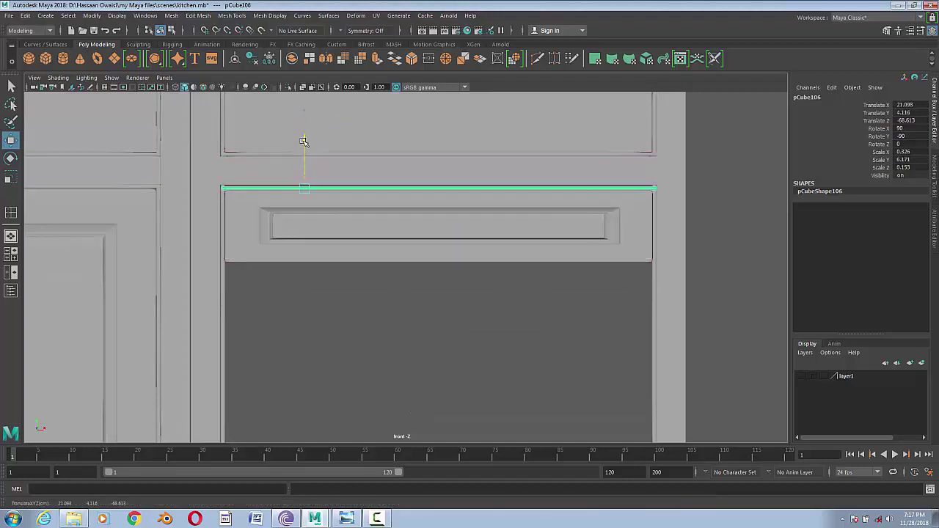
{"action": "scroll", "coordinate": [300, 142], "scroll_direction": "up", "scroll_amount": 2}
- Move a rail copy down to the drawer's bottom edge, then view it in perspective
{"action": "left_click", "coordinate": [342, 265]}
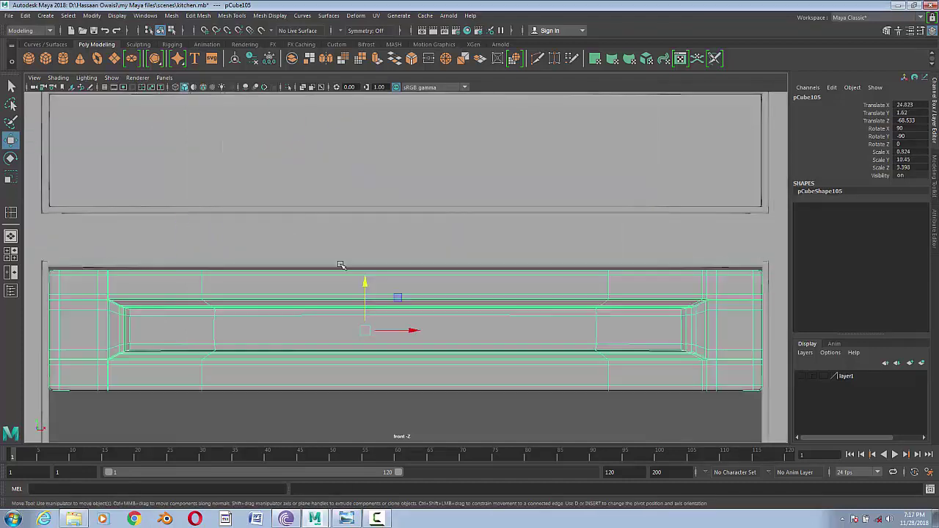
{"action": "left_click", "coordinate": [484, 264]}
{"action": "left_click_drag", "start_coordinate": [176, 218], "coordinate": [183, 350]}
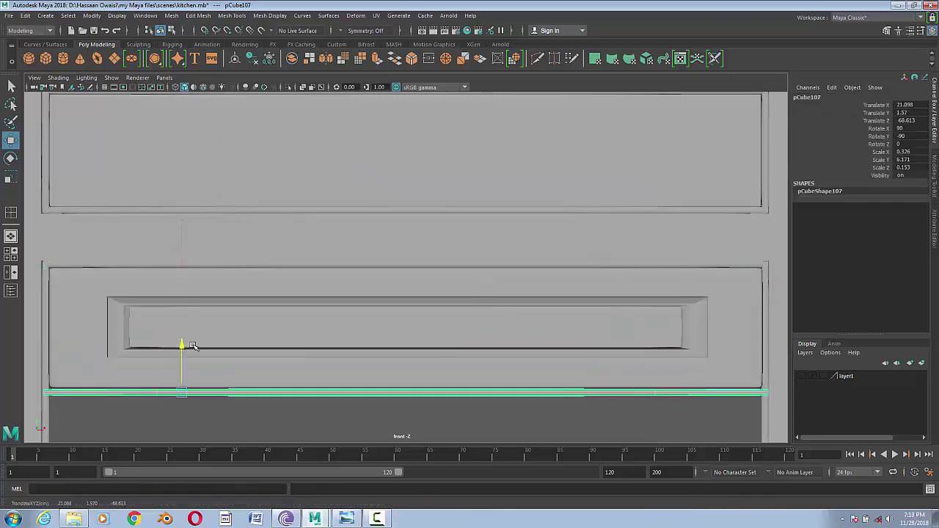
{"action": "left_click", "coordinate": [403, 423]}
{"action": "key", "text": "space"}
{"action": "left_click", "coordinate": [522, 348]}
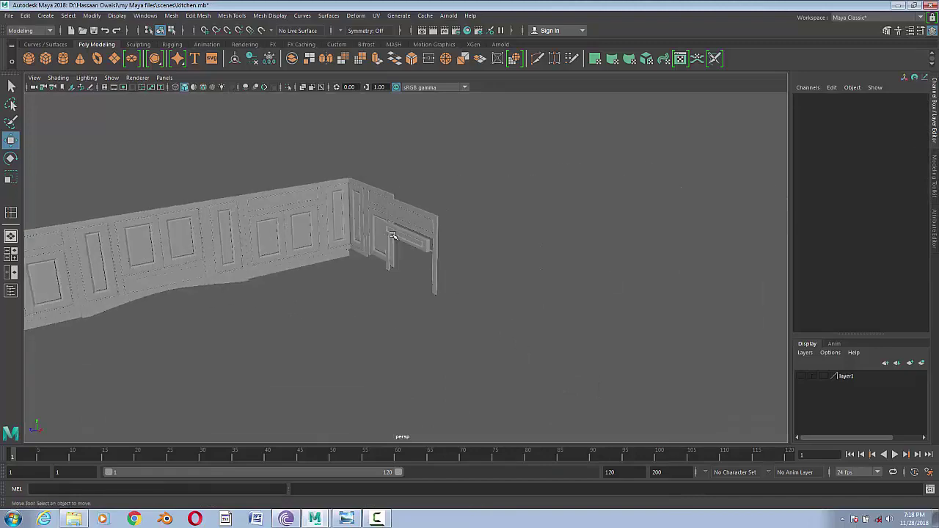
- Frame the drawer front and push it back to Translate Z -69.906 inside the opening
{"action": "left_click", "coordinate": [402, 237]}
{"action": "key", "text": "f"}
{"action": "mouse_move", "coordinate": [376, 275]}
{"action": "left_mouse_down"}
{"action": "mouse_move", "coordinate": [386, 261]}
{"action": "mouse_move", "coordinate": [366, 257]}
{"action": "mouse_move", "coordinate": [384, 251]}
{"action": "mouse_move", "coordinate": [475, 259]}
{"action": "left_mouse_up"}
- Orbit around the cabinets and compare them against the kitchen reference photo
{"action": "mouse_move", "coordinate": [356, 261]}
{"action": "left_mouse_down"}
{"action": "mouse_move", "coordinate": [534, 350]}
{"action": "mouse_move", "coordinate": [455, 367]}
{"action": "mouse_move", "coordinate": [480, 354]}
{"action": "mouse_move", "coordinate": [453, 330]}
{"action": "left_mouse_up"}
{"action": "left_click", "coordinate": [454, 367]}
{"action": "key", "text": "space"}
{"action": "mouse_move", "coordinate": [445, 331]}
{"action": "left_mouse_down", "text": "alt"}
{"action": "mouse_move", "coordinate": [406, 369]}
{"action": "mouse_move", "coordinate": [474, 356]}
{"action": "mouse_move", "coordinate": [394, 348]}
{"action": "mouse_move", "coordinate": [477, 351]}
{"action": "left_mouse_up", "text": "alt"}
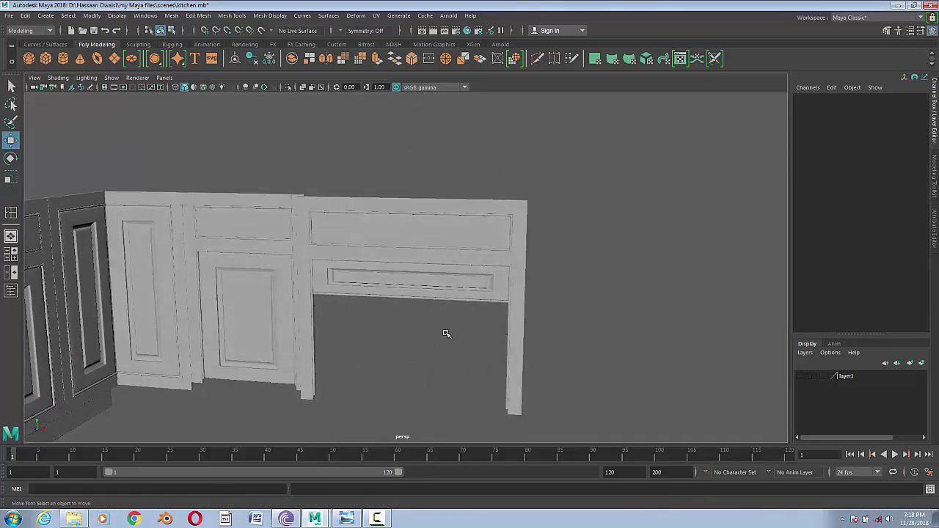
{"action": "left_click", "coordinate": [345, 520]}
{"action": "left_click", "coordinate": [345, 520]}
{"action": "scroll", "coordinate": [396, 400], "scroll_direction": "up", "scroll_amount": 5}
{"action": "left_click", "coordinate": [460, 325]}
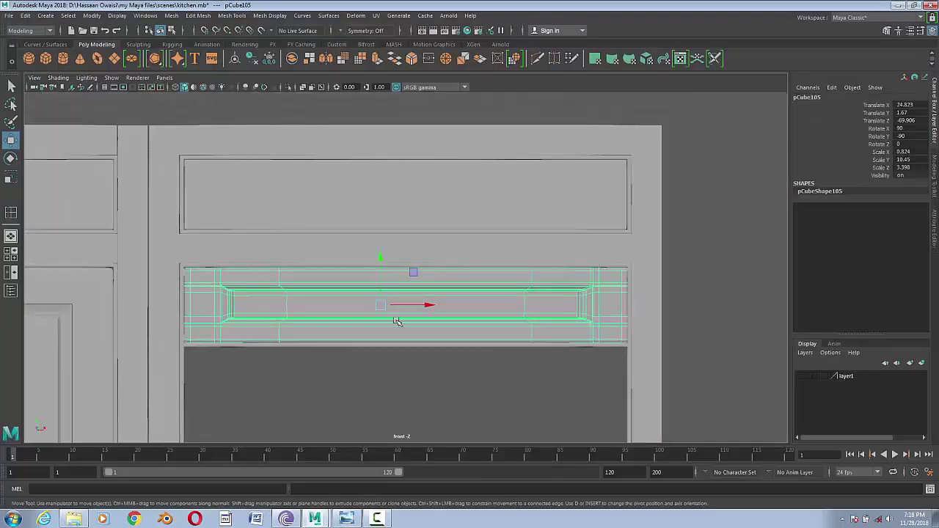
- Scale the drawer front taller vertically and lower it slightly
{"action": "key", "text": "r"}
{"action": "left_click_drag", "start_coordinate": [380, 340], "coordinate": [380, 368]}
{"action": "key", "text": "w"}
{"action": "left_click_drag", "start_coordinate": [380, 294], "coordinate": [380, 308]}
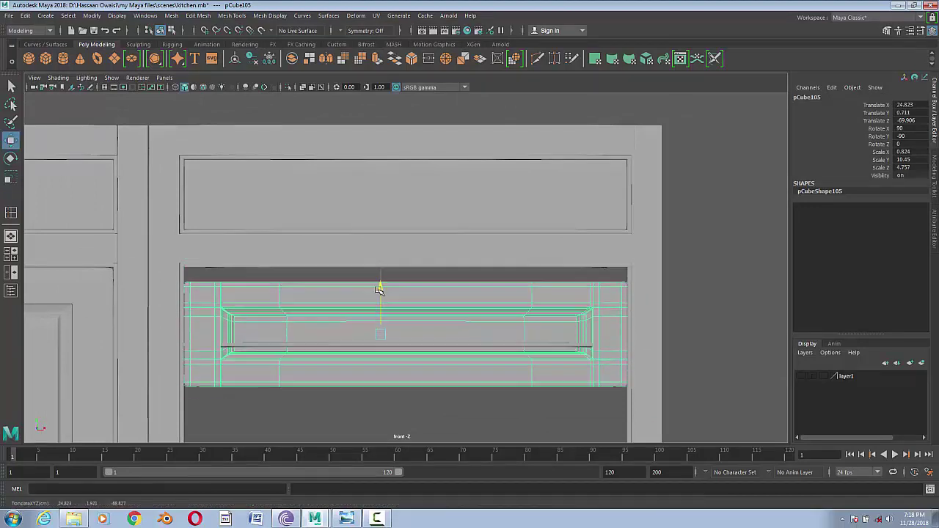
- Move the lower rail down to Translate Y 1.212 under the taller drawer front
{"action": "left_click", "coordinate": [474, 342]}
{"action": "left_click_drag", "start_coordinate": [266, 297], "coordinate": [267, 330]}
{"action": "left_click", "coordinate": [477, 394]}
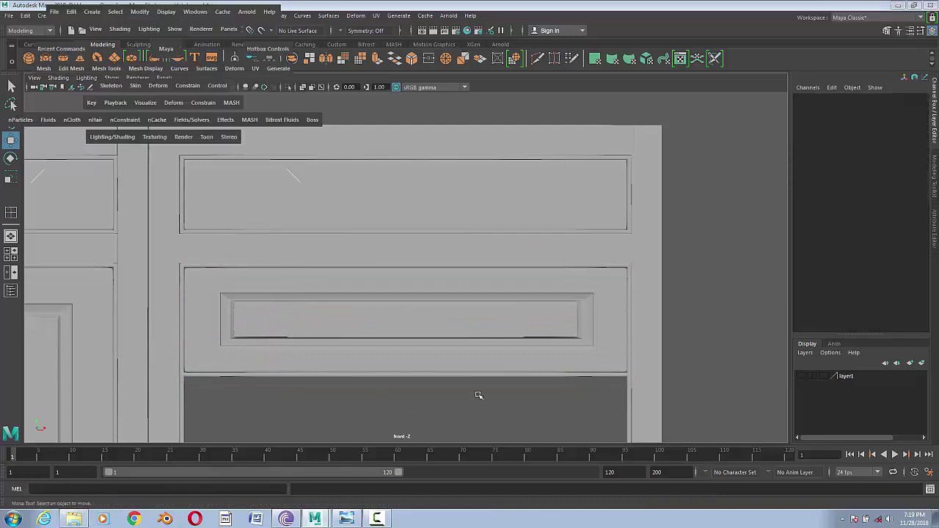
{"action": "left_click_drag", "start_coordinate": [477, 367], "coordinate": [475, 376]}
{"action": "scroll", "coordinate": [475, 376], "scroll_direction": "up", "scroll_amount": 3}
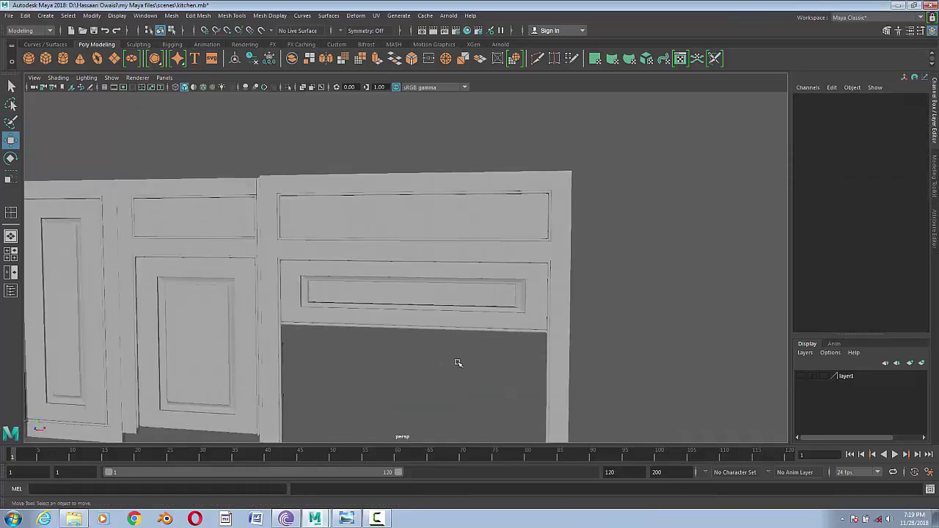
{"action": "scroll", "coordinate": [464, 359], "scroll_direction": "down", "scroll_amount": 3}
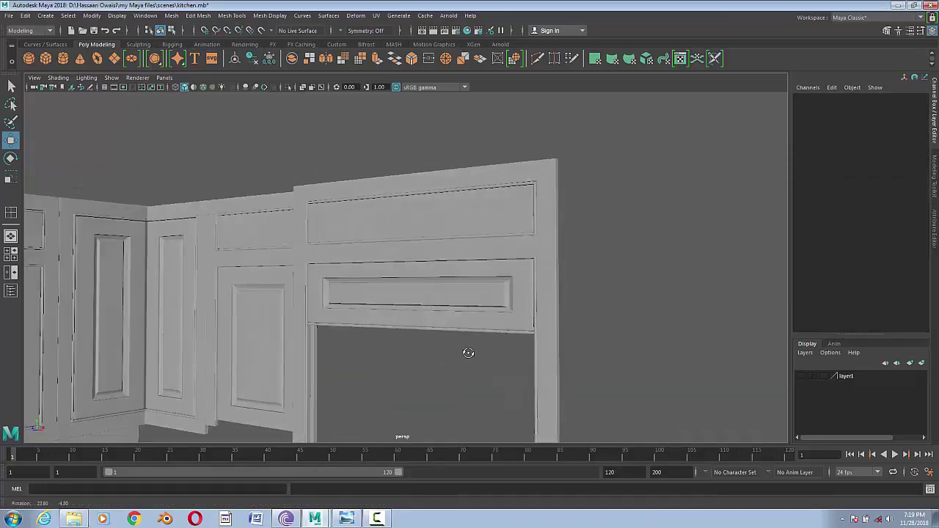
{"action": "key", "text": "space"}
{"action": "left_click_drag", "start_coordinate": [402, 383], "coordinate": [404, 380]}
- Save the scene and recentre the front view on the cabinet
{"action": "key", "text": "ctrl+s"}
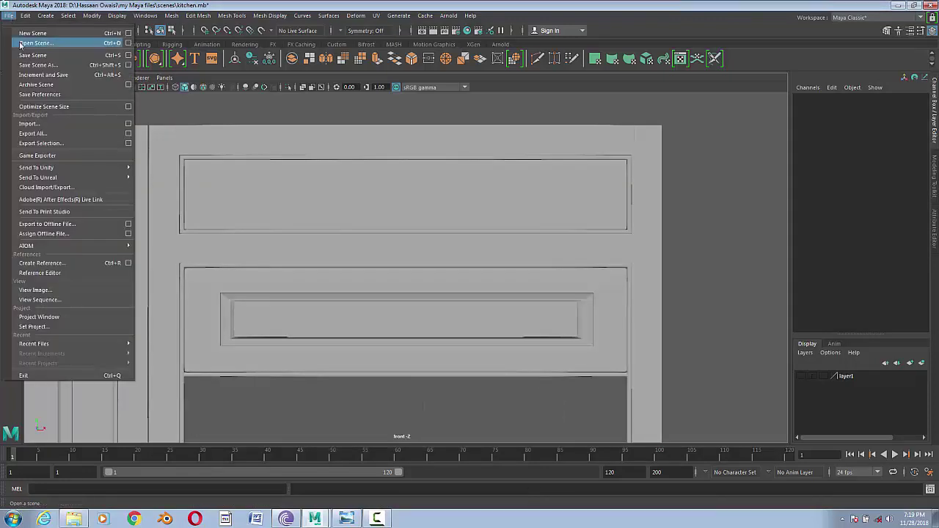
{"action": "middle_click_drag", "start_coordinate": [508, 362], "coordinate": [503, 293], "text": "alt"}
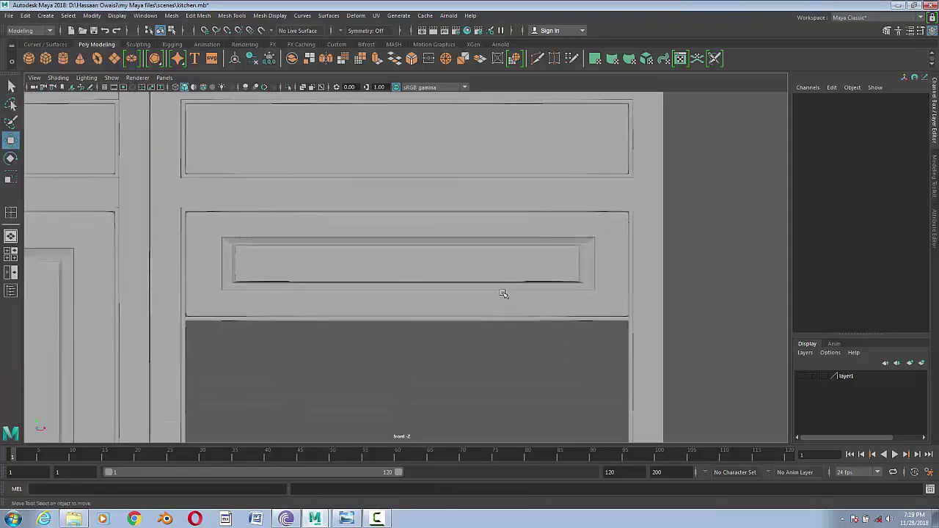
{"action": "left_click", "coordinate": [462, 189]}
- Place a copy of the top rail below the first drawer front
{"action": "left_click", "coordinate": [453, 211]}
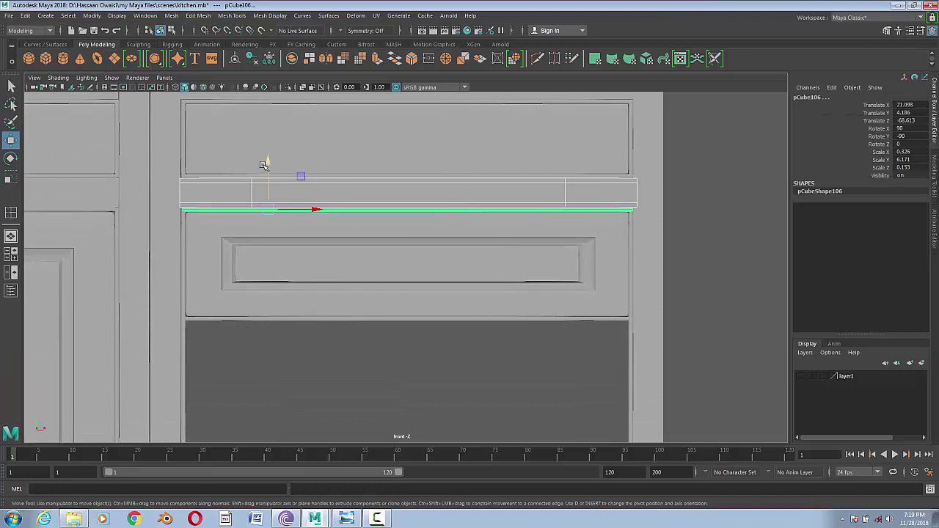
{"action": "left_click_drag", "start_coordinate": [264, 165], "coordinate": [273, 304], "text": "shift"}
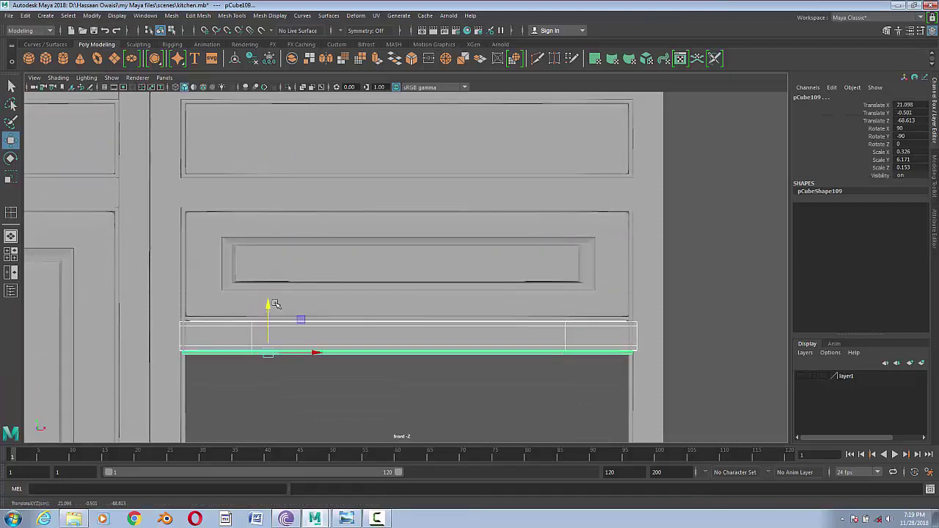
{"action": "scroll", "coordinate": [457, 379], "scroll_direction": "down", "scroll_amount": 3}
{"action": "middle_click_drag", "start_coordinate": [457, 379], "coordinate": [459, 275], "text": "alt"}
- Copy the drawer front downward to create a second drawer beneath the first
{"action": "left_click", "coordinate": [457, 190]}
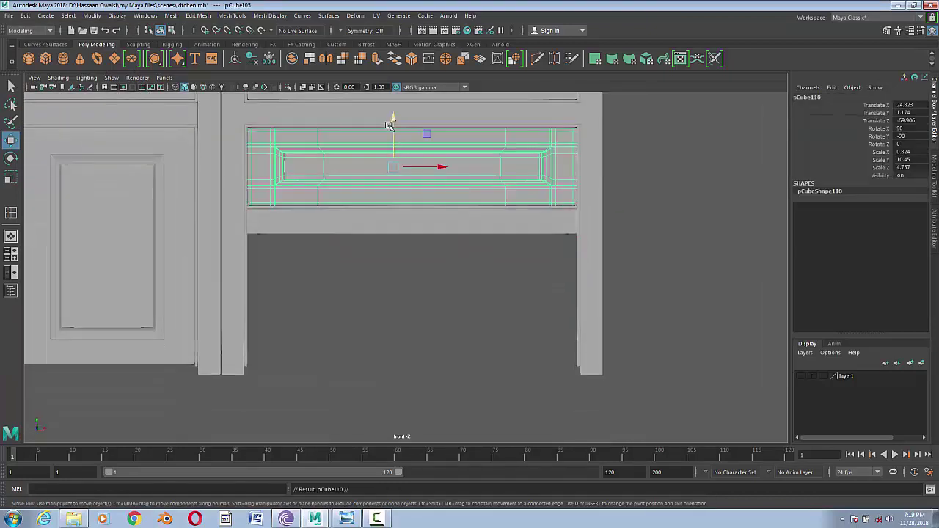
{"action": "mouse_move", "coordinate": [389, 126]}
{"action": "left_mouse_down"}
{"action": "mouse_move", "coordinate": [394, 227]}
{"action": "mouse_move", "coordinate": [365, 223]}
{"action": "left_mouse_up"}
{"action": "scroll", "coordinate": [361, 218], "scroll_direction": "up", "scroll_amount": 4}
{"action": "left_click", "coordinate": [394, 386]}
{"action": "scroll", "coordinate": [409, 357], "scroll_direction": "down", "scroll_amount": 4}
{"action": "scroll", "coordinate": [409, 355], "scroll_direction": "down", "scroll_amount": 1}
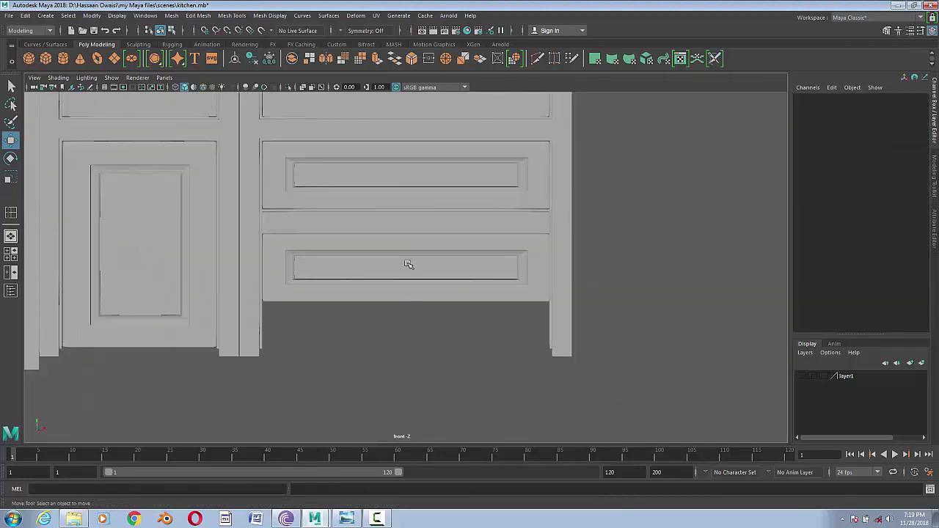
- Add a rail copy at Translate Y -4.065 beneath the lower drawer front
{"action": "left_click", "coordinate": [415, 227]}
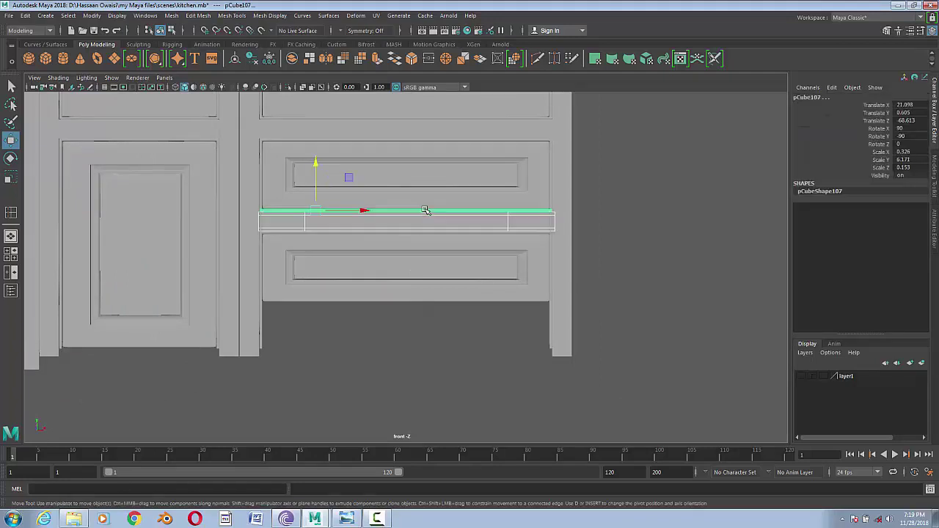
{"action": "left_click_drag", "start_coordinate": [321, 166], "coordinate": [321, 257]}
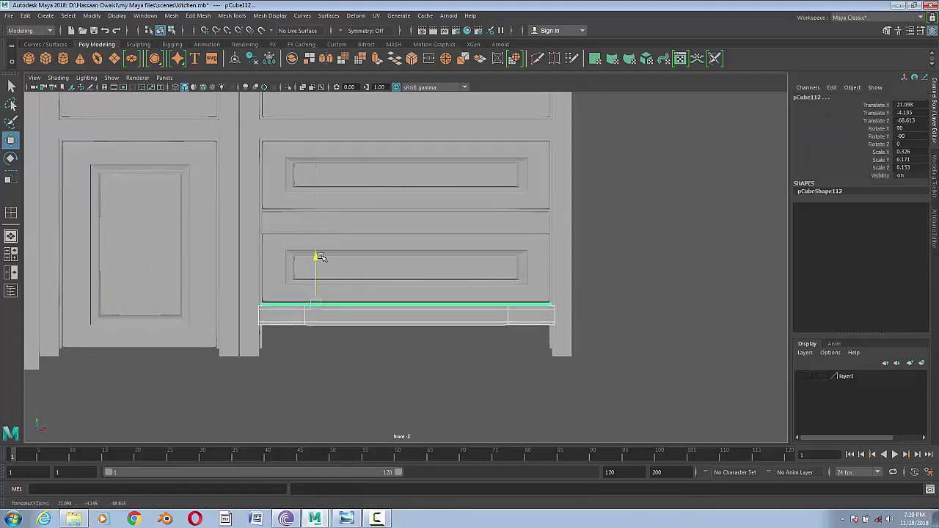
{"action": "scroll", "coordinate": [320, 257], "scroll_direction": "up", "scroll_amount": 3}
{"action": "left_click_drag", "start_coordinate": [185, 197], "coordinate": [184, 195]}
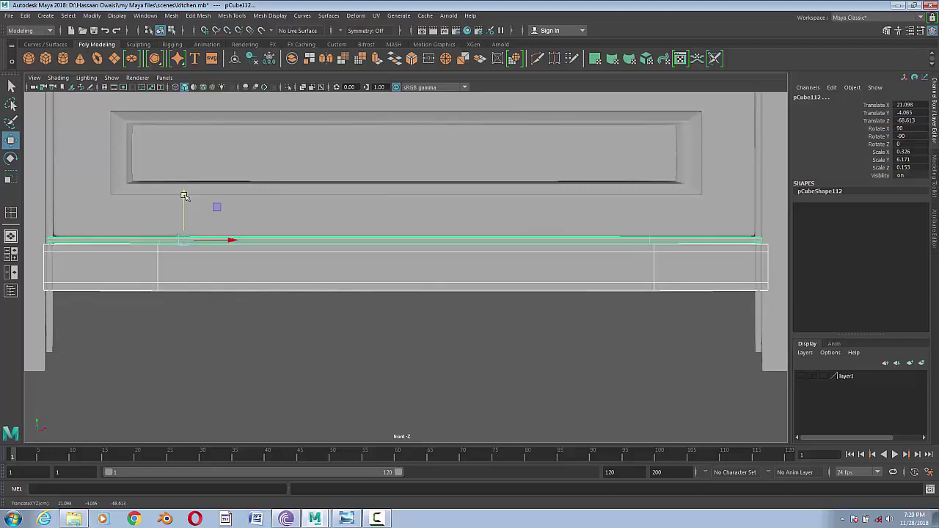
{"action": "left_click", "coordinate": [406, 342]}
{"action": "scroll", "coordinate": [406, 342], "scroll_direction": "down", "scroll_amount": 2}
{"action": "scroll", "coordinate": [399, 339], "scroll_direction": "down", "scroll_amount": 2}
- Check the two stacked drawers in the perspective view, then return to front view
{"action": "key", "text": "space"}
{"action": "left_click_drag", "start_coordinate": [400, 339], "coordinate": [440, 339]}
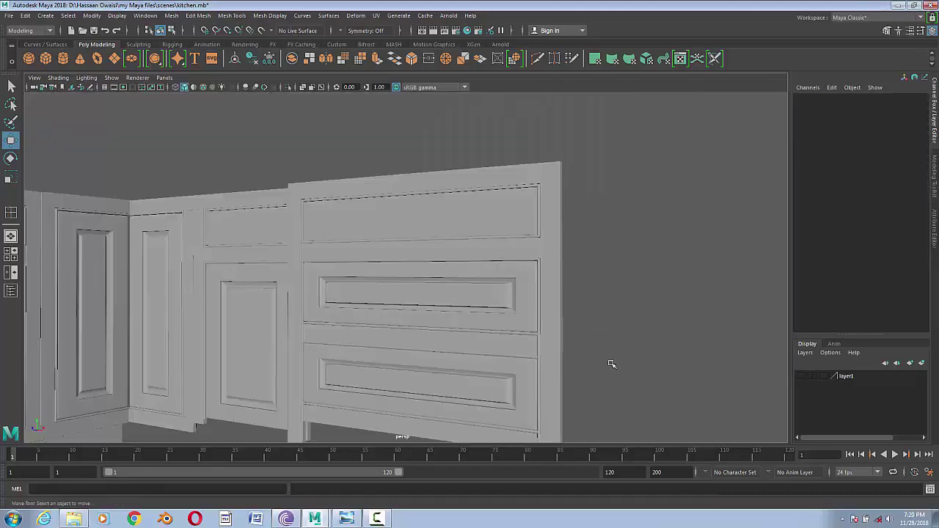
{"action": "mouse_move", "coordinate": [610, 363]}
{"action": "left_mouse_down", "text": "alt"}
{"action": "mouse_move", "coordinate": [570, 369]}
{"action": "mouse_move", "coordinate": [557, 355]}
{"action": "mouse_move", "coordinate": [595, 356]}
{"action": "mouse_move", "coordinate": [587, 356]}
{"action": "left_mouse_up", "text": "alt"}
{"action": "key", "text": "space"}
{"action": "left_click_drag", "start_coordinate": [444, 298], "coordinate": [446, 329]}
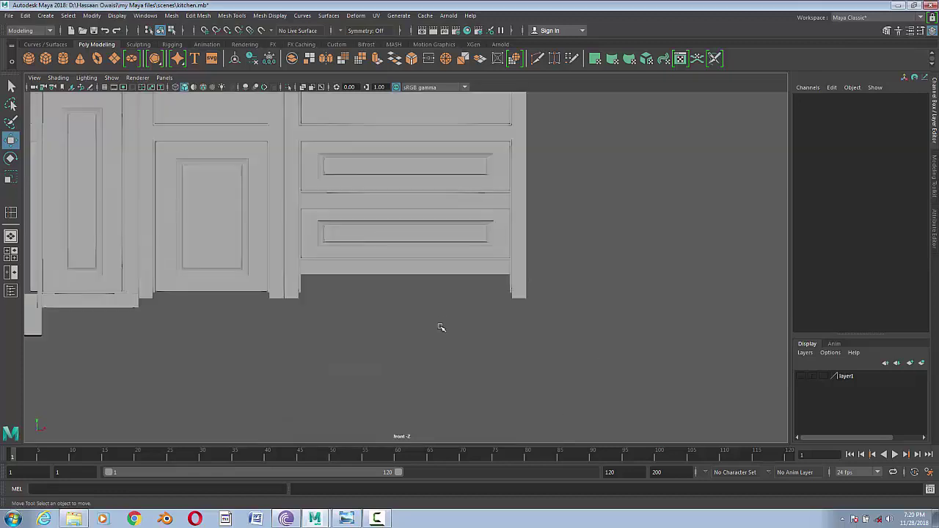
{"action": "scroll", "coordinate": [461, 332], "scroll_direction": "up", "scroll_amount": 2}
{"action": "scroll", "coordinate": [440, 389], "scroll_direction": "up", "scroll_amount": 2}
- Lower the bottom board, the lower drawer front, and the rail between the drawers
{"action": "left_click", "coordinate": [434, 372]}
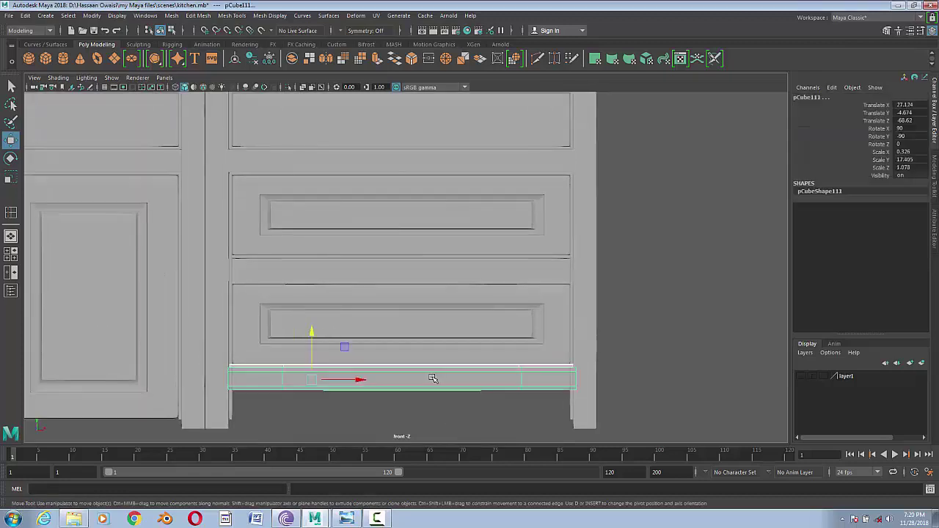
{"action": "left_click_drag", "start_coordinate": [312, 333], "coordinate": [312, 356]}
{"action": "left_click", "coordinate": [450, 329]}
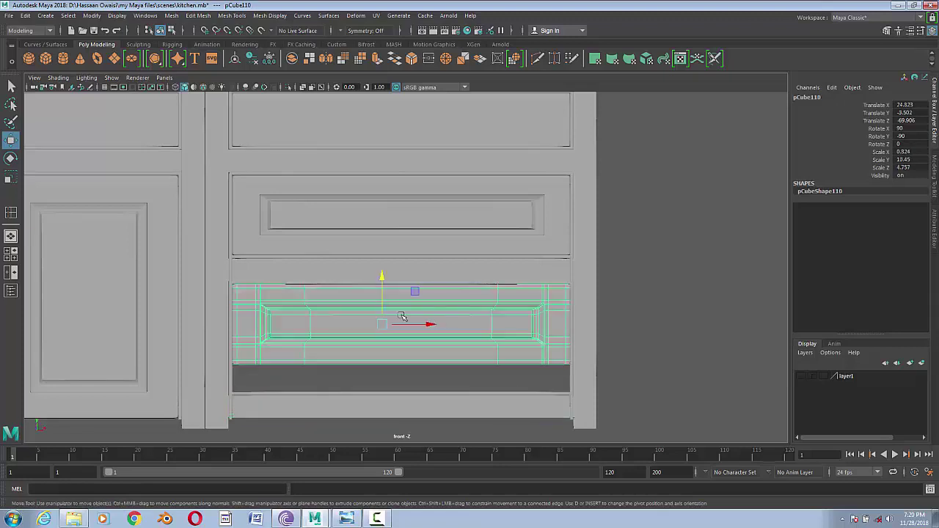
{"action": "left_click_drag", "start_coordinate": [385, 278], "coordinate": [381, 295]}
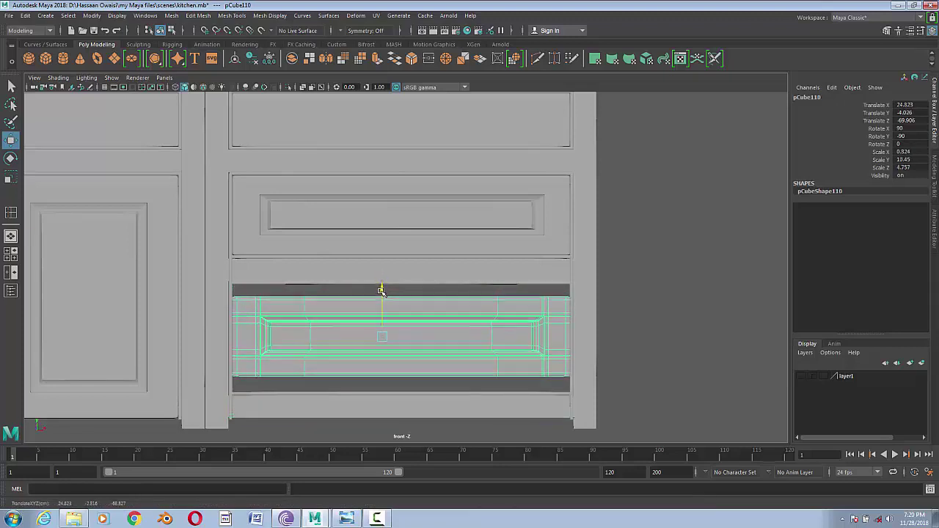
{"action": "left_click", "coordinate": [411, 258]}
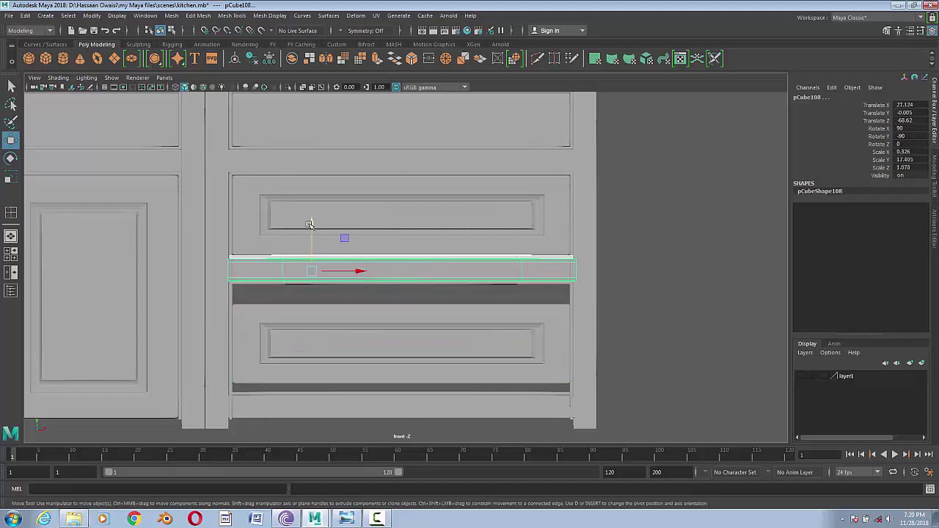
{"action": "left_click_drag", "start_coordinate": [311, 221], "coordinate": [312, 241]}
- Move the upper drawer front down slightly and stretch it taller
{"action": "left_click", "coordinate": [367, 195]}
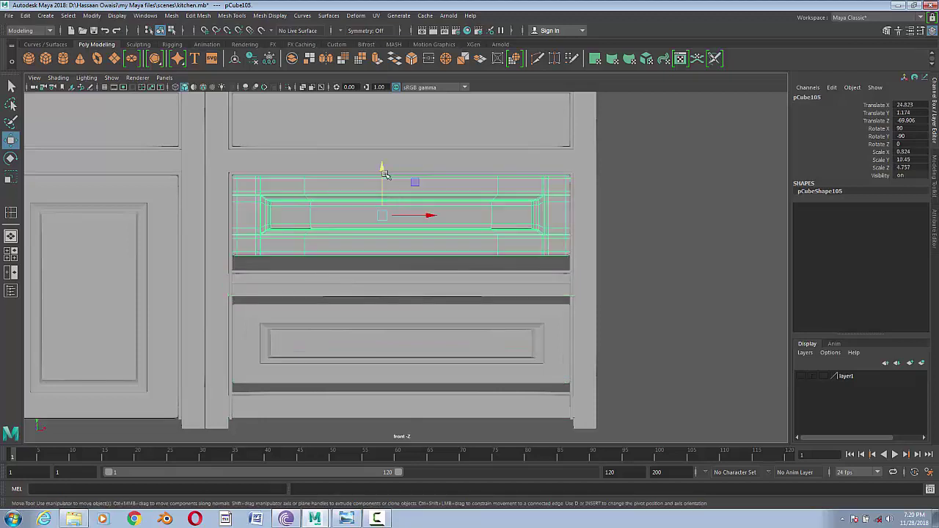
{"action": "left_click_drag", "start_coordinate": [383, 168], "coordinate": [382, 178]}
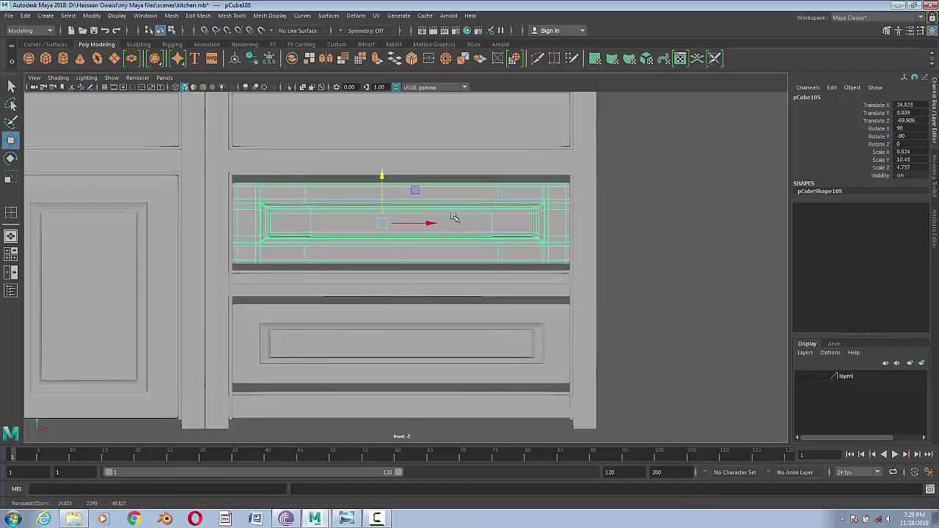
{"action": "key", "text": "r"}
{"action": "left_click_drag", "start_coordinate": [382, 266], "coordinate": [381, 276]}
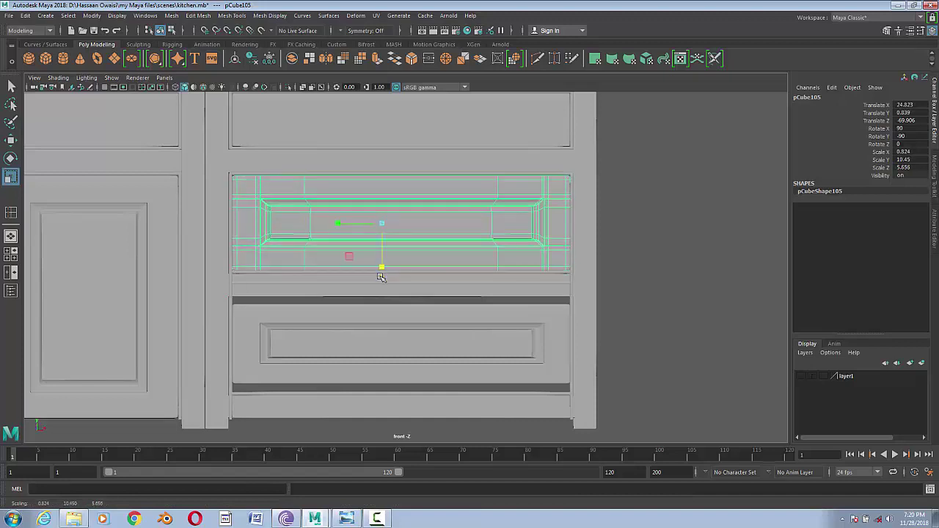
{"action": "key", "text": "w"}
- Stretch the lower drawer front vertically to Scale Z 5.603
{"action": "left_click", "coordinate": [392, 323]}
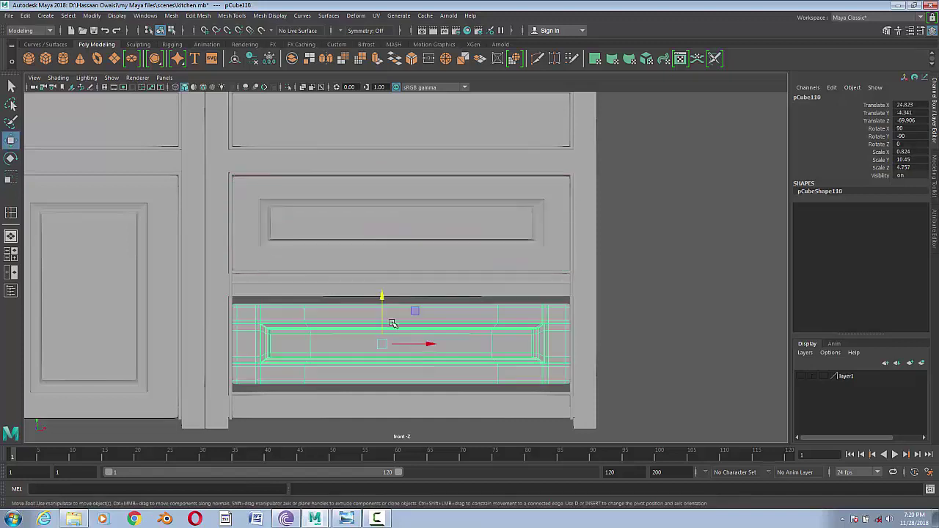
{"action": "key", "text": "r"}
{"action": "left_click_drag", "start_coordinate": [380, 383], "coordinate": [382, 397]}
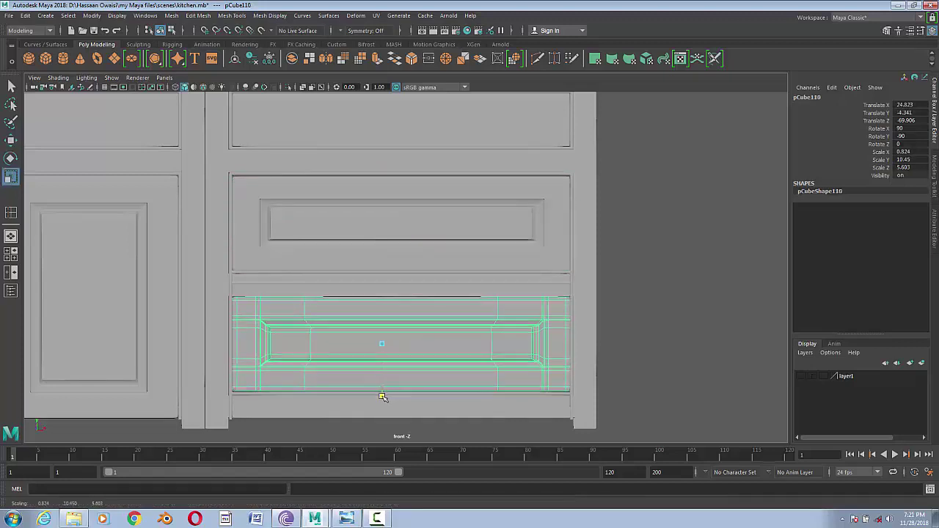
{"action": "key", "text": "w"}
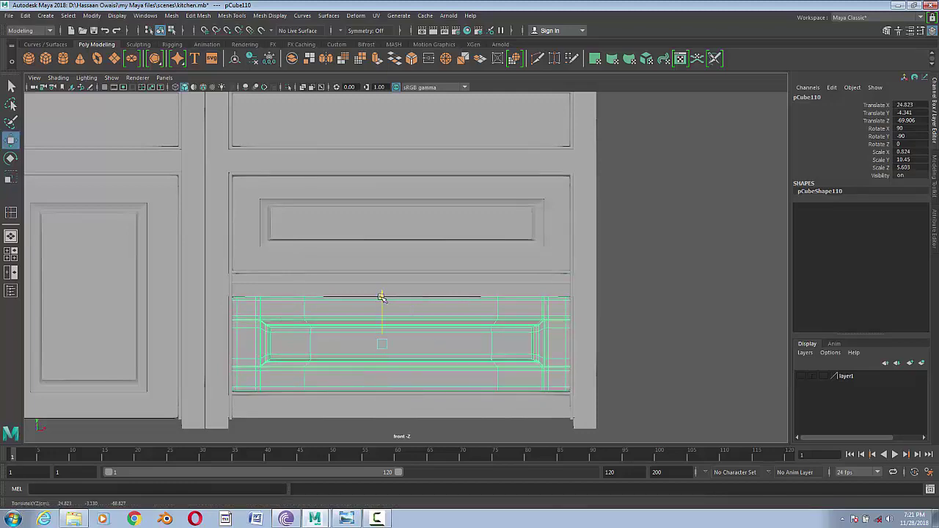
{"action": "left_click", "coordinate": [613, 318]}
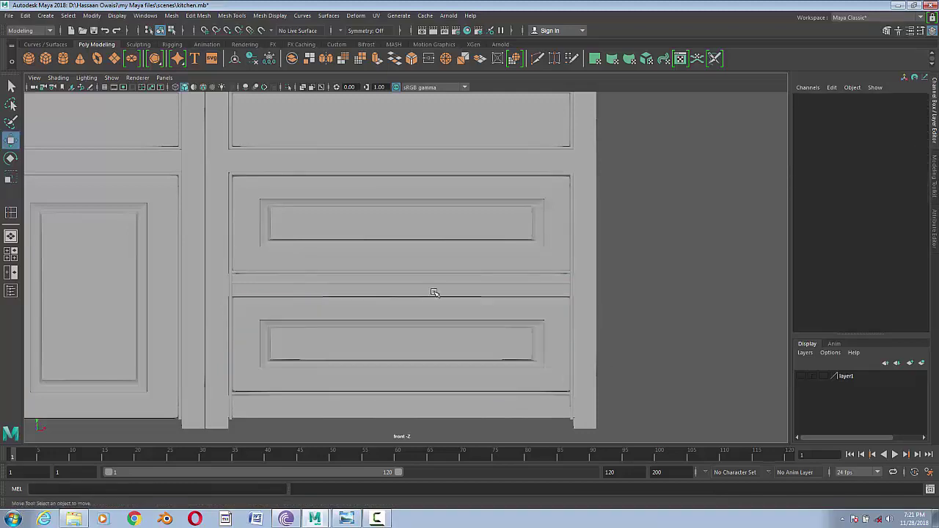
- Review the cabinets in perspective and save kitchen.mb
{"action": "key", "text": "space"}
{"action": "left_click_drag", "start_coordinate": [435, 293], "coordinate": [400, 294]}
{"action": "mouse_move", "coordinate": [497, 360]}
{"action": "left_mouse_down", "text": "alt"}
{"action": "mouse_move", "coordinate": [518, 369]}
{"action": "mouse_move", "coordinate": [449, 355]}
{"action": "mouse_move", "coordinate": [477, 374]}
{"action": "left_mouse_up", "text": "alt"}
{"action": "key", "text": "ctrl+s"}
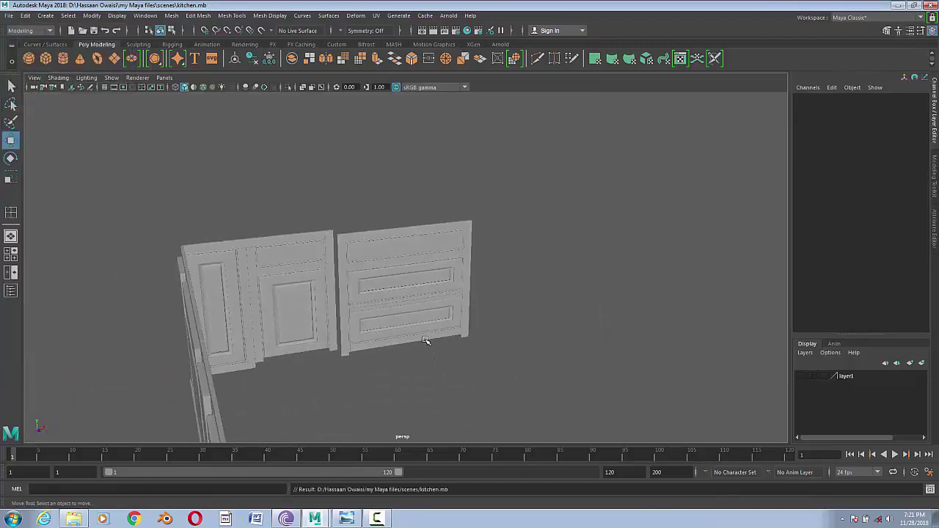
- Select the vertical strip between sections and its bottom vertices
{"action": "scroll", "coordinate": [390, 364], "scroll_direction": "up", "scroll_amount": 3}
{"action": "left_click_drag", "start_coordinate": [362, 377], "coordinate": [389, 386], "text": "alt"}
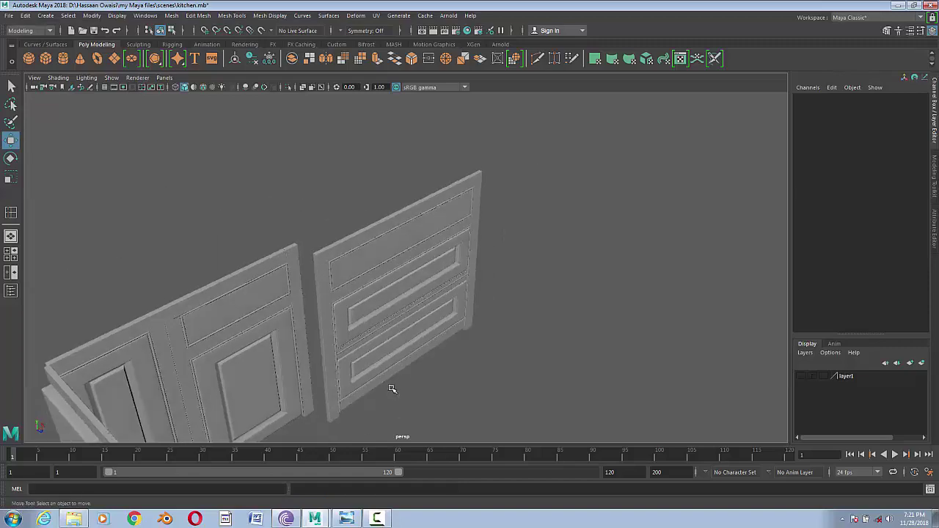
{"action": "left_click", "coordinate": [323, 323]}
{"action": "right_click_drag", "start_coordinate": [330, 266], "coordinate": [308, 288]}
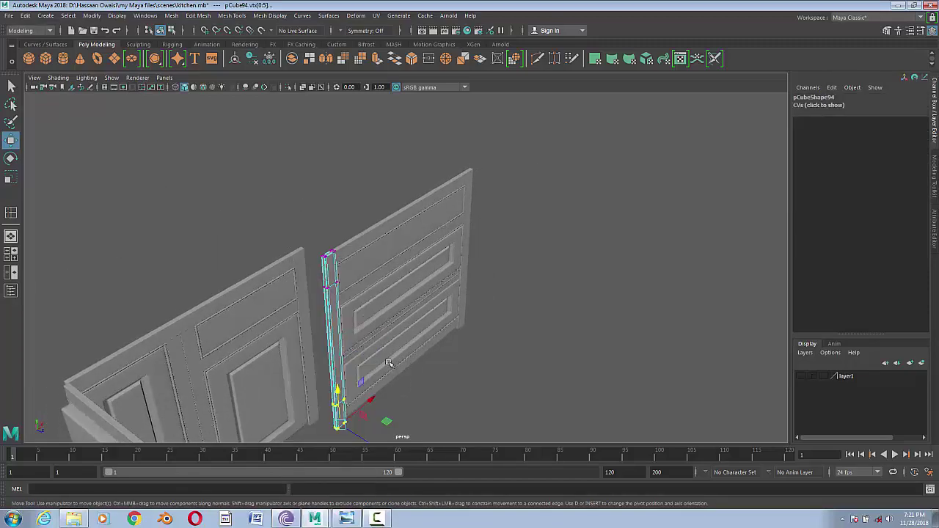
- Inspect the strip's base in the side view with wireframe on shaded
{"action": "key", "text": "space"}
{"action": "left_click_drag", "start_coordinate": [389, 363], "coordinate": [455, 372]}
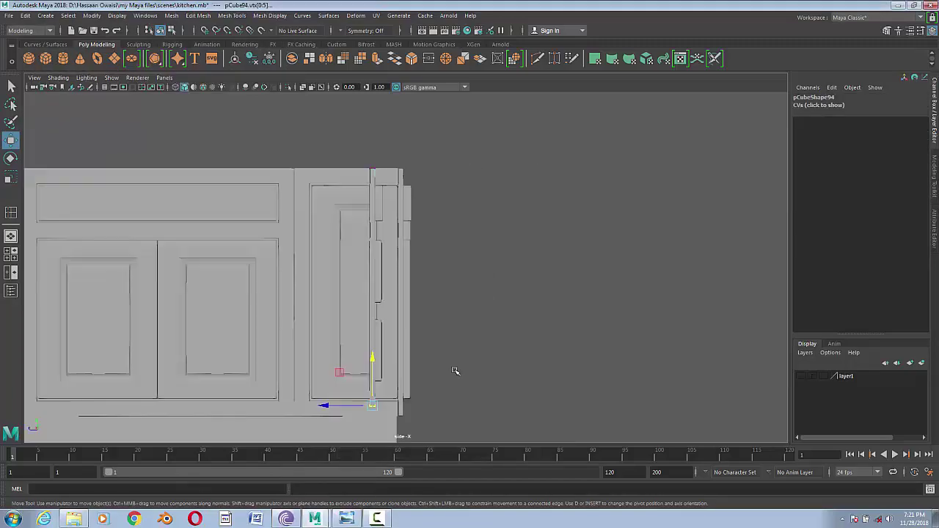
{"action": "left_click", "coordinate": [176, 88]}
{"action": "scroll", "coordinate": [408, 384], "scroll_direction": "up", "scroll_amount": 2}
{"action": "scroll", "coordinate": [428, 386], "scroll_direction": "up", "scroll_amount": 2}
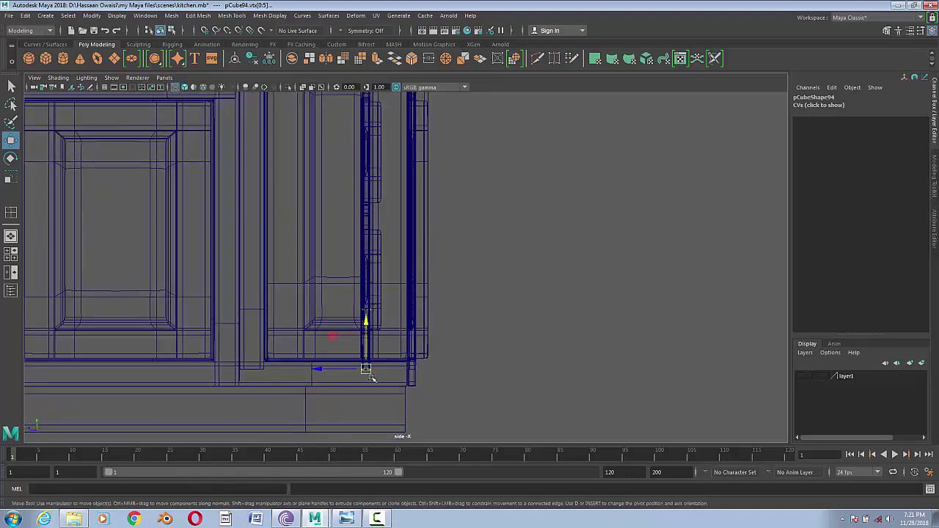
{"action": "middle_click_drag", "start_coordinate": [476, 325], "coordinate": [472, 387], "text": "alt"}
{"action": "scroll", "coordinate": [434, 363], "scroll_direction": "down", "scroll_amount": 1}
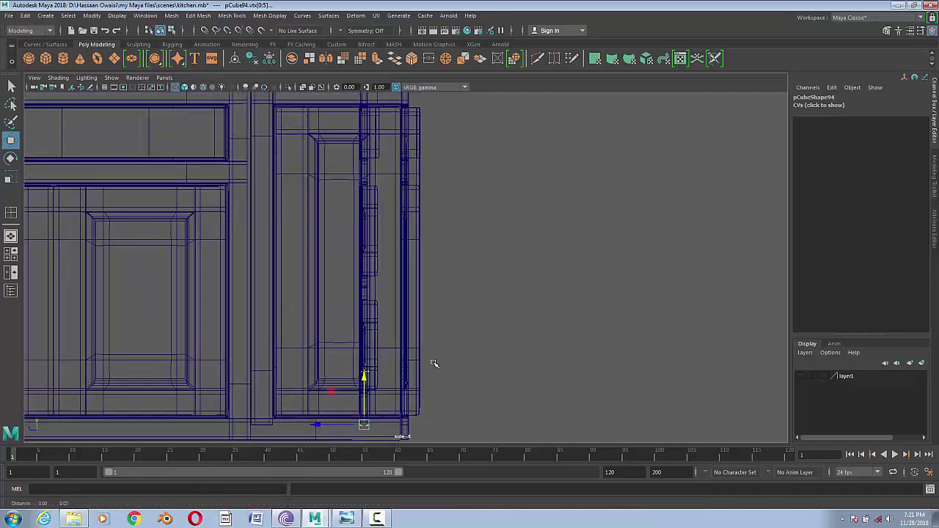
{"action": "scroll", "coordinate": [455, 352], "scroll_direction": "down", "scroll_amount": 1}
{"action": "scroll", "coordinate": [488, 319], "scroll_direction": "down", "scroll_amount": 1}
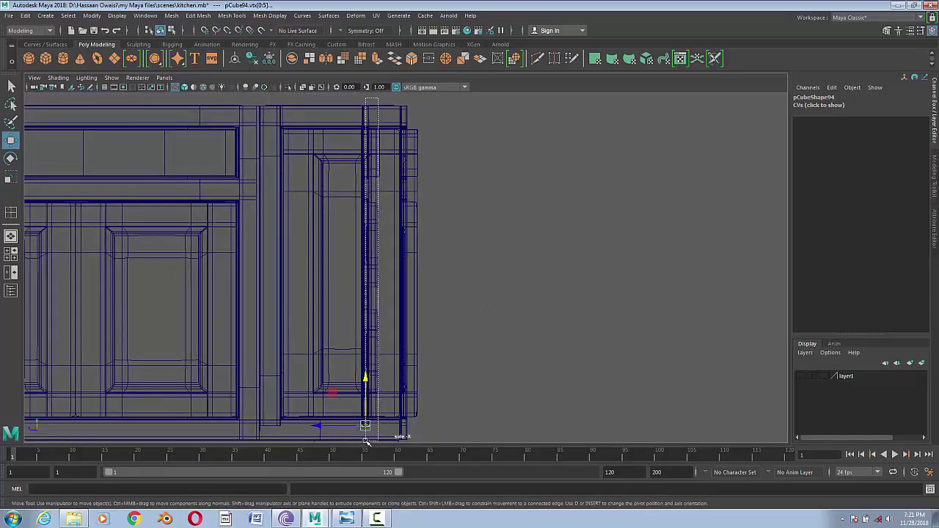
- Orbit the smooth-shaded cabinet in perspective to inspect the strip, then exit vertex editing
{"action": "left_click_drag", "start_coordinate": [478, 308], "coordinate": [472, 337]}
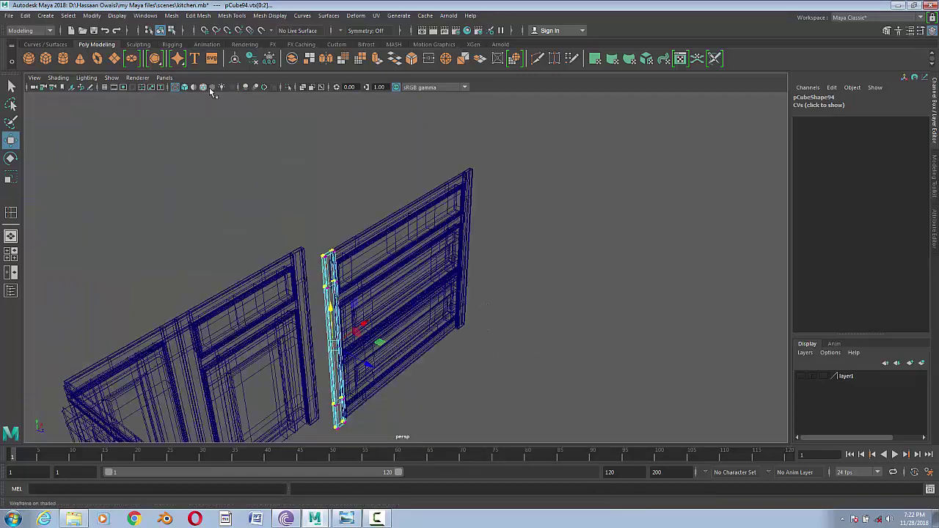
{"action": "key", "text": "5"}
{"action": "mouse_move", "coordinate": [402, 377]}
{"action": "left_mouse_down", "text": "alt"}
{"action": "mouse_move", "coordinate": [504, 360]}
{"action": "mouse_move", "coordinate": [404, 360]}
{"action": "mouse_move", "coordinate": [575, 340]}
{"action": "left_mouse_up", "text": "alt"}
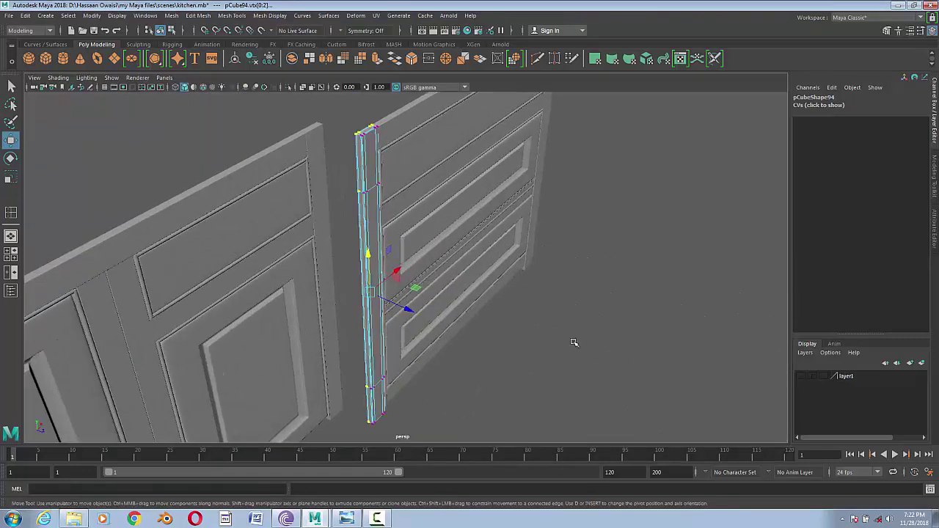
{"action": "scroll", "coordinate": [513, 336], "scroll_direction": "up", "scroll_amount": 3}
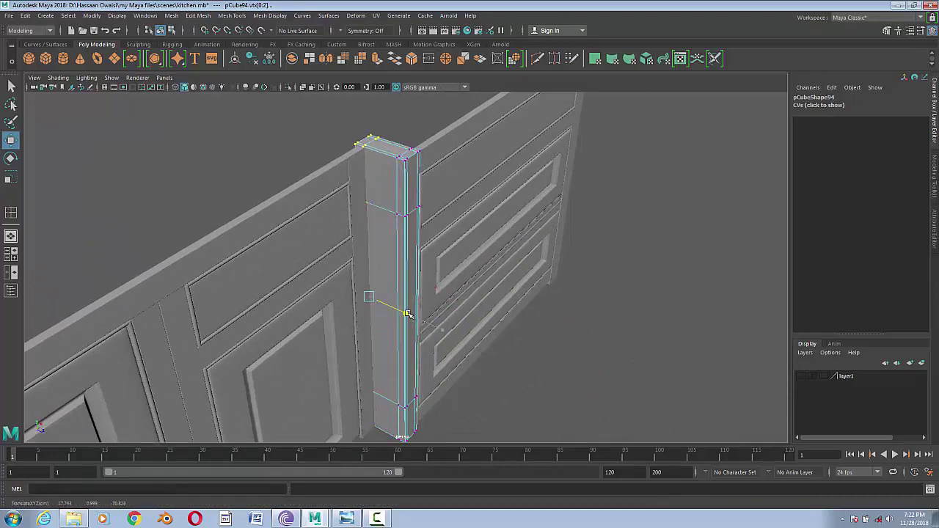
{"action": "key", "text": "F8"}
{"action": "mouse_move", "coordinate": [388, 161]}
{"action": "left_mouse_down", "text": "alt"}
{"action": "mouse_move", "coordinate": [513, 286]}
{"action": "mouse_move", "coordinate": [621, 287]}
{"action": "mouse_move", "coordinate": [467, 292]}
{"action": "left_mouse_up", "text": "alt"}
- Move the pilaster panel pCube101's vertices outward to make it deeper
{"action": "left_click", "coordinate": [409, 269]}
{"action": "left_click_drag", "start_coordinate": [430, 264], "coordinate": [523, 267]}
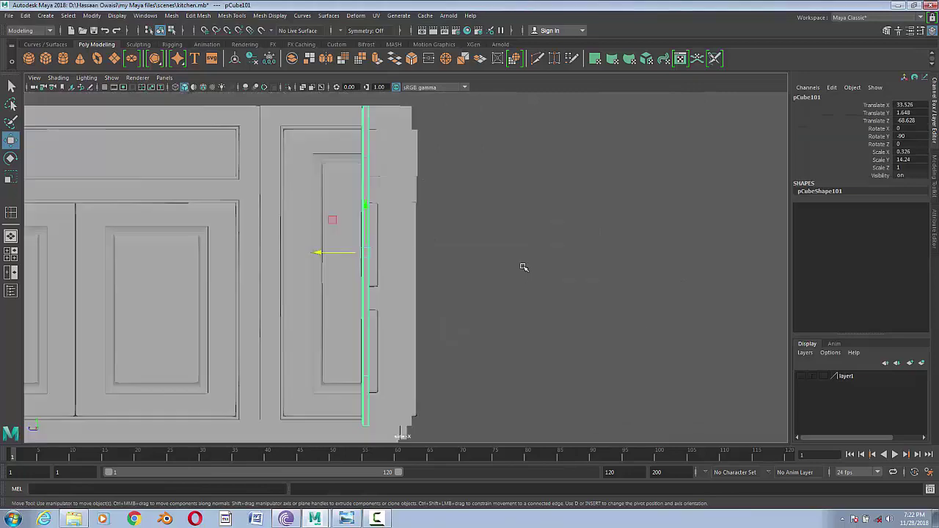
{"action": "key", "text": "F9"}
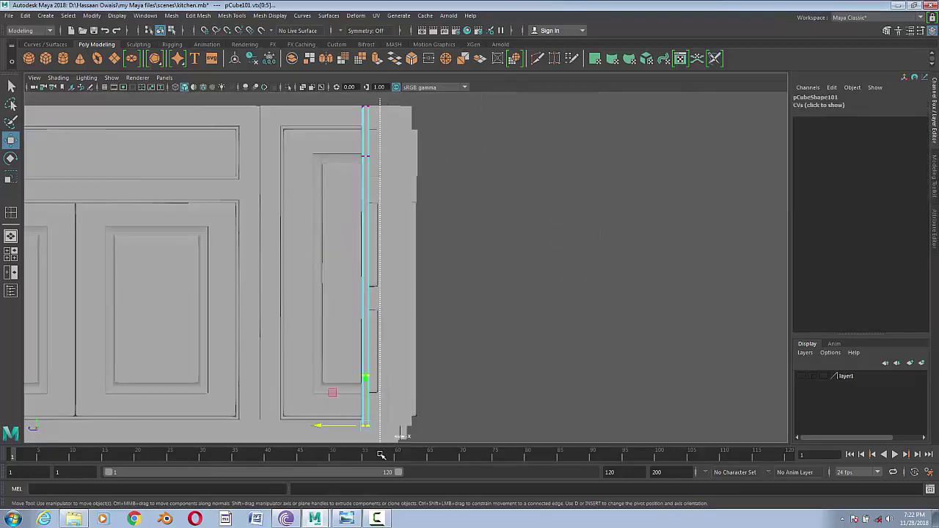
{"action": "mouse_move", "coordinate": [486, 359]}
{"action": "left_mouse_down"}
{"action": "mouse_move", "coordinate": [484, 333]}
{"action": "mouse_move", "coordinate": [497, 331]}
{"action": "left_mouse_up"}
{"action": "left_click_drag", "start_coordinate": [323, 270], "coordinate": [362, 275]}
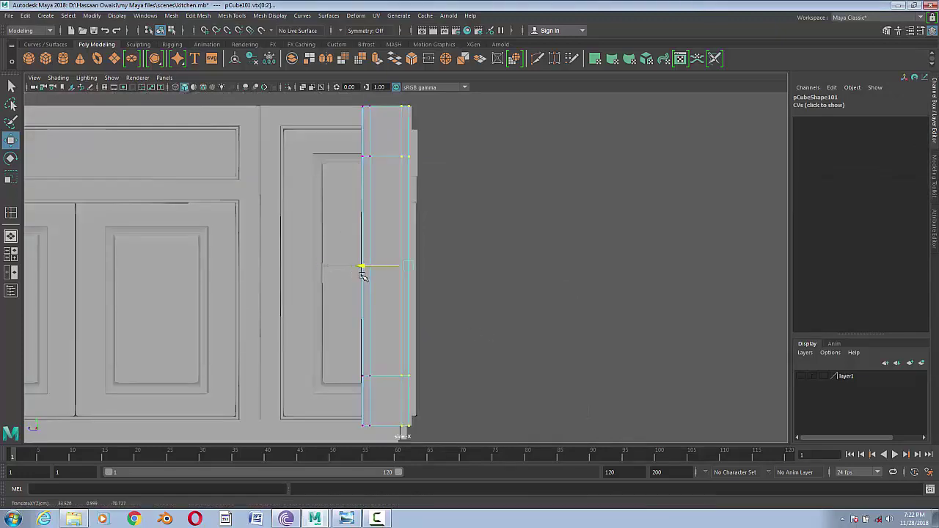
- Return to perspective and orbit around the widened cabinet end
{"action": "left_click_drag", "start_coordinate": [430, 268], "coordinate": [429, 242]}
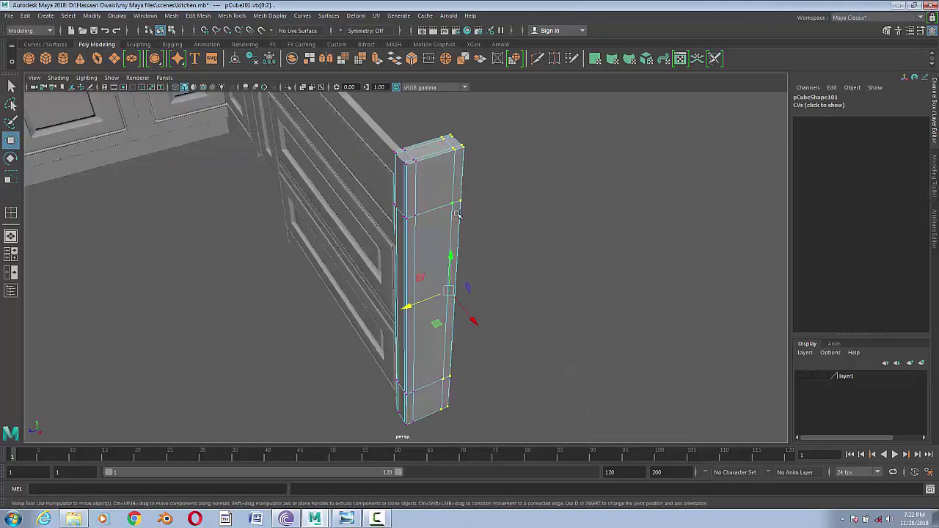
{"action": "left_click", "coordinate": [550, 269]}
{"action": "mouse_move", "coordinate": [549, 268]}
{"action": "left_mouse_down", "text": "alt"}
{"action": "mouse_move", "coordinate": [480, 303]}
{"action": "mouse_move", "coordinate": [485, 272]}
{"action": "mouse_move", "coordinate": [441, 306]}
{"action": "mouse_move", "coordinate": [509, 305]}
{"action": "mouse_move", "coordinate": [494, 308]}
{"action": "left_mouse_up", "text": "alt"}
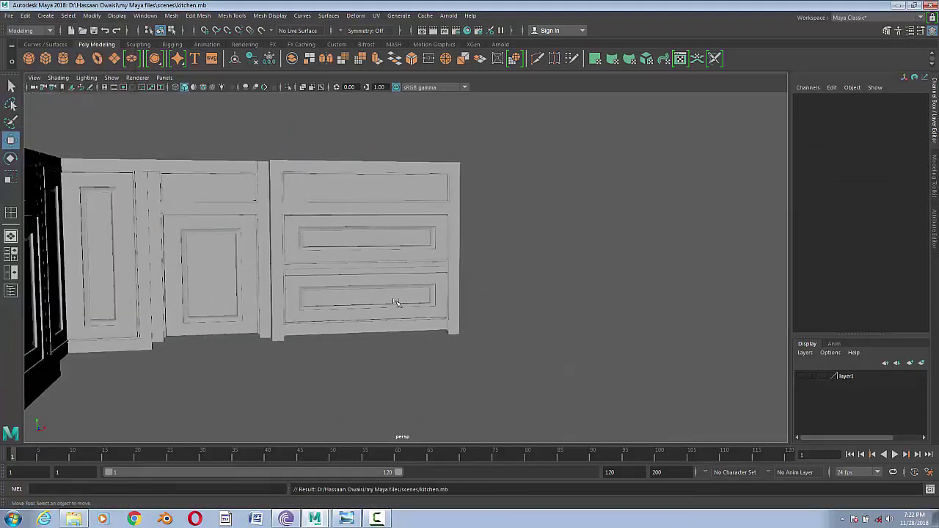
- Stretch base board pCube78's right-end vertices rightward under the middle door
{"action": "left_click_drag", "start_coordinate": [433, 316], "coordinate": [429, 361]}
{"action": "middle_click_drag", "start_coordinate": [429, 361], "coordinate": [528, 348], "text": "alt"}
{"action": "scroll", "coordinate": [379, 344], "scroll_direction": "up", "scroll_amount": 1}
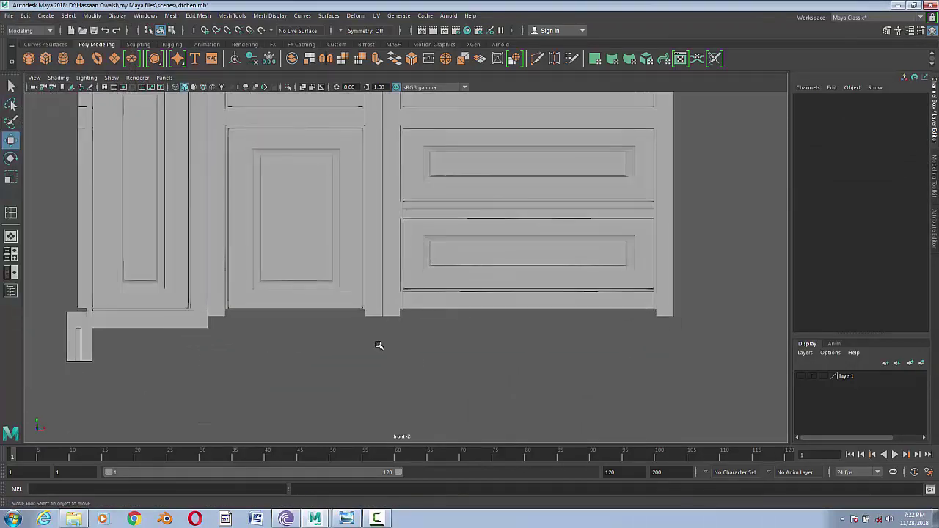
{"action": "middle_click_drag", "start_coordinate": [379, 344], "coordinate": [393, 357], "text": "alt"}
{"action": "left_click", "coordinate": [190, 320]}
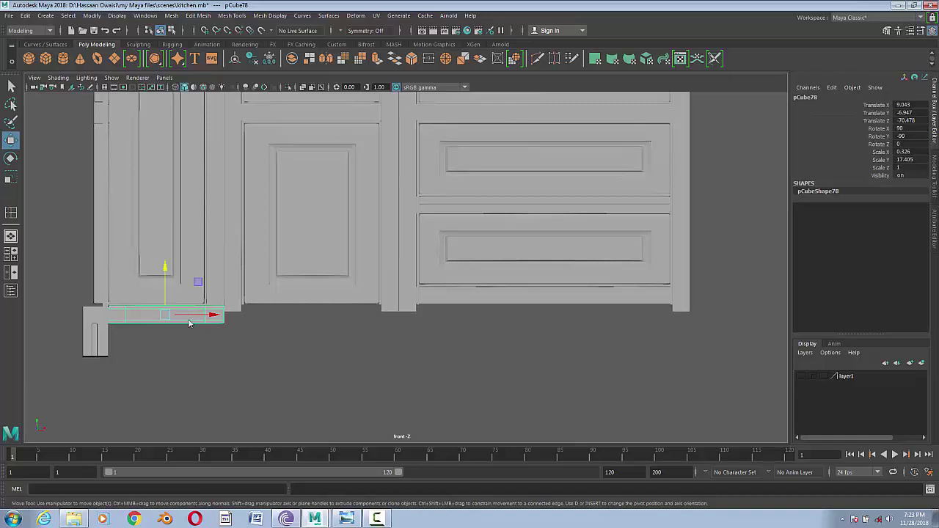
{"action": "right_click_drag", "start_coordinate": [189, 323], "coordinate": [207, 352]}
{"action": "left_click_drag", "start_coordinate": [272, 317], "coordinate": [386, 316]}
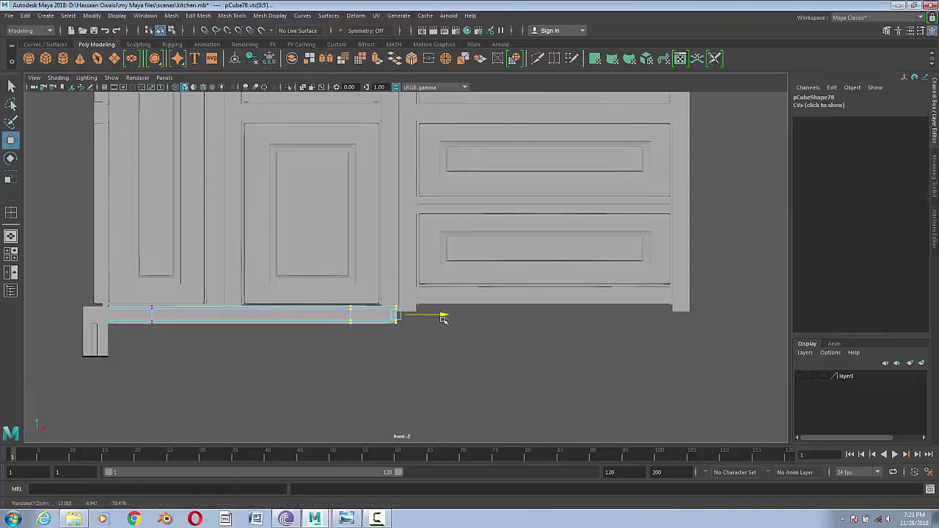
{"action": "right_click_drag", "start_coordinate": [305, 314], "coordinate": [331, 279]}
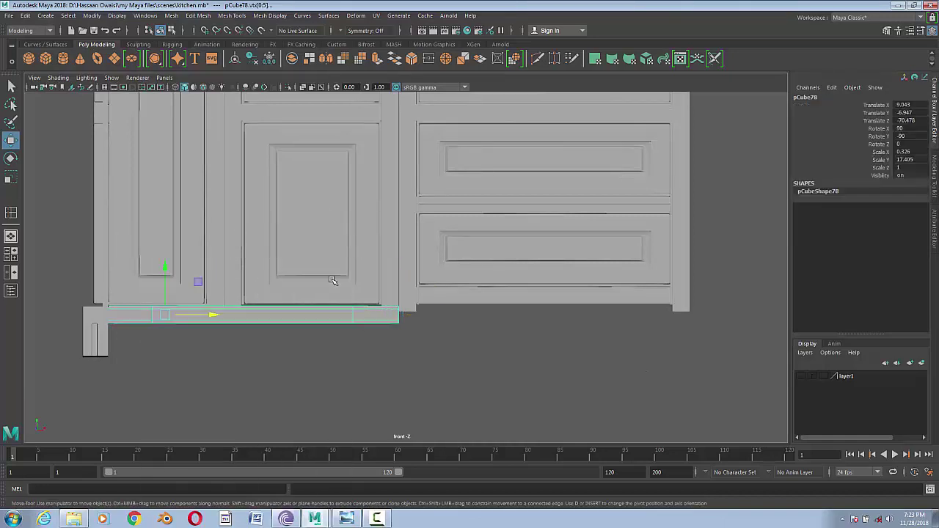
- Duplicate the middle door's top rail and move the copy down to Y -6.304
{"action": "left_click", "coordinate": [317, 122]}
{"action": "key", "text": "ctrl+d"}
{"action": "left_click_drag", "start_coordinate": [292, 110], "coordinate": [291, 134]}
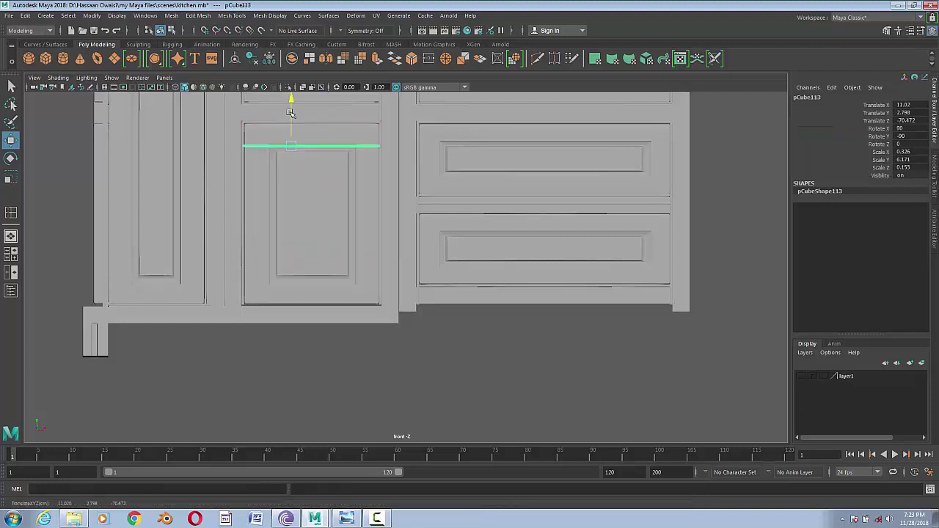
{"action": "key", "text": "f"}
{"action": "left_click_drag", "start_coordinate": [300, 222], "coordinate": [303, 233]}
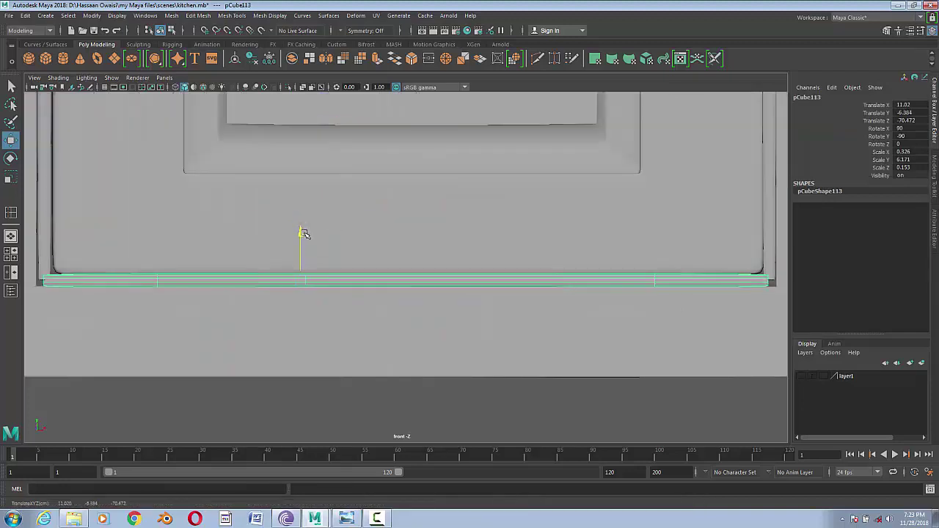
{"action": "left_click", "coordinate": [416, 360]}
- Switch to perspective and orbit to show the whole cabinet row
{"action": "scroll", "coordinate": [409, 330], "scroll_direction": "down", "scroll_amount": 2}
{"action": "key", "text": "space"}
{"action": "left_click", "coordinate": [409, 329]}
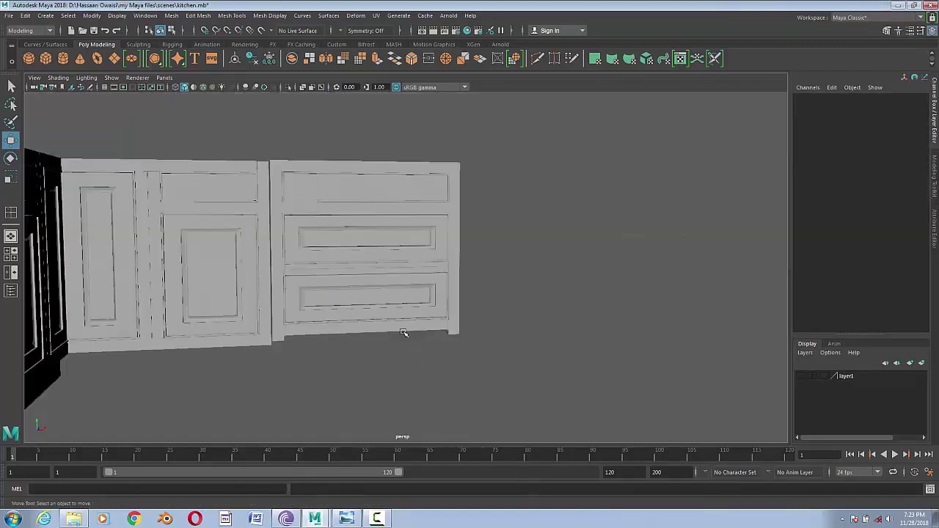
{"action": "scroll", "coordinate": [372, 362], "scroll_direction": "down", "scroll_amount": 3}
{"action": "mouse_move", "coordinate": [372, 362]}
{"action": "left_mouse_down", "text": "alt"}
{"action": "mouse_move", "coordinate": [325, 360]}
{"action": "mouse_move", "coordinate": [374, 342]}
{"action": "mouse_move", "coordinate": [386, 351]}
{"action": "left_mouse_up", "text": "alt"}
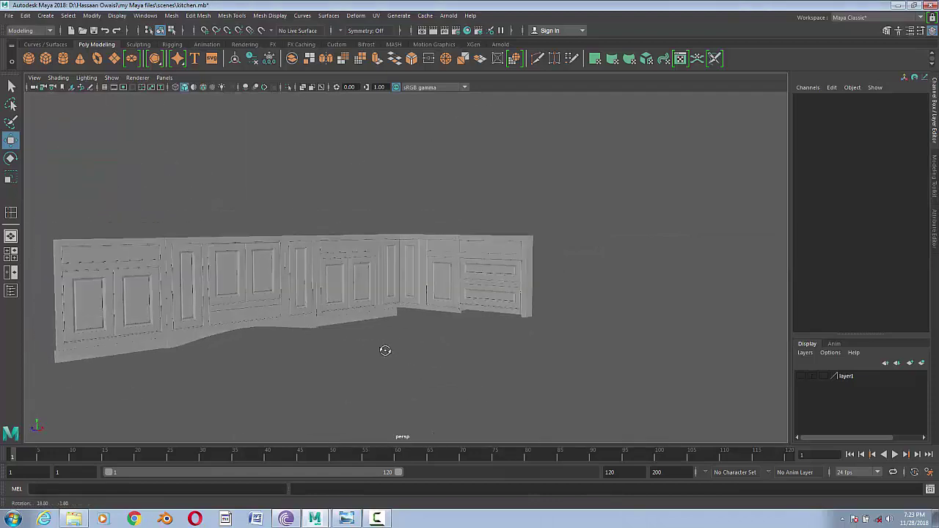
- Duplicate the arched apron and set the copy's Y rotation to -90
{"action": "left_click", "coordinate": [221, 334]}
{"action": "key", "text": "ctrl+d"}
{"action": "key", "text": "e"}
{"action": "left_click_drag", "start_coordinate": [266, 346], "coordinate": [274, 329]}
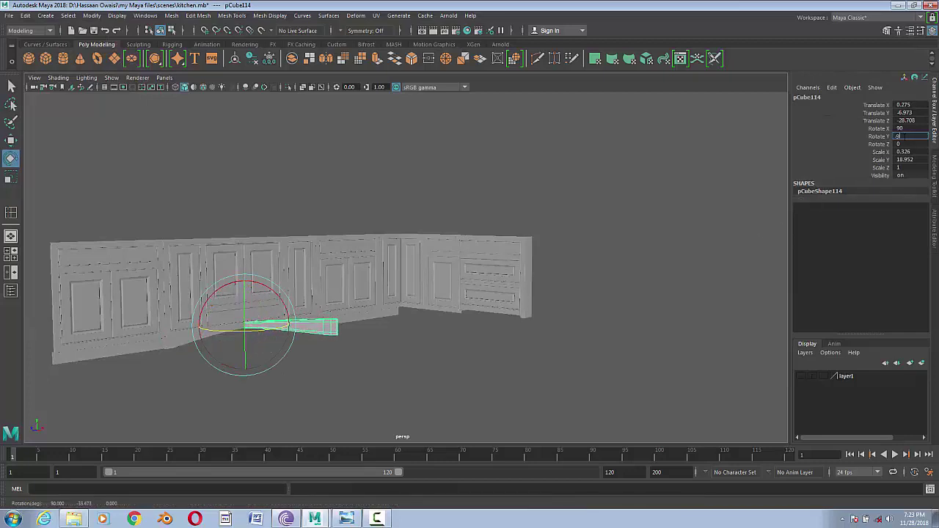
{"action": "type", "text": "0"}
{"action": "key", "text": "Return"}
{"action": "key", "text": "space"}
- Slide the apron copy under the drawer cabinet, narrow it to fit, and raise it against the cabinet bottom
{"action": "left_click_drag", "start_coordinate": [344, 346], "coordinate": [342, 375]}
{"action": "key", "text": "w"}
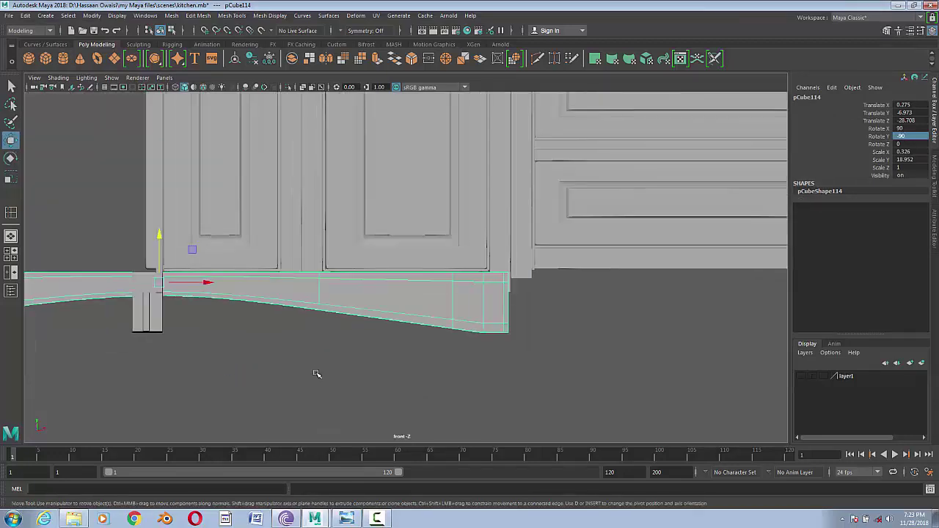
{"action": "scroll", "coordinate": [317, 374], "scroll_direction": "down", "scroll_amount": 3}
{"action": "mouse_move", "coordinate": [295, 272]}
{"action": "left_mouse_down"}
{"action": "mouse_move", "coordinate": [524, 283]}
{"action": "mouse_move", "coordinate": [446, 304]}
{"action": "left_mouse_up"}
{"action": "scroll", "coordinate": [518, 380], "scroll_direction": "up", "scroll_amount": 3}
{"action": "scroll", "coordinate": [533, 367], "scroll_direction": "down", "scroll_amount": 1}
{"action": "key", "text": "r"}
{"action": "scroll", "coordinate": [514, 381], "scroll_direction": "up", "scroll_amount": 2}
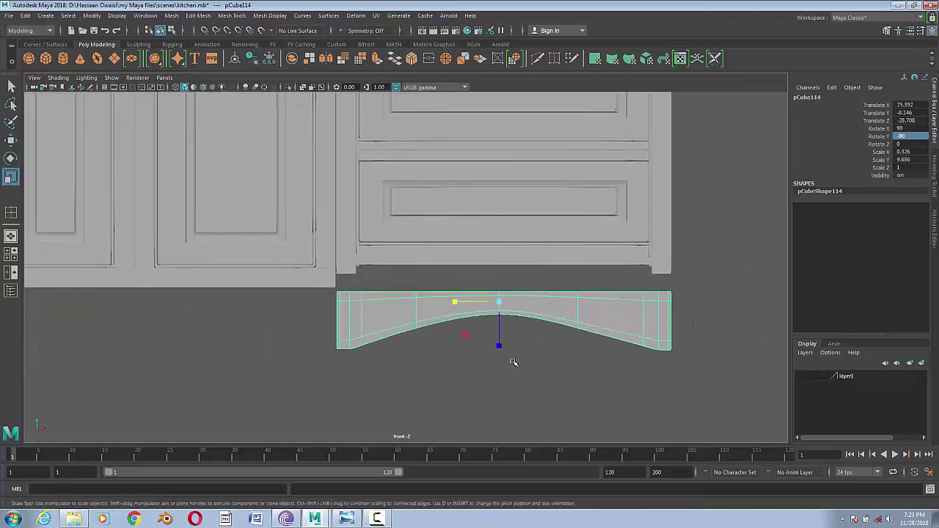
{"action": "key", "text": "w"}
{"action": "left_click_drag", "start_coordinate": [503, 273], "coordinate": [501, 227]}
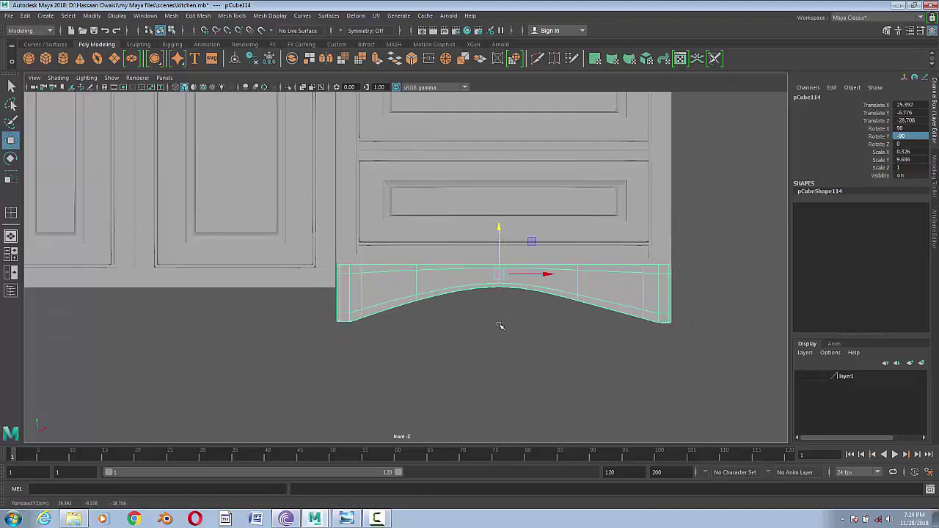
- Lower the arched apron pCube114 slightly to Translate Y -7.147
{"action": "scroll", "coordinate": [470, 350], "scroll_direction": "up", "scroll_amount": 1}
{"action": "middle_click_drag", "start_coordinate": [463, 351], "coordinate": [587, 349], "text": "alt"}
{"action": "mouse_move", "coordinate": [379, 344]}
{"action": "middle_mouse_down", "text": "alt"}
{"action": "mouse_move", "coordinate": [503, 318]}
{"action": "mouse_move", "coordinate": [376, 309]}
{"action": "mouse_move", "coordinate": [235, 325]}
{"action": "middle_mouse_up", "text": "alt"}
{"action": "scroll", "coordinate": [455, 217], "scroll_direction": "up", "scroll_amount": 1}
{"action": "left_click_drag", "start_coordinate": [455, 218], "coordinate": [451, 228]}
- Temporarily hide the apron to check behind it, inspect its left-side vertices, then deselect
{"action": "key", "text": "Delete"}
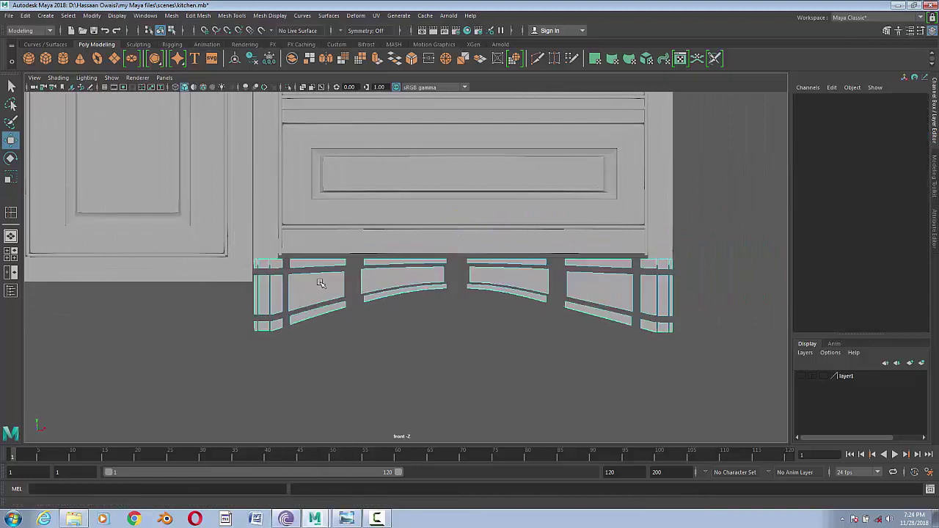
{"action": "key", "text": "ctrl+z"}
{"action": "right_click_drag", "start_coordinate": [315, 234], "coordinate": [272, 235]}
{"action": "left_click_drag", "start_coordinate": [229, 253], "coordinate": [332, 376]}
{"action": "right_click_drag", "start_coordinate": [386, 236], "coordinate": [389, 277]}
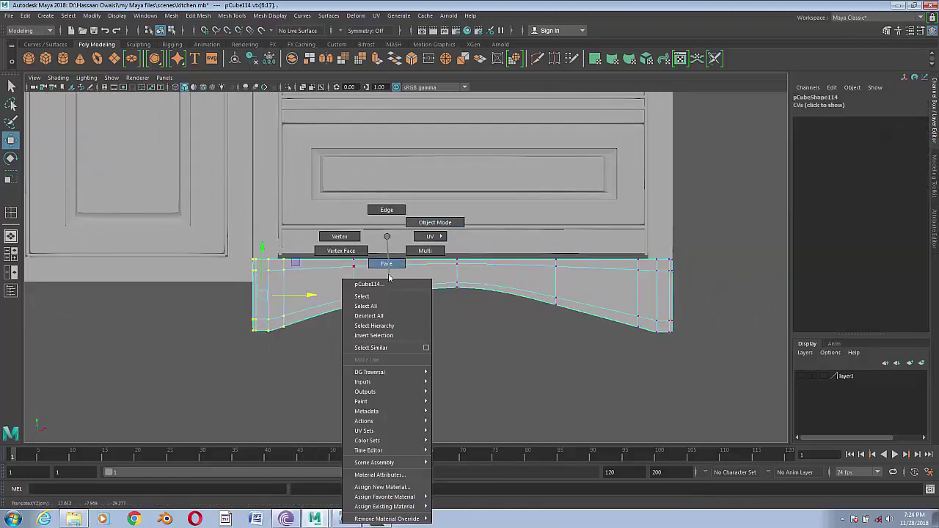
{"action": "left_click", "coordinate": [459, 348]}
{"action": "scroll", "coordinate": [462, 353], "scroll_direction": "down", "scroll_amount": 2}
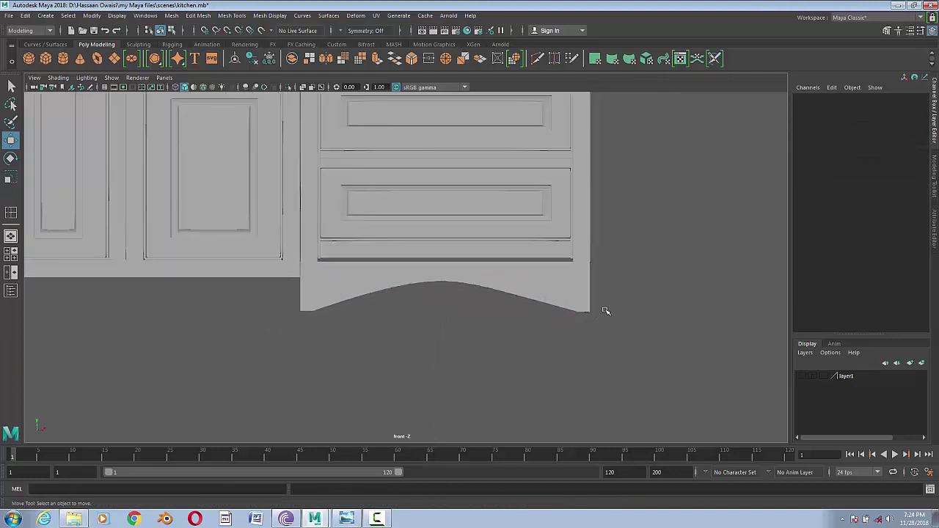
- Move the thin rail between the two drawers down
{"action": "middle_click_drag", "start_coordinate": [606, 311], "coordinate": [577, 411], "text": "alt"}
{"action": "scroll", "coordinate": [522, 334], "scroll_direction": "up", "scroll_amount": 1}
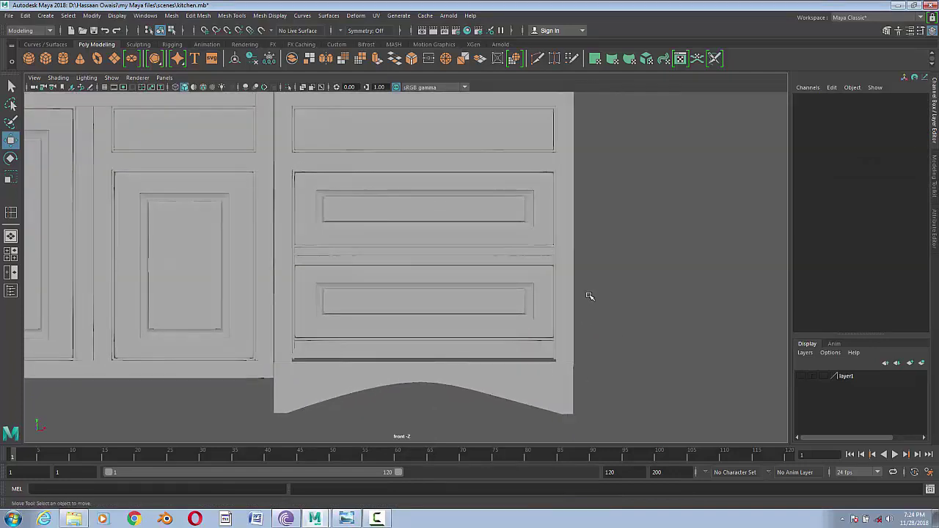
{"action": "scroll", "coordinate": [294, 262], "scroll_direction": "up", "scroll_amount": 1}
{"action": "scroll", "coordinate": [335, 279], "scroll_direction": "up", "scroll_amount": 2}
{"action": "scroll", "coordinate": [356, 294], "scroll_direction": "up", "scroll_amount": 3}
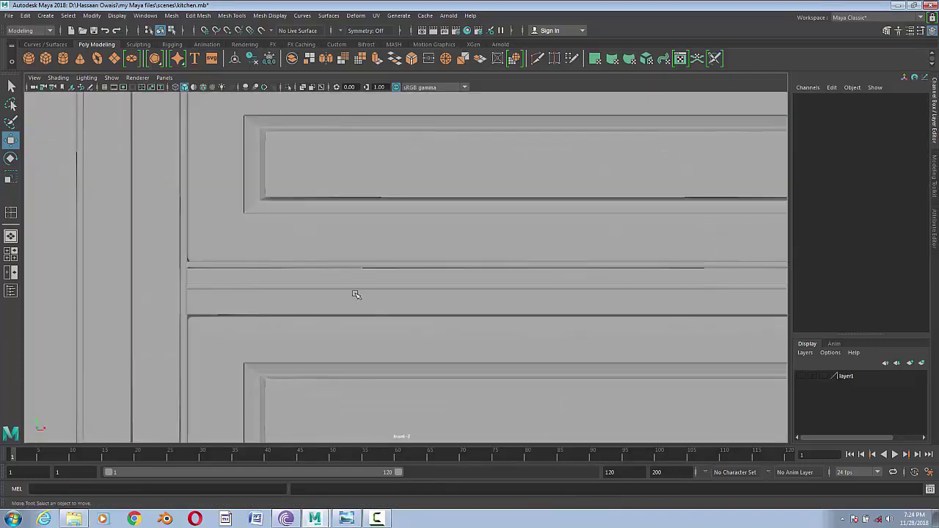
{"action": "left_click", "coordinate": [385, 287]}
{"action": "middle_click_drag", "start_coordinate": [606, 355], "coordinate": [442, 357], "text": "alt"}
{"action": "left_click", "coordinate": [342, 325]}
{"action": "scroll", "coordinate": [294, 322], "scroll_direction": "down", "scroll_amount": 1}
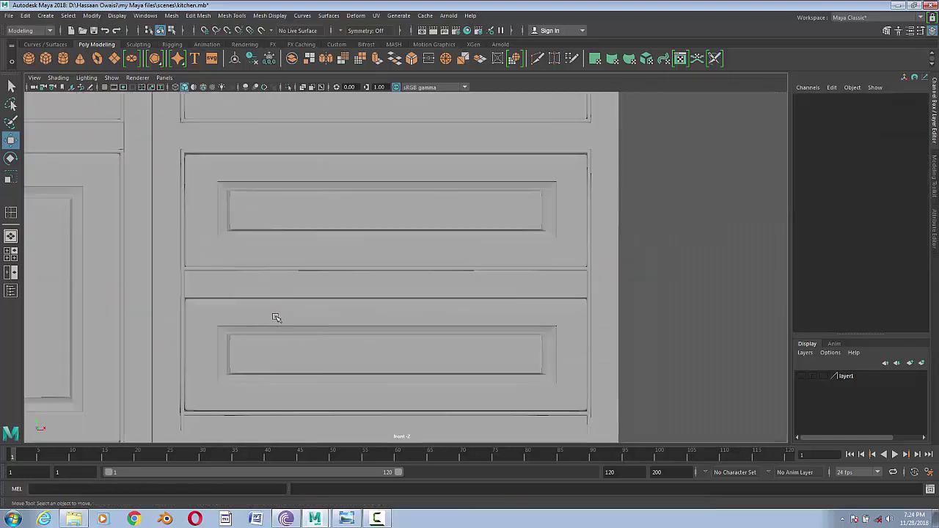
{"action": "scroll", "coordinate": [352, 286], "scroll_direction": "up", "scroll_amount": 1}
{"action": "left_click", "coordinate": [392, 280]}
{"action": "left_click", "coordinate": [393, 271]}
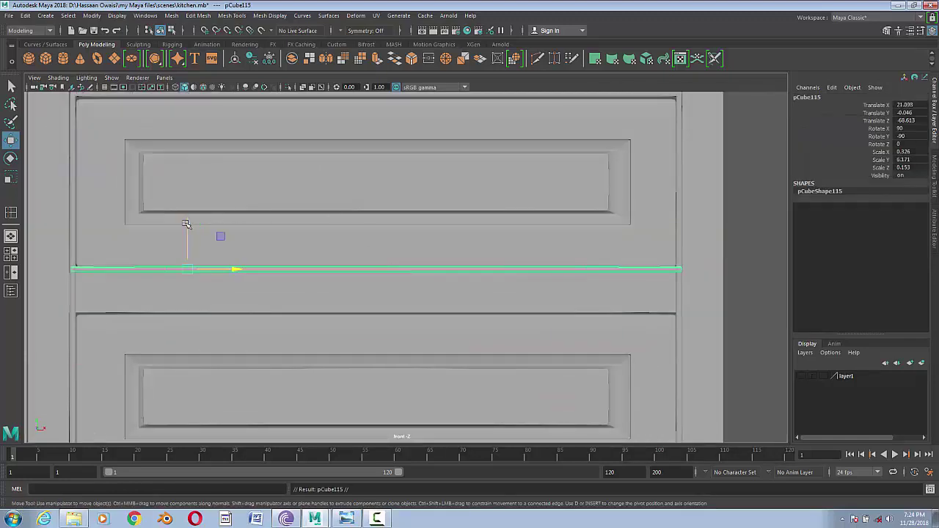
{"action": "left_click_drag", "start_coordinate": [186, 224], "coordinate": [180, 270]}
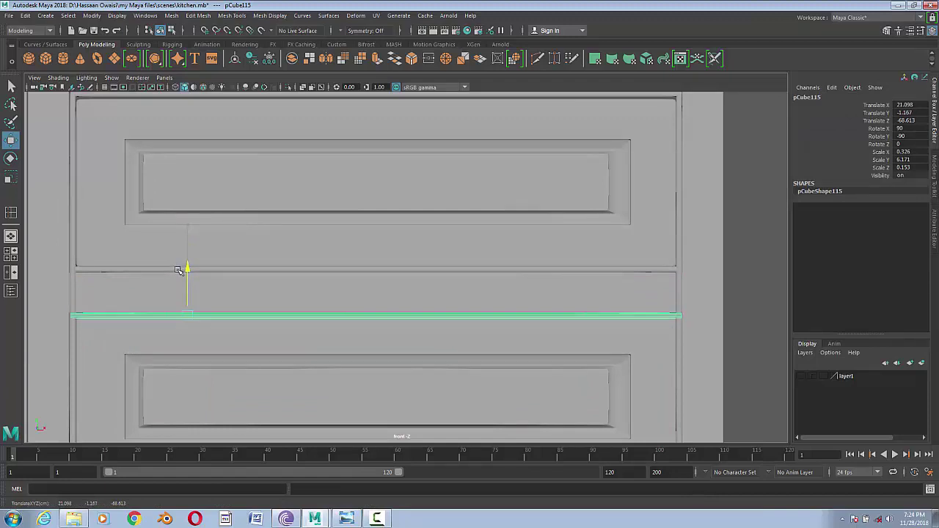
- Resize the lower drawer by adjusting its upper vertices, then deselect it
{"action": "left_click", "coordinate": [408, 345]}
{"action": "right_click_drag", "start_coordinate": [408, 345], "coordinate": [359, 247]}
{"action": "scroll", "coordinate": [359, 247], "scroll_direction": "down", "scroll_amount": 2}
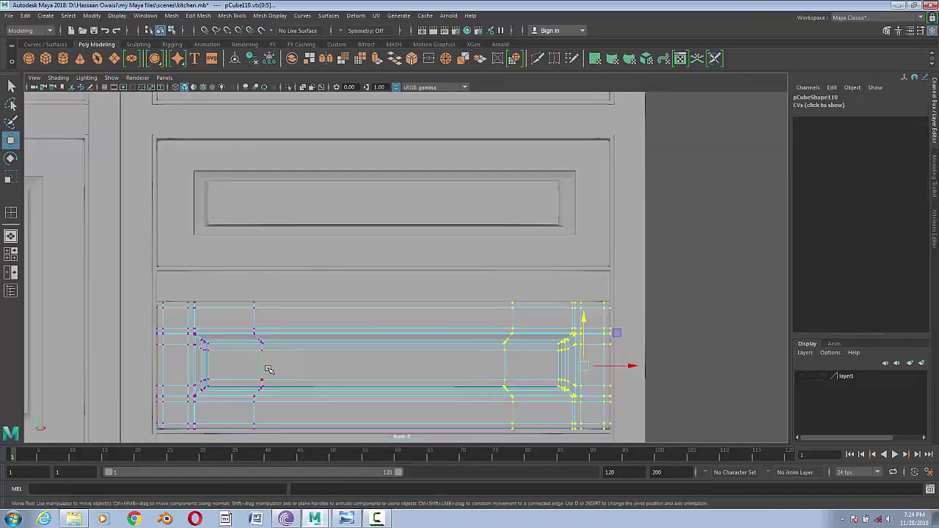
{"action": "left_click_drag", "start_coordinate": [632, 396], "coordinate": [632, 396]}
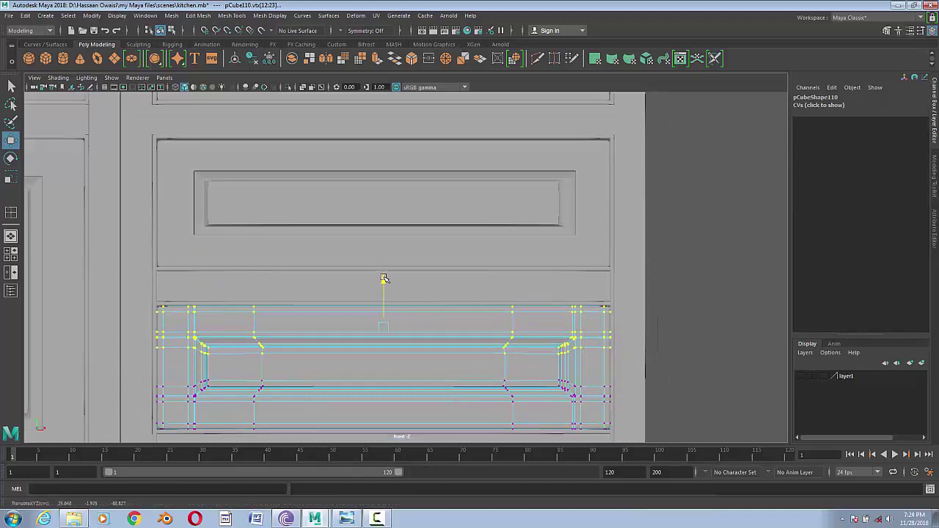
{"action": "mouse_move", "coordinate": [502, 237]}
{"action": "right_mouse_down"}
{"action": "mouse_move", "coordinate": [512, 314]}
{"action": "mouse_move", "coordinate": [551, 223]}
{"action": "right_mouse_up"}
{"action": "left_click", "coordinate": [670, 257]}
{"action": "scroll", "coordinate": [524, 385], "scroll_direction": "down", "scroll_amount": 2}
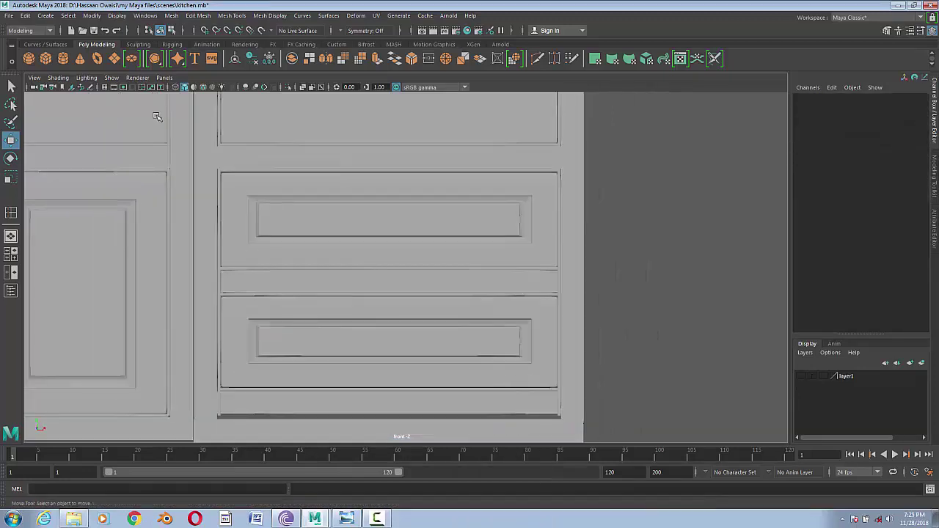
- Lower the top vertices of the left side strip pCube95
{"action": "middle_click_drag", "start_coordinate": [519, 298], "coordinate": [606, 288], "text": "alt"}
{"action": "left_click", "coordinate": [305, 232]}
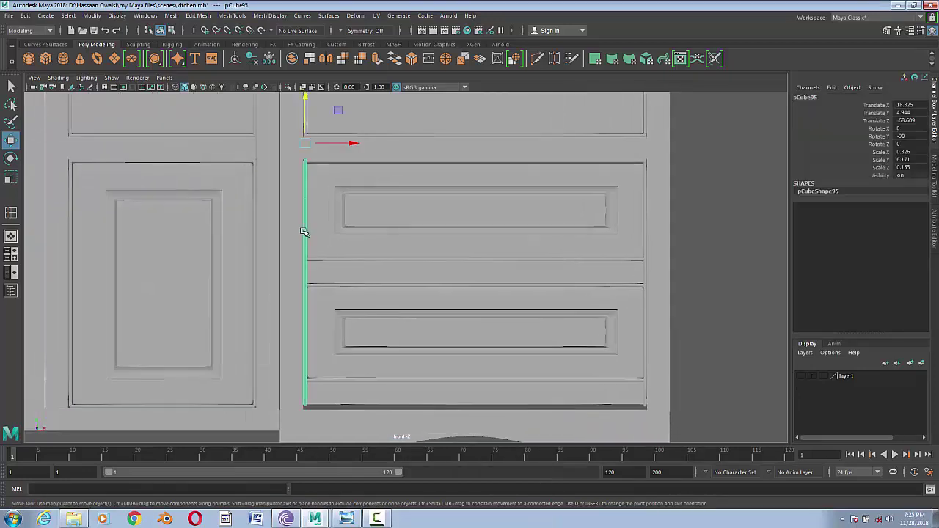
{"action": "right_click_drag", "start_coordinate": [305, 233], "coordinate": [331, 247]}
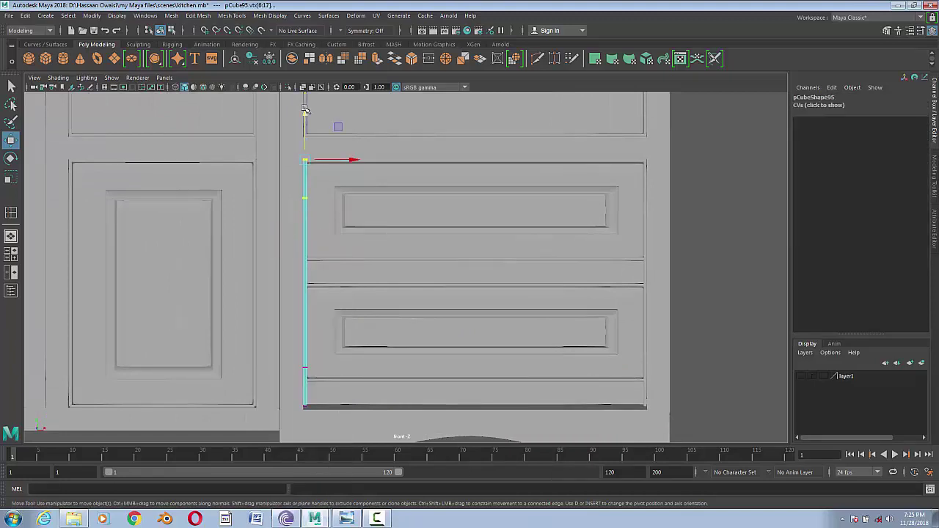
{"action": "left_click_drag", "start_coordinate": [305, 109], "coordinate": [294, 242]}
{"action": "key", "text": "f"}
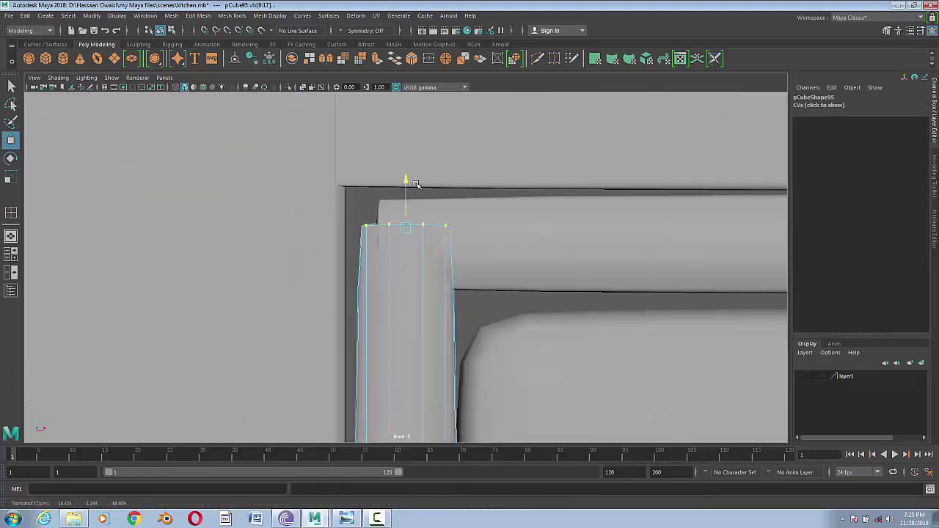
{"action": "right_click_drag", "start_coordinate": [419, 281], "coordinate": [446, 220]}
- Refine the side strip's vertices so it spans only the lower drawer's height, then deselect
{"action": "scroll", "coordinate": [446, 220], "scroll_direction": "down", "scroll_amount": 4}
{"action": "scroll", "coordinate": [457, 310], "scroll_direction": "down", "scroll_amount": 1}
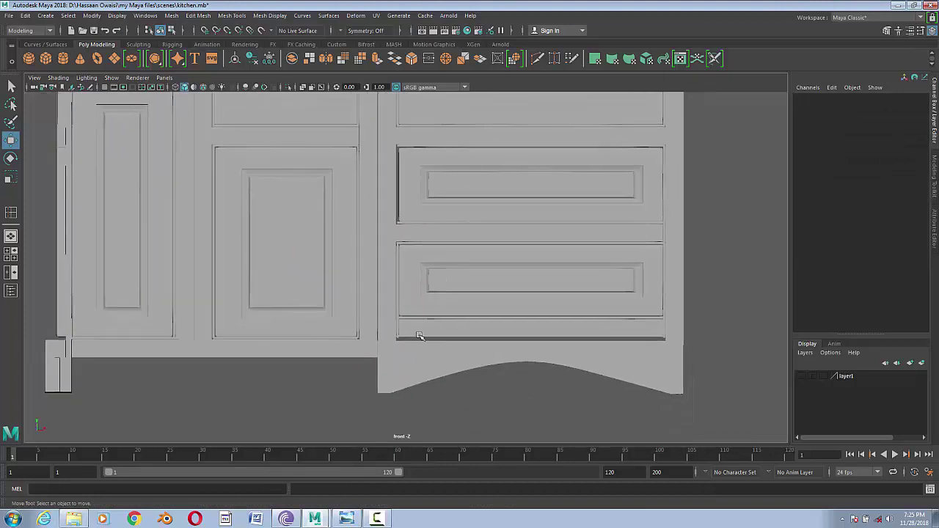
{"action": "right_click_drag", "start_coordinate": [393, 249], "coordinate": [346, 254]}
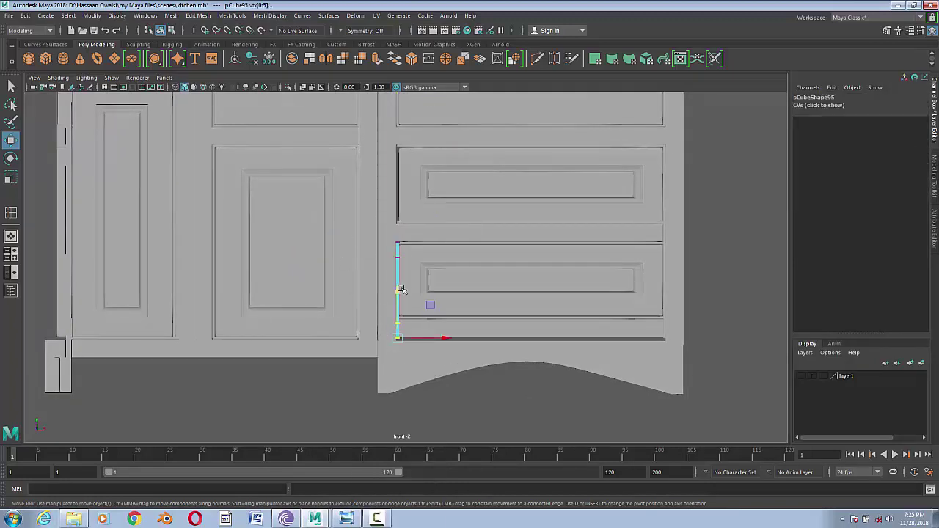
{"action": "key", "text": "f"}
{"action": "scroll", "coordinate": [411, 257], "scroll_direction": "down", "scroll_amount": 3}
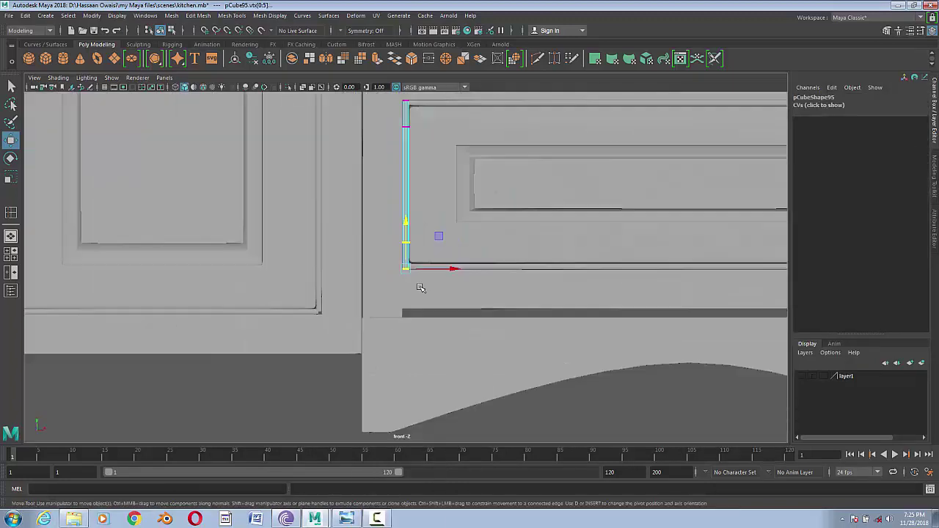
{"action": "scroll", "coordinate": [419, 254], "scroll_direction": "up", "scroll_amount": 2}
{"action": "right_click_drag", "start_coordinate": [399, 192], "coordinate": [440, 172]}
{"action": "scroll", "coordinate": [476, 294], "scroll_direction": "down", "scroll_amount": 4}
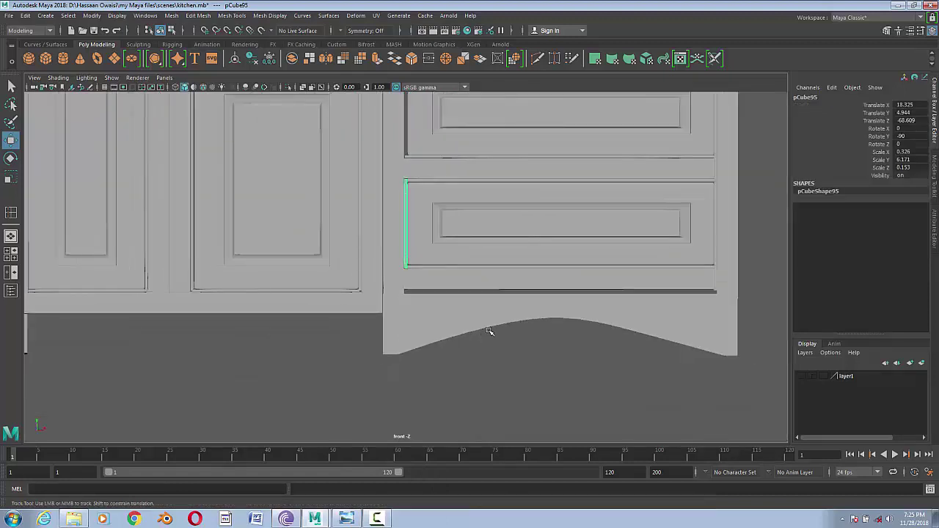
{"action": "left_click", "coordinate": [652, 283]}
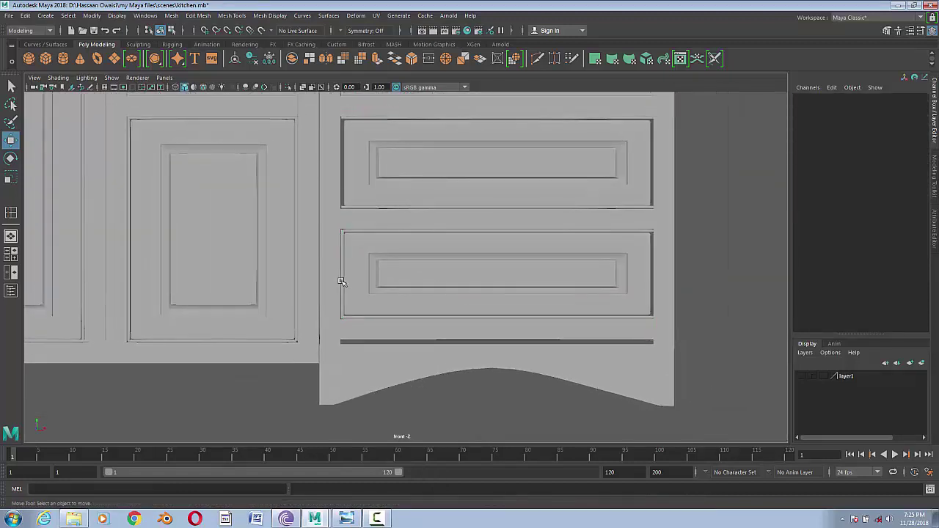
- Duplicate the left side strip, center its pivot, and move the copy up to the upper drawer
{"action": "left_click", "coordinate": [342, 282]}
{"action": "left_click", "coordinate": [91, 15]}
{"action": "left_click", "coordinate": [118, 84]}
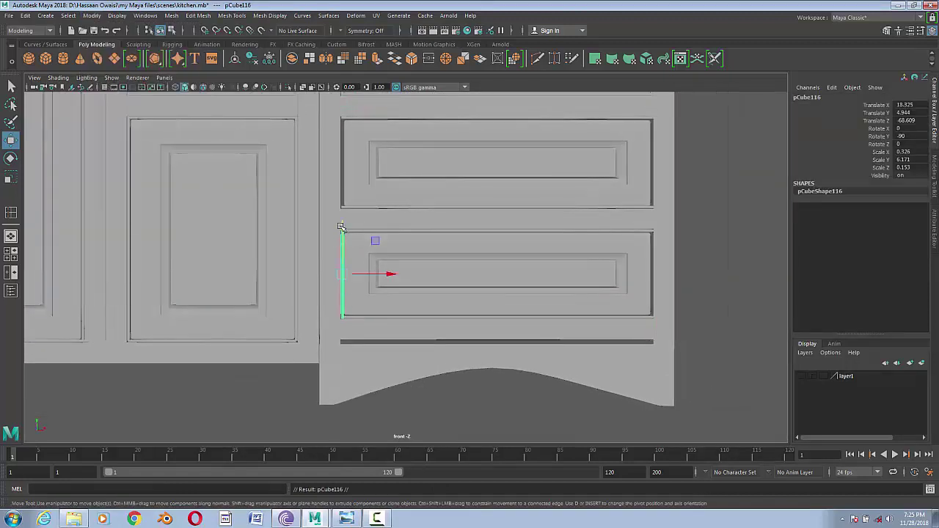
{"action": "left_click_drag", "start_coordinate": [341, 227], "coordinate": [342, 121]}
{"action": "scroll", "coordinate": [357, 143], "scroll_direction": "up", "scroll_amount": 5}
{"action": "scroll", "coordinate": [409, 216], "scroll_direction": "down", "scroll_amount": 3}
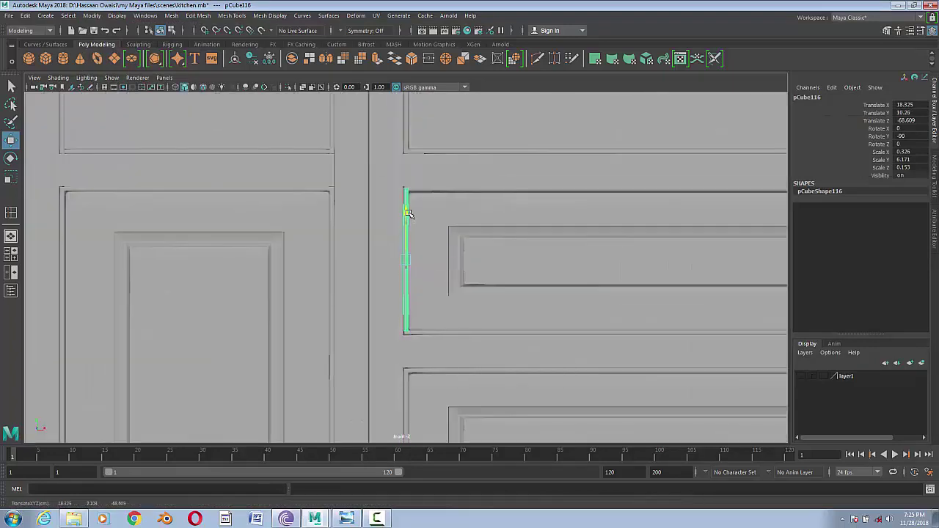
{"action": "right_click_drag", "start_coordinate": [405, 282], "coordinate": [407, 283]}
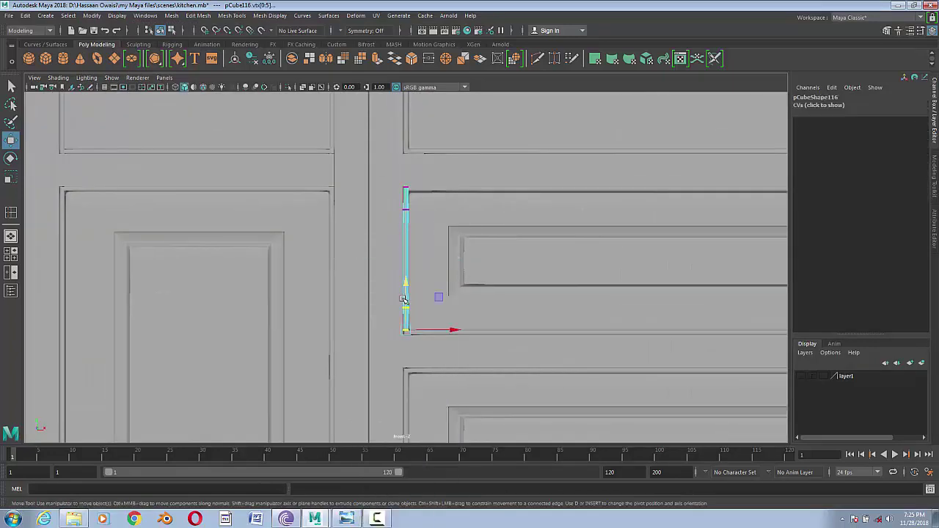
{"action": "right_click_drag", "start_coordinate": [402, 236], "coordinate": [426, 224]}
{"action": "scroll", "coordinate": [413, 367], "scroll_direction": "down", "scroll_amount": 3}
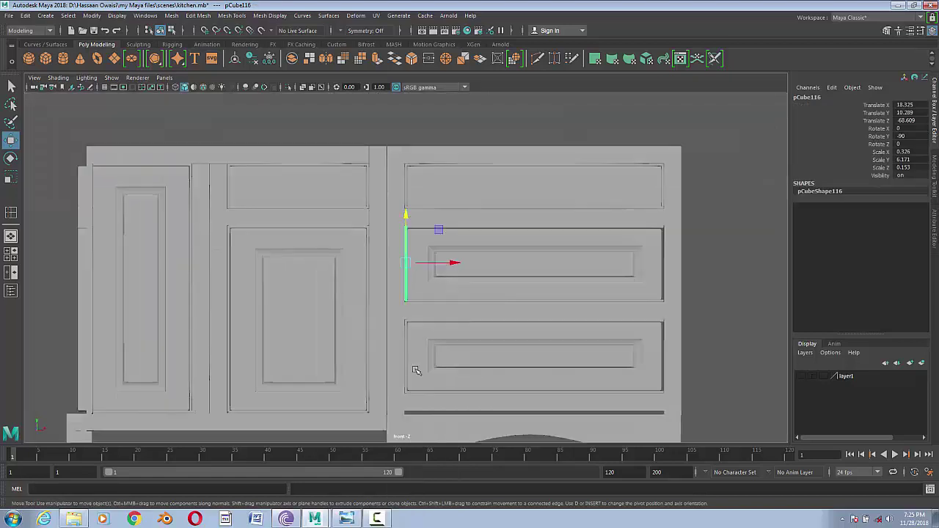
- Move both drawer side strips to the drawers' right edge and line them up
{"action": "left_click", "coordinate": [413, 345]}
{"action": "left_click", "coordinate": [408, 272], "text": "shift"}
{"action": "left_click_drag", "start_coordinate": [449, 267], "coordinate": [702, 267]}
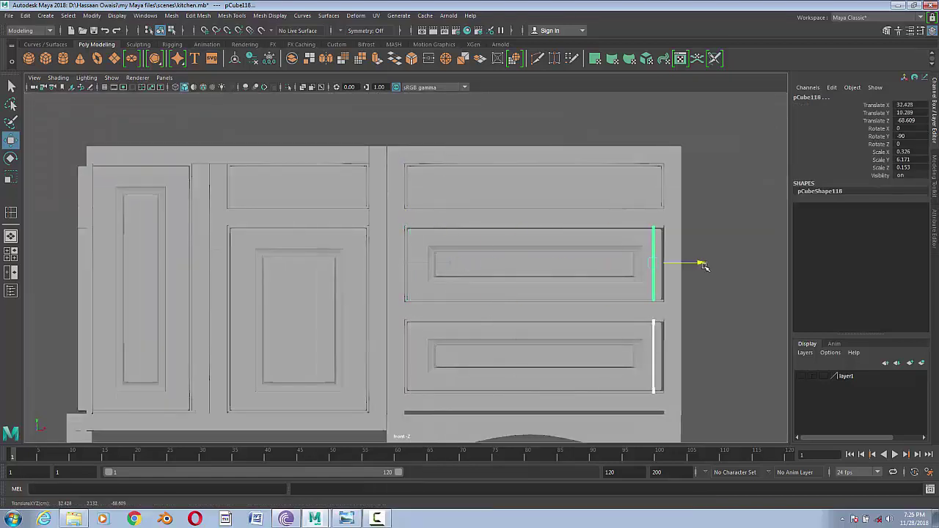
{"action": "middle_click_drag", "start_coordinate": [702, 266], "coordinate": [446, 325], "text": "alt"}
{"action": "scroll", "coordinate": [492, 289], "scroll_direction": "up", "scroll_amount": 3}
{"action": "scroll", "coordinate": [516, 210], "scroll_direction": "up", "scroll_amount": 2}
{"action": "left_click_drag", "start_coordinate": [483, 175], "coordinate": [498, 177]}
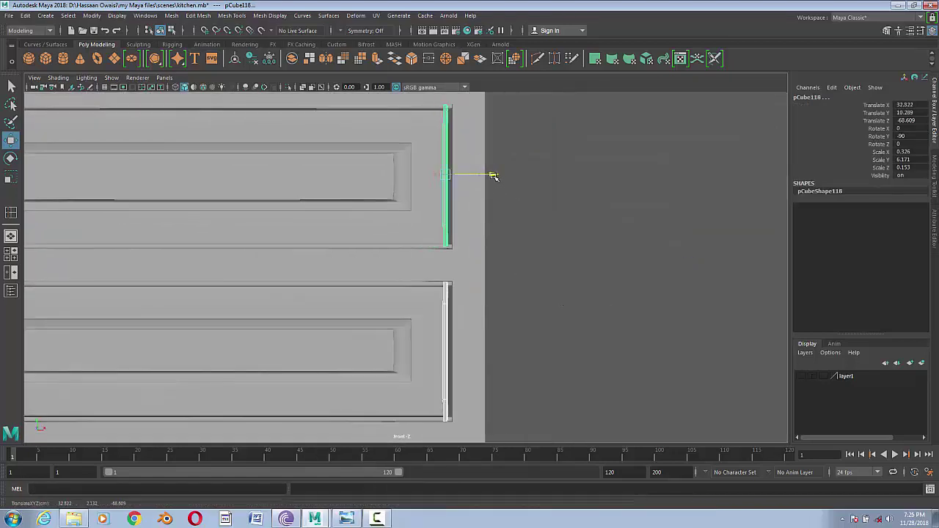
{"action": "left_click", "coordinate": [534, 241]}
{"action": "scroll", "coordinate": [409, 262], "scroll_direction": "down", "scroll_amount": 3}
- Show the reference grid and nudge the arched apron slightly down
{"action": "middle_click_drag", "start_coordinate": [408, 262], "coordinate": [468, 341], "text": "alt"}
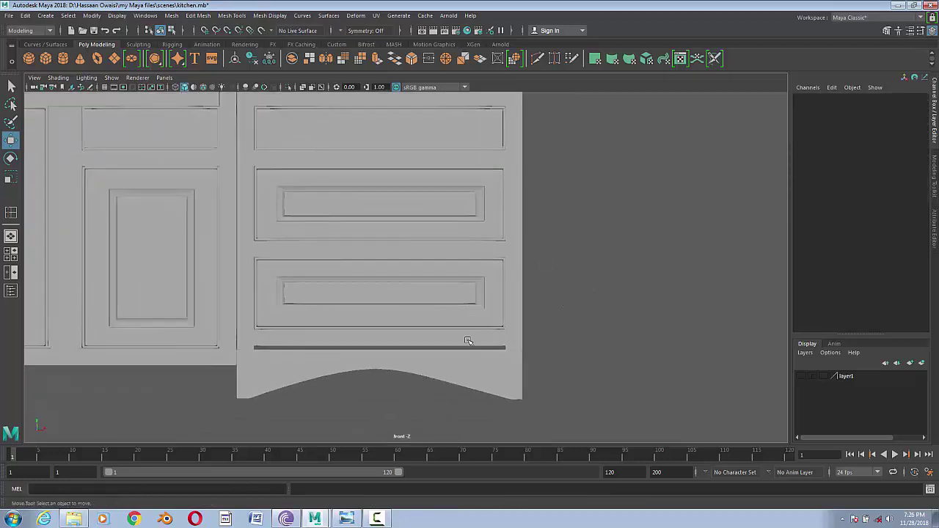
{"action": "scroll", "coordinate": [434, 376], "scroll_direction": "down", "scroll_amount": 2}
{"action": "left_click", "coordinate": [490, 348]}
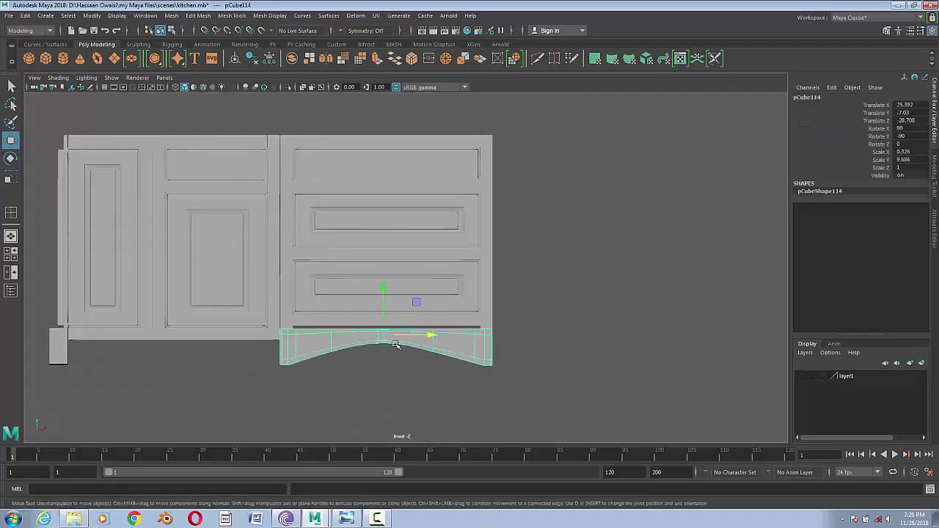
{"action": "left_click", "coordinate": [104, 87]}
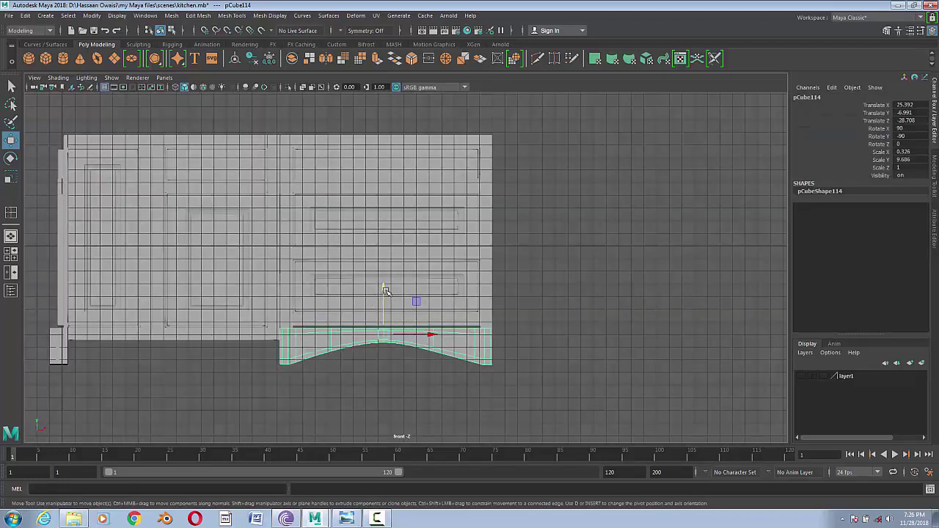
{"action": "left_click_drag", "start_coordinate": [386, 291], "coordinate": [387, 300]}
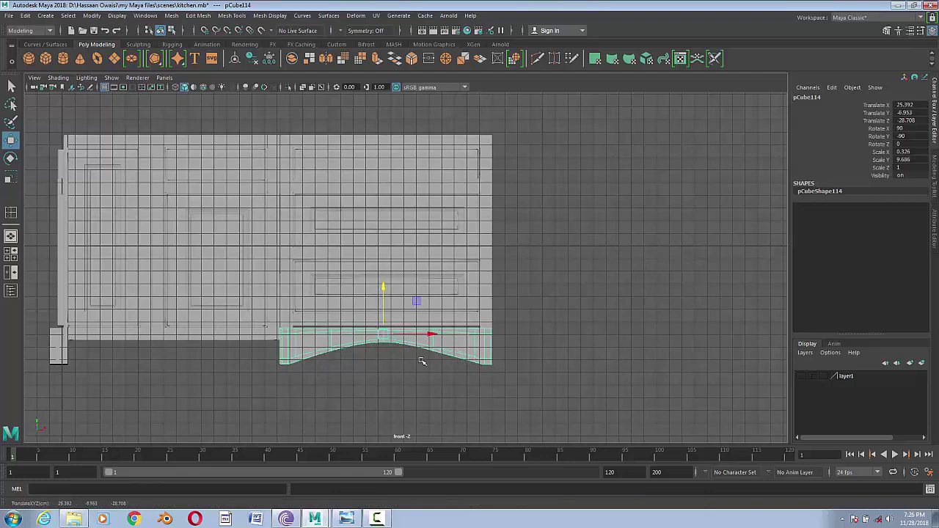
- Slide the apron pCube114 along Z under the corner cabinet, checking side and perspective views
{"action": "key", "text": "space"}
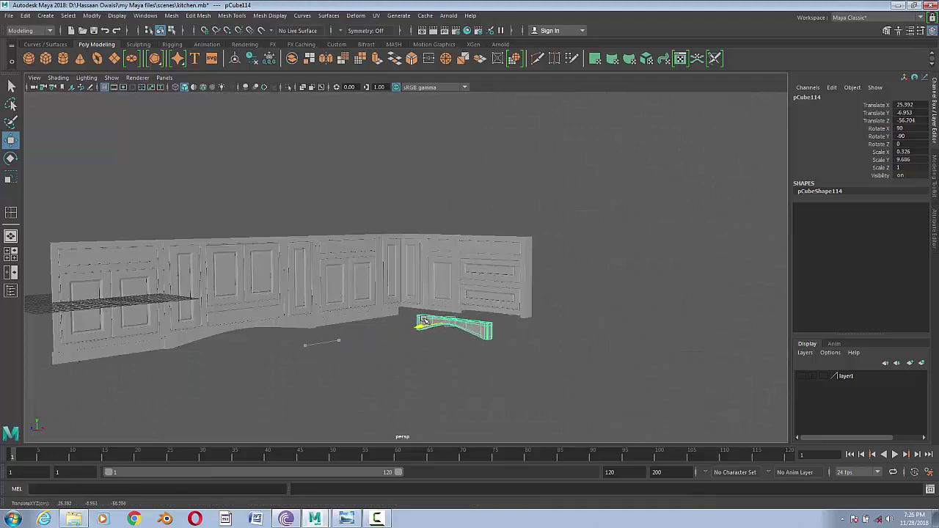
{"action": "left_click_drag", "start_coordinate": [424, 321], "coordinate": [473, 363]}
{"action": "key", "text": "space"}
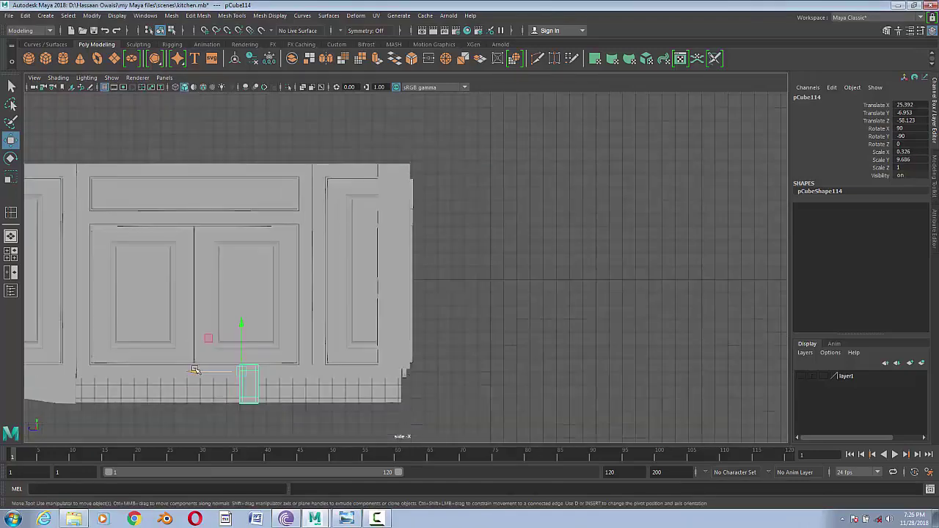
{"action": "left_click_drag", "start_coordinate": [195, 370], "coordinate": [331, 372]}
{"action": "key", "text": "space"}
{"action": "key", "text": "f"}
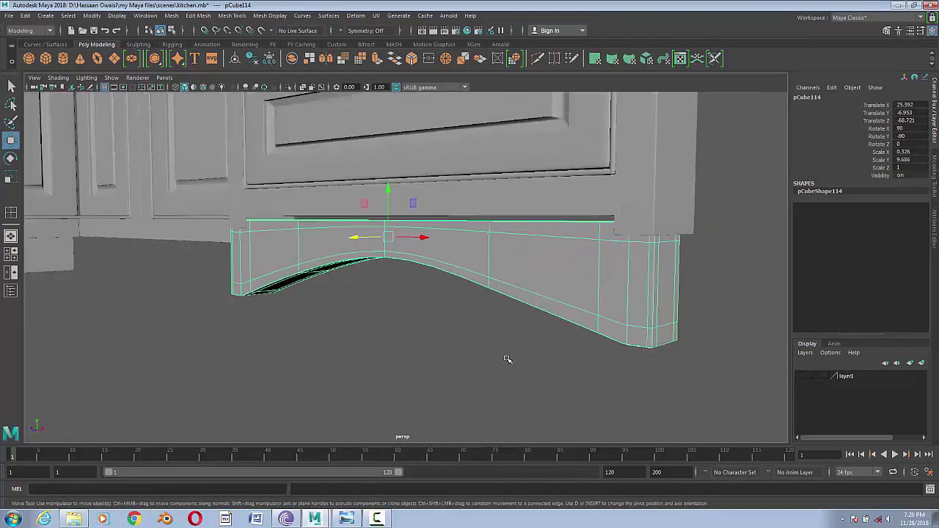
{"action": "left_click_drag", "start_coordinate": [506, 359], "coordinate": [496, 373], "text": "alt"}
{"action": "left_click_drag", "start_coordinate": [359, 253], "coordinate": [348, 253]}
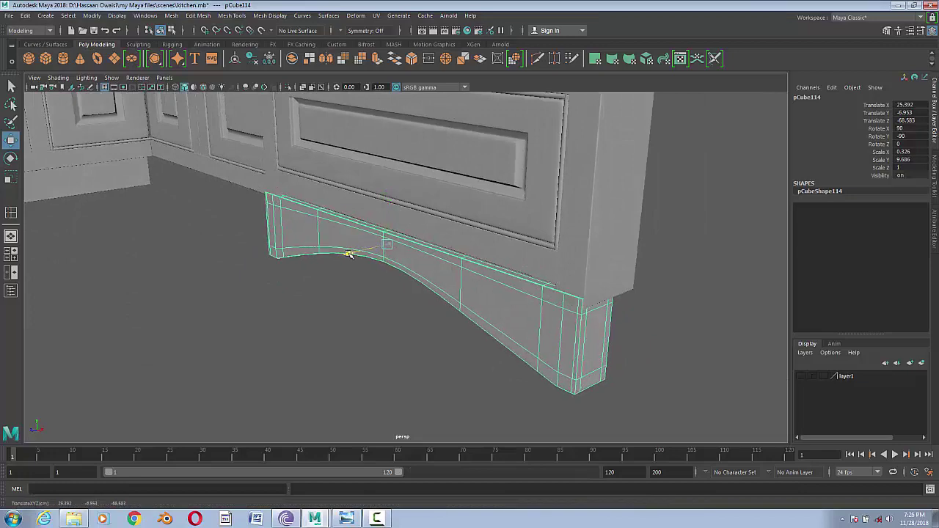
{"action": "left_click", "coordinate": [328, 303]}
- Save the kitchen scene and make the floor layer visible again for a test render
{"action": "scroll", "coordinate": [289, 329], "scroll_direction": "down", "scroll_amount": 5}
{"action": "mouse_move", "coordinate": [290, 329]}
{"action": "left_mouse_down", "text": "alt"}
{"action": "mouse_move", "coordinate": [425, 336]}
{"action": "mouse_move", "coordinate": [418, 357]}
{"action": "left_mouse_up", "text": "alt"}
{"action": "key", "text": "ctrl+s"}
{"action": "scroll", "coordinate": [438, 365], "scroll_direction": "up", "scroll_amount": 2}
{"action": "left_click", "coordinate": [801, 375]}
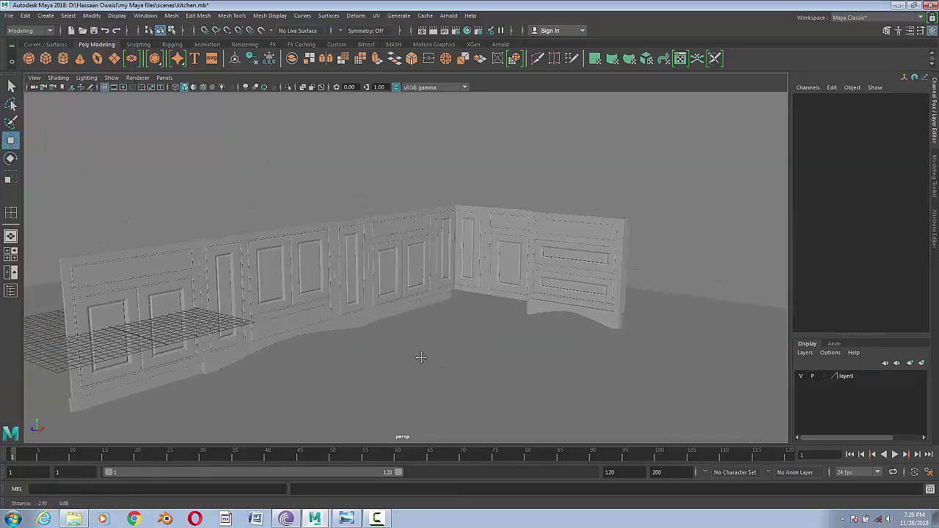
{"action": "left_click", "coordinate": [448, 16]}
{"action": "left_click", "coordinate": [461, 30]}
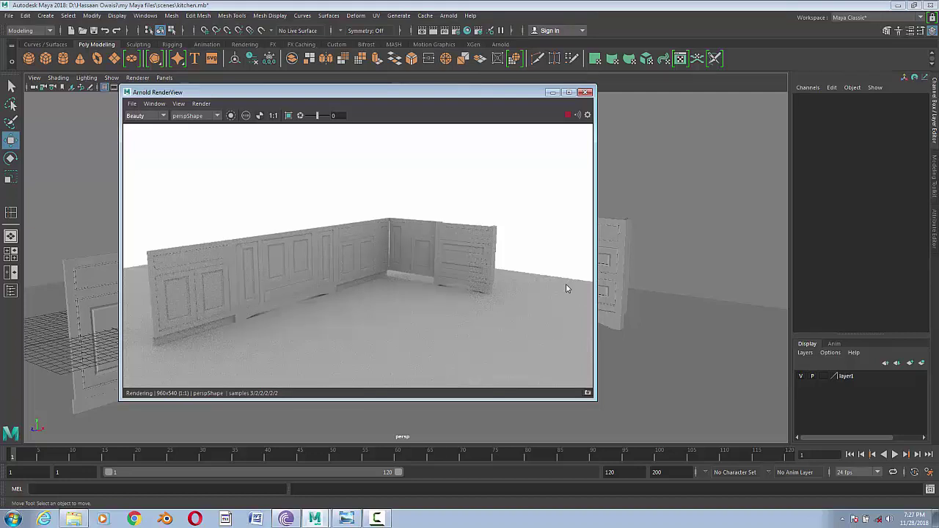
{"action": "left_click", "coordinate": [586, 93]}
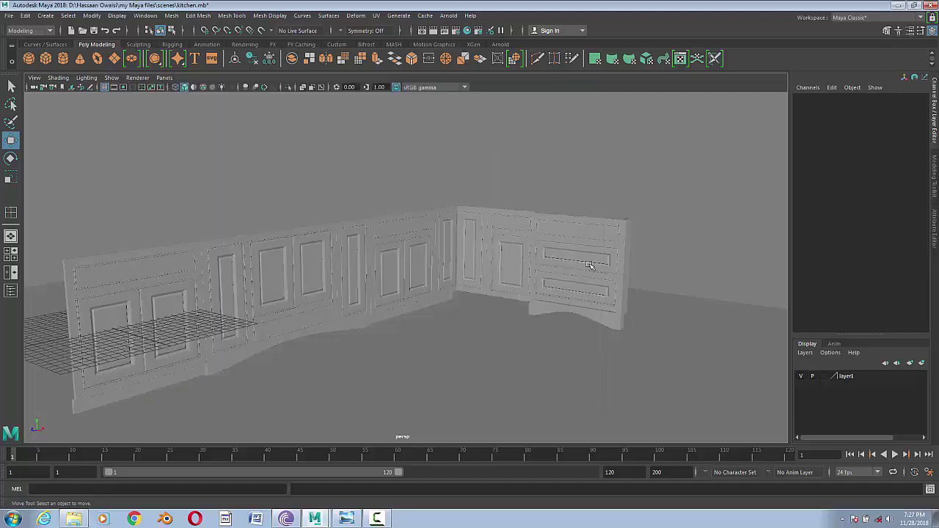
- Duplicate baseboard pCube73 and rotate the copy -90 degrees in Y
{"action": "left_click", "coordinate": [441, 304]}
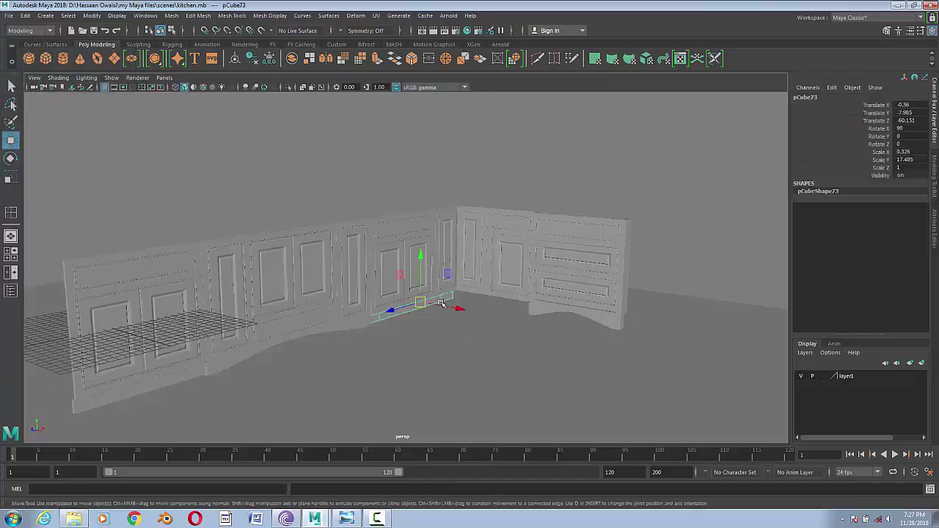
{"action": "key", "text": "ctrl+d"}
{"action": "key", "text": "e"}
{"action": "left_click_drag", "start_coordinate": [472, 293], "coordinate": [927, 152]}
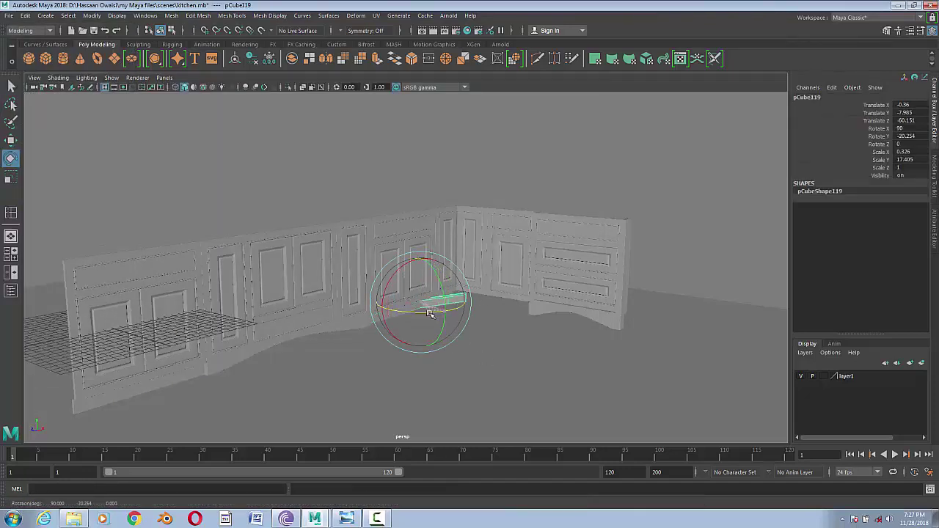
{"action": "key", "text": "Return"}
{"action": "key", "text": "w"}
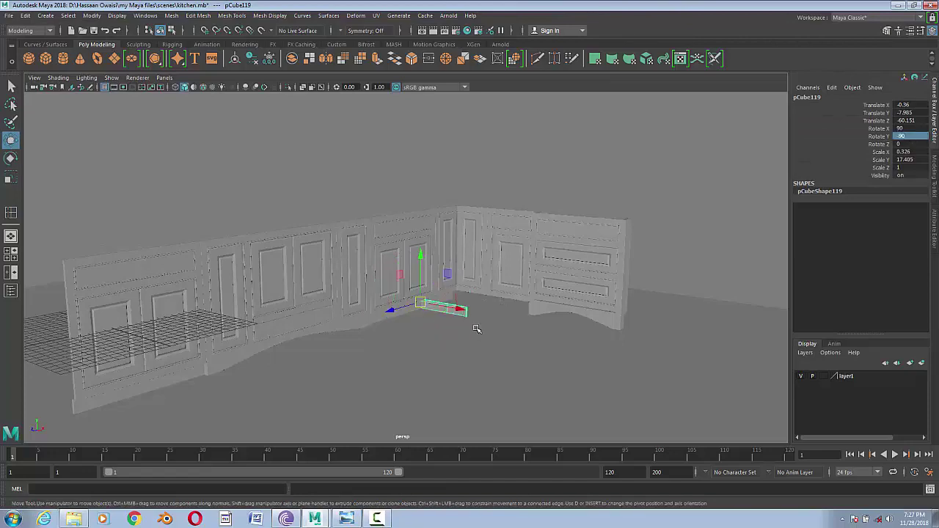
- Position the copied baseboard below the corner cabinets in the front view, raising it slightly
{"action": "left_click_drag", "start_coordinate": [478, 327], "coordinate": [503, 360]}
{"action": "mouse_move", "coordinate": [206, 322]}
{"action": "left_mouse_down"}
{"action": "mouse_move", "coordinate": [102, 360]}
{"action": "mouse_move", "coordinate": [147, 343]}
{"action": "left_mouse_up"}
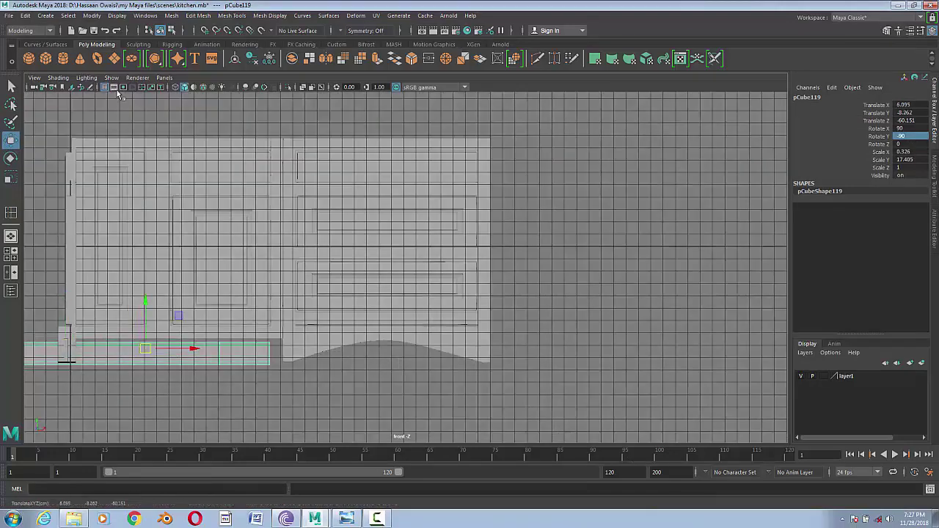
{"action": "left_click", "coordinate": [104, 87]}
{"action": "middle_click_drag", "start_coordinate": [110, 353], "coordinate": [279, 334], "text": "alt"}
{"action": "scroll", "coordinate": [280, 335], "scroll_direction": "up", "scroll_amount": 2}
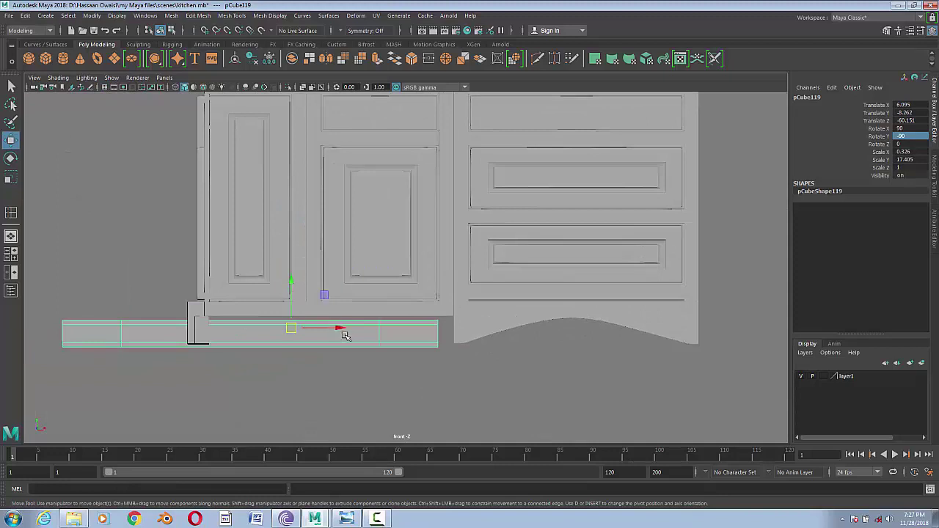
{"action": "left_click_drag", "start_coordinate": [343, 332], "coordinate": [354, 328]}
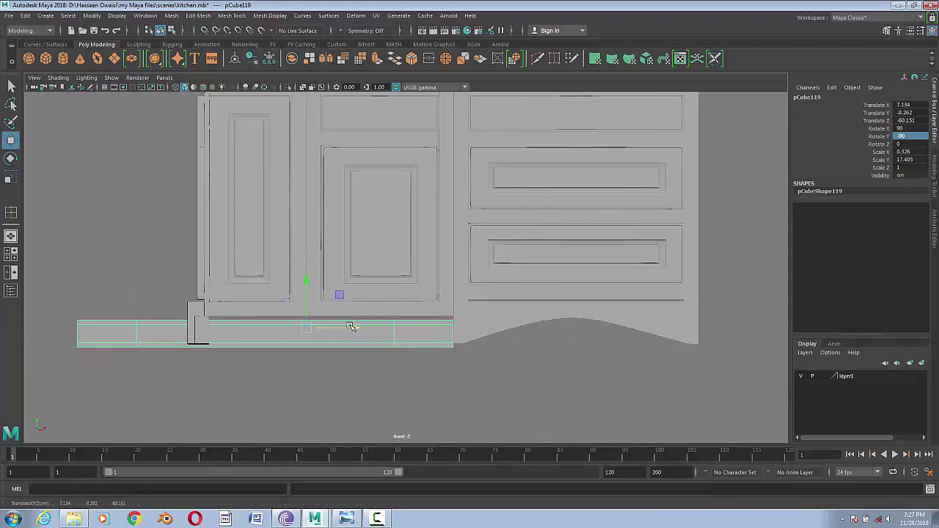
{"action": "left_click_drag", "start_coordinate": [305, 284], "coordinate": [306, 280]}
- Shorten the copied baseboard by pulling in its left-end vertices
{"action": "right_click_drag", "start_coordinate": [257, 246], "coordinate": [213, 235]}
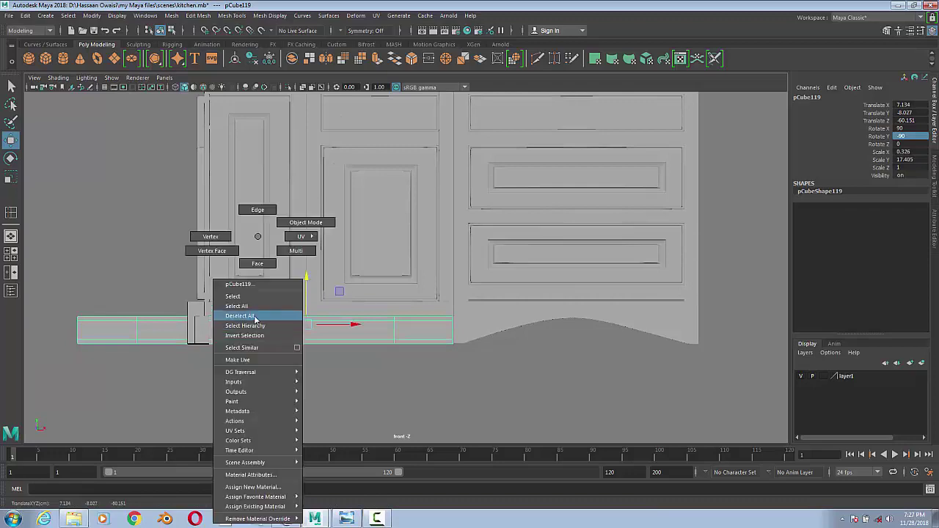
{"action": "left_click_drag", "start_coordinate": [62, 308], "coordinate": [92, 356]}
{"action": "left_click_drag", "start_coordinate": [126, 329], "coordinate": [244, 349]}
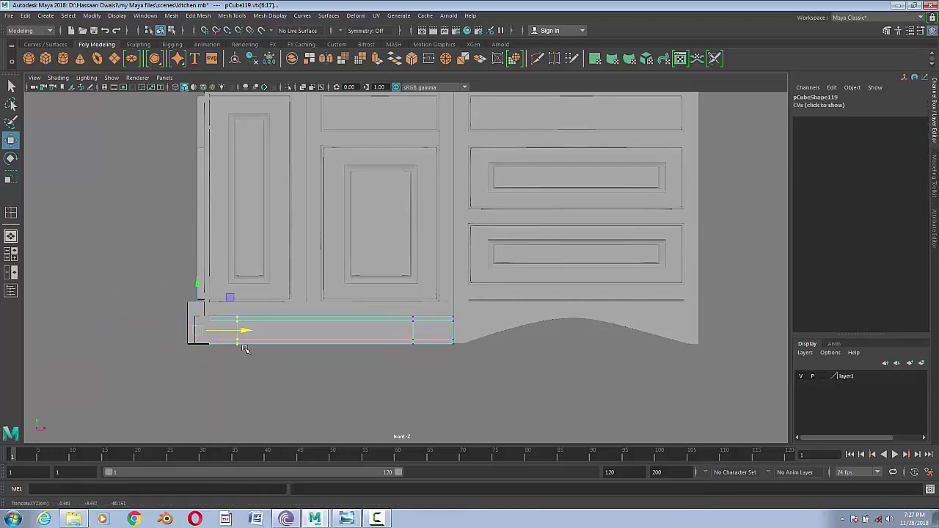
{"action": "right_click_drag", "start_coordinate": [331, 243], "coordinate": [377, 220]}
{"action": "left_click", "coordinate": [545, 365]}
- Slide the copied baseboard along the return wall in the perspective view
{"action": "key", "text": "space"}
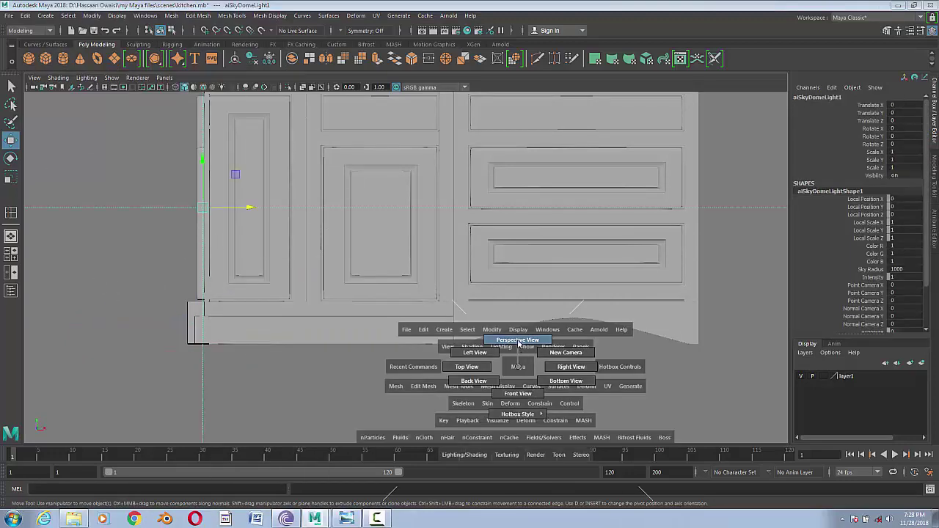
{"action": "left_click_drag", "start_coordinate": [519, 367], "coordinate": [484, 329]}
{"action": "left_click", "coordinate": [481, 320]}
{"action": "middle_click_drag", "start_coordinate": [429, 320], "coordinate": [545, 377]}
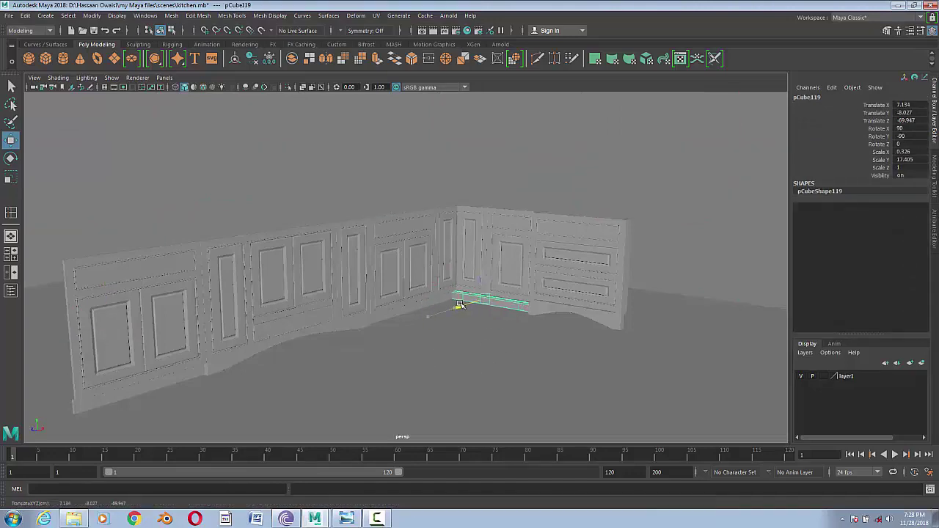
{"action": "key", "text": "f"}
{"action": "mouse_move", "coordinate": [484, 382]}
{"action": "left_mouse_down", "text": "alt"}
{"action": "mouse_move", "coordinate": [429, 349]}
{"action": "mouse_move", "coordinate": [404, 311]}
{"action": "left_mouse_up", "text": "alt"}
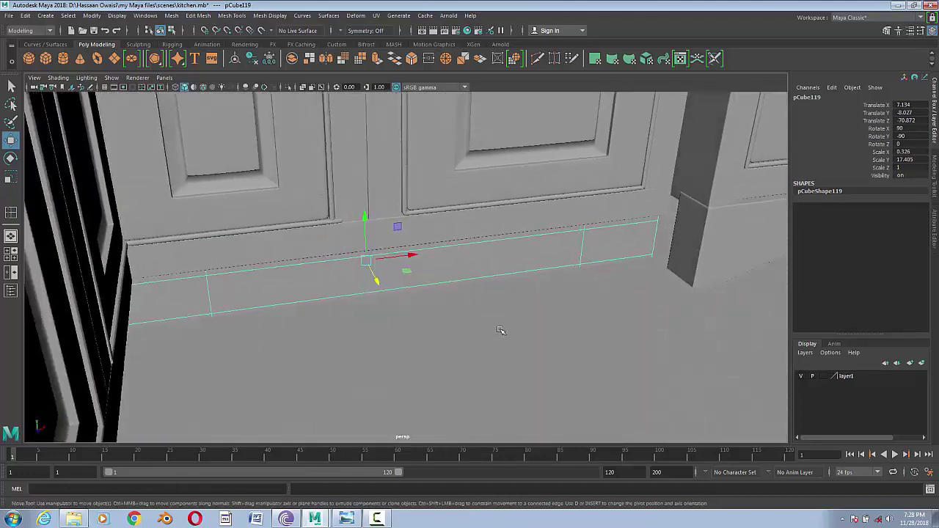
{"action": "left_click_drag", "start_coordinate": [502, 331], "coordinate": [550, 312], "text": "alt"}
{"action": "middle_click_drag", "start_coordinate": [372, 257], "coordinate": [371, 261]}
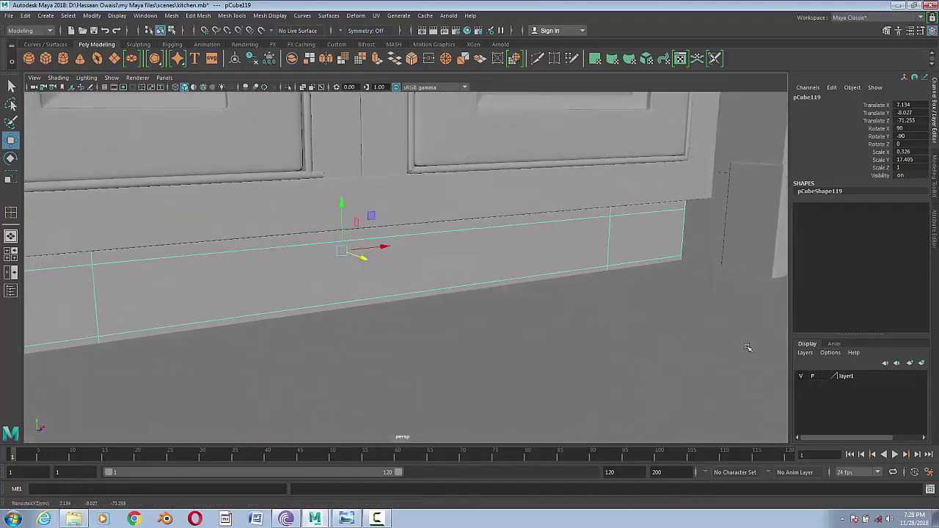
{"action": "mouse_move", "coordinate": [743, 346]}
{"action": "left_mouse_down", "text": "alt"}
{"action": "mouse_move", "coordinate": [546, 330]}
{"action": "mouse_move", "coordinate": [493, 298]}
{"action": "mouse_move", "coordinate": [518, 322]}
{"action": "mouse_move", "coordinate": [436, 325]}
{"action": "left_mouse_up", "text": "alt"}
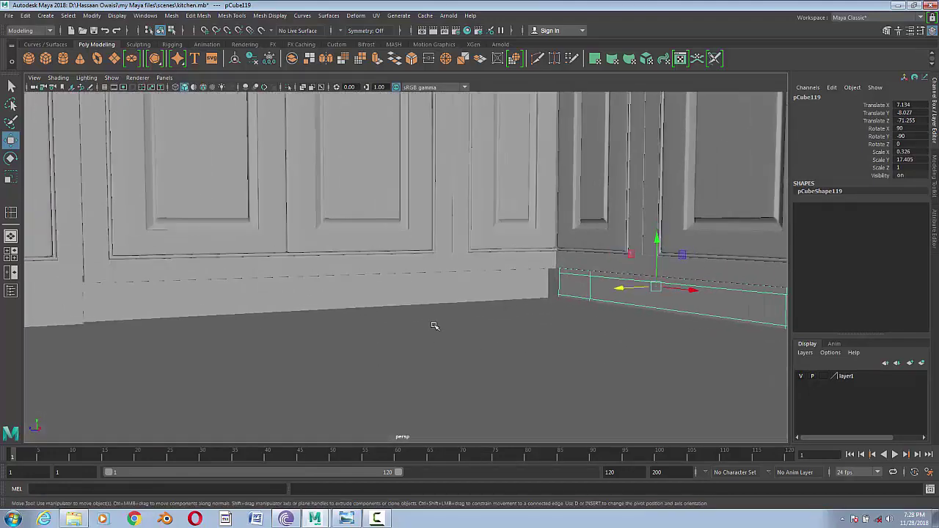
- Check where the two baseboards meet by selecting the left board's corner-end vertices
{"action": "left_click", "coordinate": [427, 297]}
{"action": "key", "text": "F9"}
{"action": "left_click_drag", "start_coordinate": [409, 220], "coordinate": [713, 411]}
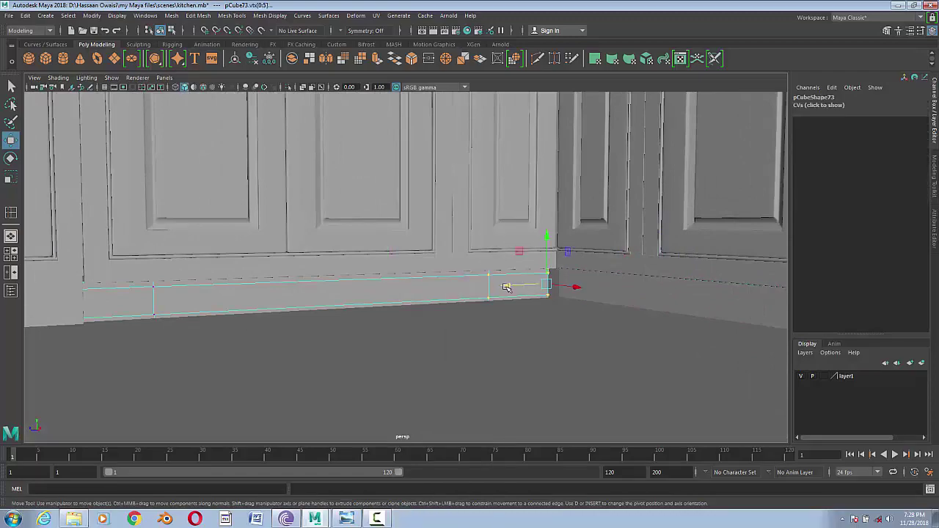
{"action": "left_click_drag", "start_coordinate": [445, 294], "coordinate": [482, 179], "text": "alt"}
{"action": "left_click", "coordinate": [531, 367]}
{"action": "mouse_move", "coordinate": [531, 367]}
{"action": "left_mouse_down", "text": "alt"}
{"action": "mouse_move", "coordinate": [589, 377]}
{"action": "mouse_move", "coordinate": [568, 373]}
{"action": "mouse_move", "coordinate": [641, 367]}
{"action": "left_mouse_up", "text": "alt"}
{"action": "left_click", "coordinate": [449, 15]}
- Run an Arnold test render and compare it against the reference kitchen photo
{"action": "left_click", "coordinate": [458, 33]}
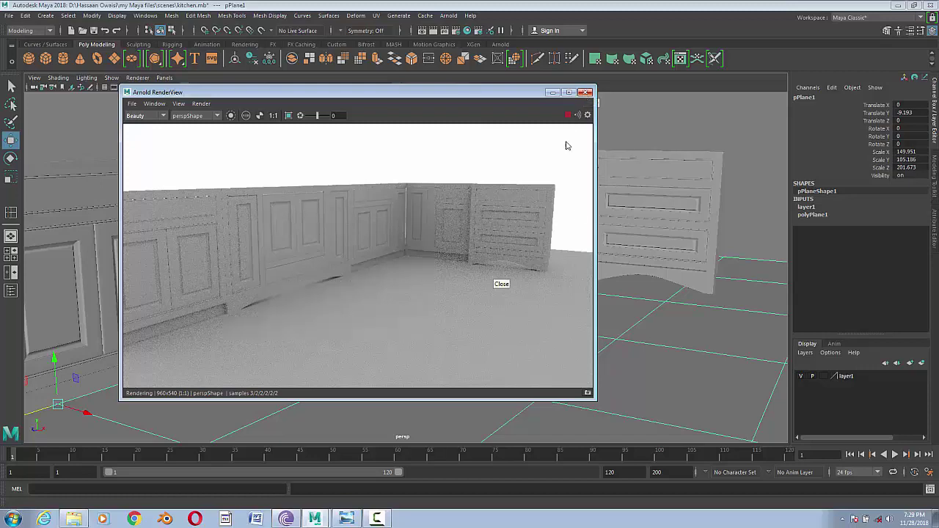
{"action": "left_click", "coordinate": [585, 92]}
{"action": "left_click", "coordinate": [449, 325]}
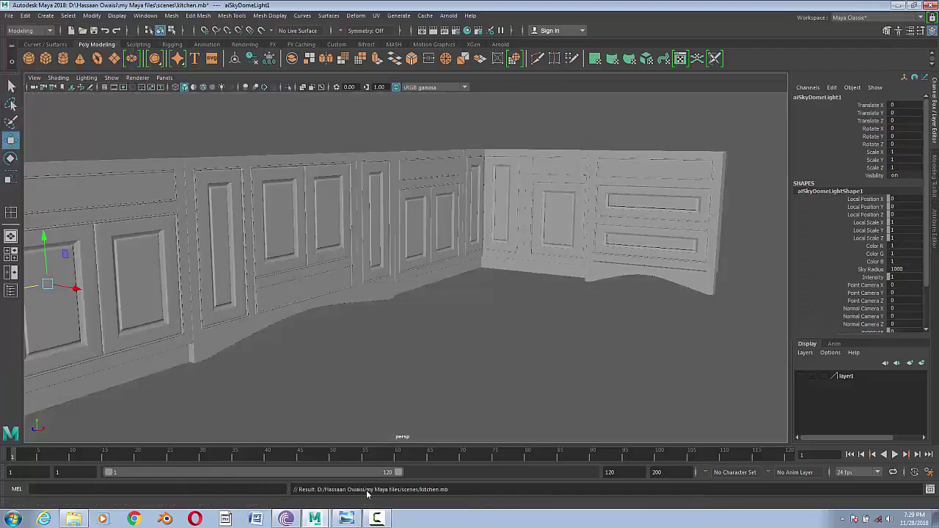
{"action": "left_click", "coordinate": [347, 519]}
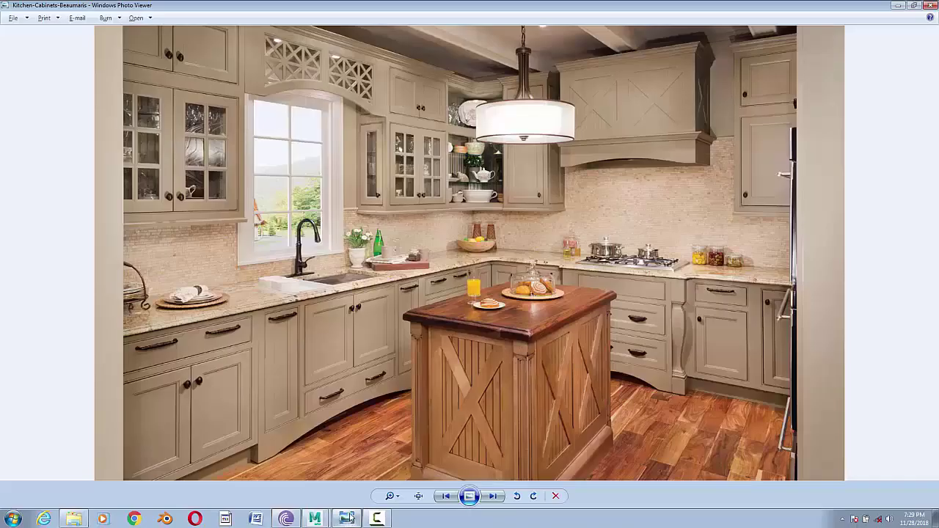
{"action": "left_click", "coordinate": [346, 517]}
- Save the kitchen scene with File > Save Scene
{"action": "left_click", "coordinate": [9, 15]}
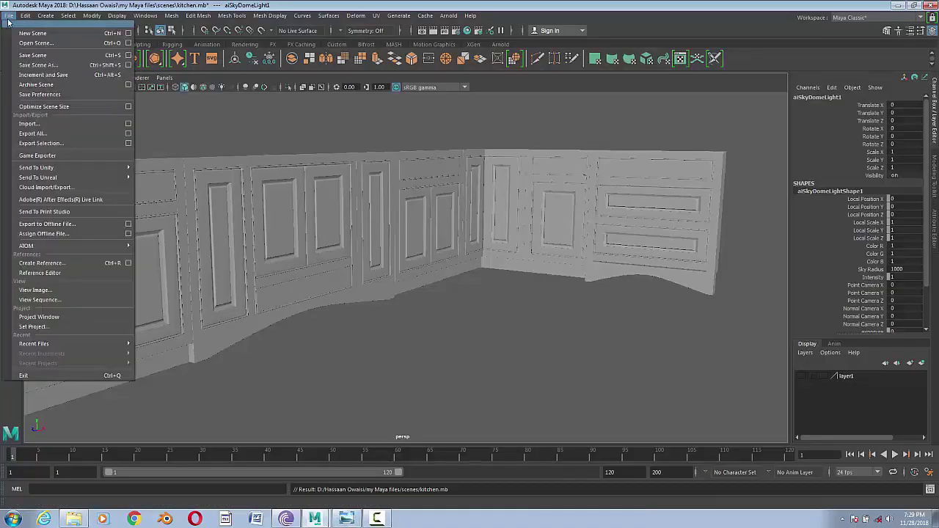
{"action": "left_click", "coordinate": [30, 50]}
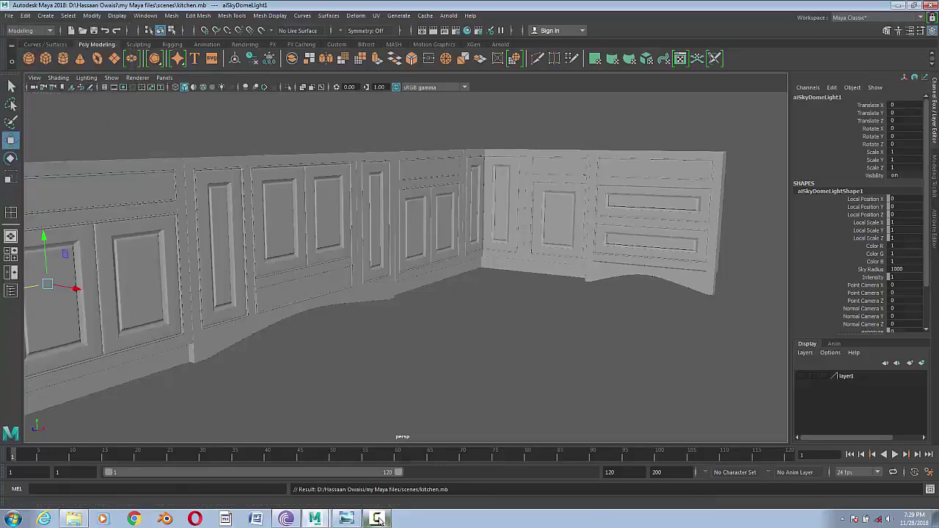
{"action": "mouse_move", "coordinate": [573, 316]}
{"action": "left_mouse_down", "text": "alt"}
{"action": "mouse_move", "coordinate": [547, 323]}
{"action": "mouse_move", "coordinate": [561, 318]}
{"action": "mouse_move", "coordinate": [560, 345]}
{"action": "left_mouse_up", "text": "alt"}
- In the front view, select the door column's divider, top rail, drawer panel and door parts
{"action": "key", "text": "space"}
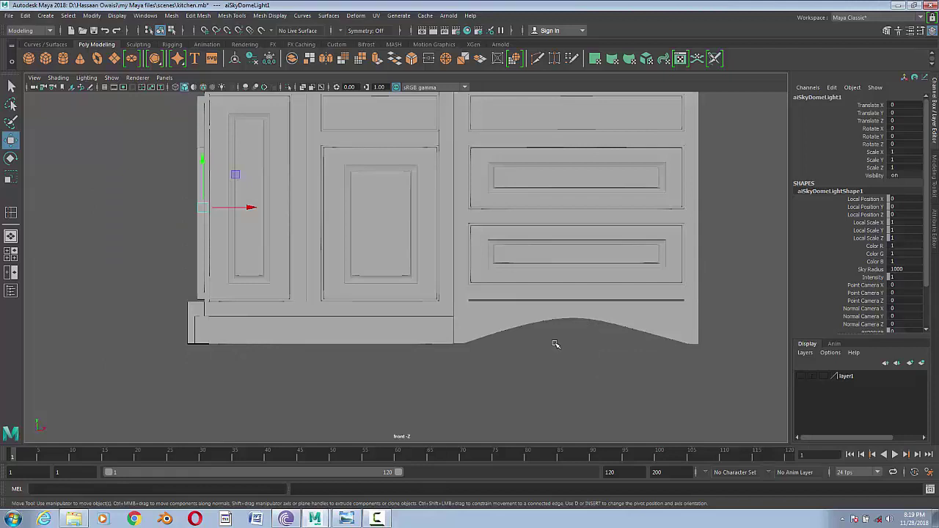
{"action": "middle_click_drag", "start_coordinate": [556, 344], "coordinate": [495, 389], "text": "alt"}
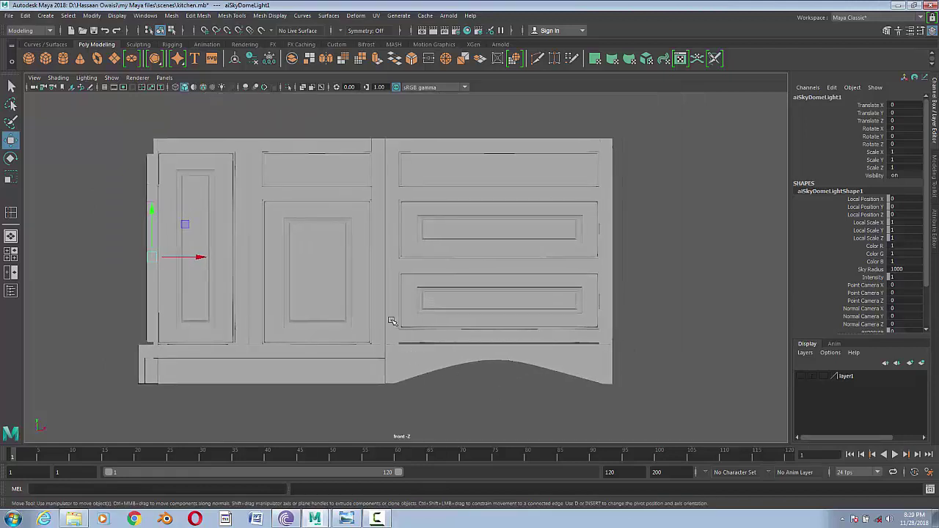
{"action": "left_click", "coordinate": [379, 306]}
{"action": "key", "text": "q"}
{"action": "scroll", "coordinate": [377, 306], "scroll_direction": "up", "scroll_amount": 2}
{"action": "scroll", "coordinate": [377, 306], "scroll_direction": "up", "scroll_amount": 2}
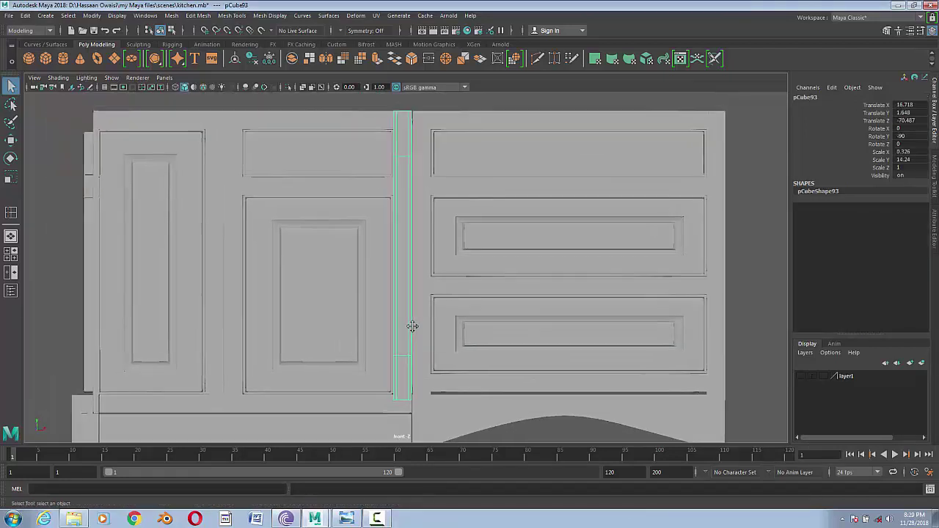
{"action": "left_click", "coordinate": [340, 124]}
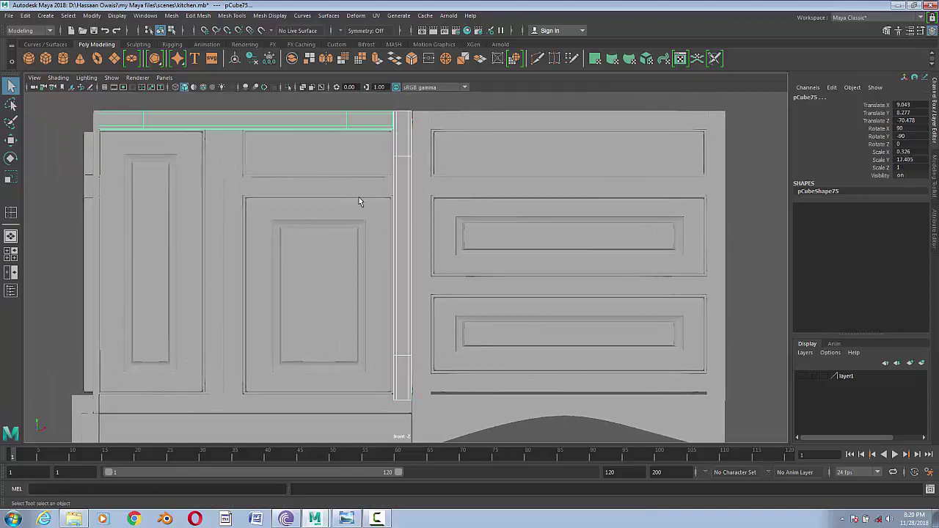
{"action": "left_click", "coordinate": [342, 167]}
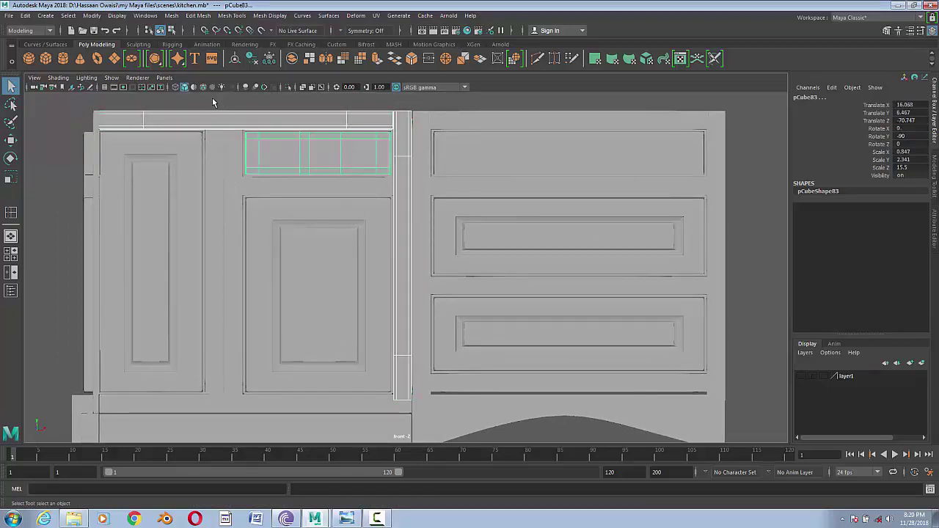
{"action": "left_click_drag", "start_coordinate": [213, 103], "coordinate": [401, 410]}
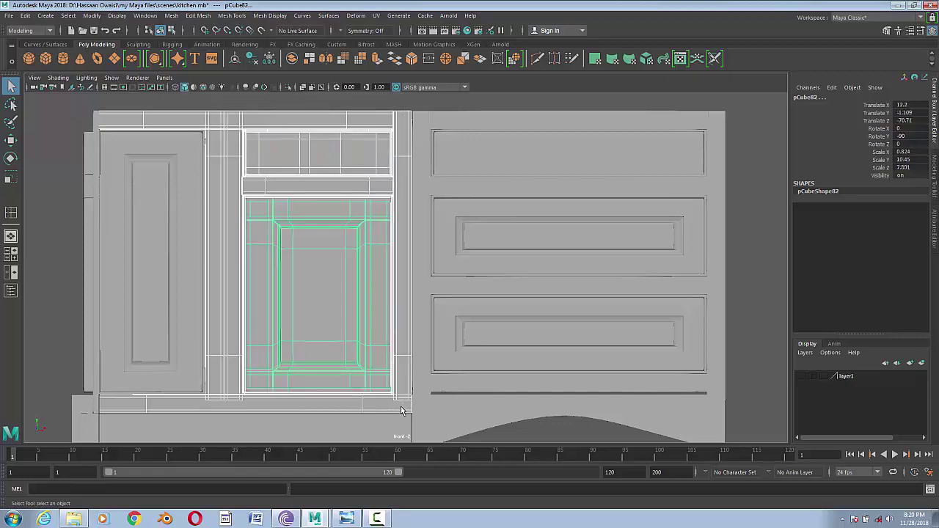
- Duplicate the door section with Ctrl+D and move the copy to the run's right end
{"action": "key", "text": "ctrl+d"}
{"action": "key", "text": "w"}
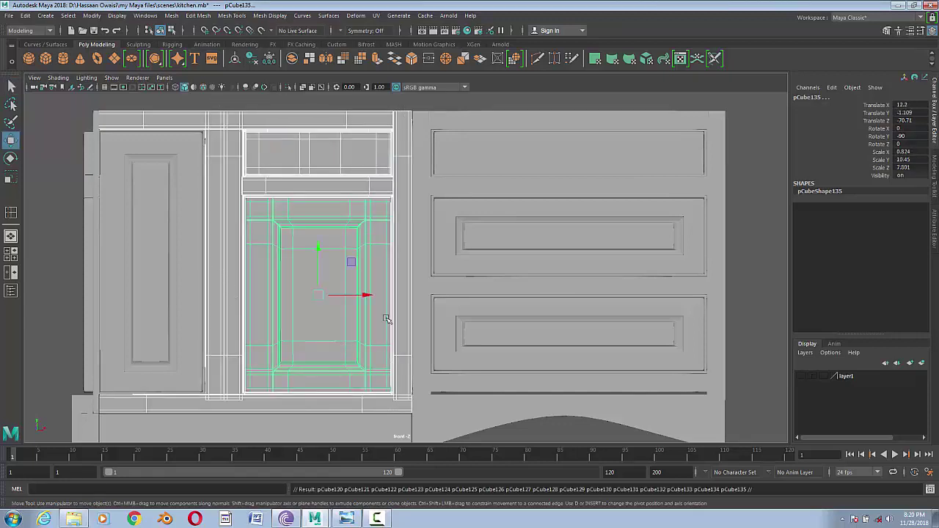
{"action": "left_click_drag", "start_coordinate": [364, 296], "coordinate": [405, 298]}
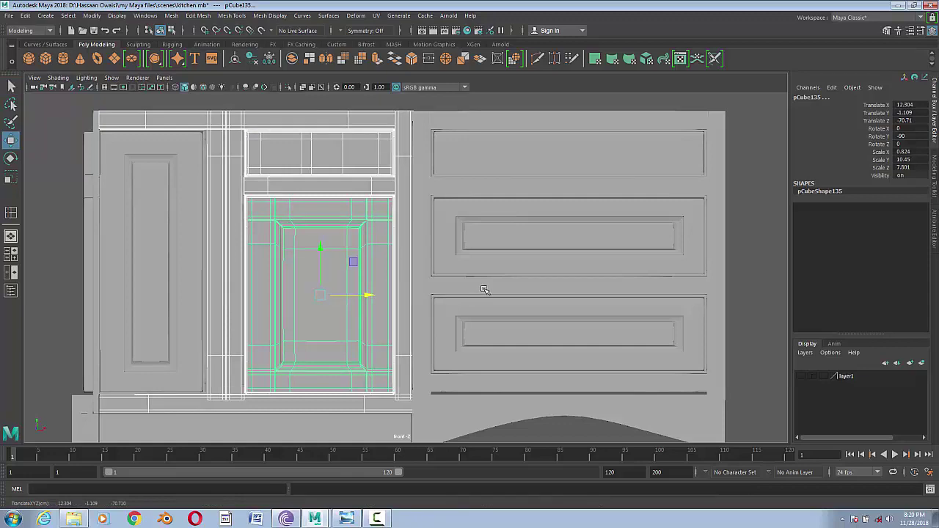
{"action": "scroll", "coordinate": [463, 335], "scroll_direction": "down", "scroll_amount": 3}
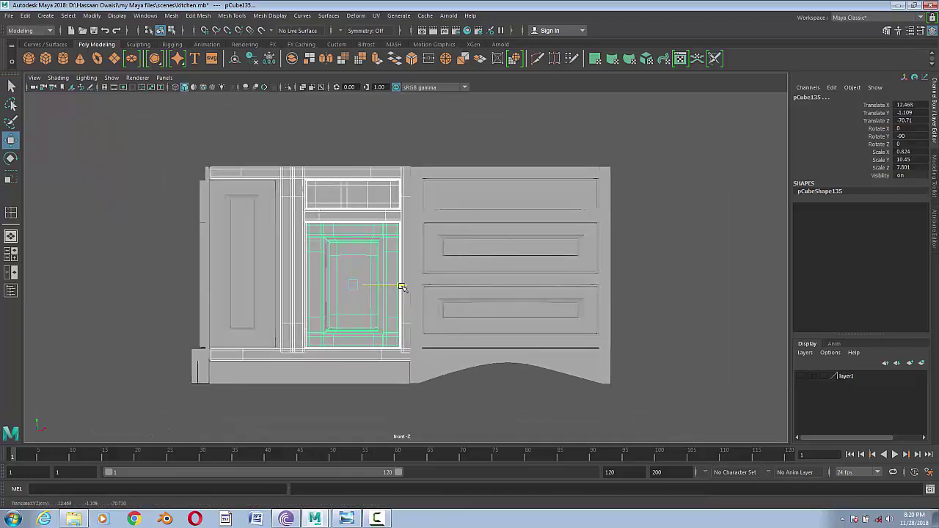
{"action": "left_click_drag", "start_coordinate": [403, 289], "coordinate": [720, 295]}
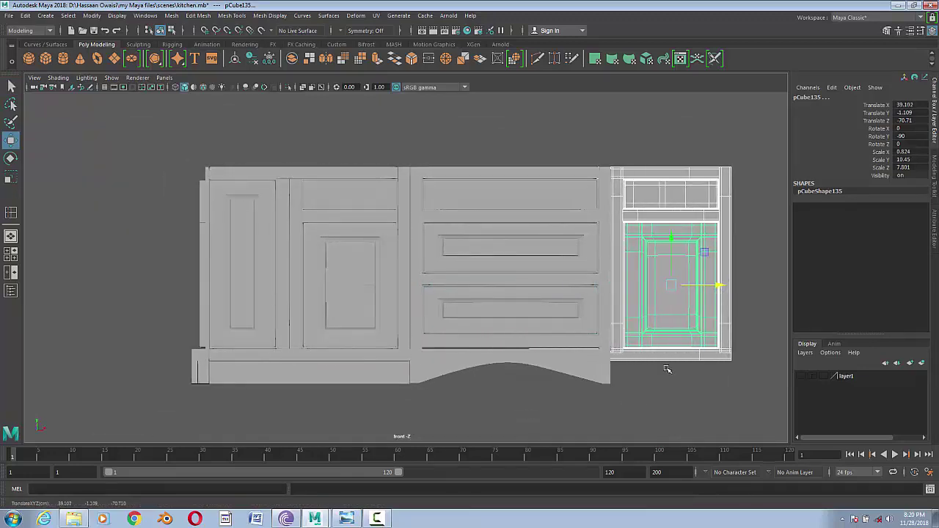
- Fine-tune the copied door section's position slightly further right
{"action": "scroll", "coordinate": [430, 342], "scroll_direction": "up", "scroll_amount": 2}
{"action": "scroll", "coordinate": [531, 337], "scroll_direction": "up", "scroll_amount": 2}
{"action": "mouse_move", "coordinate": [566, 304]}
{"action": "left_mouse_down"}
{"action": "mouse_move", "coordinate": [598, 306]}
{"action": "mouse_move", "coordinate": [586, 306]}
{"action": "left_mouse_up"}
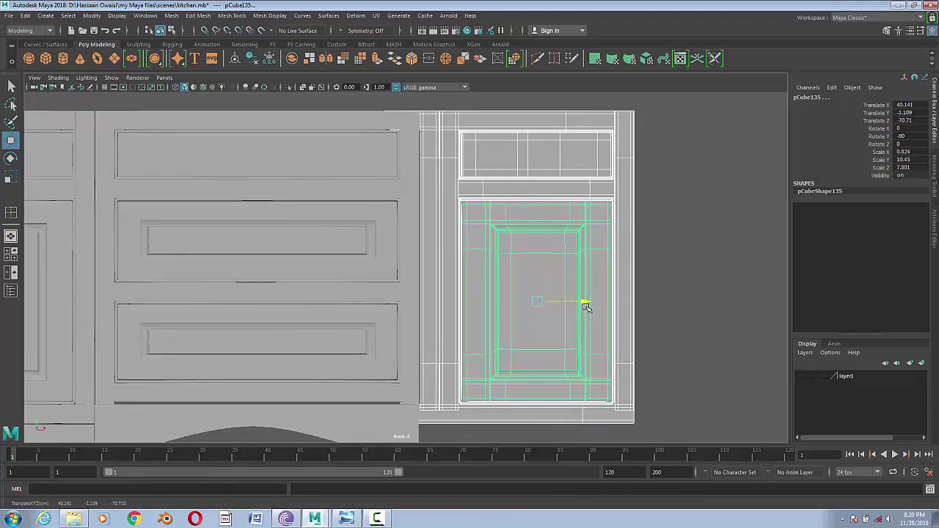
{"action": "left_click_drag", "start_coordinate": [586, 306], "coordinate": [586, 307]}
- Move the top and bottom strips right so they run under the new section
{"action": "left_click", "coordinate": [542, 120]}
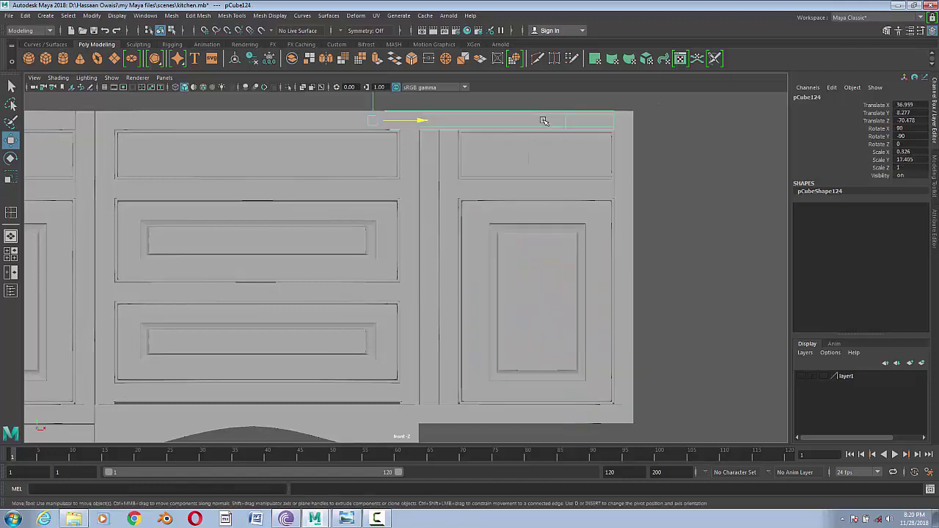
{"action": "left_click", "coordinate": [533, 410]}
{"action": "mouse_move", "coordinate": [423, 414]}
{"action": "left_mouse_down"}
{"action": "mouse_move", "coordinate": [556, 404]}
{"action": "mouse_move", "coordinate": [531, 410]}
{"action": "left_mouse_up"}
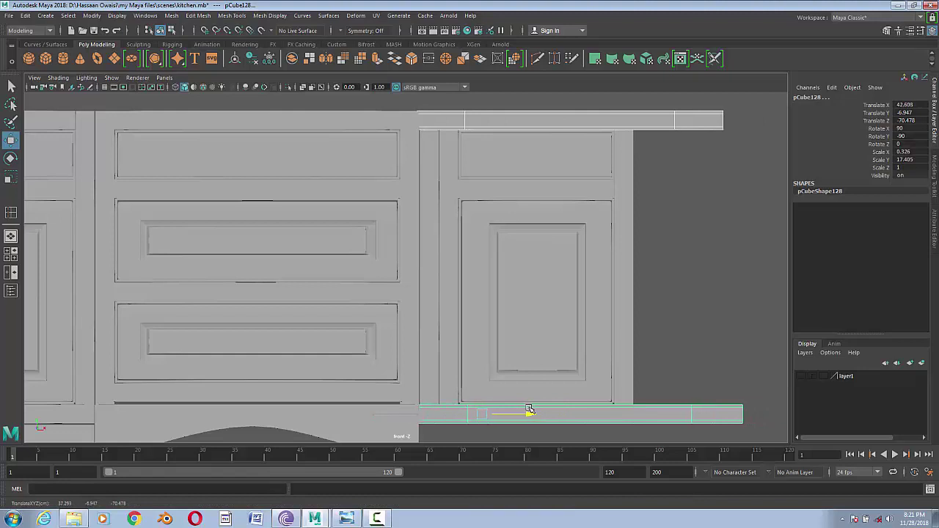
{"action": "scroll", "coordinate": [563, 332], "scroll_direction": "down", "scroll_amount": 2}
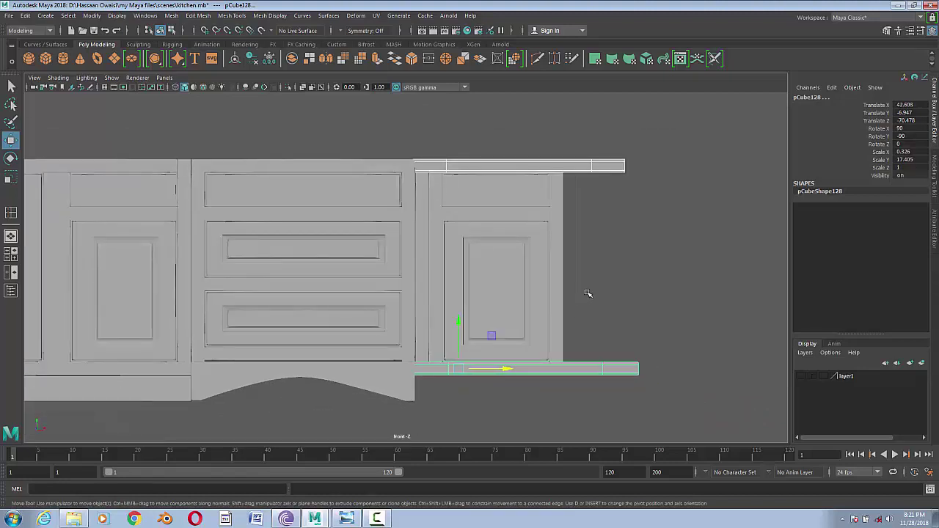
{"action": "left_click", "coordinate": [588, 294]}
{"action": "key", "text": "a"}
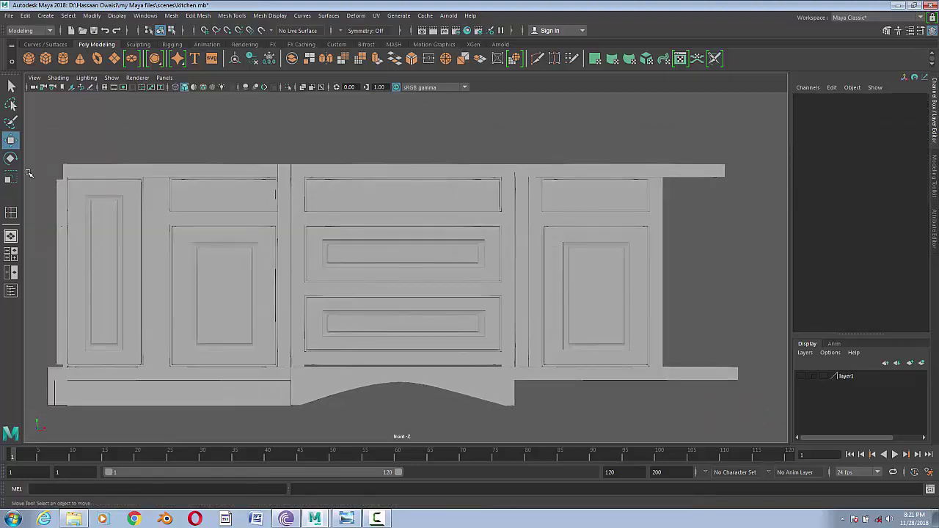
- Select the left door panel, top strip, side stile and bottom rail
{"action": "left_click_drag", "start_coordinate": [37, 160], "coordinate": [143, 412]}
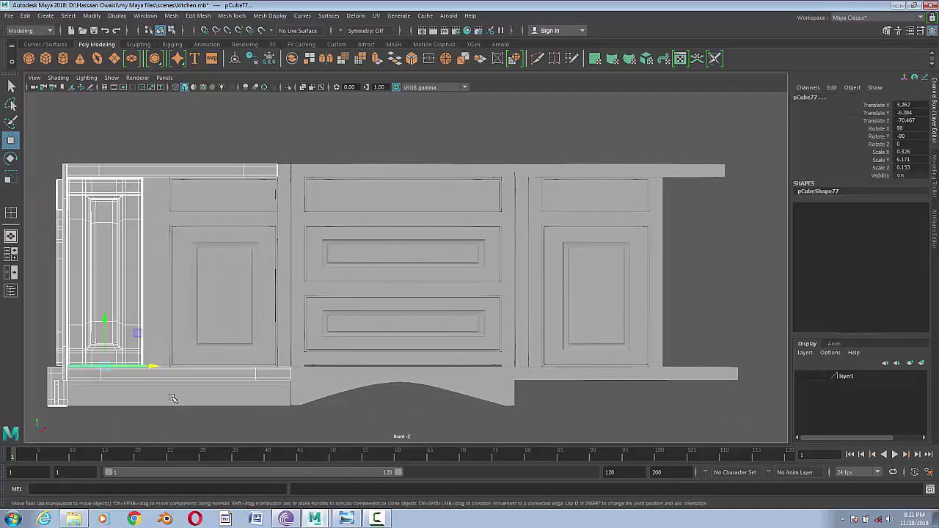
{"action": "key", "text": "q"}
{"action": "left_click", "coordinate": [112, 275]}
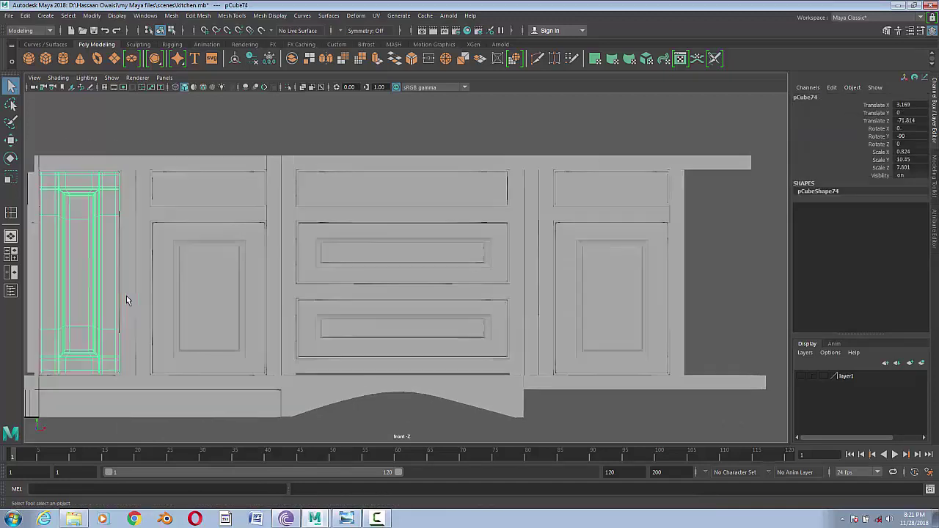
{"action": "scroll", "coordinate": [204, 277], "scroll_direction": "up", "scroll_amount": 2}
{"action": "left_click", "coordinate": [186, 178]}
{"action": "left_click", "coordinate": [205, 213]}
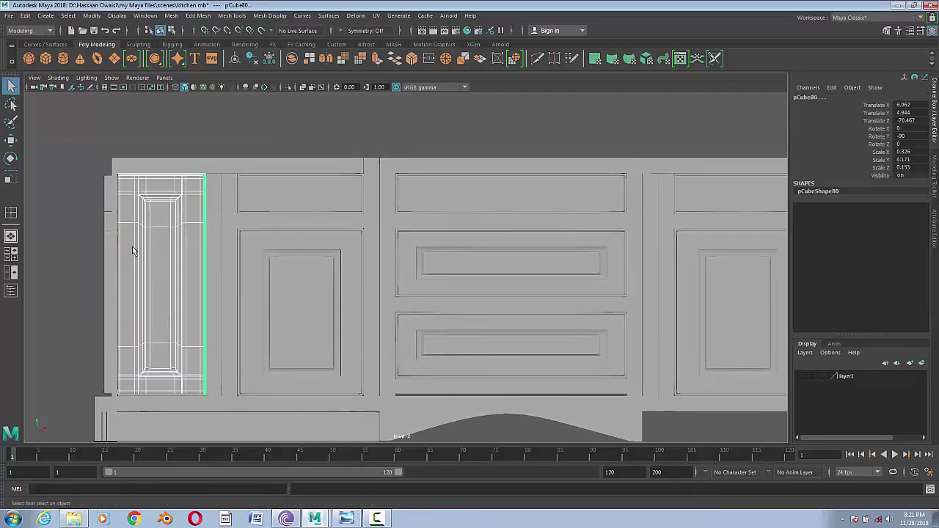
{"action": "left_click", "coordinate": [164, 393]}
{"action": "scroll", "coordinate": [553, 405], "scroll_direction": "down", "scroll_amount": 1}
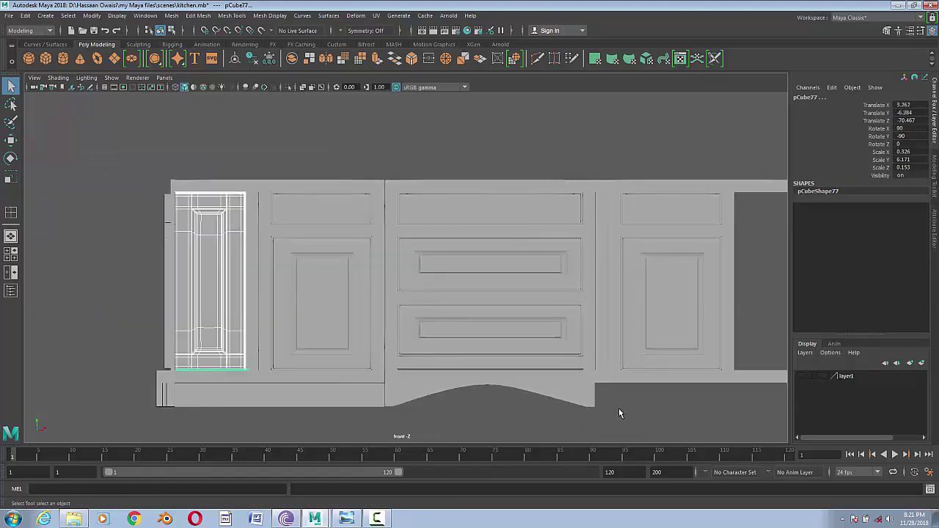
{"action": "middle_click_drag", "start_coordinate": [628, 419], "coordinate": [531, 416], "text": "alt"}
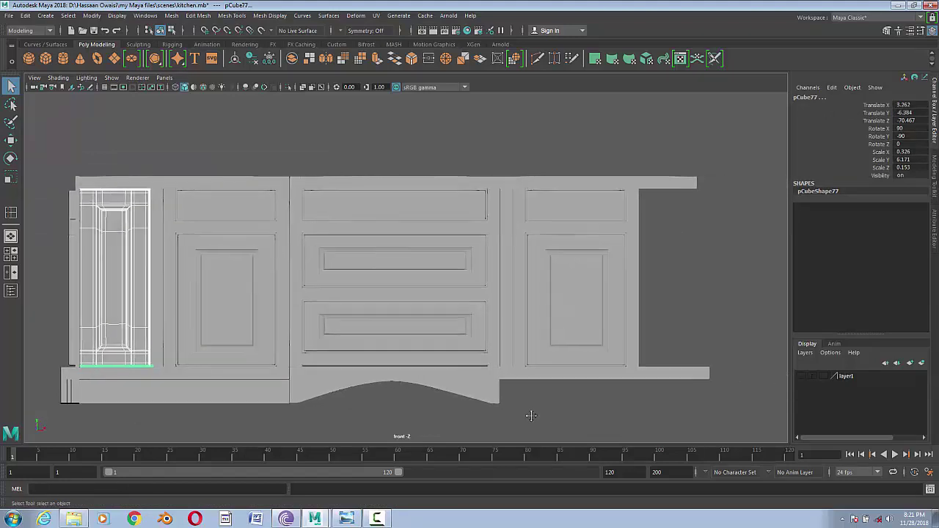
- Duplicate the stile beside the left door twice, placing copies on both sides of the right-end door
{"action": "left_click", "coordinate": [158, 301]}
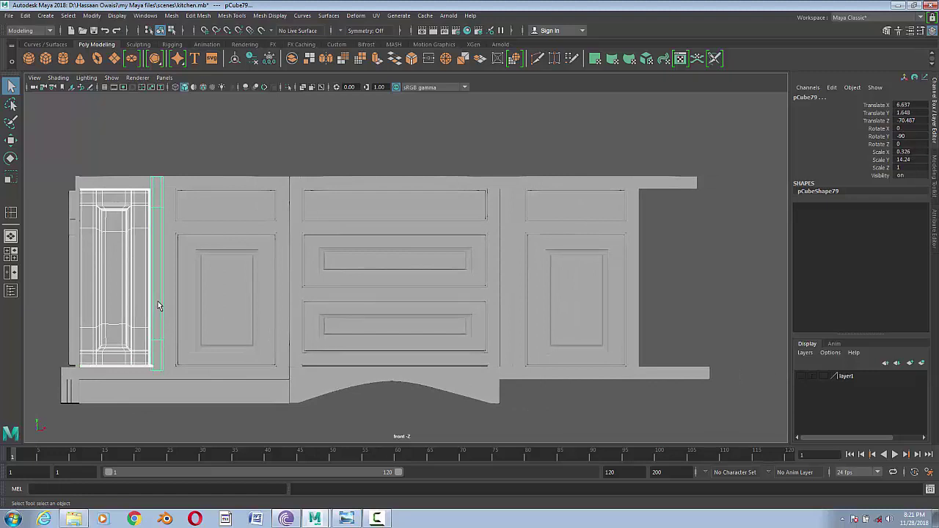
{"action": "key", "text": "ctrl+d"}
{"action": "key", "text": "w"}
{"action": "left_click_drag", "start_coordinate": [204, 265], "coordinate": [791, 327]}
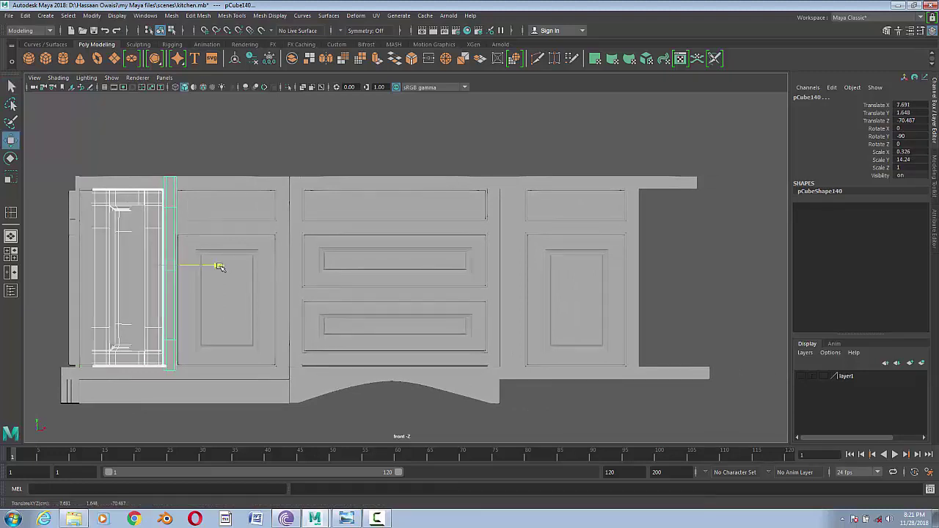
{"action": "right_click_drag", "start_coordinate": [791, 327], "coordinate": [590, 271], "text": "alt"}
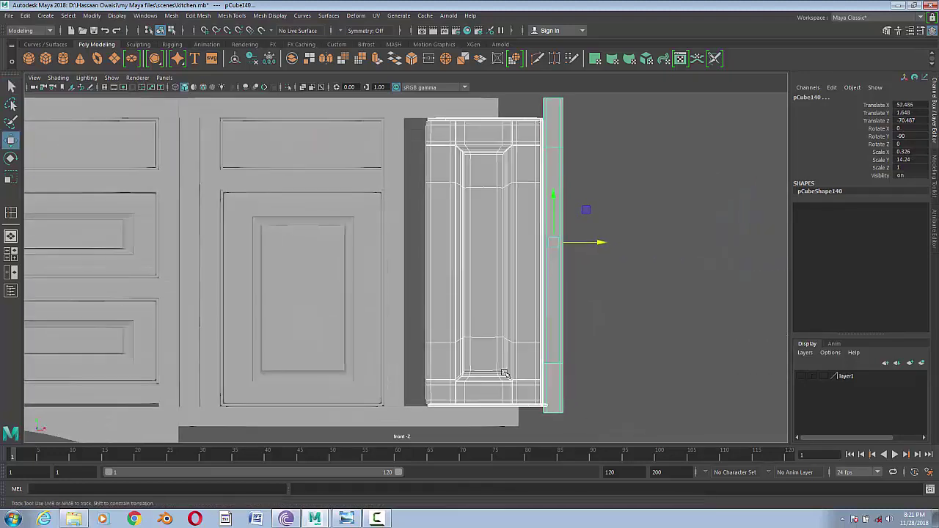
{"action": "left_click_drag", "start_coordinate": [585, 242], "coordinate": [601, 245]}
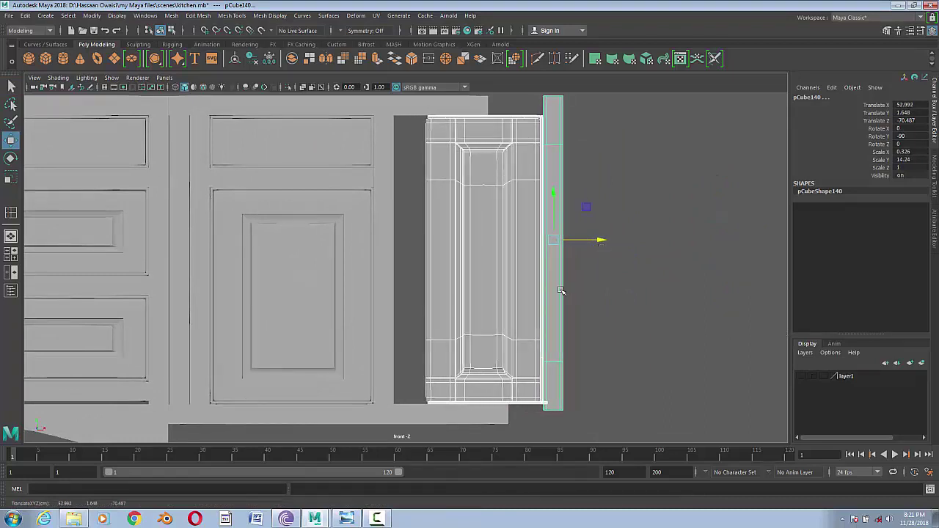
{"action": "key", "text": "ctrl+d"}
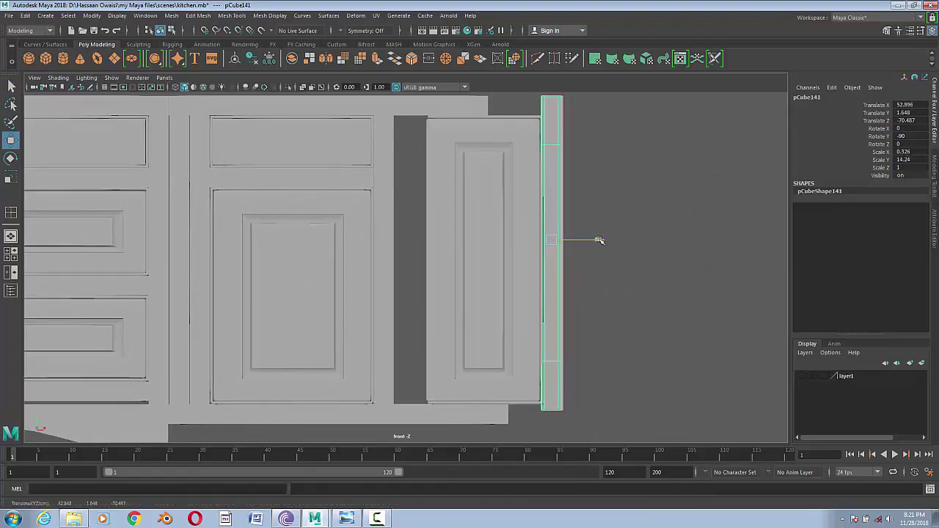
{"action": "left_click_drag", "start_coordinate": [598, 240], "coordinate": [451, 243]}
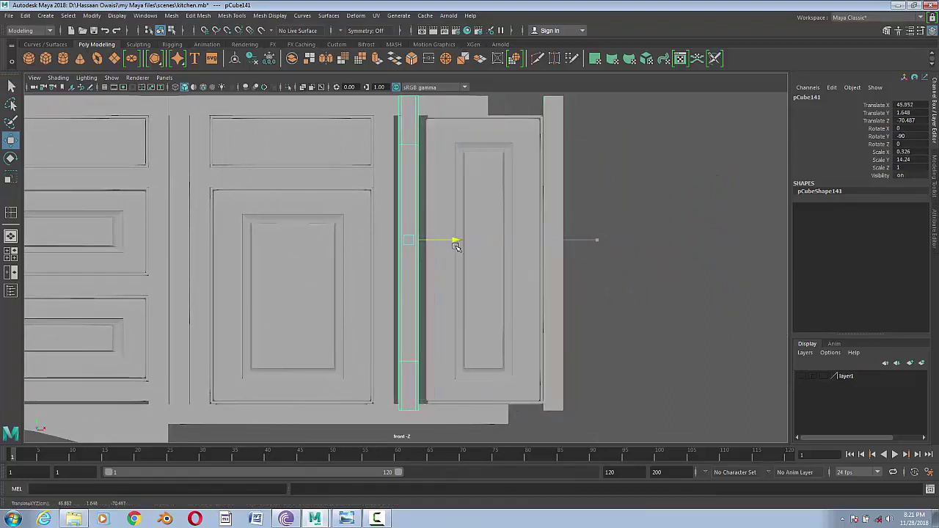
- Shift the right-end door panel with its top and bottom rails slightly left between the stiles
{"action": "left_click", "coordinate": [451, 302]}
{"action": "left_click", "coordinate": [522, 118], "text": "shift"}
{"action": "left_click", "coordinate": [529, 405], "text": "shift"}
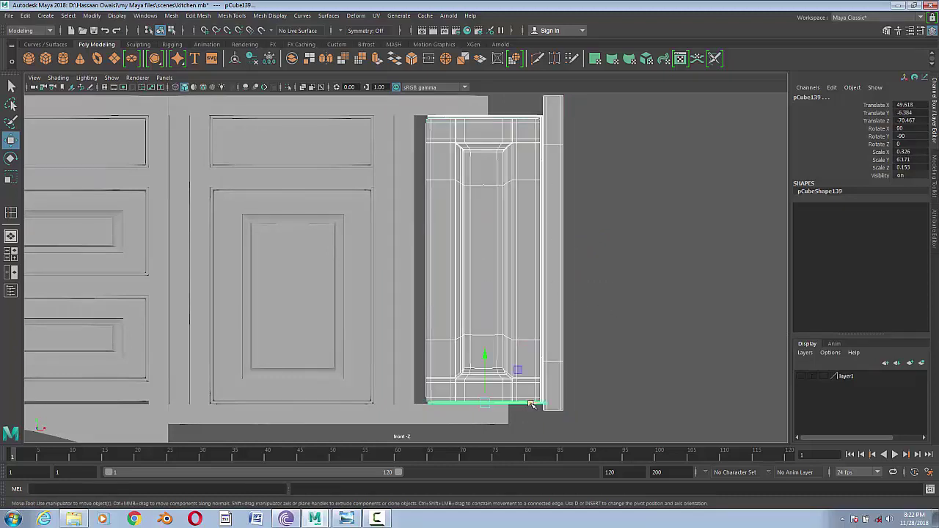
{"action": "left_click_drag", "start_coordinate": [533, 405], "coordinate": [523, 404]}
{"action": "left_click", "coordinate": [575, 334]}
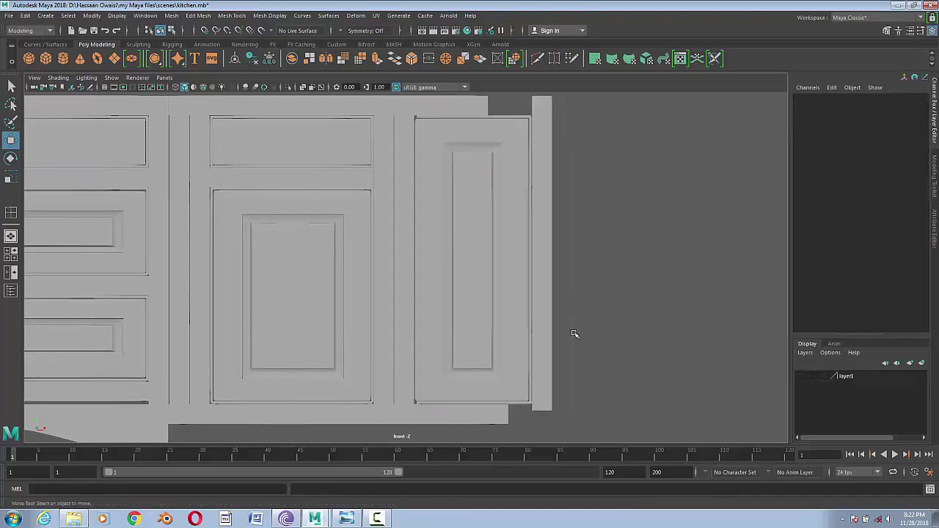
- Stretch the top strip's right-end vertices further to the right
{"action": "left_click", "coordinate": [460, 97]}
{"action": "middle_click_drag", "start_coordinate": [461, 97], "coordinate": [494, 247], "text": "alt"}
{"action": "right_click_drag", "start_coordinate": [452, 178], "coordinate": [404, 178]}
{"action": "left_click_drag", "start_coordinate": [436, 158], "coordinate": [513, 192]}
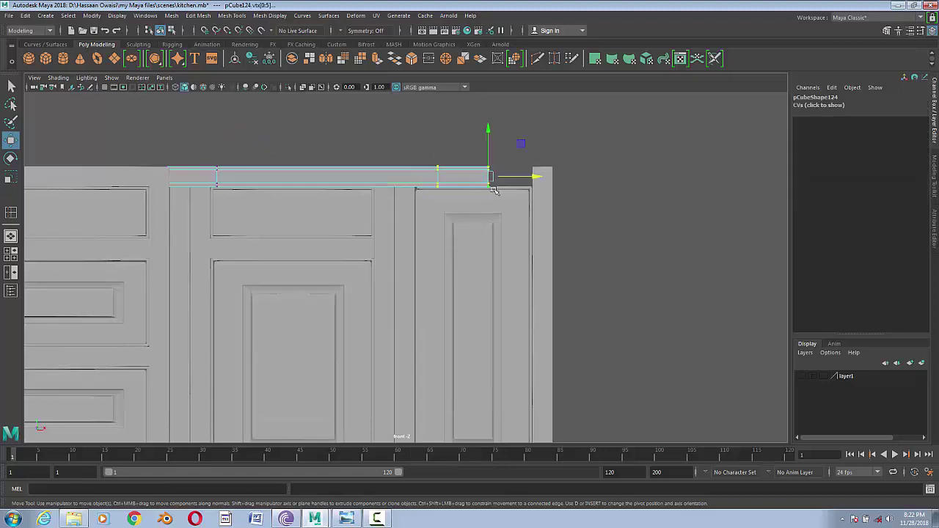
{"action": "left_click", "coordinate": [581, 177]}
{"action": "mouse_move", "coordinate": [433, 147]}
{"action": "left_mouse_down"}
{"action": "mouse_move", "coordinate": [533, 187]}
{"action": "mouse_move", "coordinate": [592, 179]}
{"action": "left_mouse_up"}
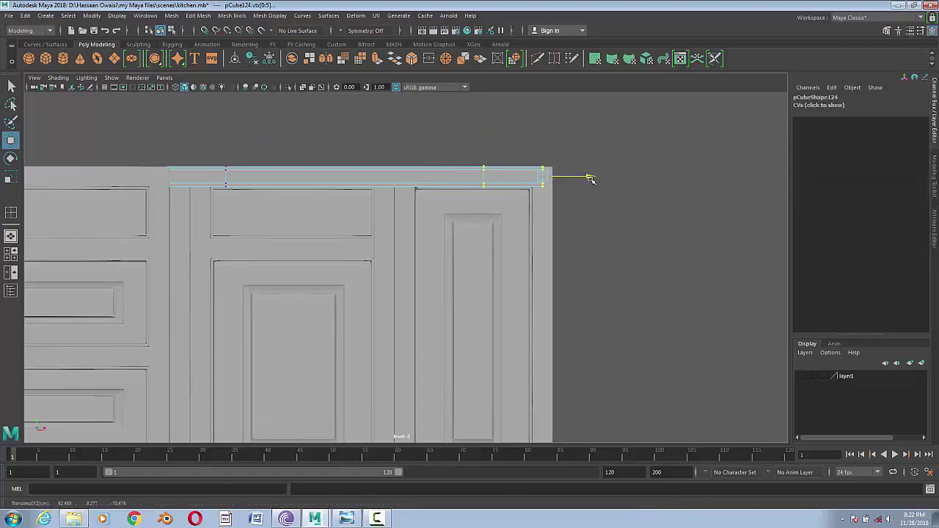
{"action": "key", "text": "f"}
{"action": "scroll", "coordinate": [503, 250], "scroll_direction": "down", "scroll_amount": 3}
{"action": "scroll", "coordinate": [503, 249], "scroll_direction": "up", "scroll_amount": 2}
{"action": "left_click_drag", "start_coordinate": [482, 268], "coordinate": [541, 268]}
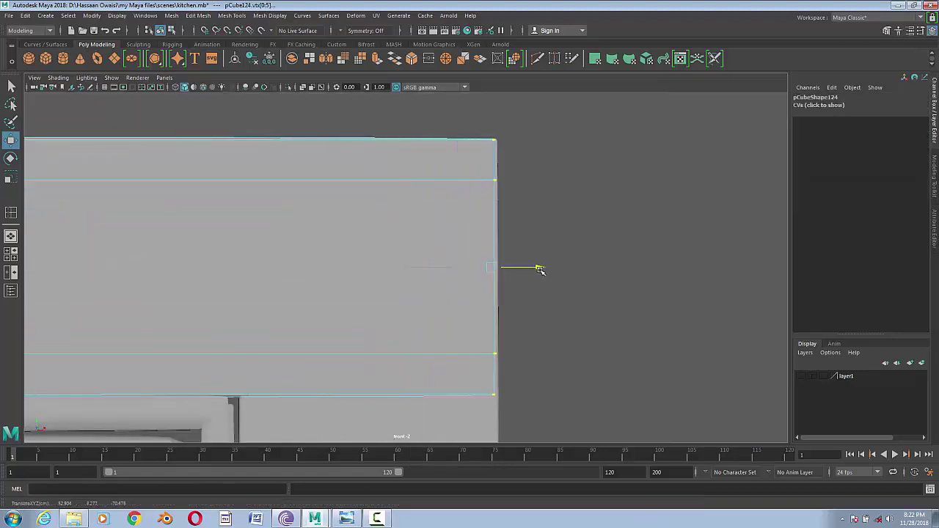
{"action": "scroll", "coordinate": [541, 297], "scroll_direction": "down", "scroll_amount": 3}
{"action": "scroll", "coordinate": [520, 272], "scroll_direction": "down", "scroll_amount": 2}
- Extend the bottom strip's right-end vertices to the right
{"action": "left_click", "coordinate": [422, 282]}
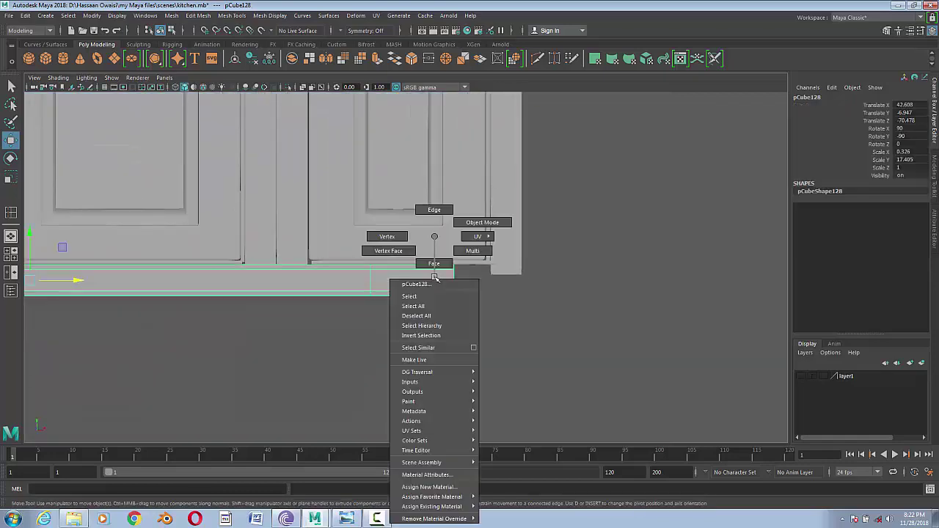
{"action": "right_click_drag", "start_coordinate": [429, 242], "coordinate": [389, 242]}
{"action": "left_click_drag", "start_coordinate": [473, 308], "coordinate": [402, 248]}
{"action": "left_click_drag", "start_coordinate": [499, 280], "coordinate": [557, 280]}
{"action": "key", "text": "f"}
{"action": "scroll", "coordinate": [565, 284], "scroll_direction": "down", "scroll_amount": 3}
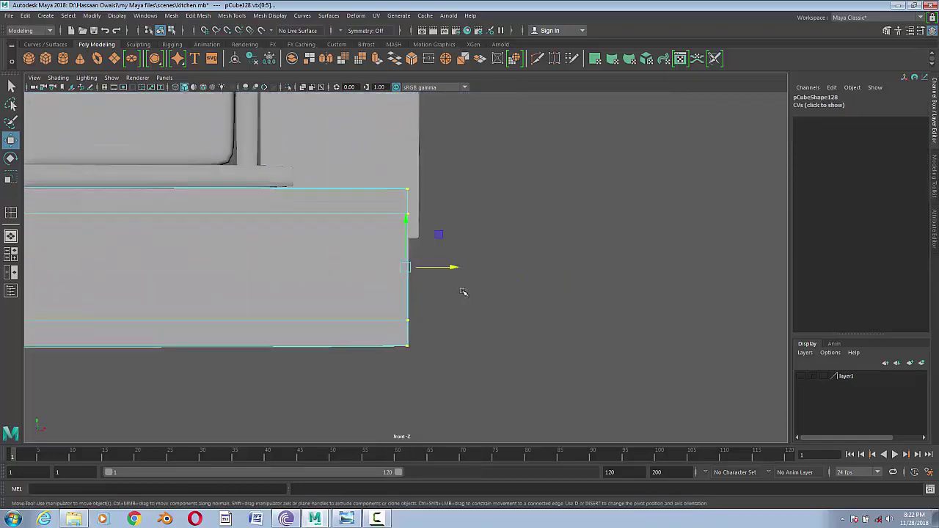
{"action": "scroll", "coordinate": [471, 270], "scroll_direction": "up", "scroll_amount": 2}
{"action": "right_click_drag", "start_coordinate": [471, 271], "coordinate": [451, 236]}
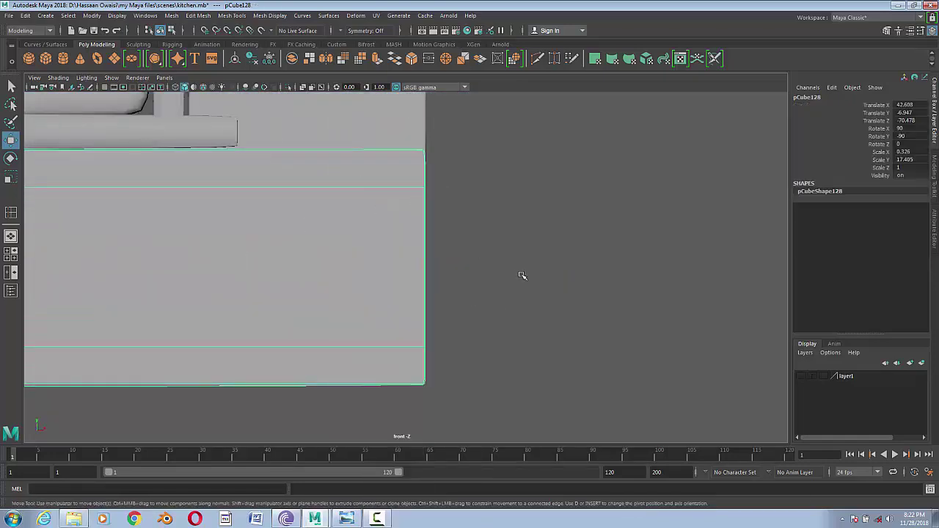
{"action": "scroll", "coordinate": [354, 315], "scroll_direction": "down", "scroll_amount": 3}
{"action": "left_click", "coordinate": [354, 316]}
{"action": "scroll", "coordinate": [354, 315], "scroll_direction": "up", "scroll_amount": 2}
{"action": "scroll", "coordinate": [362, 330], "scroll_direction": "up", "scroll_amount": 2}
{"action": "scroll", "coordinate": [486, 320], "scroll_direction": "up", "scroll_amount": 2}
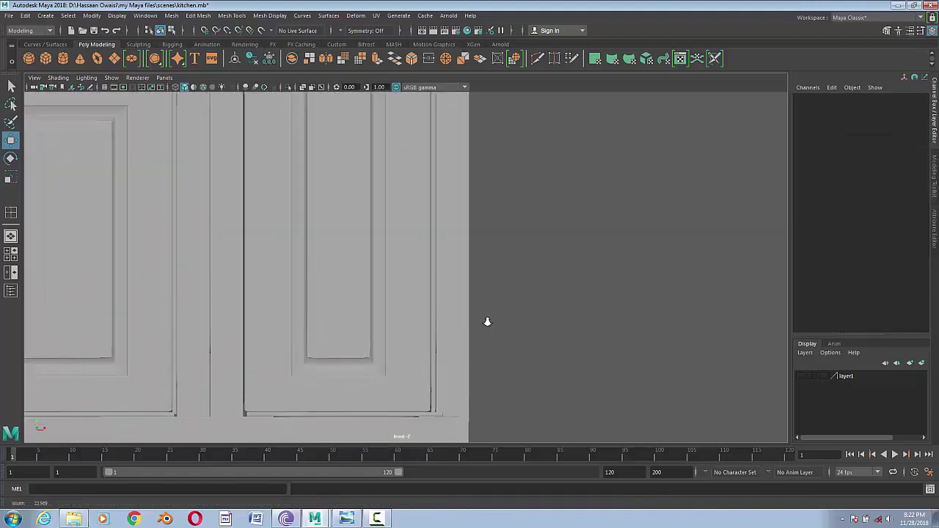
{"action": "scroll", "coordinate": [455, 322], "scroll_direction": "down", "scroll_amount": 2}
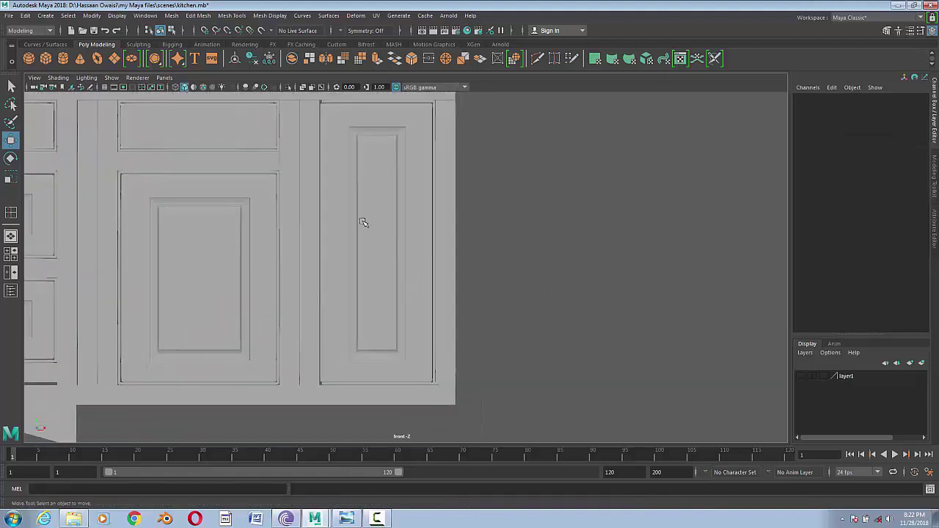
- Slide the right door's vertical stile left against the door
{"action": "left_click", "coordinate": [426, 235]}
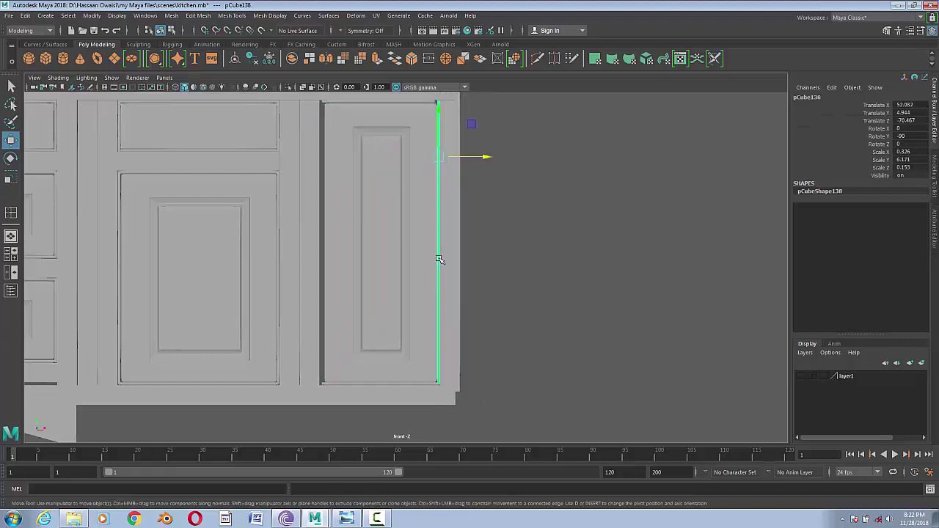
{"action": "left_click_drag", "start_coordinate": [486, 156], "coordinate": [370, 159]}
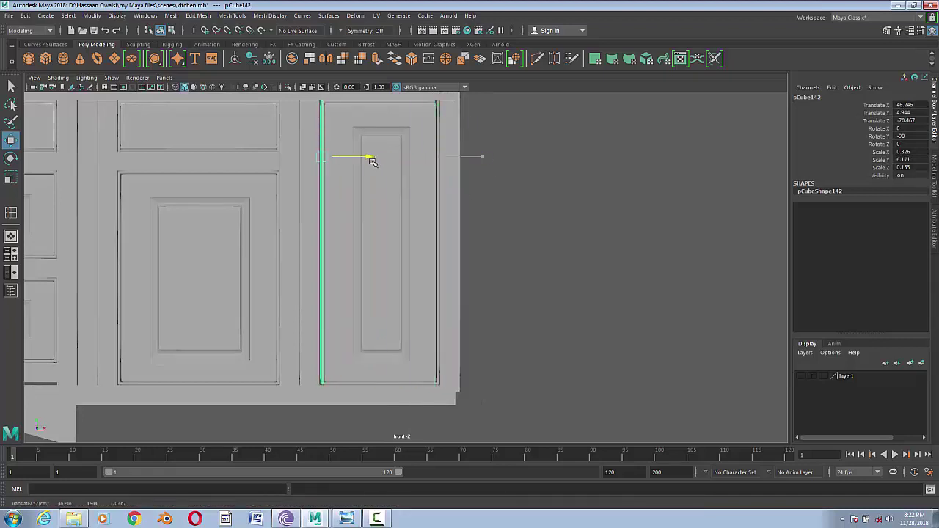
{"action": "scroll", "coordinate": [372, 162], "scroll_direction": "up", "scroll_amount": 5}
{"action": "scroll", "coordinate": [434, 216], "scroll_direction": "down", "scroll_amount": 2}
{"action": "left_click_drag", "start_coordinate": [450, 291], "coordinate": [446, 296]}
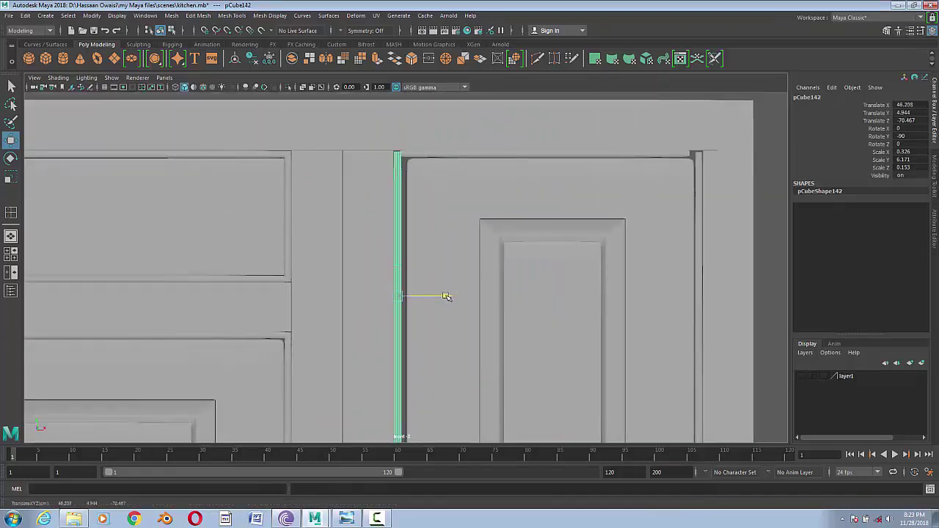
{"action": "scroll", "coordinate": [519, 261], "scroll_direction": "down", "scroll_amount": 3}
{"action": "scroll", "coordinate": [520, 266], "scroll_direction": "down", "scroll_amount": 2}
{"action": "left_click", "coordinate": [523, 286]}
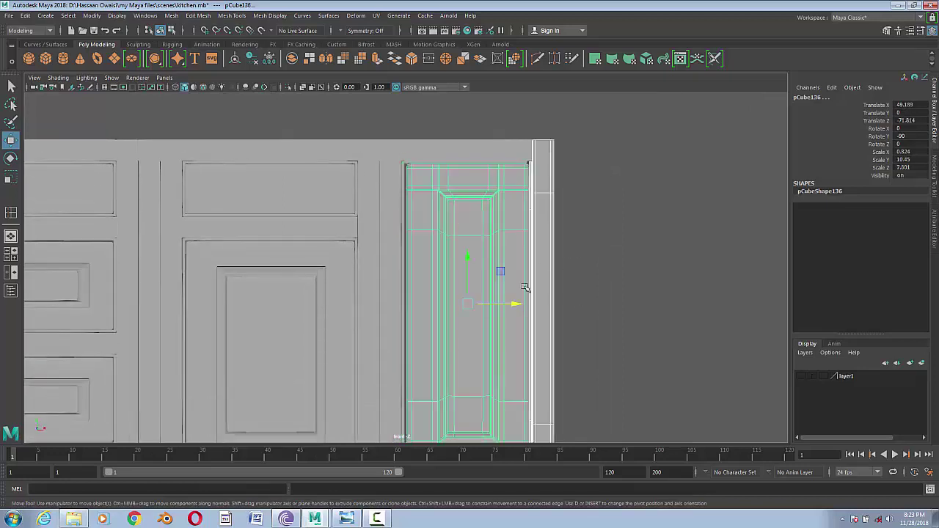
{"action": "left_click", "coordinate": [579, 321]}
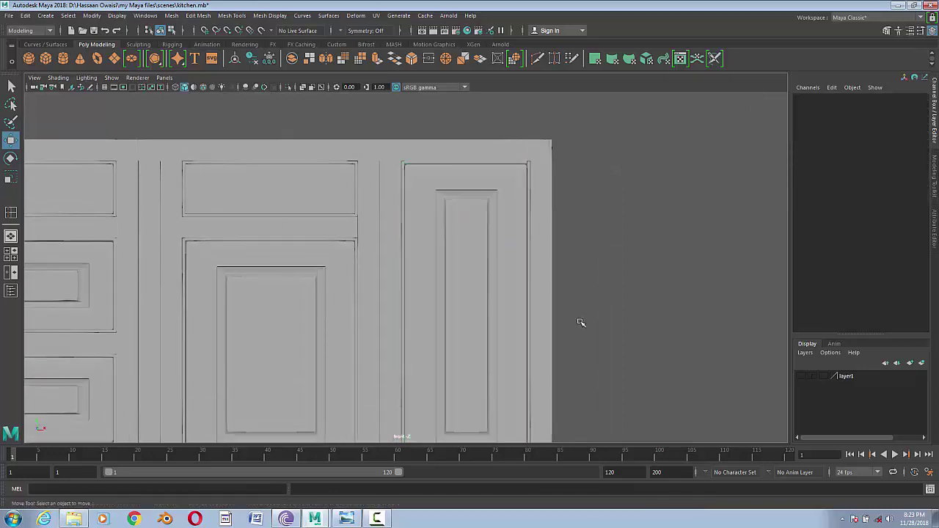
- Stretch the top rail above the door rightward via its right-end vertices
{"action": "middle_click_drag", "start_coordinate": [579, 323], "coordinate": [570, 227], "text": "alt"}
{"action": "scroll", "coordinate": [509, 259], "scroll_direction": "up", "scroll_amount": 2}
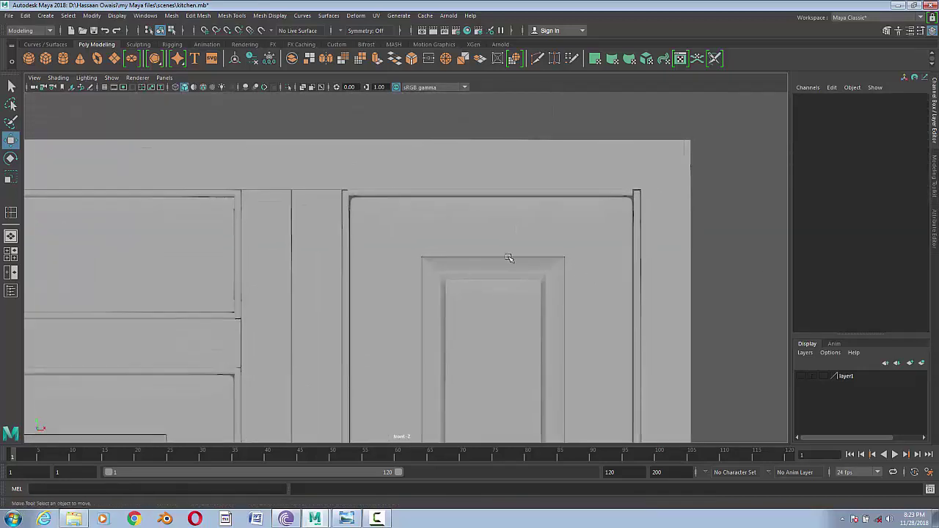
{"action": "scroll", "coordinate": [562, 243], "scroll_direction": "up", "scroll_amount": 2}
{"action": "left_click", "coordinate": [574, 169]}
{"action": "right_click_drag", "start_coordinate": [573, 168], "coordinate": [543, 171]}
{"action": "left_click_drag", "start_coordinate": [650, 169], "coordinate": [656, 170]}
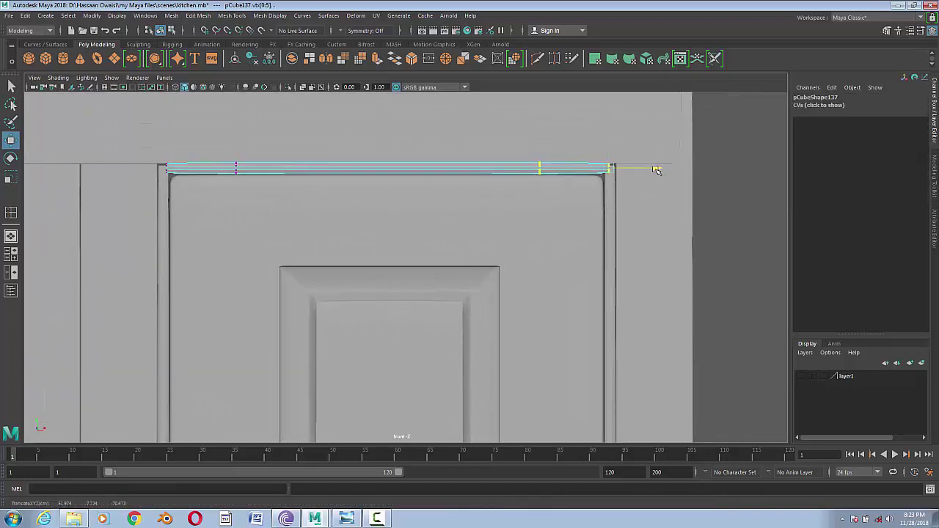
{"action": "scroll", "coordinate": [611, 261], "scroll_direction": "down", "scroll_amount": 2}
{"action": "mouse_move", "coordinate": [504, 166]}
{"action": "right_mouse_down"}
{"action": "mouse_move", "coordinate": [549, 152]}
{"action": "mouse_move", "coordinate": [539, 176]}
{"action": "mouse_move", "coordinate": [562, 154]}
{"action": "right_mouse_up"}
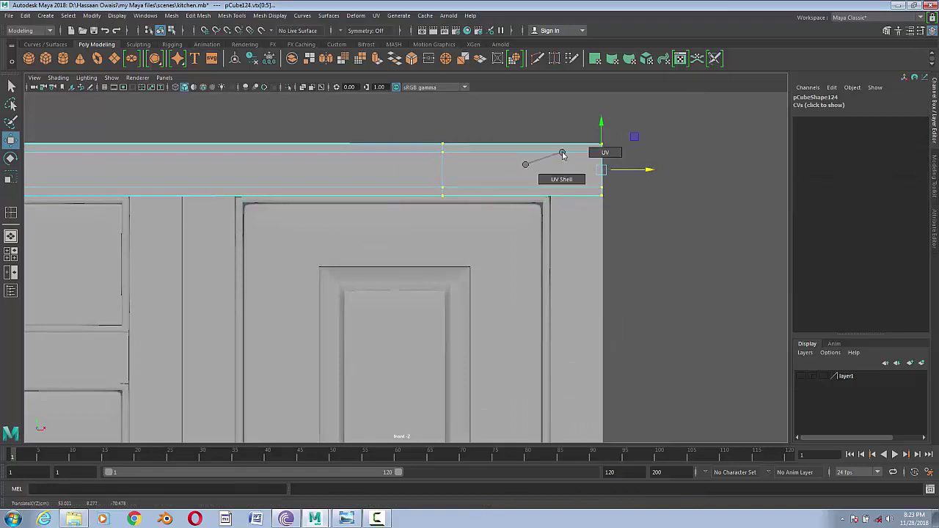
{"action": "scroll", "coordinate": [565, 284], "scroll_direction": "down", "scroll_amount": 2}
{"action": "scroll", "coordinate": [516, 329], "scroll_direction": "up", "scroll_amount": 2}
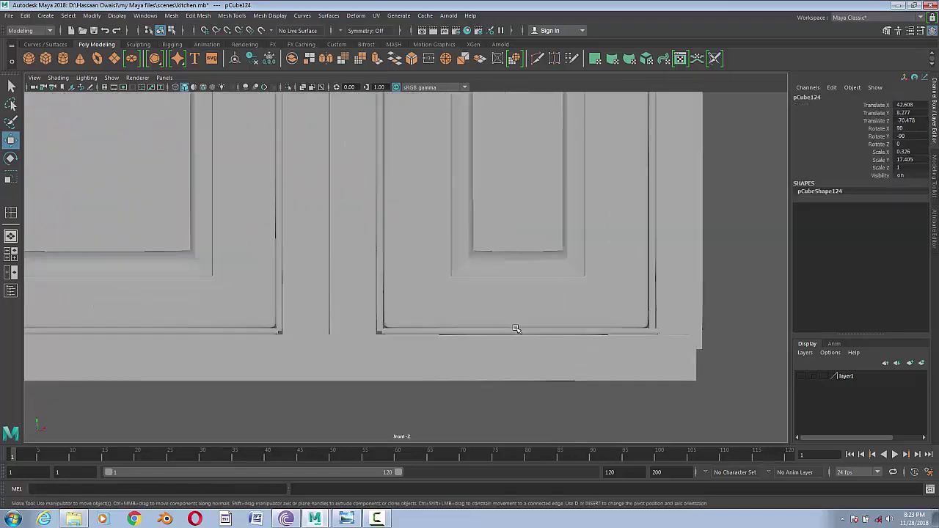
{"action": "scroll", "coordinate": [515, 329], "scroll_direction": "up", "scroll_amount": 2}
- Stretch the wide lower bar's right end rightward
{"action": "left_click", "coordinate": [587, 314]}
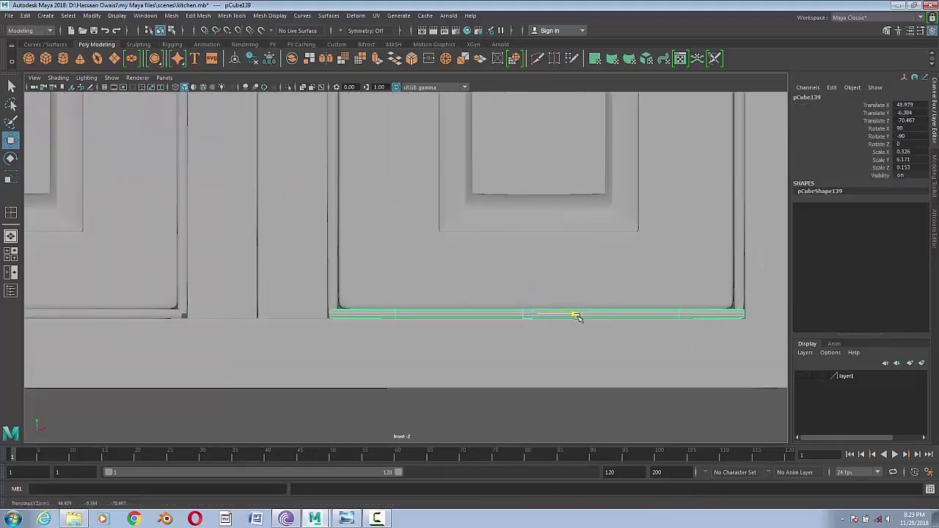
{"action": "middle_click_drag", "start_coordinate": [634, 383], "coordinate": [488, 353], "text": "alt"}
{"action": "left_click", "coordinate": [624, 319]}
{"action": "right_click_drag", "start_coordinate": [620, 236], "coordinate": [570, 237]}
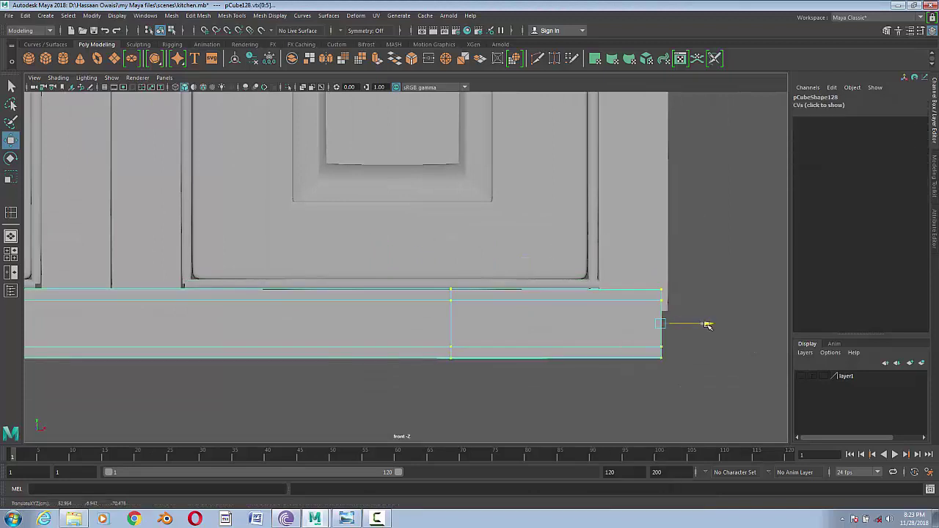
{"action": "right_click_drag", "start_coordinate": [600, 323], "coordinate": [644, 230]}
{"action": "scroll", "coordinate": [461, 357], "scroll_direction": "down", "scroll_amount": 3}
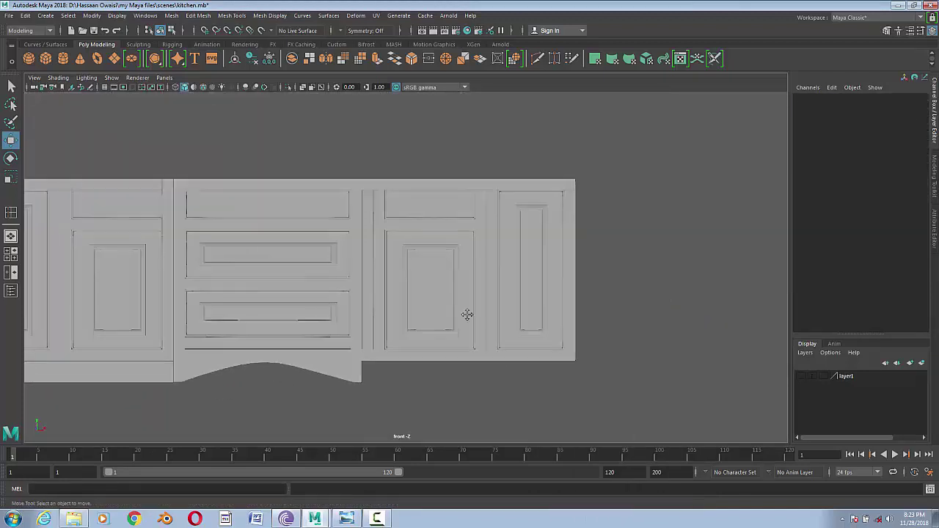
{"action": "scroll", "coordinate": [465, 315], "scroll_direction": "down", "scroll_amount": 2}
- Slide the bottom-left base rail right to Translate X 41.474, under the right section
{"action": "left_click", "coordinate": [132, 327]}
{"action": "scroll", "coordinate": [222, 400], "scroll_direction": "down", "scroll_amount": 1}
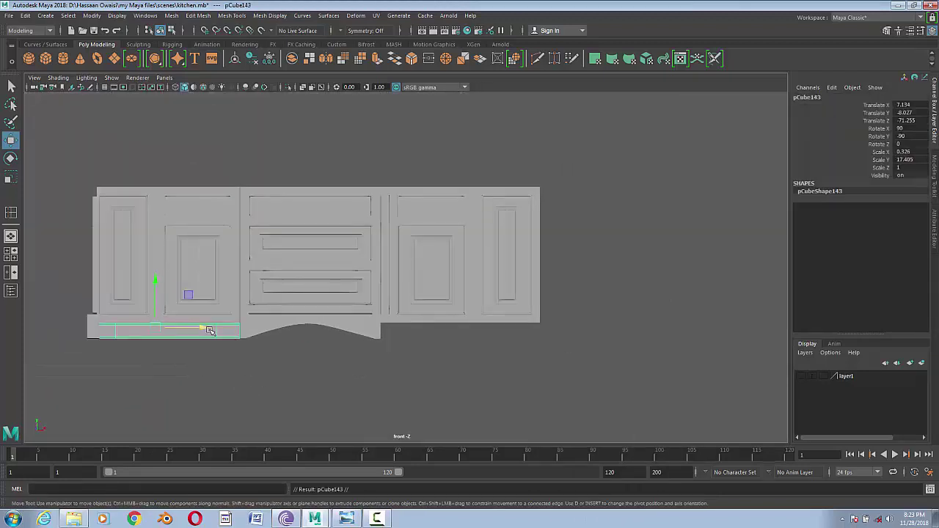
{"action": "left_click_drag", "start_coordinate": [210, 331], "coordinate": [495, 345]}
{"action": "key", "text": "f"}
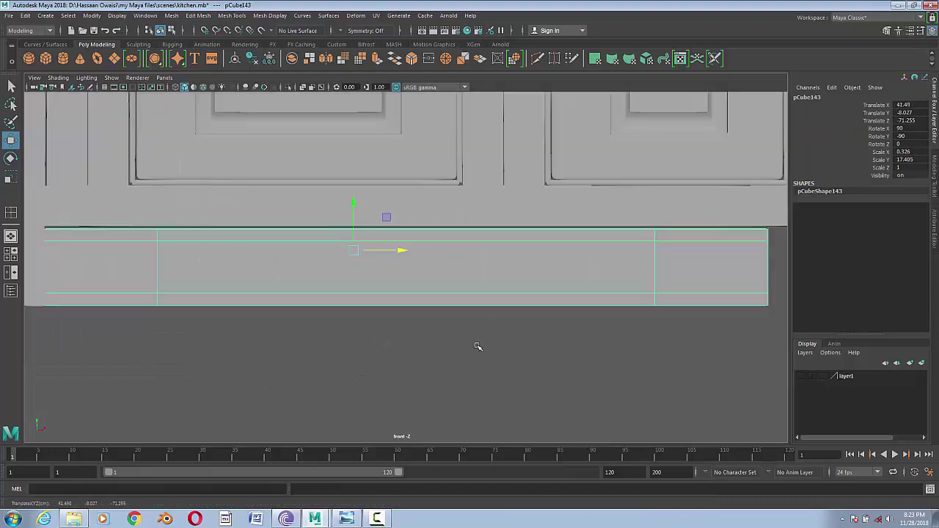
{"action": "scroll", "coordinate": [415, 255], "scroll_direction": "down", "scroll_amount": 2}
{"action": "left_click_drag", "start_coordinate": [417, 256], "coordinate": [413, 257]}
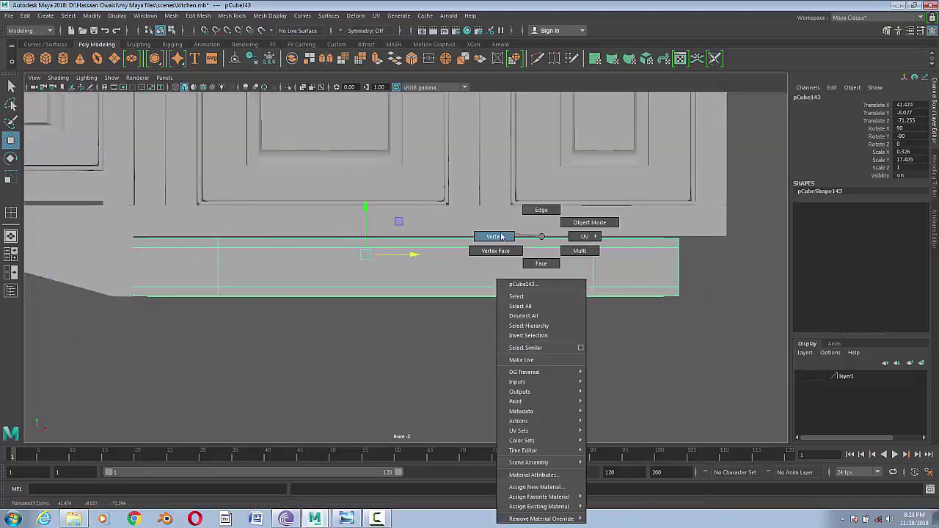
- Drag the base rail's right-end vertices out to the cabinet's right end
{"action": "right_click_drag", "start_coordinate": [543, 259], "coordinate": [493, 237]}
{"action": "left_click_drag", "start_coordinate": [555, 206], "coordinate": [749, 339]}
{"action": "left_click_drag", "start_coordinate": [727, 267], "coordinate": [774, 271]}
{"action": "right_click_drag", "start_coordinate": [570, 262], "coordinate": [580, 315]}
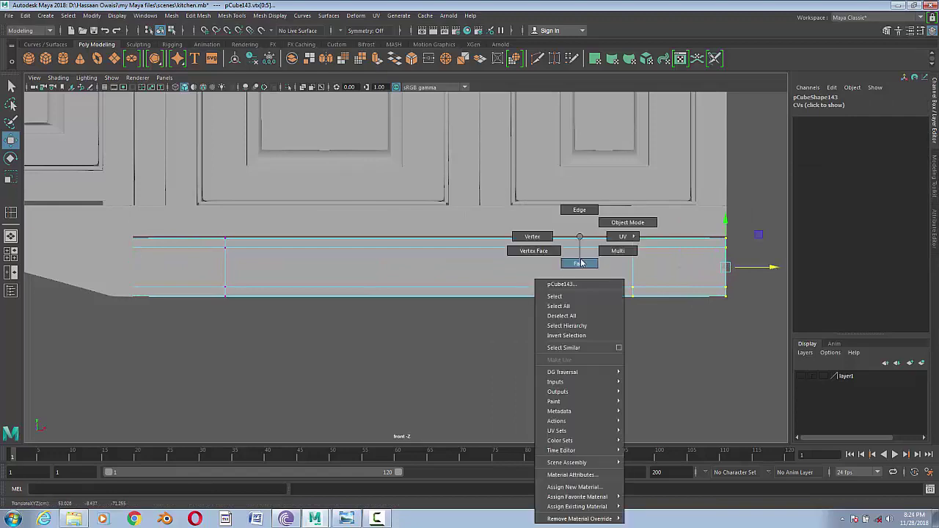
{"action": "key", "text": "space"}
{"action": "mouse_move", "coordinate": [570, 284]}
{"action": "left_mouse_down"}
{"action": "mouse_move", "coordinate": [553, 335]}
{"action": "mouse_move", "coordinate": [404, 336]}
{"action": "mouse_move", "coordinate": [424, 329]}
{"action": "mouse_move", "coordinate": [471, 359]}
{"action": "mouse_move", "coordinate": [509, 329]}
{"action": "mouse_move", "coordinate": [480, 320]}
{"action": "mouse_move", "coordinate": [516, 353]}
{"action": "mouse_move", "coordinate": [444, 330]}
{"action": "mouse_move", "coordinate": [419, 352]}
{"action": "mouse_move", "coordinate": [472, 241]}
{"action": "mouse_move", "coordinate": [573, 294]}
{"action": "mouse_move", "coordinate": [425, 308]}
{"action": "left_mouse_up"}
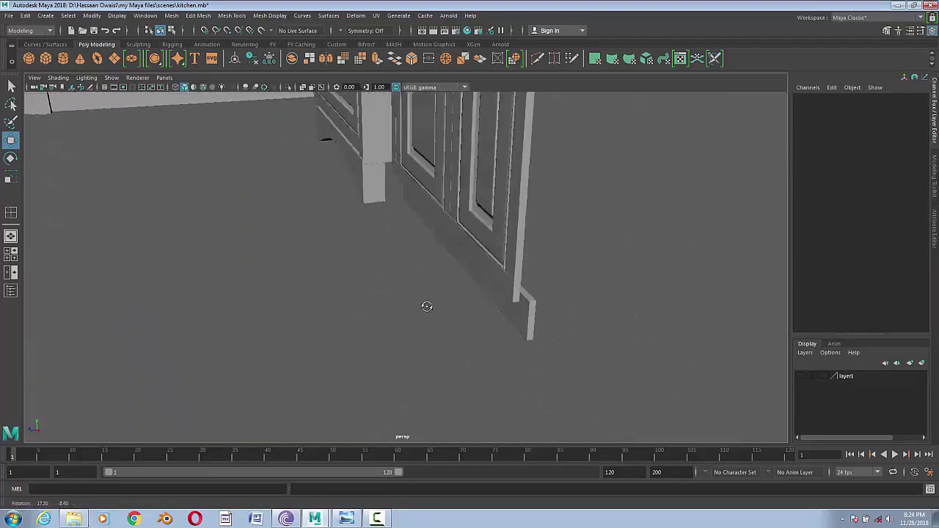
- Adjust the vertices of corner piece pCube114 in the side view
{"action": "left_click", "coordinate": [338, 169]}
{"action": "key", "text": "space"}
{"action": "left_click_drag", "start_coordinate": [391, 247], "coordinate": [410, 380]}
{"action": "right_click_drag", "start_coordinate": [409, 381], "coordinate": [408, 352]}
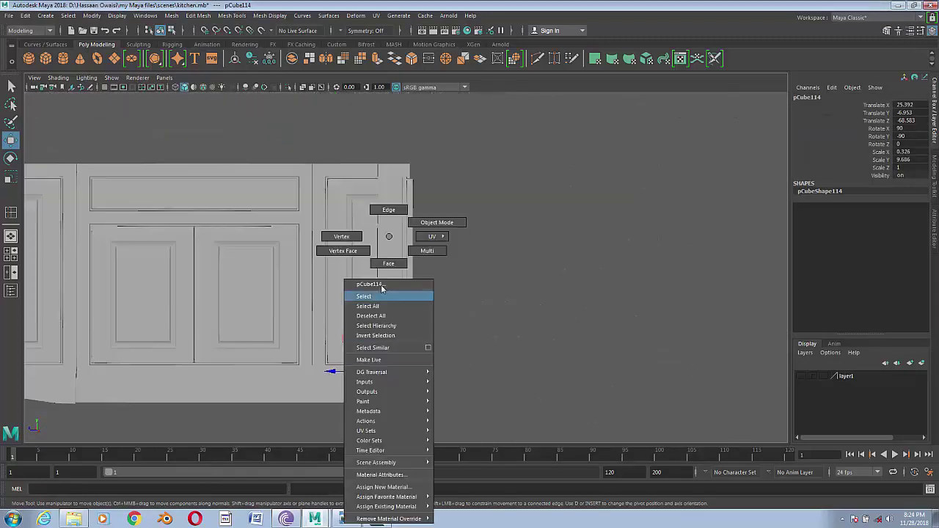
{"action": "mouse_move", "coordinate": [367, 352]}
{"action": "left_mouse_down"}
{"action": "mouse_move", "coordinate": [415, 401]}
{"action": "mouse_move", "coordinate": [453, 315]}
{"action": "left_mouse_up"}
{"action": "scroll", "coordinate": [416, 399], "scroll_direction": "up", "scroll_amount": 2}
{"action": "scroll", "coordinate": [396, 398], "scroll_direction": "up", "scroll_amount": 3}
{"action": "key", "text": "space"}
{"action": "left_click_drag", "start_coordinate": [451, 357], "coordinate": [424, 339]}
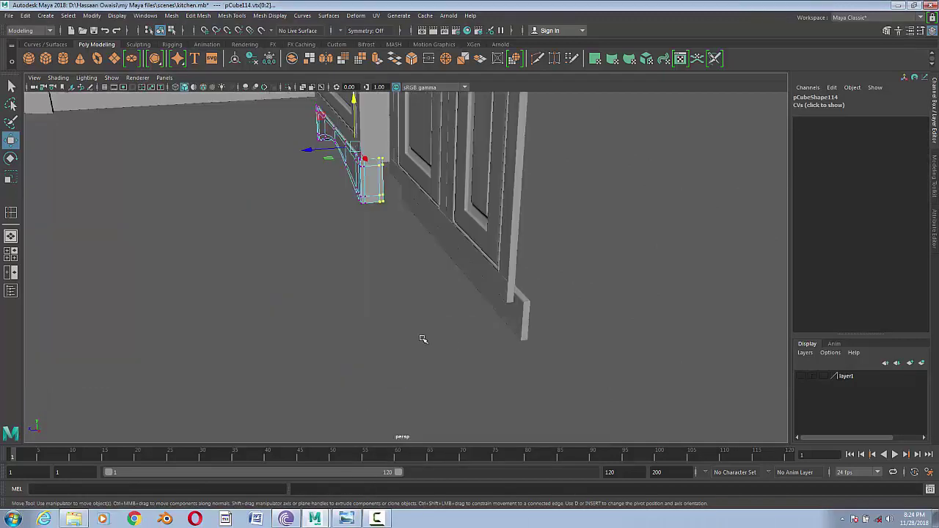
{"action": "right_click_drag", "start_coordinate": [380, 180], "coordinate": [377, 155]}
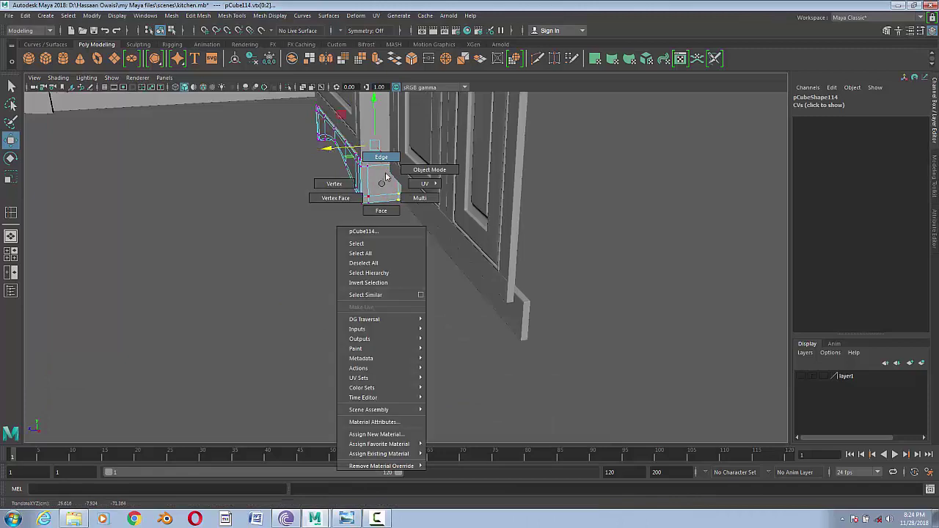
{"action": "left_click", "coordinate": [390, 270]}
{"action": "scroll", "coordinate": [389, 286], "scroll_direction": "down", "scroll_amount": 5}
{"action": "left_click_drag", "start_coordinate": [390, 291], "coordinate": [439, 278], "text": "alt"}
- Save the kitchen scene and open the kitchen reference photo in Photo Viewer
{"action": "left_click", "coordinate": [8, 15]}
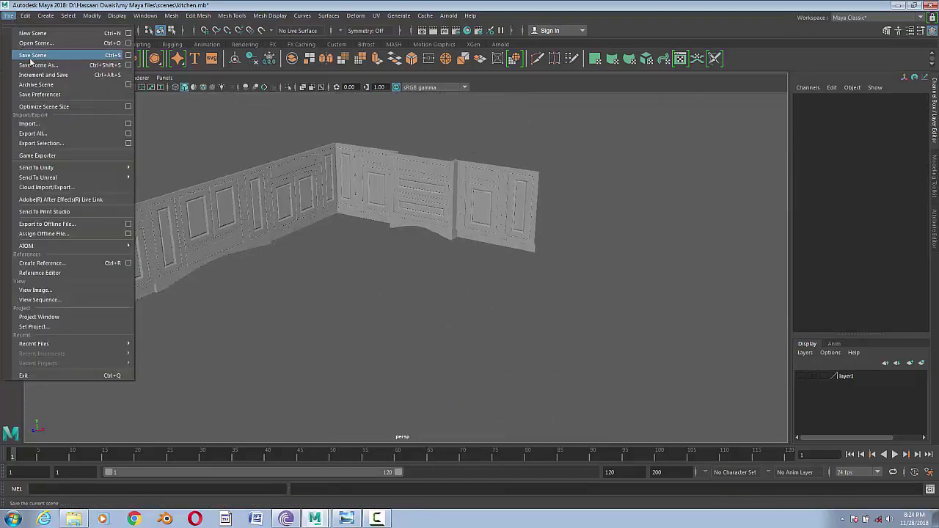
{"action": "left_click", "coordinate": [30, 56]}
{"action": "left_click_drag", "start_coordinate": [396, 323], "coordinate": [336, 340], "text": "alt"}
{"action": "scroll", "coordinate": [428, 327], "scroll_direction": "up", "scroll_amount": 4}
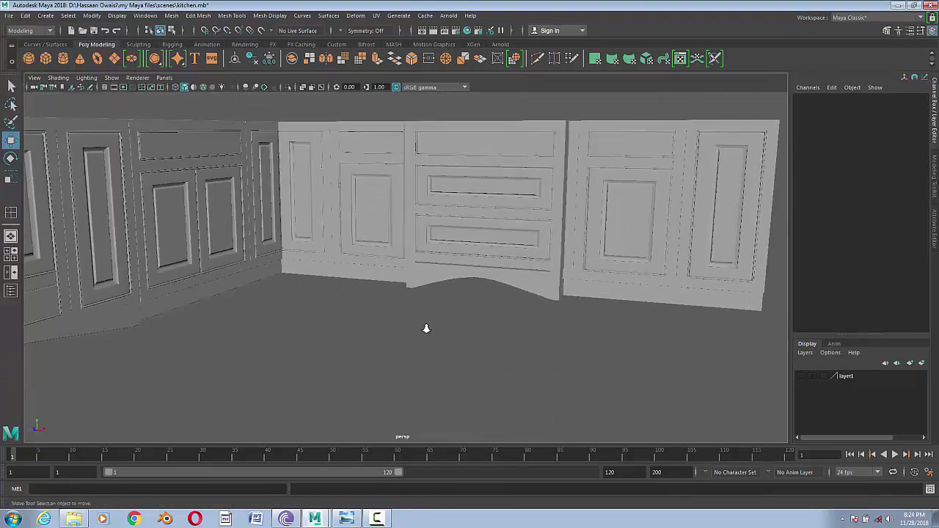
{"action": "mouse_move", "coordinate": [428, 327]}
{"action": "left_mouse_down", "text": "alt"}
{"action": "mouse_move", "coordinate": [463, 344]}
{"action": "mouse_move", "coordinate": [476, 317]}
{"action": "mouse_move", "coordinate": [529, 321]}
{"action": "mouse_move", "coordinate": [478, 318]}
{"action": "left_mouse_up", "text": "alt"}
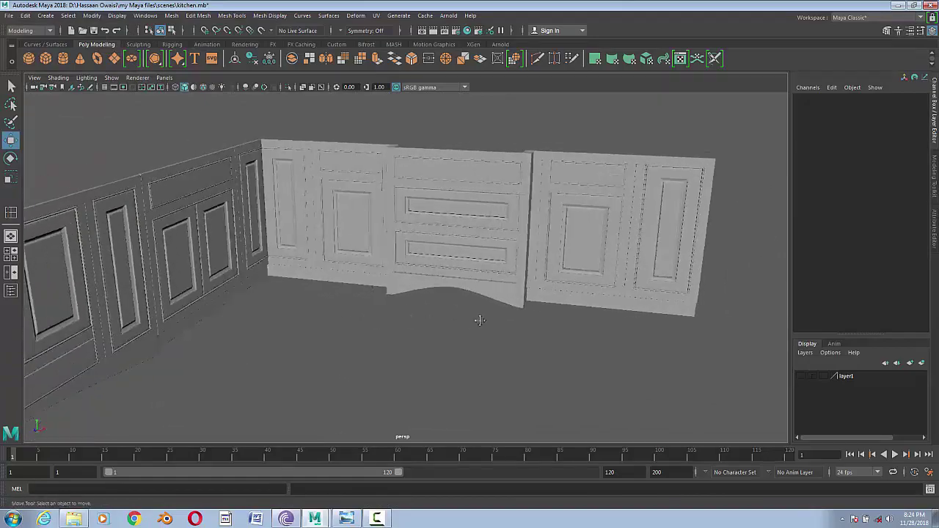
{"action": "scroll", "coordinate": [477, 318], "scroll_direction": "up", "scroll_amount": 4}
{"action": "left_click", "coordinate": [345, 519]}
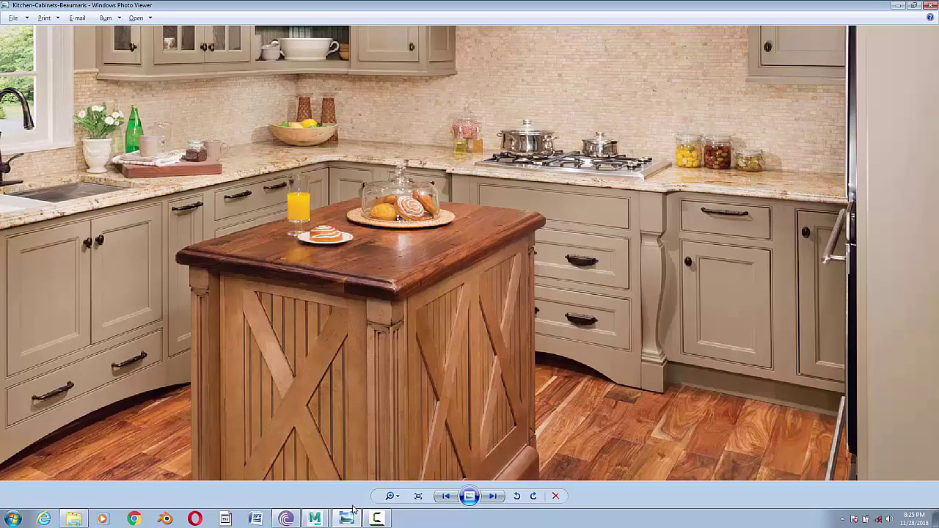
- Zoom in on the turned pilaster between the photo's cabinets, then minimize Photo Viewer
{"action": "scroll", "coordinate": [717, 296], "scroll_direction": "up", "scroll_amount": 1}
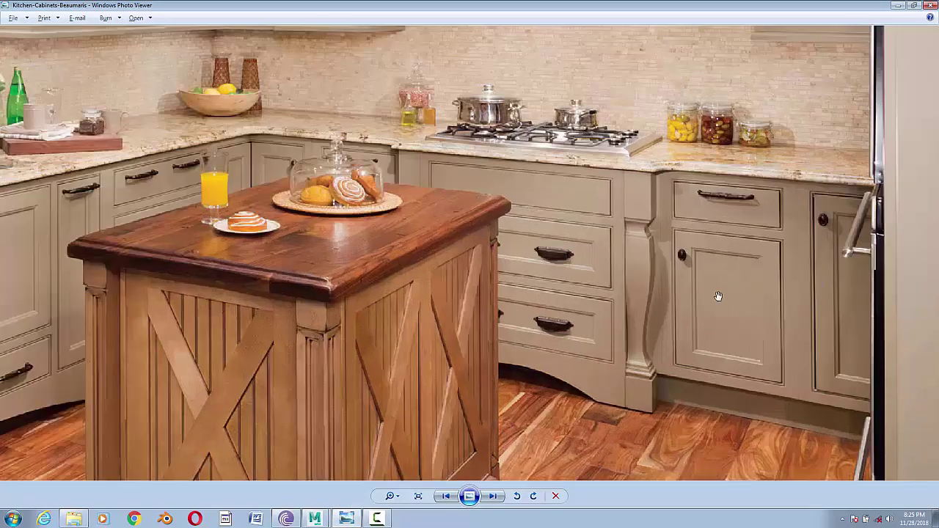
{"action": "scroll", "coordinate": [675, 275], "scroll_direction": "up", "scroll_amount": 2}
{"action": "scroll", "coordinate": [631, 256], "scroll_direction": "up", "scroll_amount": 1}
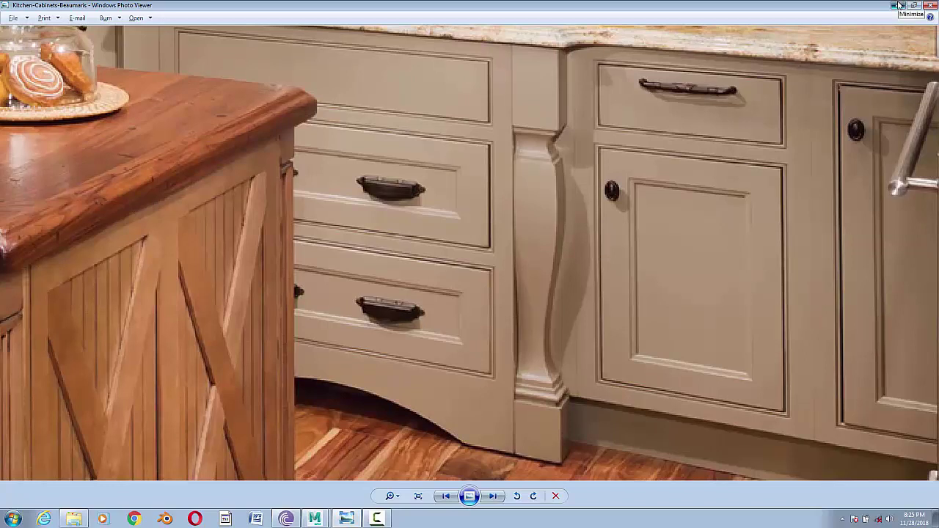
{"action": "left_click", "coordinate": [899, 5]}
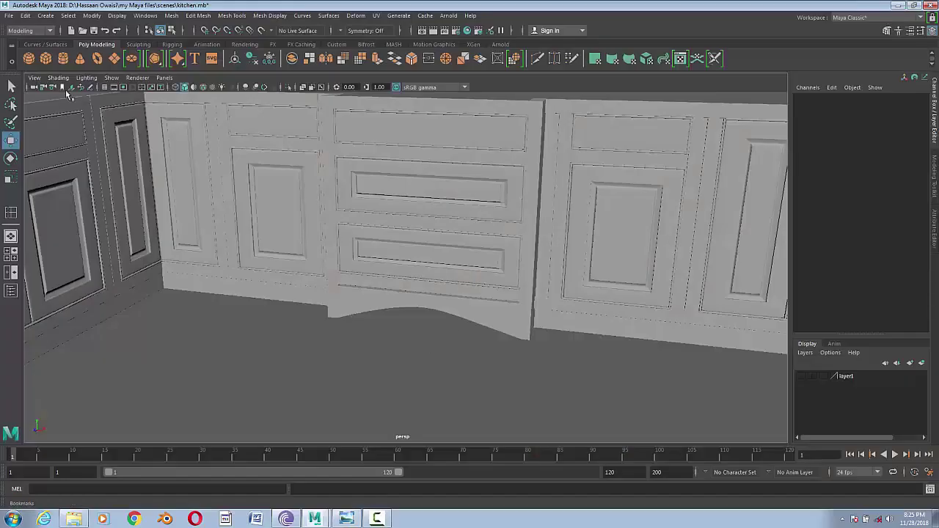
- Select block pCube144, move it to the gap between sections, and switch to front view
{"action": "left_click", "coordinate": [137, 180]}
{"action": "scroll", "coordinate": [348, 330], "scroll_direction": "down", "scroll_amount": 5}
{"action": "mouse_move", "coordinate": [68, 400]}
{"action": "left_mouse_down"}
{"action": "mouse_move", "coordinate": [391, 403]}
{"action": "mouse_move", "coordinate": [469, 314]}
{"action": "mouse_move", "coordinate": [490, 313]}
{"action": "mouse_move", "coordinate": [448, 344]}
{"action": "left_mouse_up"}
{"action": "scroll", "coordinate": [360, 396], "scroll_direction": "down", "scroll_amount": 3}
{"action": "key", "text": "space"}
{"action": "scroll", "coordinate": [341, 341], "scroll_direction": "down", "scroll_amount": 2}
{"action": "left_click_drag", "start_coordinate": [394, 192], "coordinate": [341, 224]}
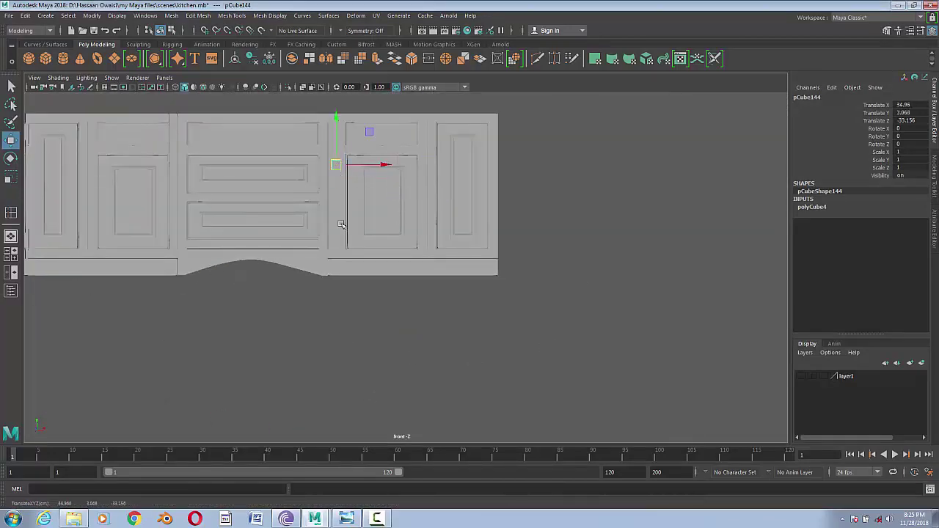
{"action": "scroll", "coordinate": [342, 224], "scroll_direction": "up", "scroll_amount": 3}
{"action": "scroll", "coordinate": [356, 277], "scroll_direction": "up", "scroll_amount": 3}
{"action": "scroll", "coordinate": [360, 342], "scroll_direction": "up", "scroll_amount": 2}
{"action": "scroll", "coordinate": [392, 320], "scroll_direction": "up", "scroll_amount": 1}
- Scale pCube144 up and move it toward the cabinet top, checking the reference photo
{"action": "key", "text": "r"}
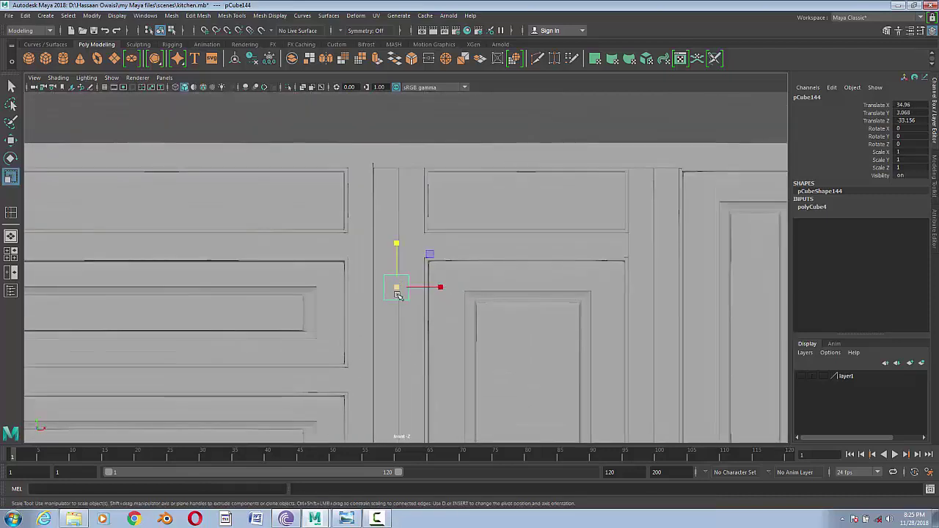
{"action": "left_click_drag", "start_coordinate": [396, 294], "coordinate": [408, 288]}
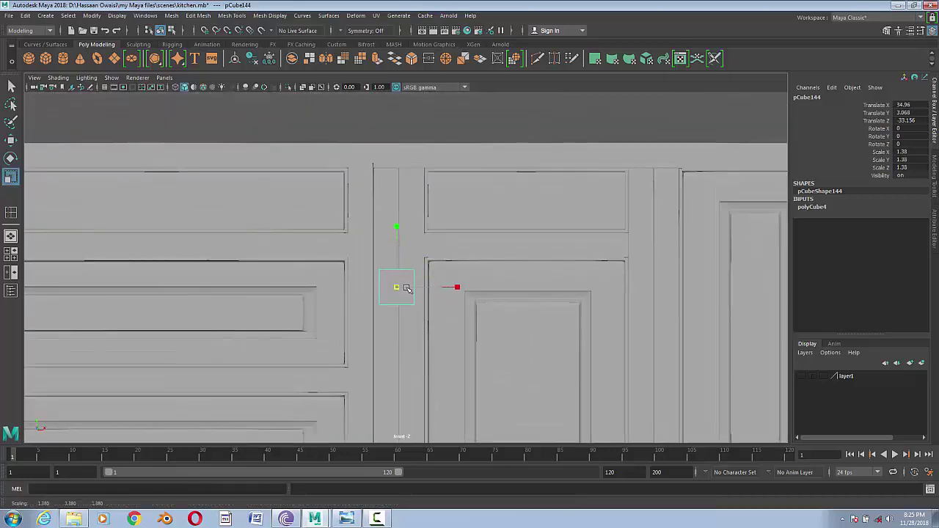
{"action": "left_click", "coordinate": [346, 518]}
{"action": "left_click", "coordinate": [346, 518]}
{"action": "mouse_move", "coordinate": [430, 287]}
{"action": "left_mouse_down"}
{"action": "mouse_move", "coordinate": [438, 287]}
{"action": "mouse_move", "coordinate": [386, 207]}
{"action": "left_mouse_up"}
{"action": "key", "text": "w"}
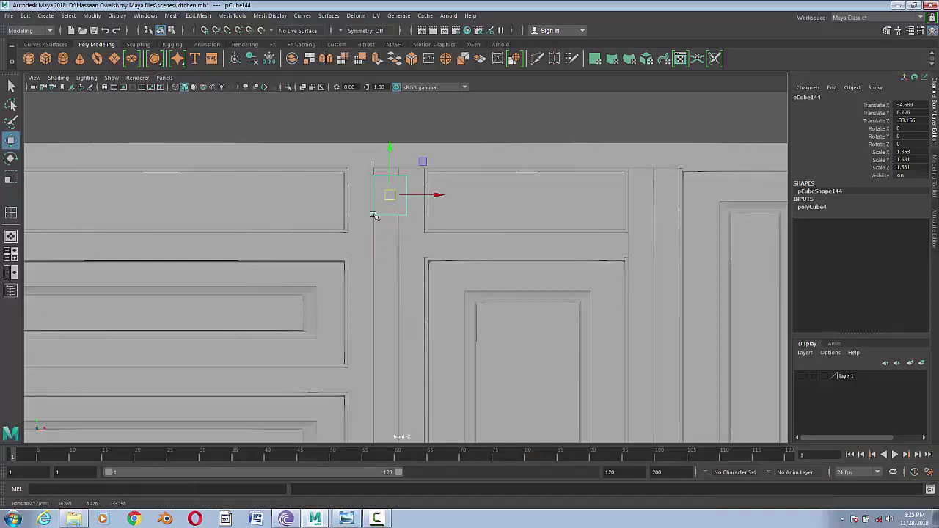
{"action": "left_click", "coordinate": [346, 519]}
{"action": "left_click", "coordinate": [346, 519]}
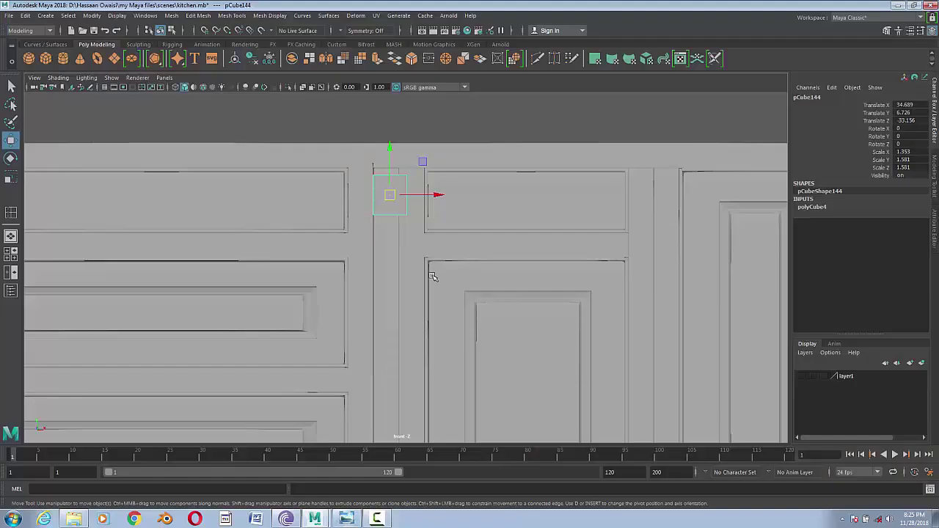
{"action": "left_click", "coordinate": [346, 519]}
{"action": "left_click", "coordinate": [346, 519]}
- Size pCube144 taller and wider and center it at the top of the gap
{"action": "left_click_drag", "start_coordinate": [389, 195], "coordinate": [387, 180]}
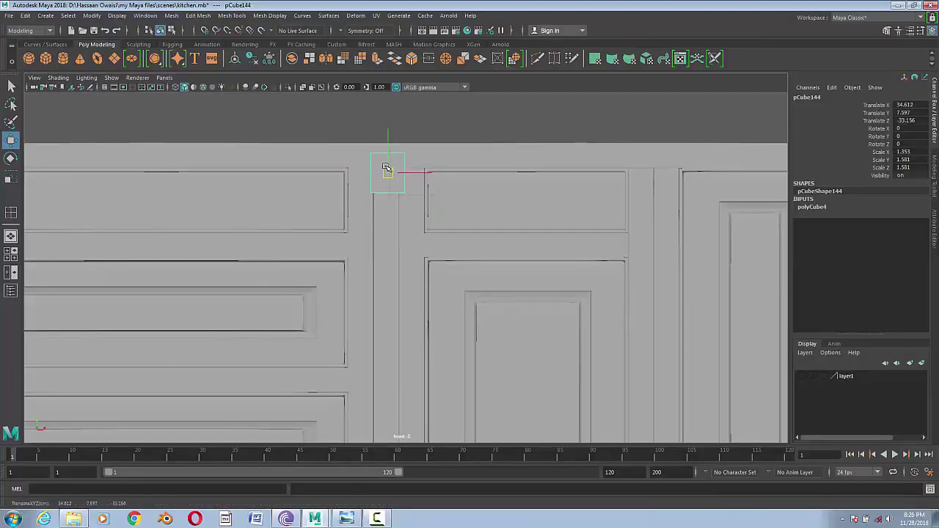
{"action": "key", "text": "r"}
{"action": "left_click_drag", "start_coordinate": [388, 141], "coordinate": [392, 110]}
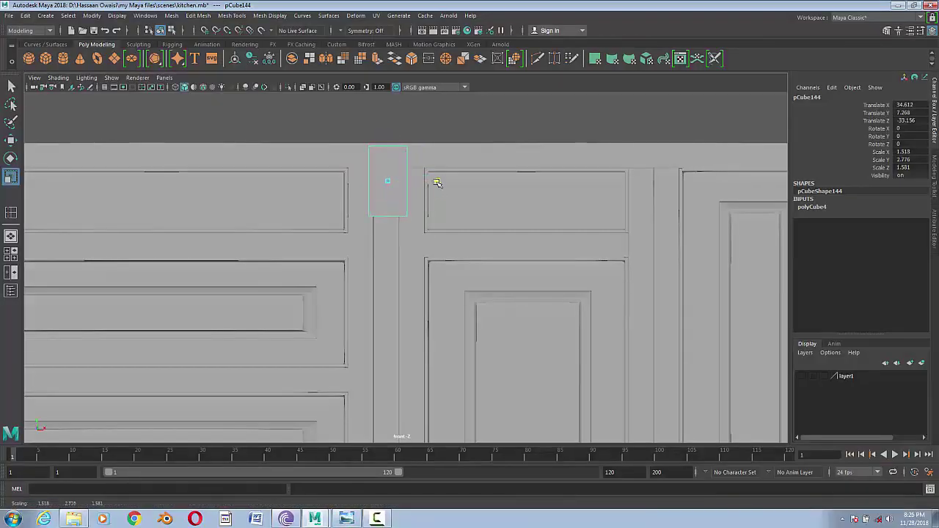
{"action": "left_click_drag", "start_coordinate": [424, 181], "coordinate": [439, 183]}
{"action": "scroll", "coordinate": [441, 300], "scroll_direction": "down", "scroll_amount": 3}
{"action": "scroll", "coordinate": [430, 308], "scroll_direction": "up", "scroll_amount": 4}
{"action": "left_click_drag", "start_coordinate": [384, 167], "coordinate": [390, 167]}
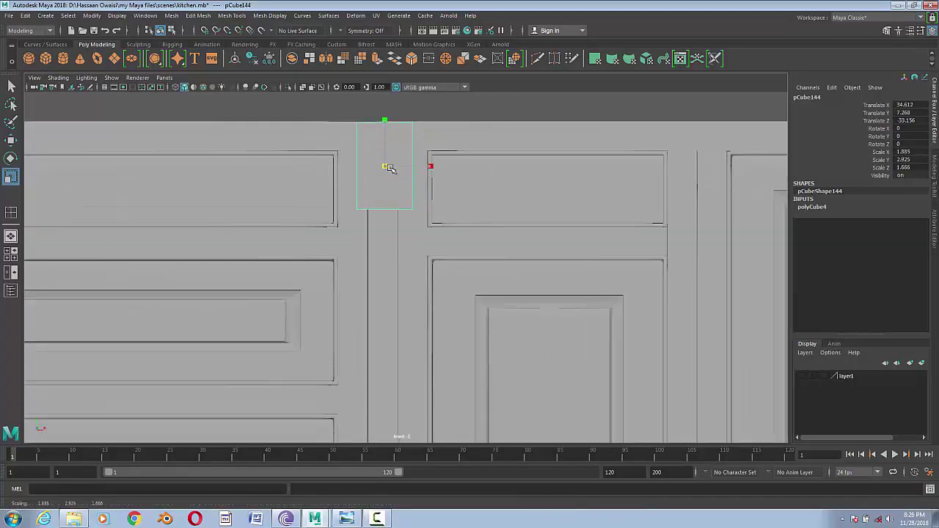
{"action": "key", "text": "w"}
{"action": "left_click_drag", "start_coordinate": [385, 118], "coordinate": [388, 129]}
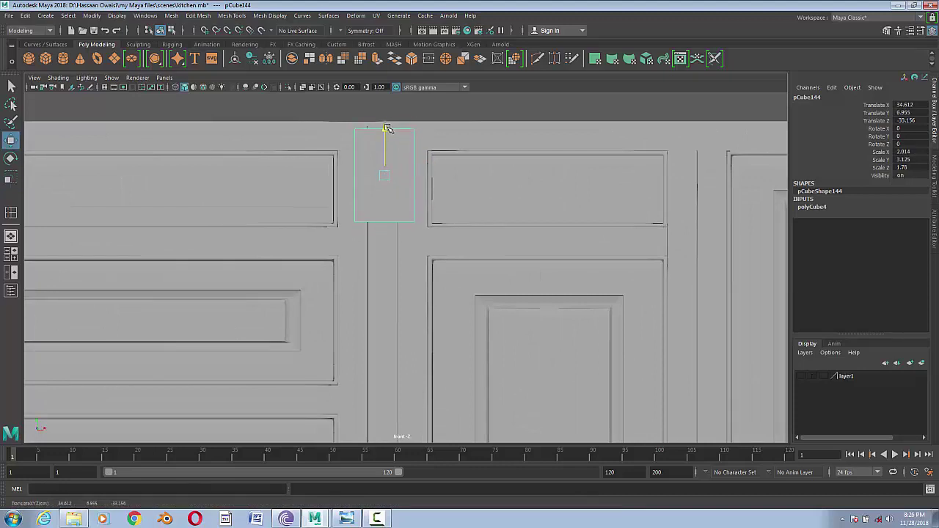
{"action": "left_click_drag", "start_coordinate": [412, 171], "coordinate": [415, 180]}
{"action": "scroll", "coordinate": [429, 268], "scroll_direction": "down", "scroll_amount": 2}
{"action": "scroll", "coordinate": [438, 291], "scroll_direction": "down", "scroll_amount": 2}
{"action": "scroll", "coordinate": [438, 291], "scroll_direction": "up", "scroll_amount": 2}
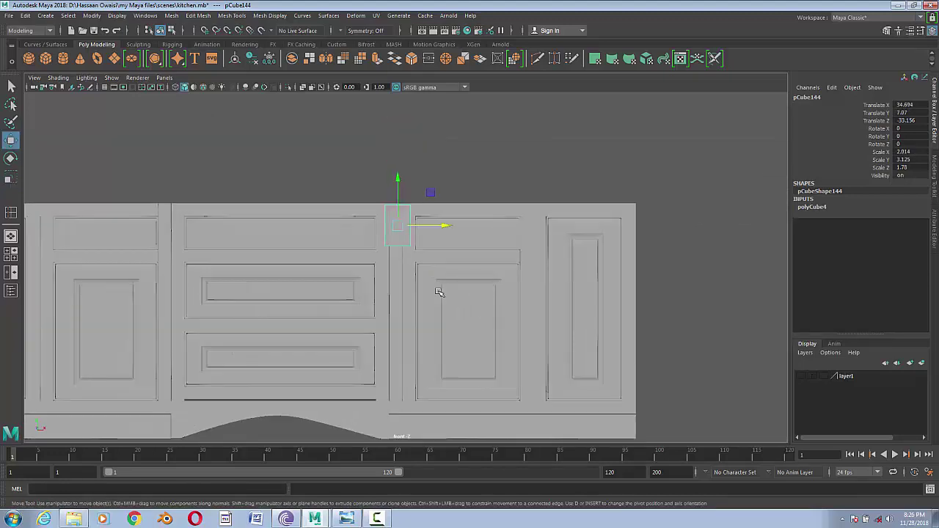
{"action": "scroll", "coordinate": [418, 275], "scroll_direction": "up", "scroll_amount": 2}
- In perspective view, push pCube144 back in Z flush with the cabinet front
{"action": "right_click", "coordinate": [392, 206]}
{"action": "key", "text": "space"}
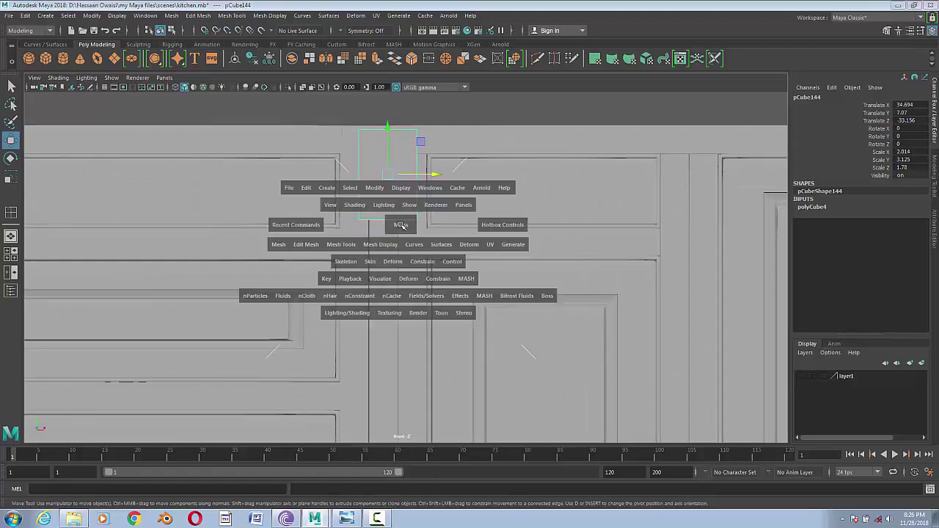
{"action": "left_click_drag", "start_coordinate": [404, 223], "coordinate": [394, 224]}
{"action": "scroll", "coordinate": [399, 309], "scroll_direction": "up", "scroll_amount": 5}
{"action": "left_click_drag", "start_coordinate": [396, 292], "coordinate": [497, 139]}
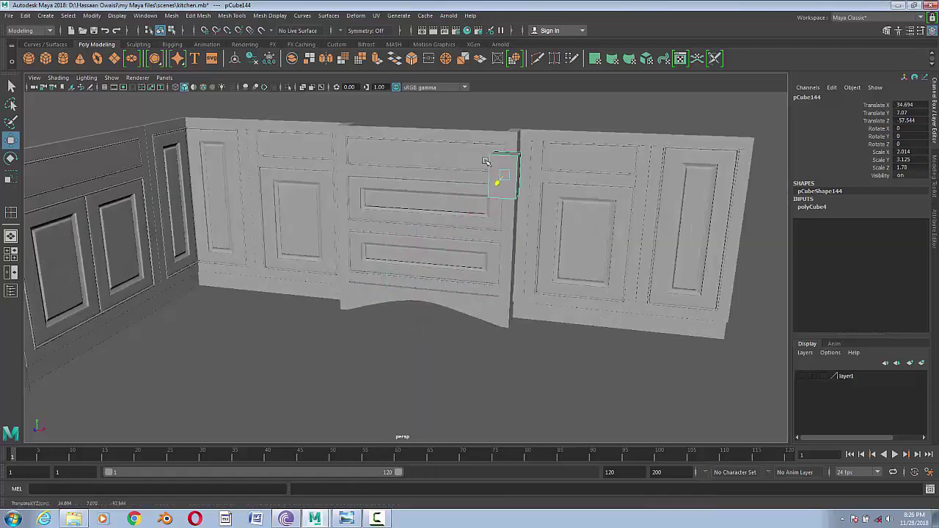
{"action": "scroll", "coordinate": [514, 169], "scroll_direction": "up", "scroll_amount": 3}
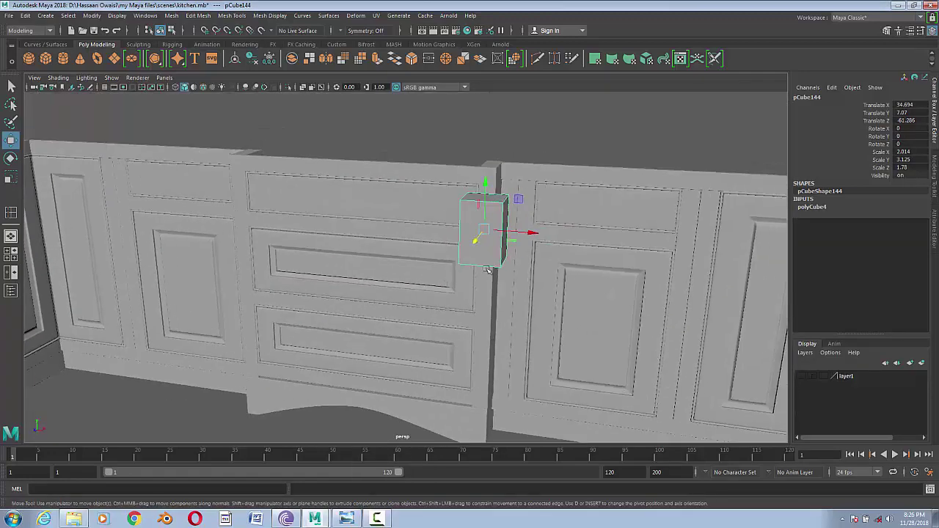
{"action": "left_click", "coordinate": [526, 176]}
{"action": "scroll", "coordinate": [527, 177], "scroll_direction": "up", "scroll_amount": 3}
{"action": "scroll", "coordinate": [526, 177], "scroll_direction": "down", "scroll_amount": 3}
- Select the block's bottom face in front view and compare against the reference photo
{"action": "left_click", "coordinate": [484, 198]}
{"action": "key", "text": "space"}
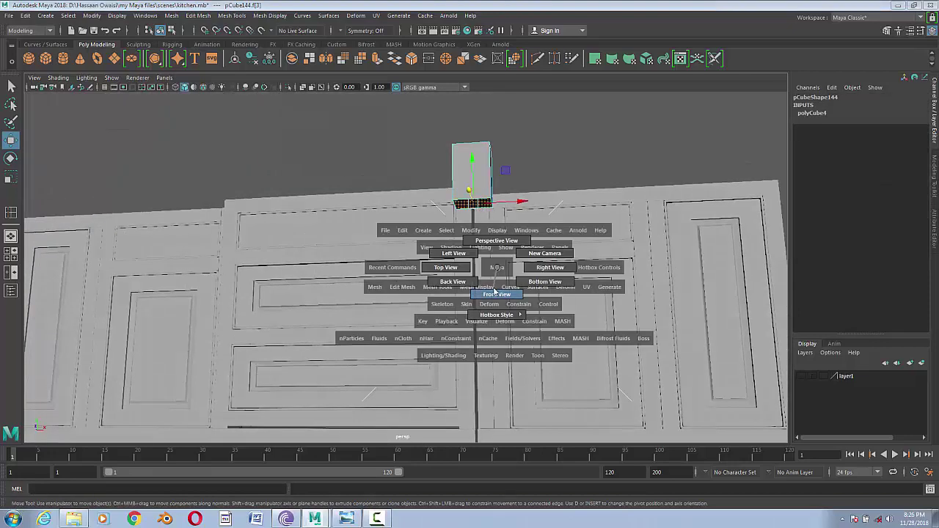
{"action": "left_click_drag", "start_coordinate": [470, 248], "coordinate": [470, 308]}
{"action": "scroll", "coordinate": [461, 268], "scroll_direction": "down", "scroll_amount": 3}
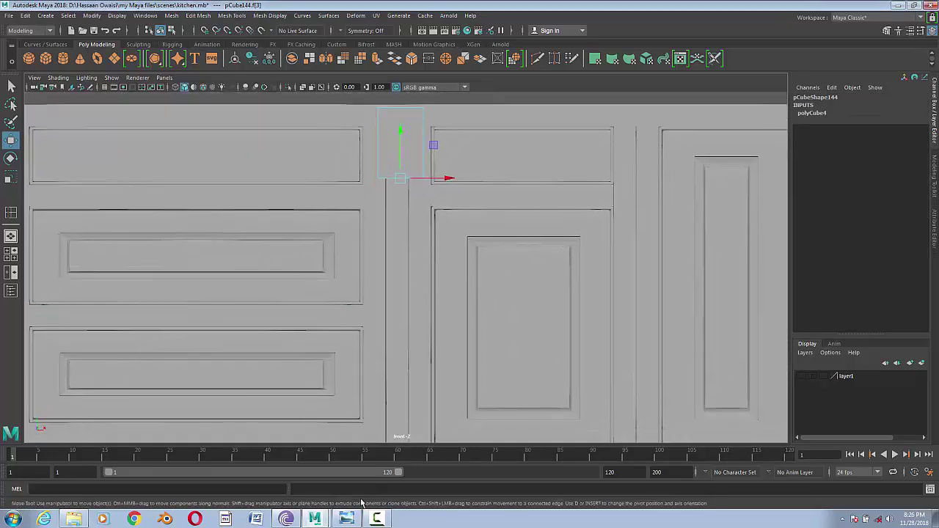
{"action": "left_click", "coordinate": [347, 519]}
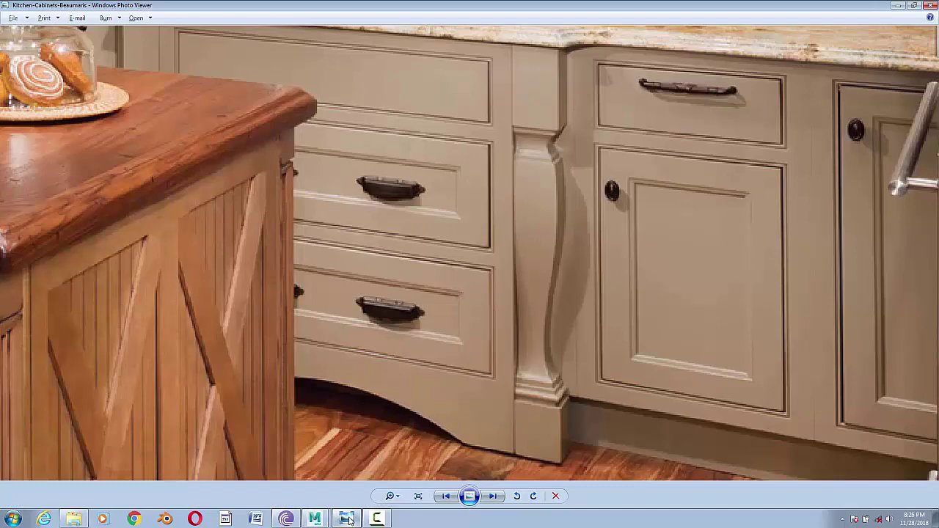
{"action": "left_click", "coordinate": [349, 519]}
- Extrude the bottom face twice, pulling it down and tapering it inward
{"action": "left_click", "coordinate": [379, 59]}
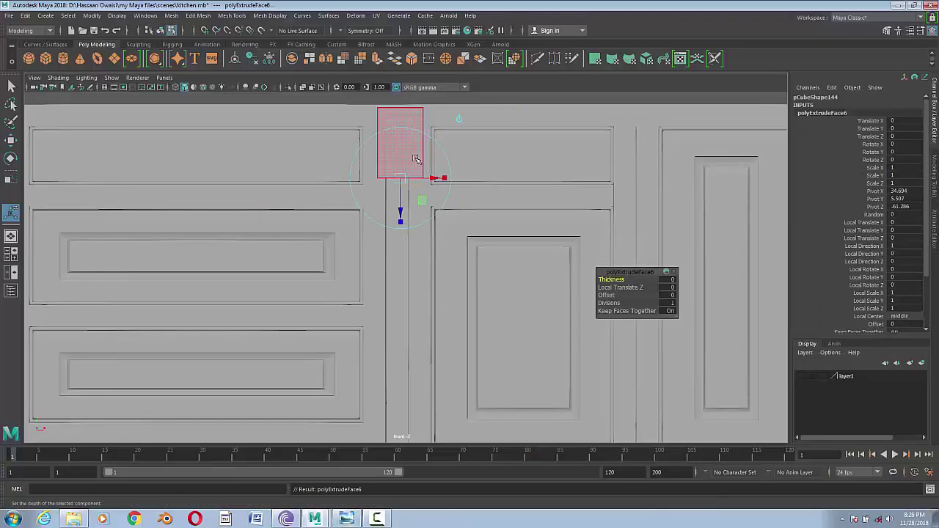
{"action": "left_click_drag", "start_coordinate": [399, 218], "coordinate": [400, 210]}
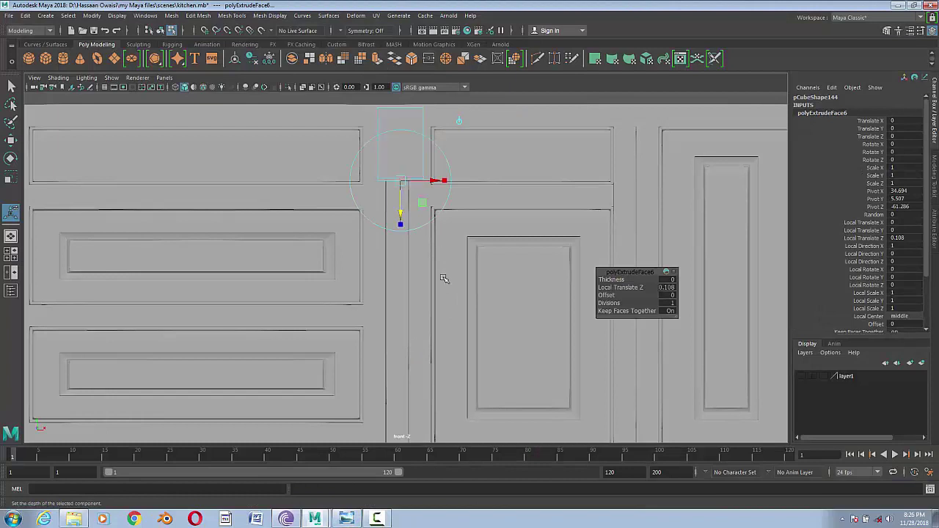
{"action": "scroll", "coordinate": [440, 271], "scroll_direction": "up", "scroll_amount": 2}
{"action": "scroll", "coordinate": [421, 270], "scroll_direction": "up", "scroll_amount": 1}
{"action": "scroll", "coordinate": [421, 269], "scroll_direction": "up", "scroll_amount": 1}
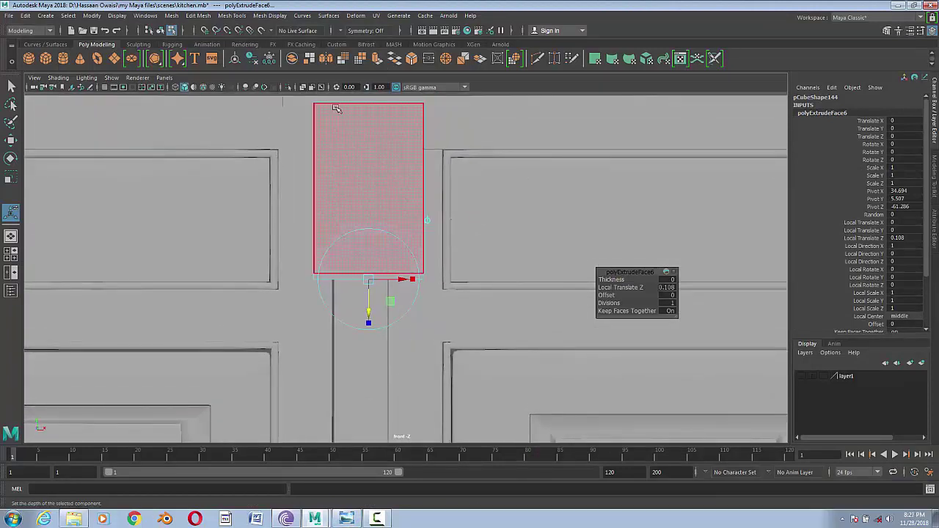
{"action": "left_click", "coordinate": [379, 58]}
{"action": "left_click_drag", "start_coordinate": [370, 316], "coordinate": [367, 329]}
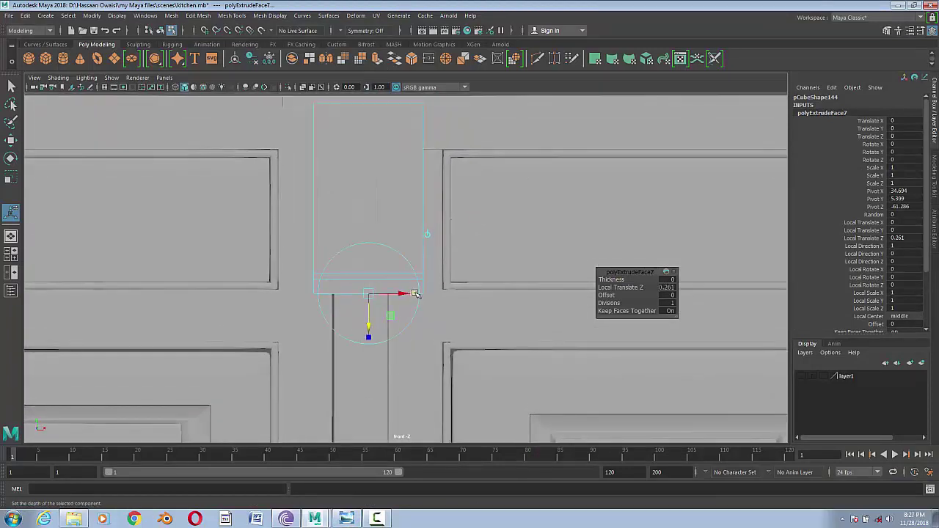
{"action": "key", "text": "r"}
{"action": "left_click_drag", "start_coordinate": [387, 297], "coordinate": [352, 299]}
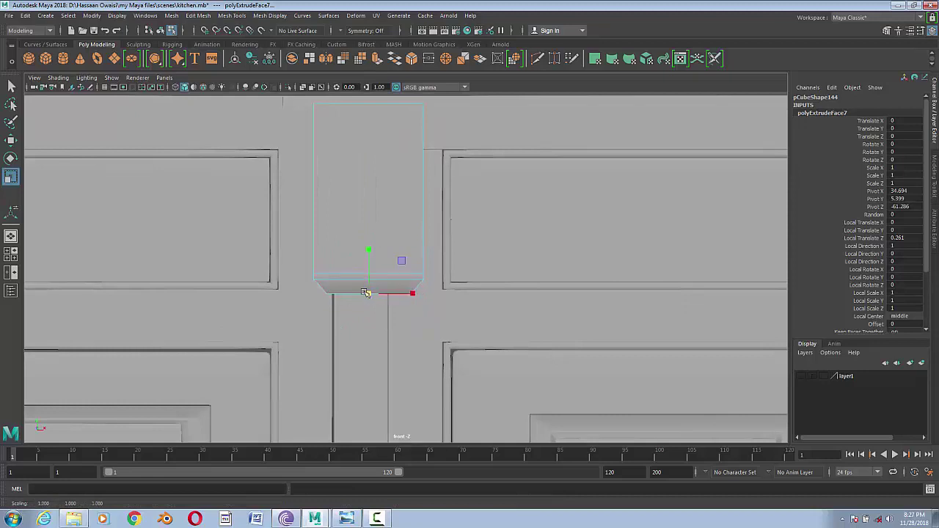
{"action": "key", "text": "w"}
- Add narrowing extrusions and several stacked rings to form the pilaster's turned neck
{"action": "left_click", "coordinate": [379, 59]}
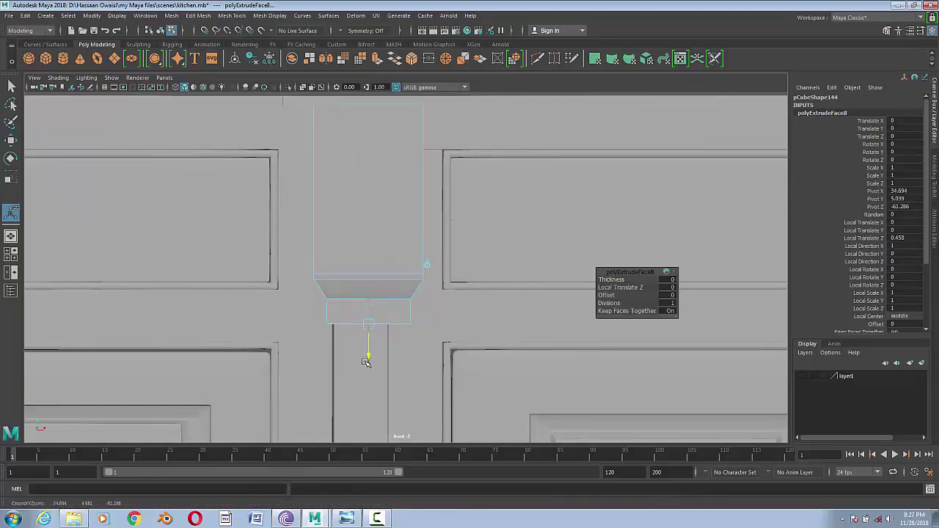
{"action": "key", "text": "r"}
{"action": "left_click_drag", "start_coordinate": [369, 323], "coordinate": [356, 321]}
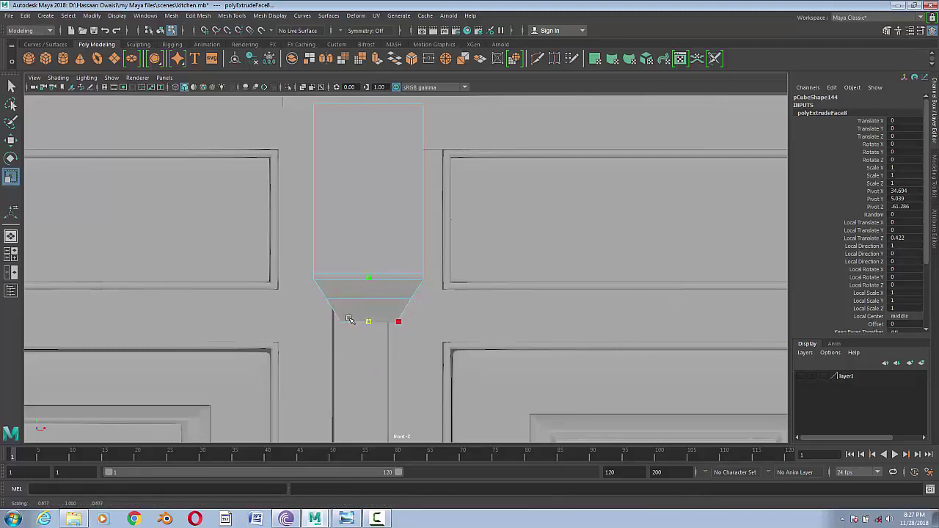
{"action": "key", "text": "ctrl+e"}
{"action": "key", "text": "ctrl+e"}
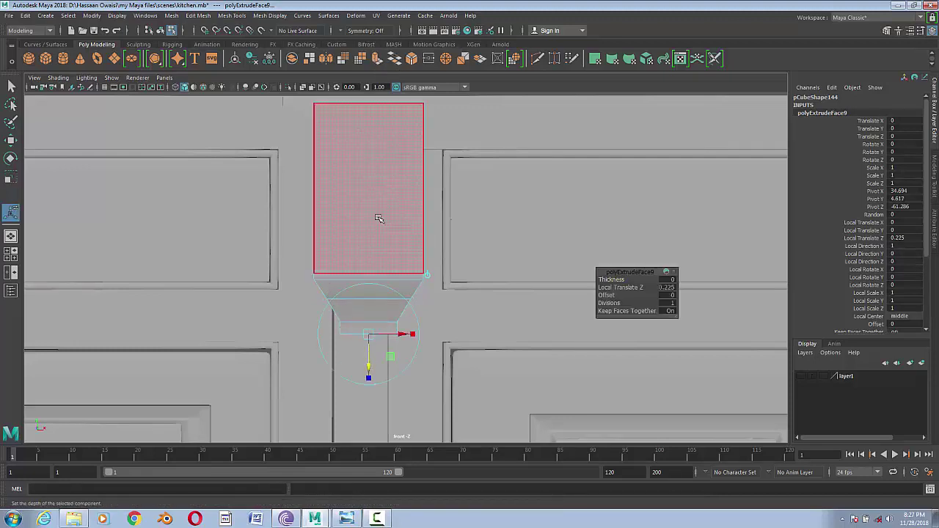
{"action": "mouse_move", "coordinate": [368, 366]}
{"action": "left_mouse_down"}
{"action": "mouse_move", "coordinate": [368, 373]}
{"action": "mouse_move", "coordinate": [388, 357]}
{"action": "left_mouse_up"}
{"action": "key", "text": "r"}
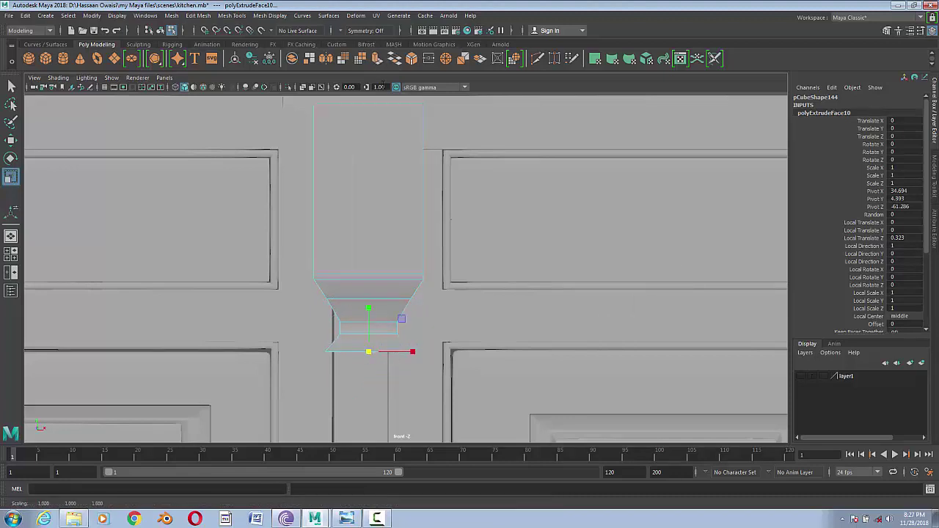
{"action": "left_click", "coordinate": [376, 59]}
{"action": "left_click_drag", "start_coordinate": [369, 382], "coordinate": [367, 347]}
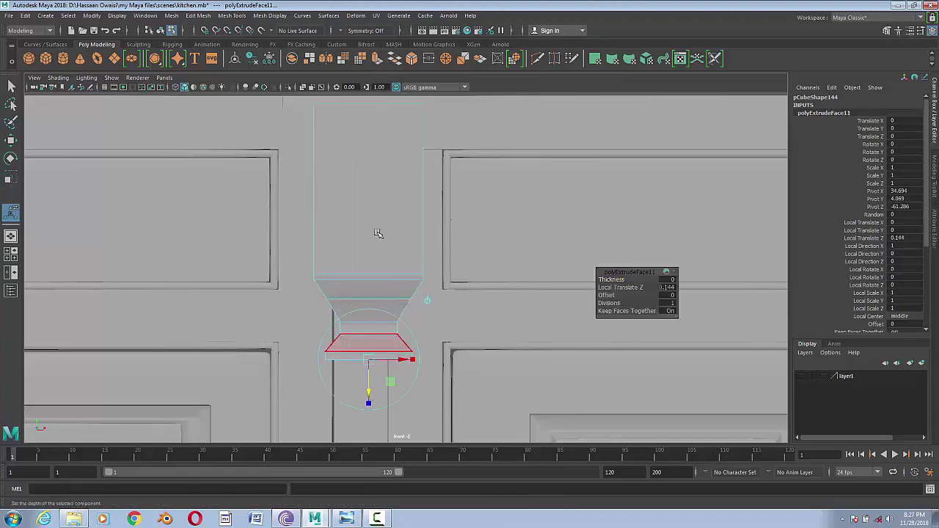
{"action": "key", "text": "ctrl+e"}
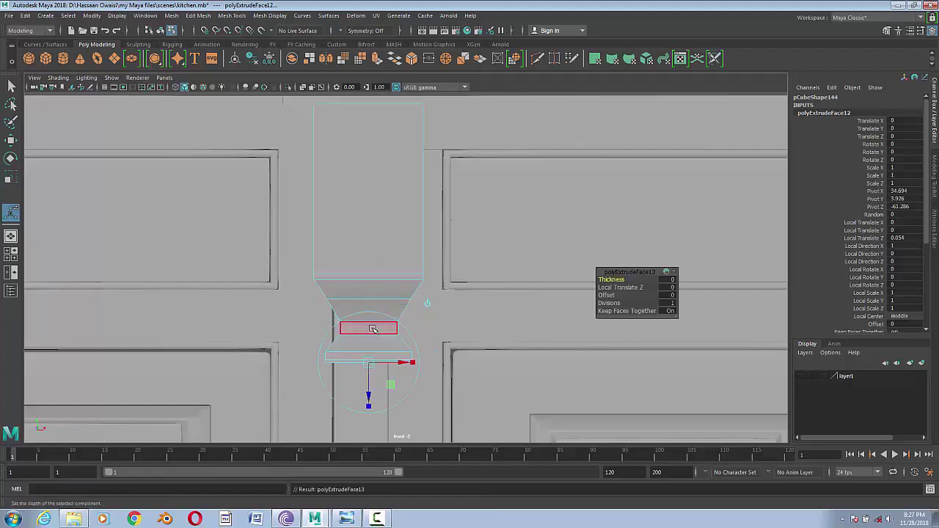
{"action": "key", "text": "ctrl+e"}
{"action": "left_click_drag", "start_coordinate": [369, 385], "coordinate": [367, 415]}
{"action": "key", "text": "ctrl+e"}
{"action": "middle_click_drag", "start_coordinate": [457, 384], "coordinate": [454, 310], "text": "alt"}
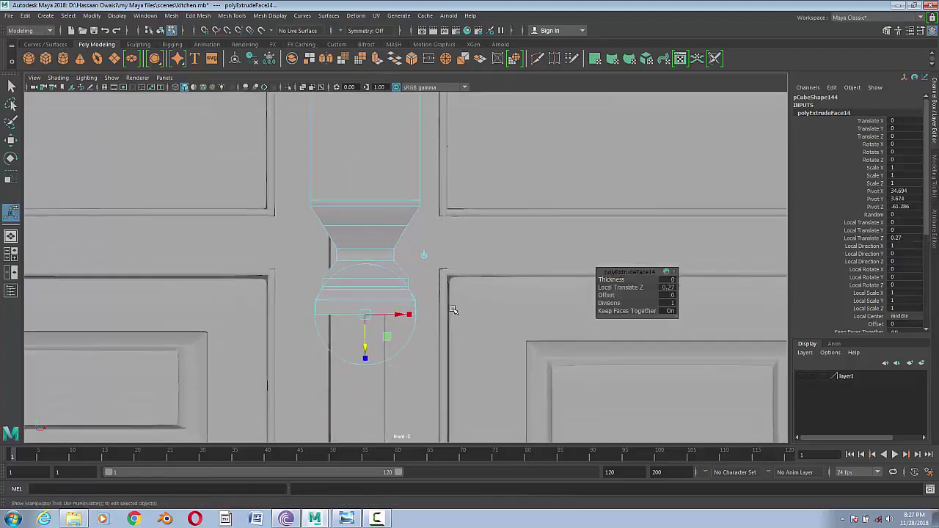
- Extrude the long pilaster body downward, widening then narrowing its lower end
{"action": "left_click", "coordinate": [377, 58]}
{"action": "left_click_drag", "start_coordinate": [364, 341], "coordinate": [355, 425]}
{"action": "middle_click_drag", "start_coordinate": [355, 424], "coordinate": [356, 365], "text": "alt"}
{"action": "key", "text": "r"}
{"action": "left_click_drag", "start_coordinate": [367, 334], "coordinate": [379, 335]}
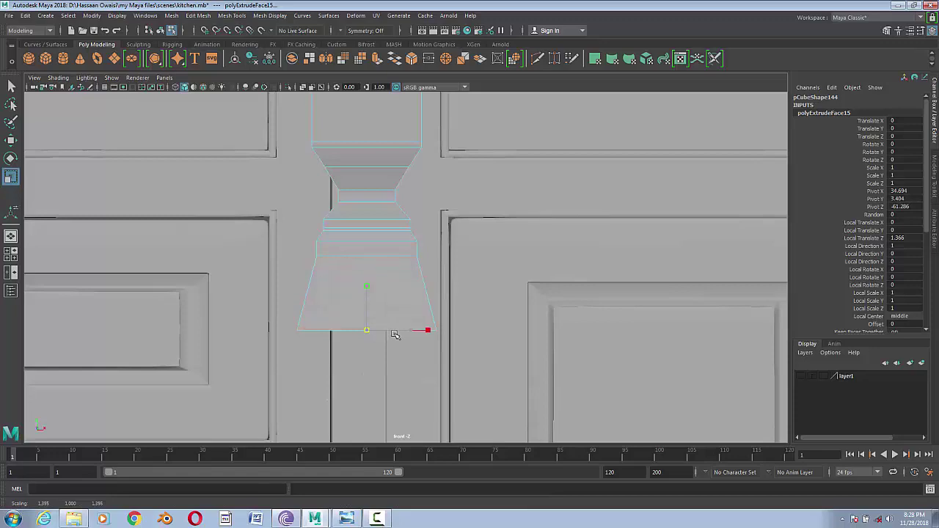
{"action": "left_click", "coordinate": [378, 58]}
{"action": "left_click_drag", "start_coordinate": [367, 371], "coordinate": [387, 428]}
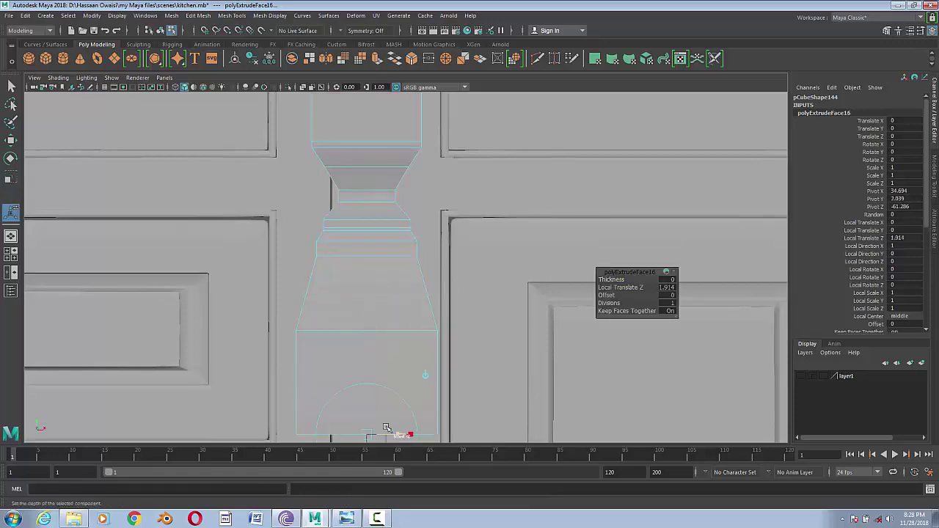
{"action": "scroll", "coordinate": [387, 428], "scroll_direction": "down", "scroll_amount": 2}
{"action": "left_click", "coordinate": [377, 59]}
{"action": "left_click_drag", "start_coordinate": [384, 345], "coordinate": [387, 450]}
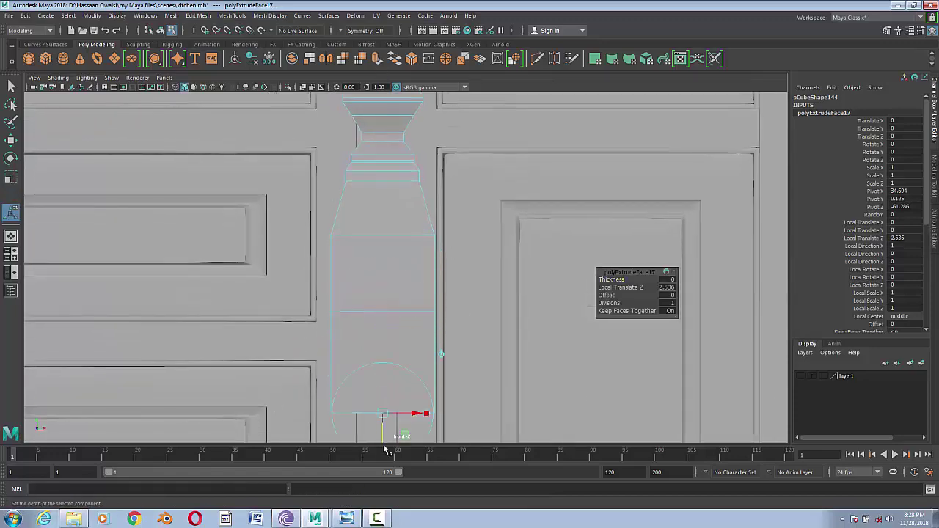
{"action": "scroll", "coordinate": [283, 272], "scroll_direction": "down", "scroll_amount": 3}
{"action": "key", "text": "r"}
{"action": "mouse_move", "coordinate": [393, 312]}
{"action": "left_mouse_down"}
{"action": "mouse_move", "coordinate": [382, 313]}
{"action": "mouse_move", "coordinate": [390, 371]}
{"action": "left_mouse_up"}
- Extrude once more and preview the pilaster smoothed before returning to blocky display
{"action": "left_click", "coordinate": [377, 58]}
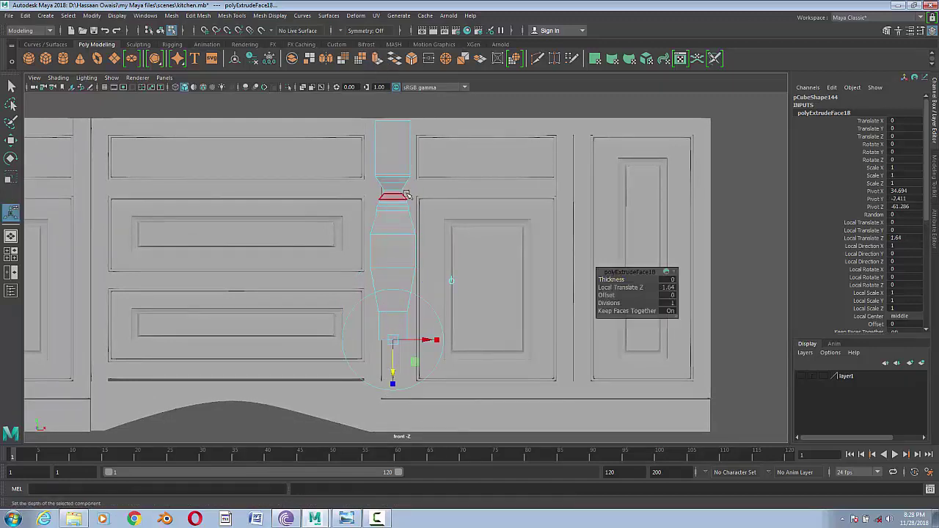
{"action": "key", "text": "r"}
{"action": "left_click", "coordinate": [406, 256]}
{"action": "key", "text": "3"}
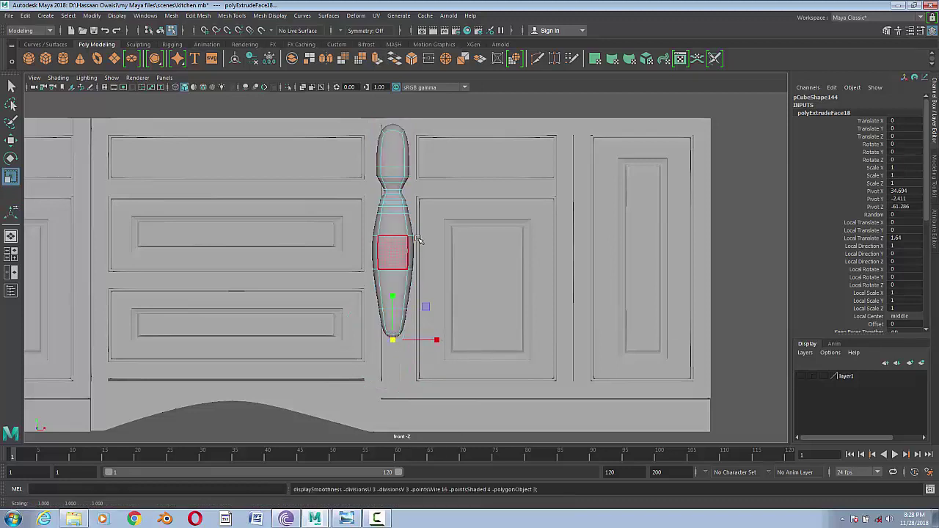
{"action": "key", "text": "1"}
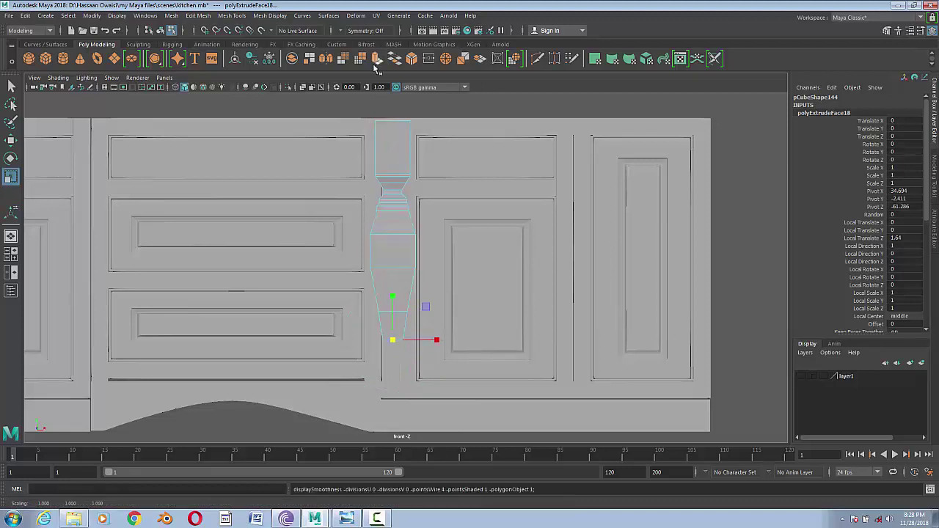
- Add the final stepped extrusions so the pilaster base reaches the plinth, up to polyExtrudeFace26
{"action": "left_click", "coordinate": [377, 59]}
{"action": "left_click_drag", "start_coordinate": [392, 341], "coordinate": [393, 411]}
{"action": "left_click", "coordinate": [376, 60]}
{"action": "left_click", "coordinate": [377, 60]}
{"action": "key", "text": "r"}
{"action": "left_click", "coordinate": [377, 60]}
{"action": "key", "text": "ctrl+e"}
{"action": "key", "text": "r"}
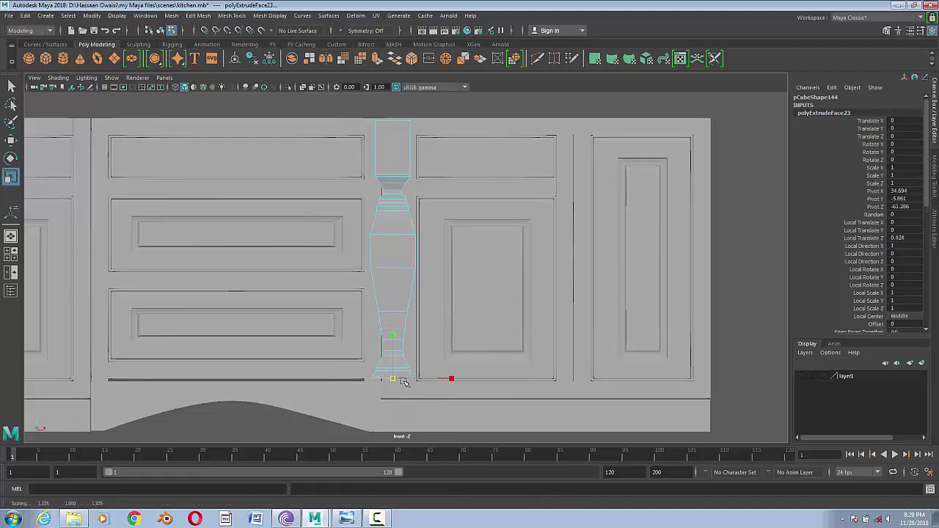
{"action": "left_click", "coordinate": [376, 60]}
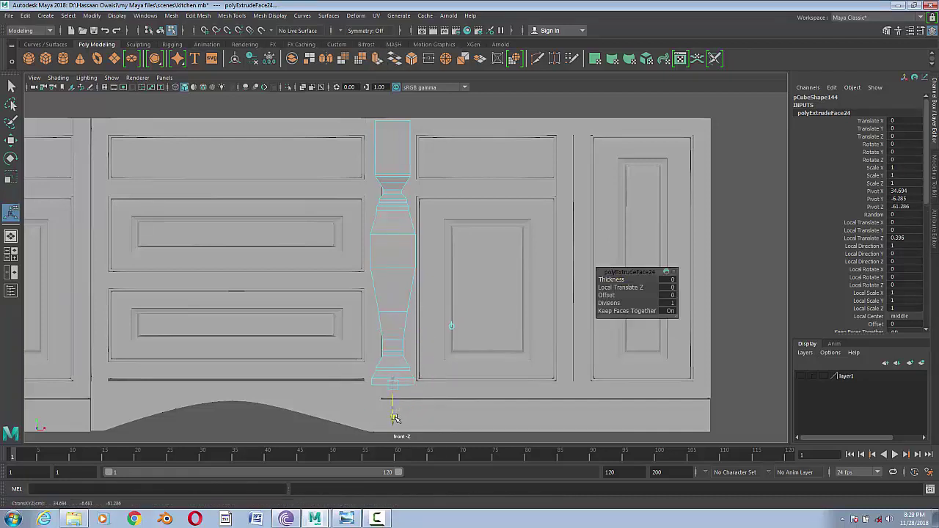
{"action": "left_click_drag", "start_coordinate": [396, 408], "coordinate": [393, 459]}
{"action": "key", "text": "ctrl+e"}
{"action": "left_click", "coordinate": [377, 60]}
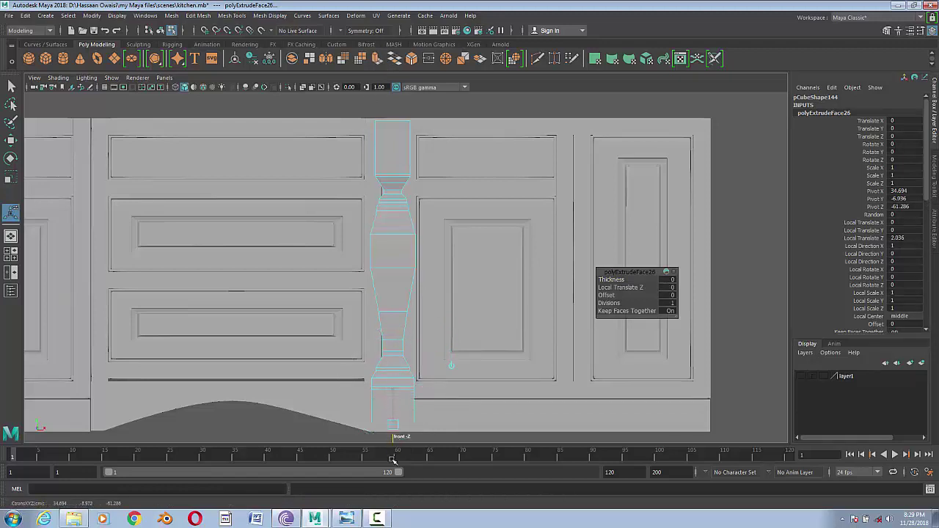
- Return to object mode, select the pilaster column and frame it in the front view
{"action": "right_click", "coordinate": [393, 222]}
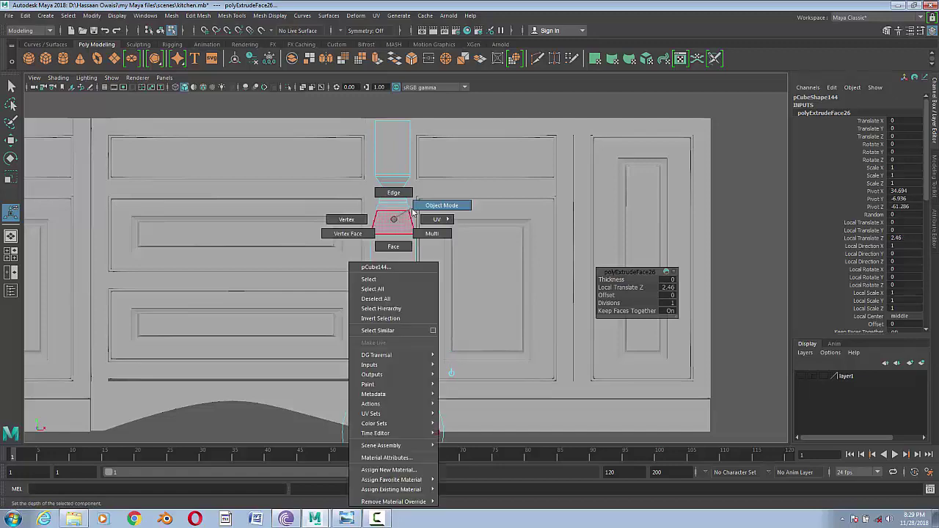
{"action": "left_click_drag", "start_coordinate": [419, 247], "coordinate": [497, 320]}
{"action": "left_click", "coordinate": [496, 321]}
{"action": "key", "text": "f"}
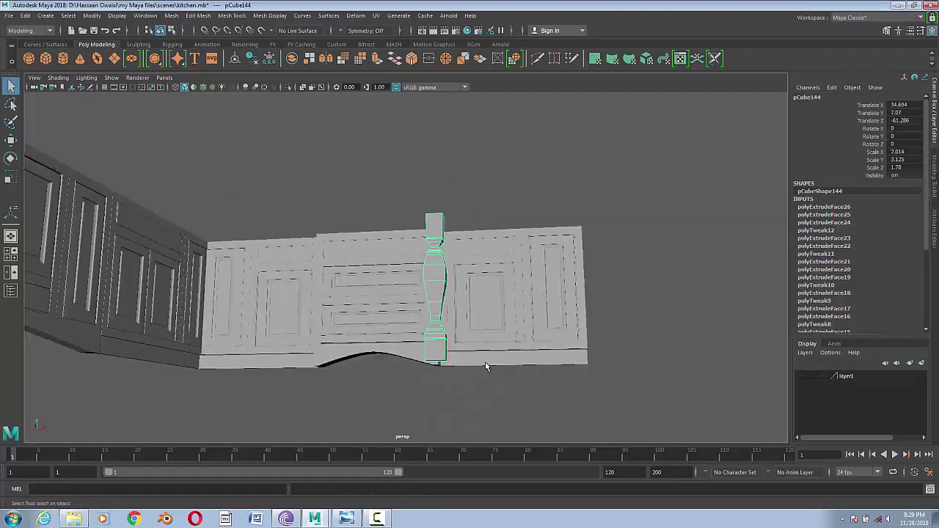
{"action": "mouse_move", "coordinate": [440, 345]}
{"action": "left_mouse_down", "text": "alt"}
{"action": "mouse_move", "coordinate": [417, 385]}
{"action": "mouse_move", "coordinate": [453, 361]}
{"action": "mouse_move", "coordinate": [448, 372]}
{"action": "left_mouse_up", "text": "alt"}
{"action": "key", "text": "space"}
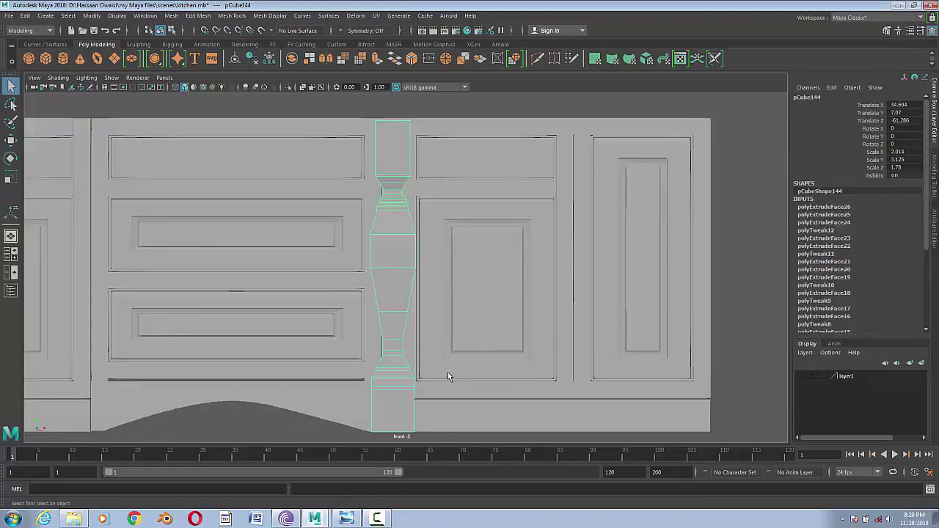
{"action": "scroll", "coordinate": [272, 262], "scroll_direction": "up", "scroll_amount": 2}
{"action": "scroll", "coordinate": [403, 243], "scroll_direction": "up", "scroll_amount": 3}
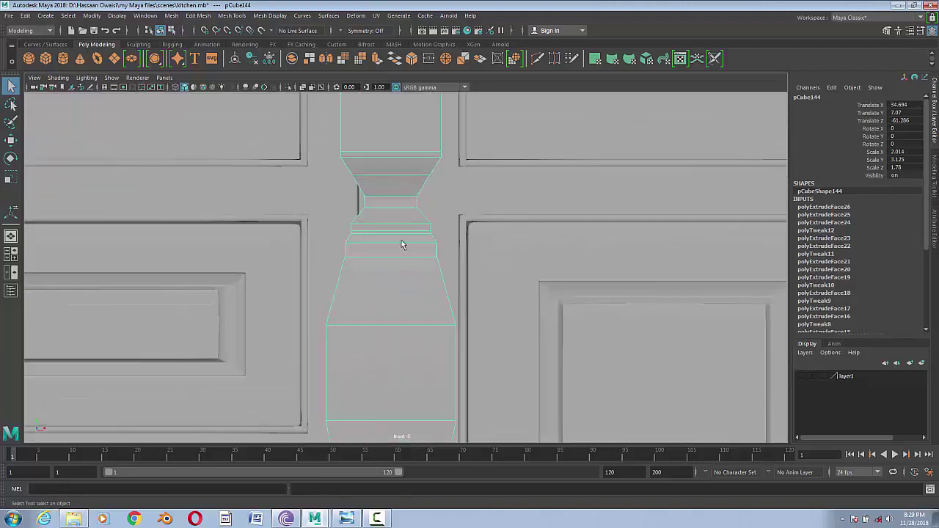
{"action": "scroll", "coordinate": [597, 295], "scroll_direction": "up", "scroll_amount": 3}
- Insert an edge loop around the pilaster's neck with Insert Edge Loop
{"action": "left_click", "coordinate": [286, 16]}
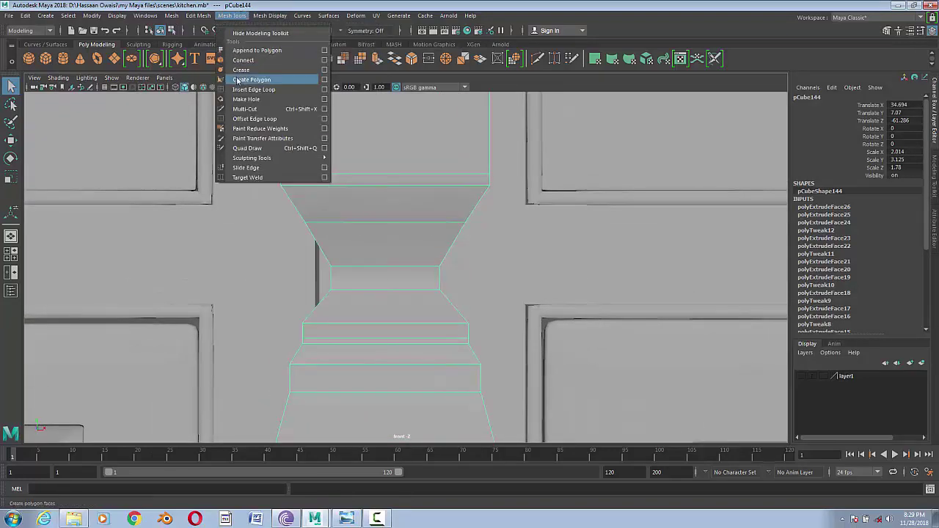
{"action": "left_click", "coordinate": [268, 79]}
{"action": "key", "text": "3"}
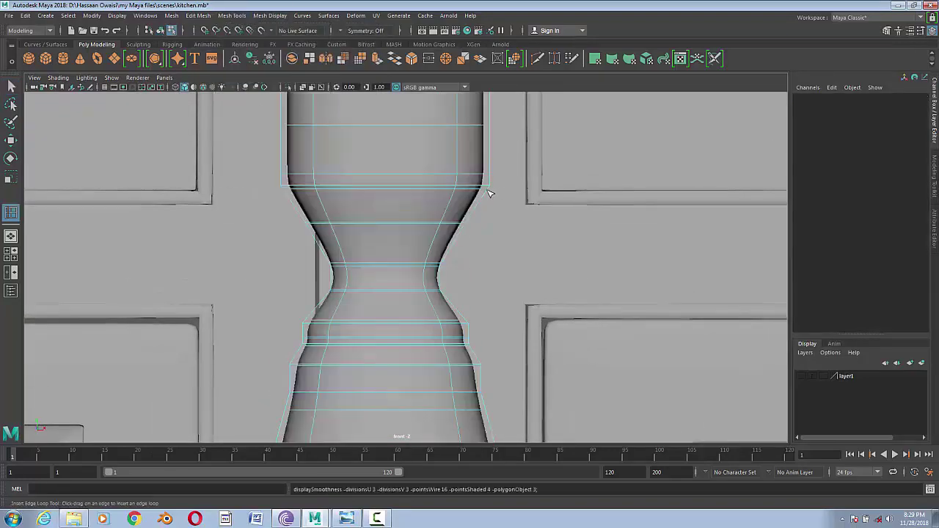
{"action": "key", "text": "1"}
{"action": "left_click_drag", "start_coordinate": [465, 225], "coordinate": [465, 231]}
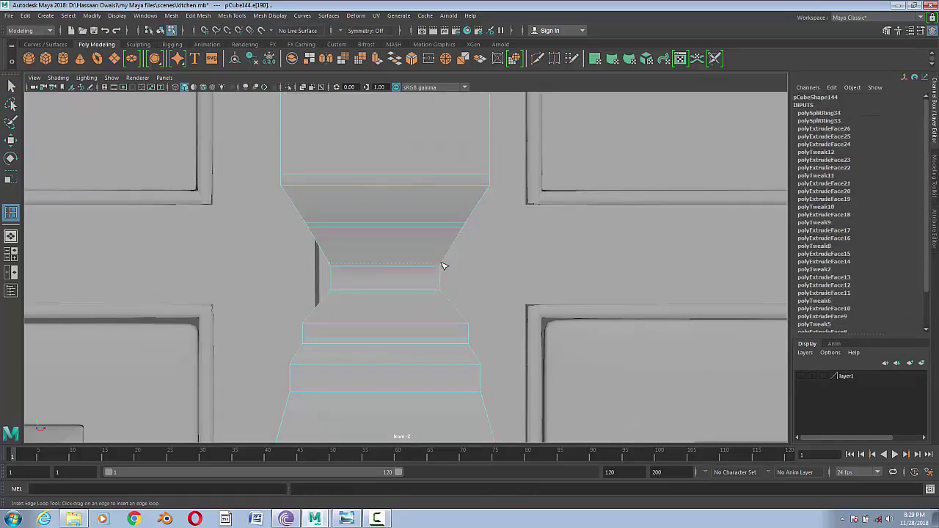
{"action": "left_click", "coordinate": [444, 262]}
- Select the new neck edge loop, scale it narrower, and check the smoothed result
{"action": "left_click", "coordinate": [11, 139]}
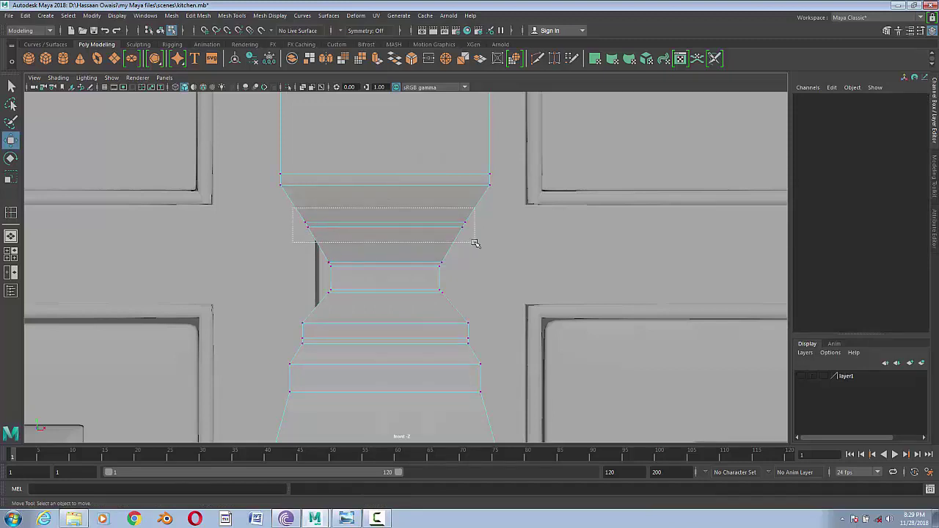
{"action": "double_click", "coordinate": [398, 224]}
{"action": "key", "text": "e"}
{"action": "key", "text": "r"}
{"action": "left_click_drag", "start_coordinate": [393, 229], "coordinate": [390, 226]}
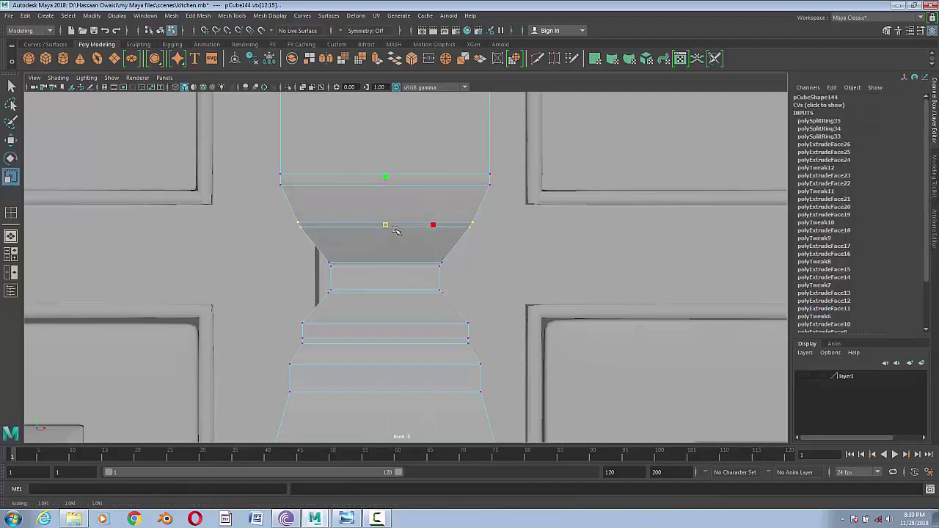
{"action": "key", "text": "3"}
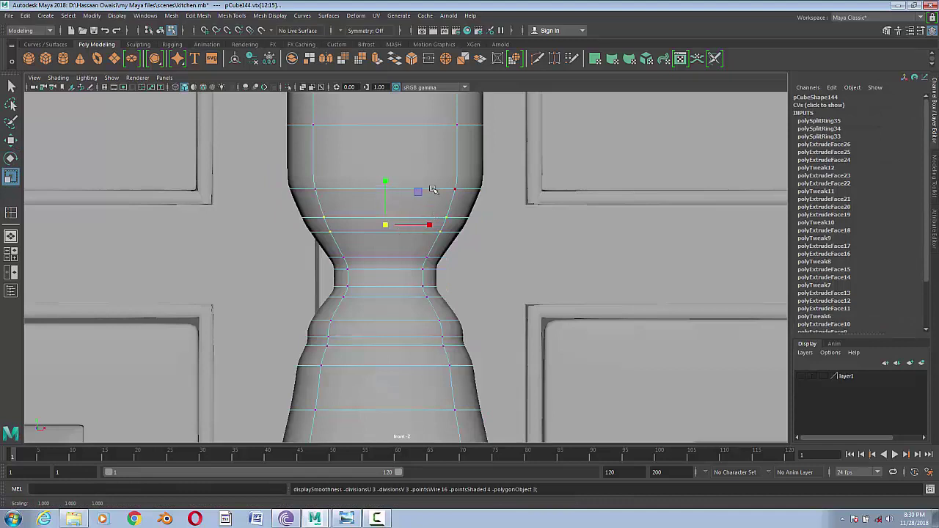
{"action": "key", "text": "F8"}
{"action": "key", "text": "1"}
- Insert more edge loops on the pilaster body, including one below the neck
{"action": "left_click", "coordinate": [242, 17]}
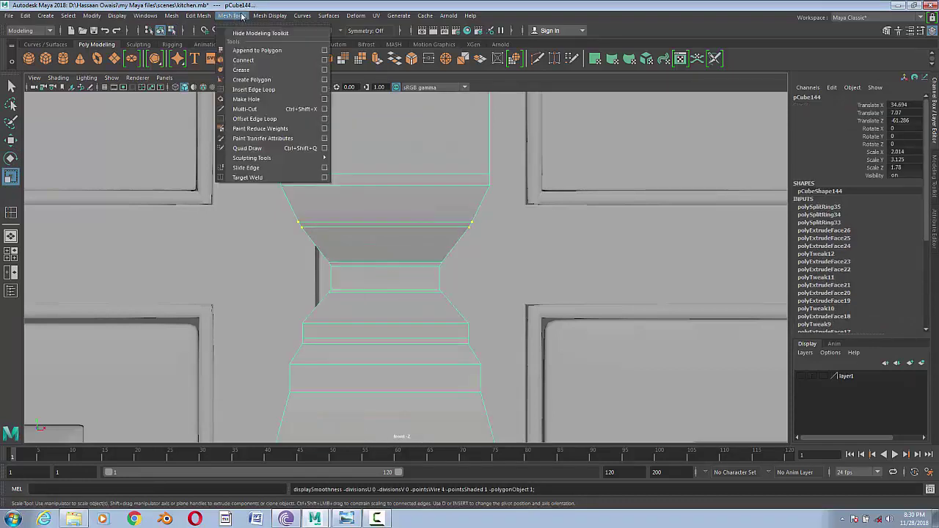
{"action": "left_click", "coordinate": [254, 89]}
{"action": "left_click", "coordinate": [336, 289]}
{"action": "scroll", "coordinate": [460, 365], "scroll_direction": "down", "scroll_amount": 3}
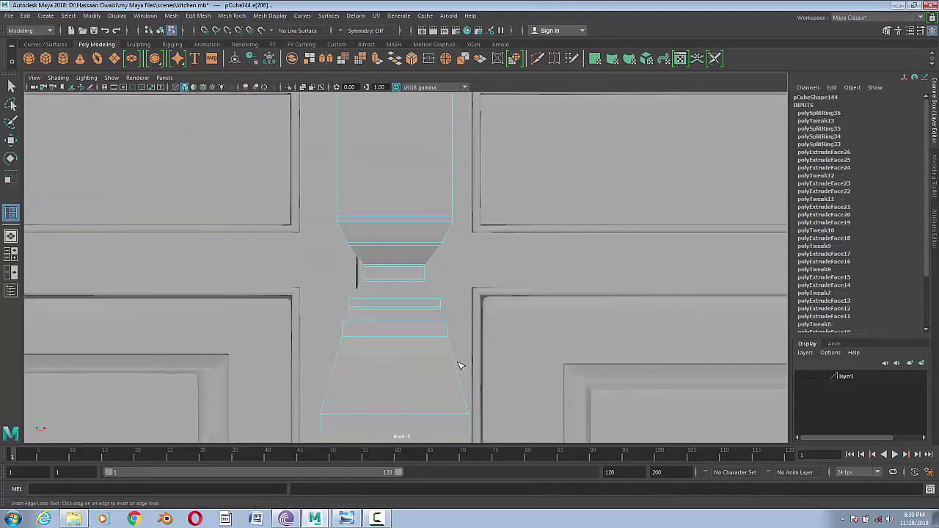
{"action": "scroll", "coordinate": [394, 258], "scroll_direction": "up", "scroll_amount": 2}
{"action": "left_click", "coordinate": [339, 236]}
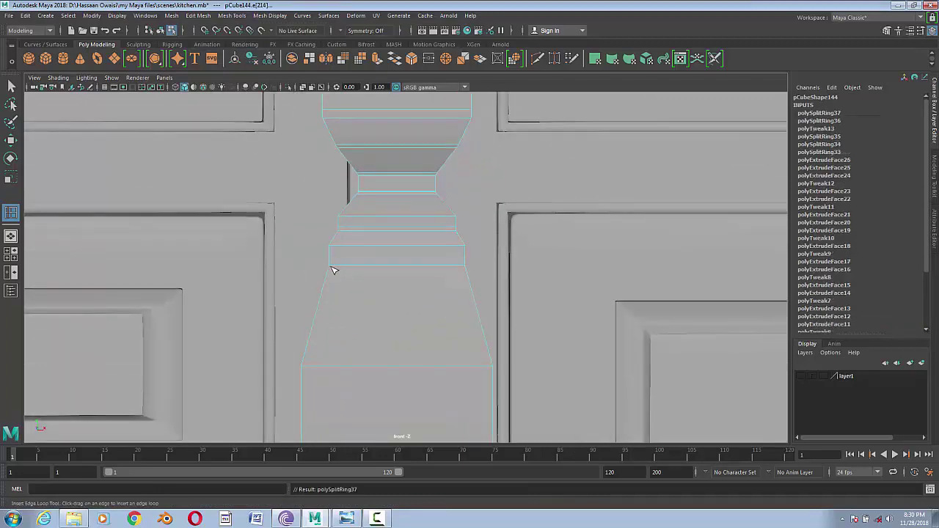
{"action": "left_click", "coordinate": [330, 272]}
{"action": "scroll", "coordinate": [436, 279], "scroll_direction": "down", "scroll_amount": 1}
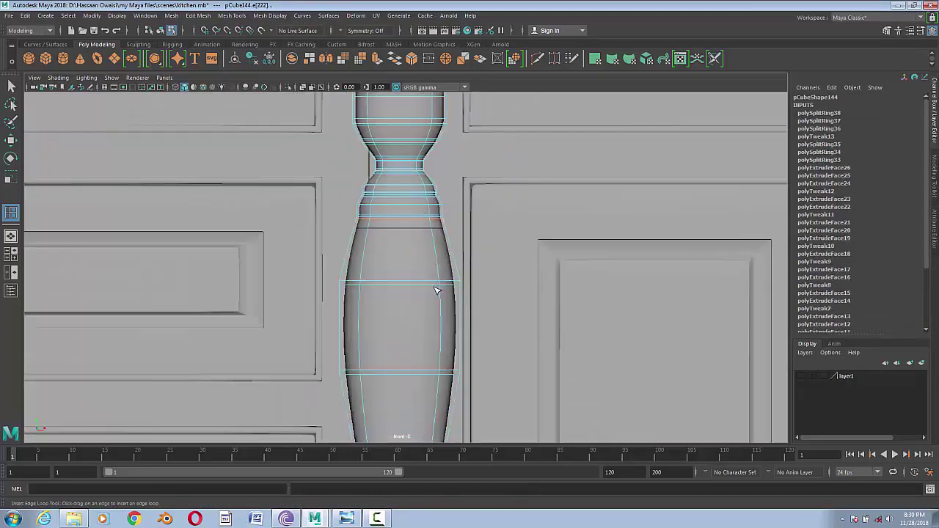
{"action": "scroll", "coordinate": [436, 279], "scroll_direction": "down", "scroll_amount": 1}
{"action": "scroll", "coordinate": [291, 272], "scroll_direction": "up", "scroll_amount": 2}
{"action": "scroll", "coordinate": [360, 262], "scroll_direction": "up", "scroll_amount": 1}
{"action": "scroll", "coordinate": [226, 206], "scroll_direction": "up", "scroll_amount": 1}
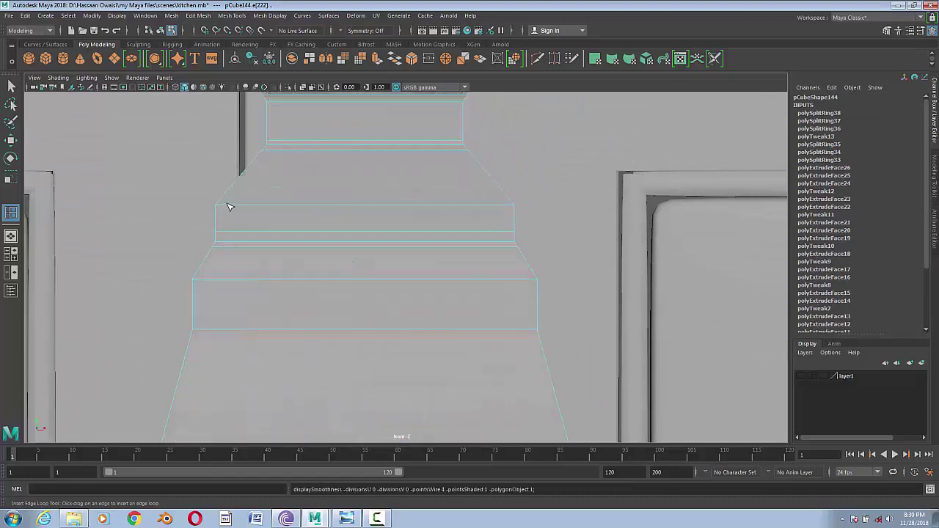
- Add edge loops near the base and lower flare, previewing the smoothed mesh
{"action": "left_click", "coordinate": [220, 205]}
{"action": "key", "text": "3"}
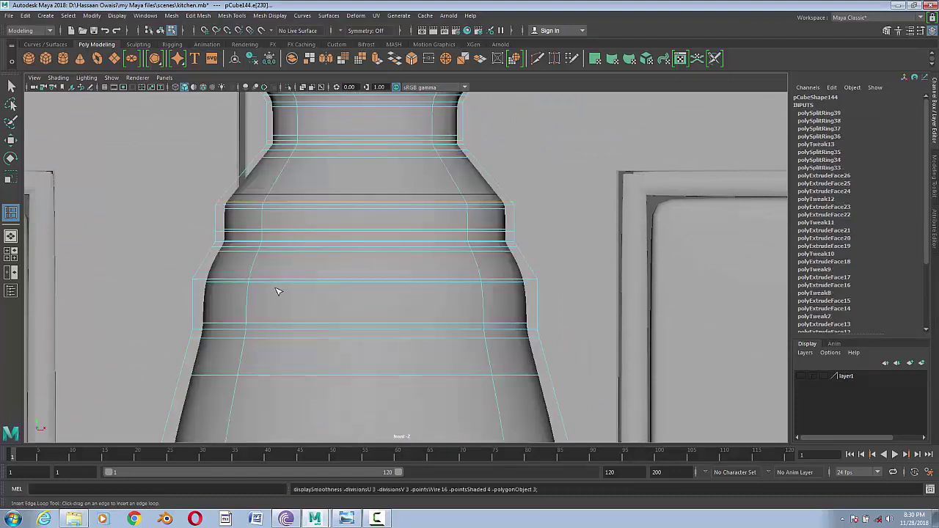
{"action": "key", "text": "1"}
{"action": "left_click", "coordinate": [195, 329]}
{"action": "key", "text": "3"}
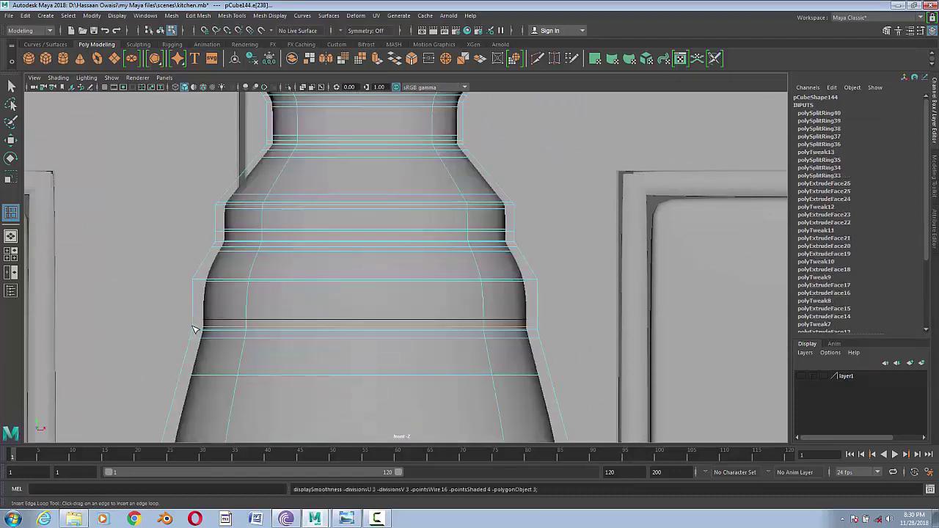
{"action": "scroll", "coordinate": [363, 276], "scroll_direction": "down", "scroll_amount": 1}
{"action": "scroll", "coordinate": [523, 256], "scroll_direction": "down", "scroll_amount": 2}
{"action": "scroll", "coordinate": [443, 281], "scroll_direction": "down", "scroll_amount": 2}
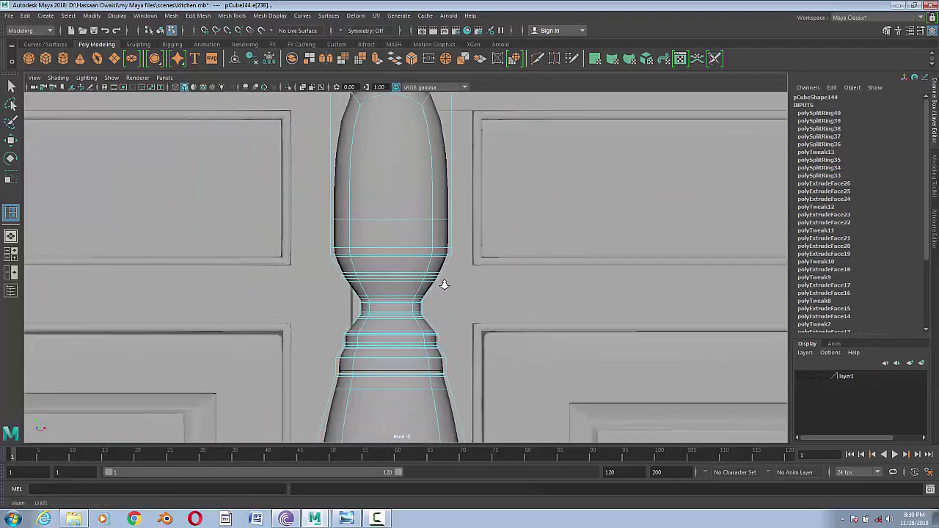
{"action": "scroll", "coordinate": [558, 281], "scroll_direction": "up", "scroll_amount": 2}
{"action": "scroll", "coordinate": [397, 298], "scroll_direction": "up", "scroll_amount": 2}
{"action": "key", "text": "1"}
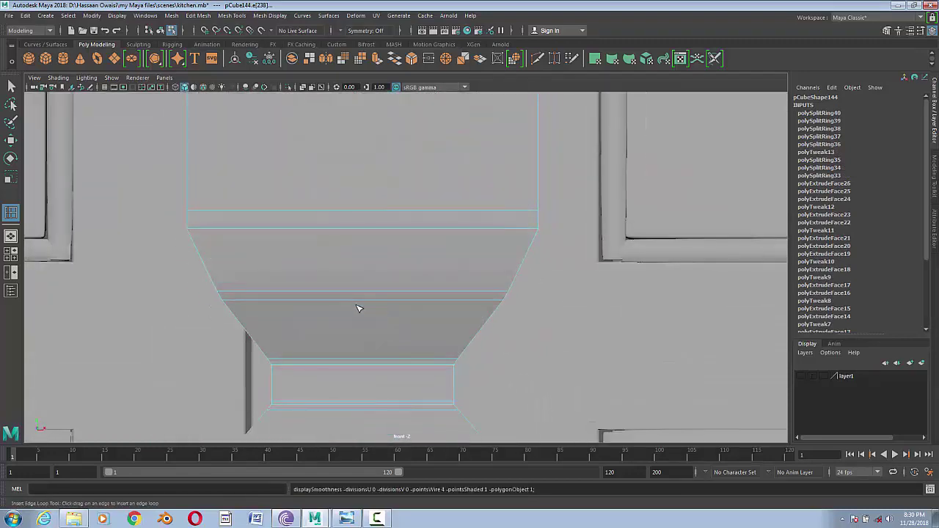
- Compare the pilaster against the cabinet reference photo, zoomed onto the pilaster detail
{"action": "key", "text": "alt+Tab"}
{"action": "scroll", "coordinate": [533, 296], "scroll_direction": "up", "scroll_amount": 1}
{"action": "scroll", "coordinate": [526, 289], "scroll_direction": "up", "scroll_amount": 1}
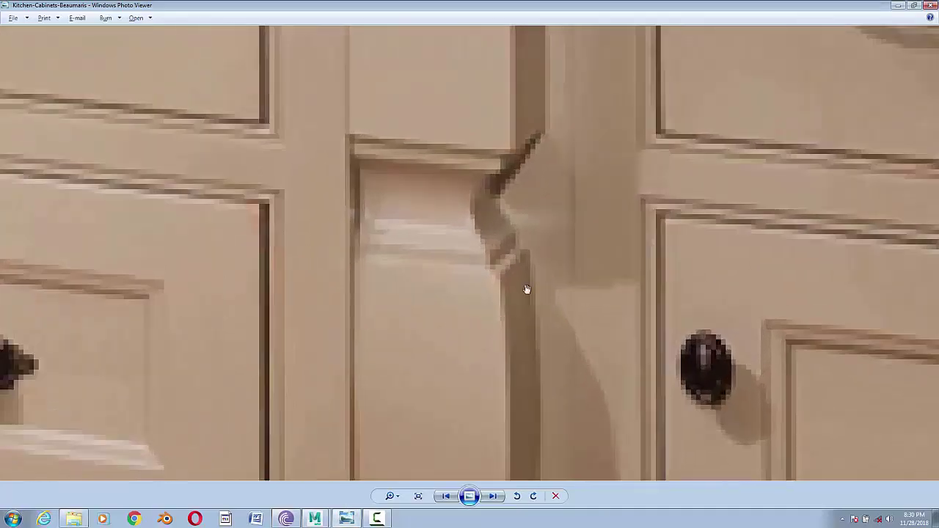
{"action": "left_click_drag", "start_coordinate": [526, 289], "coordinate": [513, 327]}
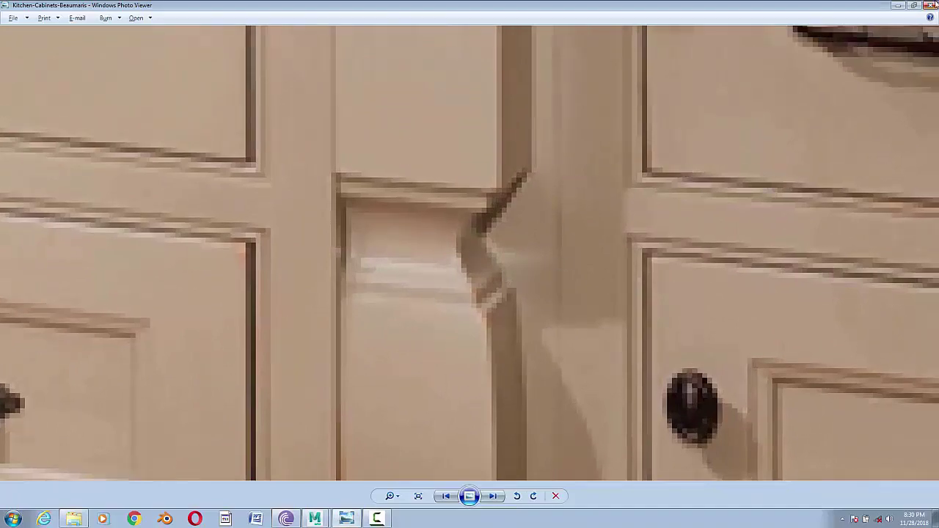
{"action": "left_click", "coordinate": [898, 5]}
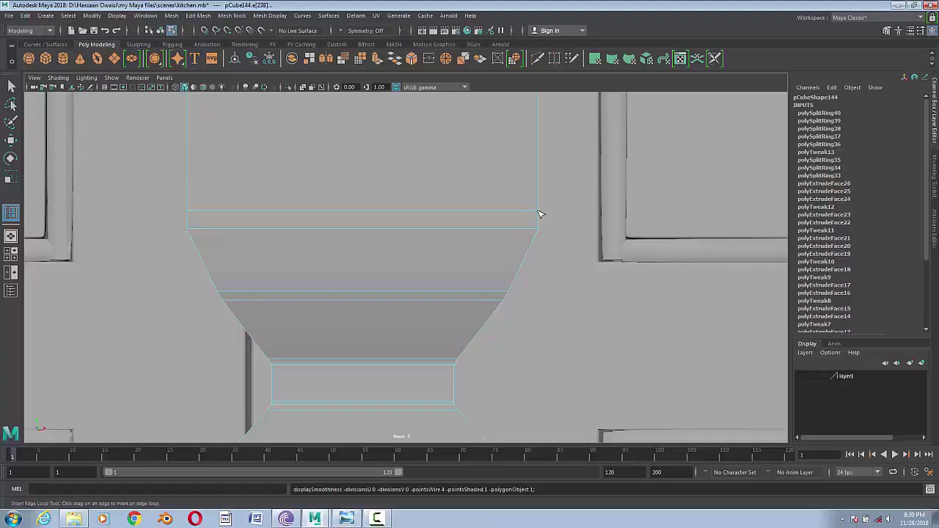
- Insert a loop across the upper flare and taper that vertex ring slightly inward
{"action": "left_click", "coordinate": [199, 257]}
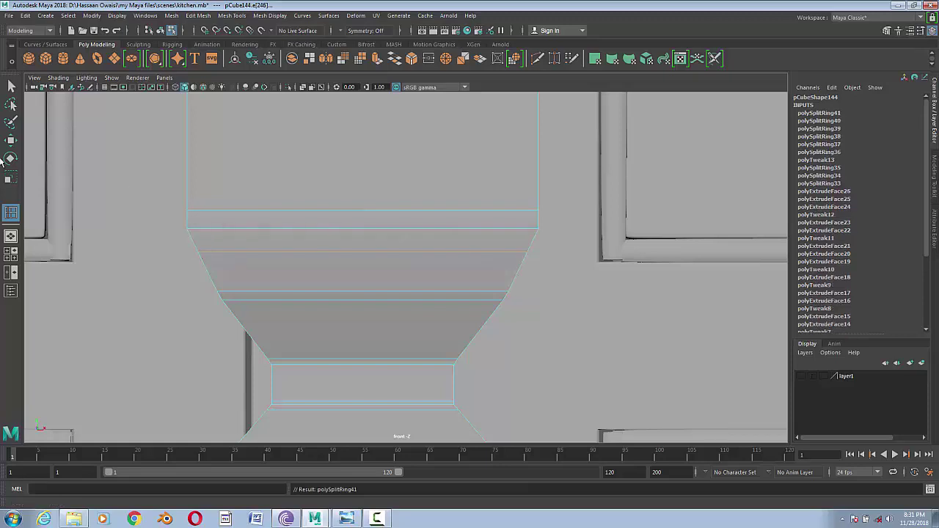
{"action": "key", "text": "w"}
{"action": "right_click_drag", "start_coordinate": [481, 236], "coordinate": [184, 240]}
{"action": "left_click_drag", "start_coordinate": [184, 240], "coordinate": [526, 272]}
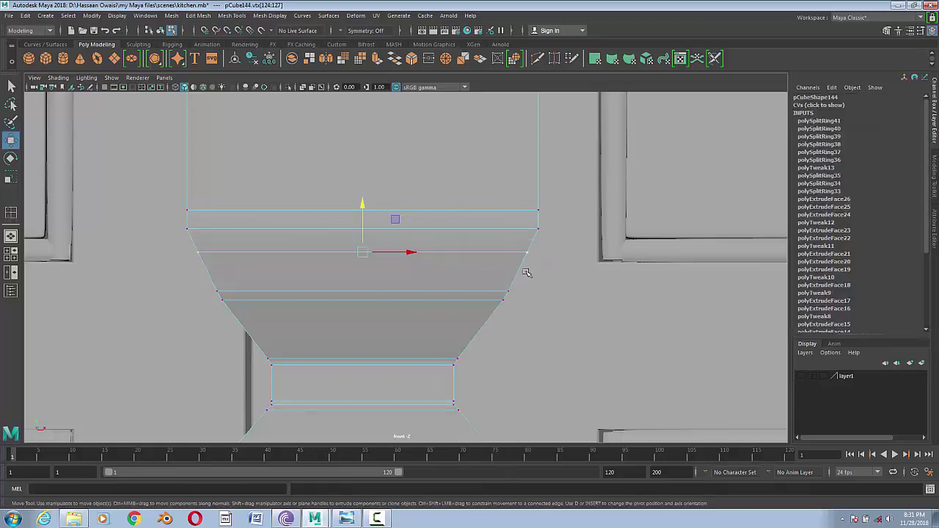
{"action": "key", "text": "r"}
{"action": "left_click_drag", "start_coordinate": [362, 252], "coordinate": [350, 250]}
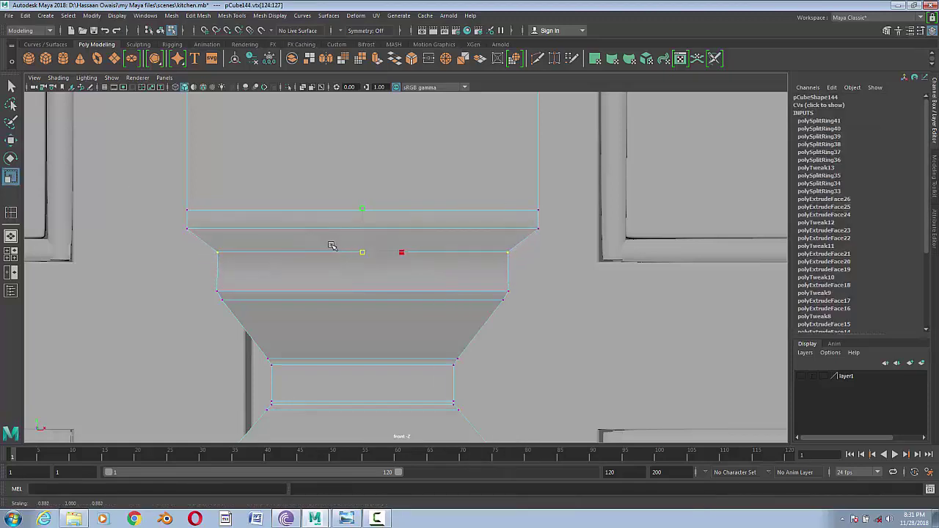
- Place another edge loop across the pilaster and preview it as a smoothed mesh
{"action": "left_click", "coordinate": [270, 16]}
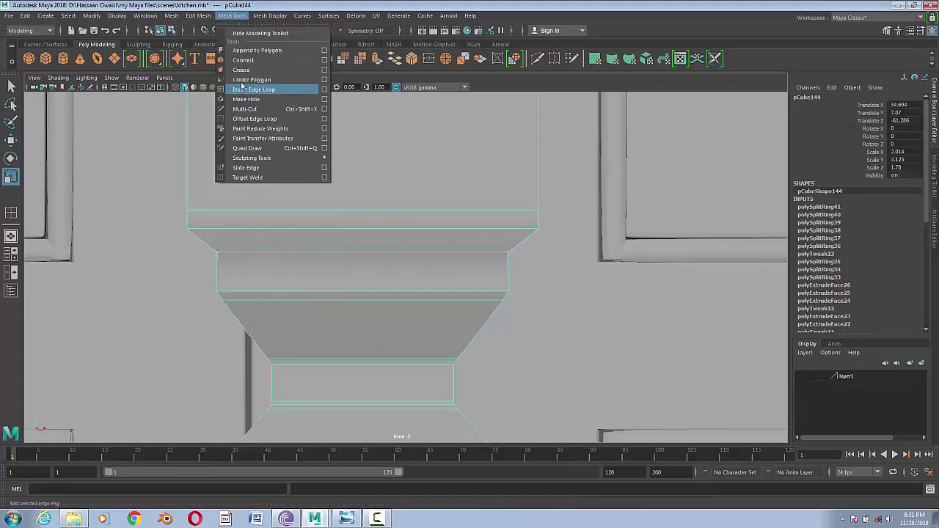
{"action": "left_click", "coordinate": [264, 91]}
{"action": "left_click_drag", "start_coordinate": [220, 258], "coordinate": [221, 256]}
{"action": "key", "text": "3"}
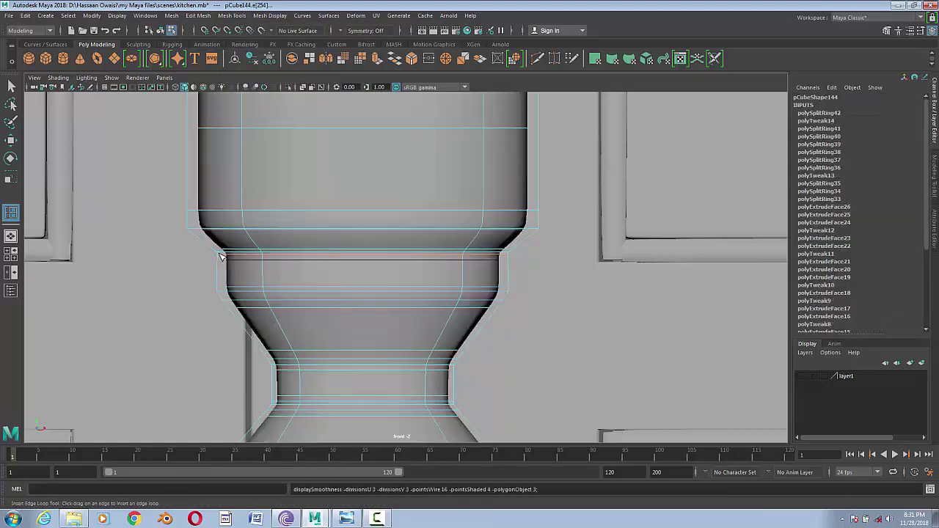
{"action": "scroll", "coordinate": [421, 309], "scroll_direction": "down", "scroll_amount": 5}
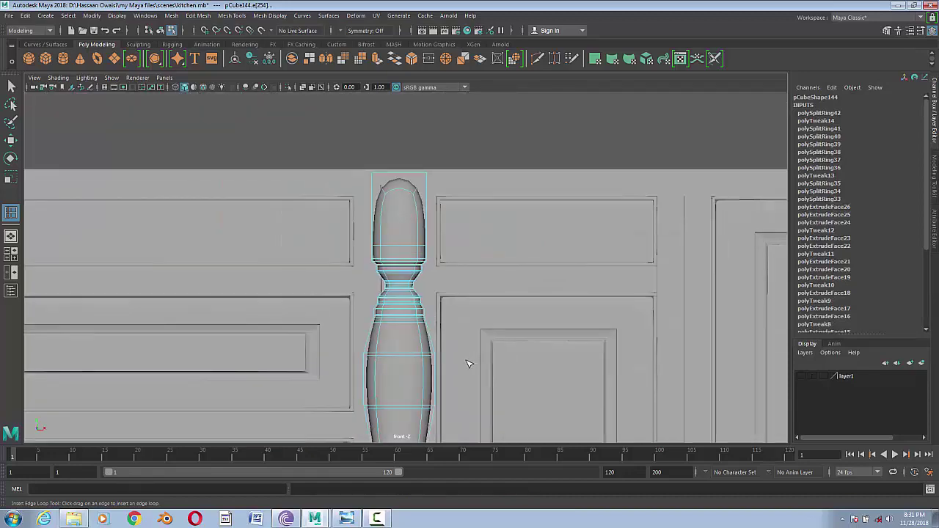
{"action": "scroll", "coordinate": [446, 327], "scroll_direction": "up", "scroll_amount": 4}
{"action": "scroll", "coordinate": [445, 327], "scroll_direction": "up", "scroll_amount": 2}
{"action": "scroll", "coordinate": [446, 327], "scroll_direction": "up", "scroll_amount": 2}
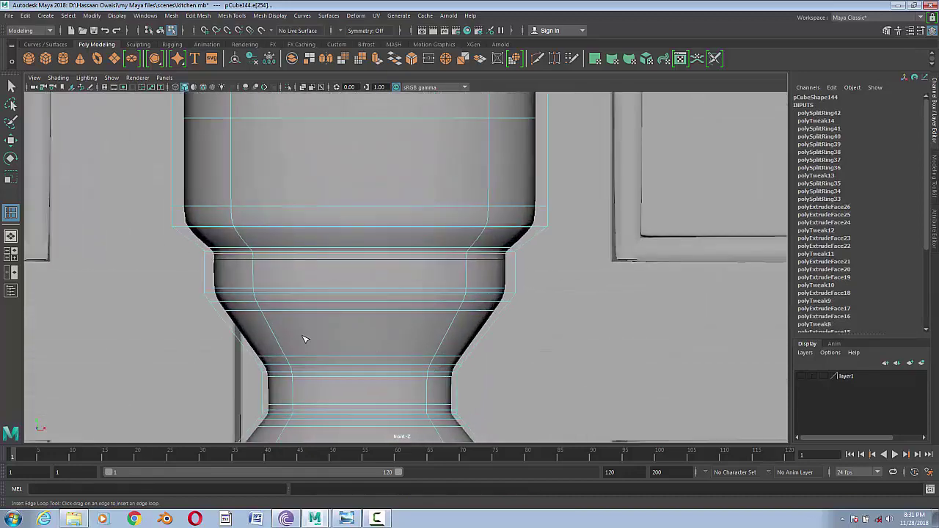
- Add edge loops across the neck toward its lower flare, undoing the last one
{"action": "left_click", "coordinate": [209, 299]}
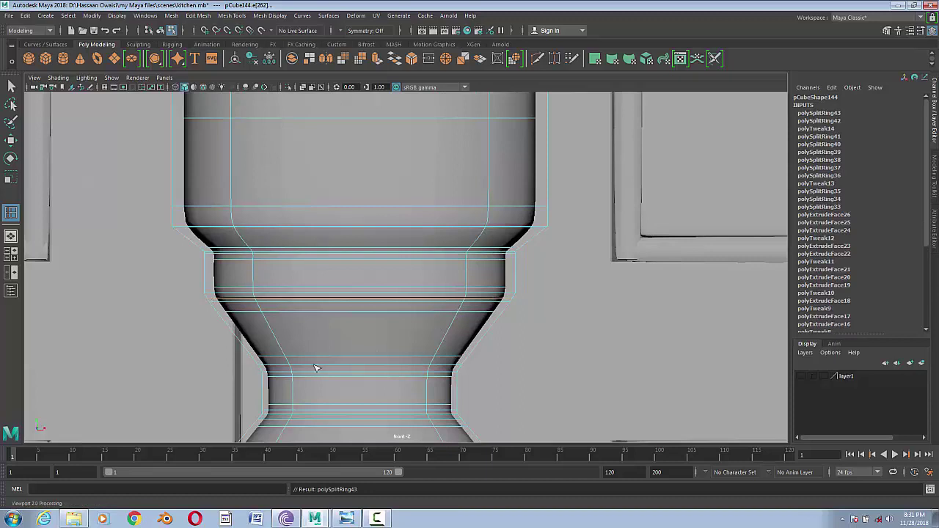
{"action": "left_click", "coordinate": [259, 364]}
{"action": "left_click", "coordinate": [260, 423]}
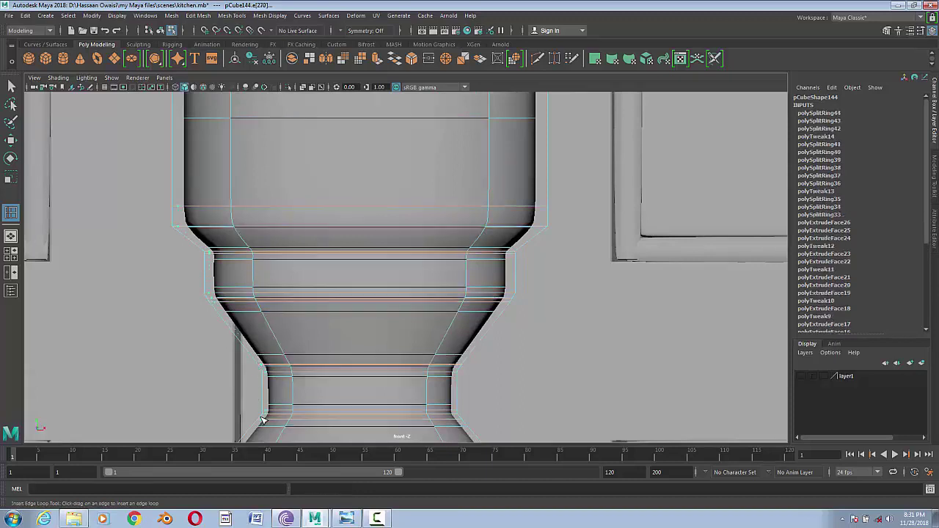
{"action": "scroll", "coordinate": [366, 367], "scroll_direction": "down", "scroll_amount": 3}
{"action": "scroll", "coordinate": [418, 386], "scroll_direction": "down", "scroll_amount": 2}
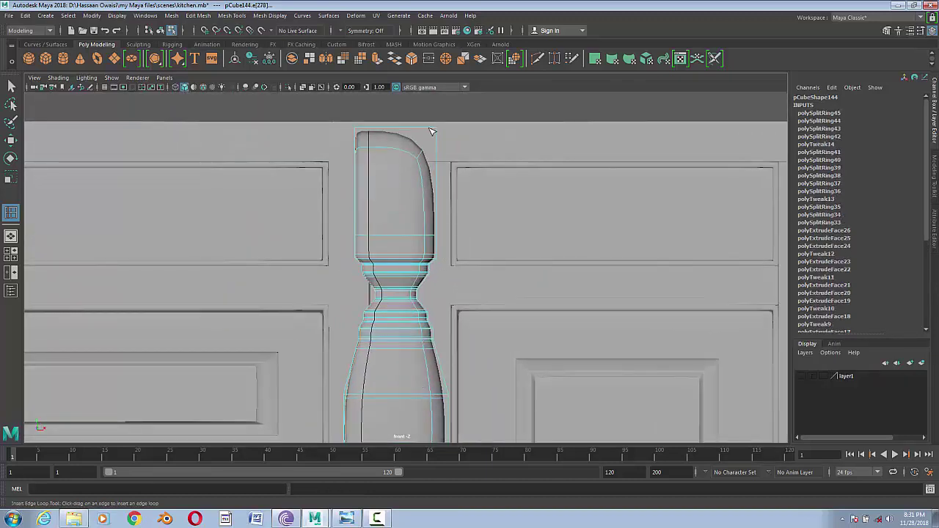
{"action": "key", "text": "ctrl+z"}
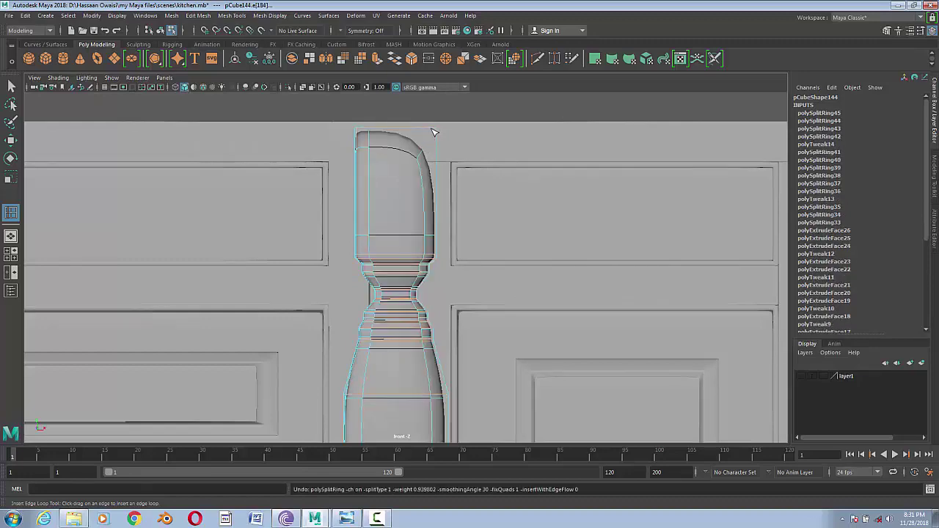
- Add paired edge loops close to the pilaster's top edge and at its base
{"action": "left_click", "coordinate": [438, 132]}
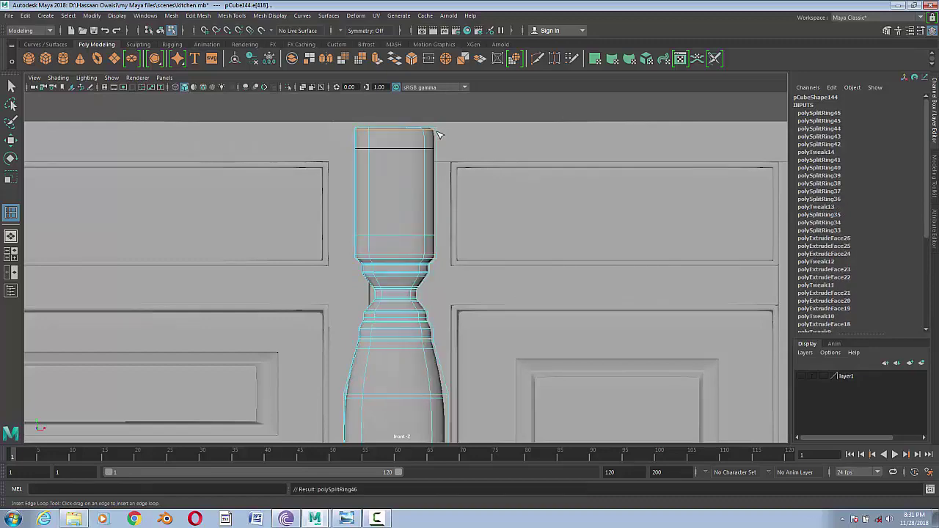
{"action": "left_click", "coordinate": [438, 134]}
{"action": "scroll", "coordinate": [399, 357], "scroll_direction": "down", "scroll_amount": 3}
{"action": "scroll", "coordinate": [433, 348], "scroll_direction": "up", "scroll_amount": 3}
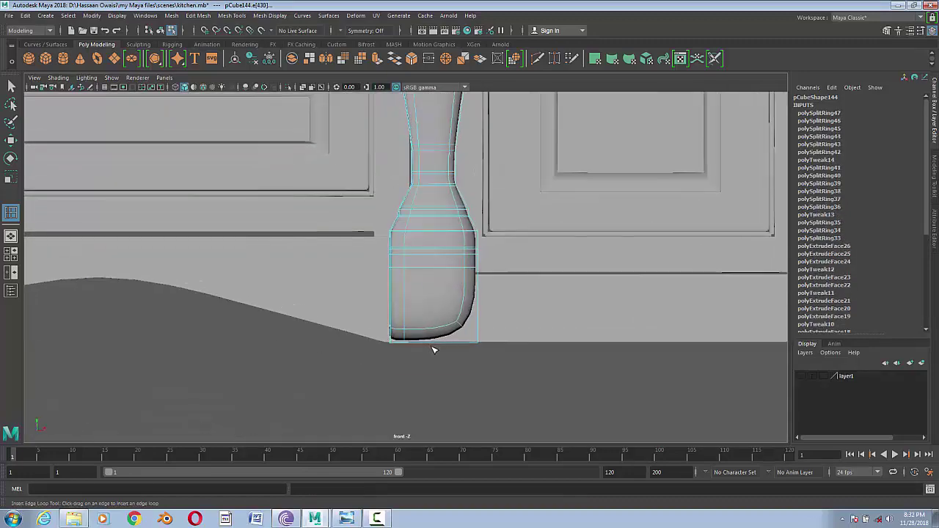
{"action": "scroll", "coordinate": [433, 350], "scroll_direction": "down", "scroll_amount": 2}
{"action": "scroll", "coordinate": [507, 207], "scroll_direction": "down", "scroll_amount": 1}
{"action": "scroll", "coordinate": [482, 329], "scroll_direction": "up", "scroll_amount": 2}
{"action": "scroll", "coordinate": [434, 350], "scroll_direction": "up", "scroll_amount": 2}
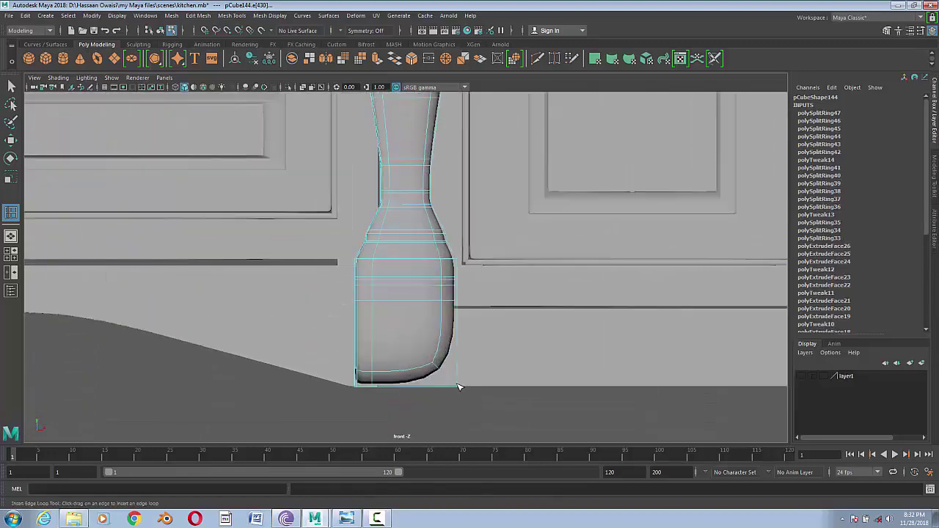
{"action": "left_click", "coordinate": [459, 389]}
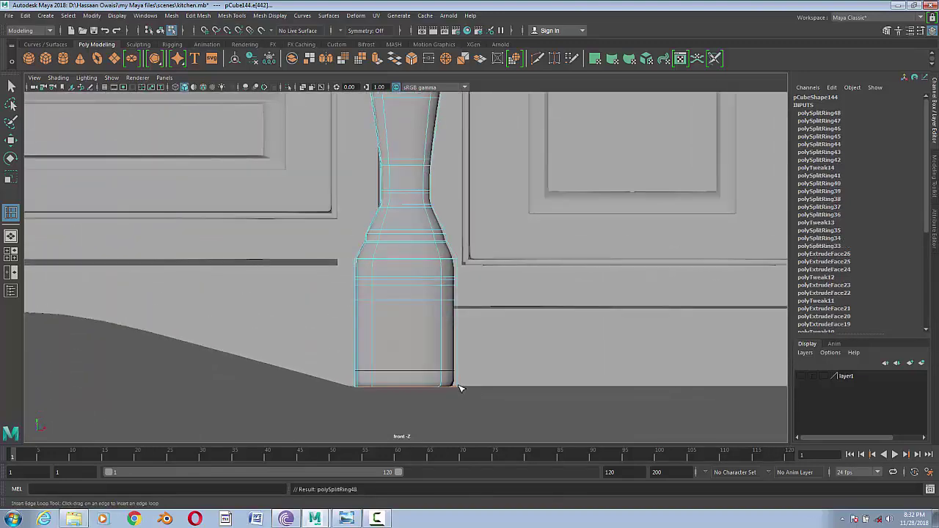
{"action": "left_click", "coordinate": [457, 384]}
{"action": "scroll", "coordinate": [462, 260], "scroll_direction": "up", "scroll_amount": 3}
{"action": "scroll", "coordinate": [461, 283], "scroll_direction": "up", "scroll_amount": 1}
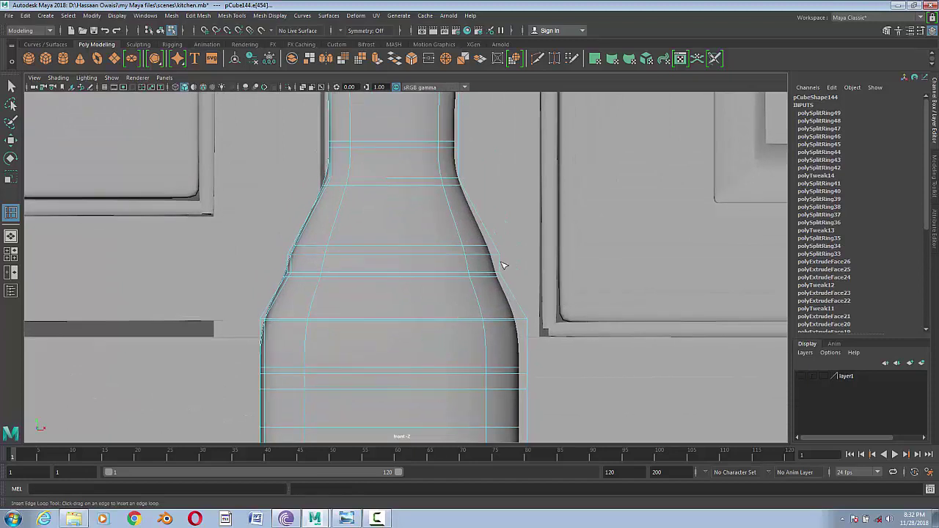
- Add three loops at the bottle shoulder and one on the lower neck, then leave component mode
{"action": "left_click", "coordinate": [500, 256]}
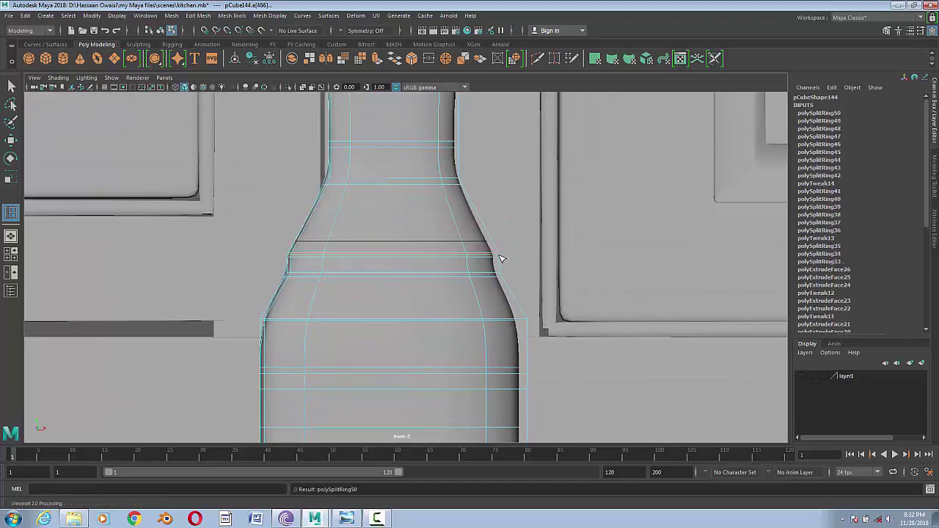
{"action": "left_click", "coordinate": [504, 279]}
{"action": "left_click", "coordinate": [502, 275]}
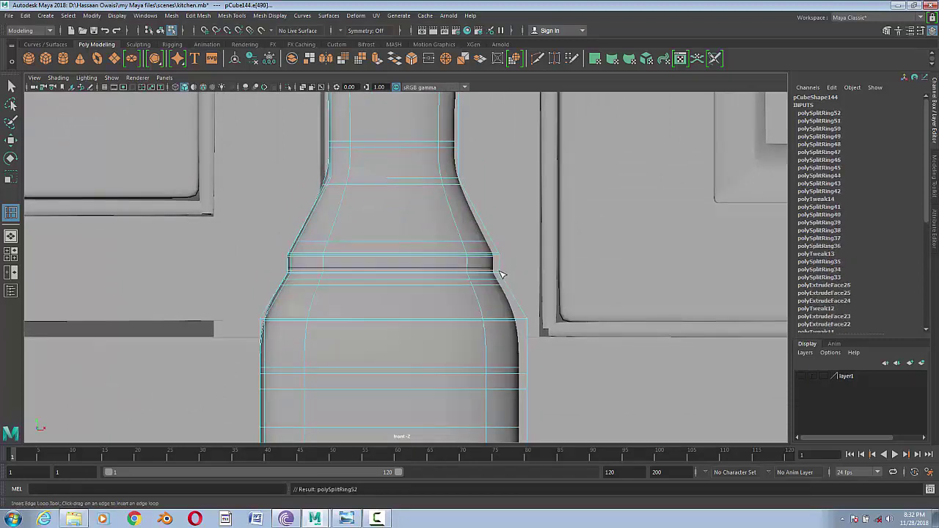
{"action": "middle_click_drag", "start_coordinate": [465, 248], "coordinate": [460, 336], "text": "alt"}
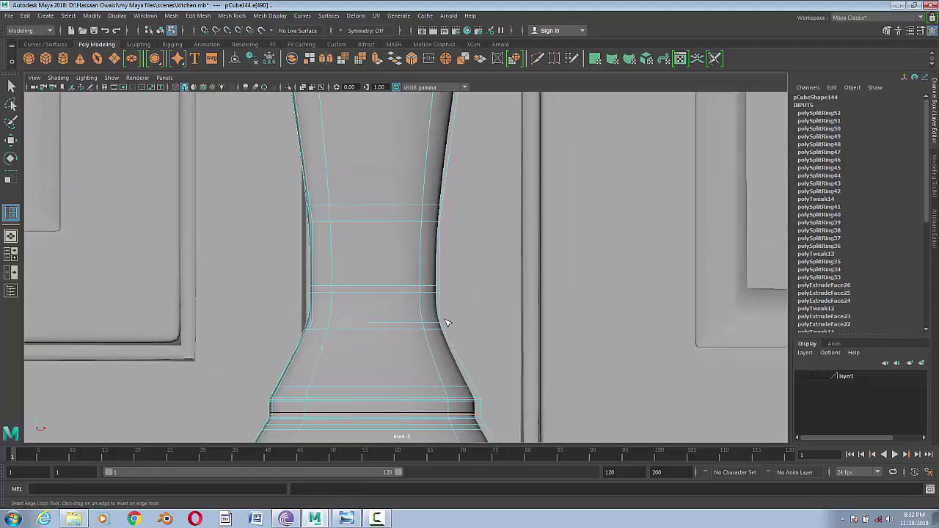
{"action": "left_click", "coordinate": [443, 328]}
{"action": "right_click_drag", "start_coordinate": [335, 160], "coordinate": [384, 147]}
- In perspective, select the pilaster, centre its pivot, and slide it back toward the cabinet
{"action": "scroll", "coordinate": [440, 325], "scroll_direction": "down", "scroll_amount": 5}
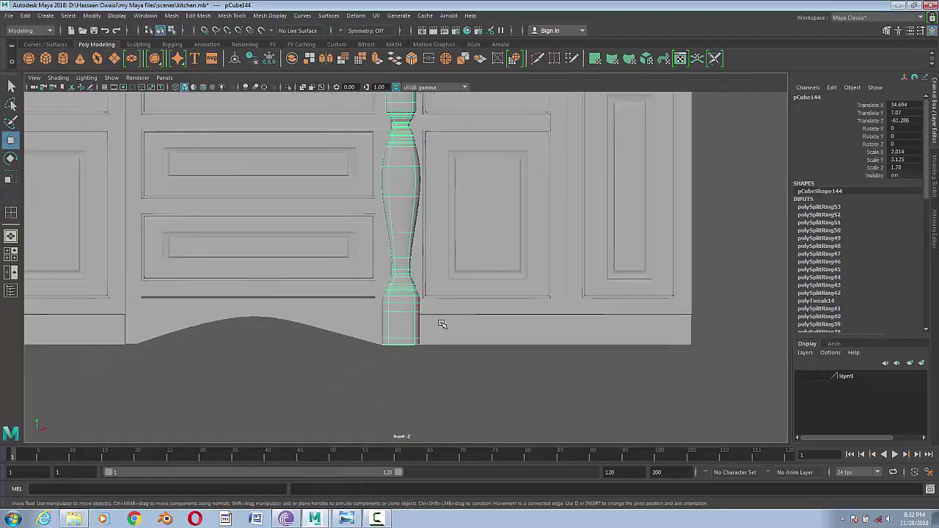
{"action": "left_click", "coordinate": [457, 247]}
{"action": "key", "text": "w"}
{"action": "key", "text": "space"}
{"action": "left_click_drag", "start_coordinate": [438, 347], "coordinate": [385, 320]}
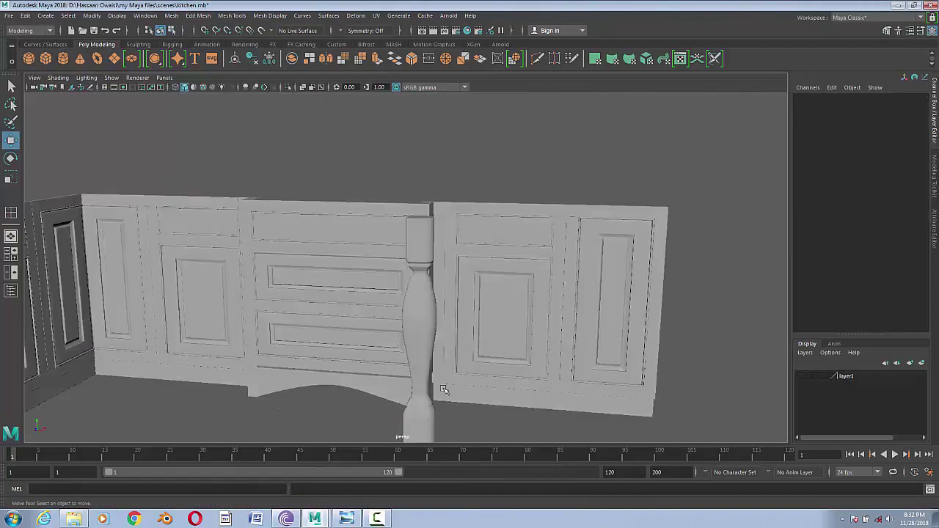
{"action": "mouse_move", "coordinate": [398, 380]}
{"action": "left_mouse_down", "text": "alt"}
{"action": "mouse_move", "coordinate": [520, 397]}
{"action": "mouse_move", "coordinate": [396, 363]}
{"action": "left_mouse_up", "text": "alt"}
{"action": "left_click", "coordinate": [392, 360]}
{"action": "left_click", "coordinate": [92, 15]}
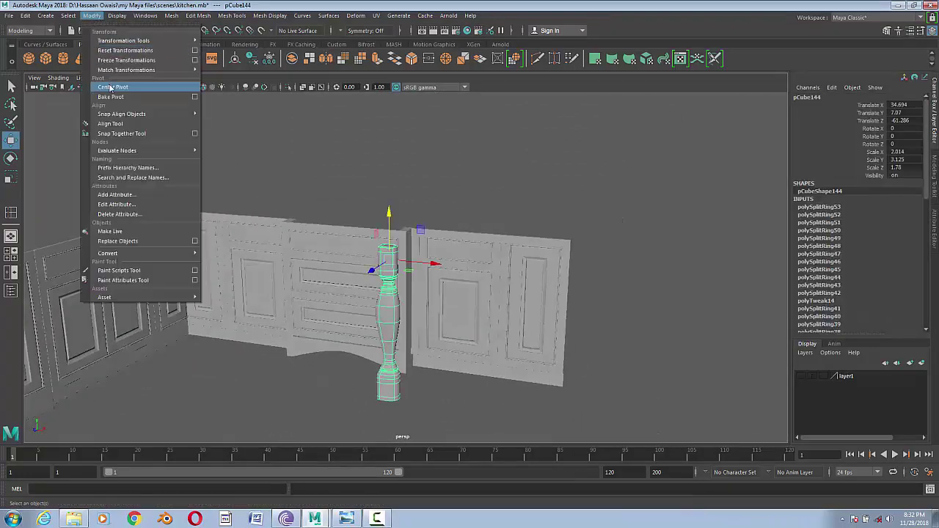
{"action": "left_click", "coordinate": [118, 87]}
{"action": "left_click_drag", "start_coordinate": [372, 339], "coordinate": [376, 338]}
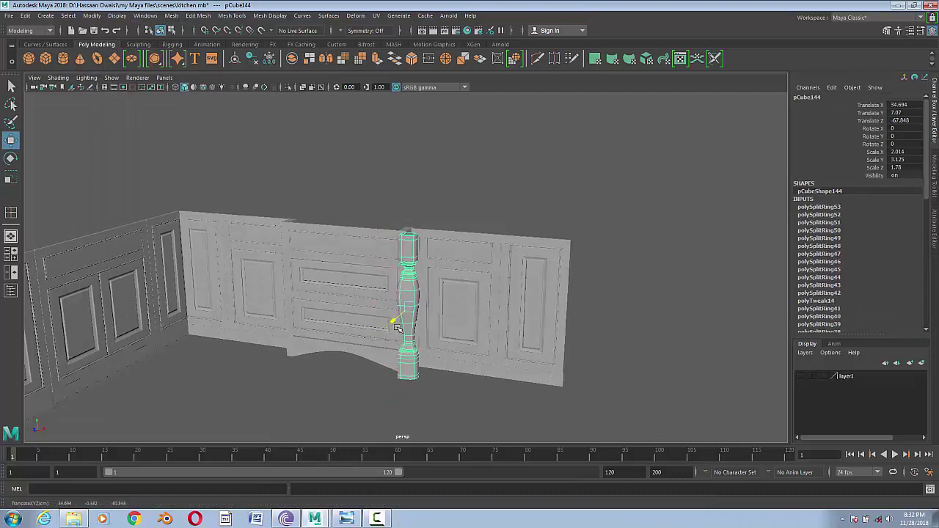
- Inspect the cabinet from front and perspective, then select pCube145 ready for rotation
{"action": "scroll", "coordinate": [405, 326], "scroll_direction": "up", "scroll_amount": 5}
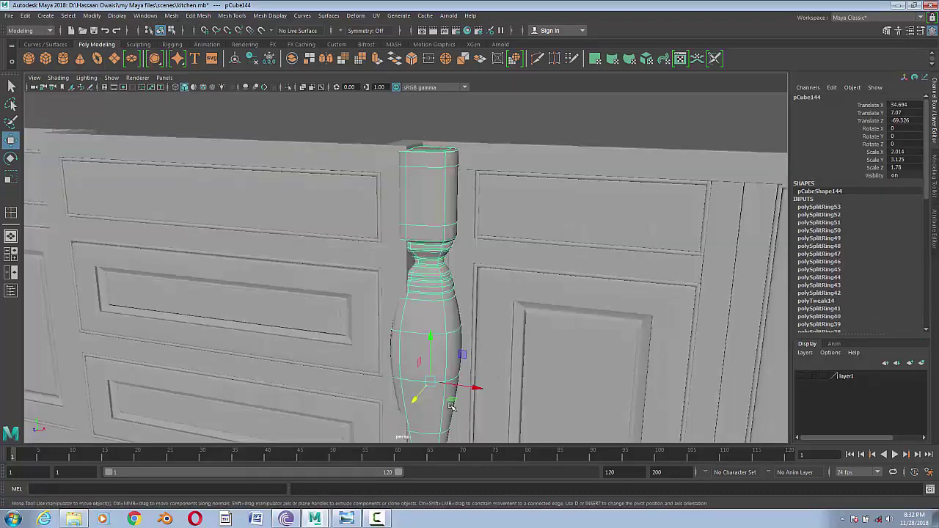
{"action": "mouse_move", "coordinate": [405, 327]}
{"action": "left_mouse_down", "text": "alt"}
{"action": "mouse_move", "coordinate": [525, 368]}
{"action": "mouse_move", "coordinate": [451, 349]}
{"action": "mouse_move", "coordinate": [442, 252]}
{"action": "left_mouse_up", "text": "alt"}
{"action": "key", "text": "space"}
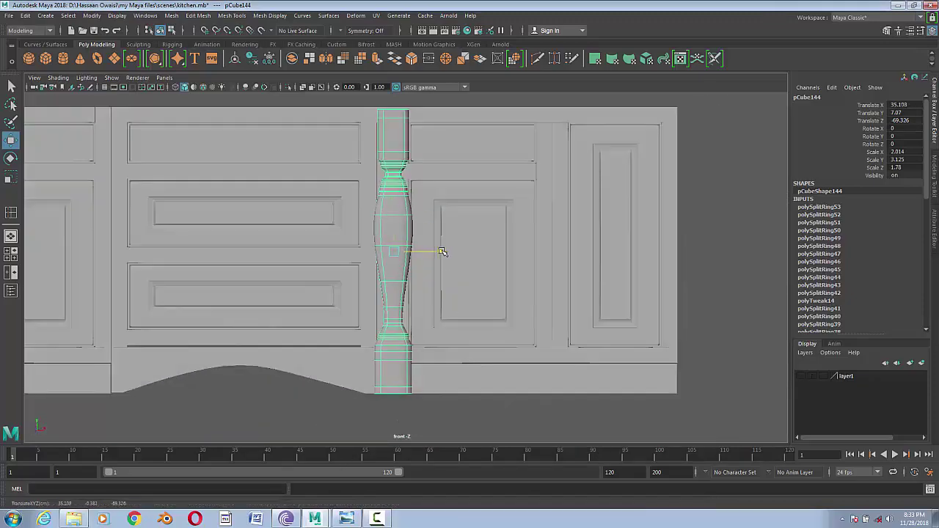
{"action": "left_click", "coordinate": [446, 383]}
{"action": "key", "text": "space"}
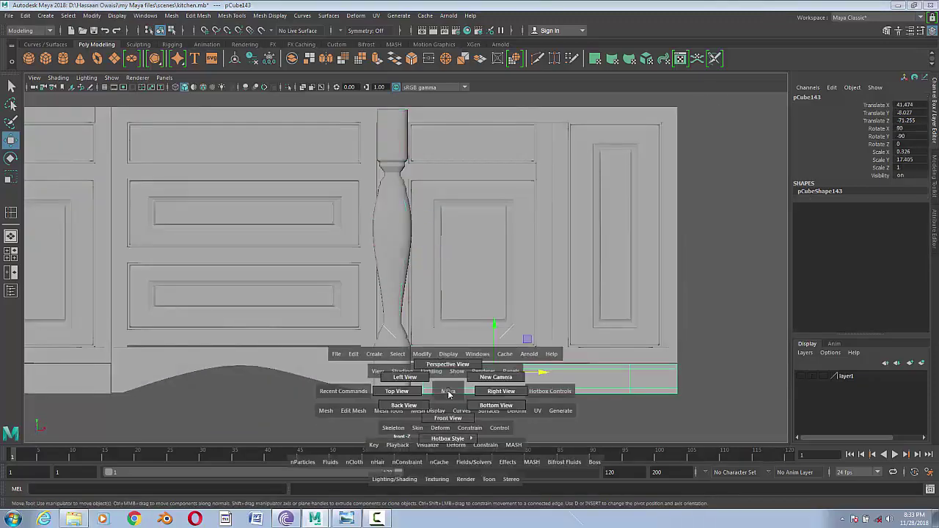
{"action": "mouse_move", "coordinate": [446, 384]}
{"action": "left_mouse_down"}
{"action": "mouse_move", "coordinate": [413, 383]}
{"action": "mouse_move", "coordinate": [444, 375]}
{"action": "left_mouse_up"}
{"action": "left_click", "coordinate": [431, 316]}
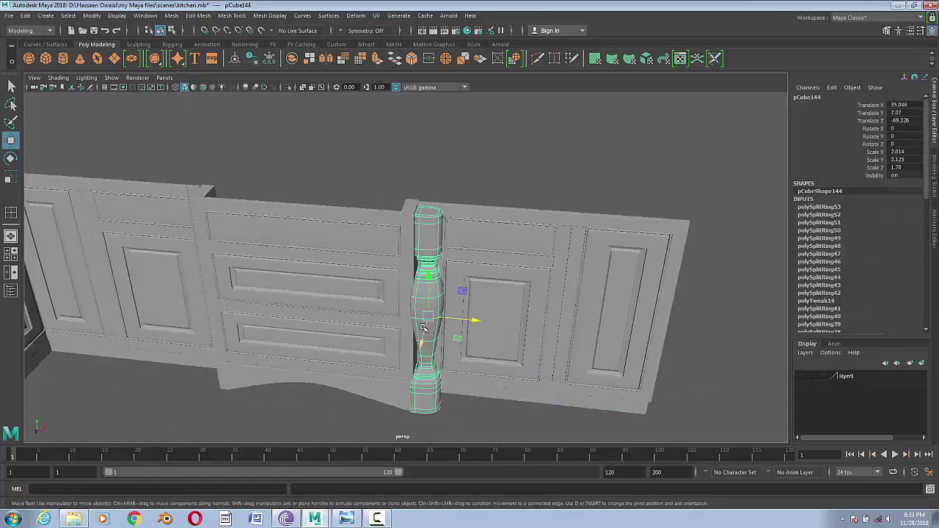
{"action": "left_click", "coordinate": [433, 323]}
{"action": "key", "text": "e"}
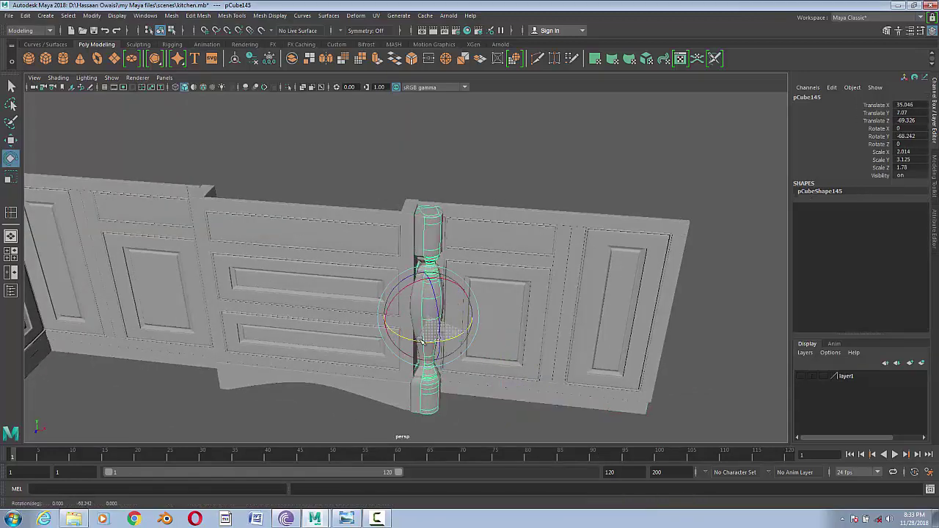
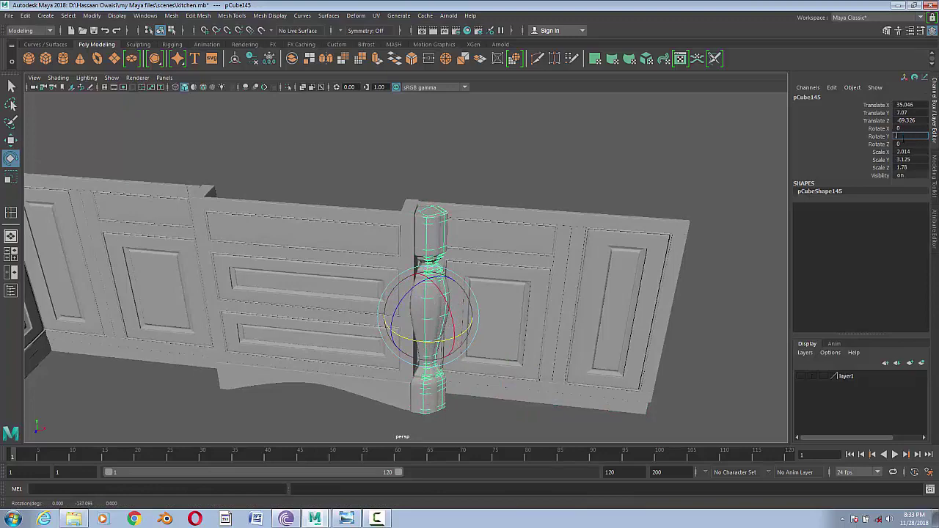
- Slide the duplicated turned column left along X beside the drawers, then deselect it
{"action": "key", "text": "w"}
{"action": "mouse_move", "coordinate": [473, 321]}
{"action": "left_mouse_down"}
{"action": "mouse_move", "coordinate": [253, 299]}
{"action": "mouse_move", "coordinate": [341, 318]}
{"action": "mouse_move", "coordinate": [340, 334]}
{"action": "mouse_move", "coordinate": [311, 299]}
{"action": "mouse_move", "coordinate": [432, 379]}
{"action": "mouse_move", "coordinate": [411, 378]}
{"action": "left_mouse_up"}
{"action": "scroll", "coordinate": [414, 381], "scroll_direction": "down", "scroll_amount": 3}
{"action": "left_click", "coordinate": [414, 381]}
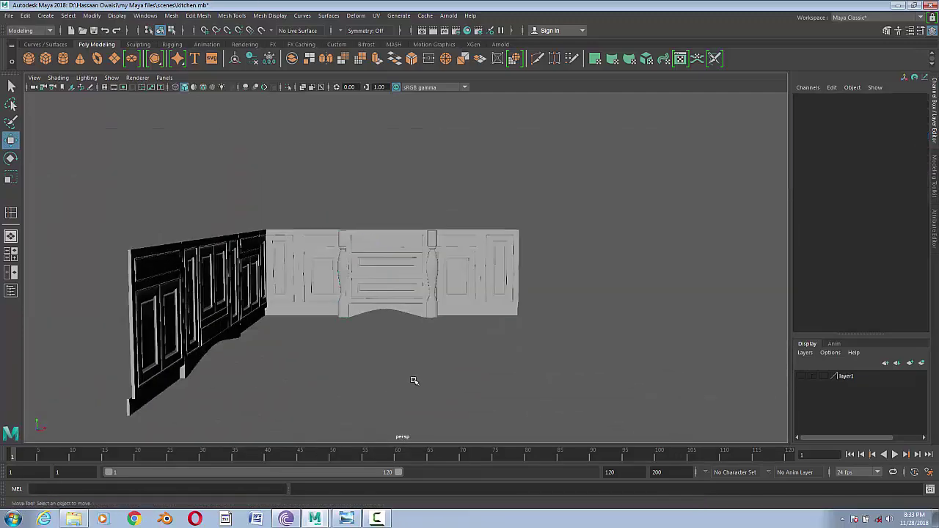
- Show layer1's ground plane, orbit the cabinet corner, and bring up the kitchen reference photo
{"action": "left_click", "coordinate": [800, 376]}
{"action": "left_click_drag", "start_coordinate": [481, 333], "coordinate": [450, 371], "text": "alt"}
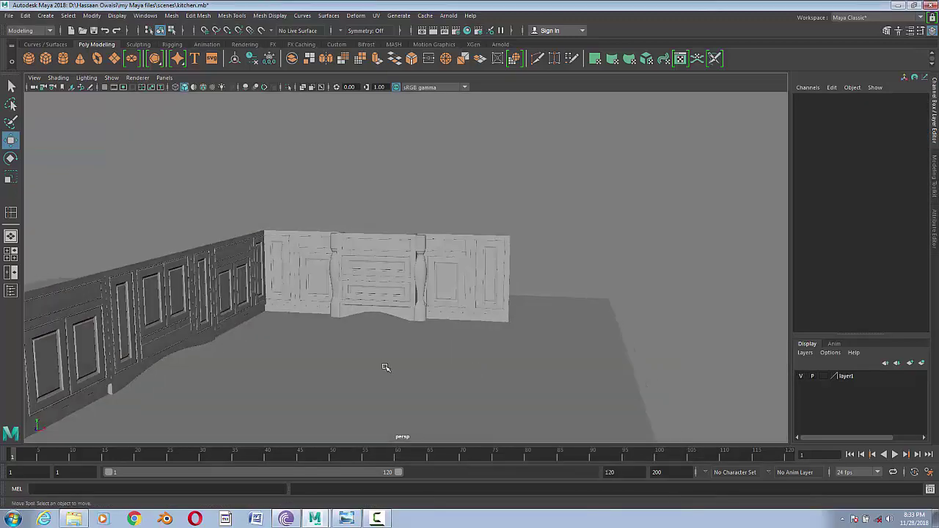
{"action": "key", "text": "alt+Tab"}
{"action": "scroll", "coordinate": [487, 363], "scroll_direction": "down", "scroll_amount": 2}
- Return to Maya and launch an Arnold test render of the cabinet corner and ground plane
{"action": "scroll", "coordinate": [482, 374], "scroll_direction": "down", "scroll_amount": 1}
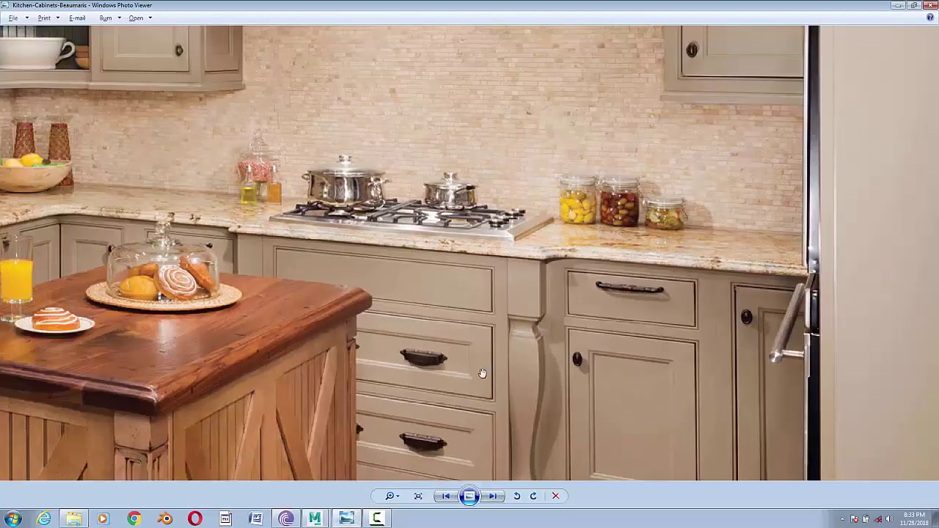
{"action": "key", "text": "alt+Tab"}
{"action": "left_click", "coordinate": [448, 16]}
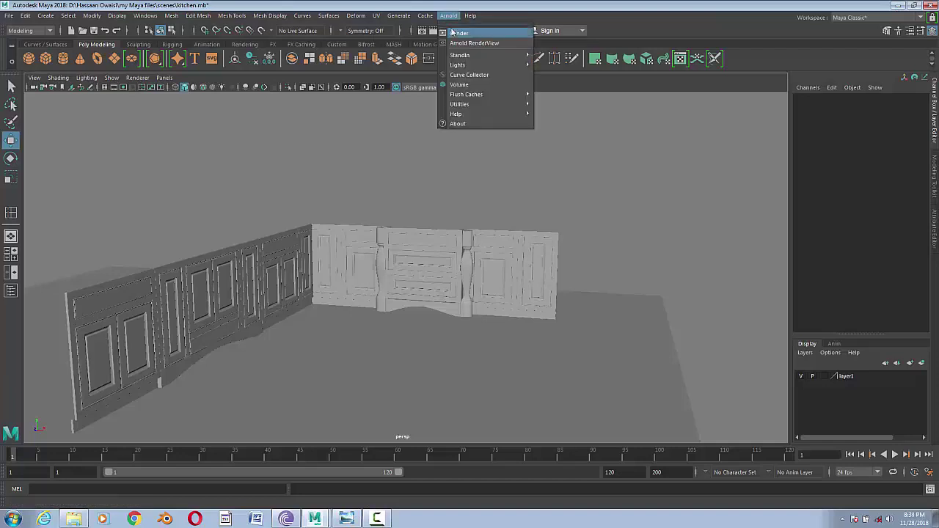
{"action": "left_click", "coordinate": [457, 29]}
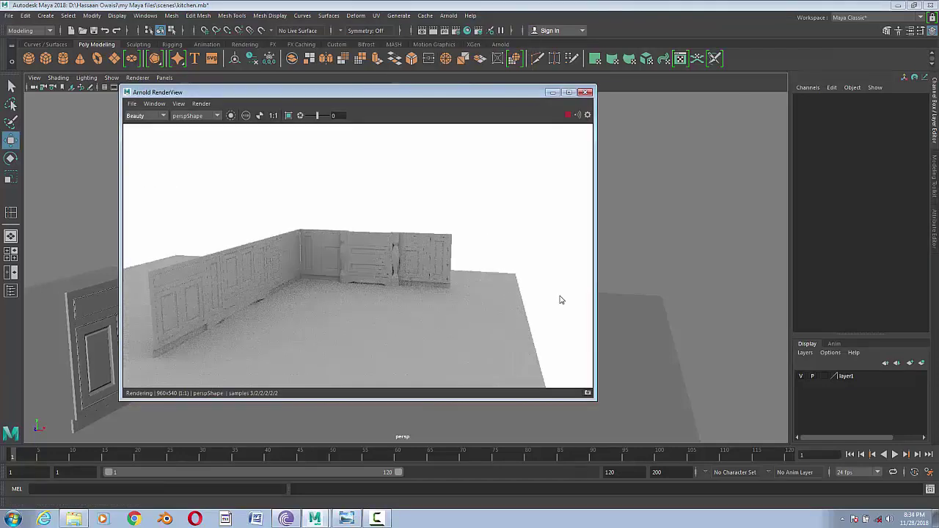
- Close the render and, in front view, nudge the drawer section and right panels slightly right
{"action": "left_click", "coordinate": [585, 93]}
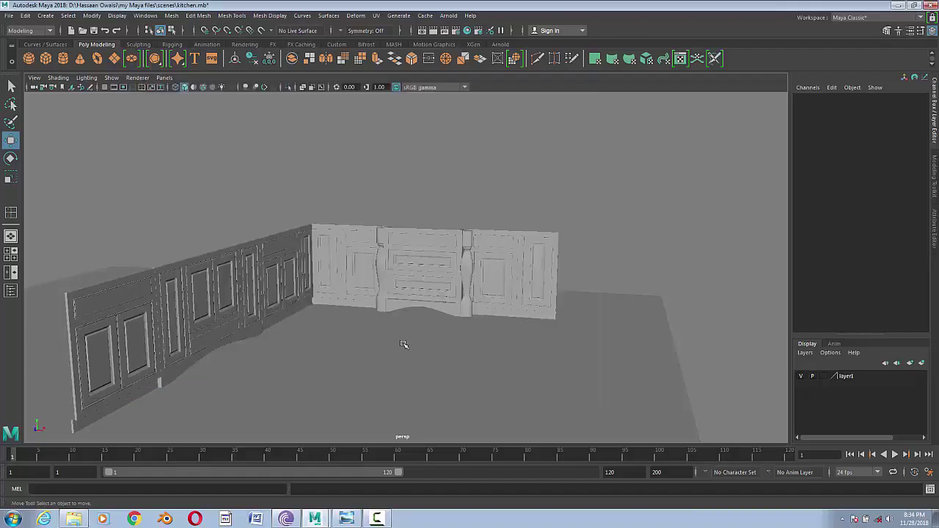
{"action": "scroll", "coordinate": [404, 283], "scroll_direction": "up", "scroll_amount": 5}
{"action": "scroll", "coordinate": [496, 380], "scroll_direction": "up", "scroll_amount": 3}
{"action": "mouse_move", "coordinate": [497, 379]}
{"action": "left_mouse_down", "text": "alt"}
{"action": "mouse_move", "coordinate": [542, 362]}
{"action": "mouse_move", "coordinate": [424, 365]}
{"action": "mouse_move", "coordinate": [396, 353]}
{"action": "left_mouse_up", "text": "alt"}
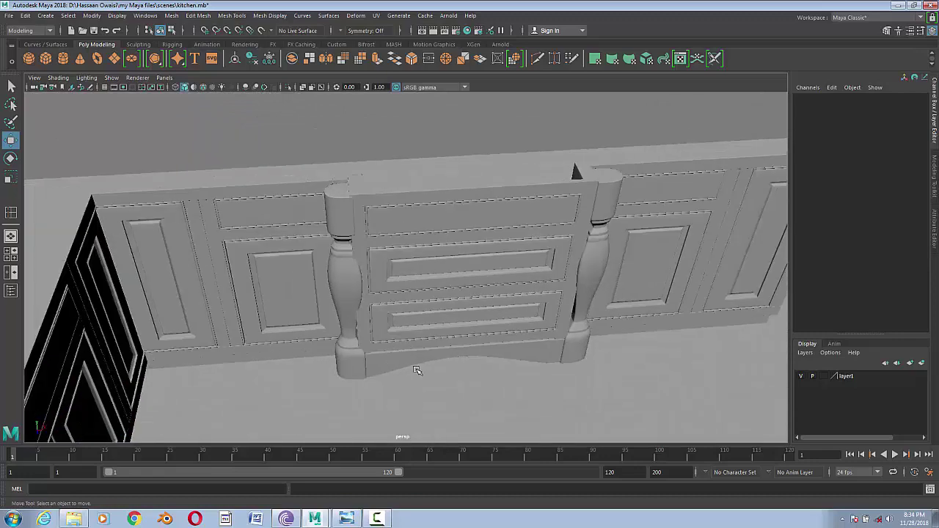
{"action": "left_click_drag", "start_coordinate": [416, 371], "coordinate": [416, 395]}
{"action": "middle_click_drag", "start_coordinate": [403, 370], "coordinate": [499, 351], "text": "alt"}
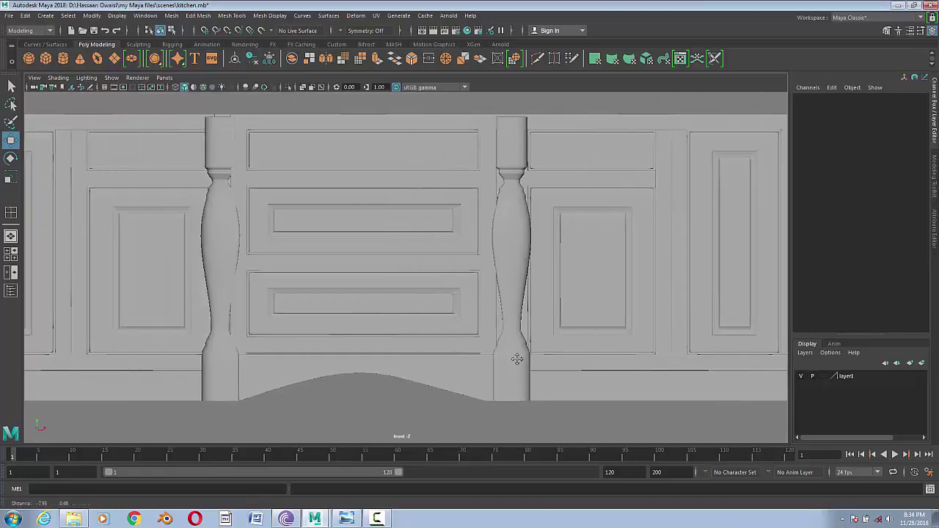
{"action": "right_click_drag", "start_coordinate": [499, 350], "coordinate": [374, 267], "text": "alt"}
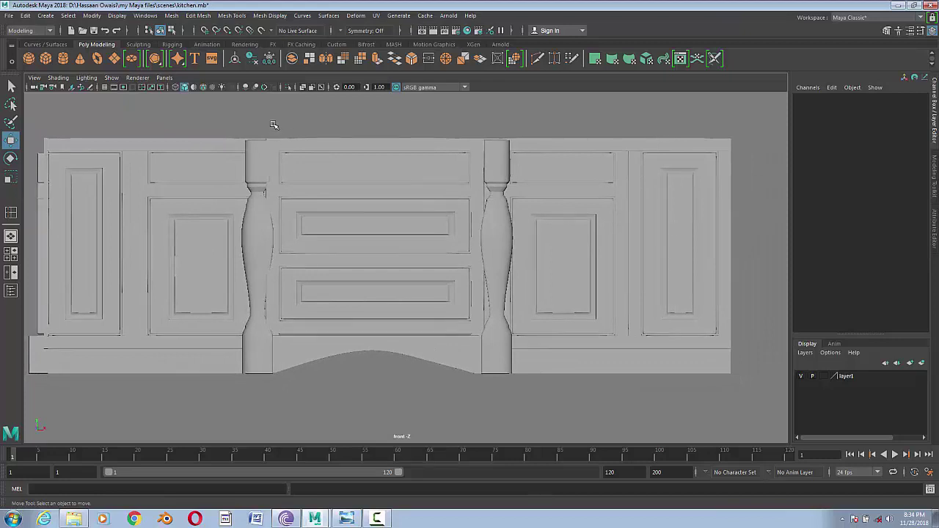
{"action": "left_click_drag", "start_coordinate": [365, 255], "coordinate": [744, 392]}
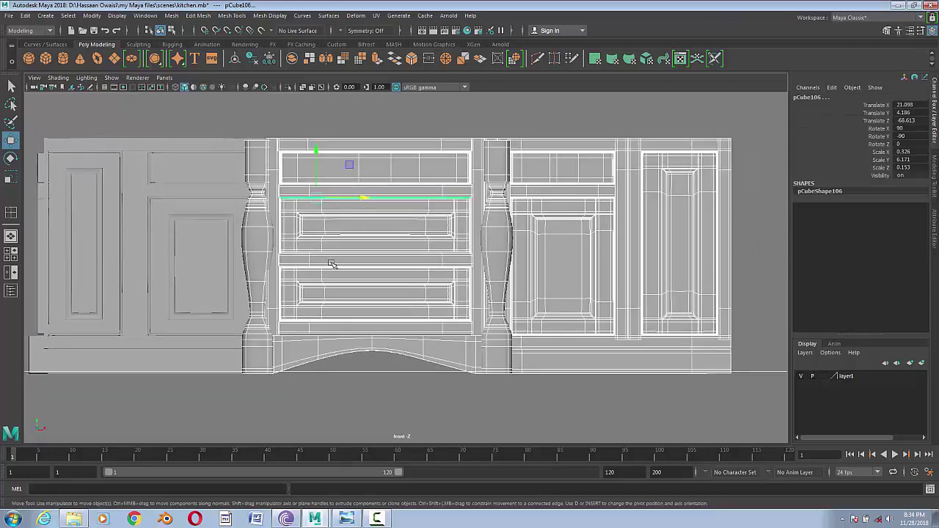
{"action": "left_click_drag", "start_coordinate": [365, 198], "coordinate": [372, 204]}
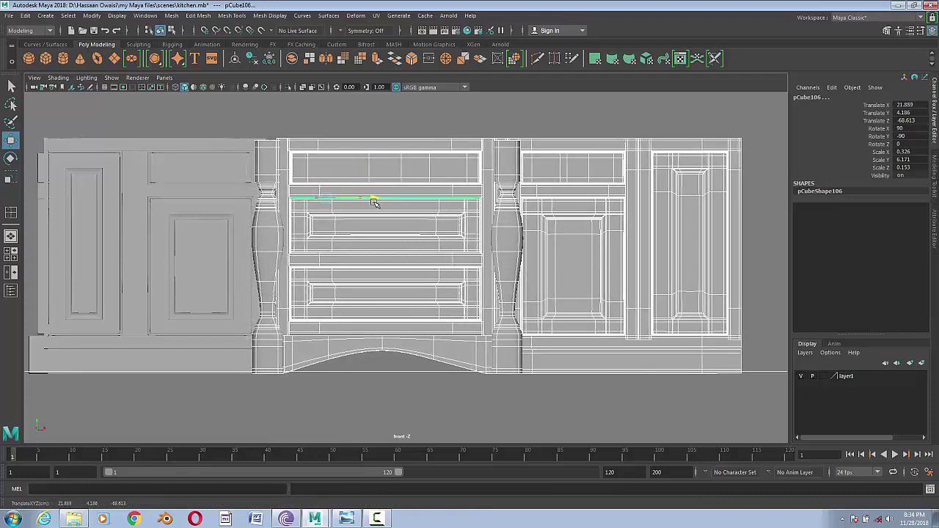
{"action": "left_click", "coordinate": [414, 402]}
- Shift the left turned column's vertices slightly right in front view
{"action": "key", "text": "space"}
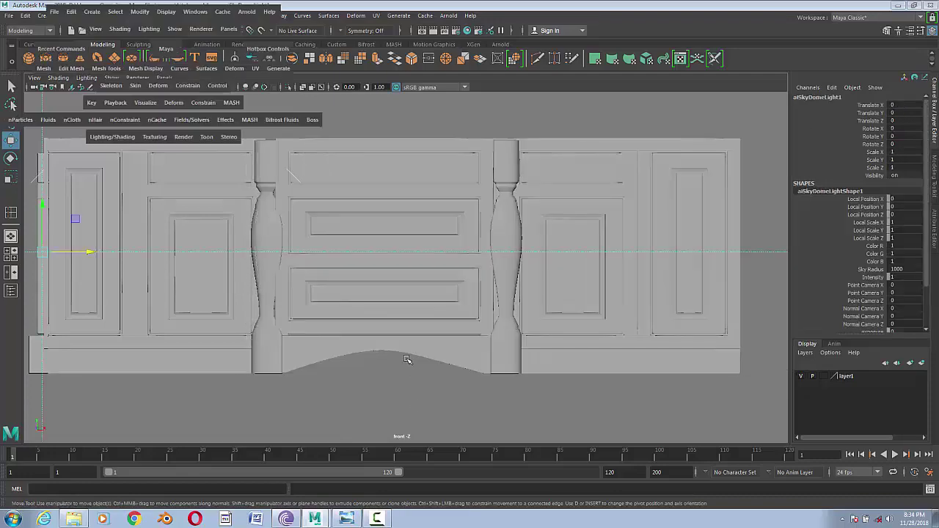
{"action": "mouse_move", "coordinate": [408, 340]}
{"action": "left_mouse_down", "text": "alt"}
{"action": "mouse_move", "coordinate": [476, 250]}
{"action": "mouse_move", "coordinate": [475, 187]}
{"action": "mouse_move", "coordinate": [329, 307]}
{"action": "left_mouse_up", "text": "alt"}
{"action": "left_click", "coordinate": [475, 251]}
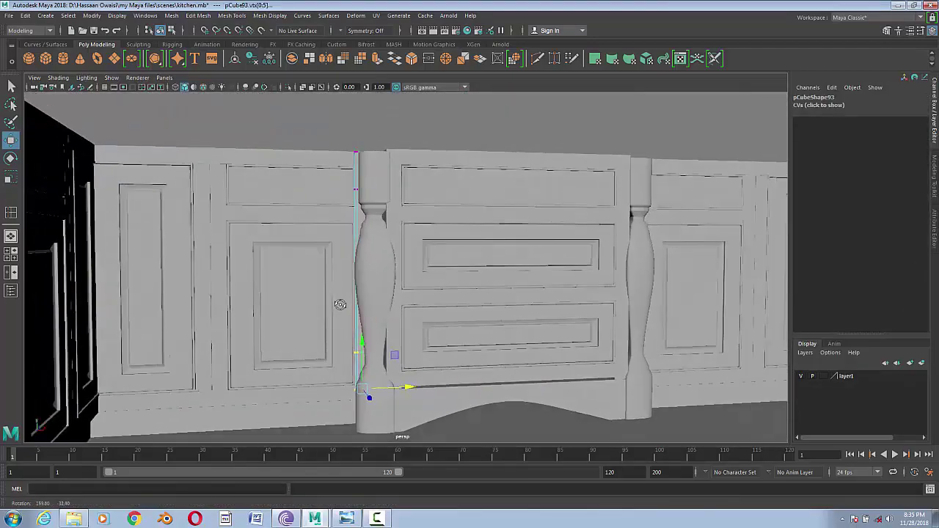
{"action": "key", "text": "space"}
{"action": "left_click_drag", "start_coordinate": [375, 266], "coordinate": [261, 132]}
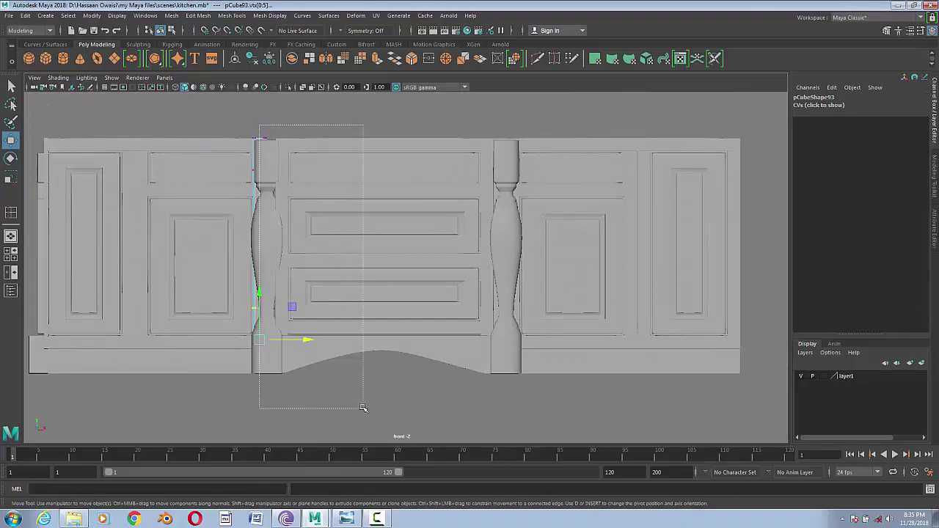
{"action": "left_click_drag", "start_coordinate": [303, 242], "coordinate": [328, 245]}
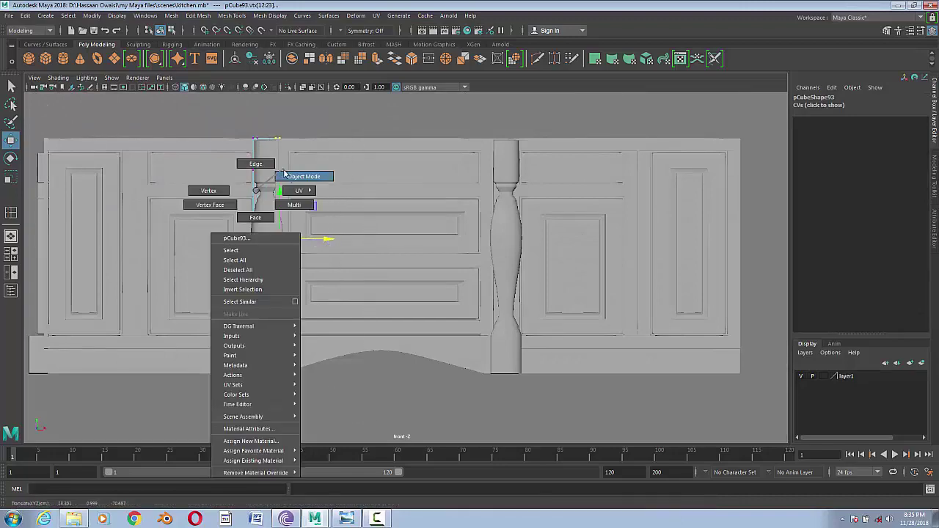
{"action": "right_click_drag", "start_coordinate": [256, 191], "coordinate": [299, 175]}
{"action": "left_click", "coordinate": [389, 381]}
- Return to the perspective view and save the kitchen scene
{"action": "key", "text": "space"}
{"action": "left_click", "coordinate": [439, 351]}
{"action": "left_click_drag", "start_coordinate": [439, 351], "coordinate": [344, 357], "text": "alt"}
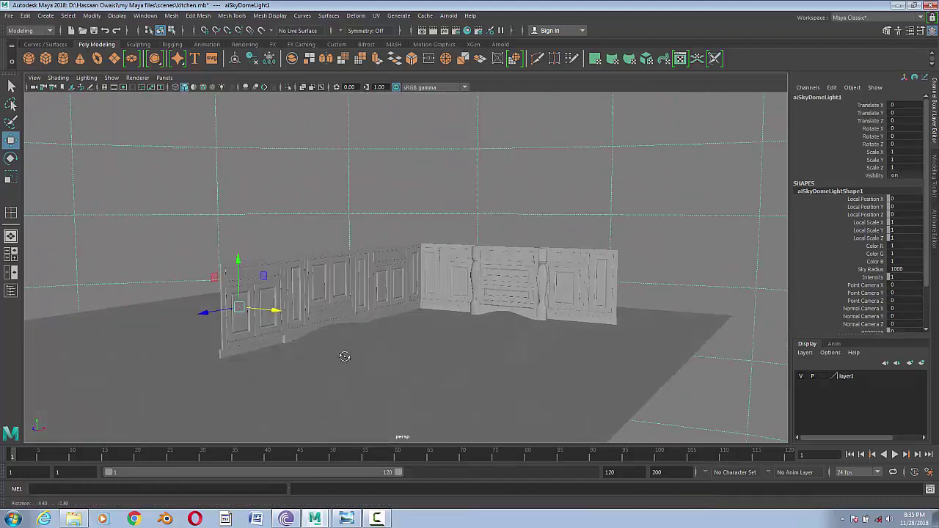
{"action": "left_click", "coordinate": [9, 15]}
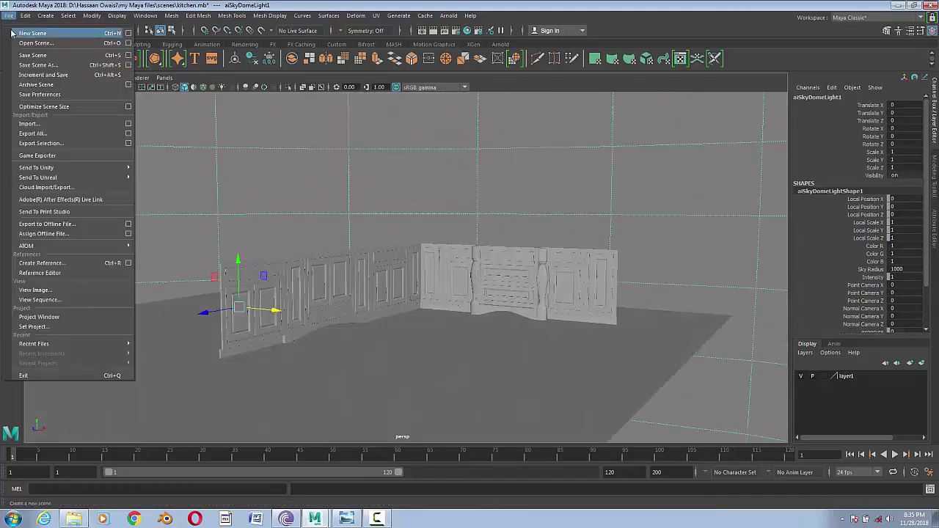
{"action": "left_click", "coordinate": [44, 56]}
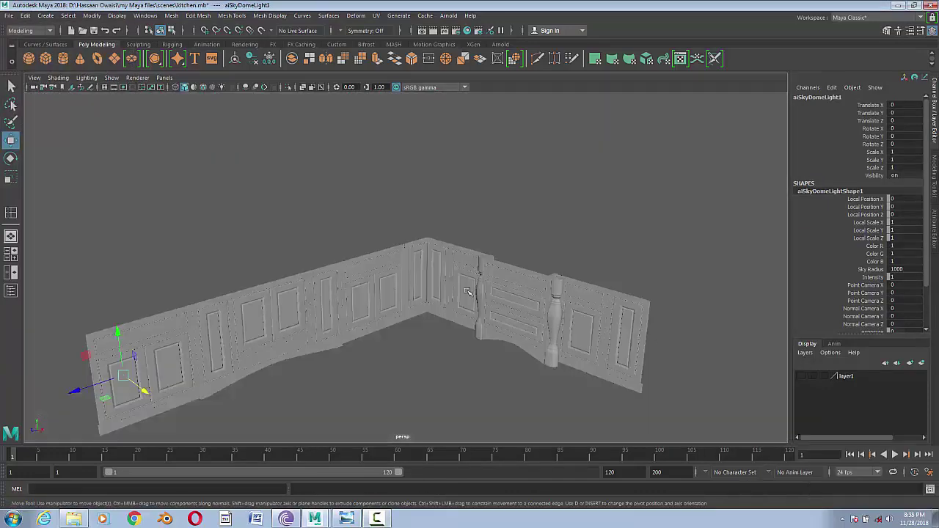
{"action": "left_click_drag", "start_coordinate": [440, 322], "coordinate": [383, 325], "text": "alt"}
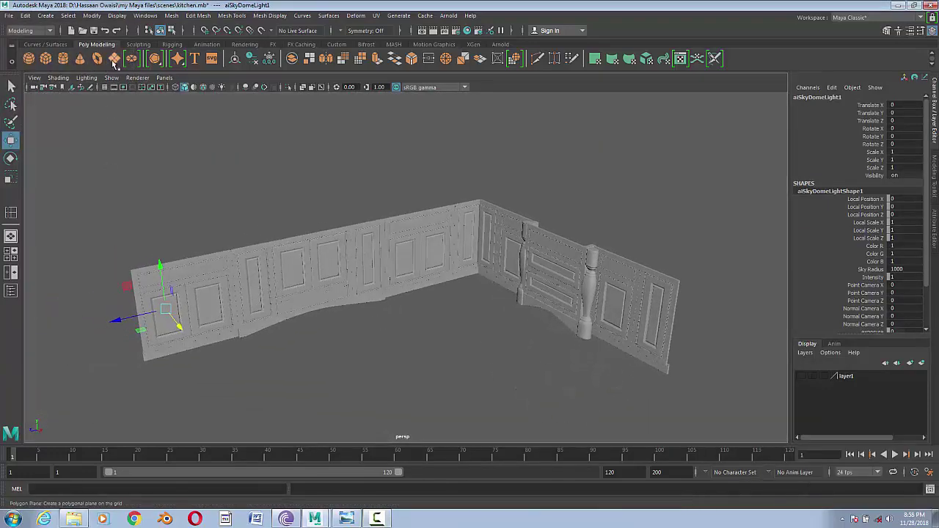
- Create a new cube and scale it into a thin countertop slab
{"action": "left_click", "coordinate": [64, 59]}
{"action": "key", "text": "r"}
{"action": "left_click_drag", "start_coordinate": [166, 309], "coordinate": [157, 304]}
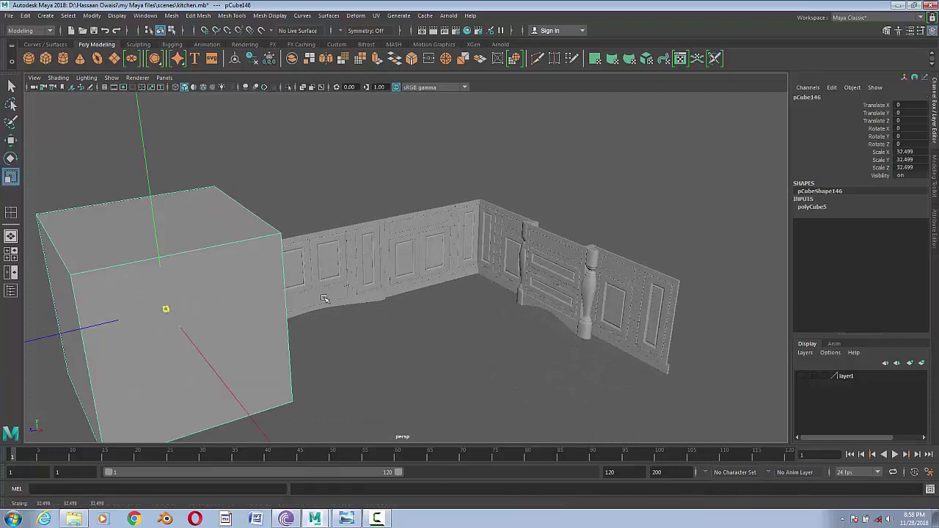
{"action": "mouse_move", "coordinate": [160, 268]}
{"action": "left_mouse_down"}
{"action": "mouse_move", "coordinate": [163, 310]}
{"action": "mouse_move", "coordinate": [134, 319]}
{"action": "mouse_move", "coordinate": [171, 315]}
{"action": "mouse_move", "coordinate": [79, 326]}
{"action": "left_mouse_up"}
- In top view, position and lengthen the slab to line up with the cabinet run
{"action": "key", "text": "space"}
{"action": "left_click_drag", "start_coordinate": [293, 300], "coordinate": [303, 318]}
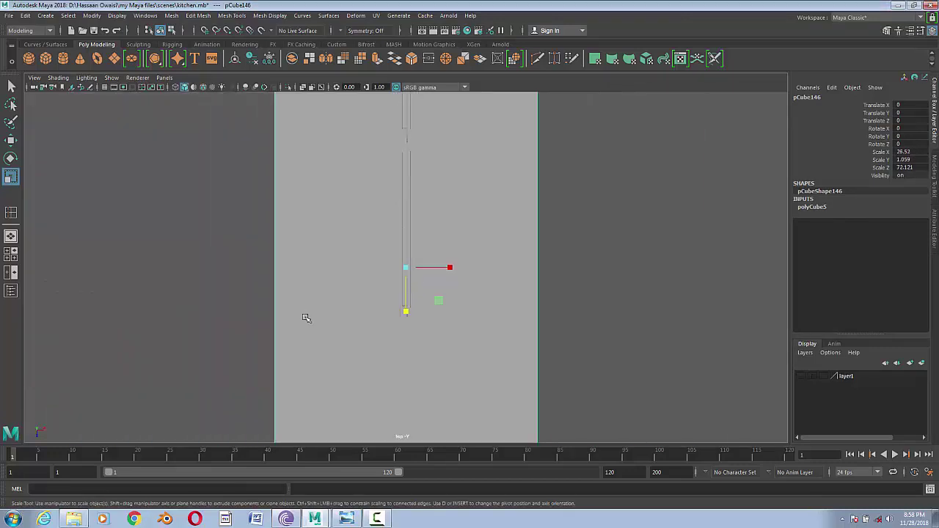
{"action": "scroll", "coordinate": [306, 318], "scroll_direction": "down", "scroll_amount": 3}
{"action": "scroll", "coordinate": [309, 318], "scroll_direction": "down", "scroll_amount": 1}
{"action": "middle_click_drag", "start_coordinate": [442, 316], "coordinate": [393, 335], "text": "alt"}
{"action": "key", "text": "w"}
{"action": "left_click_drag", "start_coordinate": [352, 290], "coordinate": [386, 249]}
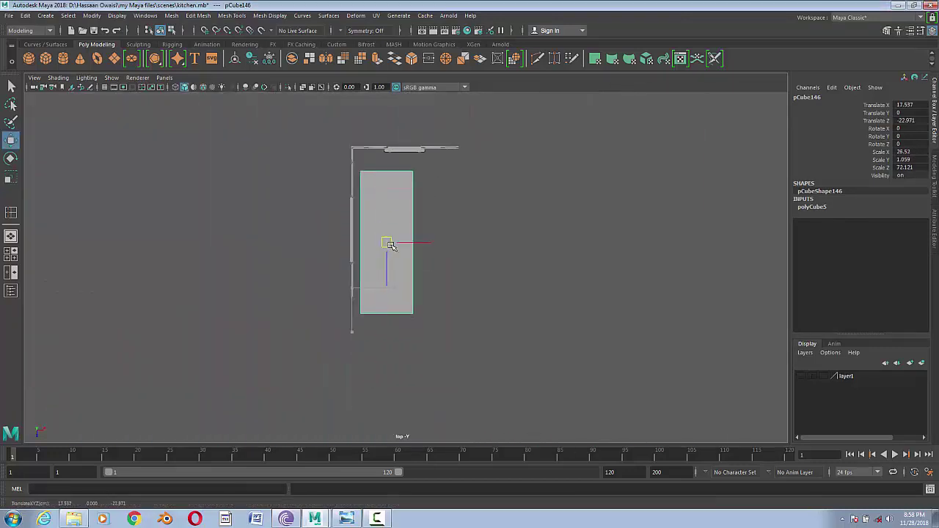
{"action": "key", "text": "r"}
{"action": "left_click_drag", "start_coordinate": [383, 283], "coordinate": [383, 287]}
{"action": "key", "text": "w"}
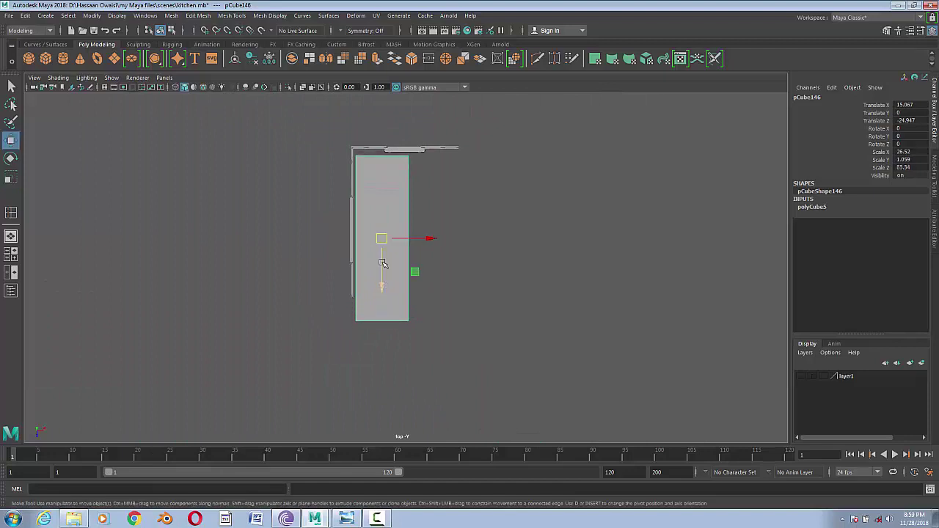
{"action": "mouse_move", "coordinate": [382, 238]}
{"action": "left_mouse_down"}
{"action": "mouse_move", "coordinate": [312, 221]}
{"action": "mouse_move", "coordinate": [323, 219]}
{"action": "left_mouse_up"}
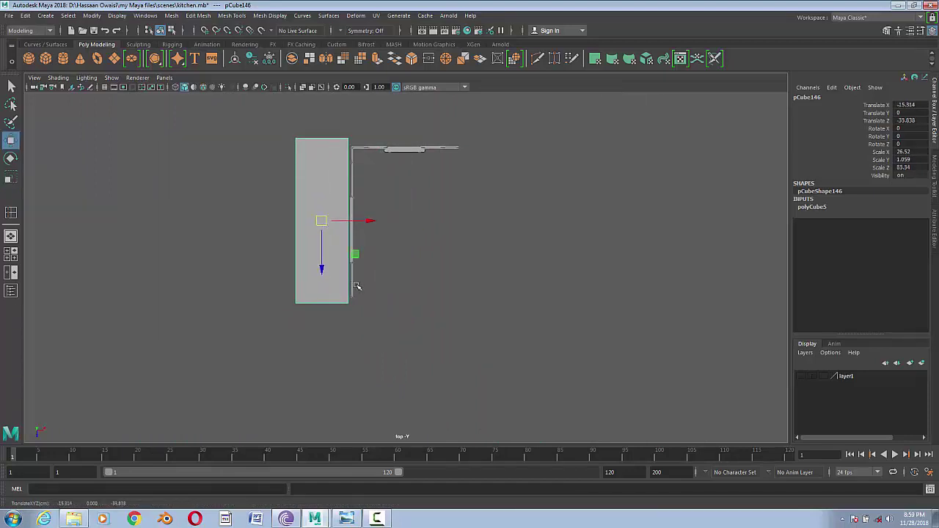
- Raise the slab onto the cabinet tops at countertop height in perspective
{"action": "scroll", "coordinate": [357, 286], "scroll_direction": "up", "scroll_amount": 2}
{"action": "key", "text": "space"}
{"action": "left_click", "coordinate": [376, 266]}
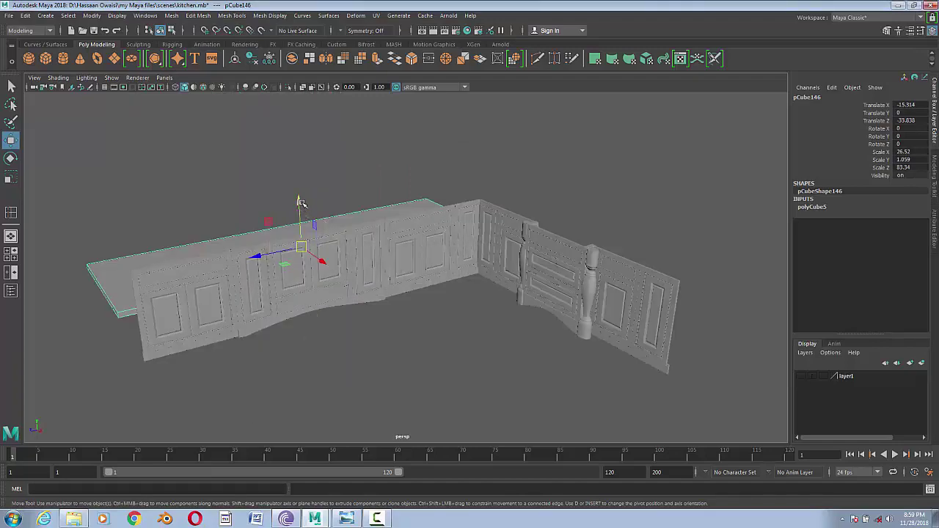
{"action": "left_click_drag", "start_coordinate": [300, 203], "coordinate": [299, 160]}
{"action": "scroll", "coordinate": [310, 283], "scroll_direction": "up", "scroll_amount": 5}
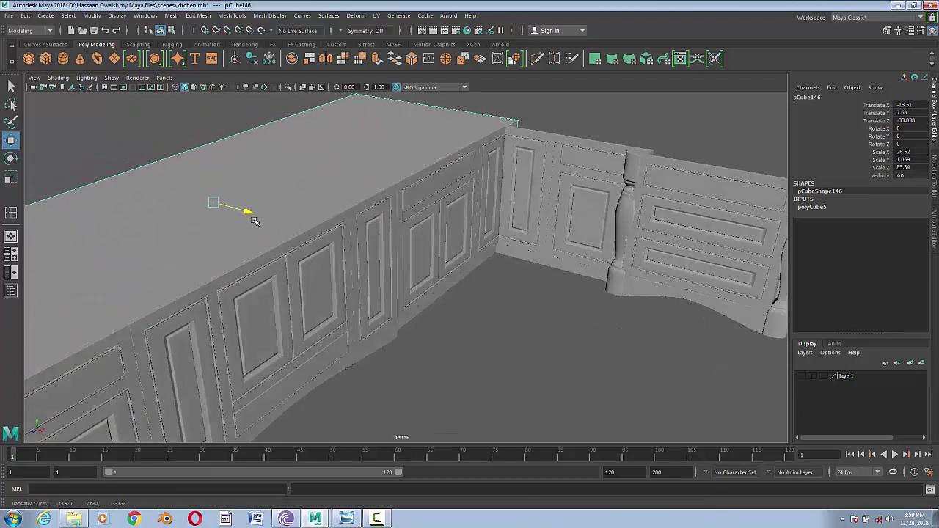
{"action": "mouse_move", "coordinate": [253, 220]}
{"action": "left_mouse_down"}
{"action": "mouse_move", "coordinate": [289, 157]}
{"action": "mouse_move", "coordinate": [291, 130]}
{"action": "left_mouse_up"}
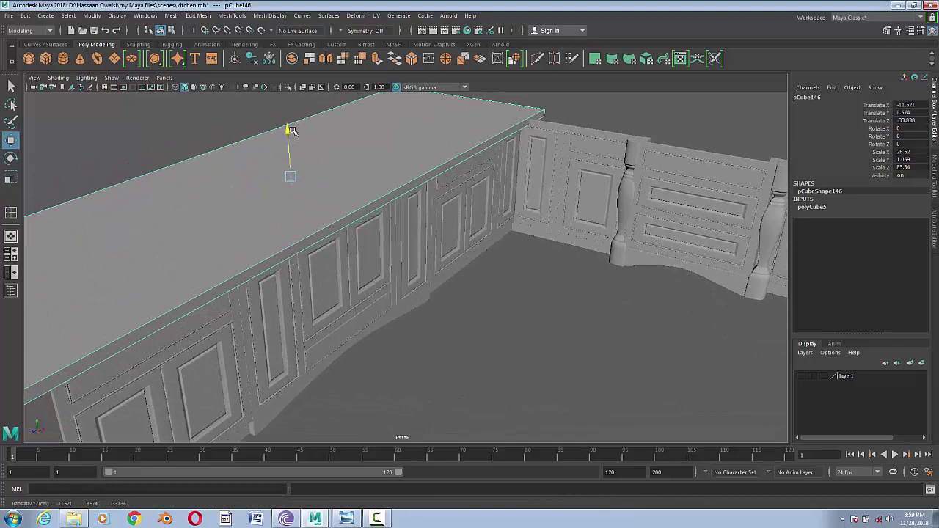
{"action": "scroll", "coordinate": [388, 182], "scroll_direction": "down", "scroll_amount": 5}
{"action": "mouse_move", "coordinate": [389, 183]}
{"action": "left_mouse_down", "text": "alt"}
{"action": "mouse_move", "coordinate": [389, 225]}
{"action": "mouse_move", "coordinate": [428, 213]}
{"action": "left_mouse_up", "text": "alt"}
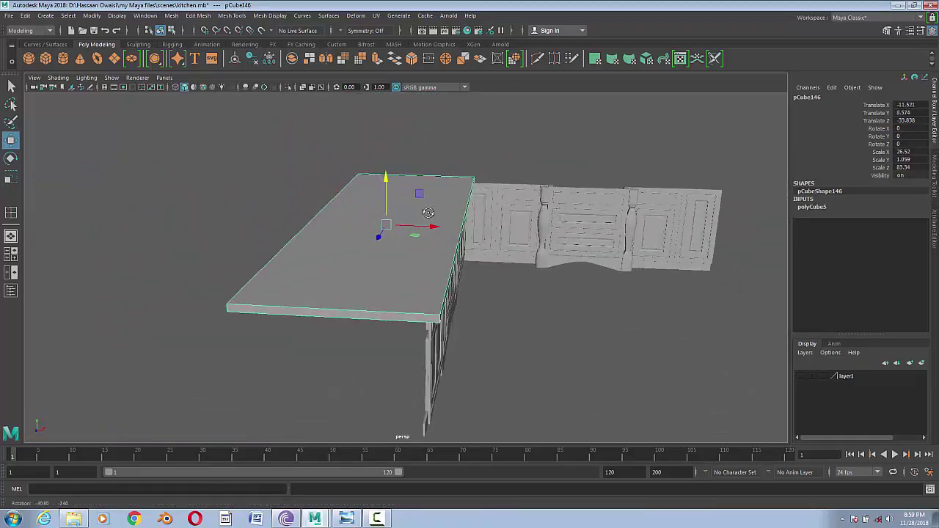
- Select the slab's left-edge vertices, check the reference photo, and return to Object Mode
{"action": "right_click_drag", "start_coordinate": [369, 235], "coordinate": [368, 210]}
{"action": "left_click_drag", "start_coordinate": [367, 211], "coordinate": [285, 195], "text": "alt"}
{"action": "left_click_drag", "start_coordinate": [273, 155], "coordinate": [371, 346]}
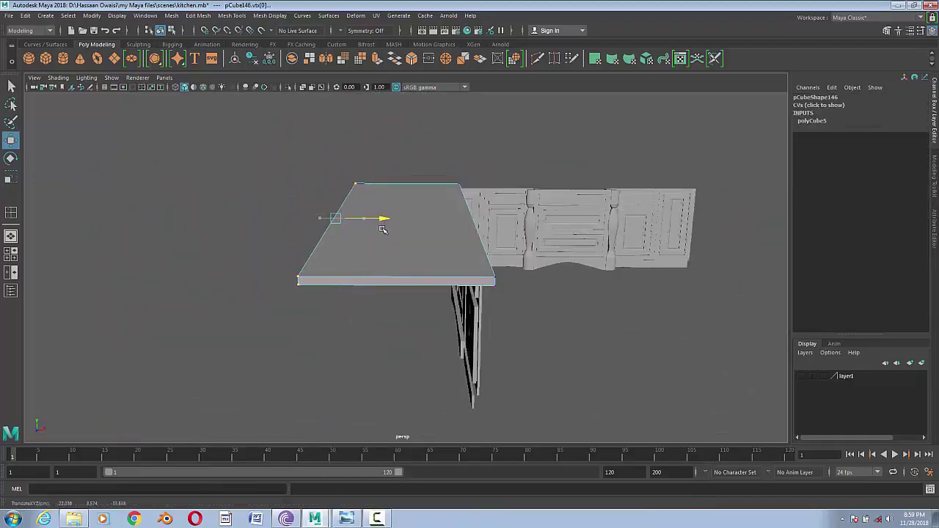
{"action": "mouse_move", "coordinate": [538, 329]}
{"action": "left_mouse_down", "text": "alt"}
{"action": "mouse_move", "coordinate": [310, 341]}
{"action": "mouse_move", "coordinate": [350, 350]}
{"action": "left_mouse_up", "text": "alt"}
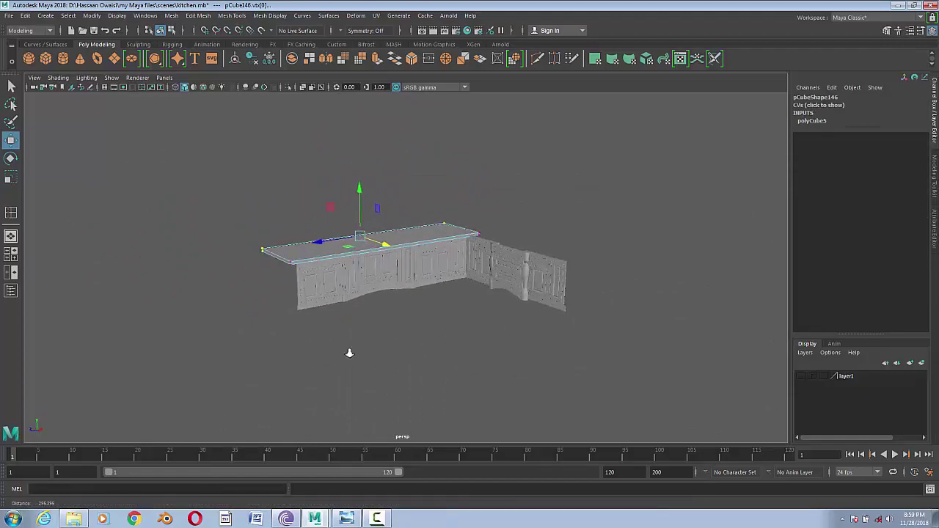
{"action": "left_click", "coordinate": [345, 520]}
{"action": "left_click", "coordinate": [346, 519]}
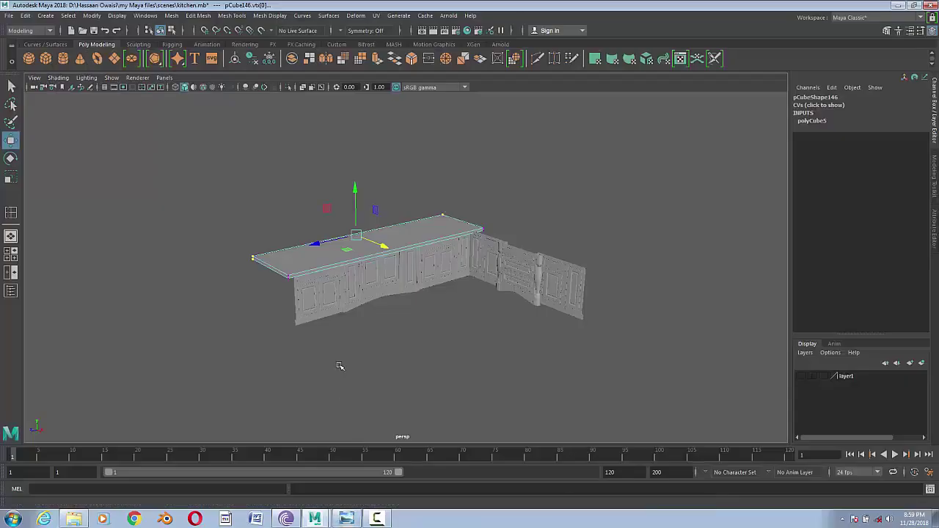
{"action": "mouse_move", "coordinate": [339, 369]}
{"action": "left_mouse_down", "text": "alt"}
{"action": "mouse_move", "coordinate": [388, 365]}
{"action": "mouse_move", "coordinate": [387, 352]}
{"action": "left_mouse_up", "text": "alt"}
{"action": "scroll", "coordinate": [397, 365], "scroll_direction": "up", "scroll_amount": 2}
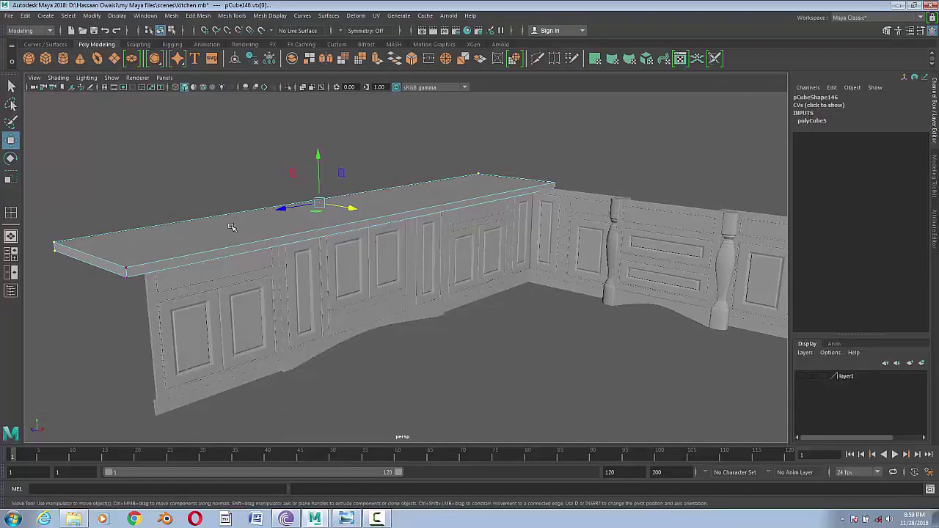
{"action": "right_click_drag", "start_coordinate": [231, 227], "coordinate": [279, 206]}
{"action": "key", "text": "space"}
- In top view, try an edge loop across the slab, then undo it
{"action": "left_click_drag", "start_coordinate": [419, 266], "coordinate": [395, 275]}
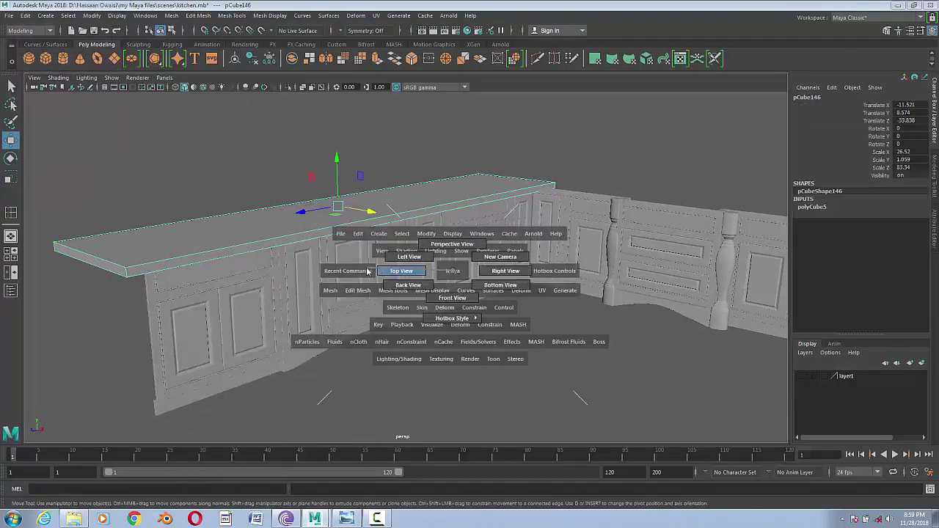
{"action": "scroll", "coordinate": [395, 275], "scroll_direction": "down", "scroll_amount": 2}
{"action": "middle_click_drag", "start_coordinate": [394, 289], "coordinate": [438, 389], "text": "alt"}
{"action": "right_click", "coordinate": [345, 242]}
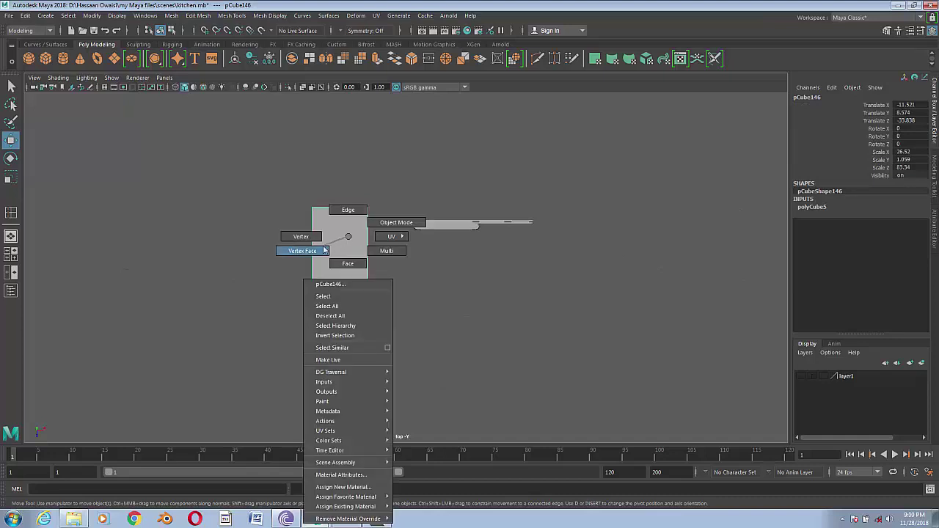
{"action": "left_click", "coordinate": [232, 15]}
{"action": "left_click", "coordinate": [279, 125]}
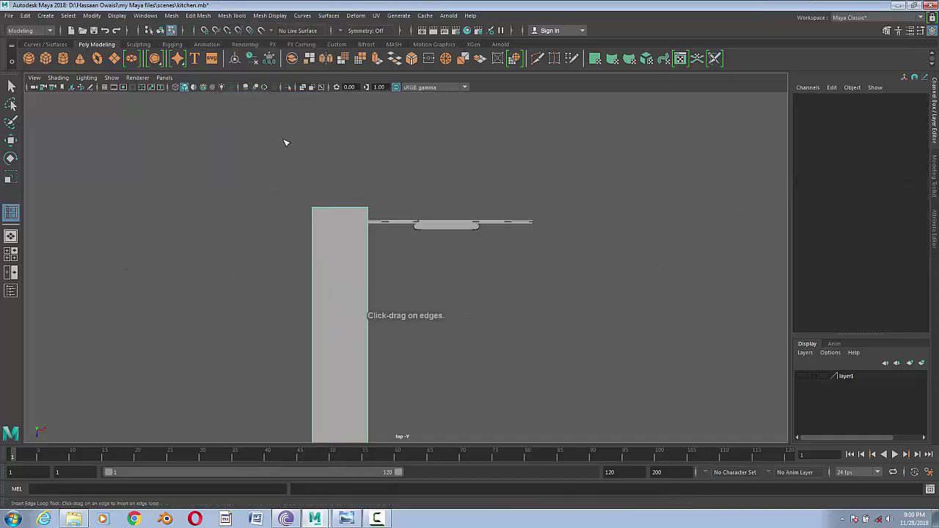
{"action": "scroll", "coordinate": [396, 286], "scroll_direction": "up", "scroll_amount": 2}
{"action": "scroll", "coordinate": [389, 278], "scroll_direction": "up", "scroll_amount": 2}
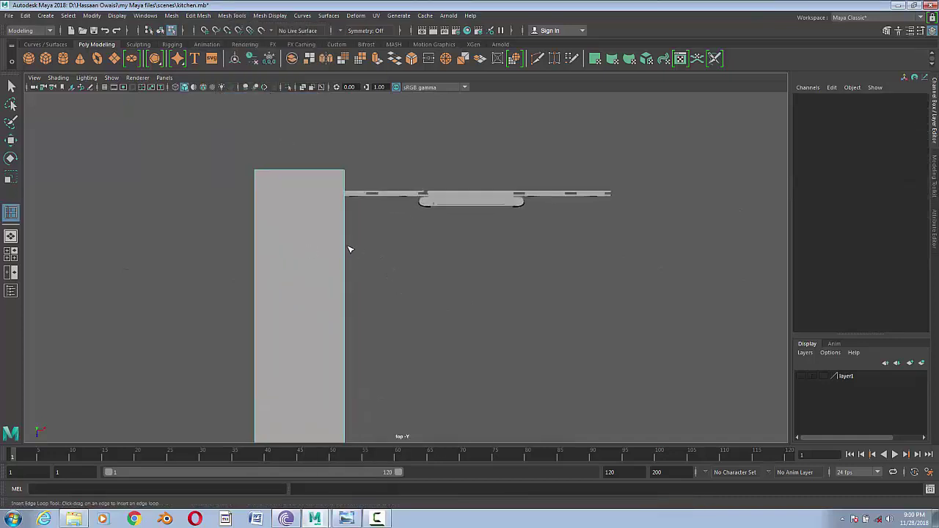
{"action": "left_click", "coordinate": [347, 247]}
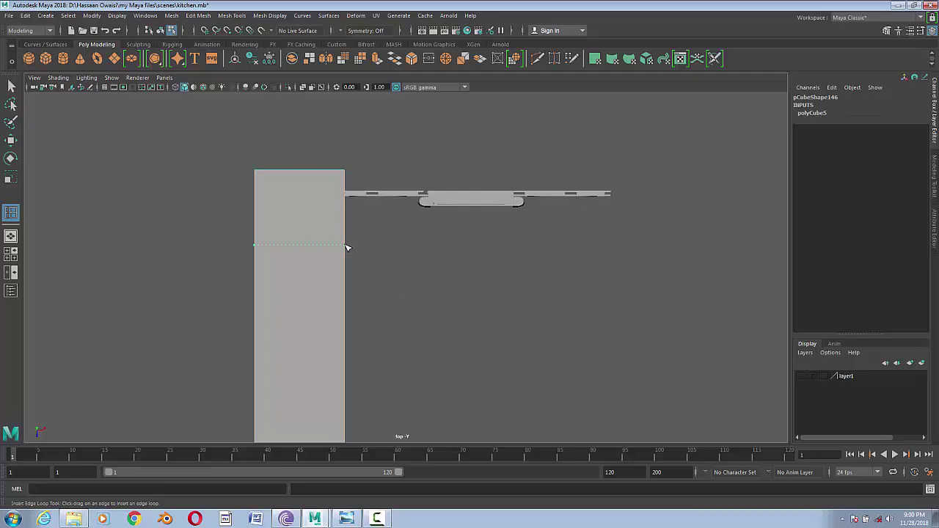
{"action": "left_click", "coordinate": [348, 248]}
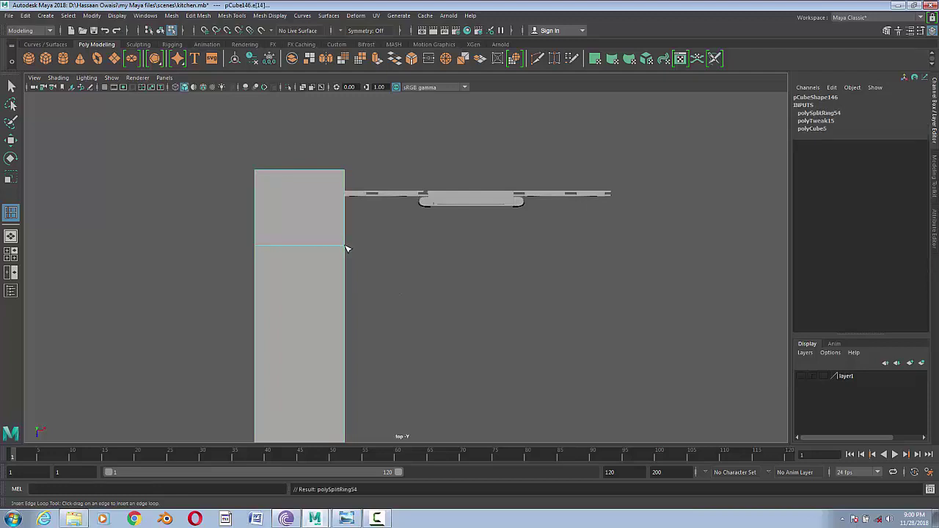
{"action": "key", "text": "ctrl+z"}
- Reselect the countertop and insert an edge loop along its front edge in perspective
{"action": "key", "text": "w"}
{"action": "left_click", "coordinate": [283, 213]}
{"action": "key", "text": "space"}
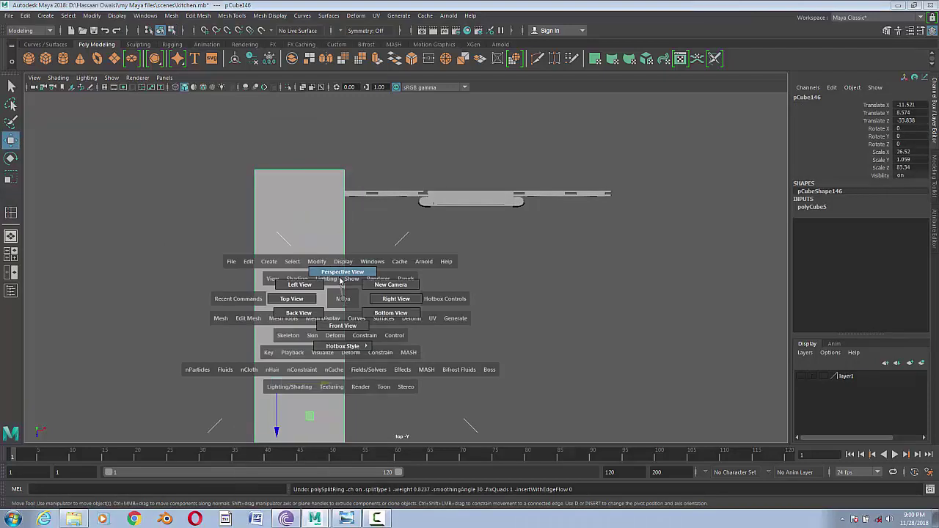
{"action": "left_click", "coordinate": [340, 279]}
{"action": "mouse_move", "coordinate": [329, 294]}
{"action": "left_mouse_down", "text": "alt"}
{"action": "mouse_move", "coordinate": [310, 311]}
{"action": "mouse_move", "coordinate": [253, 320]}
{"action": "mouse_move", "coordinate": [300, 308]}
{"action": "left_mouse_up", "text": "alt"}
{"action": "left_click", "coordinate": [270, 16]}
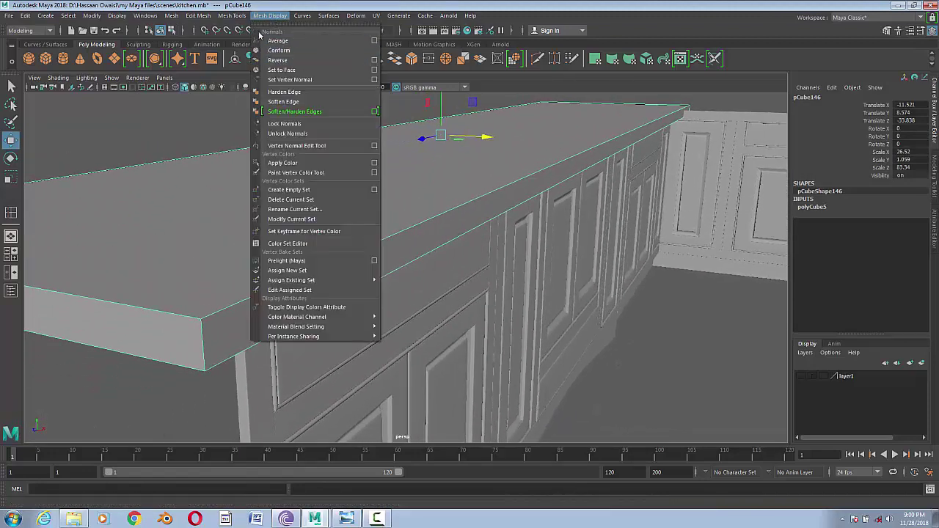
{"action": "left_click", "coordinate": [282, 90]}
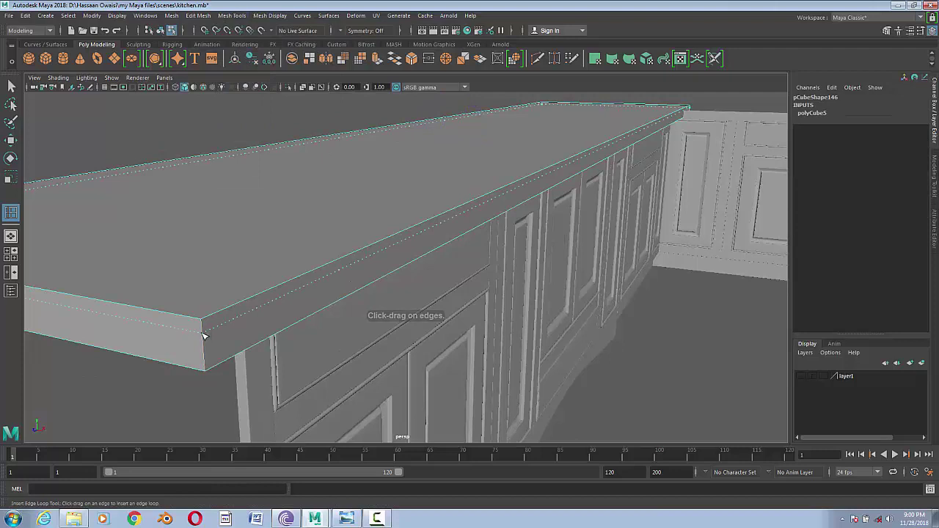
{"action": "left_click", "coordinate": [204, 336]}
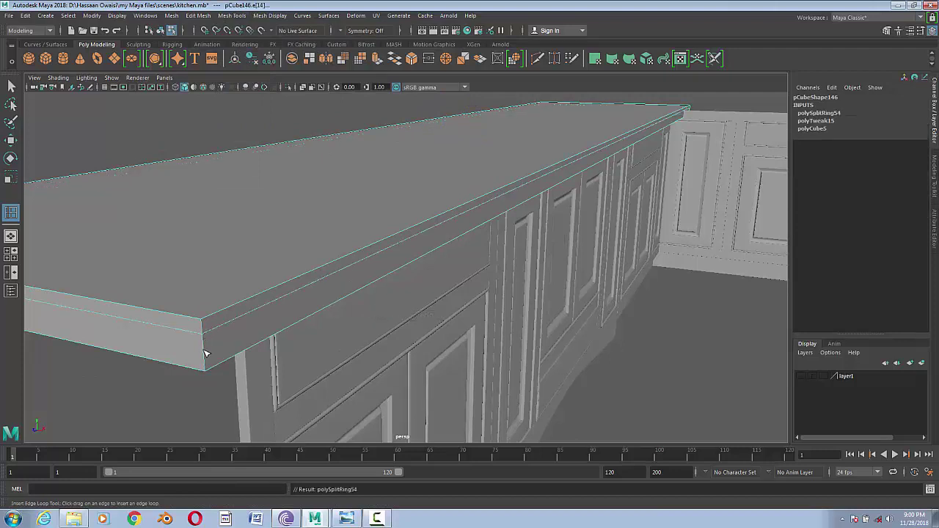
- Compare with the reference photo, select the new edge loop, and switch to side view
{"action": "left_click", "coordinate": [354, 518]}
{"action": "scroll", "coordinate": [381, 365], "scroll_direction": "up", "scroll_amount": 3}
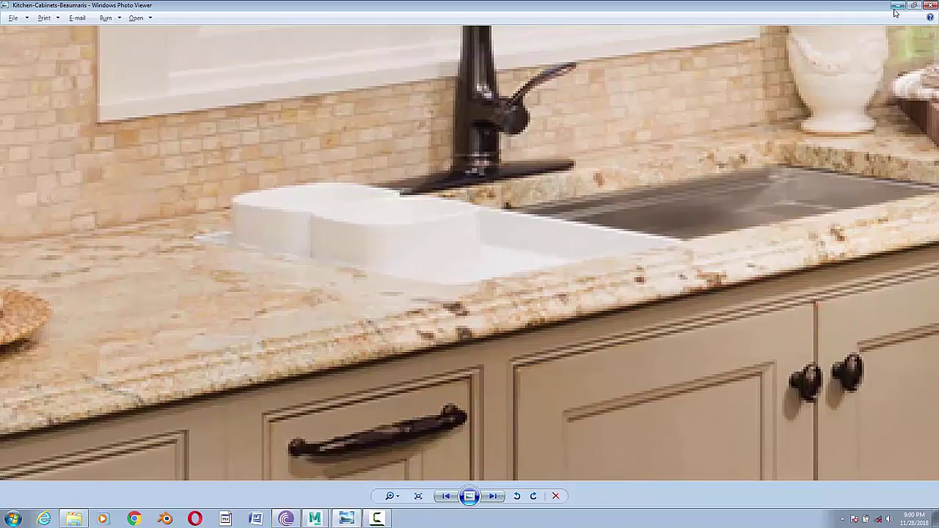
{"action": "left_click", "coordinate": [896, 7]}
{"action": "double_click", "coordinate": [388, 242]}
{"action": "key", "text": "space"}
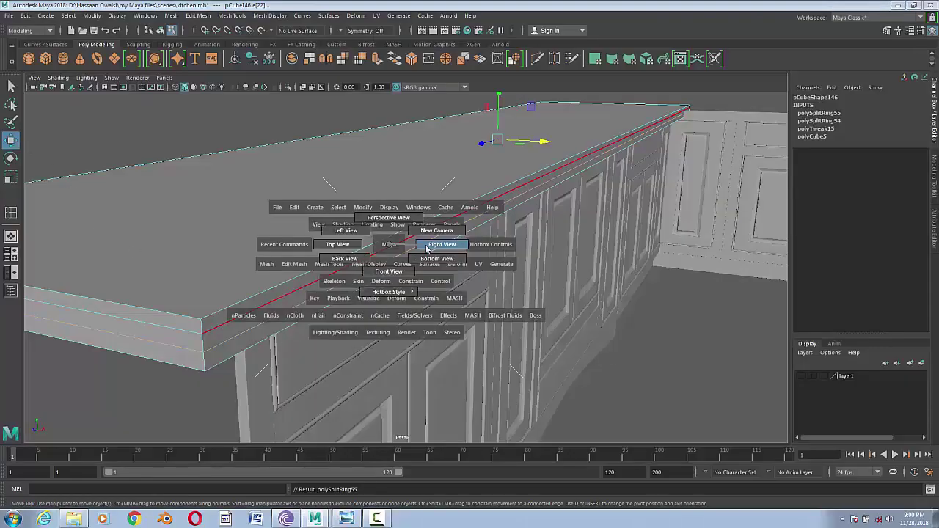
{"action": "left_click_drag", "start_coordinate": [388, 245], "coordinate": [437, 248]}
{"action": "scroll", "coordinate": [438, 292], "scroll_direction": "down", "scroll_amount": 3}
- In front view, extend the countertop's end vertices to the right along X
{"action": "key", "text": "space"}
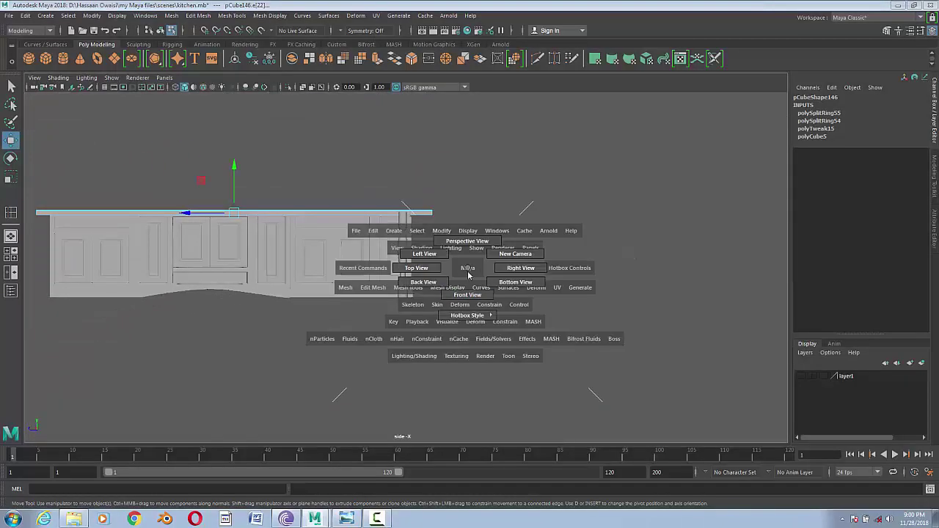
{"action": "left_click_drag", "start_coordinate": [466, 283], "coordinate": [457, 298]}
{"action": "scroll", "coordinate": [437, 313], "scroll_direction": "down", "scroll_amount": 3}
{"action": "scroll", "coordinate": [340, 264], "scroll_direction": "up", "scroll_amount": 2}
{"action": "scroll", "coordinate": [350, 327], "scroll_direction": "up", "scroll_amount": 2}
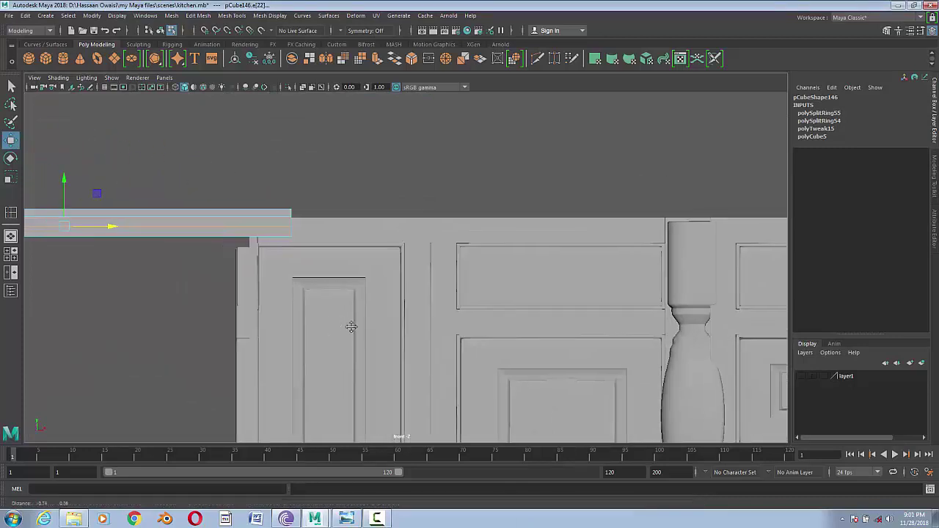
{"action": "scroll", "coordinate": [333, 224], "scroll_direction": "up", "scroll_amount": 2}
{"action": "left_click_drag", "start_coordinate": [331, 205], "coordinate": [399, 261]}
{"action": "right_click_drag", "start_coordinate": [293, 212], "coordinate": [248, 210]}
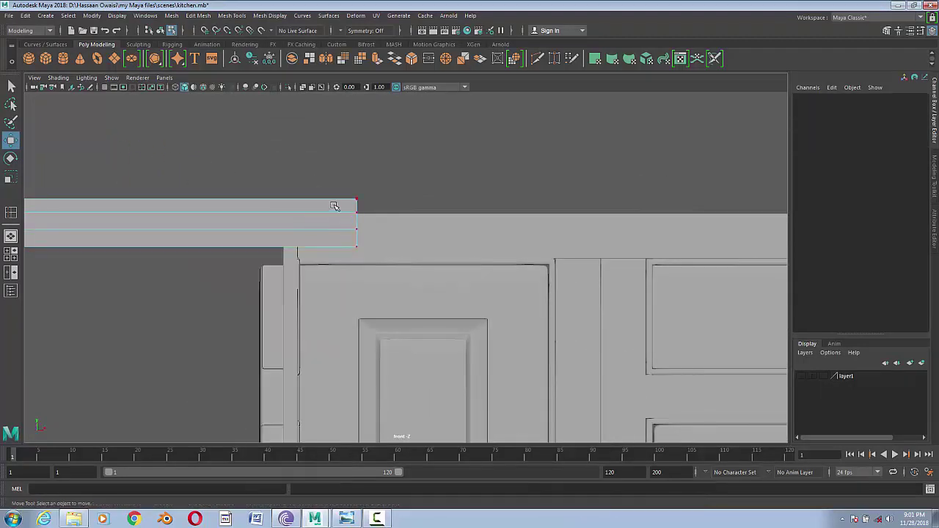
{"action": "left_click_drag", "start_coordinate": [335, 207], "coordinate": [404, 282]}
{"action": "left_click_drag", "start_coordinate": [404, 236], "coordinate": [423, 237]}
{"action": "right_click_drag", "start_coordinate": [336, 223], "coordinate": [361, 221]}
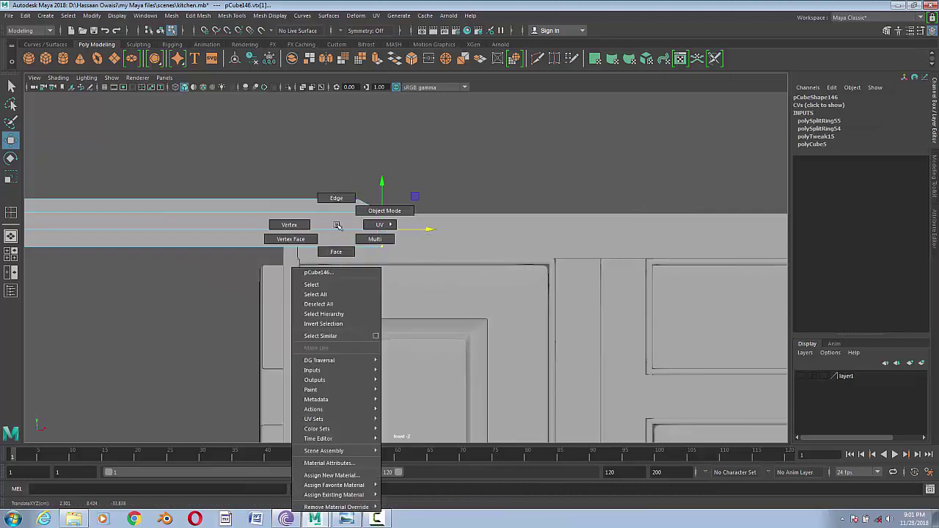
{"action": "left_click_drag", "start_coordinate": [427, 239], "coordinate": [455, 250]}
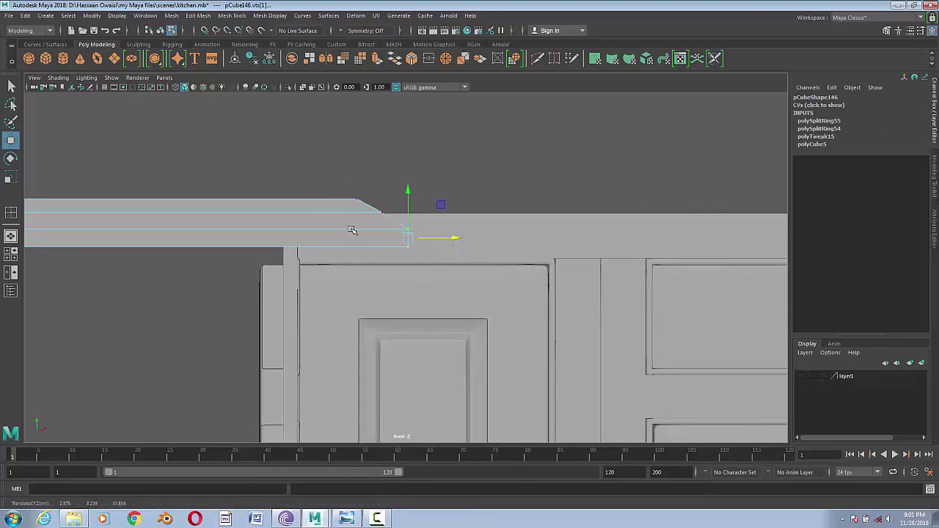
{"action": "scroll", "coordinate": [352, 230], "scroll_direction": "up", "scroll_amount": 4}
{"action": "scroll", "coordinate": [359, 257], "scroll_direction": "down", "scroll_amount": 3}
{"action": "scroll", "coordinate": [373, 286], "scroll_direction": "up", "scroll_amount": 3}
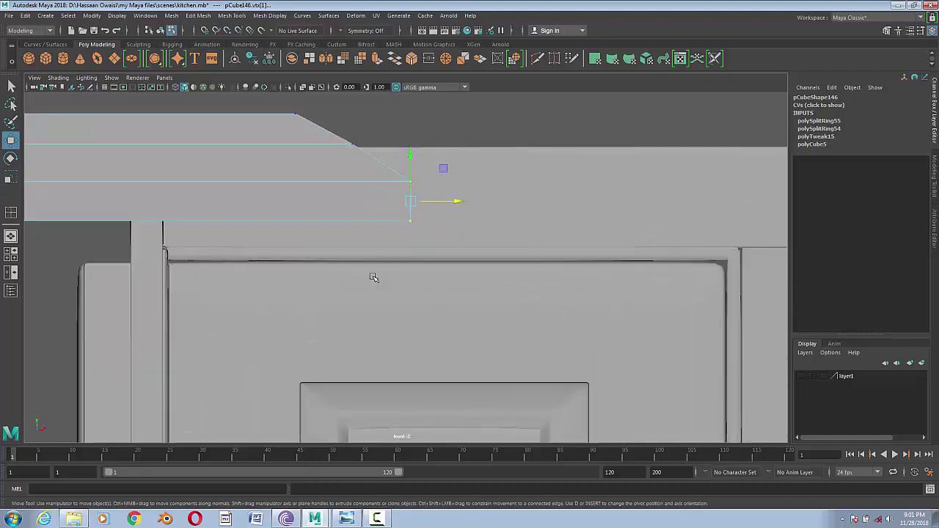
{"action": "right_click_drag", "start_coordinate": [319, 262], "coordinate": [349, 257]}
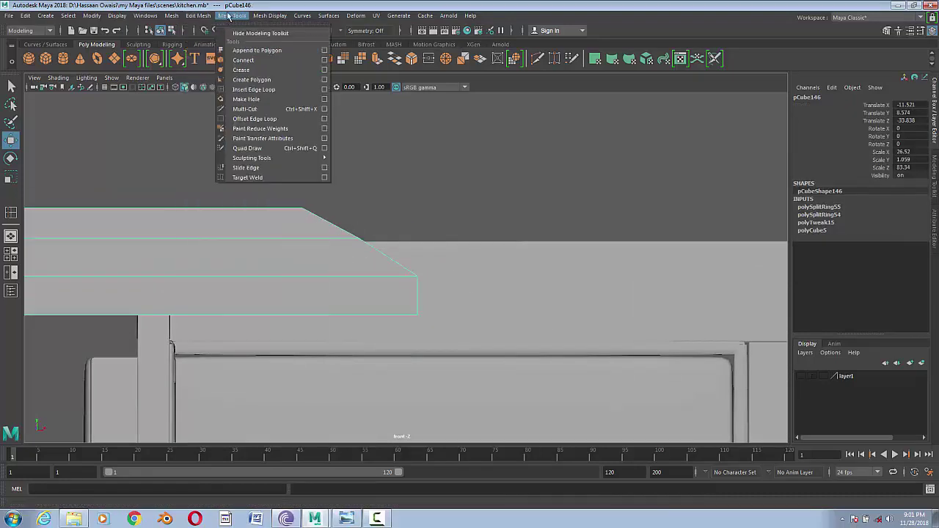
- Insert another front-edge loop and pull a profile vertex inward to chamfer the edge
{"action": "left_click", "coordinate": [242, 76]}
{"action": "left_click", "coordinate": [349, 236]}
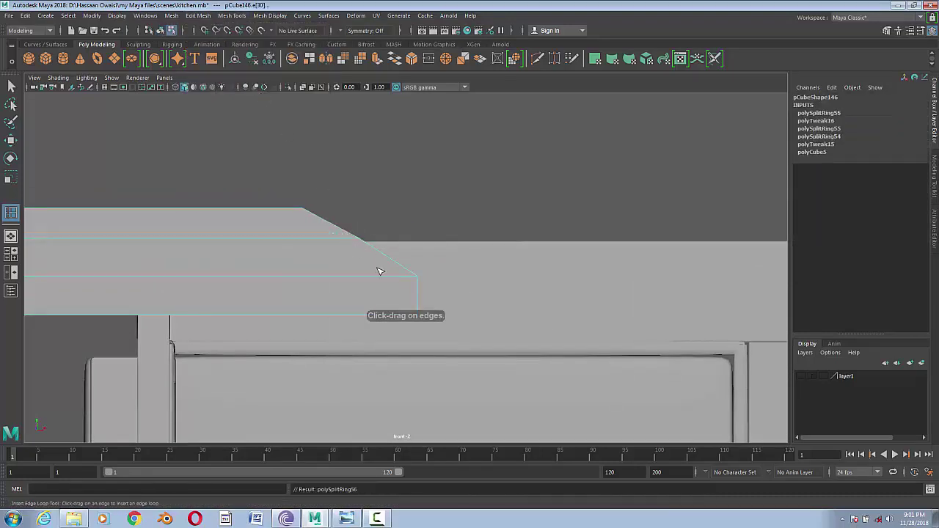
{"action": "right_click_drag", "start_coordinate": [338, 239], "coordinate": [308, 236]}
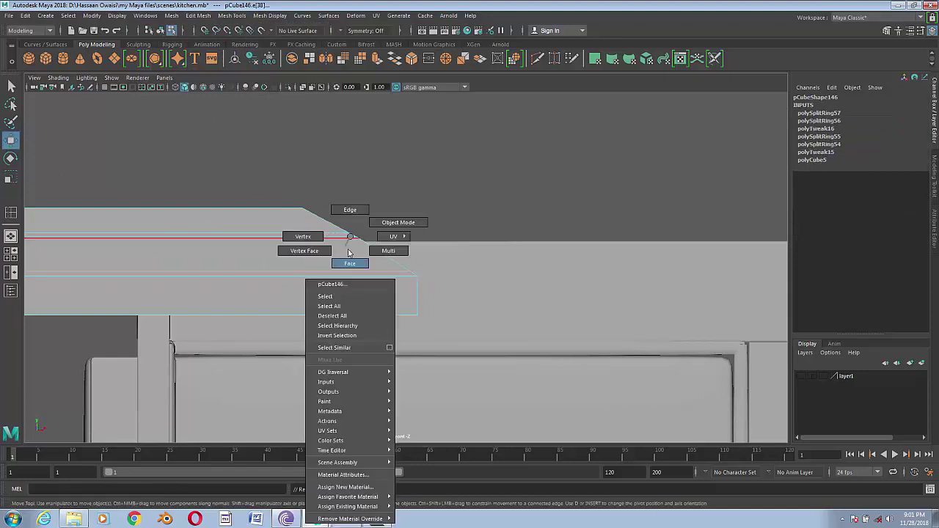
{"action": "key", "text": "w"}
{"action": "left_click_drag", "start_coordinate": [335, 223], "coordinate": [361, 232]}
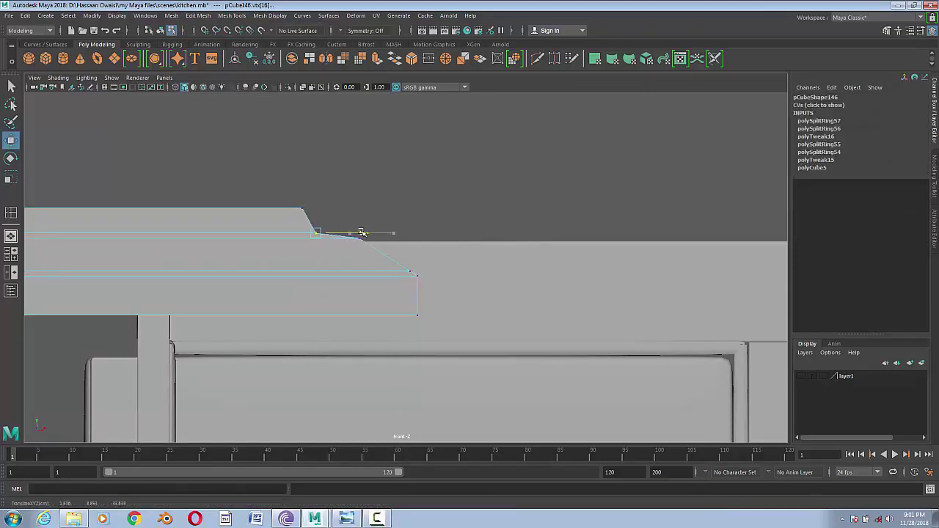
{"action": "left_click", "coordinate": [416, 273]}
{"action": "left_click_drag", "start_coordinate": [462, 272], "coordinate": [426, 275]}
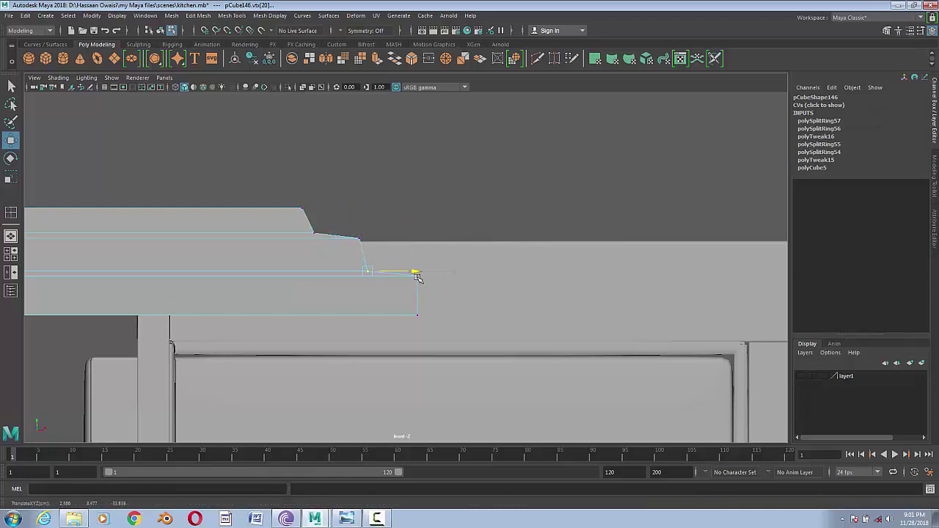
{"action": "key", "text": "3"}
{"action": "key", "text": "1"}
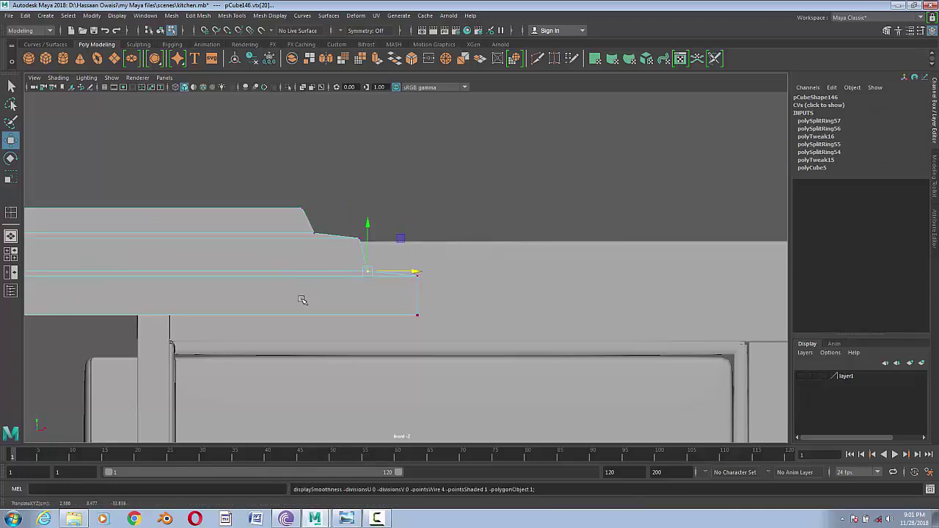
{"action": "right_click_drag", "start_coordinate": [290, 222], "coordinate": [360, 221]}
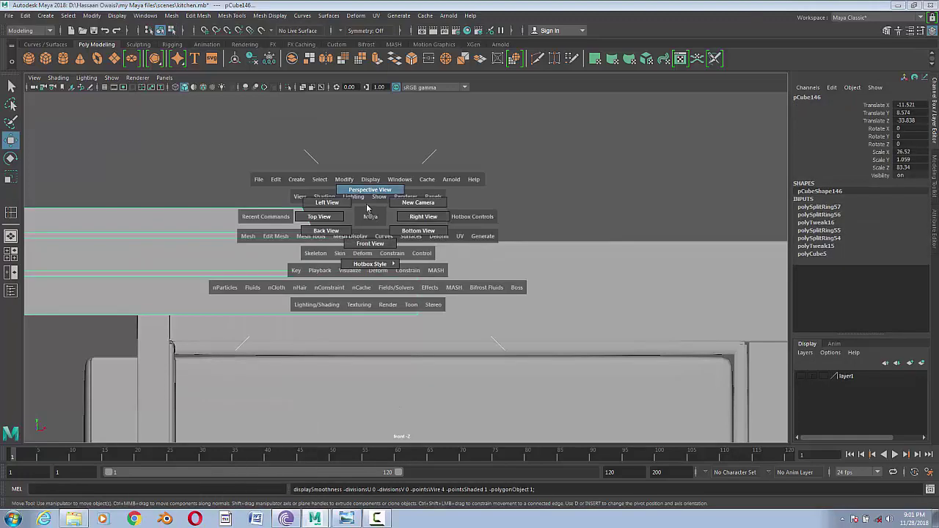
{"action": "left_click_drag", "start_coordinate": [360, 235], "coordinate": [360, 198]}
{"action": "left_click_drag", "start_coordinate": [381, 294], "coordinate": [420, 320], "text": "alt"}
- Insert edge loops near the countertop's front, back and end edges, then check the smooth preview
{"action": "left_click", "coordinate": [270, 16]}
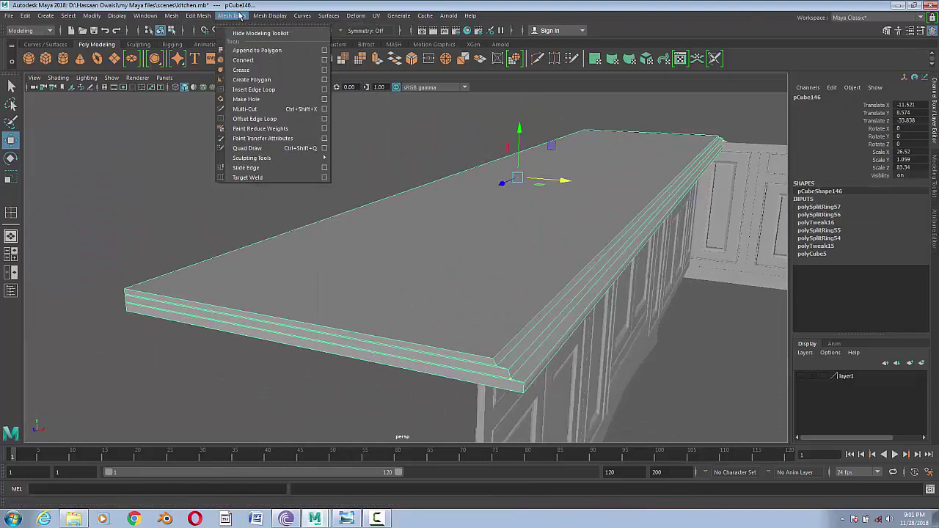
{"action": "left_click", "coordinate": [246, 93]}
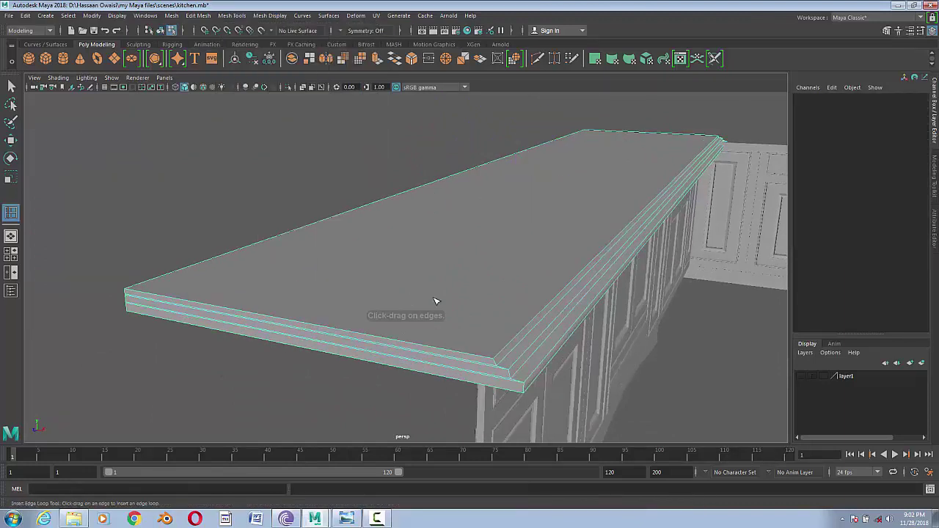
{"action": "left_click", "coordinate": [498, 361]}
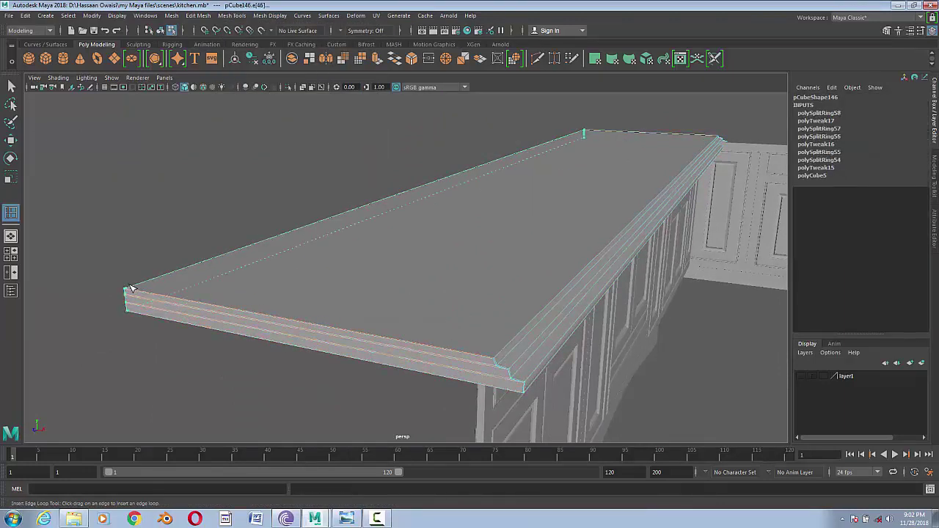
{"action": "left_click", "coordinate": [134, 290]}
{"action": "left_click_drag", "start_coordinate": [518, 324], "coordinate": [374, 335], "text": "alt"}
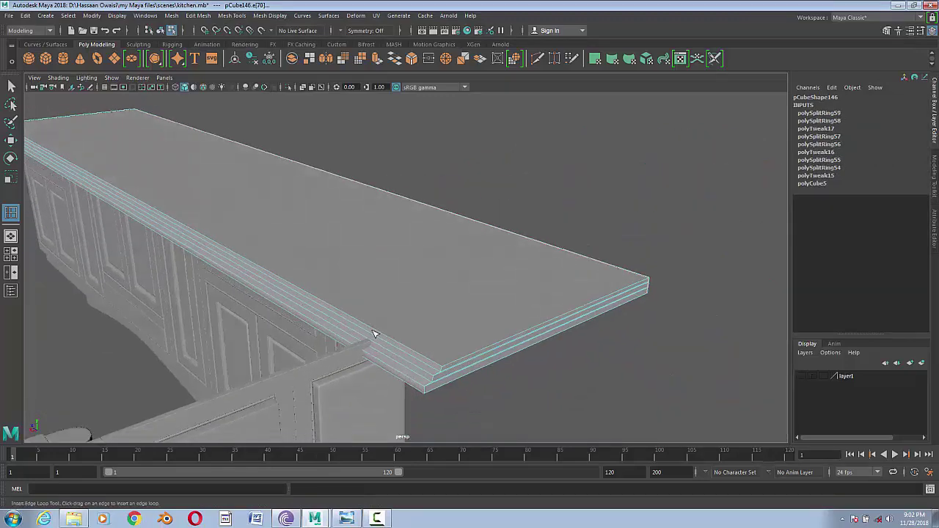
{"action": "left_click", "coordinate": [443, 371]}
{"action": "key", "text": "3"}
{"action": "key", "text": "1"}
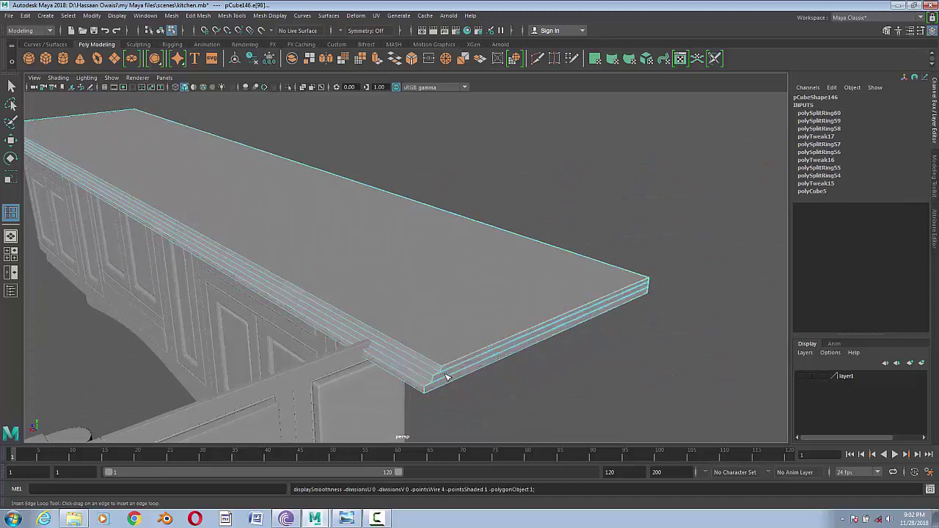
- Add loops around the top face and along the end edge, checking the smoothed result
{"action": "left_click", "coordinate": [426, 394]}
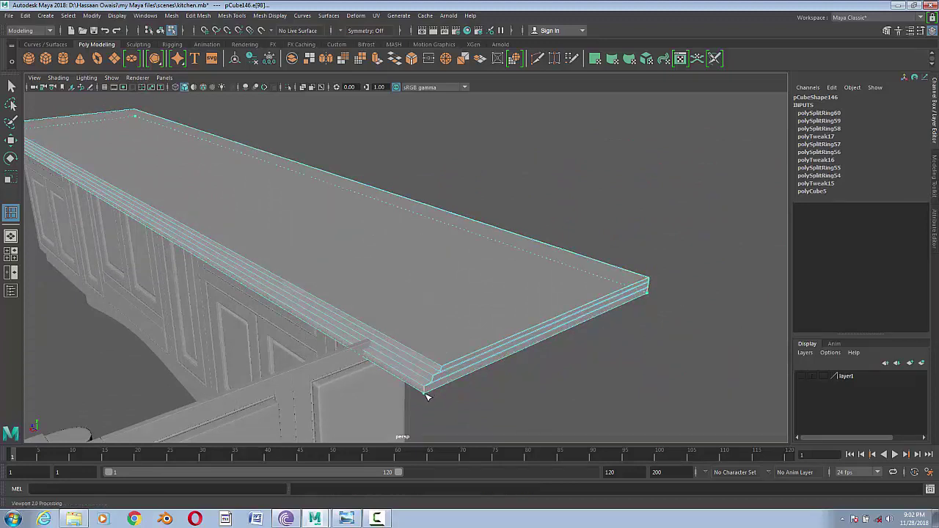
{"action": "key", "text": "3"}
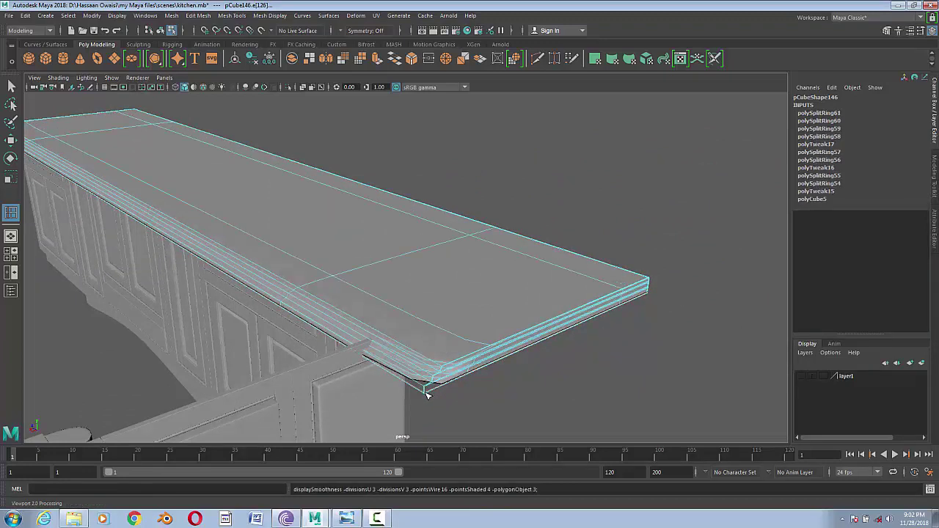
{"action": "key", "text": "1"}
{"action": "key", "text": "g"}
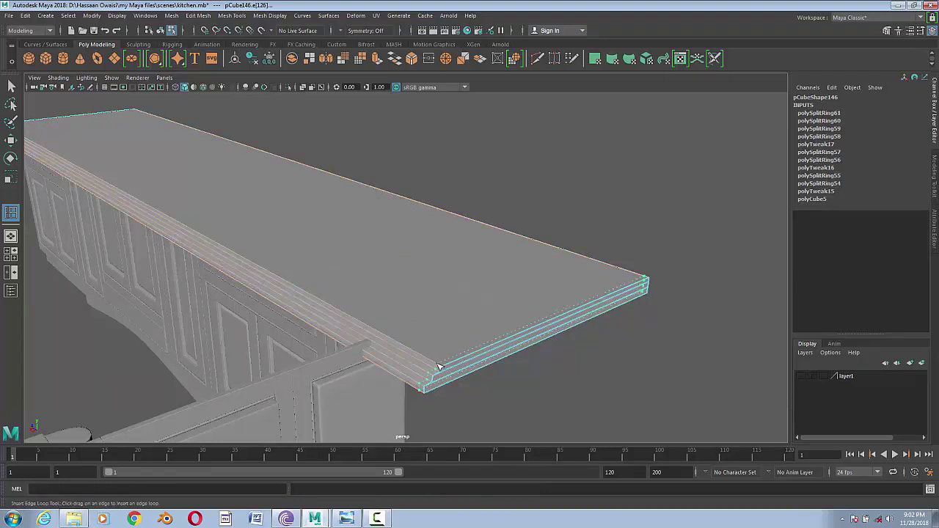
{"action": "left_click", "coordinate": [438, 367]}
{"action": "key", "text": "3"}
{"action": "key", "text": "1"}
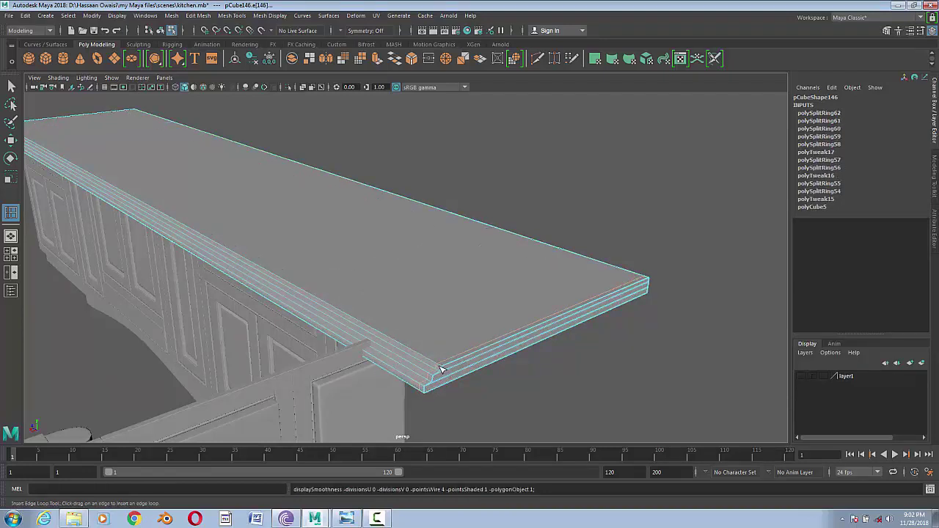
{"action": "left_click", "coordinate": [440, 369]}
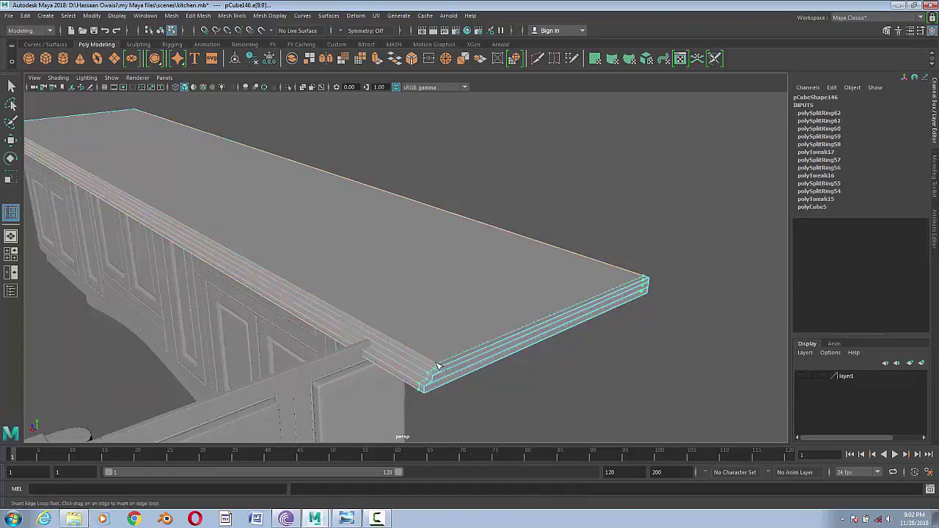
- Add two support loops near the front end edge and view the countertop smoothed
{"action": "left_click_drag", "start_coordinate": [438, 367], "coordinate": [397, 348], "text": "alt"}
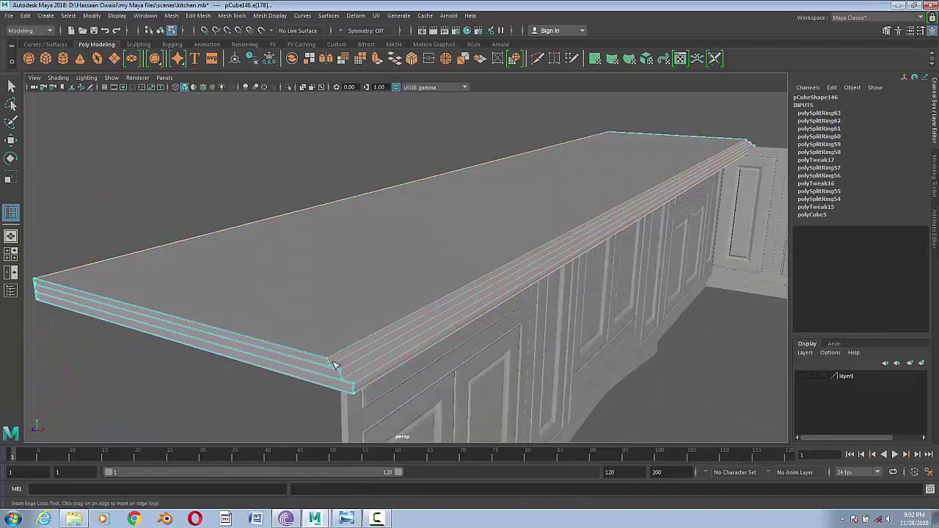
{"action": "left_click", "coordinate": [339, 361]}
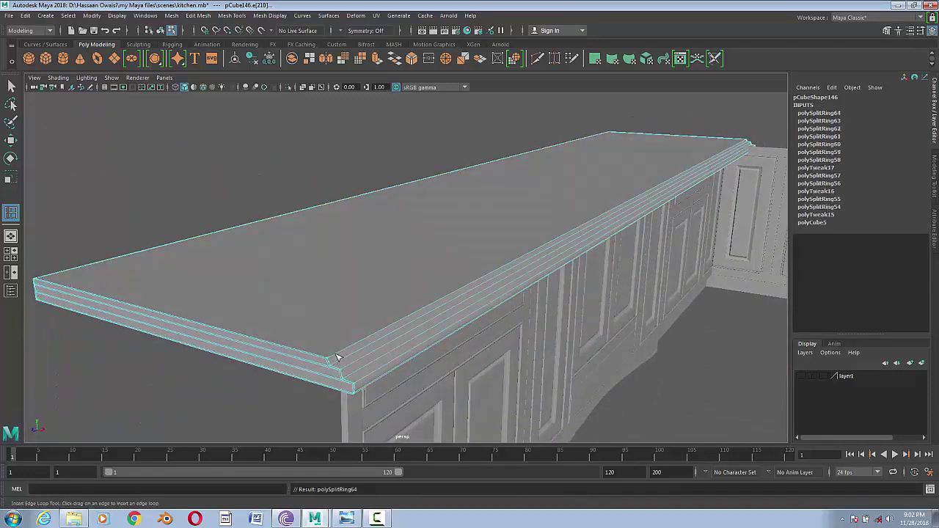
{"action": "left_click", "coordinate": [340, 360]}
{"action": "key", "text": "3"}
{"action": "key", "text": "w"}
{"action": "mouse_move", "coordinate": [446, 236]}
{"action": "right_mouse_down"}
{"action": "mouse_move", "coordinate": [452, 277]}
{"action": "mouse_move", "coordinate": [493, 223]}
{"action": "right_mouse_up"}
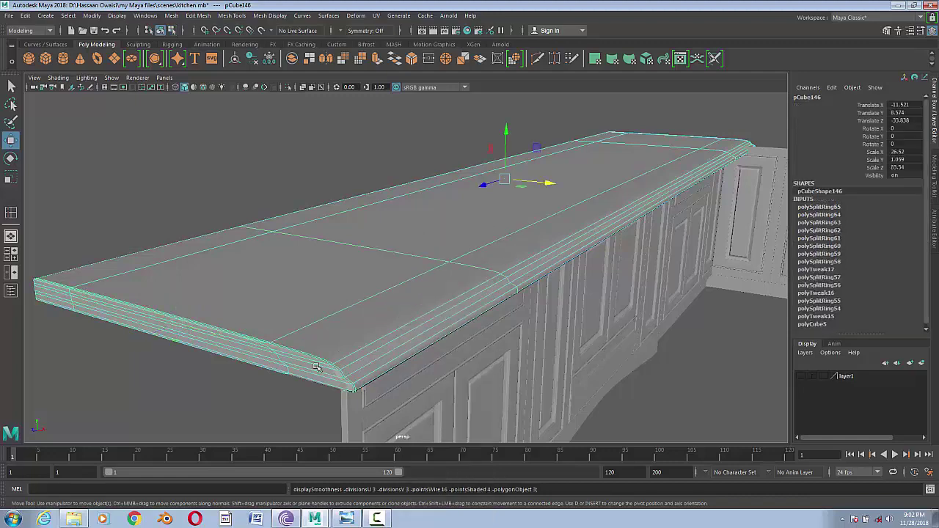
{"action": "mouse_move", "coordinate": [493, 222]}
{"action": "left_mouse_down", "text": "alt"}
{"action": "mouse_move", "coordinate": [425, 391]}
{"action": "mouse_move", "coordinate": [511, 383]}
{"action": "mouse_move", "coordinate": [345, 374]}
{"action": "mouse_move", "coordinate": [741, 374]}
{"action": "mouse_move", "coordinate": [529, 315]}
{"action": "left_mouse_up", "text": "alt"}
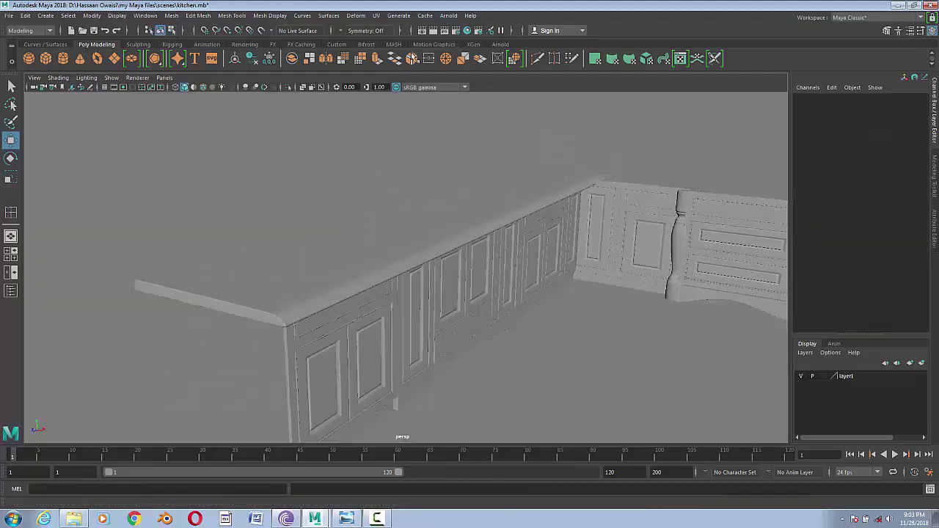
{"action": "left_click", "coordinate": [448, 16]}
{"action": "left_click", "coordinate": [462, 33]}
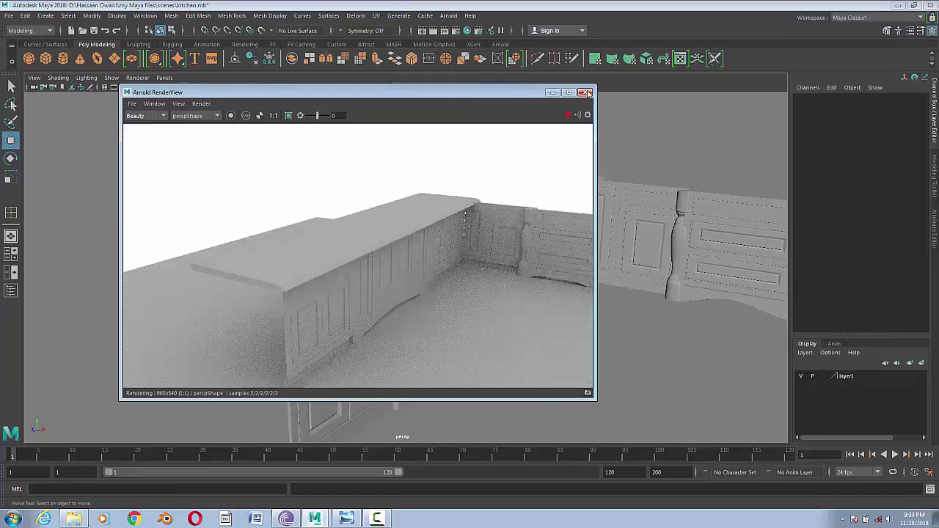
{"action": "mouse_move", "coordinate": [337, 345]}
{"action": "left_mouse_down", "text": "alt"}
{"action": "mouse_move", "coordinate": [325, 330]}
{"action": "mouse_move", "coordinate": [503, 331]}
{"action": "mouse_move", "coordinate": [604, 309]}
{"action": "mouse_move", "coordinate": [575, 277]}
{"action": "mouse_move", "coordinate": [586, 320]}
{"action": "left_mouse_up", "text": "alt"}
{"action": "left_click", "coordinate": [574, 276]}
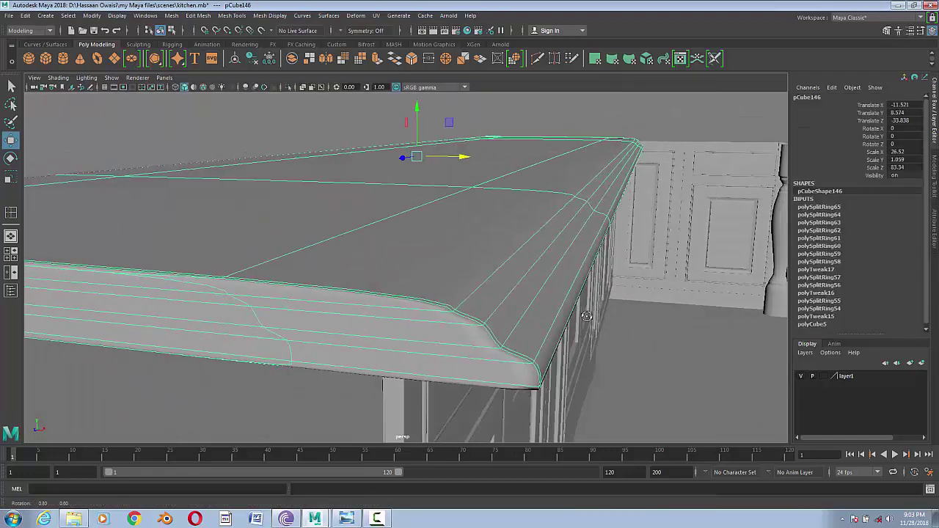
{"action": "scroll", "coordinate": [583, 319], "scroll_direction": "down", "scroll_amount": 5}
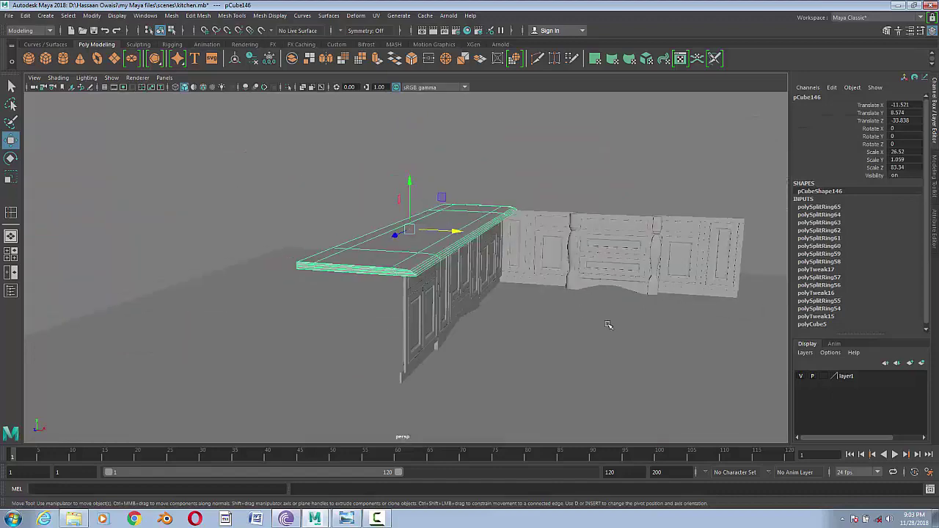
{"action": "left_click", "coordinate": [279, 204]}
{"action": "mouse_move", "coordinate": [279, 203]}
{"action": "left_mouse_down", "text": "alt"}
{"action": "mouse_move", "coordinate": [463, 237]}
{"action": "mouse_move", "coordinate": [480, 211]}
{"action": "mouse_move", "coordinate": [399, 220]}
{"action": "mouse_move", "coordinate": [430, 230]}
{"action": "mouse_move", "coordinate": [398, 218]}
{"action": "mouse_move", "coordinate": [430, 230]}
{"action": "left_mouse_up", "text": "alt"}
{"action": "left_click", "coordinate": [463, 238]}
{"action": "left_click", "coordinate": [480, 211]}
{"action": "left_click", "coordinate": [356, 522]}
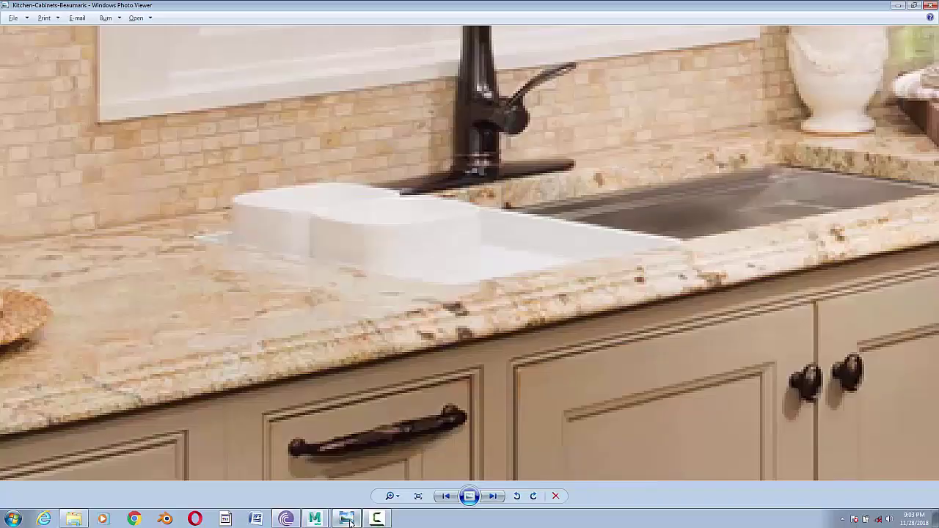
{"action": "left_click", "coordinate": [348, 519]}
- Nudge the countertop slightly along X and Z in the top view
{"action": "left_click_drag", "start_coordinate": [426, 232], "coordinate": [428, 229]}
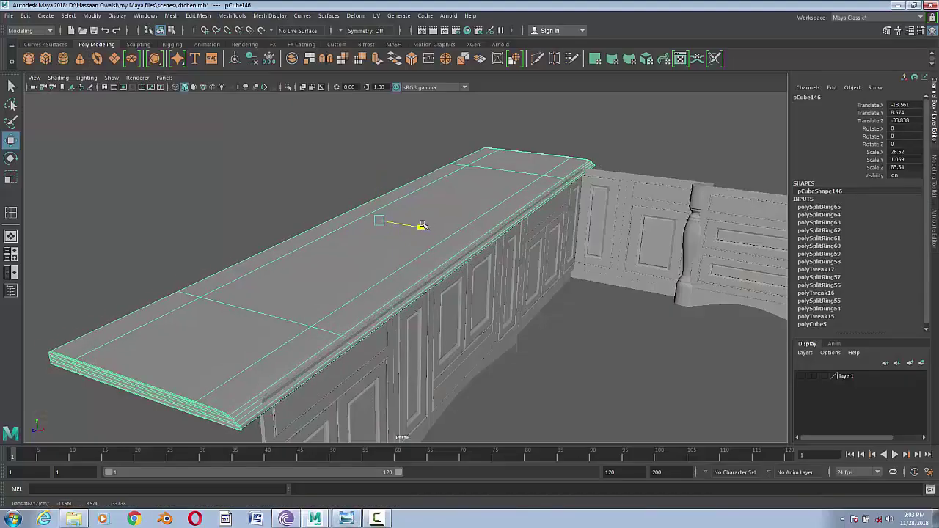
{"action": "key", "text": "space"}
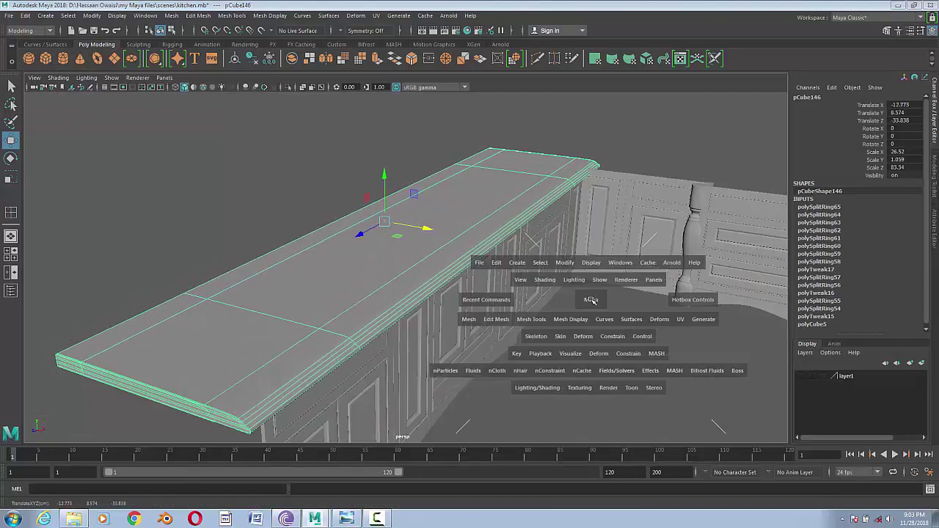
{"action": "left_click_drag", "start_coordinate": [491, 254], "coordinate": [492, 221]}
{"action": "middle_click_drag", "start_coordinate": [381, 361], "coordinate": [379, 268], "text": "alt"}
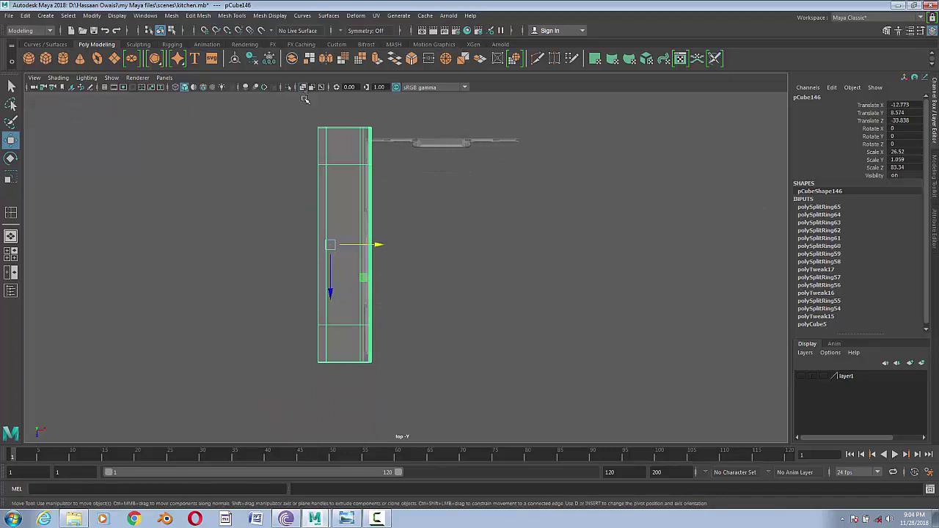
{"action": "middle_click_drag", "start_coordinate": [331, 293], "coordinate": [342, 211], "text": "alt"}
{"action": "left_click_drag", "start_coordinate": [344, 212], "coordinate": [342, 205]}
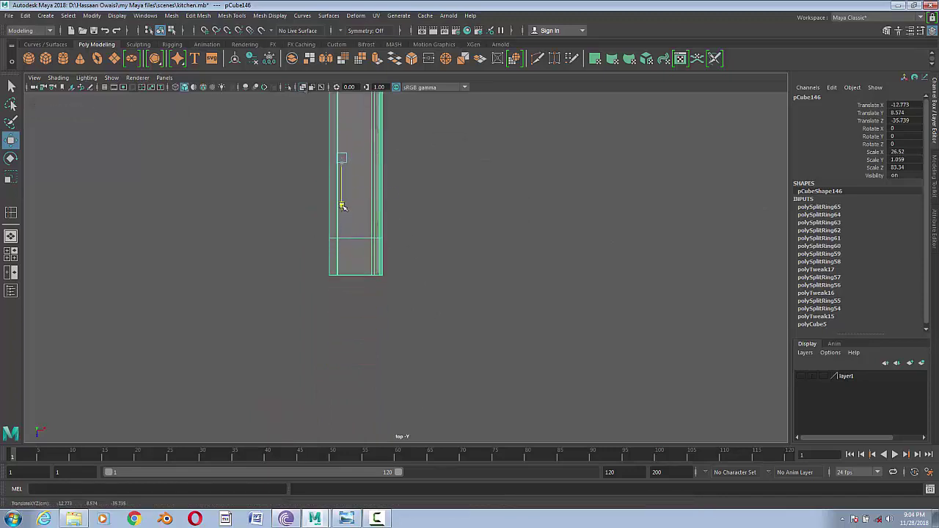
{"action": "middle_click_drag", "start_coordinate": [343, 208], "coordinate": [481, 320], "text": "alt"}
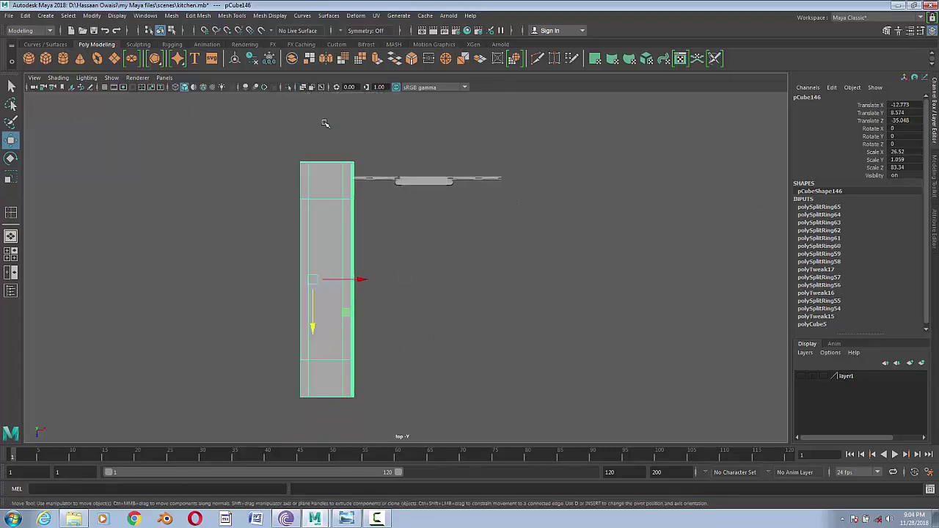
- Duplicate the countertop, rotate the copy -90 on Y, and move it over the second cabinet run
{"action": "key", "text": "ctrl+d"}
{"action": "key", "text": "e"}
{"action": "left_click_drag", "start_coordinate": [328, 239], "coordinate": [354, 269]}
{"action": "type", "text": "90"}
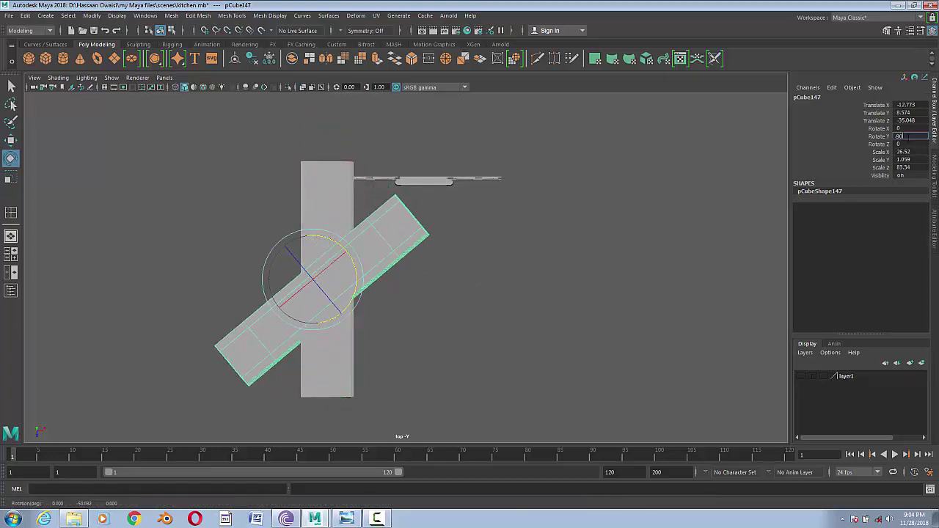
{"action": "key", "text": "Return"}
{"action": "key", "text": "w"}
{"action": "left_click_drag", "start_coordinate": [315, 279], "coordinate": [479, 173]}
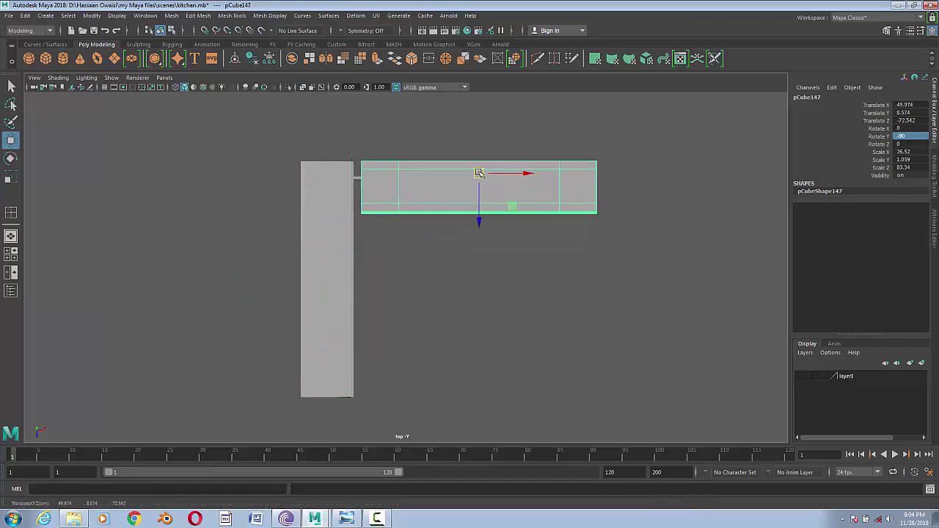
- Position the copy toward the corner, checking the reference photo, and slide it along Z onto the cabinets
{"action": "scroll", "coordinate": [548, 320], "scroll_direction": "up", "scroll_amount": 5}
{"action": "scroll", "coordinate": [530, 314], "scroll_direction": "up", "scroll_amount": 1}
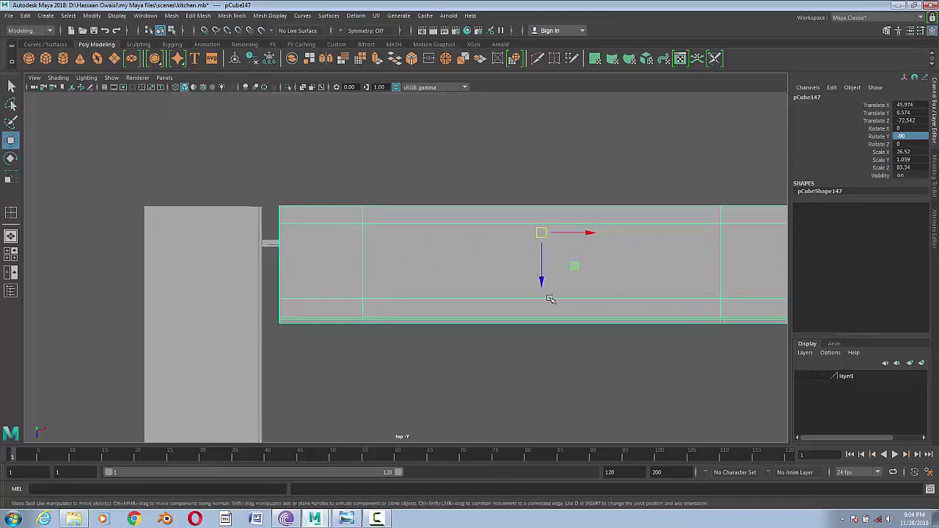
{"action": "mouse_move", "coordinate": [541, 231]}
{"action": "left_mouse_down"}
{"action": "mouse_move", "coordinate": [503, 143]}
{"action": "mouse_move", "coordinate": [507, 159]}
{"action": "left_mouse_up"}
{"action": "left_click", "coordinate": [346, 519]}
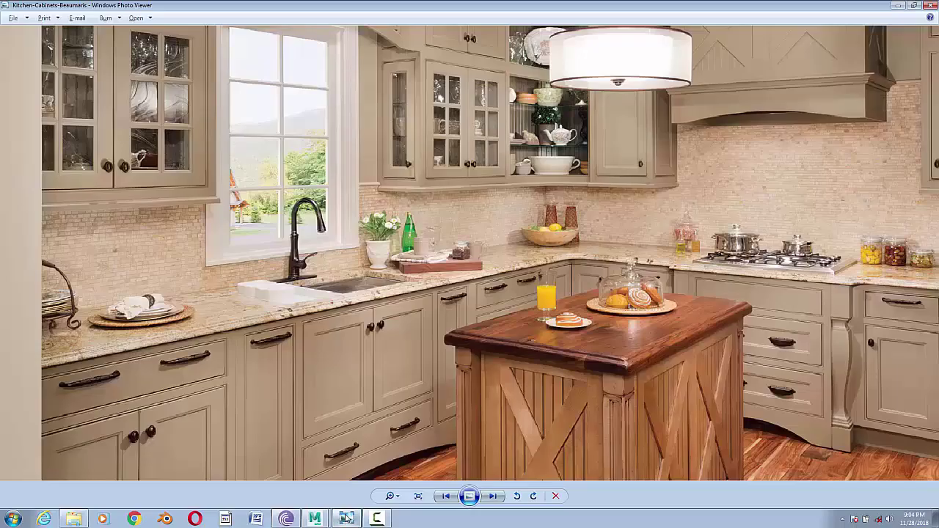
{"action": "left_click", "coordinate": [345, 519]}
{"action": "scroll", "coordinate": [425, 354], "scroll_direction": "up", "scroll_amount": 3}
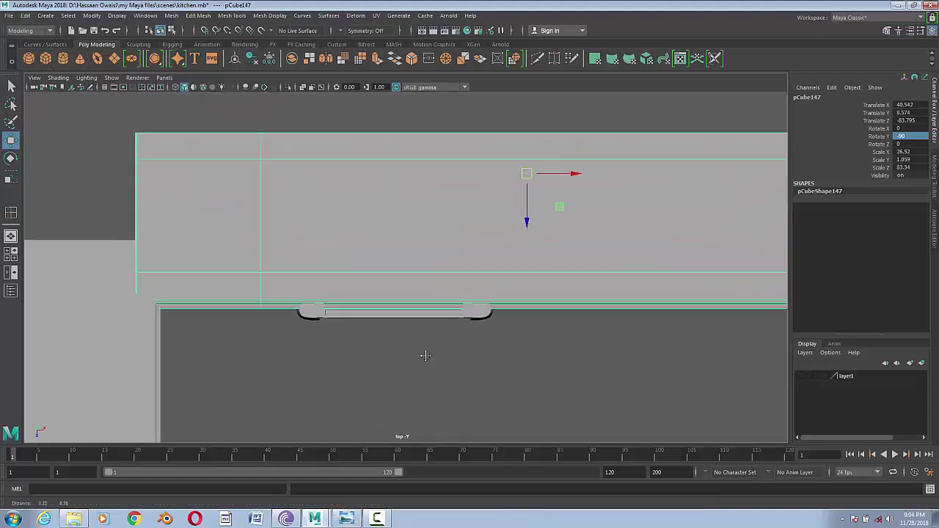
{"action": "left_click_drag", "start_coordinate": [526, 192], "coordinate": [524, 217]}
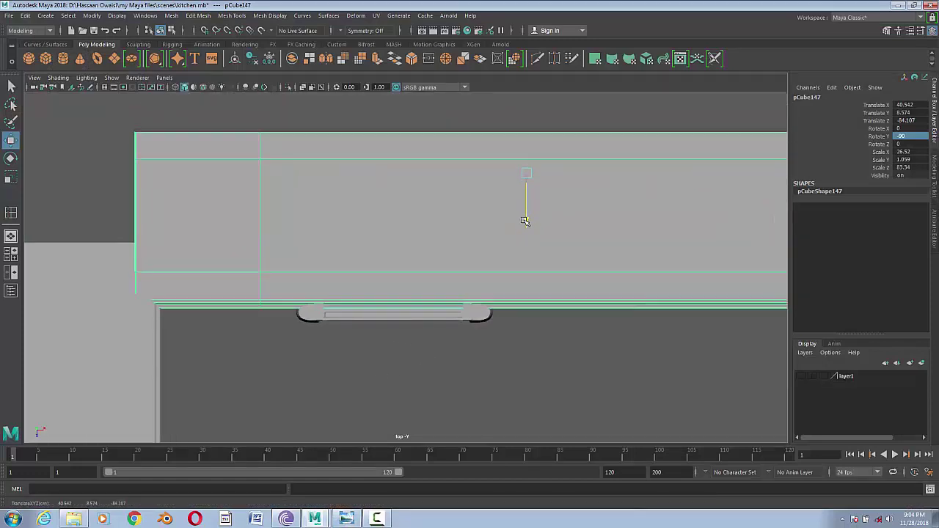
{"action": "scroll", "coordinate": [532, 284], "scroll_direction": "down", "scroll_amount": 1}
- Shift the slab along Z and stretch its right-end vertices along X
{"action": "key", "text": "space"}
{"action": "left_click_drag", "start_coordinate": [580, 327], "coordinate": [402, 329]}
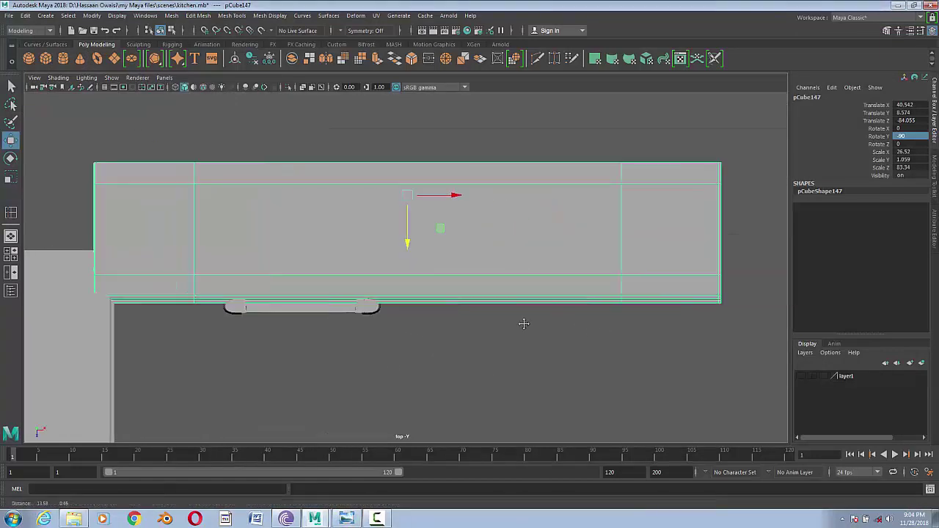
{"action": "right_click", "coordinate": [484, 243]}
{"action": "left_click", "coordinate": [463, 117]}
{"action": "left_click_drag", "start_coordinate": [463, 118], "coordinate": [670, 349]}
{"action": "mouse_move", "coordinate": [665, 239]}
{"action": "left_mouse_down"}
{"action": "mouse_move", "coordinate": [421, 235]}
{"action": "mouse_move", "coordinate": [461, 236]}
{"action": "left_mouse_up"}
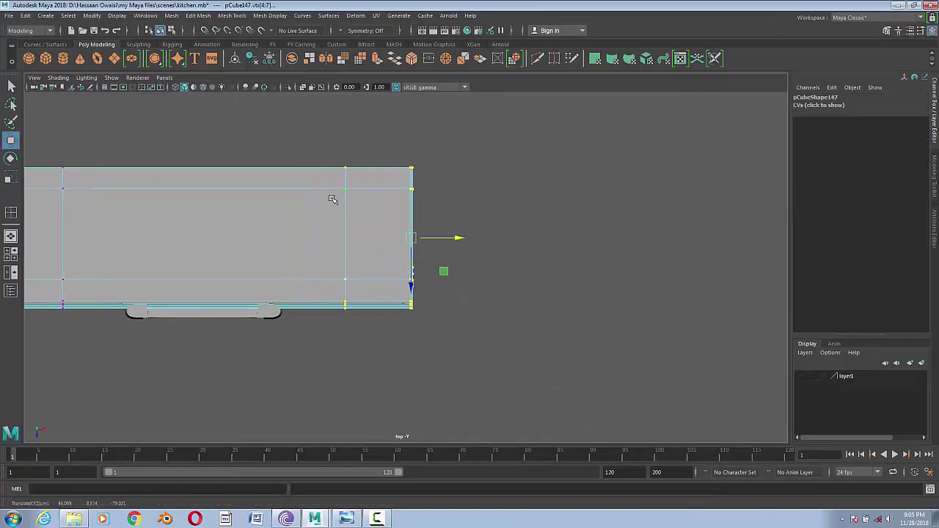
{"action": "left_click", "coordinate": [459, 354]}
{"action": "key", "text": "space"}
{"action": "mouse_move", "coordinate": [437, 342]}
{"action": "left_mouse_down"}
{"action": "mouse_move", "coordinate": [438, 315]}
{"action": "mouse_move", "coordinate": [340, 336]}
{"action": "mouse_move", "coordinate": [331, 218]}
{"action": "mouse_move", "coordinate": [366, 169]}
{"action": "left_mouse_up"}
- Extend the countertop's left-end vertices further left in the top view
{"action": "left_click", "coordinate": [366, 196]}
{"action": "key", "text": "space"}
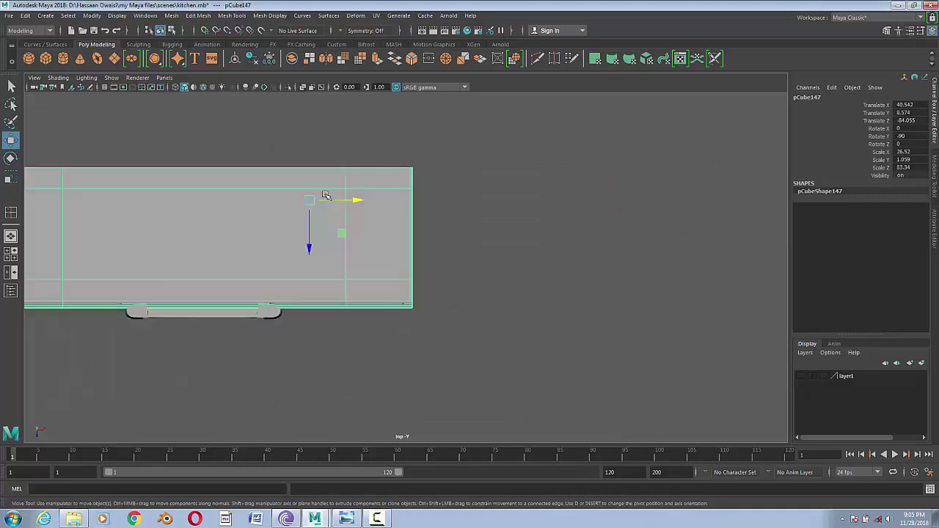
{"action": "middle_click_drag", "start_coordinate": [124, 209], "coordinate": [446, 243], "text": "alt"}
{"action": "key", "text": "F9"}
{"action": "left_click_drag", "start_coordinate": [381, 255], "coordinate": [289, 250]}
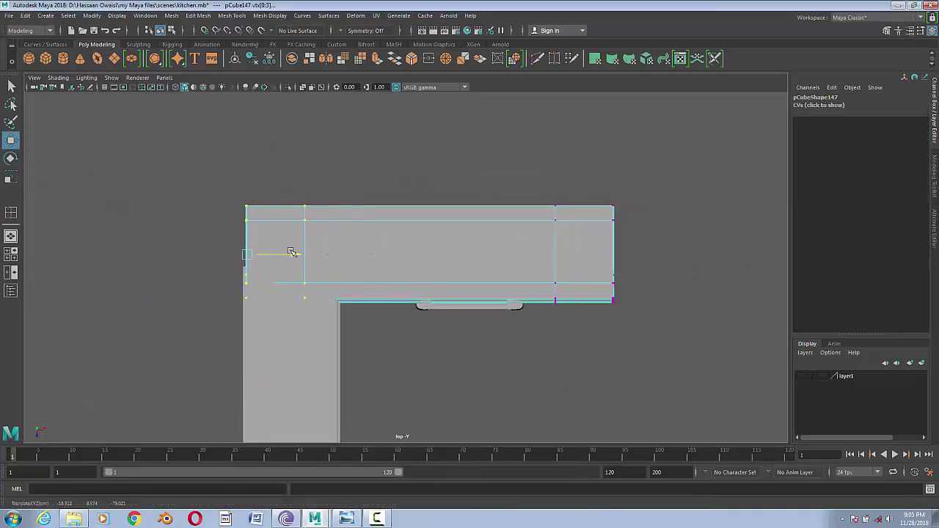
{"action": "key", "text": "F8"}
{"action": "left_click", "coordinate": [527, 358]}
- Compare the slab in perspective against the kitchen reference photo, then zoom in from the top view
{"action": "key", "text": "space"}
{"action": "mouse_move", "coordinate": [524, 350]}
{"action": "left_mouse_down"}
{"action": "mouse_move", "coordinate": [527, 334]}
{"action": "mouse_move", "coordinate": [593, 342]}
{"action": "mouse_move", "coordinate": [421, 342]}
{"action": "mouse_move", "coordinate": [535, 343]}
{"action": "left_mouse_up"}
{"action": "scroll", "coordinate": [535, 342], "scroll_direction": "up", "scroll_amount": 3}
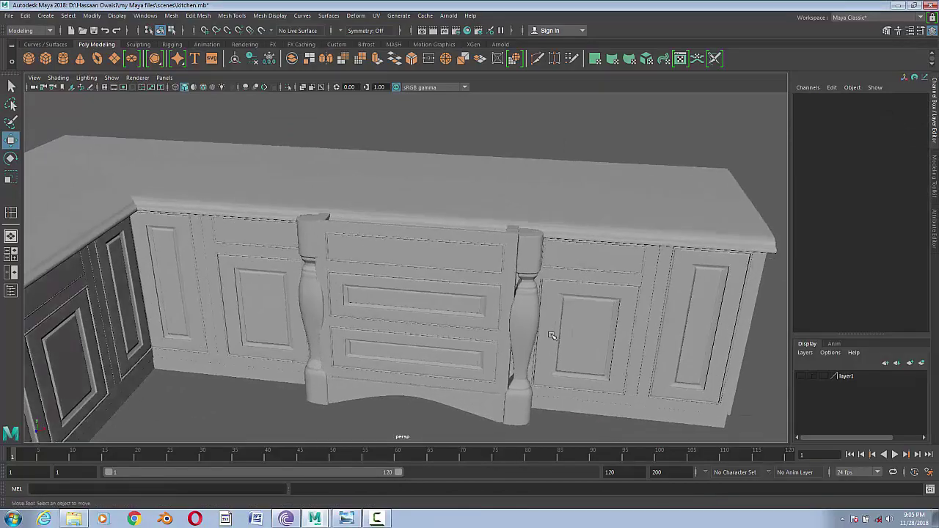
{"action": "scroll", "coordinate": [463, 285], "scroll_direction": "up", "scroll_amount": 3}
{"action": "left_click", "coordinate": [419, 216]}
{"action": "left_click", "coordinate": [354, 521]}
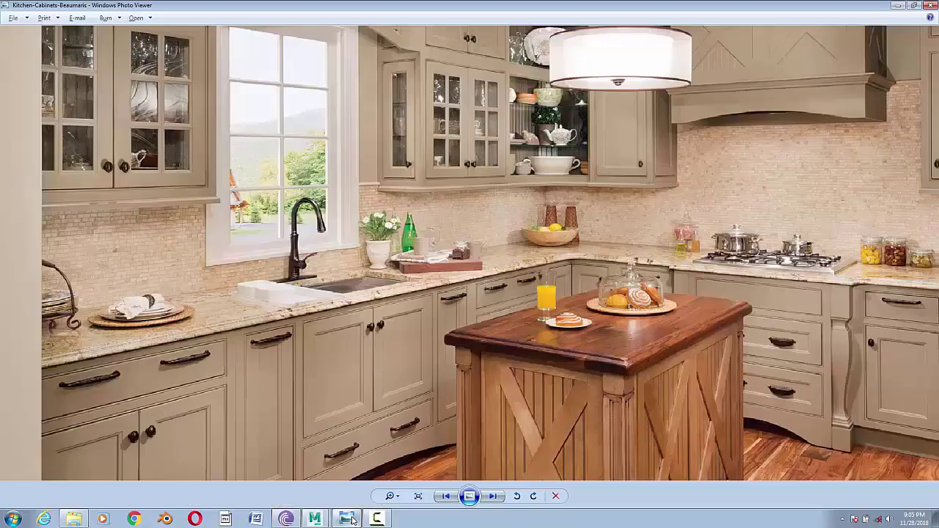
{"action": "left_click", "coordinate": [354, 521]}
{"action": "key", "text": "space"}
{"action": "left_click_drag", "start_coordinate": [461, 279], "coordinate": [460, 254]}
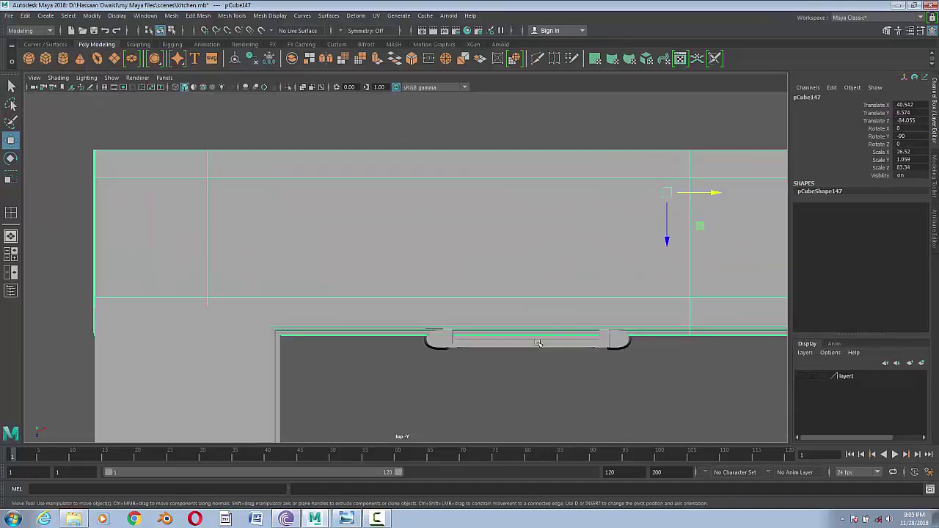
{"action": "right_click_drag", "start_coordinate": [462, 254], "coordinate": [410, 244], "text": "alt"}
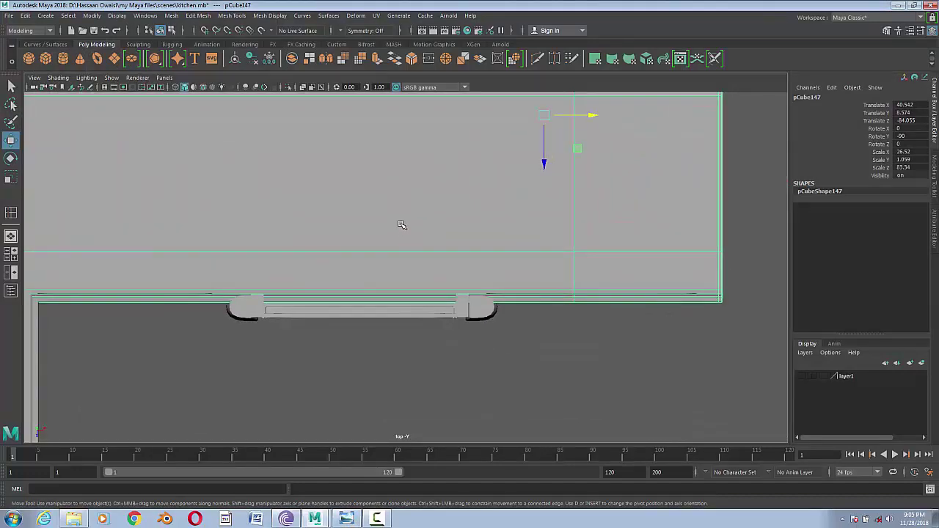
- Cut edge loops into the countertop at both turned columns
{"action": "left_click", "coordinate": [269, 15]}
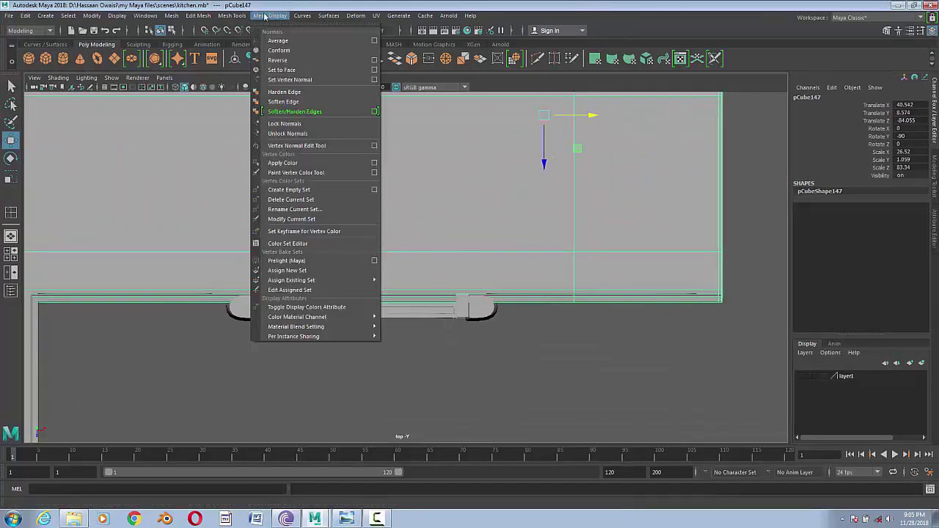
{"action": "left_click", "coordinate": [253, 88]}
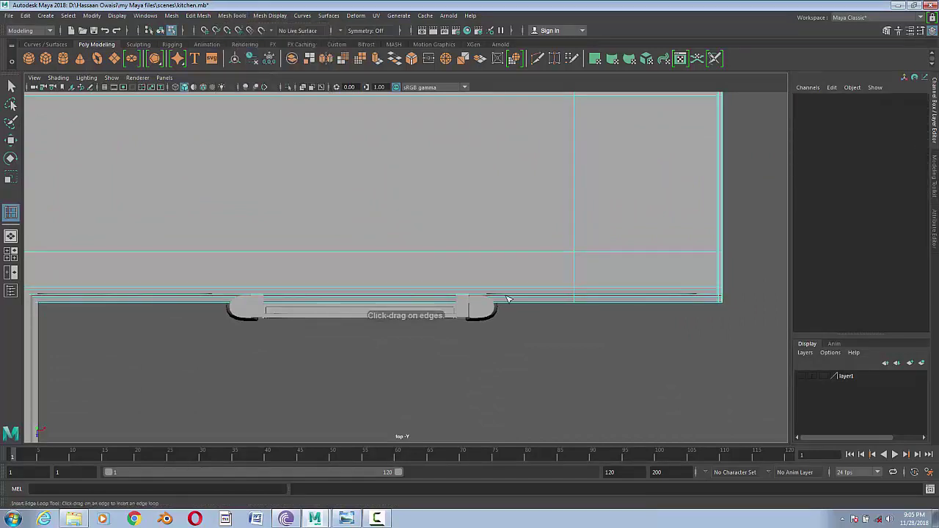
{"action": "left_click", "coordinate": [510, 255]}
{"action": "left_click_drag", "start_coordinate": [511, 292], "coordinate": [499, 289]}
{"action": "left_click", "coordinate": [495, 291]}
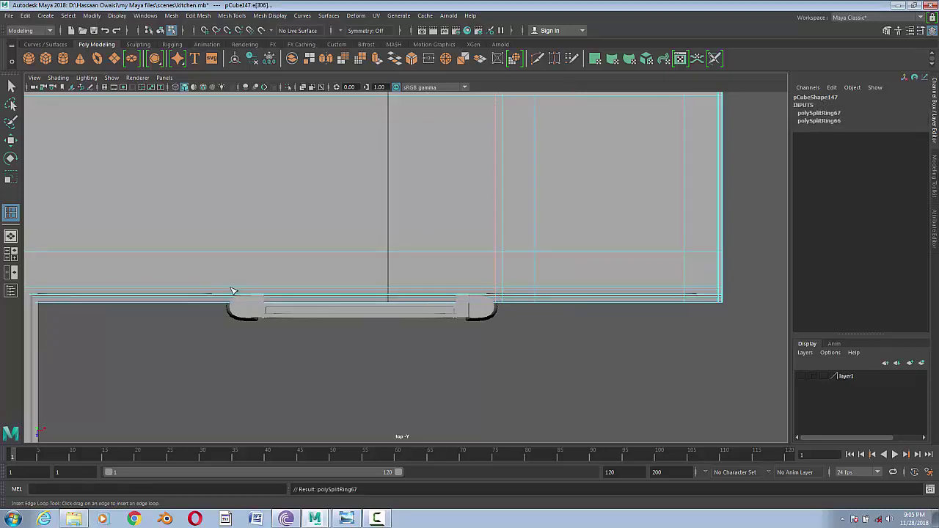
{"action": "left_click", "coordinate": [228, 292]}
{"action": "left_click", "coordinate": [224, 291]}
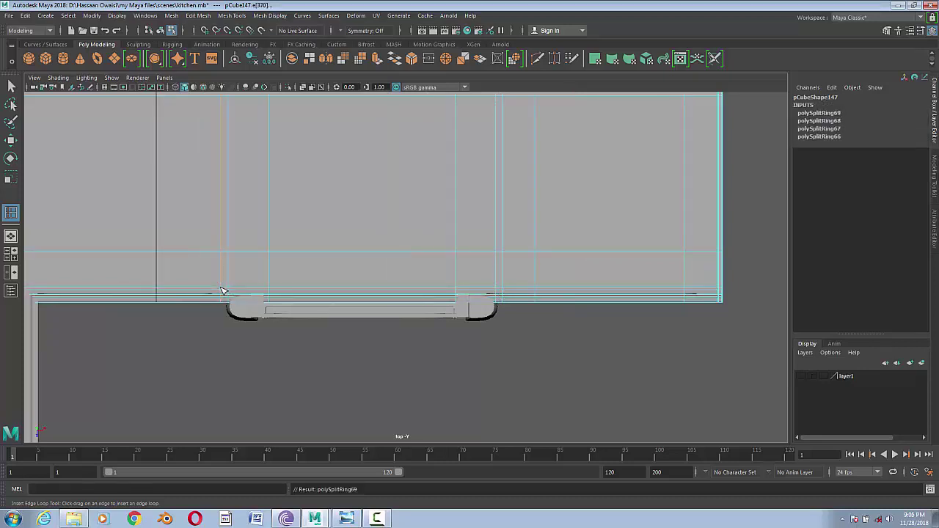
- Select the front vertices above the drawer section and push them forward
{"action": "left_click", "coordinate": [10, 145]}
{"action": "key", "text": "ctrl+z"}
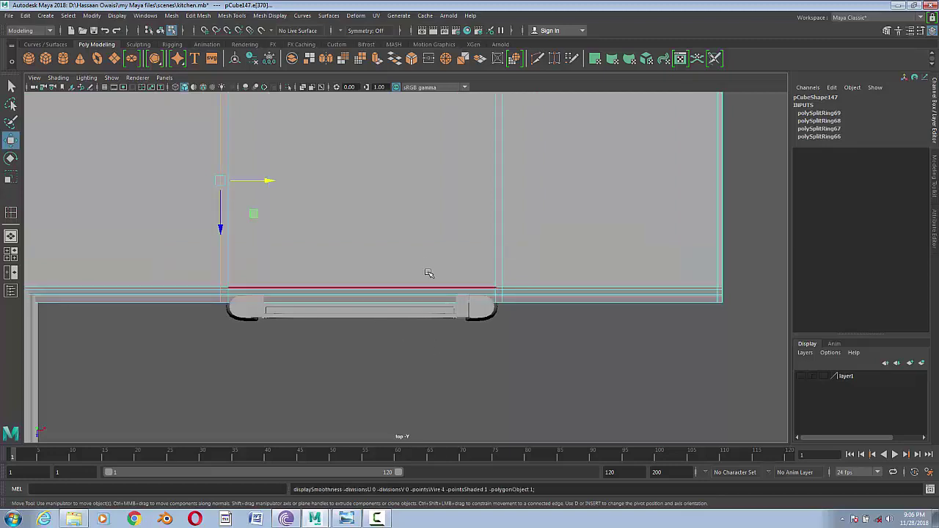
{"action": "scroll", "coordinate": [471, 277], "scroll_direction": "up", "scroll_amount": 1}
{"action": "right_click_drag", "start_coordinate": [465, 242], "coordinate": [487, 279]}
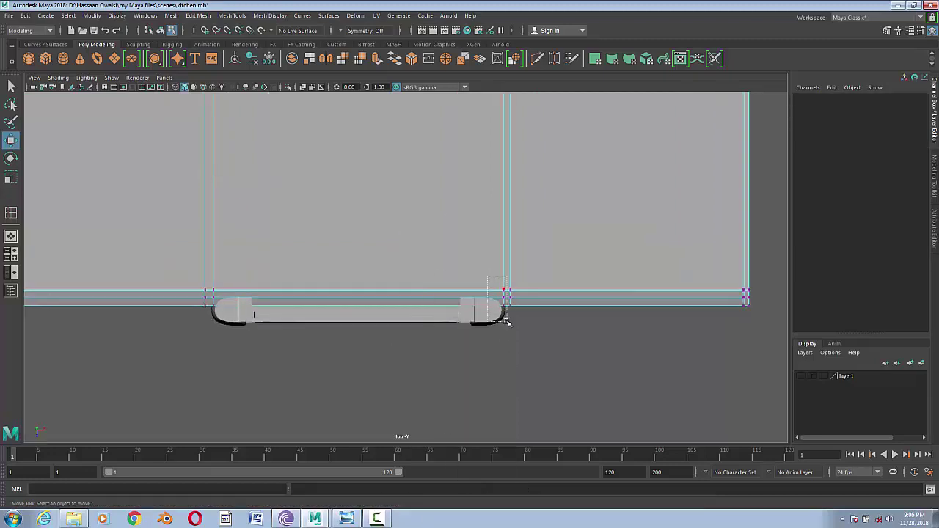
{"action": "left_click_drag", "start_coordinate": [506, 321], "coordinate": [506, 323]}
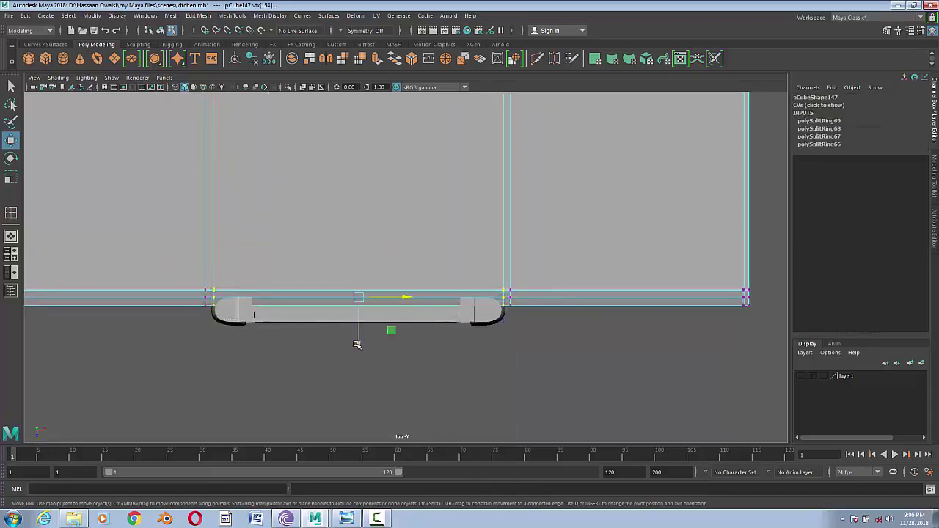
{"action": "left_click_drag", "start_coordinate": [356, 344], "coordinate": [356, 369]}
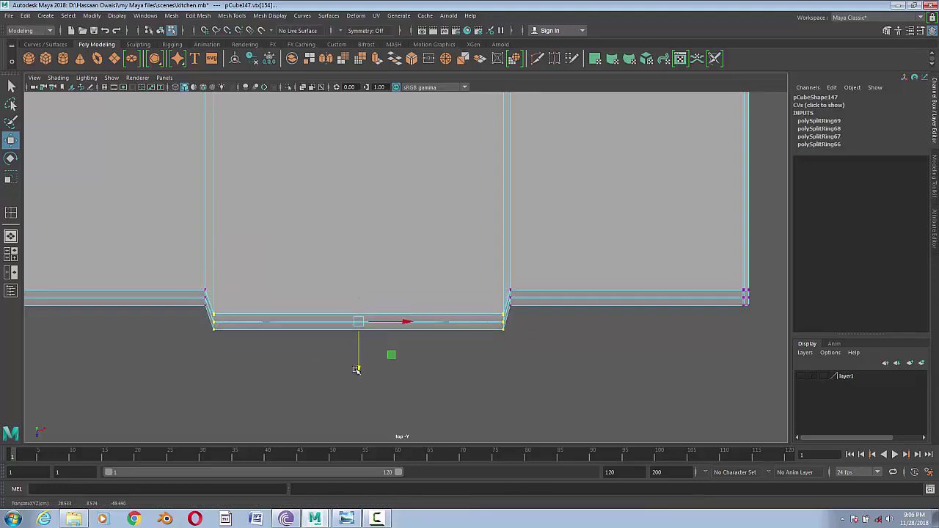
{"action": "scroll", "coordinate": [363, 345], "scroll_direction": "down", "scroll_amount": 1}
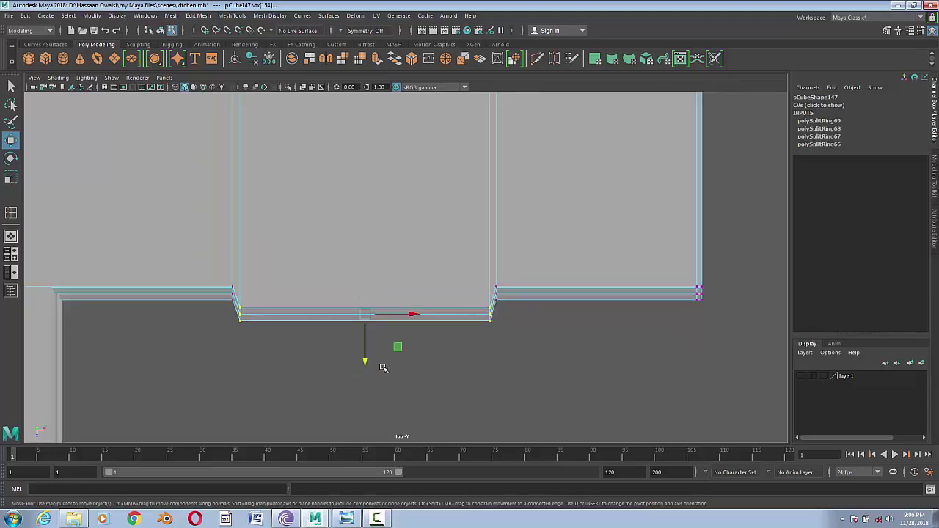
{"action": "scroll", "coordinate": [455, 360], "scroll_direction": "up", "scroll_amount": 2}
- Inspect the bump-out in perspective with smooth preview enabled
{"action": "key", "text": "space"}
{"action": "left_click", "coordinate": [468, 331]}
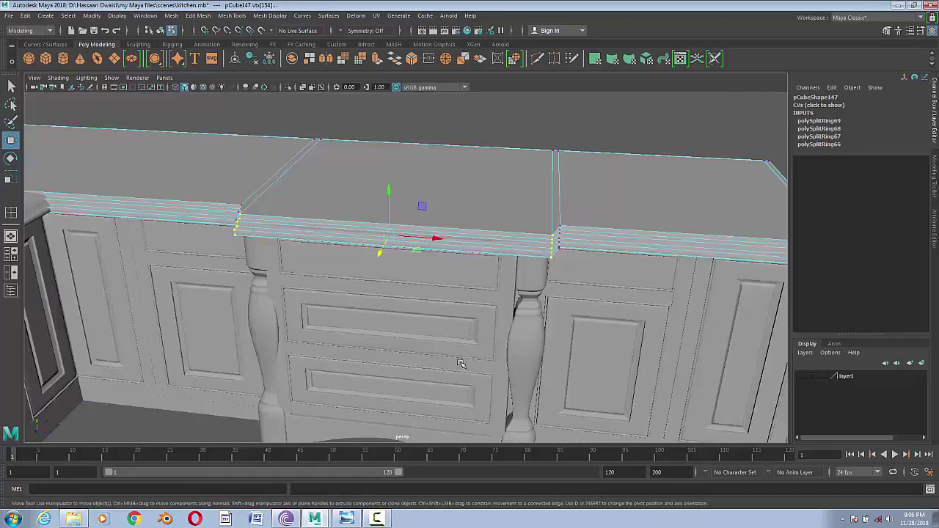
{"action": "mouse_move", "coordinate": [462, 360]}
{"action": "left_mouse_down", "text": "alt"}
{"action": "mouse_move", "coordinate": [368, 349]}
{"action": "mouse_move", "coordinate": [460, 344]}
{"action": "left_mouse_up", "text": "alt"}
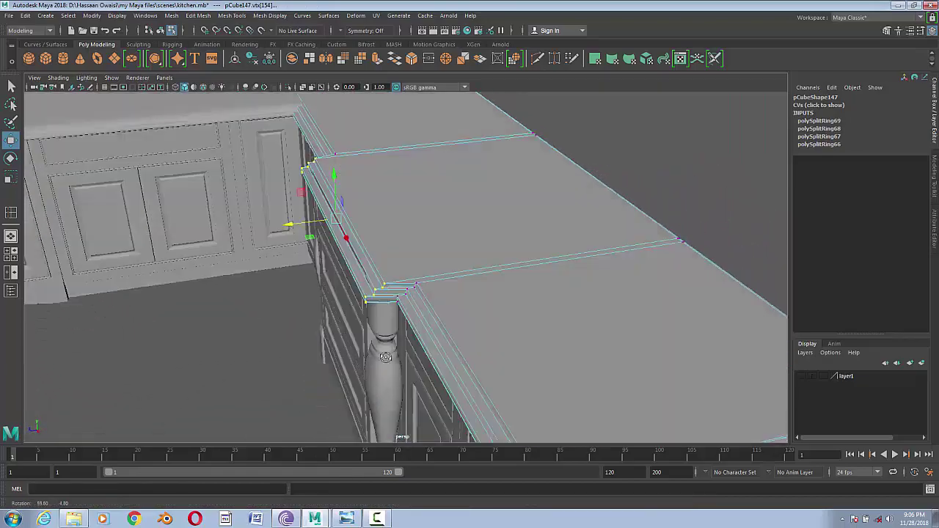
{"action": "scroll", "coordinate": [490, 265], "scroll_direction": "down", "scroll_amount": 4}
{"action": "scroll", "coordinate": [455, 293], "scroll_direction": "up", "scroll_amount": 2}
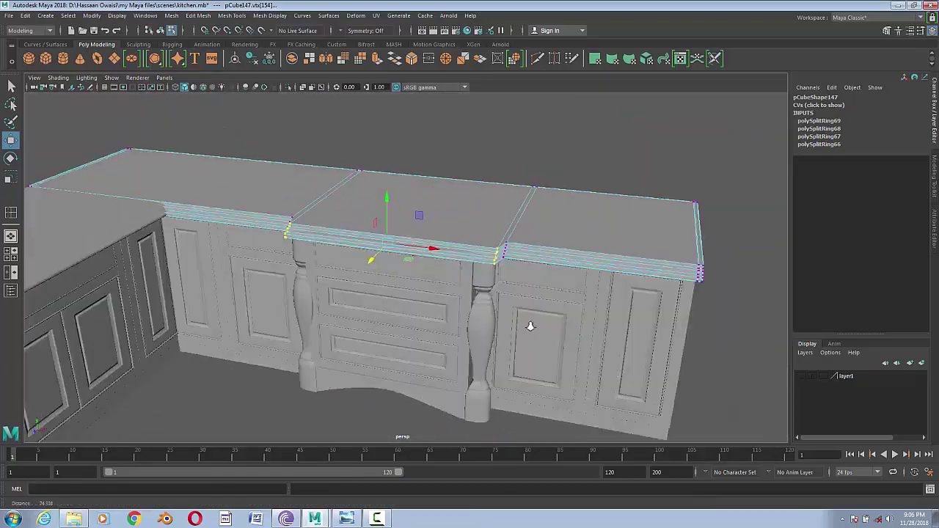
{"action": "scroll", "coordinate": [411, 337], "scroll_direction": "up", "scroll_amount": 1}
{"action": "key", "text": "3"}
{"action": "left_click_drag", "start_coordinate": [379, 367], "coordinate": [392, 236], "text": "alt"}
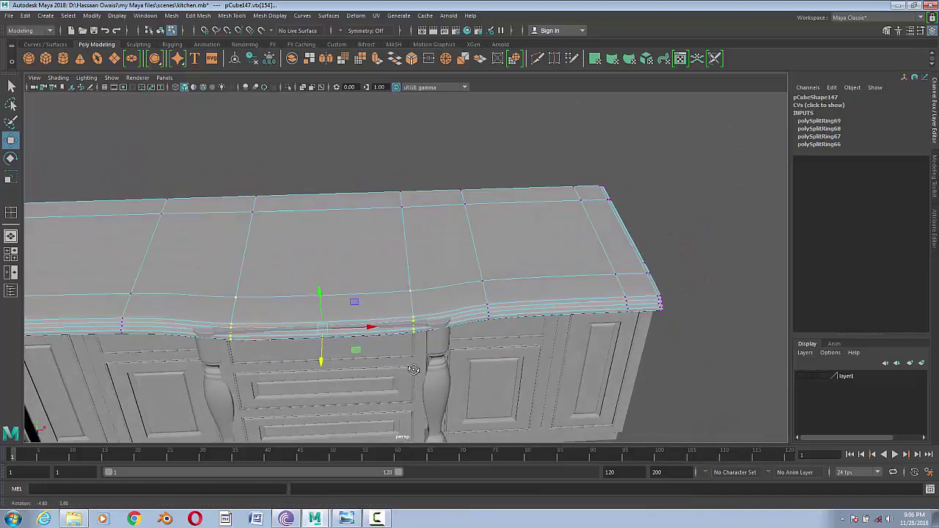
{"action": "right_click_drag", "start_coordinate": [393, 237], "coordinate": [433, 231]}
{"action": "key", "text": "space"}
- Insert four supporting edge loops around the bump-out from the top view
{"action": "left_click_drag", "start_coordinate": [432, 231], "coordinate": [432, 187]}
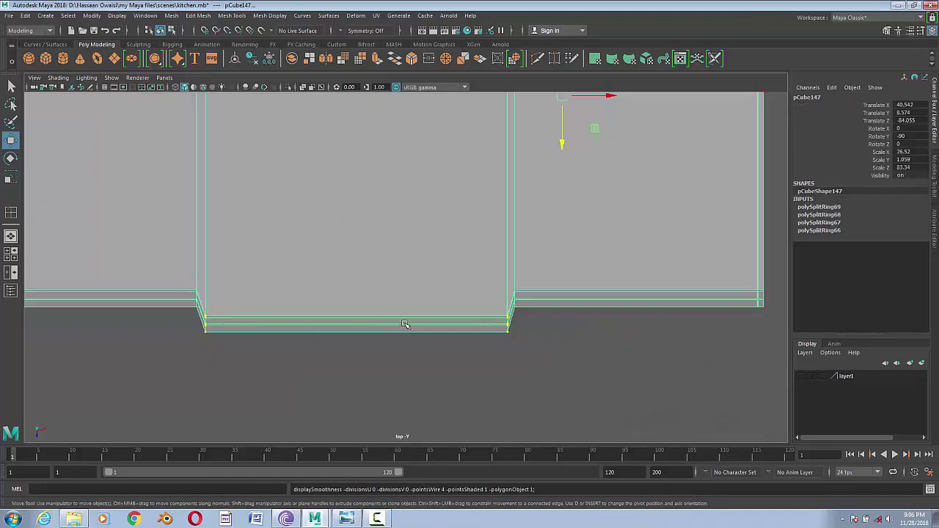
{"action": "left_click", "coordinate": [232, 16]}
{"action": "left_click", "coordinate": [264, 88]}
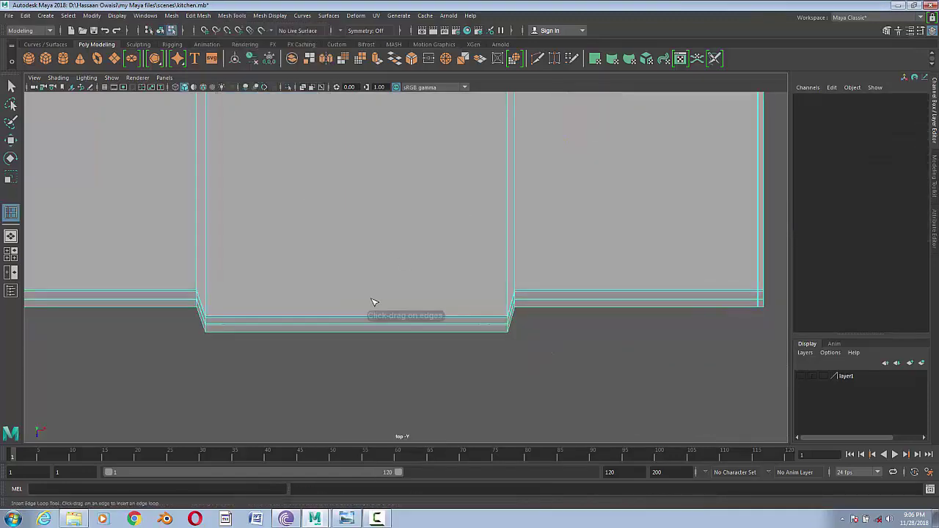
{"action": "left_click", "coordinate": [523, 295]}
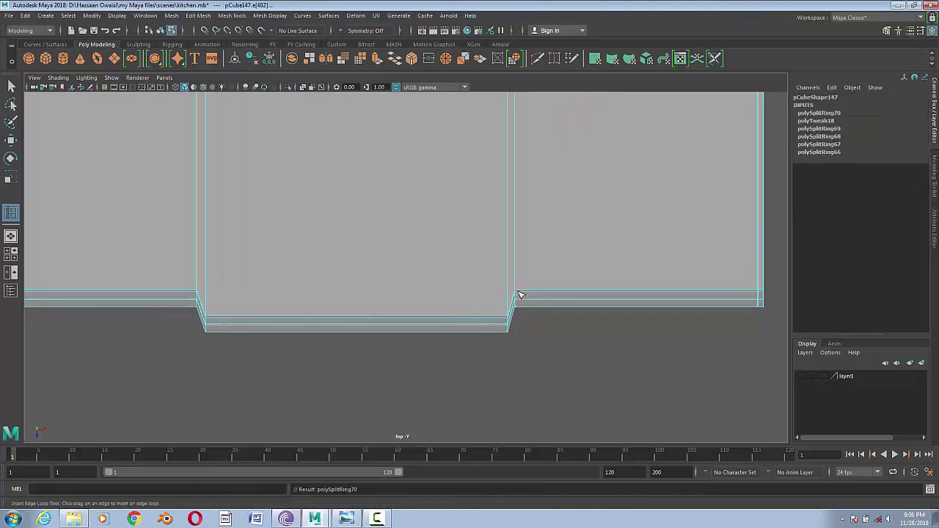
{"action": "left_click", "coordinate": [509, 323]}
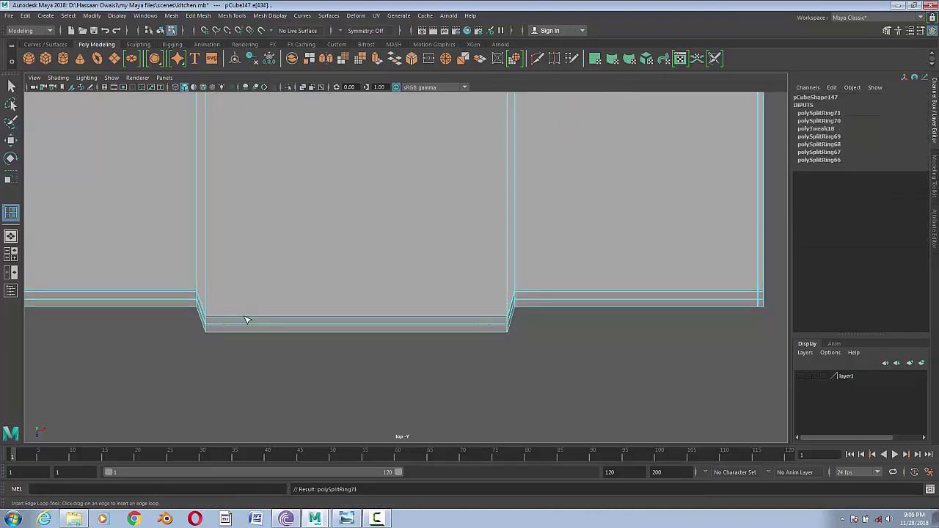
{"action": "left_click", "coordinate": [206, 320]}
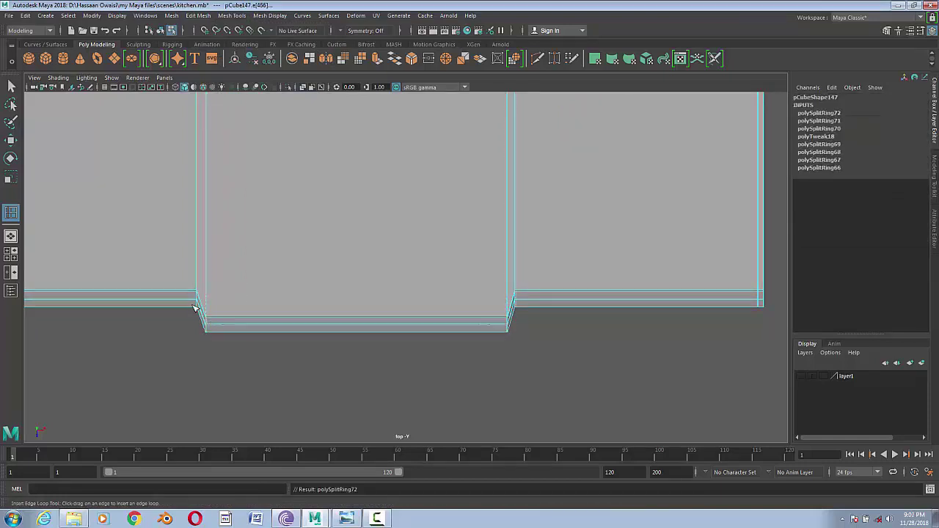
{"action": "left_click", "coordinate": [404, 296]}
- Frame the whole L-shaped kitchen in perspective and start an Arnold preview render
{"action": "key", "text": "space"}
{"action": "left_click_drag", "start_coordinate": [431, 358], "coordinate": [429, 349]}
{"action": "key", "text": "w"}
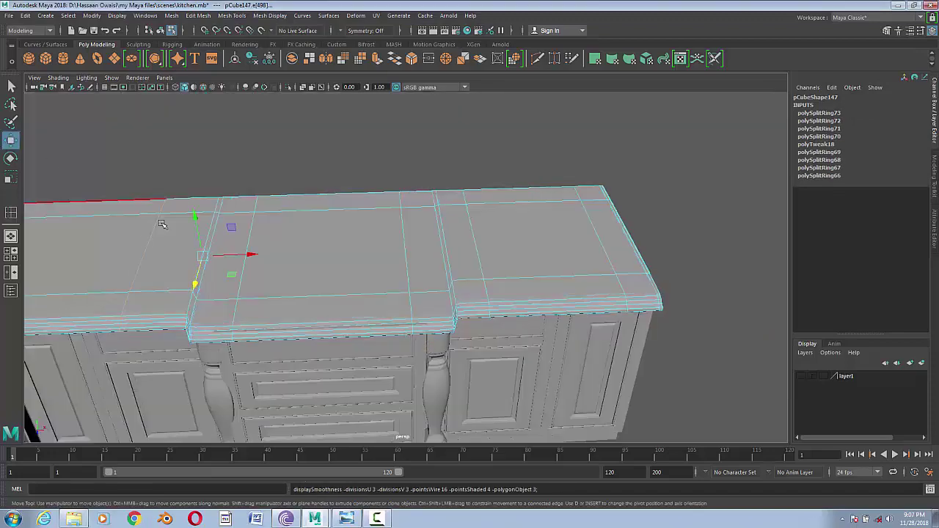
{"action": "mouse_move", "coordinate": [520, 224]}
{"action": "right_mouse_down"}
{"action": "mouse_move", "coordinate": [577, 212]}
{"action": "mouse_move", "coordinate": [383, 315]}
{"action": "right_mouse_up"}
{"action": "mouse_move", "coordinate": [384, 316]}
{"action": "left_mouse_down", "text": "alt"}
{"action": "mouse_move", "coordinate": [506, 374]}
{"action": "mouse_move", "coordinate": [466, 352]}
{"action": "mouse_move", "coordinate": [514, 349]}
{"action": "left_mouse_up", "text": "alt"}
{"action": "left_click", "coordinate": [448, 15]}
{"action": "left_click", "coordinate": [459, 31]}
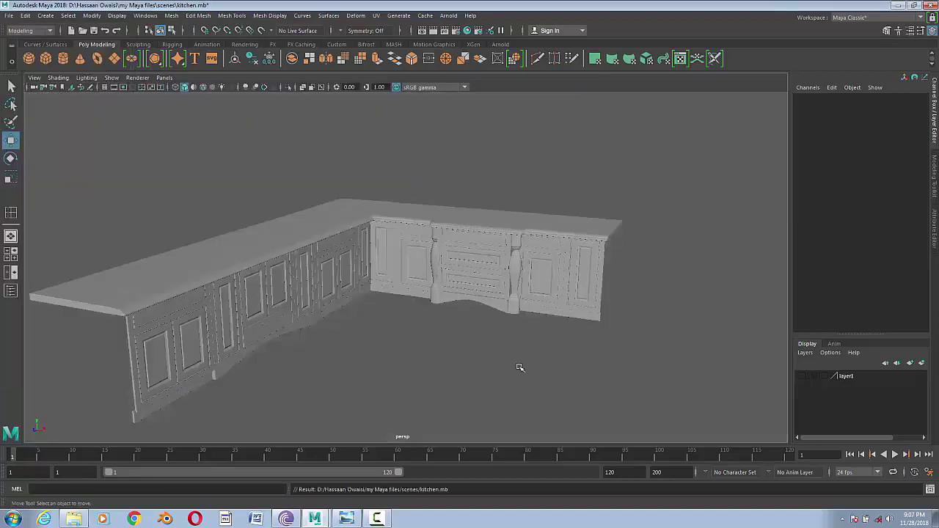
- Select the L-shaped countertop and bring it into close orthographic view
{"action": "scroll", "coordinate": [474, 360], "scroll_direction": "up", "scroll_amount": 5}
{"action": "mouse_move", "coordinate": [474, 360]}
{"action": "left_mouse_down", "text": "alt"}
{"action": "mouse_move", "coordinate": [549, 373]}
{"action": "mouse_move", "coordinate": [565, 340]}
{"action": "mouse_move", "coordinate": [518, 329]}
{"action": "mouse_move", "coordinate": [459, 339]}
{"action": "mouse_move", "coordinate": [625, 394]}
{"action": "left_mouse_up", "text": "alt"}
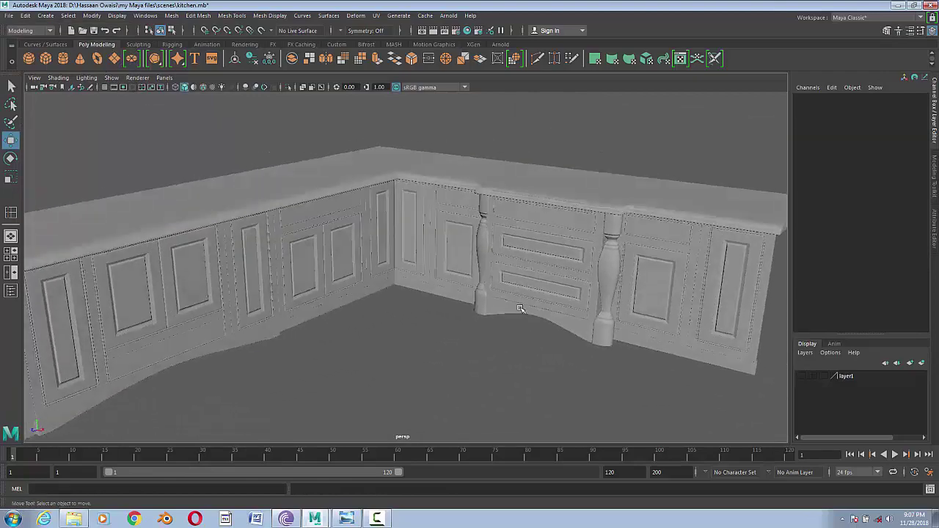
{"action": "scroll", "coordinate": [624, 393], "scroll_direction": "down", "scroll_amount": 3}
{"action": "left_click_drag", "start_coordinate": [560, 310], "coordinate": [532, 306], "text": "alt"}
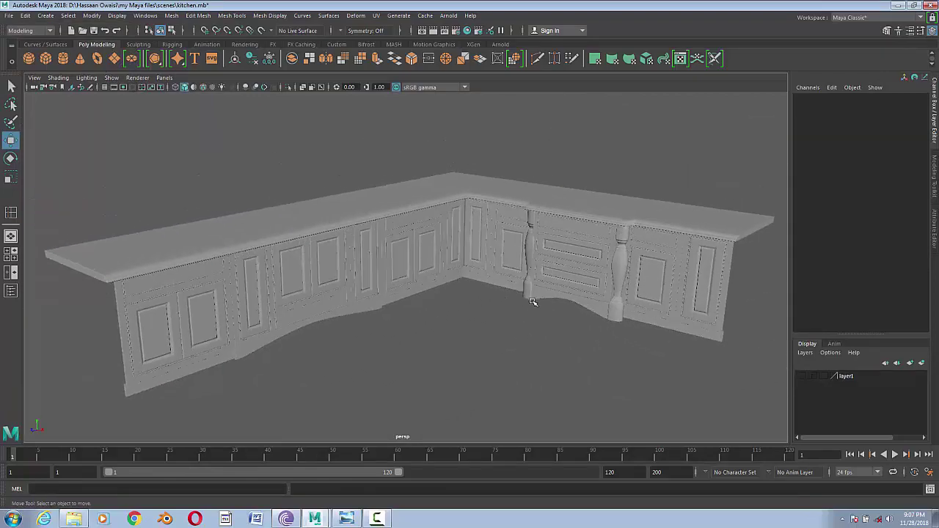
{"action": "left_click", "coordinate": [358, 244]}
{"action": "mouse_move", "coordinate": [430, 297]}
{"action": "left_mouse_down", "text": "alt"}
{"action": "mouse_move", "coordinate": [425, 321]}
{"action": "mouse_move", "coordinate": [340, 301]}
{"action": "mouse_move", "coordinate": [388, 296]}
{"action": "left_mouse_up", "text": "alt"}
{"action": "key", "text": "space"}
{"action": "scroll", "coordinate": [315, 295], "scroll_direction": "up", "scroll_amount": 2}
{"action": "scroll", "coordinate": [503, 306], "scroll_direction": "up", "scroll_amount": 3}
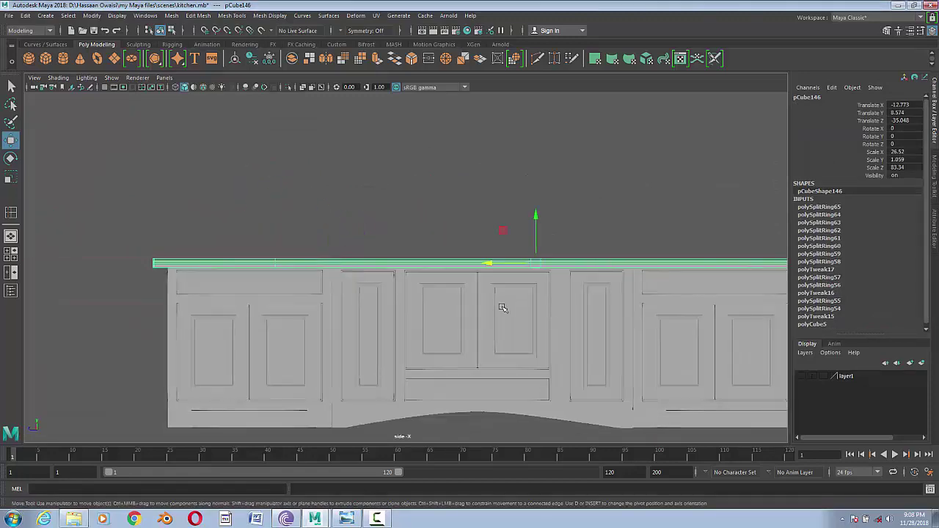
{"action": "scroll", "coordinate": [381, 284], "scroll_direction": "up", "scroll_amount": 2}
{"action": "scroll", "coordinate": [381, 283], "scroll_direction": "up", "scroll_amount": 1}
- Start the Insert Edge Loop tool and frame the countertop corner in perspective
{"action": "left_click", "coordinate": [232, 16]}
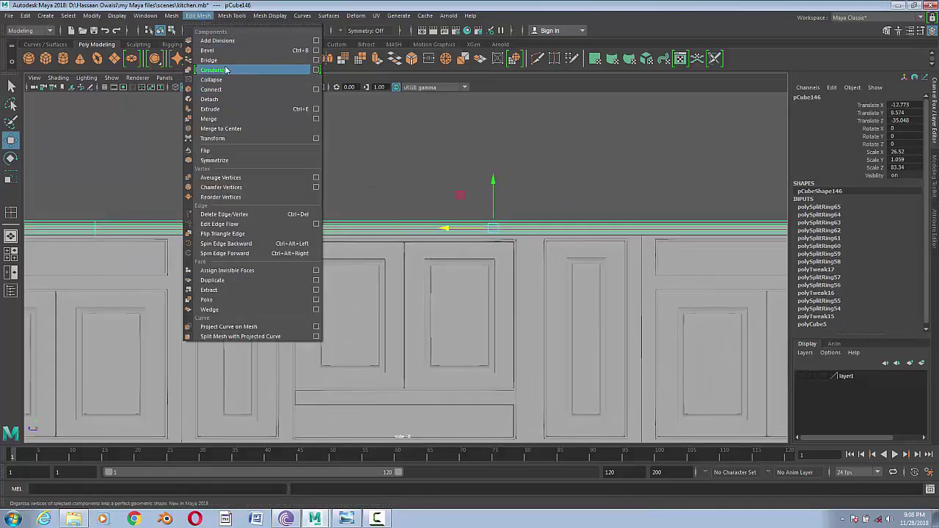
{"action": "left_click", "coordinate": [254, 89]}
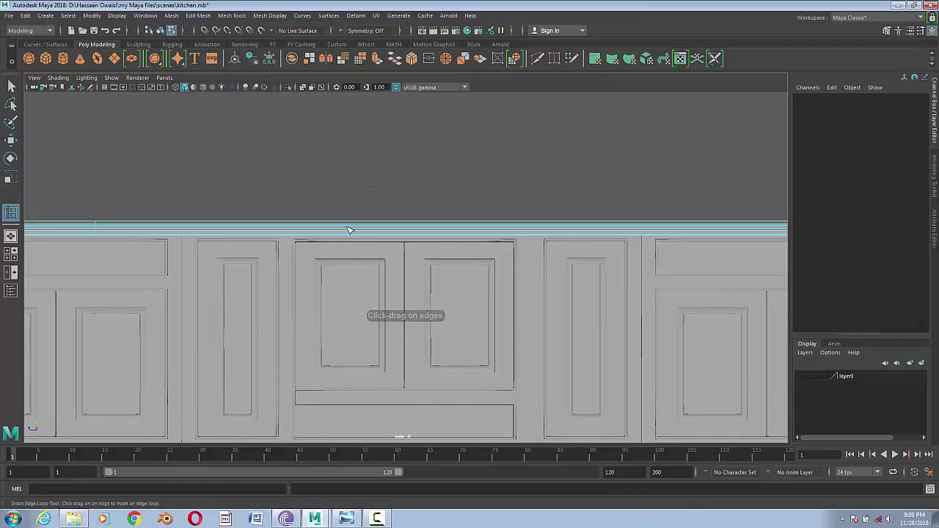
{"action": "left_click_drag", "start_coordinate": [405, 247], "coordinate": [404, 220]}
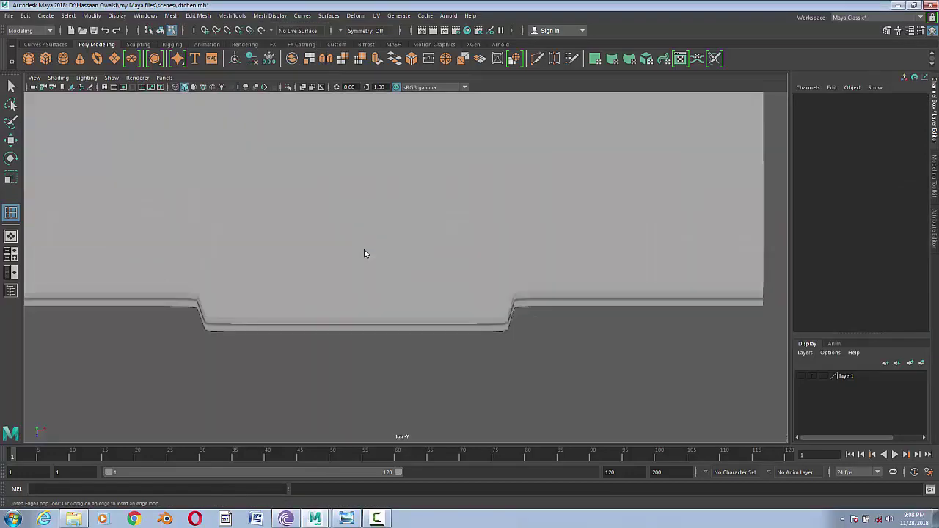
{"action": "scroll", "coordinate": [362, 254], "scroll_direction": "down", "scroll_amount": 2}
{"action": "scroll", "coordinate": [382, 264], "scroll_direction": "down", "scroll_amount": 2}
{"action": "middle_click_drag", "start_coordinate": [342, 296], "coordinate": [405, 132], "text": "alt"}
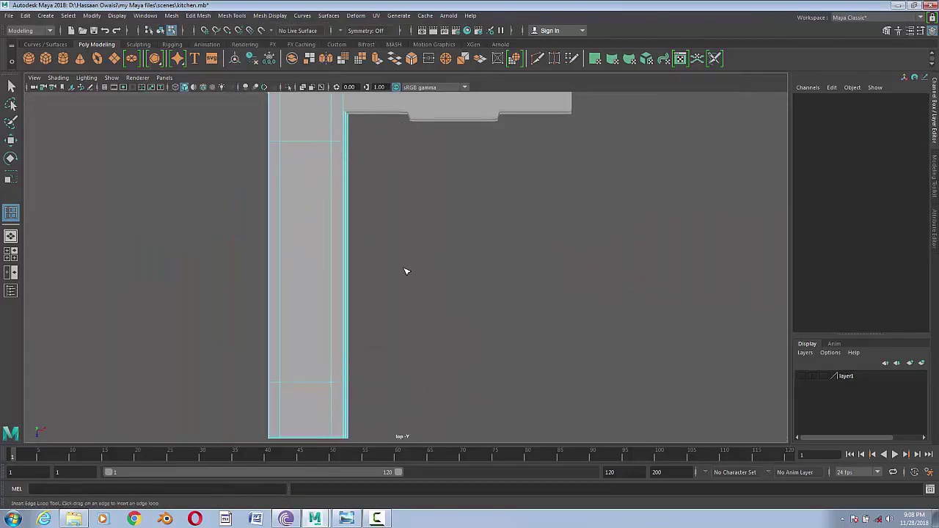
{"action": "mouse_move", "coordinate": [404, 271]}
{"action": "left_mouse_down"}
{"action": "mouse_move", "coordinate": [394, 260]}
{"action": "mouse_move", "coordinate": [226, 268]}
{"action": "left_mouse_up"}
{"action": "scroll", "coordinate": [447, 340], "scroll_direction": "up", "scroll_amount": 4}
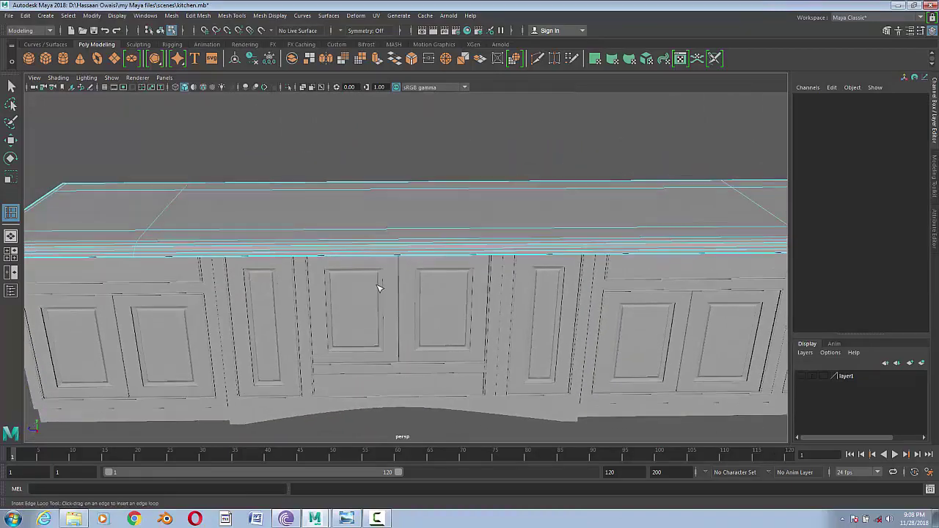
{"action": "left_click_drag", "start_coordinate": [360, 243], "coordinate": [384, 295], "text": "alt"}
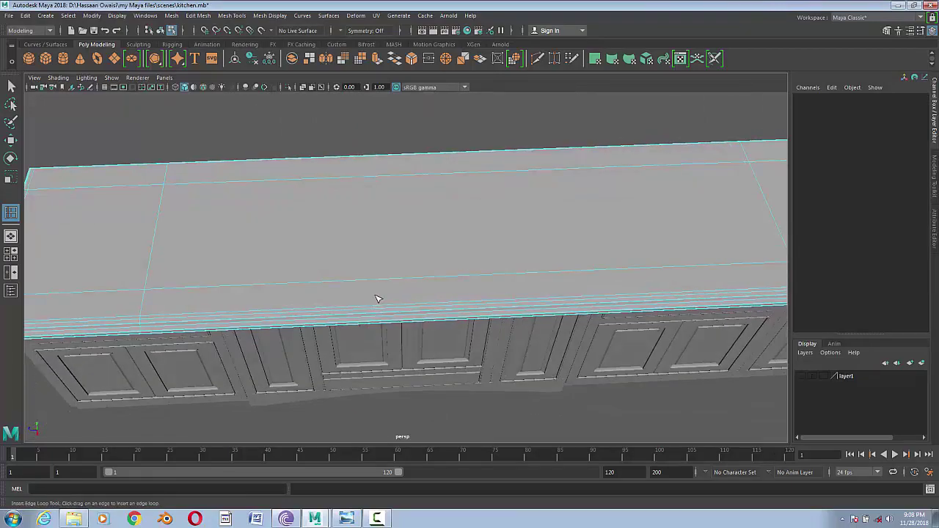
{"action": "scroll", "coordinate": [377, 298], "scroll_direction": "down", "scroll_amount": 5}
- Pick a countertop edge, then return to selecting the whole countertop
{"action": "key", "text": "w"}
{"action": "left_click", "coordinate": [441, 235]}
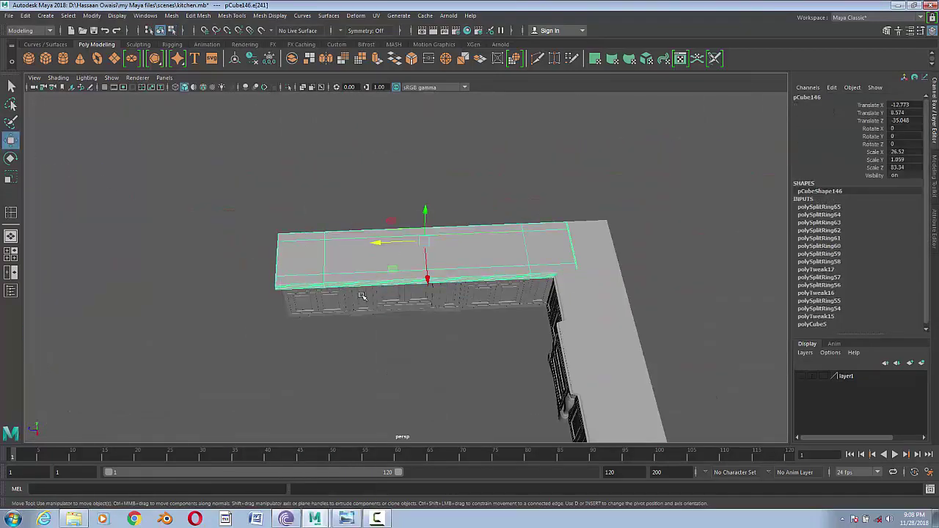
{"action": "key", "text": "F8"}
{"action": "scroll", "coordinate": [409, 335], "scroll_direction": "up", "scroll_amount": 3}
- Insert two edge loops across the front countertop to bound the sink area
{"action": "left_click", "coordinate": [232, 16]}
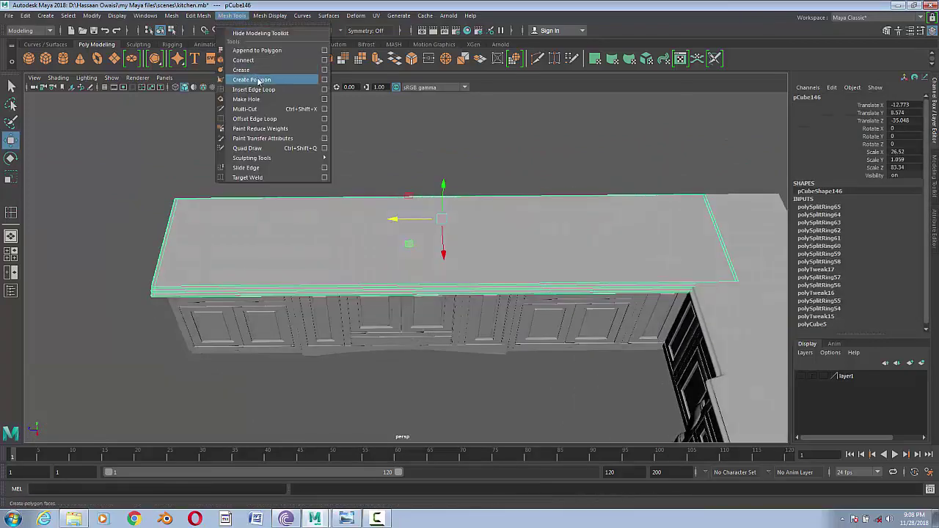
{"action": "left_click", "coordinate": [253, 90]}
{"action": "left_click_drag", "start_coordinate": [374, 308], "coordinate": [374, 278], "text": "alt"}
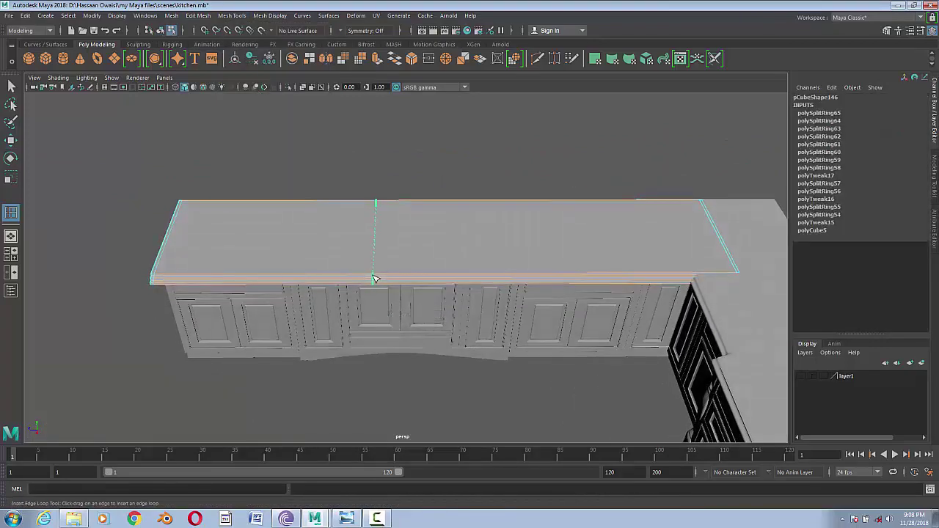
{"action": "left_click", "coordinate": [376, 279]}
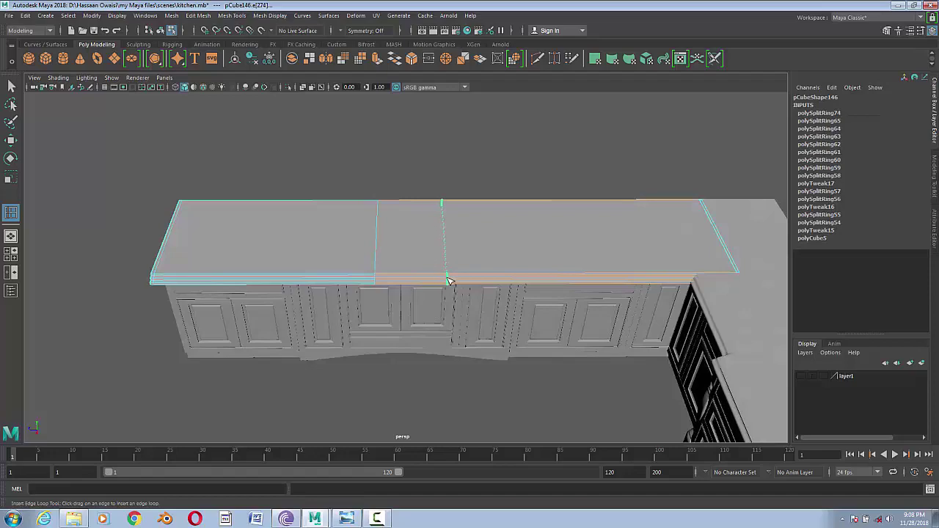
{"action": "left_click", "coordinate": [455, 281]}
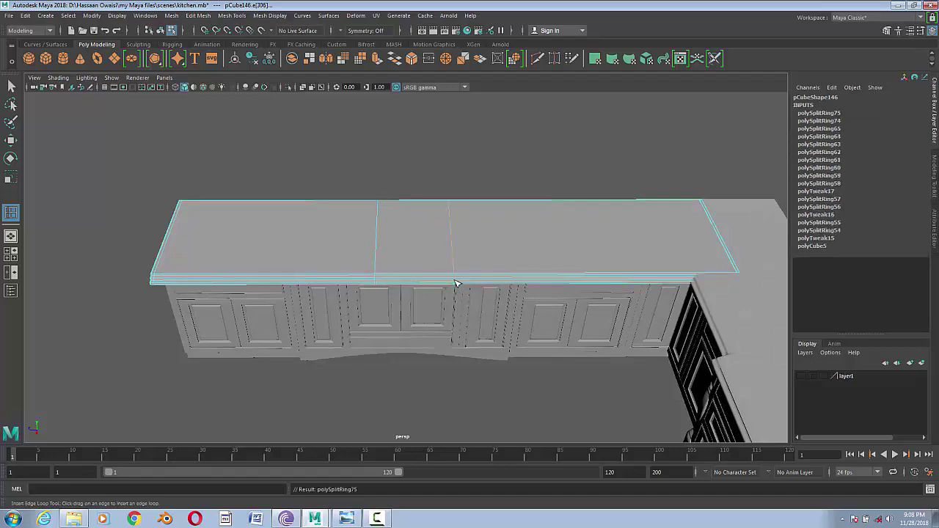
{"action": "left_click_drag", "start_coordinate": [457, 281], "coordinate": [468, 329], "text": "alt"}
{"action": "key", "text": "space"}
{"action": "left_click_drag", "start_coordinate": [470, 293], "coordinate": [304, 464]}
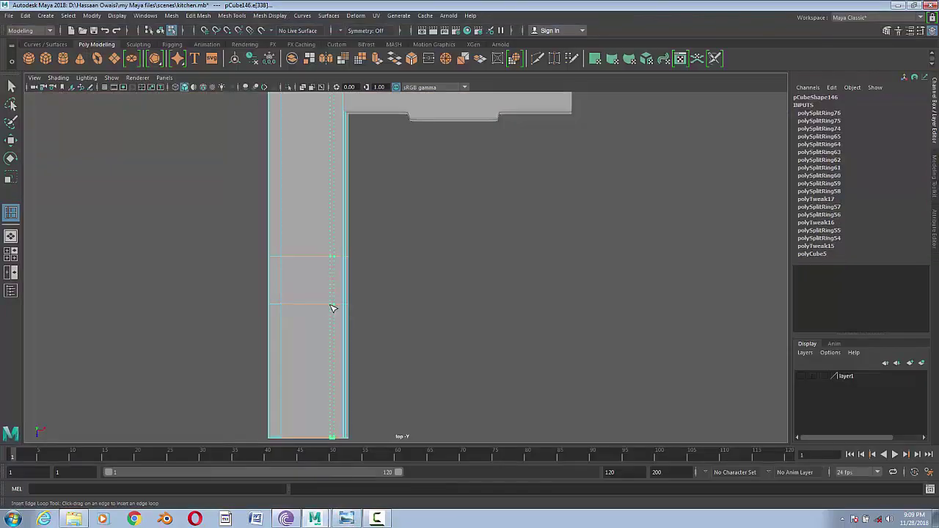
- Add another edge loop near the sink area and check the new loop's edges
{"action": "left_click", "coordinate": [11, 141]}
{"action": "left_click", "coordinate": [308, 302]}
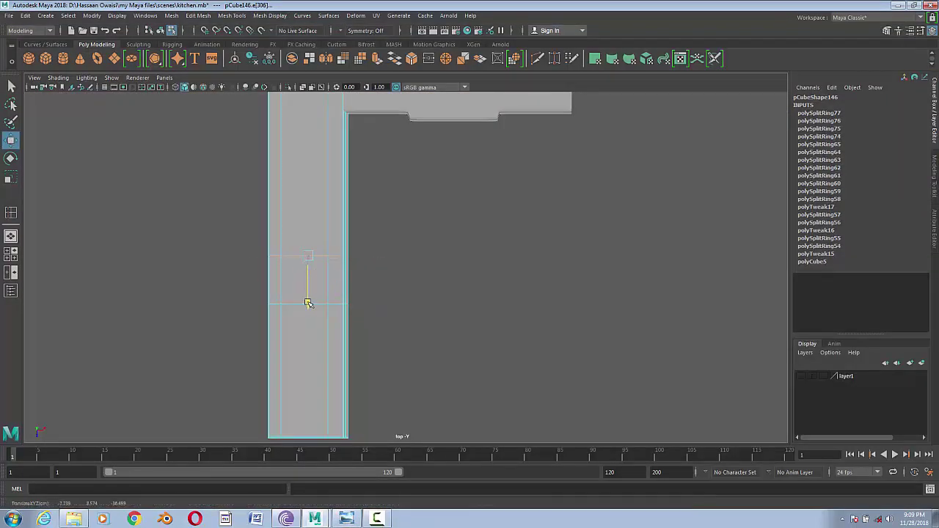
{"action": "left_click", "coordinate": [294, 306]}
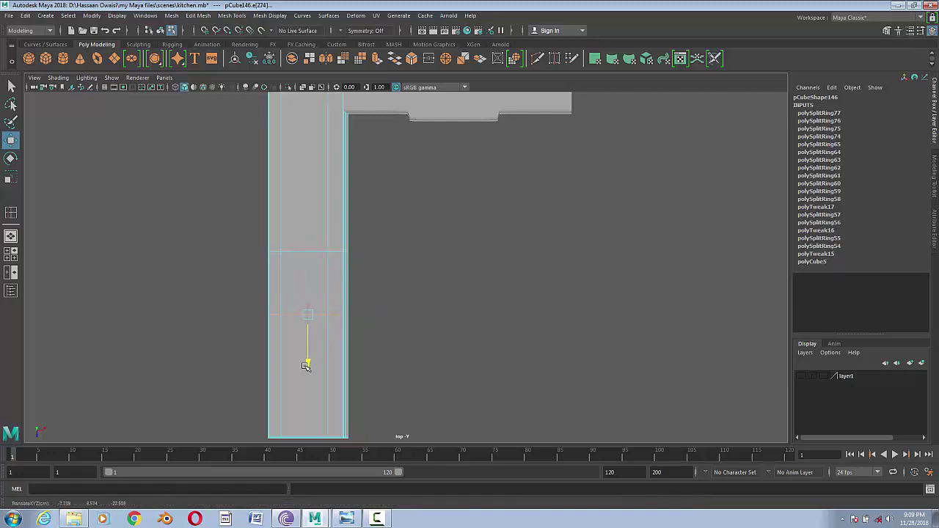
{"action": "right_click_drag", "start_coordinate": [306, 230], "coordinate": [359, 213]}
{"action": "key", "text": "space"}
{"action": "mouse_move", "coordinate": [413, 289]}
{"action": "left_mouse_down"}
{"action": "mouse_move", "coordinate": [349, 328]}
{"action": "mouse_move", "coordinate": [416, 332]}
{"action": "left_mouse_up"}
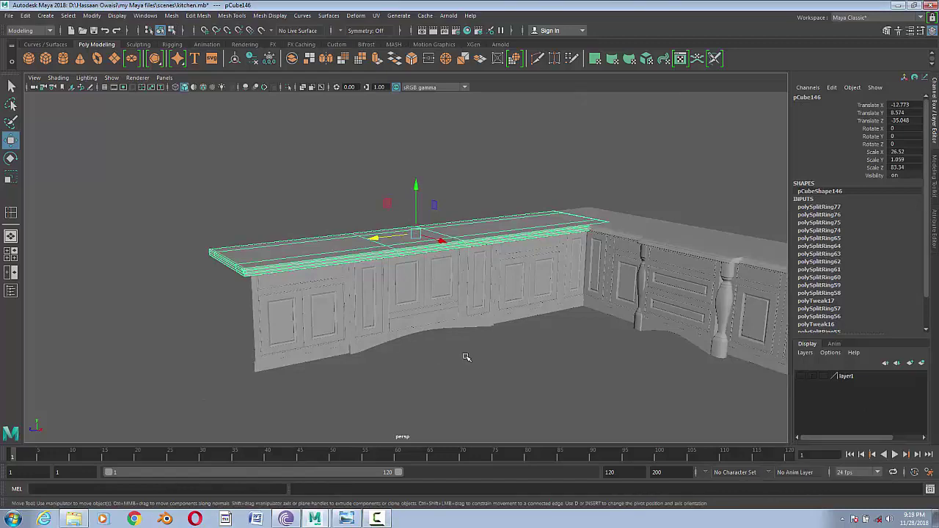
- Select the outlined sink face on the countertop and extrude it
{"action": "scroll", "coordinate": [500, 335], "scroll_direction": "up", "scroll_amount": 3}
{"action": "scroll", "coordinate": [500, 335], "scroll_direction": "up", "scroll_amount": 3}
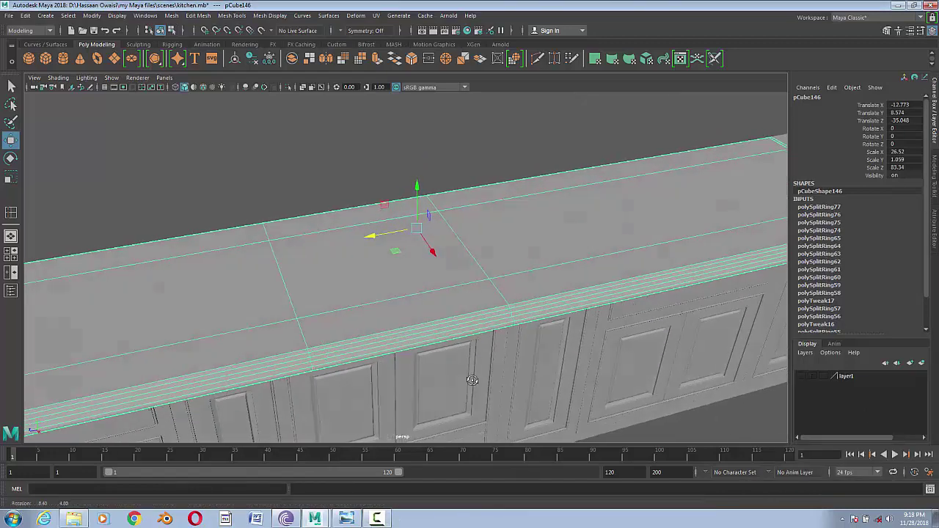
{"action": "right_click_drag", "start_coordinate": [340, 264], "coordinate": [340, 294]}
{"action": "left_click", "coordinate": [362, 222]}
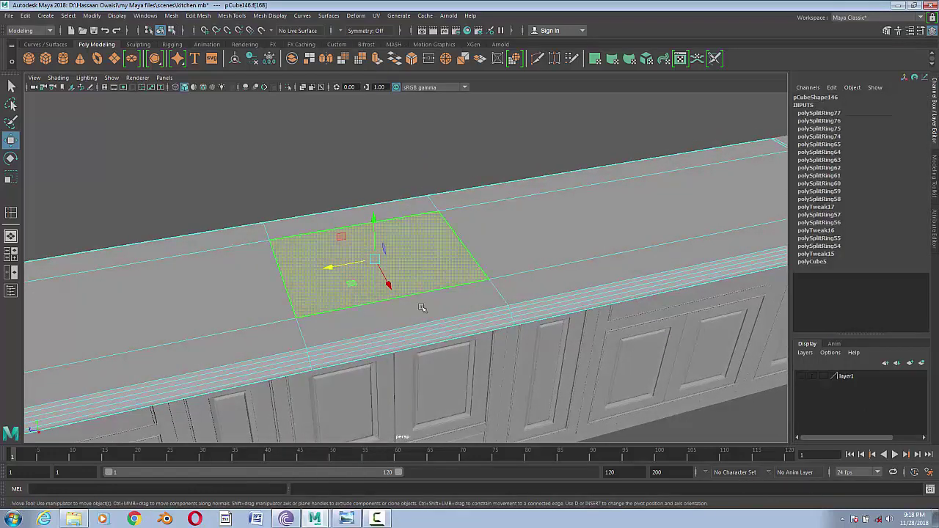
{"action": "key", "text": "ctrl+e"}
{"action": "left_click_drag", "start_coordinate": [422, 307], "coordinate": [430, 357], "text": "alt"}
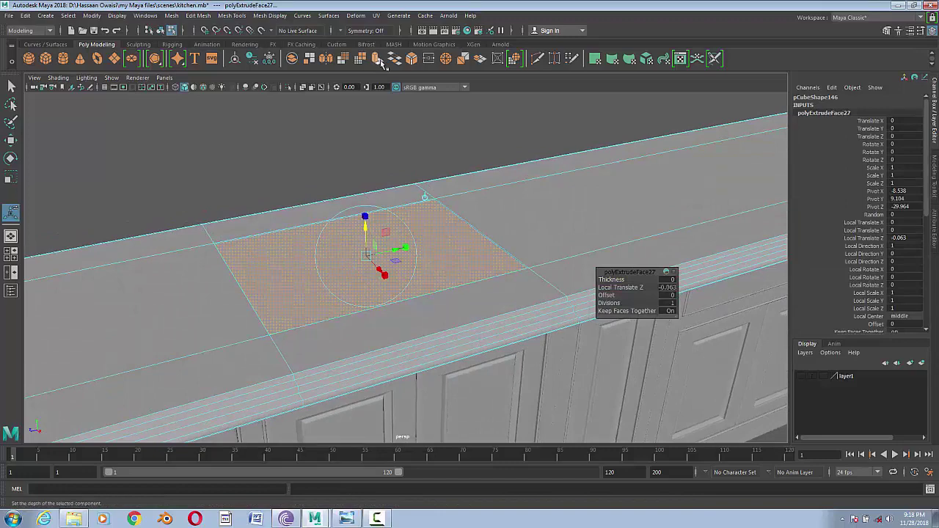
- Push the extruded face down into the counter and return to Object Mode
{"action": "left_click_drag", "start_coordinate": [366, 237], "coordinate": [404, 259]}
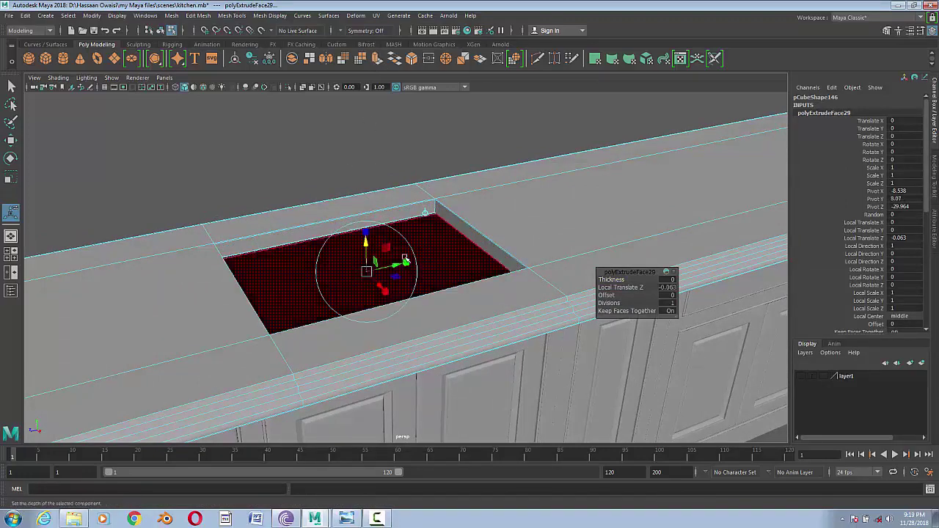
{"action": "right_click", "coordinate": [424, 244]}
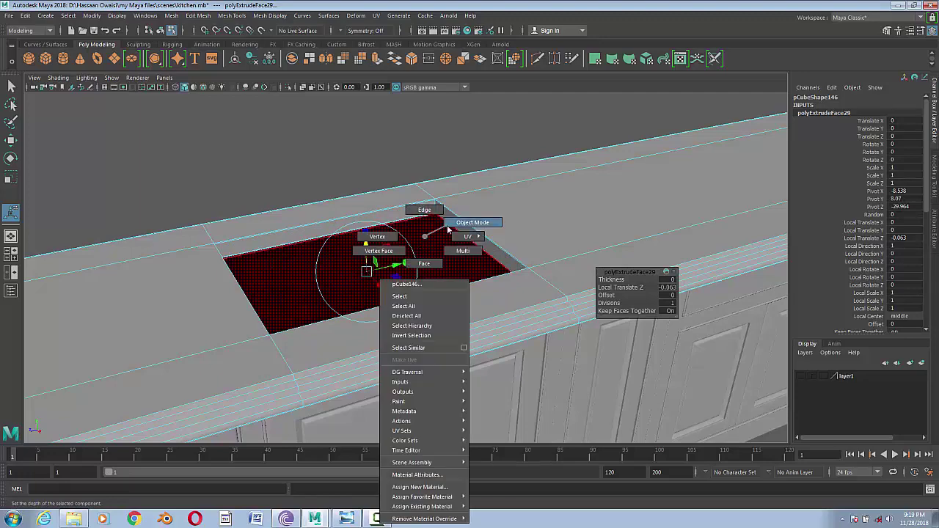
{"action": "left_click", "coordinate": [449, 230]}
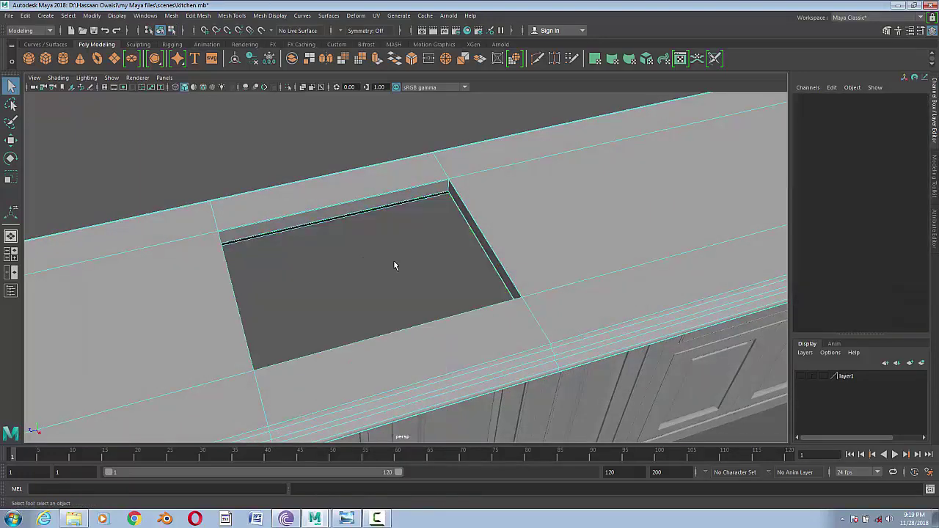
{"action": "right_click", "coordinate": [541, 201]}
{"action": "left_click", "coordinate": [595, 188]}
- Create a new polygon cube from the shelf near the sink opening
{"action": "mouse_move", "coordinate": [394, 266]}
{"action": "left_mouse_down", "text": "alt"}
{"action": "mouse_move", "coordinate": [334, 262]}
{"action": "mouse_move", "coordinate": [357, 174]}
{"action": "mouse_move", "coordinate": [562, 273]}
{"action": "mouse_move", "coordinate": [335, 304]}
{"action": "mouse_move", "coordinate": [374, 337]}
{"action": "left_mouse_up", "text": "alt"}
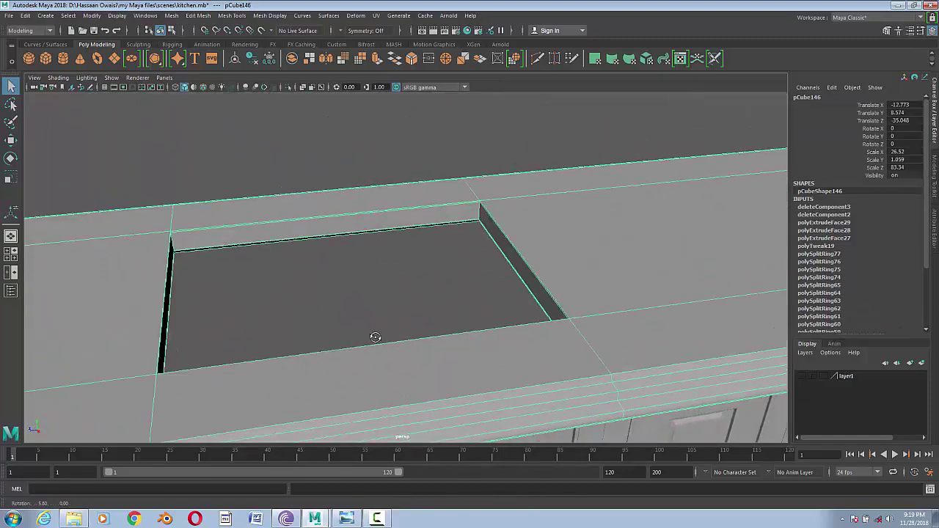
{"action": "scroll", "coordinate": [424, 325], "scroll_direction": "down", "scroll_amount": 1}
{"action": "scroll", "coordinate": [418, 332], "scroll_direction": "down", "scroll_amount": 5}
{"action": "scroll", "coordinate": [413, 339], "scroll_direction": "up", "scroll_amount": 4}
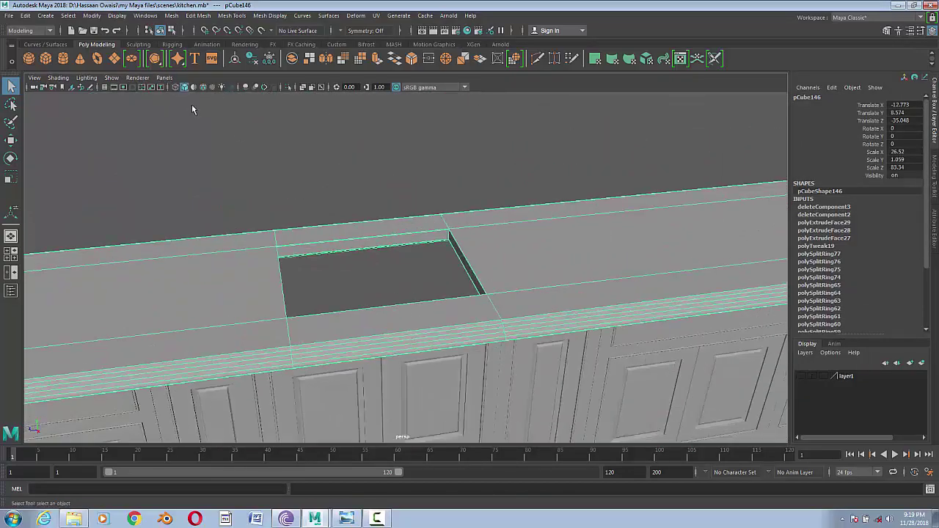
{"action": "left_click", "coordinate": [46, 63]}
{"action": "scroll", "coordinate": [405, 266], "scroll_direction": "down", "scroll_amount": 5}
- Move the new cube over the sink section of the countertop
{"action": "key", "text": "w"}
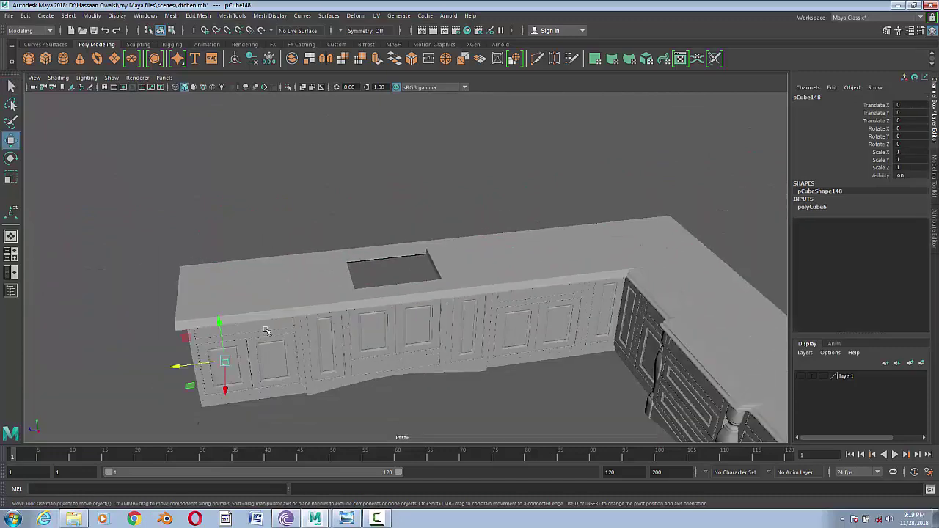
{"action": "mouse_move", "coordinate": [227, 360]}
{"action": "left_mouse_down"}
{"action": "mouse_move", "coordinate": [357, 341]}
{"action": "mouse_move", "coordinate": [381, 317]}
{"action": "left_mouse_up"}
{"action": "key", "text": "space"}
{"action": "left_click_drag", "start_coordinate": [350, 281], "coordinate": [321, 279]}
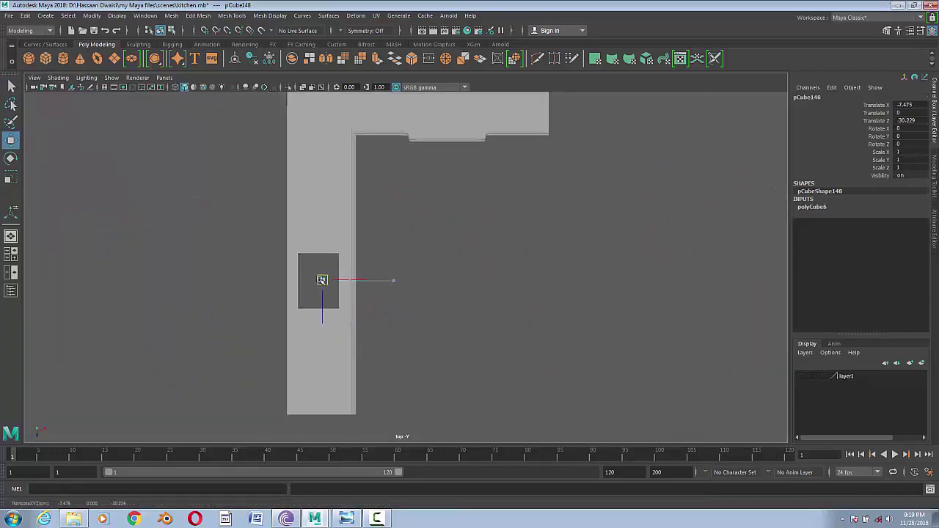
{"action": "key", "text": "f"}
{"action": "scroll", "coordinate": [325, 306], "scroll_direction": "down", "scroll_amount": 3}
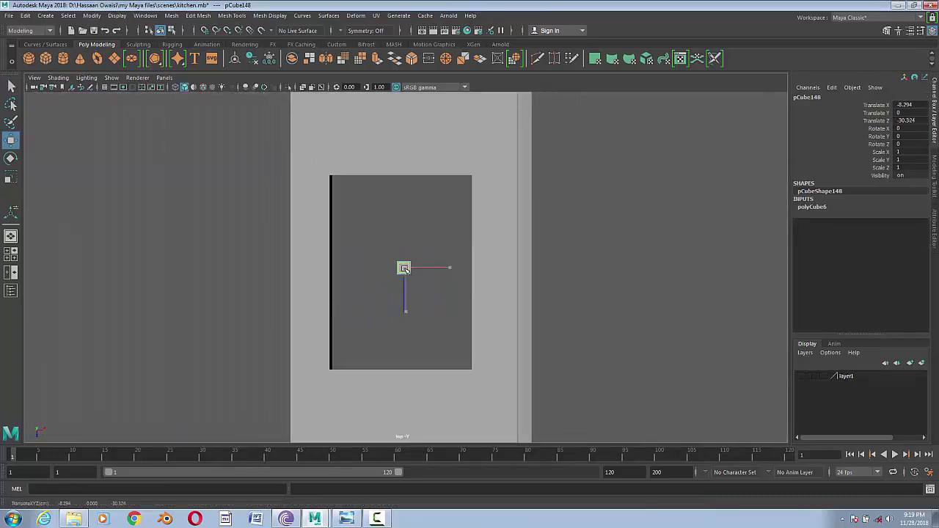
- Scale the cube to cover the sink area and shorten its height slightly
{"action": "key", "text": "r"}
{"action": "left_click_drag", "start_coordinate": [400, 270], "coordinate": [505, 245]}
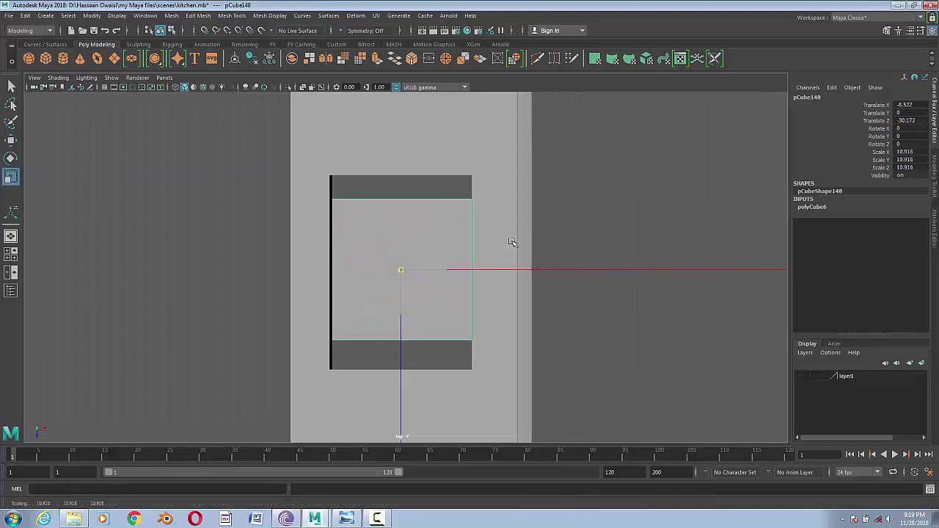
{"action": "mouse_move", "coordinate": [409, 312]}
{"action": "left_mouse_down"}
{"action": "mouse_move", "coordinate": [401, 325]}
{"action": "mouse_move", "coordinate": [413, 232]}
{"action": "left_mouse_up"}
{"action": "key", "text": "w"}
{"action": "key", "text": "space"}
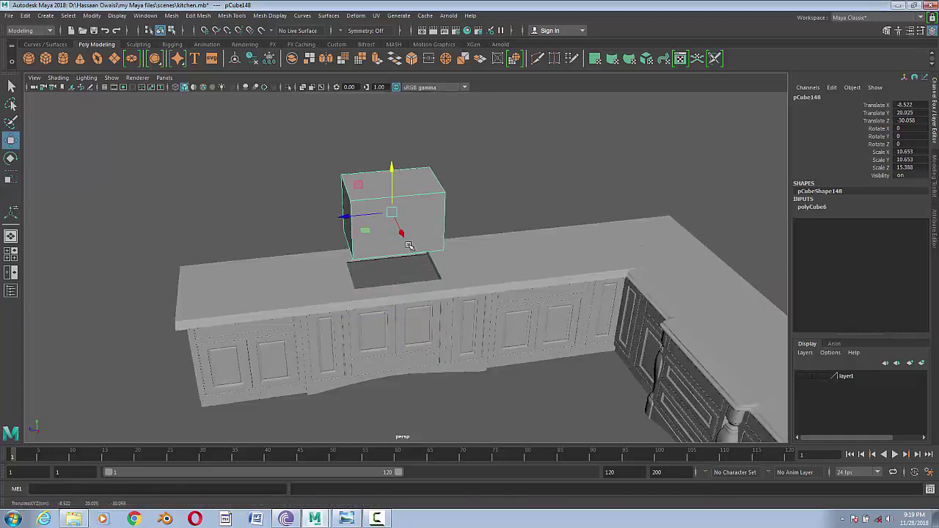
{"action": "key", "text": "r"}
{"action": "left_click_drag", "start_coordinate": [392, 171], "coordinate": [393, 179]}
{"action": "key", "text": "1"}
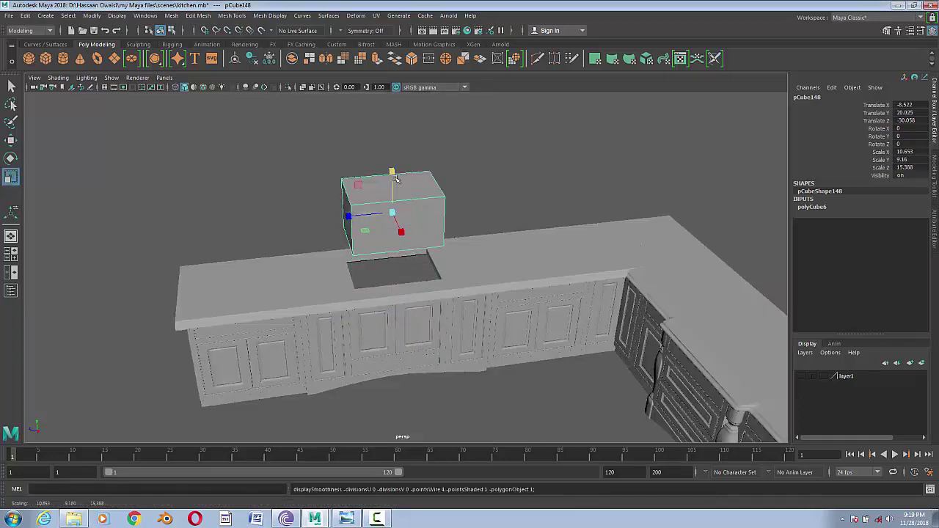
- Delete the box's top face and lower the open box into the sink hole
{"action": "right_click_drag", "start_coordinate": [412, 193], "coordinate": [409, 236]}
{"action": "left_click", "coordinate": [400, 187]}
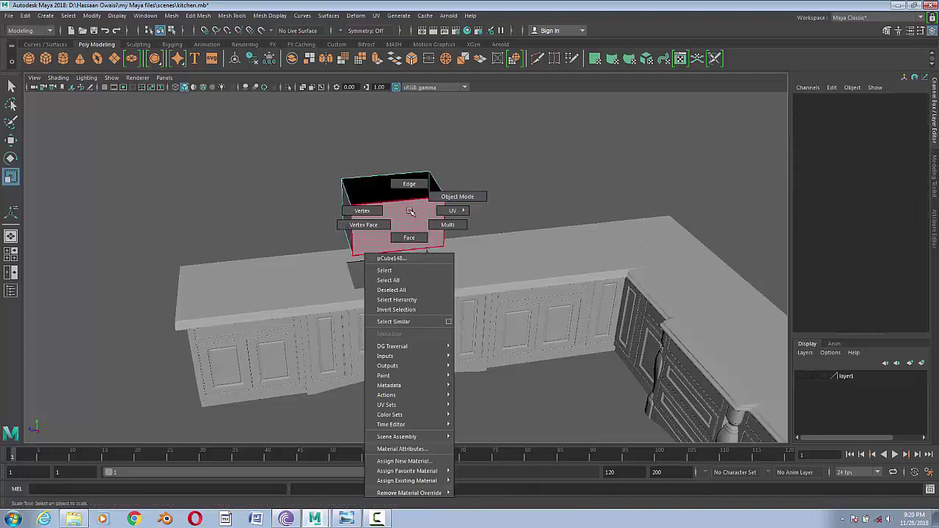
{"action": "key", "text": "Delete"}
{"action": "key", "text": "w"}
{"action": "left_click_drag", "start_coordinate": [392, 179], "coordinate": [381, 257]}
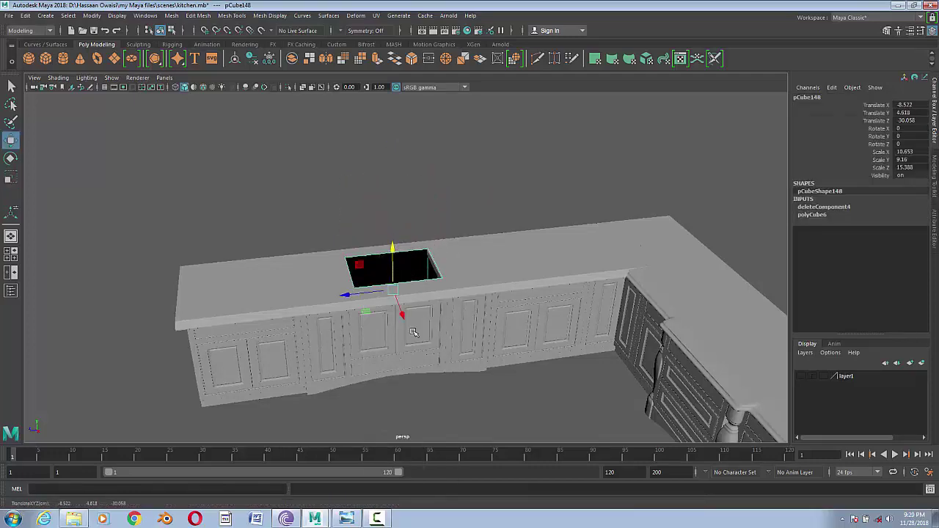
{"action": "right_click_drag", "start_coordinate": [414, 332], "coordinate": [495, 338], "text": "alt"}
{"action": "left_click", "coordinate": [270, 16]}
- Reverse the box's normals to face inward and check the smoothed preview
{"action": "left_click", "coordinate": [287, 57]}
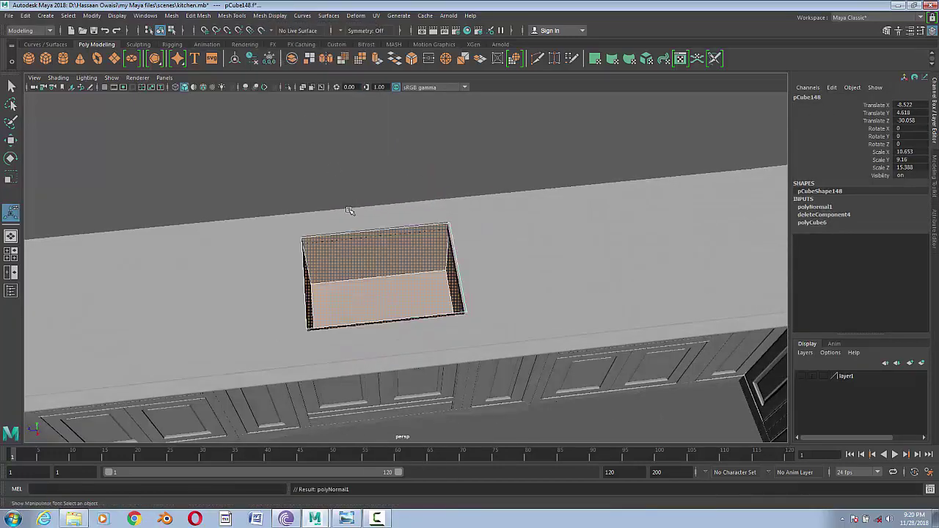
{"action": "key", "text": "3"}
{"action": "left_click", "coordinate": [365, 176]}
{"action": "mouse_move", "coordinate": [365, 176]}
{"action": "left_mouse_down", "text": "alt"}
{"action": "mouse_move", "coordinate": [375, 284]}
{"action": "mouse_move", "coordinate": [440, 306]}
{"action": "left_mouse_up", "text": "alt"}
{"action": "right_click_drag", "start_coordinate": [440, 306], "coordinate": [379, 245], "text": "alt"}
{"action": "left_click", "coordinate": [492, 325]}
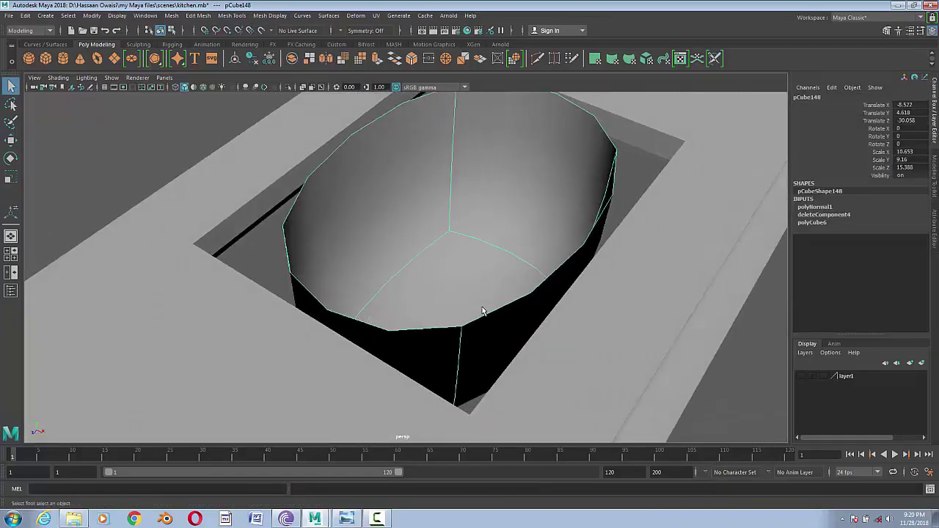
{"action": "key", "text": "1"}
- Start inserting edge loops on the sink and view the box from above
{"action": "left_click", "coordinate": [232, 15]}
{"action": "left_click", "coordinate": [257, 91]}
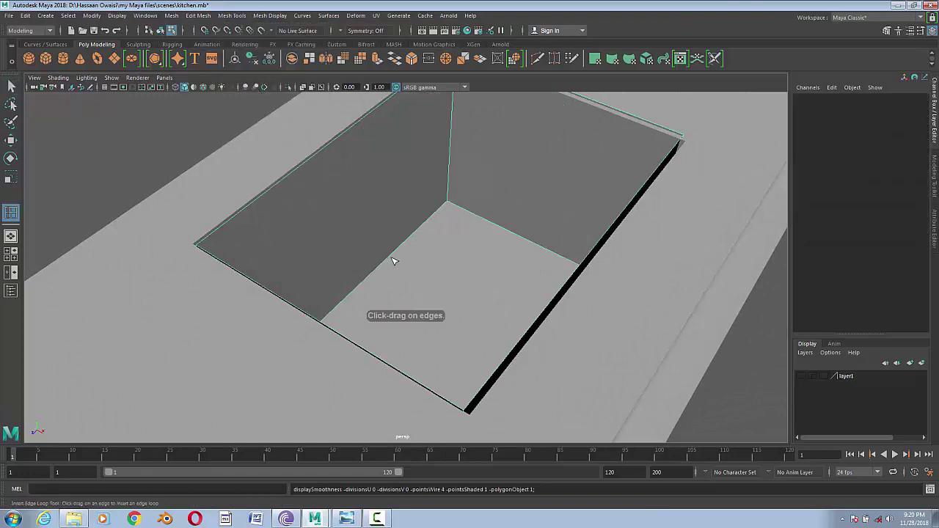
{"action": "mouse_move", "coordinate": [392, 257]}
{"action": "left_mouse_down", "text": "alt"}
{"action": "mouse_move", "coordinate": [374, 279]}
{"action": "mouse_move", "coordinate": [361, 256]}
{"action": "mouse_move", "coordinate": [244, 177]}
{"action": "left_mouse_up", "text": "alt"}
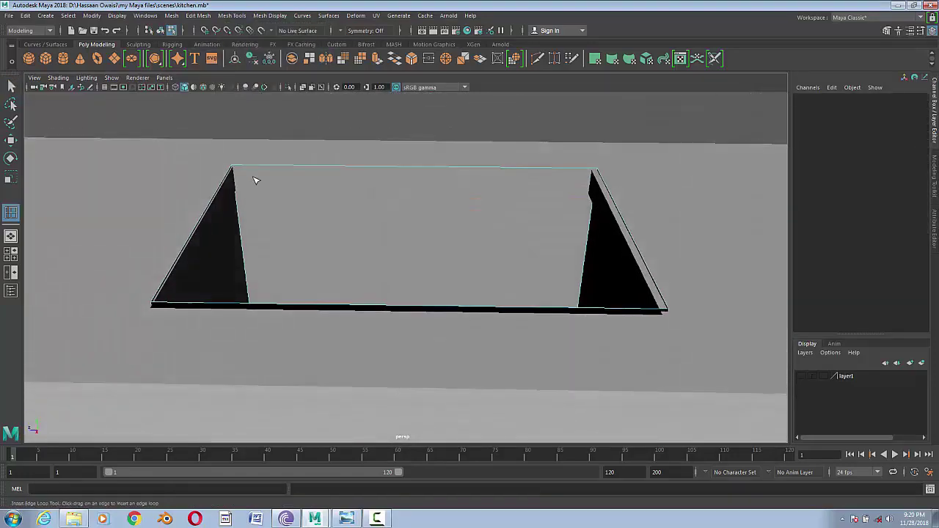
{"action": "left_click", "coordinate": [12, 140]}
{"action": "right_click_drag", "start_coordinate": [394, 204], "coordinate": [428, 197]}
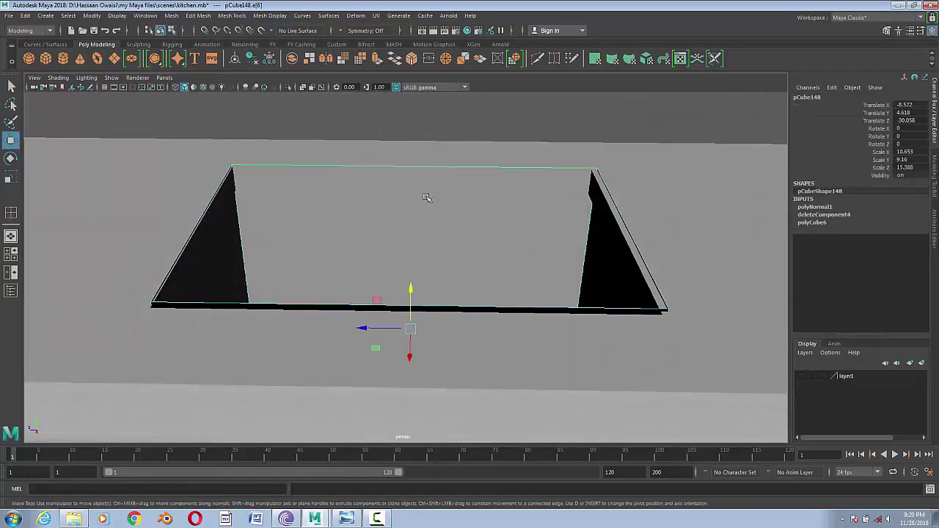
{"action": "mouse_move", "coordinate": [428, 198]}
{"action": "left_mouse_down", "text": "alt"}
{"action": "mouse_move", "coordinate": [426, 248]}
{"action": "mouse_move", "coordinate": [455, 281]}
{"action": "mouse_move", "coordinate": [534, 283]}
{"action": "left_mouse_up", "text": "alt"}
{"action": "scroll", "coordinate": [539, 248], "scroll_direction": "down", "scroll_amount": 3}
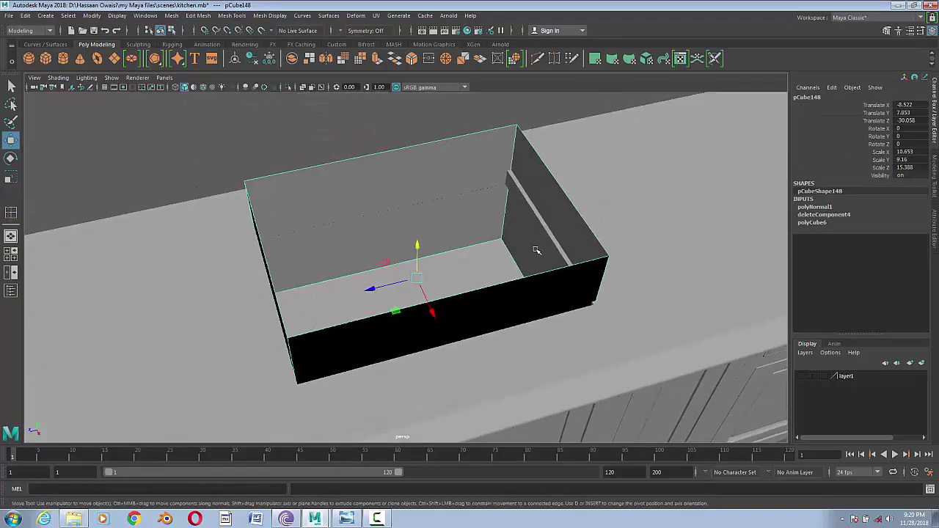
- Insert an edge loop just below the sink rim and check it smoothed
{"action": "left_click", "coordinate": [232, 16]}
{"action": "left_click", "coordinate": [248, 91]}
{"action": "left_click_drag", "start_coordinate": [313, 210], "coordinate": [292, 220], "text": "alt"}
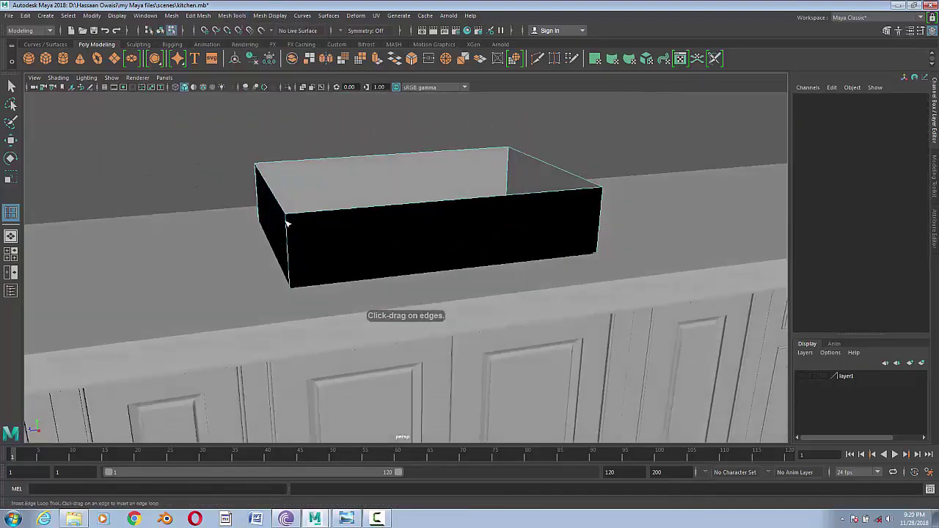
{"action": "left_click", "coordinate": [291, 219]}
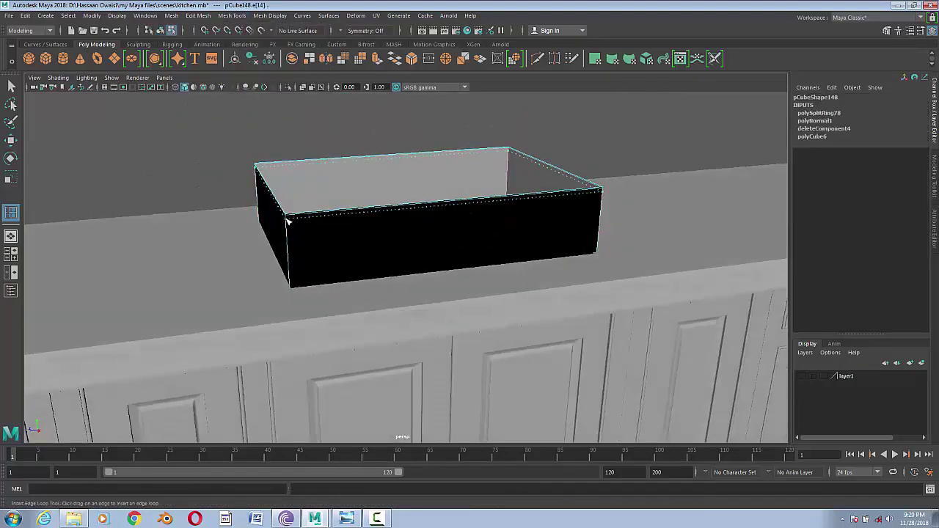
{"action": "key", "text": "3"}
{"action": "key", "text": "1"}
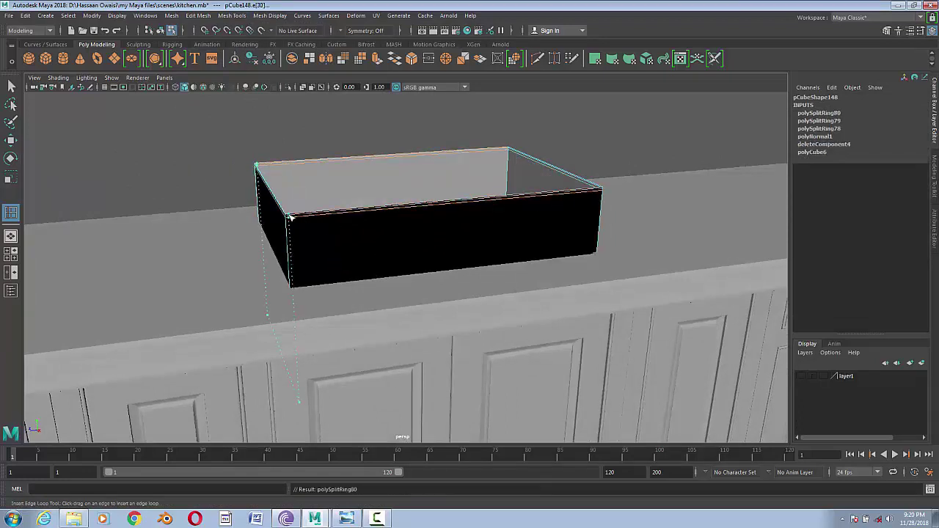
{"action": "key", "text": "3"}
- Add an edge loop around the sink walls, try pushing the right wall out, then undo
{"action": "left_click", "coordinate": [587, 193]}
{"action": "key", "text": "1"}
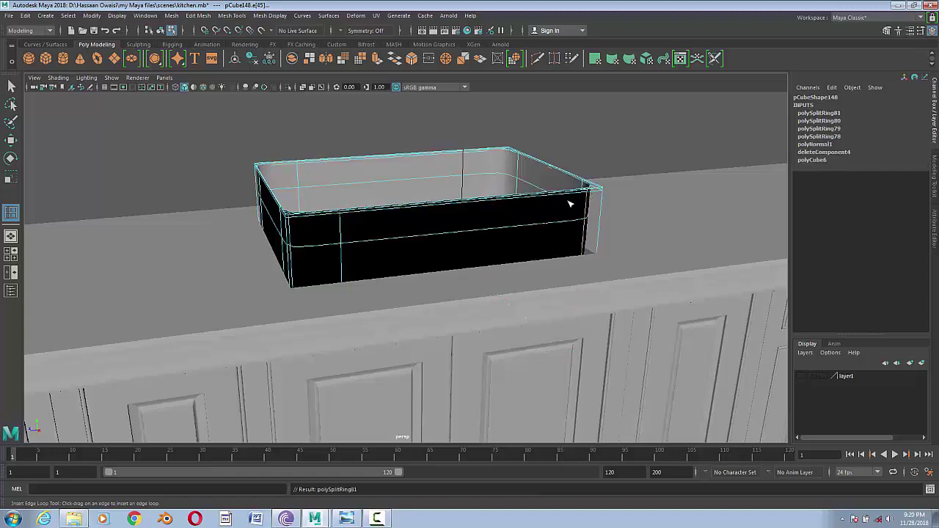
{"action": "mouse_move", "coordinate": [570, 201]}
{"action": "left_mouse_down", "text": "alt"}
{"action": "mouse_move", "coordinate": [510, 189]}
{"action": "mouse_move", "coordinate": [704, 203]}
{"action": "mouse_move", "coordinate": [582, 243]}
{"action": "mouse_move", "coordinate": [510, 233]}
{"action": "left_mouse_up", "text": "alt"}
{"action": "key", "text": "w"}
{"action": "left_click_drag", "start_coordinate": [488, 268], "coordinate": [536, 271]}
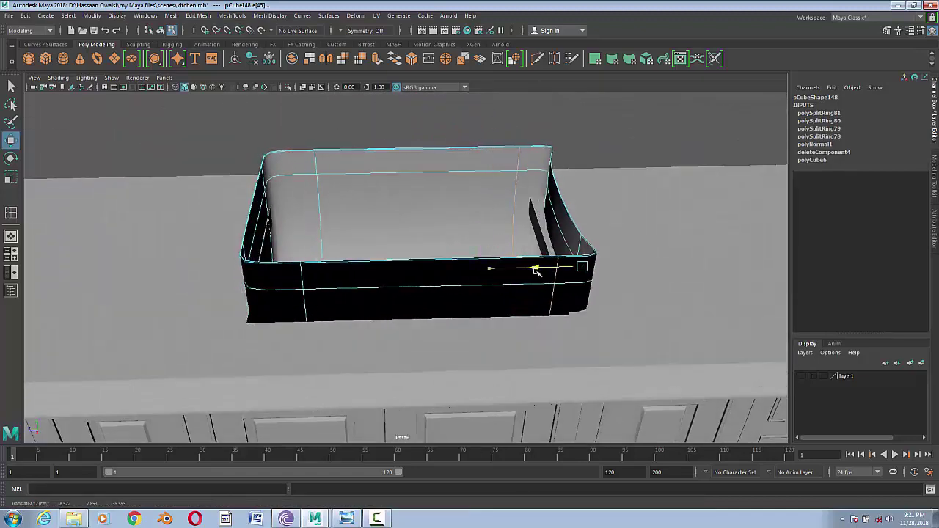
{"action": "key", "text": "ctrl+z"}
{"action": "key", "text": "ctrl+z"}
{"action": "key", "text": "1"}
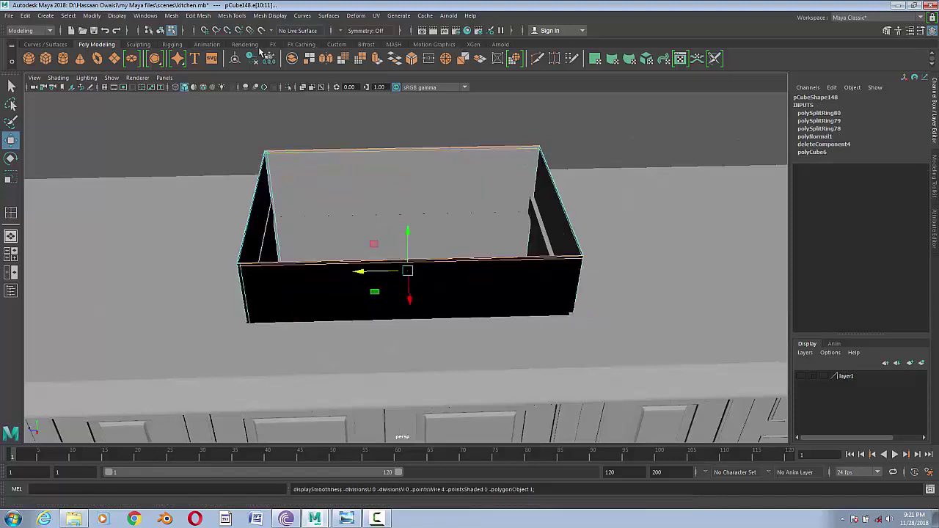
- Insert a vertical edge loop near the sink's right end and preview the smoothed bowl
{"action": "left_click", "coordinate": [231, 15]}
{"action": "left_click", "coordinate": [278, 99]}
{"action": "left_click", "coordinate": [545, 261]}
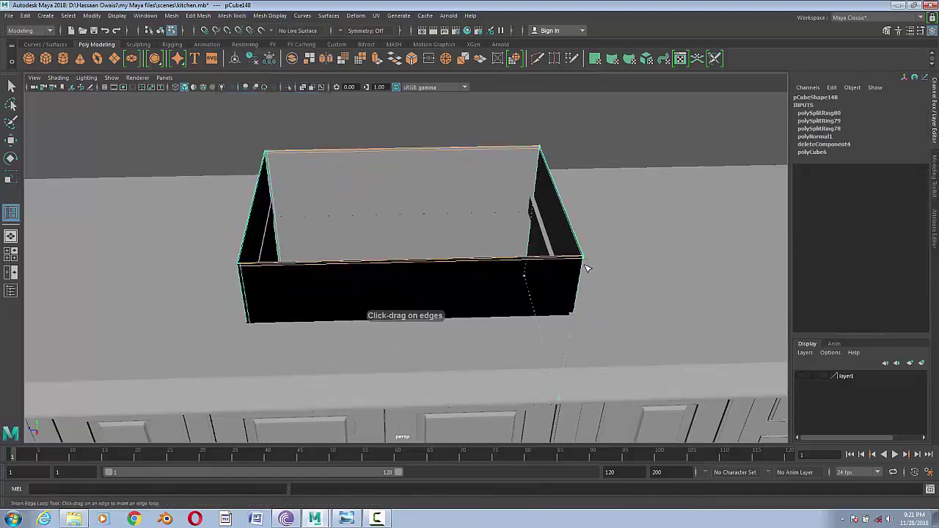
{"action": "key", "text": "w"}
{"action": "key", "text": "3"}
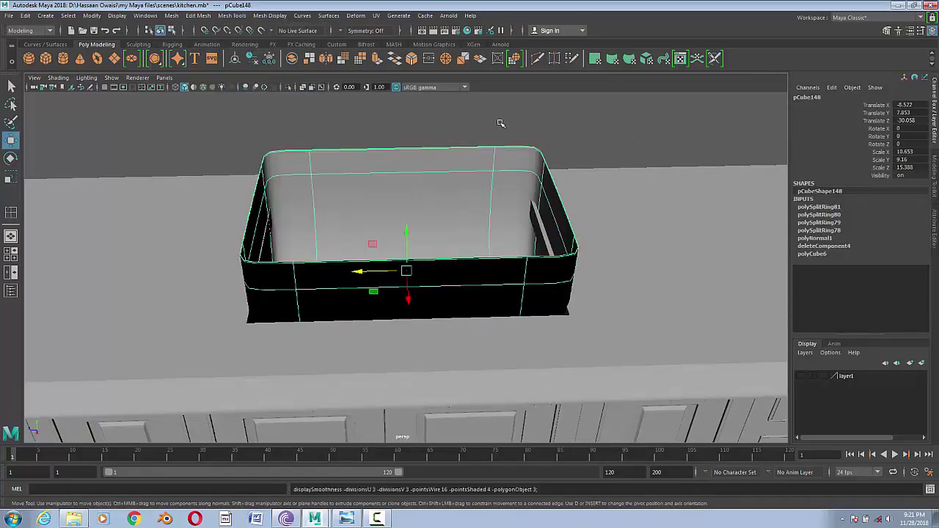
{"action": "left_click", "coordinate": [499, 125]}
{"action": "scroll", "coordinate": [499, 125], "scroll_direction": "down", "scroll_amount": 3}
{"action": "left_click_drag", "start_coordinate": [499, 125], "coordinate": [369, 237], "text": "alt"}
{"action": "left_click", "coordinate": [431, 211]}
- Lower the sink into the countertop and select its lower vertices
{"action": "mouse_move", "coordinate": [431, 211]}
{"action": "left_mouse_down"}
{"action": "mouse_move", "coordinate": [422, 254]}
{"action": "mouse_move", "coordinate": [331, 309]}
{"action": "mouse_move", "coordinate": [333, 292]}
{"action": "mouse_move", "coordinate": [486, 278]}
{"action": "mouse_move", "coordinate": [400, 227]}
{"action": "mouse_move", "coordinate": [399, 238]}
{"action": "mouse_move", "coordinate": [482, 283]}
{"action": "mouse_move", "coordinate": [411, 279]}
{"action": "mouse_move", "coordinate": [476, 268]}
{"action": "mouse_move", "coordinate": [523, 325]}
{"action": "mouse_move", "coordinate": [712, 315]}
{"action": "left_mouse_up"}
{"action": "scroll", "coordinate": [331, 308], "scroll_direction": "up", "scroll_amount": 3}
{"action": "scroll", "coordinate": [476, 269], "scroll_direction": "down", "scroll_amount": 3}
{"action": "right_click_drag", "start_coordinate": [367, 246], "coordinate": [320, 247]}
{"action": "mouse_move", "coordinate": [283, 331]}
{"action": "left_mouse_down"}
{"action": "mouse_move", "coordinate": [570, 394]}
{"action": "mouse_move", "coordinate": [383, 382]}
{"action": "mouse_move", "coordinate": [319, 391]}
{"action": "left_mouse_up"}
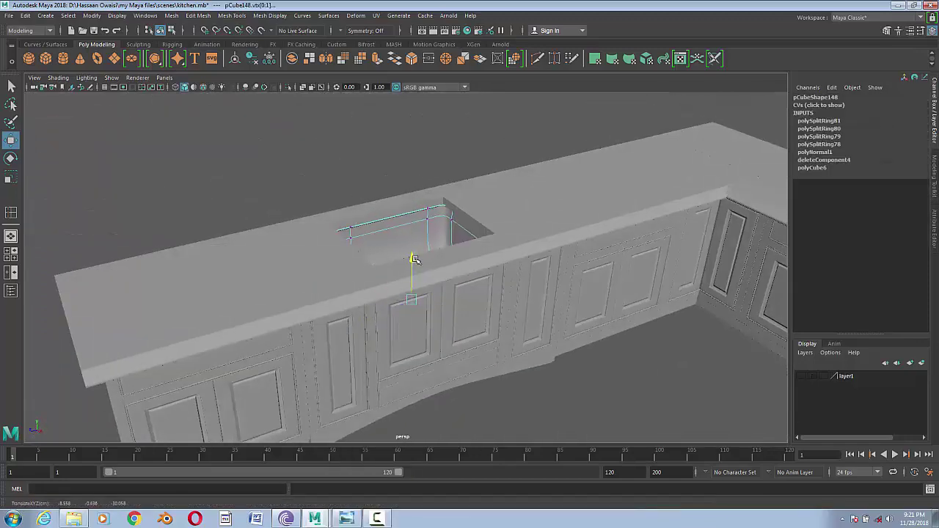
{"action": "scroll", "coordinate": [425, 236], "scroll_direction": "up", "scroll_amount": 5}
{"action": "mouse_move", "coordinate": [445, 380]}
{"action": "left_mouse_down", "text": "alt"}
{"action": "mouse_move", "coordinate": [339, 369]}
{"action": "mouse_move", "coordinate": [564, 389]}
{"action": "mouse_move", "coordinate": [529, 382]}
{"action": "left_mouse_up", "text": "alt"}
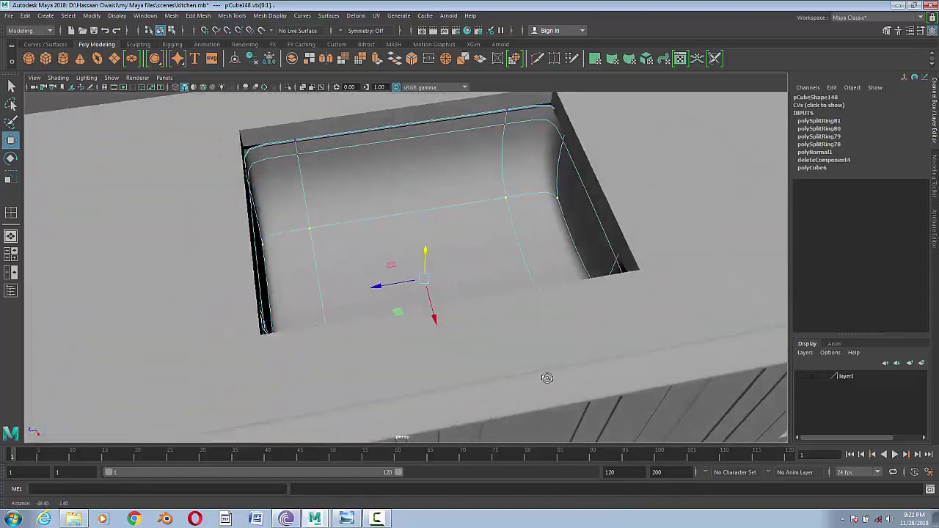
- Scale the lower vertices inward to narrow the sink's side walls
{"action": "key", "text": "r"}
{"action": "mouse_move", "coordinate": [378, 279]}
{"action": "left_mouse_down"}
{"action": "mouse_move", "coordinate": [394, 279]}
{"action": "mouse_move", "coordinate": [478, 338]}
{"action": "mouse_move", "coordinate": [514, 308]}
{"action": "mouse_move", "coordinate": [626, 291]}
{"action": "mouse_move", "coordinate": [453, 267]}
{"action": "mouse_move", "coordinate": [410, 242]}
{"action": "left_mouse_up"}
{"action": "scroll", "coordinate": [401, 284], "scroll_direction": "down", "scroll_amount": 3}
{"action": "scroll", "coordinate": [411, 242], "scroll_direction": "up", "scroll_amount": 3}
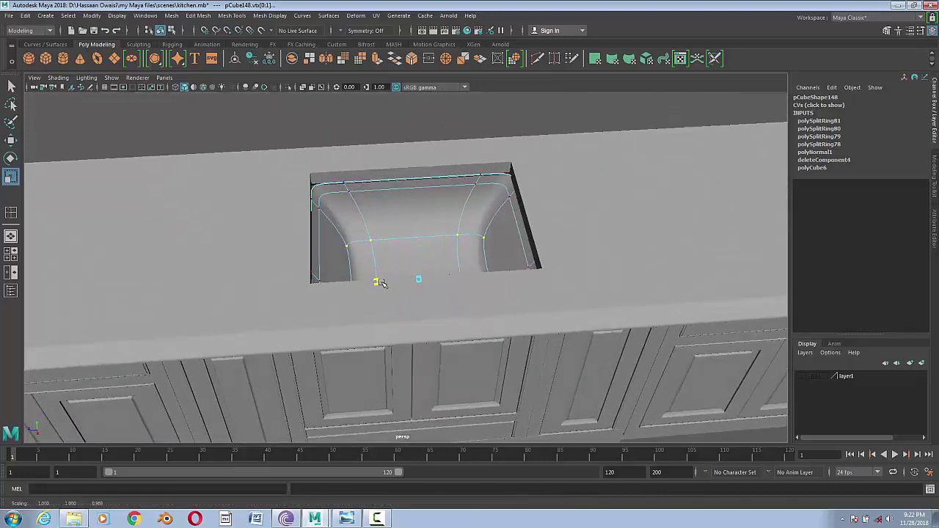
{"action": "right_click_drag", "start_coordinate": [399, 246], "coordinate": [442, 211]}
{"action": "scroll", "coordinate": [442, 211], "scroll_direction": "down", "scroll_amount": 5}
{"action": "mouse_move", "coordinate": [442, 211]}
{"action": "left_mouse_down", "text": "alt"}
{"action": "mouse_move", "coordinate": [430, 300]}
{"action": "mouse_move", "coordinate": [477, 315]}
{"action": "left_mouse_up", "text": "alt"}
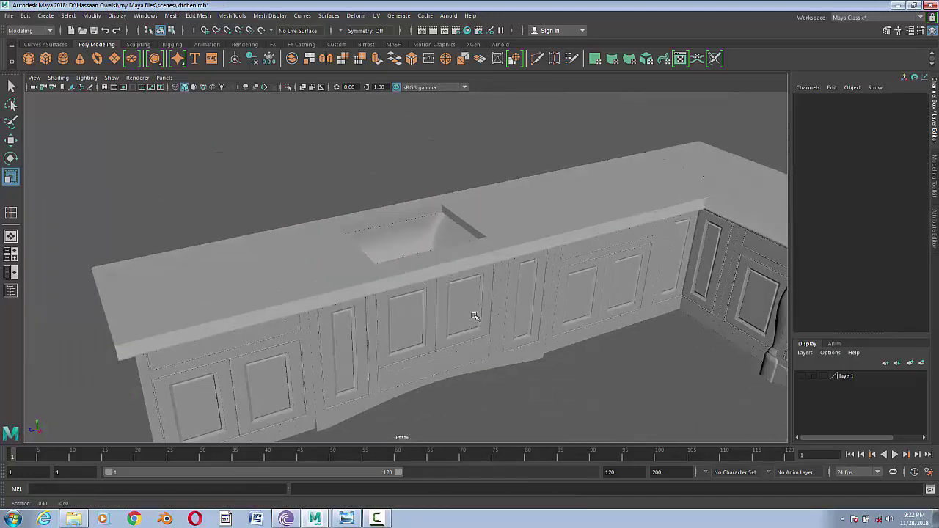
{"action": "right_click_drag", "start_coordinate": [477, 315], "coordinate": [272, 272], "text": "alt"}
{"action": "left_click_drag", "start_coordinate": [272, 272], "coordinate": [212, 294], "text": "alt"}
{"action": "scroll", "coordinate": [212, 294], "scroll_direction": "up", "scroll_amount": 3}
- Select the countertop vertices at the sink corner in vertex mode
{"action": "left_click", "coordinate": [415, 275]}
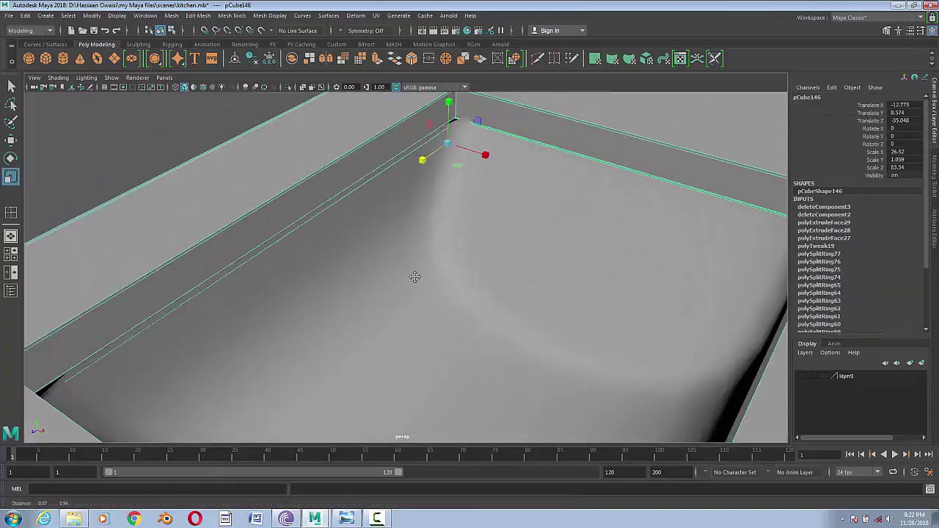
{"action": "left_click_drag", "start_coordinate": [415, 274], "coordinate": [373, 215], "text": "alt"}
{"action": "scroll", "coordinate": [373, 216], "scroll_direction": "up", "scroll_amount": 1}
{"action": "key", "text": "F11"}
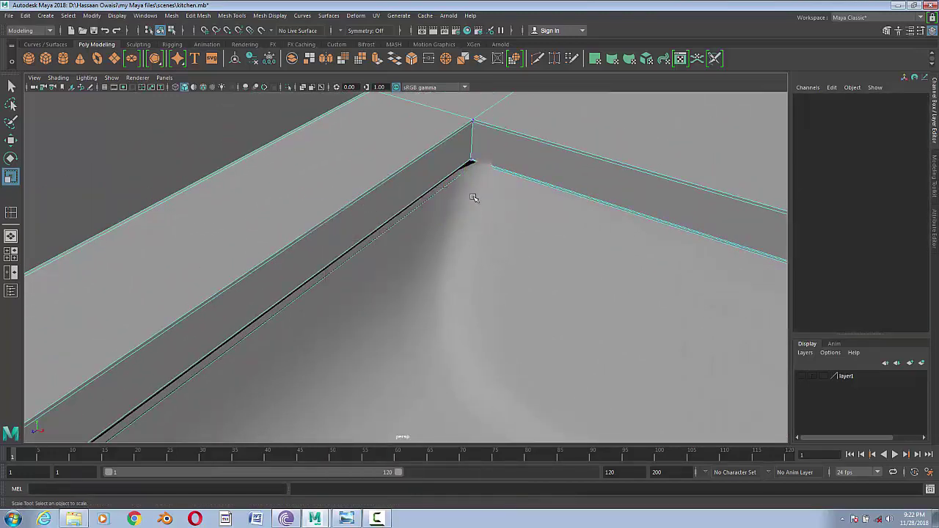
{"action": "left_click", "coordinate": [473, 198]}
{"action": "left_click", "coordinate": [440, 190]}
{"action": "left_click_drag", "start_coordinate": [404, 214], "coordinate": [444, 211], "text": "alt"}
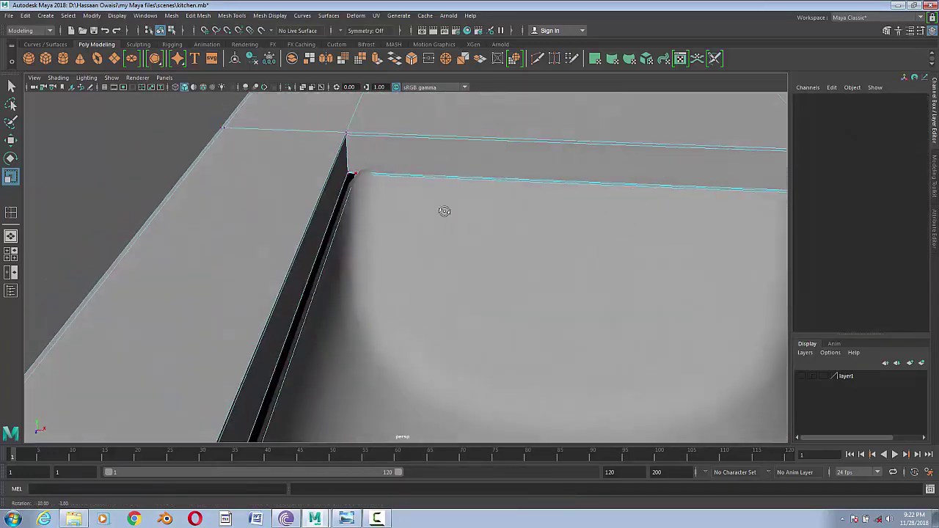
{"action": "mouse_move", "coordinate": [339, 165]}
{"action": "left_mouse_down"}
{"action": "mouse_move", "coordinate": [403, 176]}
{"action": "mouse_move", "coordinate": [514, 272]}
{"action": "left_mouse_up"}
{"action": "key", "text": "w"}
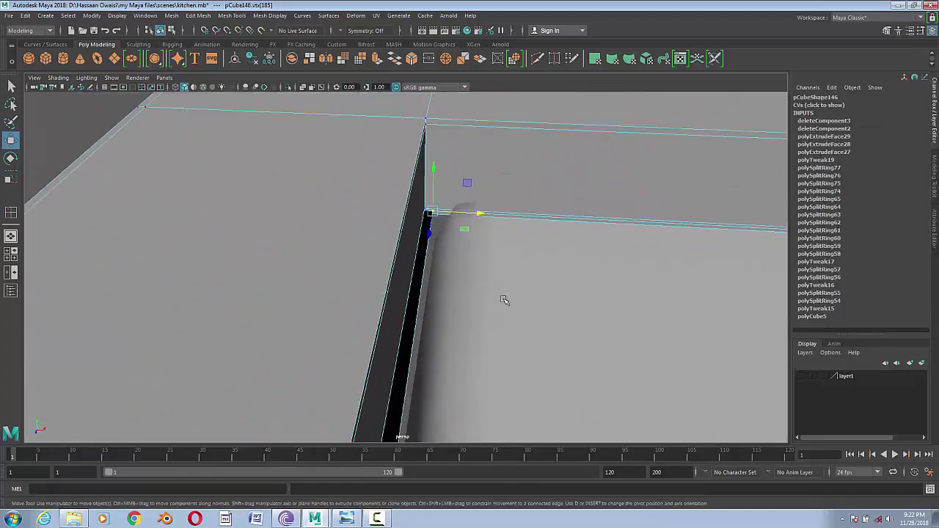
{"action": "mouse_move", "coordinate": [515, 272]}
{"action": "right_mouse_down"}
{"action": "mouse_move", "coordinate": [577, 196]}
{"action": "mouse_move", "coordinate": [478, 122]}
{"action": "right_mouse_up"}
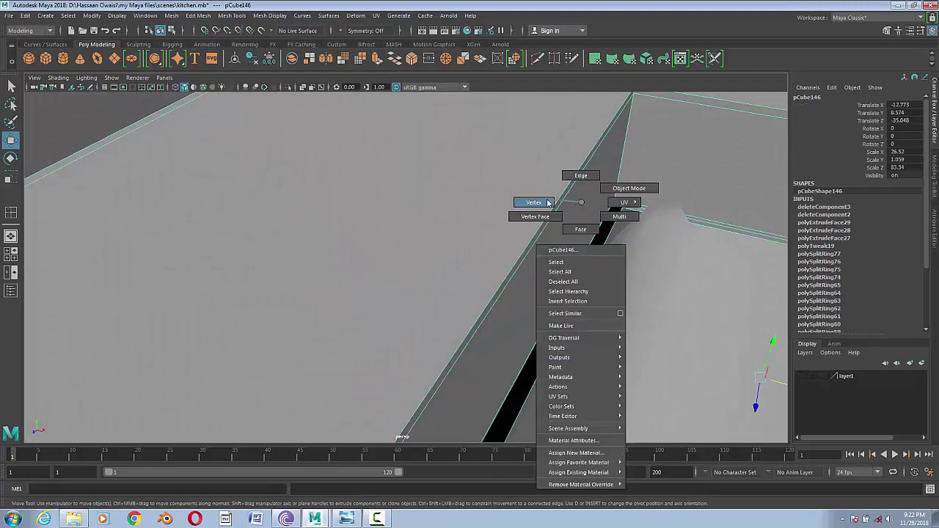
{"action": "key", "text": "q"}
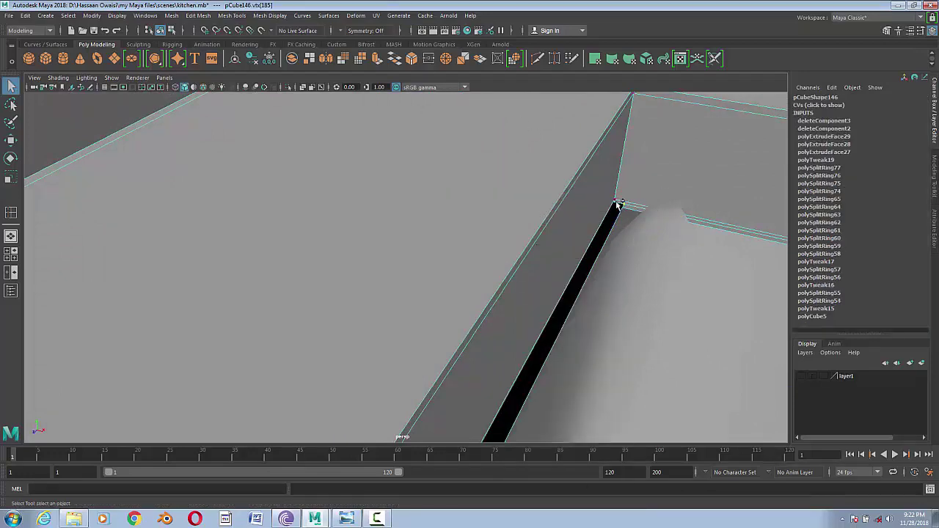
- Merge the sink-corner vertices with a 0.01 threshold and check the closed gap
{"action": "left_click", "coordinate": [430, 59]}
{"action": "mouse_move", "coordinate": [499, 252]}
{"action": "left_mouse_down", "text": "alt"}
{"action": "mouse_move", "coordinate": [374, 266]}
{"action": "mouse_move", "coordinate": [67, 161]}
{"action": "mouse_move", "coordinate": [702, 320]}
{"action": "mouse_move", "coordinate": [325, 171]}
{"action": "mouse_move", "coordinate": [291, 188]}
{"action": "mouse_move", "coordinate": [165, 168]}
{"action": "mouse_move", "coordinate": [482, 342]}
{"action": "mouse_move", "coordinate": [369, 298]}
{"action": "left_mouse_up", "text": "alt"}
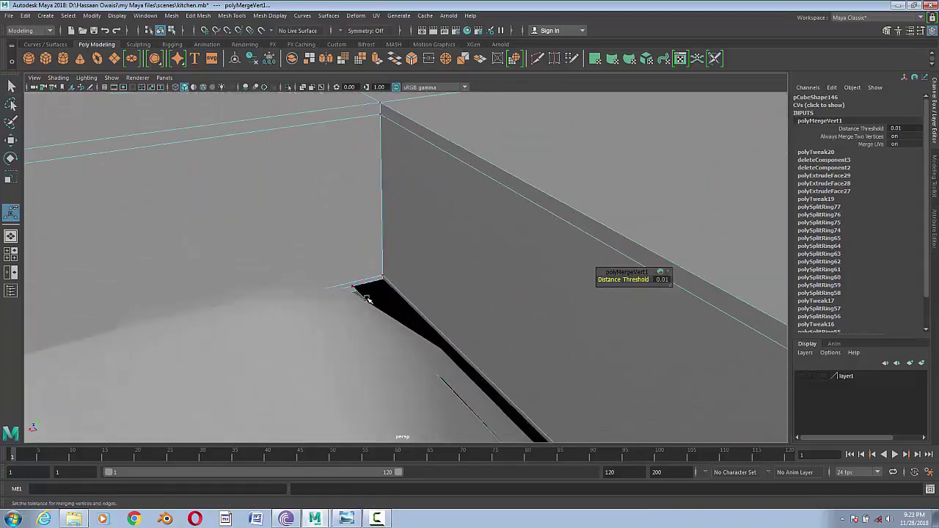
{"action": "left_click", "coordinate": [384, 277]}
- Return to Object Mode and pull back to frame the whole L-shaped counter
{"action": "right_click_drag", "start_coordinate": [409, 210], "coordinate": [460, 197]}
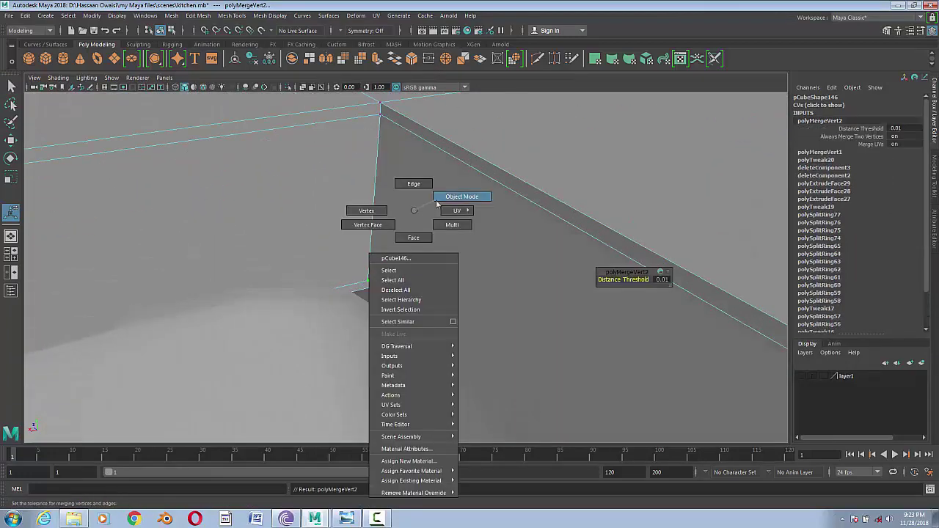
{"action": "mouse_move", "coordinate": [425, 258]}
{"action": "left_mouse_down", "text": "alt"}
{"action": "mouse_move", "coordinate": [509, 335]}
{"action": "mouse_move", "coordinate": [523, 329]}
{"action": "left_mouse_up", "text": "alt"}
{"action": "right_click_drag", "start_coordinate": [524, 329], "coordinate": [325, 233], "text": "alt"}
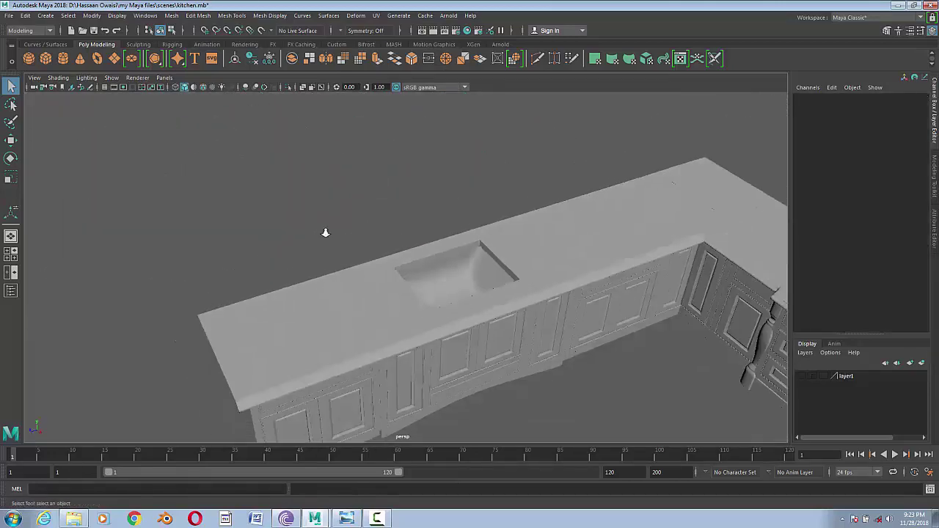
{"action": "scroll", "coordinate": [323, 239], "scroll_direction": "down", "scroll_amount": 3}
{"action": "scroll", "coordinate": [320, 246], "scroll_direction": "down", "scroll_amount": 3}
{"action": "mouse_move", "coordinate": [320, 246]}
{"action": "left_mouse_down", "text": "alt"}
{"action": "mouse_move", "coordinate": [298, 256]}
{"action": "mouse_move", "coordinate": [343, 272]}
{"action": "left_mouse_up", "text": "alt"}
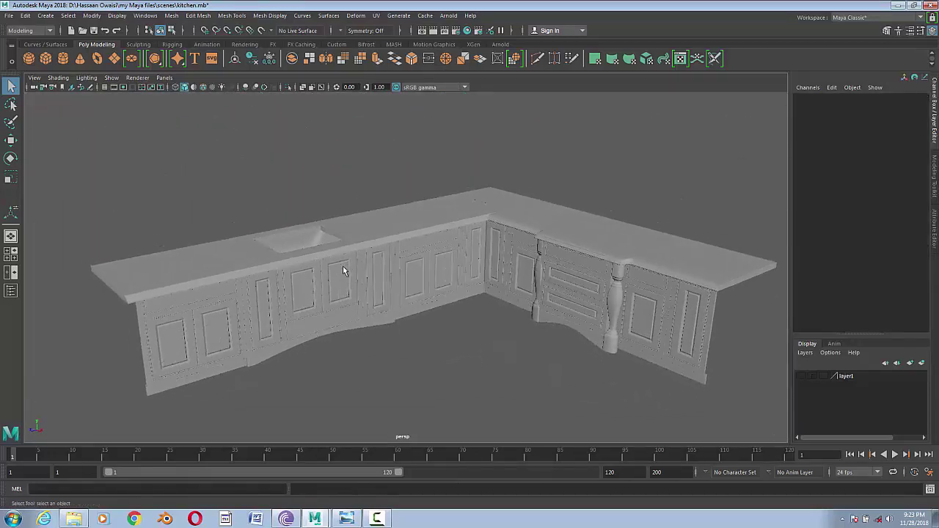
{"action": "left_click", "coordinate": [800, 377]}
{"action": "left_click", "coordinate": [448, 15]}
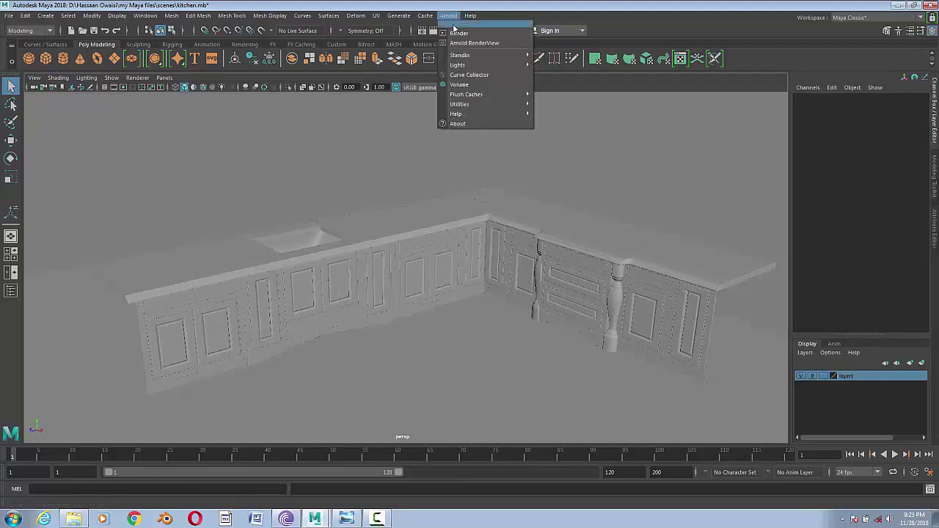
{"action": "key", "text": "Return"}
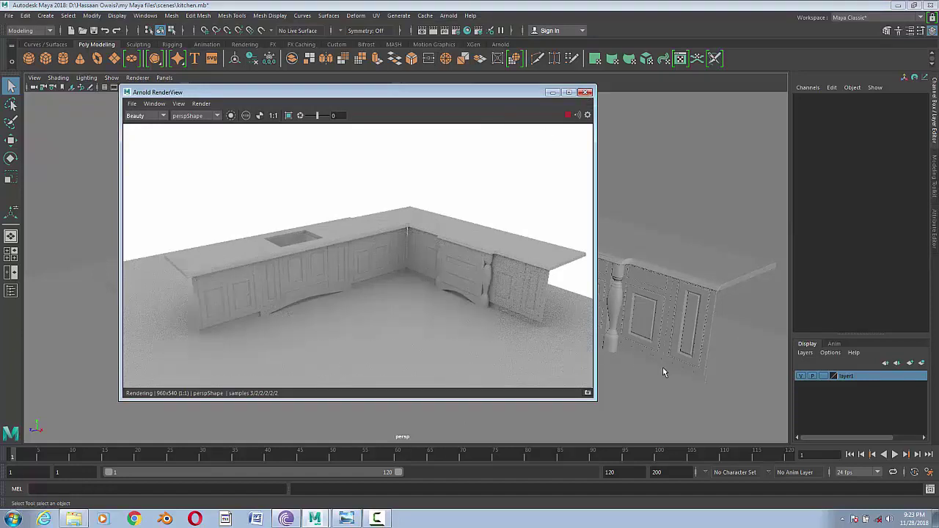
{"action": "left_click", "coordinate": [586, 91]}
{"action": "left_click", "coordinate": [146, 345]}
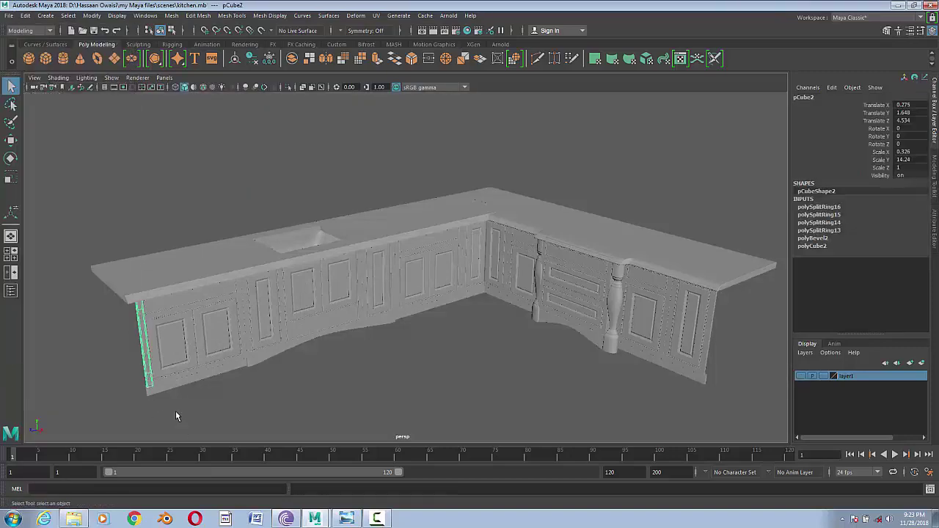
{"action": "left_click", "coordinate": [174, 387]}
{"action": "mouse_move", "coordinate": [153, 398]}
{"action": "left_mouse_down", "text": "alt"}
{"action": "mouse_move", "coordinate": [238, 385]}
{"action": "mouse_move", "coordinate": [288, 403]}
{"action": "left_mouse_up", "text": "alt"}
- Duplicate the left end strip, then in front view move it past the cabinets and widen it
{"action": "left_click", "coordinate": [293, 345]}
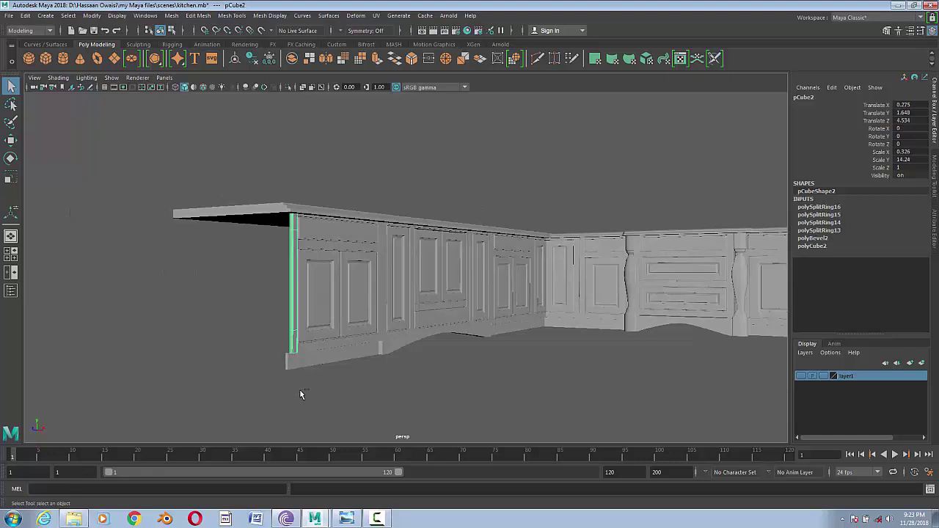
{"action": "key", "text": "ctrl+d"}
{"action": "key", "text": "w"}
{"action": "key", "text": "space"}
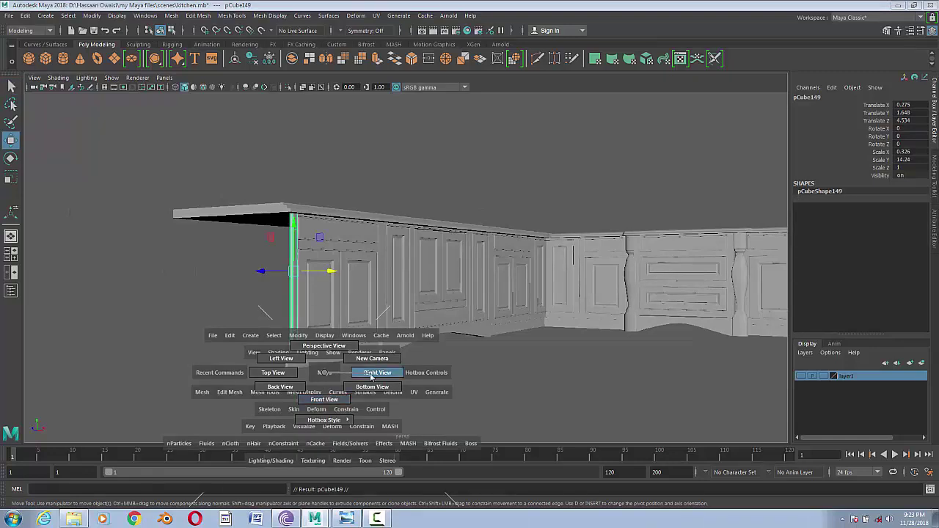
{"action": "left_click_drag", "start_coordinate": [346, 394], "coordinate": [323, 399]}
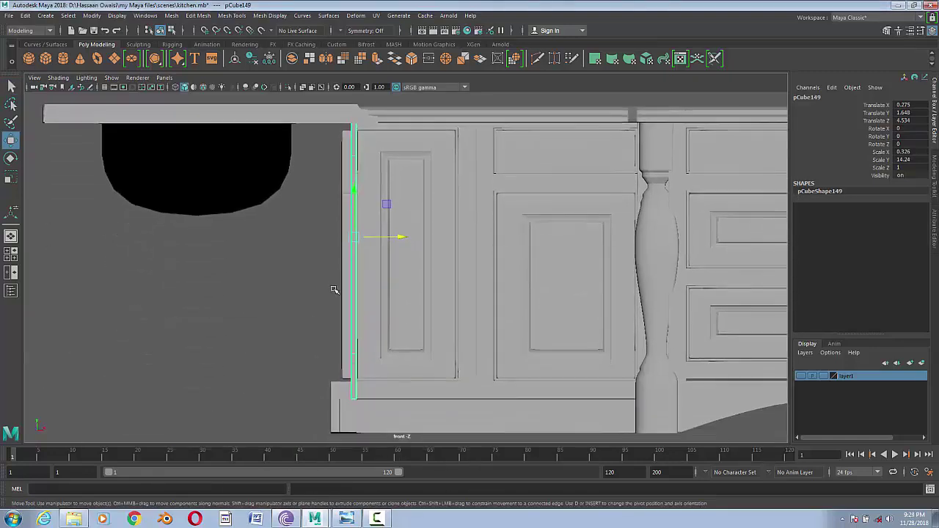
{"action": "left_click_drag", "start_coordinate": [400, 238], "coordinate": [237, 243]}
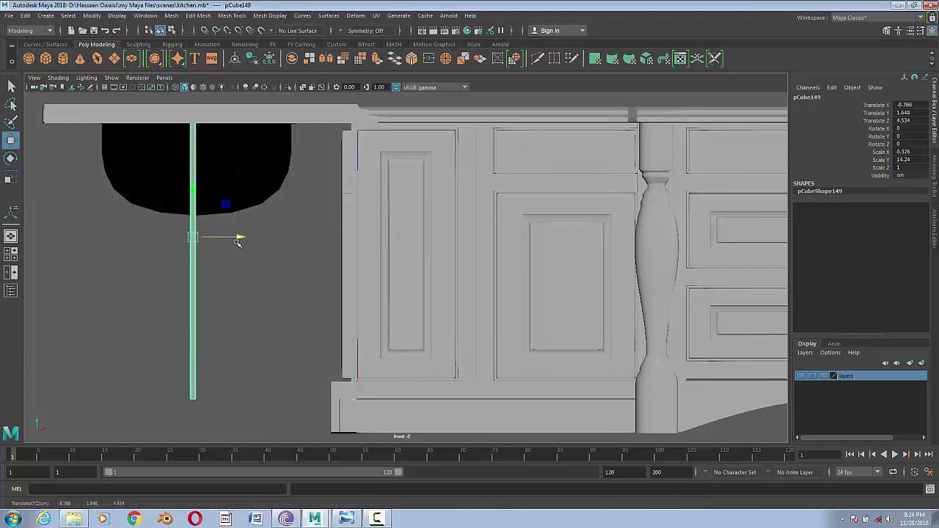
{"action": "left_click_drag", "start_coordinate": [411, 248], "coordinate": [412, 248]}
{"action": "key", "text": "ctrl+z"}
{"action": "mouse_move", "coordinate": [235, 237]}
{"action": "left_mouse_down"}
{"action": "mouse_move", "coordinate": [389, 240]}
{"action": "mouse_move", "coordinate": [228, 248]}
{"action": "mouse_move", "coordinate": [208, 237]}
{"action": "left_mouse_up"}
- Slide the strip's side-edge vertices outward and lower its bottom edge toward the floor
{"action": "right_click_drag", "start_coordinate": [192, 164], "coordinate": [187, 103]}
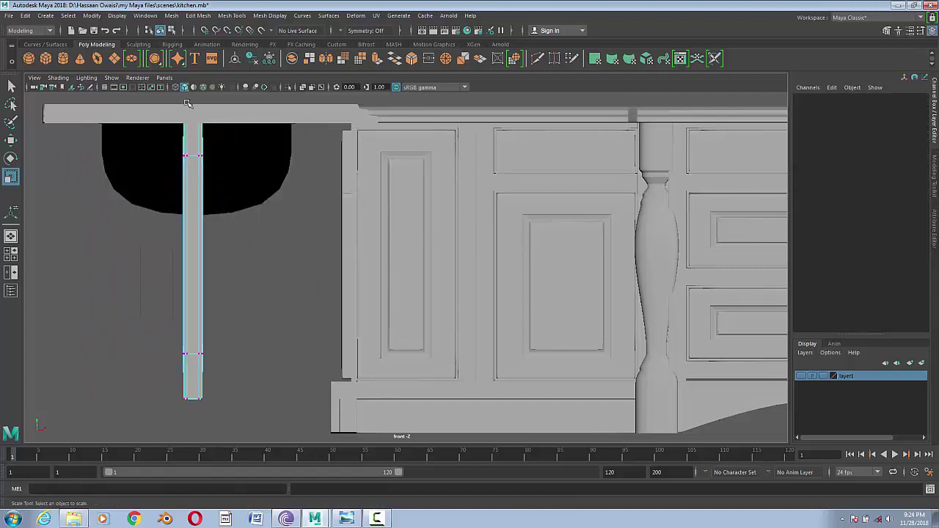
{"action": "left_click_drag", "start_coordinate": [289, 429], "coordinate": [195, 110]}
{"action": "key", "text": "w"}
{"action": "mouse_move", "coordinate": [245, 268]}
{"action": "left_mouse_down"}
{"action": "mouse_move", "coordinate": [361, 257]}
{"action": "mouse_move", "coordinate": [390, 266]}
{"action": "left_mouse_up"}
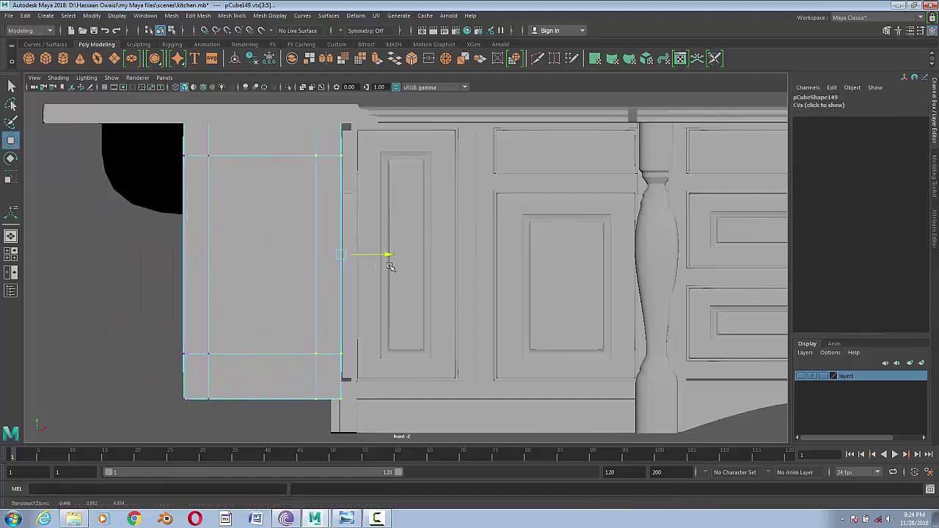
{"action": "left_click_drag", "start_coordinate": [118, 97], "coordinate": [275, 393]}
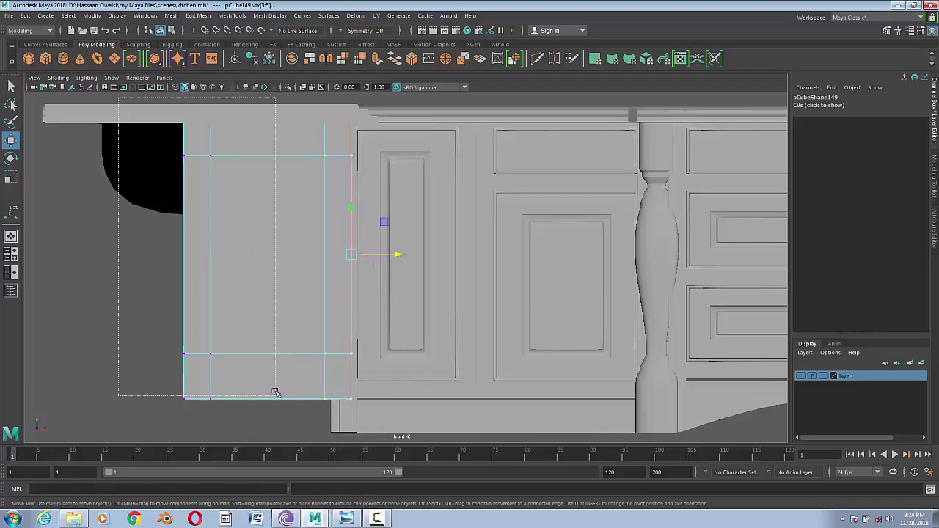
{"action": "left_click_drag", "start_coordinate": [234, 255], "coordinate": [91, 253]}
{"action": "left_click_drag", "start_coordinate": [34, 335], "coordinate": [393, 445]}
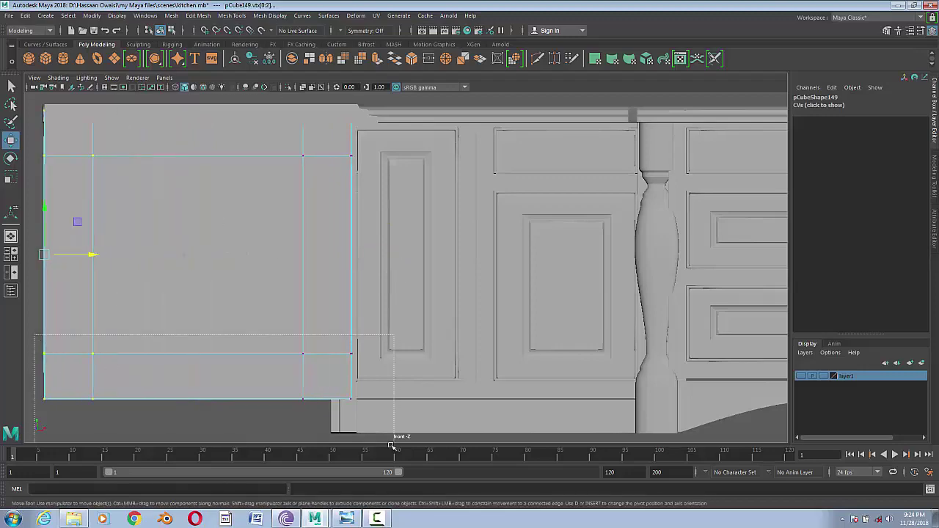
{"action": "left_click_drag", "start_coordinate": [193, 352], "coordinate": [198, 385]}
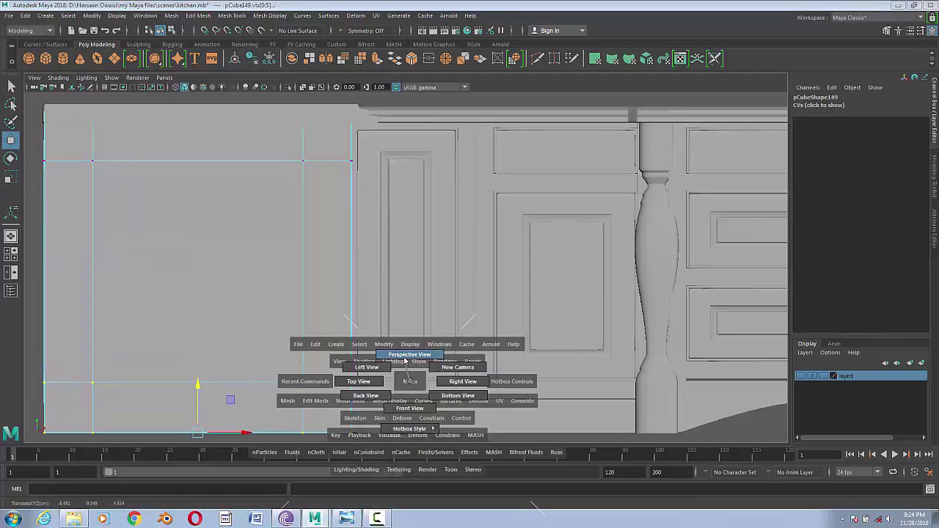
- In perspective view, nudge the panel's bottom vertices to the floor and return to Object Mode
{"action": "left_click_drag", "start_coordinate": [411, 382], "coordinate": [96, 387]}
{"action": "right_click_drag", "start_coordinate": [96, 387], "coordinate": [620, 353], "text": "alt"}
{"action": "mouse_move", "coordinate": [620, 353]}
{"action": "left_mouse_down", "text": "alt"}
{"action": "mouse_move", "coordinate": [440, 370]}
{"action": "mouse_move", "coordinate": [381, 301]}
{"action": "left_mouse_up", "text": "alt"}
{"action": "left_click_drag", "start_coordinate": [184, 371], "coordinate": [199, 373]}
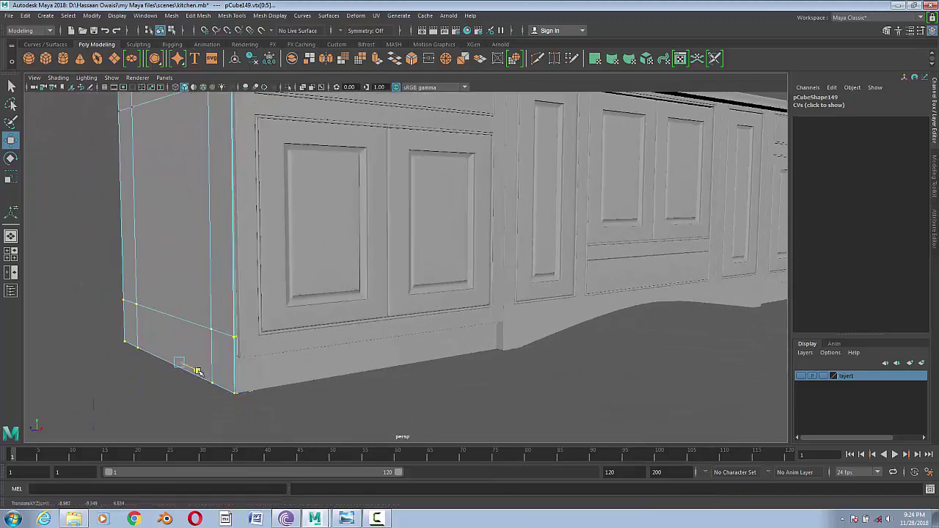
{"action": "right_click_drag", "start_coordinate": [186, 237], "coordinate": [237, 223]}
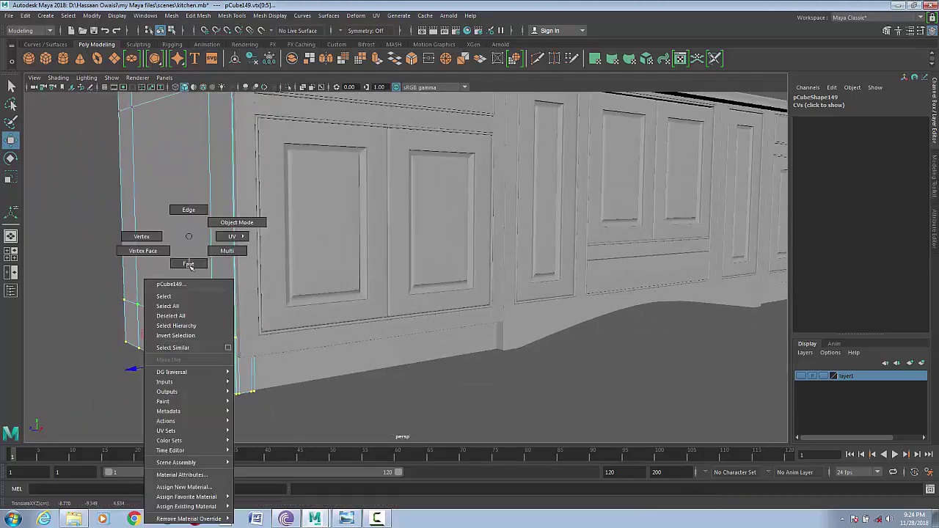
{"action": "left_click", "coordinate": [346, 389]}
{"action": "scroll", "coordinate": [495, 384], "scroll_direction": "down", "scroll_amount": 5}
{"action": "scroll", "coordinate": [353, 372], "scroll_direction": "up", "scroll_amount": 2}
{"action": "mouse_move", "coordinate": [352, 371]}
{"action": "left_mouse_down", "text": "alt"}
{"action": "mouse_move", "coordinate": [199, 346]}
{"action": "mouse_move", "coordinate": [226, 357]}
{"action": "left_mouse_up", "text": "alt"}
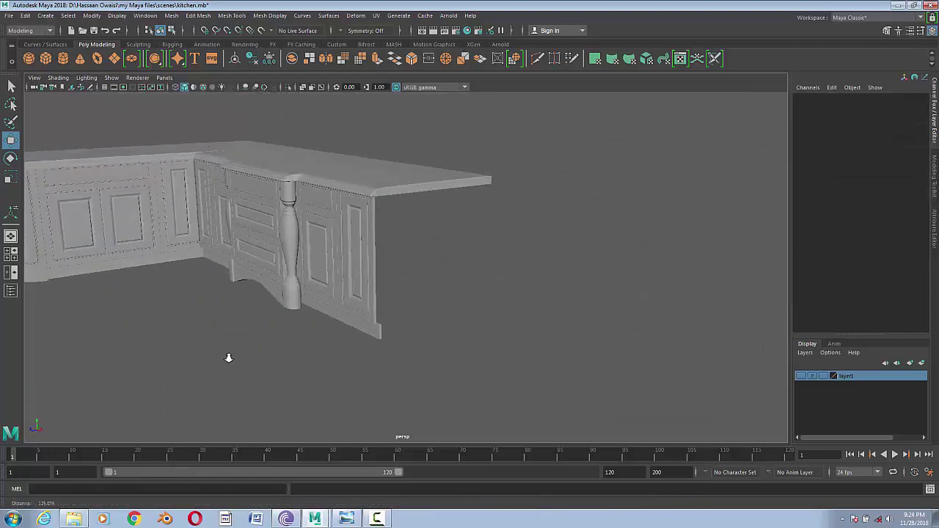
{"action": "scroll", "coordinate": [323, 325], "scroll_direction": "up", "scroll_amount": 3}
- In side view, move the right arm's end board out to the countertop's end and widen it
{"action": "left_click", "coordinate": [328, 333]}
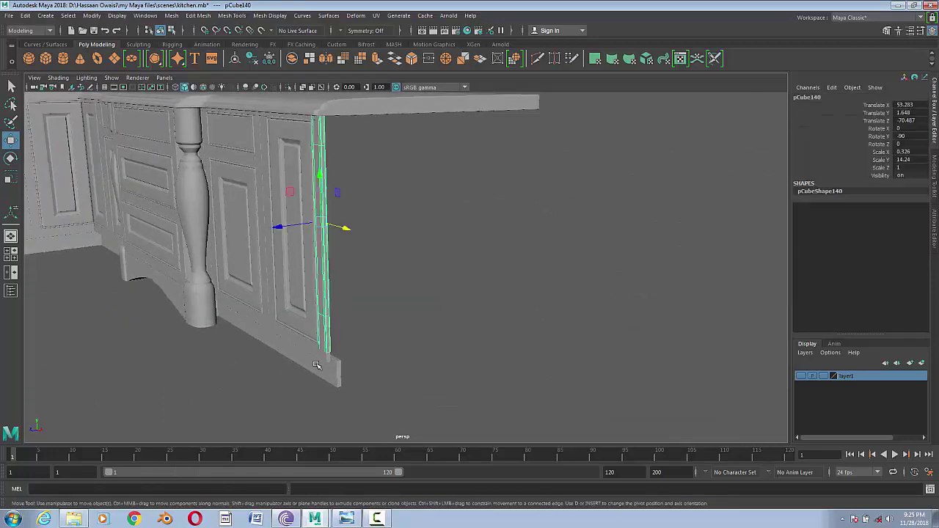
{"action": "key", "text": "space"}
{"action": "left_click_drag", "start_coordinate": [380, 327], "coordinate": [432, 330]}
{"action": "scroll", "coordinate": [388, 346], "scroll_direction": "down", "scroll_amount": 3}
{"action": "scroll", "coordinate": [311, 343], "scroll_direction": "up", "scroll_amount": 5}
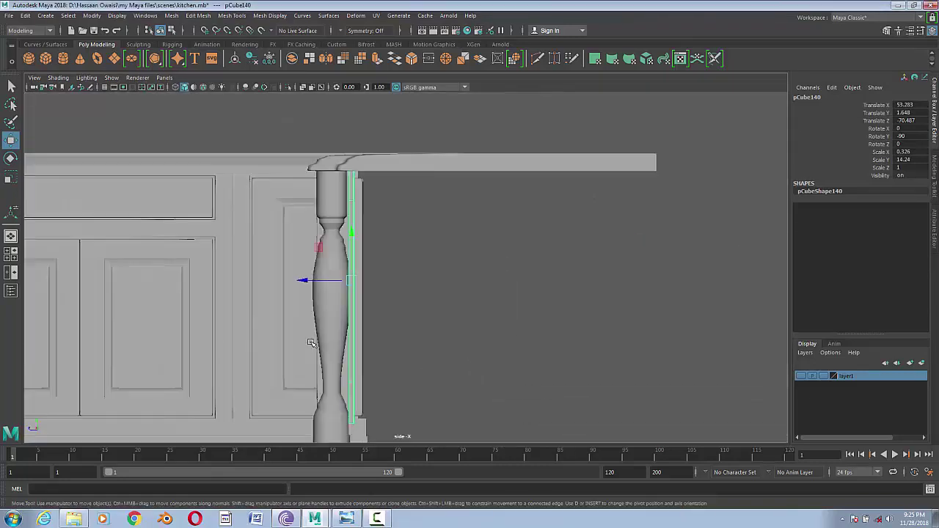
{"action": "mouse_move", "coordinate": [310, 310]}
{"action": "middle_mouse_down"}
{"action": "mouse_move", "coordinate": [446, 298]}
{"action": "mouse_move", "coordinate": [399, 285]}
{"action": "middle_mouse_up"}
{"action": "key", "text": "r"}
- Extend the panel's left-edge vertices to the turned column and drop its bottom edge to the floor
{"action": "right_click_drag", "start_coordinate": [490, 182], "coordinate": [499, 147]}
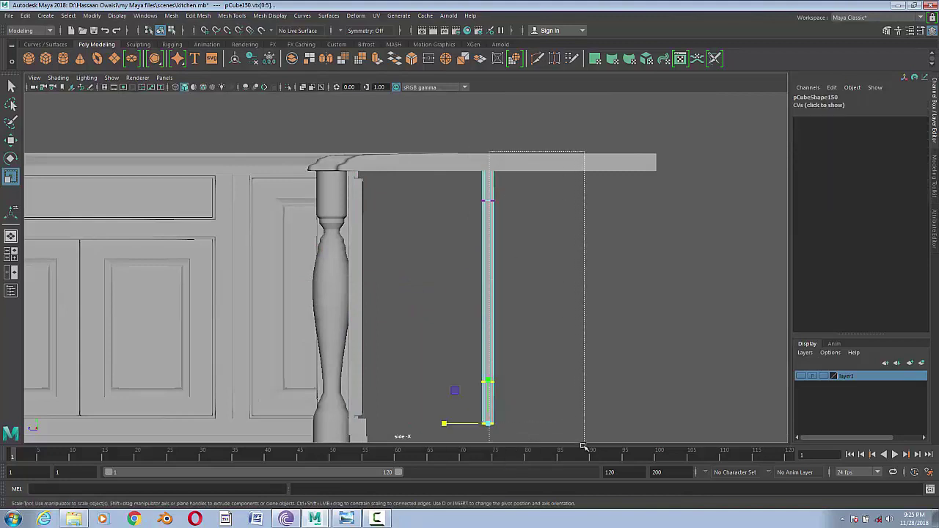
{"action": "key", "text": "w"}
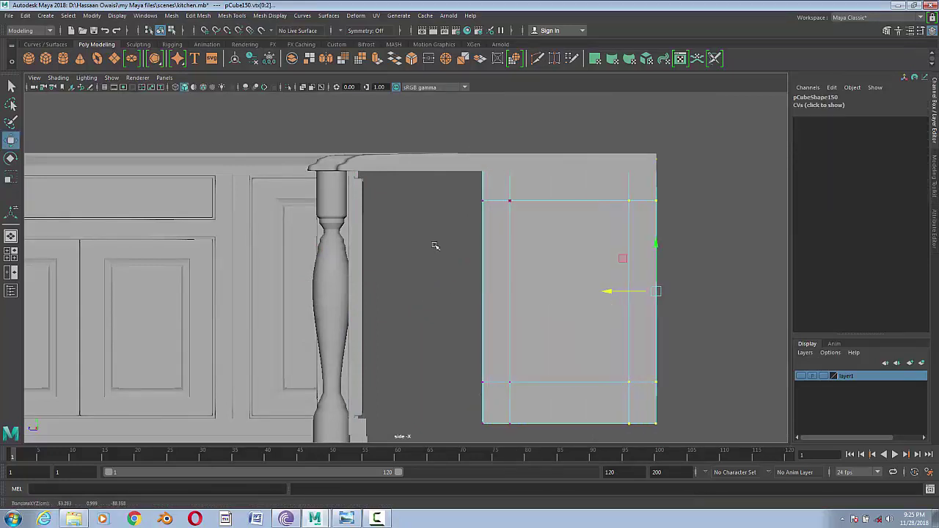
{"action": "left_click_drag", "start_coordinate": [429, 435], "coordinate": [555, 137]}
{"action": "middle_click_drag", "start_coordinate": [440, 291], "coordinate": [436, 222], "text": "alt"}
{"action": "left_click_drag", "start_coordinate": [436, 223], "coordinate": [307, 222]}
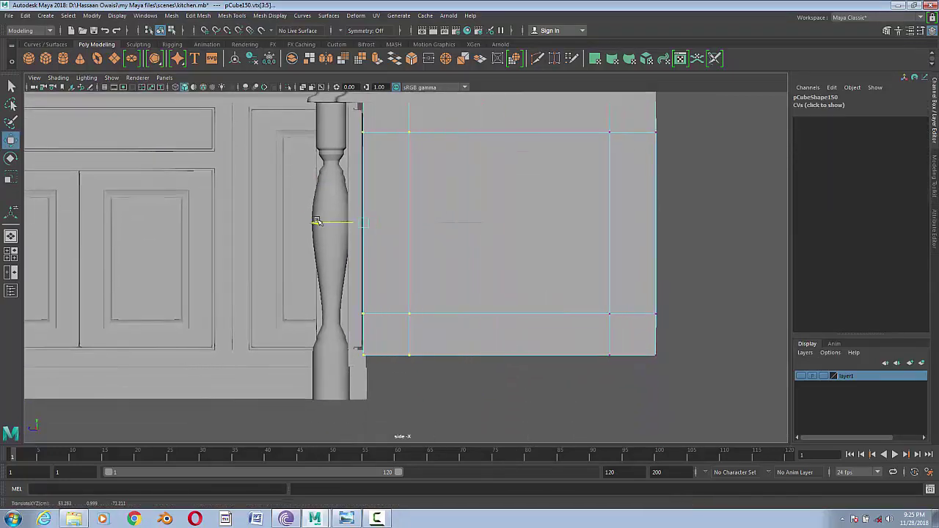
{"action": "left_click_drag", "start_coordinate": [397, 332], "coordinate": [345, 301]}
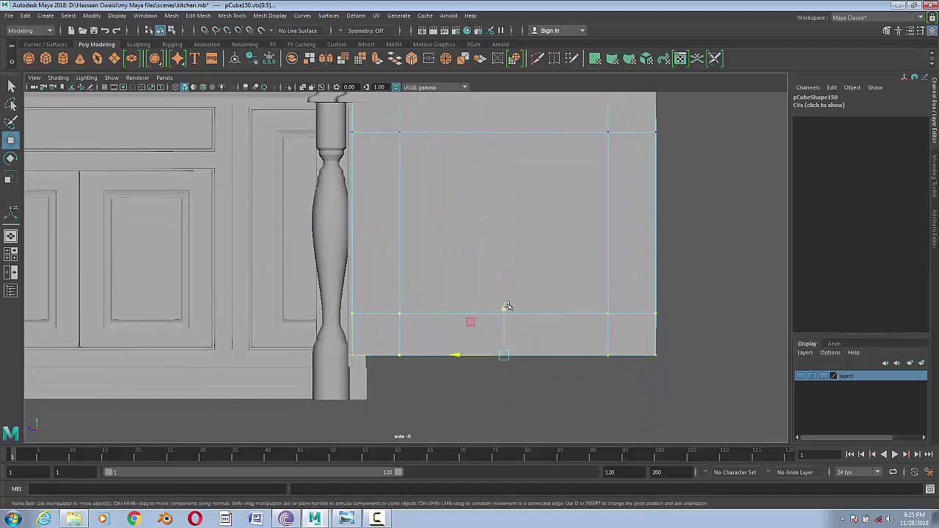
{"action": "left_click_drag", "start_coordinate": [507, 308], "coordinate": [506, 345]}
- Return to Object Mode in perspective view and save kitchen.mb
{"action": "key", "text": "F8"}
{"action": "key", "text": "space"}
{"action": "key", "text": "space"}
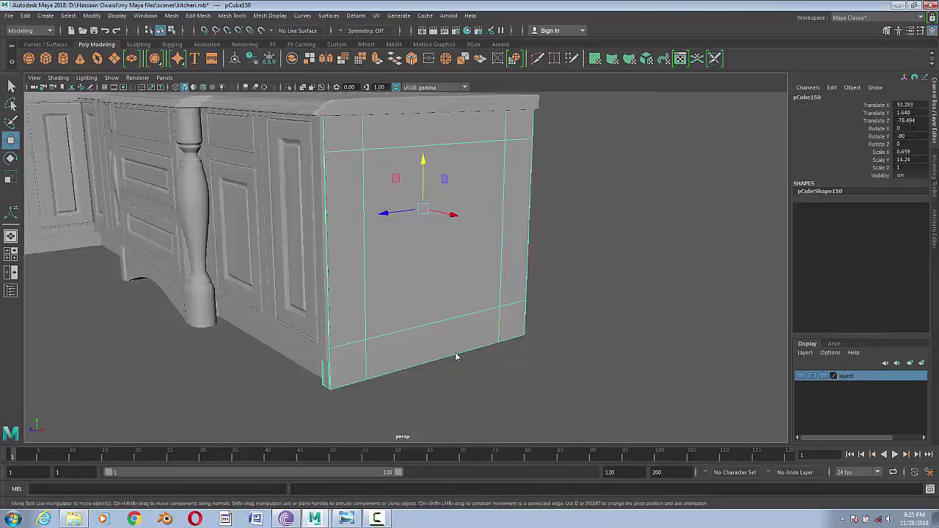
{"action": "left_click", "coordinate": [457, 373]}
{"action": "mouse_move", "coordinate": [457, 373]}
{"action": "left_mouse_down", "text": "alt"}
{"action": "mouse_move", "coordinate": [369, 369]}
{"action": "mouse_move", "coordinate": [524, 375]}
{"action": "mouse_move", "coordinate": [484, 385]}
{"action": "left_mouse_up", "text": "alt"}
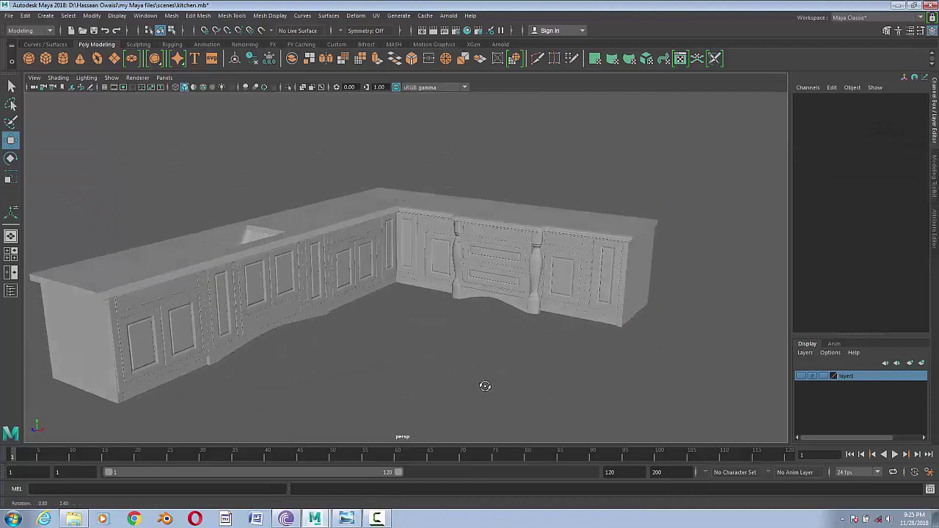
{"action": "key", "text": "ctrl+s"}
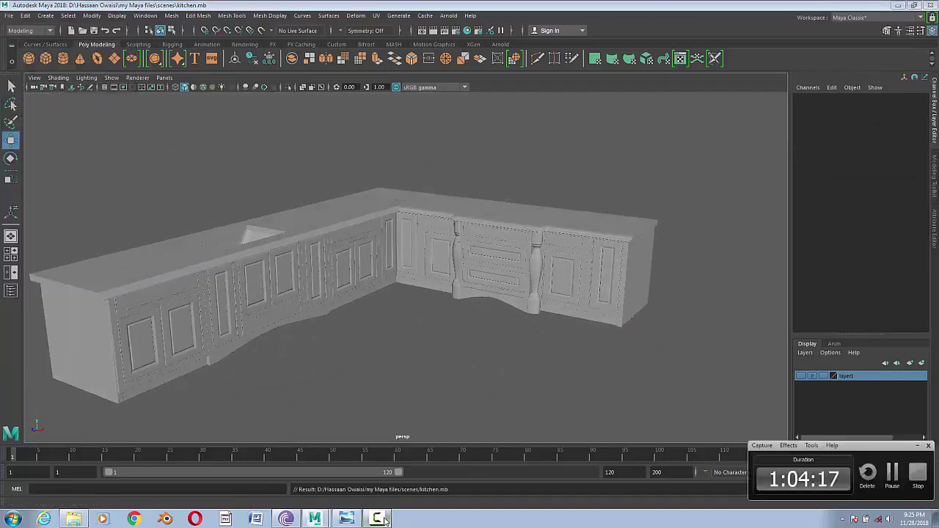
{"action": "left_click", "coordinate": [346, 519]}
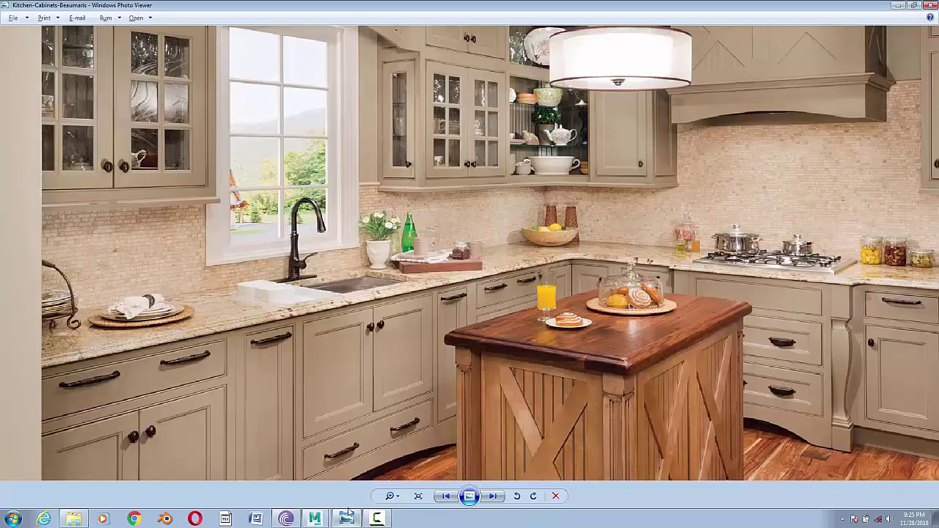
{"action": "scroll", "coordinate": [310, 416], "scroll_direction": "up", "scroll_amount": 2}
{"action": "scroll", "coordinate": [540, 318], "scroll_direction": "up", "scroll_amount": 1}
{"action": "scroll", "coordinate": [520, 367], "scroll_direction": "up", "scroll_amount": 1}
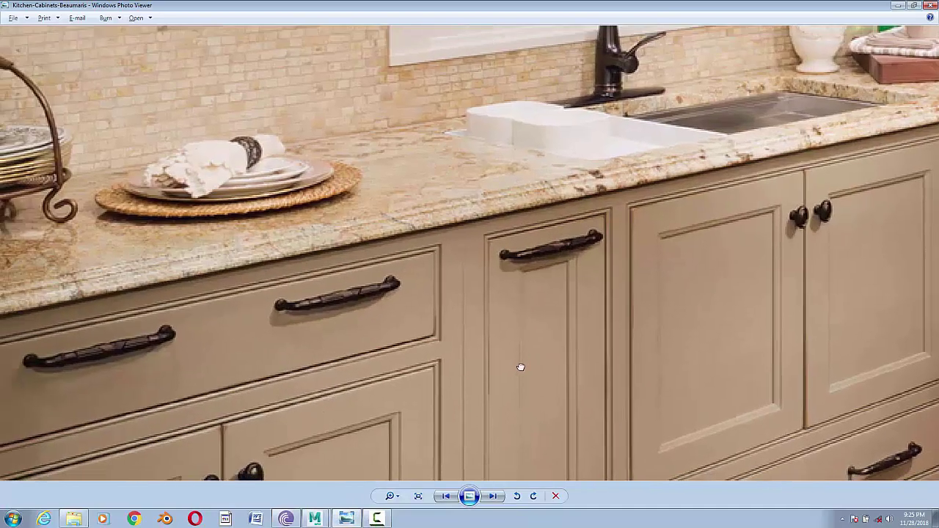
{"action": "scroll", "coordinate": [480, 384], "scroll_direction": "up", "scroll_amount": 1}
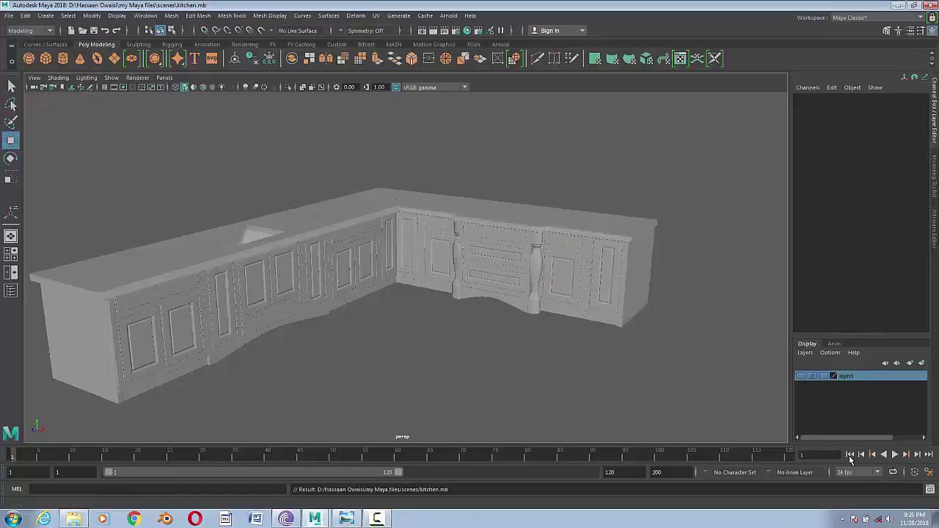
- Give the cylinder 10 axis subdivisions and 2 cap divisions, then scale it shorter
{"action": "left_click", "coordinate": [914, 30]}
{"action": "type", "text": "10"}
{"action": "key", "text": "Return"}
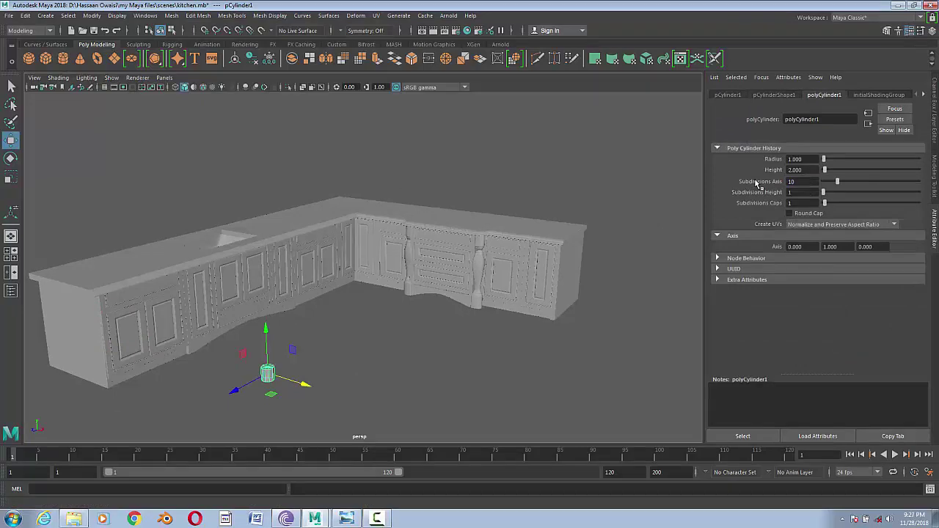
{"action": "key", "text": "f"}
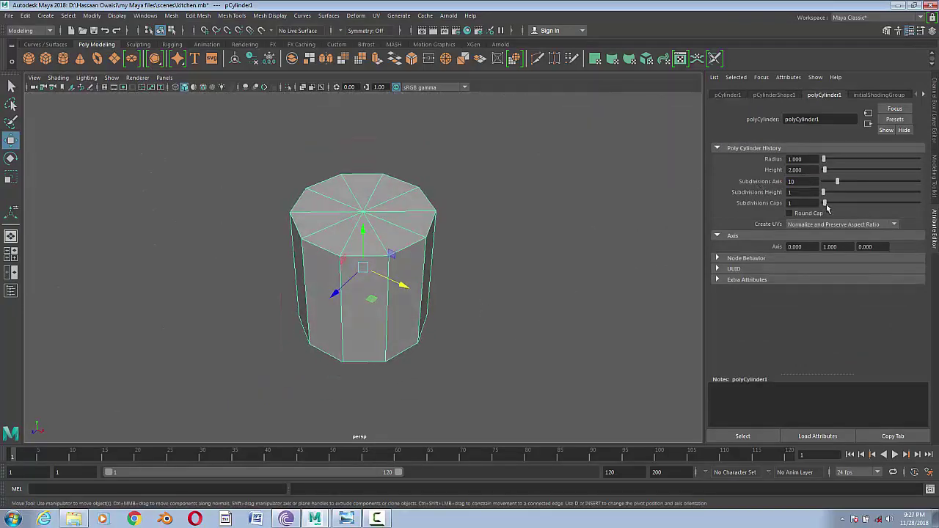
{"action": "left_click_drag", "start_coordinate": [827, 209], "coordinate": [829, 210]}
{"action": "key", "text": "r"}
{"action": "mouse_move", "coordinate": [363, 233]}
{"action": "left_mouse_down"}
{"action": "mouse_move", "coordinate": [360, 247]}
{"action": "mouse_move", "coordinate": [399, 304]}
{"action": "left_mouse_up"}
- Select all the faces of the cylinder's top cap
{"action": "key", "text": "space"}
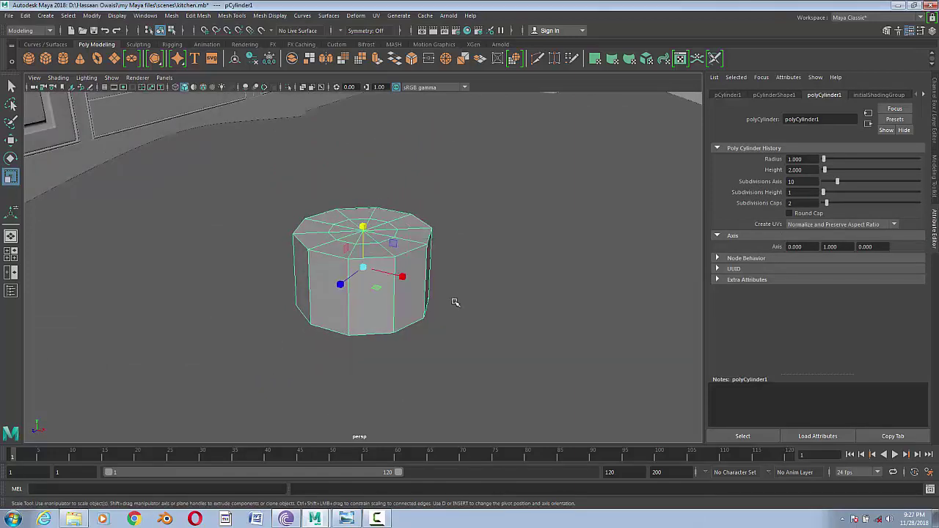
{"action": "scroll", "coordinate": [383, 307], "scroll_direction": "down", "scroll_amount": 5}
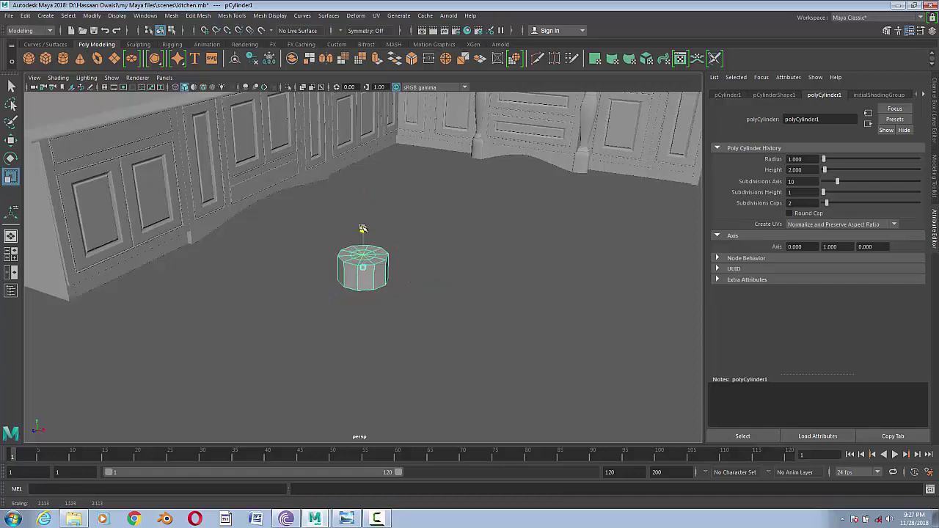
{"action": "left_click_drag", "start_coordinate": [365, 316], "coordinate": [366, 370], "text": "alt"}
{"action": "scroll", "coordinate": [365, 370], "scroll_direction": "up", "scroll_amount": 3}
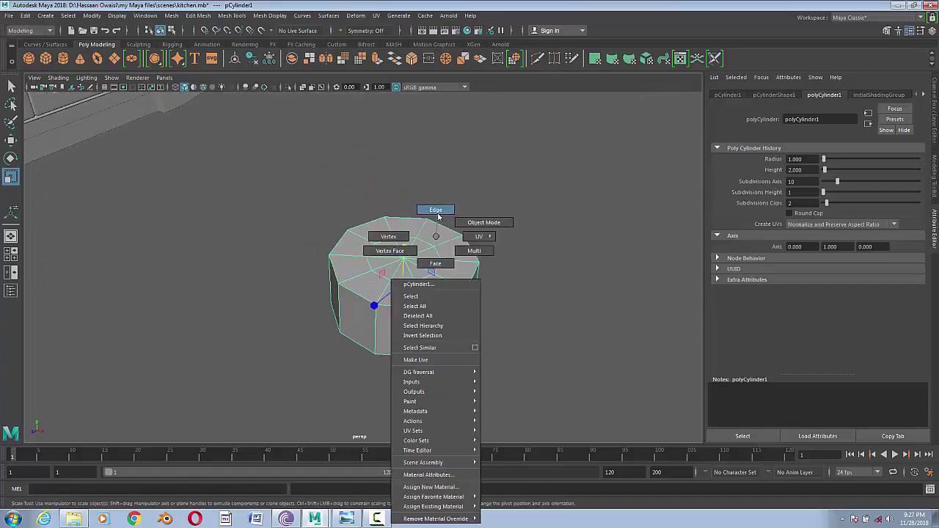
{"action": "right_click_drag", "start_coordinate": [425, 242], "coordinate": [430, 213]}
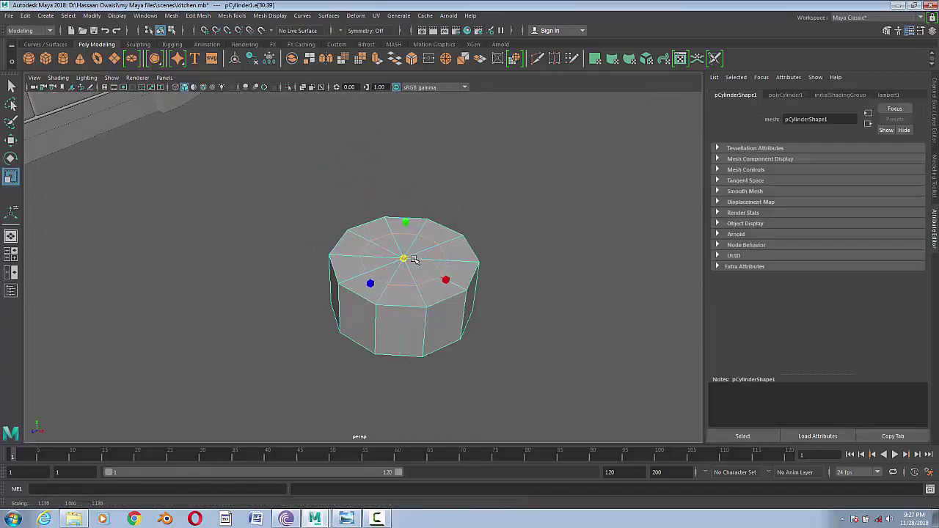
{"action": "key", "text": "q"}
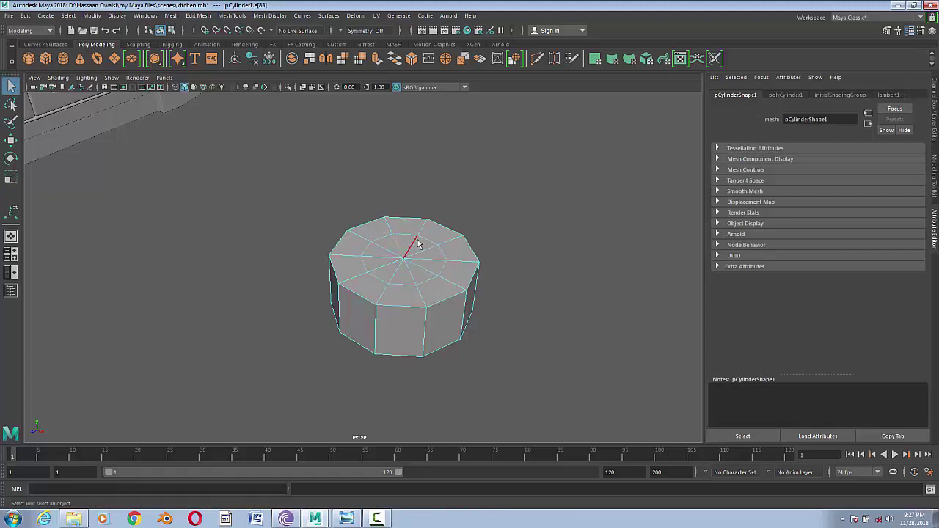
{"action": "right_click_drag", "start_coordinate": [418, 244], "coordinate": [418, 286]}
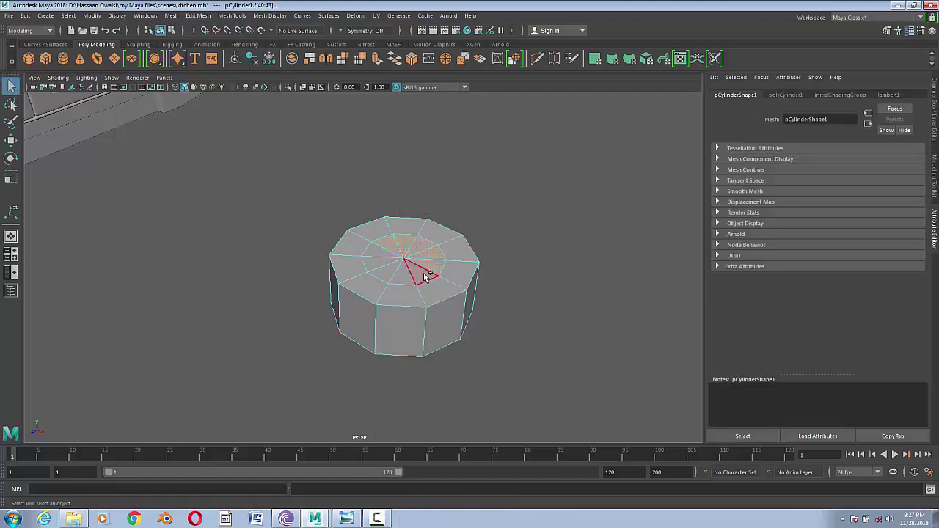
{"action": "left_click_drag", "start_coordinate": [426, 277], "coordinate": [290, 108], "text": "shift"}
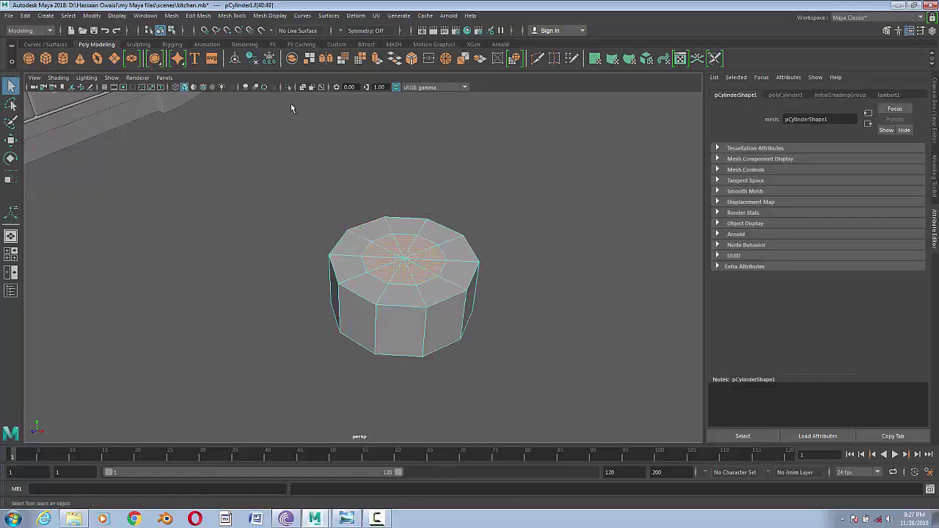
{"action": "left_click", "coordinate": [176, 87]}
{"action": "left_click", "coordinate": [184, 88]}
- In side view, extrude the top cap faces upward, then extrude again to lengthen the faucet
{"action": "key", "text": "space"}
{"action": "left_click_drag", "start_coordinate": [462, 220], "coordinate": [302, 263]}
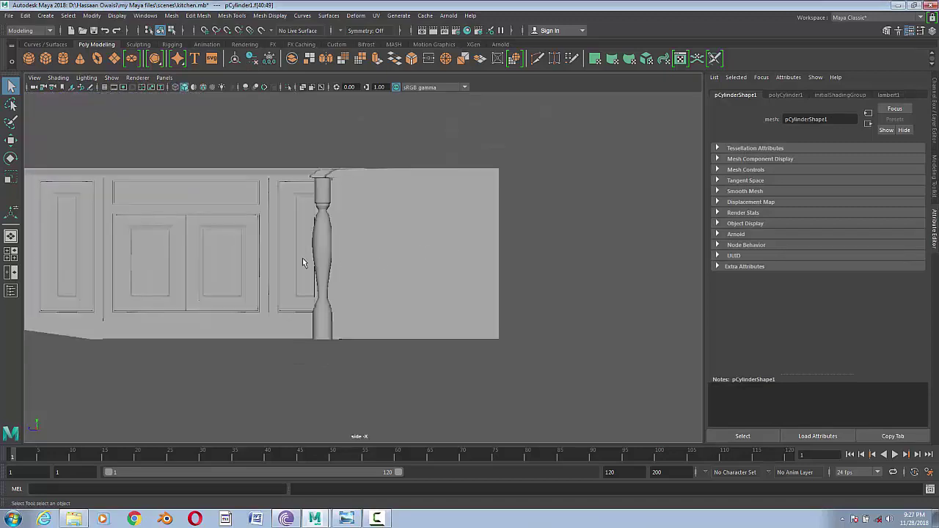
{"action": "scroll", "coordinate": [303, 263], "scroll_direction": "down", "scroll_amount": 3}
{"action": "middle_click_drag", "start_coordinate": [235, 272], "coordinate": [304, 261], "text": "alt"}
{"action": "scroll", "coordinate": [303, 262], "scroll_direction": "up", "scroll_amount": 5}
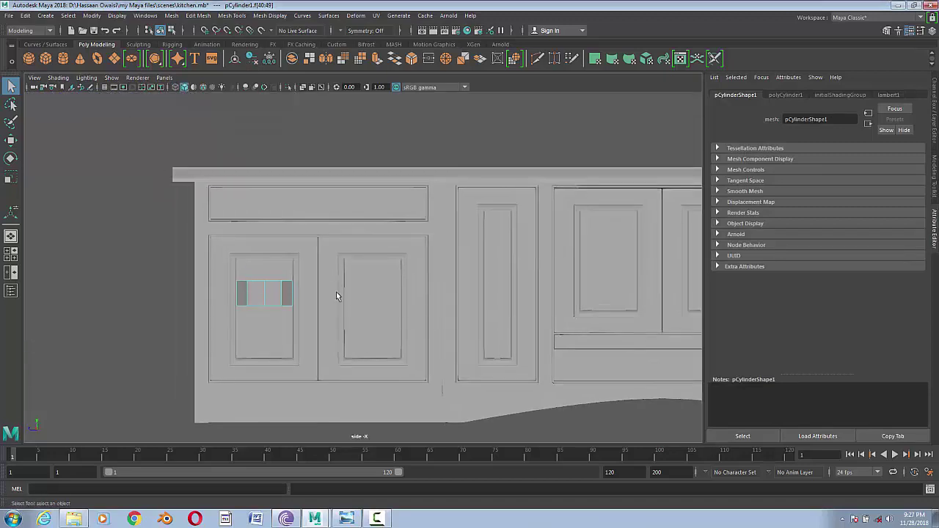
{"action": "left_click", "coordinate": [376, 61]}
{"action": "mouse_move", "coordinate": [272, 264]}
{"action": "left_mouse_down"}
{"action": "mouse_move", "coordinate": [273, 200]}
{"action": "mouse_move", "coordinate": [295, 198]}
{"action": "mouse_move", "coordinate": [291, 188]}
{"action": "mouse_move", "coordinate": [318, 212]}
{"action": "mouse_move", "coordinate": [306, 177]}
{"action": "mouse_move", "coordinate": [339, 152]}
{"action": "left_mouse_up"}
{"action": "key", "text": "ctrl+e"}
{"action": "key", "text": "ctrl+e"}
- Extrude three more faucet sections and tilt the last one to start the spout bend
{"action": "left_click", "coordinate": [377, 60]}
{"action": "left_click", "coordinate": [377, 60]}
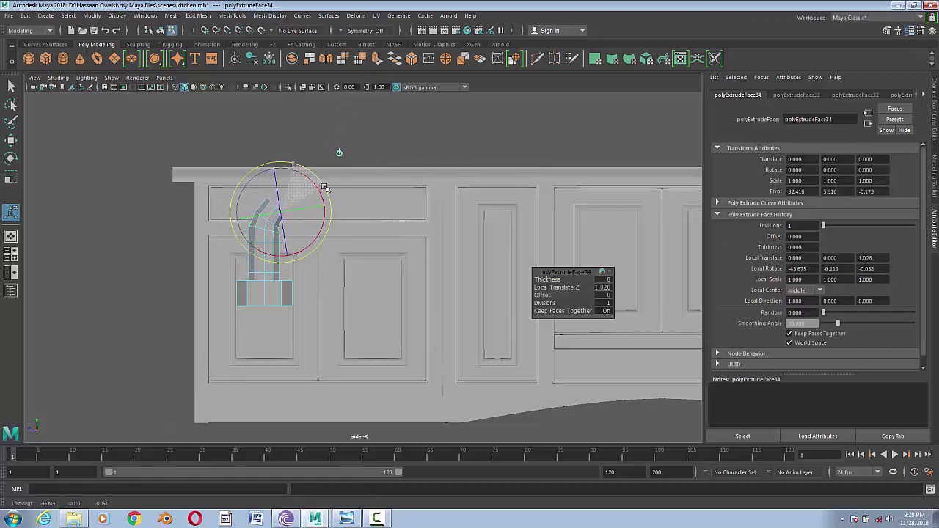
{"action": "left_click", "coordinate": [377, 60]}
{"action": "left_click_drag", "start_coordinate": [312, 195], "coordinate": [320, 192]}
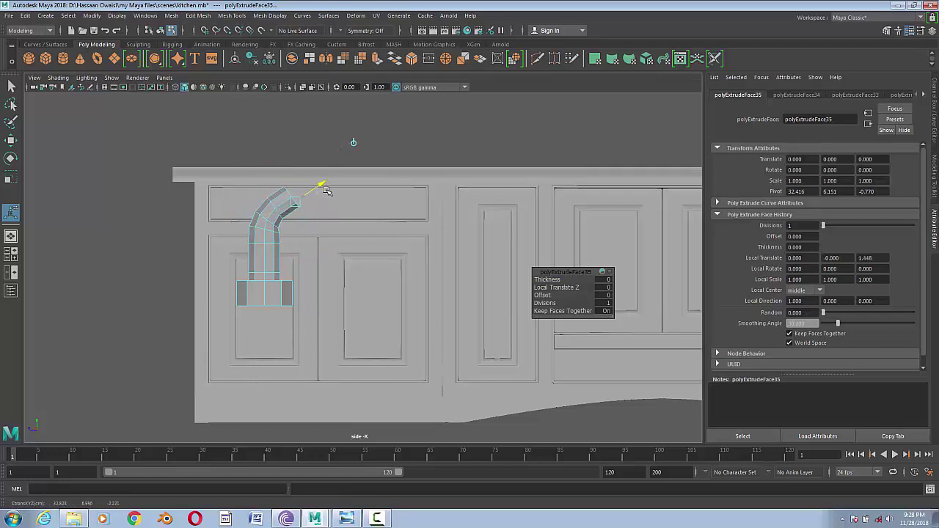
{"action": "left_click", "coordinate": [353, 141]}
{"action": "left_click_drag", "start_coordinate": [353, 141], "coordinate": [353, 139]}
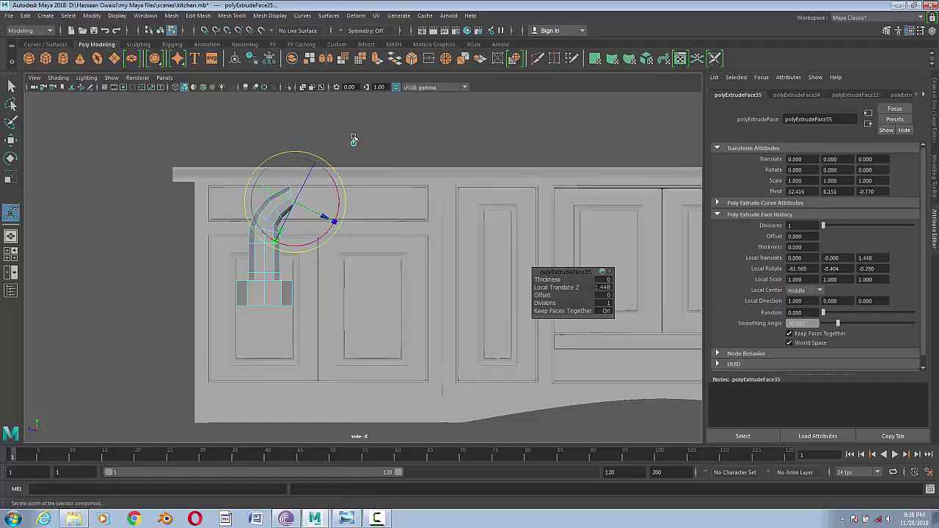
- Extrude and rotate further sections to continue the bend, undoing one bad horizontal extension
{"action": "left_click", "coordinate": [376, 61]}
{"action": "left_click", "coordinate": [376, 60]}
{"action": "left_click", "coordinate": [368, 139]}
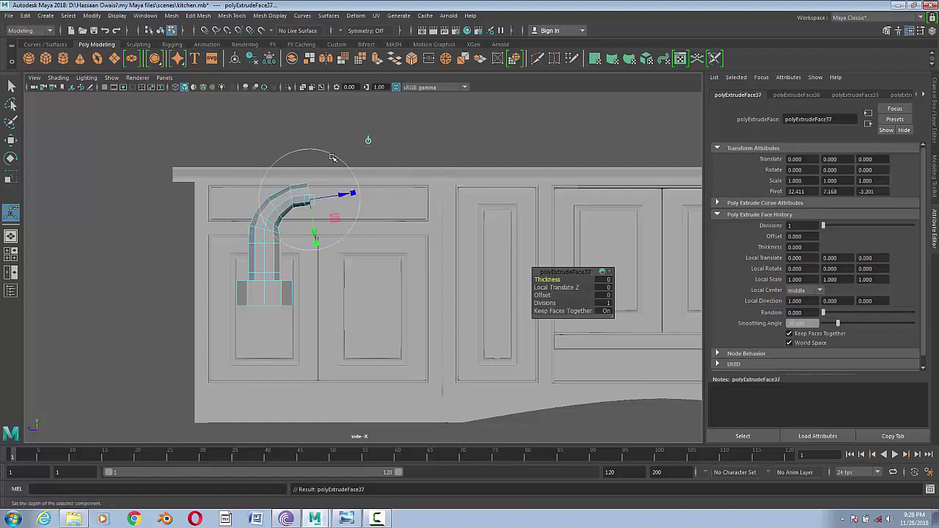
{"action": "mouse_move", "coordinate": [336, 153]}
{"action": "left_mouse_down"}
{"action": "mouse_move", "coordinate": [343, 161]}
{"action": "mouse_move", "coordinate": [357, 137]}
{"action": "left_mouse_up"}
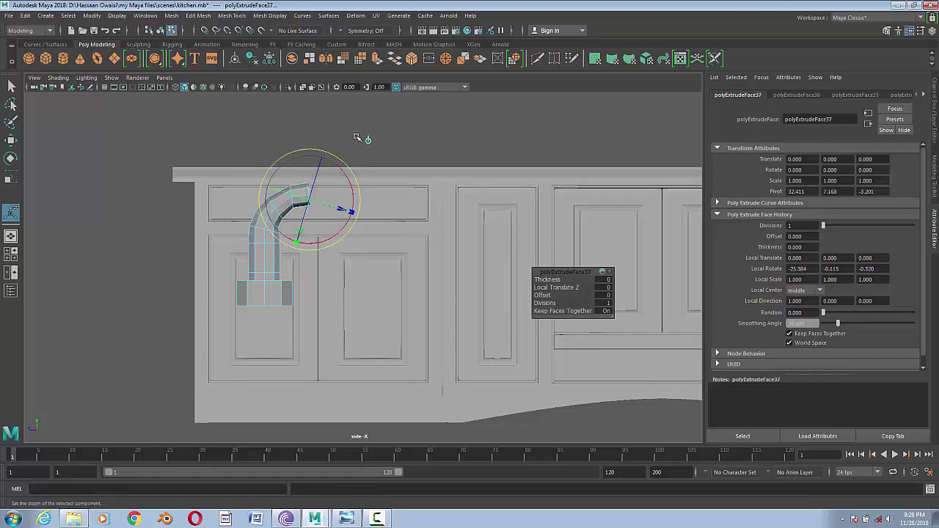
{"action": "left_click", "coordinate": [376, 61]}
{"action": "left_click_drag", "start_coordinate": [353, 209], "coordinate": [397, 203]}
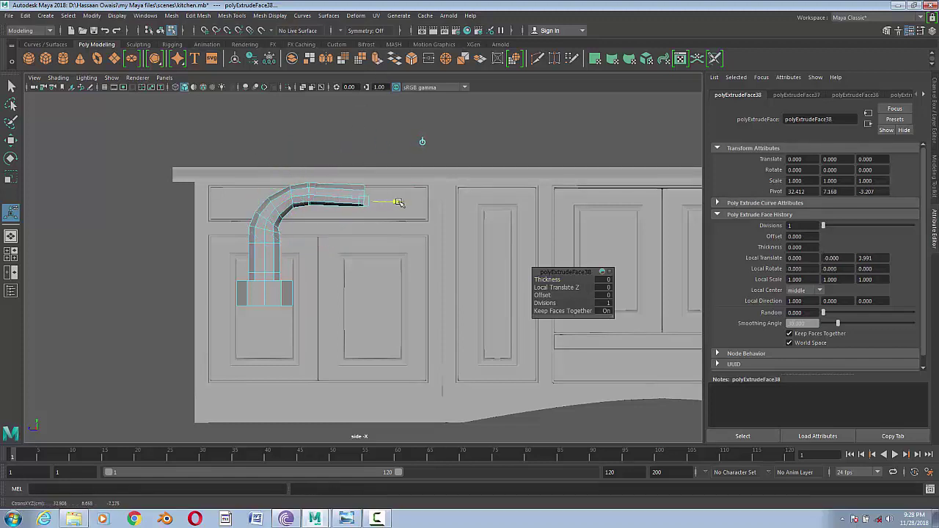
{"action": "key", "text": "ctrl+z"}
{"action": "key", "text": "ctrl+z"}
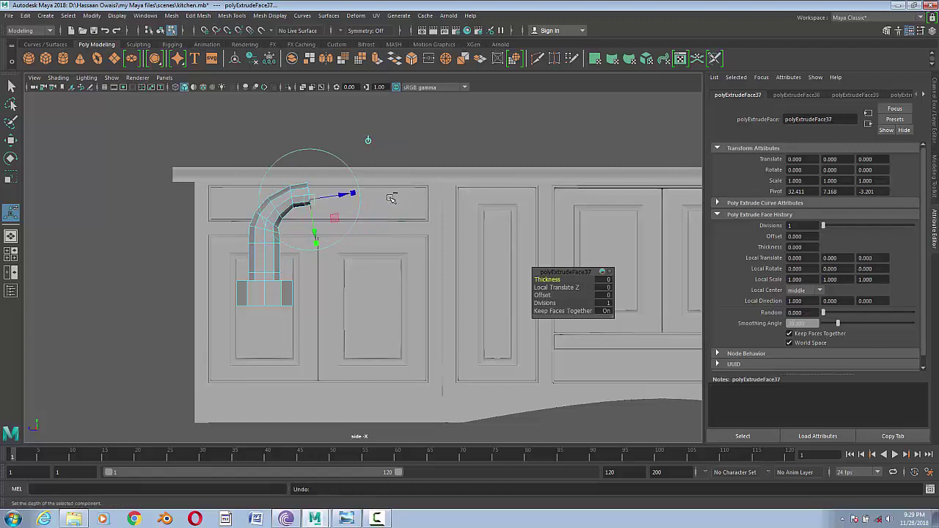
{"action": "left_click_drag", "start_coordinate": [343, 196], "coordinate": [357, 197]}
{"action": "left_click_drag", "start_coordinate": [342, 148], "coordinate": [349, 156]}
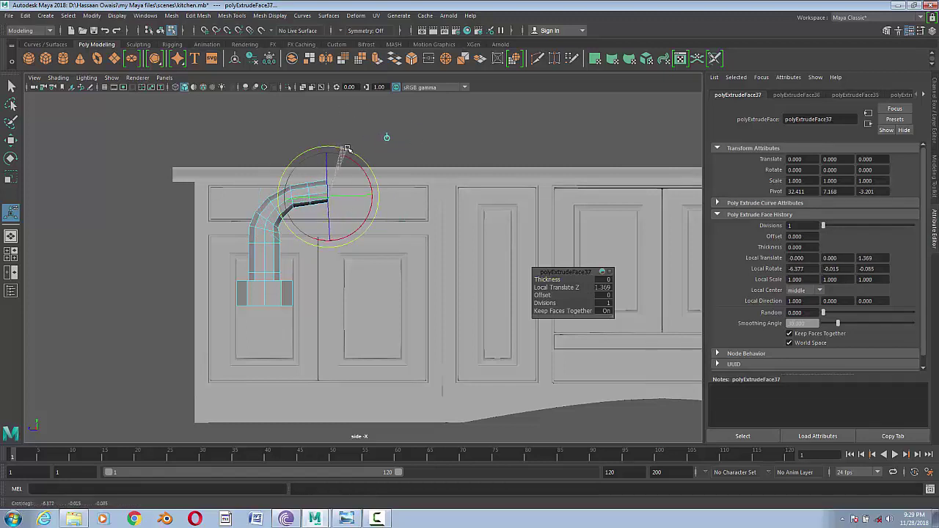
- Extrude the final spout section out horizontally across the counter and return to Object Mode
{"action": "left_click", "coordinate": [376, 61]}
{"action": "left_click_drag", "start_coordinate": [361, 198], "coordinate": [438, 203]}
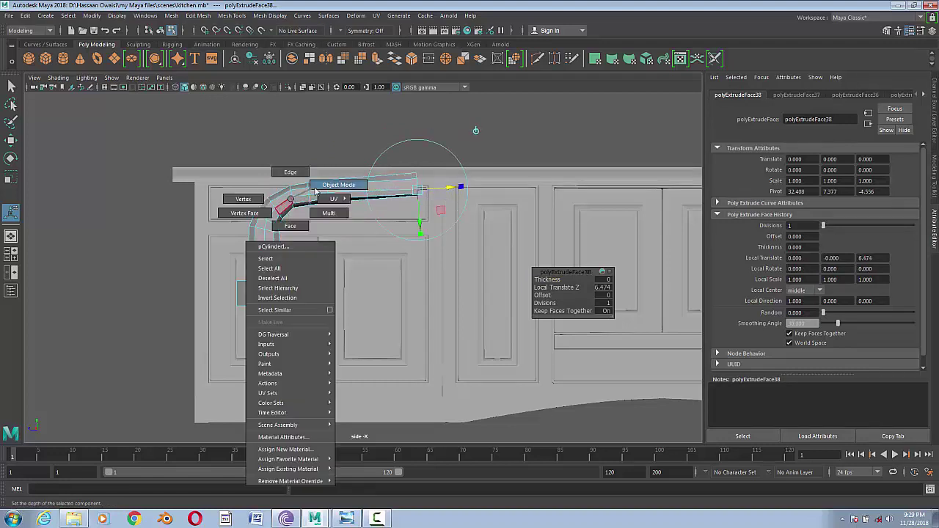
{"action": "right_click_drag", "start_coordinate": [293, 201], "coordinate": [336, 184]}
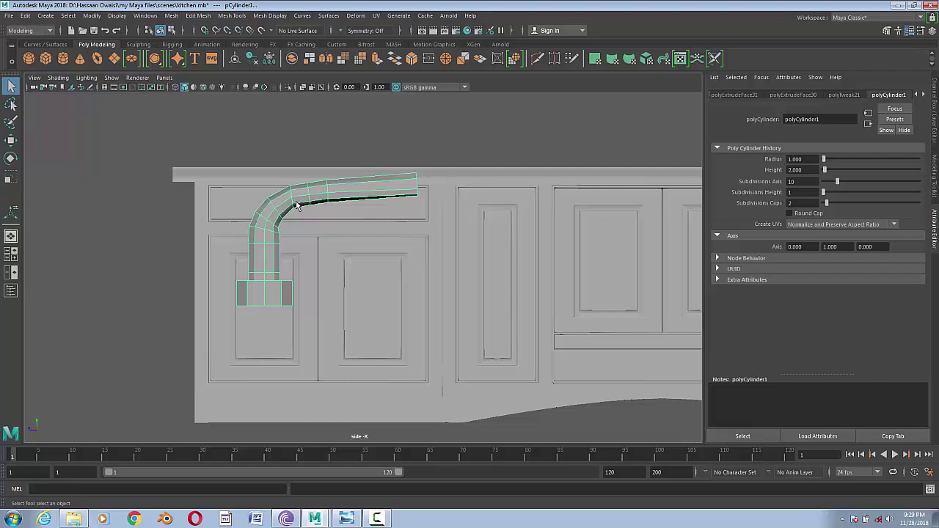
- Shrink, lower and shift the spout's tip vertex ring to taper the end
{"action": "key", "text": "3"}
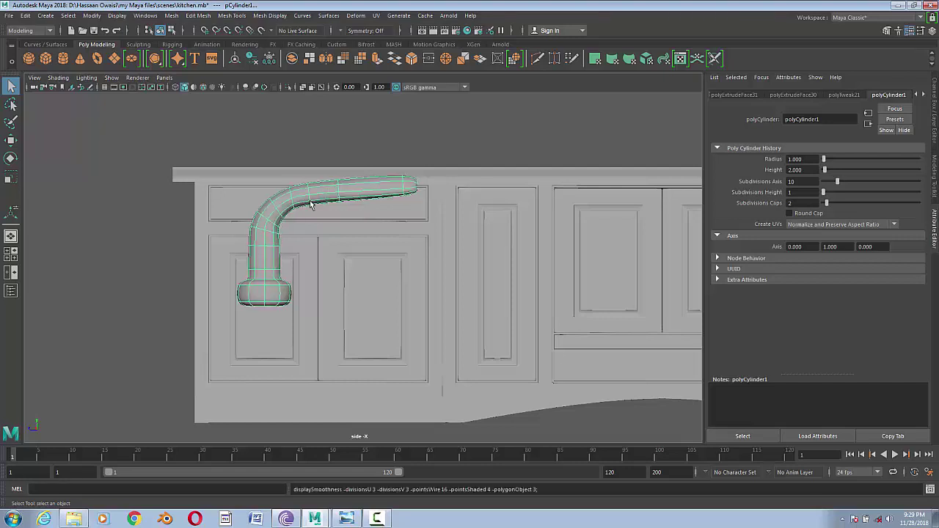
{"action": "key", "text": "1"}
{"action": "right_click_drag", "start_coordinate": [391, 187], "coordinate": [352, 186]}
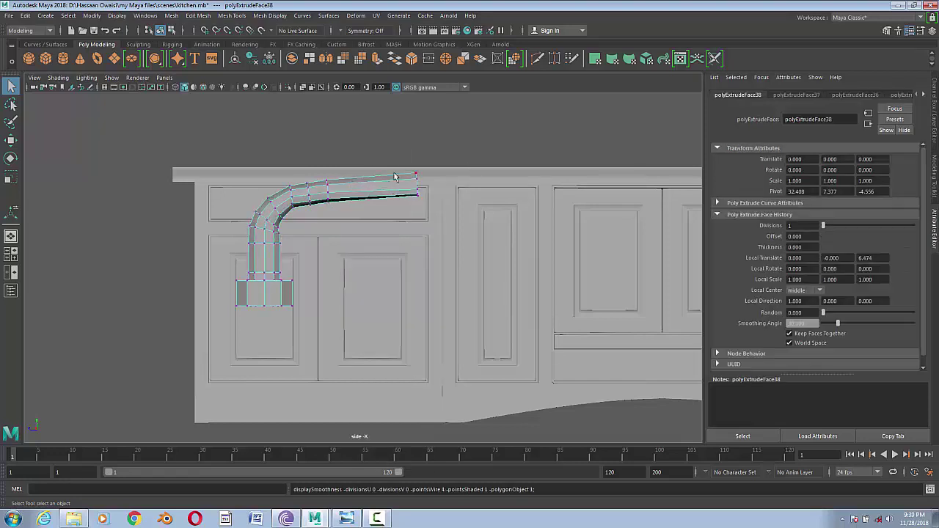
{"action": "mouse_move", "coordinate": [403, 165]}
{"action": "left_mouse_down"}
{"action": "mouse_move", "coordinate": [429, 205]}
{"action": "mouse_move", "coordinate": [425, 194]}
{"action": "left_mouse_up"}
{"action": "key", "text": "r"}
{"action": "key", "text": "w"}
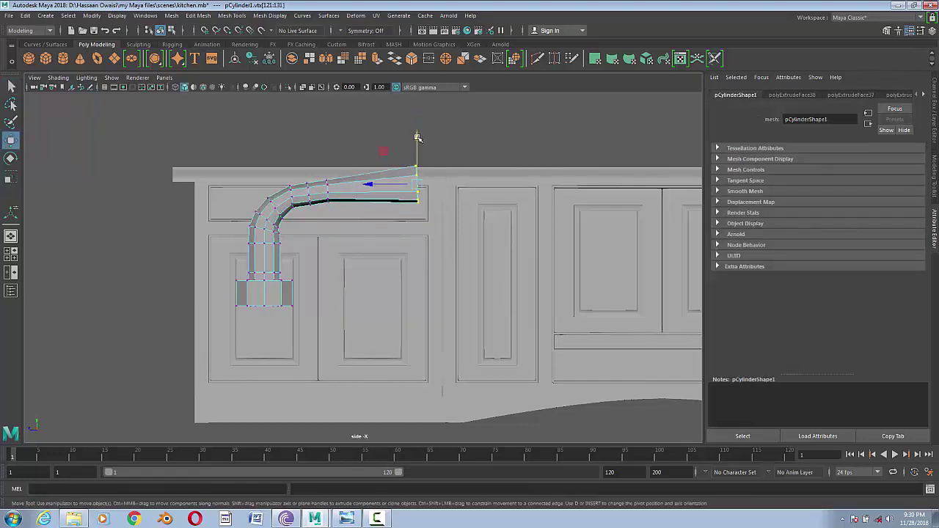
{"action": "left_click_drag", "start_coordinate": [418, 139], "coordinate": [418, 151]}
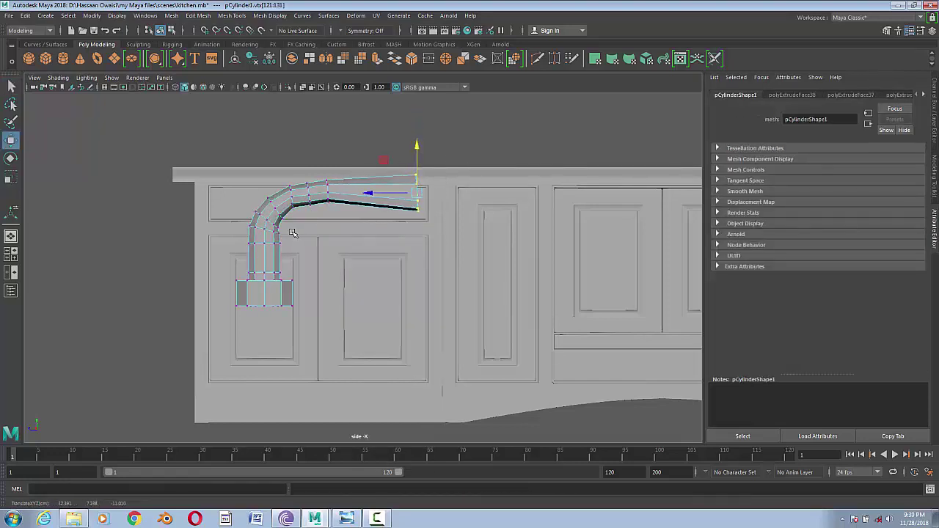
{"action": "left_click_drag", "start_coordinate": [372, 193], "coordinate": [381, 193]}
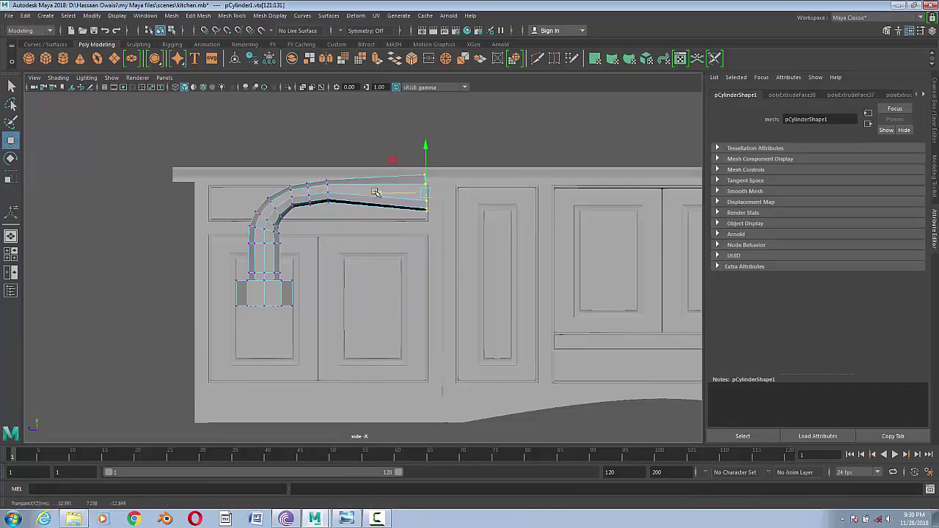
{"action": "key", "text": "3"}
- Lasso the vertices around the bend and shift them left to reshape the curve
{"action": "scroll", "coordinate": [307, 212], "scroll_direction": "up", "scroll_amount": 2}
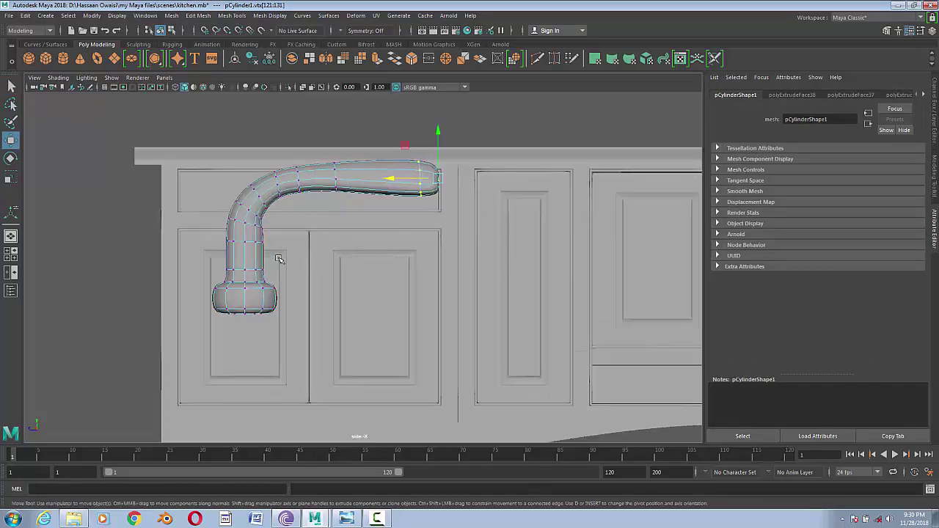
{"action": "scroll", "coordinate": [306, 220], "scroll_direction": "up", "scroll_amount": 2}
{"action": "scroll", "coordinate": [307, 231], "scroll_direction": "up", "scroll_amount": 1}
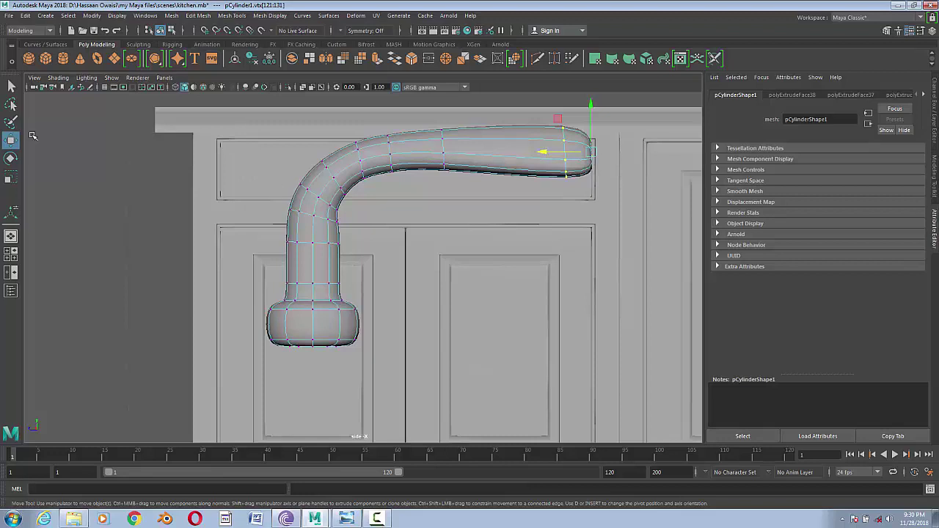
{"action": "left_click", "coordinate": [11, 105]}
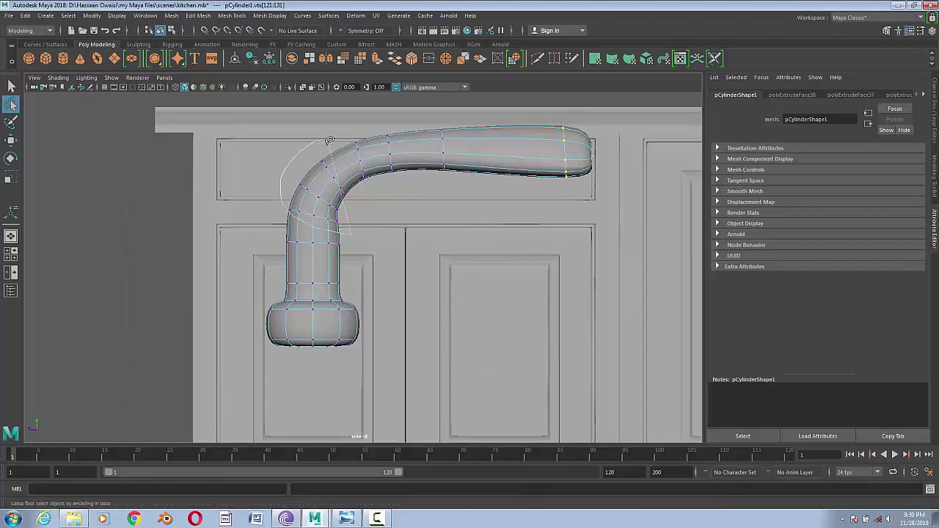
{"action": "left_click_drag", "start_coordinate": [351, 229], "coordinate": [352, 231]}
{"action": "key", "text": "w"}
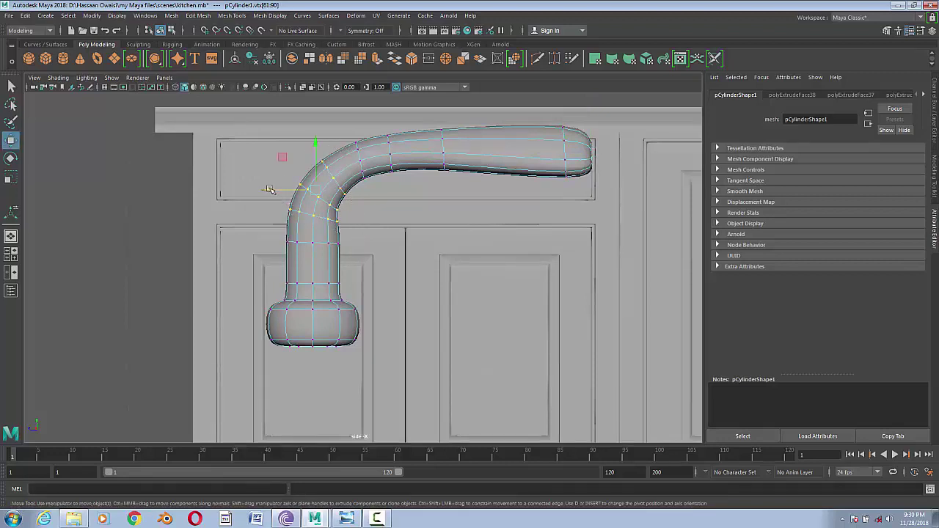
{"action": "left_click_drag", "start_coordinate": [278, 190], "coordinate": [273, 191]}
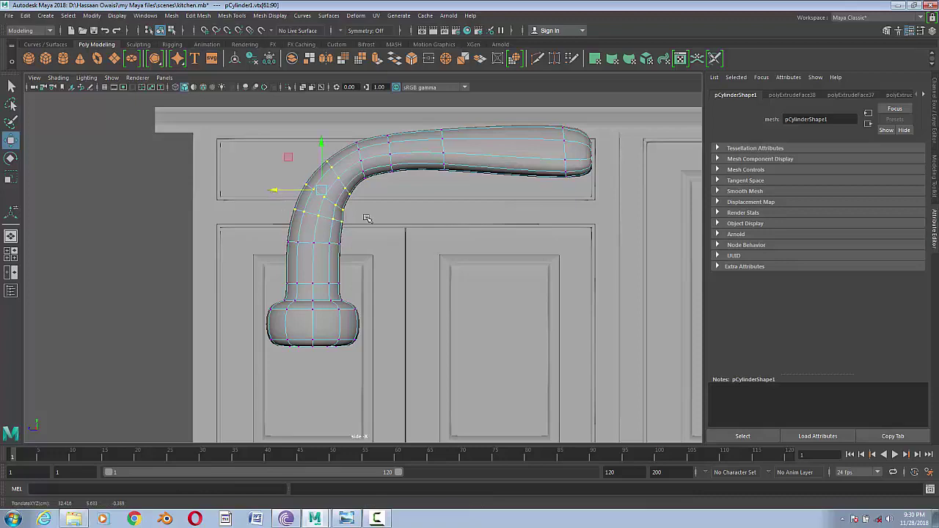
{"action": "right_click_drag", "start_coordinate": [458, 160], "coordinate": [496, 159]}
- Select the spout's end-cap faces in perspective view and delete them
{"action": "key", "text": "space"}
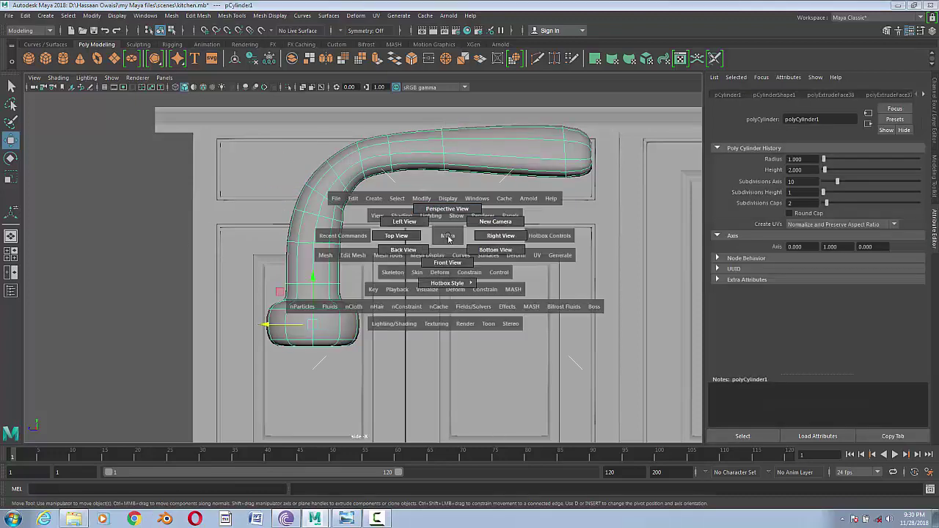
{"action": "mouse_move", "coordinate": [449, 238]}
{"action": "left_mouse_down"}
{"action": "mouse_move", "coordinate": [447, 208]}
{"action": "mouse_move", "coordinate": [495, 234]}
{"action": "mouse_move", "coordinate": [383, 279]}
{"action": "mouse_move", "coordinate": [393, 264]}
{"action": "mouse_move", "coordinate": [444, 269]}
{"action": "mouse_move", "coordinate": [462, 235]}
{"action": "left_mouse_up"}
{"action": "right_click_drag", "start_coordinate": [462, 234], "coordinate": [458, 279]}
{"action": "left_click", "coordinate": [472, 228]}
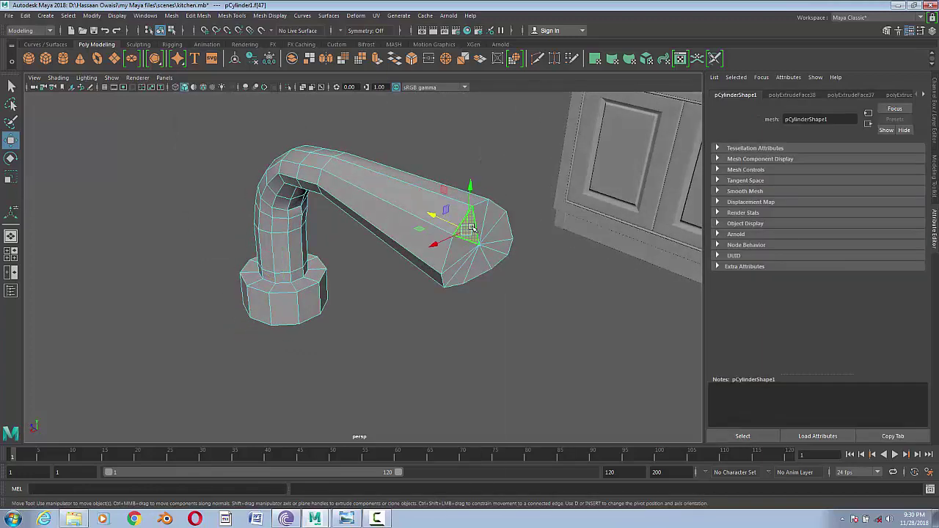
{"action": "key", "text": "q"}
{"action": "mouse_move", "coordinate": [478, 220]}
{"action": "left_mouse_down"}
{"action": "mouse_move", "coordinate": [488, 224]}
{"action": "mouse_move", "coordinate": [477, 262]}
{"action": "mouse_move", "coordinate": [454, 274]}
{"action": "left_mouse_up"}
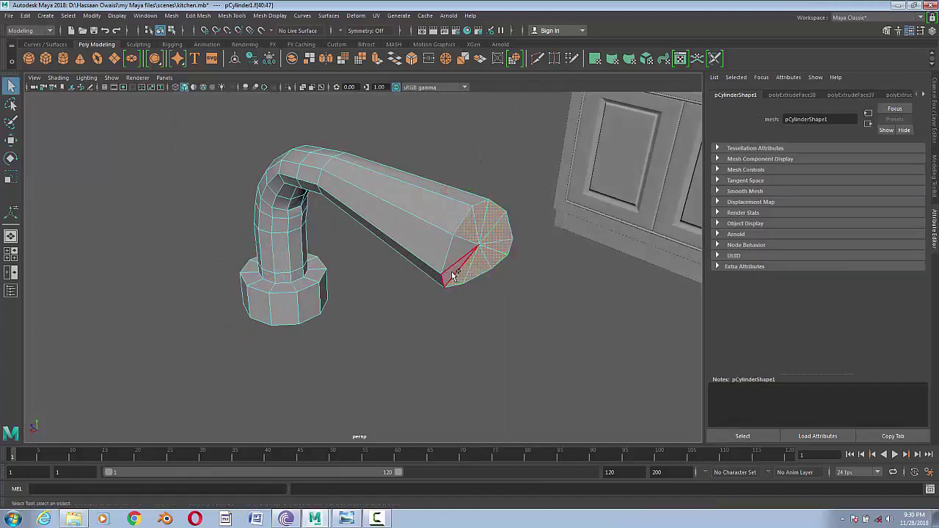
{"action": "key", "text": "Delete"}
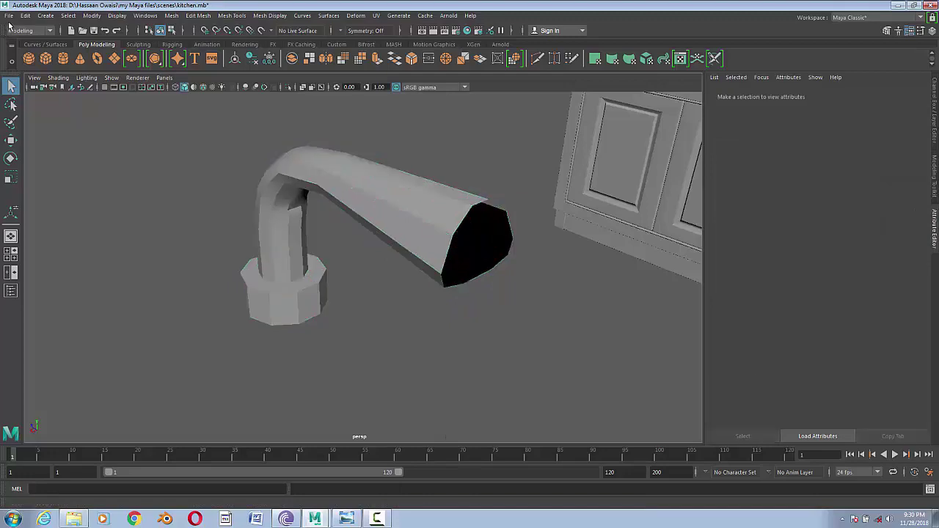
{"action": "left_click", "coordinate": [9, 15]}
- Try mirroring the faucet with Mesh > Mirror, then undo the mirror
{"action": "key", "text": "F8"}
{"action": "mouse_move", "coordinate": [378, 295]}
{"action": "left_mouse_down", "text": "alt"}
{"action": "mouse_move", "coordinate": [340, 278]}
{"action": "mouse_move", "coordinate": [295, 297]}
{"action": "mouse_move", "coordinate": [278, 258]}
{"action": "left_mouse_up", "text": "alt"}
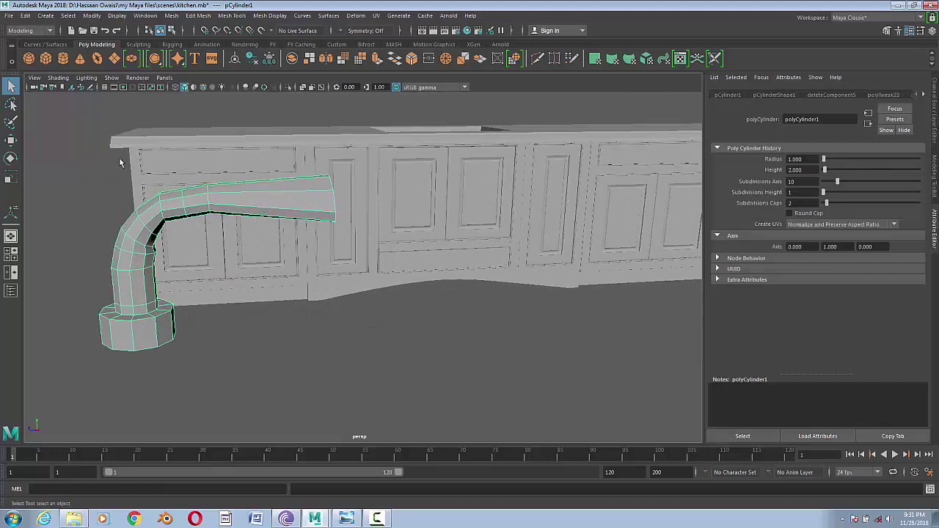
{"action": "left_click", "coordinate": [172, 16]}
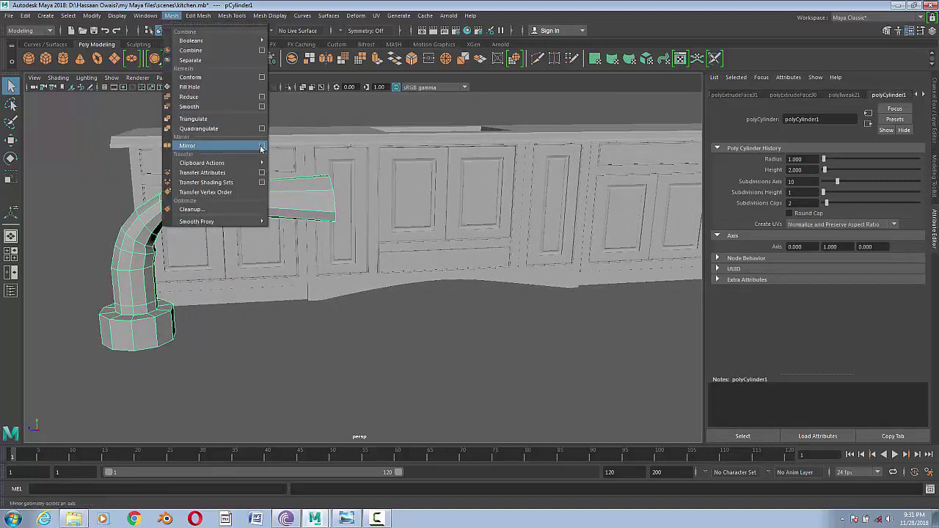
{"action": "left_click", "coordinate": [262, 149]}
{"action": "left_click", "coordinate": [362, 423]}
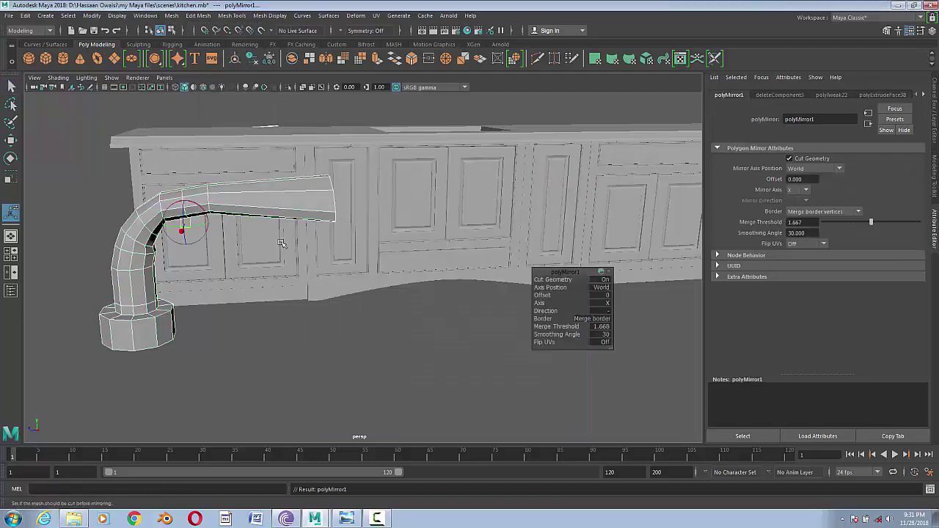
{"action": "scroll", "coordinate": [331, 315], "scroll_direction": "down", "scroll_amount": 3}
{"action": "mouse_move", "coordinate": [330, 315]}
{"action": "left_mouse_down", "text": "alt"}
{"action": "mouse_move", "coordinate": [321, 320]}
{"action": "mouse_move", "coordinate": [329, 298]}
{"action": "mouse_move", "coordinate": [308, 315]}
{"action": "mouse_move", "coordinate": [233, 289]}
{"action": "mouse_move", "coordinate": [396, 298]}
{"action": "mouse_move", "coordinate": [461, 318]}
{"action": "mouse_move", "coordinate": [239, 289]}
{"action": "mouse_move", "coordinate": [379, 296]}
{"action": "left_mouse_up", "text": "alt"}
{"action": "scroll", "coordinate": [352, 328], "scroll_direction": "up", "scroll_amount": 3}
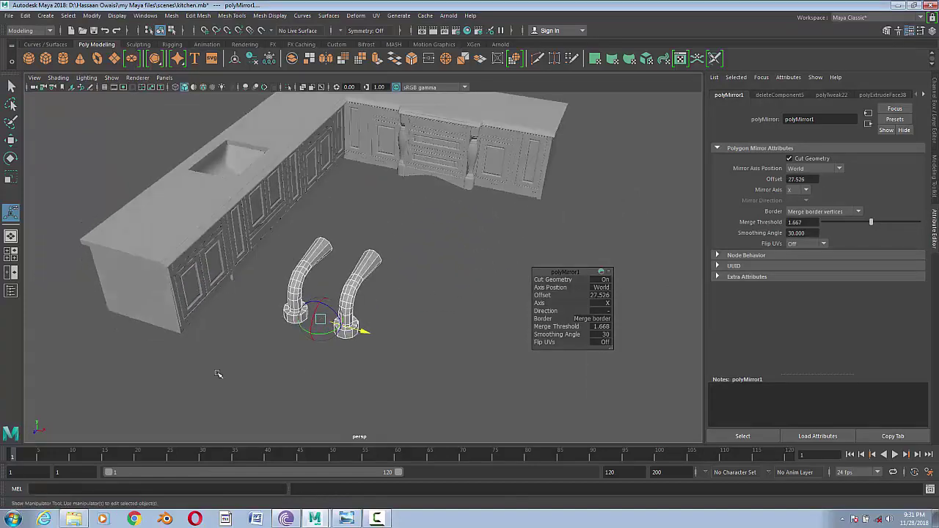
{"action": "left_click_drag", "start_coordinate": [352, 329], "coordinate": [315, 371], "text": "alt"}
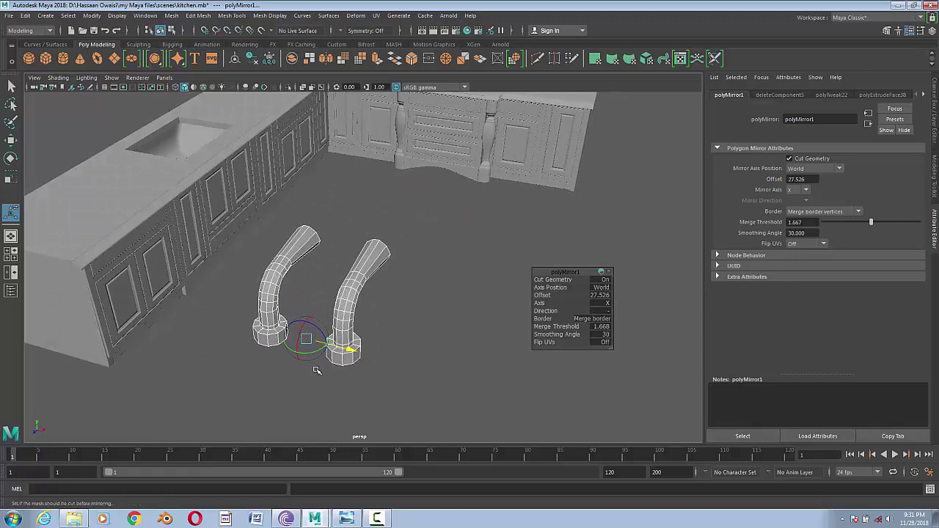
{"action": "key", "text": "ctrl+z"}
- Duplicate the faucet with Ctrl+D and set the copy's Rotate Y to 180
{"action": "scroll", "coordinate": [340, 357], "scroll_direction": "down", "scroll_amount": 3}
{"action": "mouse_move", "coordinate": [339, 357]}
{"action": "left_mouse_down", "text": "alt"}
{"action": "mouse_move", "coordinate": [225, 331]}
{"action": "mouse_move", "coordinate": [369, 336]}
{"action": "mouse_move", "coordinate": [356, 324]}
{"action": "left_mouse_up", "text": "alt"}
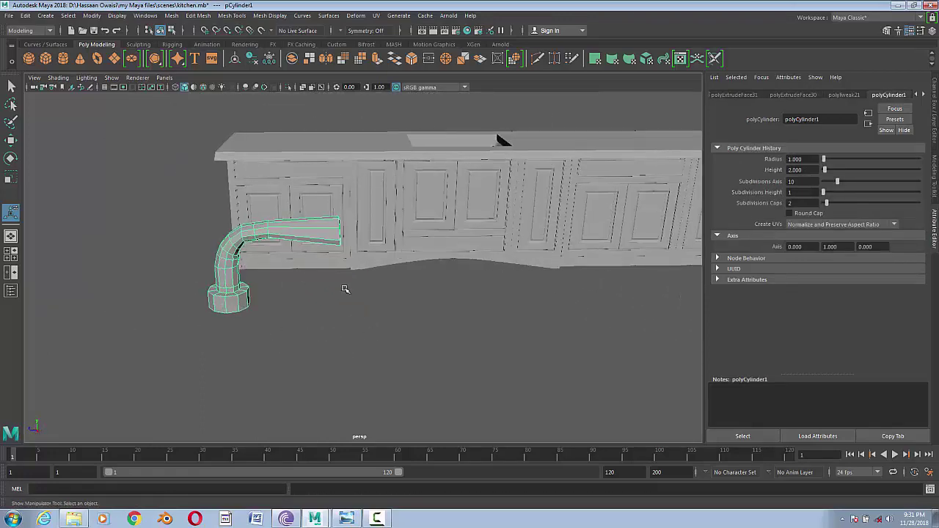
{"action": "left_click", "coordinate": [91, 15]}
{"action": "left_click", "coordinate": [139, 117]}
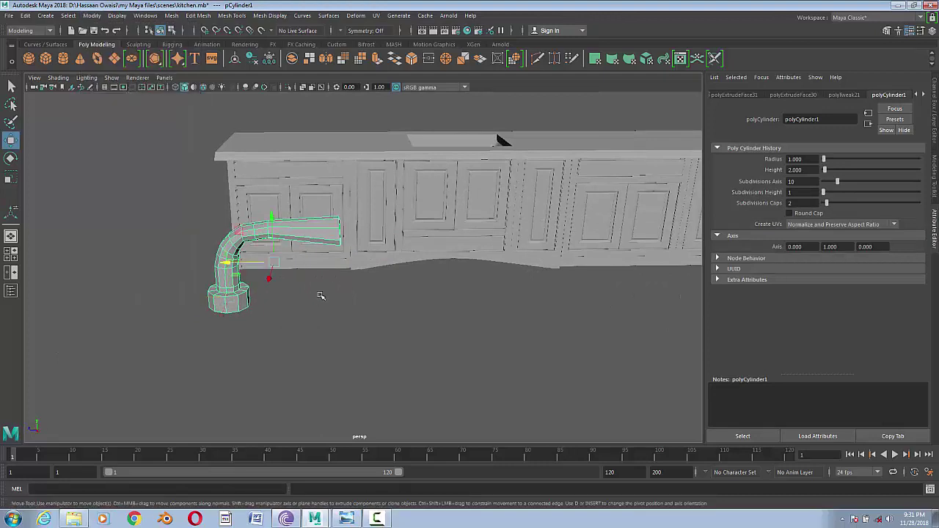
{"action": "key", "text": "ctrl+d"}
{"action": "key", "text": "e"}
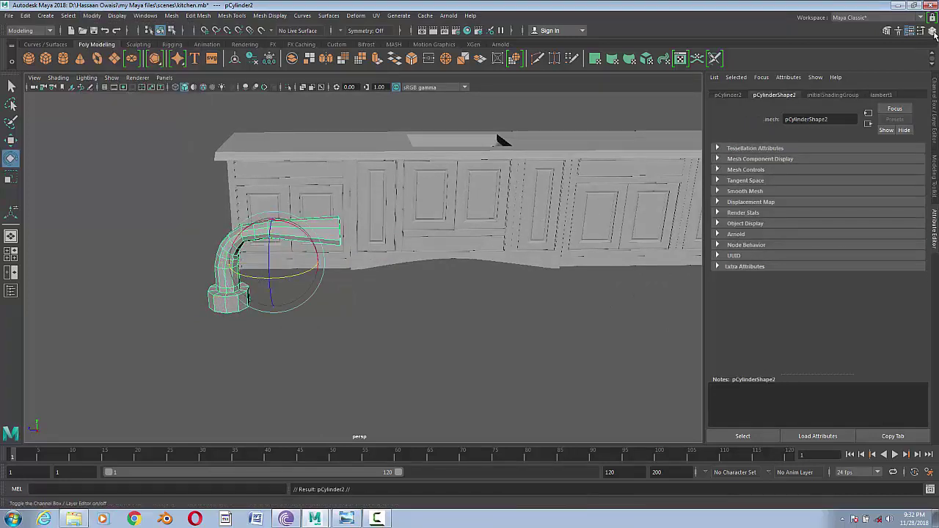
{"action": "key", "text": "ctrl+a"}
{"action": "left_click_drag", "start_coordinate": [278, 278], "coordinate": [352, 271]}
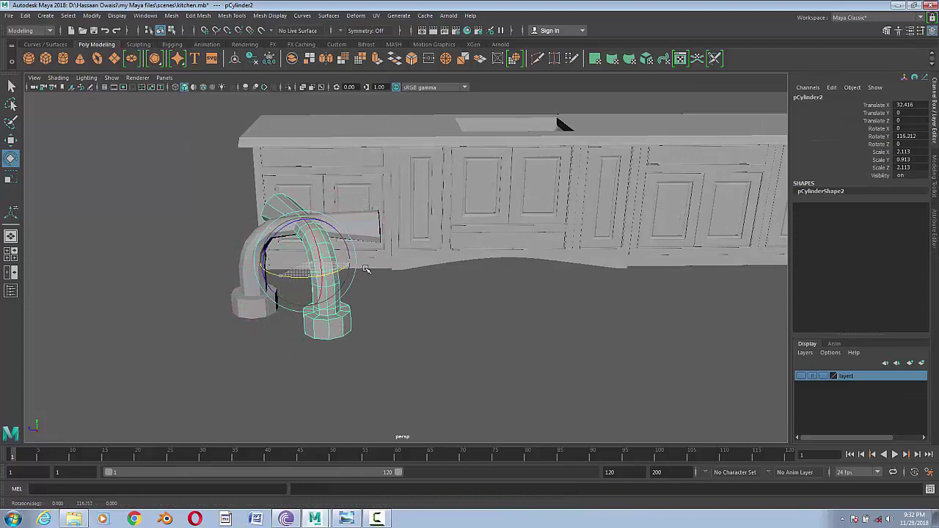
{"action": "type", "text": "80"}
{"action": "key", "text": "Return"}
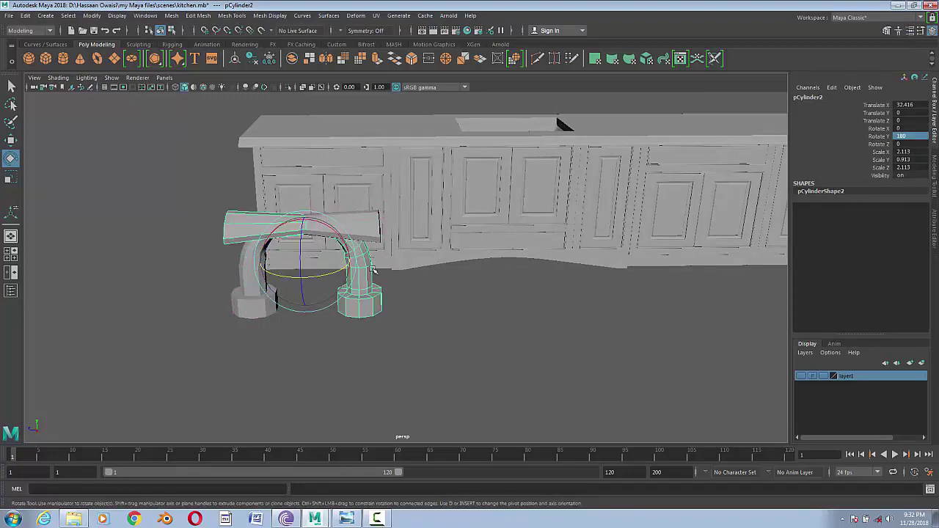
{"action": "key", "text": "w"}
- Slide the copy along Z in side view so its open tip meets the original
{"action": "left_click_drag", "start_coordinate": [400, 278], "coordinate": [472, 275]}
{"action": "scroll", "coordinate": [472, 276], "scroll_direction": "down", "scroll_amount": 3}
{"action": "mouse_move", "coordinate": [417, 236]}
{"action": "left_mouse_down"}
{"action": "mouse_move", "coordinate": [688, 242]}
{"action": "mouse_move", "coordinate": [671, 243]}
{"action": "left_mouse_up"}
{"action": "scroll", "coordinate": [509, 287], "scroll_direction": "up", "scroll_amount": 1}
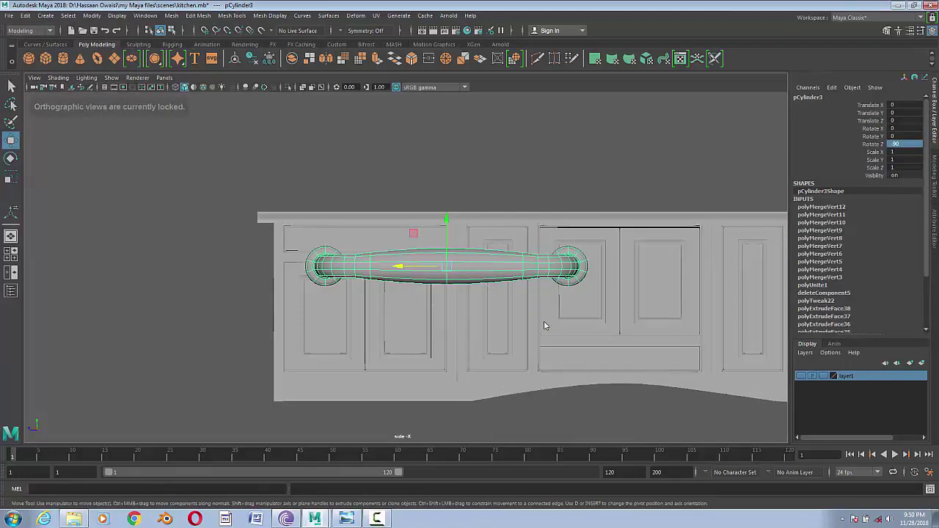
- Scale the cabinet handle down in side view
{"action": "left_click_drag", "start_coordinate": [560, 364], "coordinate": [557, 323]}
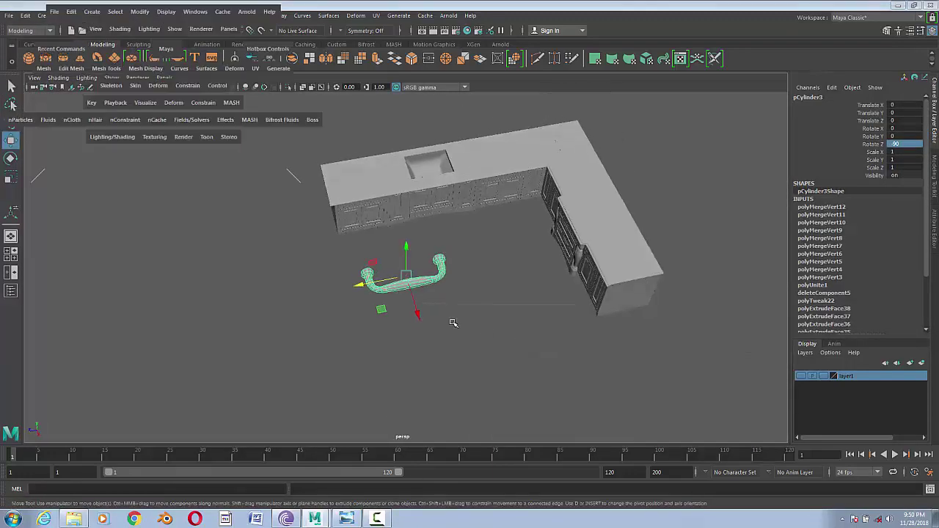
{"action": "left_click_drag", "start_coordinate": [446, 366], "coordinate": [411, 396]}
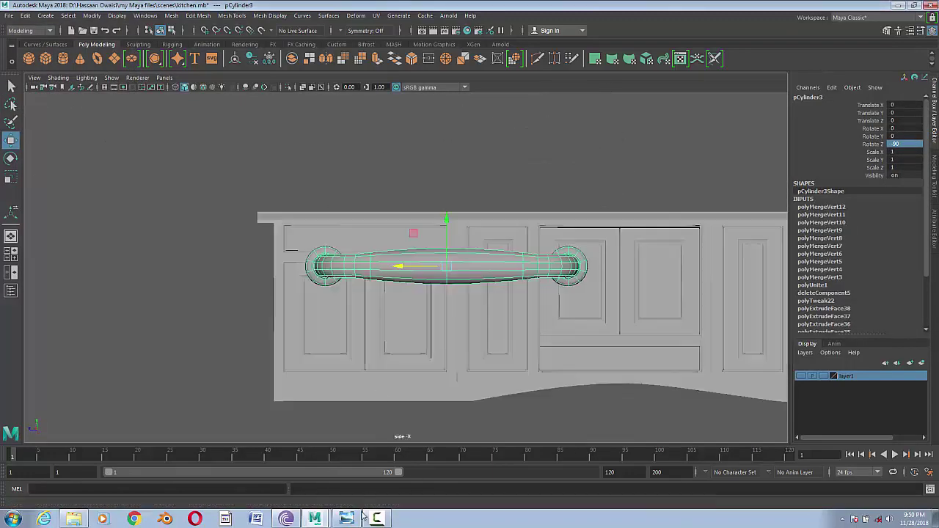
{"action": "scroll", "coordinate": [440, 279], "scroll_direction": "up", "scroll_amount": 2}
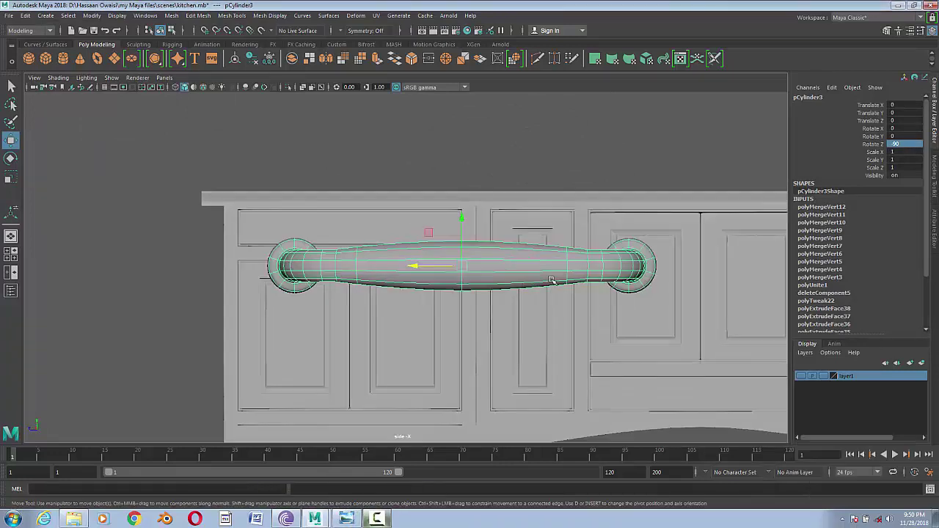
{"action": "key", "text": "r"}
{"action": "mouse_move", "coordinate": [447, 265]}
{"action": "left_mouse_down"}
{"action": "mouse_move", "coordinate": [304, 266]}
{"action": "mouse_move", "coordinate": [343, 228]}
{"action": "left_mouse_up"}
{"action": "key", "text": "w"}
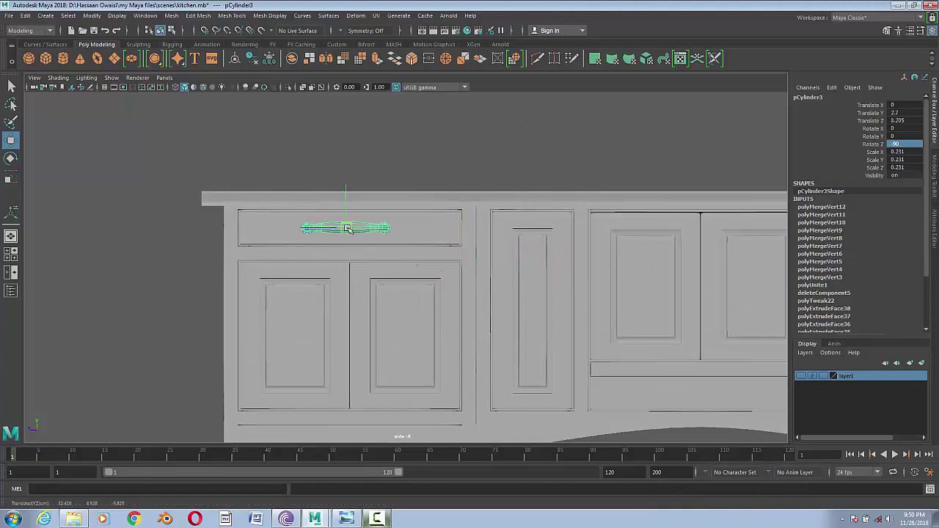
{"action": "key", "text": "r"}
- Check the kitchen reference photo and move the handle onto the tall narrow door
{"action": "left_click", "coordinate": [346, 519]}
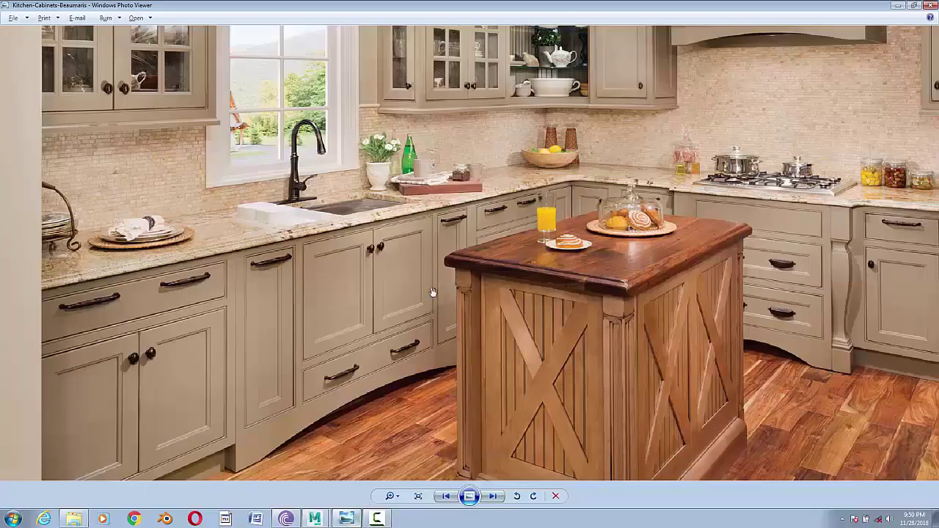
{"action": "scroll", "coordinate": [368, 292], "scroll_direction": "up", "scroll_amount": 1}
{"action": "scroll", "coordinate": [368, 292], "scroll_direction": "up", "scroll_amount": 2}
{"action": "left_click", "coordinate": [897, 5]}
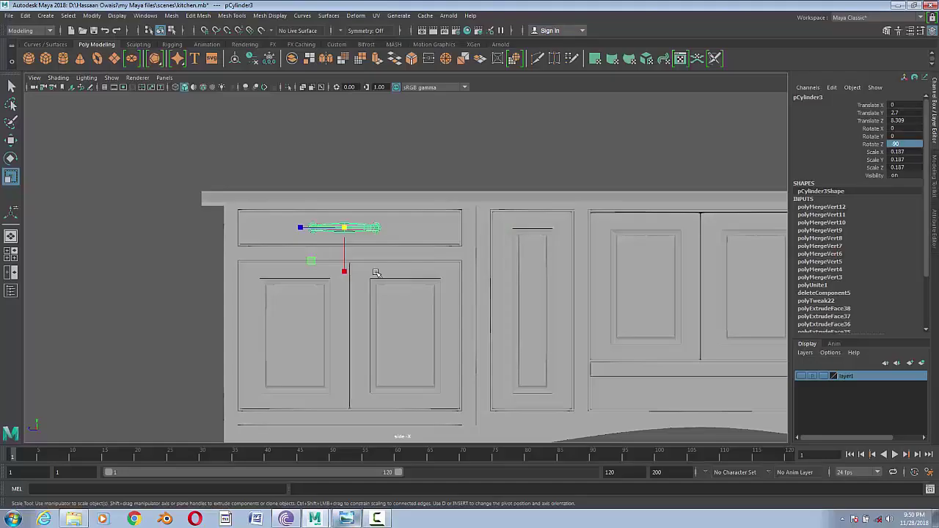
{"action": "key", "text": "w"}
{"action": "mouse_move", "coordinate": [347, 229]}
{"action": "left_mouse_down"}
{"action": "mouse_move", "coordinate": [513, 262]}
{"action": "mouse_move", "coordinate": [528, 224]}
{"action": "left_mouse_up"}
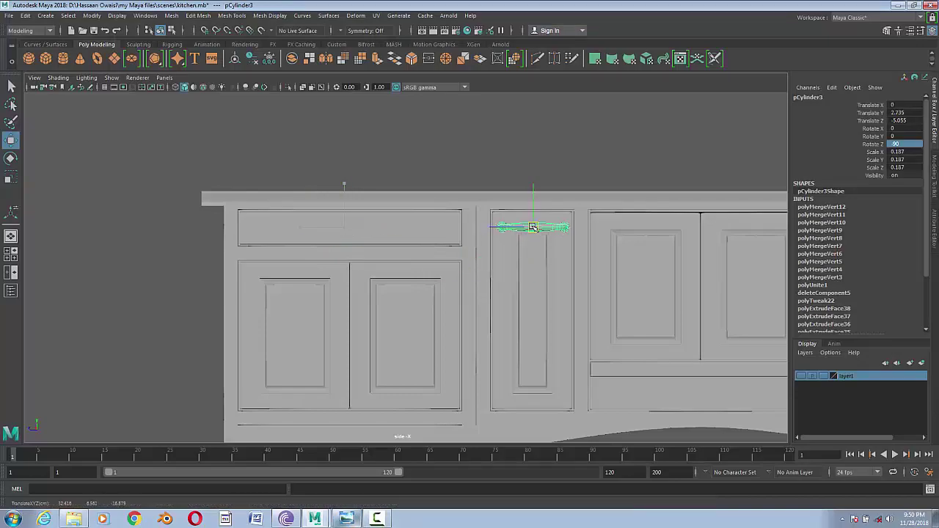
{"action": "left_click", "coordinate": [346, 518]}
{"action": "left_click", "coordinate": [346, 519]}
- Shrink the handle slightly to 0.145 and raise it near the door's top
{"action": "key", "text": "r"}
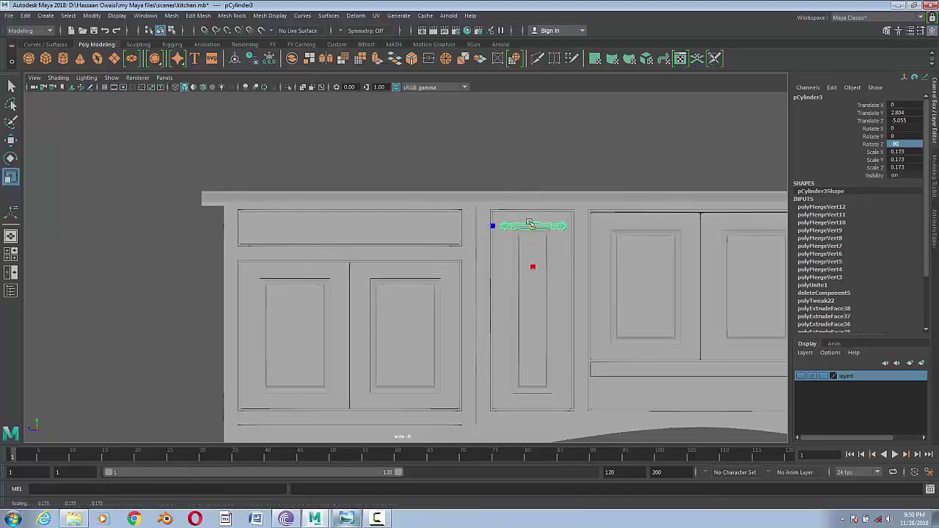
{"action": "left_click_drag", "start_coordinate": [526, 222], "coordinate": [534, 248]}
{"action": "key", "text": "f"}
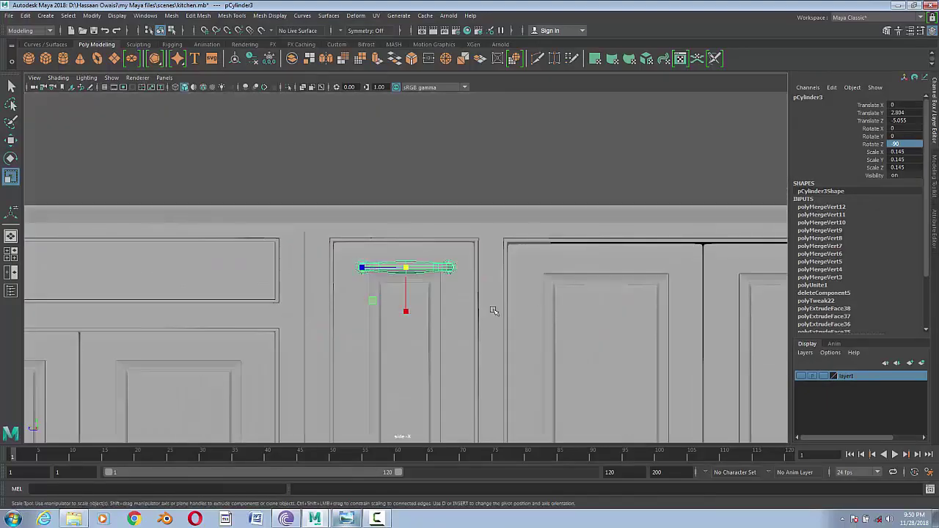
{"action": "key", "text": "w"}
{"action": "left_click_drag", "start_coordinate": [406, 242], "coordinate": [404, 216]}
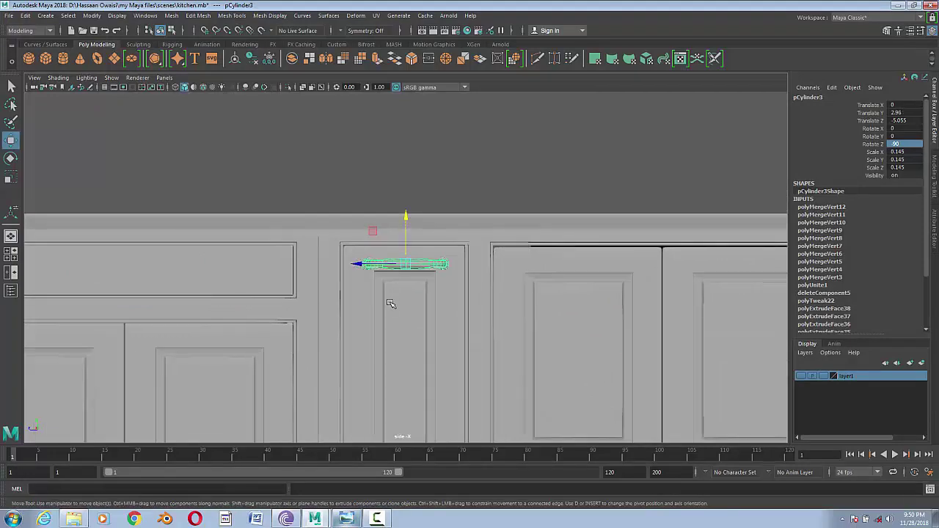
{"action": "left_click", "coordinate": [347, 519]}
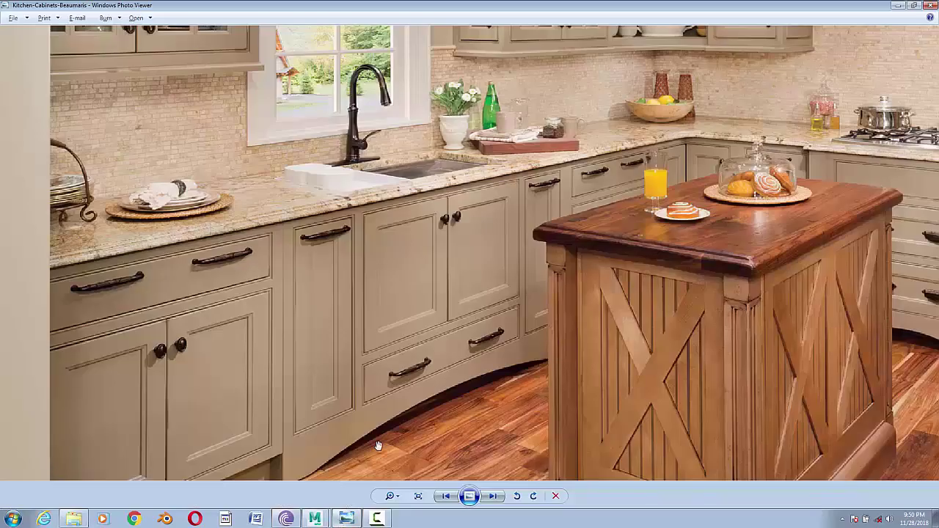
{"action": "left_click", "coordinate": [897, 6]}
- Duplicate the handle and place a copy on the top drawer
{"action": "key", "text": "ctrl+d"}
{"action": "left_click_drag", "start_coordinate": [358, 264], "coordinate": [168, 265]}
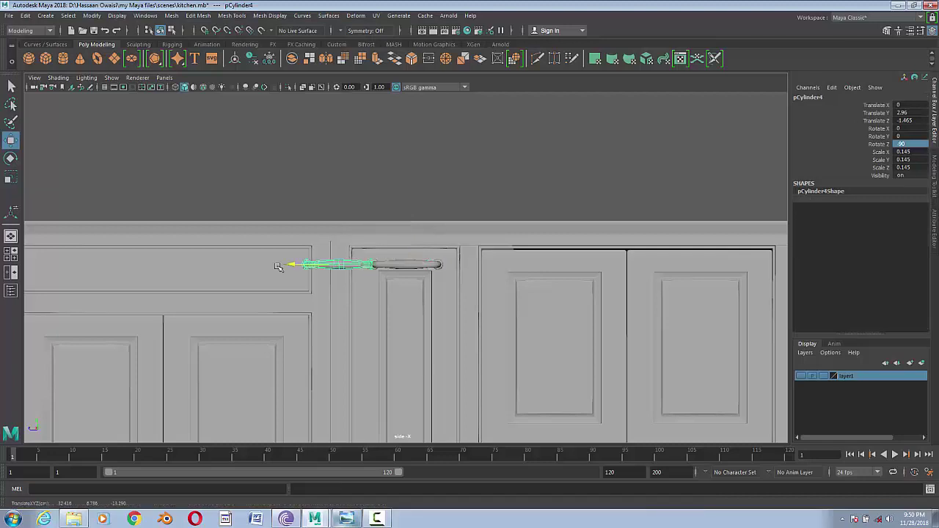
{"action": "middle_click_drag", "start_coordinate": [168, 266], "coordinate": [352, 271], "text": "alt"}
{"action": "mouse_move", "coordinate": [352, 272]}
{"action": "left_mouse_down"}
{"action": "mouse_move", "coordinate": [361, 275]}
{"action": "mouse_move", "coordinate": [220, 273]}
{"action": "left_mouse_up"}
{"action": "key", "text": "ctrl+d"}
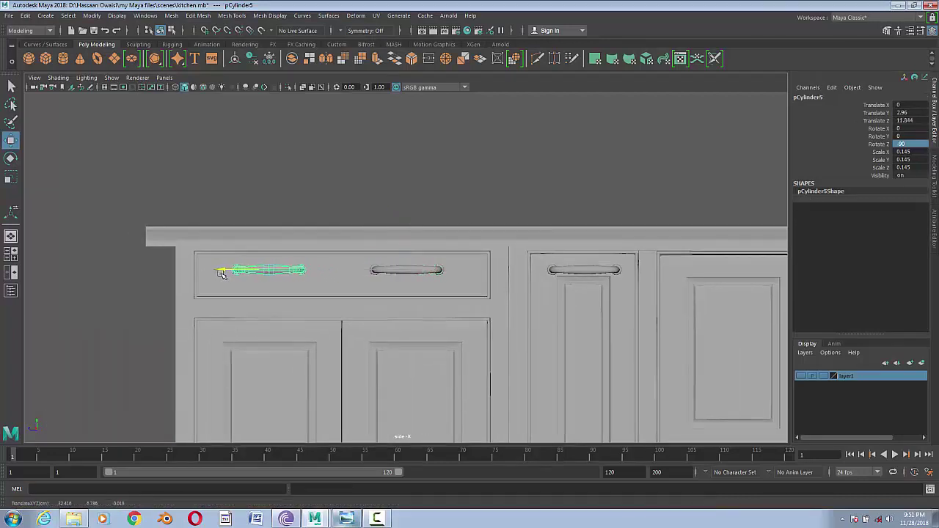
- Lower the tall door's handle, then copy handles onto the next tall door and long drawer
{"action": "middle_click_drag", "start_coordinate": [550, 324], "coordinate": [444, 323], "text": "alt"}
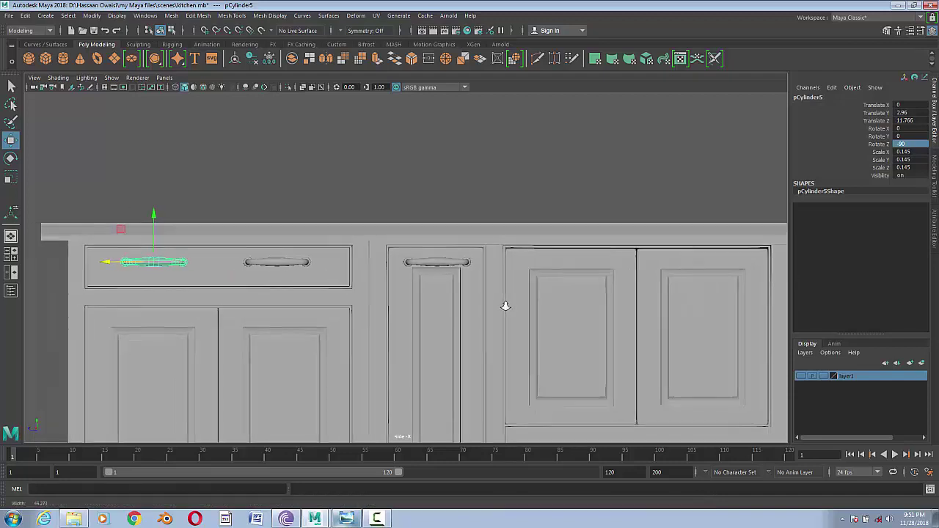
{"action": "left_click", "coordinate": [436, 263]}
{"action": "left_click_drag", "start_coordinate": [436, 215], "coordinate": [437, 215]}
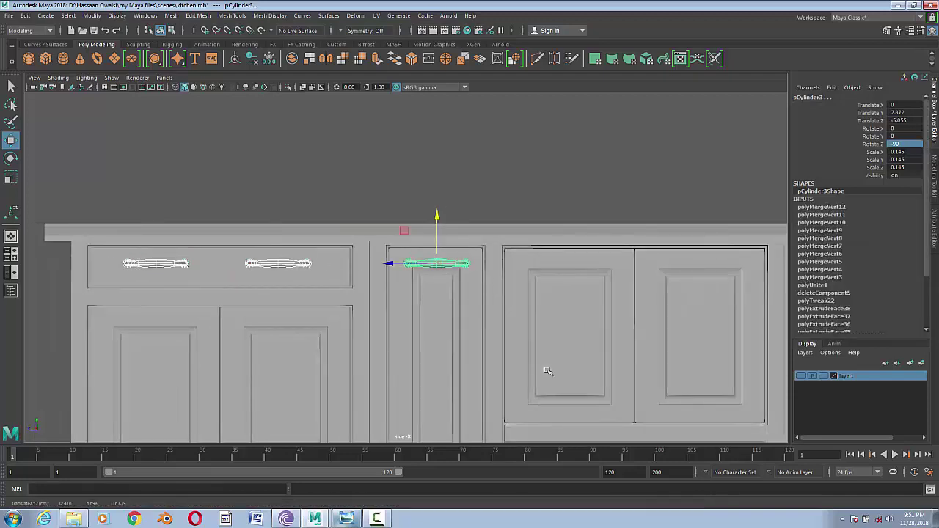
{"action": "middle_click_drag", "start_coordinate": [549, 372], "coordinate": [457, 360], "text": "alt"}
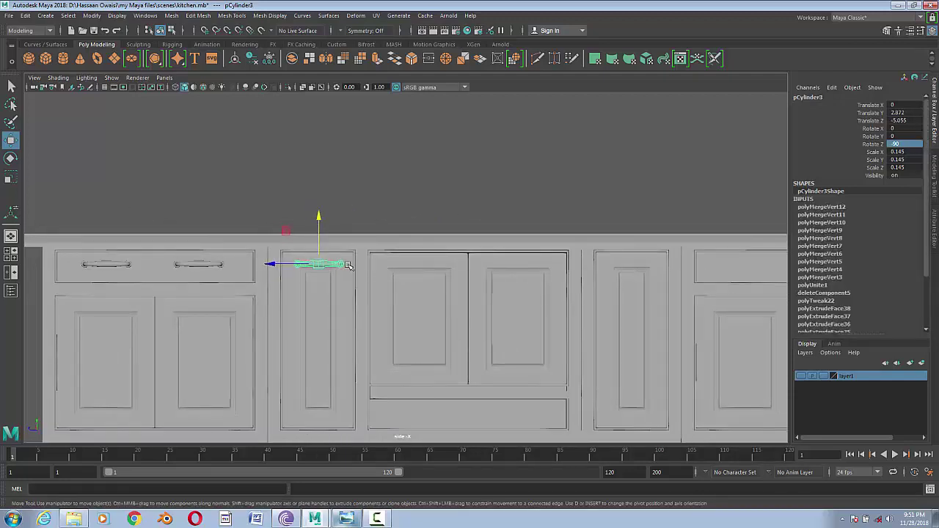
{"action": "key", "text": "ctrl+d"}
{"action": "left_click_drag", "start_coordinate": [344, 265], "coordinate": [577, 277]}
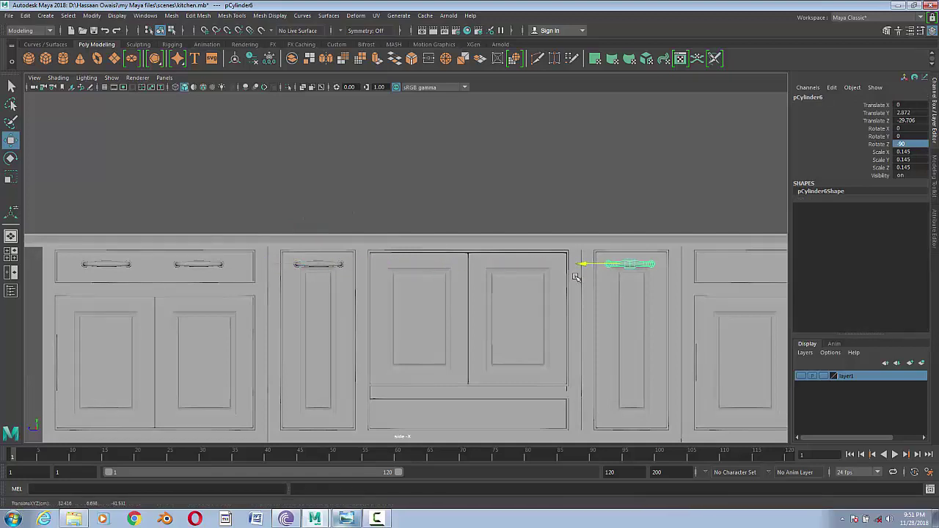
{"action": "mouse_move", "coordinate": [576, 278]}
{"action": "middle_mouse_down", "text": "alt"}
{"action": "mouse_move", "coordinate": [465, 318]}
{"action": "mouse_move", "coordinate": [429, 318]}
{"action": "middle_mouse_up", "text": "alt"}
{"action": "key", "text": "ctrl+d"}
{"action": "mouse_move", "coordinate": [345, 279]}
{"action": "left_mouse_down"}
{"action": "mouse_move", "coordinate": [506, 282]}
{"action": "mouse_move", "coordinate": [620, 272]}
{"action": "left_mouse_up"}
{"action": "key", "text": "ctrl+d"}
{"action": "key", "text": "ctrl+d"}
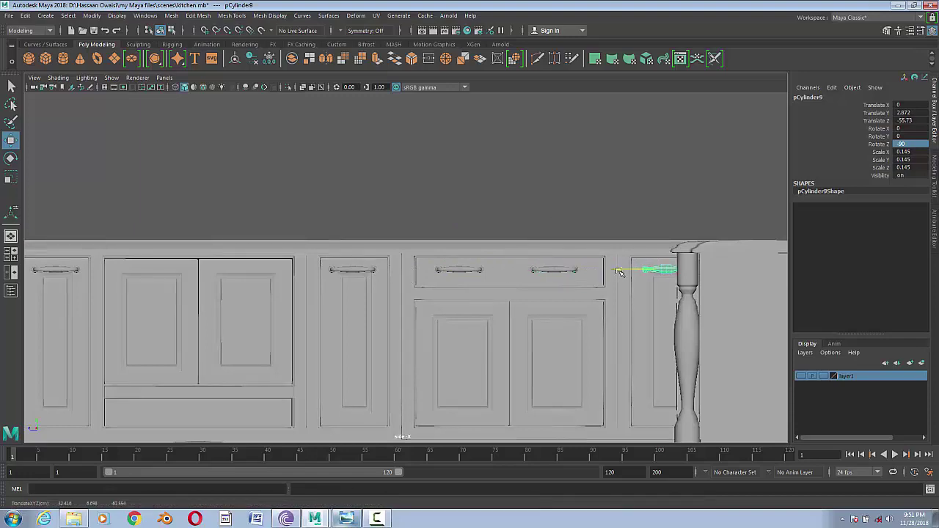
- In perspective view, move the stray floor handles up onto the cabinet fronts
{"action": "key", "text": "space"}
{"action": "left_click_drag", "start_coordinate": [545, 314], "coordinate": [503, 306]}
{"action": "scroll", "coordinate": [487, 308], "scroll_direction": "up", "scroll_amount": 2}
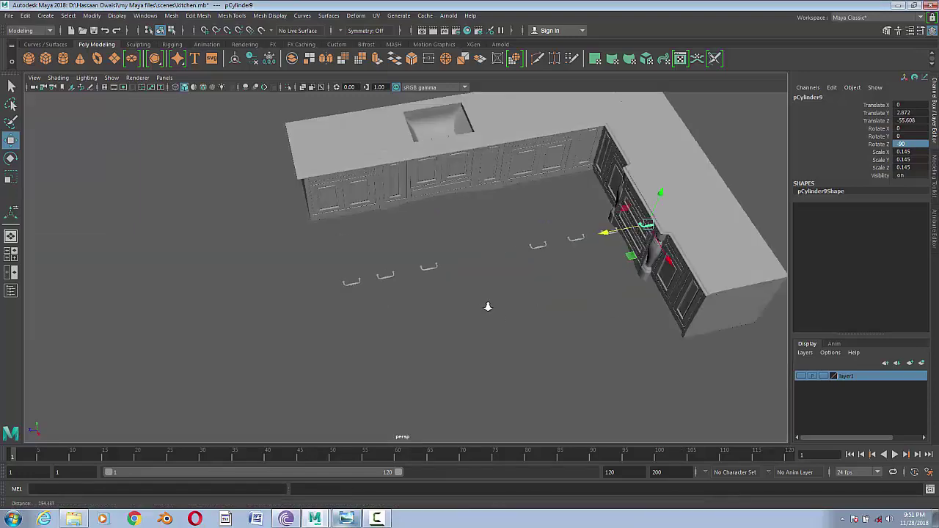
{"action": "scroll", "coordinate": [517, 303], "scroll_direction": "up", "scroll_amount": 2}
{"action": "key", "text": "q"}
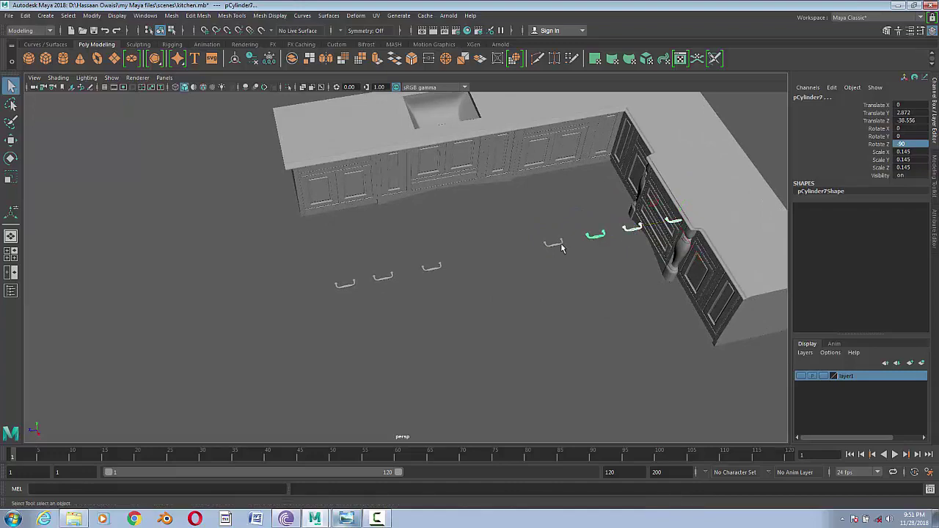
{"action": "left_click", "coordinate": [432, 268], "text": "shift"}
{"action": "left_click", "coordinate": [384, 278], "text": "shift"}
{"action": "key", "text": "w"}
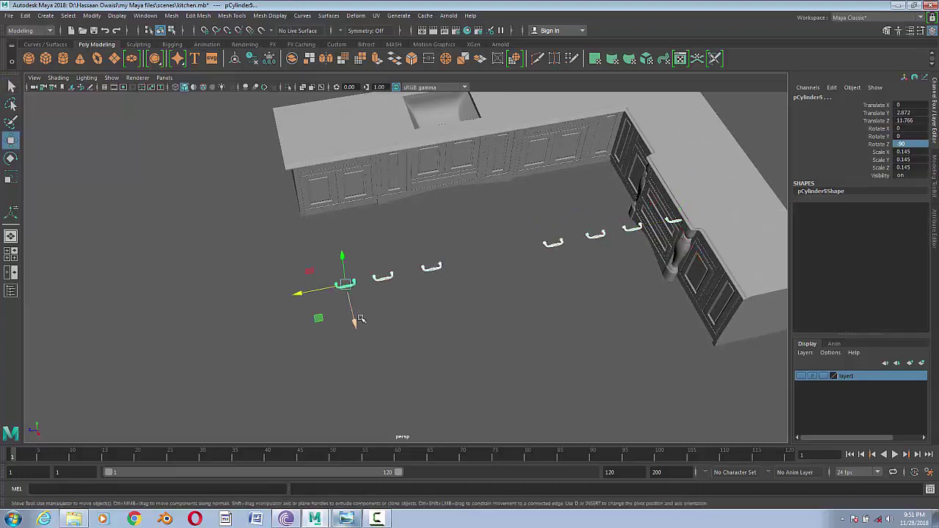
{"action": "left_click_drag", "start_coordinate": [352, 315], "coordinate": [342, 243]}
{"action": "scroll", "coordinate": [349, 302], "scroll_direction": "up", "scroll_amount": 3}
{"action": "scroll", "coordinate": [348, 301], "scroll_direction": "up", "scroll_amount": 2}
{"action": "scroll", "coordinate": [348, 302], "scroll_direction": "down", "scroll_amount": 3}
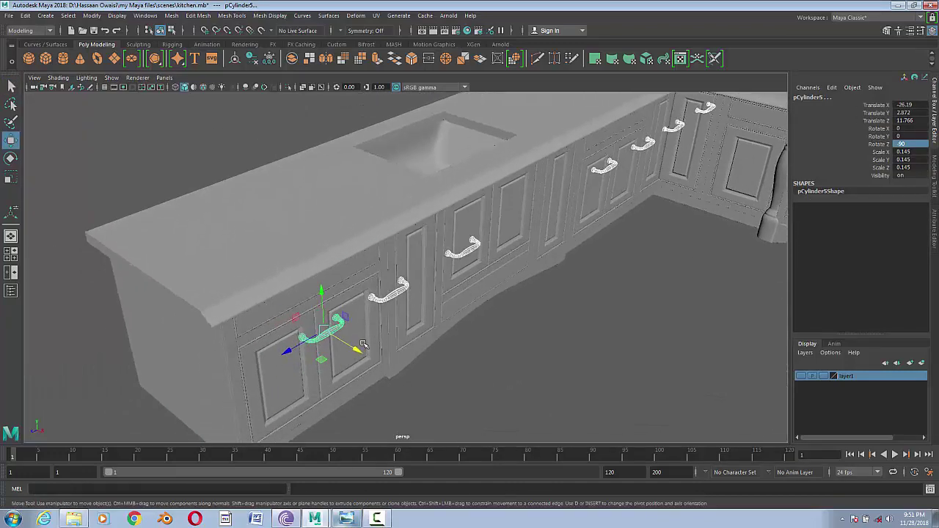
{"action": "left_click_drag", "start_coordinate": [323, 332], "coordinate": [307, 325]}
- Nudge a handle along its drawer, then orbit to review the whole L-shaped counter
{"action": "scroll", "coordinate": [305, 359], "scroll_direction": "up", "scroll_amount": 3}
{"action": "left_click_drag", "start_coordinate": [306, 359], "coordinate": [352, 345], "text": "alt"}
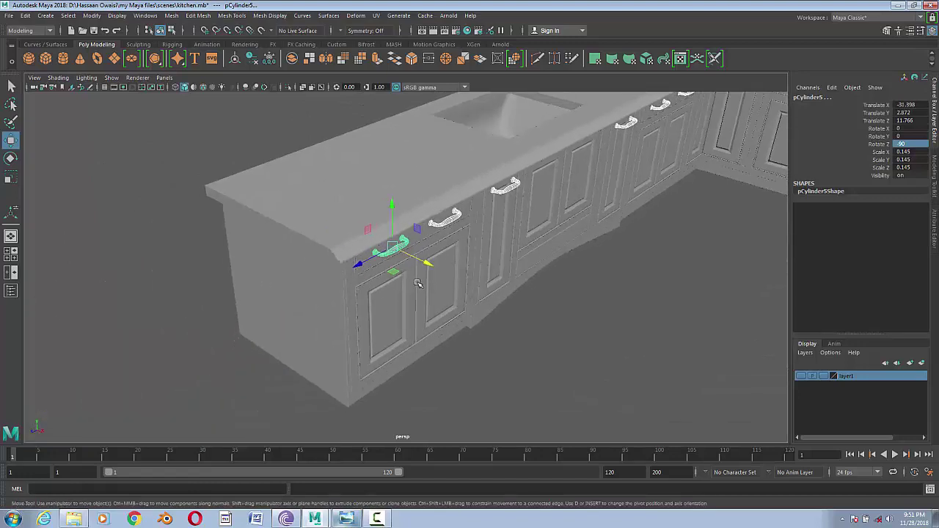
{"action": "scroll", "coordinate": [400, 253], "scroll_direction": "up", "scroll_amount": 5}
{"action": "scroll", "coordinate": [411, 250], "scroll_direction": "up", "scroll_amount": 3}
{"action": "left_click_drag", "start_coordinate": [517, 253], "coordinate": [539, 244]}
{"action": "scroll", "coordinate": [528, 237], "scroll_direction": "down", "scroll_amount": 2}
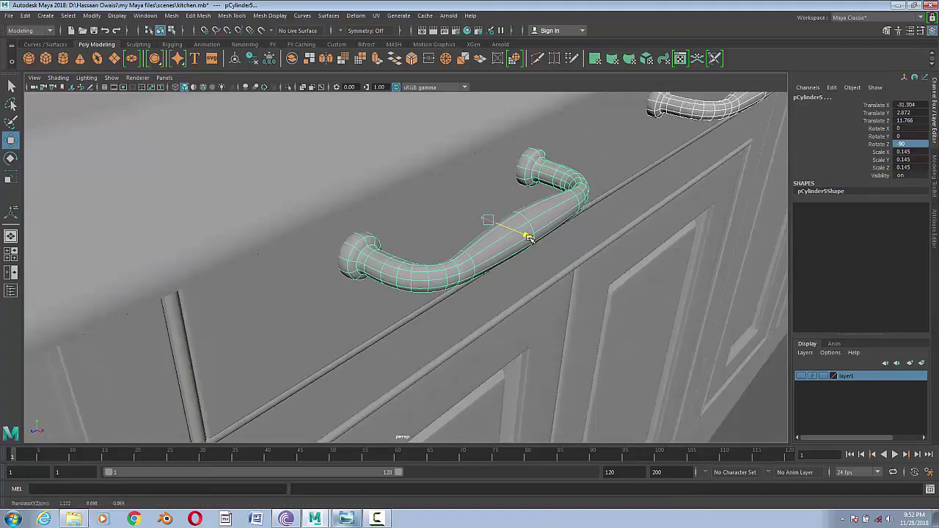
{"action": "scroll", "coordinate": [529, 237], "scroll_direction": "down", "scroll_amount": 10}
{"action": "left_click", "coordinate": [597, 325]}
{"action": "mouse_move", "coordinate": [597, 325]}
{"action": "left_mouse_down", "text": "alt"}
{"action": "mouse_move", "coordinate": [640, 303]}
{"action": "mouse_move", "coordinate": [509, 294]}
{"action": "mouse_move", "coordinate": [516, 311]}
{"action": "left_mouse_up", "text": "alt"}
{"action": "scroll", "coordinate": [389, 308], "scroll_direction": "up", "scroll_amount": 3}
{"action": "scroll", "coordinate": [430, 379], "scroll_direction": "up", "scroll_amount": 4}
{"action": "scroll", "coordinate": [429, 379], "scroll_direction": "down", "scroll_amount": 3}
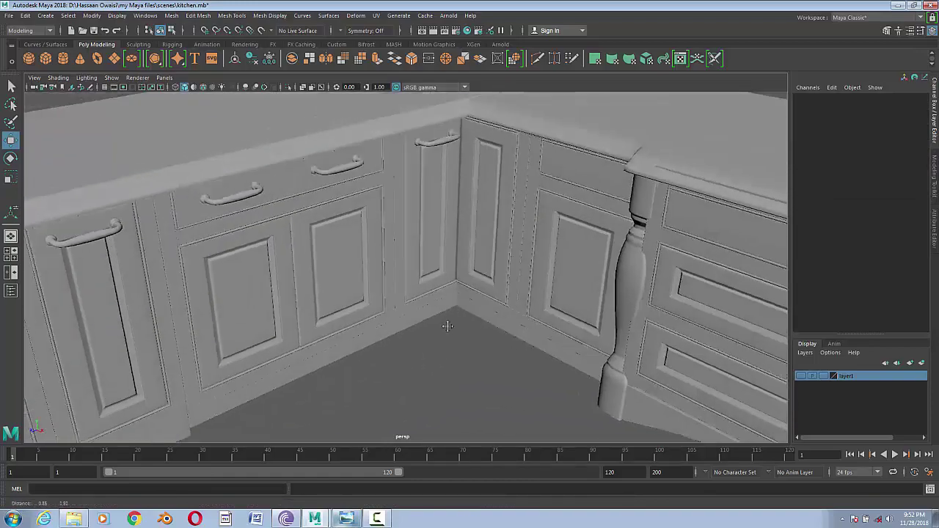
{"action": "left_click_drag", "start_coordinate": [445, 325], "coordinate": [506, 246], "text": "alt"}
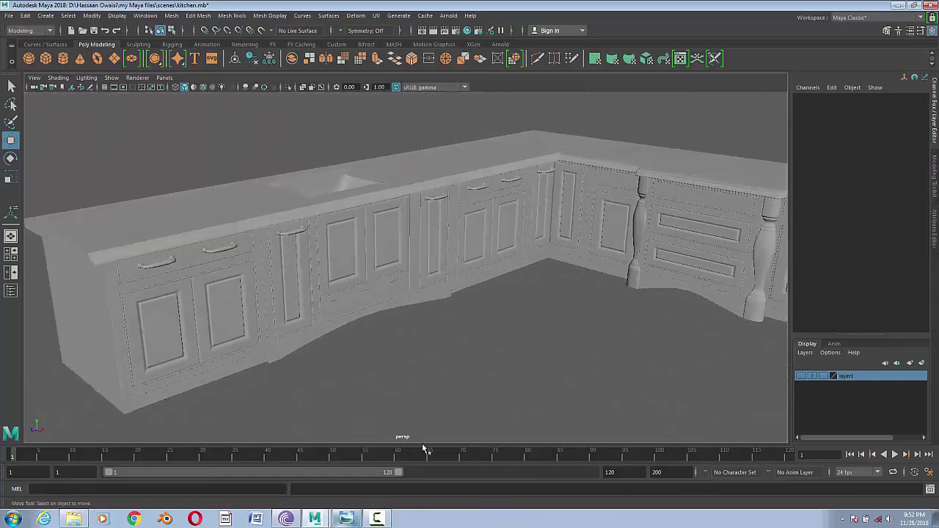
{"action": "left_click", "coordinate": [345, 518]}
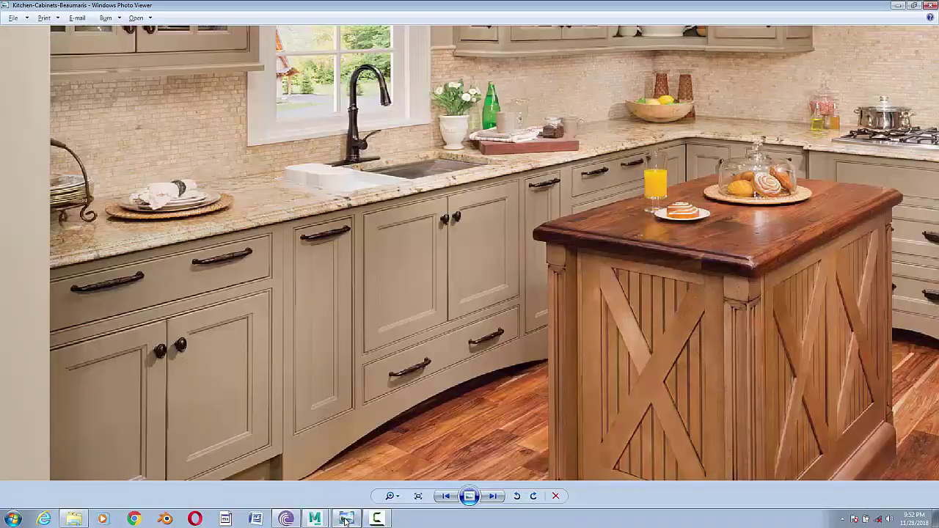
{"action": "left_click", "coordinate": [346, 519]}
{"action": "left_click", "coordinate": [550, 170]}
{"action": "left_click", "coordinate": [548, 284]}
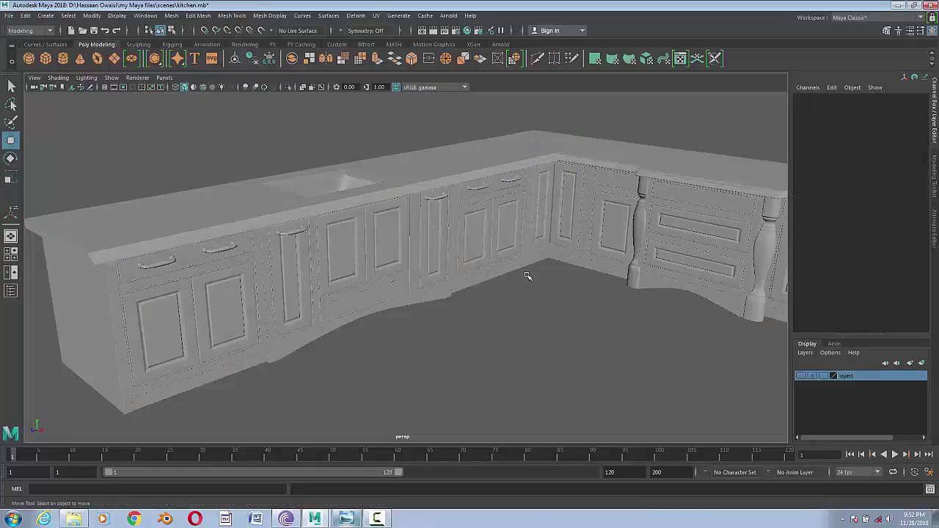
{"action": "left_click", "coordinate": [346, 519]}
{"action": "scroll", "coordinate": [434, 342], "scroll_direction": "up", "scroll_amount": 2}
{"action": "scroll", "coordinate": [433, 341], "scroll_direction": "up", "scroll_amount": 2}
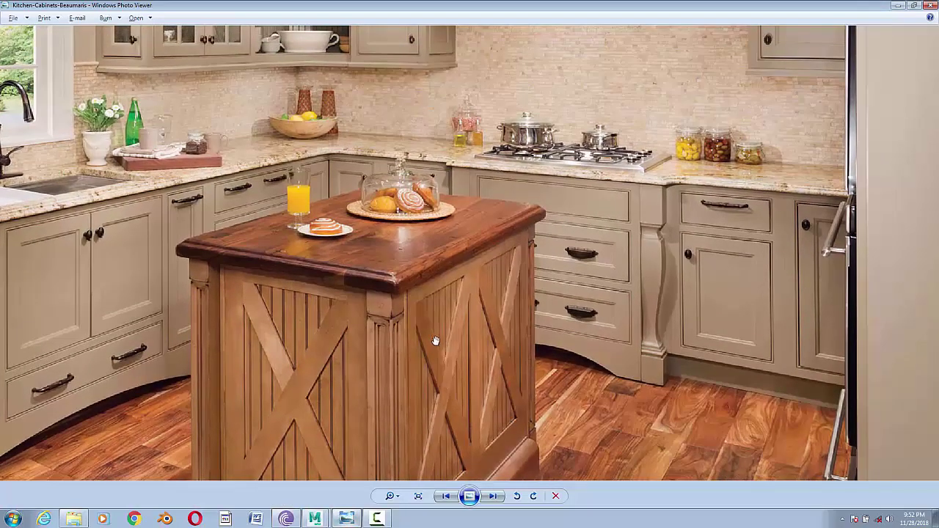
{"action": "left_click", "coordinate": [898, 6]}
- Rotate the corner handle 90 degrees on X and centre it on the corner drawer front
{"action": "left_click", "coordinate": [520, 181]}
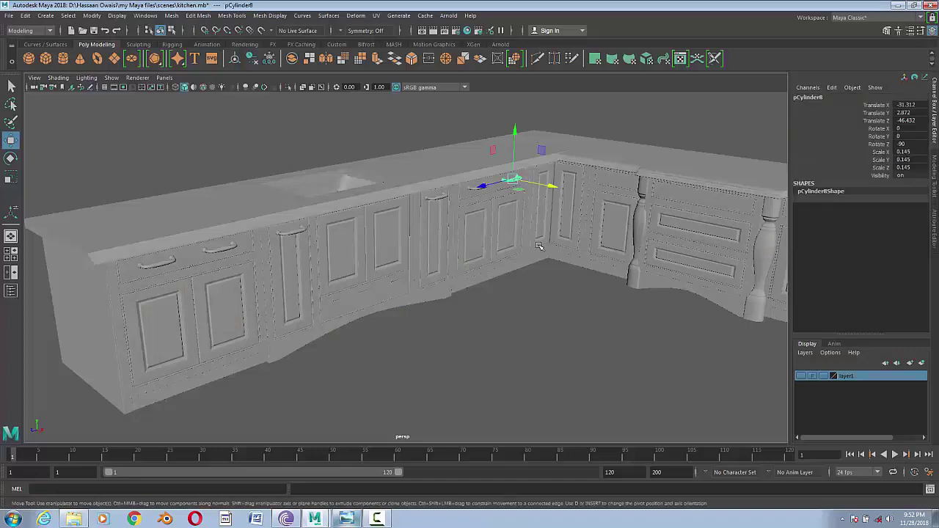
{"action": "key", "text": "e"}
{"action": "left_click_drag", "start_coordinate": [550, 196], "coordinate": [773, 160]}
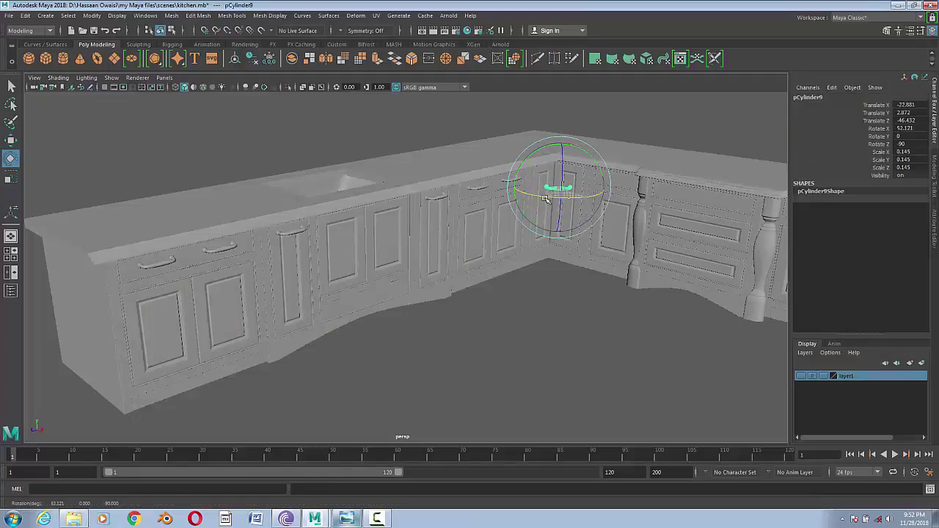
{"action": "type", "text": "90"}
{"action": "key", "text": "Return"}
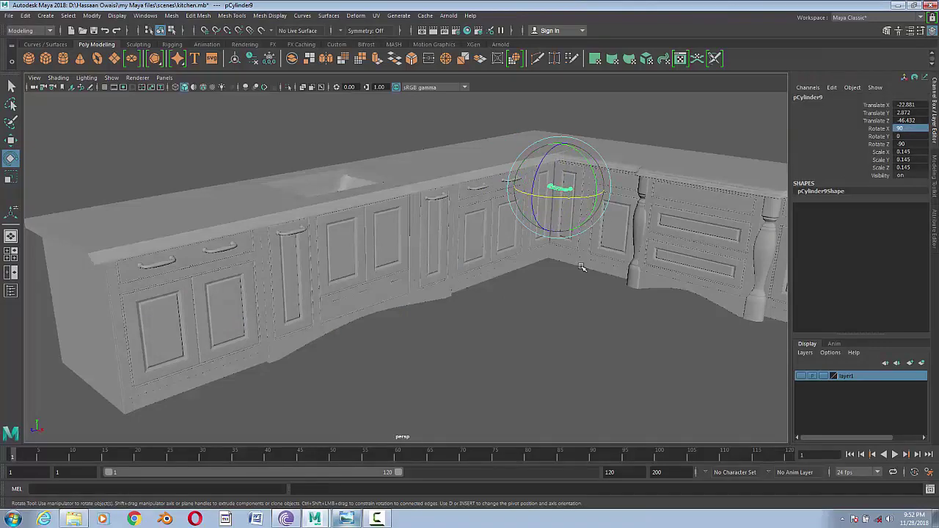
{"action": "key", "text": "w"}
{"action": "mouse_move", "coordinate": [440, 293]}
{"action": "left_mouse_down", "text": "alt"}
{"action": "mouse_move", "coordinate": [495, 304]}
{"action": "mouse_move", "coordinate": [562, 257]}
{"action": "left_mouse_up", "text": "alt"}
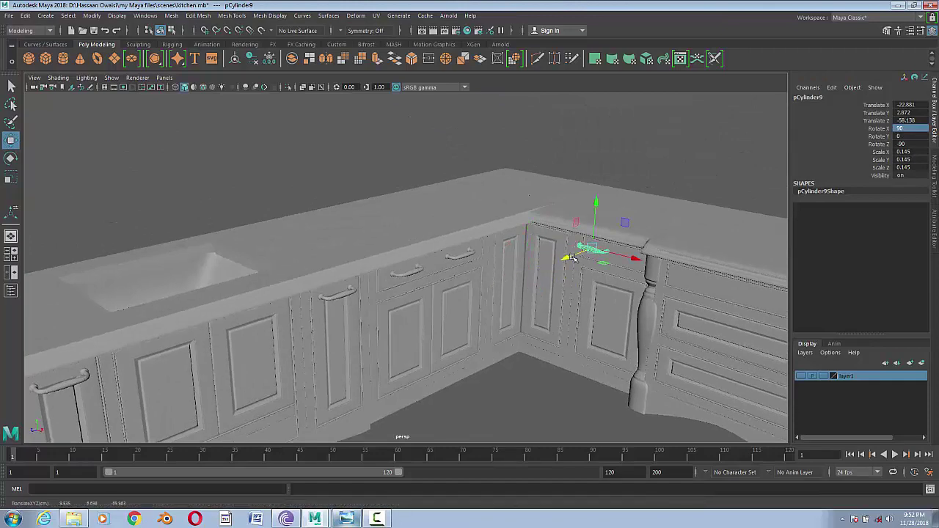
{"action": "key", "text": "f"}
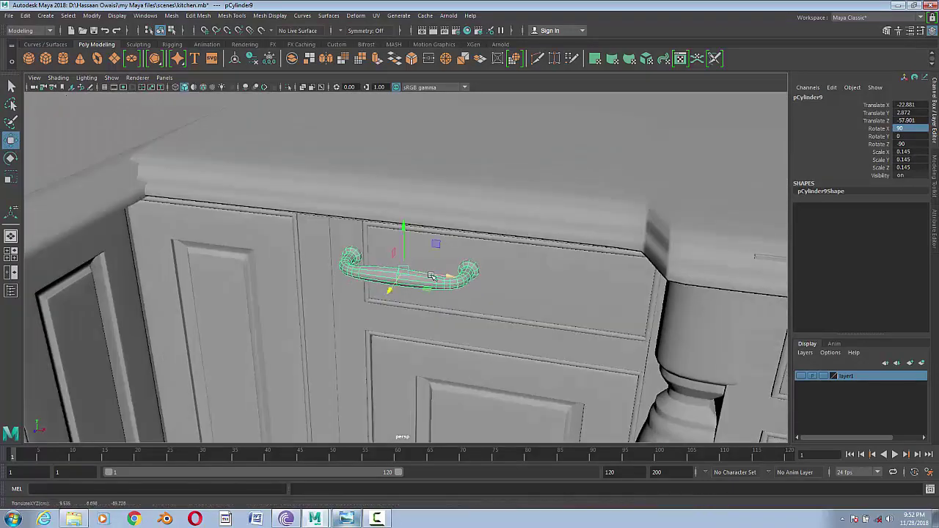
{"action": "left_click_drag", "start_coordinate": [438, 241], "coordinate": [517, 242]}
{"action": "left_click_drag", "start_coordinate": [517, 308], "coordinate": [556, 310], "text": "alt"}
{"action": "left_click_drag", "start_coordinate": [543, 270], "coordinate": [552, 270]}
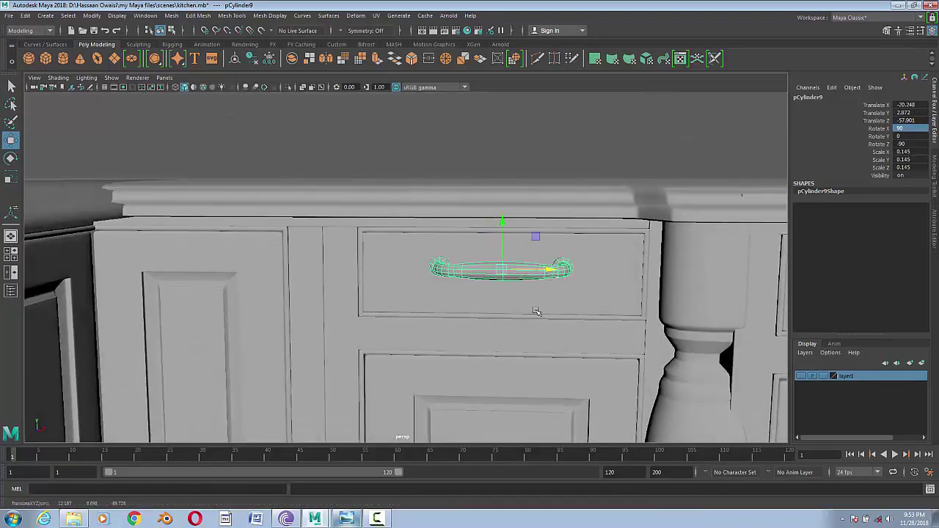
- In the front view, duplicate the drawer handle onto the right cabinet door
{"action": "key", "text": "space"}
{"action": "left_click_drag", "start_coordinate": [546, 322], "coordinate": [563, 209]}
{"action": "mouse_move", "coordinate": [563, 209]}
{"action": "middle_mouse_down", "text": "alt"}
{"action": "mouse_move", "coordinate": [541, 247]}
{"action": "mouse_move", "coordinate": [530, 318]}
{"action": "mouse_move", "coordinate": [520, 294]}
{"action": "mouse_move", "coordinate": [508, 301]}
{"action": "mouse_move", "coordinate": [387, 256]}
{"action": "mouse_move", "coordinate": [654, 222]}
{"action": "mouse_move", "coordinate": [715, 240]}
{"action": "mouse_move", "coordinate": [450, 267]}
{"action": "middle_mouse_up", "text": "alt"}
{"action": "key", "text": "ctrl+d"}
{"action": "middle_click_drag", "start_coordinate": [466, 197], "coordinate": [622, 195]}
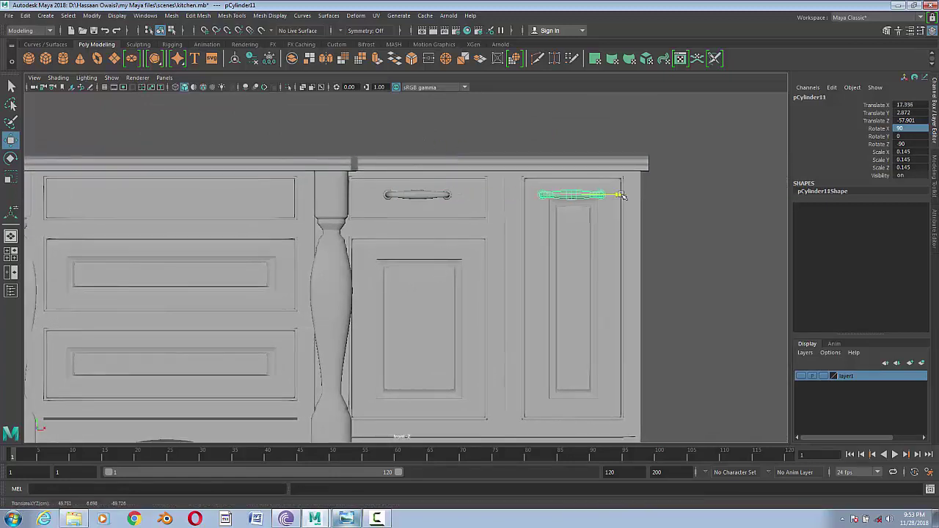
{"action": "middle_click_drag", "start_coordinate": [286, 282], "coordinate": [336, 312], "text": "alt"}
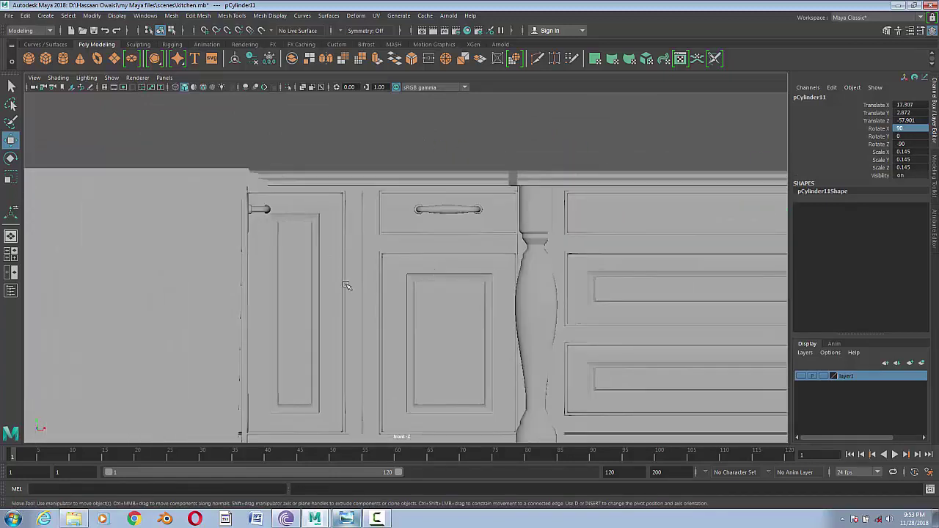
- Duplicate the drawer handle, set its Z rotation to -180, and place it on the lower cabinet door
{"action": "left_click", "coordinate": [442, 211]}
{"action": "key", "text": "ctrl+d"}
{"action": "mouse_move", "coordinate": [449, 172]}
{"action": "left_mouse_down"}
{"action": "mouse_move", "coordinate": [448, 198]}
{"action": "mouse_move", "coordinate": [421, 206]}
{"action": "mouse_move", "coordinate": [452, 195]}
{"action": "left_mouse_up"}
{"action": "key", "text": "e"}
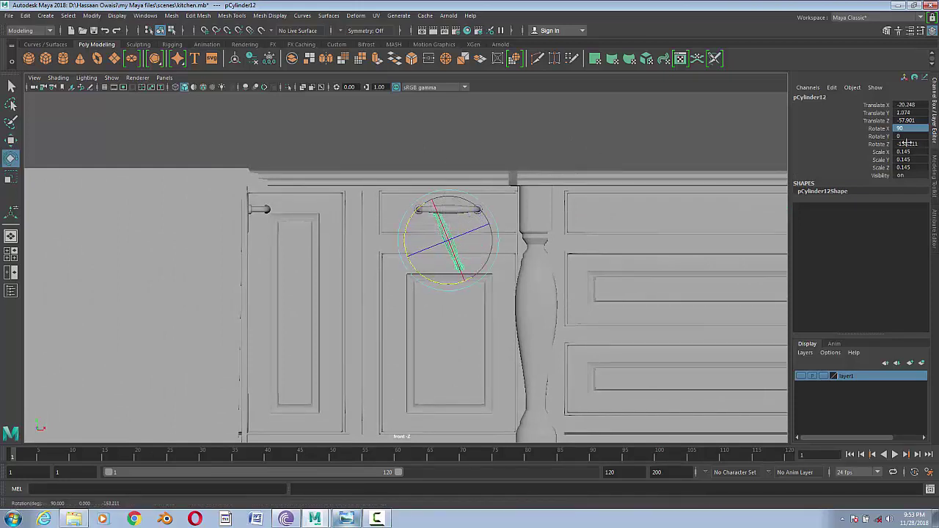
{"action": "double_click", "coordinate": [906, 143]}
{"action": "type", "text": "0"}
{"action": "key", "text": "Return"}
{"action": "key", "text": "w"}
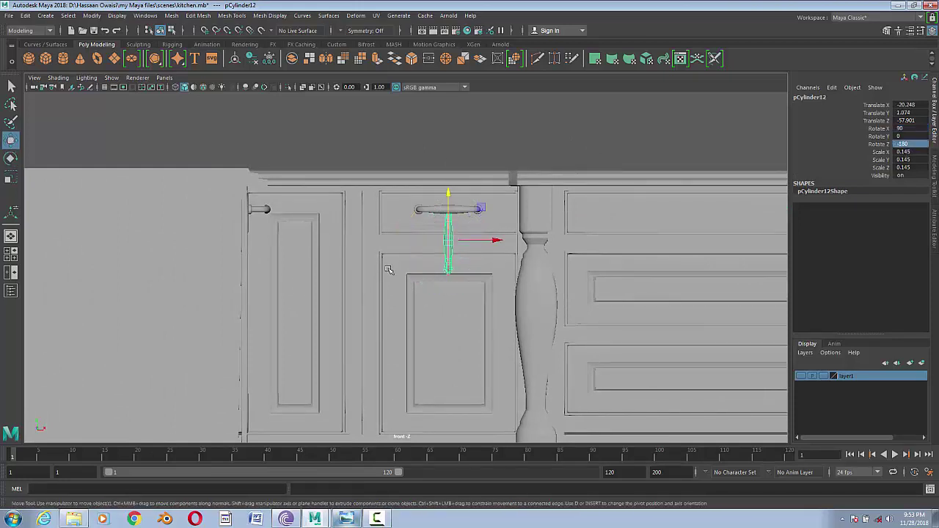
{"action": "mouse_move", "coordinate": [446, 266]}
{"action": "left_mouse_down"}
{"action": "mouse_move", "coordinate": [377, 272]}
{"action": "mouse_move", "coordinate": [325, 260]}
{"action": "mouse_move", "coordinate": [348, 259]}
{"action": "left_mouse_up"}
- Duplicate that handle, give the copy a Y rotation of -90, and slide it toward the corner
{"action": "key", "text": "ctrl+d"}
{"action": "key", "text": "e"}
{"action": "left_click", "coordinate": [910, 136]}
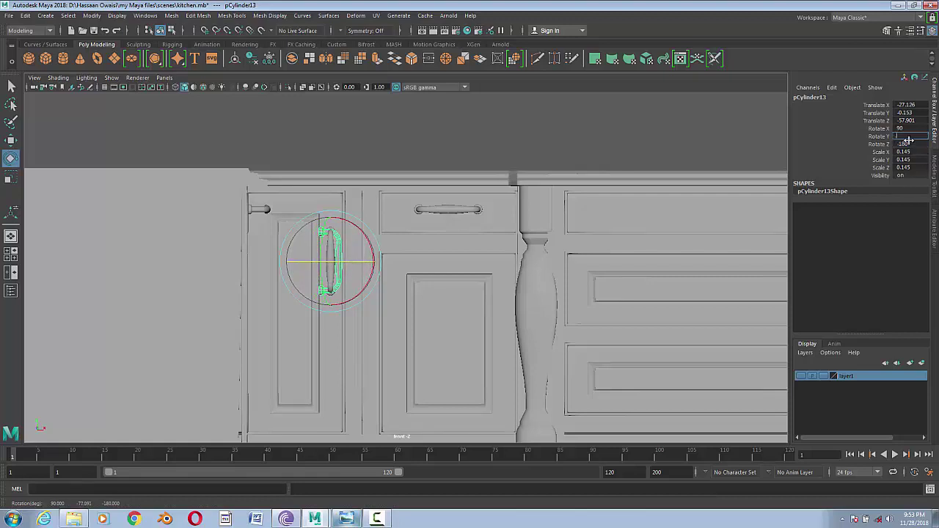
{"action": "type", "text": "-90"}
{"action": "key", "text": "Return"}
{"action": "key", "text": "w"}
{"action": "left_click_drag", "start_coordinate": [367, 260], "coordinate": [303, 260]}
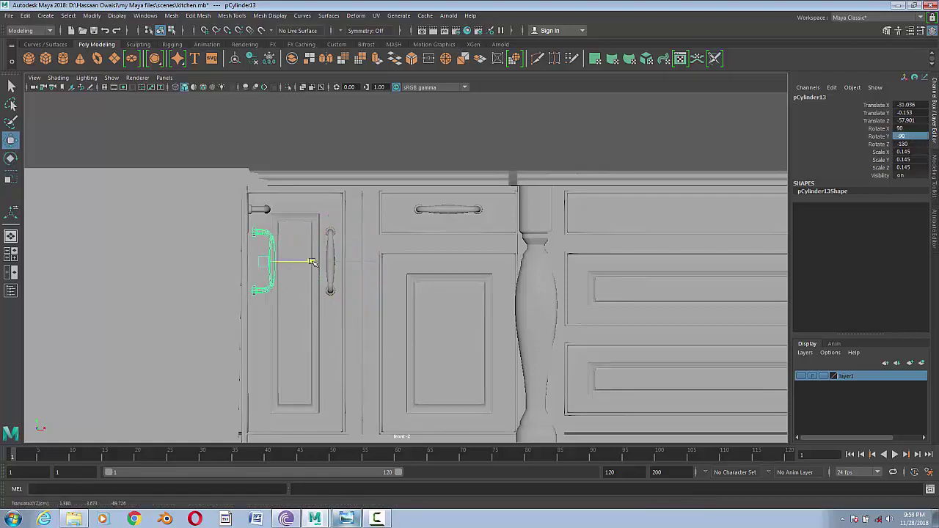
- In perspective, fit the copy onto the corner door, then turn on layer1 visibility
{"action": "key", "text": "space"}
{"action": "left_click_drag", "start_coordinate": [381, 316], "coordinate": [372, 320]}
{"action": "middle_click_drag", "start_coordinate": [289, 371], "coordinate": [429, 361], "text": "alt"}
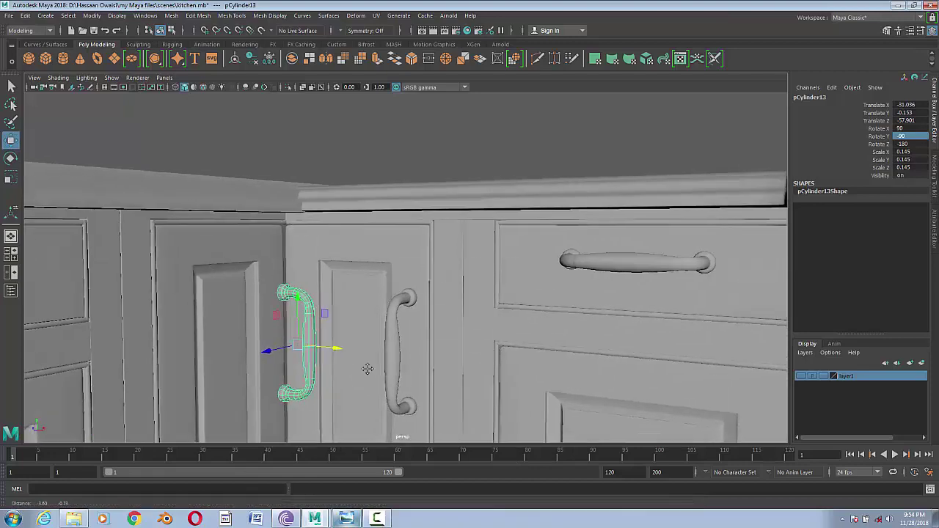
{"action": "left_click_drag", "start_coordinate": [253, 346], "coordinate": [160, 384]}
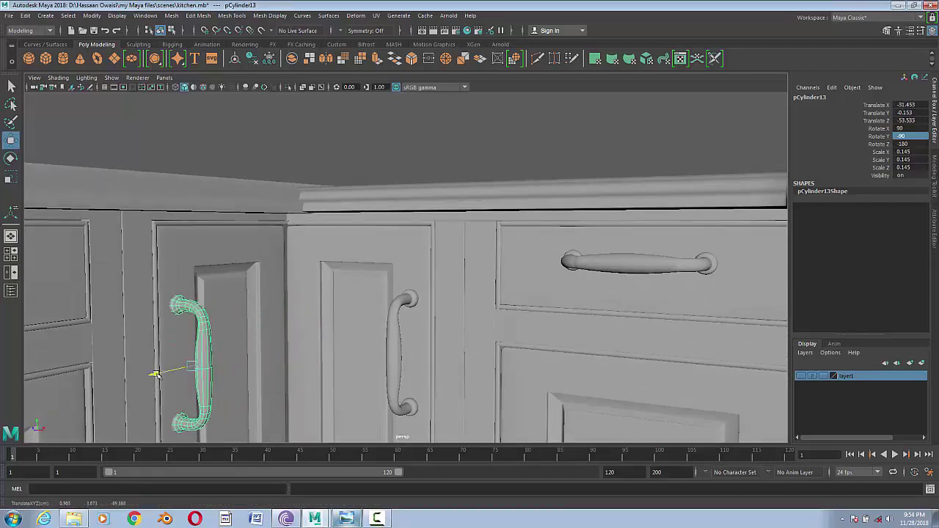
{"action": "scroll", "coordinate": [293, 374], "scroll_direction": "down", "scroll_amount": 10}
{"action": "left_click", "coordinate": [363, 374]}
{"action": "mouse_move", "coordinate": [362, 374]}
{"action": "left_mouse_down", "text": "alt"}
{"action": "mouse_move", "coordinate": [413, 358]}
{"action": "mouse_move", "coordinate": [428, 330]}
{"action": "left_mouse_up", "text": "alt"}
{"action": "left_click", "coordinate": [800, 376]}
- Render the kitchen in Arnold RenderView, close the preview, and save the scene
{"action": "left_click", "coordinate": [448, 16]}
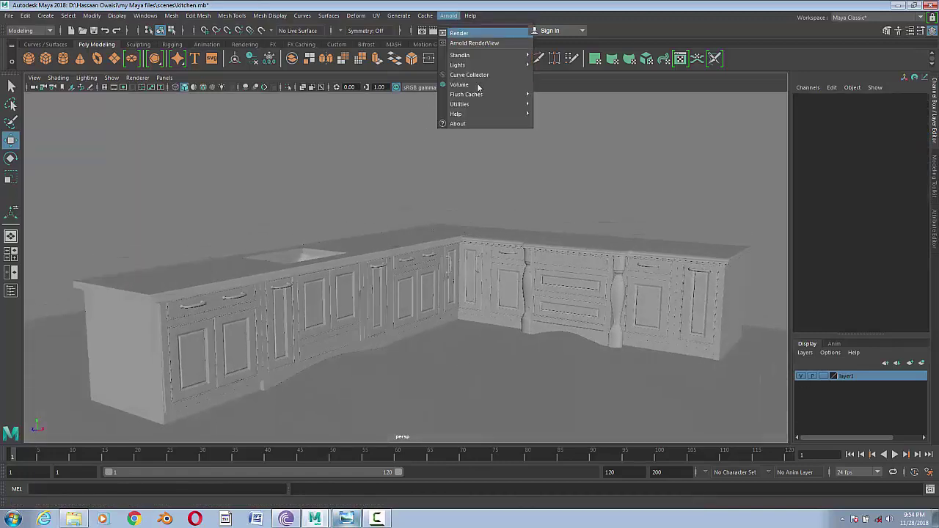
{"action": "left_click", "coordinate": [459, 33]}
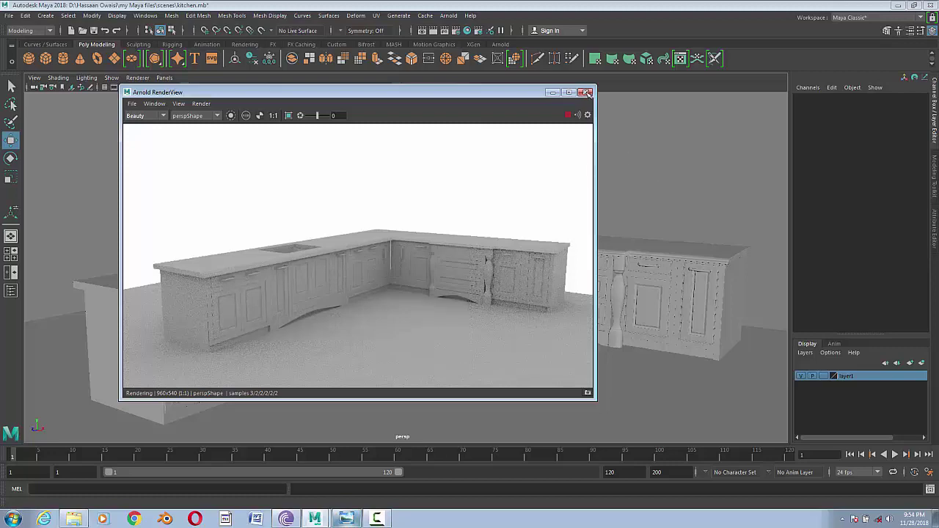
{"action": "left_click", "coordinate": [586, 92]}
{"action": "left_click", "coordinate": [9, 15]}
{"action": "left_click", "coordinate": [22, 55]}
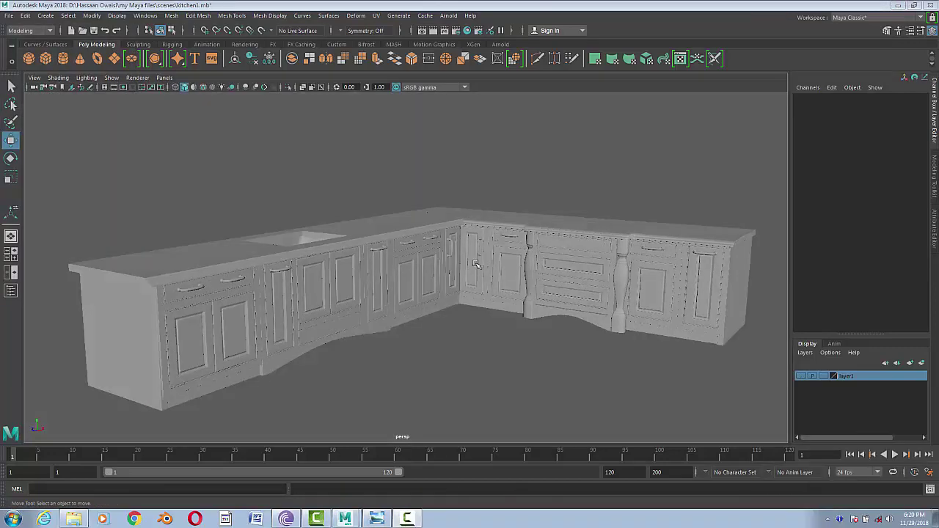
- Select the countertop, zoom in on the sink, and check its smooth preview
{"action": "left_click", "coordinate": [173, 258]}
{"action": "key", "text": "q"}
{"action": "key", "text": "f"}
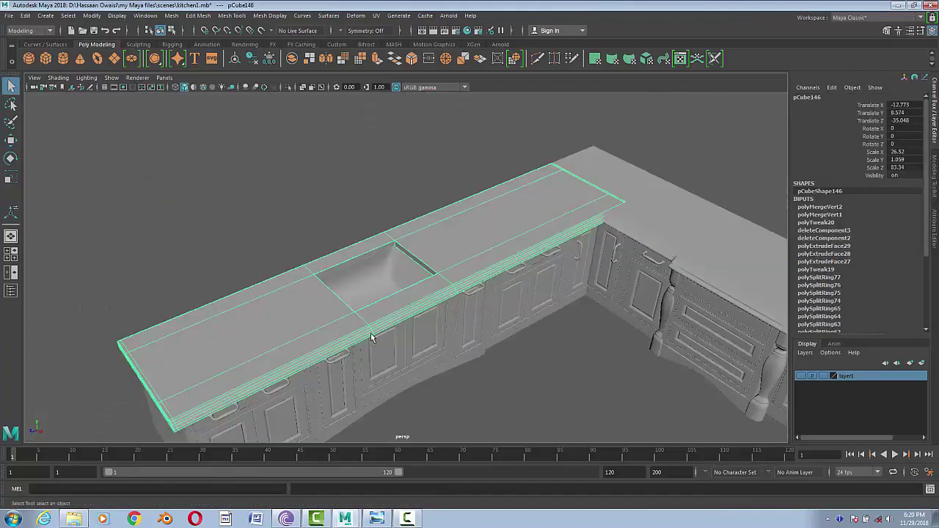
{"action": "left_click_drag", "start_coordinate": [372, 337], "coordinate": [352, 274], "text": "alt"}
{"action": "scroll", "coordinate": [353, 274], "scroll_direction": "up", "scroll_amount": 2}
{"action": "scroll", "coordinate": [484, 345], "scroll_direction": "up", "scroll_amount": 2}
{"action": "scroll", "coordinate": [454, 325], "scroll_direction": "up", "scroll_amount": 2}
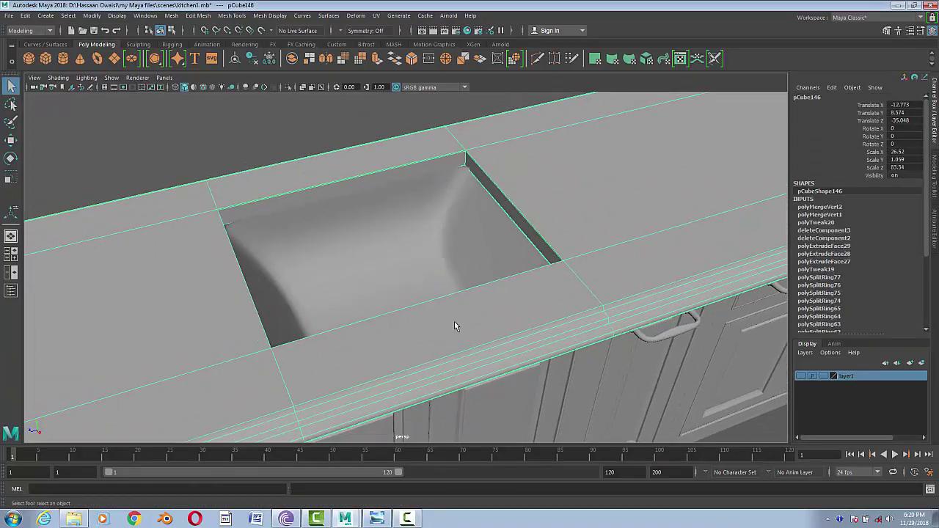
{"action": "key", "text": "3"}
{"action": "key", "text": "1"}
- With Insert Edge Loop, add loops beside the sink's left and right sides
{"action": "left_click", "coordinate": [232, 16]}
{"action": "left_click", "coordinate": [249, 91]}
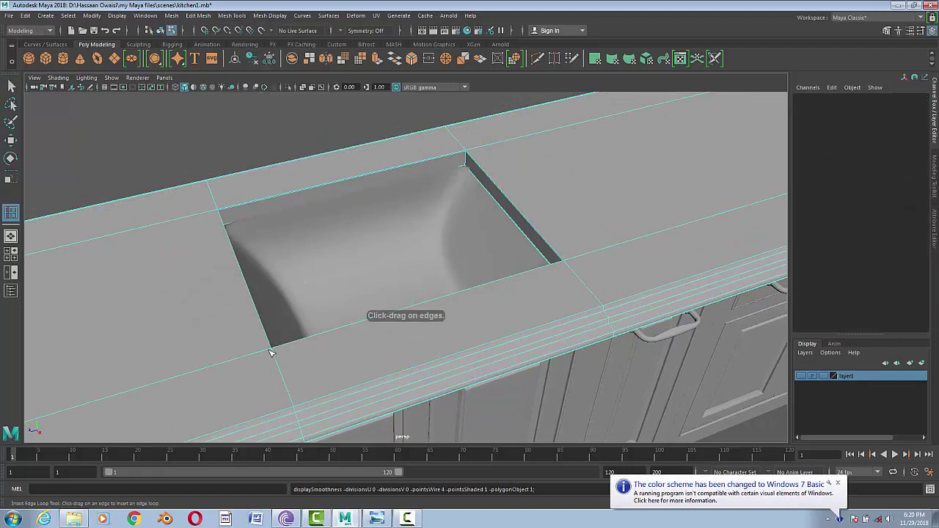
{"action": "left_click", "coordinate": [270, 352]}
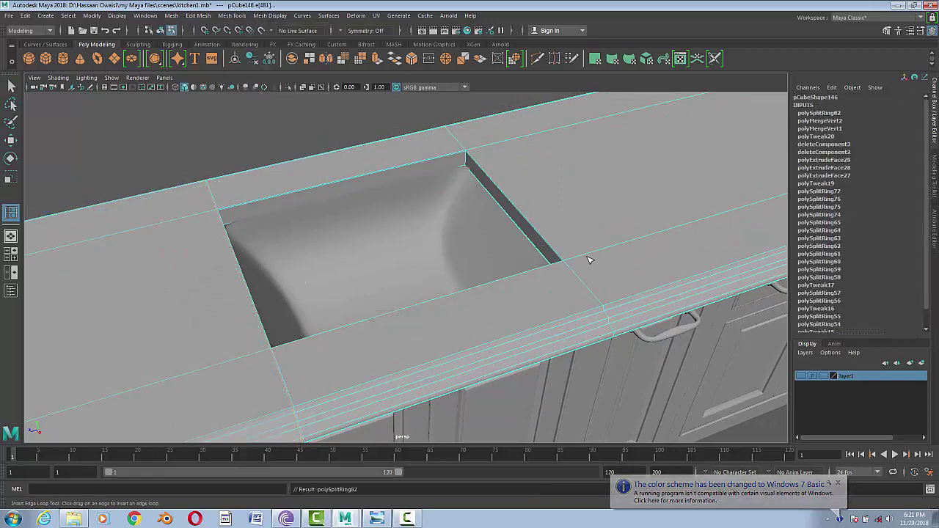
{"action": "left_click", "coordinate": [559, 265]}
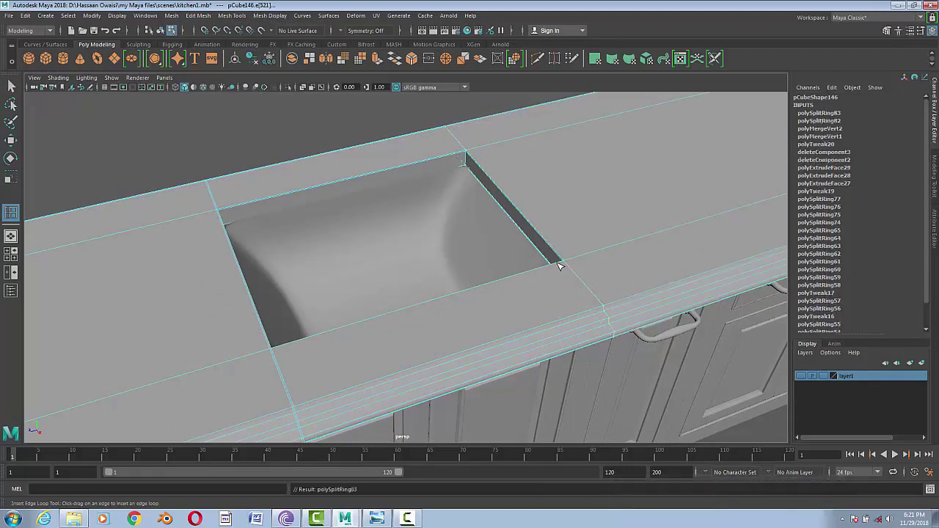
{"action": "key", "text": "3"}
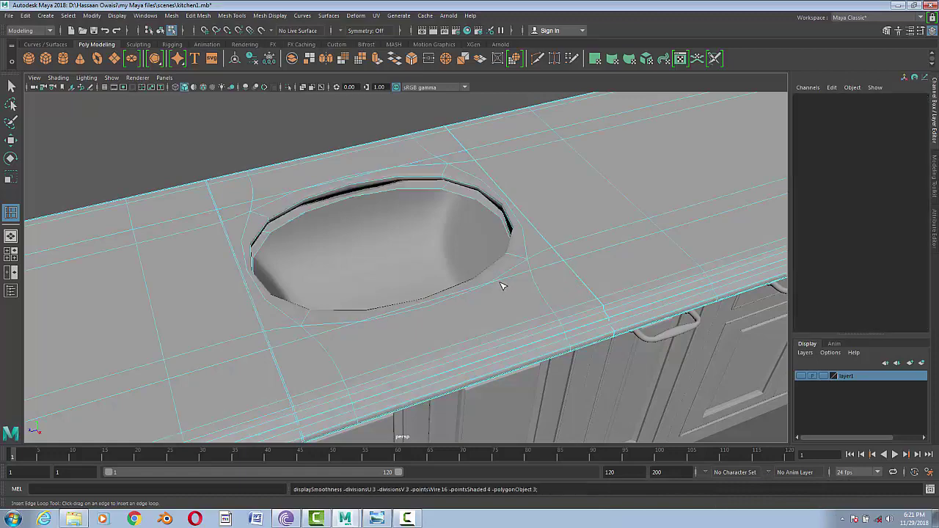
{"action": "key", "text": "1"}
- Add edge loops along the front edge, right corner, back corner and back edge of the sink
{"action": "left_click", "coordinate": [286, 346]}
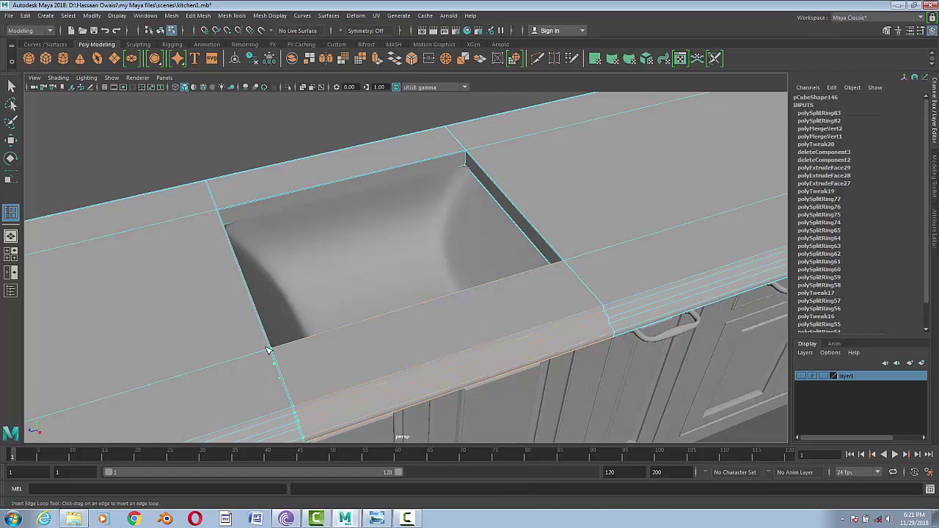
{"action": "left_click", "coordinate": [275, 353]}
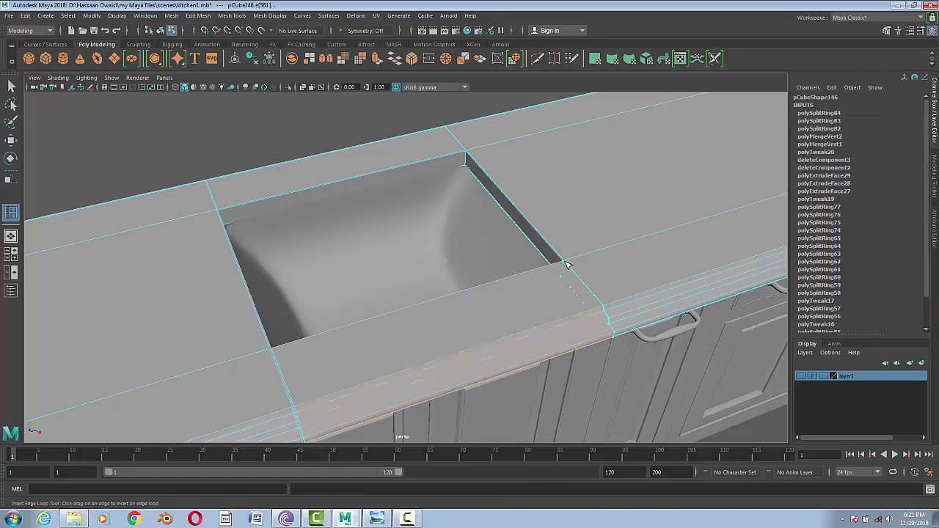
{"action": "left_click", "coordinate": [566, 264]}
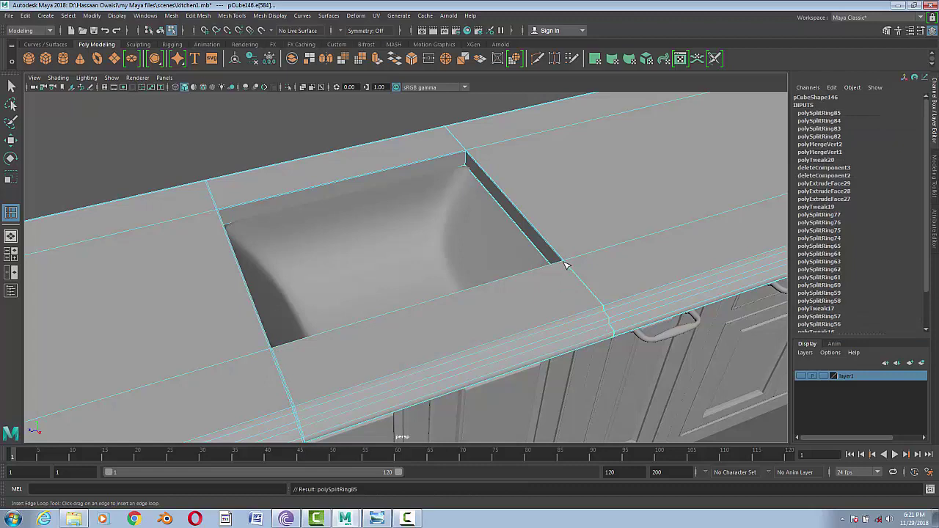
{"action": "left_click", "coordinate": [467, 157]}
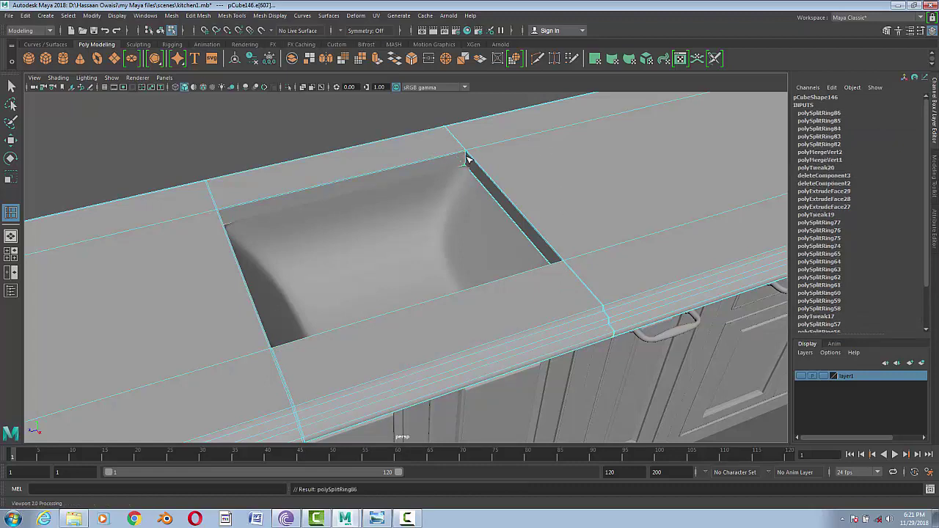
{"action": "left_click", "coordinate": [221, 215]}
{"action": "key", "text": "3"}
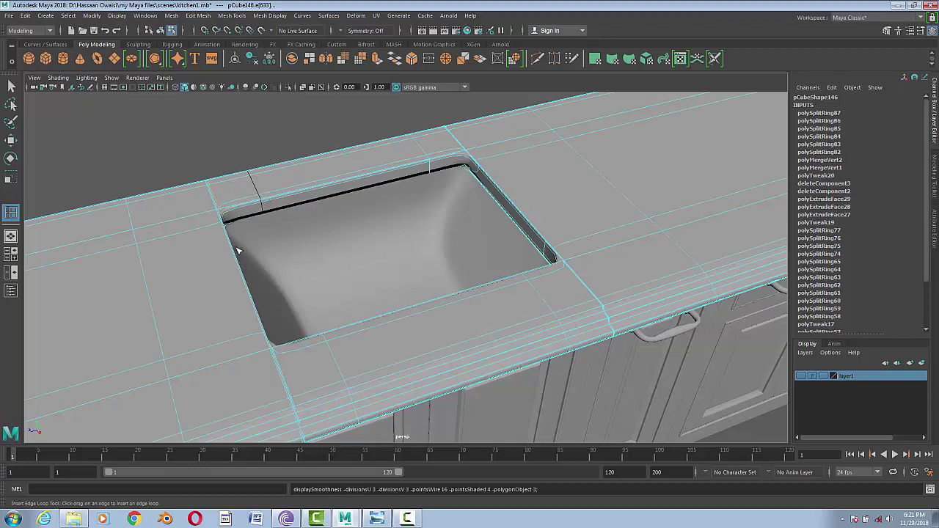
{"action": "key", "text": "1"}
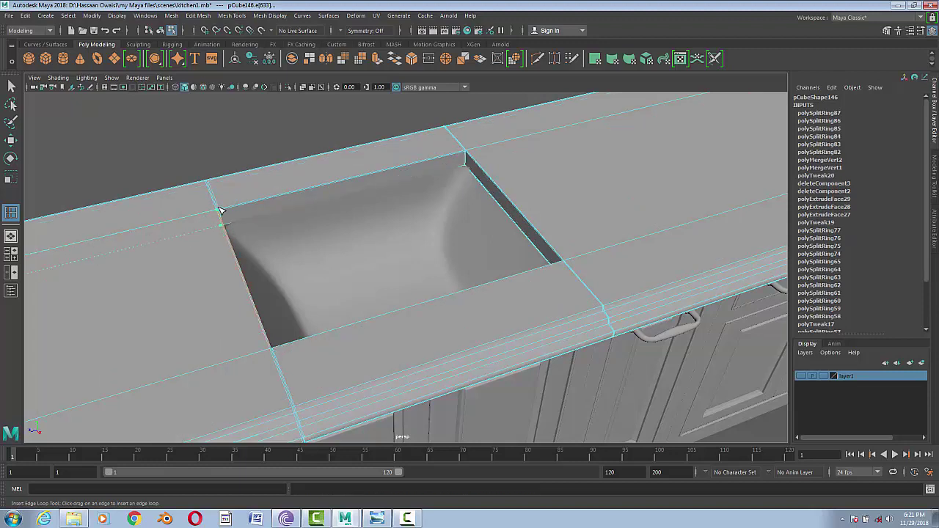
- Add final loops at the sink's back-left, front-left and right edges, then deselect
{"action": "left_click", "coordinate": [223, 212]}
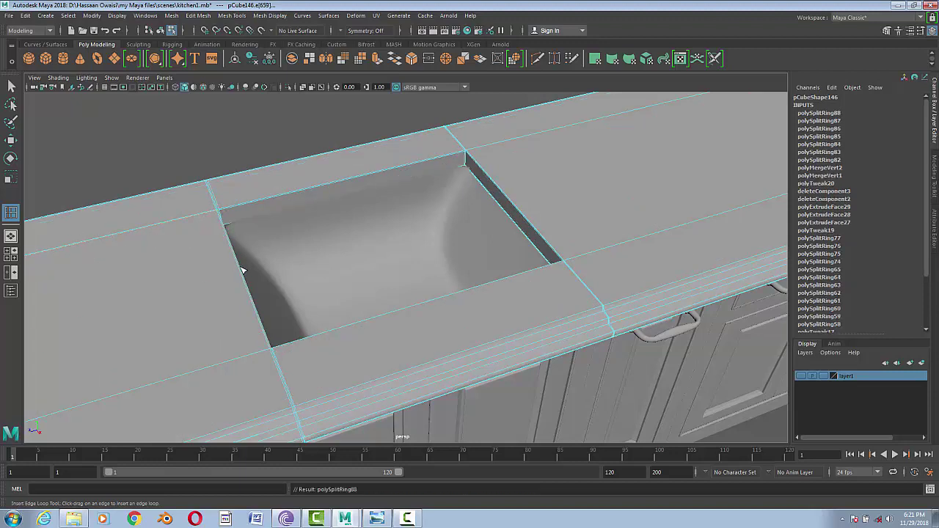
{"action": "left_click", "coordinate": [272, 349]}
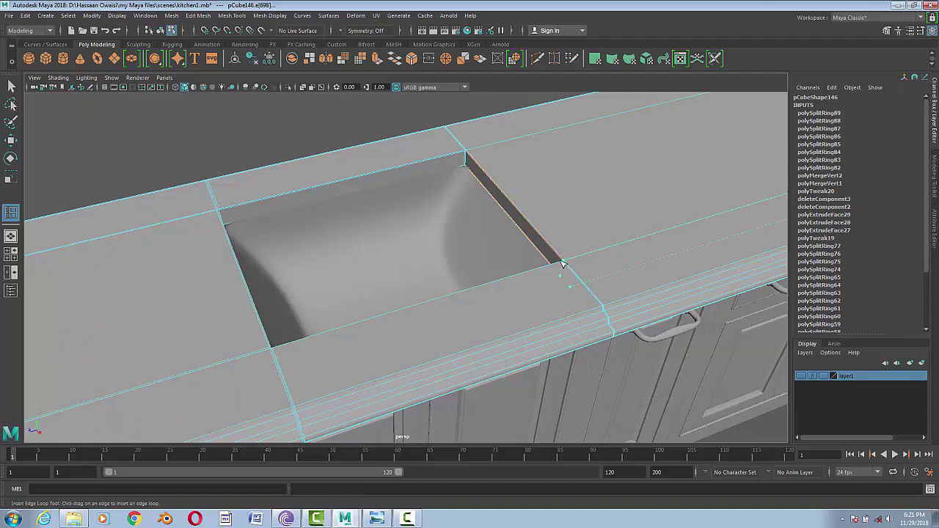
{"action": "left_click", "coordinate": [562, 263]}
{"action": "key", "text": "w"}
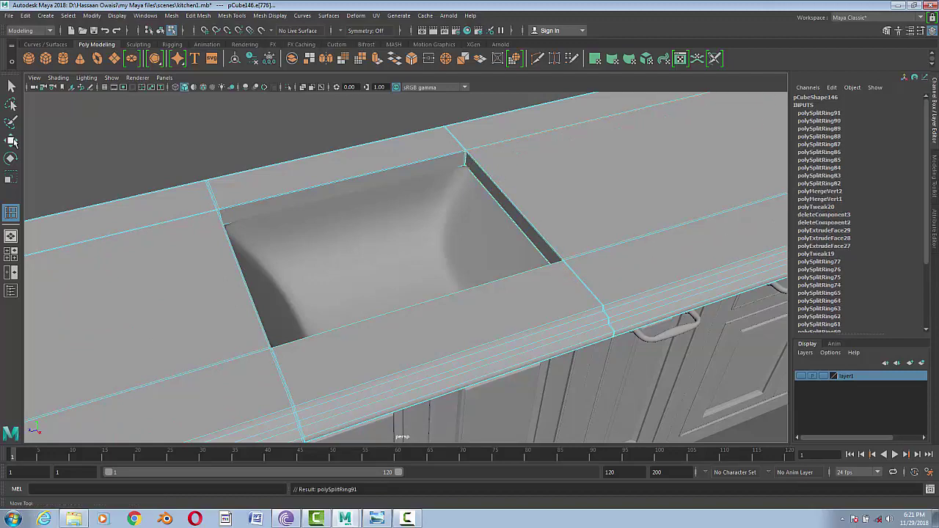
{"action": "right_click_drag", "start_coordinate": [210, 231], "coordinate": [230, 220]}
{"action": "left_click", "coordinate": [215, 169]}
- Scale the sink basin wider along X to 11.013
{"action": "scroll", "coordinate": [215, 169], "scroll_direction": "down", "scroll_amount": 5}
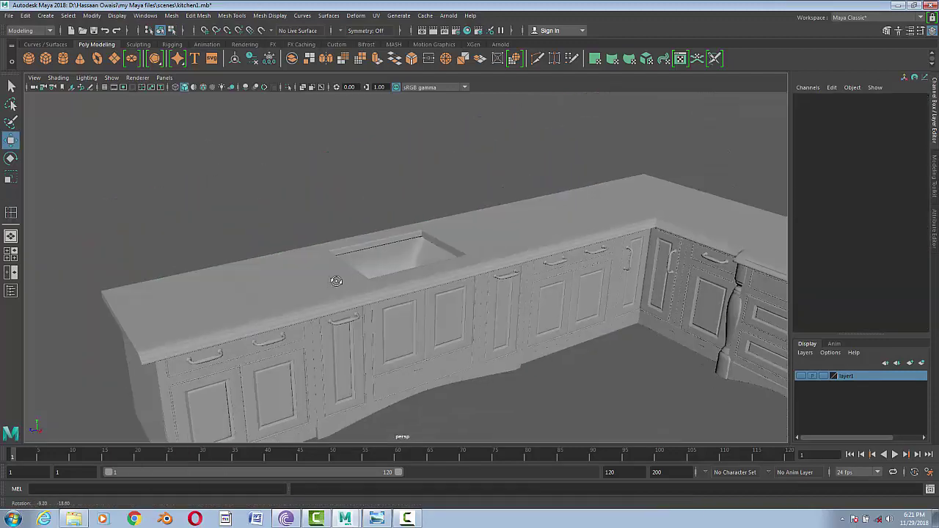
{"action": "scroll", "coordinate": [367, 250], "scroll_direction": "up", "scroll_amount": 3}
{"action": "scroll", "coordinate": [455, 293], "scroll_direction": "up", "scroll_amount": 3}
{"action": "scroll", "coordinate": [540, 337], "scroll_direction": "up", "scroll_amount": 3}
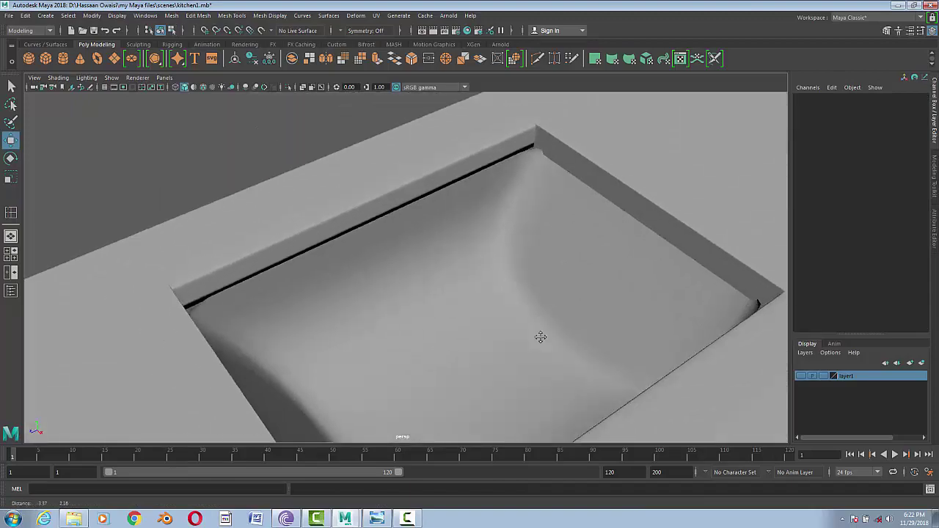
{"action": "scroll", "coordinate": [540, 337], "scroll_direction": "up", "scroll_amount": 1}
{"action": "left_click", "coordinate": [458, 252]}
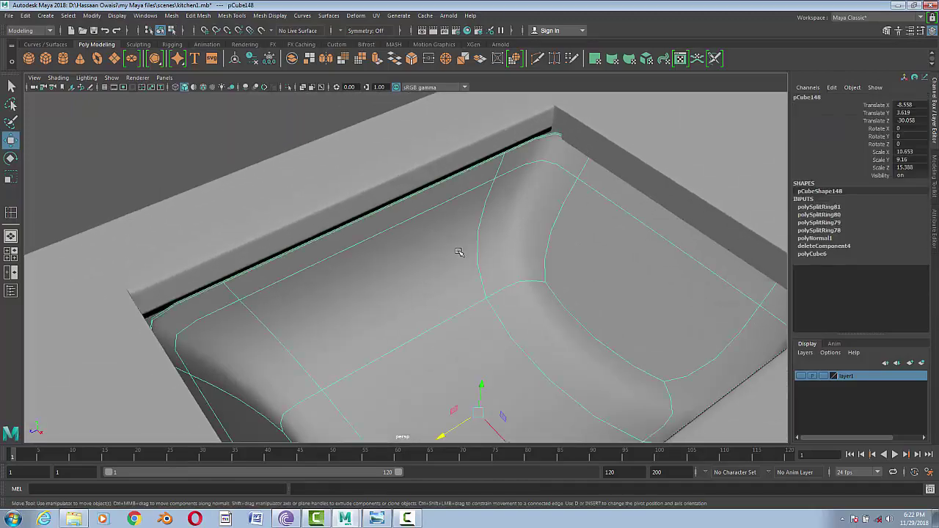
{"action": "left_click_drag", "start_coordinate": [440, 281], "coordinate": [499, 272], "text": "alt"}
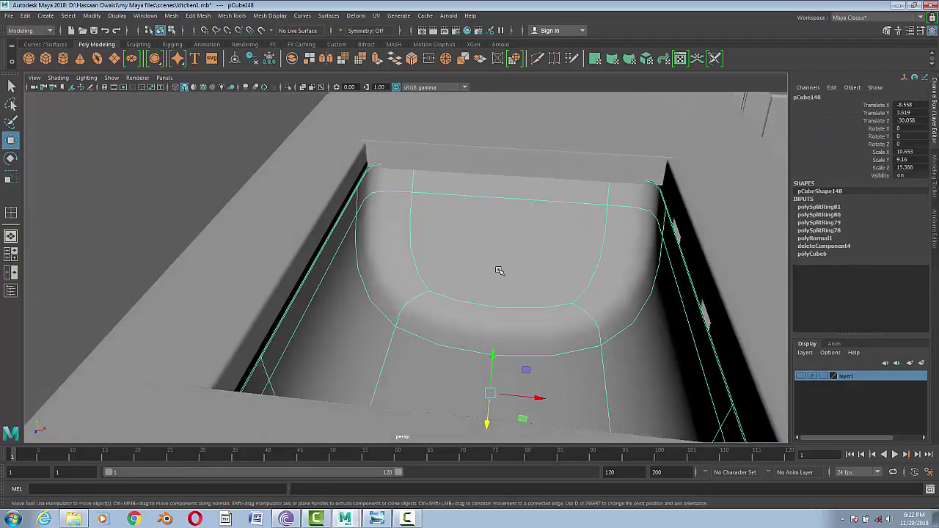
{"action": "key", "text": "r"}
{"action": "left_click_drag", "start_coordinate": [534, 398], "coordinate": [380, 321]}
{"action": "scroll", "coordinate": [378, 357], "scroll_direction": "down", "scroll_amount": 3}
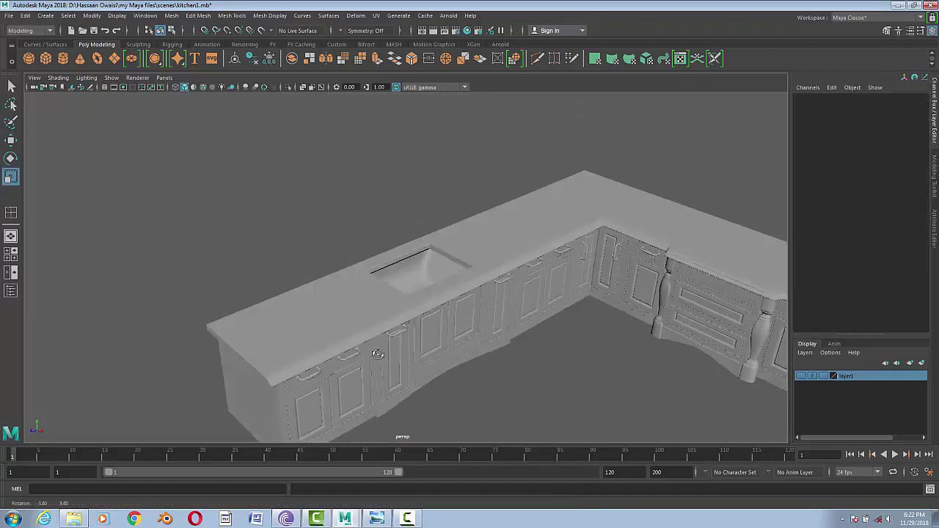
{"action": "scroll", "coordinate": [377, 357], "scroll_direction": "up", "scroll_amount": 2}
{"action": "key", "text": "w"}
{"action": "mouse_move", "coordinate": [661, 366]}
{"action": "left_mouse_down", "text": "alt"}
{"action": "mouse_move", "coordinate": [575, 377]}
{"action": "mouse_move", "coordinate": [477, 330]}
{"action": "left_mouse_up", "text": "alt"}
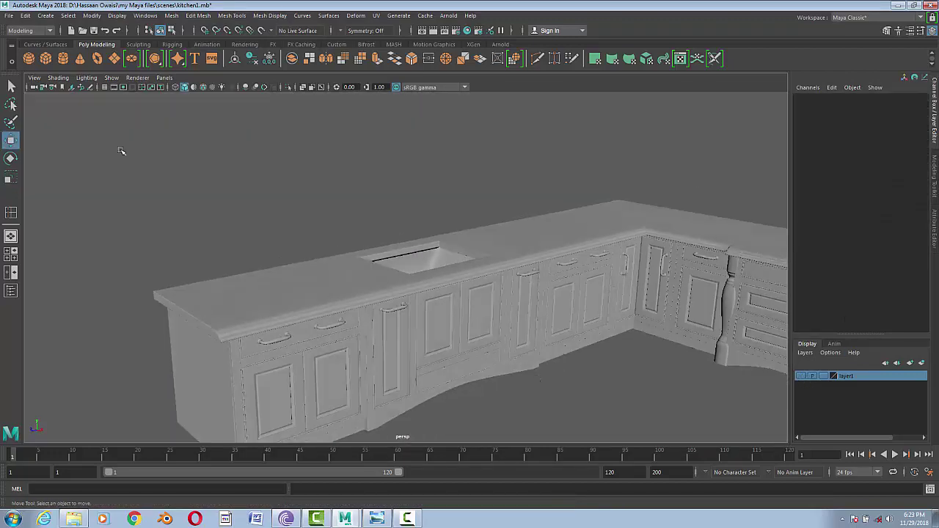
{"action": "left_click", "coordinate": [8, 15]}
- Save the scene, then create a torus and frame it in the view
{"action": "left_click", "coordinate": [33, 54]}
{"action": "left_click", "coordinate": [97, 59]}
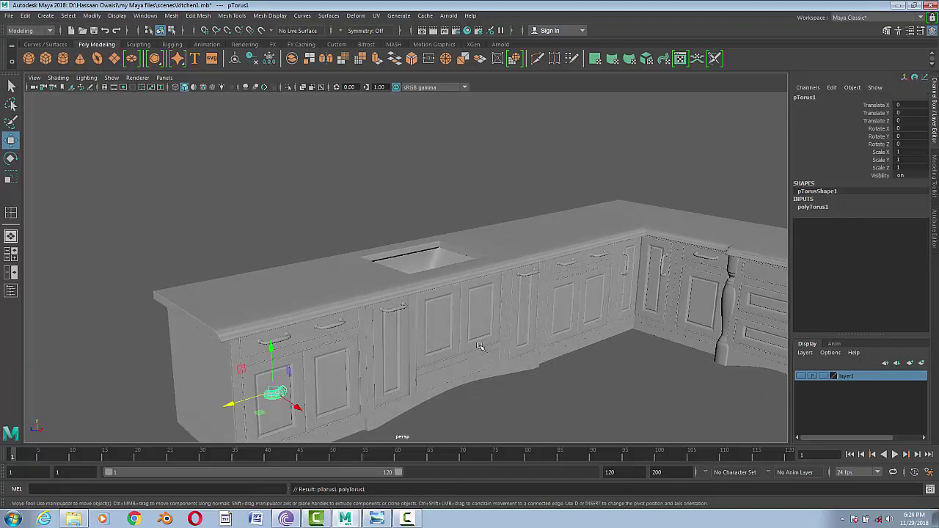
{"action": "left_click_drag", "start_coordinate": [306, 408], "coordinate": [353, 430]}
{"action": "key", "text": "f"}
{"action": "scroll", "coordinate": [470, 380], "scroll_direction": "down", "scroll_amount": 3}
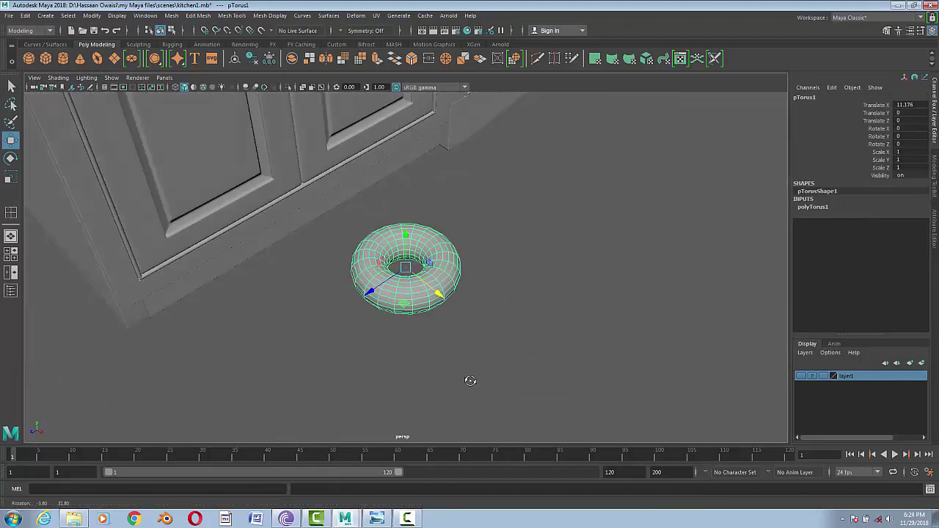
- In polyTorus1, set the radius to about 3.1 and the section radius to 0.2
{"action": "left_click", "coordinate": [910, 30]}
{"action": "left_click_drag", "start_coordinate": [823, 159], "coordinate": [824, 169]}
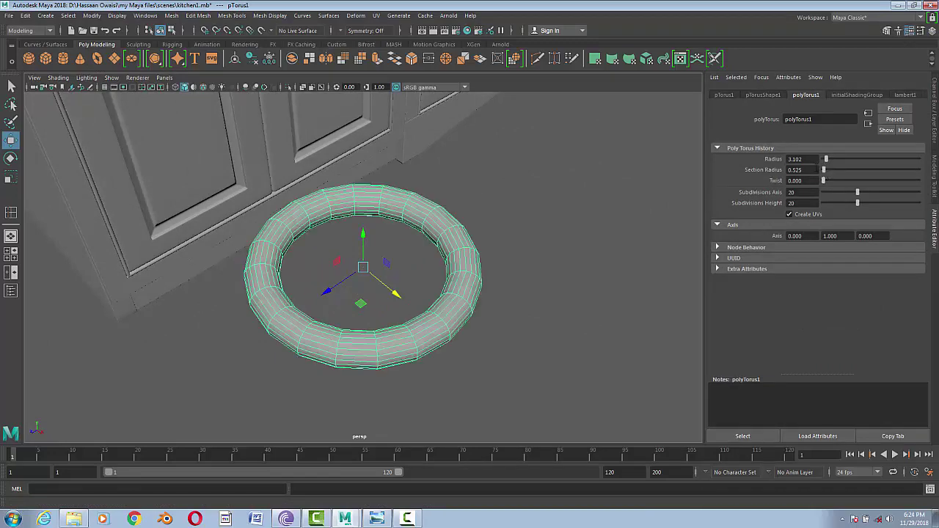
{"action": "type", "text": "0.3"}
{"action": "key", "text": "Return"}
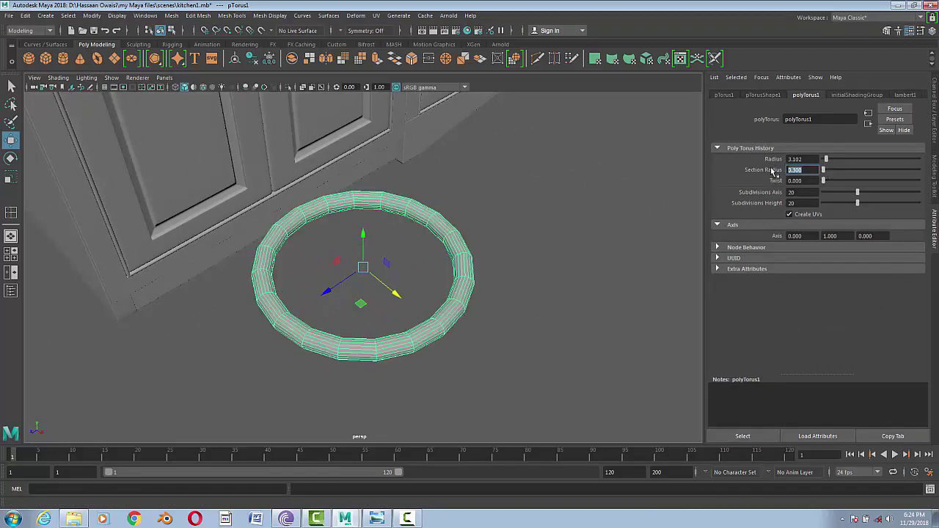
{"action": "type", "text": "0.2"}
{"action": "key", "text": "Return"}
{"action": "scroll", "coordinate": [398, 295], "scroll_direction": "down", "scroll_amount": 5}
{"action": "scroll", "coordinate": [398, 296], "scroll_direction": "up", "scroll_amount": 4}
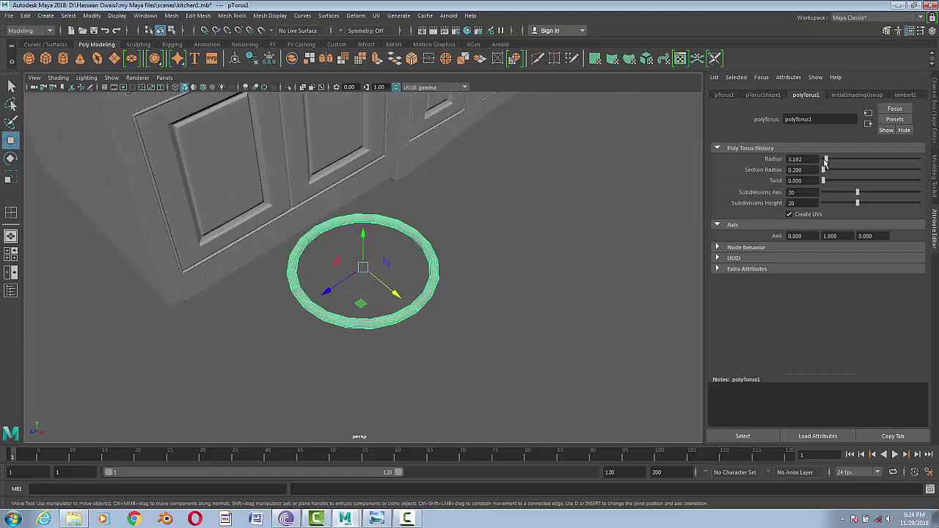
- Shrink the torus radius to 2.587 and set 12 axis subdivisions
{"action": "left_click_drag", "start_coordinate": [824, 160], "coordinate": [826, 161]}
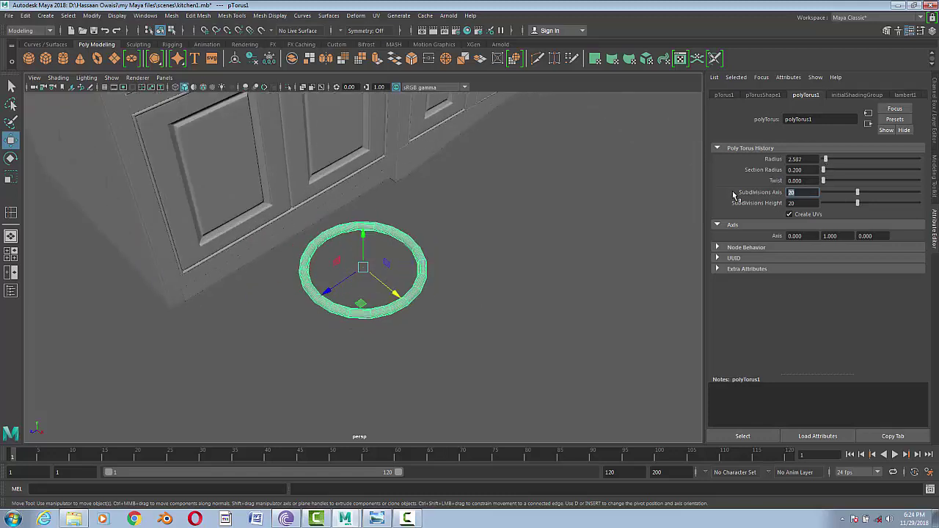
{"action": "type", "text": "10"}
{"action": "key", "text": "Return"}
{"action": "type", "text": "12"}
{"action": "key", "text": "Return"}
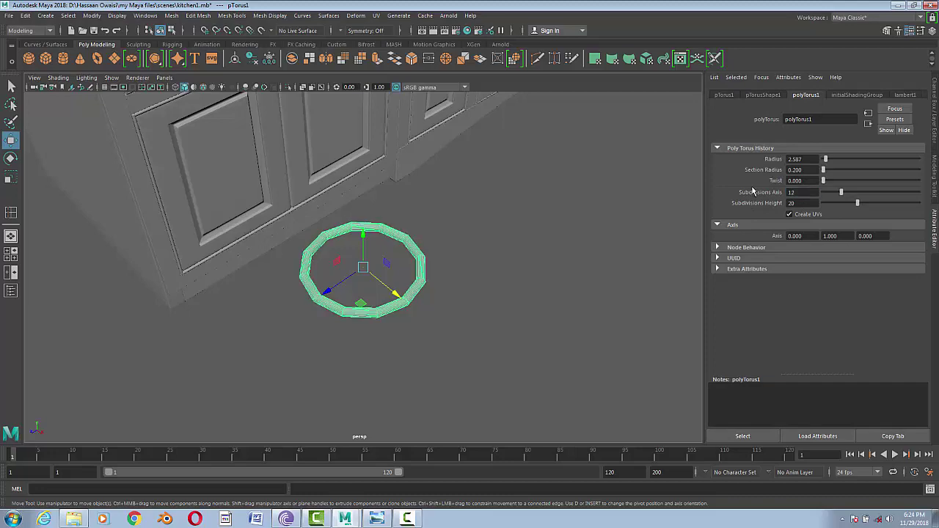
- Set the torus to 10 height subdivisions, then deselect it
{"action": "right_click", "coordinate": [399, 237]}
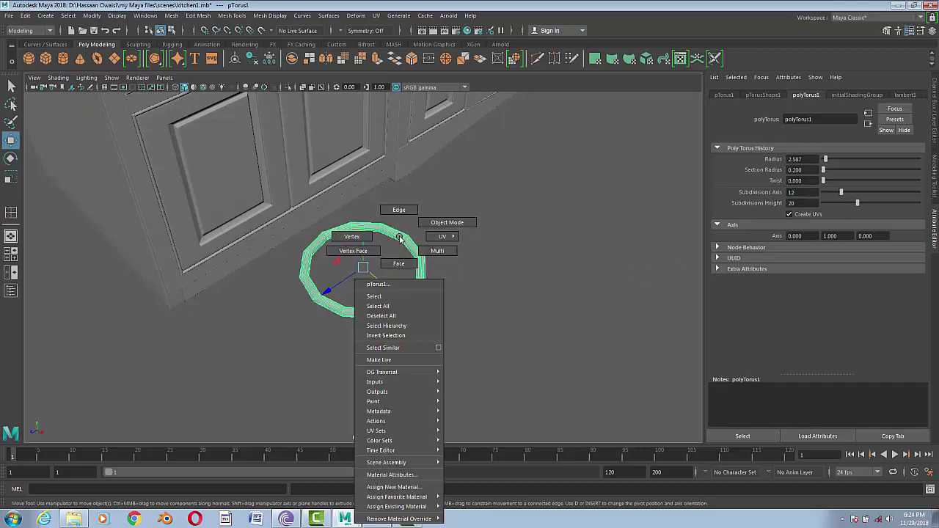
{"action": "left_click", "coordinate": [788, 214]}
{"action": "type", "text": "10"}
{"action": "key", "text": "Return"}
{"action": "key", "text": "f"}
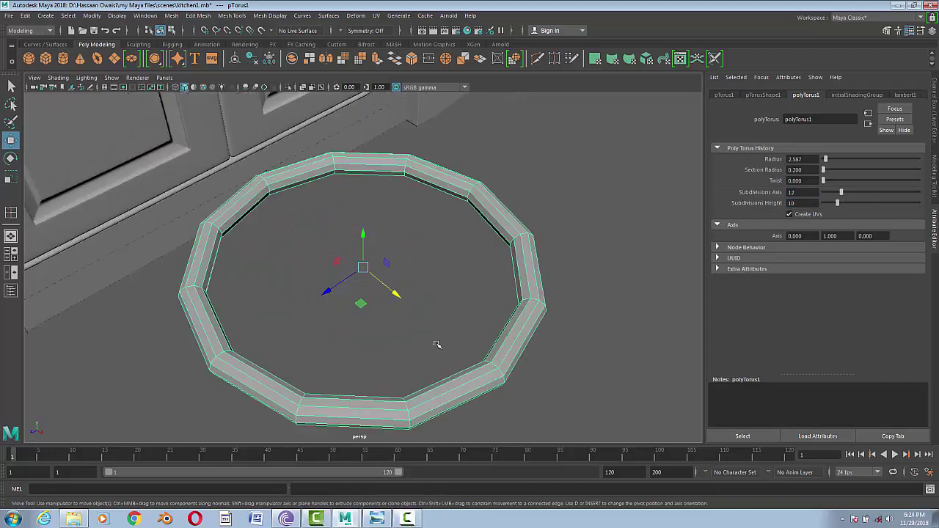
{"action": "right_click", "coordinate": [490, 198]}
{"action": "left_click", "coordinate": [446, 276]}
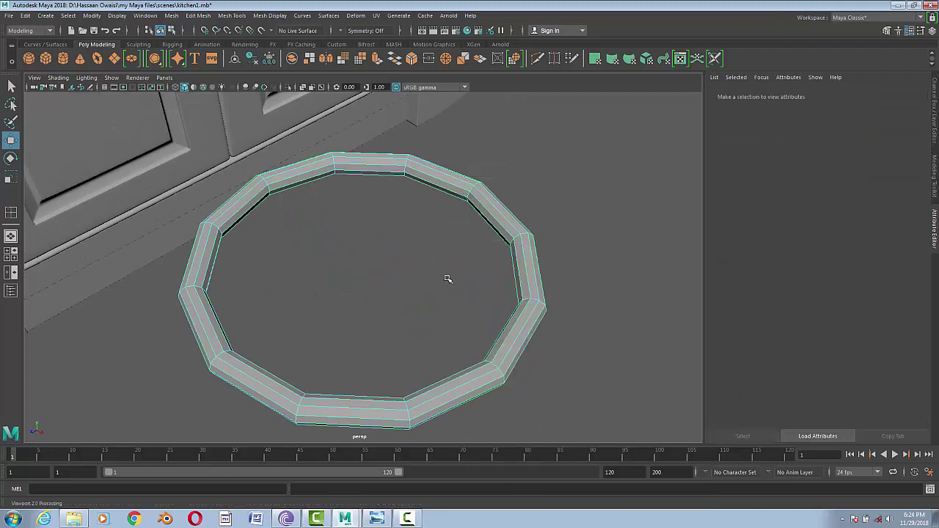
{"action": "key", "text": "space"}
- In top view, select the right half of the torus faces and delete them
{"action": "left_click_drag", "start_coordinate": [446, 276], "coordinate": [443, 280]}
{"action": "mouse_move", "coordinate": [442, 280]}
{"action": "right_mouse_down", "text": "alt"}
{"action": "mouse_move", "coordinate": [314, 314]}
{"action": "mouse_move", "coordinate": [417, 292]}
{"action": "mouse_move", "coordinate": [352, 286]}
{"action": "mouse_move", "coordinate": [677, 305]}
{"action": "right_mouse_up", "text": "alt"}
{"action": "middle_click_drag", "start_coordinate": [677, 306], "coordinate": [667, 220], "text": "alt"}
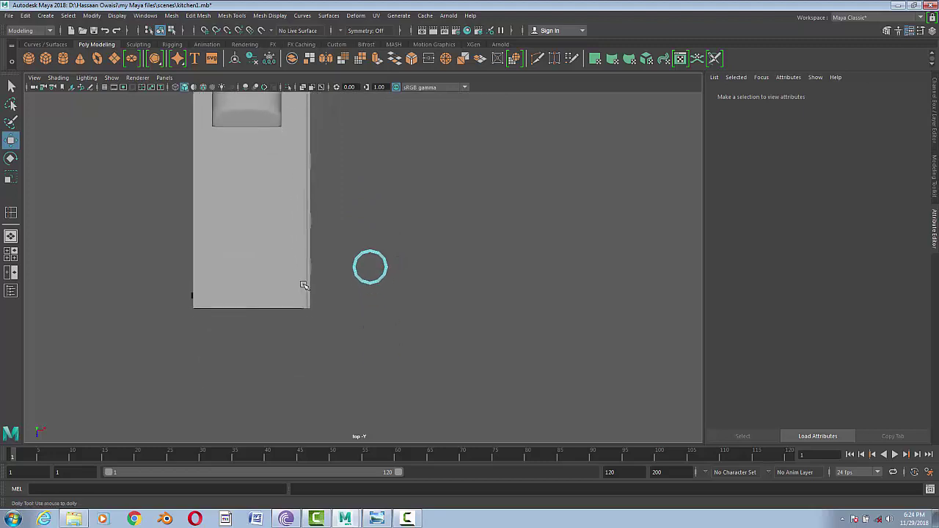
{"action": "right_click_drag", "start_coordinate": [345, 264], "coordinate": [371, 299], "text": "alt"}
{"action": "left_click_drag", "start_coordinate": [388, 223], "coordinate": [435, 327]}
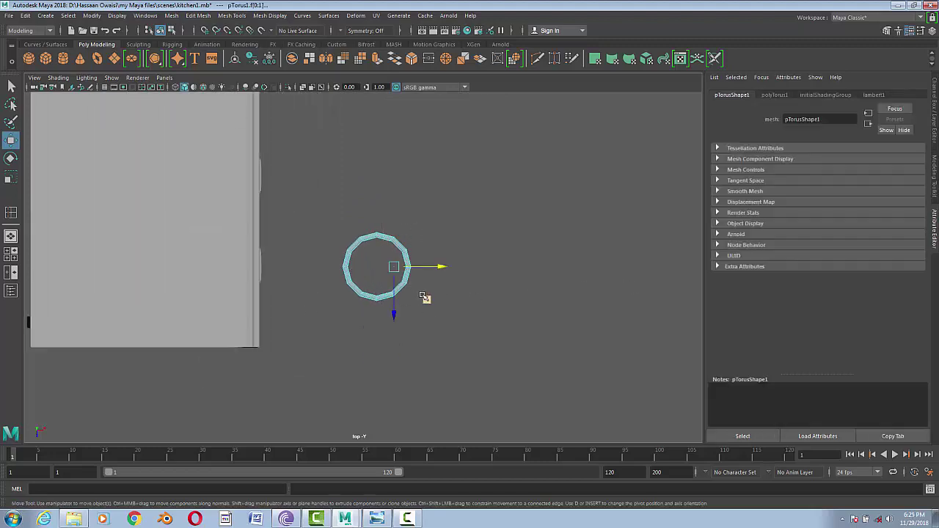
{"action": "key", "text": "Delete"}
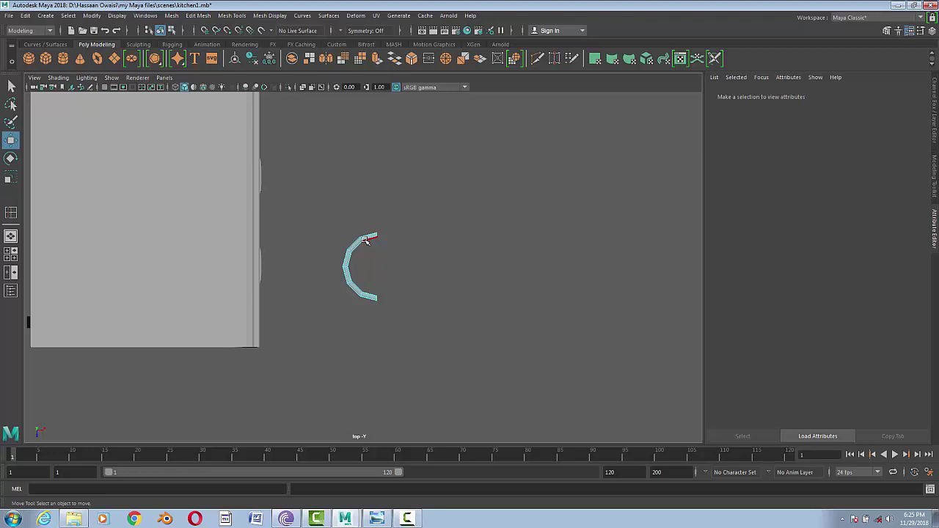
- Move the arc's bottom end vertices up and right into a straight lower arm
{"action": "scroll", "coordinate": [403, 273], "scroll_direction": "up", "scroll_amount": 3}
{"action": "right_click_drag", "start_coordinate": [360, 198], "coordinate": [413, 184]}
{"action": "scroll", "coordinate": [389, 316], "scroll_direction": "up", "scroll_amount": 2}
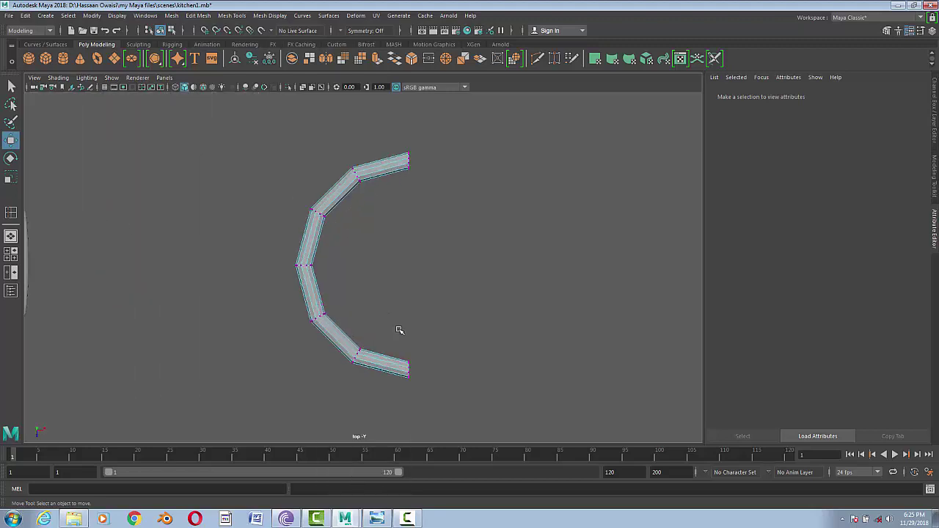
{"action": "mouse_move", "coordinate": [347, 138]}
{"action": "left_mouse_down"}
{"action": "mouse_move", "coordinate": [442, 210]}
{"action": "mouse_move", "coordinate": [406, 232]}
{"action": "mouse_move", "coordinate": [404, 245]}
{"action": "left_mouse_up"}
{"action": "left_click_drag", "start_coordinate": [335, 396], "coordinate": [437, 342]}
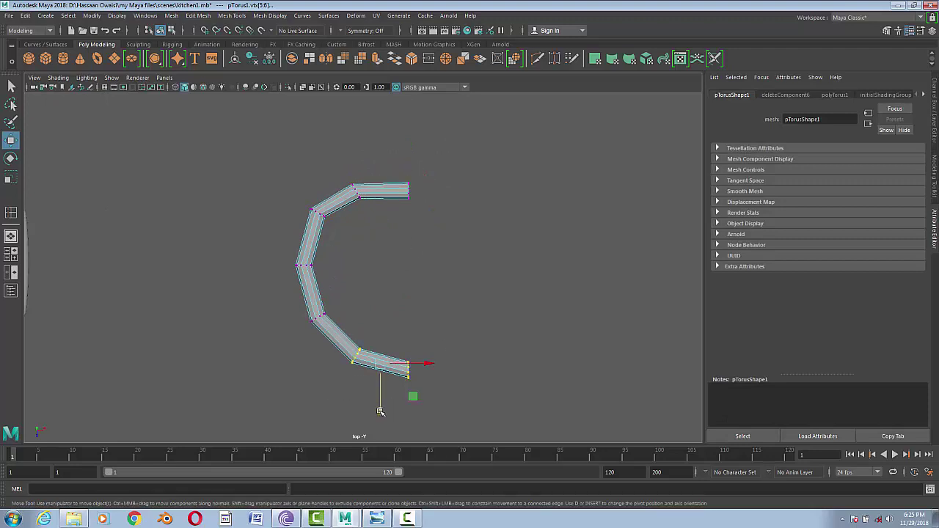
{"action": "left_click_drag", "start_coordinate": [380, 411], "coordinate": [381, 397]}
{"action": "mouse_move", "coordinate": [388, 349]}
{"action": "left_mouse_down"}
{"action": "mouse_move", "coordinate": [414, 350]}
{"action": "mouse_move", "coordinate": [431, 327]}
{"action": "left_mouse_up"}
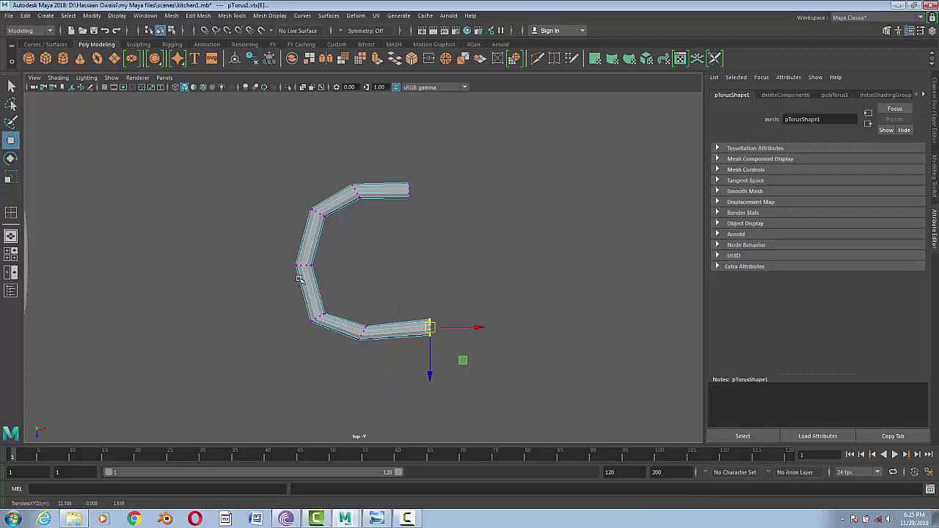
- Push the C's middle left, pull the upper bend down-left, and turn on smooth preview
{"action": "left_click_drag", "start_coordinate": [276, 247], "coordinate": [314, 284]}
{"action": "left_click_drag", "start_coordinate": [349, 265], "coordinate": [341, 267]}
{"action": "left_click", "coordinate": [317, 211]}
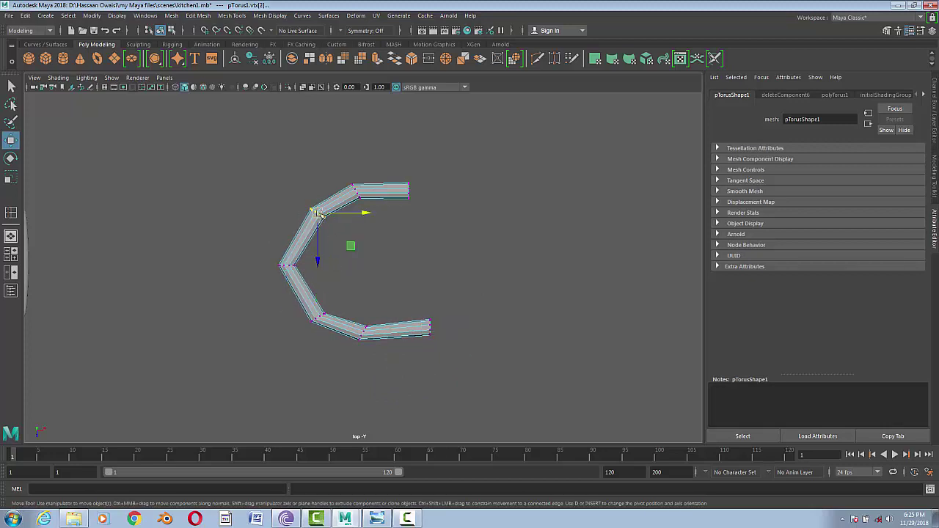
{"action": "left_click_drag", "start_coordinate": [317, 211], "coordinate": [304, 223]}
{"action": "left_click", "coordinate": [323, 320]}
{"action": "key", "text": "3"}
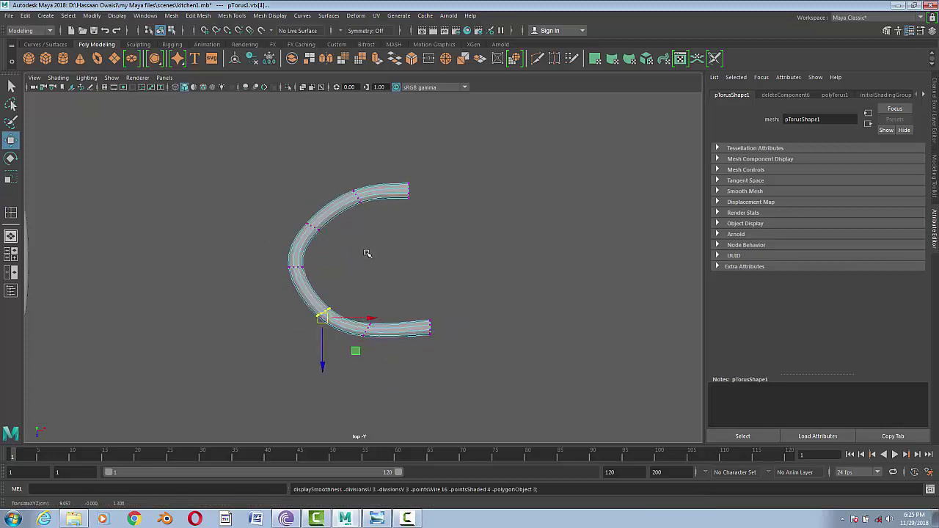
- Shift the top arm's end left and nudge the bend vertices to round the C
{"action": "mouse_move", "coordinate": [342, 168]}
{"action": "left_mouse_down"}
{"action": "mouse_move", "coordinate": [426, 212]}
{"action": "mouse_move", "coordinate": [400, 192]}
{"action": "mouse_move", "coordinate": [357, 230]}
{"action": "left_mouse_up"}
{"action": "left_click", "coordinate": [335, 198]}
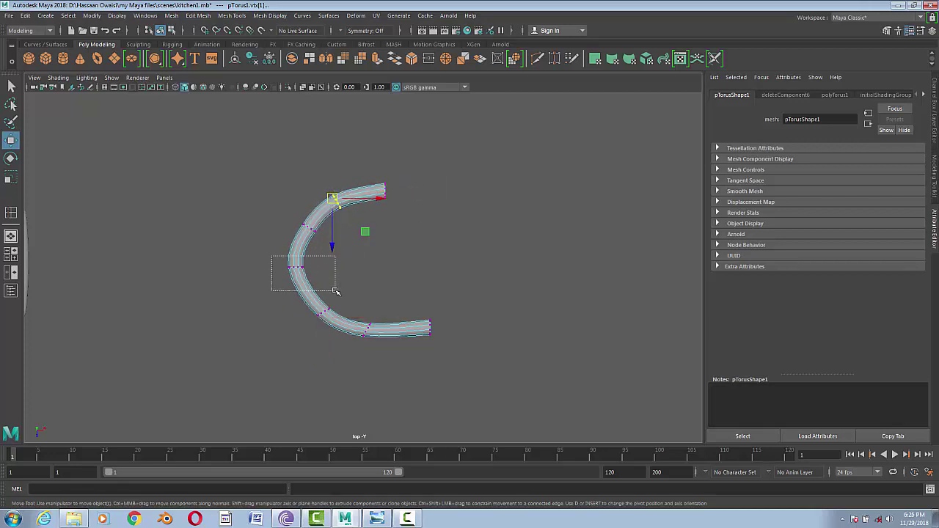
{"action": "left_click_drag", "start_coordinate": [270, 254], "coordinate": [335, 290]}
{"action": "left_click_drag", "start_coordinate": [328, 182], "coordinate": [396, 222]}
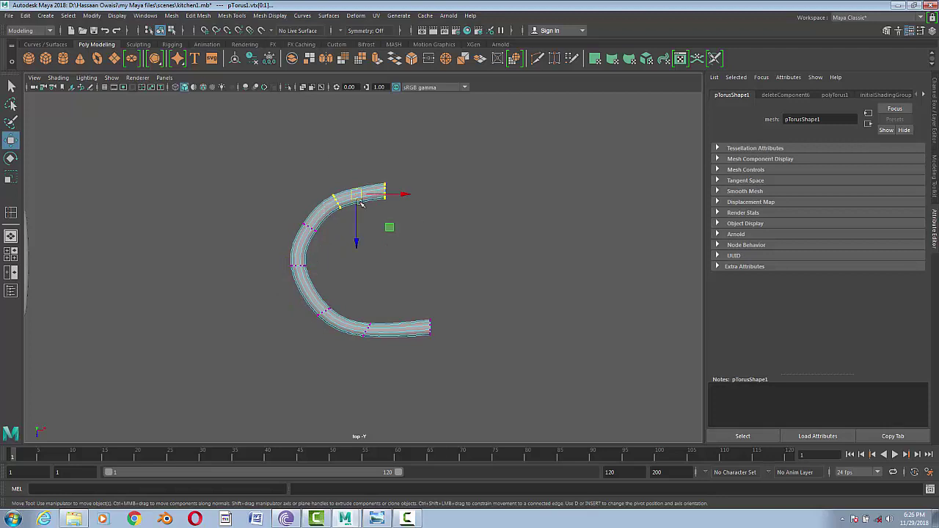
{"action": "left_click_drag", "start_coordinate": [373, 168], "coordinate": [438, 242]}
{"action": "left_click_drag", "start_coordinate": [385, 196], "coordinate": [371, 196]}
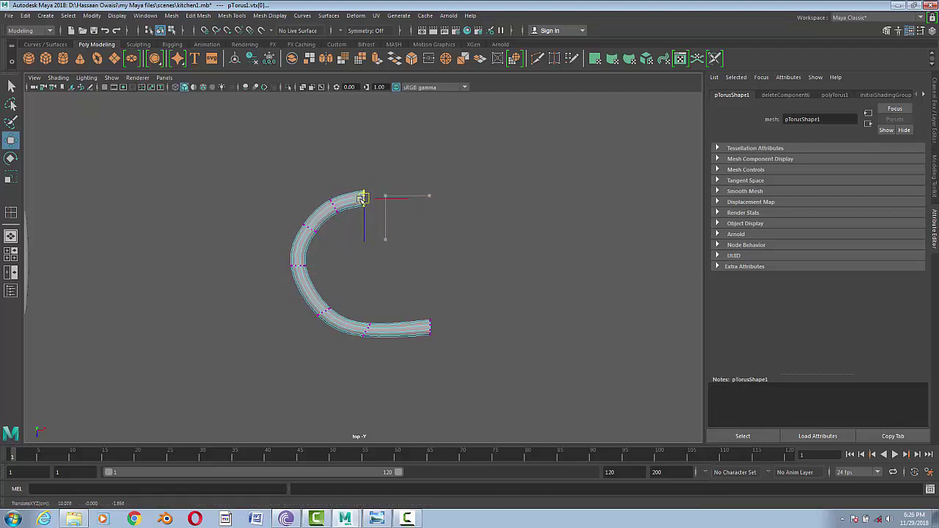
{"action": "left_click", "coordinate": [292, 266]}
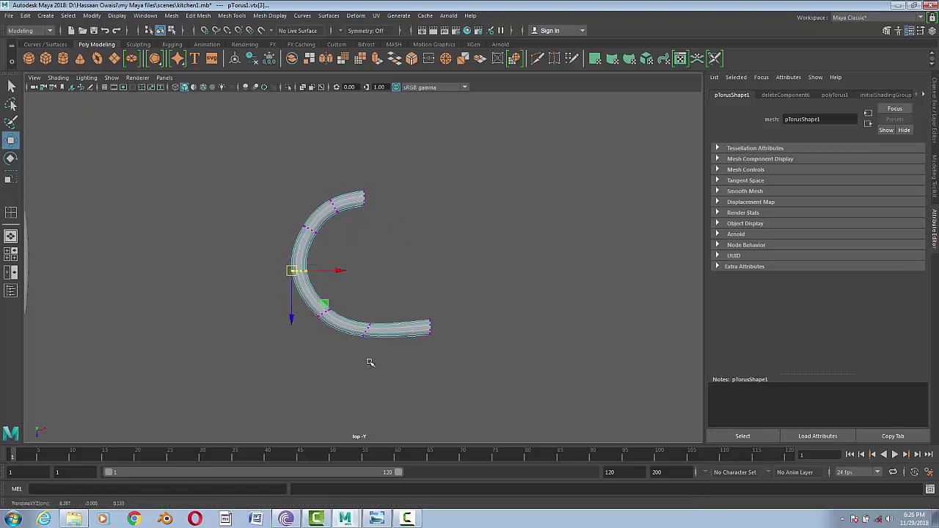
{"action": "left_click", "coordinate": [365, 334]}
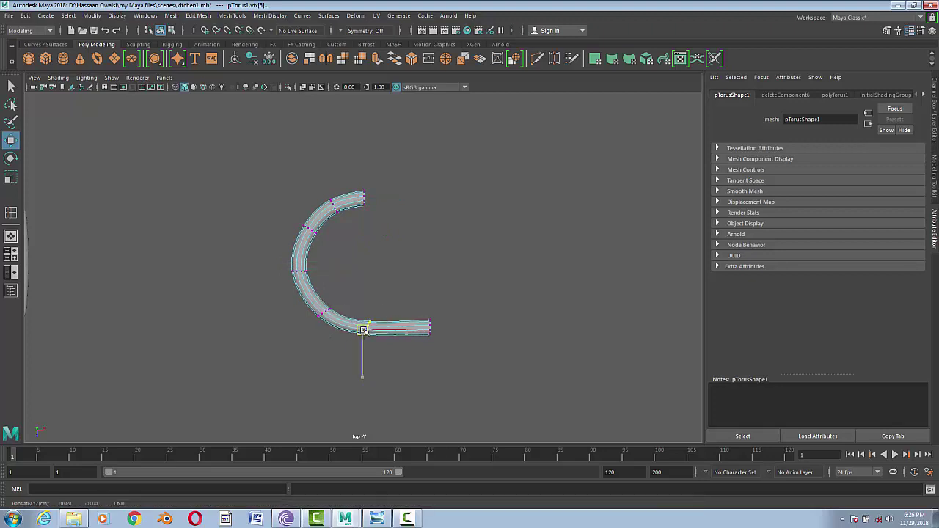
{"action": "left_click", "coordinate": [323, 312]}
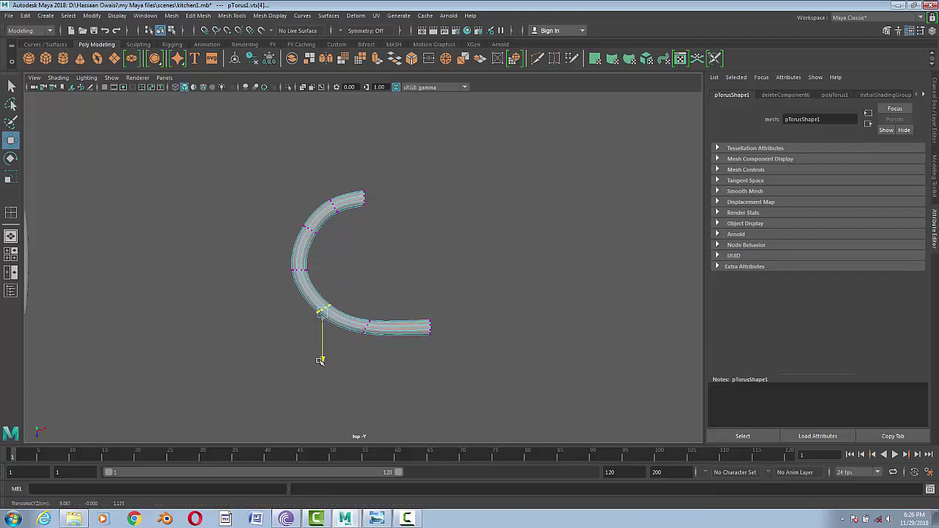
{"action": "left_click_drag", "start_coordinate": [320, 360], "coordinate": [318, 365]}
- In object mode, scale the C-shaped pipe to squash it vertically
{"action": "key", "text": "F8"}
{"action": "key", "text": "r"}
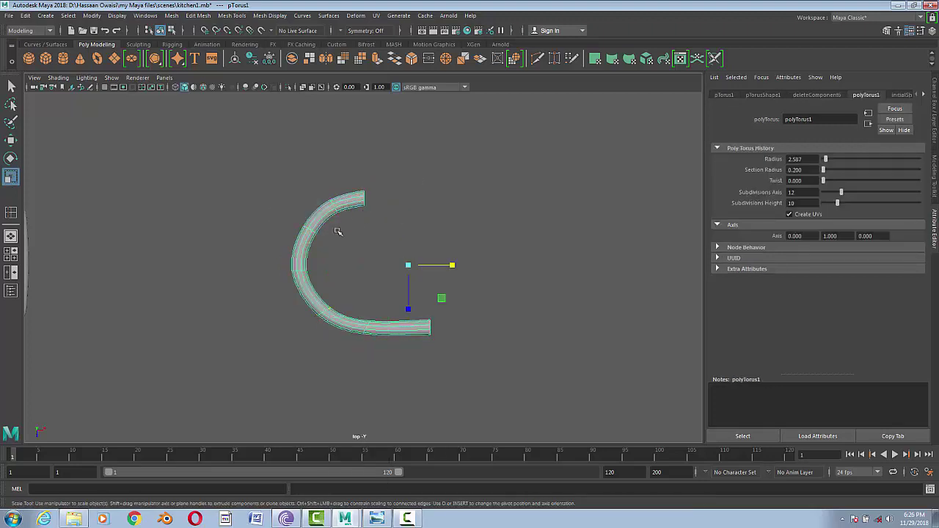
{"action": "mouse_move", "coordinate": [408, 308]}
{"action": "left_mouse_down"}
{"action": "mouse_move", "coordinate": [407, 299]}
{"action": "mouse_move", "coordinate": [412, 307]}
{"action": "left_mouse_up"}
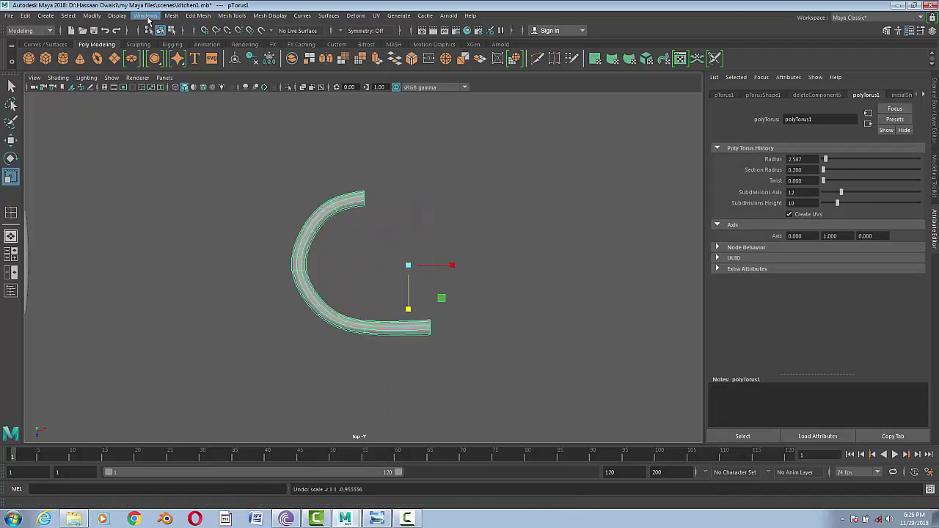
- Center the pipe's pivot with Modify > Center Pivot
{"action": "left_click", "coordinate": [99, 16]}
{"action": "left_click", "coordinate": [129, 87]}
{"action": "mouse_move", "coordinate": [357, 308]}
{"action": "left_mouse_down"}
{"action": "mouse_move", "coordinate": [355, 262]}
{"action": "mouse_move", "coordinate": [357, 304]}
{"action": "left_mouse_up"}
{"action": "key", "text": "space"}
{"action": "left_click", "coordinate": [432, 306]}
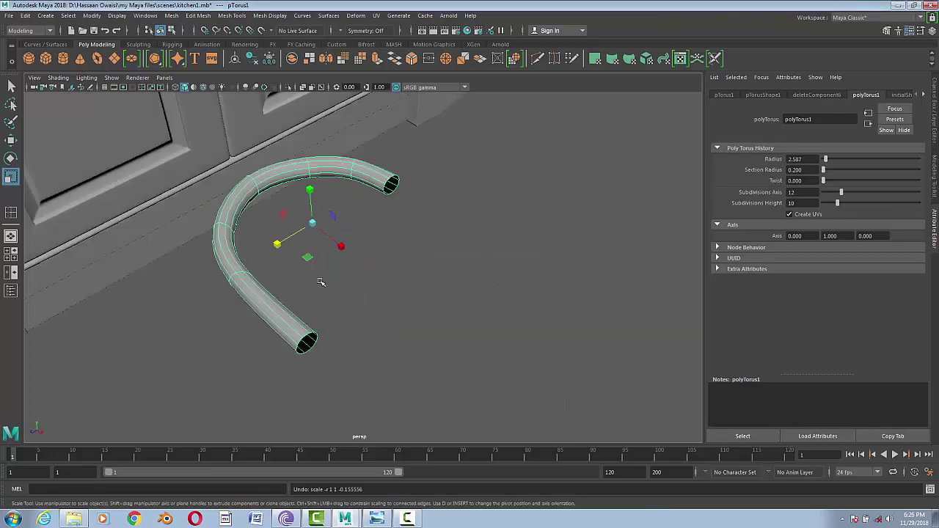
{"action": "key", "text": "r"}
{"action": "scroll", "coordinate": [377, 291], "scroll_direction": "down", "scroll_amount": 3}
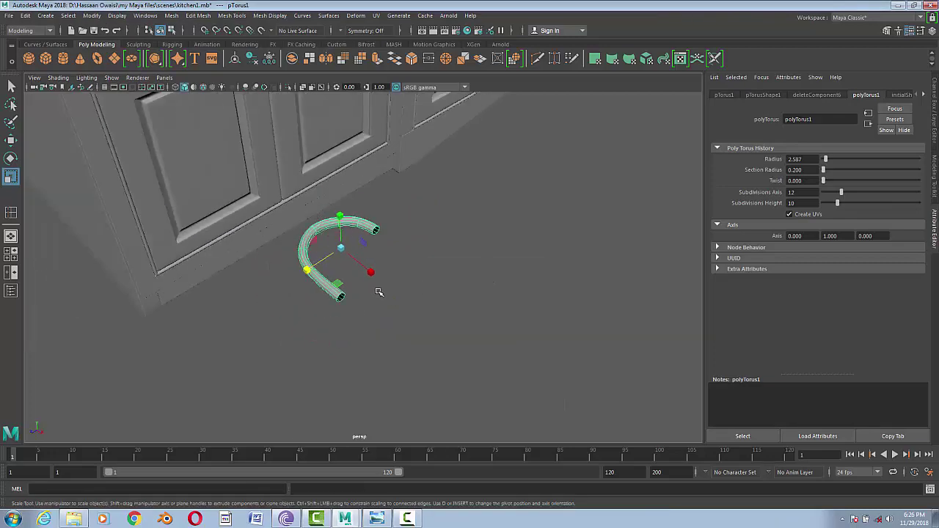
{"action": "key", "text": "space"}
- Rotate the pipe 90 on X and -90 on Z, then lift the arch above the countertop
{"action": "key", "text": "e"}
{"action": "key", "text": "ctrl+a"}
{"action": "left_click_drag", "start_coordinate": [393, 251], "coordinate": [383, 242], "text": "alt"}
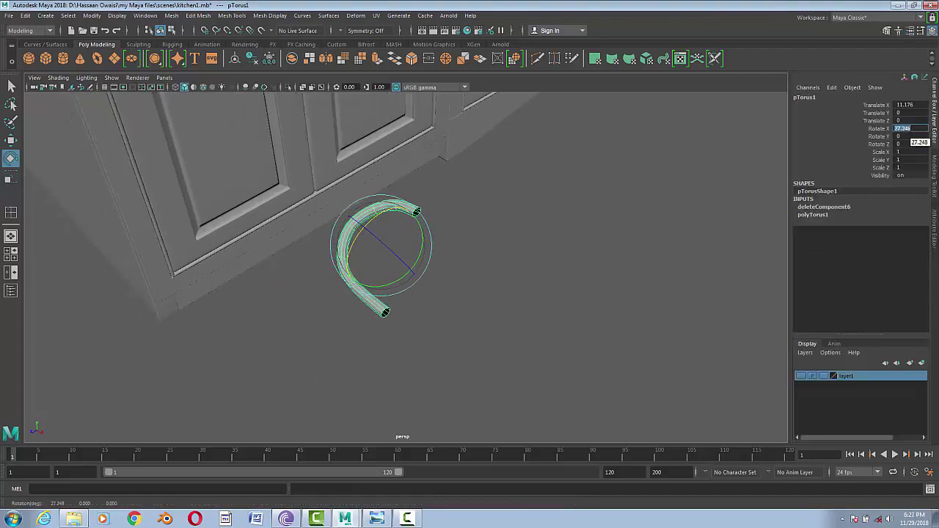
{"action": "type", "text": "90"}
{"action": "key", "text": "Return"}
{"action": "left_click_drag", "start_coordinate": [373, 208], "coordinate": [397, 231]}
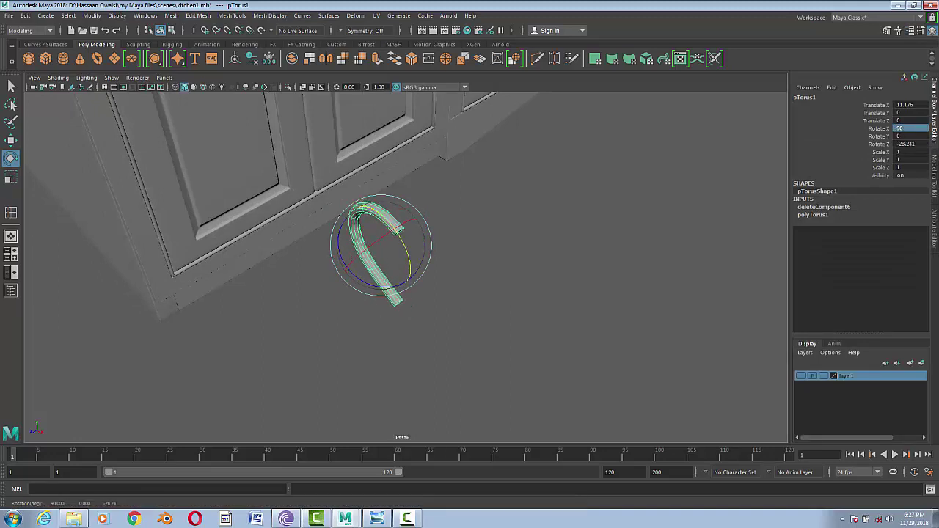
{"action": "type", "text": "-90"}
{"action": "key", "text": "Return"}
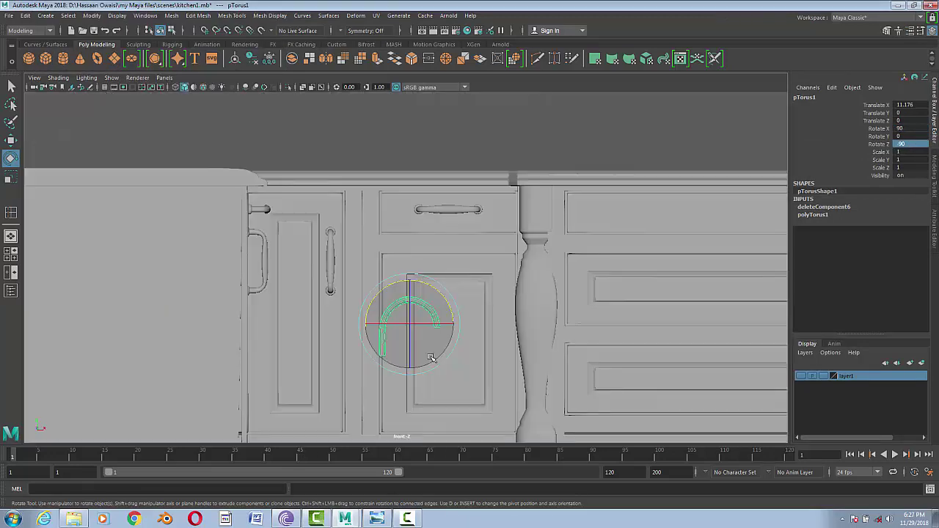
{"action": "key", "text": "w"}
{"action": "left_click_drag", "start_coordinate": [410, 327], "coordinate": [178, 154]}
- Place the arch over the countertop and scale its vertex rings to reshape it
{"action": "middle_click_drag", "start_coordinate": [184, 158], "coordinate": [300, 193], "text": "alt"}
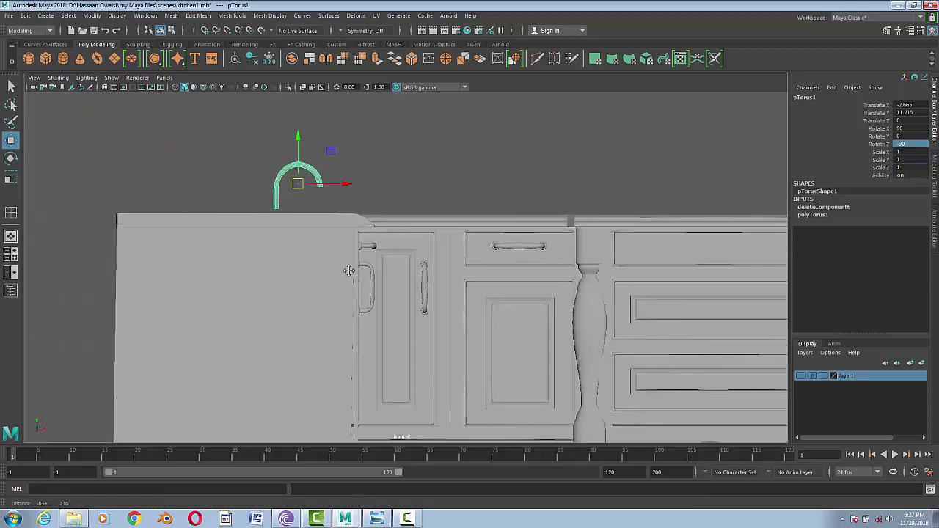
{"action": "scroll", "coordinate": [440, 279], "scroll_direction": "up", "scroll_amount": 3}
{"action": "scroll", "coordinate": [425, 315], "scroll_direction": "up", "scroll_amount": 2}
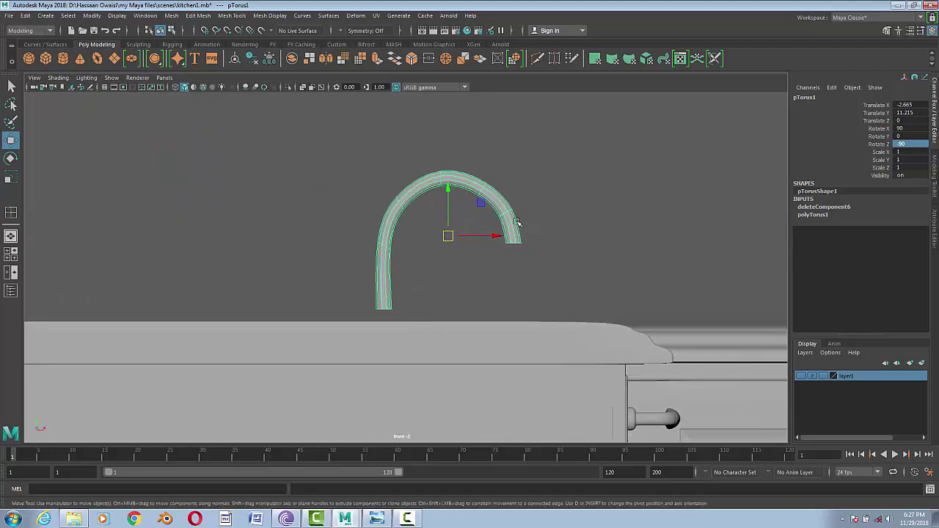
{"action": "right_click_drag", "start_coordinate": [517, 222], "coordinate": [450, 212]}
{"action": "left_click_drag", "start_coordinate": [541, 222], "coordinate": [541, 221]}
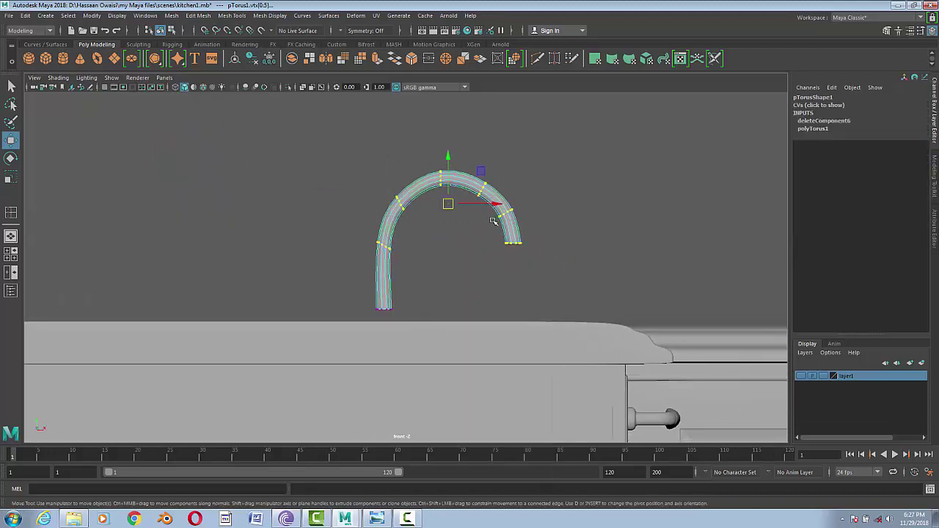
{"action": "key", "text": "r"}
{"action": "left_click_drag", "start_coordinate": [481, 204], "coordinate": [419, 204]}
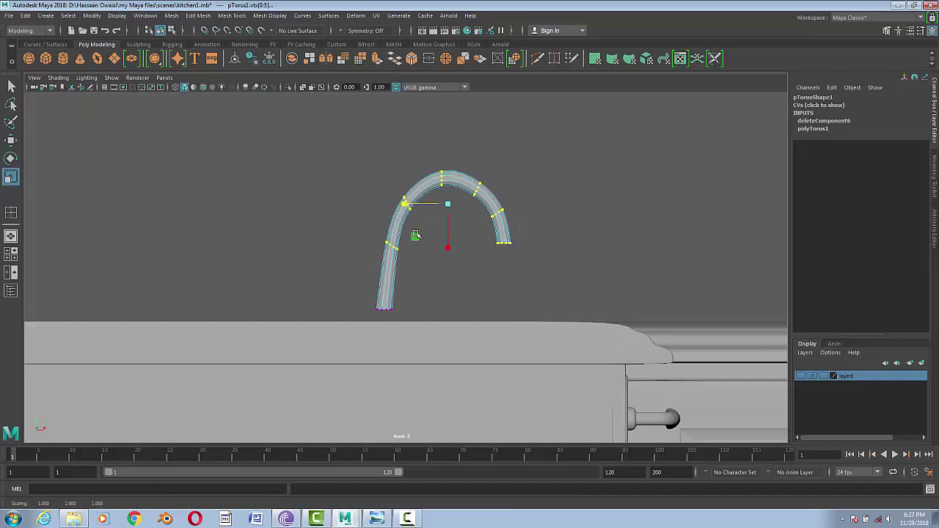
{"action": "scroll", "coordinate": [440, 213], "scroll_direction": "up", "scroll_amount": 2}
{"action": "left_click", "coordinate": [402, 183]}
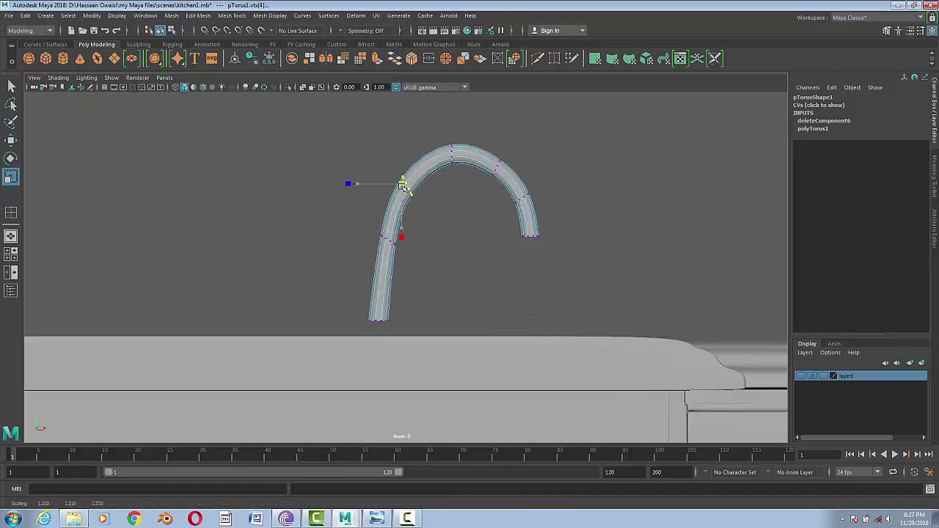
{"action": "mouse_move", "coordinate": [352, 284]}
{"action": "left_mouse_down"}
{"action": "mouse_move", "coordinate": [451, 345]}
{"action": "mouse_move", "coordinate": [439, 321]}
{"action": "left_mouse_up"}
- Raise the spout-end vertices to shorten the arm and slightly enlarge the vertical section
{"action": "key", "text": "w"}
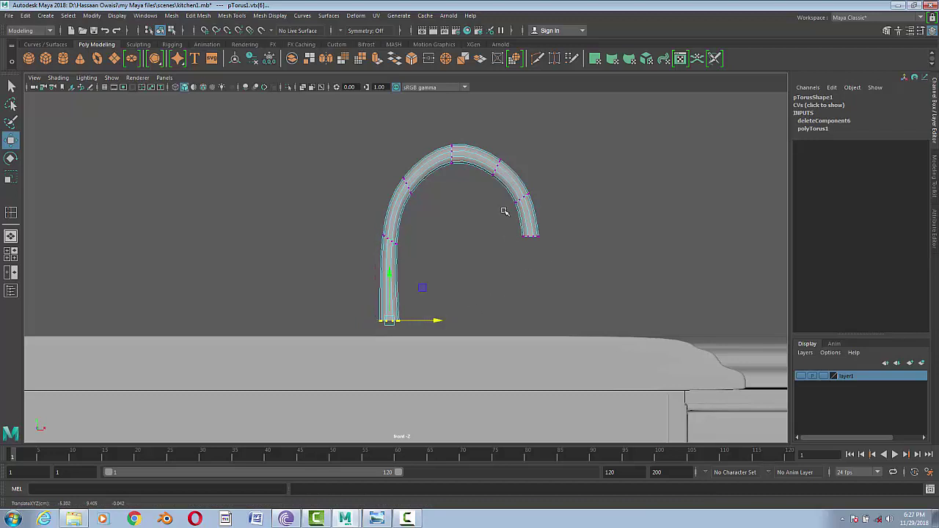
{"action": "left_click_drag", "start_coordinate": [504, 211], "coordinate": [577, 237]}
{"action": "mouse_move", "coordinate": [528, 190]}
{"action": "left_mouse_down"}
{"action": "mouse_move", "coordinate": [528, 179]}
{"action": "mouse_move", "coordinate": [529, 201]}
{"action": "mouse_move", "coordinate": [567, 187]}
{"action": "left_mouse_up"}
{"action": "left_click_drag", "start_coordinate": [502, 120], "coordinate": [501, 116]}
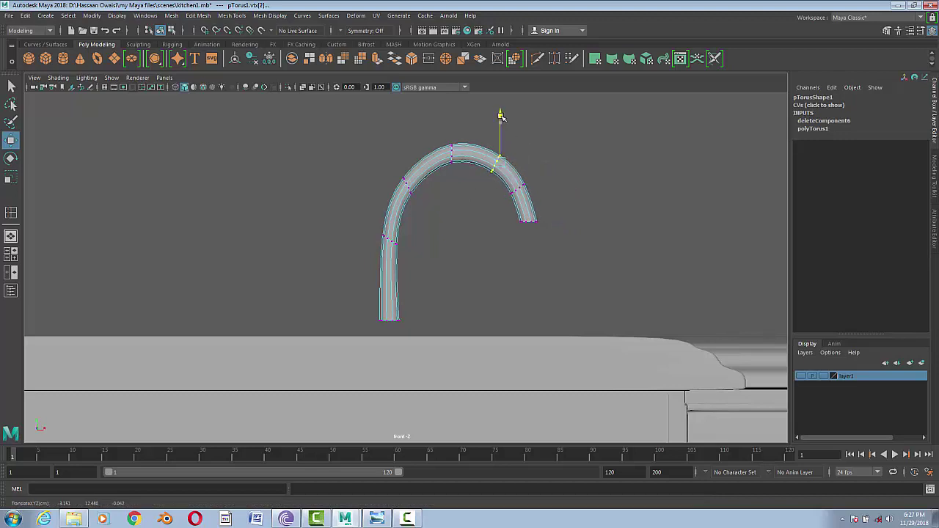
{"action": "key", "text": "3"}
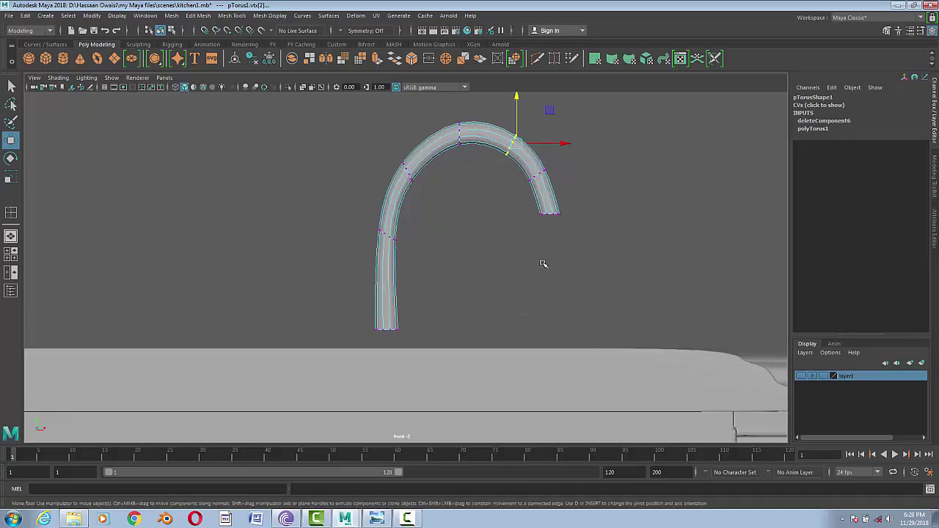
{"action": "scroll", "coordinate": [543, 262], "scroll_direction": "up", "scroll_amount": 3}
{"action": "scroll", "coordinate": [513, 287], "scroll_direction": "up", "scroll_amount": 2}
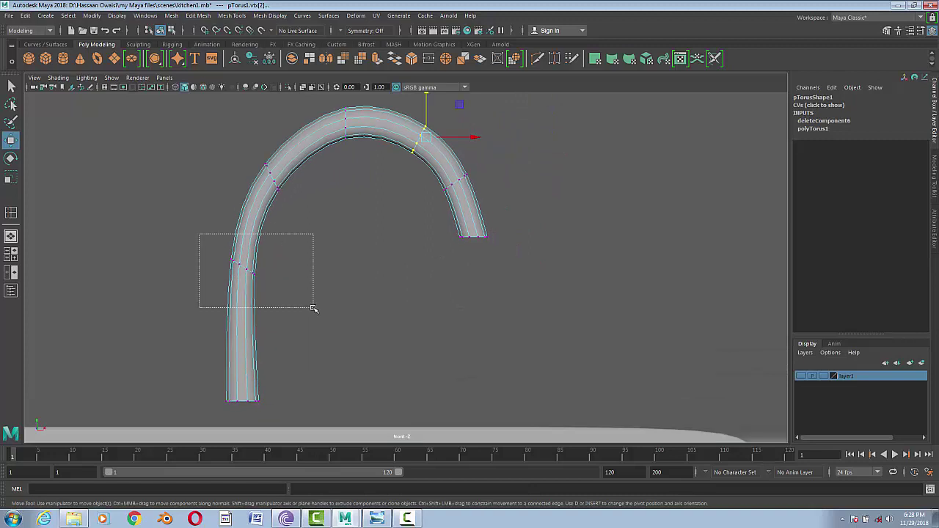
{"action": "left_click_drag", "start_coordinate": [198, 235], "coordinate": [313, 308]}
{"action": "key", "text": "r"}
{"action": "left_click_drag", "start_coordinate": [237, 258], "coordinate": [245, 259]}
- Flare the spout tip by scaling its last vertex rings wider, then select a tip edge
{"action": "middle_click_drag", "start_coordinate": [407, 205], "coordinate": [394, 249], "text": "alt"}
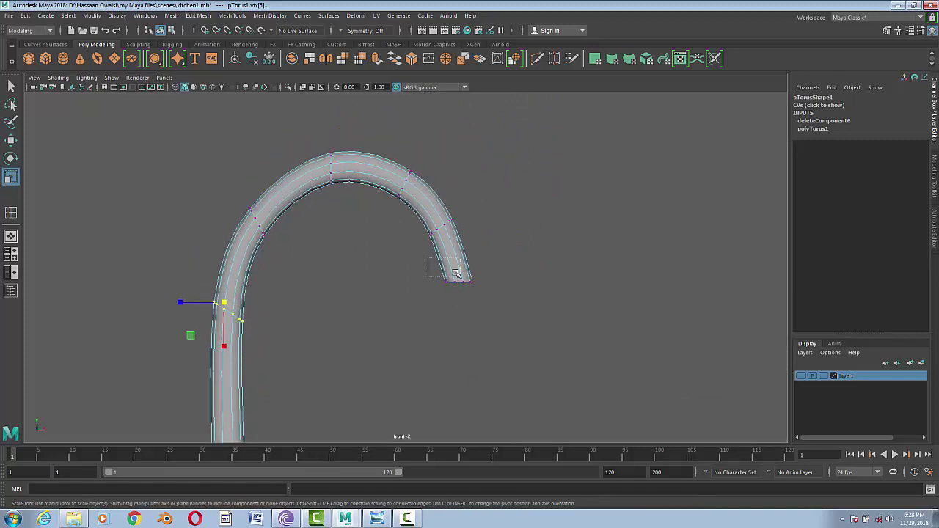
{"action": "left_click_drag", "start_coordinate": [429, 260], "coordinate": [492, 293]}
{"action": "left_click_drag", "start_coordinate": [414, 282], "coordinate": [382, 281]}
{"action": "left_click_drag", "start_coordinate": [418, 204], "coordinate": [479, 251]}
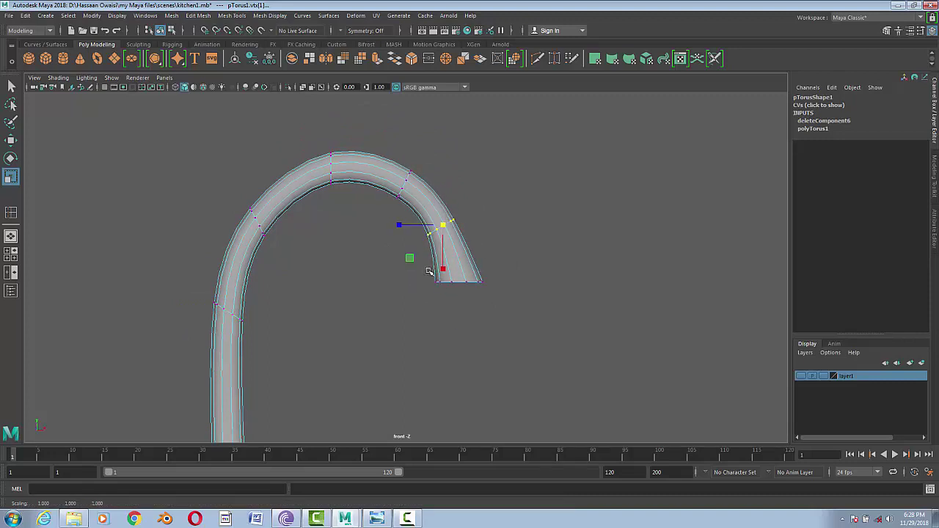
{"action": "mouse_move", "coordinate": [429, 272]}
{"action": "left_mouse_down"}
{"action": "mouse_move", "coordinate": [491, 292]}
{"action": "mouse_move", "coordinate": [465, 285]}
{"action": "left_mouse_up"}
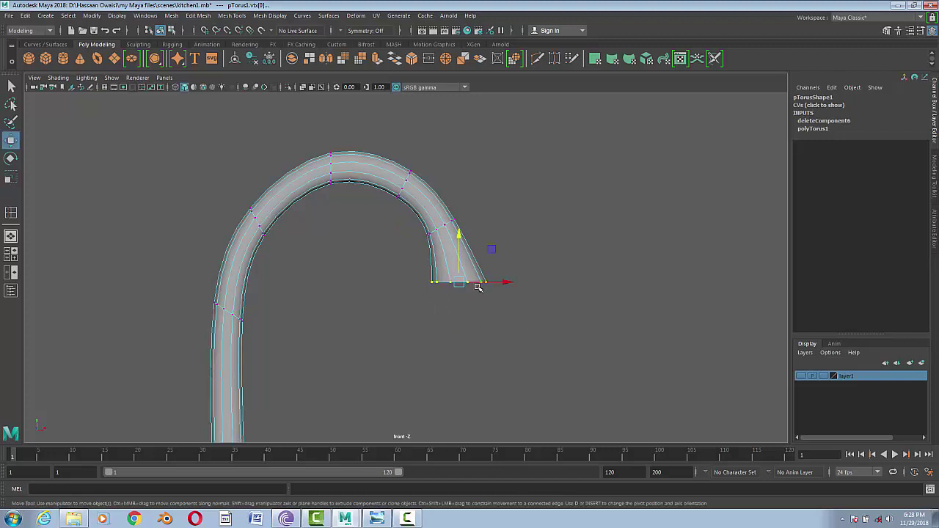
{"action": "key", "text": "e"}
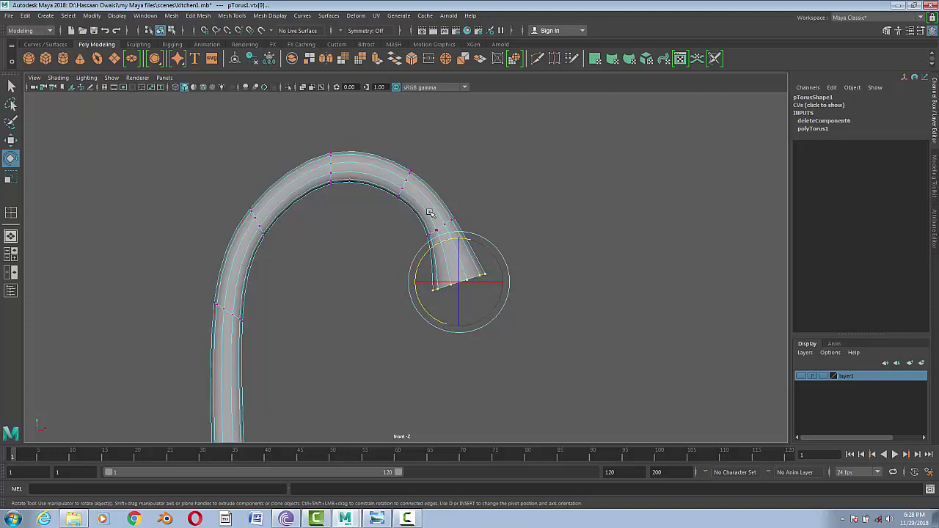
{"action": "right_click_drag", "start_coordinate": [427, 209], "coordinate": [487, 265]}
{"action": "right_click_drag", "start_coordinate": [440, 242], "coordinate": [456, 286]}
{"action": "left_click", "coordinate": [456, 286]}
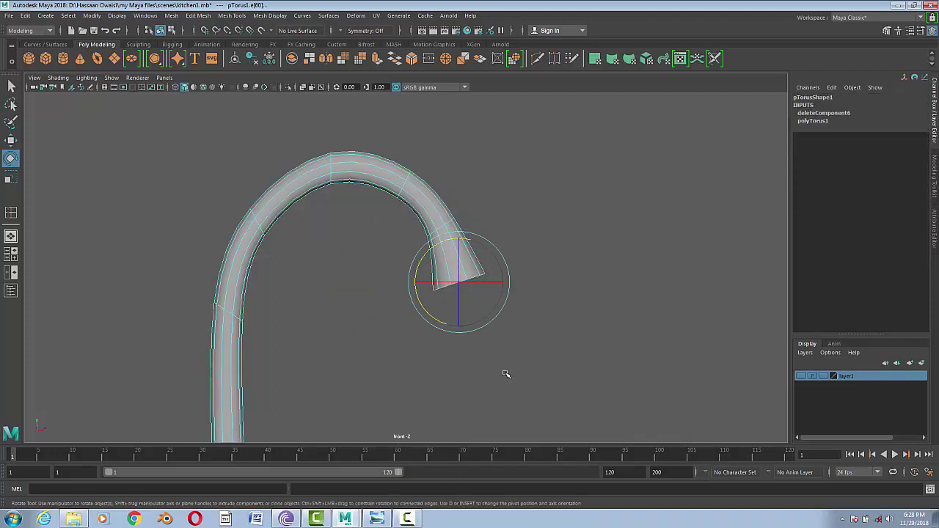
- Extrude the spout's open edge loop and shrink it inward
{"action": "key", "text": "q"}
{"action": "key", "text": "f"}
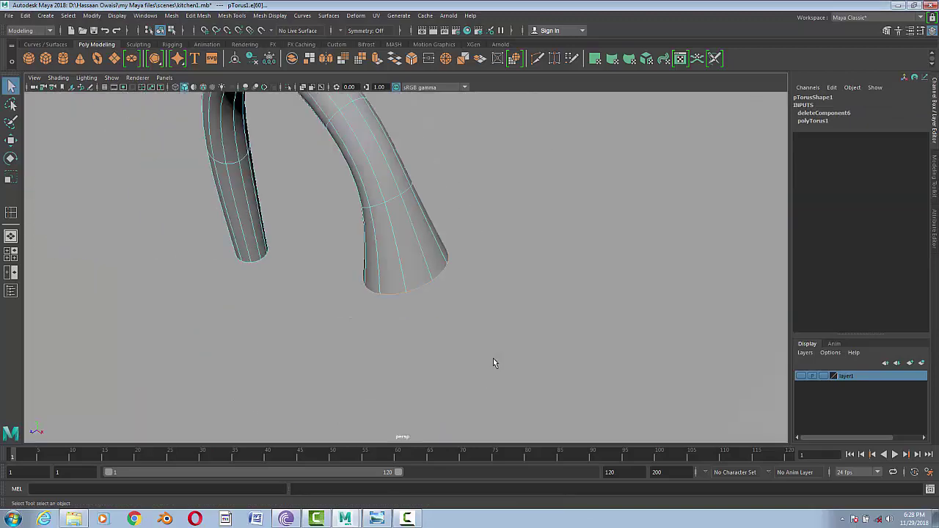
{"action": "scroll", "coordinate": [493, 363], "scroll_direction": "down", "scroll_amount": 5}
{"action": "left_click_drag", "start_coordinate": [421, 295], "coordinate": [412, 305], "text": "alt"}
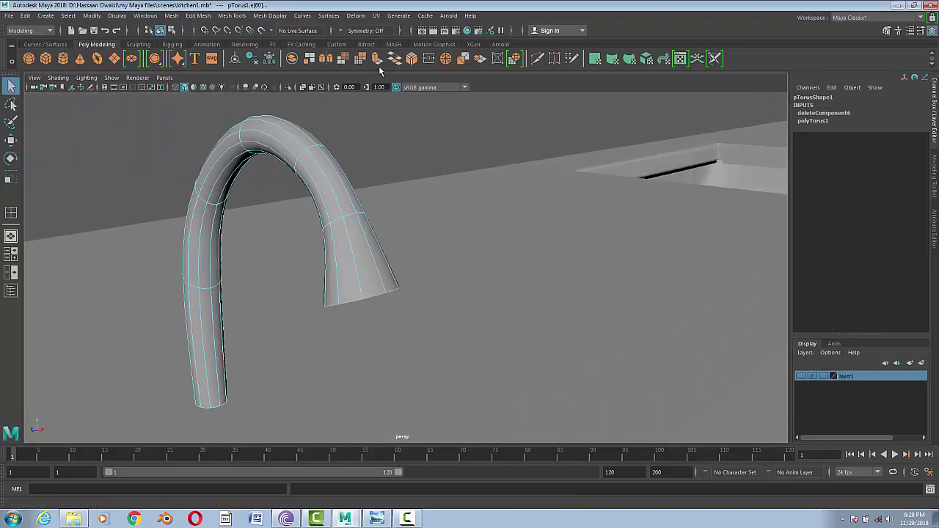
{"action": "key", "text": "ctrl+e"}
{"action": "left_click_drag", "start_coordinate": [378, 136], "coordinate": [345, 220], "text": "alt"}
{"action": "left_click_drag", "start_coordinate": [329, 311], "coordinate": [311, 309]}
- Turn off smooth preview and insert an edge loop near the spout tip
{"action": "scroll", "coordinate": [388, 320], "scroll_direction": "up", "scroll_amount": 2}
{"action": "right_click_drag", "start_coordinate": [306, 218], "coordinate": [360, 203]}
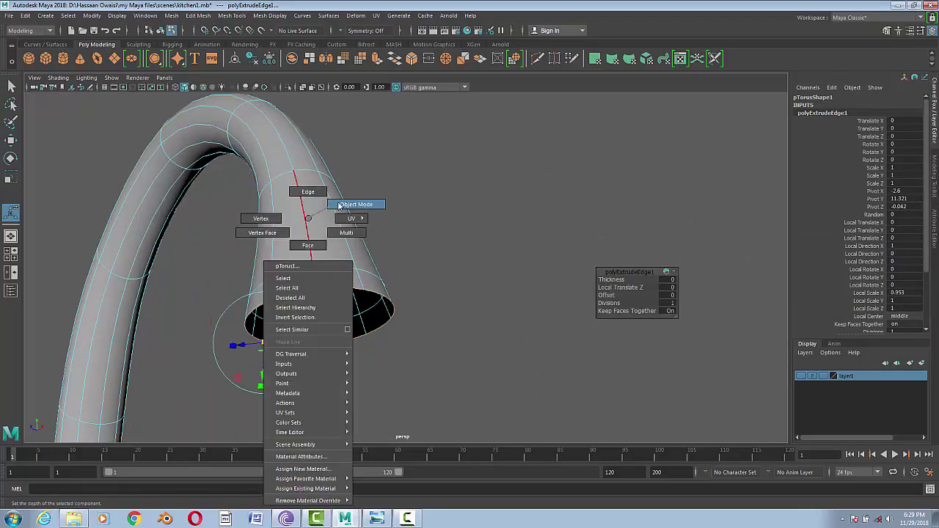
{"action": "scroll", "coordinate": [325, 267], "scroll_direction": "up", "scroll_amount": 2}
{"action": "key", "text": "1"}
{"action": "left_click", "coordinate": [231, 16]}
{"action": "left_click", "coordinate": [242, 70]}
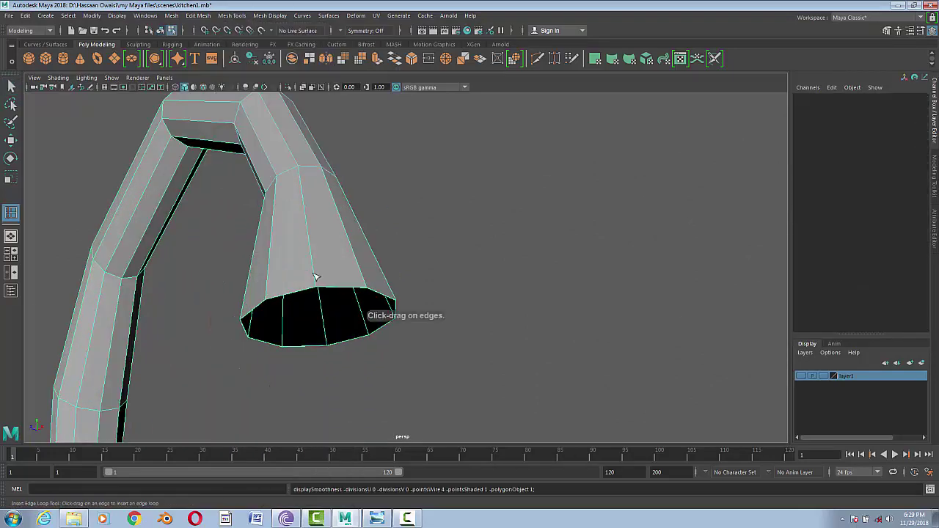
{"action": "key", "text": "w"}
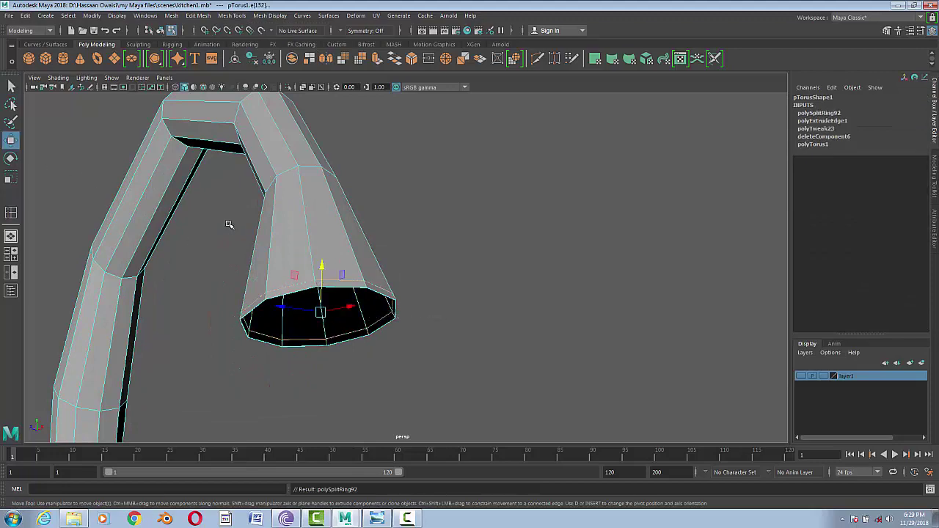
- Select the spout's rim face loop and extrude it, undoing the first trial pull
{"action": "right_click_drag", "start_coordinate": [331, 220], "coordinate": [329, 247]}
{"action": "key", "text": "q"}
{"action": "double_click", "coordinate": [331, 286]}
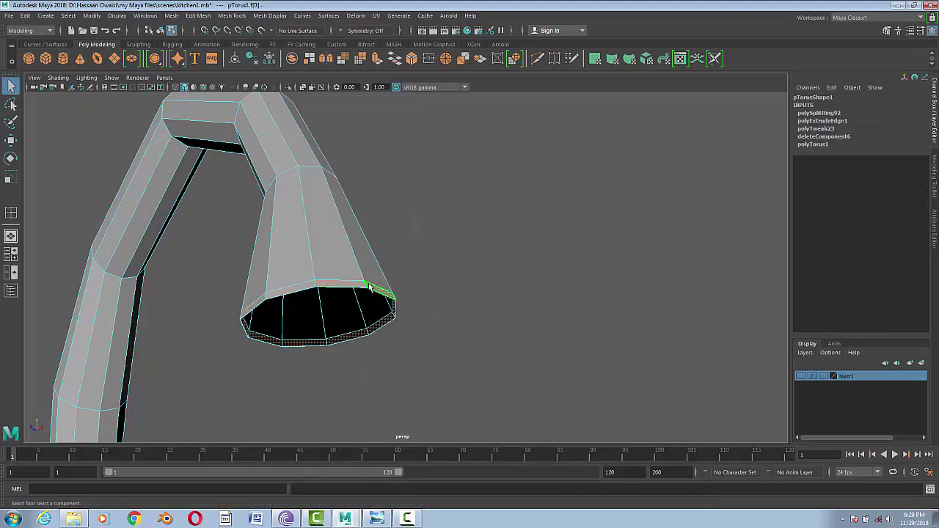
{"action": "key", "text": "ctrl+e"}
{"action": "mouse_move", "coordinate": [336, 310]}
{"action": "left_mouse_down", "text": "alt"}
{"action": "mouse_move", "coordinate": [310, 360]}
{"action": "mouse_move", "coordinate": [259, 357]}
{"action": "mouse_move", "coordinate": [304, 352]}
{"action": "mouse_move", "coordinate": [234, 360]}
{"action": "mouse_move", "coordinate": [248, 340]}
{"action": "left_mouse_up", "text": "alt"}
{"action": "mouse_move", "coordinate": [271, 305]}
{"action": "left_mouse_down"}
{"action": "mouse_move", "coordinate": [268, 325]}
{"action": "mouse_move", "coordinate": [272, 304]}
{"action": "mouse_move", "coordinate": [252, 306]}
{"action": "mouse_move", "coordinate": [214, 277]}
{"action": "mouse_move", "coordinate": [379, 299]}
{"action": "mouse_move", "coordinate": [411, 273]}
{"action": "mouse_move", "coordinate": [422, 278]}
{"action": "mouse_move", "coordinate": [426, 338]}
{"action": "left_mouse_up"}
{"action": "key", "text": "ctrl+z"}
{"action": "left_click", "coordinate": [176, 88]}
{"action": "key", "text": "5"}
{"action": "key", "text": "ctrl+z"}
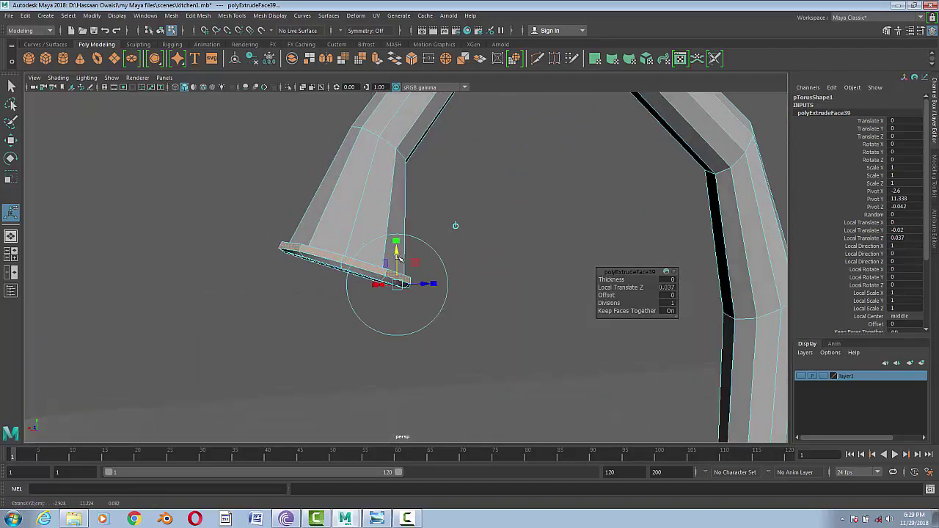
{"action": "mouse_move", "coordinate": [454, 221]}
{"action": "left_mouse_down", "text": "alt"}
{"action": "mouse_move", "coordinate": [441, 222]}
{"action": "mouse_move", "coordinate": [462, 299]}
{"action": "mouse_move", "coordinate": [486, 317]}
{"action": "left_mouse_up", "text": "alt"}
- Extrude the rim faces downward, shrink them, and extrude a little further
{"action": "key", "text": "q"}
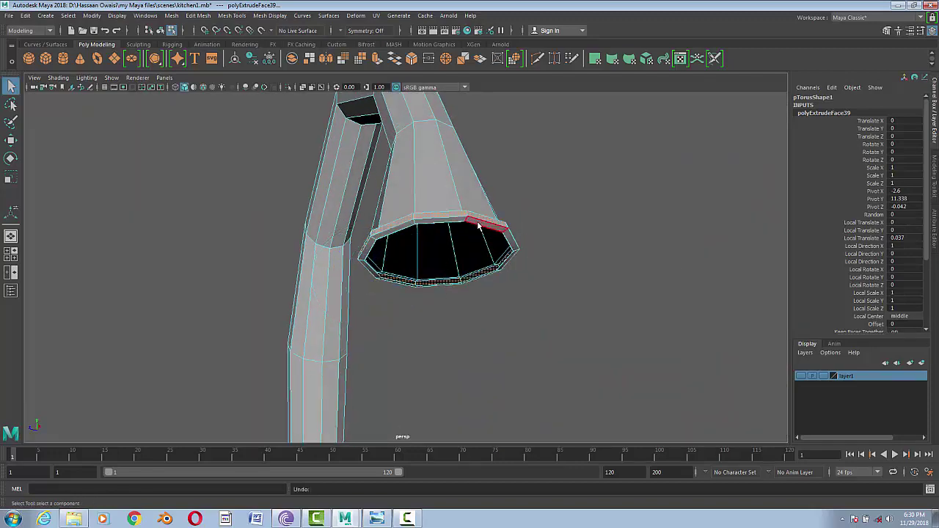
{"action": "left_click", "coordinate": [377, 62]}
{"action": "left_click_drag", "start_coordinate": [394, 315], "coordinate": [395, 328]}
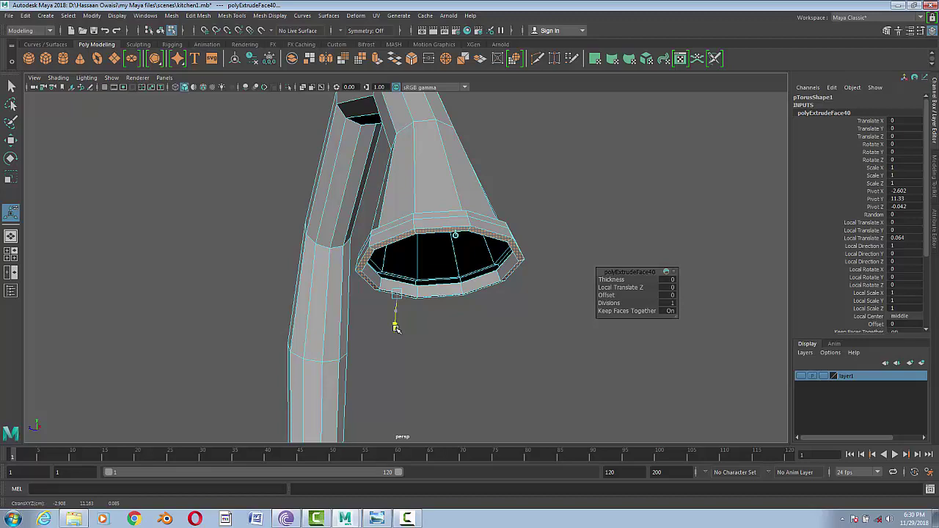
{"action": "key", "text": "r"}
{"action": "mouse_move", "coordinate": [424, 270]}
{"action": "left_mouse_down"}
{"action": "mouse_move", "coordinate": [440, 256]}
{"action": "mouse_move", "coordinate": [424, 270]}
{"action": "left_mouse_up"}
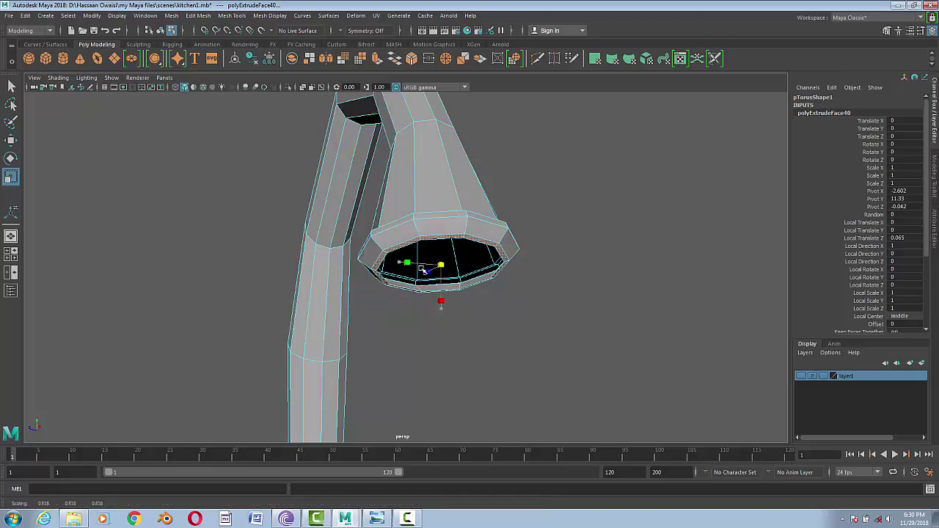
{"action": "left_click", "coordinate": [378, 59]}
{"action": "left_click_drag", "start_coordinate": [405, 314], "coordinate": [404, 323]}
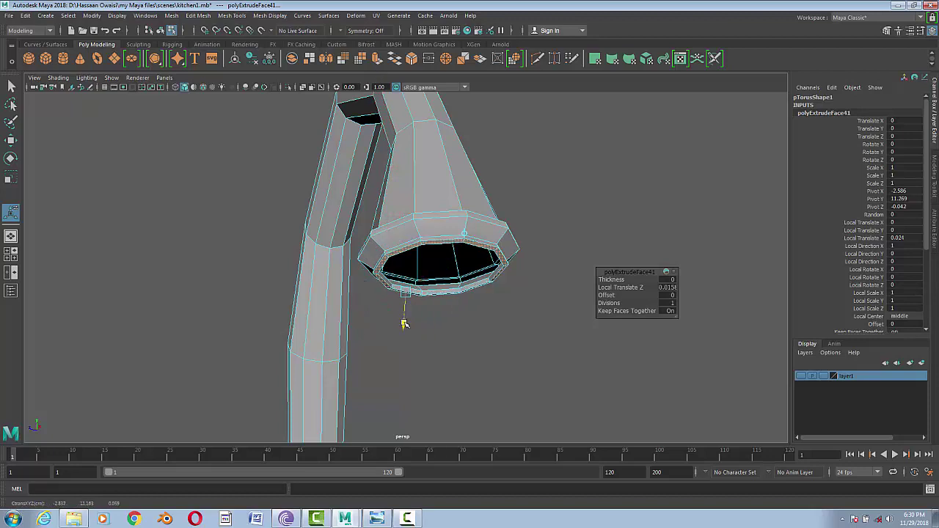
{"action": "key", "text": "r"}
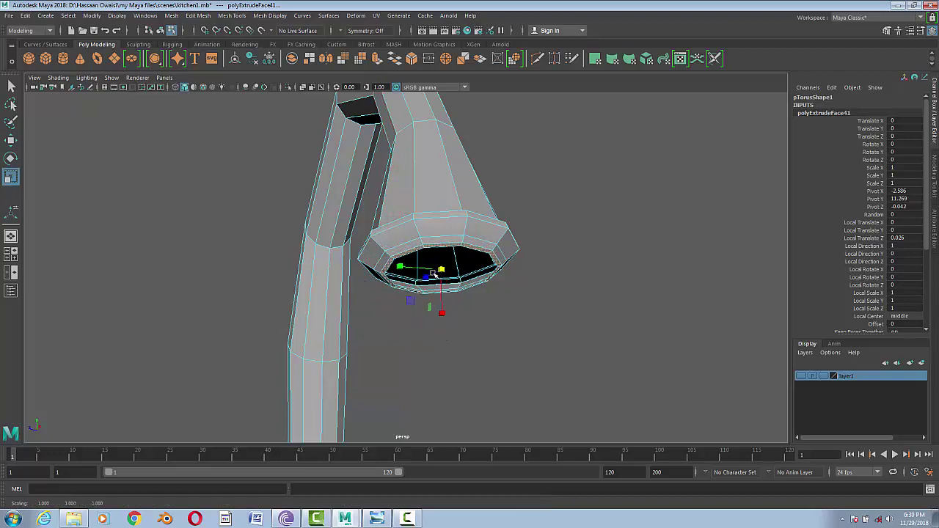
- Extrude the rim inward into the opening and shrink the inner rim
{"action": "left_click", "coordinate": [377, 60]}
{"action": "left_click_drag", "start_coordinate": [407, 314], "coordinate": [408, 303]}
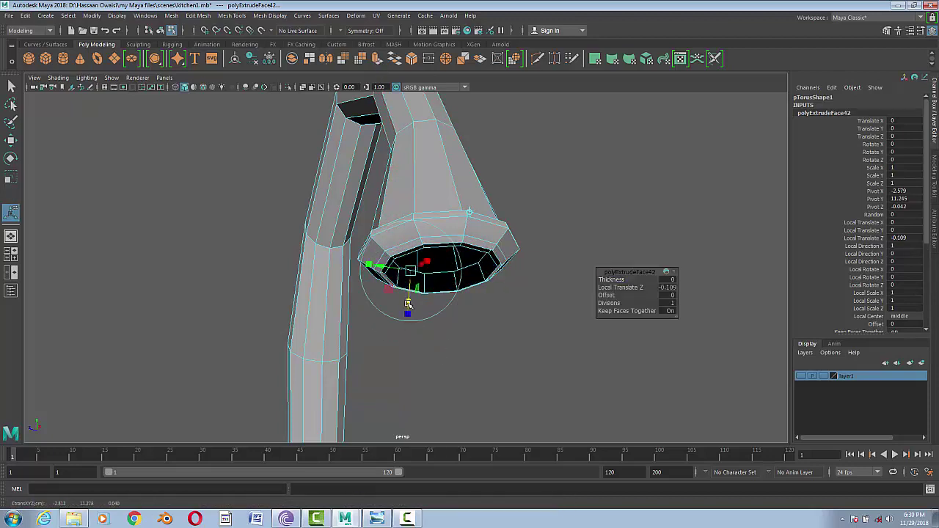
{"action": "key", "text": "ctrl+e"}
{"action": "key", "text": "r"}
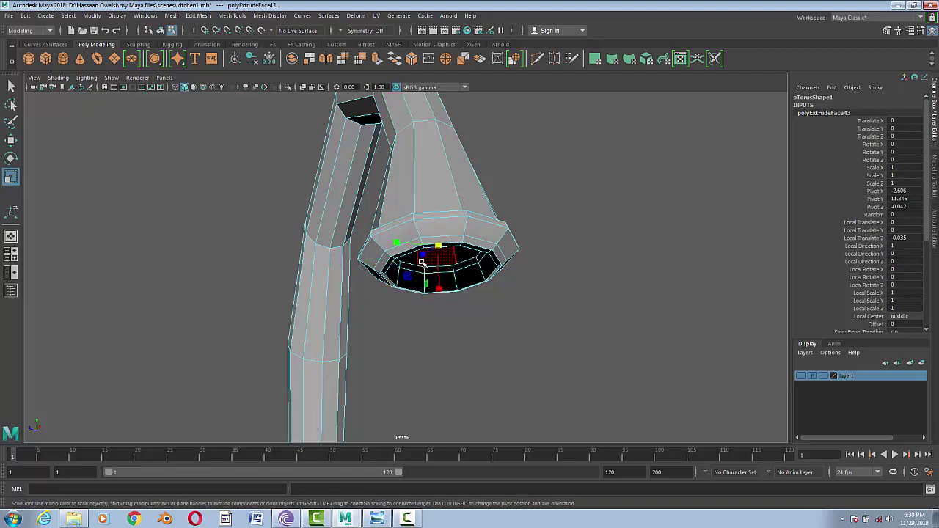
{"action": "left_click_drag", "start_coordinate": [438, 248], "coordinate": [434, 249]}
{"action": "right_click_drag", "start_coordinate": [433, 205], "coordinate": [430, 147]}
- Turn on the faucet's smooth preview and save the kitchen scene
{"action": "left_click", "coordinate": [440, 206]}
{"action": "key", "text": "3"}
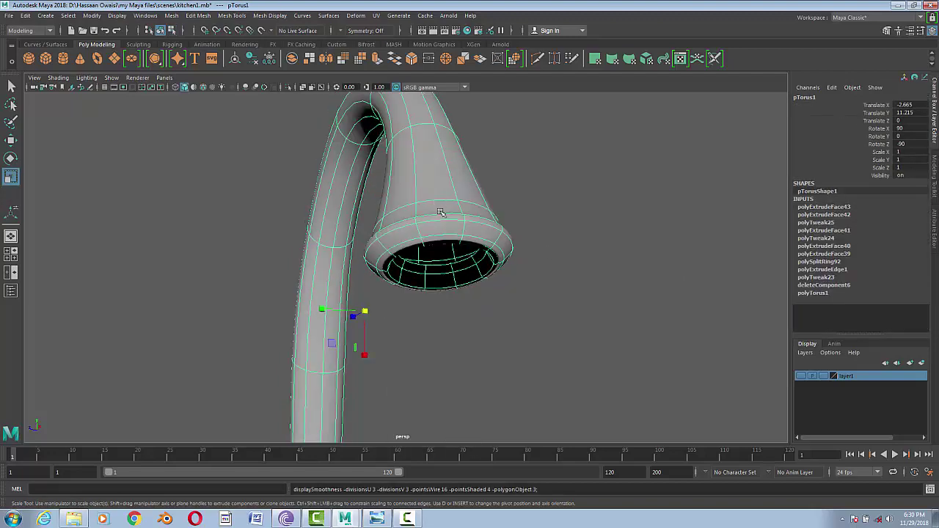
{"action": "left_click", "coordinate": [439, 336]}
{"action": "mouse_move", "coordinate": [439, 336]}
{"action": "left_mouse_down", "text": "alt"}
{"action": "mouse_move", "coordinate": [474, 348]}
{"action": "mouse_move", "coordinate": [487, 338]}
{"action": "left_mouse_up", "text": "alt"}
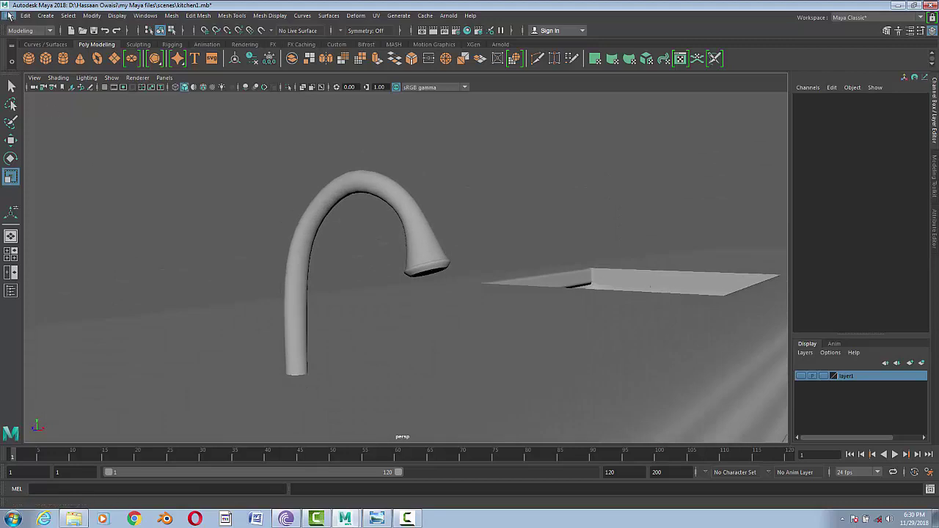
{"action": "key", "text": "ctrl+s"}
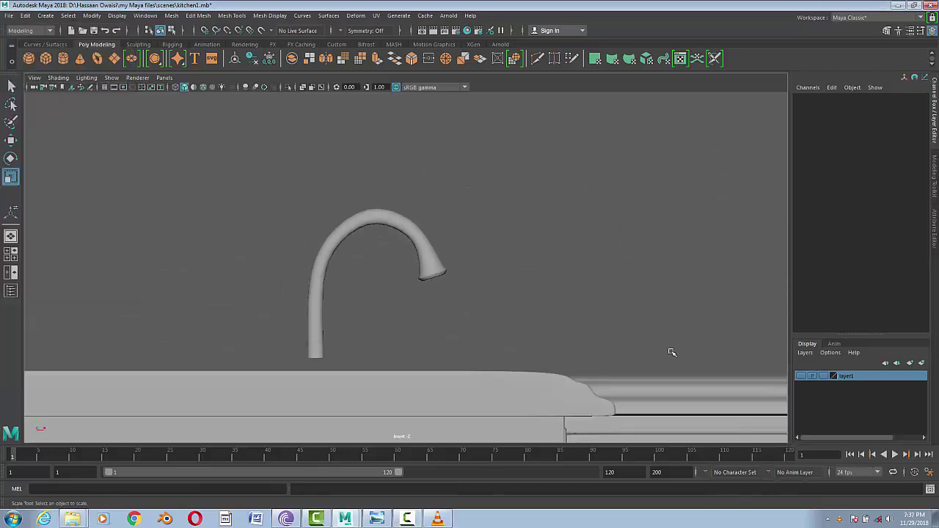
- Tweak the faucet arc's top and left vertices, then add a polygon cylinder from the shelf
{"action": "left_click", "coordinate": [378, 207]}
{"action": "right_click", "coordinate": [378, 204]}
{"action": "left_click", "coordinate": [331, 202]}
{"action": "left_click", "coordinate": [349, 182]}
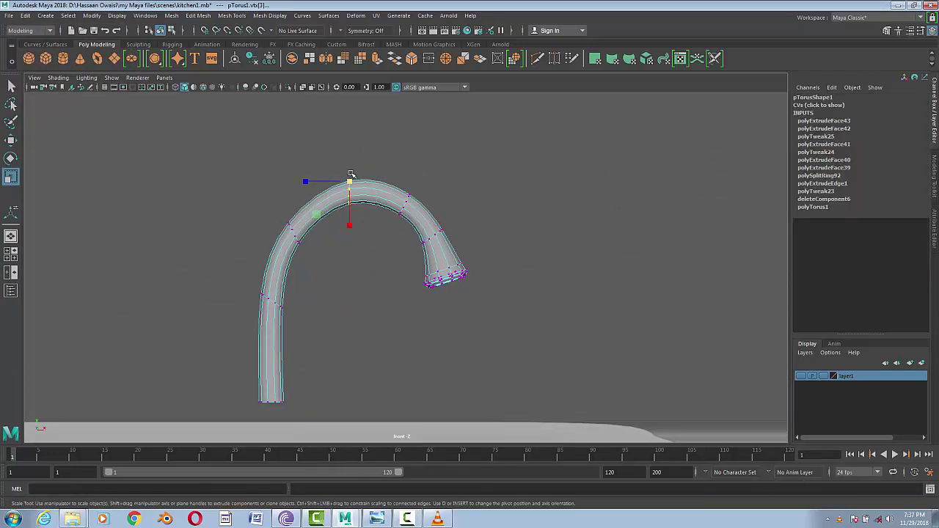
{"action": "key", "text": "w"}
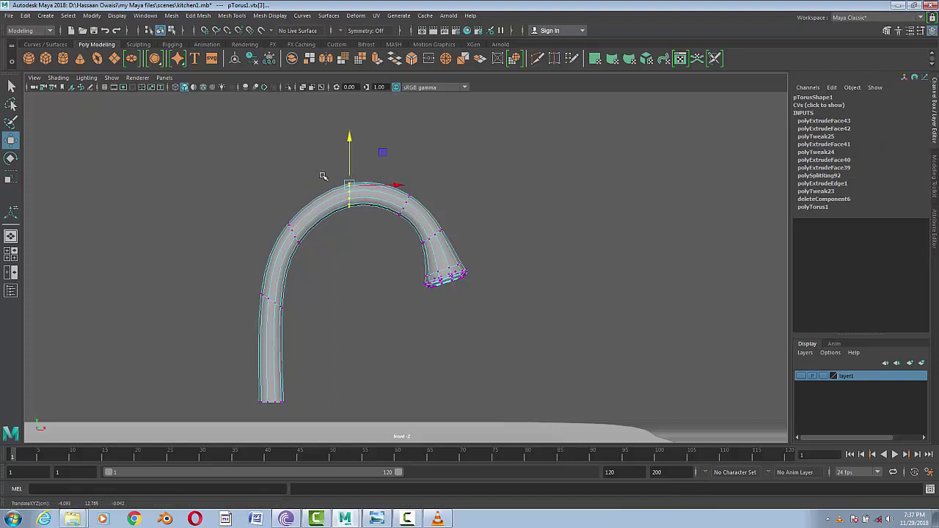
{"action": "left_click_drag", "start_coordinate": [273, 202], "coordinate": [311, 260]}
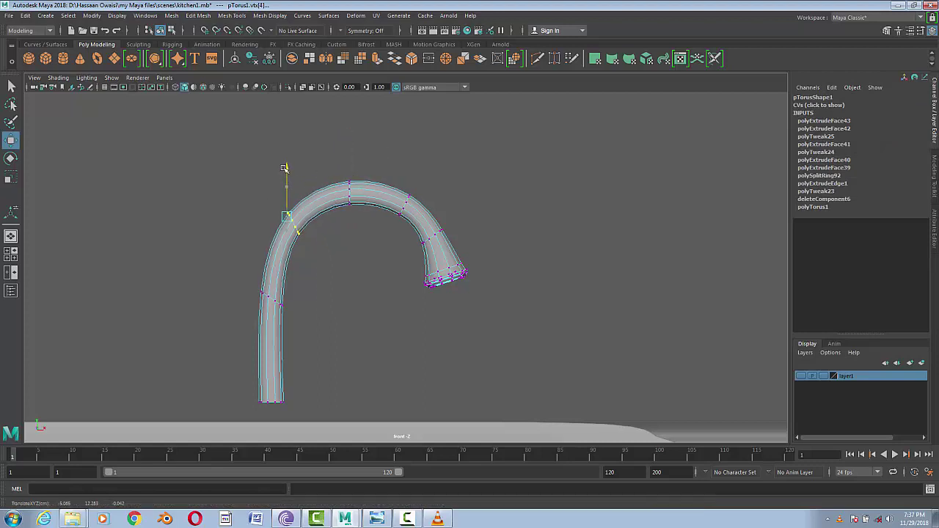
{"action": "right_click_drag", "start_coordinate": [359, 179], "coordinate": [323, 172]}
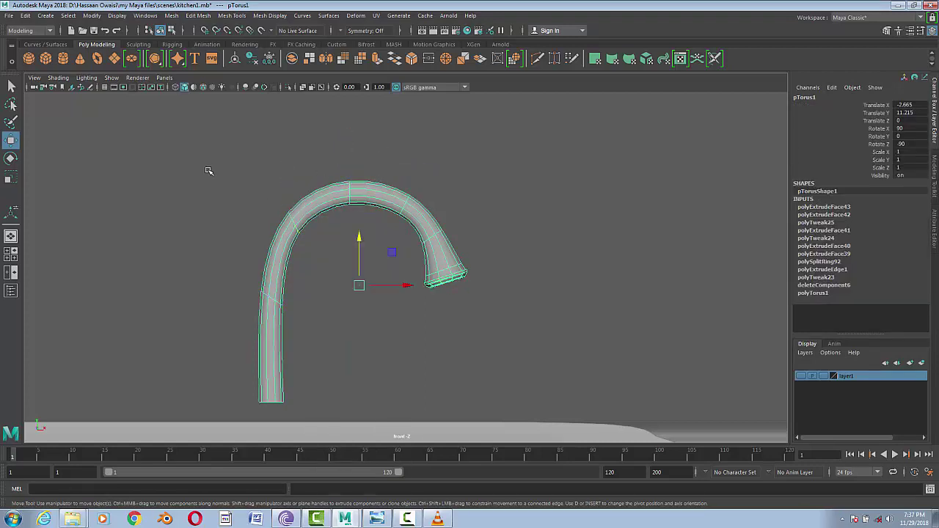
{"action": "left_click", "coordinate": [65, 63]}
{"action": "scroll", "coordinate": [414, 329], "scroll_direction": "down", "scroll_amount": 5}
- Raise the cylinder, give it 2 cap subdivisions, and scale it to about 0.61/1.03/0.61
{"action": "left_click_drag", "start_coordinate": [440, 345], "coordinate": [425, 237]}
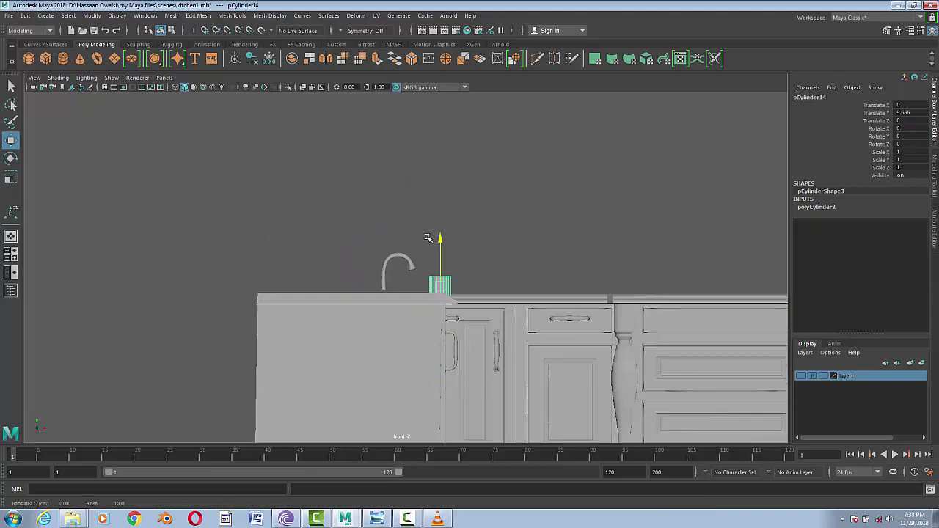
{"action": "left_click", "coordinate": [910, 30]}
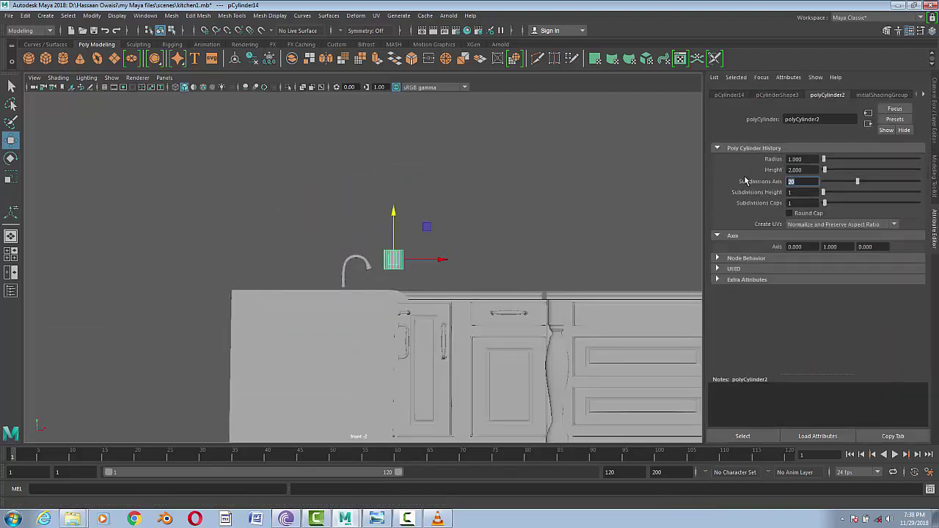
{"action": "left_click", "coordinate": [827, 204]}
{"action": "scroll", "coordinate": [482, 283], "scroll_direction": "up", "scroll_amount": 3}
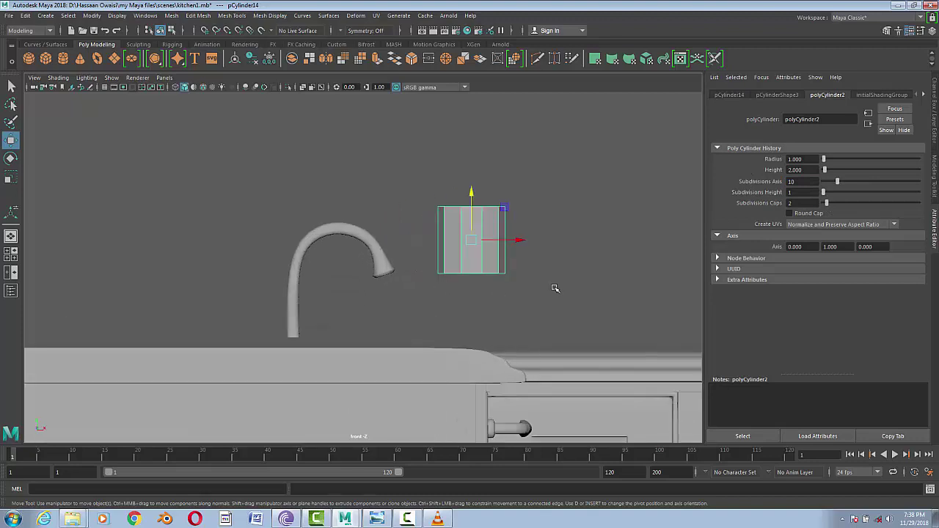
{"action": "scroll", "coordinate": [556, 289], "scroll_direction": "up", "scroll_amount": 1}
{"action": "scroll", "coordinate": [378, 310], "scroll_direction": "up", "scroll_amount": 2}
{"action": "key", "text": "r"}
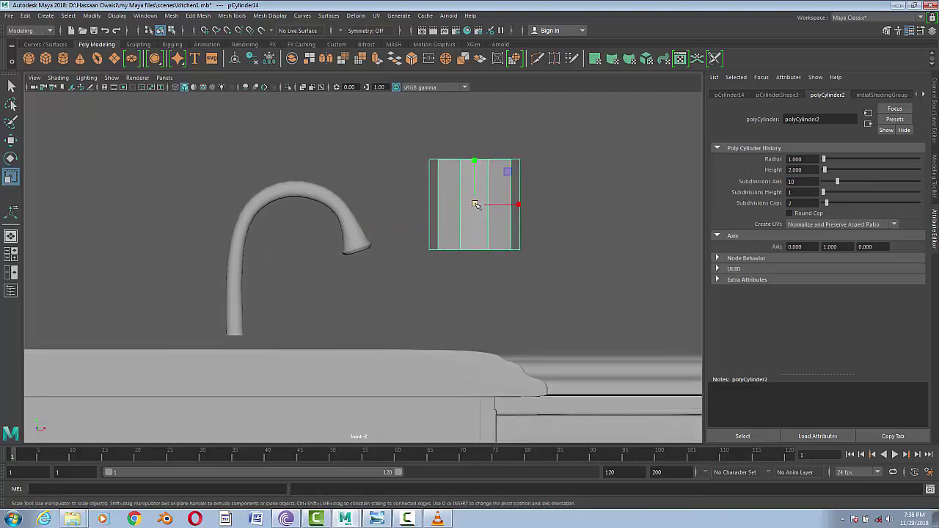
{"action": "mouse_move", "coordinate": [475, 204]}
{"action": "left_mouse_down"}
{"action": "mouse_move", "coordinate": [456, 205]}
{"action": "mouse_move", "coordinate": [475, 142]}
{"action": "left_mouse_up"}
- Move the faucet up, then slide the cylinder left along X beside the faucet
{"action": "left_click", "coordinate": [236, 223]}
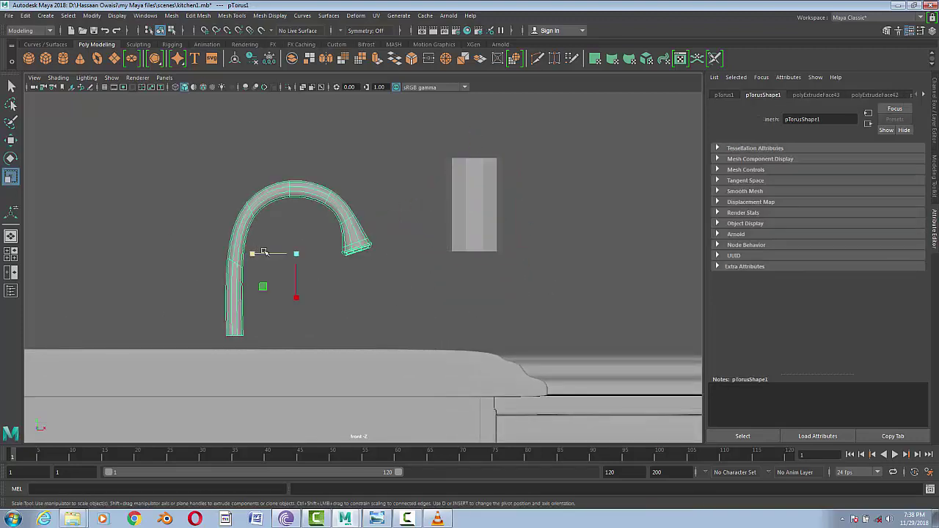
{"action": "key", "text": "w"}
{"action": "left_click_drag", "start_coordinate": [300, 210], "coordinate": [298, 110]}
{"action": "left_click", "coordinate": [486, 214]}
{"action": "mouse_move", "coordinate": [486, 214]}
{"action": "left_mouse_down"}
{"action": "mouse_move", "coordinate": [272, 282]}
{"action": "mouse_move", "coordinate": [254, 272]}
{"action": "left_mouse_up"}
{"action": "scroll", "coordinate": [301, 294], "scroll_direction": "down", "scroll_amount": 2}
{"action": "scroll", "coordinate": [316, 307], "scroll_direction": "up", "scroll_amount": 3}
{"action": "scroll", "coordinate": [409, 323], "scroll_direction": "up", "scroll_amount": 2}
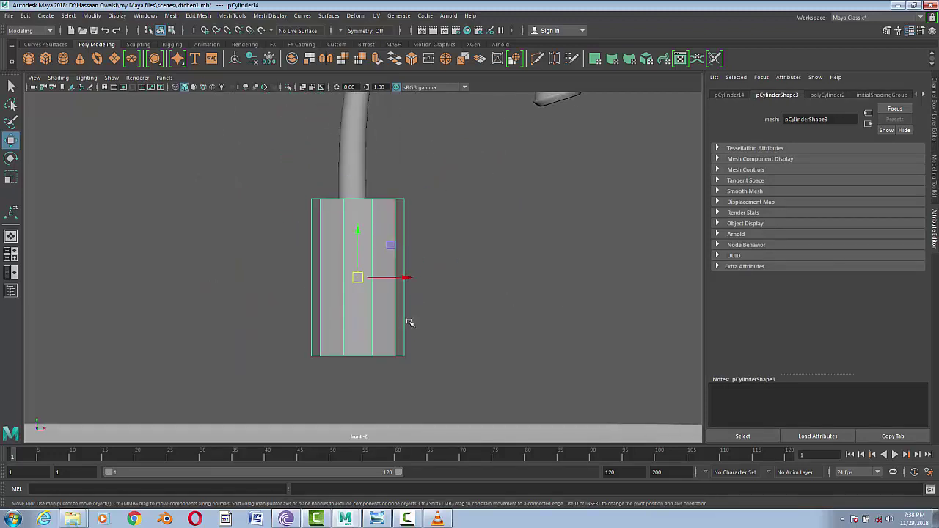
{"action": "left_click_drag", "start_coordinate": [397, 283], "coordinate": [237, 275]}
{"action": "left_click", "coordinate": [356, 220]}
- Insert an edge loop across the faucet and pull its bottom vertices down to lengthen the stem
{"action": "scroll", "coordinate": [388, 258], "scroll_direction": "down", "scroll_amount": 3}
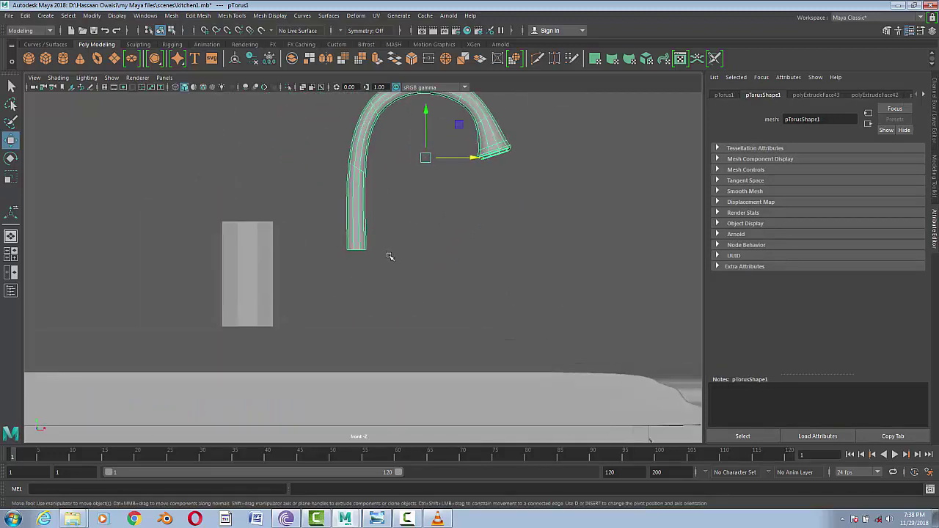
{"action": "left_click", "coordinate": [231, 15]}
{"action": "left_click", "coordinate": [262, 88]}
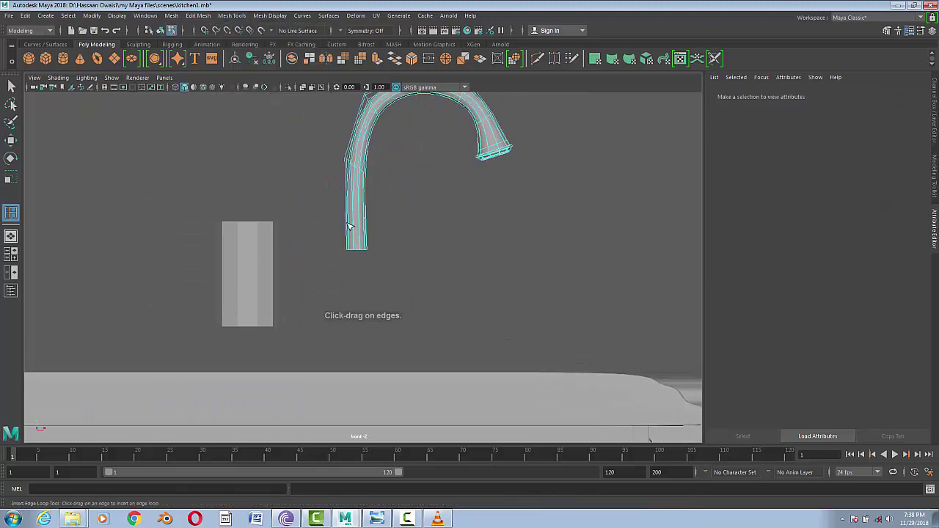
{"action": "left_click", "coordinate": [351, 226]}
{"action": "key", "text": "w"}
{"action": "right_click", "coordinate": [358, 150]}
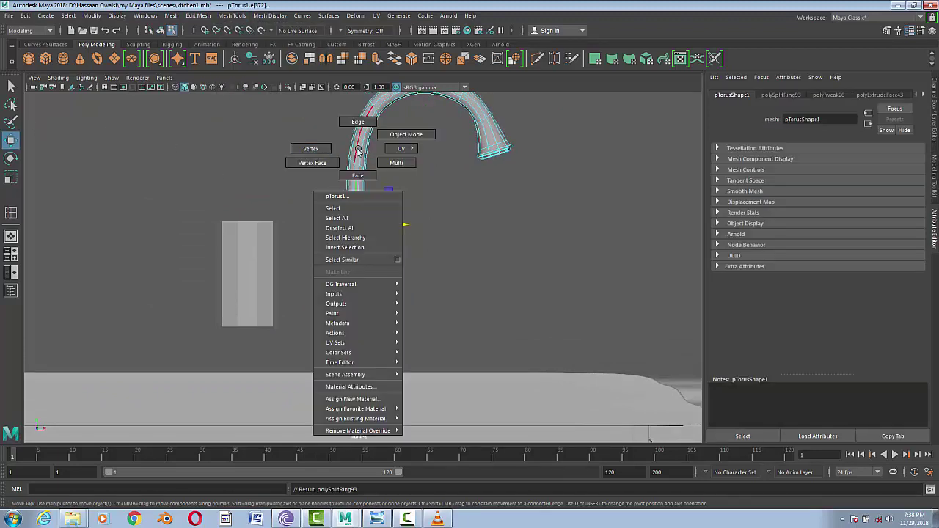
{"action": "left_click", "coordinate": [322, 150]}
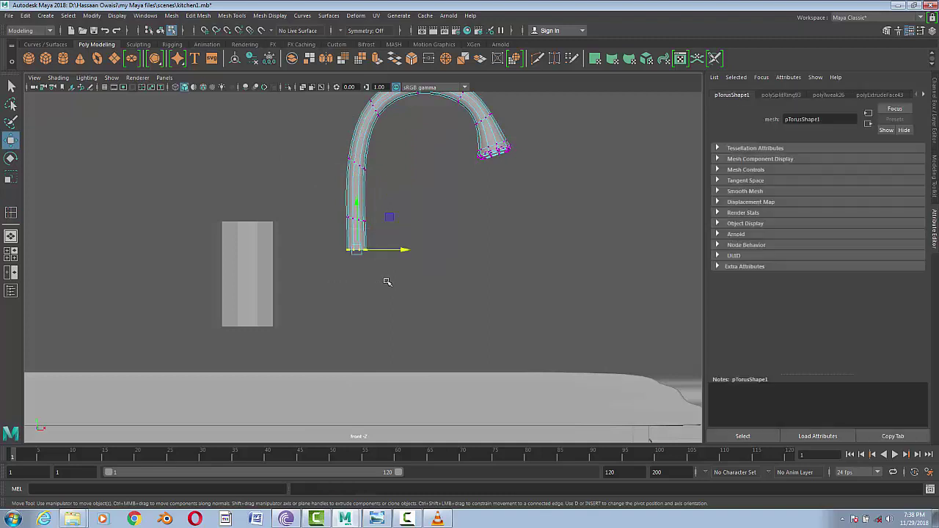
{"action": "middle_click_drag", "start_coordinate": [360, 202], "coordinate": [355, 220]}
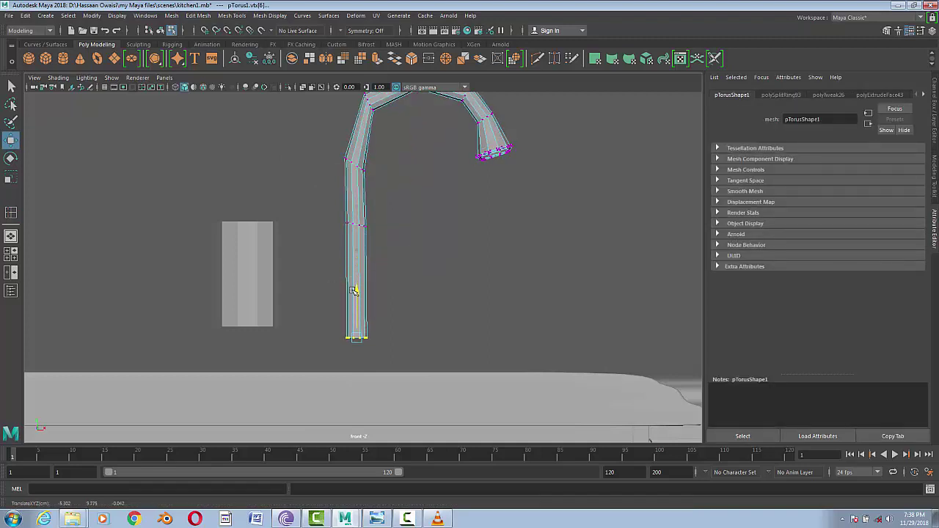
{"action": "right_click", "coordinate": [360, 213]}
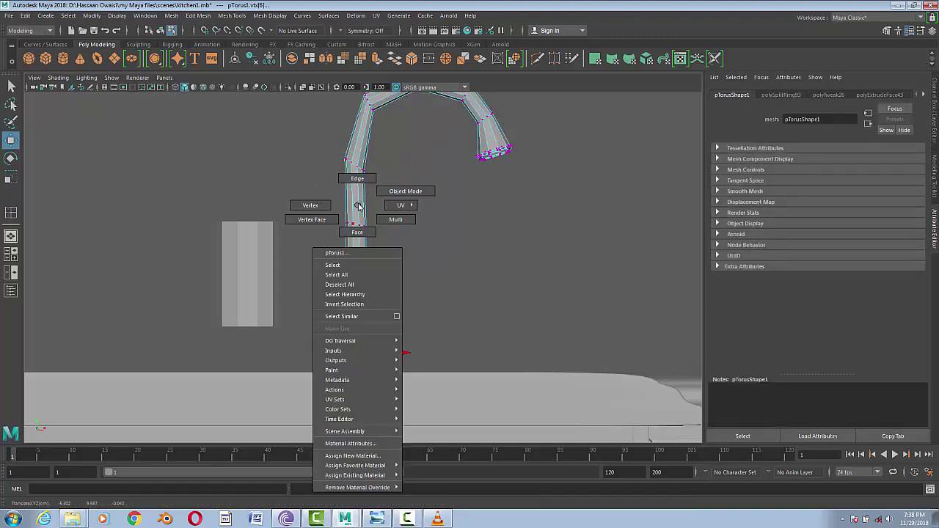
{"action": "left_click", "coordinate": [387, 206]}
- Add another edge loop on the lower stem and scale vertex rings into a bulging, tapered profile
{"action": "left_click", "coordinate": [231, 16]}
{"action": "left_click", "coordinate": [272, 86]}
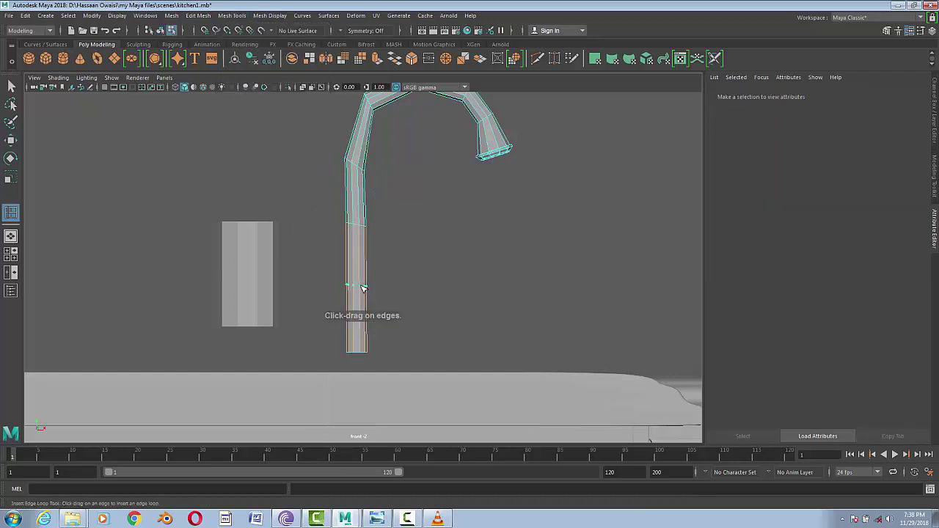
{"action": "left_click", "coordinate": [362, 286]}
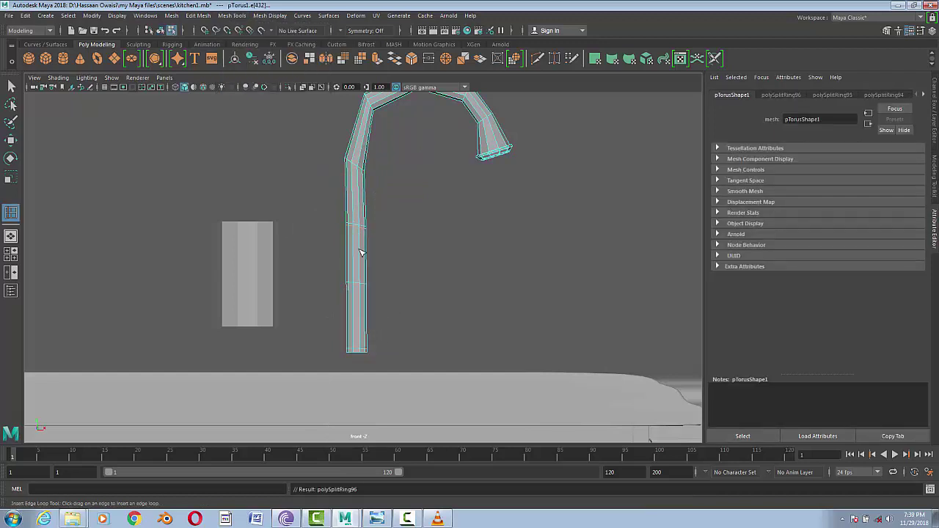
{"action": "key", "text": "w"}
{"action": "right_click_drag", "start_coordinate": [357, 156], "coordinate": [323, 157]}
{"action": "left_click_drag", "start_coordinate": [323, 272], "coordinate": [408, 314]}
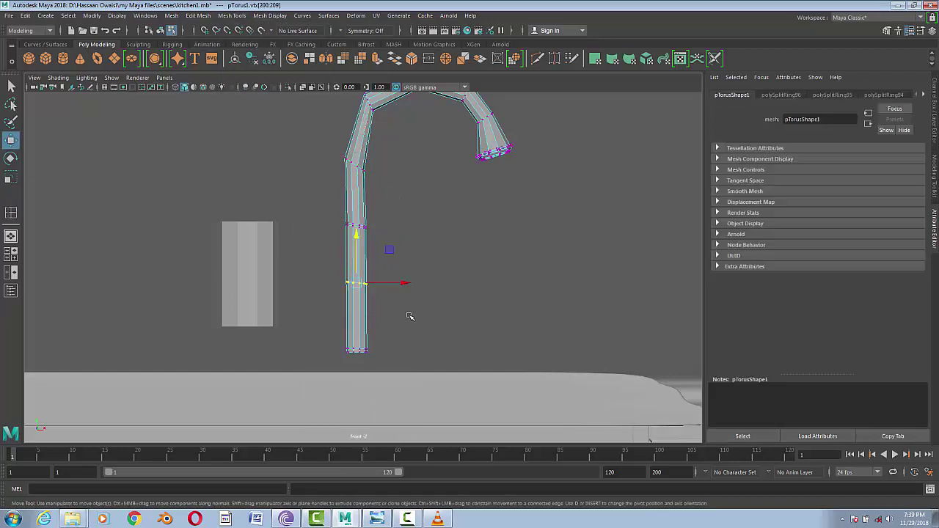
{"action": "key", "text": "r"}
{"action": "left_click_drag", "start_coordinate": [356, 283], "coordinate": [362, 284]}
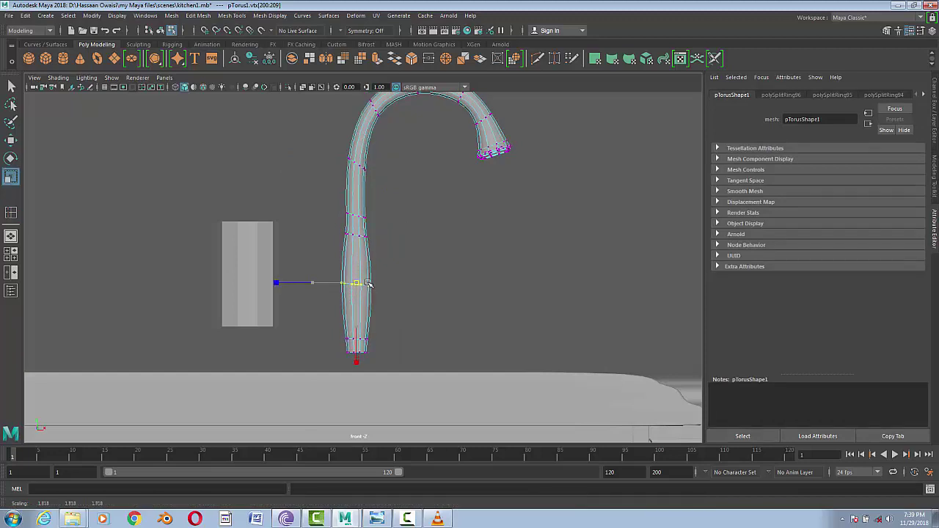
{"action": "mouse_move", "coordinate": [323, 223]}
{"action": "left_mouse_down"}
{"action": "mouse_move", "coordinate": [389, 244]}
{"action": "mouse_move", "coordinate": [357, 228]}
{"action": "left_mouse_up"}
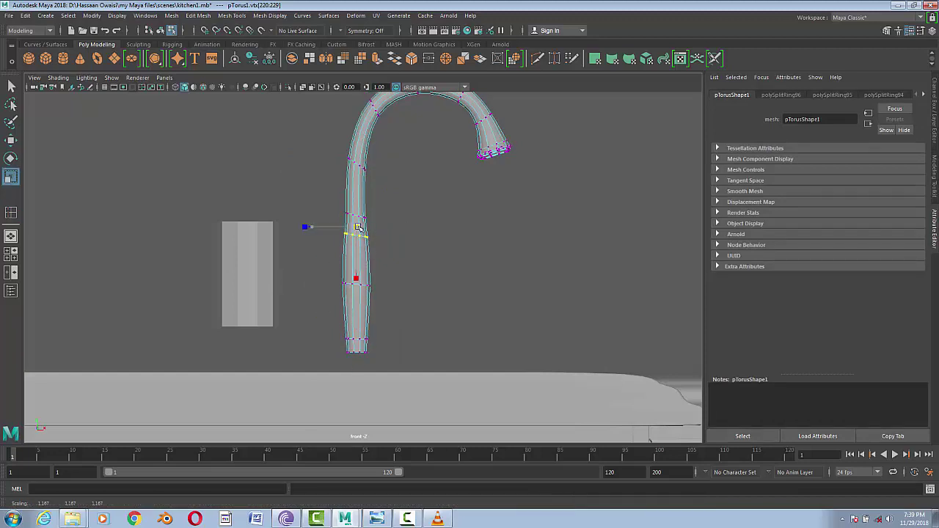
{"action": "left_click_drag", "start_coordinate": [336, 270], "coordinate": [382, 294]}
{"action": "right_click_drag", "start_coordinate": [361, 208], "coordinate": [396, 158]}
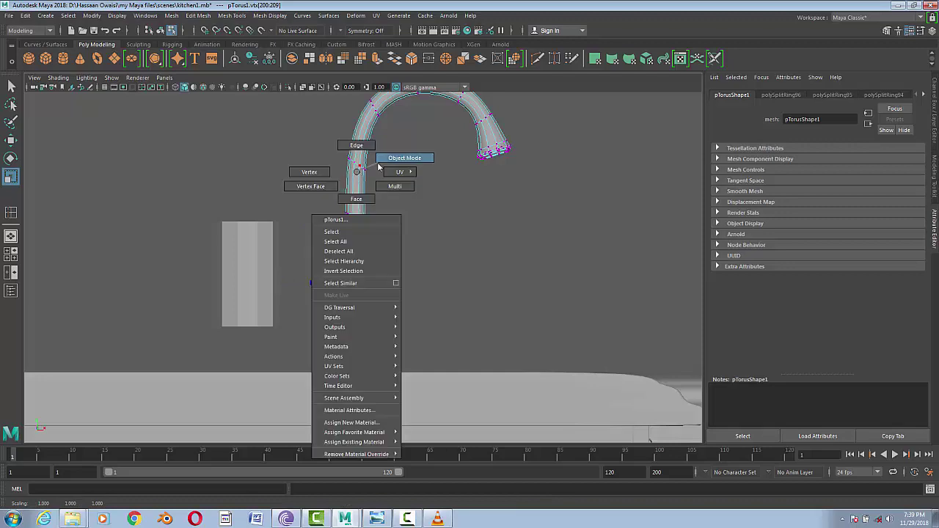
{"action": "scroll", "coordinate": [381, 287], "scroll_direction": "down", "scroll_amount": 3}
{"action": "scroll", "coordinate": [387, 285], "scroll_direction": "up", "scroll_amount": 2}
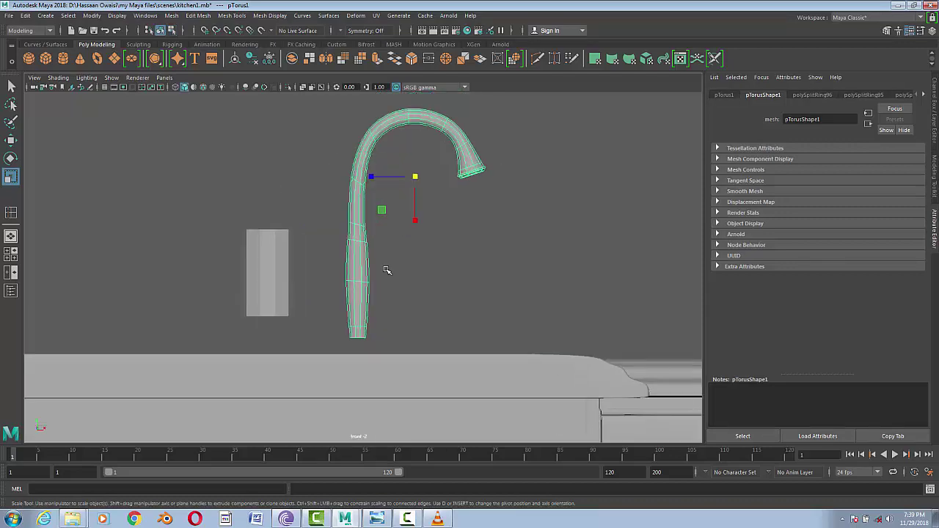
{"action": "left_click_drag", "start_coordinate": [387, 270], "coordinate": [384, 259]}
- Extrude the selected stem faces outward by about 1.039 to form a side block
{"action": "left_click_drag", "start_coordinate": [404, 321], "coordinate": [289, 317], "text": "alt"}
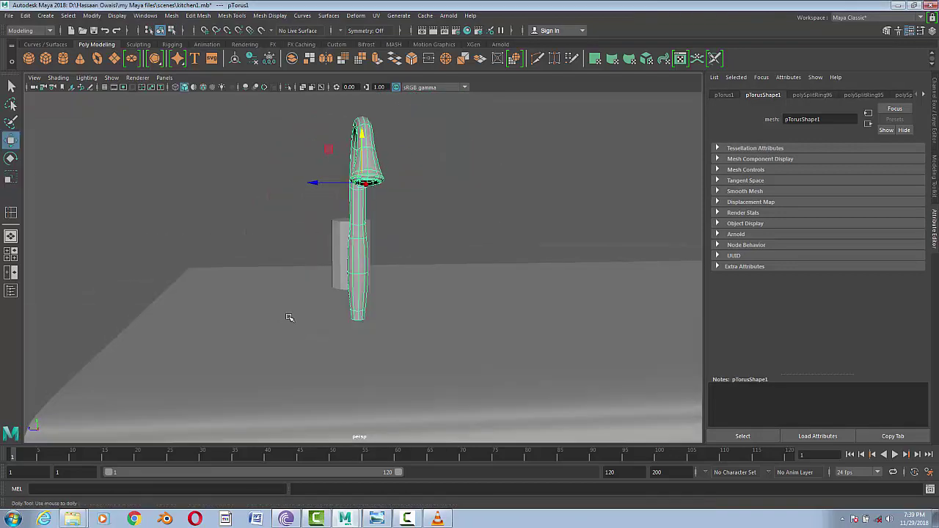
{"action": "mouse_move", "coordinate": [289, 317]}
{"action": "right_mouse_down", "text": "alt"}
{"action": "mouse_move", "coordinate": [467, 266]}
{"action": "mouse_move", "coordinate": [328, 321]}
{"action": "mouse_move", "coordinate": [382, 270]}
{"action": "mouse_move", "coordinate": [496, 296]}
{"action": "right_mouse_up", "text": "alt"}
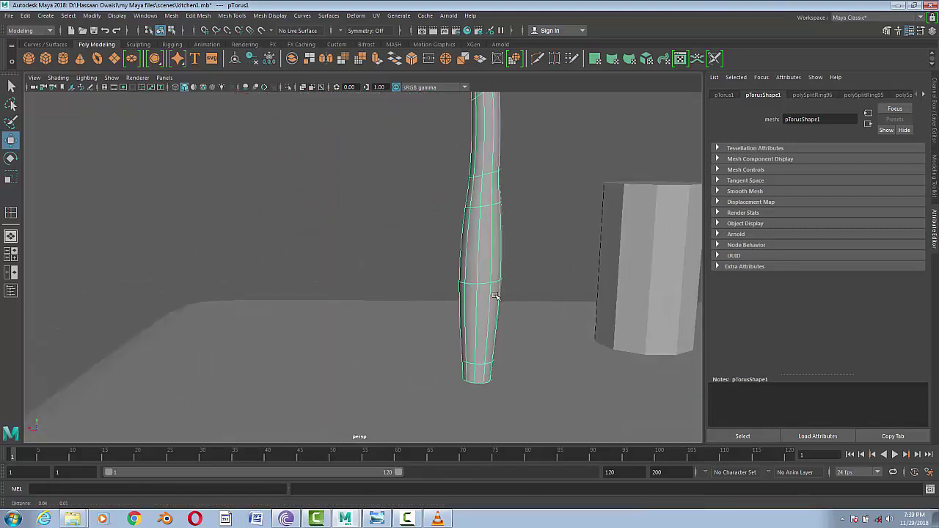
{"action": "middle_click_drag", "start_coordinate": [496, 296], "coordinate": [403, 293], "text": "alt"}
{"action": "mouse_move", "coordinate": [396, 249]}
{"action": "right_mouse_down"}
{"action": "mouse_move", "coordinate": [397, 286]}
{"action": "mouse_move", "coordinate": [488, 340]}
{"action": "right_mouse_up"}
{"action": "left_click", "coordinate": [400, 247]}
{"action": "left_click_drag", "start_coordinate": [488, 340], "coordinate": [438, 348], "text": "alt"}
{"action": "right_click_drag", "start_coordinate": [438, 348], "coordinate": [394, 297], "text": "alt"}
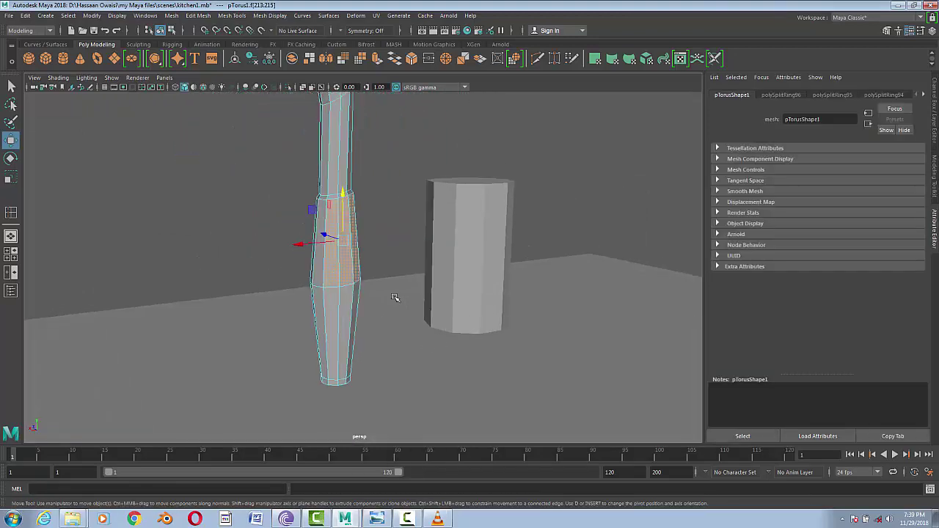
{"action": "left_click_drag", "start_coordinate": [395, 297], "coordinate": [360, 264], "text": "alt"}
{"action": "left_click", "coordinate": [377, 59]}
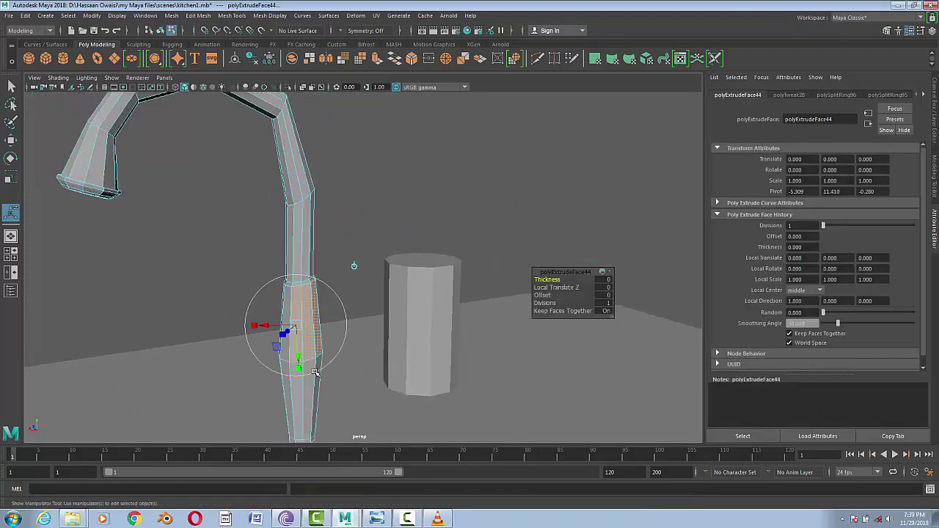
{"action": "scroll", "coordinate": [314, 373], "scroll_direction": "down", "scroll_amount": 3}
{"action": "mouse_move", "coordinate": [314, 373]}
{"action": "left_mouse_down", "text": "alt"}
{"action": "mouse_move", "coordinate": [247, 345]}
{"action": "mouse_move", "coordinate": [322, 350]}
{"action": "mouse_move", "coordinate": [272, 196]}
{"action": "left_mouse_up", "text": "alt"}
{"action": "key", "text": "4"}
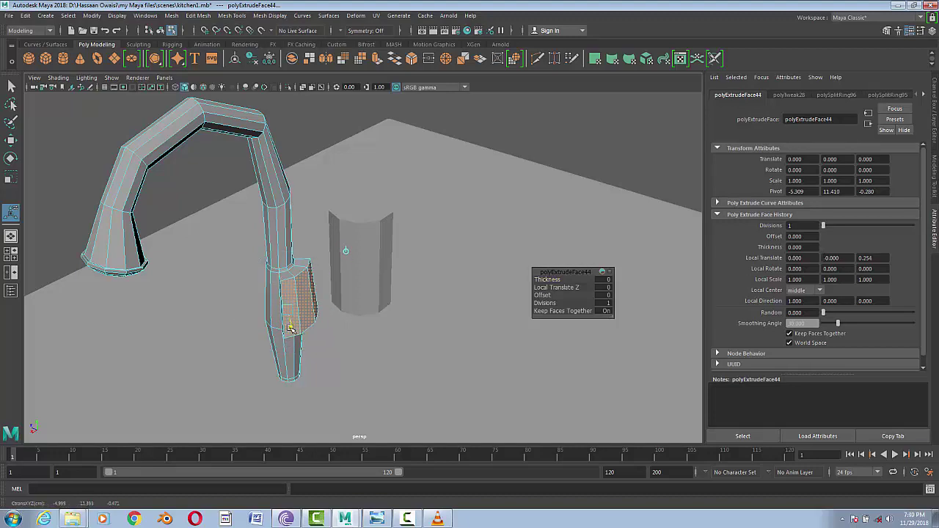
{"action": "mouse_move", "coordinate": [292, 330]}
{"action": "left_mouse_down"}
{"action": "mouse_move", "coordinate": [304, 360]}
{"action": "mouse_move", "coordinate": [376, 359]}
{"action": "mouse_move", "coordinate": [365, 314]}
{"action": "left_mouse_up"}
{"action": "left_click", "coordinate": [355, 369]}
- Scale down the extrusion's end face to taper the block, checking the smooth preview
{"action": "left_click_drag", "start_coordinate": [401, 390], "coordinate": [445, 367], "text": "alt"}
{"action": "left_click", "coordinate": [326, 323]}
{"action": "key", "text": "r"}
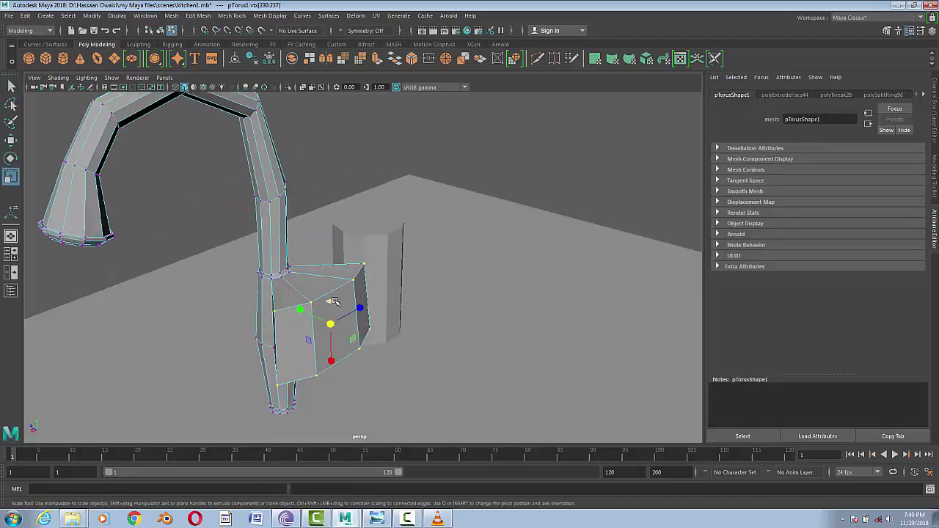
{"action": "left_click_drag", "start_coordinate": [341, 321], "coordinate": [347, 313]}
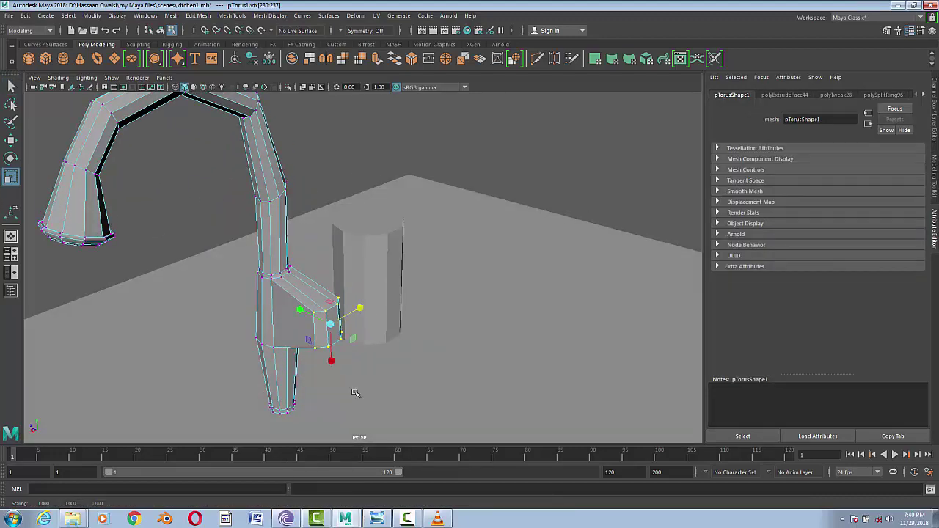
{"action": "key", "text": "3"}
{"action": "mouse_move", "coordinate": [355, 393]}
{"action": "left_mouse_down", "text": "alt"}
{"action": "mouse_move", "coordinate": [410, 369]}
{"action": "mouse_move", "coordinate": [347, 363]}
{"action": "left_mouse_up", "text": "alt"}
{"action": "key", "text": "1"}
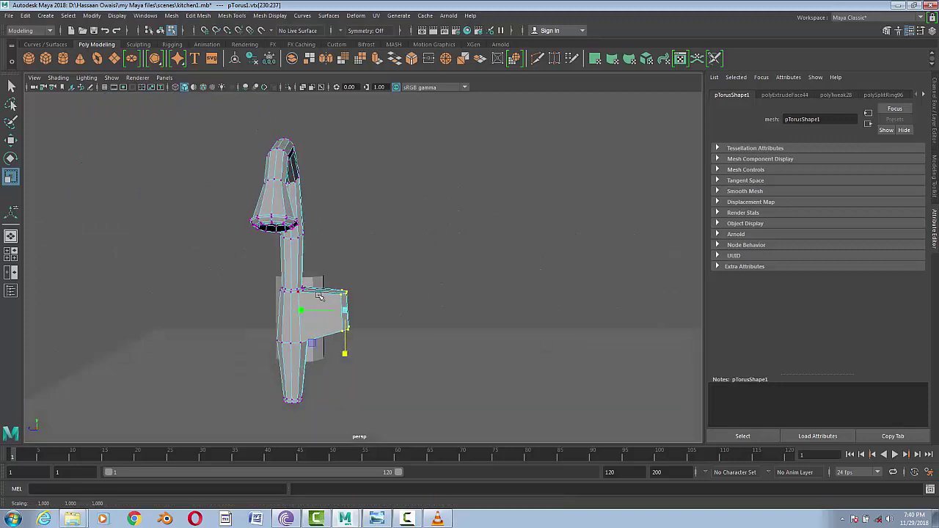
{"action": "key", "text": "ctrl+z"}
- In an orthographic view, frame the faucet and insert an edge loop on the lower stem
{"action": "left_click", "coordinate": [382, 241]}
{"action": "key", "text": "space"}
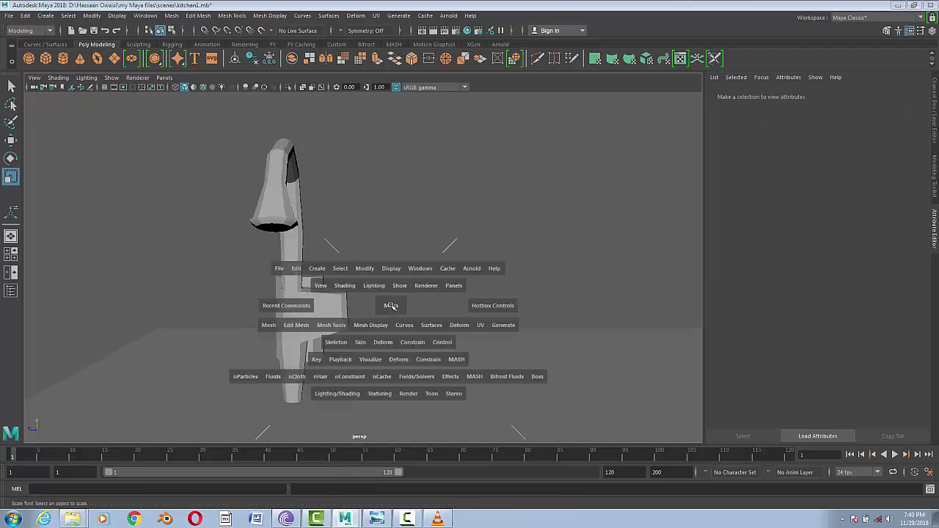
{"action": "mouse_move", "coordinate": [388, 303]}
{"action": "left_mouse_down"}
{"action": "mouse_move", "coordinate": [391, 328]}
{"action": "mouse_move", "coordinate": [432, 332]}
{"action": "left_mouse_up"}
{"action": "key", "text": "space"}
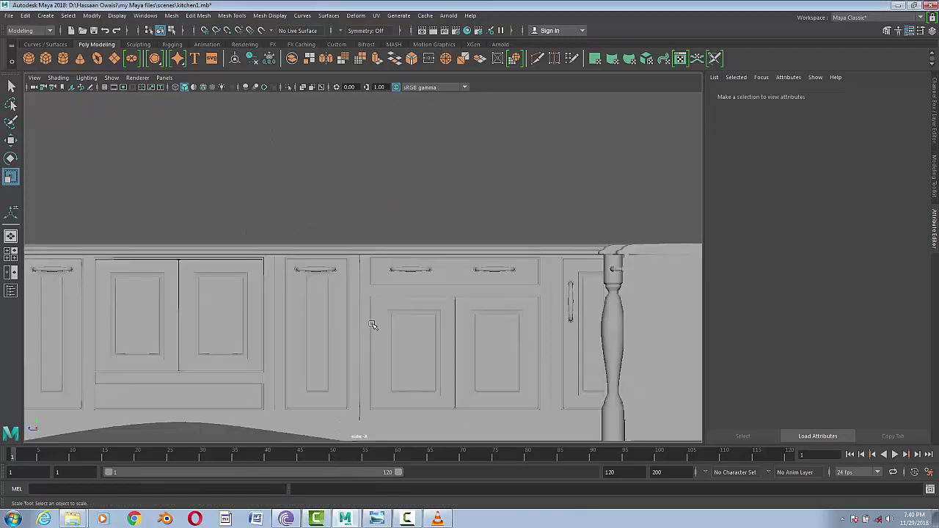
{"action": "key", "text": "a"}
{"action": "left_click", "coordinate": [365, 203]}
{"action": "key", "text": "f"}
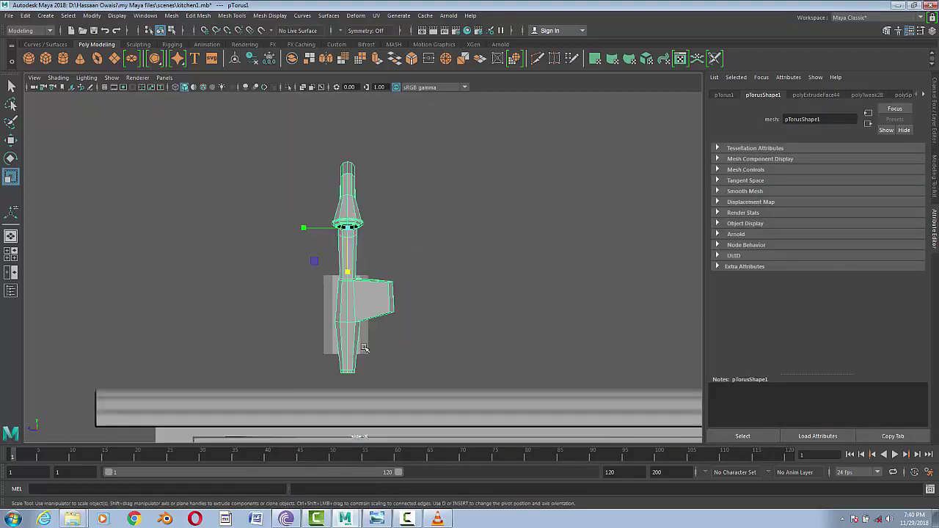
{"action": "scroll", "coordinate": [365, 349], "scroll_direction": "up", "scroll_amount": 2}
{"action": "scroll", "coordinate": [437, 305], "scroll_direction": "up", "scroll_amount": 1}
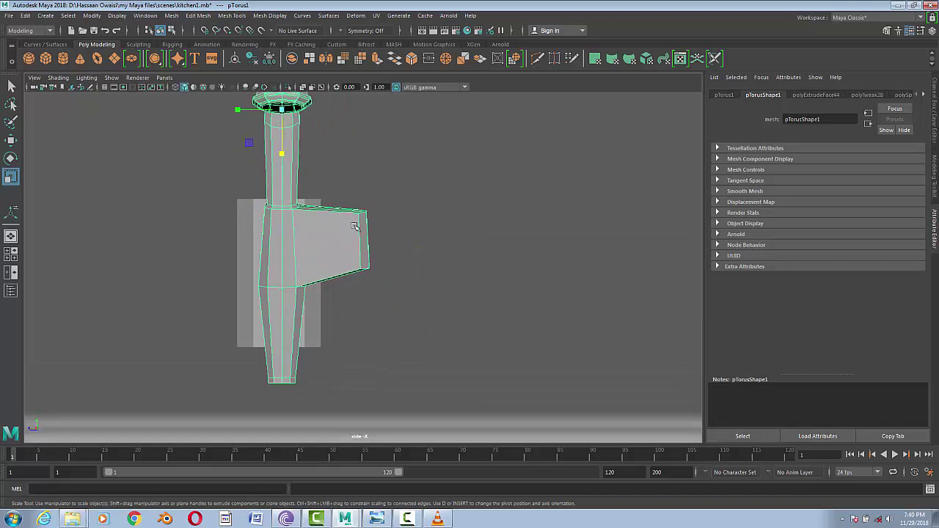
{"action": "left_click", "coordinate": [232, 15]}
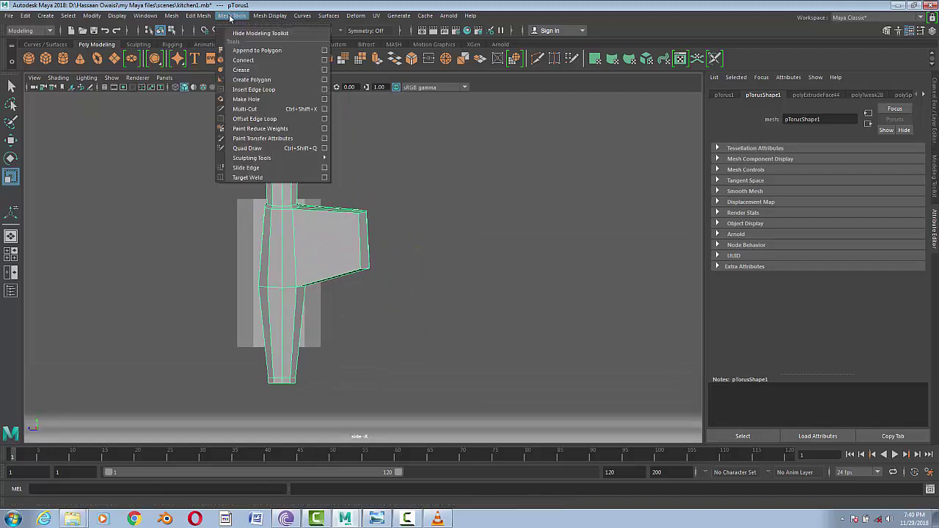
{"action": "left_click", "coordinate": [257, 89]}
{"action": "left_click", "coordinate": [346, 213]}
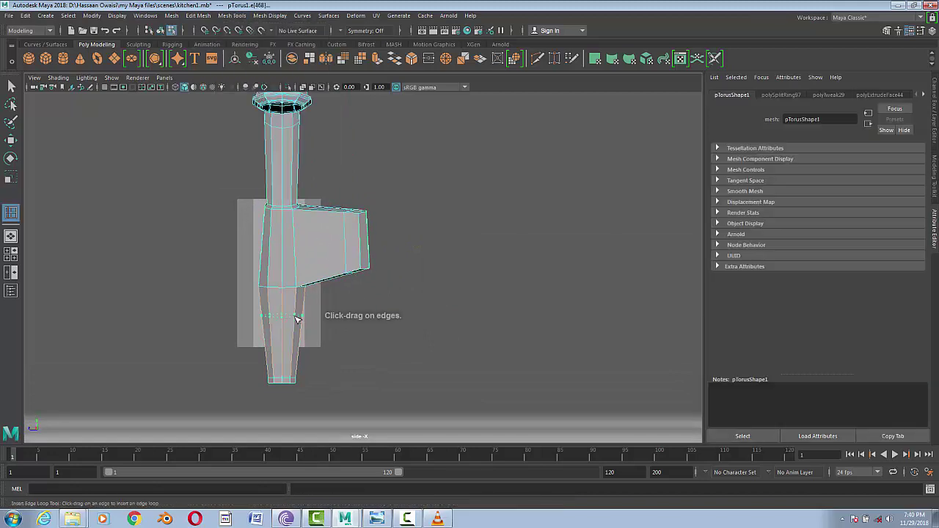
- Raise the block's lower-edge vertices and scale the handle-tip vertices to round the lever end
{"action": "left_click", "coordinate": [11, 140]}
{"action": "right_click_drag", "start_coordinate": [322, 228], "coordinate": [297, 226]}
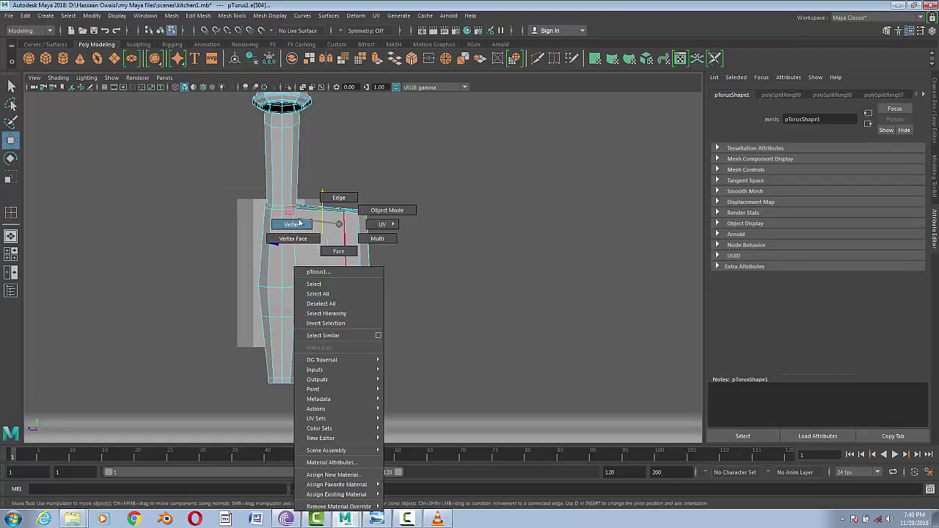
{"action": "mouse_move", "coordinate": [239, 267]}
{"action": "left_mouse_down"}
{"action": "mouse_move", "coordinate": [308, 297]}
{"action": "mouse_move", "coordinate": [382, 303]}
{"action": "left_mouse_up"}
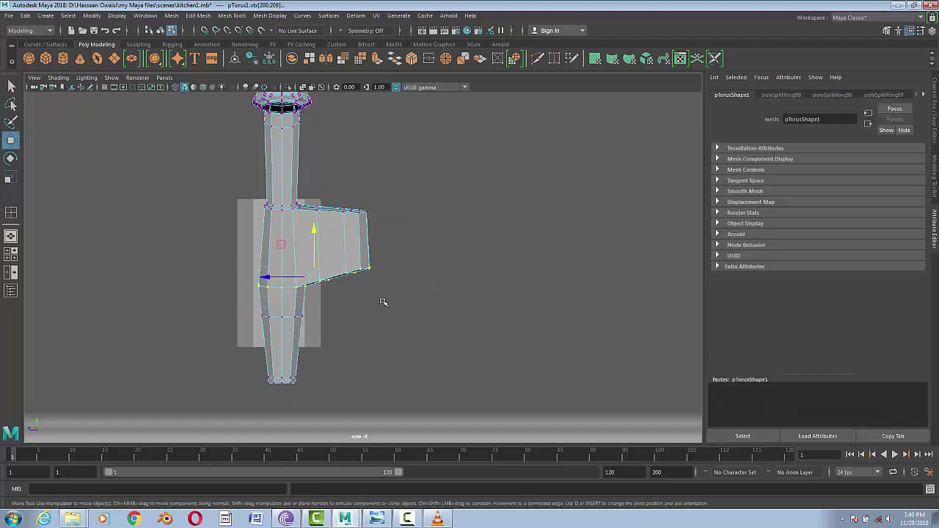
{"action": "left_click_drag", "start_coordinate": [314, 221], "coordinate": [316, 198]}
{"action": "key", "text": "3"}
{"action": "key", "text": "1"}
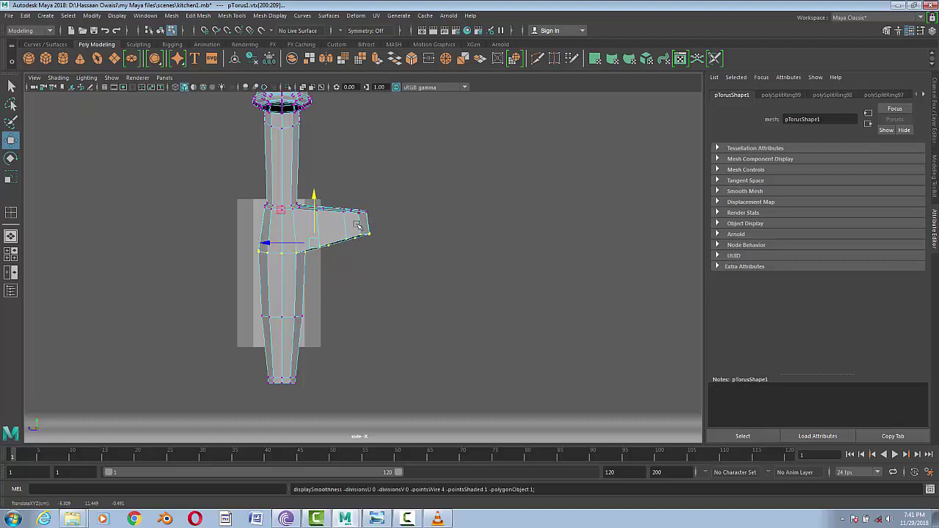
{"action": "key", "text": "r"}
{"action": "mouse_move", "coordinate": [356, 242]}
{"action": "left_mouse_down"}
{"action": "mouse_move", "coordinate": [356, 275]}
{"action": "mouse_move", "coordinate": [322, 262]}
{"action": "left_mouse_up"}
{"action": "key", "text": "3"}
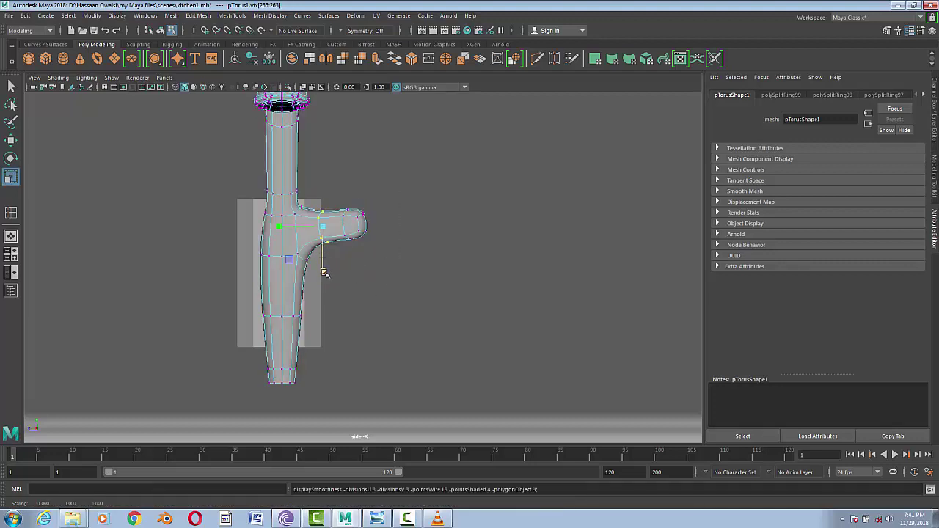
{"action": "key", "text": "F8"}
{"action": "left_click", "coordinate": [363, 252]}
- In side view, enlarge the body's vertex ring just above the handle, then select pCylinder14
{"action": "key", "text": "space"}
{"action": "left_click_drag", "start_coordinate": [370, 262], "coordinate": [367, 245]}
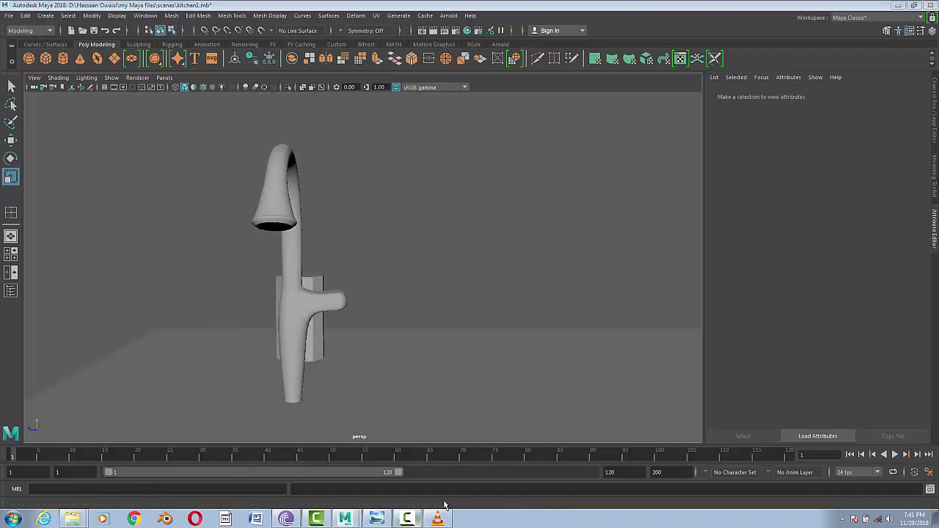
{"action": "key", "text": "space"}
{"action": "left_click", "coordinate": [311, 285]}
{"action": "scroll", "coordinate": [311, 284], "scroll_direction": "up", "scroll_amount": 3}
{"action": "middle_click_drag", "start_coordinate": [311, 285], "coordinate": [373, 245], "text": "alt"}
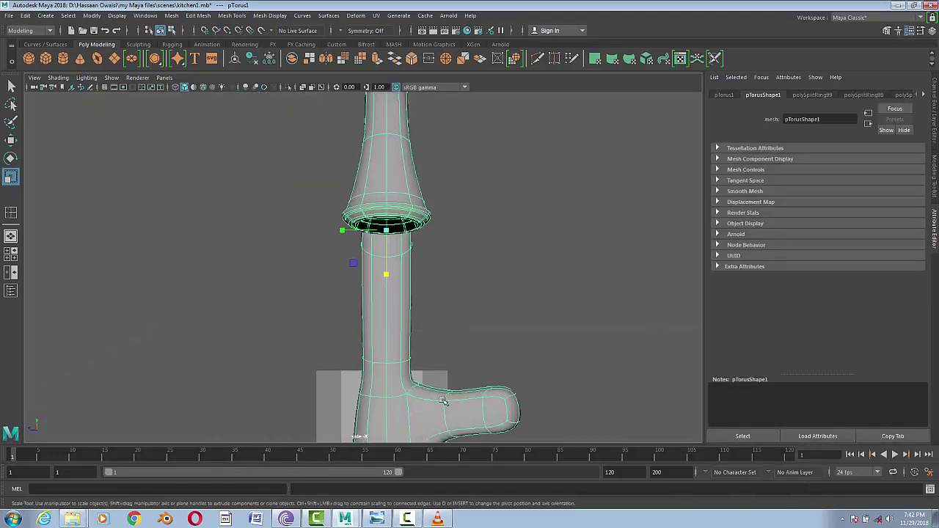
{"action": "right_click_drag", "start_coordinate": [372, 245], "coordinate": [345, 249]}
{"action": "mouse_move", "coordinate": [339, 330]}
{"action": "left_mouse_down"}
{"action": "mouse_move", "coordinate": [404, 365]}
{"action": "mouse_move", "coordinate": [392, 379]}
{"action": "left_mouse_up"}
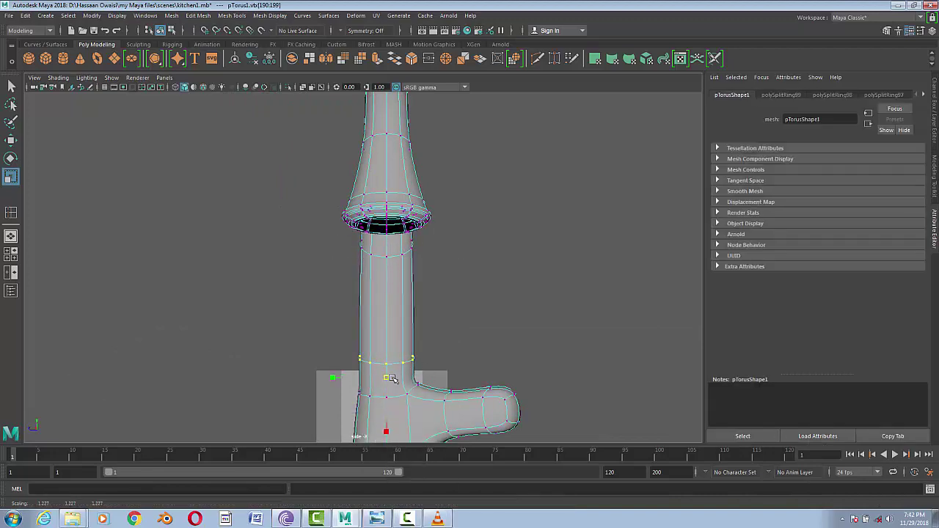
{"action": "right_click_drag", "start_coordinate": [407, 286], "coordinate": [461, 293]}
{"action": "key", "text": "space"}
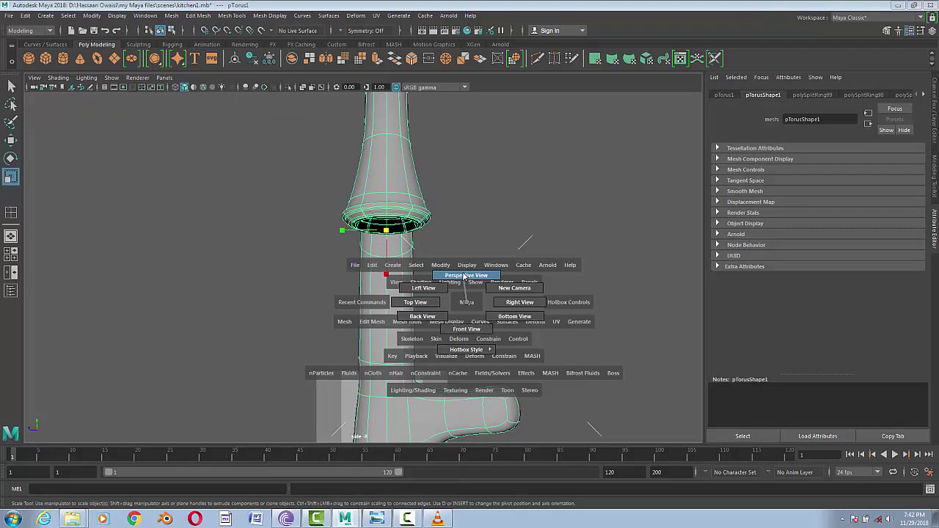
{"action": "left_click_drag", "start_coordinate": [462, 293], "coordinate": [440, 273]}
{"action": "left_click", "coordinate": [284, 310]}
{"action": "left_click_drag", "start_coordinate": [446, 373], "coordinate": [382, 383], "text": "alt"}
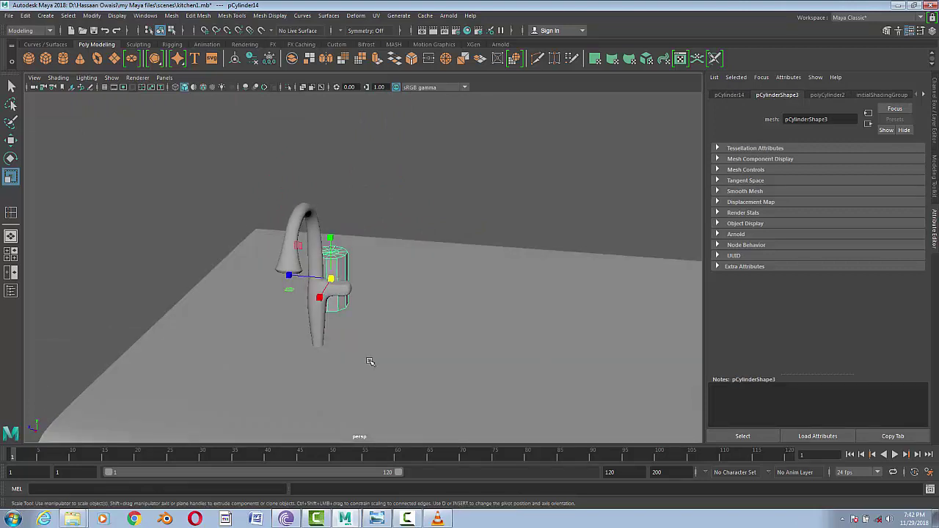
- In the front view, move pCylinder14 onto the faucet's base and down to the countertop
{"action": "key", "text": "w"}
{"action": "mouse_move", "coordinate": [286, 273]}
{"action": "left_mouse_down"}
{"action": "mouse_move", "coordinate": [440, 279]}
{"action": "mouse_move", "coordinate": [350, 277]}
{"action": "left_mouse_up"}
{"action": "left_click", "coordinate": [304, 294]}
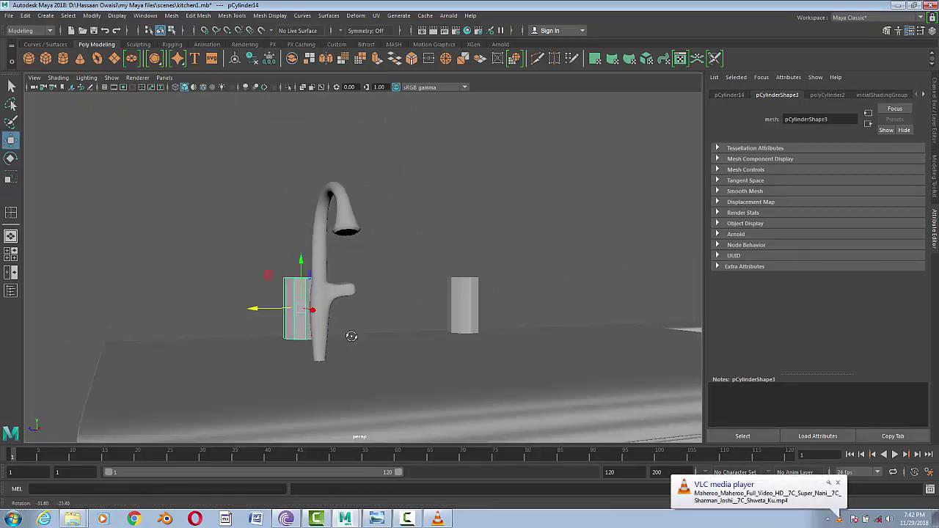
{"action": "key", "text": "space"}
{"action": "left_click_drag", "start_coordinate": [378, 324], "coordinate": [379, 351]}
{"action": "mouse_move", "coordinate": [308, 272]}
{"action": "left_mouse_down"}
{"action": "mouse_move", "coordinate": [447, 273]}
{"action": "mouse_move", "coordinate": [399, 273]}
{"action": "left_mouse_up"}
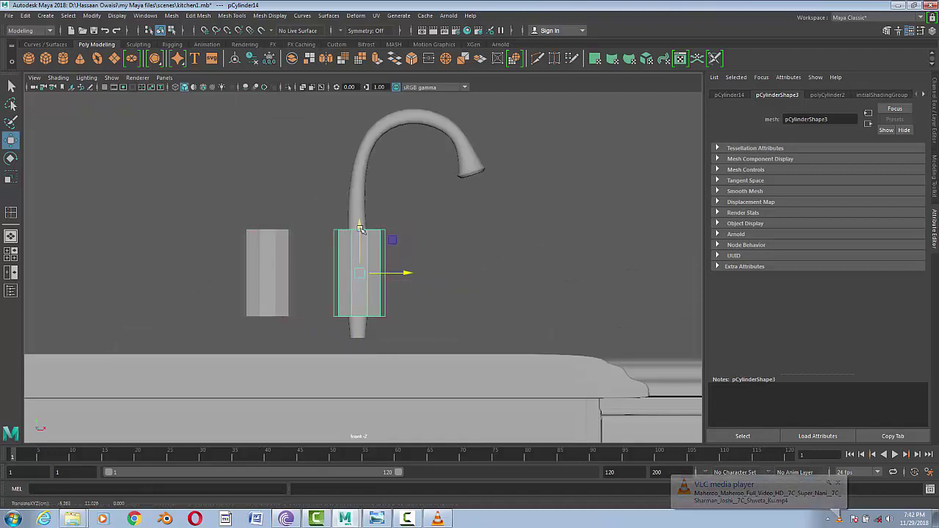
{"action": "left_click_drag", "start_coordinate": [361, 246], "coordinate": [357, 294]}
{"action": "scroll", "coordinate": [460, 320], "scroll_direction": "up", "scroll_amount": 3}
{"action": "middle_click_drag", "start_coordinate": [460, 320], "coordinate": [468, 235], "text": "alt"}
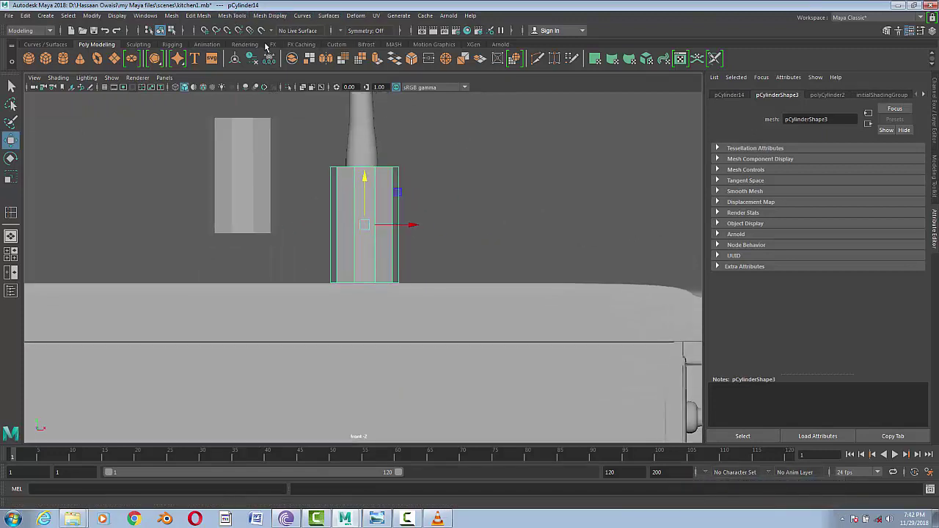
- Check the cylinder's placement in perspective, toggling X-ray and Isolate Select
{"action": "key", "text": "f"}
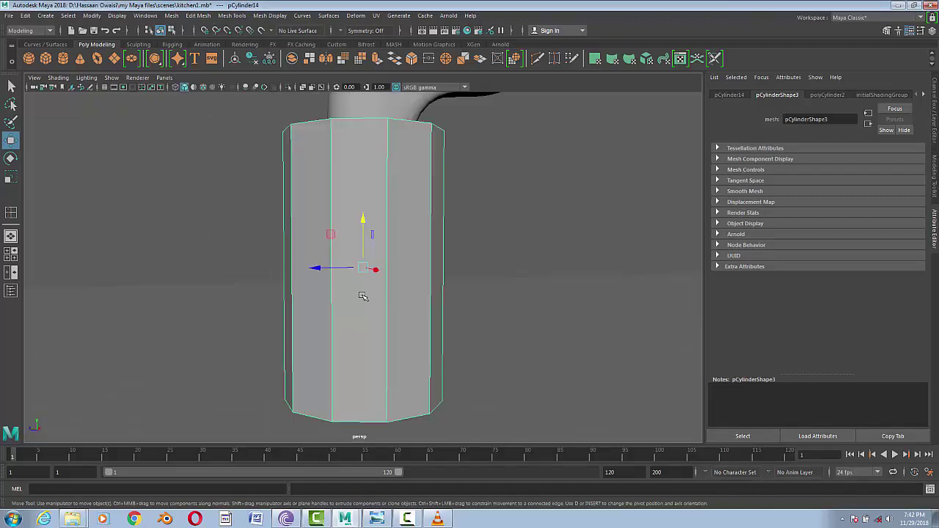
{"action": "mouse_move", "coordinate": [361, 296]}
{"action": "left_mouse_down", "text": "alt"}
{"action": "mouse_move", "coordinate": [404, 289]}
{"action": "mouse_move", "coordinate": [339, 300]}
{"action": "mouse_move", "coordinate": [317, 243]}
{"action": "left_mouse_up", "text": "alt"}
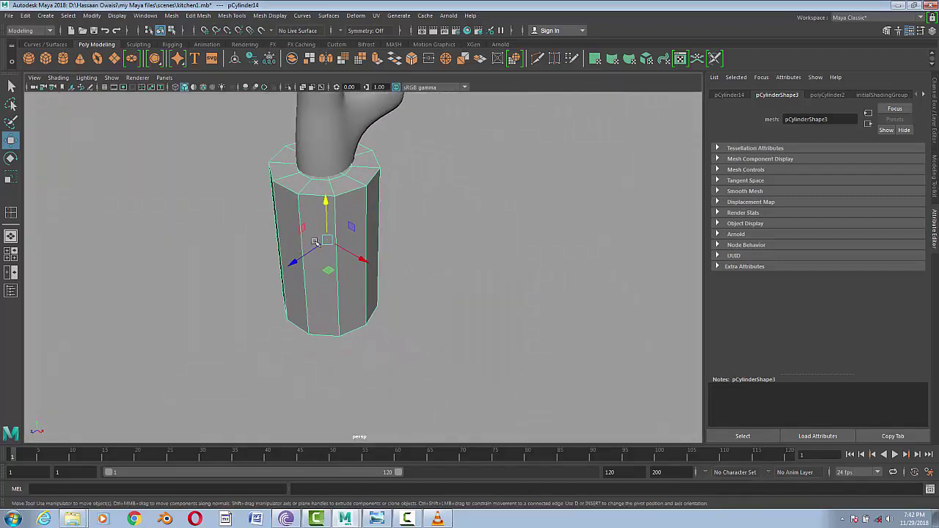
{"action": "right_click_drag", "start_coordinate": [343, 188], "coordinate": [328, 181]}
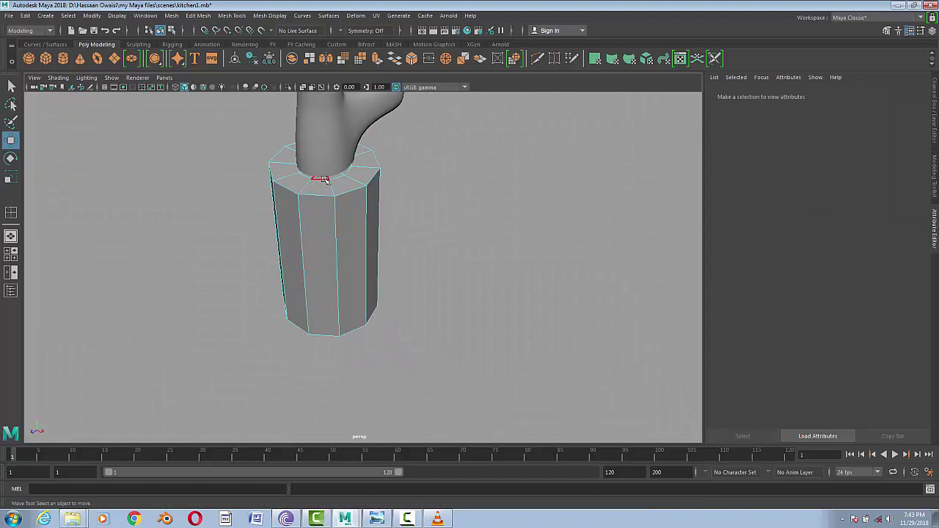
{"action": "left_click", "coordinate": [304, 88]}
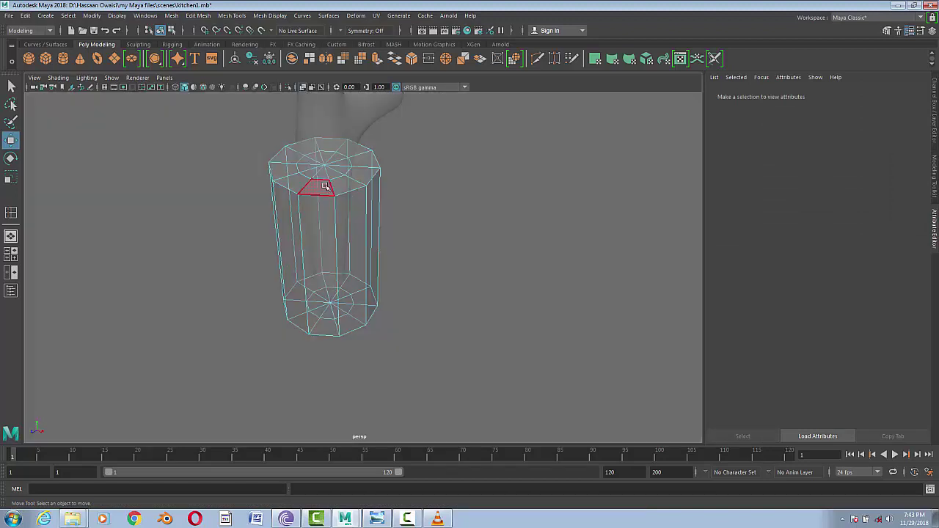
{"action": "left_click", "coordinate": [304, 87]}
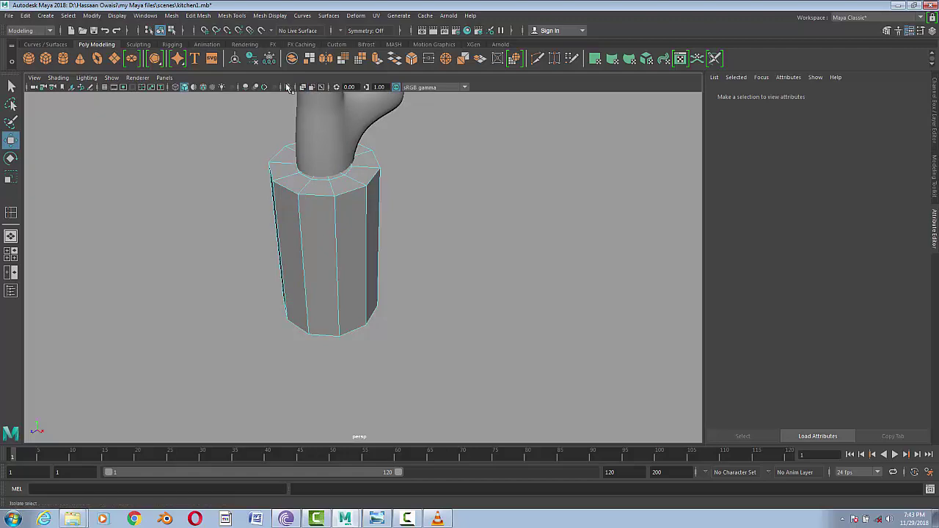
{"action": "left_click", "coordinate": [288, 88]}
{"action": "key", "text": "ctrl+1"}
{"action": "left_click", "coordinate": [352, 218]}
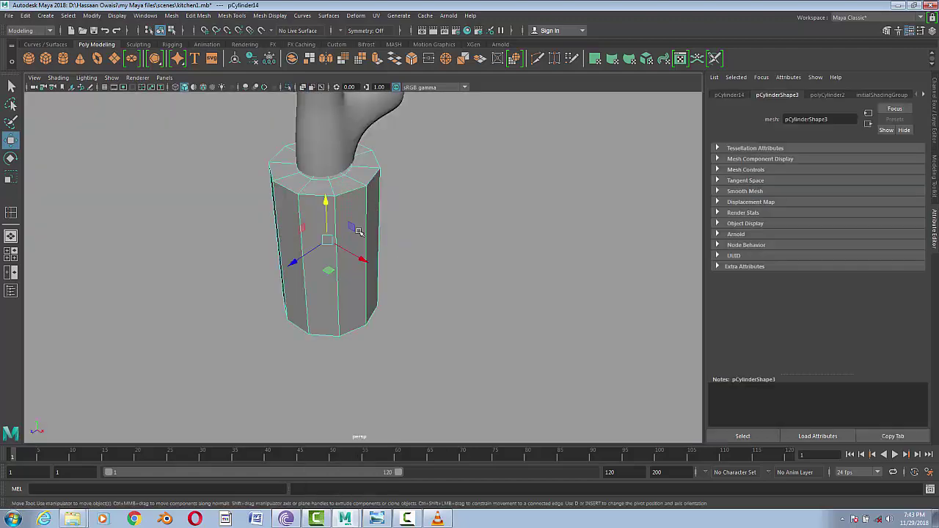
{"action": "left_click_drag", "start_coordinate": [352, 217], "coordinate": [326, 282], "text": "alt"}
- Extrude the cylinder's top faces twice, first insetting them, then pushing a recess down
{"action": "scroll", "coordinate": [326, 281], "scroll_direction": "up", "scroll_amount": 3}
{"action": "right_click", "coordinate": [379, 202]}
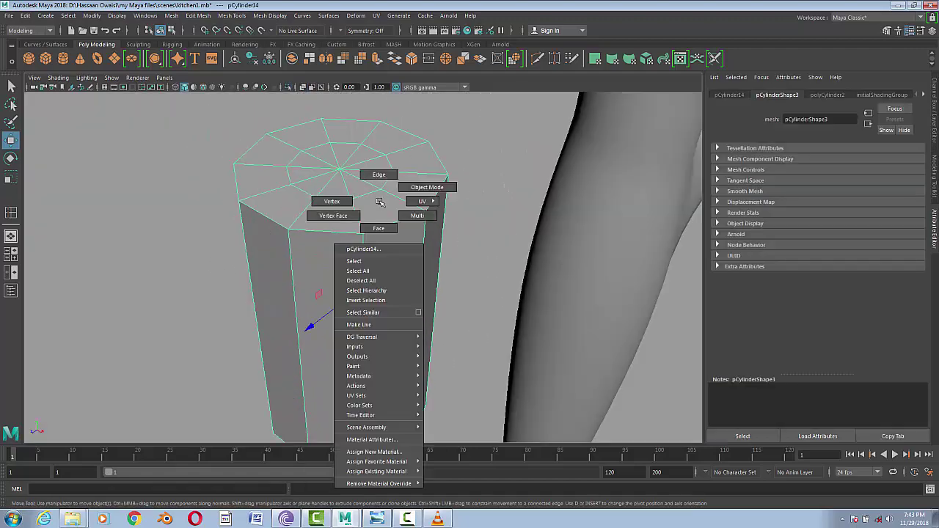
{"action": "left_click", "coordinate": [378, 228]}
{"action": "left_click", "coordinate": [340, 191]}
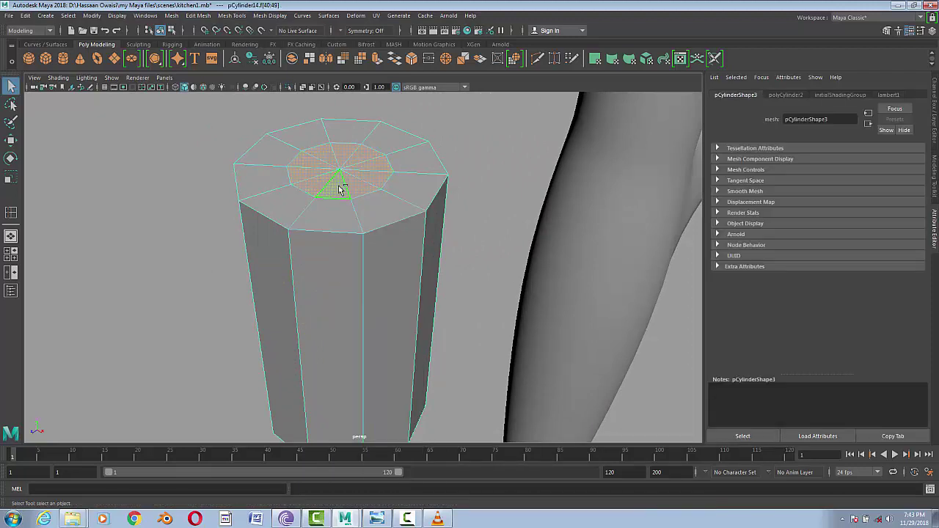
{"action": "key", "text": "ctrl+e"}
{"action": "mouse_move", "coordinate": [379, 117]}
{"action": "left_mouse_down"}
{"action": "mouse_move", "coordinate": [367, 136]}
{"action": "mouse_move", "coordinate": [369, 213]}
{"action": "left_mouse_up"}
{"action": "key", "text": "ctrl+e"}
{"action": "key", "text": "ctrl+e"}
- Widen the recess's inner rim edge loop, checking the result with smooth preview
{"action": "right_click", "coordinate": [340, 126]}
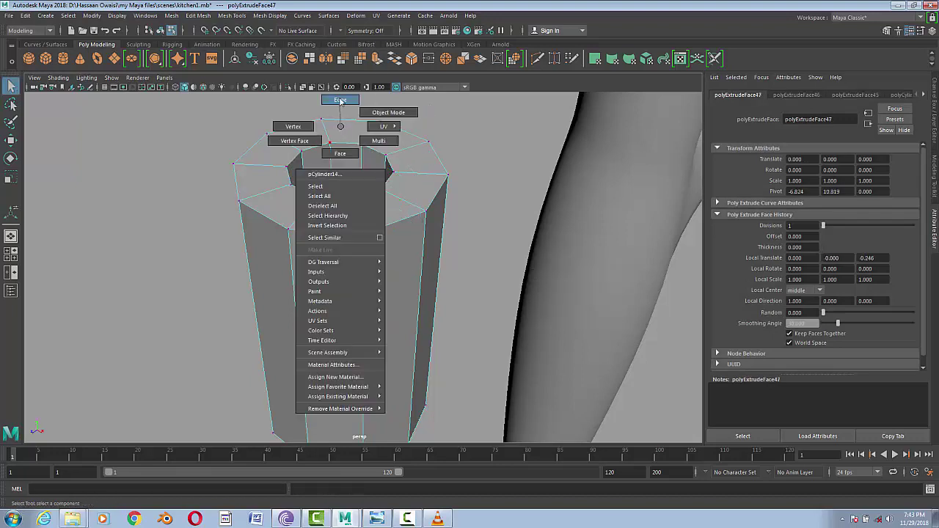
{"action": "left_click", "coordinate": [341, 102]}
{"action": "double_click", "coordinate": [352, 147]}
{"action": "key", "text": "r"}
{"action": "left_click_drag", "start_coordinate": [339, 170], "coordinate": [355, 172]}
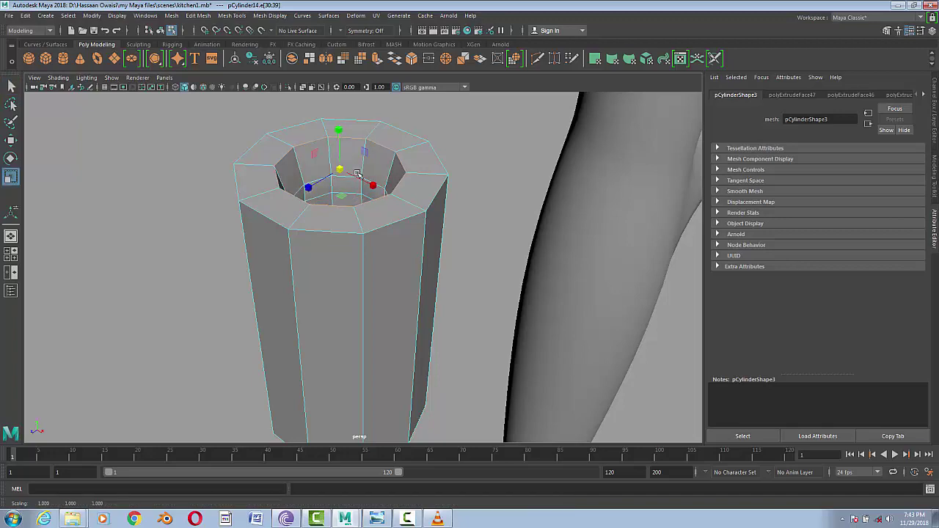
{"action": "key", "text": "3"}
{"action": "key", "text": "1"}
{"action": "right_click", "coordinate": [367, 176]}
{"action": "left_click", "coordinate": [446, 136]}
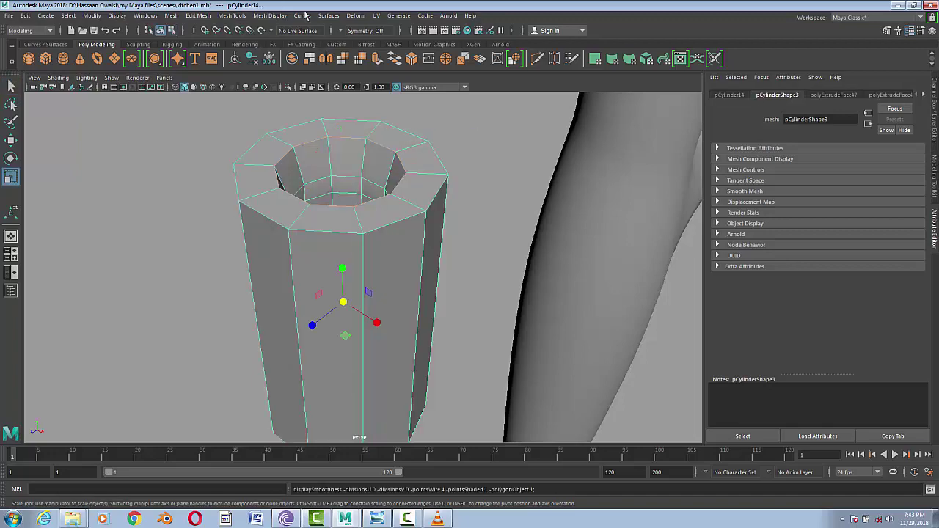
{"action": "left_click", "coordinate": [270, 16]}
{"action": "left_click", "coordinate": [264, 102]}
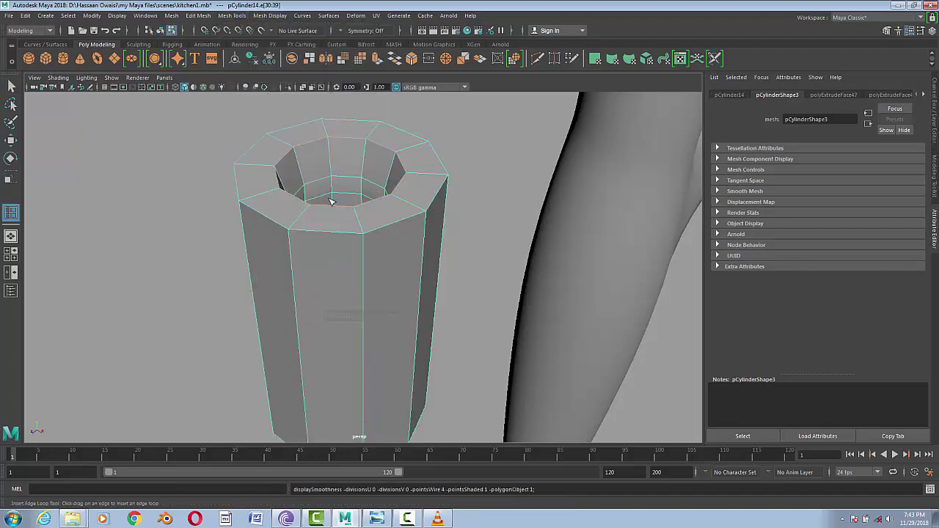
- Insert edge loops on the base cylinder and scale its lower vertices outward into a wide collar
{"action": "left_click", "coordinate": [369, 239]}
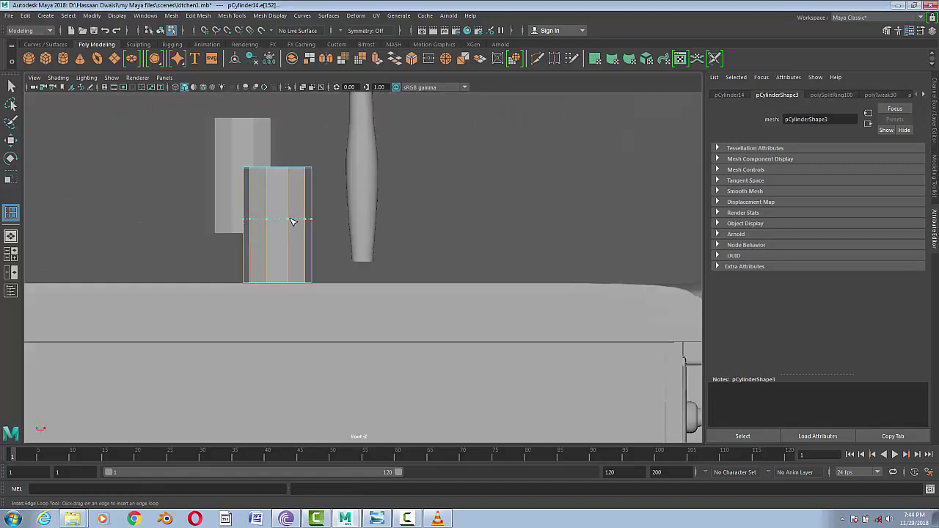
{"action": "left_click", "coordinate": [291, 282]}
{"action": "key", "text": "w"}
{"action": "scroll", "coordinate": [365, 266], "scroll_direction": "up", "scroll_amount": 2}
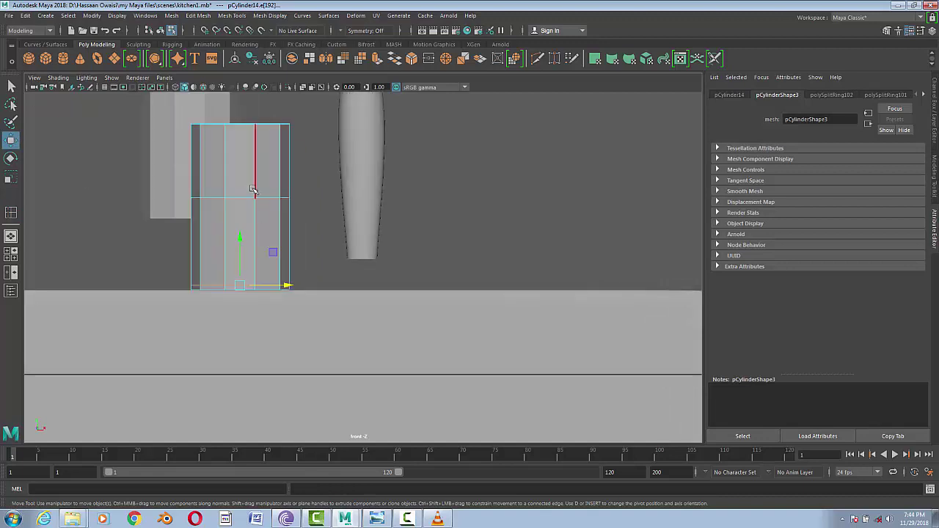
{"action": "right_click", "coordinate": [253, 189]}
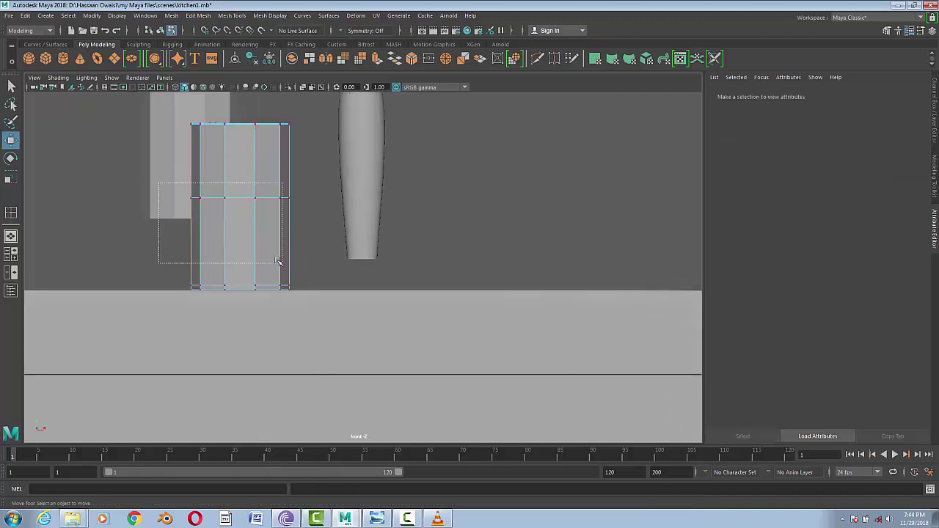
{"action": "left_click_drag", "start_coordinate": [158, 167], "coordinate": [308, 294]}
{"action": "key", "text": "r"}
{"action": "mouse_move", "coordinate": [248, 243]}
{"action": "left_mouse_down"}
{"action": "mouse_move", "coordinate": [265, 241]}
{"action": "mouse_move", "coordinate": [238, 216]}
{"action": "left_mouse_up"}
- Add an edge loop above the collar and scale its vertices to 0.857 to taper the top
{"action": "right_click", "coordinate": [256, 158]}
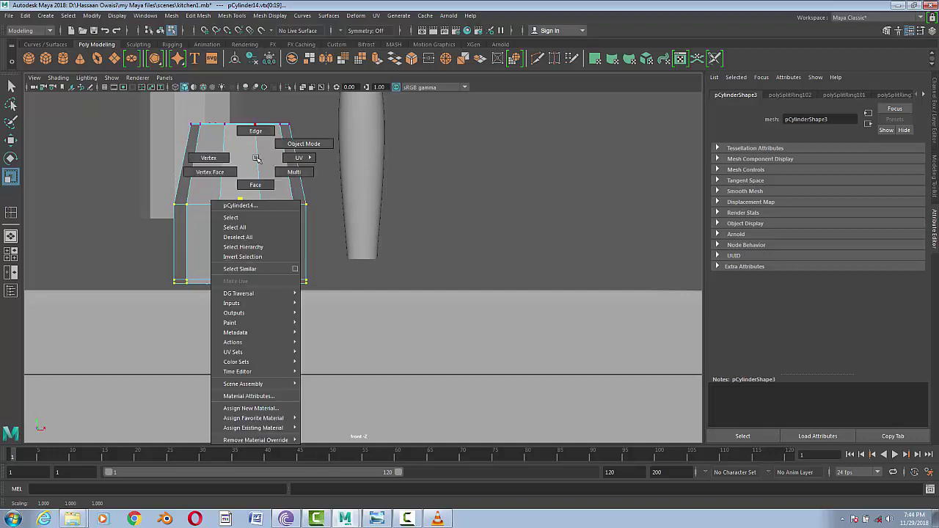
{"action": "left_click", "coordinate": [219, 159]}
{"action": "left_click", "coordinate": [232, 16]}
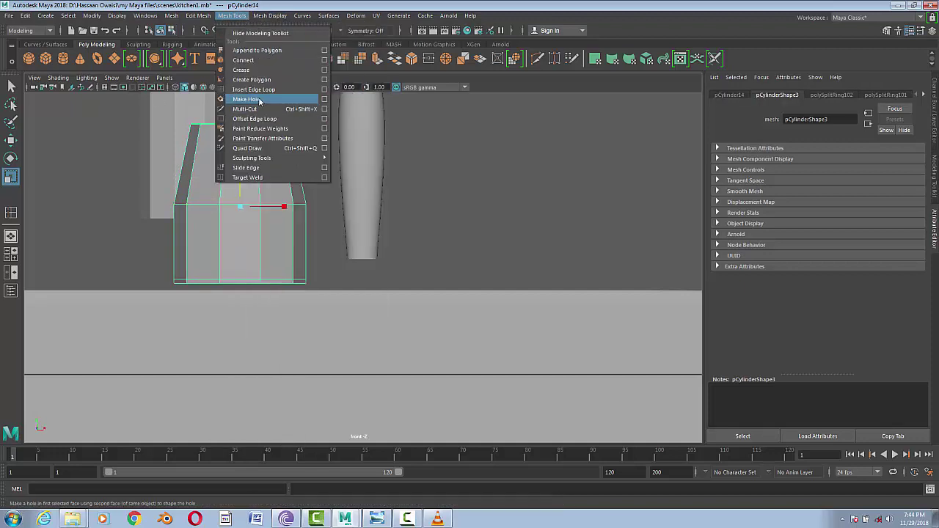
{"action": "left_click", "coordinate": [272, 101]}
{"action": "left_click", "coordinate": [297, 210]}
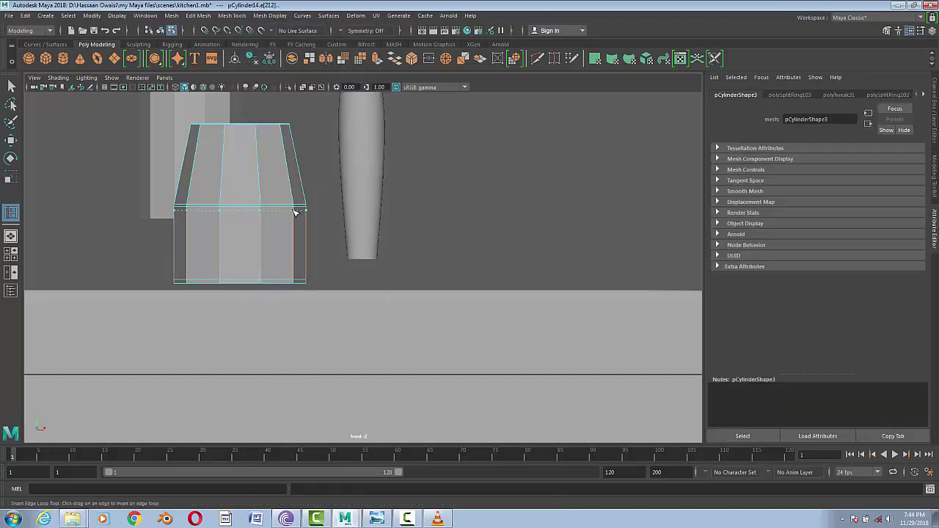
{"action": "key", "text": "w"}
{"action": "right_click", "coordinate": [296, 209]}
{"action": "left_click", "coordinate": [200, 165]}
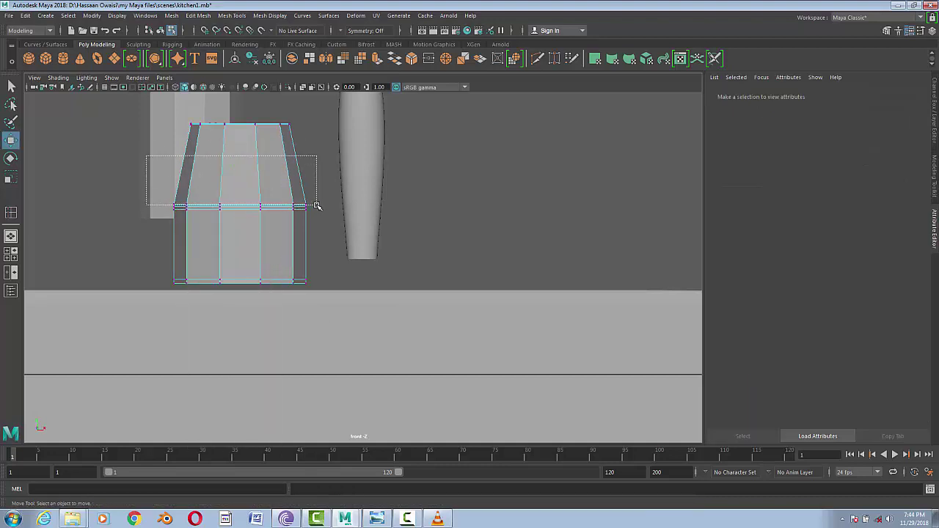
{"action": "left_click_drag", "start_coordinate": [316, 205], "coordinate": [316, 205]}
{"action": "key", "text": "r"}
{"action": "left_click_drag", "start_coordinate": [243, 189], "coordinate": [229, 189]}
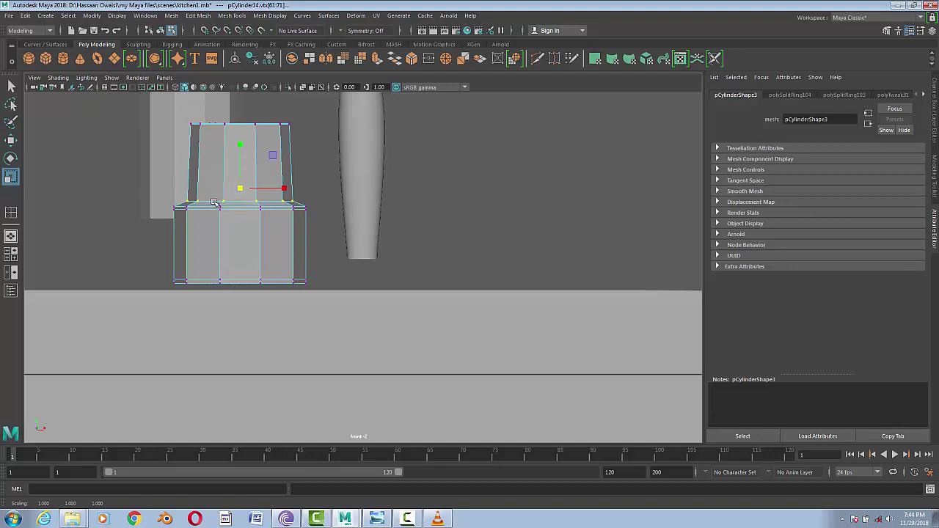
- Return to object mode and preview the base smoothed, framed in the perspective view
{"action": "right_click", "coordinate": [200, 150]}
{"action": "key", "text": "q"}
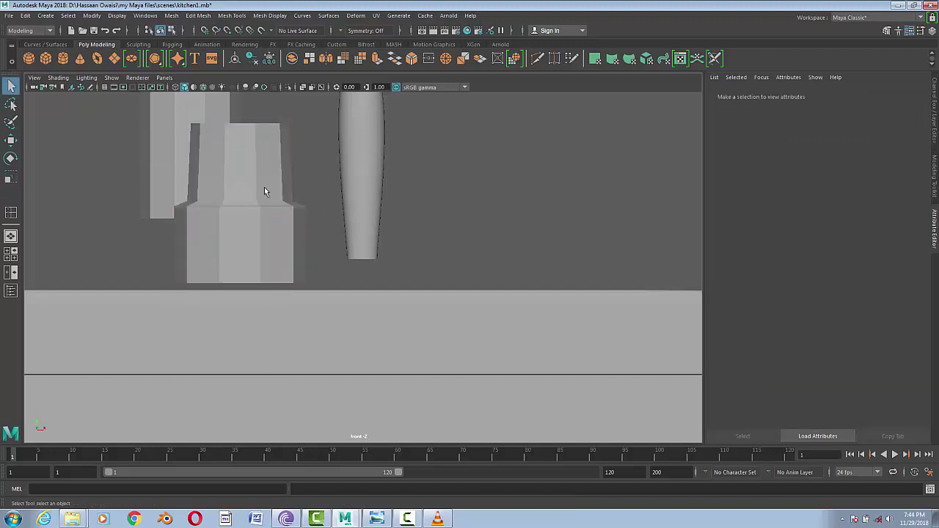
{"action": "left_click", "coordinate": [264, 189]}
{"action": "key", "text": "3"}
{"action": "key", "text": "space"}
{"action": "left_click_drag", "start_coordinate": [289, 220], "coordinate": [289, 191]}
- Insert an edge loop around the base's upper tier with Mesh Tools > Insert Edge Loop
{"action": "key", "text": "f"}
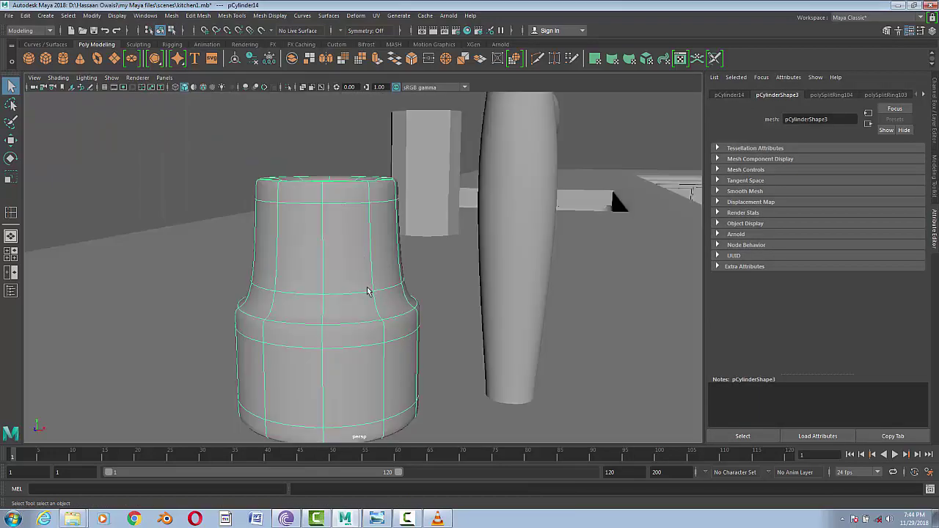
{"action": "key", "text": "1"}
{"action": "left_click", "coordinate": [232, 15]}
{"action": "left_click", "coordinate": [262, 109]}
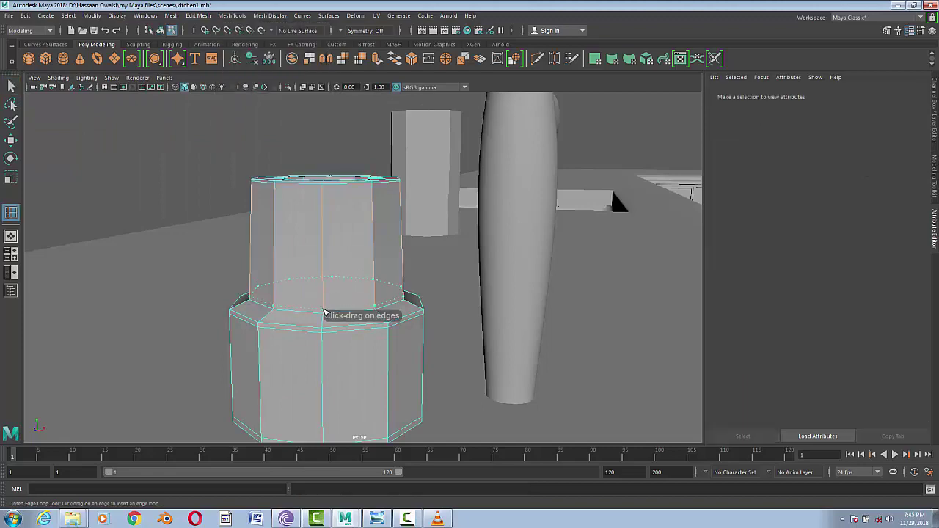
{"action": "left_click", "coordinate": [325, 314]}
{"action": "key", "text": "3"}
- Shrink the top of the faucet base cylinder inward with the Scale tool
{"action": "right_click_drag", "start_coordinate": [271, 199], "coordinate": [314, 189]}
{"action": "key", "text": "w"}
{"action": "left_click_drag", "start_coordinate": [314, 189], "coordinate": [342, 270], "text": "alt"}
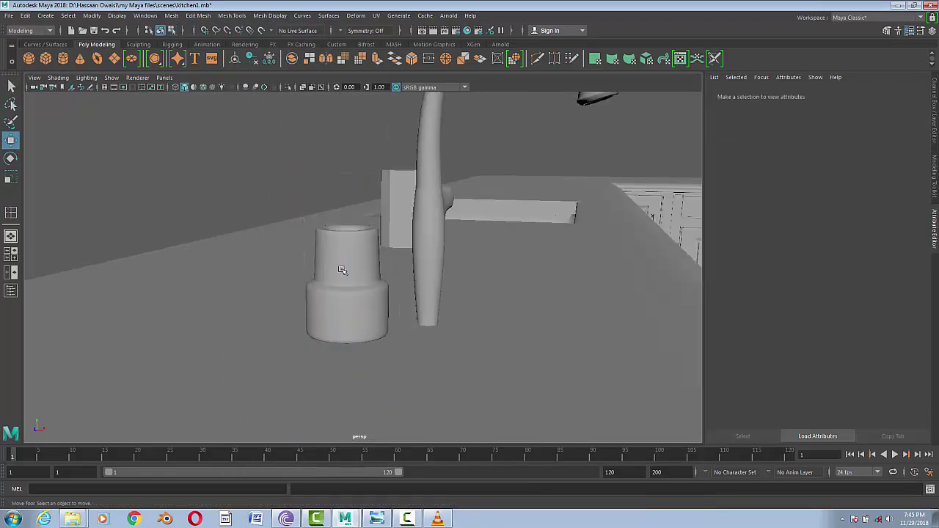
{"action": "left_click", "coordinate": [362, 277]}
{"action": "mouse_move", "coordinate": [418, 289]}
{"action": "left_mouse_down", "text": "alt"}
{"action": "mouse_move", "coordinate": [478, 294]}
{"action": "mouse_move", "coordinate": [535, 345]}
{"action": "mouse_move", "coordinate": [510, 327]}
{"action": "left_mouse_up", "text": "alt"}
{"action": "key", "text": "r"}
{"action": "left_click_drag", "start_coordinate": [414, 283], "coordinate": [391, 283]}
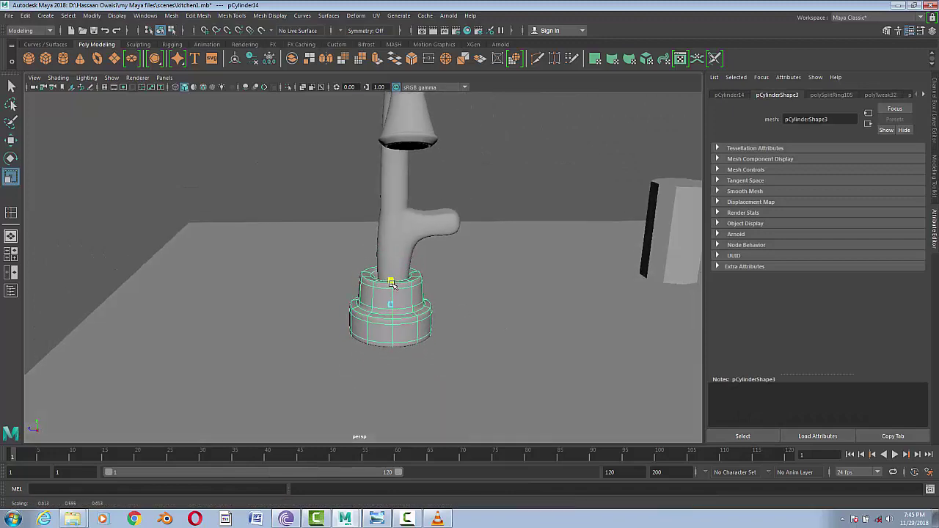
- Select the countertop and tilt the view to show it around the faucet base
{"action": "scroll", "coordinate": [391, 283], "scroll_direction": "up", "scroll_amount": 3}
{"action": "scroll", "coordinate": [391, 283], "scroll_direction": "up", "scroll_amount": 3}
{"action": "key", "text": "w"}
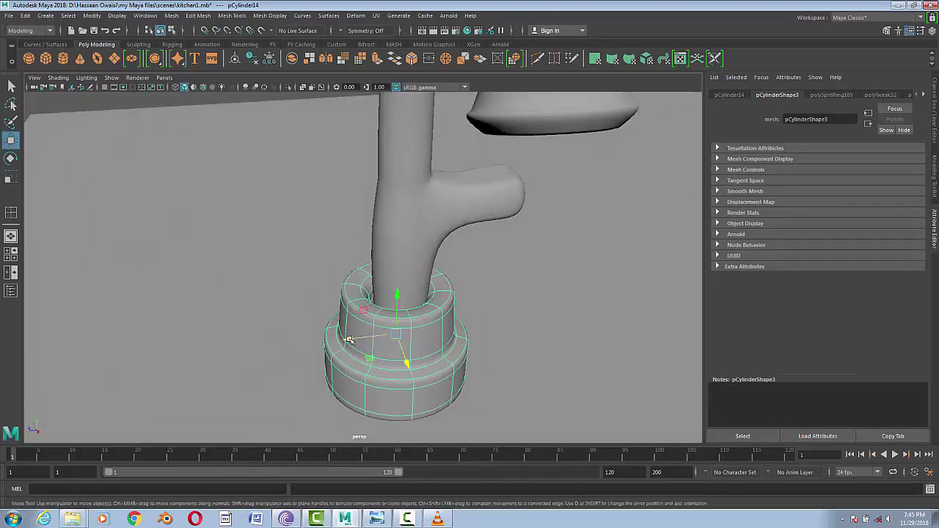
{"action": "left_click", "coordinate": [316, 345]}
{"action": "scroll", "coordinate": [303, 291], "scroll_direction": "down", "scroll_amount": 5}
{"action": "scroll", "coordinate": [509, 318], "scroll_direction": "up", "scroll_amount": 3}
{"action": "scroll", "coordinate": [465, 335], "scroll_direction": "up", "scroll_amount": 3}
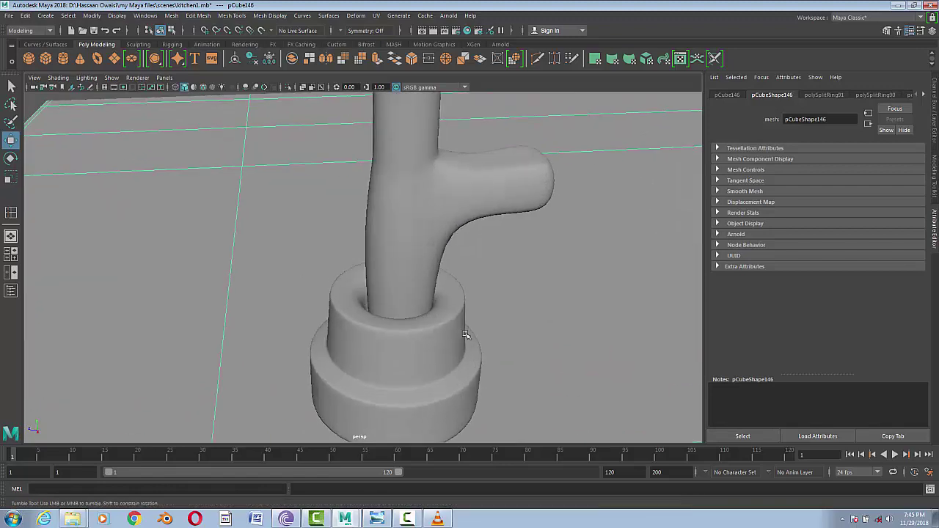
{"action": "left_click_drag", "start_coordinate": [465, 334], "coordinate": [459, 327], "text": "alt"}
- Select a full edge loop around the base and scale it slightly inward
{"action": "left_click", "coordinate": [440, 323]}
{"action": "right_click_drag", "start_coordinate": [425, 293], "coordinate": [411, 294]}
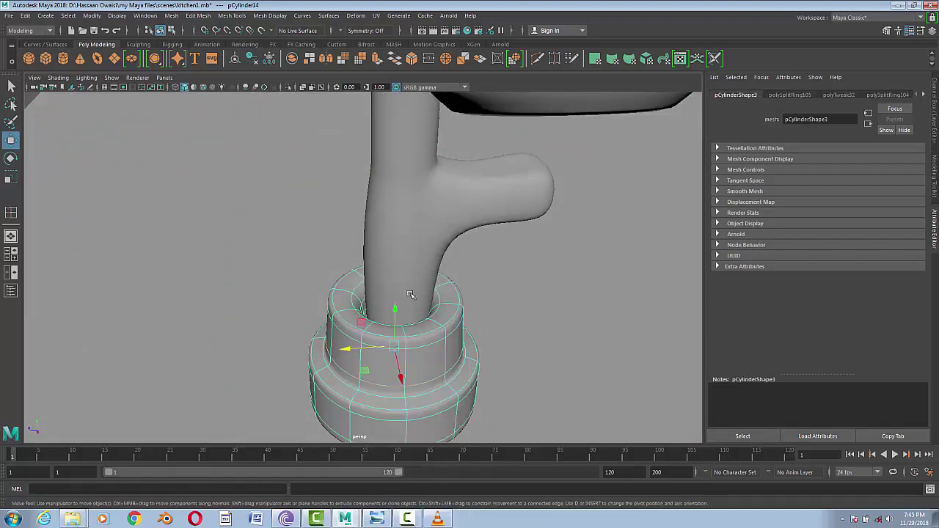
{"action": "double_click", "coordinate": [380, 325]}
{"action": "key", "text": "r"}
{"action": "mouse_move", "coordinate": [400, 296]}
{"action": "left_mouse_down"}
{"action": "mouse_move", "coordinate": [518, 398]}
{"action": "mouse_move", "coordinate": [384, 389]}
{"action": "left_mouse_up"}
{"action": "right_click_drag", "start_coordinate": [410, 249], "coordinate": [447, 236]}
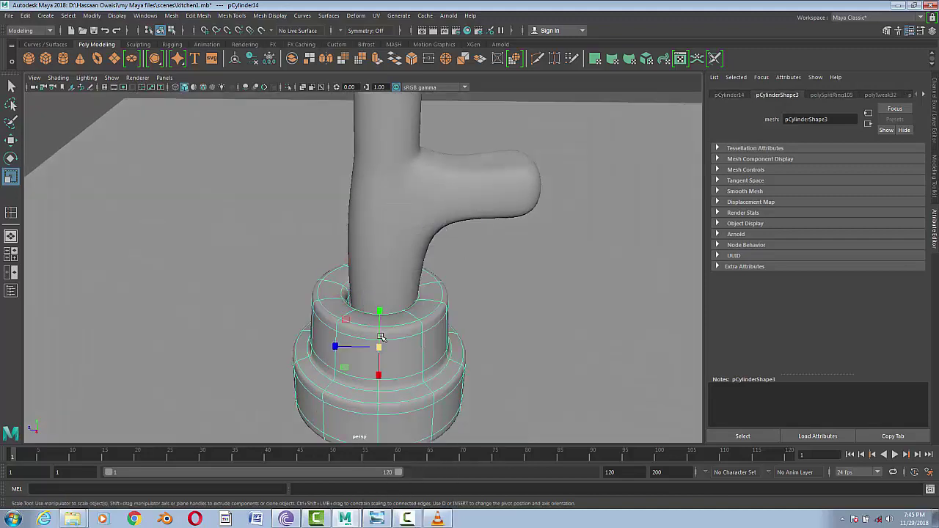
{"action": "key", "text": "w"}
{"action": "left_click", "coordinate": [308, 283]}
{"action": "scroll", "coordinate": [308, 283], "scroll_direction": "down", "scroll_amount": 5}
- Select the curved faucet pipe and switch to the front view
{"action": "scroll", "coordinate": [370, 329], "scroll_direction": "down", "scroll_amount": 2}
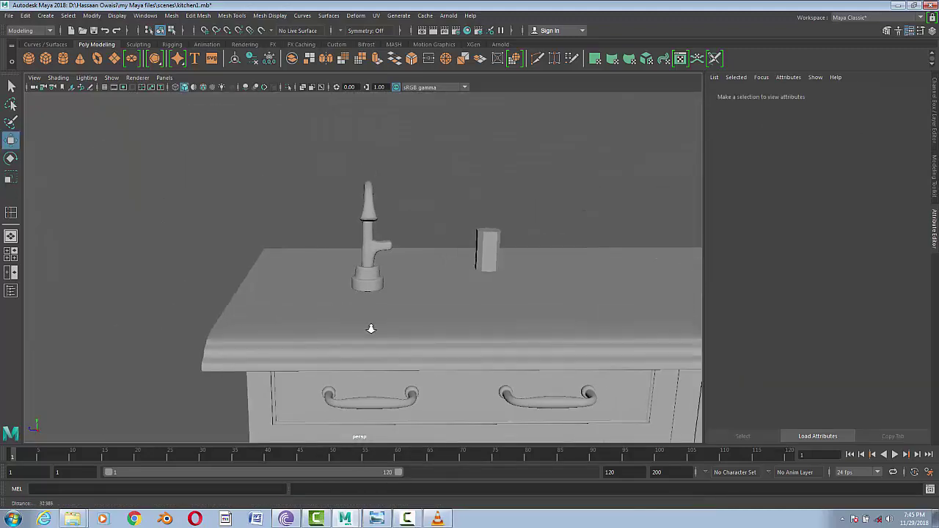
{"action": "left_click", "coordinate": [367, 283]}
{"action": "mouse_move", "coordinate": [350, 234]}
{"action": "left_mouse_down", "text": "alt"}
{"action": "mouse_move", "coordinate": [503, 291]}
{"action": "mouse_move", "coordinate": [409, 328]}
{"action": "mouse_move", "coordinate": [426, 360]}
{"action": "left_mouse_up", "text": "alt"}
{"action": "scroll", "coordinate": [504, 291], "scroll_direction": "down", "scroll_amount": 3}
{"action": "key", "text": "space"}
{"action": "middle_click_drag", "start_coordinate": [269, 308], "coordinate": [460, 335], "text": "alt"}
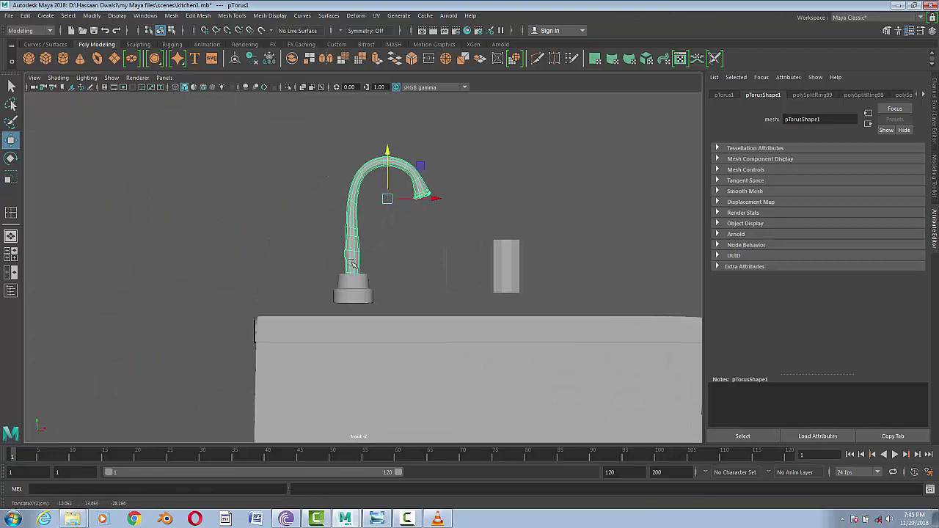
- Slide pCylinder14 left under the faucet pipe, checking its position in the top view
{"action": "left_click", "coordinate": [353, 293]}
{"action": "left_click_drag", "start_coordinate": [353, 297], "coordinate": [334, 297]}
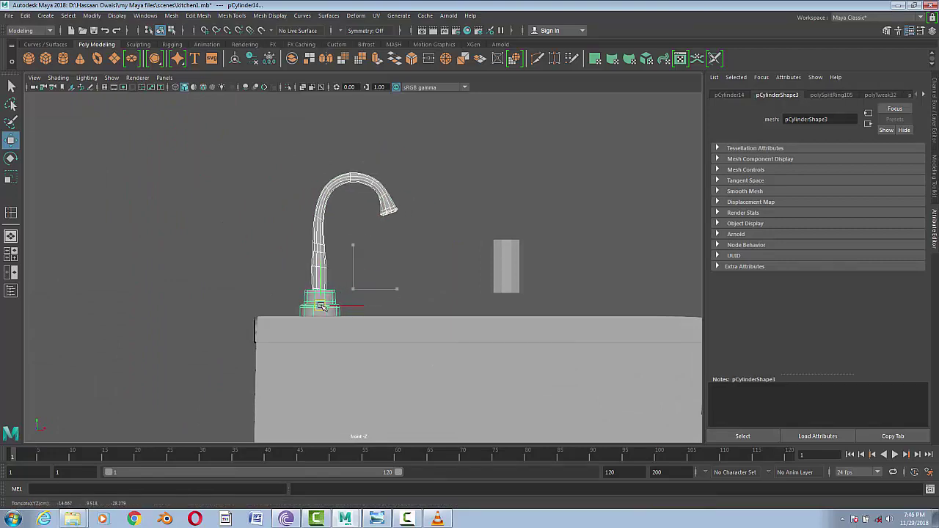
{"action": "key", "text": "space"}
{"action": "mouse_move", "coordinate": [363, 327]}
{"action": "left_mouse_down"}
{"action": "mouse_move", "coordinate": [367, 305]}
{"action": "mouse_move", "coordinate": [350, 290]}
{"action": "left_mouse_up"}
{"action": "key", "text": "f"}
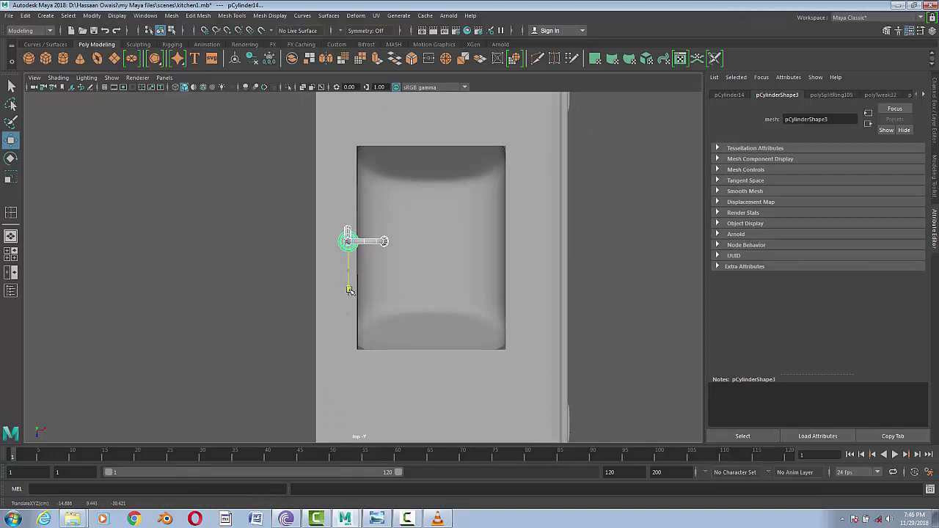
{"action": "key", "text": "space"}
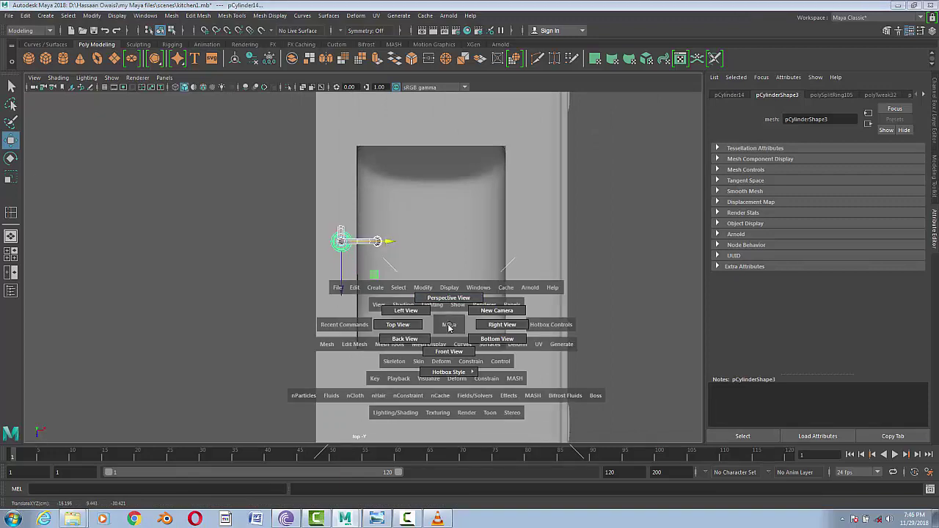
{"action": "left_click_drag", "start_coordinate": [446, 269], "coordinate": [411, 269]}
- Scale the faucet pipe pTorus1 up about 1.449 times and move it back onto the base
{"action": "mouse_move", "coordinate": [470, 308]}
{"action": "left_mouse_down", "text": "alt"}
{"action": "mouse_move", "coordinate": [566, 359]}
{"action": "mouse_move", "coordinate": [342, 357]}
{"action": "left_mouse_up", "text": "alt"}
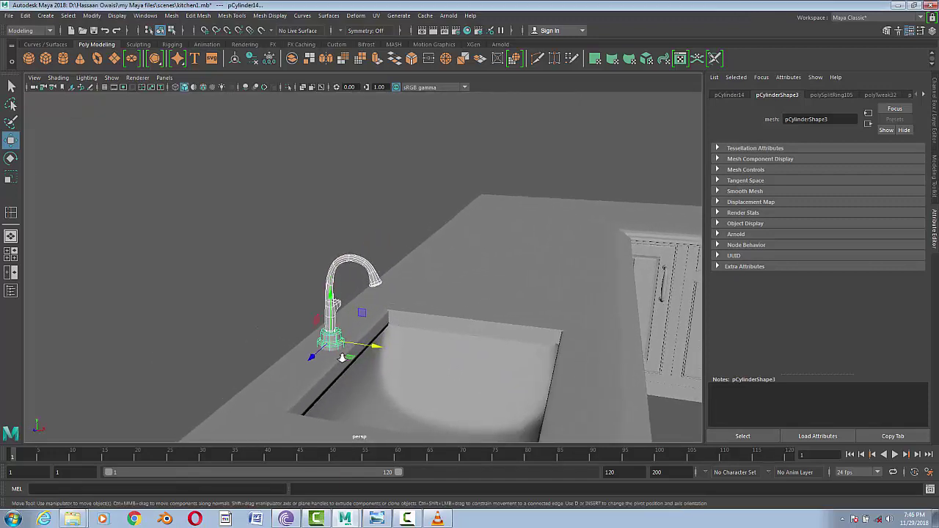
{"action": "key", "text": "r"}
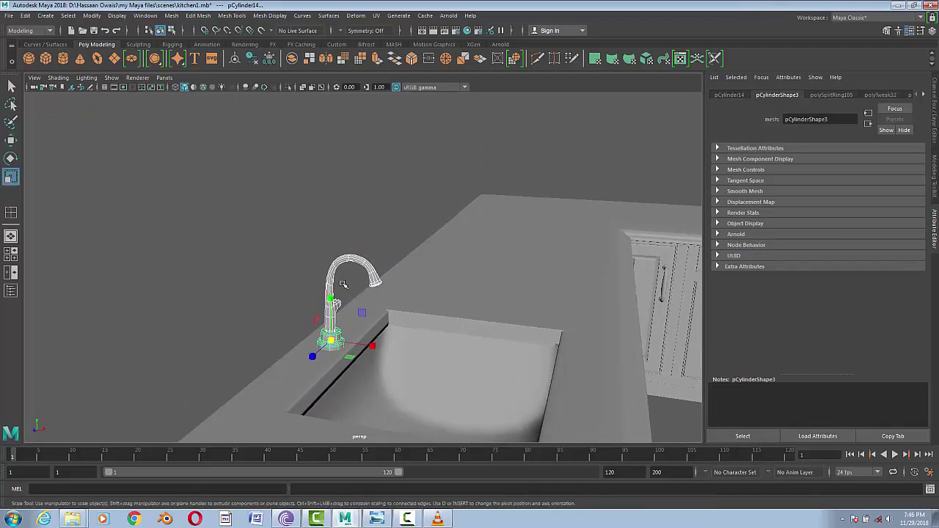
{"action": "left_click", "coordinate": [350, 289]}
{"action": "middle_click_drag", "start_coordinate": [359, 273], "coordinate": [391, 284]}
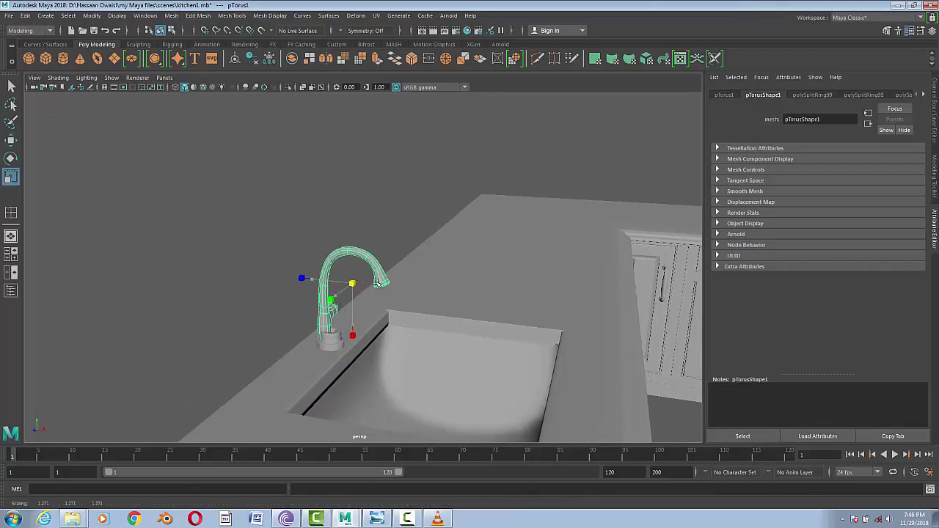
{"action": "key", "text": "w"}
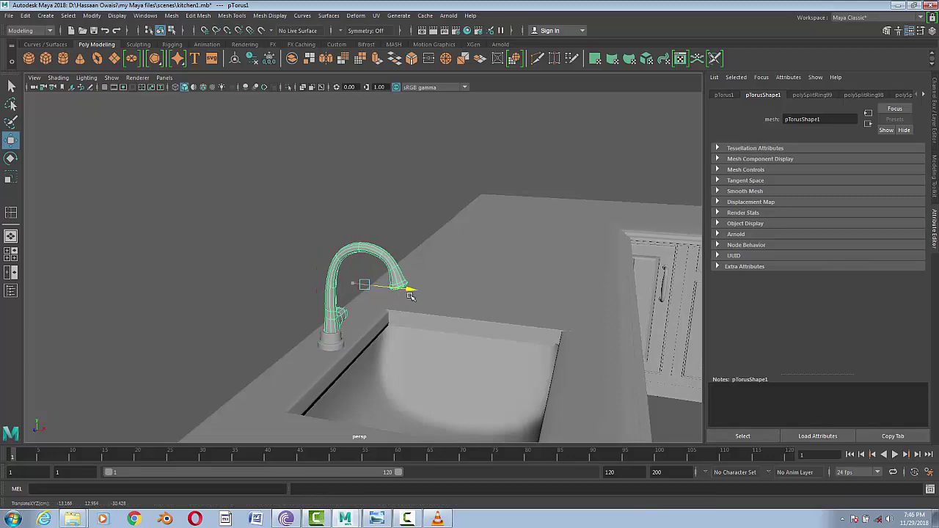
{"action": "mouse_move", "coordinate": [408, 293]}
{"action": "left_mouse_down", "text": "alt"}
{"action": "mouse_move", "coordinate": [317, 357]}
{"action": "mouse_move", "coordinate": [450, 369]}
{"action": "mouse_move", "coordinate": [361, 425]}
{"action": "mouse_move", "coordinate": [283, 399]}
{"action": "left_mouse_up", "text": "alt"}
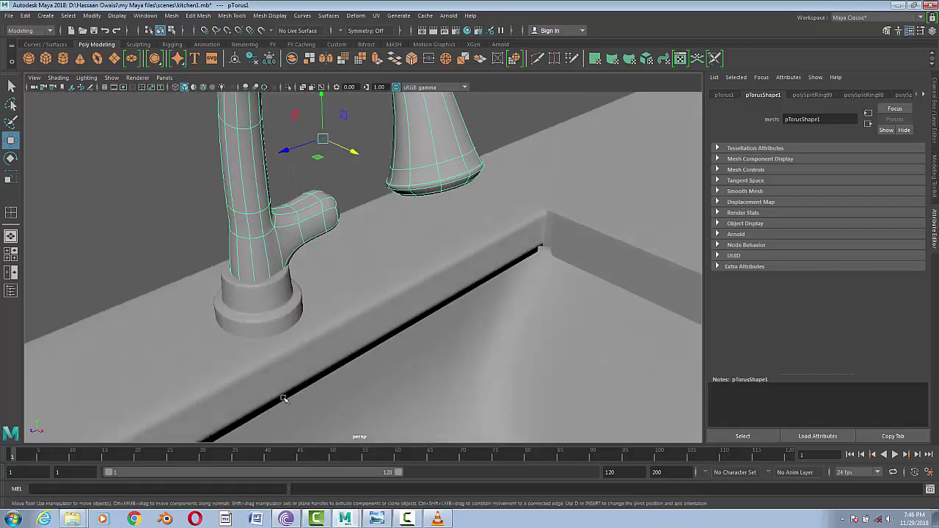
- Enlarge the faucet base to match the bigger pipe, ending at scale 0.745
{"action": "left_click", "coordinate": [266, 316]}
{"action": "key", "text": "r"}
{"action": "left_click_drag", "start_coordinate": [259, 297], "coordinate": [274, 296]}
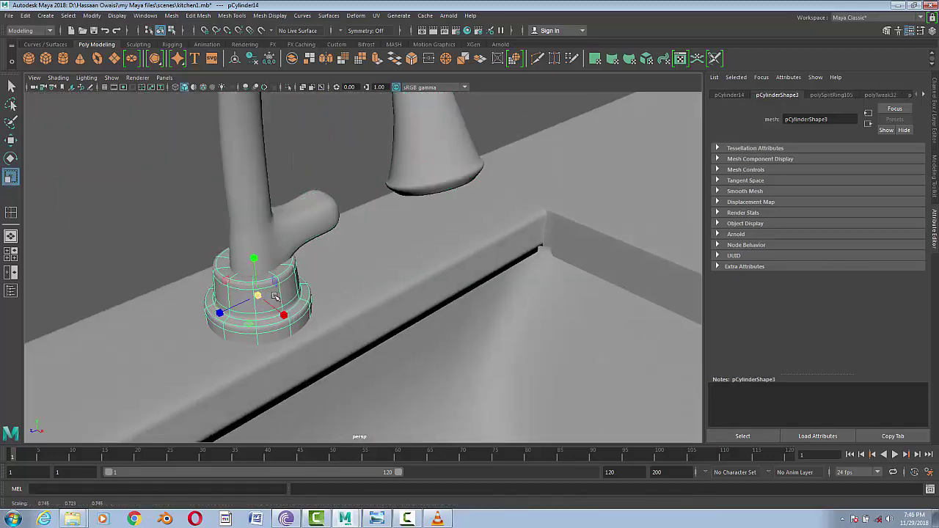
{"action": "key", "text": "w"}
{"action": "left_click", "coordinate": [258, 218]}
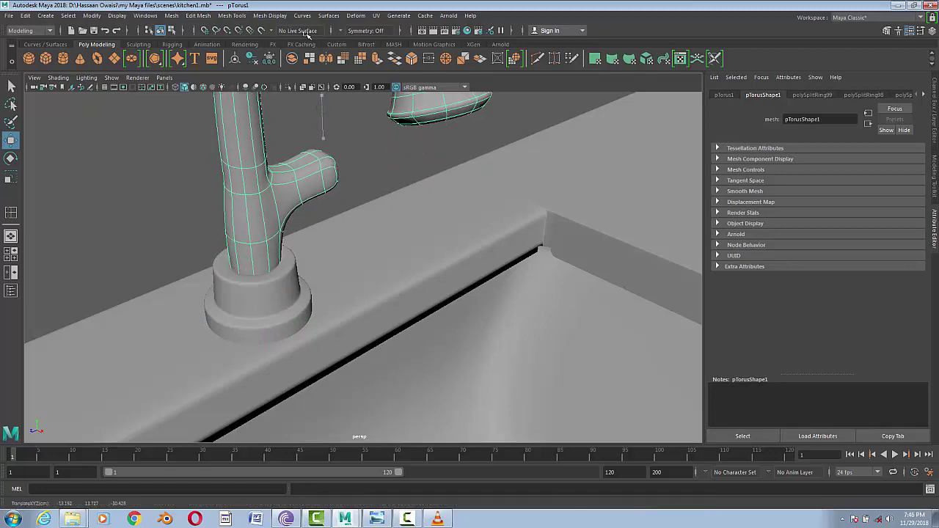
{"action": "mouse_move", "coordinate": [309, 110]}
{"action": "left_mouse_down", "text": "alt"}
{"action": "mouse_move", "coordinate": [193, 258]}
{"action": "mouse_move", "coordinate": [434, 320]}
{"action": "left_mouse_up", "text": "alt"}
{"action": "scroll", "coordinate": [342, 290], "scroll_direction": "down", "scroll_amount": 10}
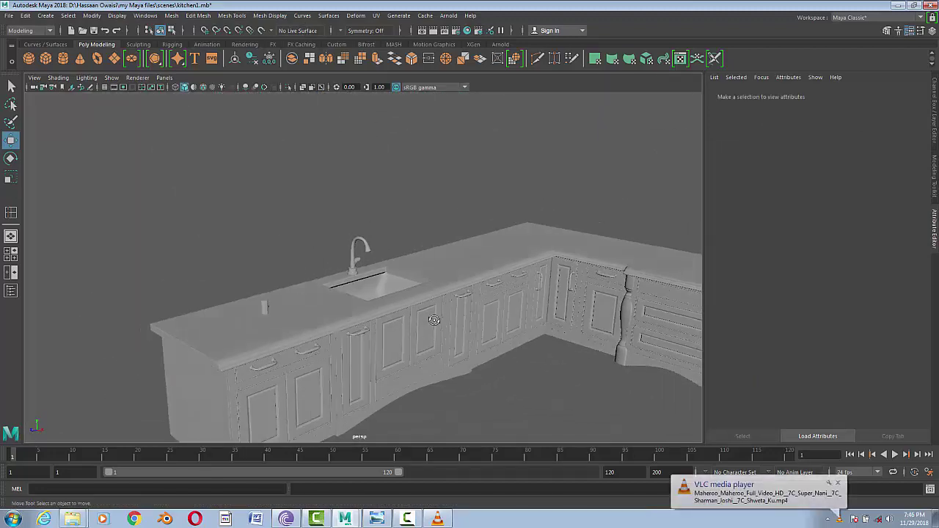
- In the front view, scale the small cylinder pCylinder15 down in Y to shorten it
{"action": "left_click", "coordinate": [265, 308]}
{"action": "scroll", "coordinate": [208, 340], "scroll_direction": "up", "scroll_amount": 5}
{"action": "key", "text": "space"}
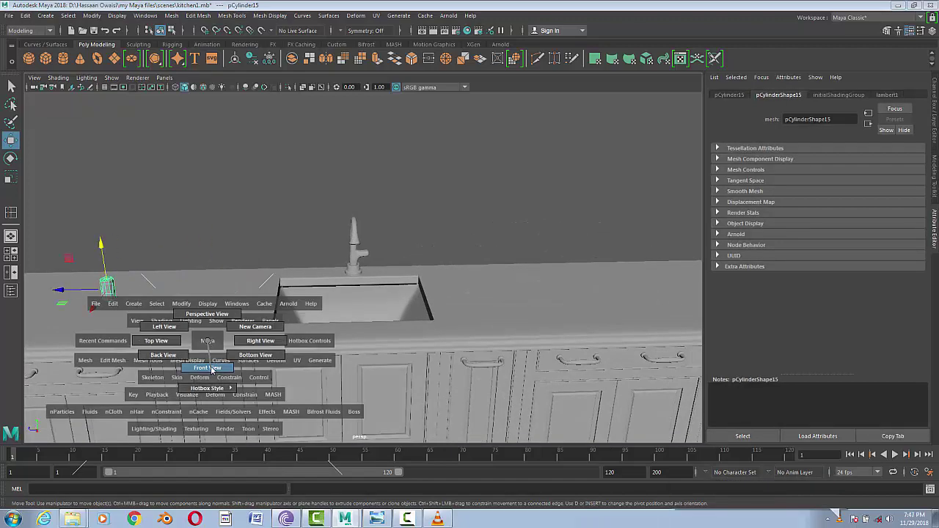
{"action": "left_click", "coordinate": [212, 369]}
{"action": "key", "text": "f"}
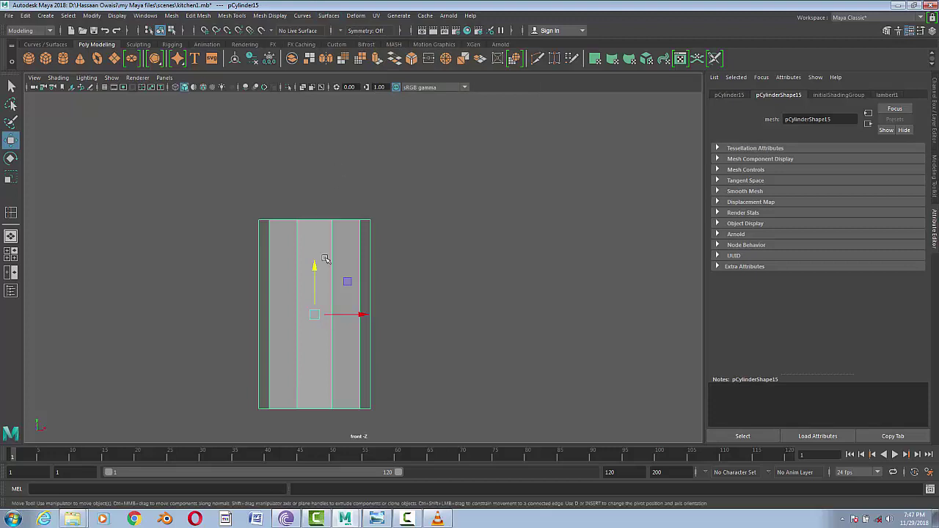
{"action": "key", "text": "r"}
{"action": "left_click_drag", "start_coordinate": [314, 267], "coordinate": [314, 275]}
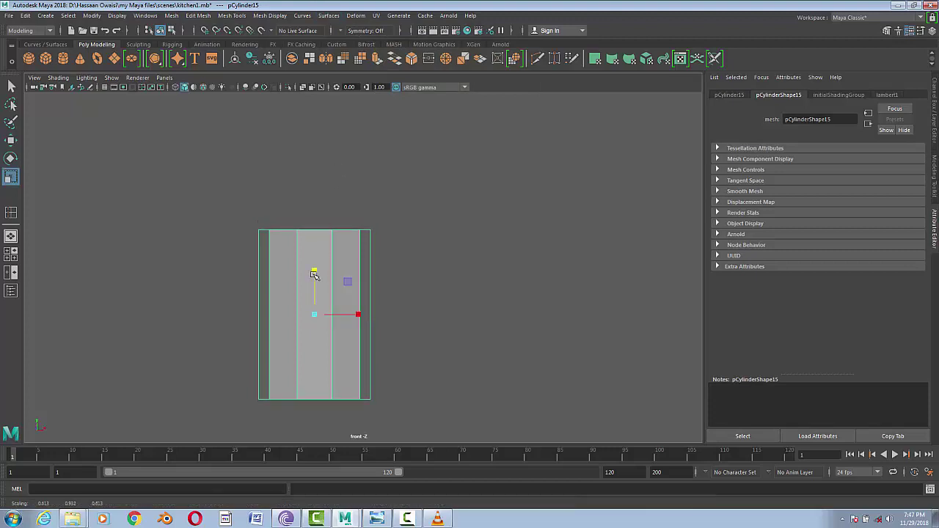
- Insert a horizontal edge loop across pCylinder15
{"action": "left_click", "coordinate": [233, 15]}
{"action": "left_click", "coordinate": [271, 90]}
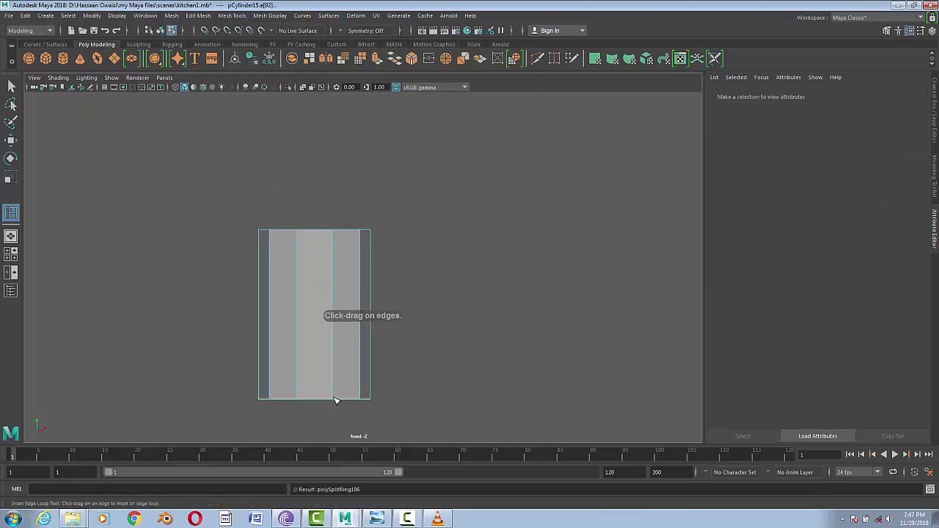
{"action": "left_click", "coordinate": [334, 249]}
{"action": "left_click", "coordinate": [11, 139]}
{"action": "left_click", "coordinate": [292, 272]}
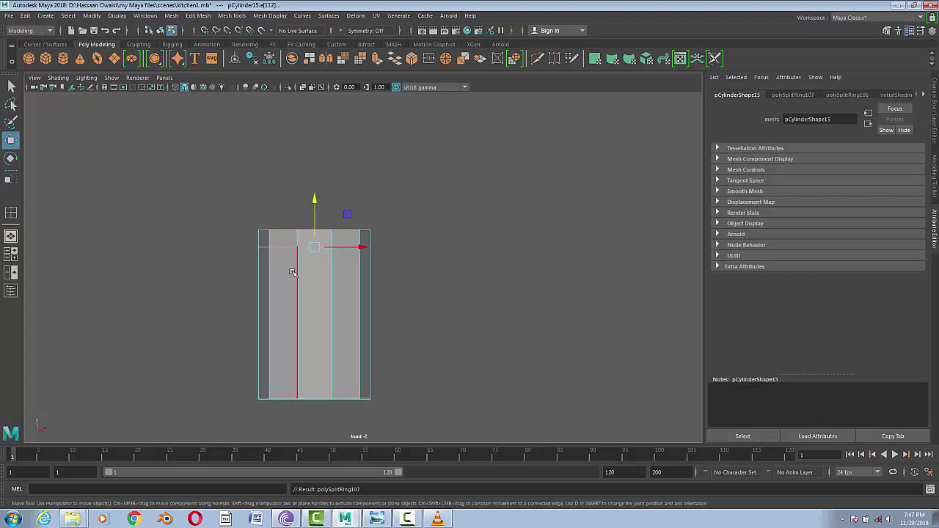
- Select the lower side faces around the cylinder
{"action": "right_click", "coordinate": [343, 281]}
{"action": "left_click", "coordinate": [343, 264]}
{"action": "left_click", "coordinate": [320, 285]}
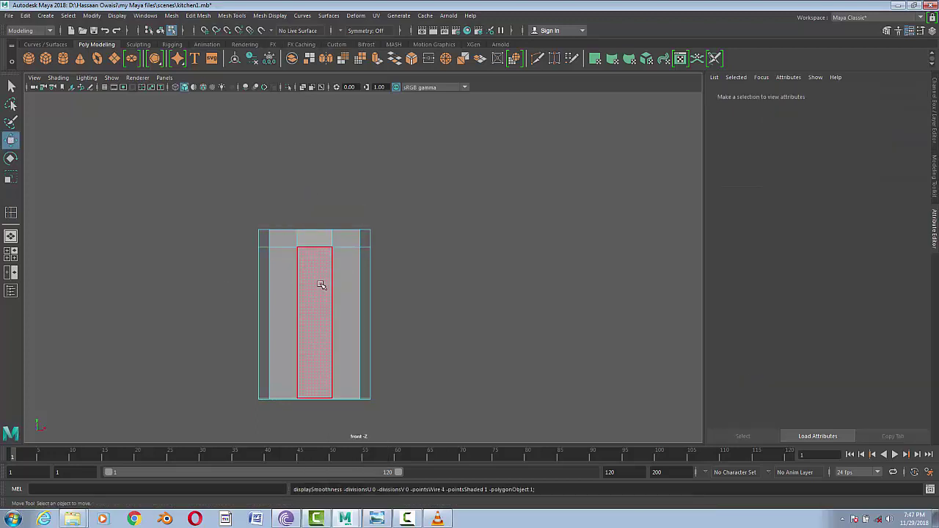
{"action": "right_click_drag", "start_coordinate": [317, 286], "coordinate": [376, 214]}
{"action": "left_click", "coordinate": [232, 16]}
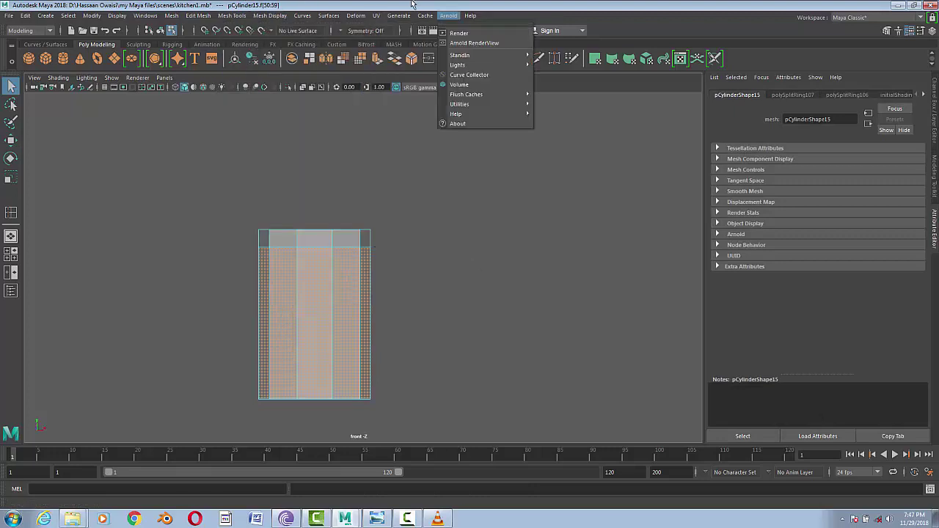
{"action": "left_click", "coordinate": [481, 239]}
- Extrude the side faces twice with Keep Faces Together off, pushing them out as separate ridges
{"action": "key", "text": "ctrl+e"}
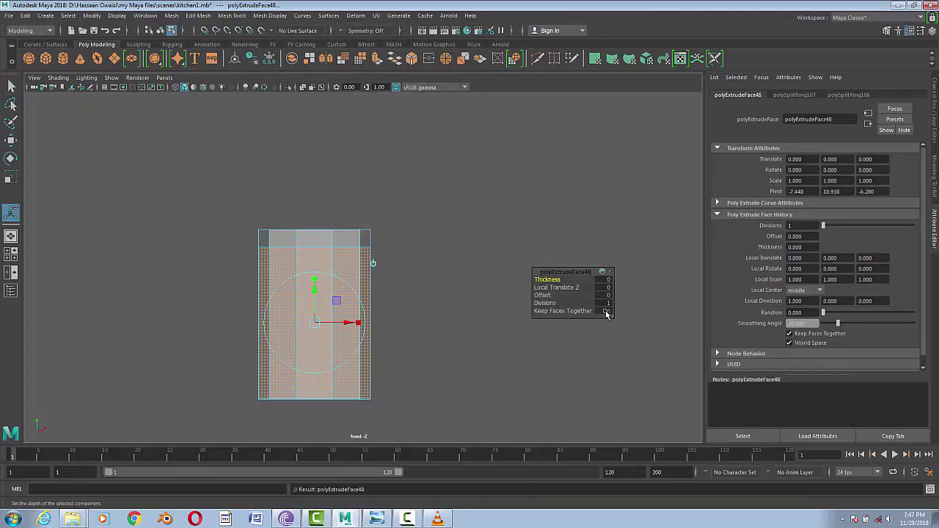
{"action": "left_click", "coordinate": [606, 312]}
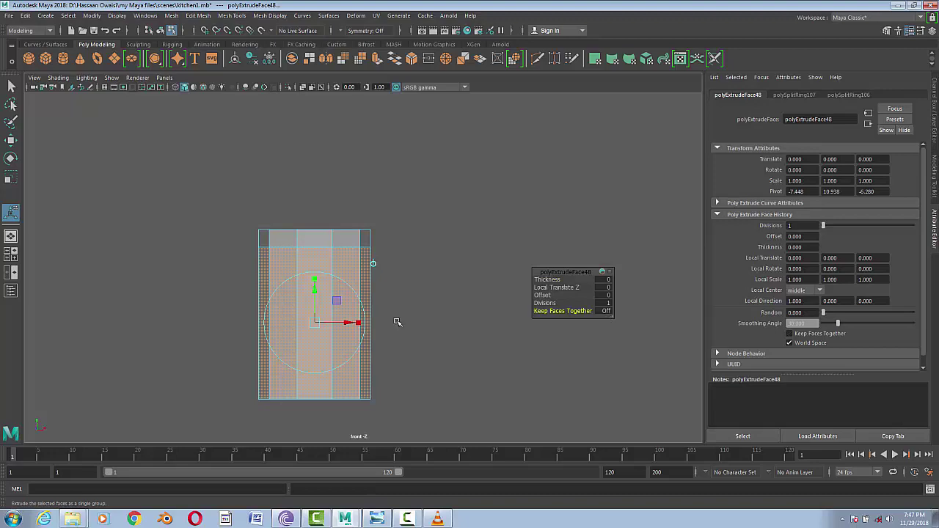
{"action": "left_click_drag", "start_coordinate": [397, 337], "coordinate": [397, 308]}
{"action": "key", "text": "f"}
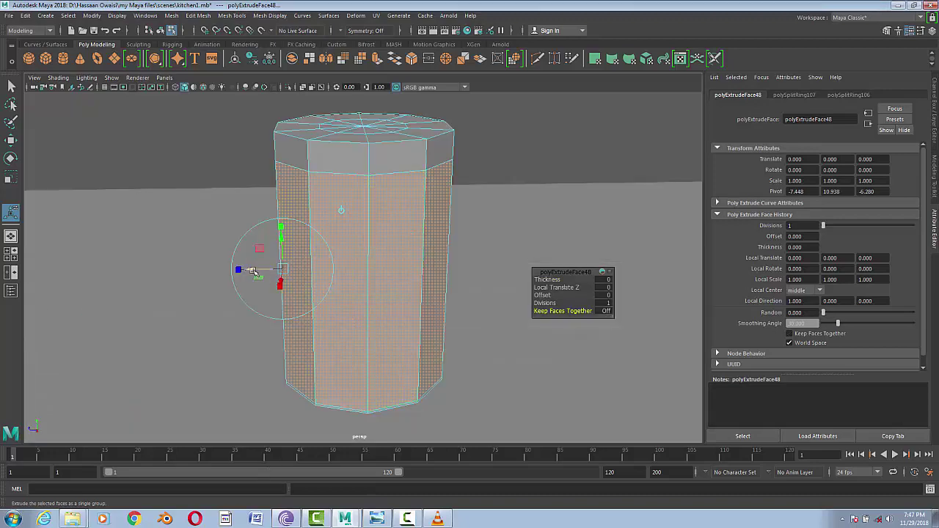
{"action": "left_click_drag", "start_coordinate": [253, 271], "coordinate": [235, 272]}
{"action": "key", "text": "ctrl+e"}
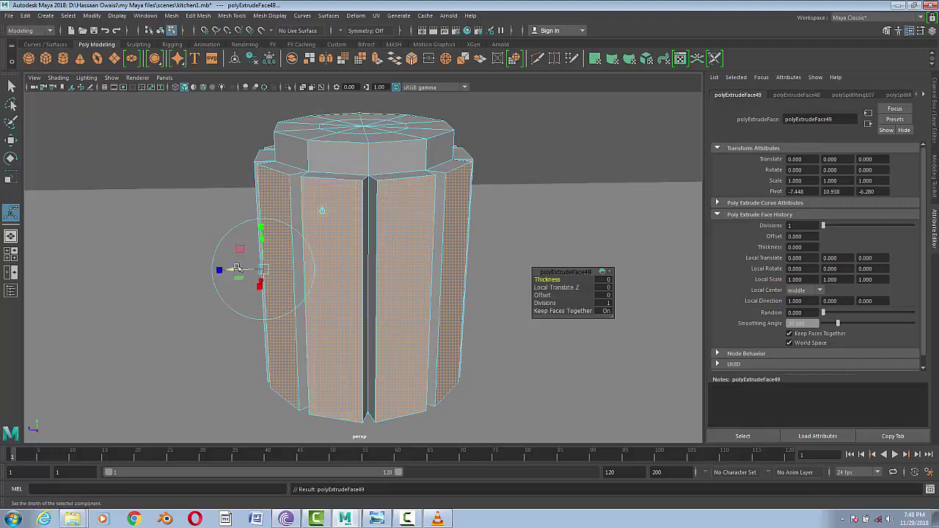
{"action": "left_click_drag", "start_coordinate": [237, 268], "coordinate": [229, 270]}
{"action": "key", "text": "F8"}
- Preview the fluted handle smoothed and inspect its underside from the front and perspective views
{"action": "key", "text": "3"}
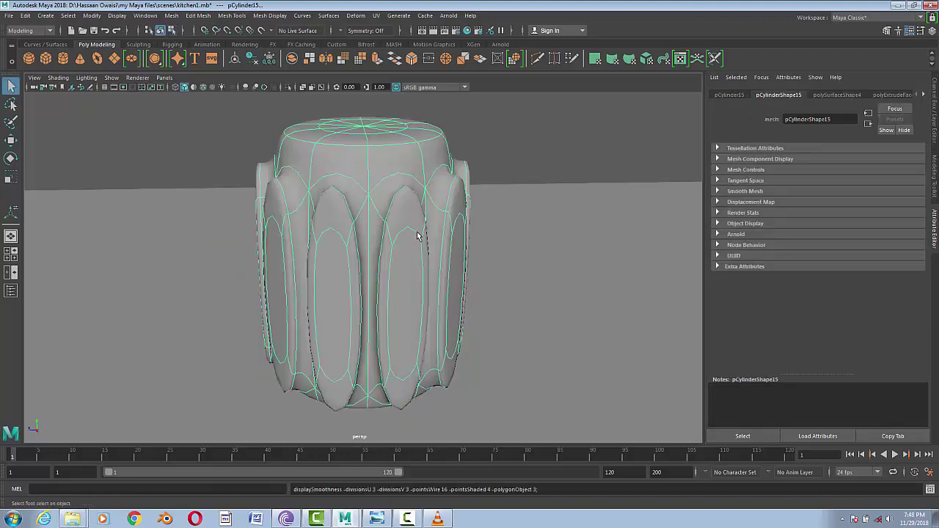
{"action": "scroll", "coordinate": [418, 237], "scroll_direction": "down", "scroll_amount": 3}
{"action": "mouse_move", "coordinate": [419, 237]}
{"action": "left_mouse_down", "text": "alt"}
{"action": "mouse_move", "coordinate": [484, 273]}
{"action": "mouse_move", "coordinate": [384, 271]}
{"action": "mouse_move", "coordinate": [388, 305]}
{"action": "left_mouse_up", "text": "alt"}
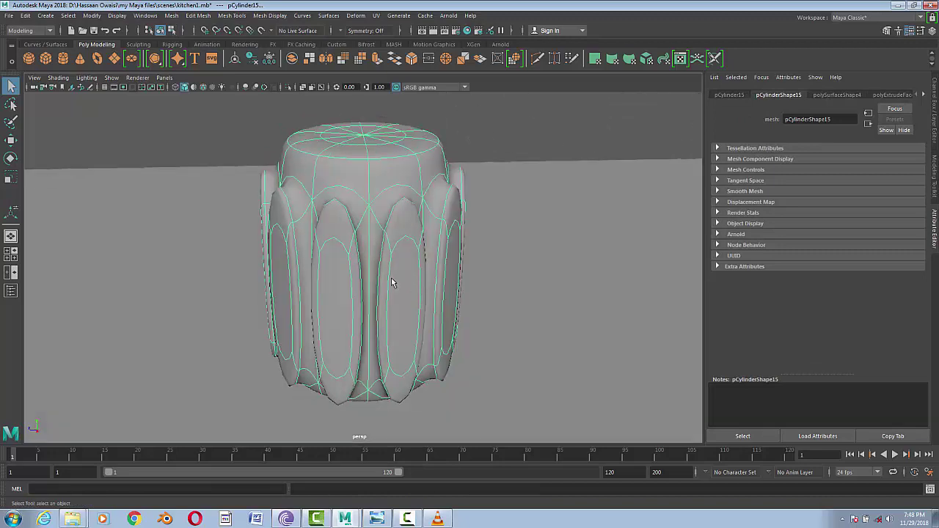
{"action": "key", "text": "1"}
{"action": "key", "text": "space"}
{"action": "middle_click_drag", "start_coordinate": [387, 314], "coordinate": [208, 244], "text": "alt"}
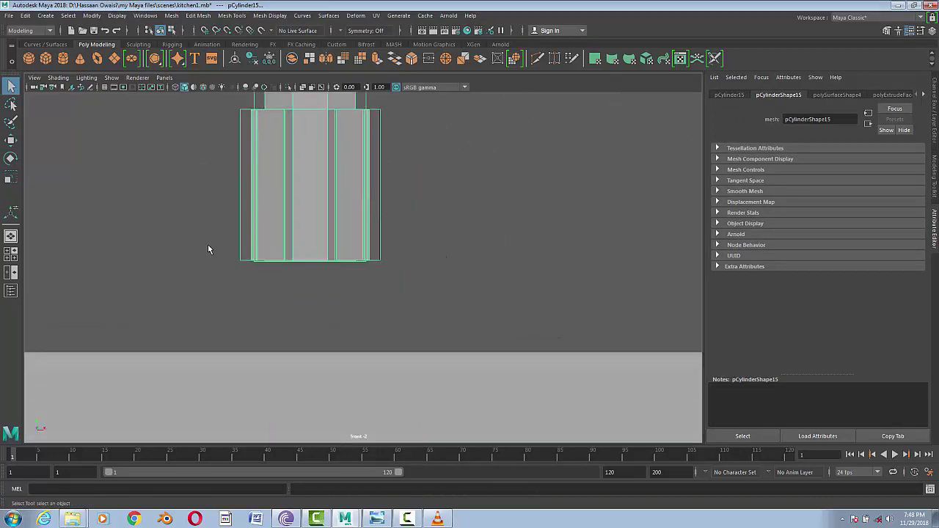
{"action": "right_click_drag", "start_coordinate": [207, 245], "coordinate": [333, 291], "text": "alt"}
{"action": "key", "text": "space"}
{"action": "left_click_drag", "start_coordinate": [320, 299], "coordinate": [319, 279]}
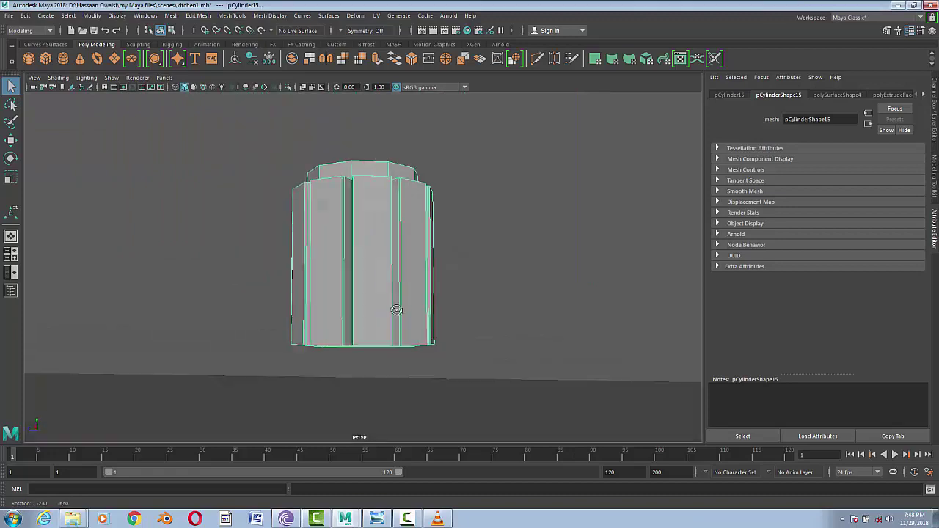
{"action": "scroll", "coordinate": [404, 300], "scroll_direction": "up", "scroll_amount": 3}
{"action": "middle_click_drag", "start_coordinate": [405, 300], "coordinate": [415, 337], "text": "alt"}
{"action": "mouse_move", "coordinate": [414, 336]}
{"action": "left_mouse_down", "text": "alt"}
{"action": "mouse_move", "coordinate": [417, 277]}
{"action": "mouse_move", "coordinate": [380, 277]}
{"action": "left_mouse_up", "text": "alt"}
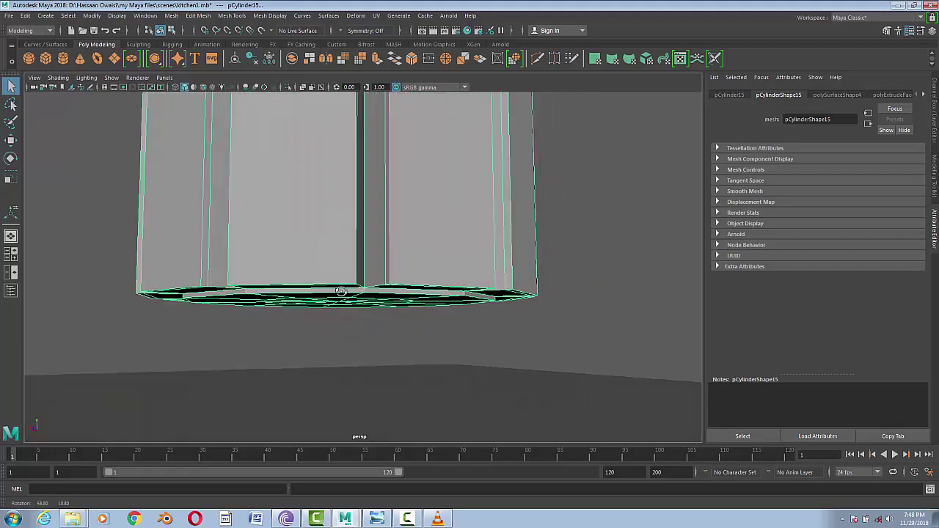
{"action": "key", "text": "space"}
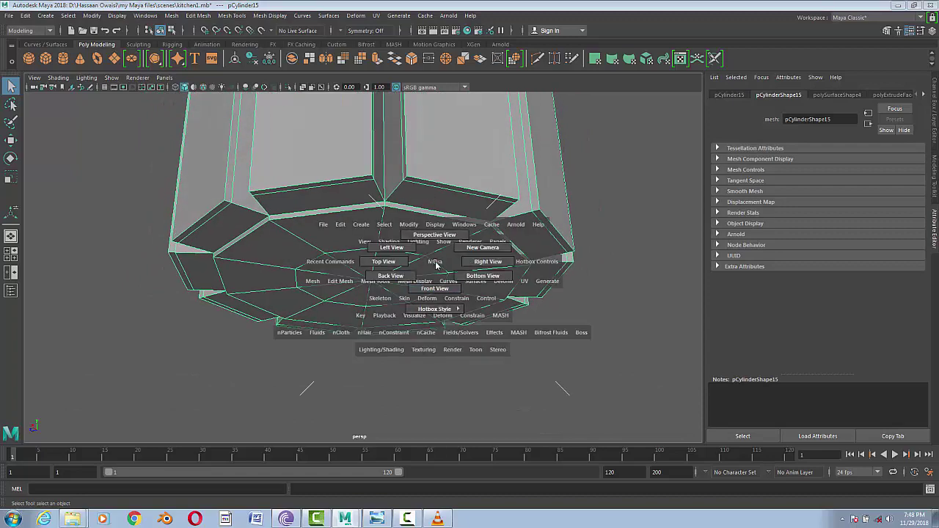
{"action": "left_click_drag", "start_coordinate": [380, 277], "coordinate": [413, 230]}
- In front view, scale the cylinder's bottom row of vertices inward so the handle tapers toward its base
{"action": "left_click", "coordinate": [193, 214]}
{"action": "left_click_drag", "start_coordinate": [194, 214], "coordinate": [496, 335]}
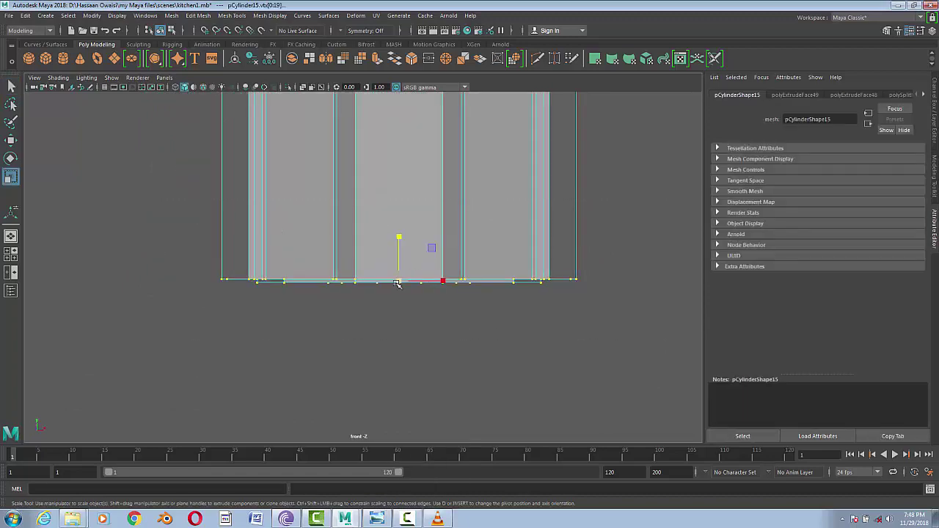
{"action": "scroll", "coordinate": [397, 284], "scroll_direction": "down", "scroll_amount": 2}
{"action": "scroll", "coordinate": [392, 286], "scroll_direction": "down", "scroll_amount": 5}
{"action": "scroll", "coordinate": [388, 287], "scroll_direction": "up", "scroll_amount": 4}
{"action": "right_click_drag", "start_coordinate": [373, 185], "coordinate": [454, 225]}
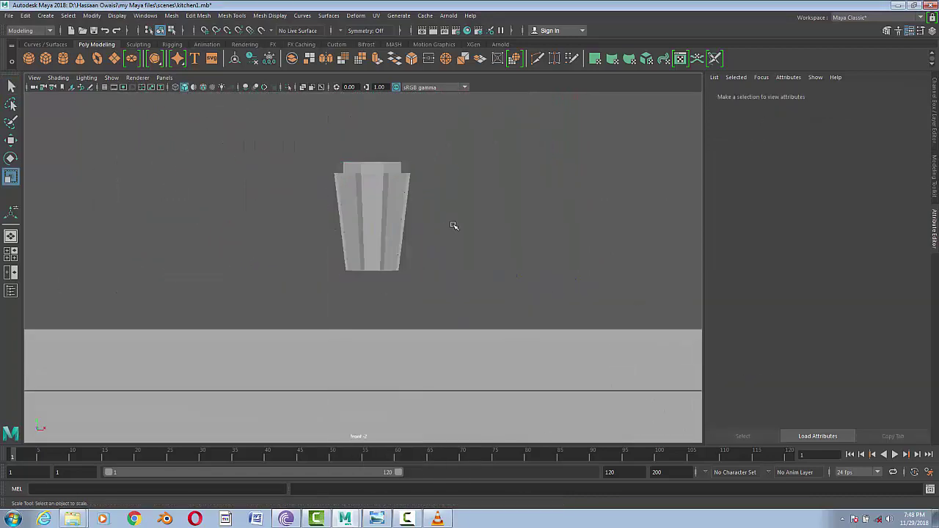
{"action": "scroll", "coordinate": [384, 260], "scroll_direction": "up", "scroll_amount": 4}
{"action": "scroll", "coordinate": [404, 335], "scroll_direction": "down", "scroll_amount": 2}
{"action": "left_click", "coordinate": [406, 298]}
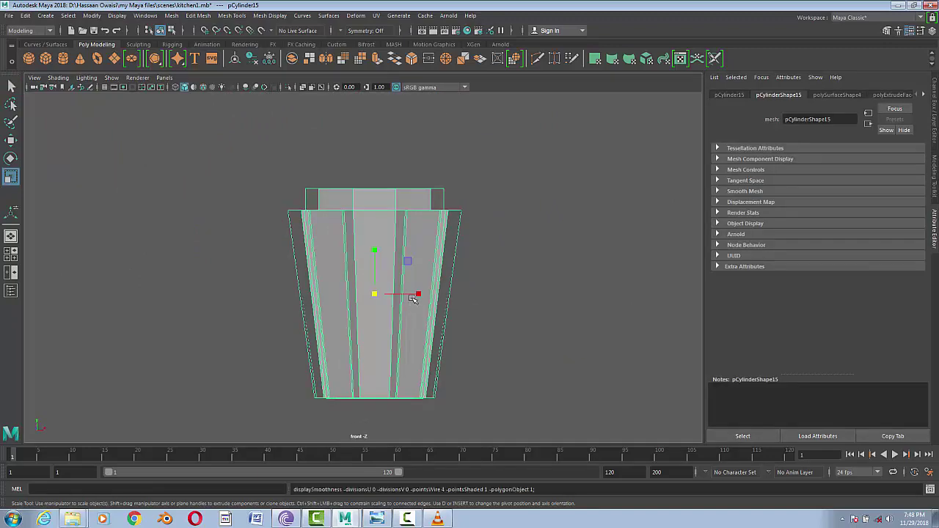
- Insert an edge loop around the cylinder and slide it along to firm the smoothed flutes
{"action": "left_click_drag", "start_coordinate": [421, 315], "coordinate": [421, 295], "text": "alt"}
{"action": "left_click_drag", "start_coordinate": [494, 302], "coordinate": [478, 411], "text": "alt"}
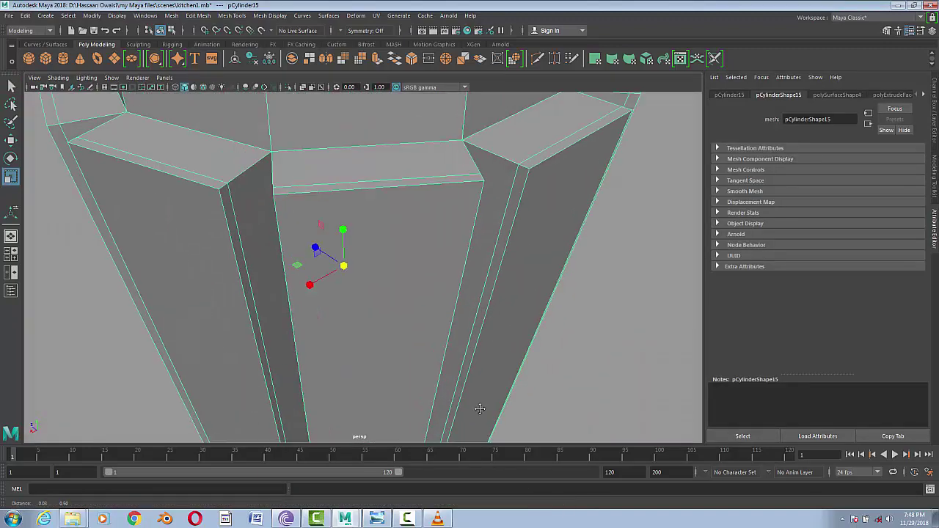
{"action": "scroll", "coordinate": [337, 284], "scroll_direction": "down", "scroll_amount": 3}
{"action": "left_click_drag", "start_coordinate": [337, 285], "coordinate": [465, 279], "text": "alt"}
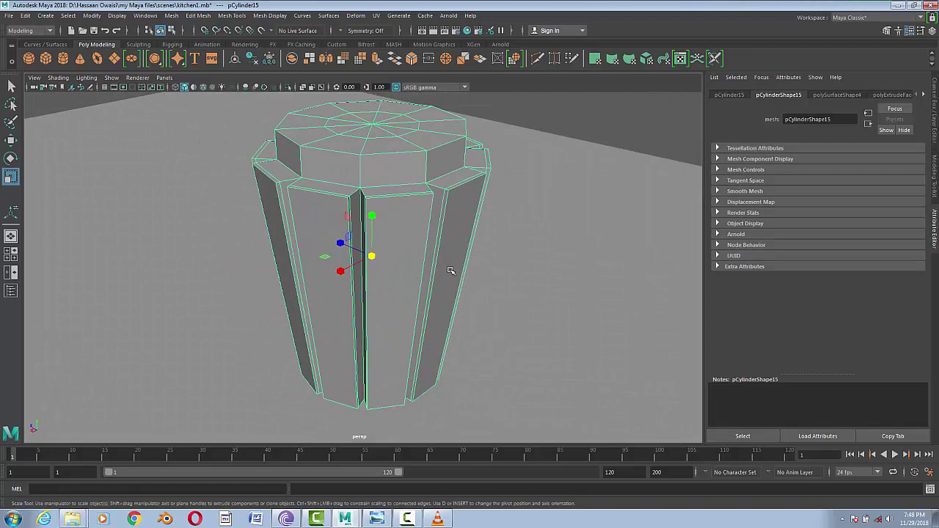
{"action": "key", "text": "3"}
{"action": "key", "text": "1"}
{"action": "left_click", "coordinate": [232, 16]}
{"action": "left_click", "coordinate": [264, 88]}
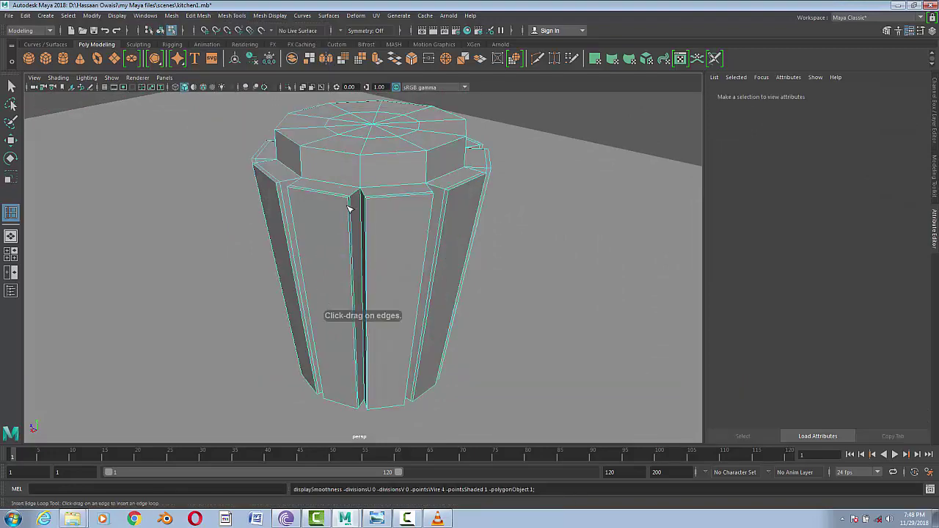
{"action": "left_click", "coordinate": [352, 198]}
{"action": "key", "text": "3"}
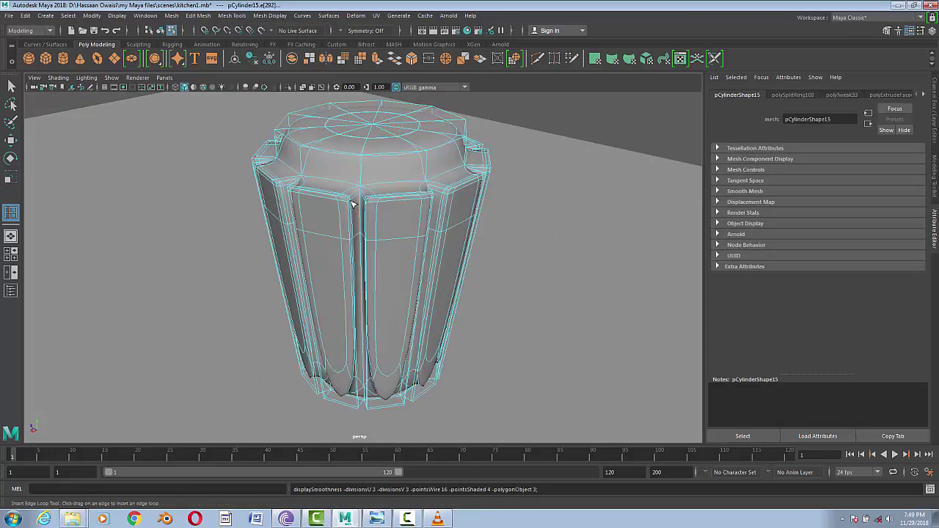
{"action": "key", "text": "1"}
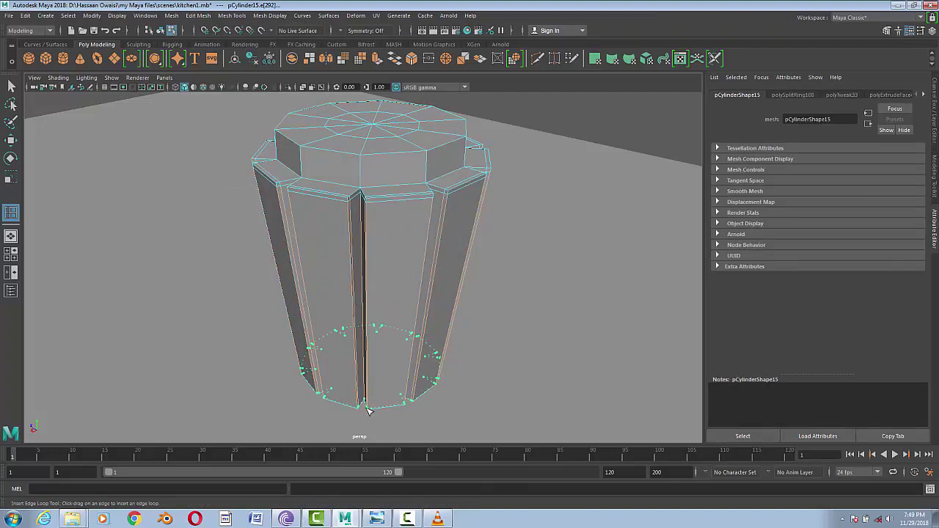
{"action": "key", "text": "w"}
{"action": "left_click_drag", "start_coordinate": [370, 322], "coordinate": [370, 221]}
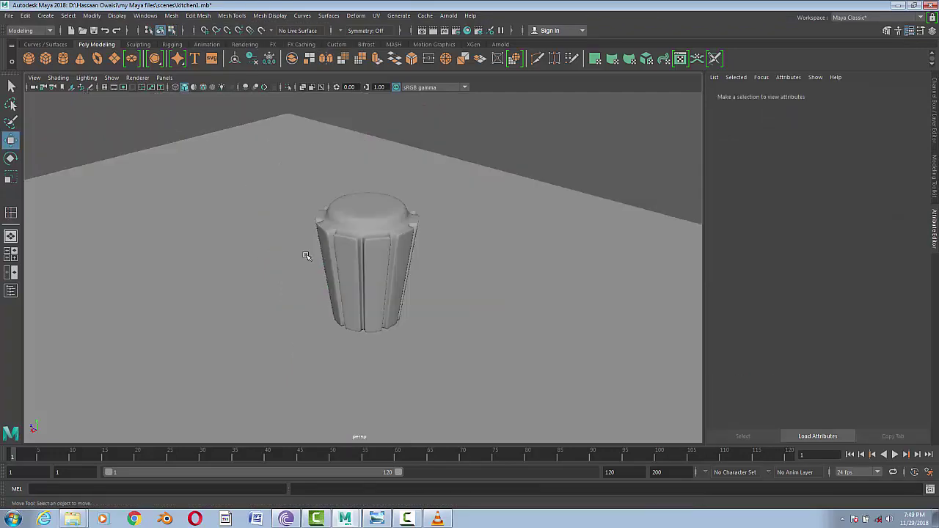
{"action": "left_click_drag", "start_coordinate": [307, 256], "coordinate": [315, 308], "text": "alt"}
{"action": "left_click", "coordinate": [409, 518]}
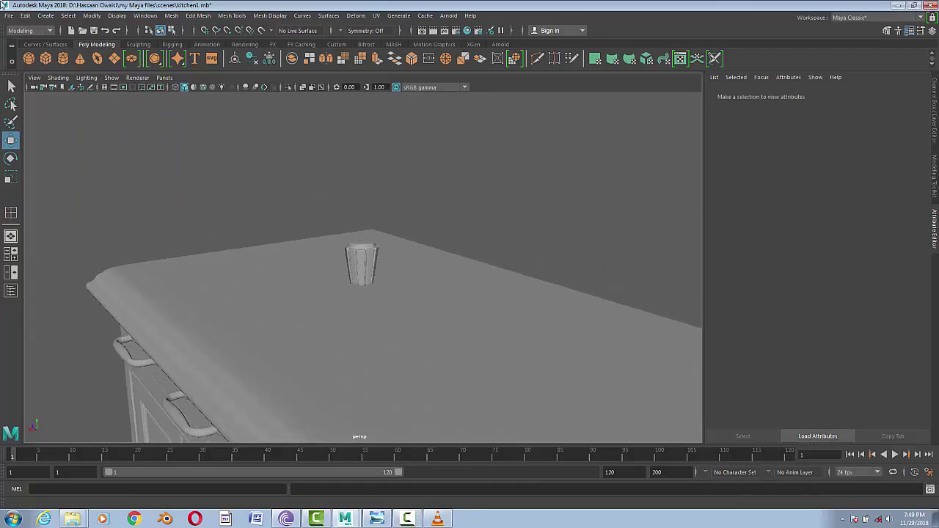
- Rotate the handle -90 on X and move it beside the faucet in side view
{"action": "key", "text": "e"}
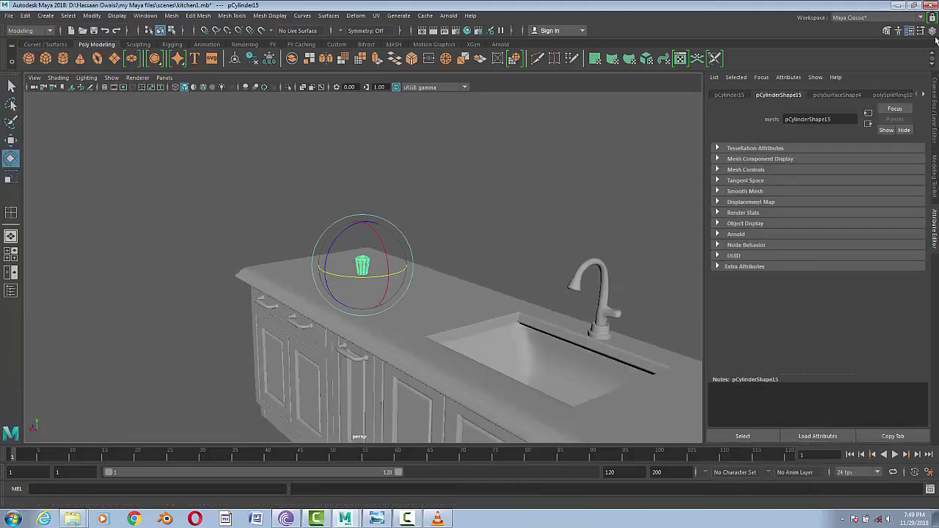
{"action": "left_click", "coordinate": [931, 32]}
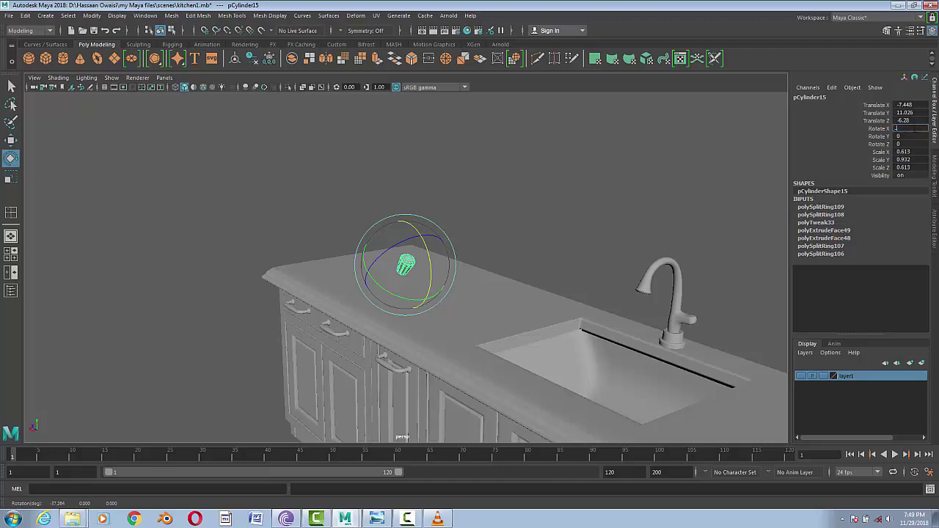
{"action": "type", "text": "-90"}
{"action": "key", "text": "w"}
{"action": "key", "text": "space"}
{"action": "left_click_drag", "start_coordinate": [450, 363], "coordinate": [430, 352]}
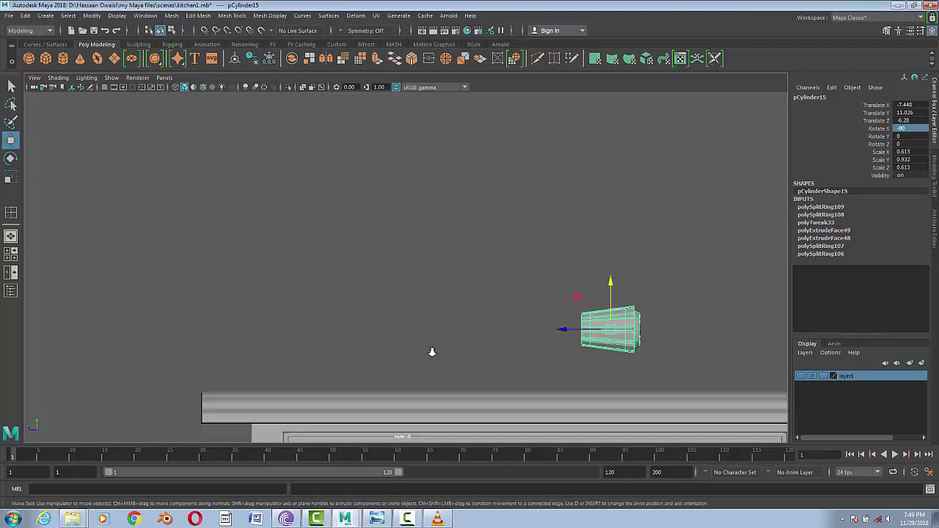
{"action": "scroll", "coordinate": [436, 349], "scroll_direction": "down", "scroll_amount": 2}
{"action": "middle_click_drag", "start_coordinate": [294, 301], "coordinate": [517, 320]}
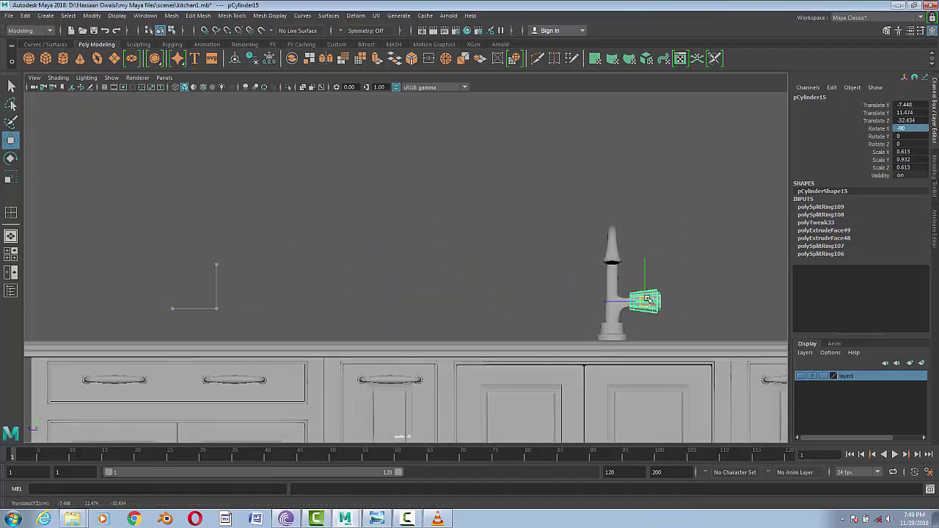
- Nudge the handle down against the faucet body, then slide it onto the faucet in top view
{"action": "scroll", "coordinate": [647, 299], "scroll_direction": "up", "scroll_amount": 2}
{"action": "scroll", "coordinate": [489, 341], "scroll_direction": "up", "scroll_amount": 3}
{"action": "scroll", "coordinate": [492, 360], "scroll_direction": "up", "scroll_amount": 2}
{"action": "left_click_drag", "start_coordinate": [410, 311], "coordinate": [385, 312]}
{"action": "left_click_drag", "start_coordinate": [429, 269], "coordinate": [432, 274]}
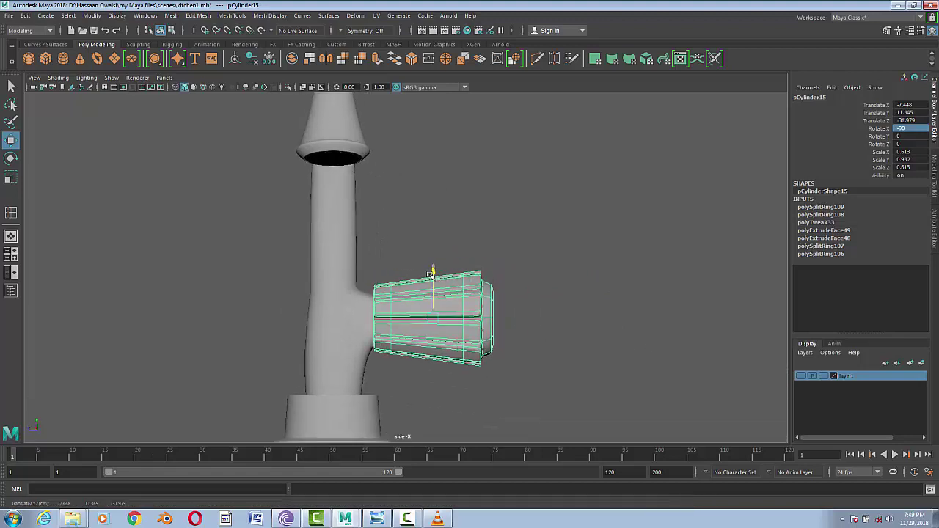
{"action": "left_click_drag", "start_coordinate": [492, 352], "coordinate": [451, 354]}
{"action": "left_click_drag", "start_coordinate": [541, 214], "coordinate": [508, 219]}
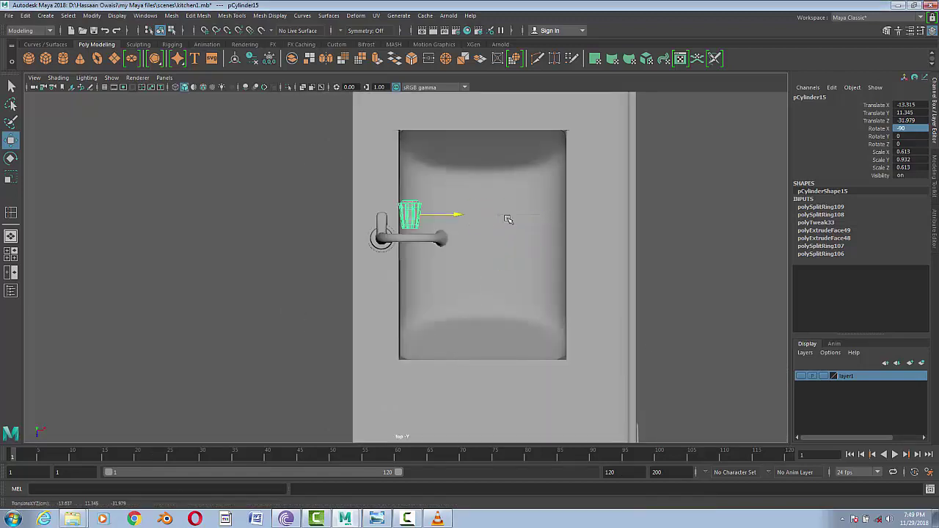
{"action": "key", "text": "f"}
{"action": "scroll", "coordinate": [451, 267], "scroll_direction": "up", "scroll_amount": 3}
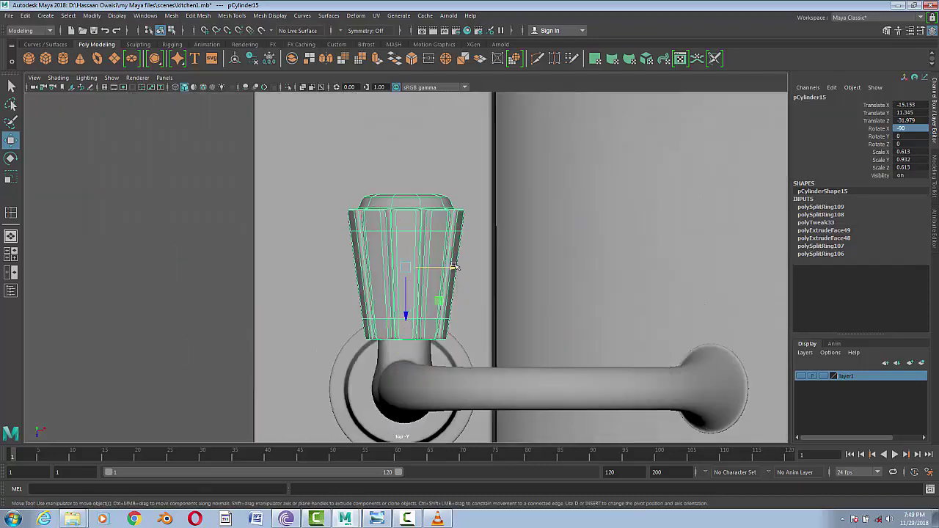
- Return to the perspective view, deselect the handle, and move in toward the sink
{"action": "key", "text": "space"}
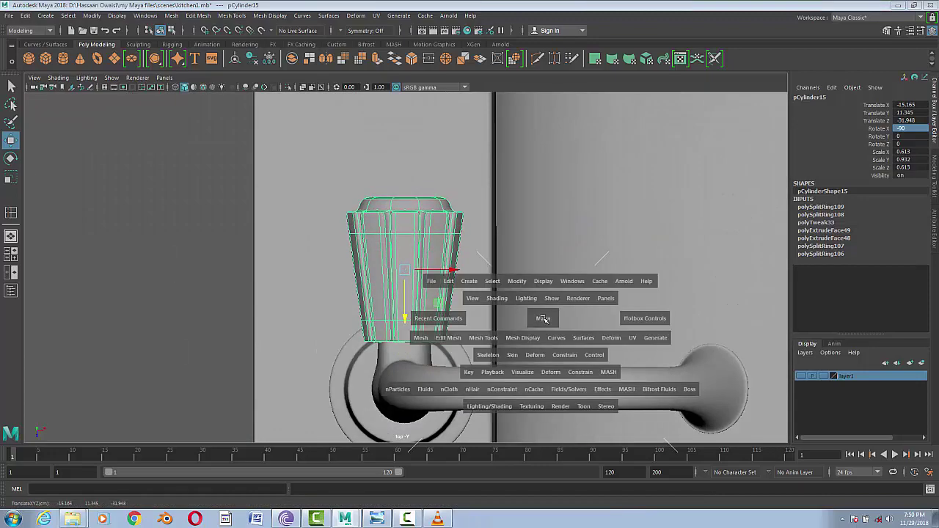
{"action": "mouse_move", "coordinate": [543, 319]}
{"action": "left_mouse_down"}
{"action": "mouse_move", "coordinate": [543, 290]}
{"action": "mouse_move", "coordinate": [601, 378]}
{"action": "left_mouse_up"}
{"action": "left_click", "coordinate": [543, 290]}
{"action": "mouse_move", "coordinate": [601, 378]}
{"action": "right_mouse_down", "text": "alt"}
{"action": "mouse_move", "coordinate": [465, 361]}
{"action": "mouse_move", "coordinate": [620, 362]}
{"action": "mouse_move", "coordinate": [553, 366]}
{"action": "mouse_move", "coordinate": [386, 330]}
{"action": "right_mouse_up", "text": "alt"}
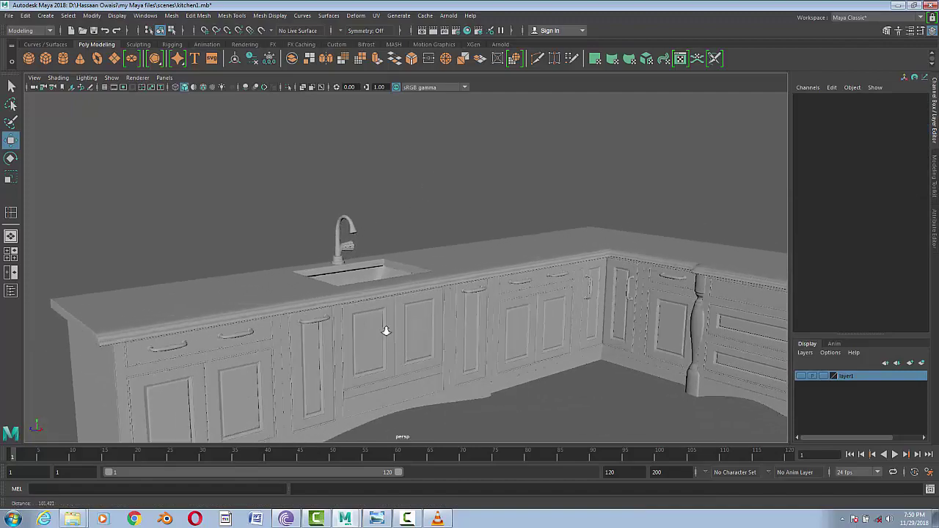
- Save the kitchen scene with Ctrl+S
{"action": "scroll", "coordinate": [389, 330], "scroll_direction": "down", "scroll_amount": 2}
{"action": "scroll", "coordinate": [393, 331], "scroll_direction": "down", "scroll_amount": 2}
{"action": "scroll", "coordinate": [397, 331], "scroll_direction": "down", "scroll_amount": 2}
{"action": "scroll", "coordinate": [397, 332], "scroll_direction": "down", "scroll_amount": 2}
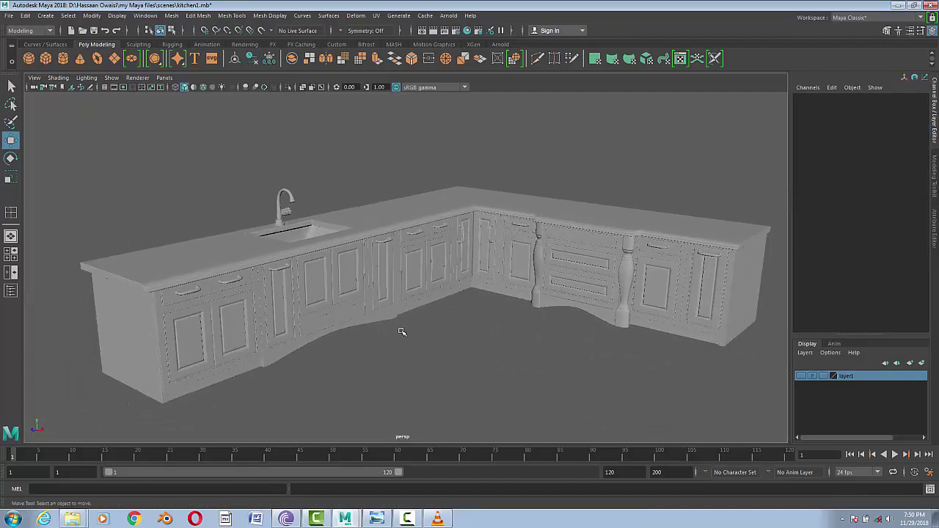
{"action": "scroll", "coordinate": [400, 332], "scroll_direction": "down", "scroll_amount": 2}
{"action": "key", "text": "ctrl+s"}
- Render the sink, faucet and cabinets from the Arnold menu into Arnold RenderView
{"action": "scroll", "coordinate": [440, 294], "scroll_direction": "up", "scroll_amount": 2}
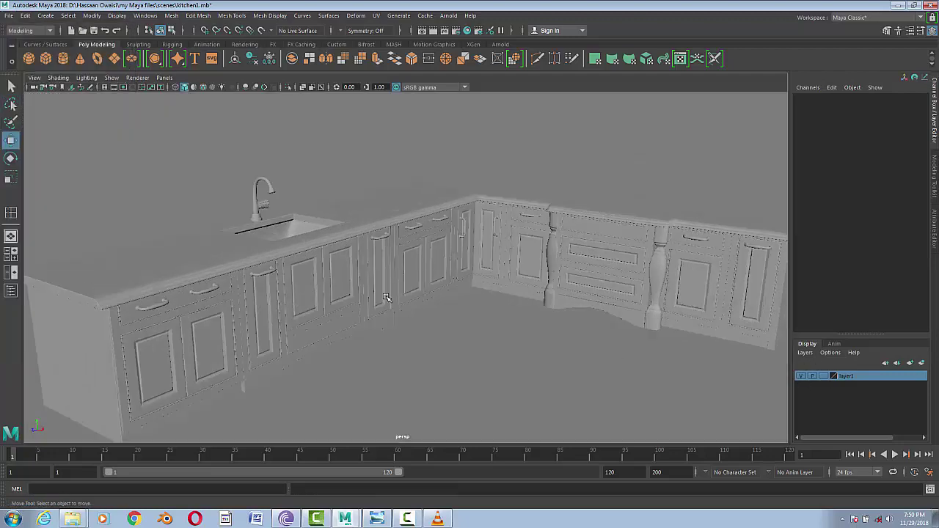
{"action": "scroll", "coordinate": [304, 289], "scroll_direction": "up", "scroll_amount": 2}
{"action": "scroll", "coordinate": [397, 279], "scroll_direction": "up", "scroll_amount": 2}
{"action": "scroll", "coordinate": [482, 272], "scroll_direction": "up", "scroll_amount": 2}
{"action": "left_click", "coordinate": [448, 16]}
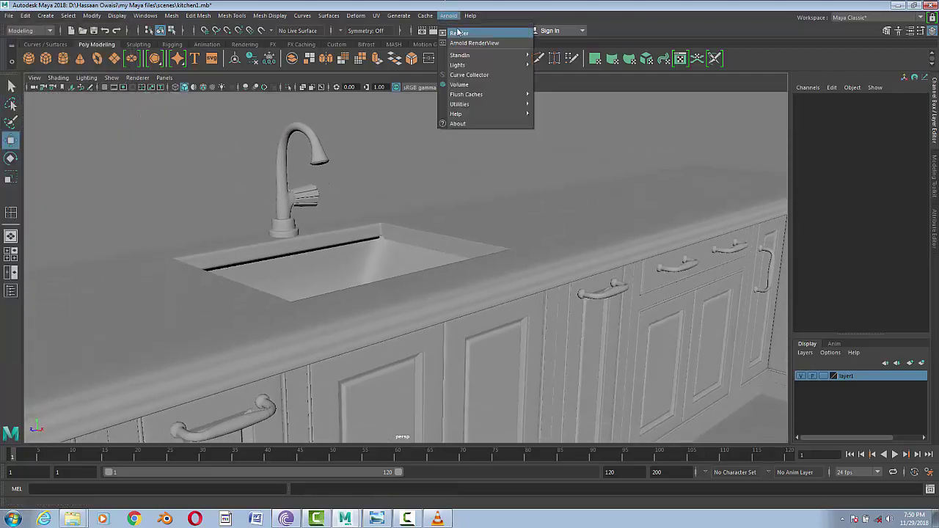
{"action": "key", "text": "Return"}
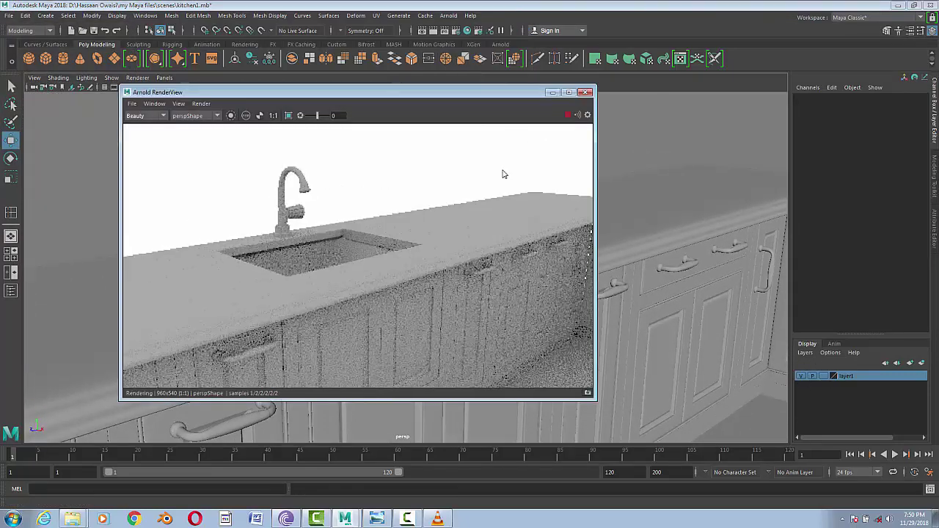
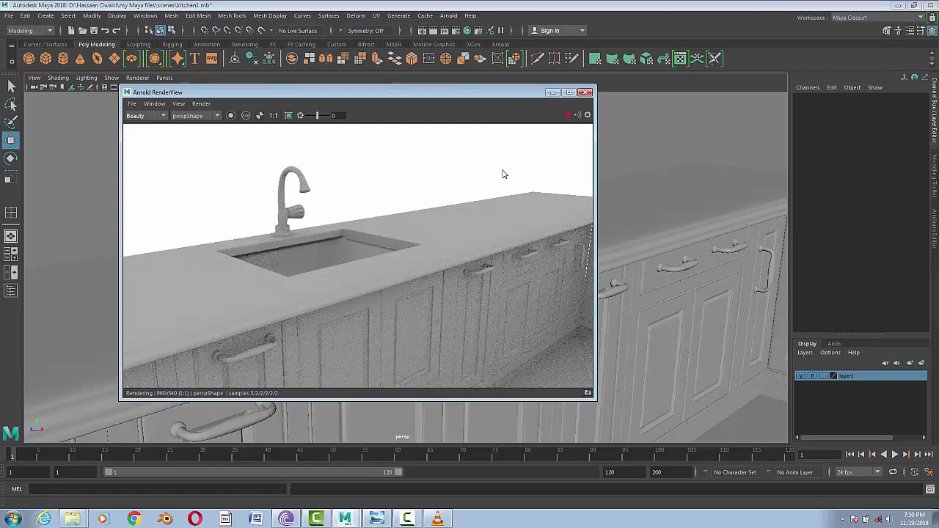
- Close the Arnold RenderView, save the kitchen scene, and orbit to show the whole counter
{"action": "left_click", "coordinate": [587, 94]}
{"action": "left_click", "coordinate": [8, 16]}
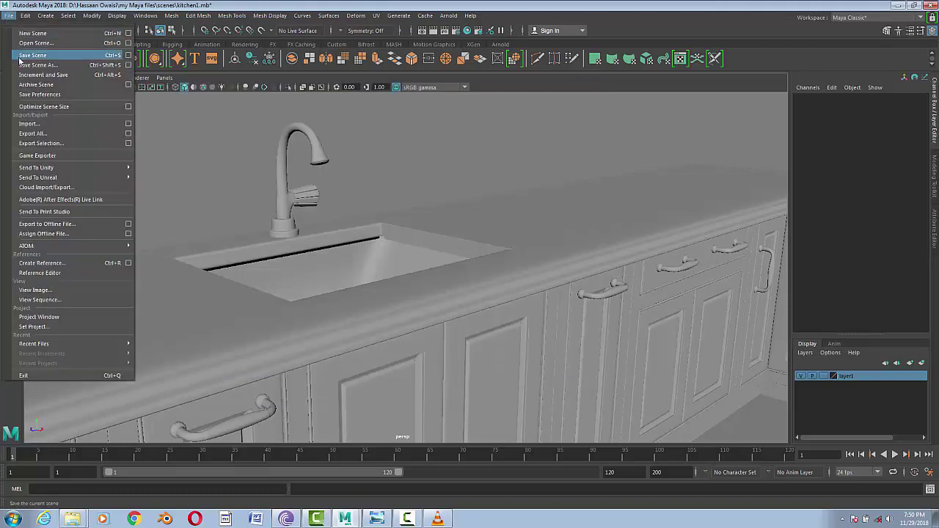
{"action": "left_click", "coordinate": [30, 59]}
{"action": "mouse_move", "coordinate": [332, 360]}
{"action": "left_mouse_down", "text": "alt"}
{"action": "mouse_move", "coordinate": [540, 367]}
{"action": "mouse_move", "coordinate": [477, 345]}
{"action": "mouse_move", "coordinate": [445, 406]}
{"action": "left_mouse_up", "text": "alt"}
{"action": "left_click", "coordinate": [378, 518]}
{"action": "right_click", "coordinate": [555, 247]}
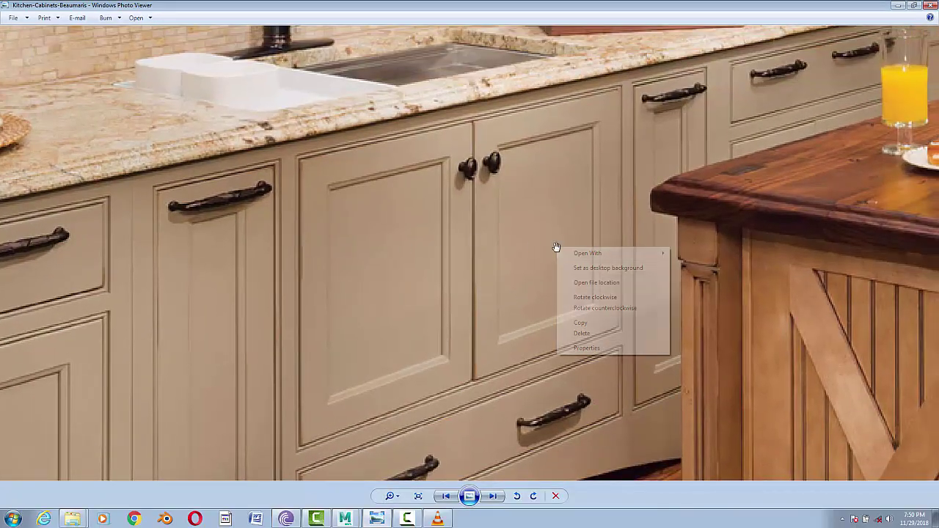
{"action": "left_click", "coordinate": [482, 251]}
{"action": "scroll", "coordinate": [482, 251], "scroll_direction": "up", "scroll_amount": 5}
{"action": "left_click_drag", "start_coordinate": [507, 245], "coordinate": [513, 358]}
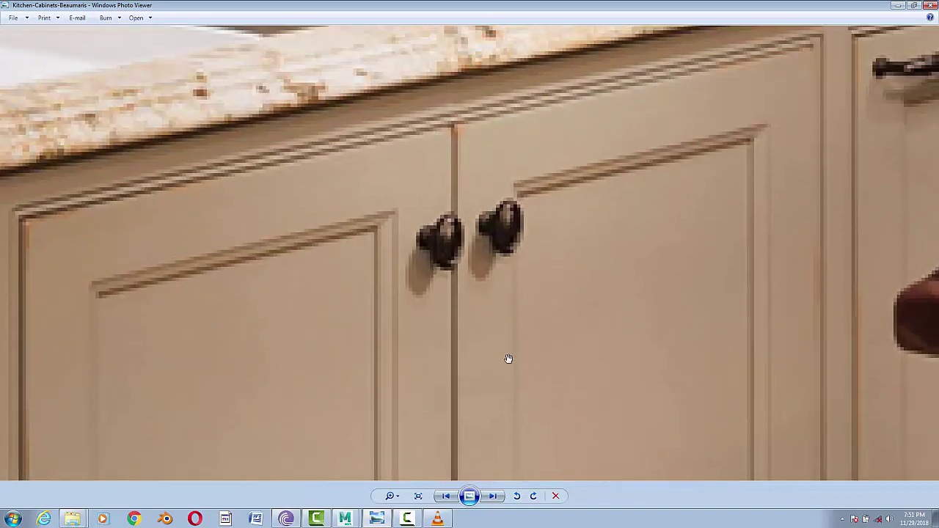
{"action": "scroll", "coordinate": [766, 202], "scroll_direction": "down", "scroll_amount": 2}
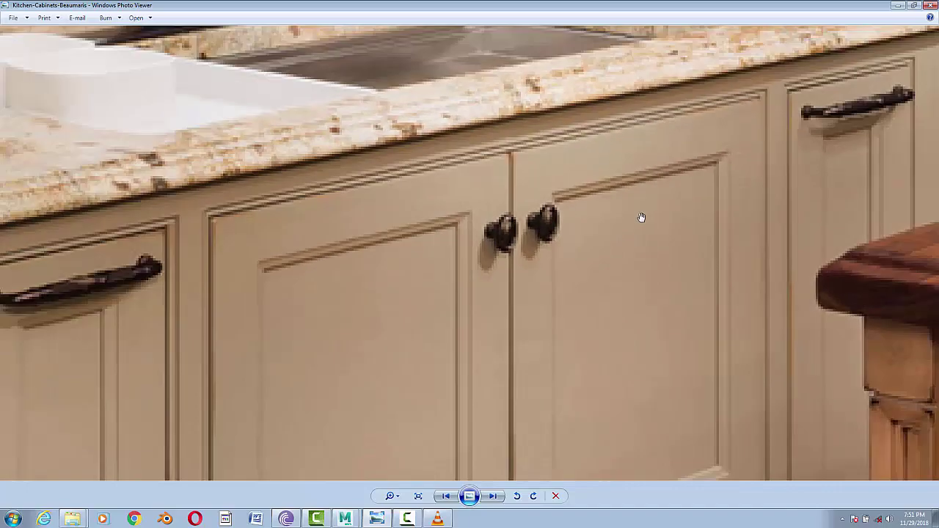
{"action": "scroll", "coordinate": [641, 216], "scroll_direction": "down", "scroll_amount": 2}
{"action": "scroll", "coordinate": [476, 352], "scroll_direction": "down", "scroll_amount": 2}
{"action": "mouse_move", "coordinate": [673, 242]}
{"action": "left_mouse_down"}
{"action": "mouse_move", "coordinate": [371, 240]}
{"action": "mouse_move", "coordinate": [386, 252]}
{"action": "left_mouse_up"}
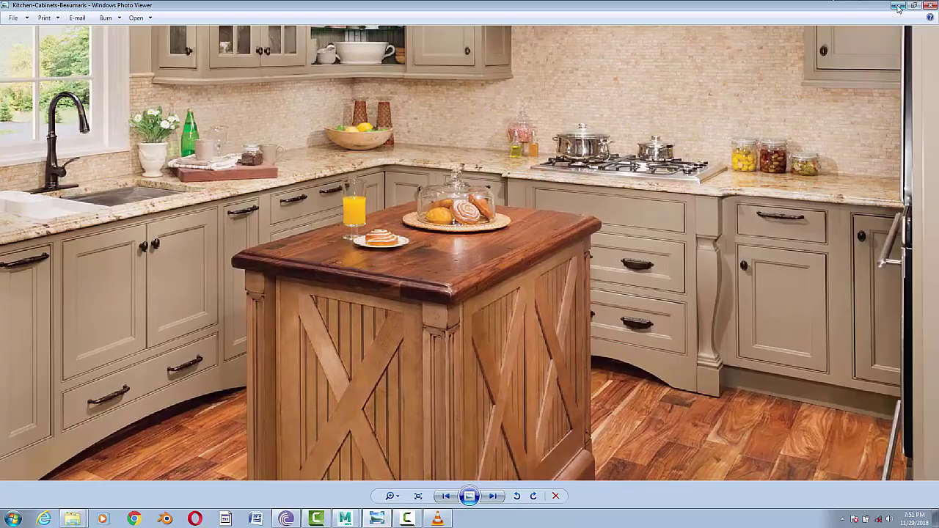
{"action": "left_click", "coordinate": [896, 6]}
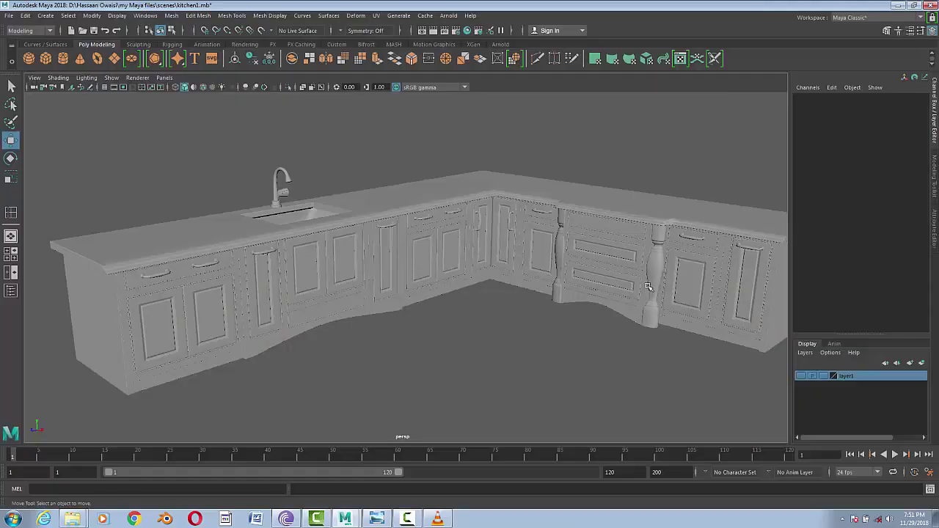
- Create a polygon cylinder beside the cabinets and give it 2 cap subdivisions
{"action": "left_click", "coordinate": [62, 63]}
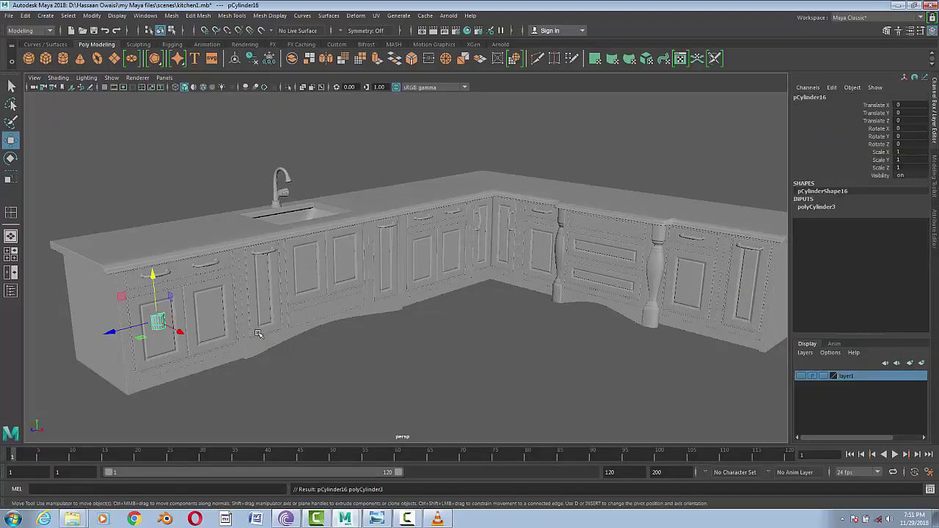
{"action": "left_click_drag", "start_coordinate": [178, 332], "coordinate": [256, 374]}
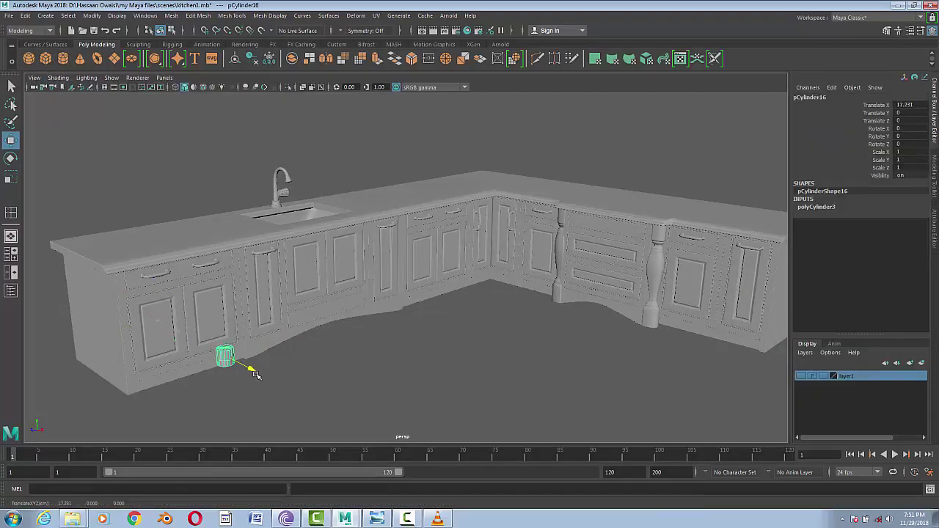
{"action": "left_click", "coordinate": [898, 32]}
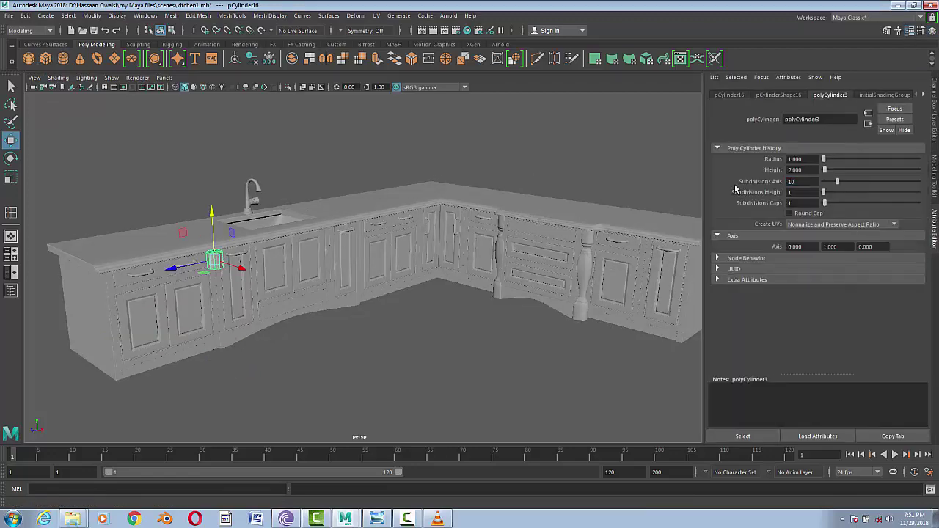
{"action": "key", "text": "f"}
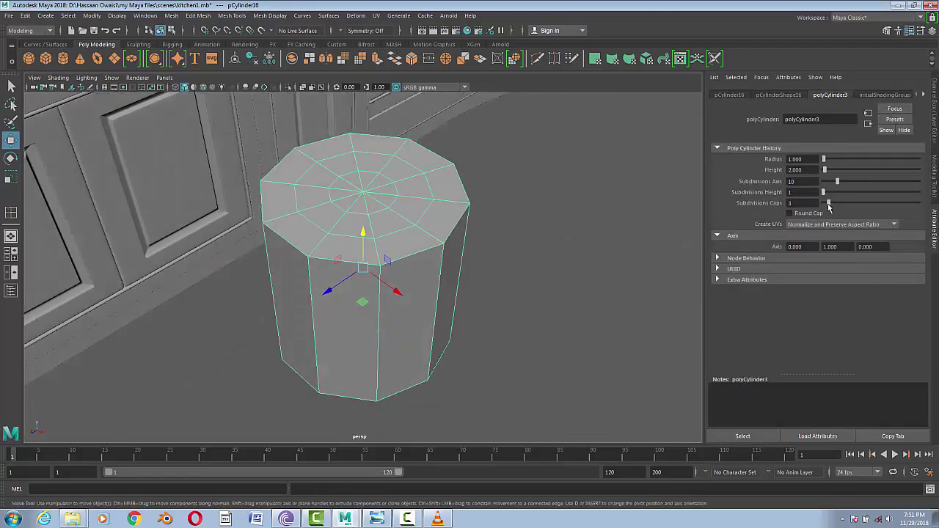
{"action": "mouse_move", "coordinate": [413, 270]}
{"action": "left_mouse_down", "text": "alt"}
{"action": "mouse_move", "coordinate": [450, 297]}
{"action": "mouse_move", "coordinate": [565, 289]}
{"action": "mouse_move", "coordinate": [465, 266]}
{"action": "left_mouse_up", "text": "alt"}
- Squash the cylinder to roughly half its height and check its smoothed preview
{"action": "key", "text": "r"}
{"action": "left_click_drag", "start_coordinate": [369, 245], "coordinate": [367, 258]}
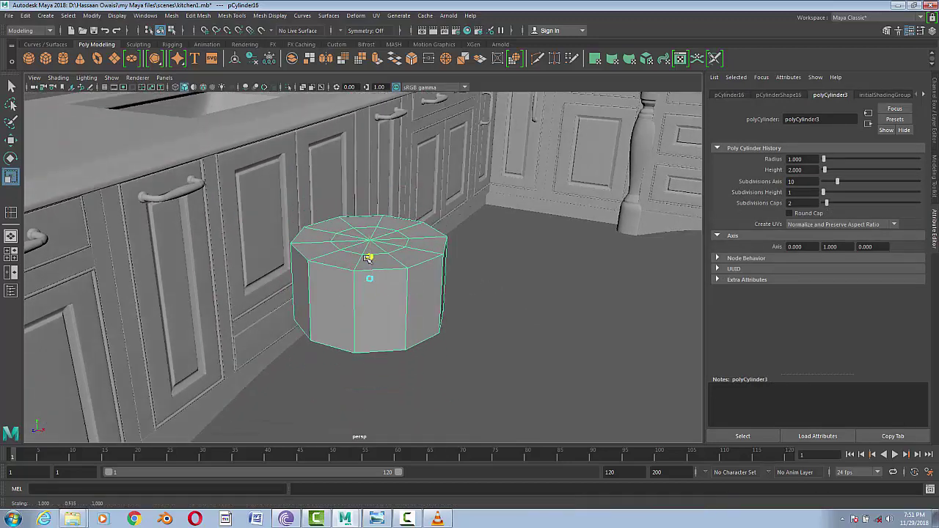
{"action": "key", "text": "3"}
{"action": "key", "text": "1"}
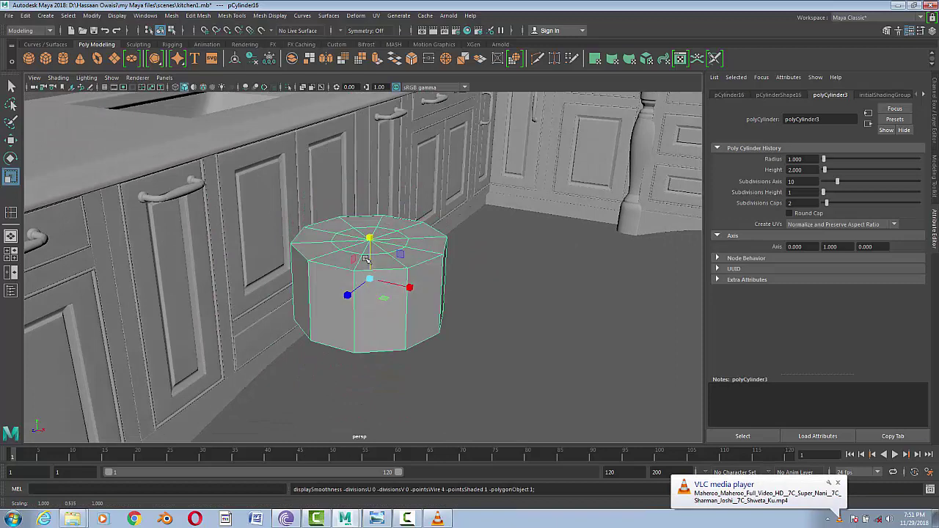
{"action": "scroll", "coordinate": [410, 314], "scroll_direction": "up", "scroll_amount": 3}
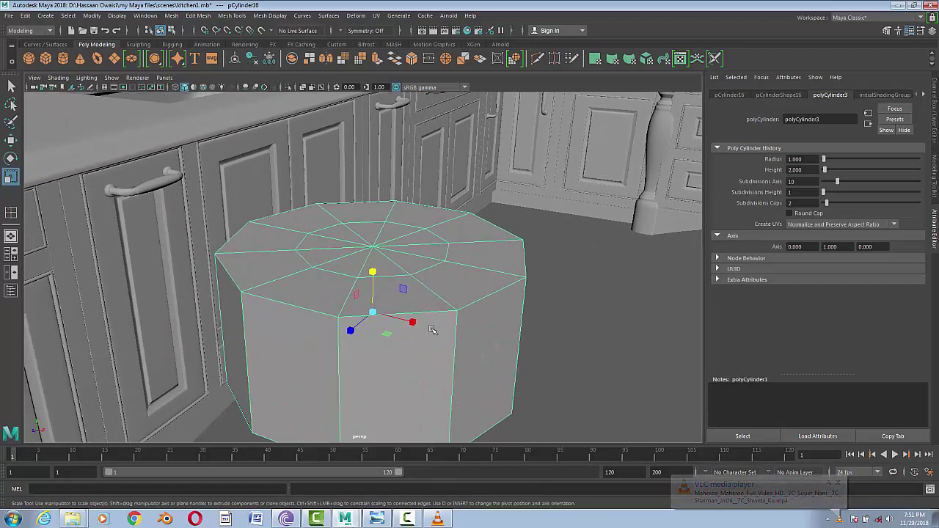
{"action": "scroll", "coordinate": [397, 294], "scroll_direction": "up", "scroll_amount": 2}
{"action": "key", "text": "F11"}
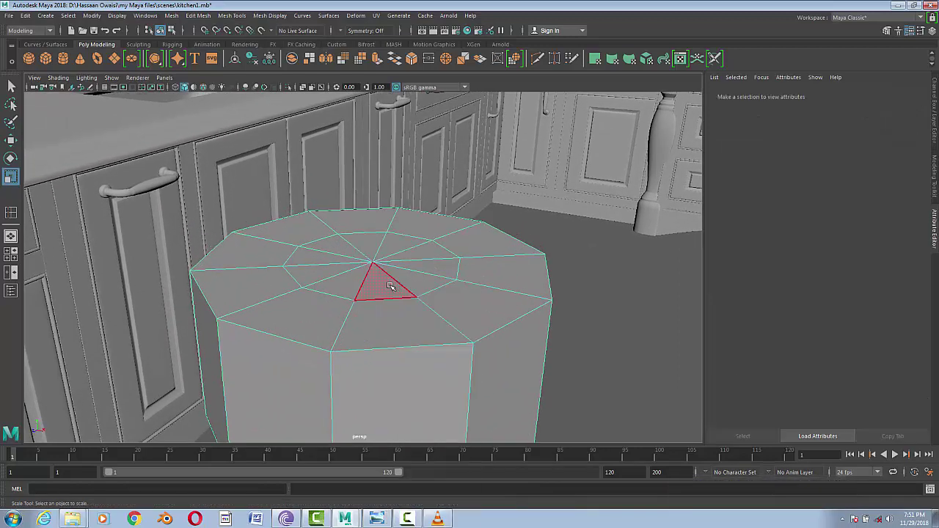
{"action": "left_click_drag", "start_coordinate": [390, 286], "coordinate": [394, 297], "text": "alt"}
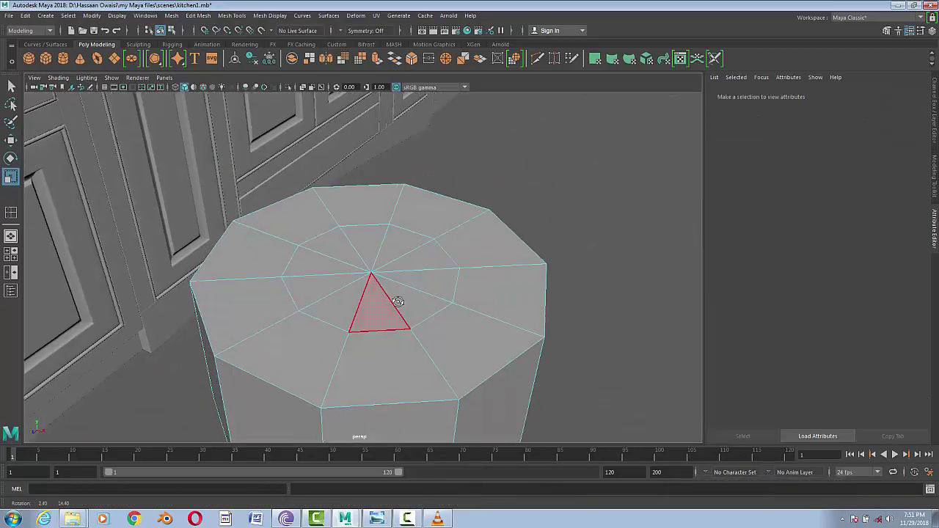
- Select the inner faces on the cylinder's top
{"action": "key", "text": "F10"}
{"action": "double_click", "coordinate": [397, 231]}
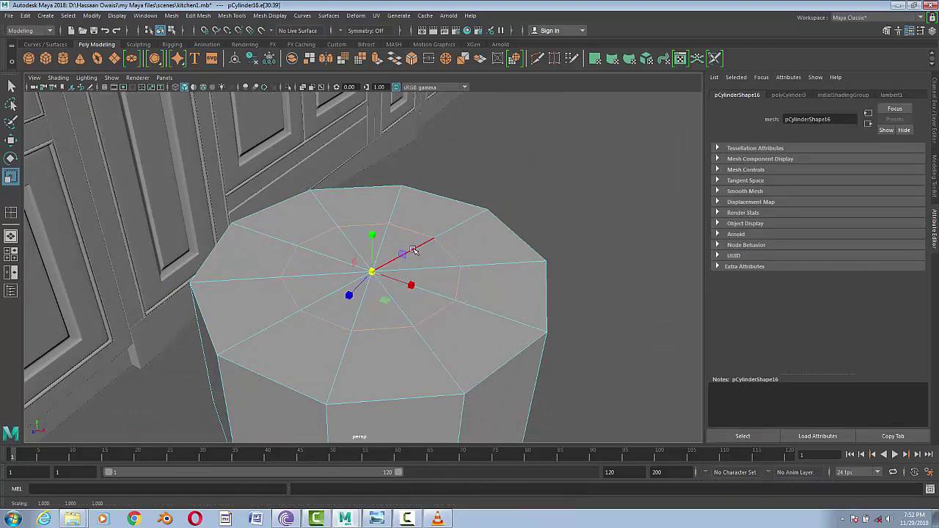
{"action": "right_click_drag", "start_coordinate": [432, 237], "coordinate": [430, 262]}
{"action": "left_click", "coordinate": [430, 263]}
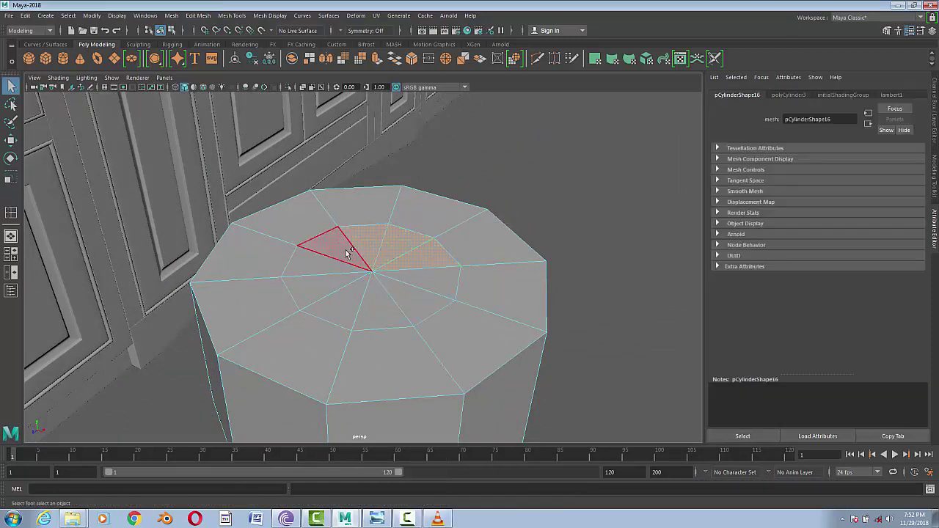
{"action": "left_click", "coordinate": [174, 87]}
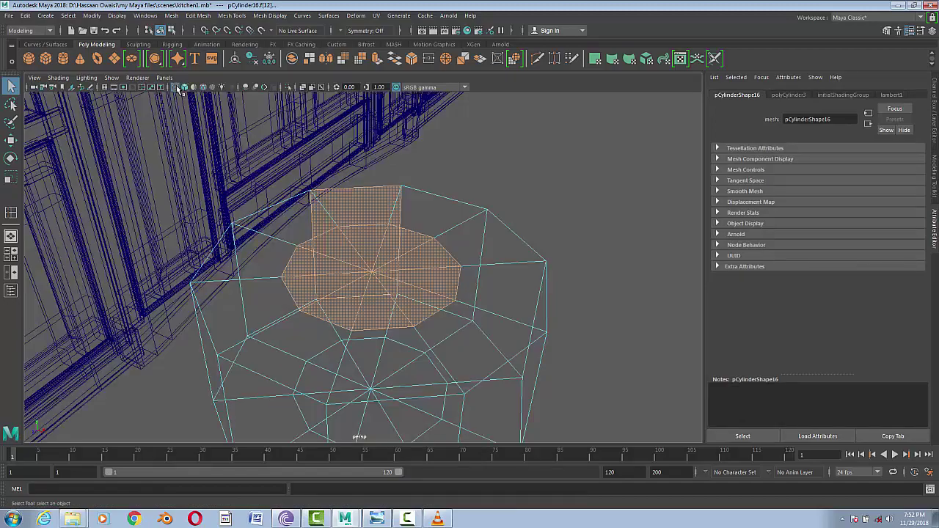
{"action": "left_click_drag", "start_coordinate": [411, 294], "coordinate": [530, 314], "text": "alt"}
{"action": "right_click_drag", "start_coordinate": [622, 293], "coordinate": [447, 259], "text": "alt"}
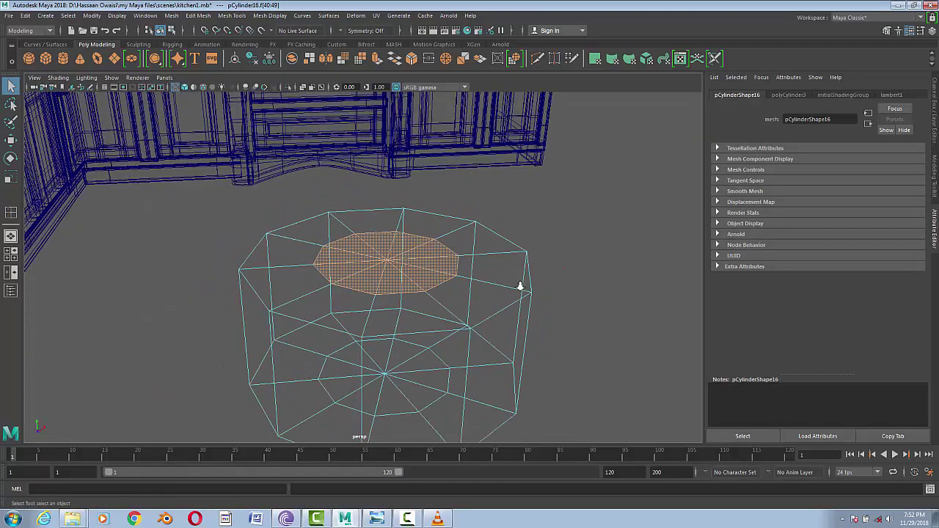
{"action": "left_click_drag", "start_coordinate": [446, 259], "coordinate": [319, 92], "text": "alt"}
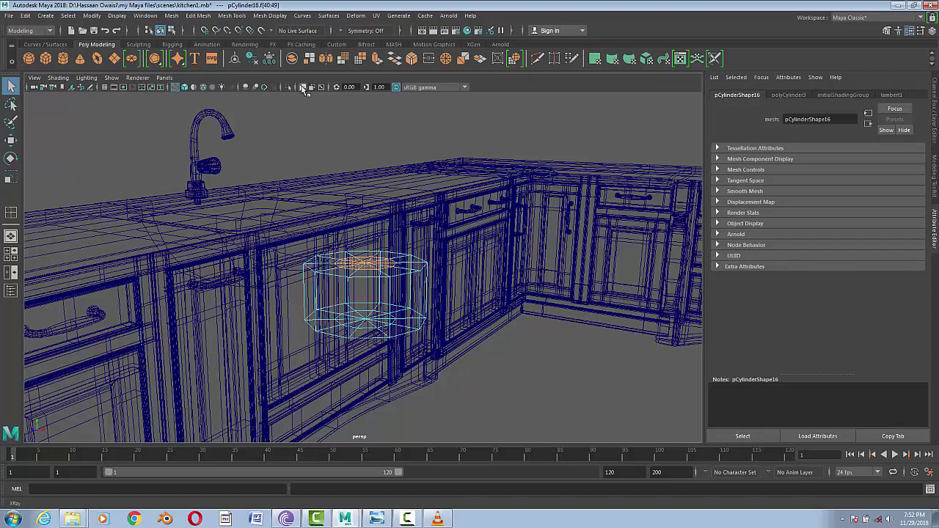
{"action": "left_click", "coordinate": [179, 88]}
{"action": "right_click_drag", "start_coordinate": [389, 220], "coordinate": [433, 239], "text": "alt"}
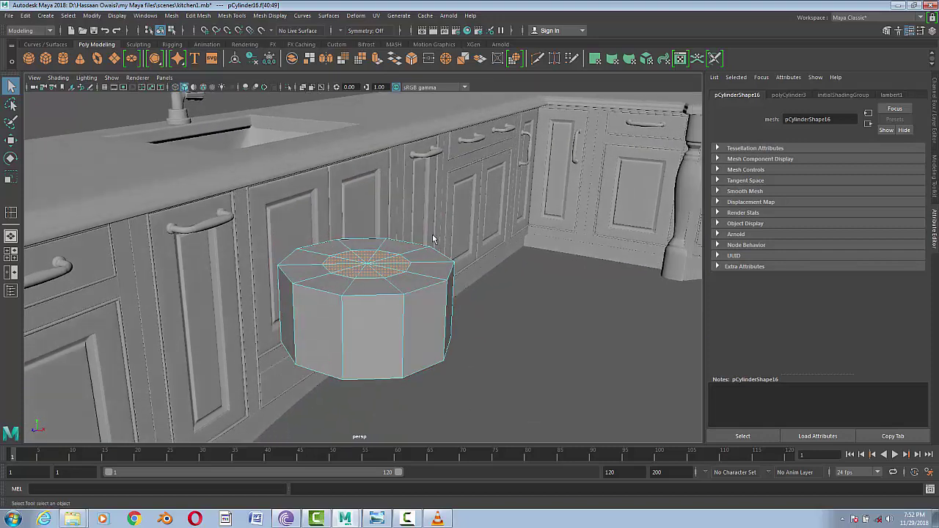
- Extrude the top inner faces upward twice to form the vase neck
{"action": "key", "text": "ctrl+e"}
{"action": "key", "text": "ctrl+e"}
{"action": "left_click_drag", "start_coordinate": [391, 214], "coordinate": [395, 132]}
{"action": "left_click", "coordinate": [375, 62]}
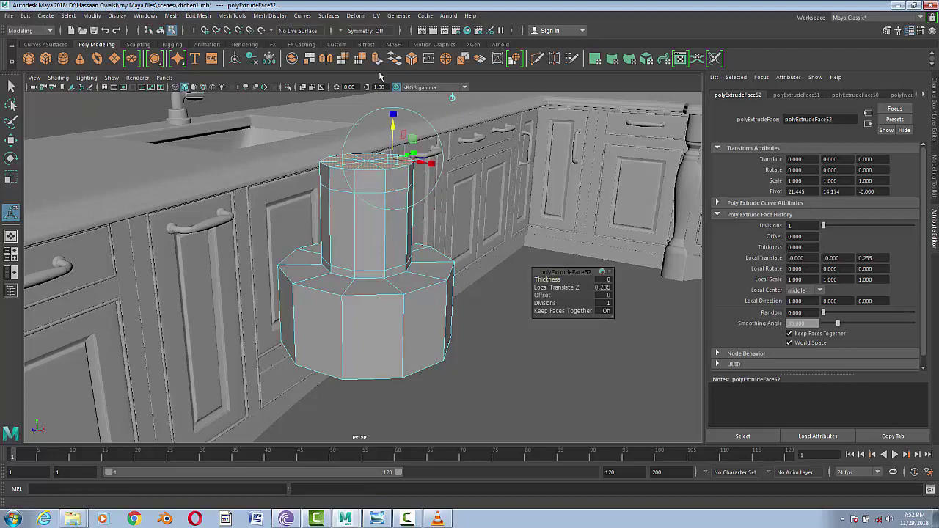
{"action": "key", "text": "F8"}
{"action": "key", "text": "3"}
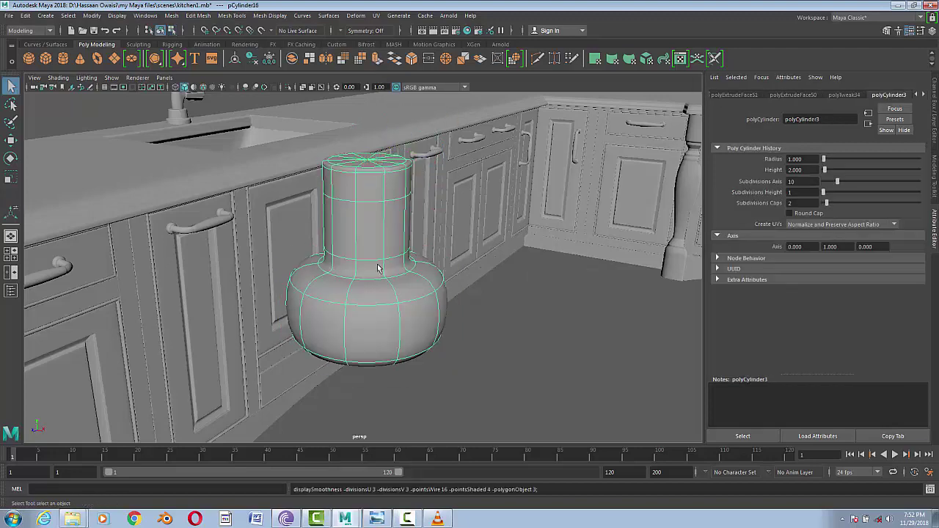
{"action": "mouse_move", "coordinate": [392, 254]}
{"action": "left_mouse_down", "text": "alt"}
{"action": "mouse_move", "coordinate": [454, 309]}
{"action": "mouse_move", "coordinate": [420, 286]}
{"action": "mouse_move", "coordinate": [470, 306]}
{"action": "left_mouse_up", "text": "alt"}
{"action": "scroll", "coordinate": [420, 286], "scroll_direction": "up", "scroll_amount": 3}
- In side view, scale the row of neck vertices inward to narrow the neck
{"action": "key", "text": "space"}
{"action": "key", "text": "f"}
{"action": "scroll", "coordinate": [433, 306], "scroll_direction": "down", "scroll_amount": 3}
{"action": "right_click_drag", "start_coordinate": [382, 243], "coordinate": [328, 236]}
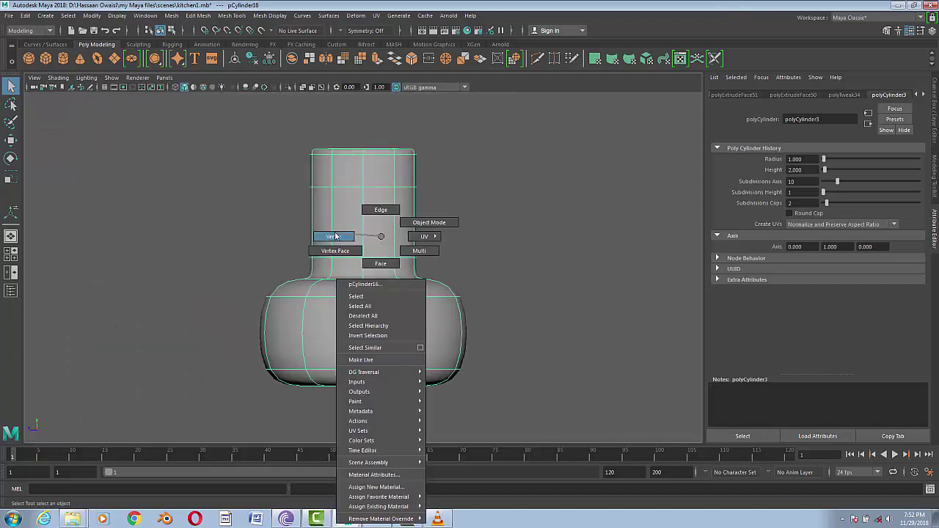
{"action": "left_click_drag", "start_coordinate": [266, 225], "coordinate": [450, 268]}
{"action": "key", "text": "r"}
{"action": "middle_click_drag", "start_coordinate": [390, 262], "coordinate": [336, 256]}
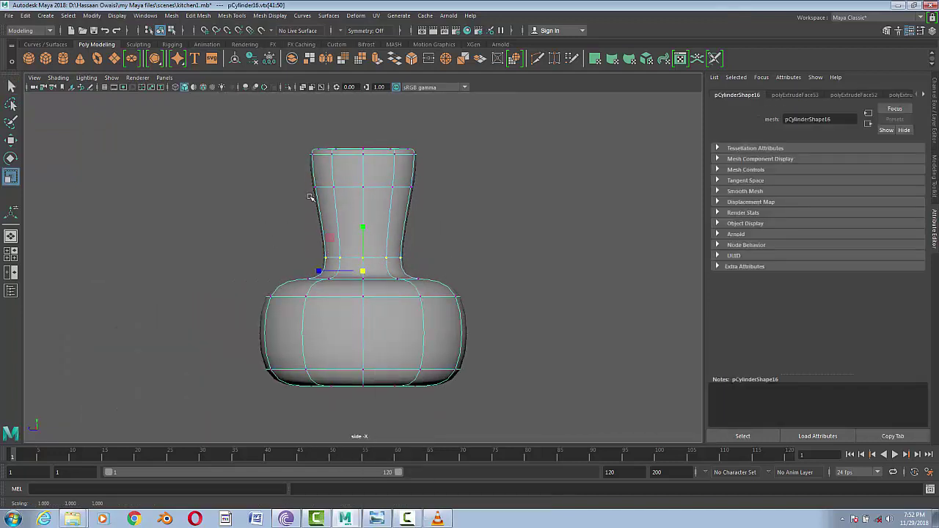
{"action": "left_click_drag", "start_coordinate": [366, 181], "coordinate": [348, 168]}
- Raise the bottom edge loop to round the base and adjust the neck-belly loop
{"action": "middle_click_drag", "start_coordinate": [408, 393], "coordinate": [412, 340], "text": "alt"}
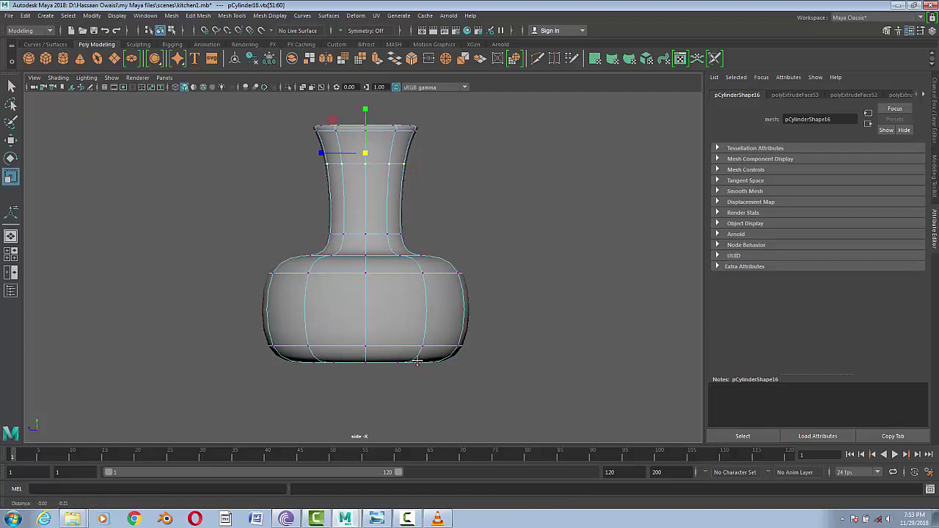
{"action": "right_click_drag", "start_coordinate": [387, 262], "coordinate": [405, 242]}
{"action": "double_click", "coordinate": [395, 314]}
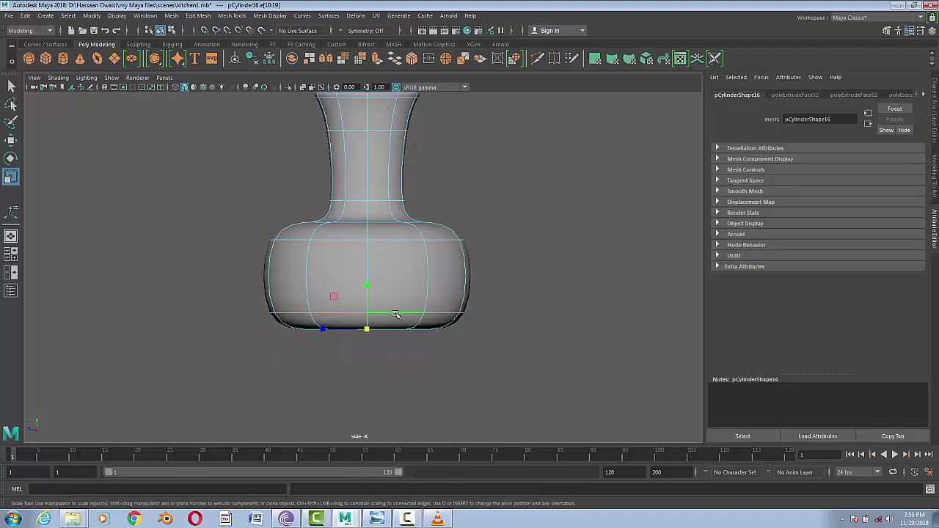
{"action": "left_click_drag", "start_coordinate": [365, 282], "coordinate": [375, 232]}
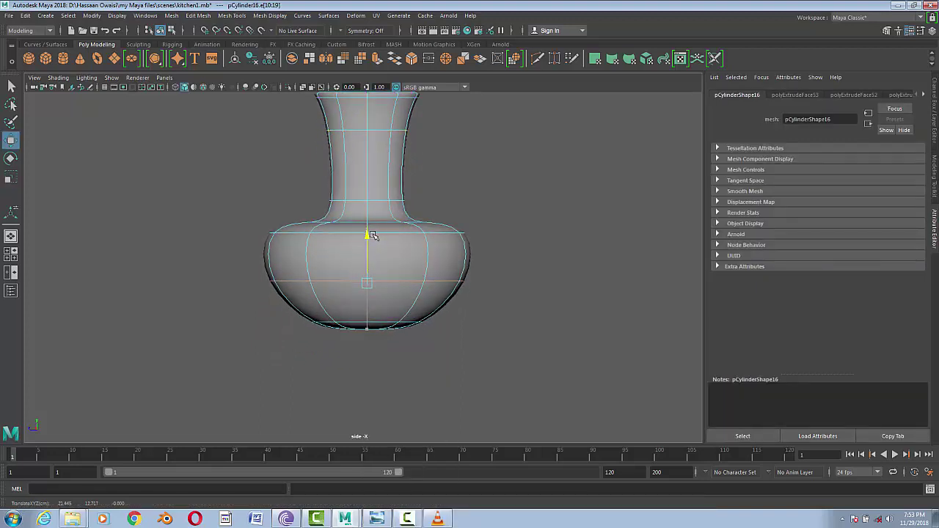
{"action": "scroll", "coordinate": [415, 319], "scroll_direction": "down", "scroll_amount": 5}
{"action": "scroll", "coordinate": [327, 341], "scroll_direction": "up", "scroll_amount": 3}
{"action": "scroll", "coordinate": [327, 342], "scroll_direction": "up", "scroll_amount": 2}
{"action": "double_click", "coordinate": [396, 251]}
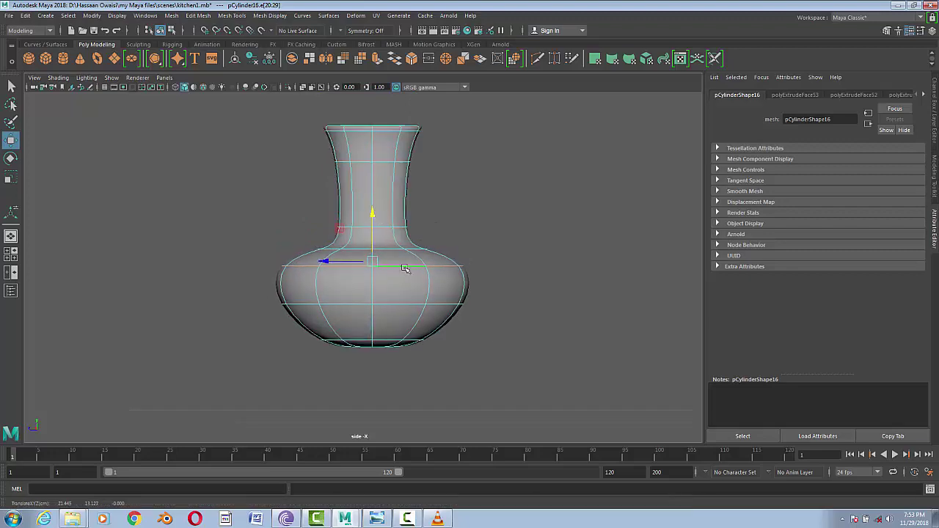
{"action": "right_click_drag", "start_coordinate": [405, 268], "coordinate": [426, 235]}
- Rotate the vase 90° to lie toward the lower cabinet door
{"action": "left_click_drag", "start_coordinate": [411, 271], "coordinate": [432, 349]}
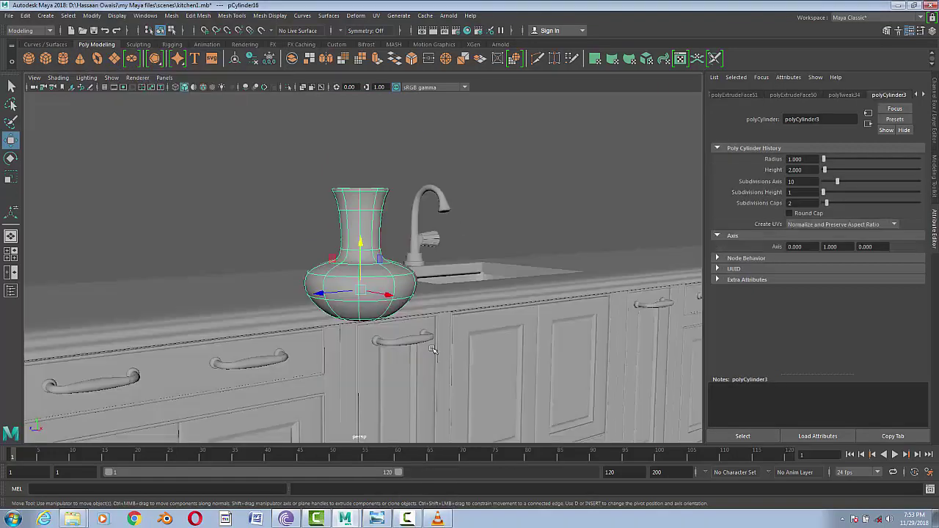
{"action": "scroll", "coordinate": [433, 349], "scroll_direction": "down", "scroll_amount": 3}
{"action": "key", "text": "e"}
{"action": "left_click", "coordinate": [932, 31]}
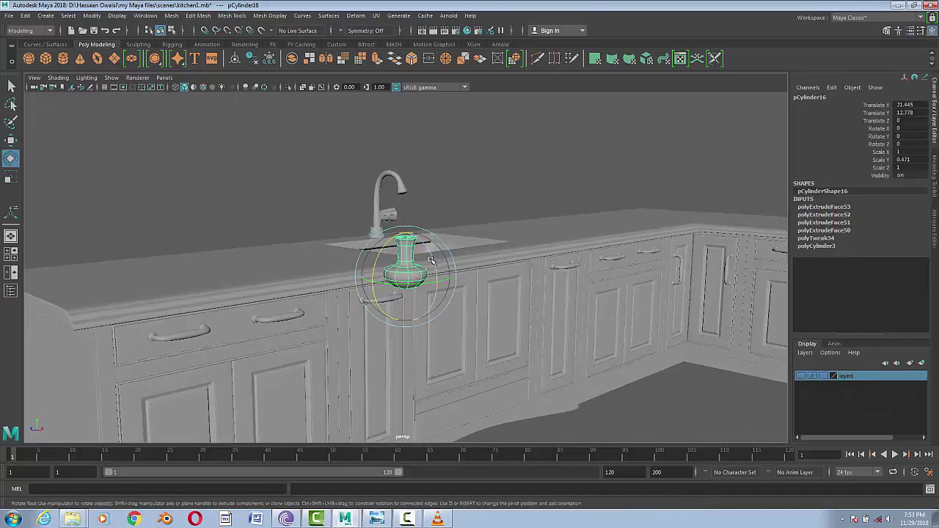
{"action": "key", "text": "w"}
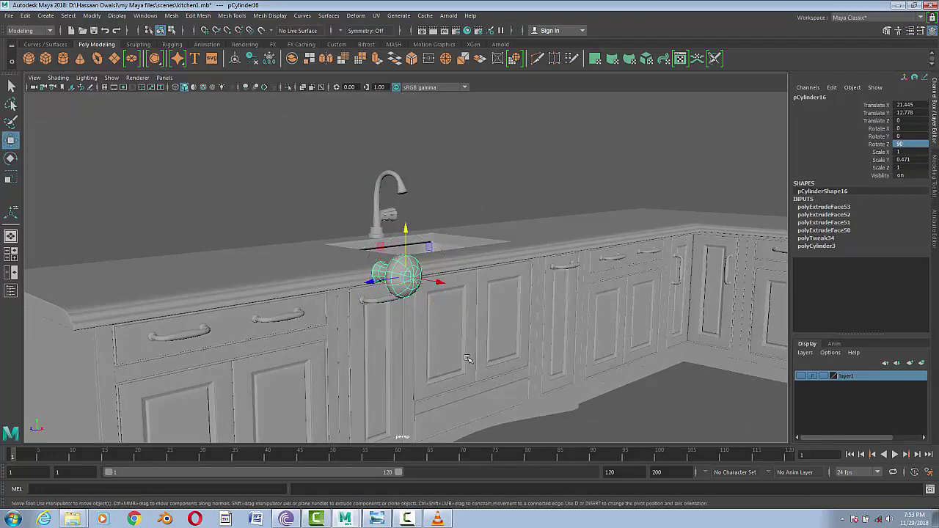
{"action": "left_click_drag", "start_coordinate": [411, 279], "coordinate": [440, 308], "text": "alt"}
{"action": "scroll", "coordinate": [441, 308], "scroll_direction": "up", "scroll_amount": 5}
{"action": "mouse_move", "coordinate": [558, 360]}
{"action": "left_mouse_down", "text": "alt"}
{"action": "mouse_move", "coordinate": [494, 375]}
{"action": "mouse_move", "coordinate": [411, 294]}
{"action": "left_mouse_up", "text": "alt"}
- Grow a front face selection on the sphere and extrude it outward into a knob
{"action": "key", "text": "F11"}
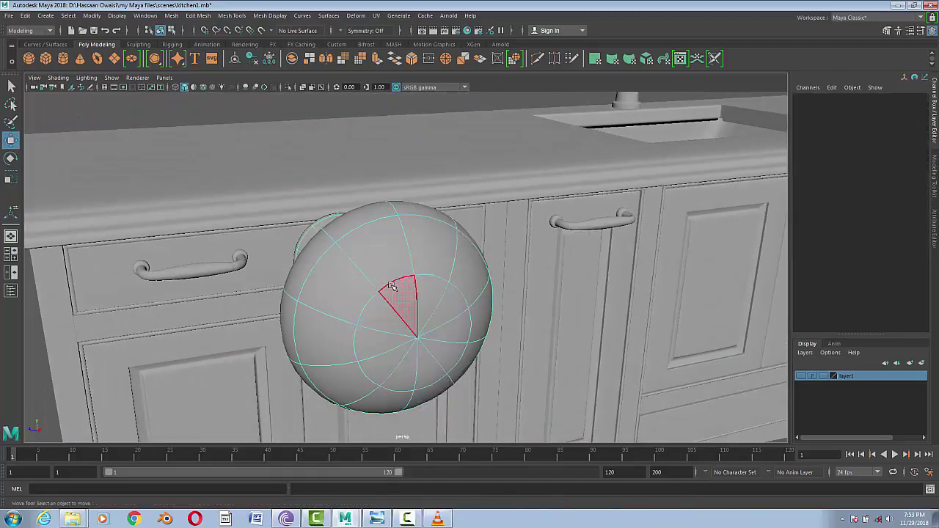
{"action": "mouse_move", "coordinate": [381, 265]}
{"action": "left_mouse_down"}
{"action": "mouse_move", "coordinate": [446, 257]}
{"action": "mouse_move", "coordinate": [475, 364]}
{"action": "mouse_move", "coordinate": [461, 347]}
{"action": "mouse_move", "coordinate": [474, 337]}
{"action": "left_mouse_up"}
{"action": "key", "text": "shift+greater"}
{"action": "key", "text": "ctrl+e"}
{"action": "mouse_move", "coordinate": [481, 275]}
{"action": "left_mouse_down", "text": "alt"}
{"action": "mouse_move", "coordinate": [469, 360]}
{"action": "mouse_move", "coordinate": [508, 266]}
{"action": "left_mouse_up", "text": "alt"}
{"action": "mouse_move", "coordinate": [504, 299]}
{"action": "left_mouse_down", "text": "alt"}
{"action": "mouse_move", "coordinate": [523, 251]}
{"action": "mouse_move", "coordinate": [575, 391]}
{"action": "mouse_move", "coordinate": [513, 389]}
{"action": "mouse_move", "coordinate": [451, 405]}
{"action": "mouse_move", "coordinate": [319, 318]}
{"action": "left_mouse_up", "text": "alt"}
{"action": "key", "text": "q"}
{"action": "left_click", "coordinate": [477, 391]}
{"action": "left_click", "coordinate": [419, 279]}
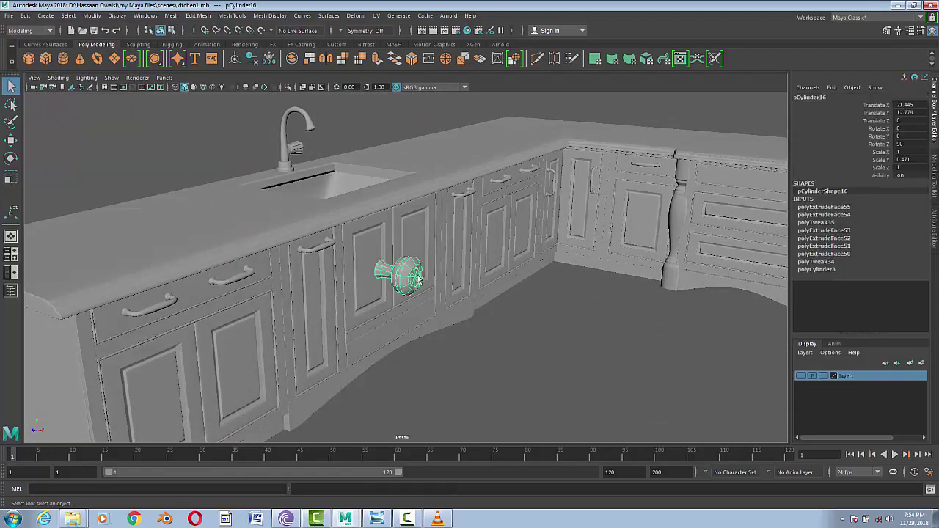
- In side view, move the knob up onto the top of the cabinet door
{"action": "key", "text": "space"}
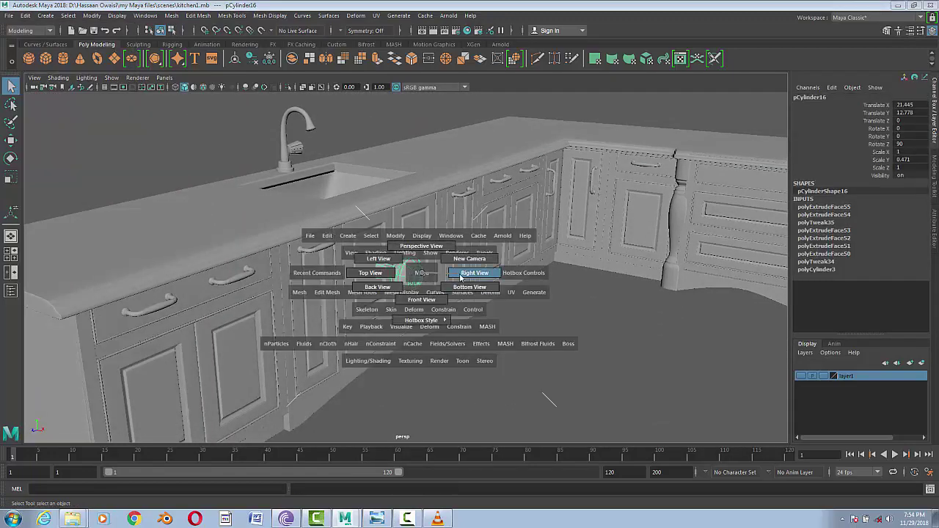
{"action": "left_click_drag", "start_coordinate": [424, 278], "coordinate": [463, 279]}
{"action": "scroll", "coordinate": [438, 329], "scroll_direction": "down", "scroll_amount": 3}
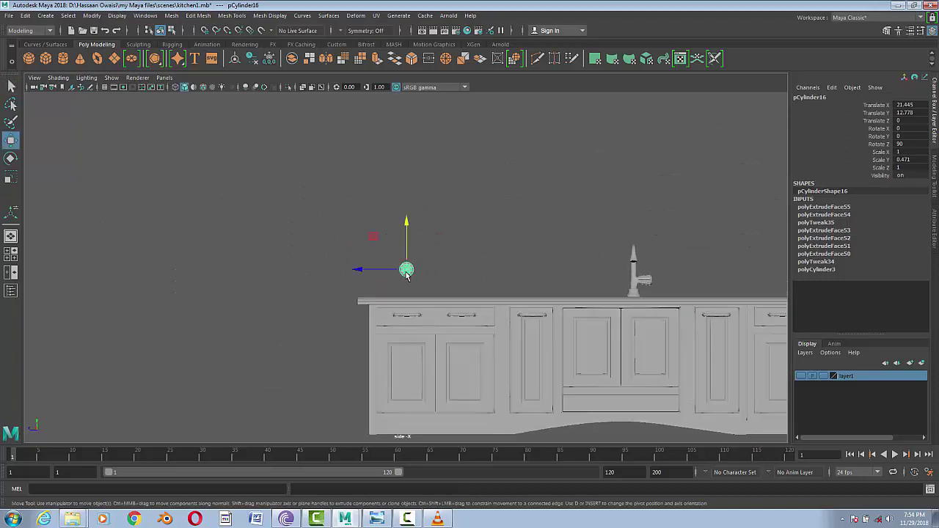
{"action": "left_click_drag", "start_coordinate": [441, 376], "coordinate": [433, 351]}
{"action": "key", "text": "f"}
{"action": "scroll", "coordinate": [429, 352], "scroll_direction": "down", "scroll_amount": 5}
{"action": "scroll", "coordinate": [411, 350], "scroll_direction": "up", "scroll_amount": 2}
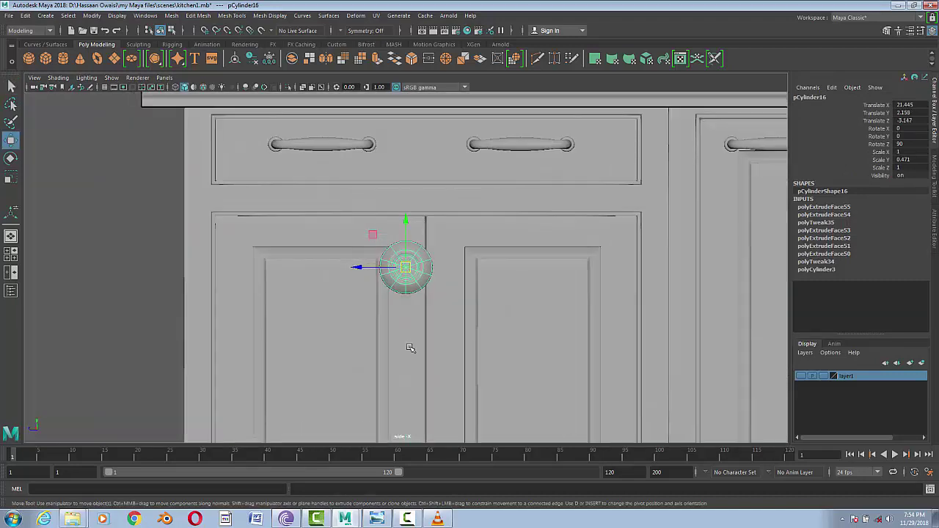
{"action": "scroll", "coordinate": [411, 350], "scroll_direction": "down", "scroll_amount": 2}
{"action": "key", "text": "r"}
- Check the door knob placement in the kitchen reference photo
{"action": "left_click", "coordinate": [379, 519]}
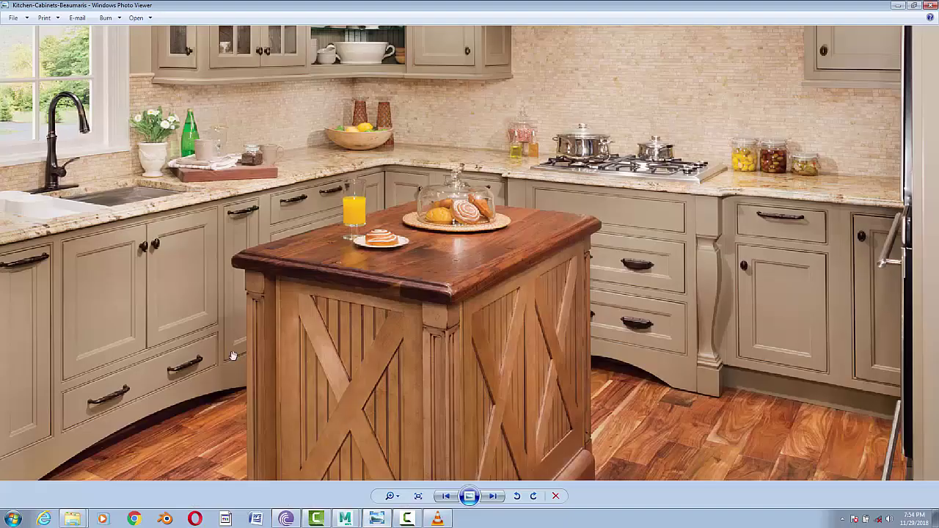
{"action": "scroll", "coordinate": [242, 336], "scroll_direction": "up", "scroll_amount": 2}
{"action": "scroll", "coordinate": [425, 373], "scroll_direction": "up", "scroll_amount": 2}
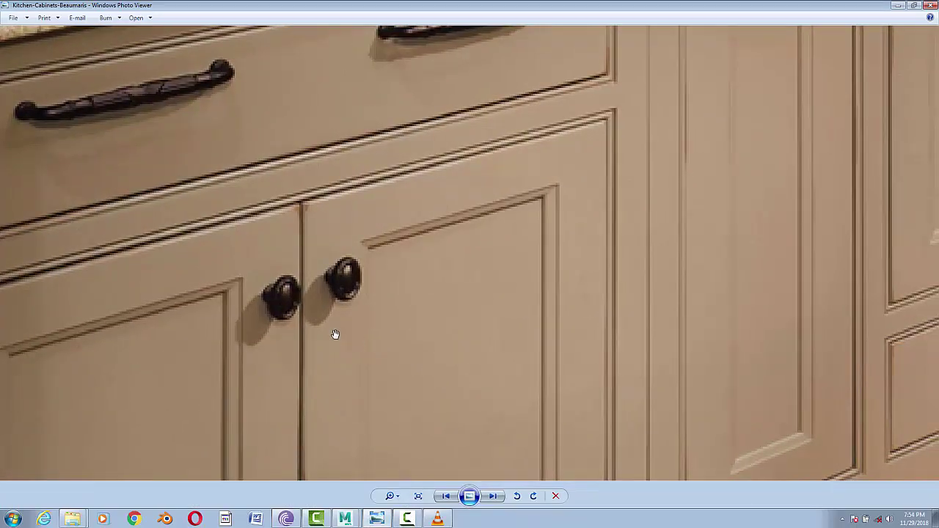
{"action": "left_click_drag", "start_coordinate": [335, 335], "coordinate": [446, 362]}
{"action": "scroll", "coordinate": [446, 363], "scroll_direction": "down", "scroll_amount": 2}
{"action": "left_click_drag", "start_coordinate": [433, 325], "coordinate": [210, 335]}
{"action": "scroll", "coordinate": [427, 306], "scroll_direction": "up", "scroll_amount": 2}
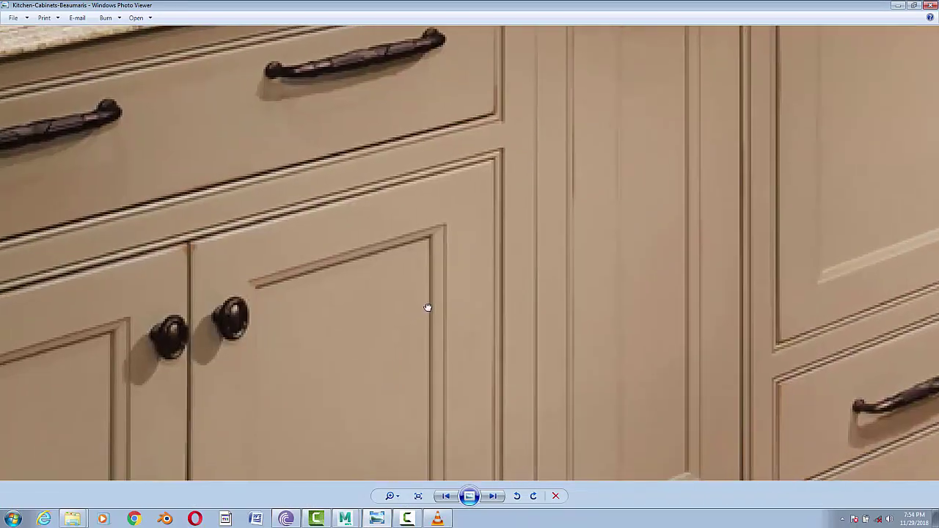
{"action": "left_click", "coordinate": [898, 6]}
{"action": "scroll", "coordinate": [408, 270], "scroll_direction": "up", "scroll_amount": 2}
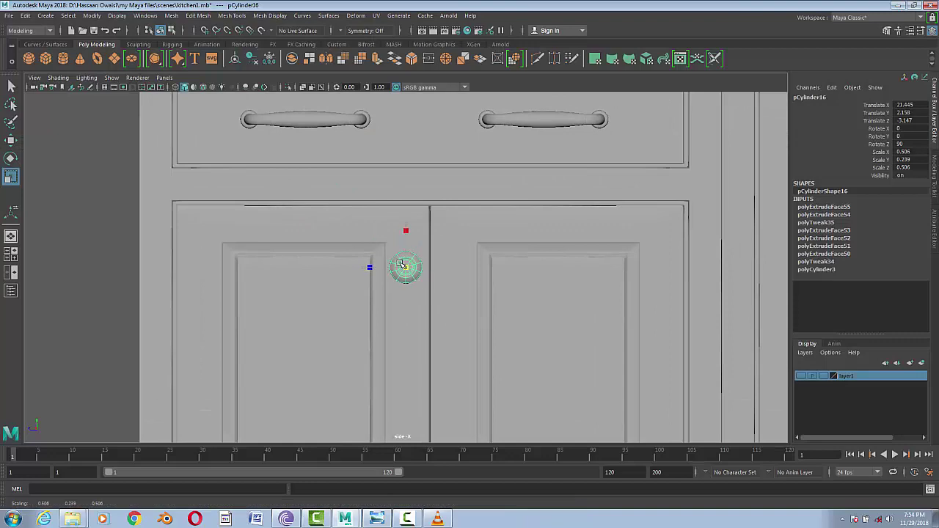
- Duplicate the knob and place the copy beside it, seated on the door surface
{"action": "key", "text": "ctrl+d"}
{"action": "key", "text": "w"}
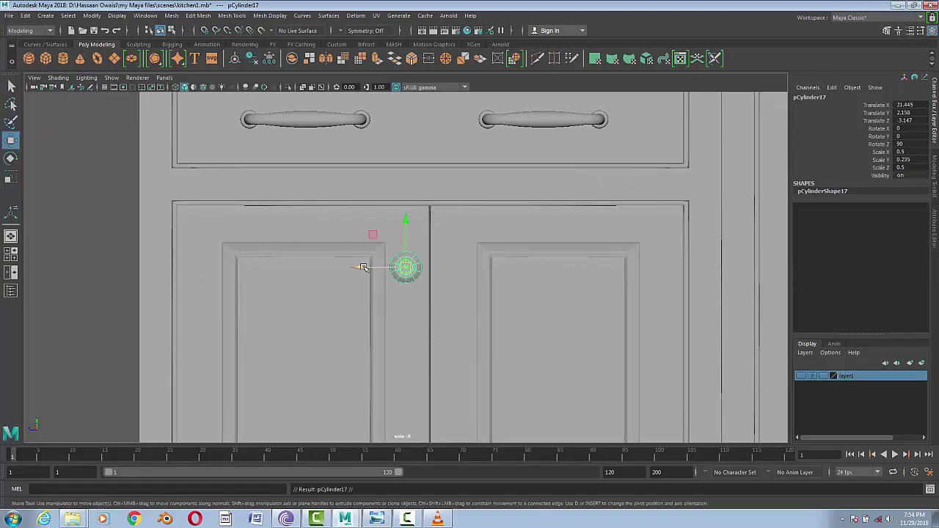
{"action": "left_click_drag", "start_coordinate": [363, 267], "coordinate": [404, 268]}
{"action": "key", "text": "space"}
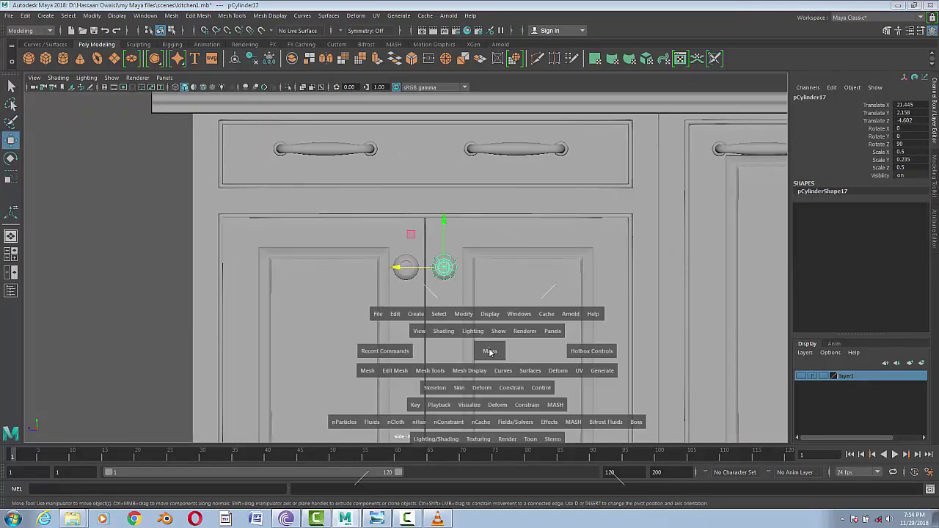
{"action": "left_click_drag", "start_coordinate": [495, 354], "coordinate": [484, 331]}
{"action": "left_click", "coordinate": [444, 426]}
{"action": "mouse_move", "coordinate": [455, 416]}
{"action": "left_mouse_down", "text": "alt"}
{"action": "mouse_move", "coordinate": [469, 411]}
{"action": "mouse_move", "coordinate": [291, 346]}
{"action": "mouse_move", "coordinate": [389, 308]}
{"action": "mouse_move", "coordinate": [433, 309]}
{"action": "mouse_move", "coordinate": [570, 342]}
{"action": "mouse_move", "coordinate": [546, 355]}
{"action": "mouse_move", "coordinate": [506, 355]}
{"action": "left_mouse_up", "text": "alt"}
{"action": "key", "text": "f"}
{"action": "scroll", "coordinate": [425, 308], "scroll_direction": "down", "scroll_amount": 5}
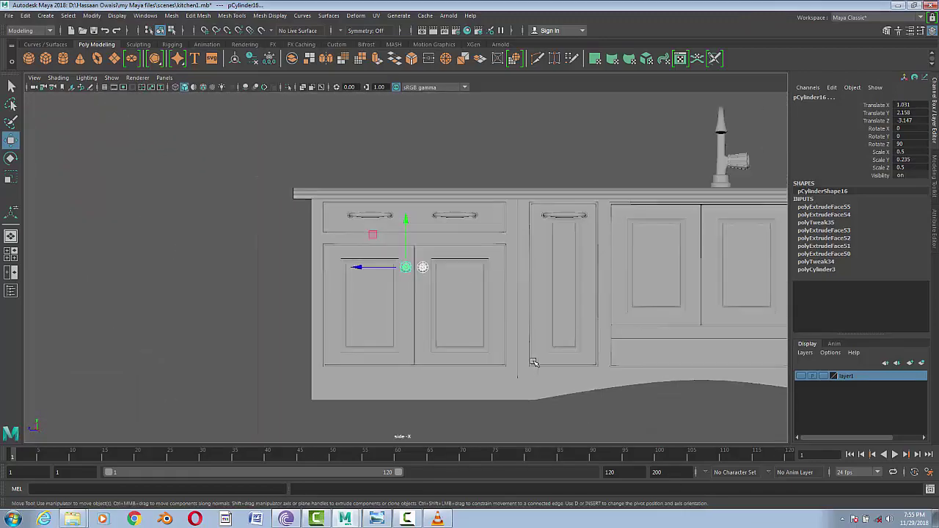
{"action": "scroll", "coordinate": [530, 360], "scroll_direction": "up", "scroll_amount": 2}
- Duplicate the knob pair and centre the copies on the doors
{"action": "left_click", "coordinate": [379, 518]}
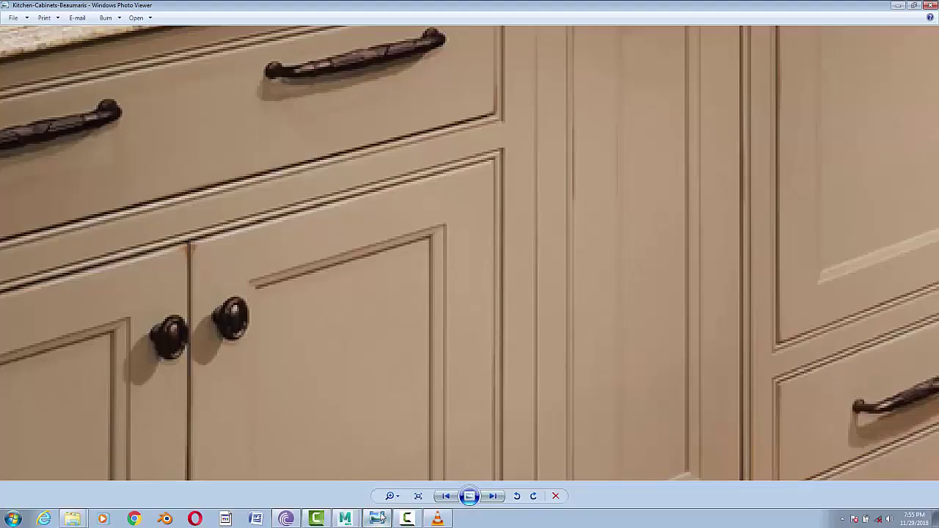
{"action": "left_click", "coordinate": [379, 518]}
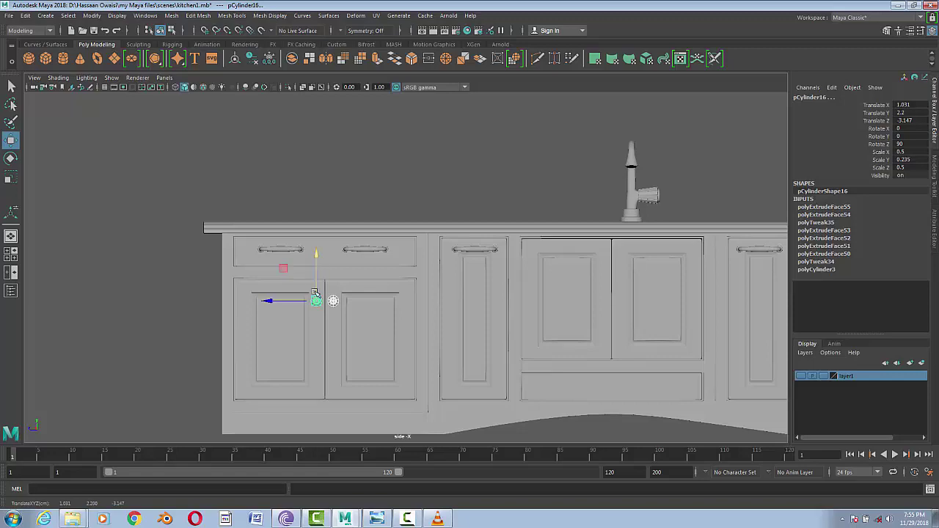
{"action": "left_click", "coordinate": [316, 299]}
{"action": "left_click", "coordinate": [600, 262], "text": "shift"}
{"action": "key", "text": "f"}
{"action": "scroll", "coordinate": [602, 257], "scroll_direction": "down", "scroll_amount": 10}
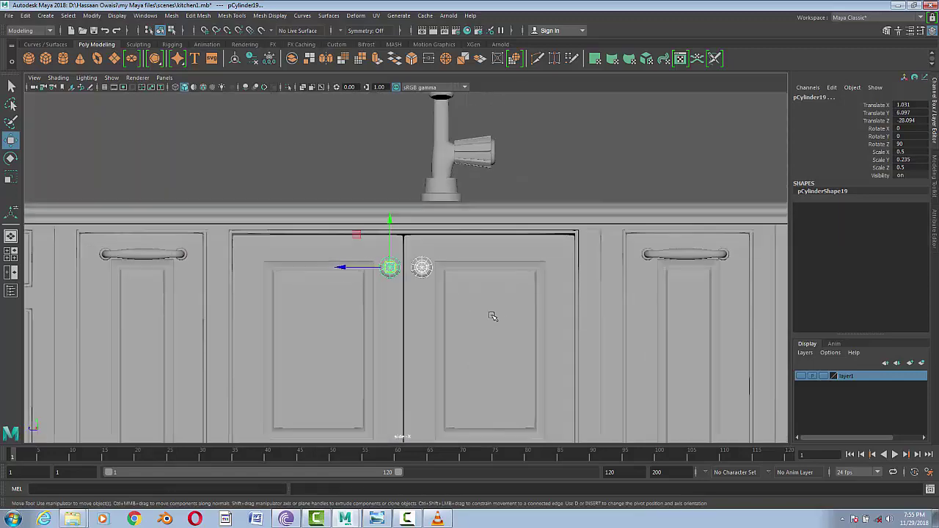
{"action": "middle_click_drag", "start_coordinate": [388, 223], "coordinate": [357, 275]}
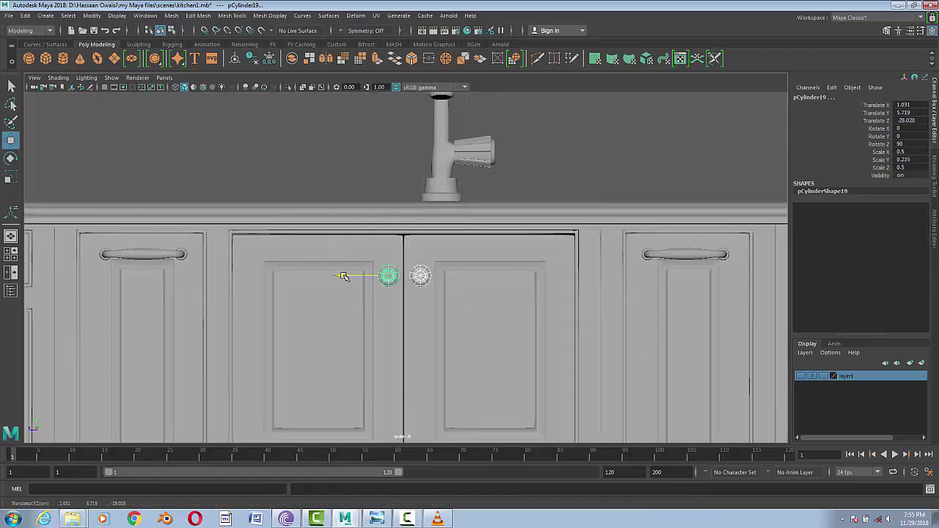
{"action": "scroll", "coordinate": [622, 342], "scroll_direction": "down", "scroll_amount": 3}
{"action": "middle_click_drag", "start_coordinate": [623, 342], "coordinate": [476, 338], "text": "alt"}
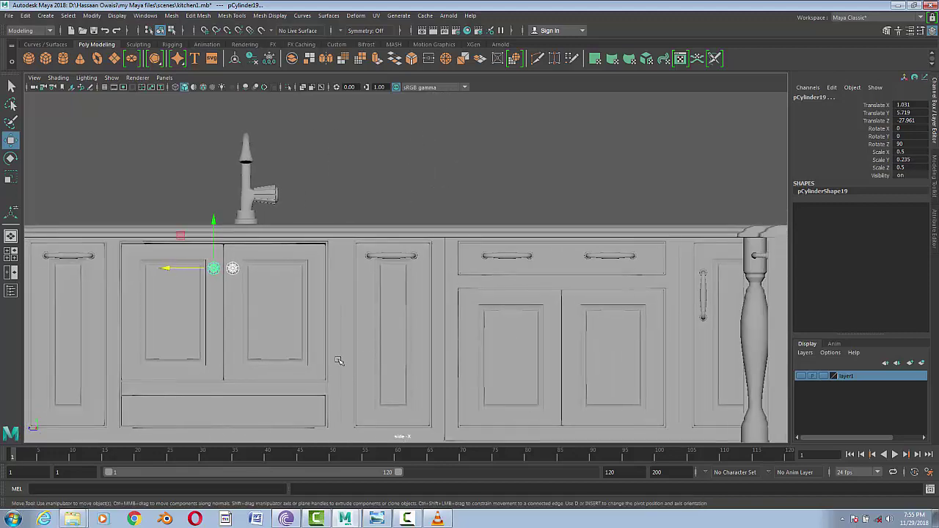
- Move the copied knob pairs onto the right cabinet's doors
{"action": "left_click_drag", "start_coordinate": [214, 268], "coordinate": [551, 310]}
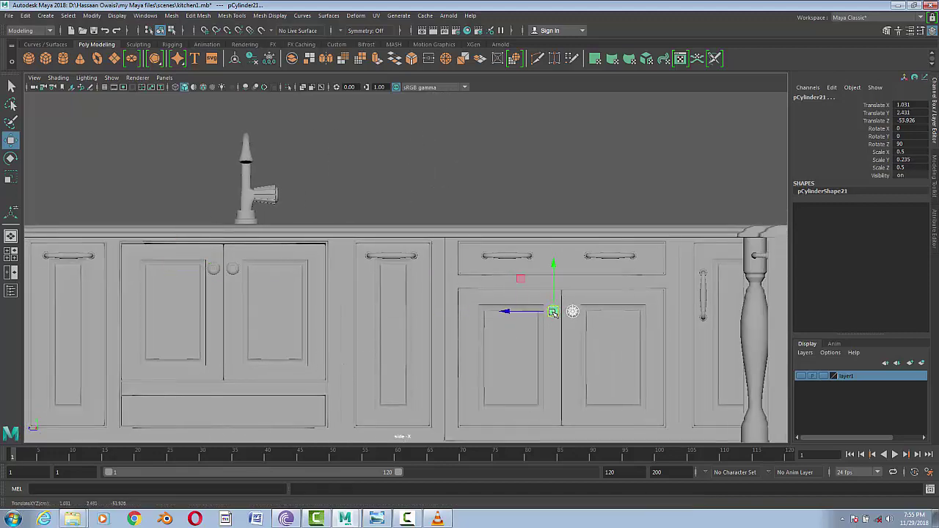
{"action": "left_click", "coordinate": [551, 305]}
{"action": "scroll", "coordinate": [552, 305], "scroll_direction": "down", "scroll_amount": 3}
{"action": "left_click", "coordinate": [73, 296]}
{"action": "left_click", "coordinate": [96, 295]}
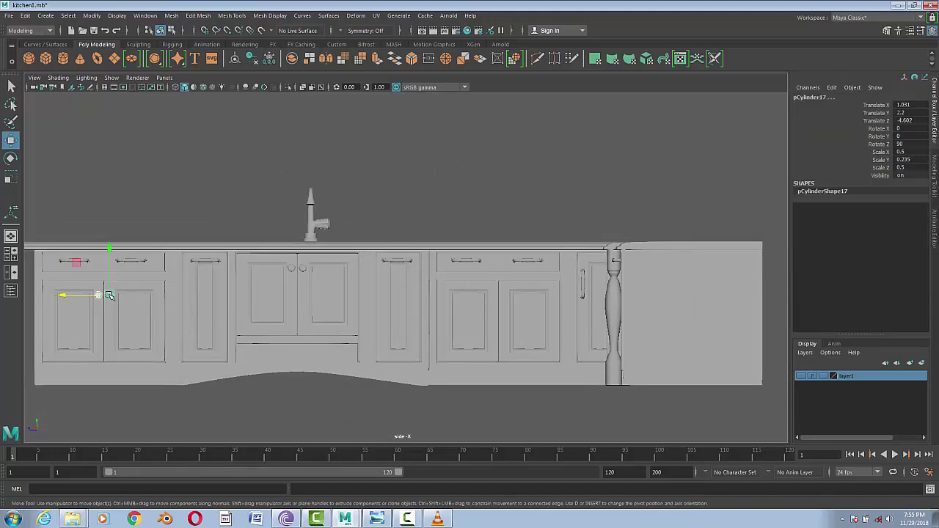
{"action": "left_click_drag", "start_coordinate": [95, 295], "coordinate": [457, 295]}
{"action": "scroll", "coordinate": [449, 308], "scroll_direction": "up", "scroll_amount": 5}
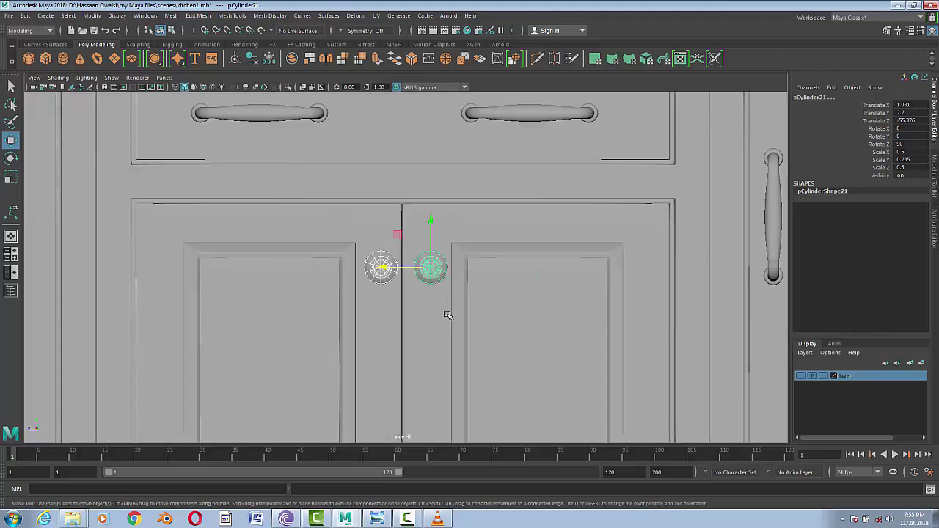
{"action": "left_click", "coordinate": [379, 268]}
{"action": "scroll", "coordinate": [470, 329], "scroll_direction": "down", "scroll_amount": 1}
{"action": "scroll", "coordinate": [473, 336], "scroll_direction": "down", "scroll_amount": 3}
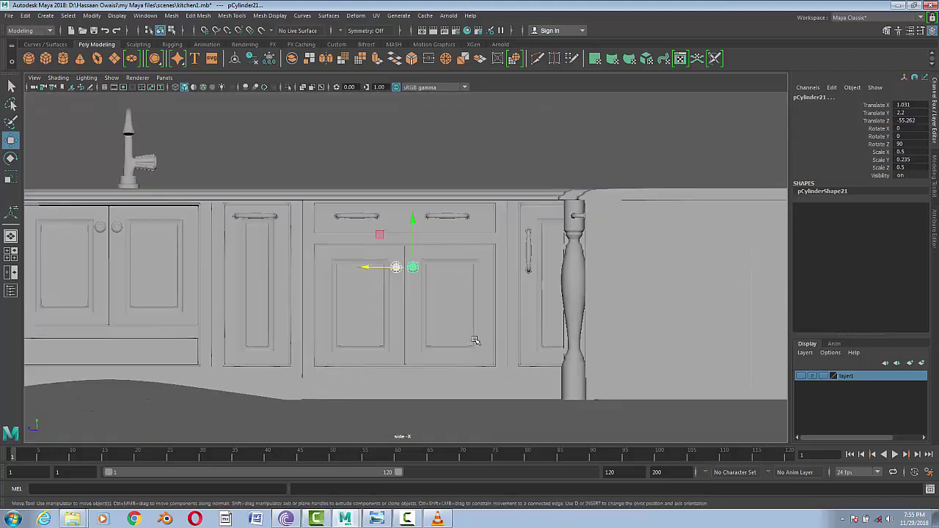
{"action": "scroll", "coordinate": [475, 342], "scroll_direction": "down", "scroll_amount": 3}
- Compare the knob layout with the reference photo and select an existing drawer handle
{"action": "key", "text": "space"}
{"action": "left_click_drag", "start_coordinate": [474, 342], "coordinate": [459, 317]}
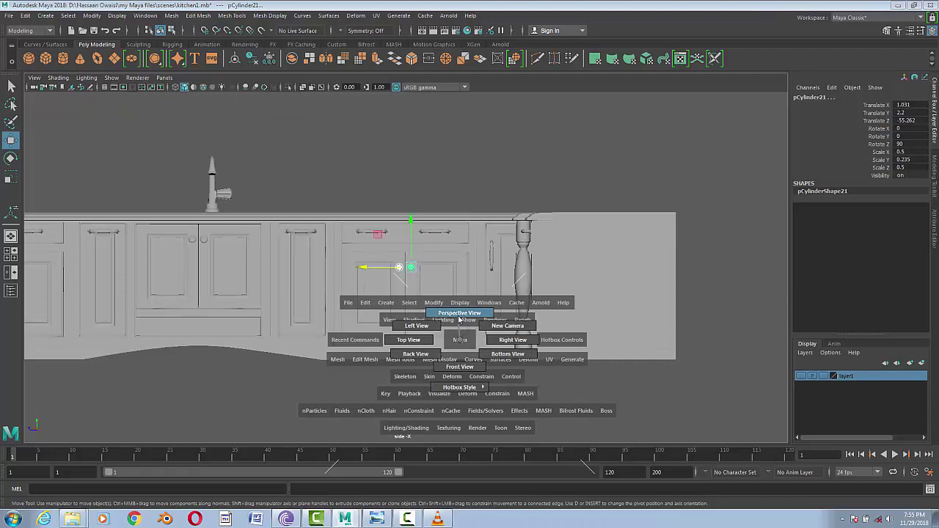
{"action": "mouse_move", "coordinate": [548, 387]}
{"action": "left_mouse_down", "text": "alt"}
{"action": "mouse_move", "coordinate": [440, 394]}
{"action": "mouse_move", "coordinate": [415, 479]}
{"action": "left_mouse_up", "text": "alt"}
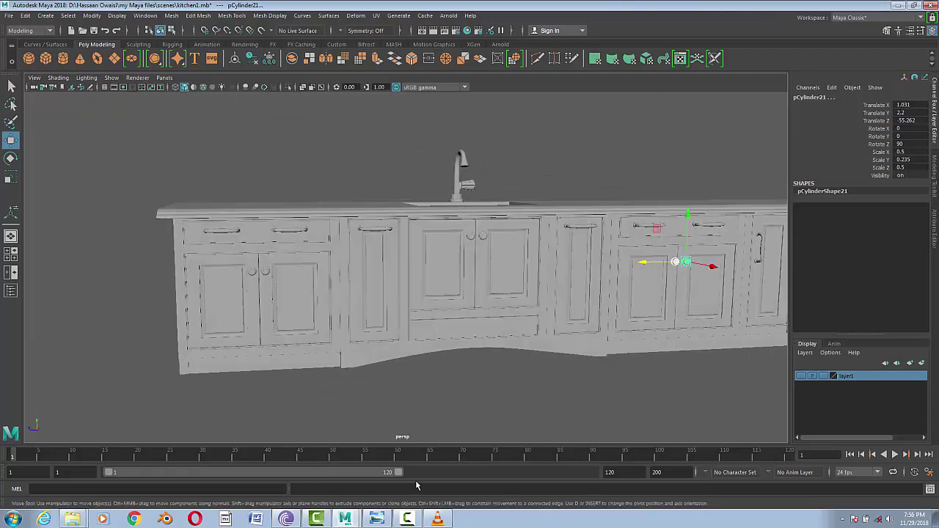
{"action": "left_click", "coordinate": [376, 519]}
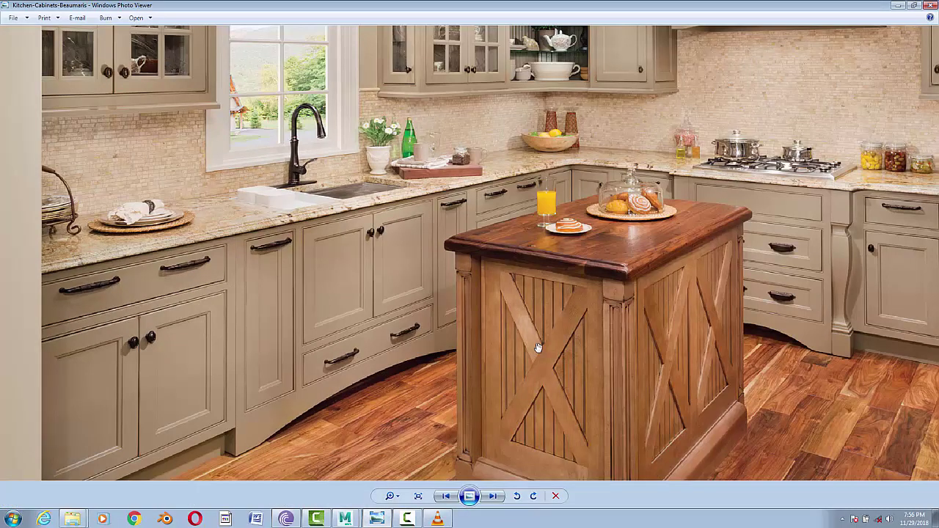
{"action": "scroll", "coordinate": [871, 302], "scroll_direction": "down", "scroll_amount": 1}
{"action": "scroll", "coordinate": [765, 347], "scroll_direction": "down", "scroll_amount": 1}
{"action": "left_click", "coordinate": [897, 5]}
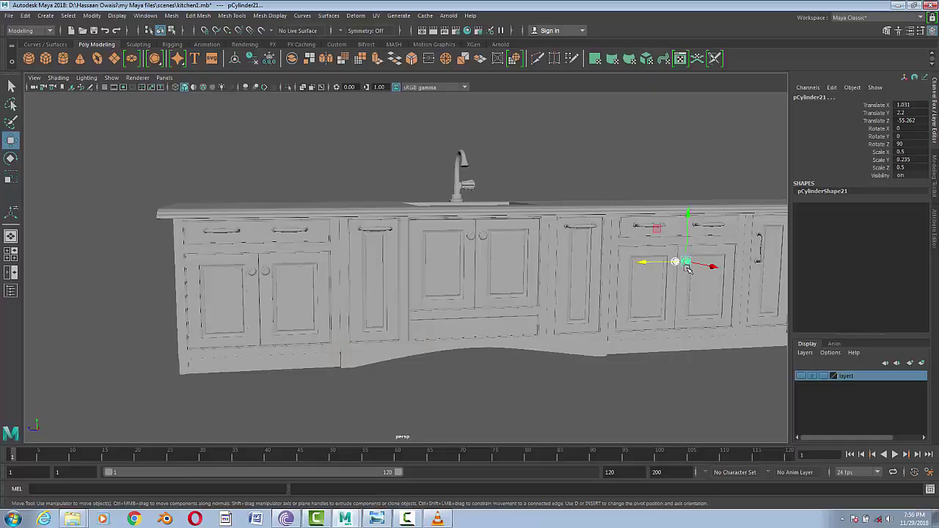
{"action": "mouse_move", "coordinate": [695, 314]}
{"action": "left_mouse_down", "text": "alt"}
{"action": "mouse_move", "coordinate": [489, 377]}
{"action": "mouse_move", "coordinate": [310, 247]}
{"action": "left_mouse_up", "text": "alt"}
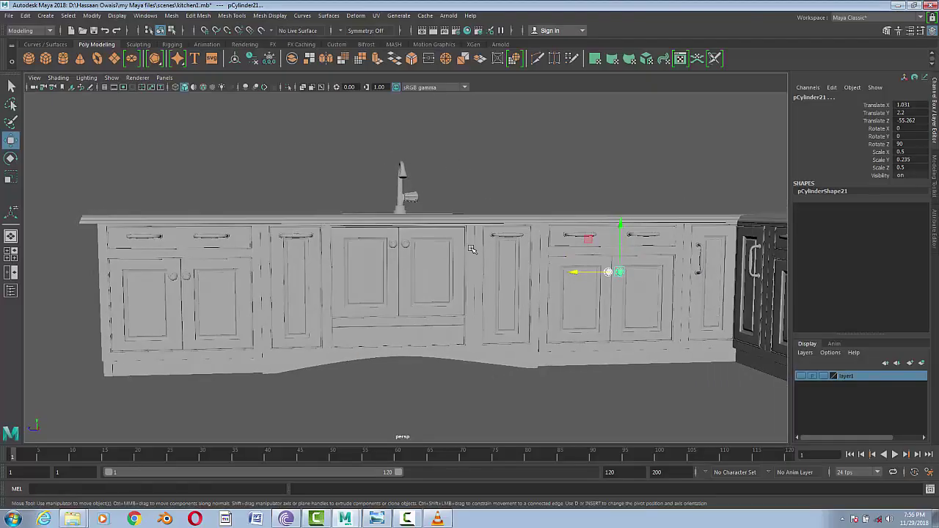
{"action": "left_click", "coordinate": [309, 236]}
{"action": "key", "text": "space"}
- In side view, duplicate a drawer handle and centre the copy on the sink drawer front
{"action": "left_click_drag", "start_coordinate": [392, 326], "coordinate": [276, 333]}
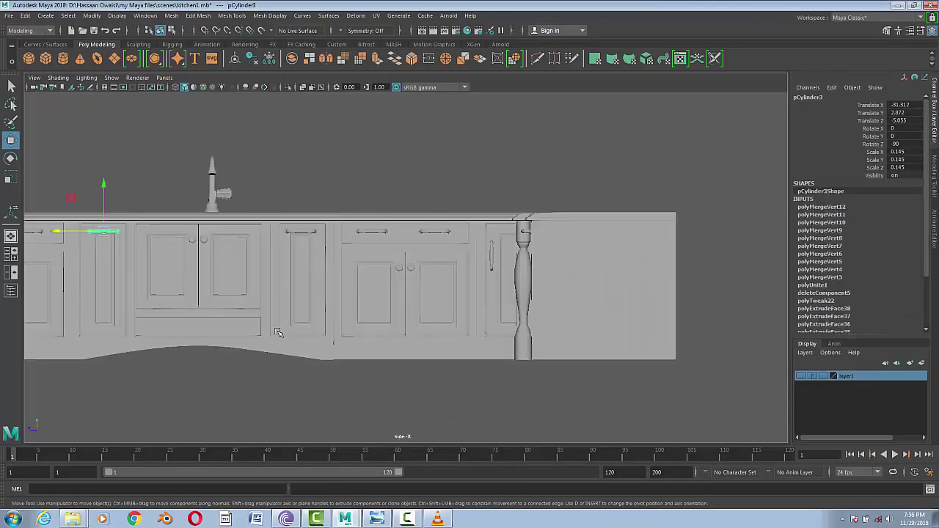
{"action": "middle_click_drag", "start_coordinate": [276, 333], "coordinate": [449, 337], "text": "alt"}
{"action": "key", "text": "ctrl+d"}
{"action": "left_click_drag", "start_coordinate": [282, 240], "coordinate": [381, 336]}
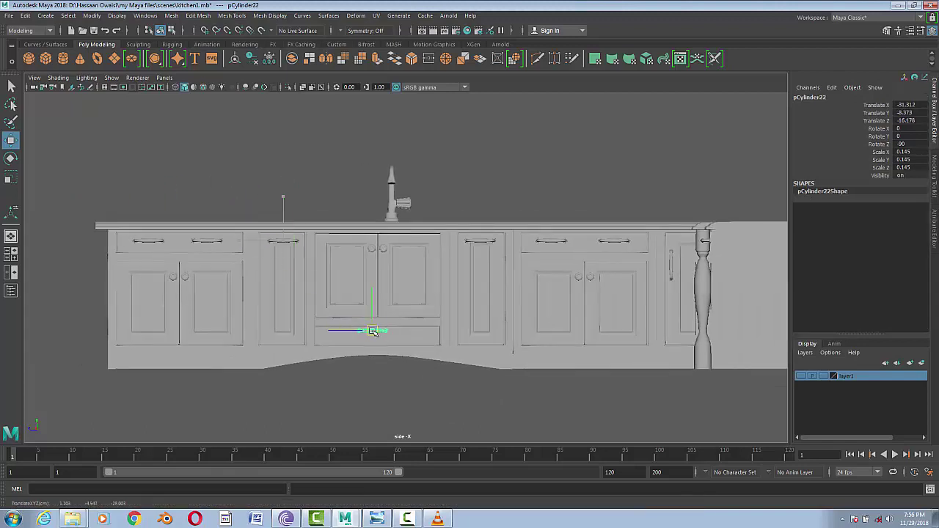
{"action": "key", "text": "f"}
{"action": "scroll", "coordinate": [381, 336], "scroll_direction": "down", "scroll_amount": 5}
{"action": "left_click_drag", "start_coordinate": [372, 272], "coordinate": [349, 267]}
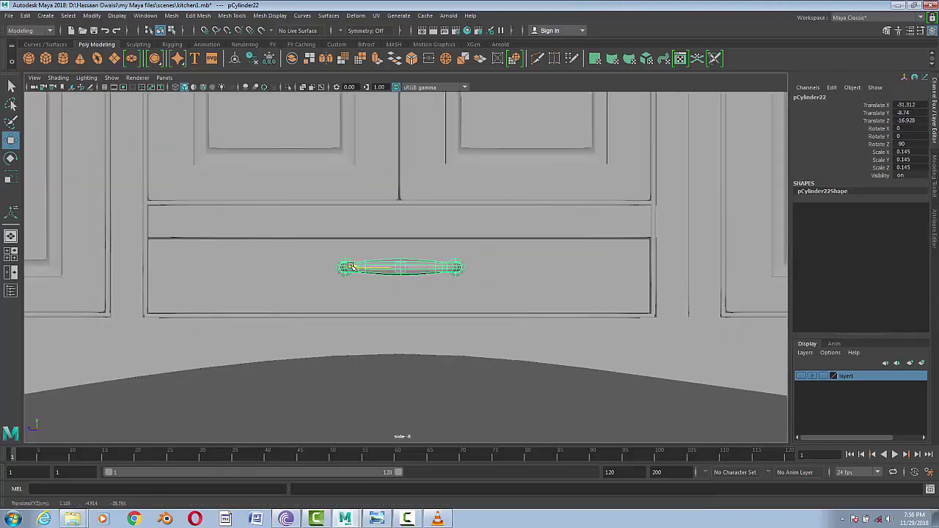
{"action": "scroll", "coordinate": [447, 337], "scroll_direction": "down", "scroll_amount": 3}
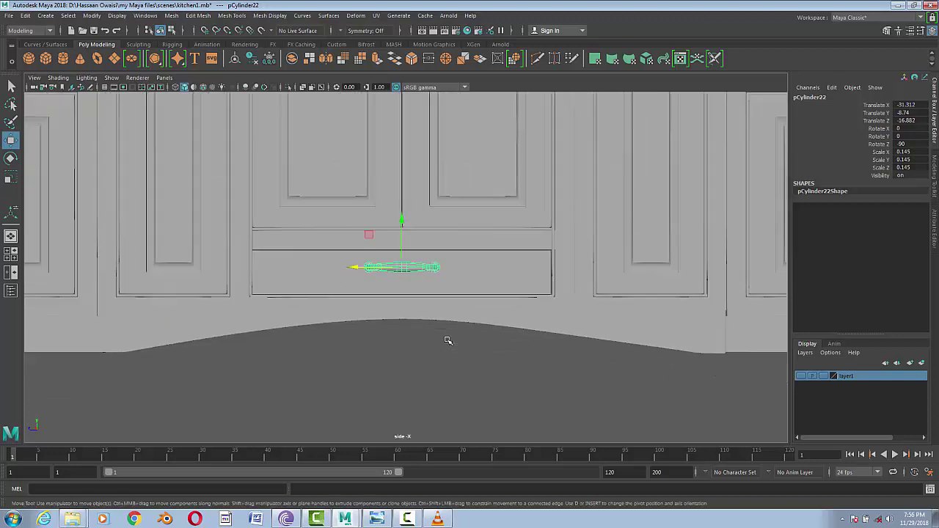
{"action": "scroll", "coordinate": [455, 339], "scroll_direction": "down", "scroll_amount": 3}
- Check the handle placement in perspective against the kitchen reference photo
{"action": "key", "text": "space"}
{"action": "left_click_drag", "start_coordinate": [497, 328], "coordinate": [502, 308]}
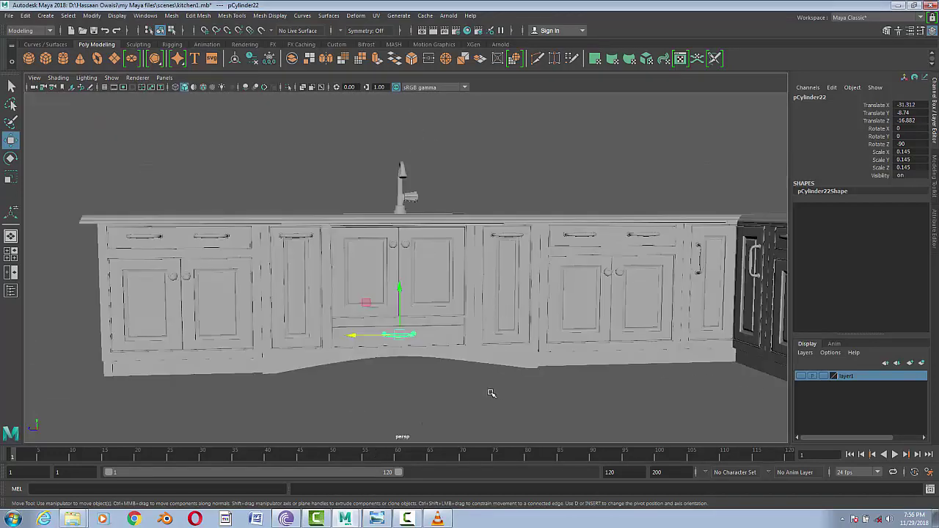
{"action": "left_click", "coordinate": [377, 519]}
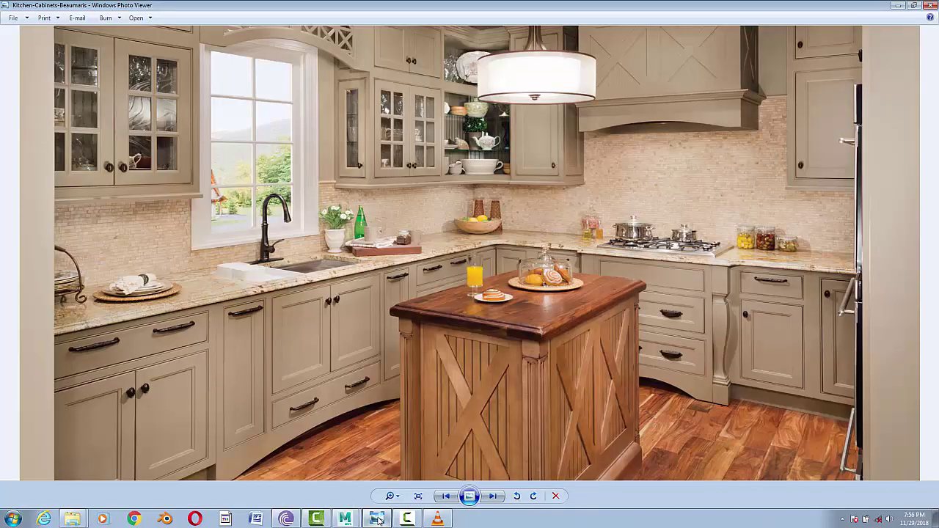
{"action": "left_click", "coordinate": [377, 519]}
- Duplicate both top-drawer handles and move the copies down onto the lower drawer
{"action": "key", "text": "space"}
{"action": "left_click_drag", "start_coordinate": [433, 367], "coordinate": [465, 363]}
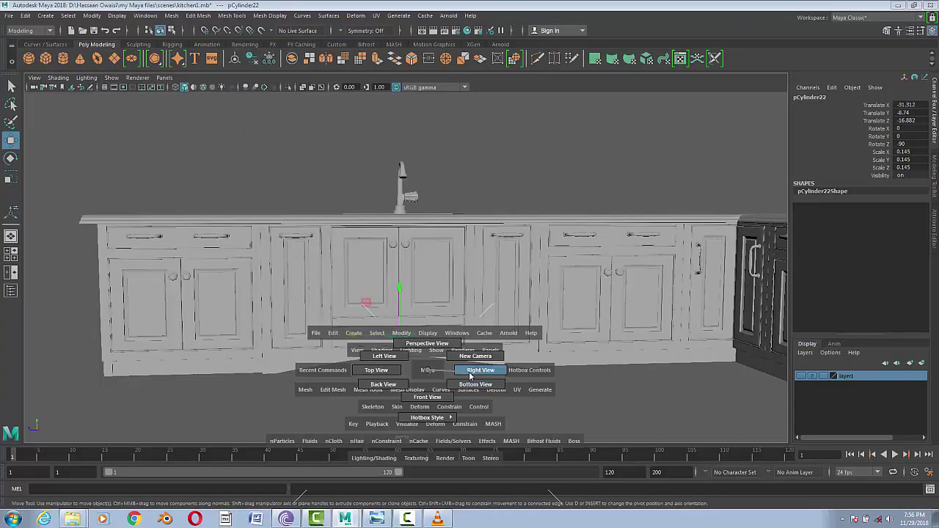
{"action": "scroll", "coordinate": [465, 363], "scroll_direction": "up", "scroll_amount": 3}
{"action": "middle_click_drag", "start_coordinate": [503, 411], "coordinate": [523, 402], "text": "alt"}
{"action": "left_click", "coordinate": [521, 397]}
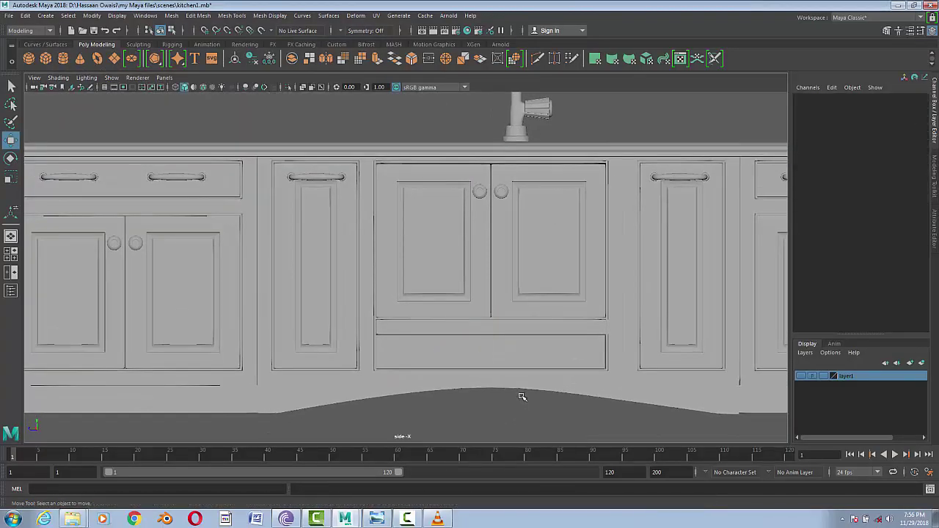
{"action": "left_click", "coordinate": [82, 176]}
{"action": "left_click", "coordinate": [160, 177], "text": "shift"}
{"action": "key", "text": "ctrl+d"}
{"action": "mouse_move", "coordinate": [179, 177]}
{"action": "left_mouse_down"}
{"action": "mouse_move", "coordinate": [401, 295]}
{"action": "mouse_move", "coordinate": [543, 350]}
{"action": "left_mouse_up"}
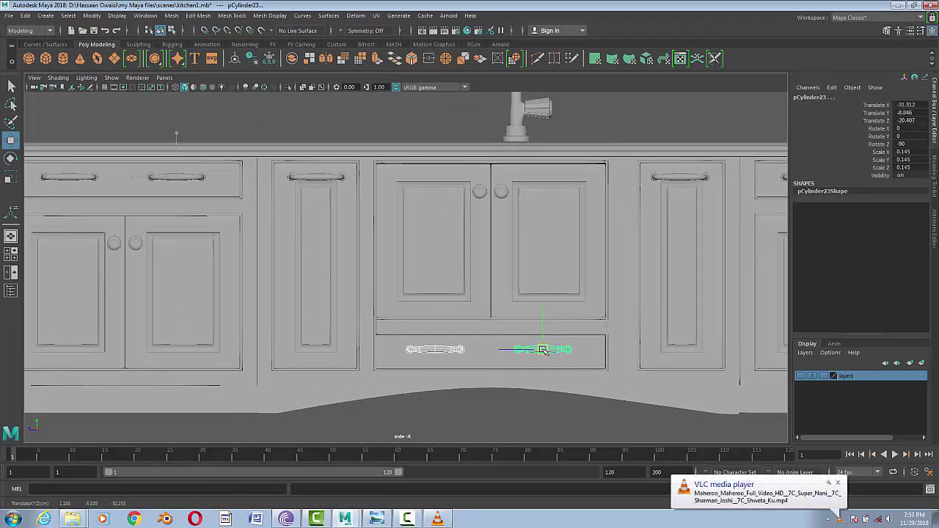
{"action": "left_click", "coordinate": [506, 407]}
- Duplicate an existing cabinet knob and set the copy's Rotate X to -90
{"action": "key", "text": "space"}
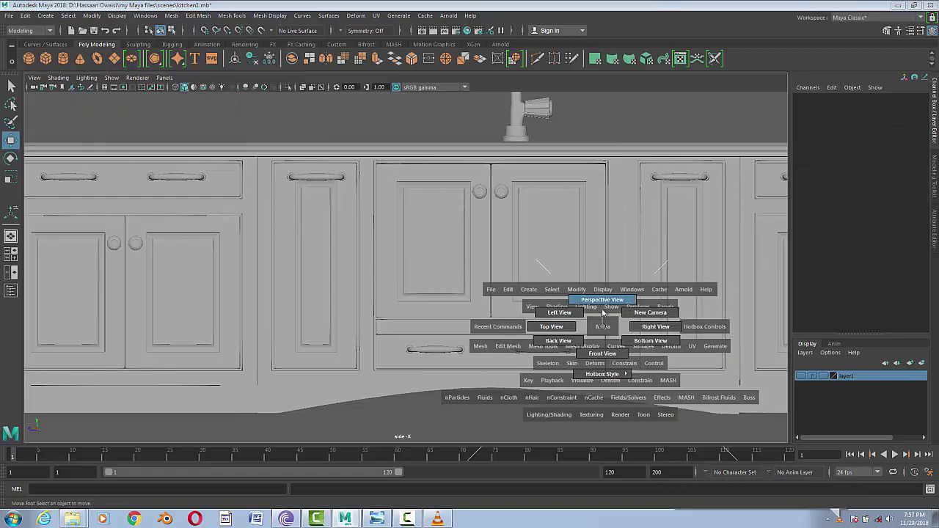
{"action": "mouse_move", "coordinate": [601, 353]}
{"action": "left_mouse_down"}
{"action": "mouse_move", "coordinate": [562, 369]}
{"action": "mouse_move", "coordinate": [559, 386]}
{"action": "mouse_move", "coordinate": [360, 314]}
{"action": "left_mouse_up"}
{"action": "right_click_drag", "start_coordinate": [360, 315], "coordinate": [523, 340], "text": "alt"}
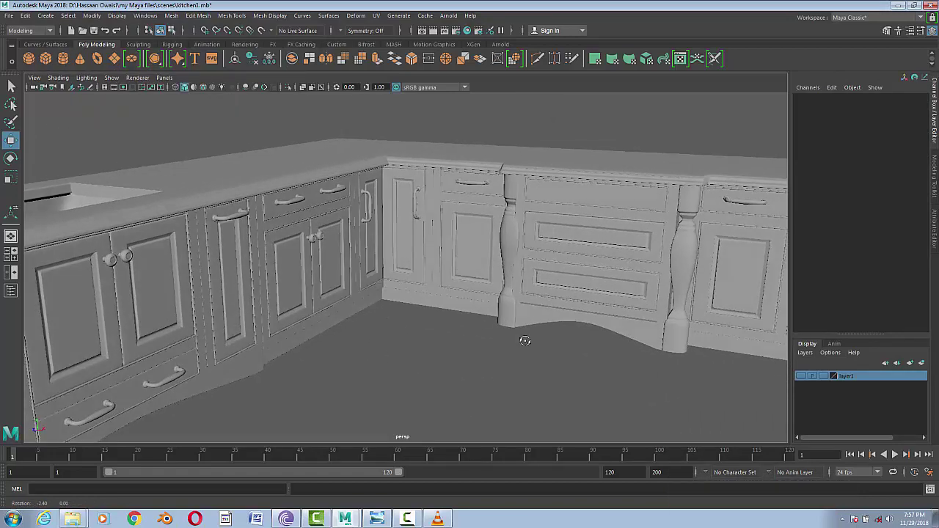
{"action": "mouse_move", "coordinate": [524, 339]}
{"action": "left_mouse_down", "text": "alt"}
{"action": "mouse_move", "coordinate": [362, 229]}
{"action": "mouse_move", "coordinate": [519, 253]}
{"action": "mouse_move", "coordinate": [490, 235]}
{"action": "left_mouse_up", "text": "alt"}
{"action": "left_click", "coordinate": [360, 228]}
{"action": "key", "text": "ctrl+d"}
{"action": "key", "text": "e"}
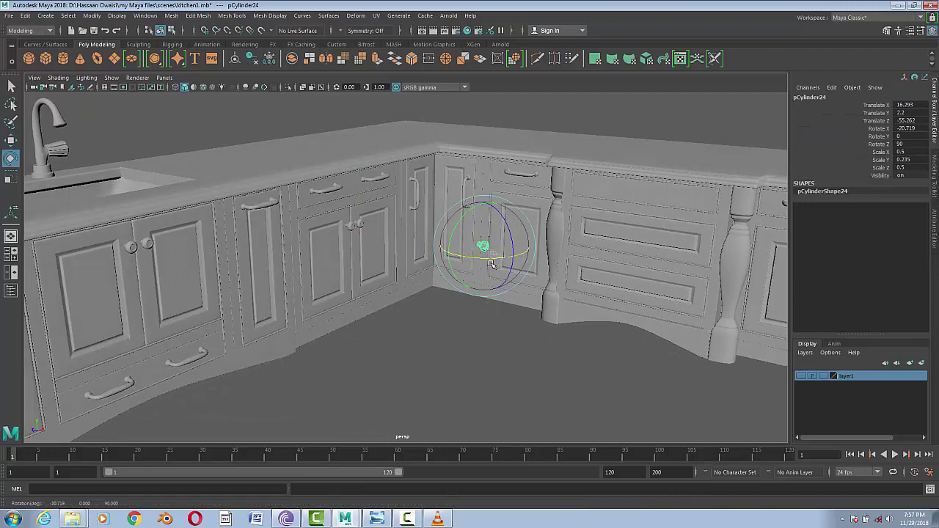
{"action": "double_click", "coordinate": [897, 129]}
{"action": "type", "text": "-90"}
{"action": "key", "text": "Return"}
{"action": "key", "text": "w"}
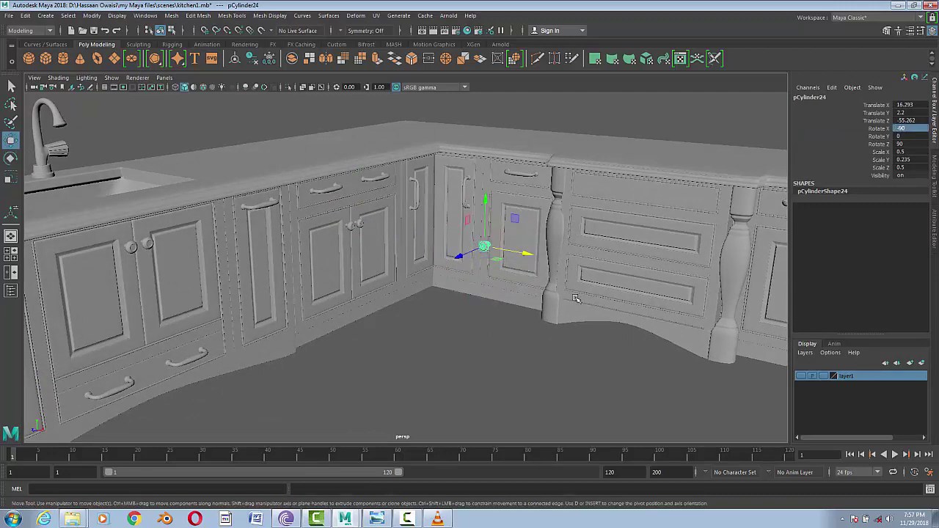
- In front view, place the knob on the left door and copy it to the right door
{"action": "key", "text": "space"}
{"action": "left_click_drag", "start_coordinate": [564, 323], "coordinate": [479, 323]}
{"action": "key", "text": "f"}
{"action": "scroll", "coordinate": [478, 319], "scroll_direction": "down", "scroll_amount": 5}
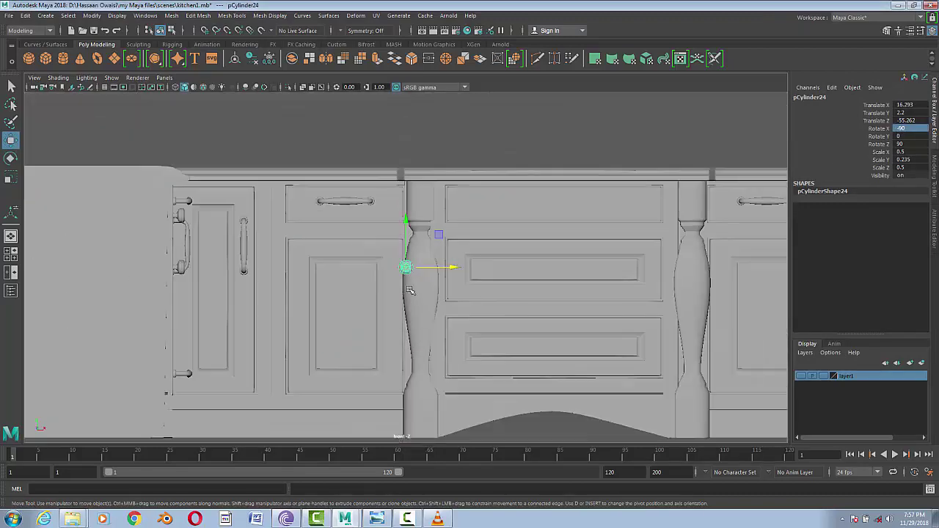
{"action": "left_click_drag", "start_coordinate": [404, 266], "coordinate": [300, 265]}
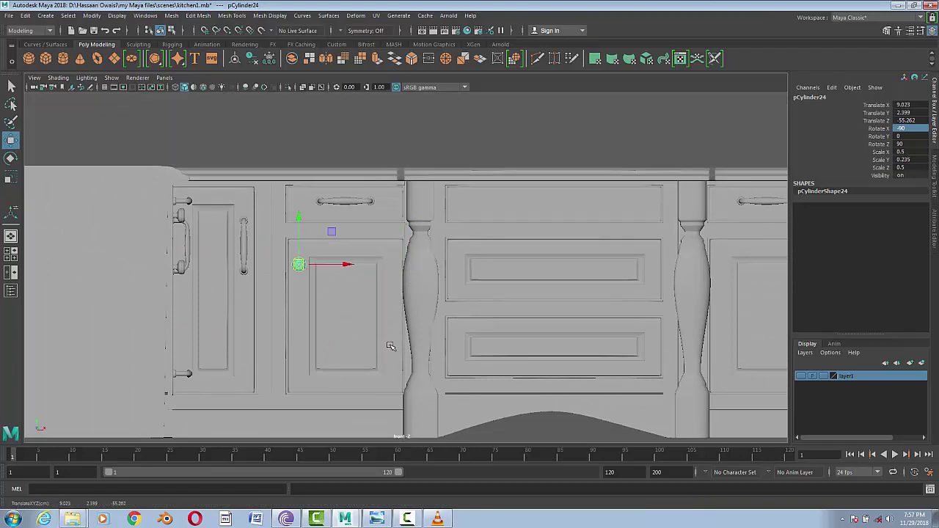
{"action": "scroll", "coordinate": [503, 330], "scroll_direction": "down", "scroll_amount": 3}
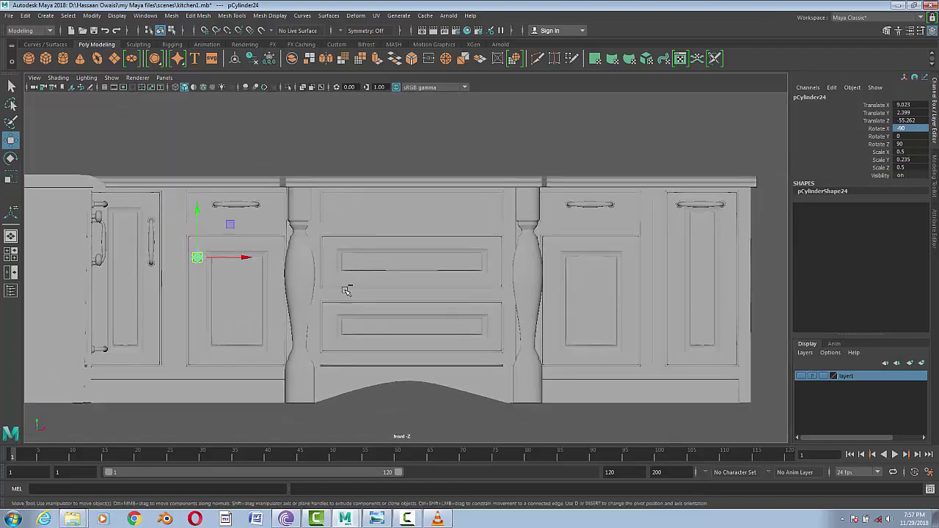
{"action": "key", "text": "ctrl+d"}
{"action": "left_click_drag", "start_coordinate": [245, 257], "coordinate": [598, 288]}
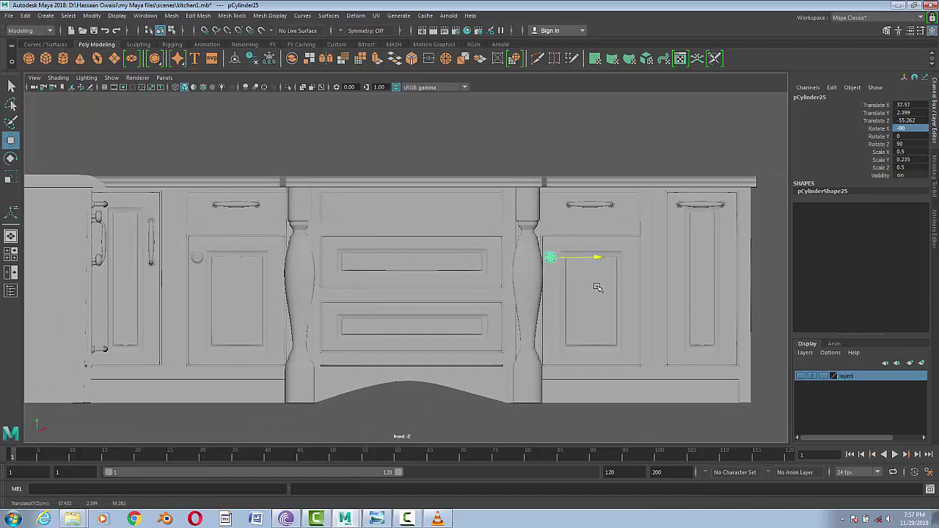
- Push the left-door knob forward onto the door surface and compare with the reference photo
{"action": "left_click", "coordinate": [197, 257]}
{"action": "key", "text": "space"}
{"action": "left_click_drag", "start_coordinate": [414, 381], "coordinate": [382, 381]}
{"action": "middle_click_drag", "start_coordinate": [403, 259], "coordinate": [467, 206]}
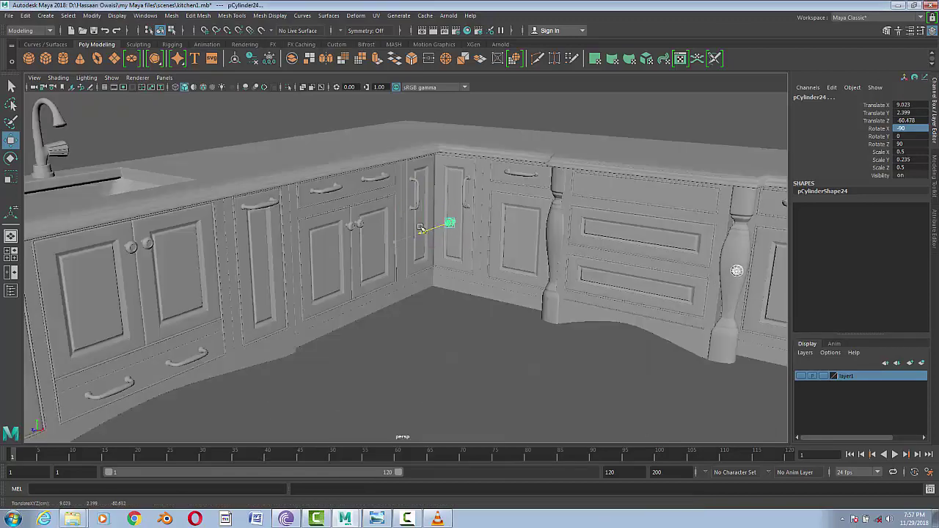
{"action": "mouse_move", "coordinate": [467, 205]}
{"action": "left_mouse_down", "text": "alt"}
{"action": "mouse_move", "coordinate": [411, 242]}
{"action": "mouse_move", "coordinate": [492, 253]}
{"action": "mouse_move", "coordinate": [440, 293]}
{"action": "mouse_move", "coordinate": [495, 366]}
{"action": "left_mouse_up", "text": "alt"}
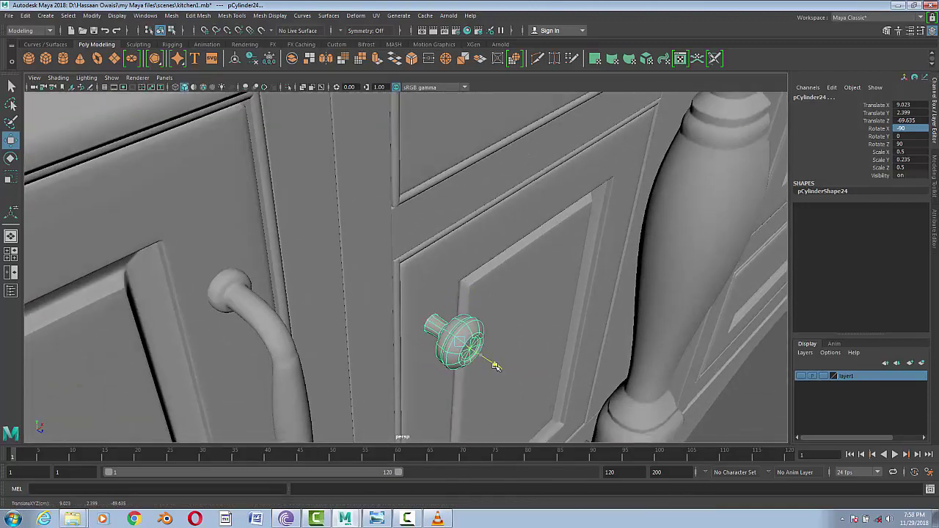
{"action": "scroll", "coordinate": [495, 366], "scroll_direction": "down", "scroll_amount": 10}
{"action": "left_click_drag", "start_coordinate": [612, 345], "coordinate": [478, 321], "text": "alt"}
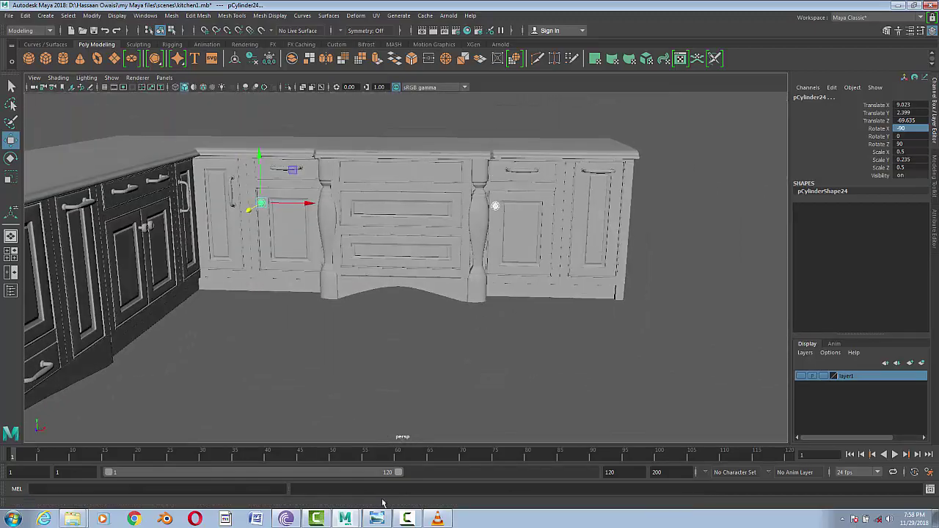
{"action": "left_click", "coordinate": [376, 519]}
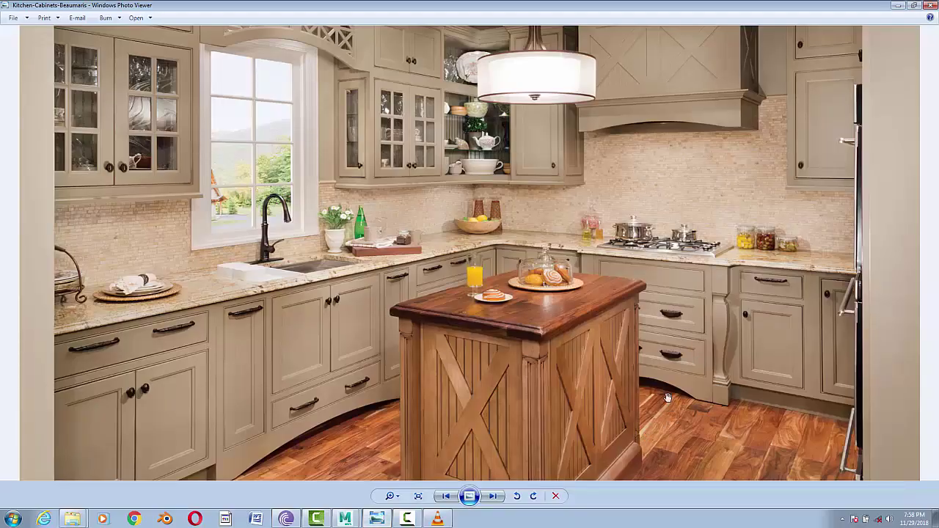
{"action": "left_click", "coordinate": [898, 6]}
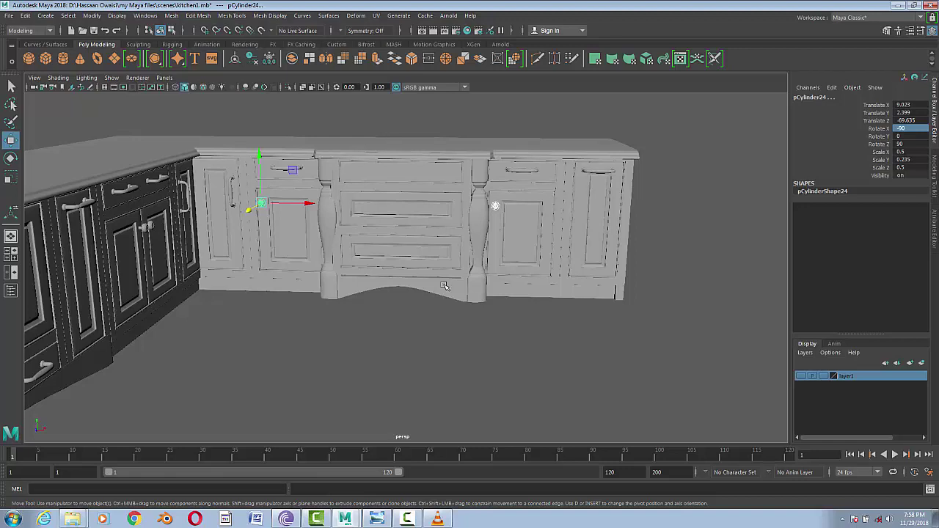
- Duplicate a drawer handle and place copies on the upper and lower centre drawers in front view
{"action": "left_click", "coordinate": [519, 171]}
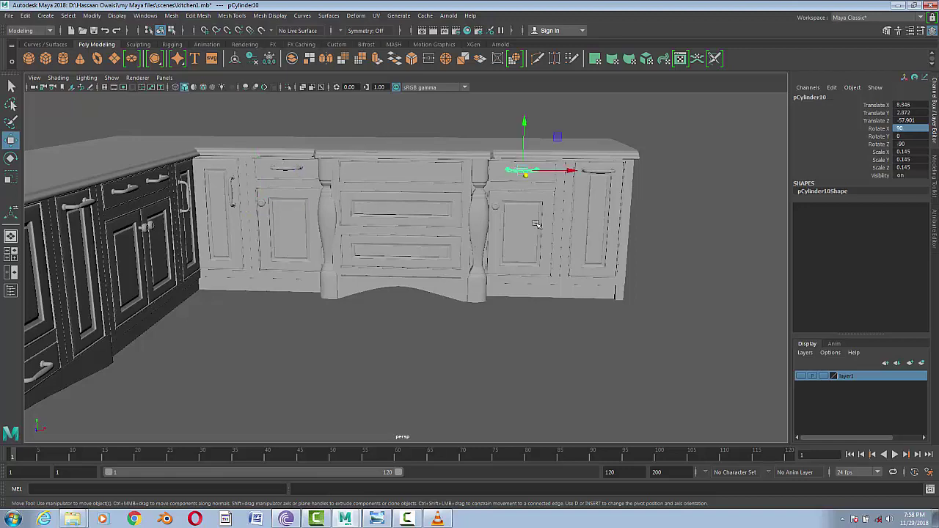
{"action": "key", "text": "space"}
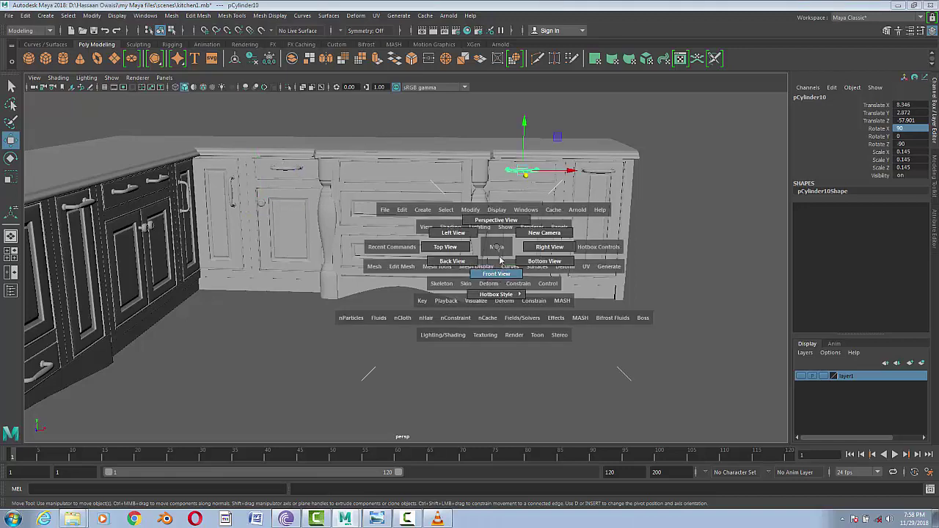
{"action": "key", "text": "shift+d"}
{"action": "key", "text": "space"}
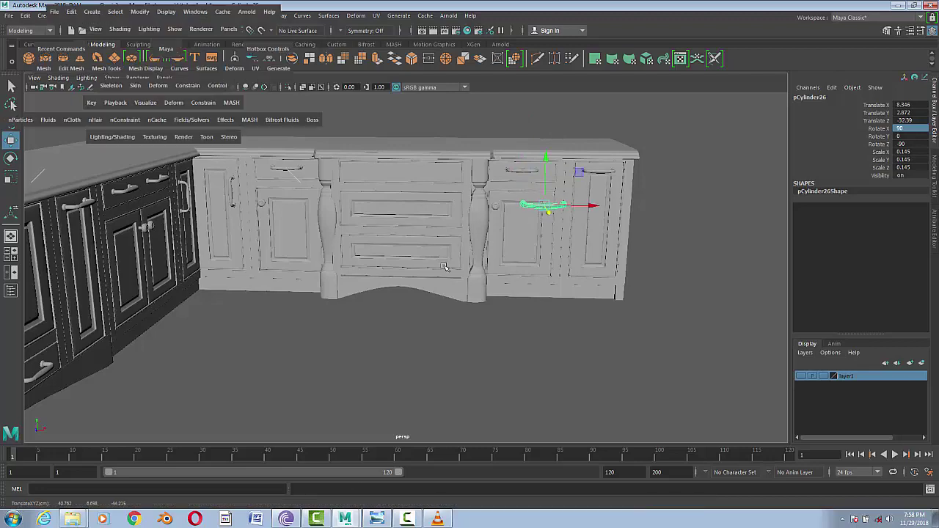
{"action": "left_click_drag", "start_coordinate": [444, 267], "coordinate": [444, 294]}
{"action": "mouse_move", "coordinate": [589, 206]}
{"action": "left_mouse_down"}
{"action": "mouse_move", "coordinate": [412, 260]}
{"action": "mouse_move", "coordinate": [406, 278]}
{"action": "left_mouse_up"}
{"action": "key", "text": "ctrl+d"}
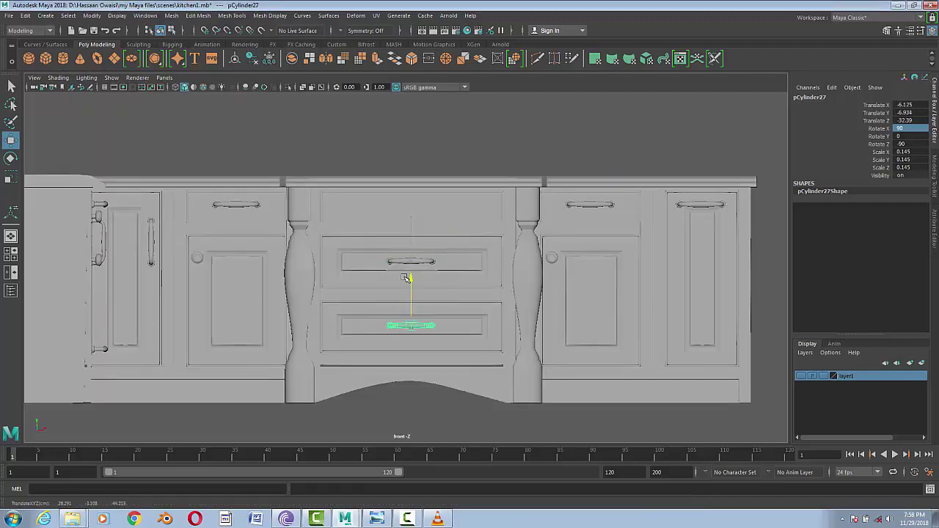
- In perspective, move the centre-drawer handle forward flush against the drawer front
{"action": "left_click", "coordinate": [433, 266]}
{"action": "key", "text": "space"}
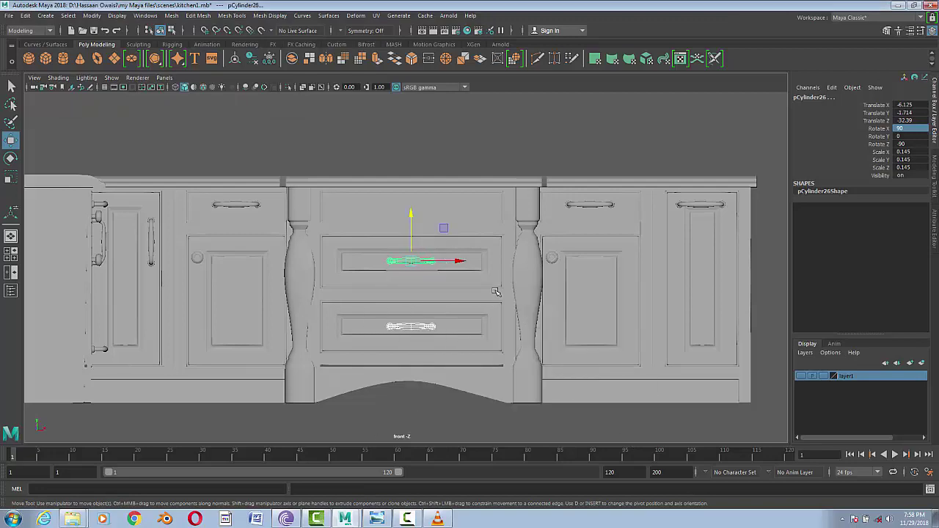
{"action": "key", "text": "space"}
{"action": "left_click", "coordinate": [492, 297]}
{"action": "key", "text": "space"}
{"action": "mouse_move", "coordinate": [444, 315]}
{"action": "left_mouse_down"}
{"action": "mouse_move", "coordinate": [481, 314]}
{"action": "mouse_move", "coordinate": [444, 288]}
{"action": "mouse_move", "coordinate": [418, 325]}
{"action": "mouse_move", "coordinate": [337, 320]}
{"action": "left_mouse_up"}
{"action": "left_click_drag", "start_coordinate": [192, 287], "coordinate": [388, 221]}
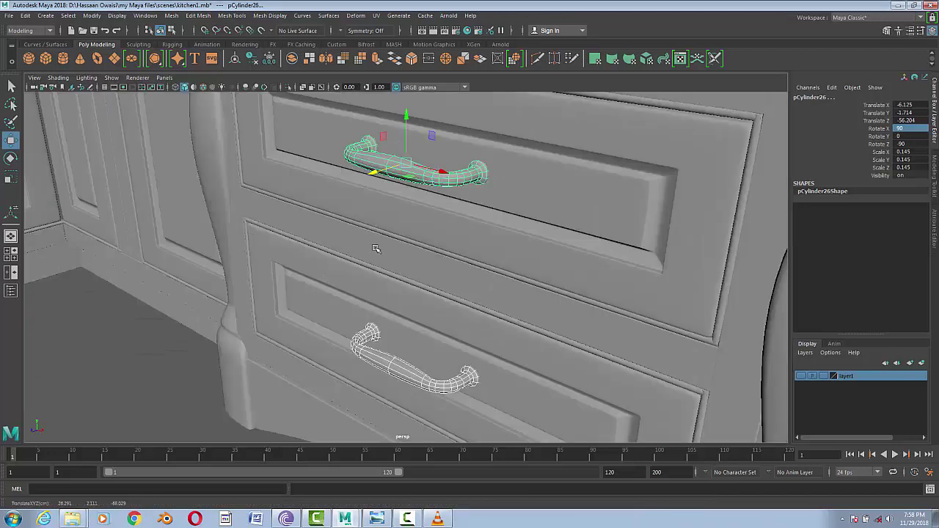
{"action": "scroll", "coordinate": [381, 234], "scroll_direction": "up", "scroll_amount": 5}
{"action": "left_click_drag", "start_coordinate": [369, 176], "coordinate": [373, 178]}
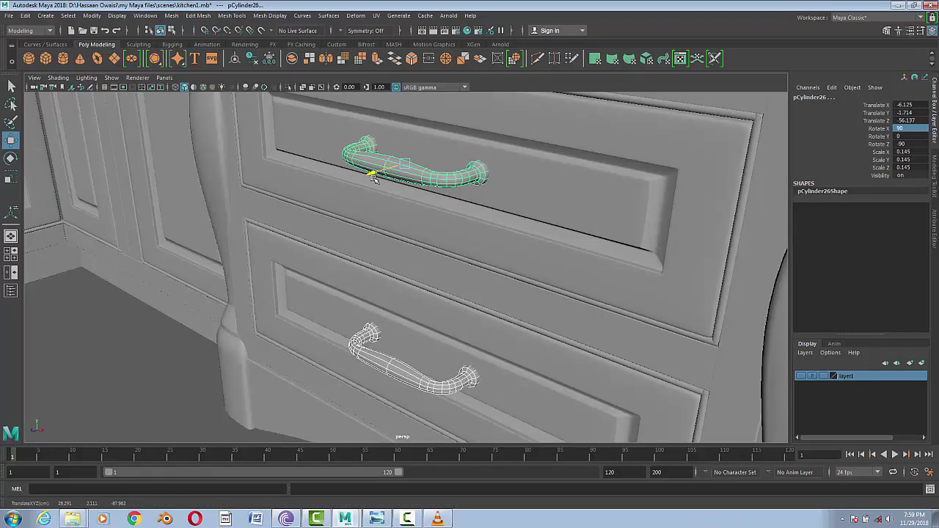
{"action": "left_click", "coordinate": [147, 342]}
{"action": "scroll", "coordinate": [169, 337], "scroll_direction": "down", "scroll_amount": 8}
{"action": "left_click_drag", "start_coordinate": [193, 331], "coordinate": [242, 330], "text": "alt"}
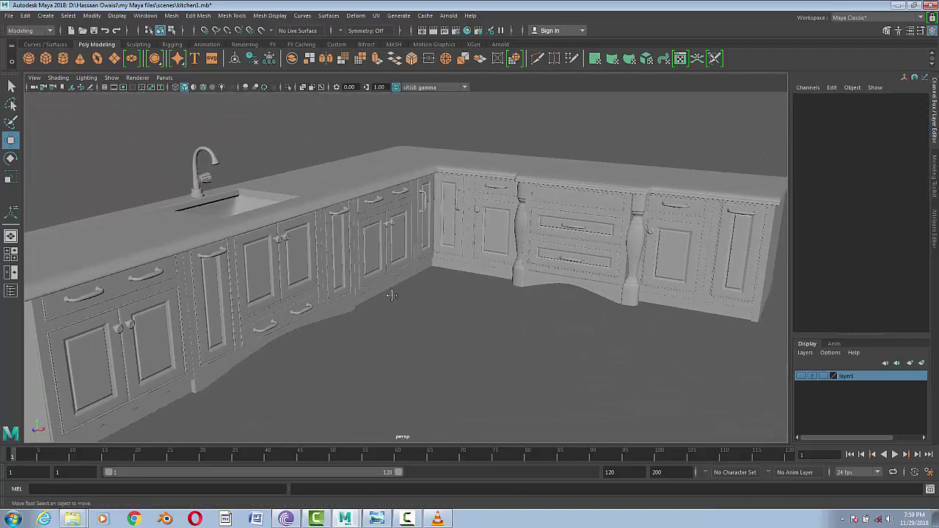
- Save kitchen1.mb and run a first test render in Arnold RenderView
{"action": "left_click", "coordinate": [12, 16]}
{"action": "left_click", "coordinate": [33, 53]}
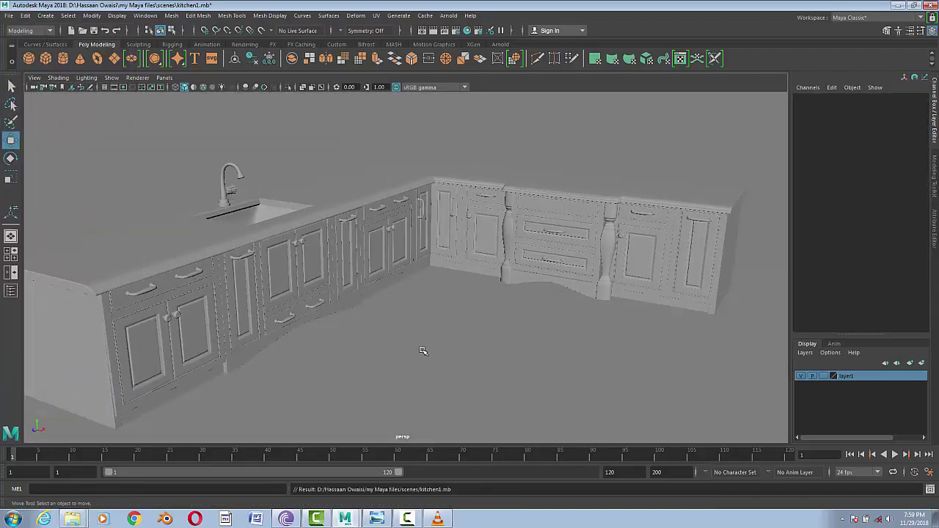
{"action": "scroll", "coordinate": [429, 354], "scroll_direction": "up", "scroll_amount": 3}
{"action": "left_click", "coordinate": [448, 16]}
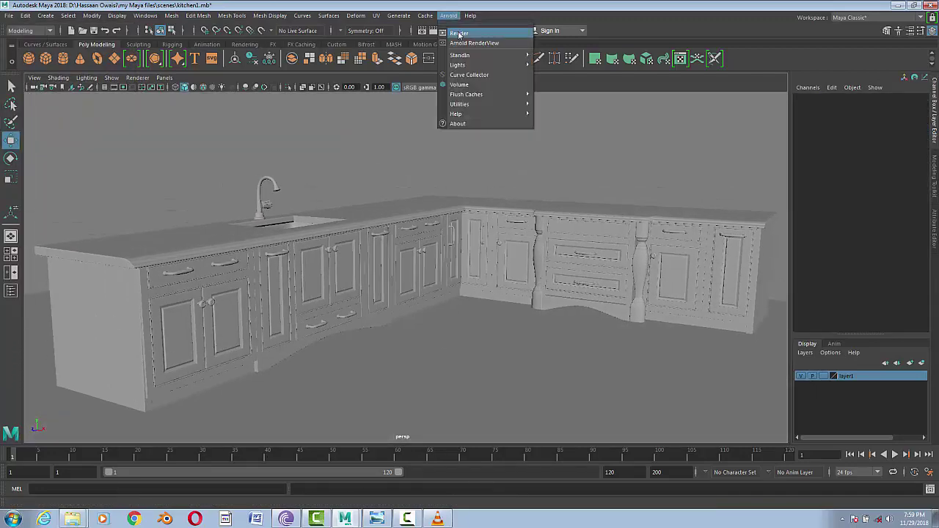
{"action": "left_click", "coordinate": [459, 34]}
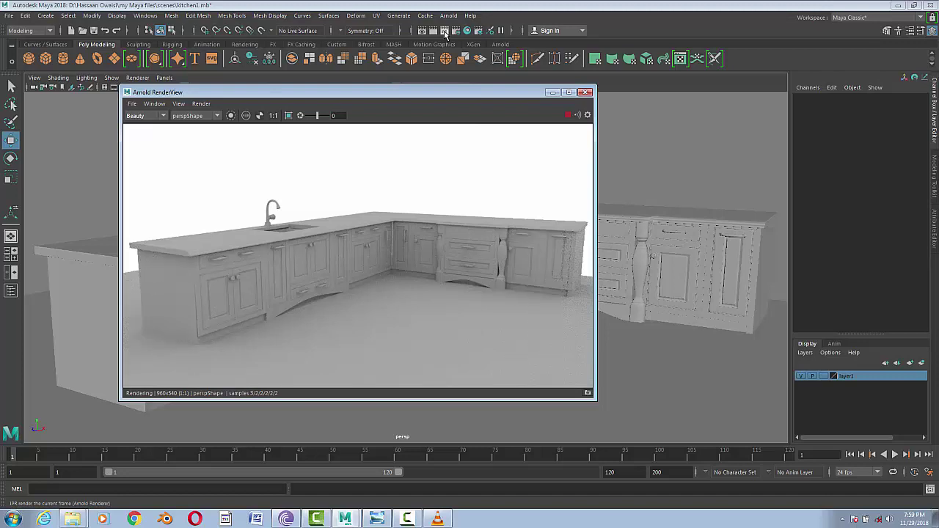
{"action": "left_click", "coordinate": [586, 92]}
- Re-render the whole counter in Arnold from a wider view, then reopen kitchen1.mb
{"action": "left_click", "coordinate": [376, 518]}
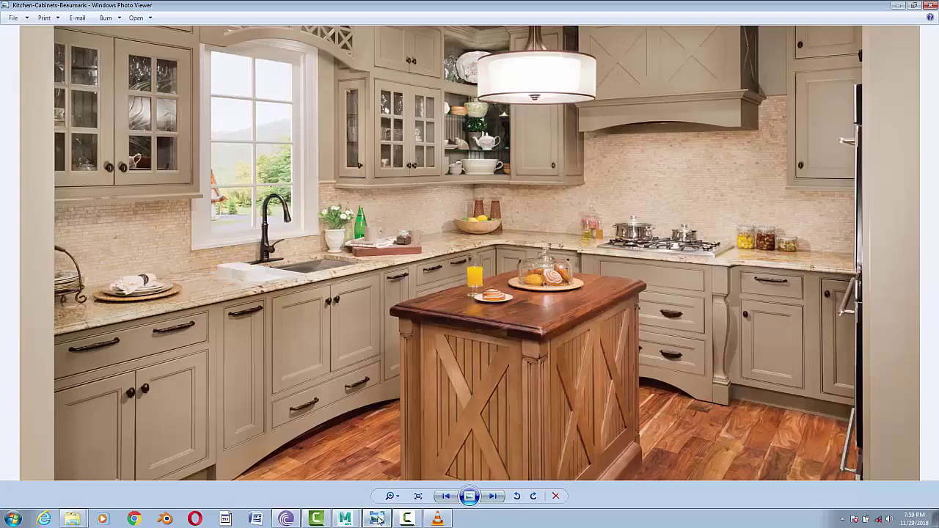
{"action": "left_click", "coordinate": [377, 518]}
{"action": "scroll", "coordinate": [467, 340], "scroll_direction": "up", "scroll_amount": 3}
{"action": "scroll", "coordinate": [466, 340], "scroll_direction": "up", "scroll_amount": 3}
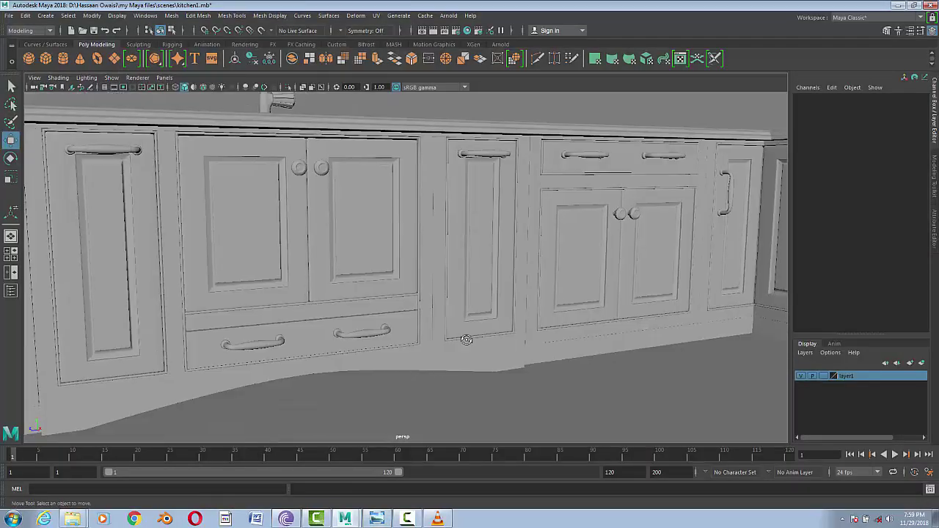
{"action": "scroll", "coordinate": [466, 340], "scroll_direction": "down", "scroll_amount": 3}
{"action": "mouse_move", "coordinate": [467, 340]}
{"action": "left_mouse_down", "text": "alt"}
{"action": "mouse_move", "coordinate": [569, 324]}
{"action": "mouse_move", "coordinate": [563, 320]}
{"action": "left_mouse_up", "text": "alt"}
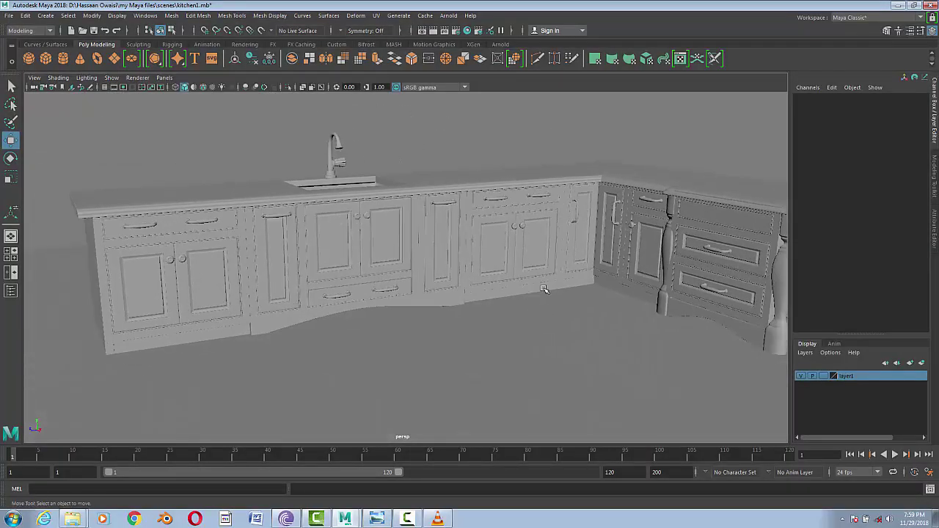
{"action": "left_click", "coordinate": [449, 16]}
{"action": "left_click", "coordinate": [457, 31]}
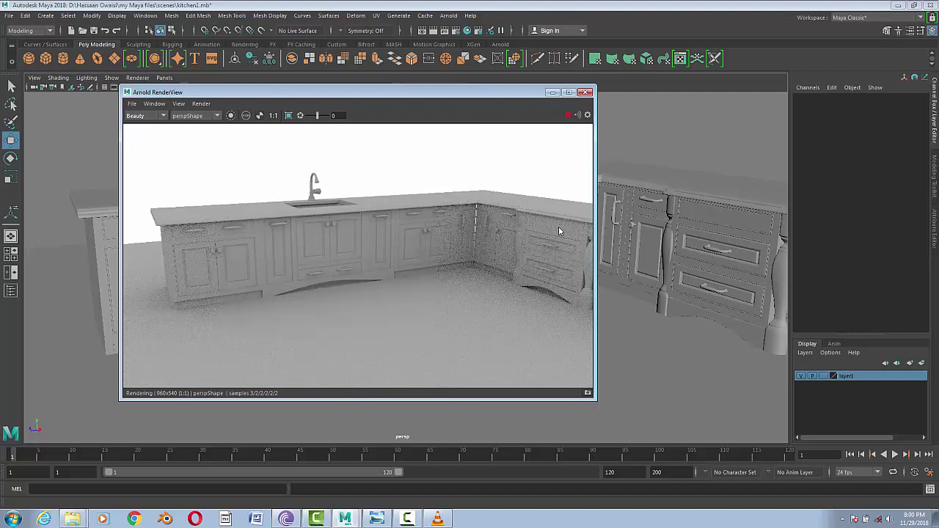
{"action": "left_click", "coordinate": [585, 92]}
{"action": "left_click", "coordinate": [9, 15]}
{"action": "left_click", "coordinate": [24, 43]}
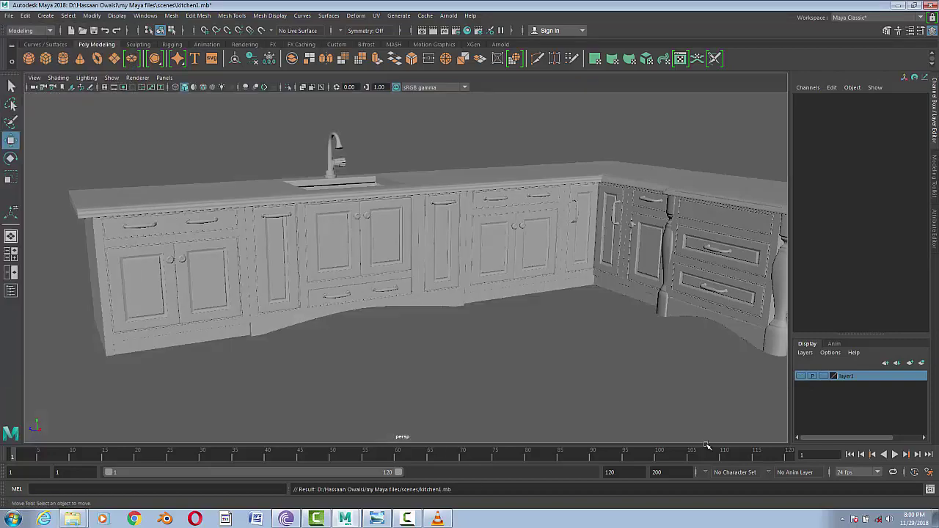